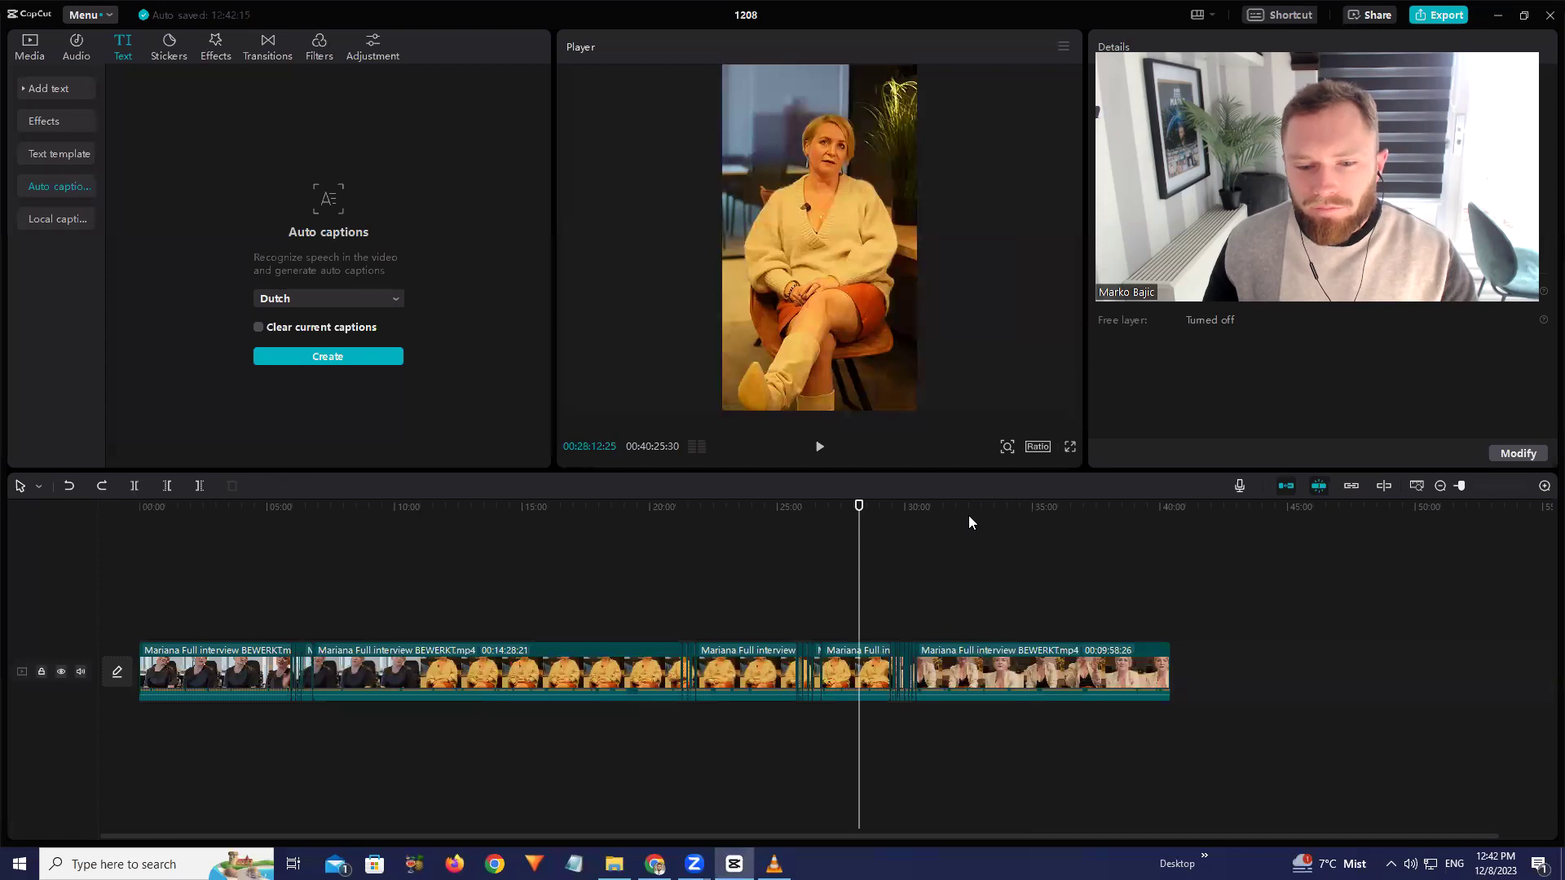
Preview several moments across the full interview timeline and return to its beginning
click(959, 510)
click(997, 507)
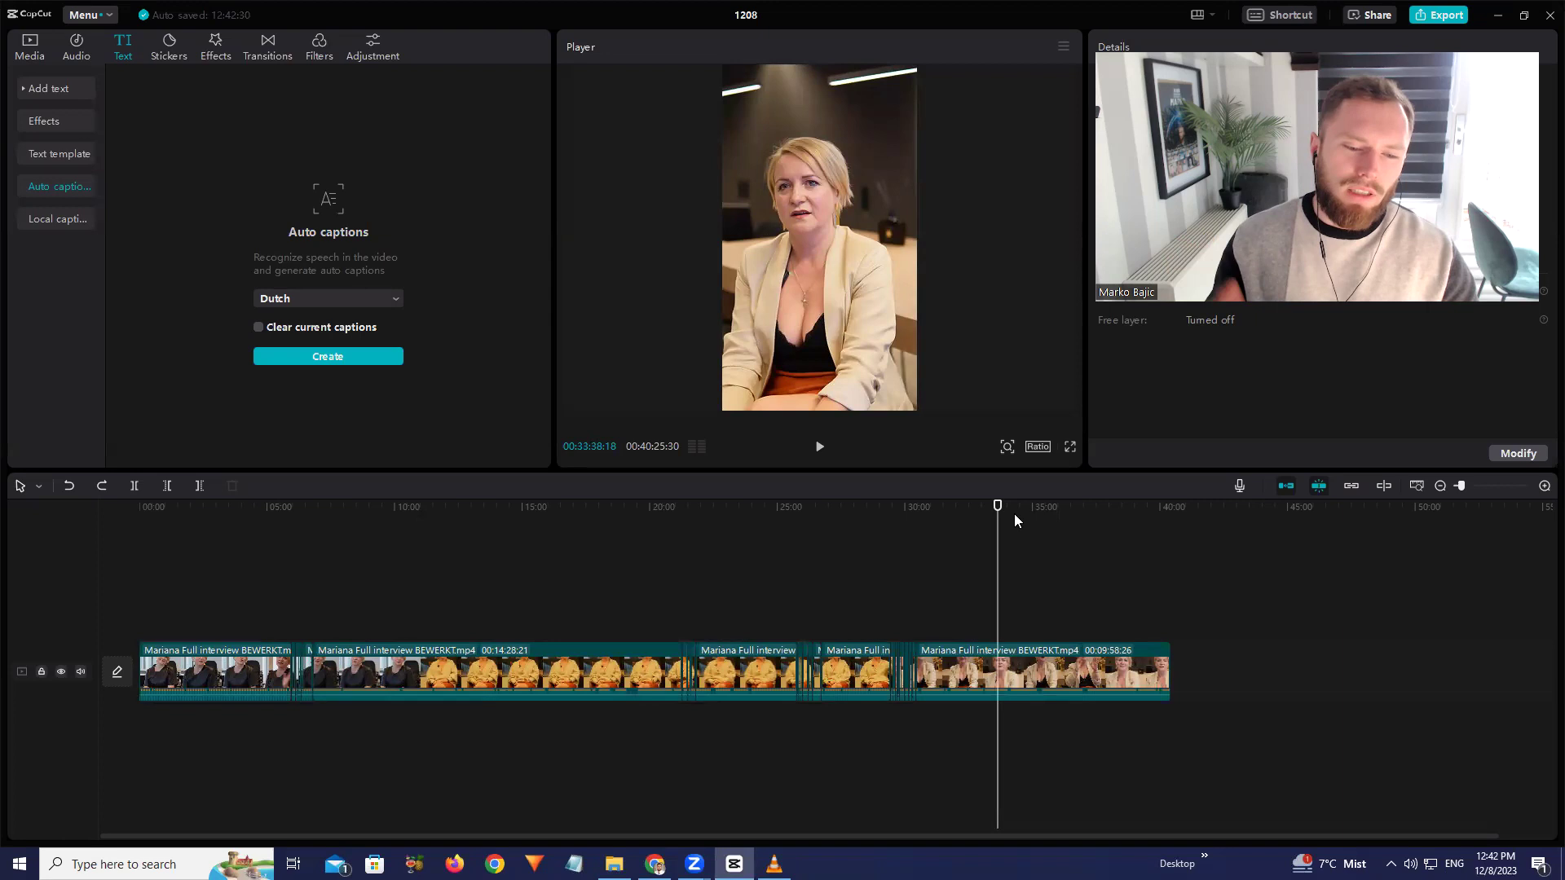
click(613, 626)
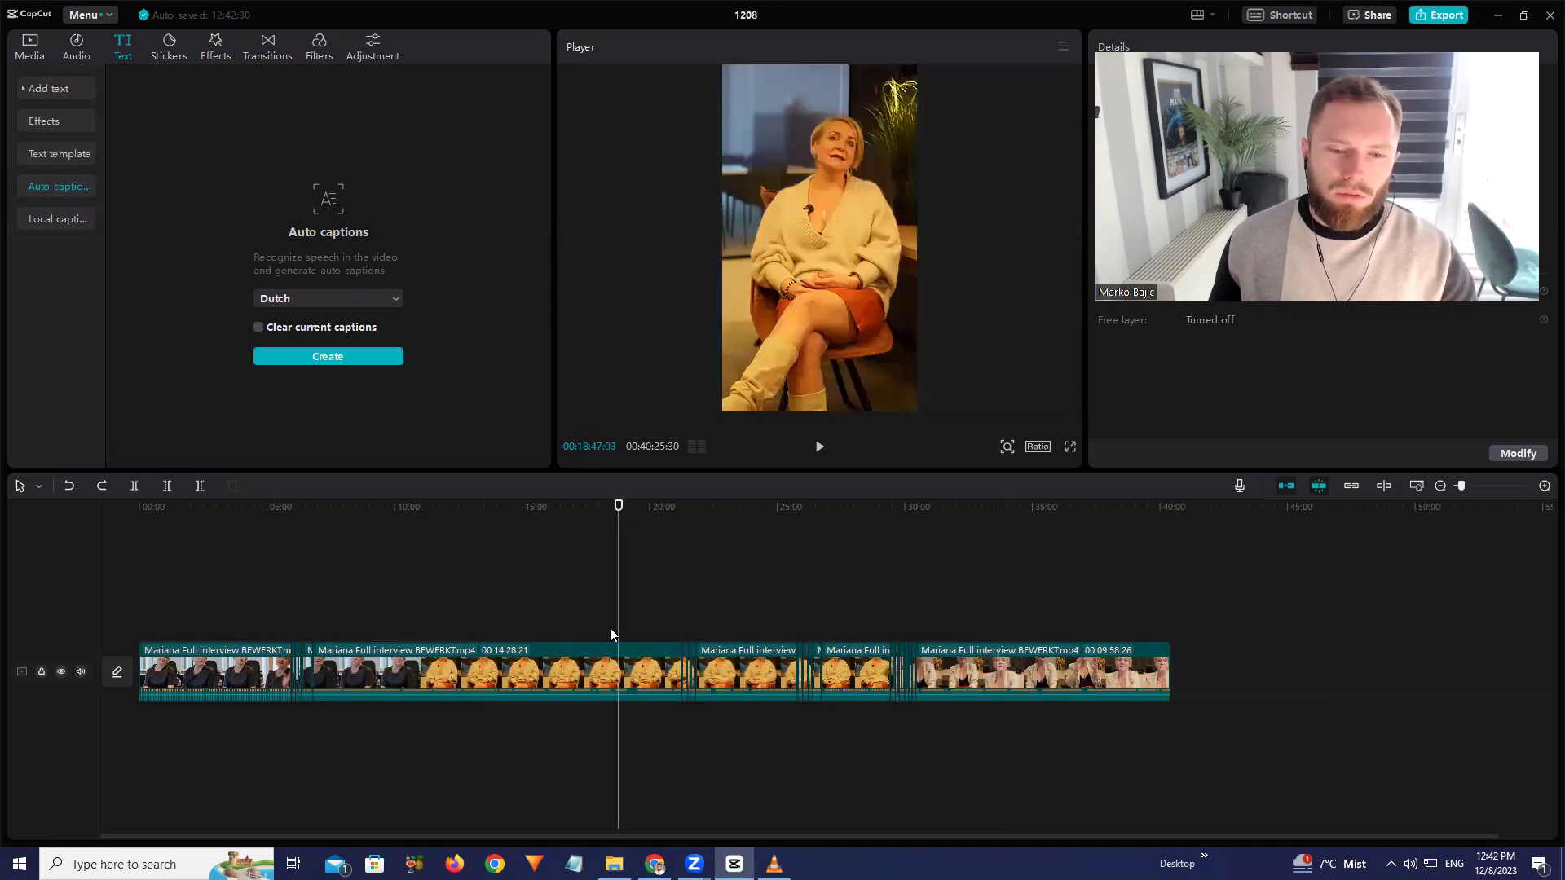
click(350, 505)
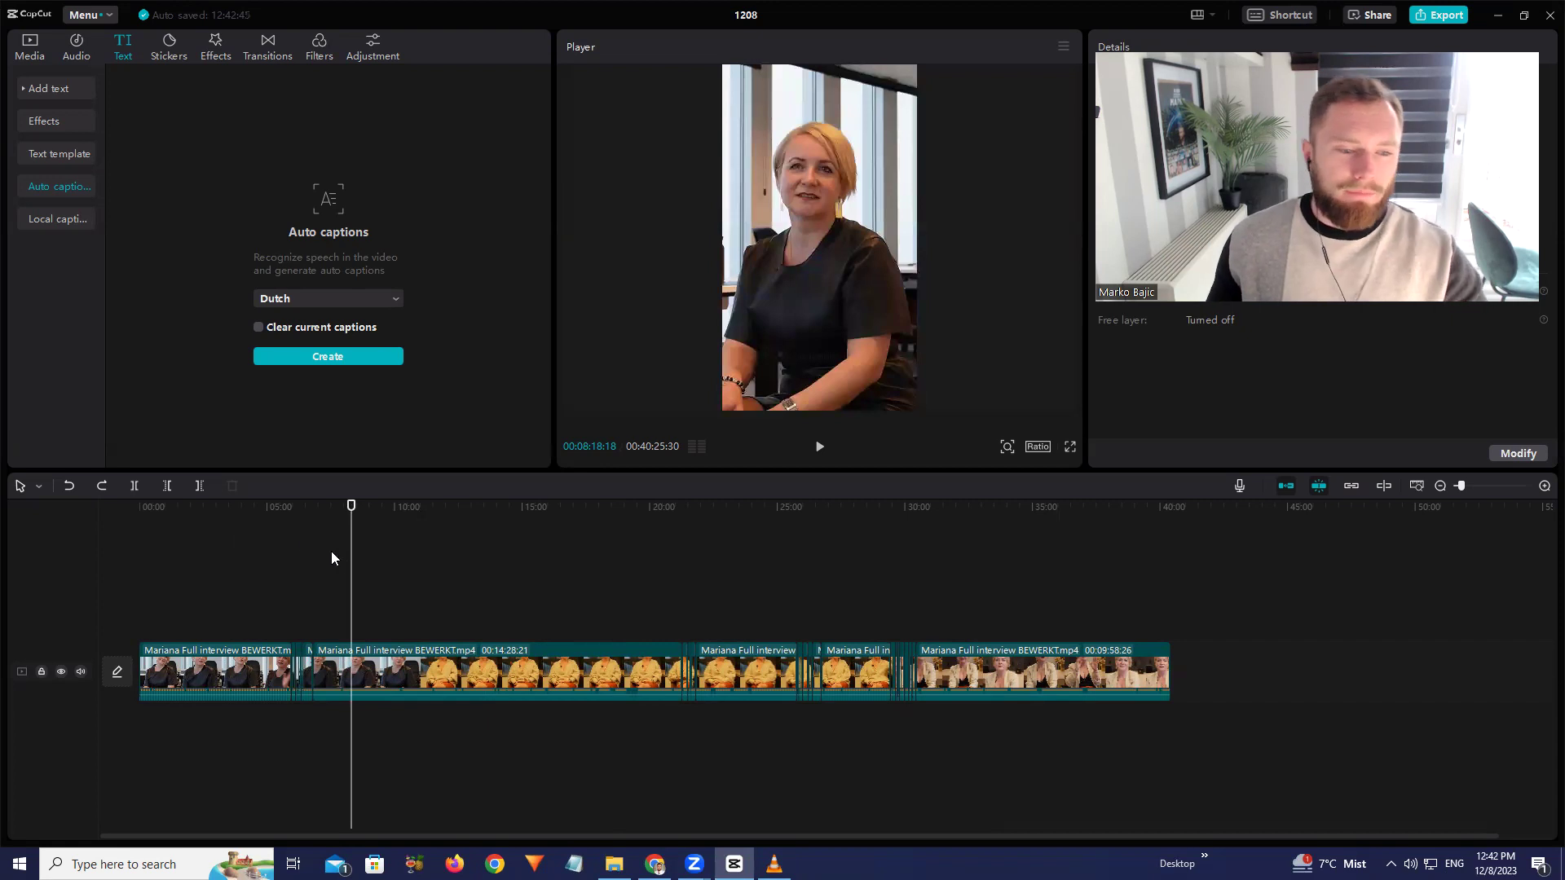
click(143, 507)
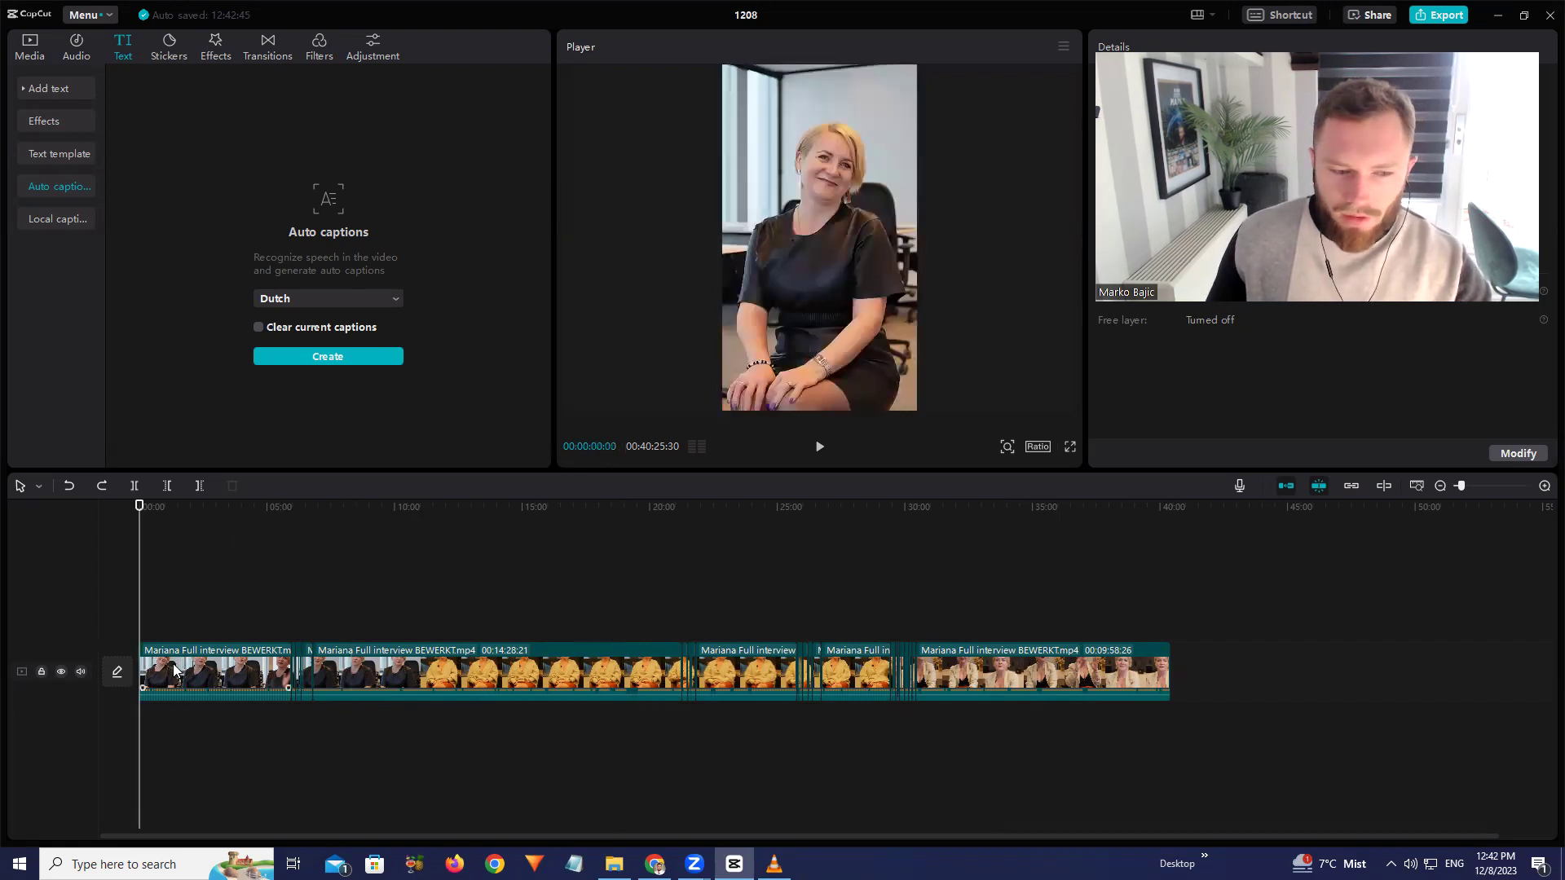
Review the interview's opening by playing it from the start and skipping ahead in stages to about 00:01:15
drag(163, 509, 0, 629)
key(space)
ctrl+scroll(215, 597, up, 1)
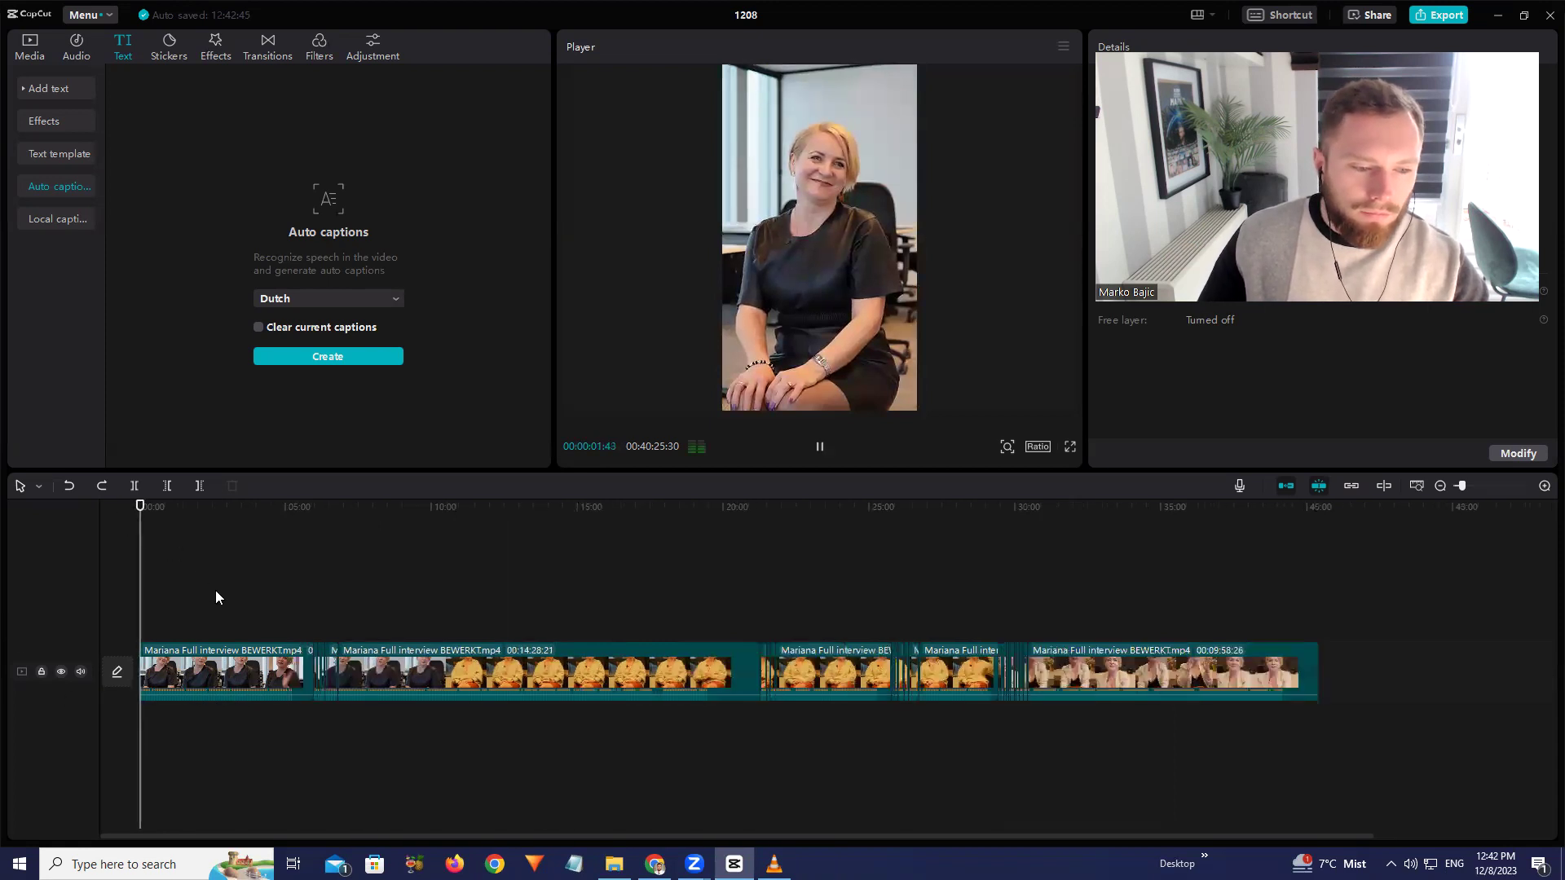
ctrl+scroll(215, 590, up, 3)
drag(143, 504, 162, 510)
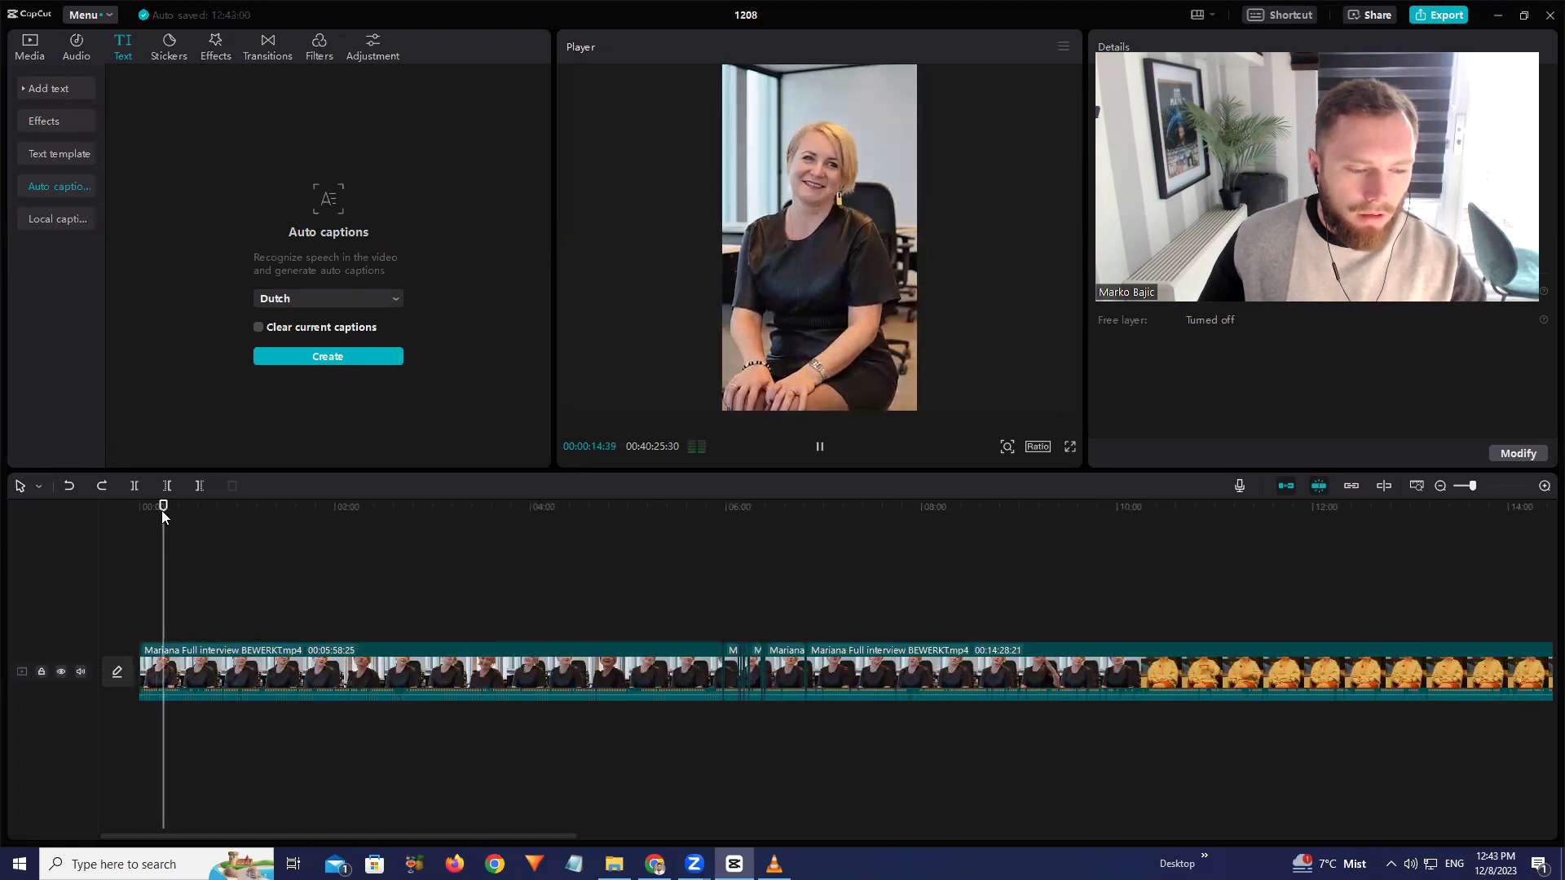
drag(164, 512, 204, 520)
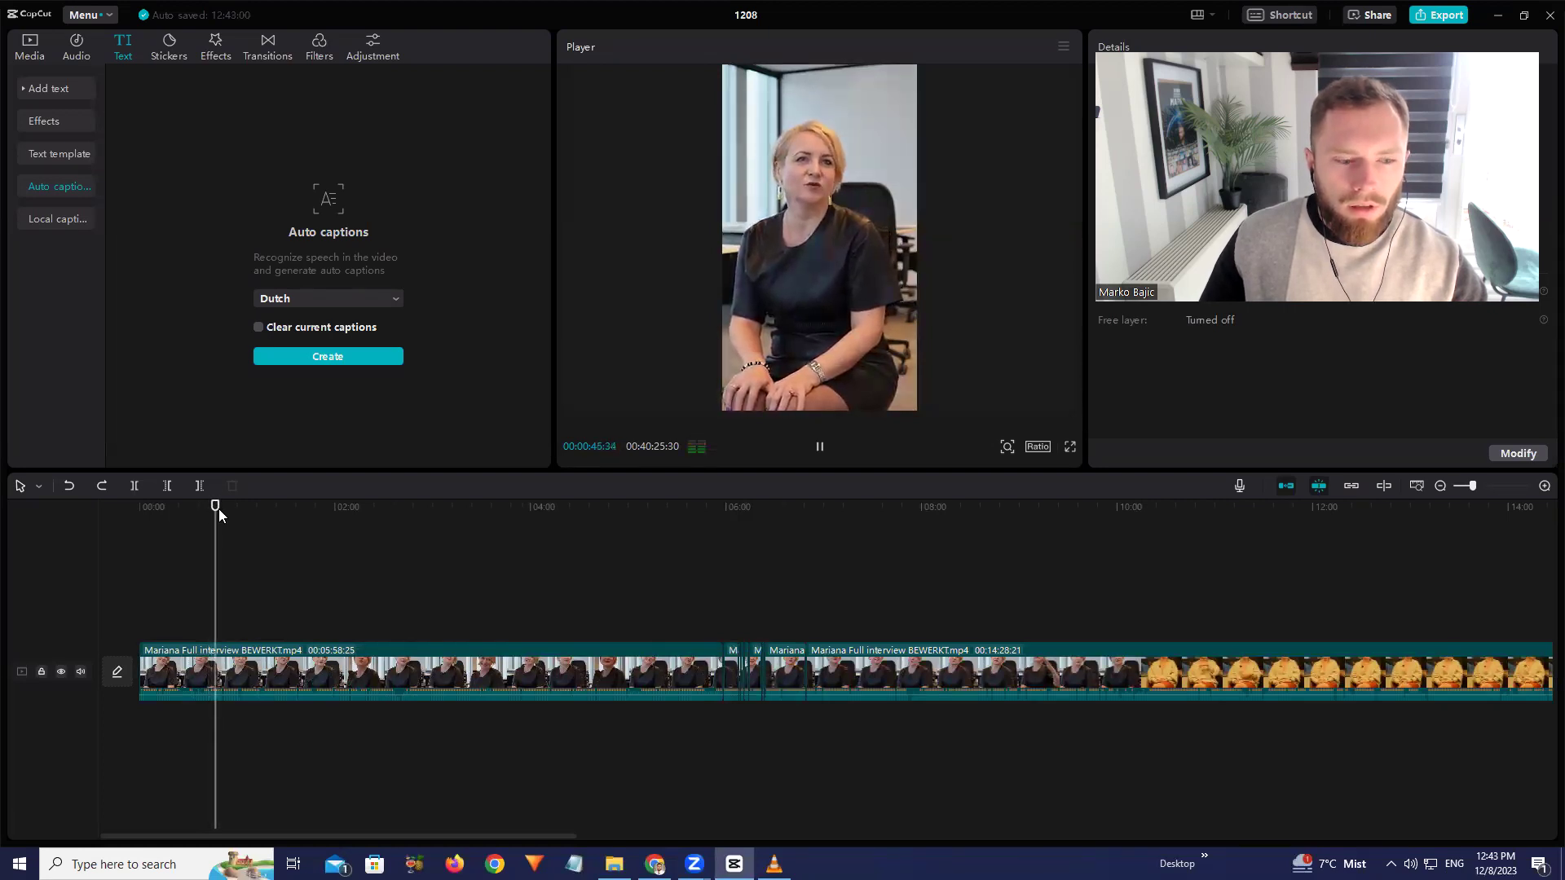
drag(219, 508, 257, 516)
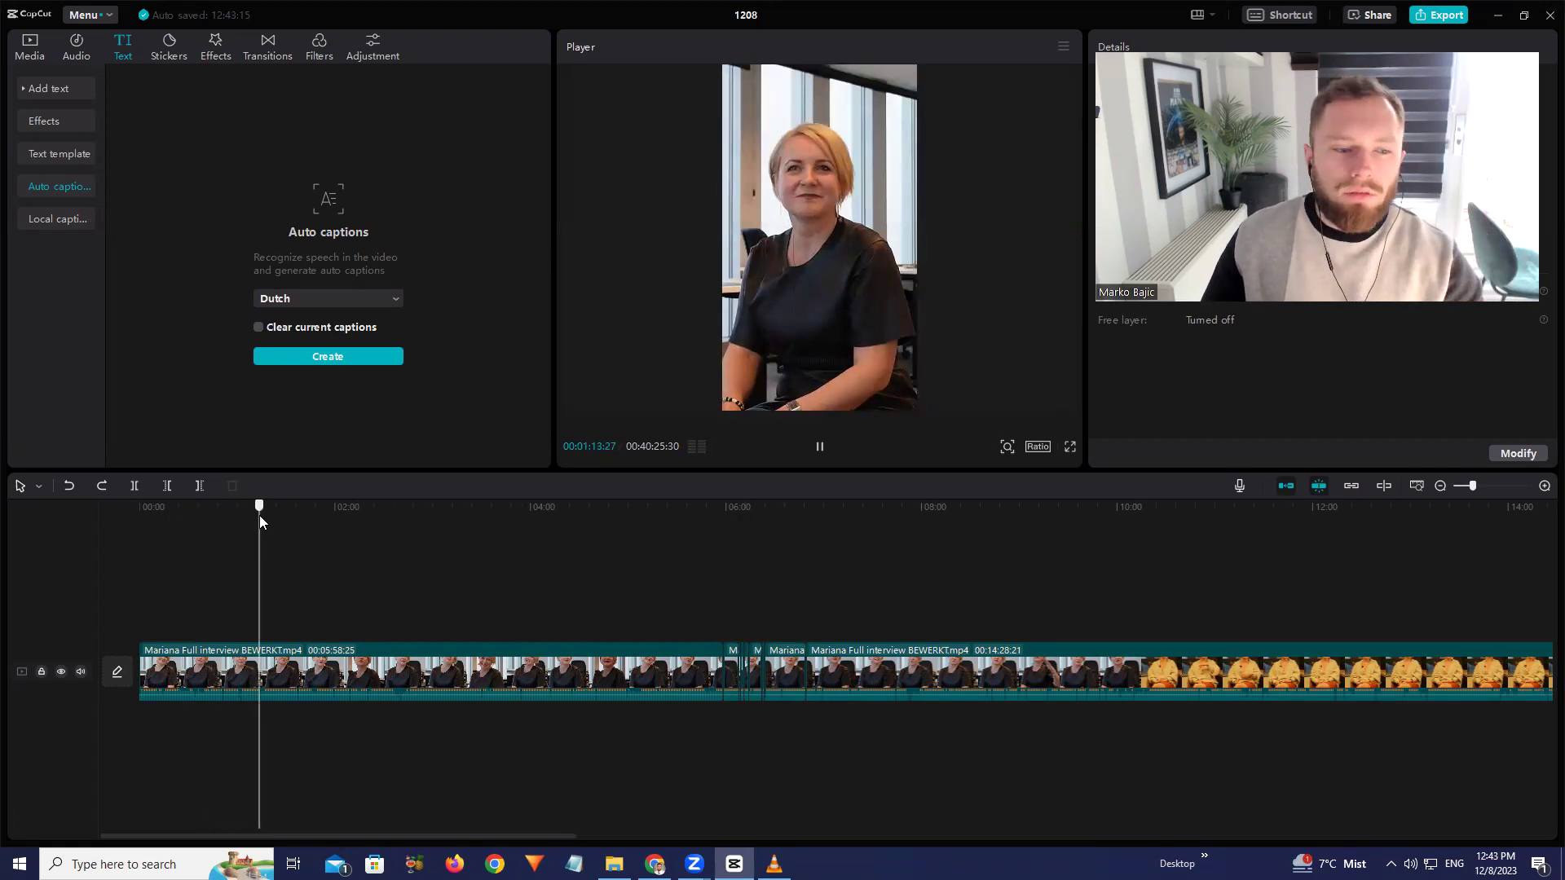
key(space)
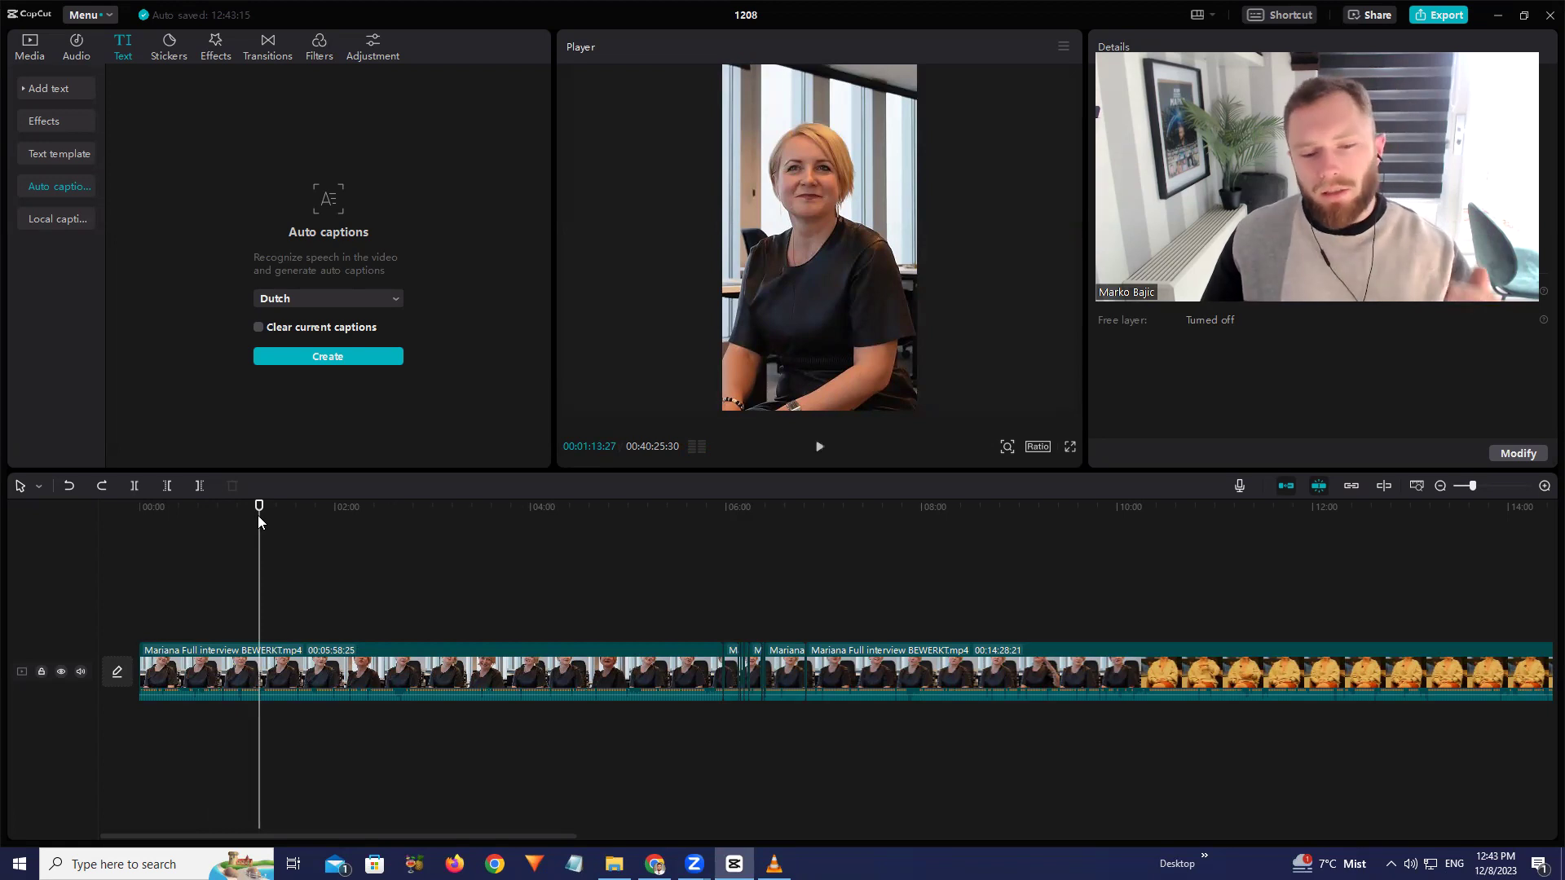
key(space)
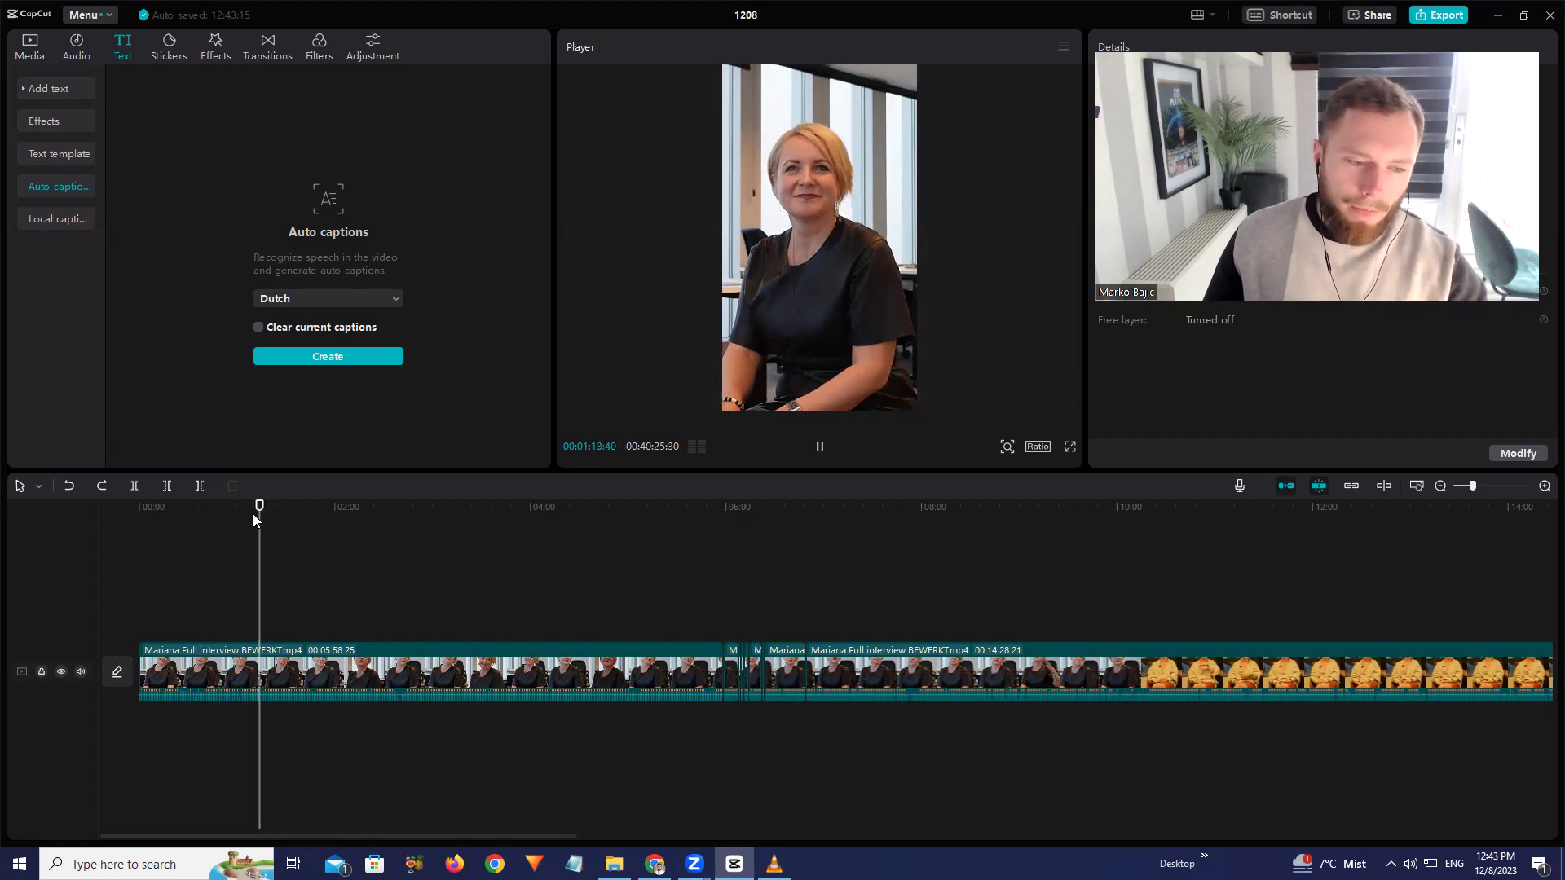
key(space)
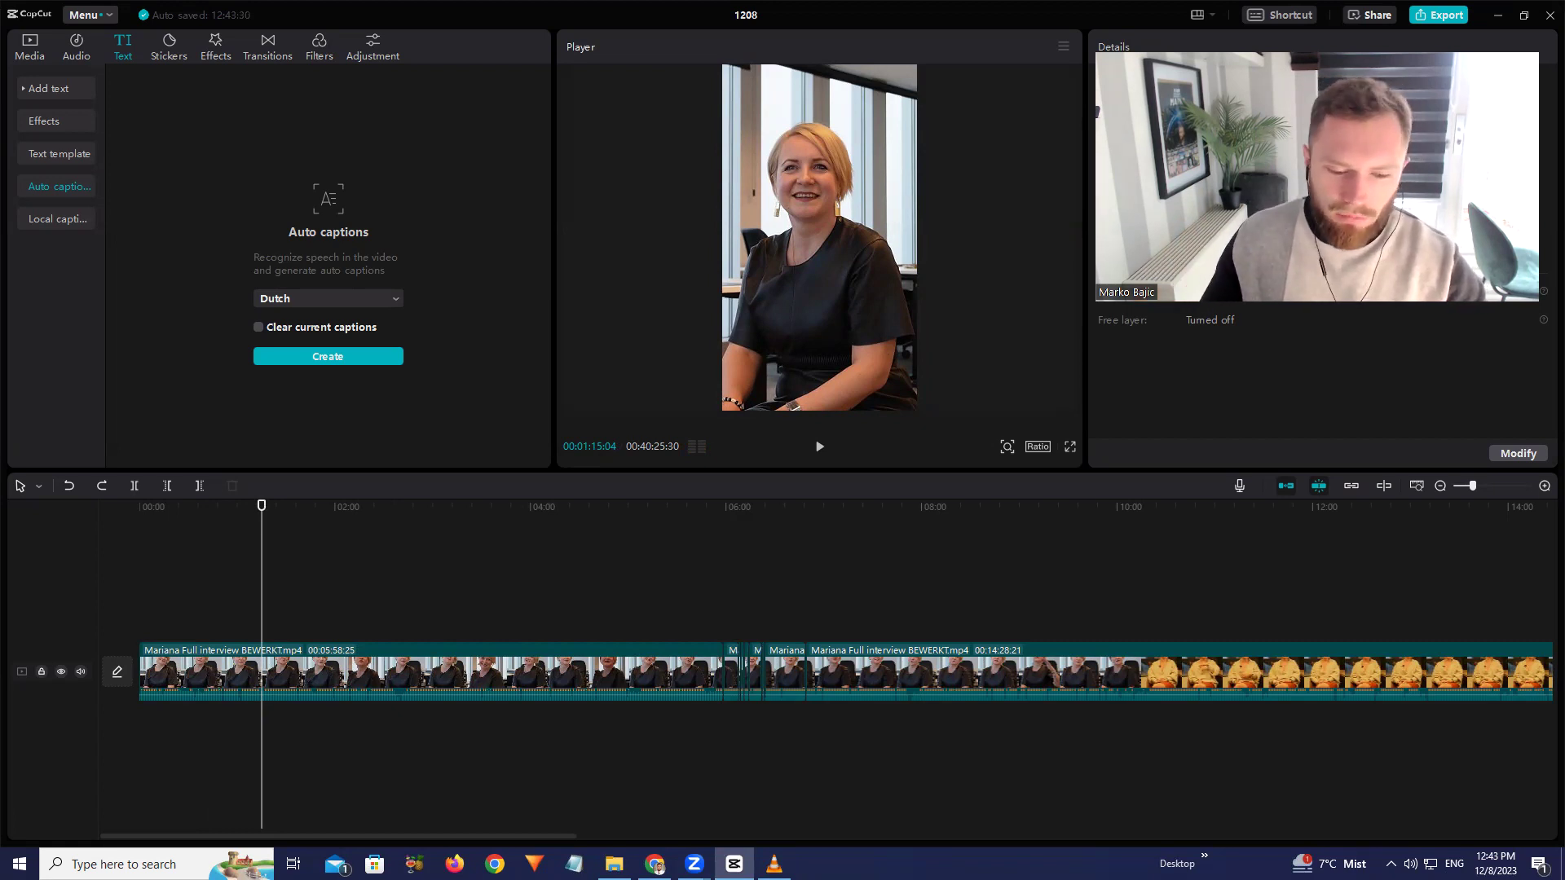
Switch to File Explorer, check the Bewerkt folder and its parent folder's source clips, and return to CapCut
click(614, 864)
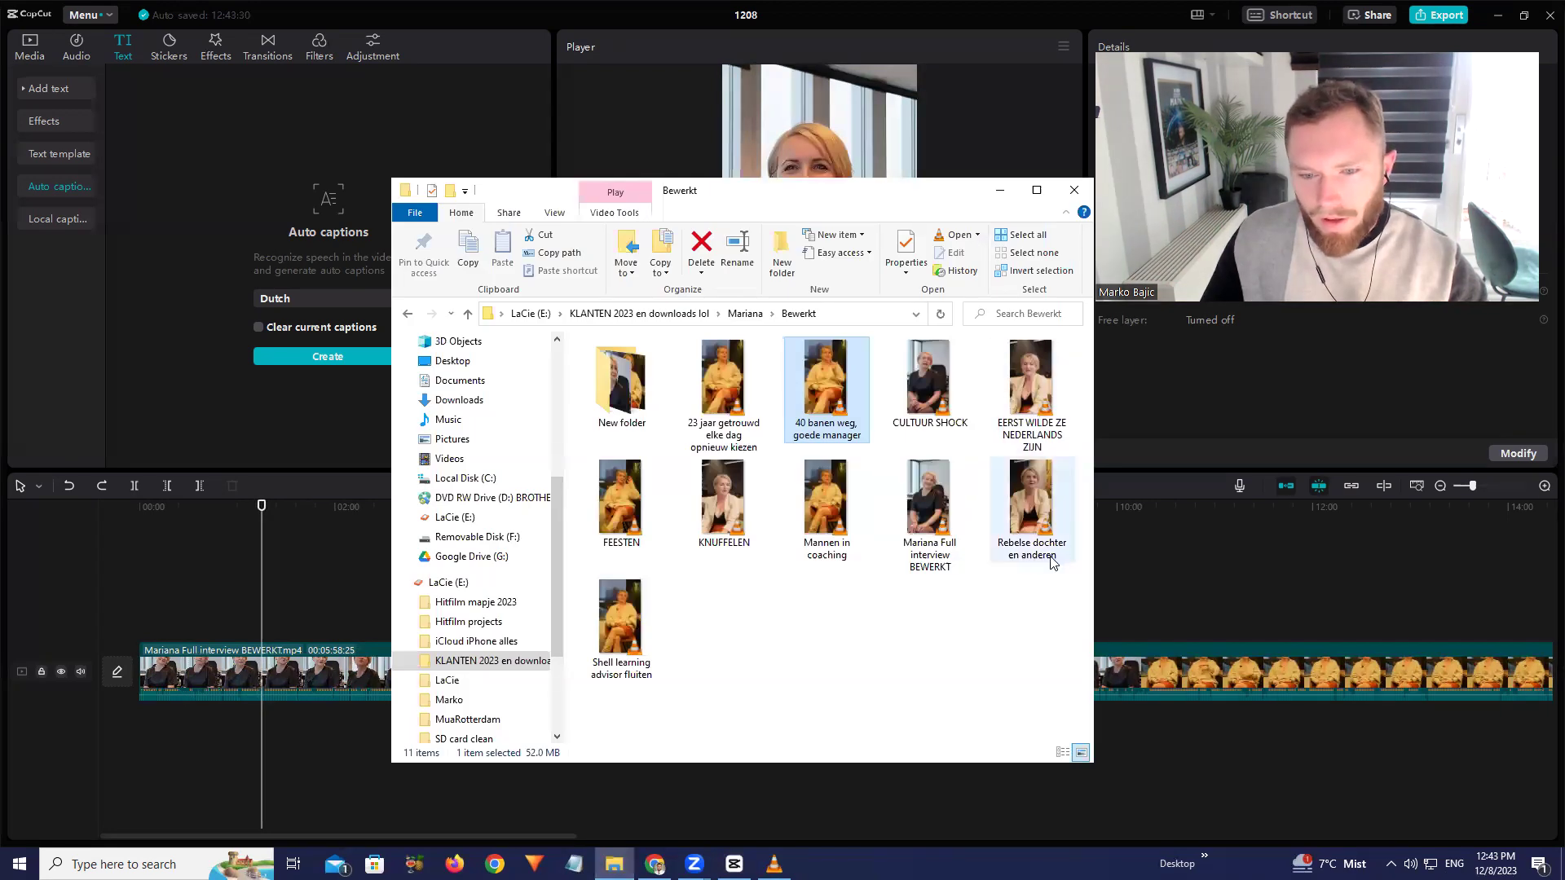
click(744, 315)
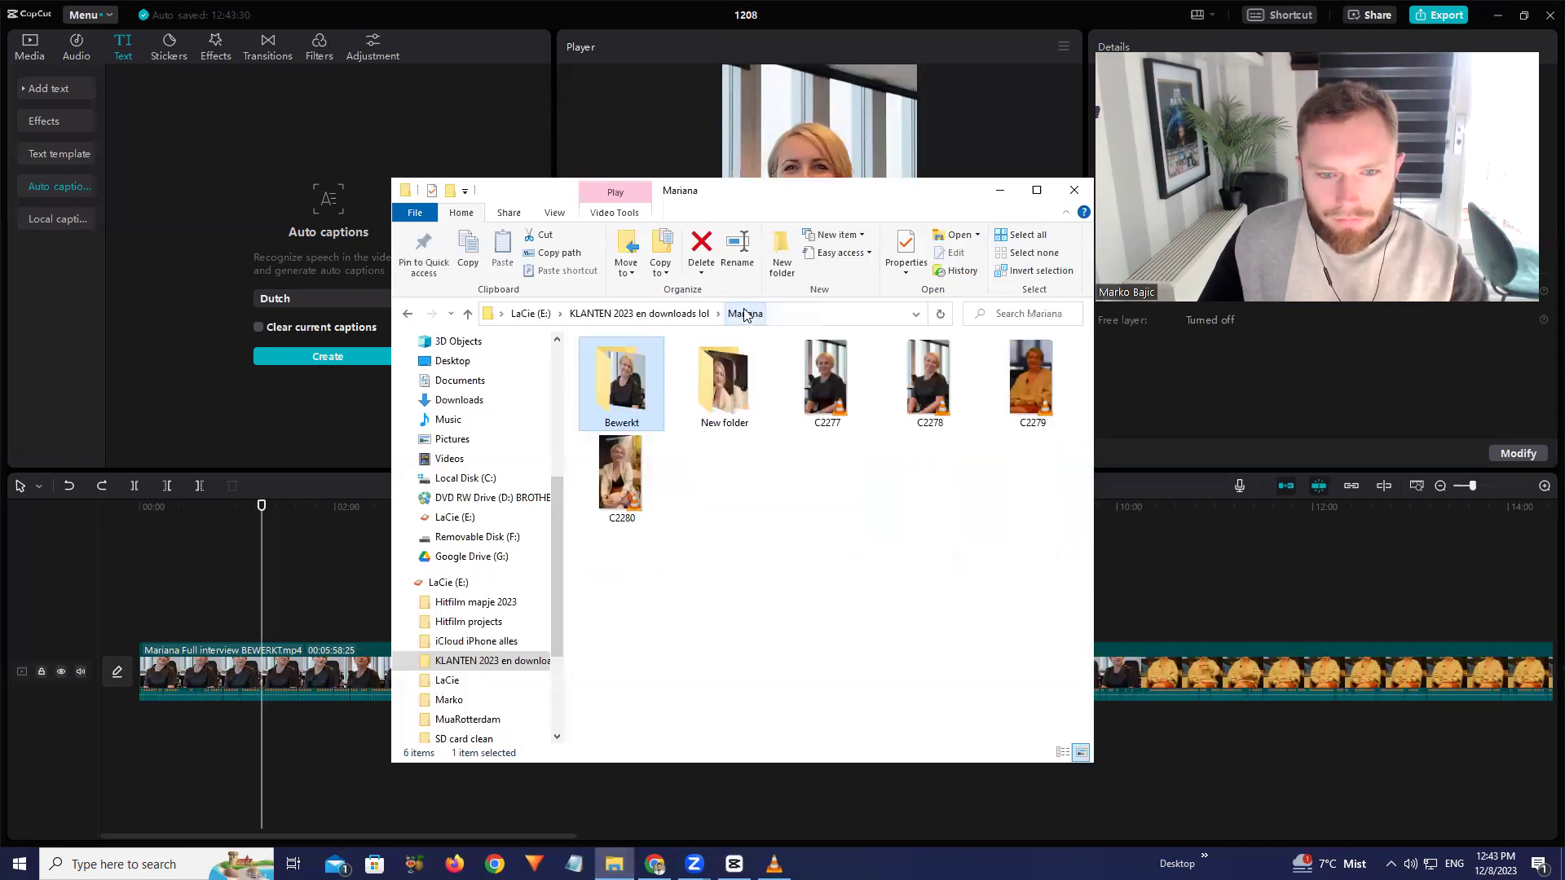
click(960, 831)
Review the interview passage from about 00:00:47 to 00:01:22 to locate the cut point
click(217, 508)
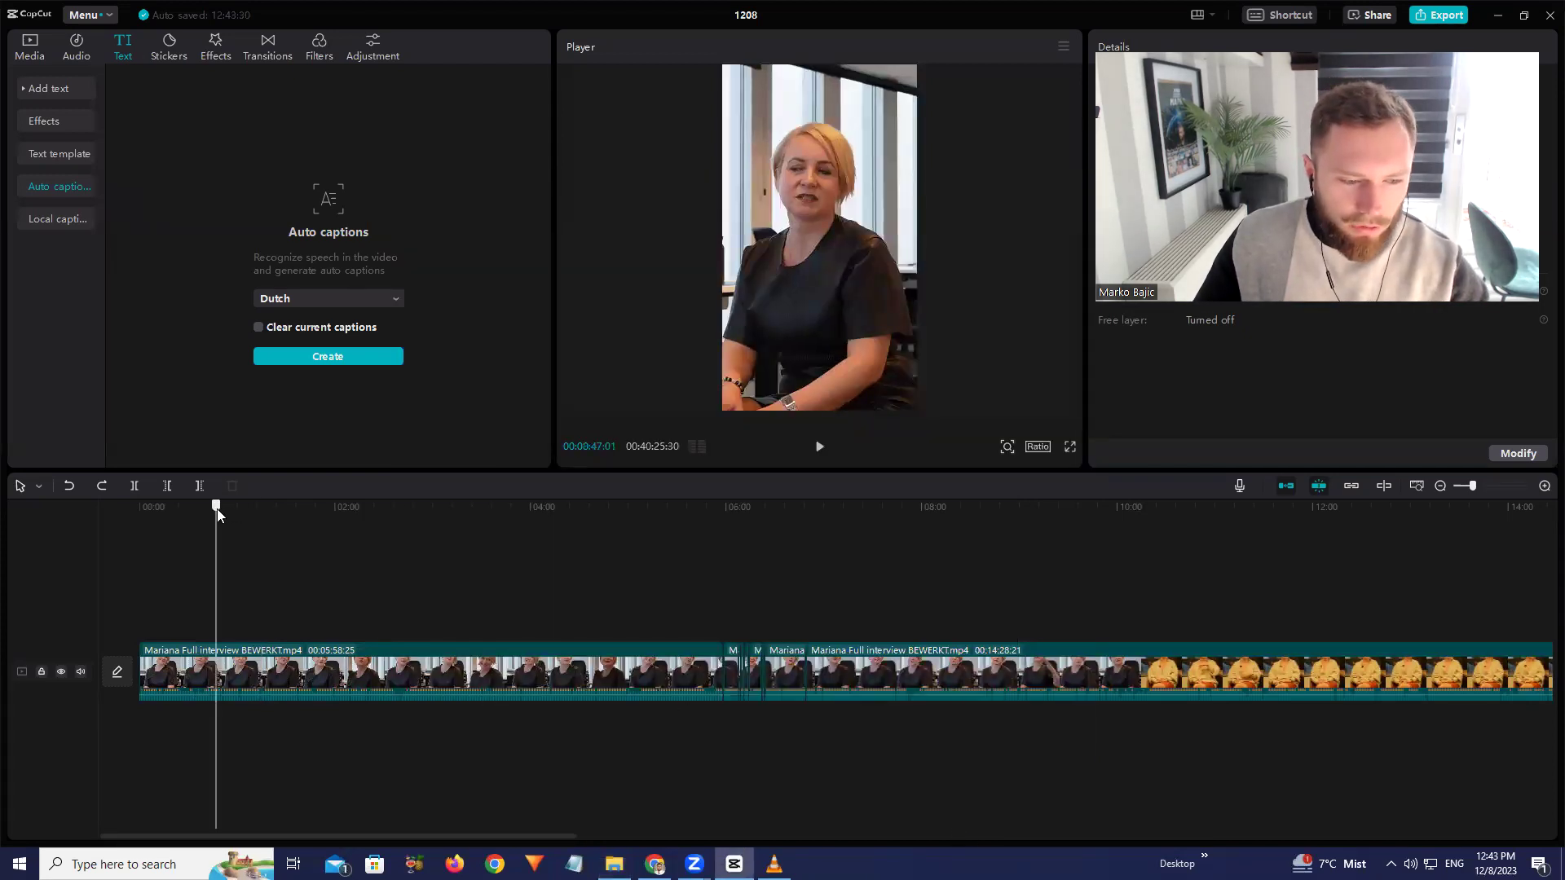
click(222, 510)
key(space)
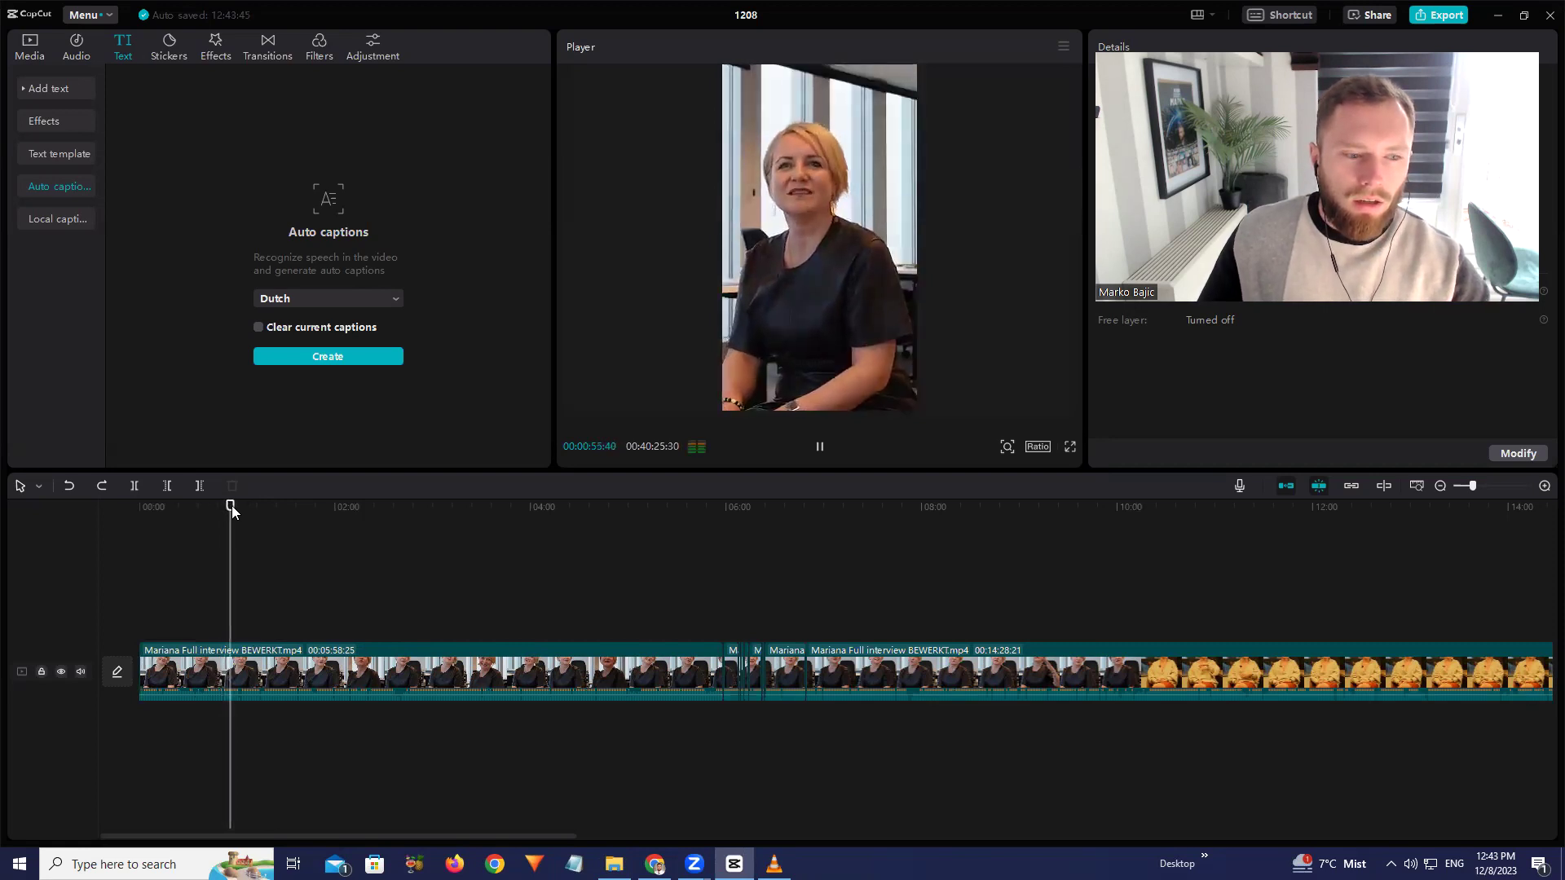
click(241, 509)
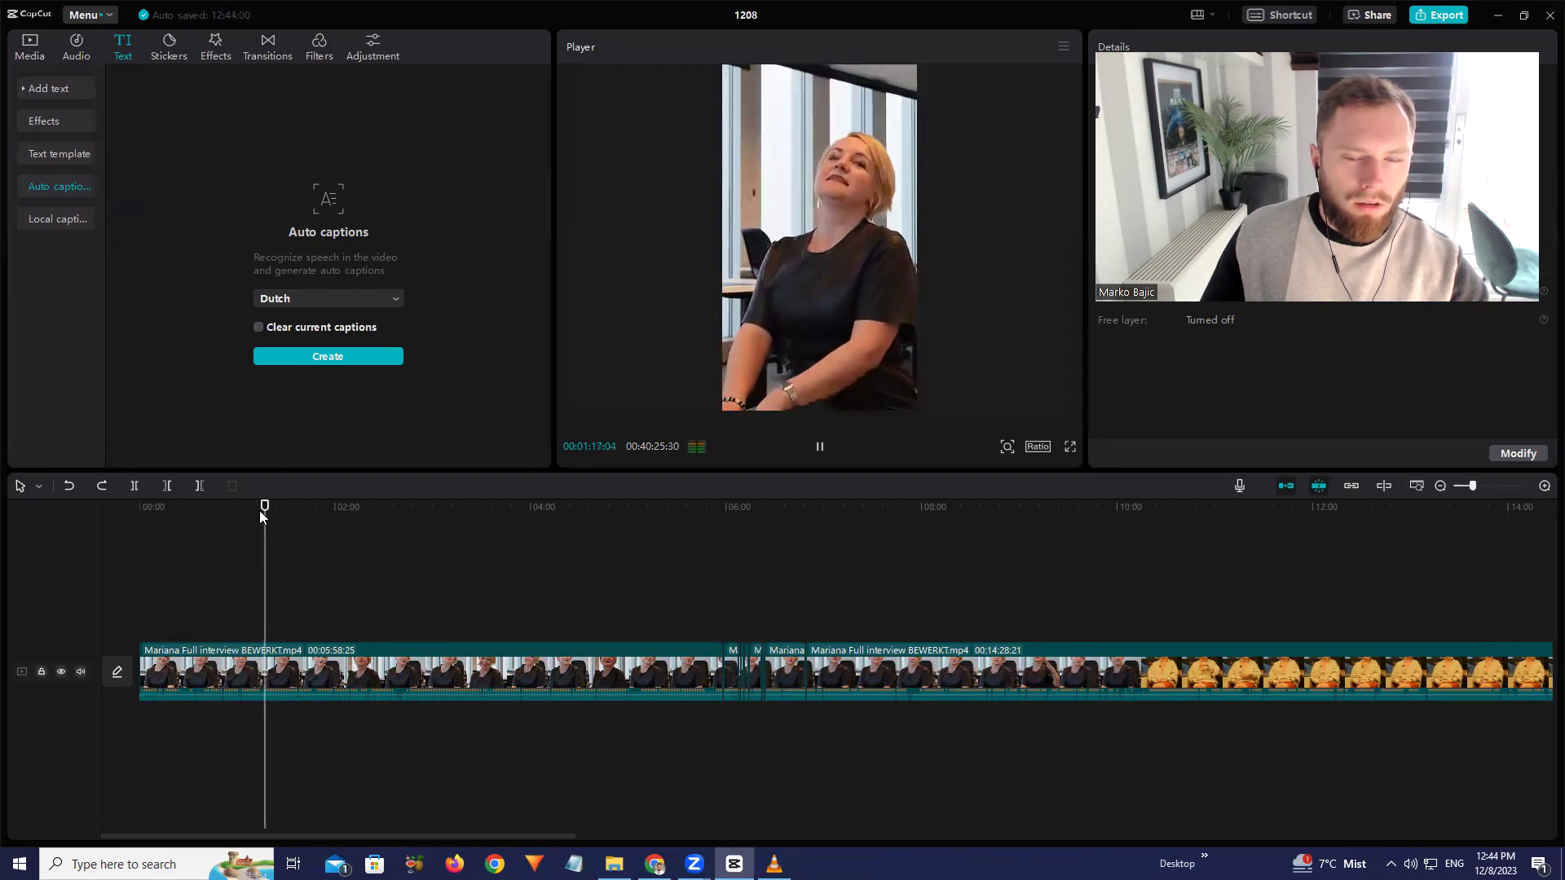
key(space)
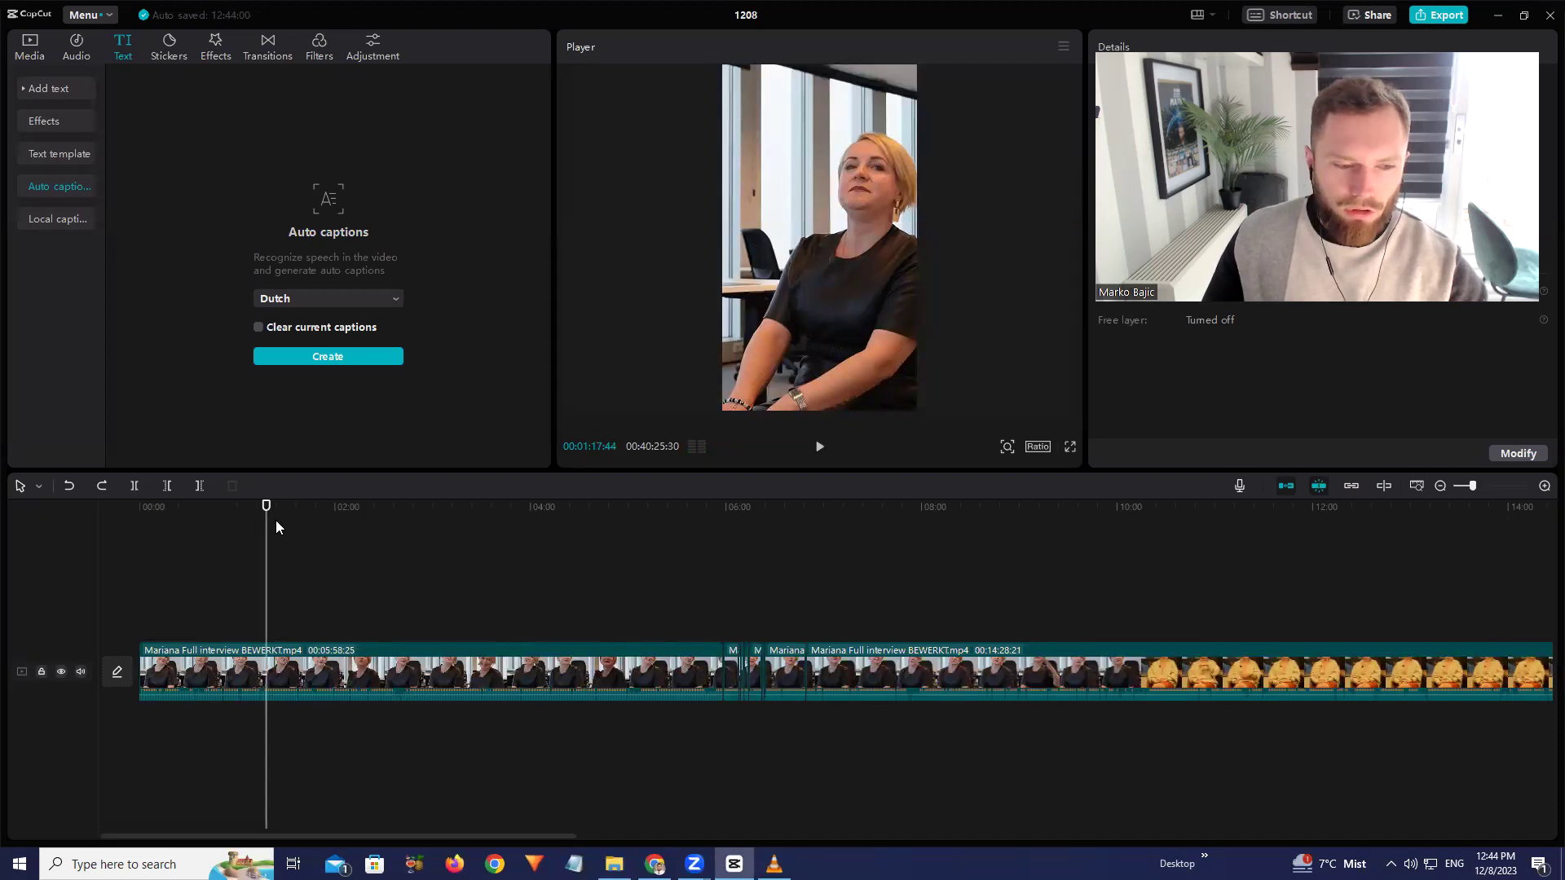
key(space)
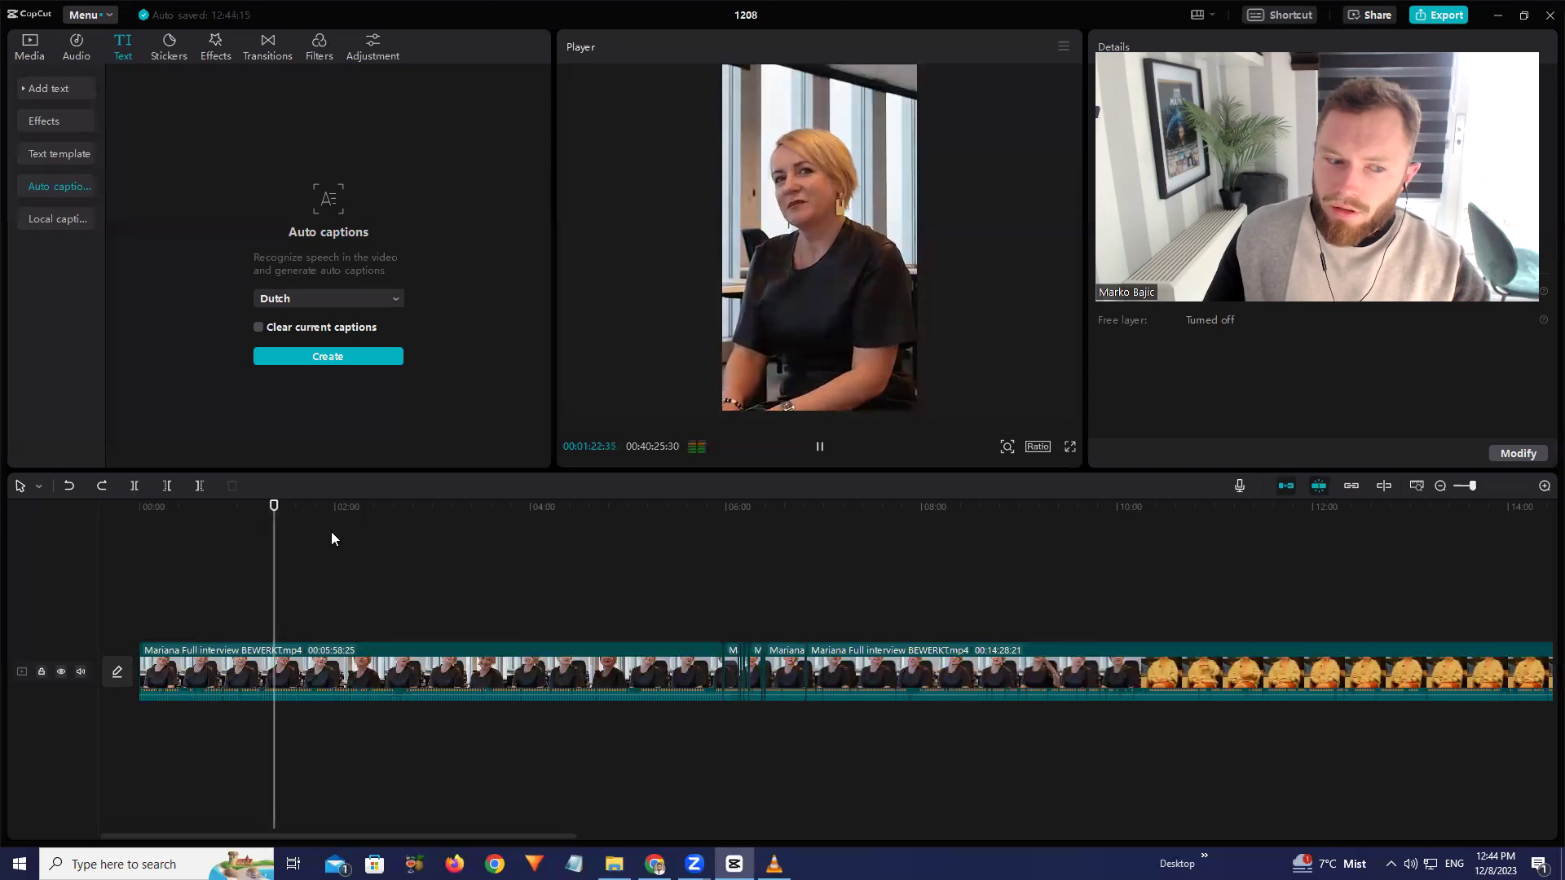
Try splitting the first interview clip at 00:01:22:01, and undo the split
scroll(326, 602, up, 2)
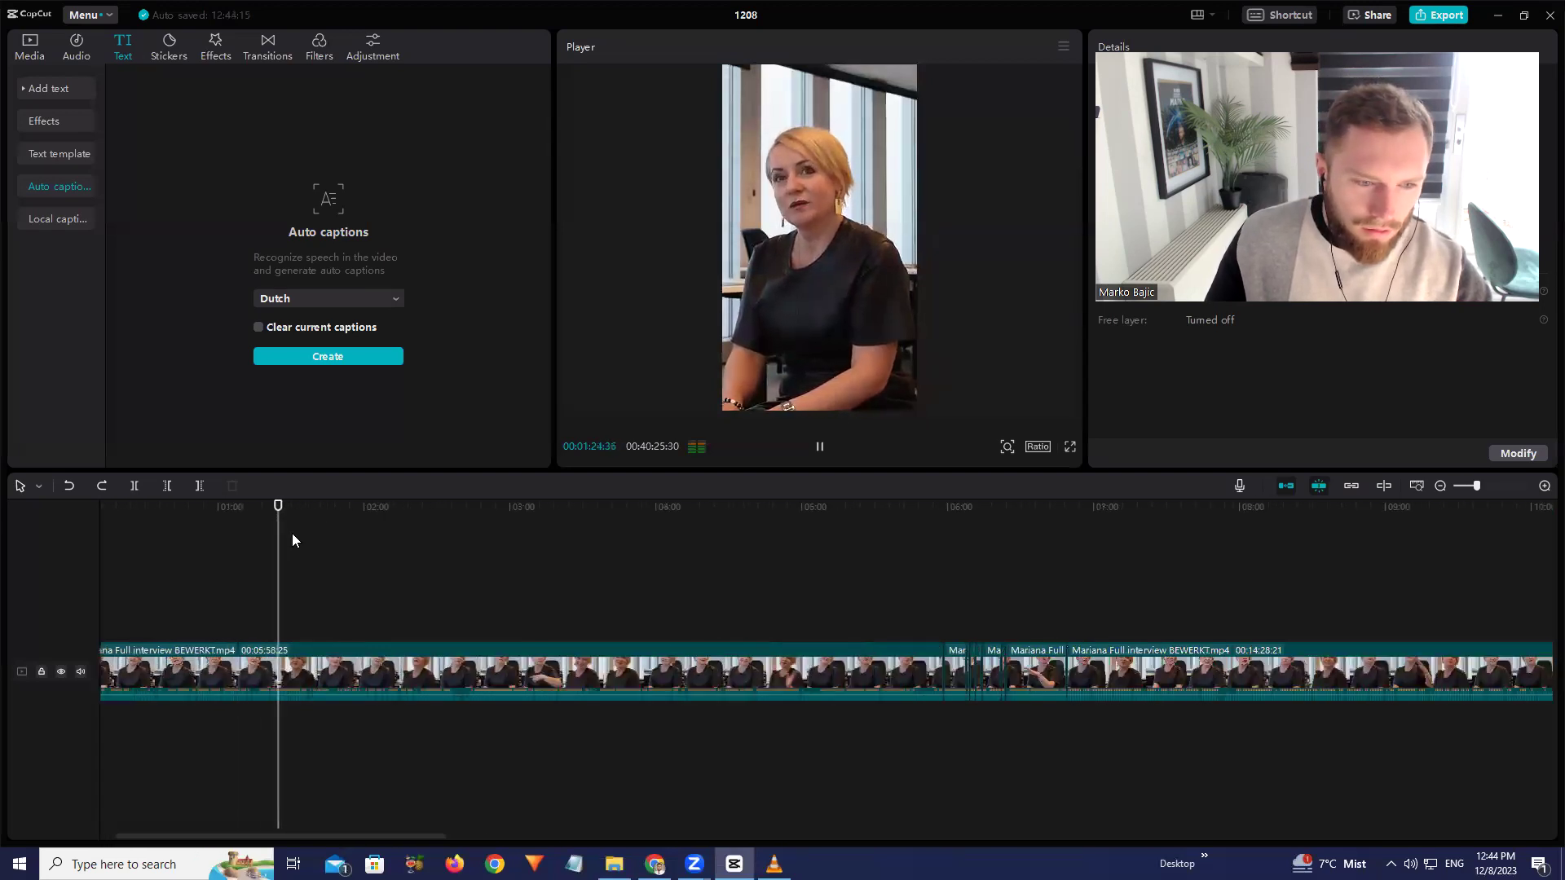
click(270, 508)
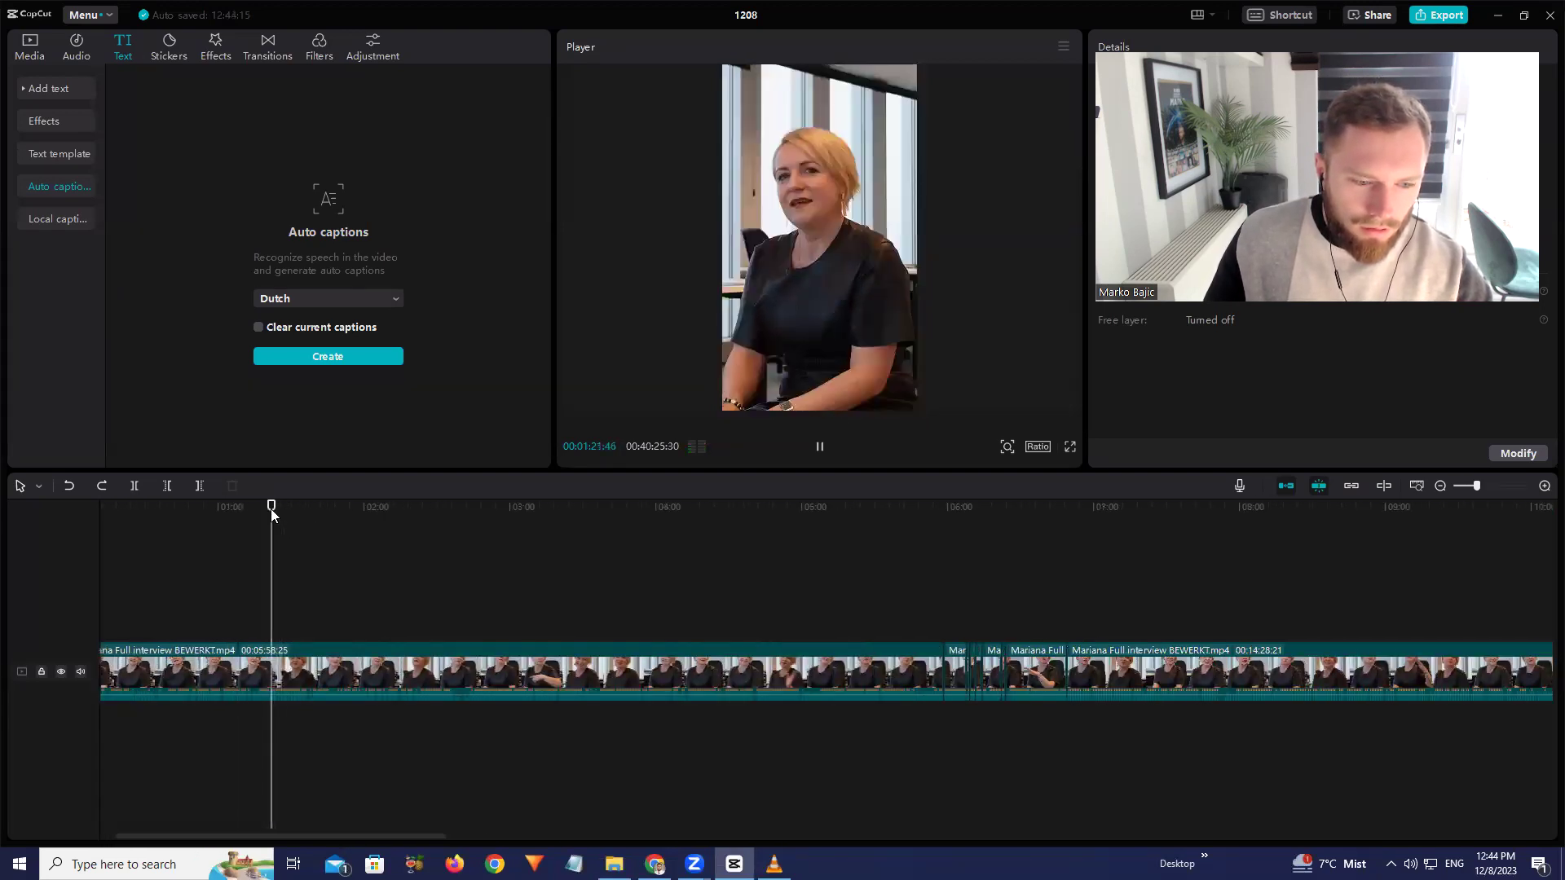
drag(270, 508, 269, 508)
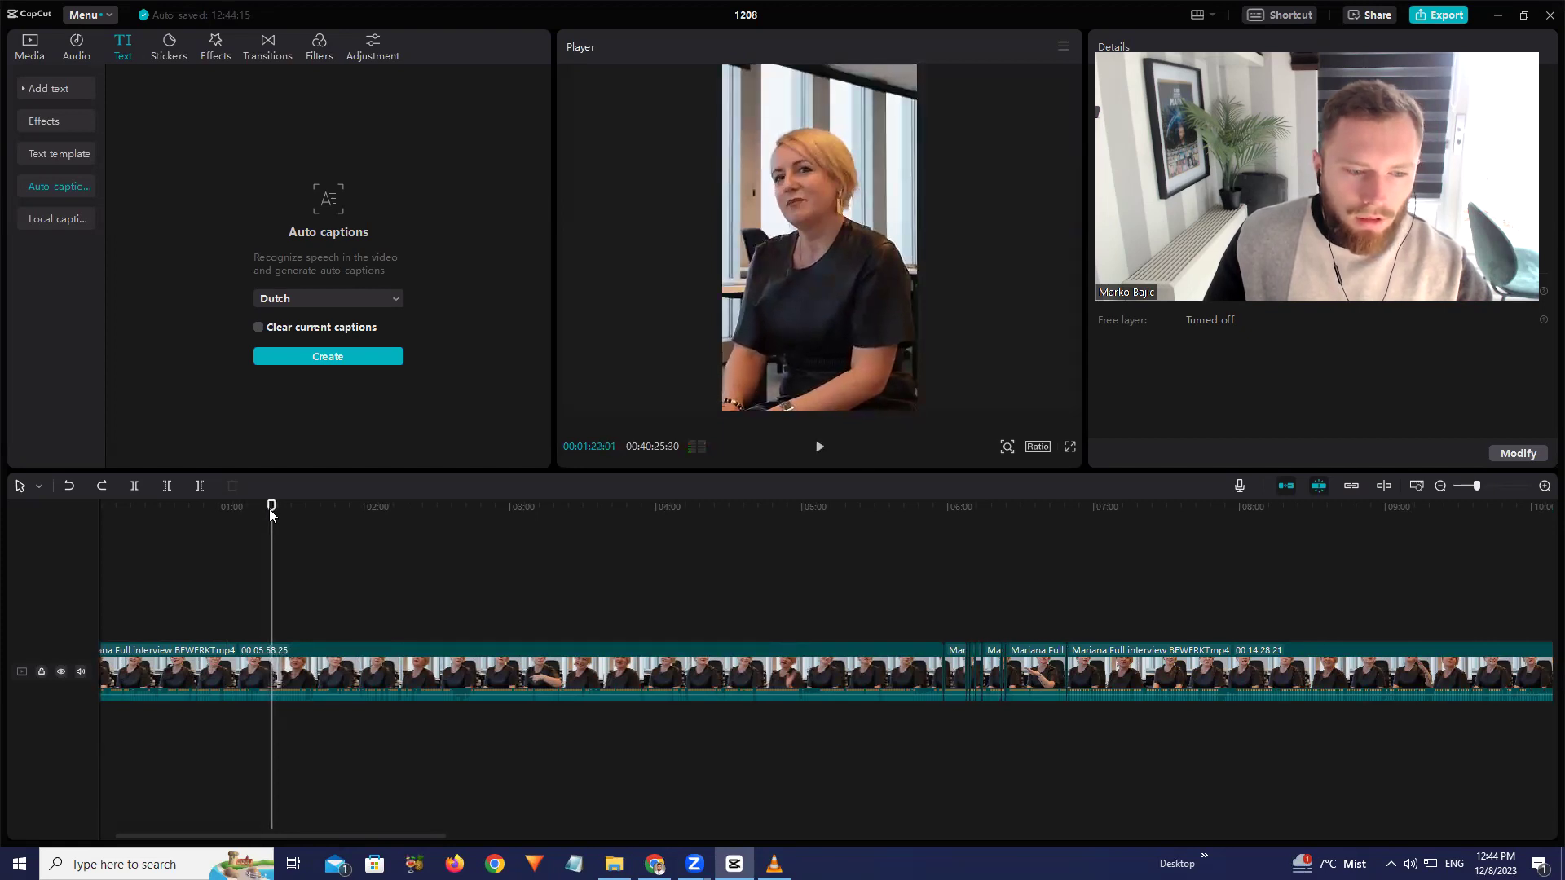
click(136, 486)
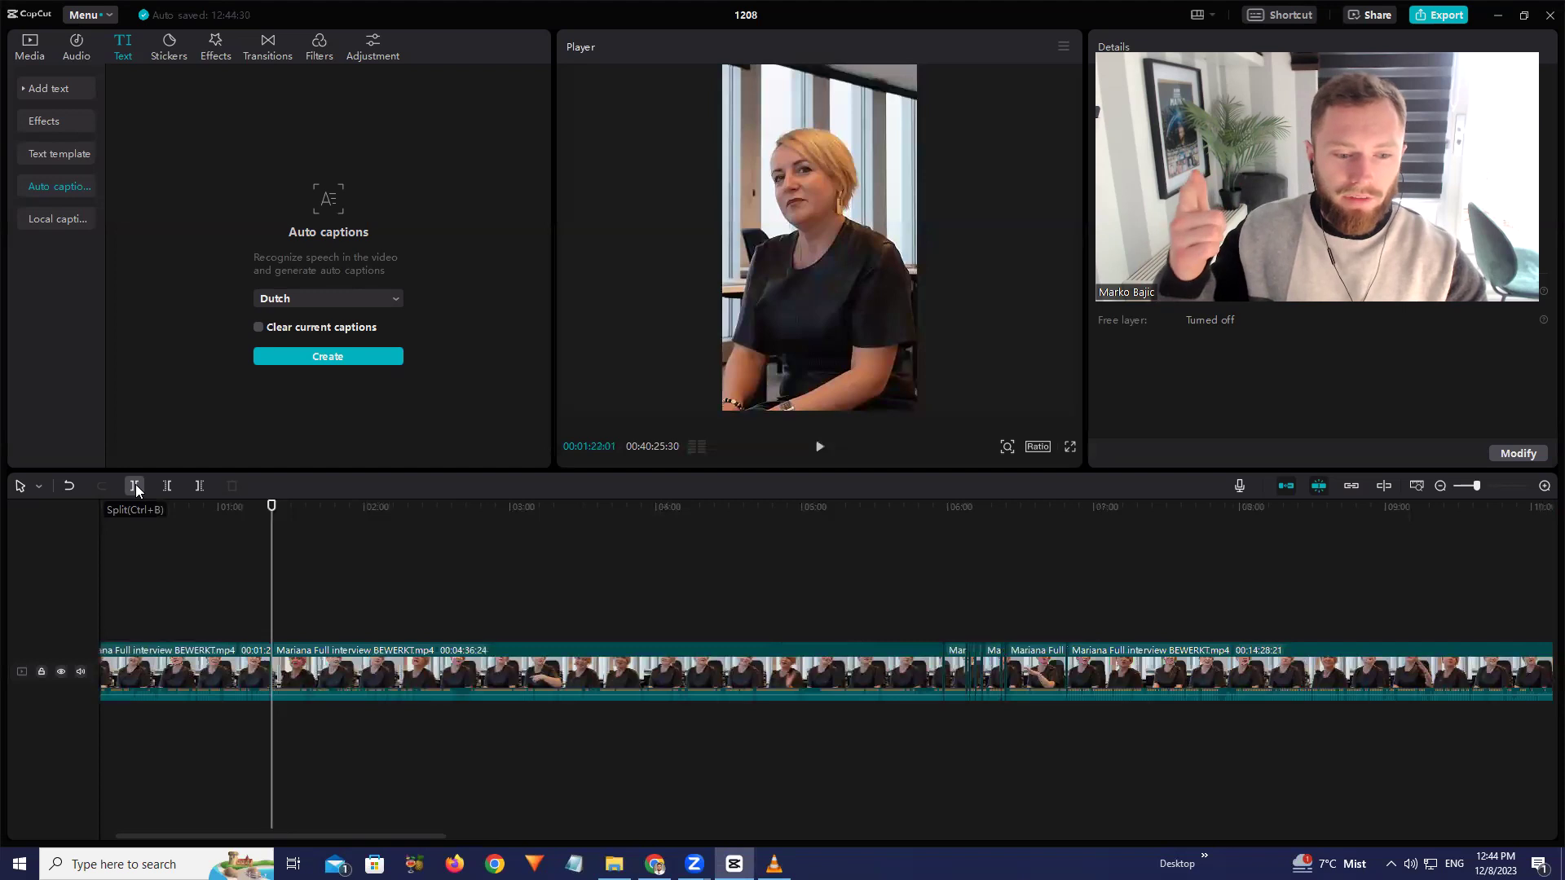
key(space)
key(ctrl+z)
Try splitting the first interview clip slightly earlier, at 00:01:21:19, and play back from the cut
click(268, 508)
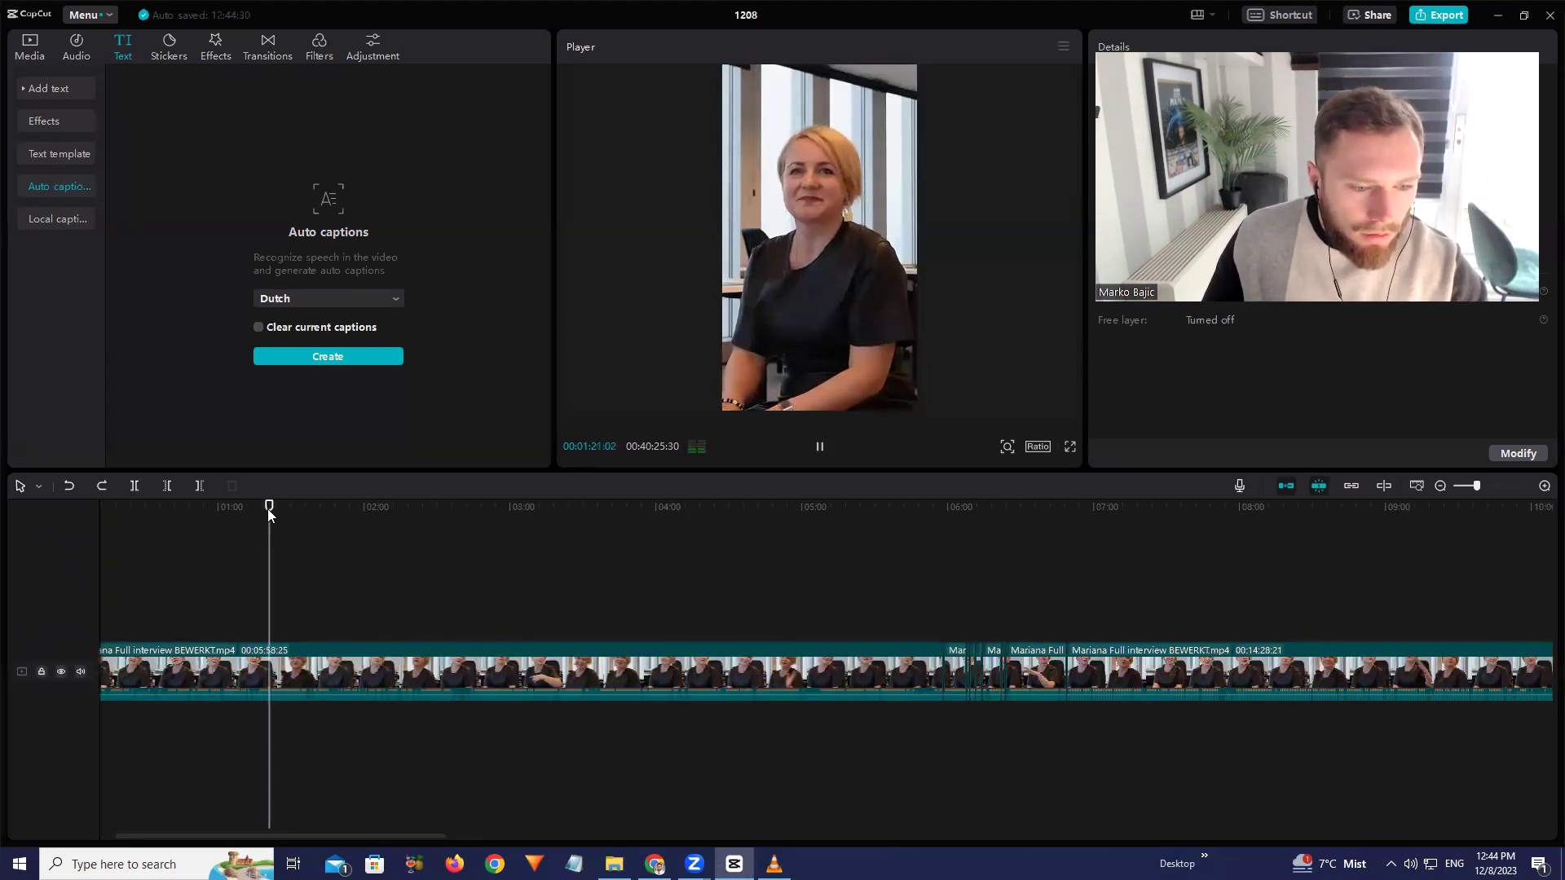
click(136, 486)
key(space)
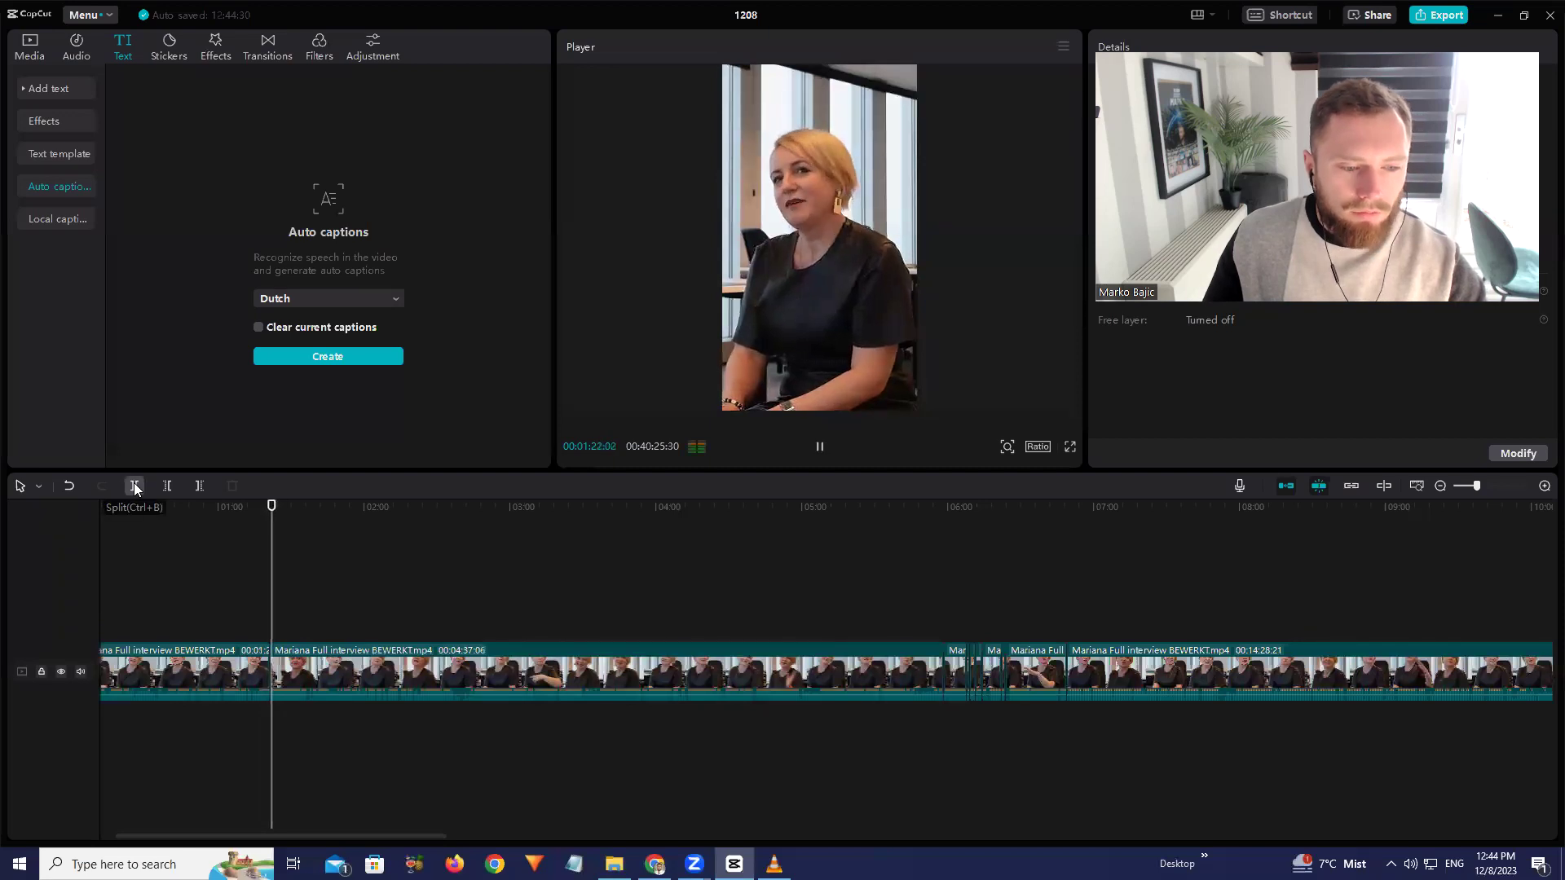
key(space)
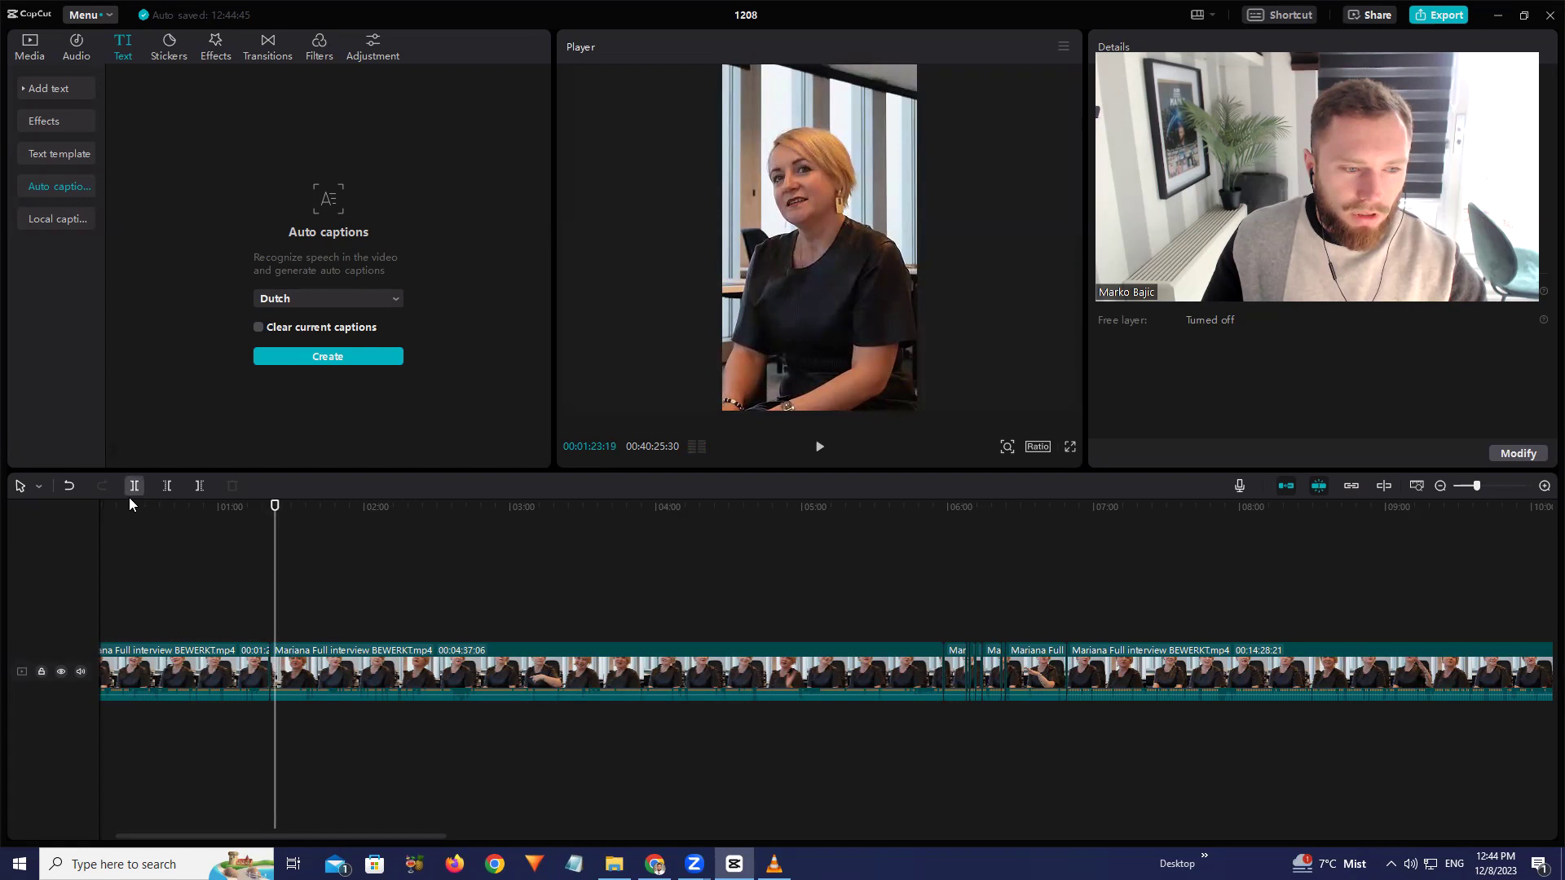
Undo the last split and split the first interview clip at 00:01:21:46 instead
scroll(465, 601, up, 5)
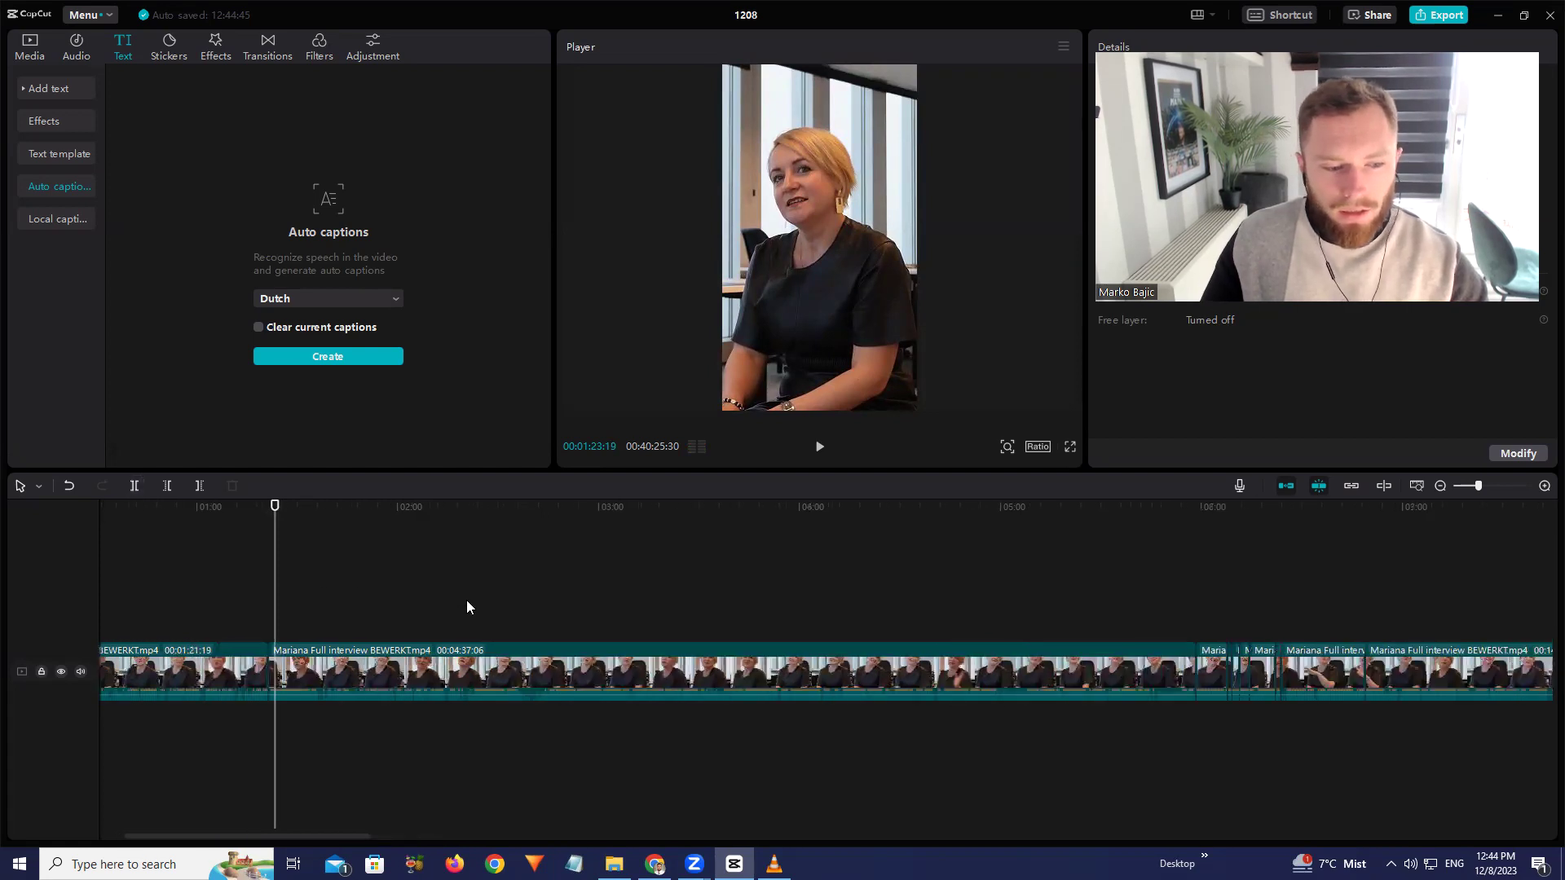
key(ctrl+z)
click(255, 507)
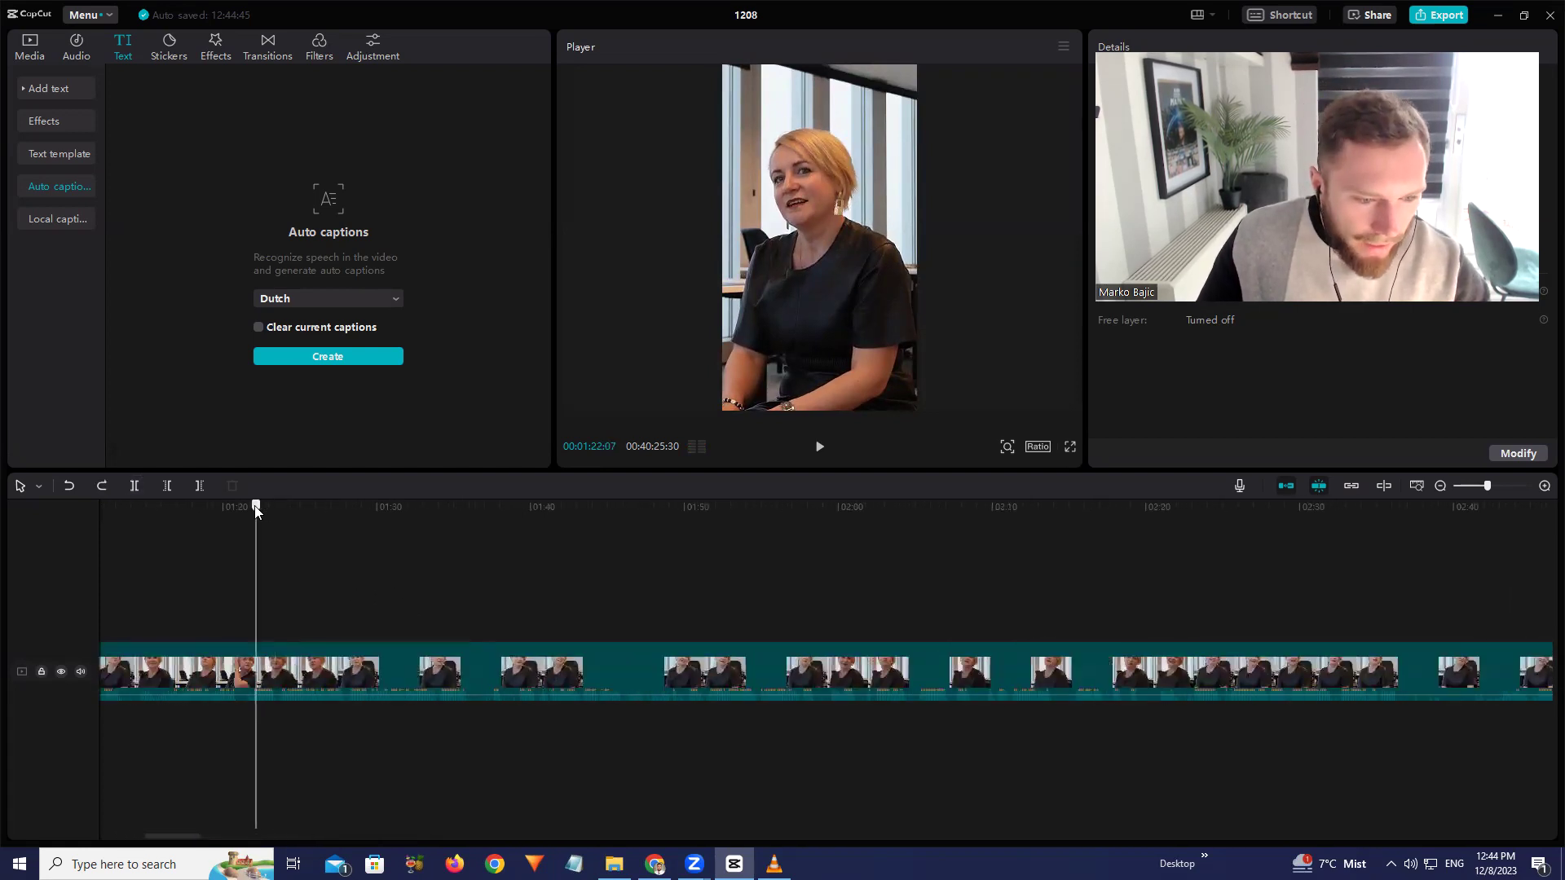
click(133, 487)
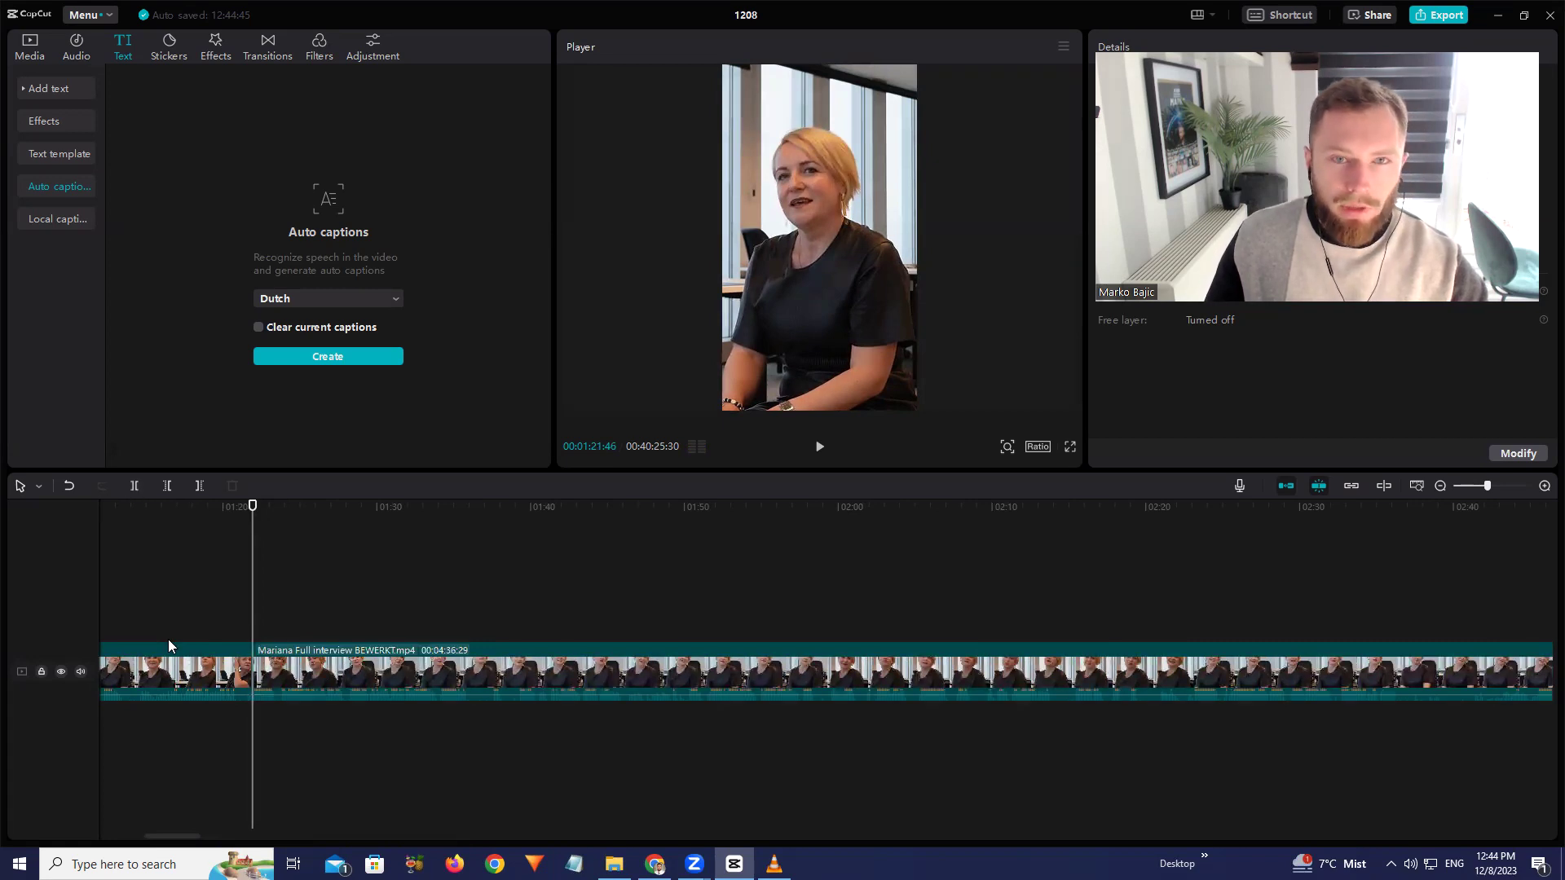
Play the interview on from the new cut and split the clip again at 00:01:35:47
key(space)
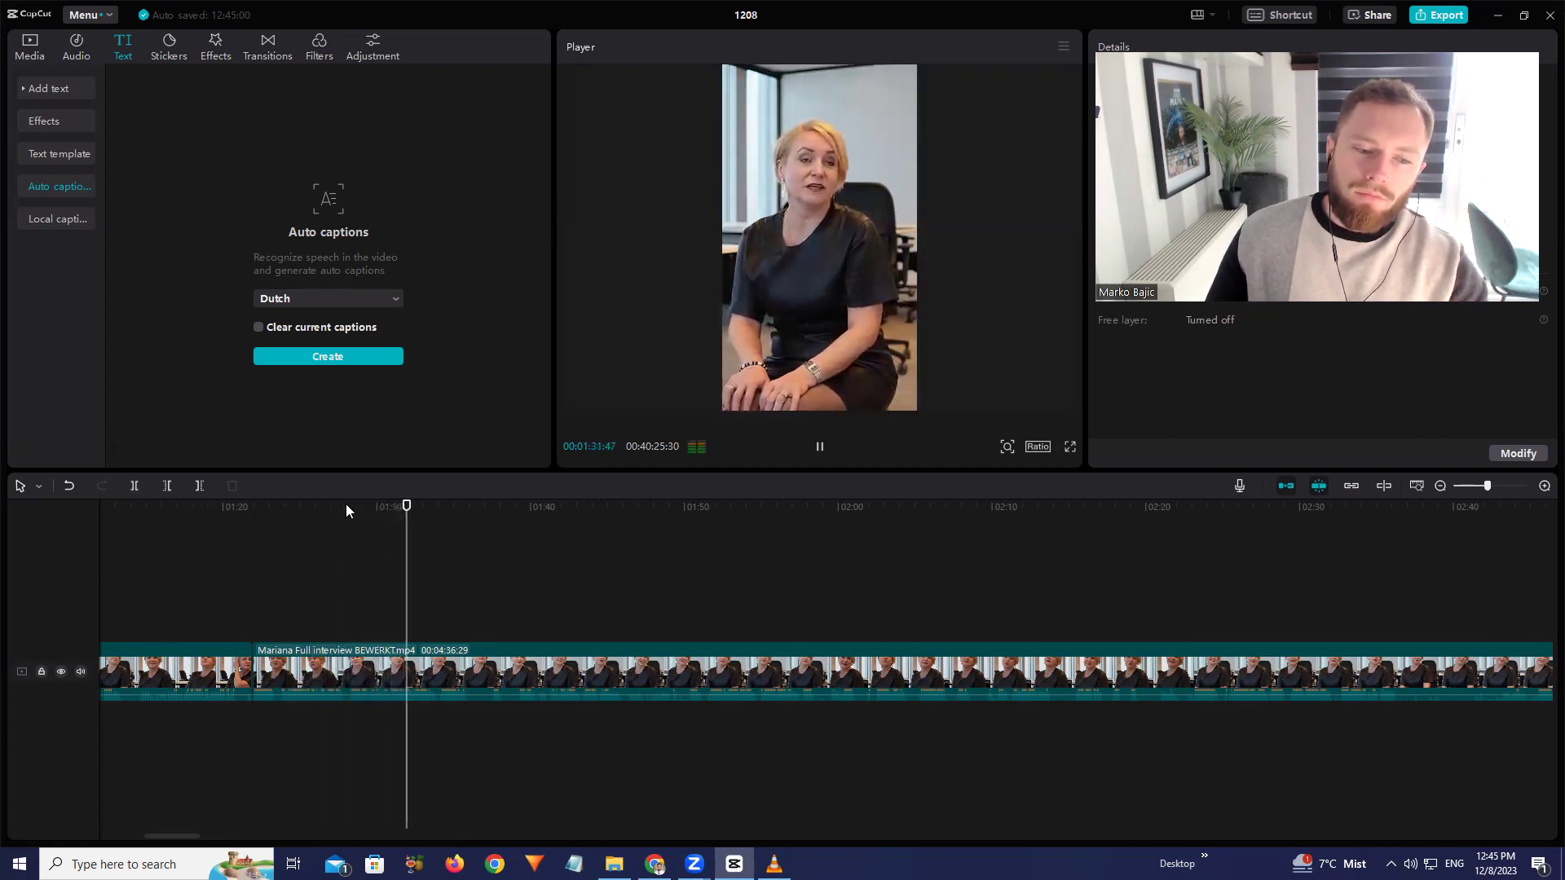
key(space)
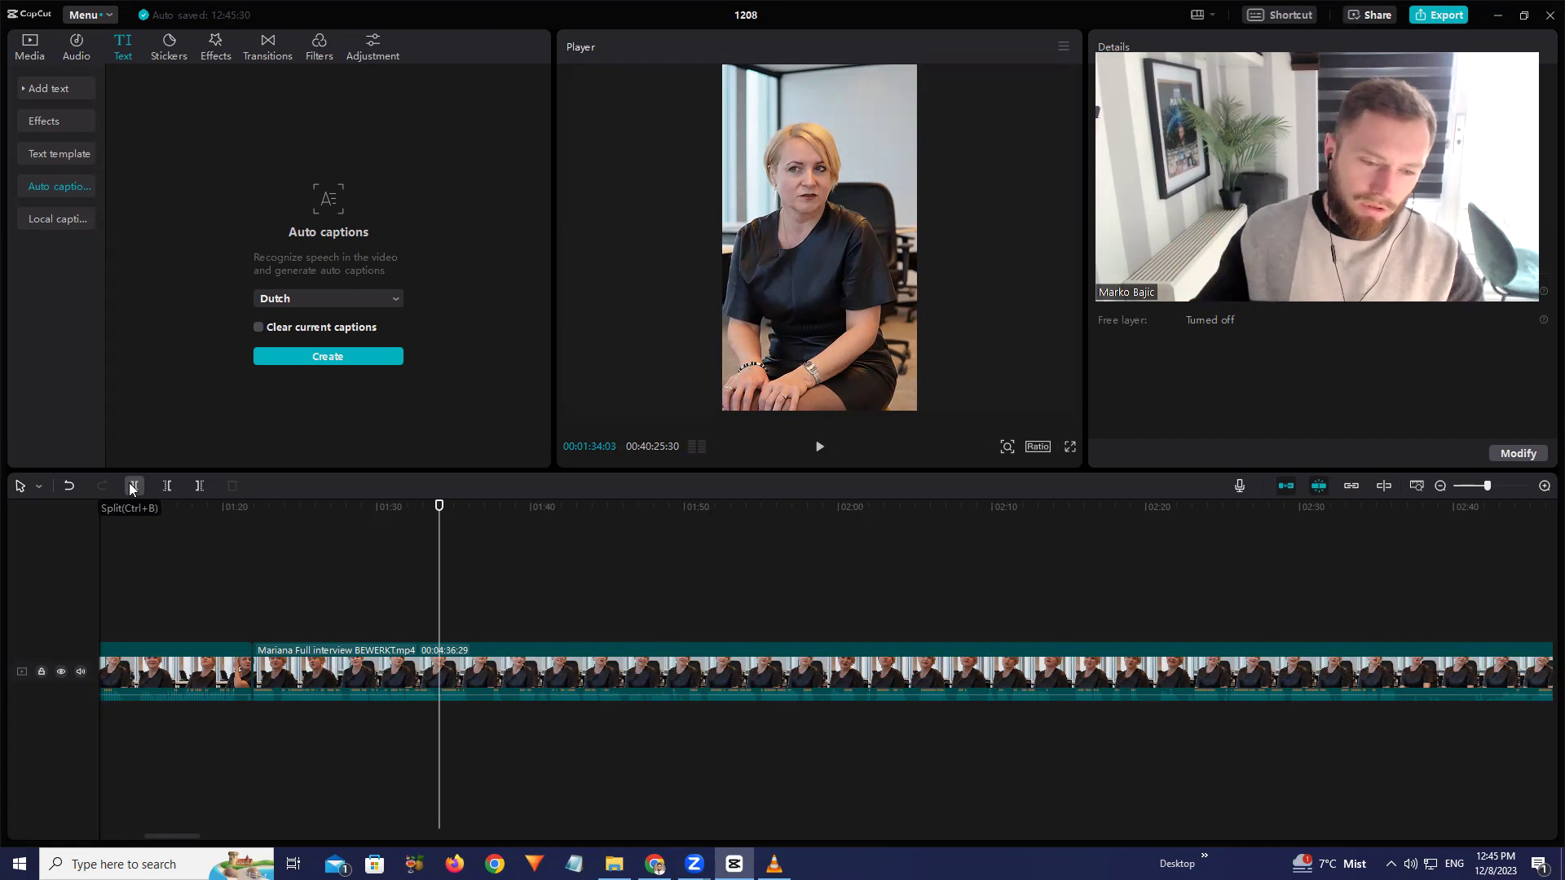
key(space)
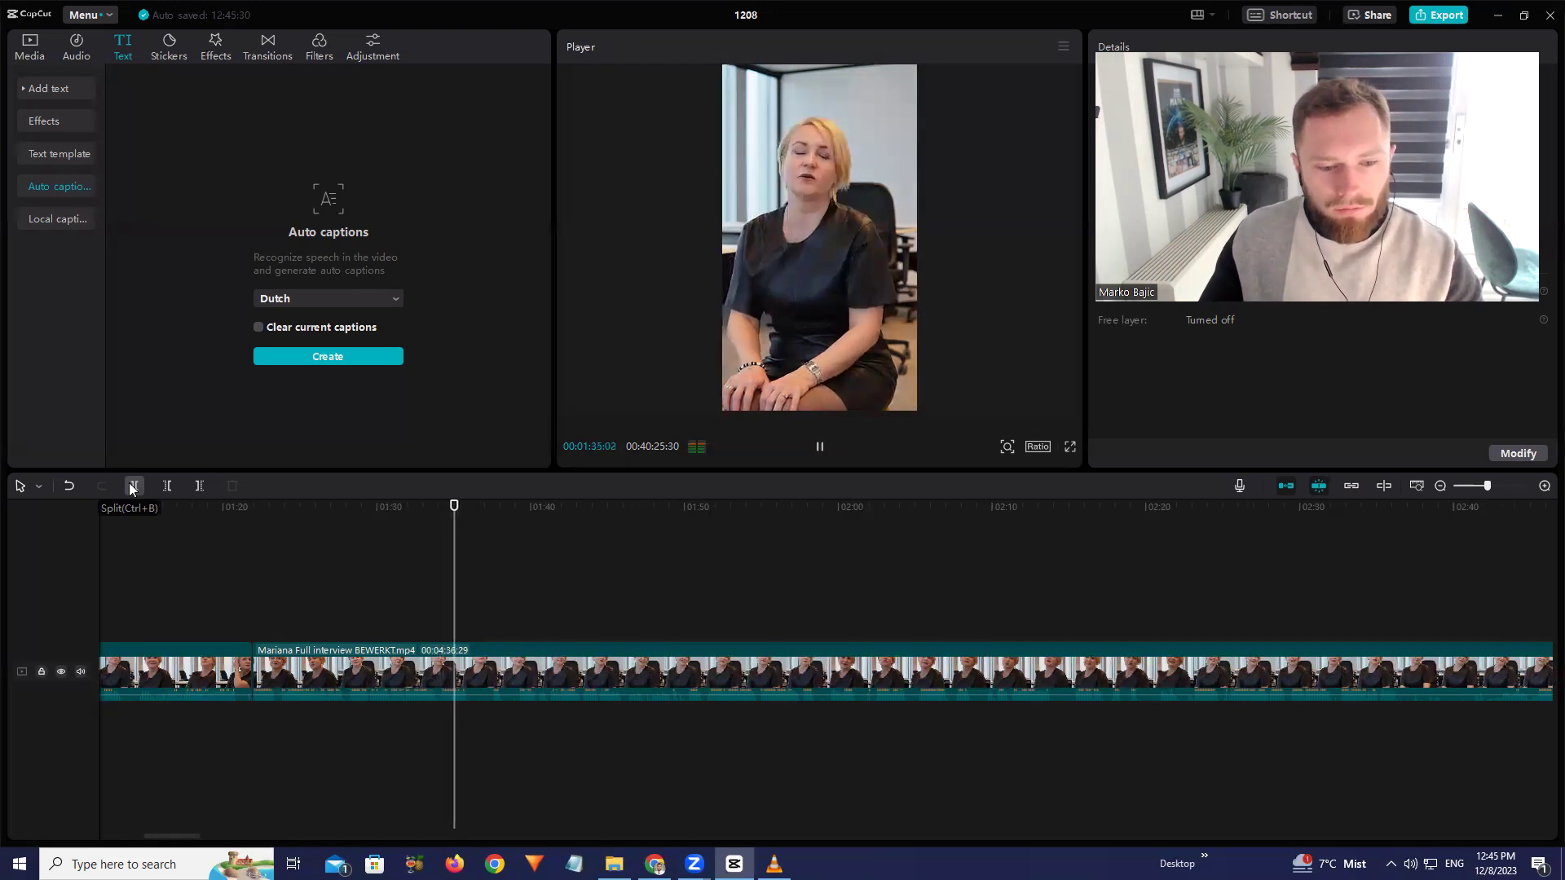
click(133, 485)
Find the next cut point near 00:01:39 and trim 3 seconds off the start of the clip following the 00:01:35:47 split
click(473, 652)
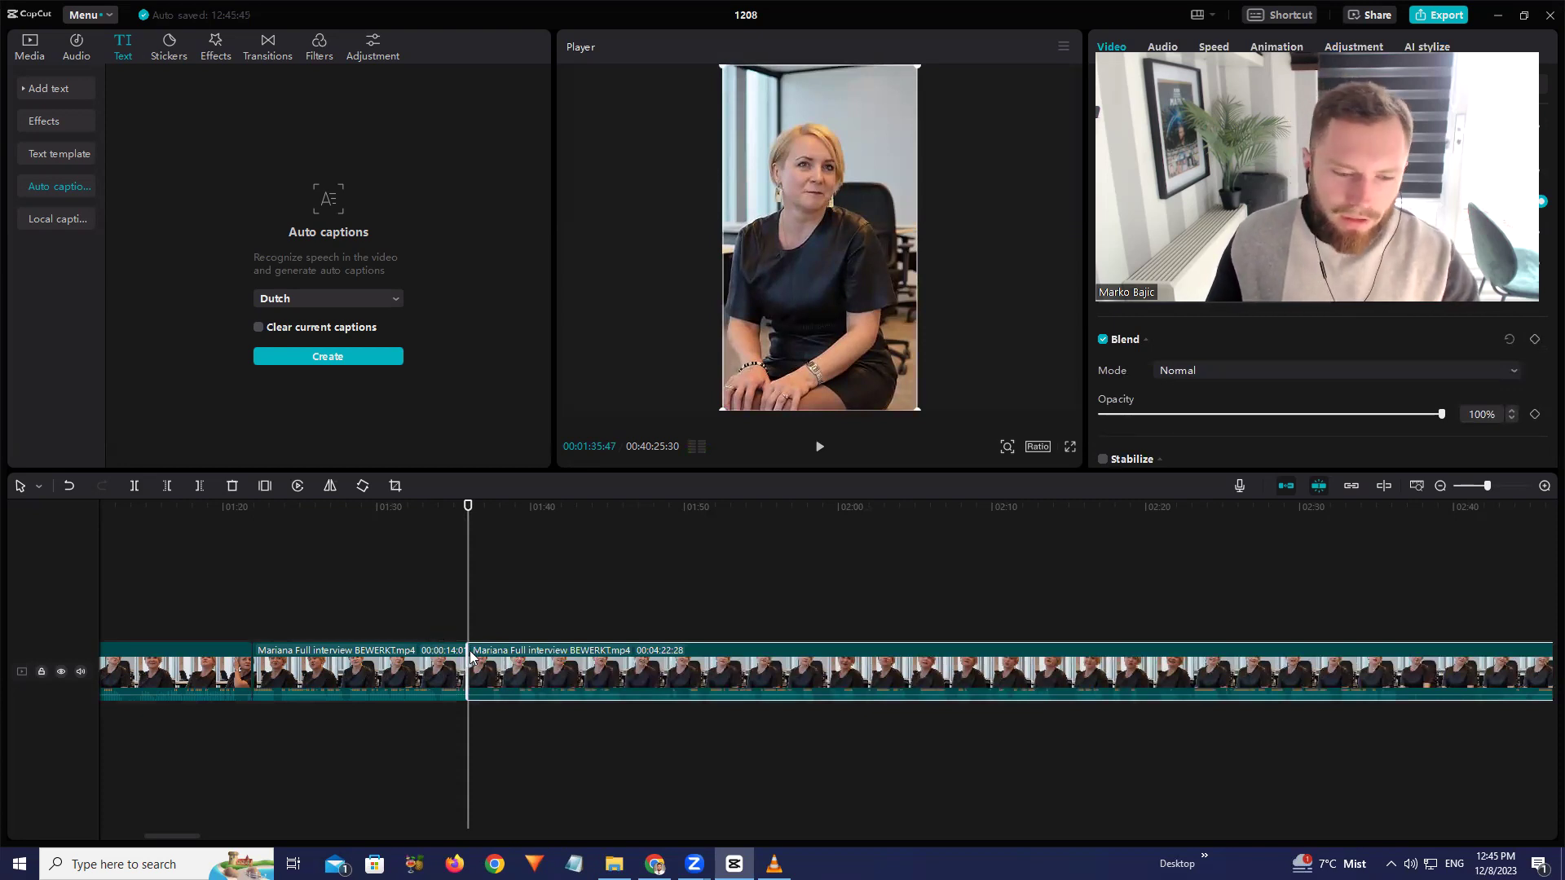
drag(468, 511, 520, 533)
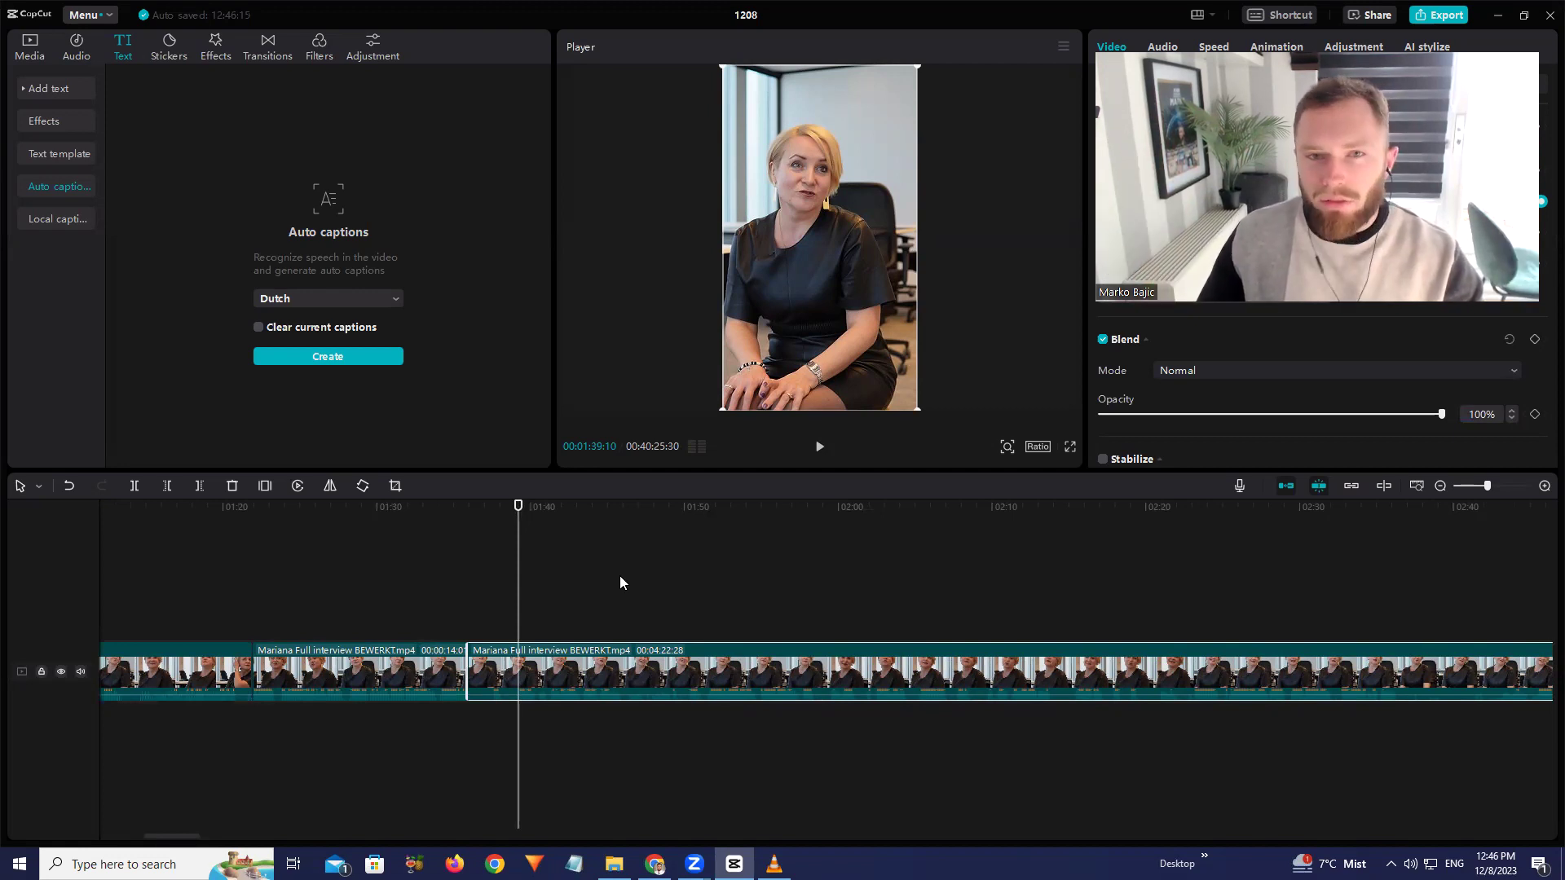
key(space)
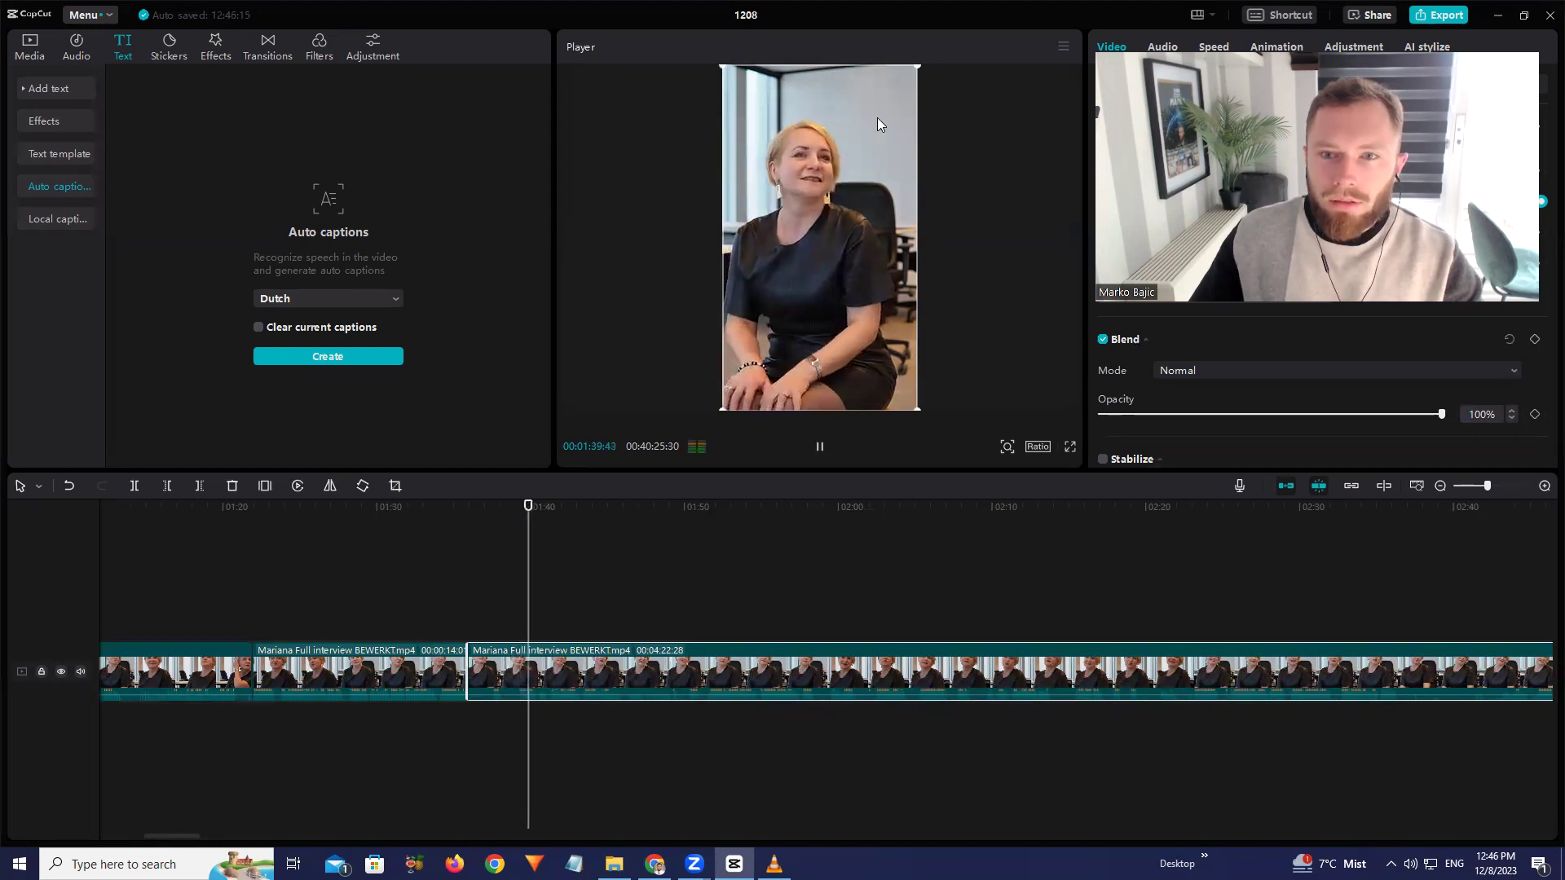
click(517, 507)
drag(466, 656, 520, 646)
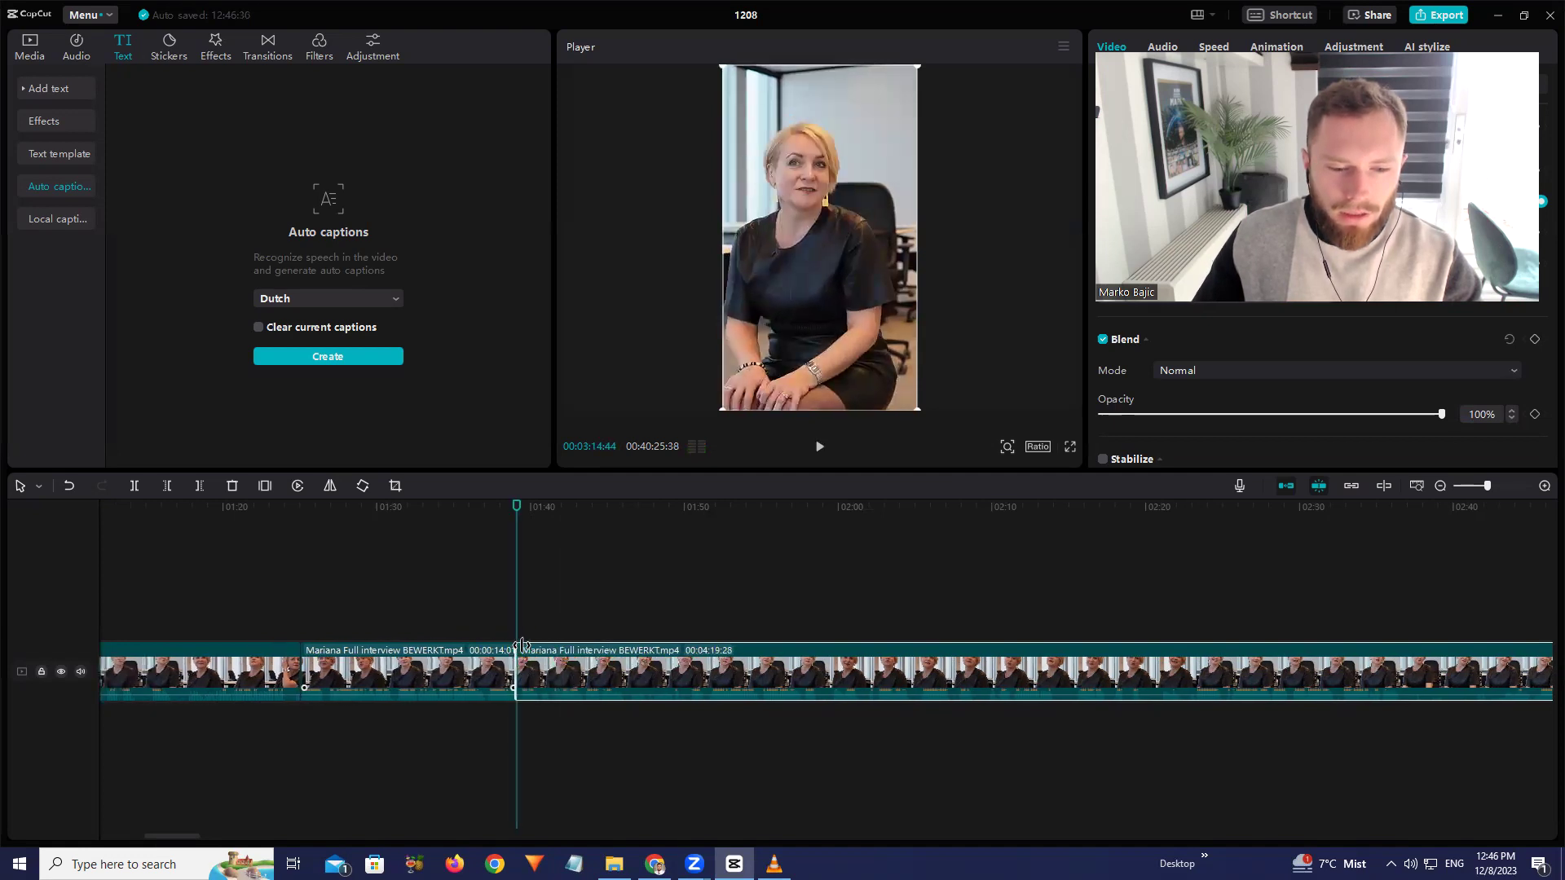
Undo the last trim of the clip after the 00:01:35:47 split and find a new cut point at 00:01:37:38
key(ctrl+z)
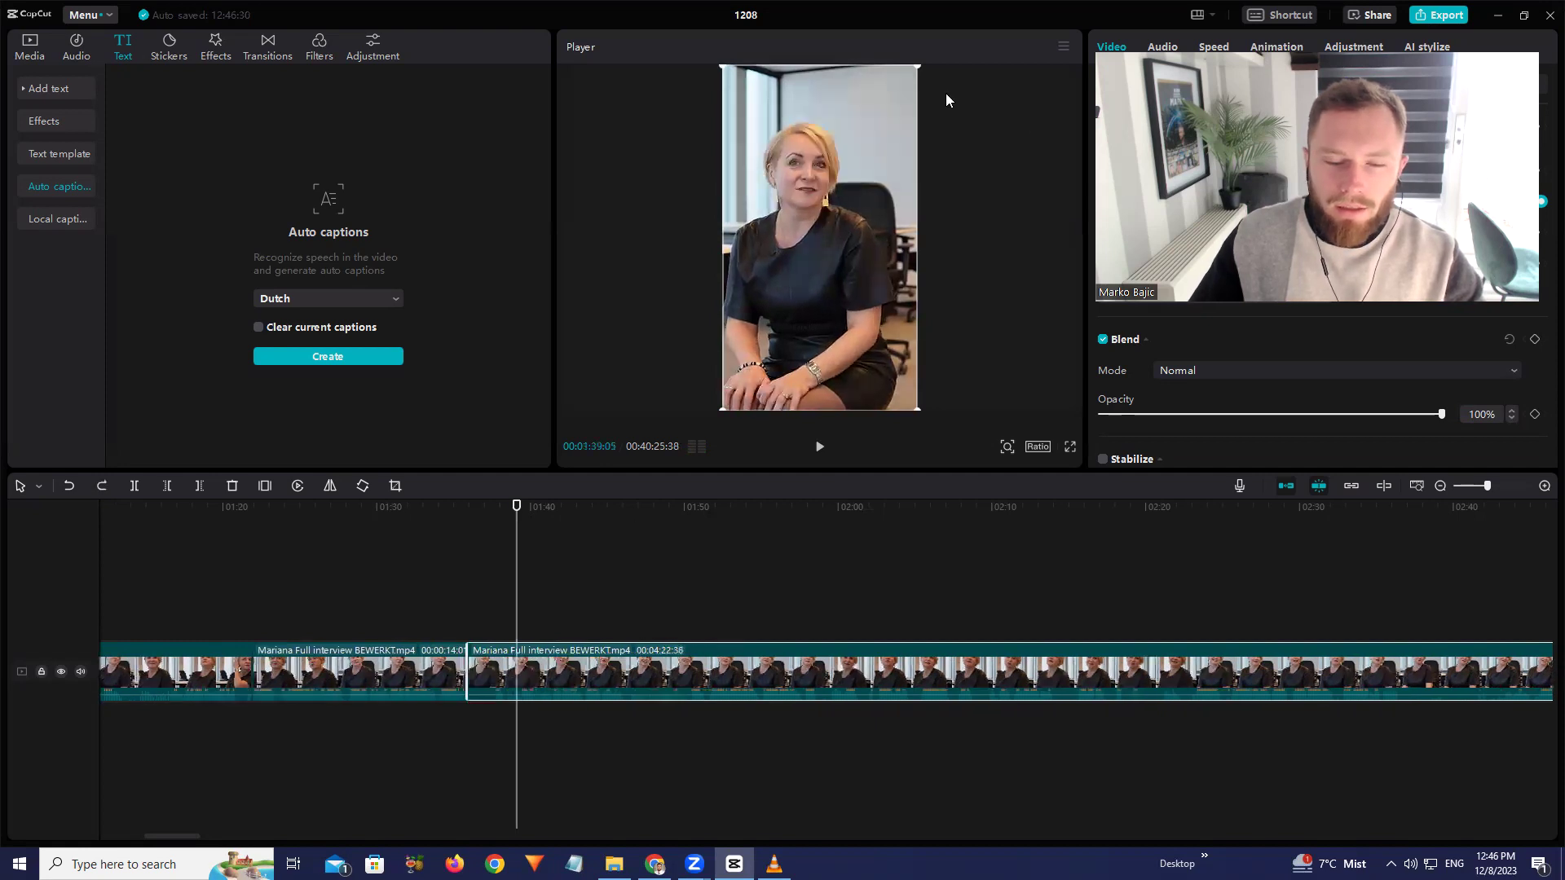
drag(463, 507, 481, 509)
scroll(538, 719, up, 1)
scroll(537, 718, up, 1)
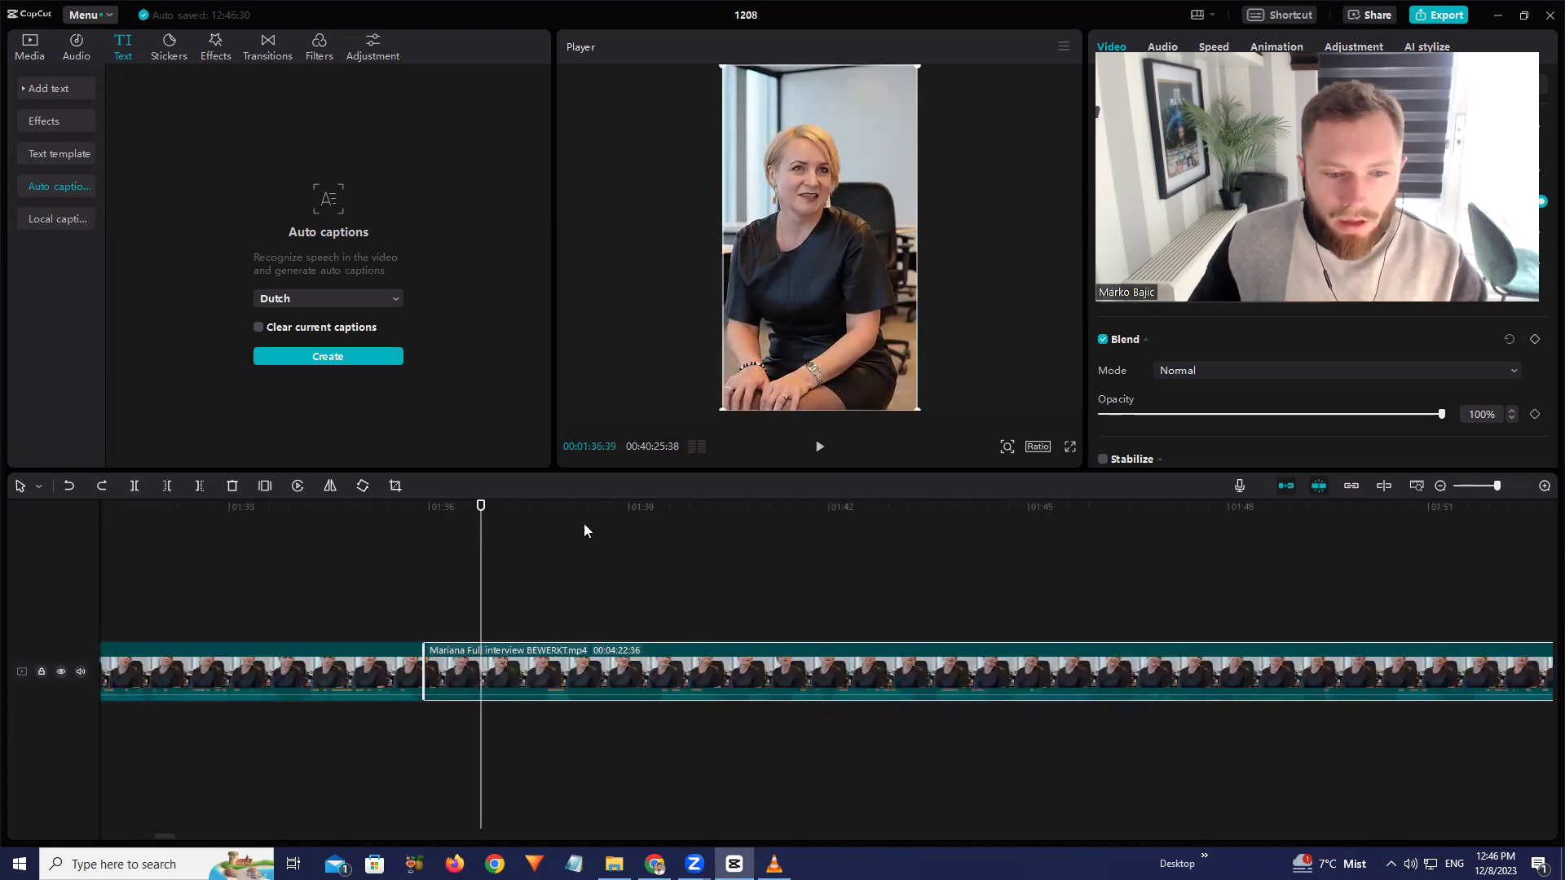
drag(483, 506, 546, 510)
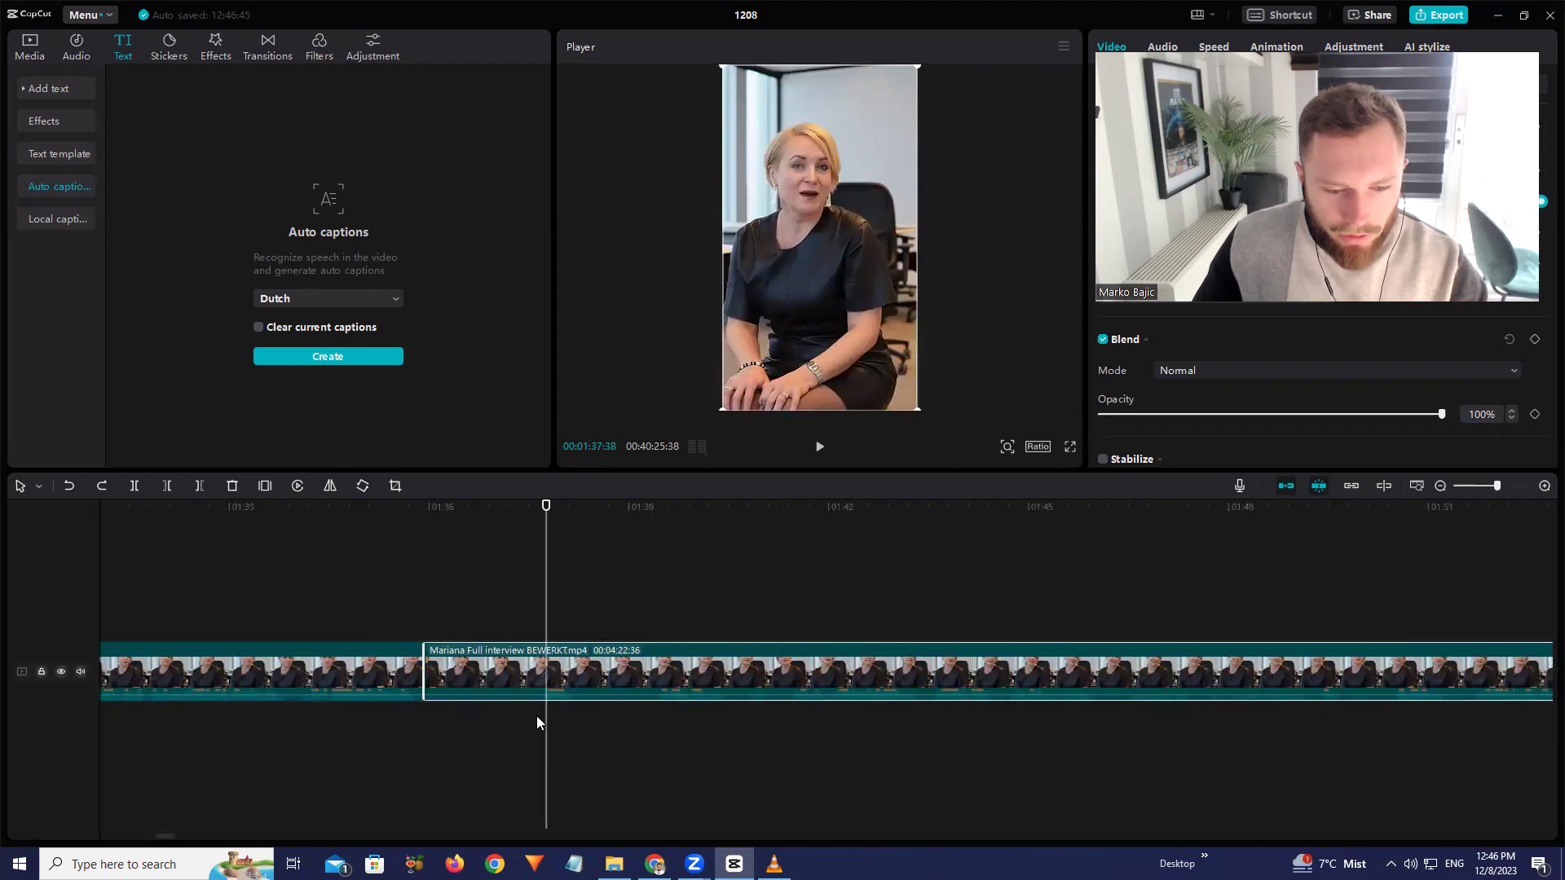
scroll(534, 716, up, 2)
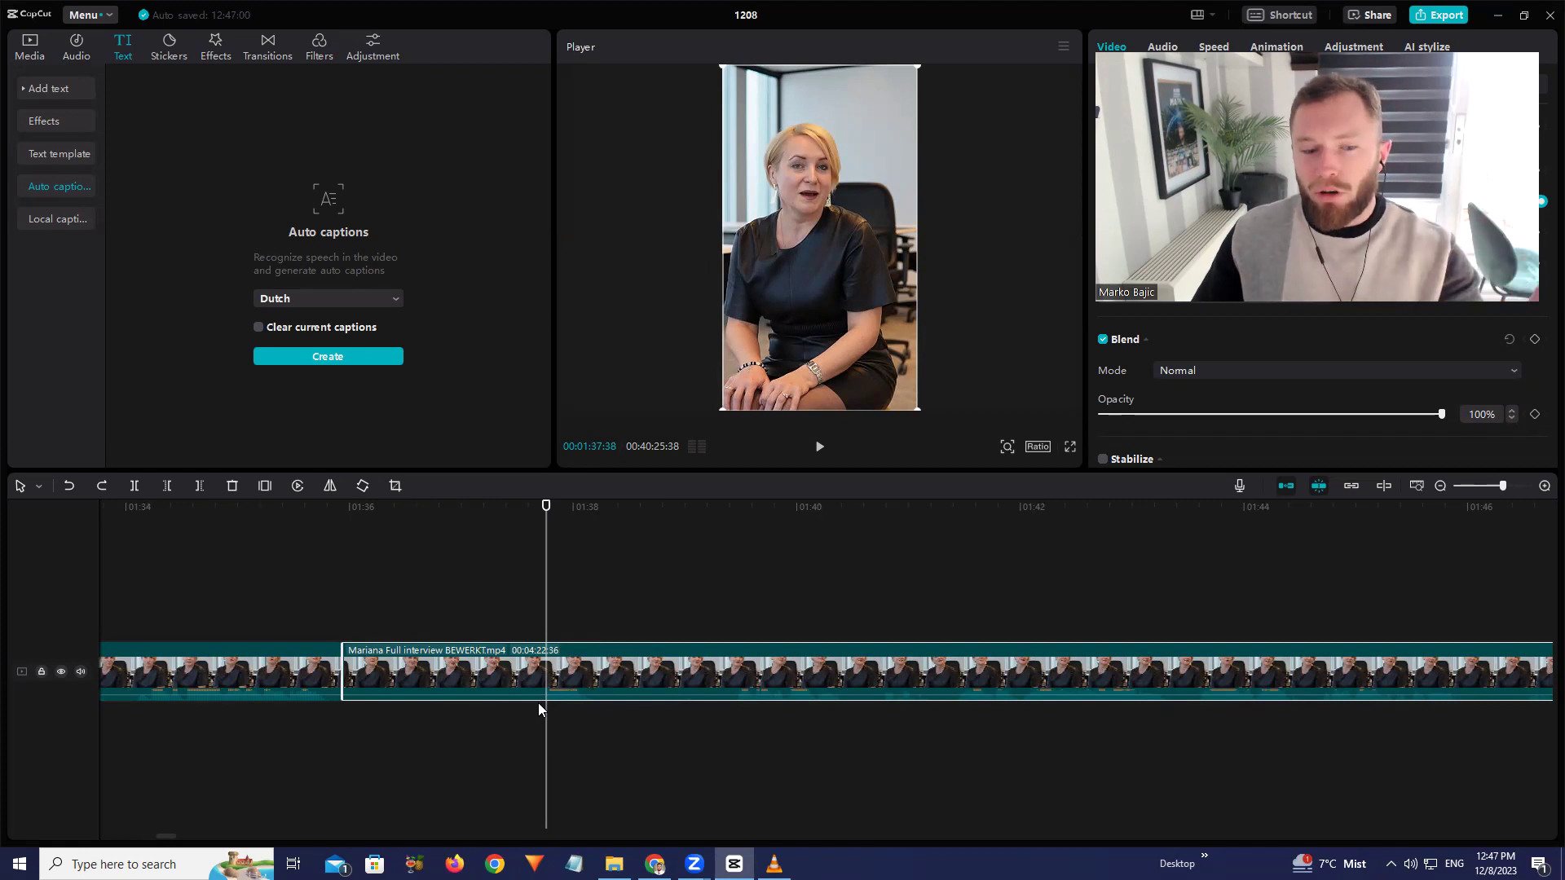
Try splitting the clip at 00:01:37:38, deleting the short piece before the cut and playing across the join
click(134, 486)
click(444, 659)
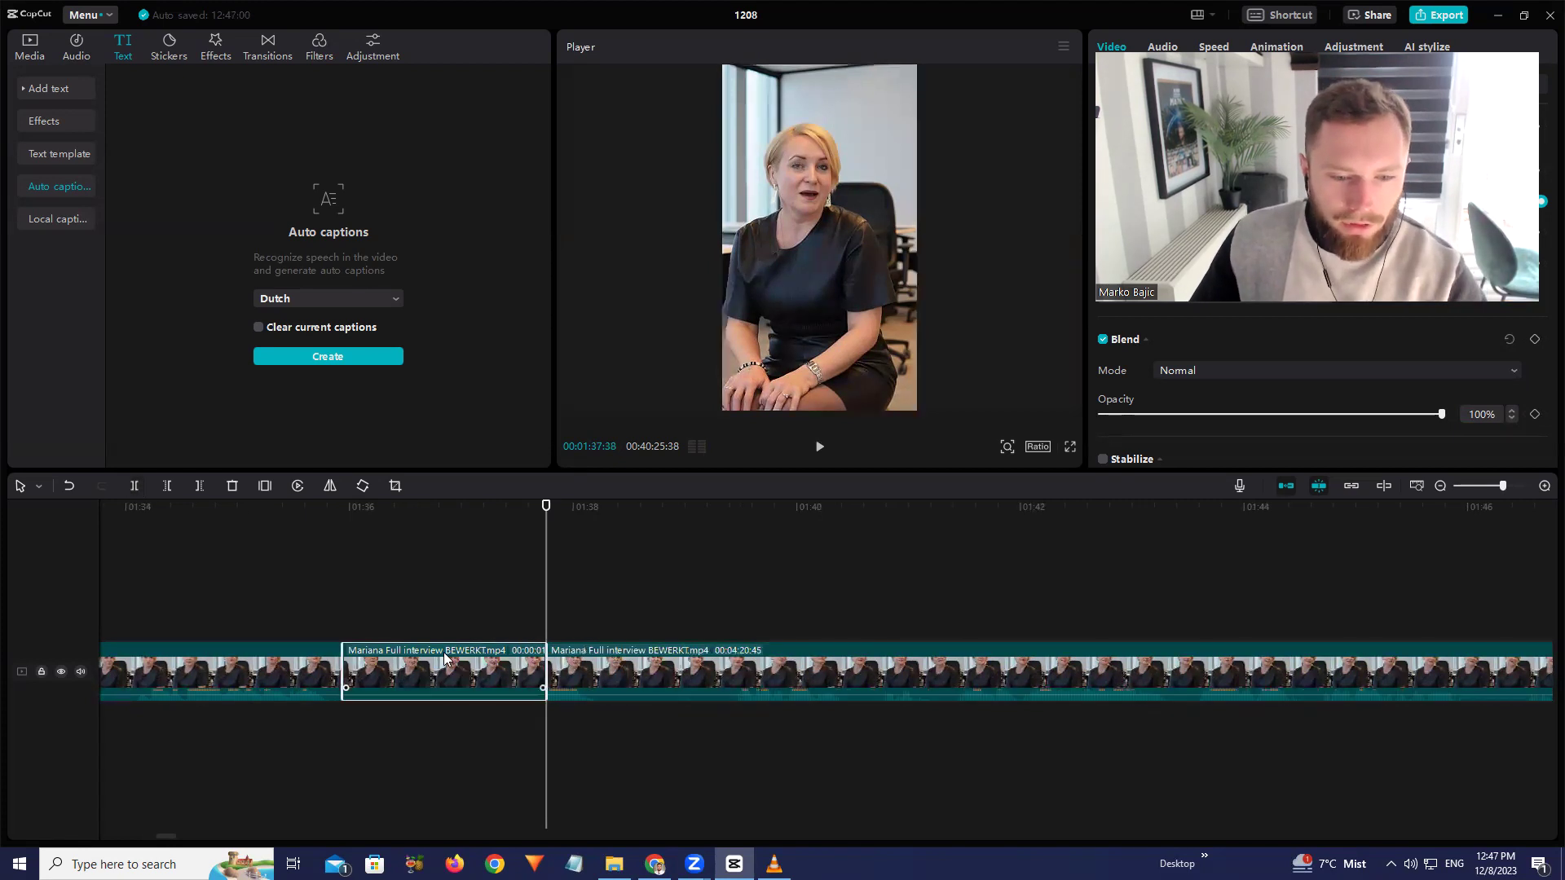
right_click(444, 658)
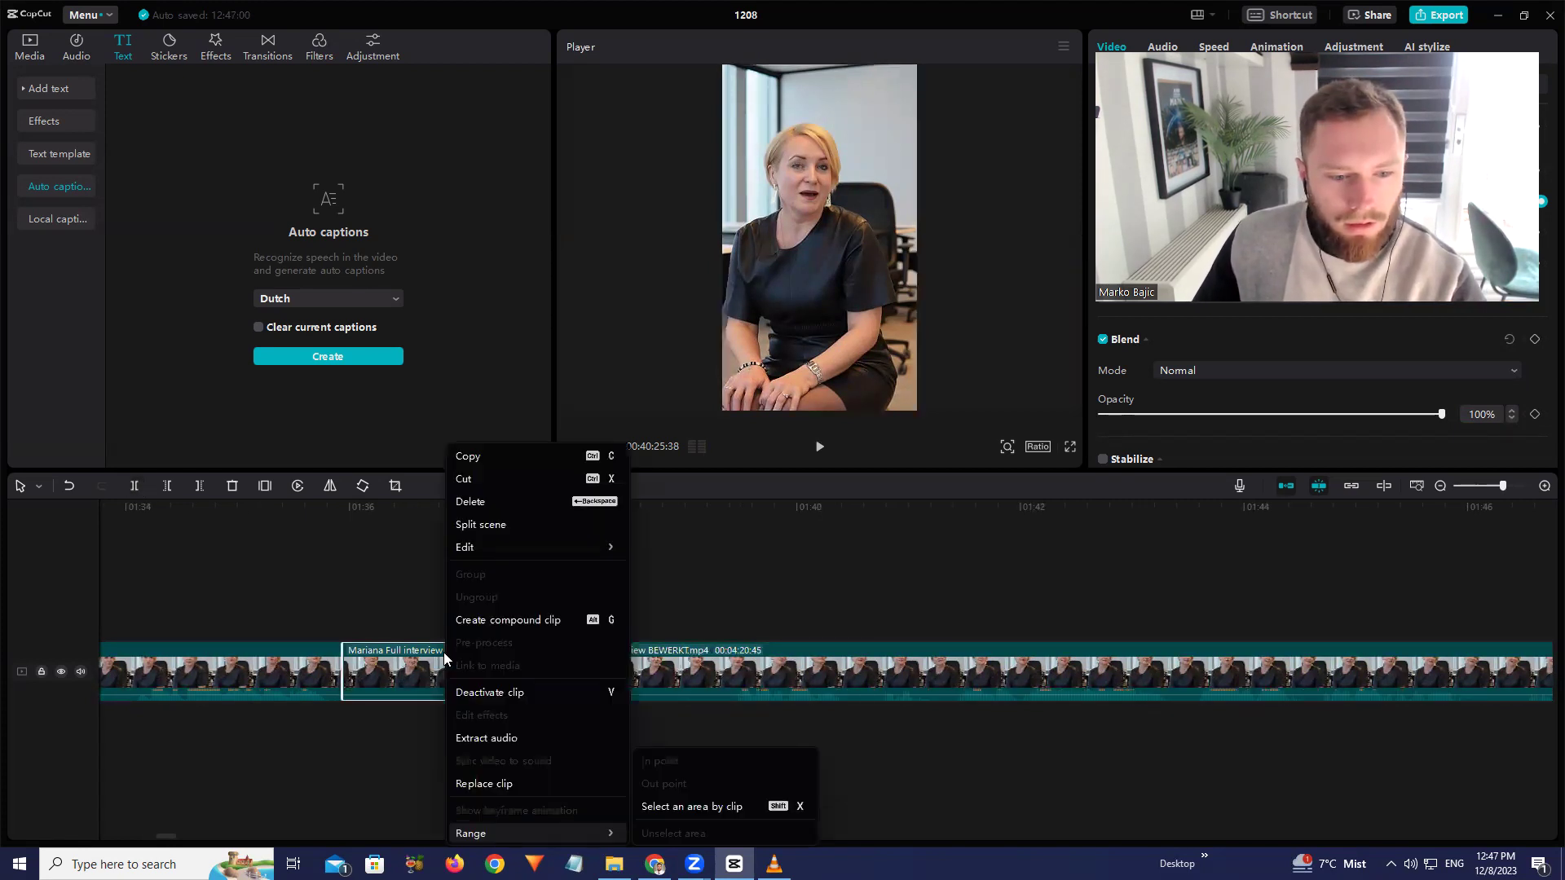
click(491, 502)
click(310, 514)
key(space)
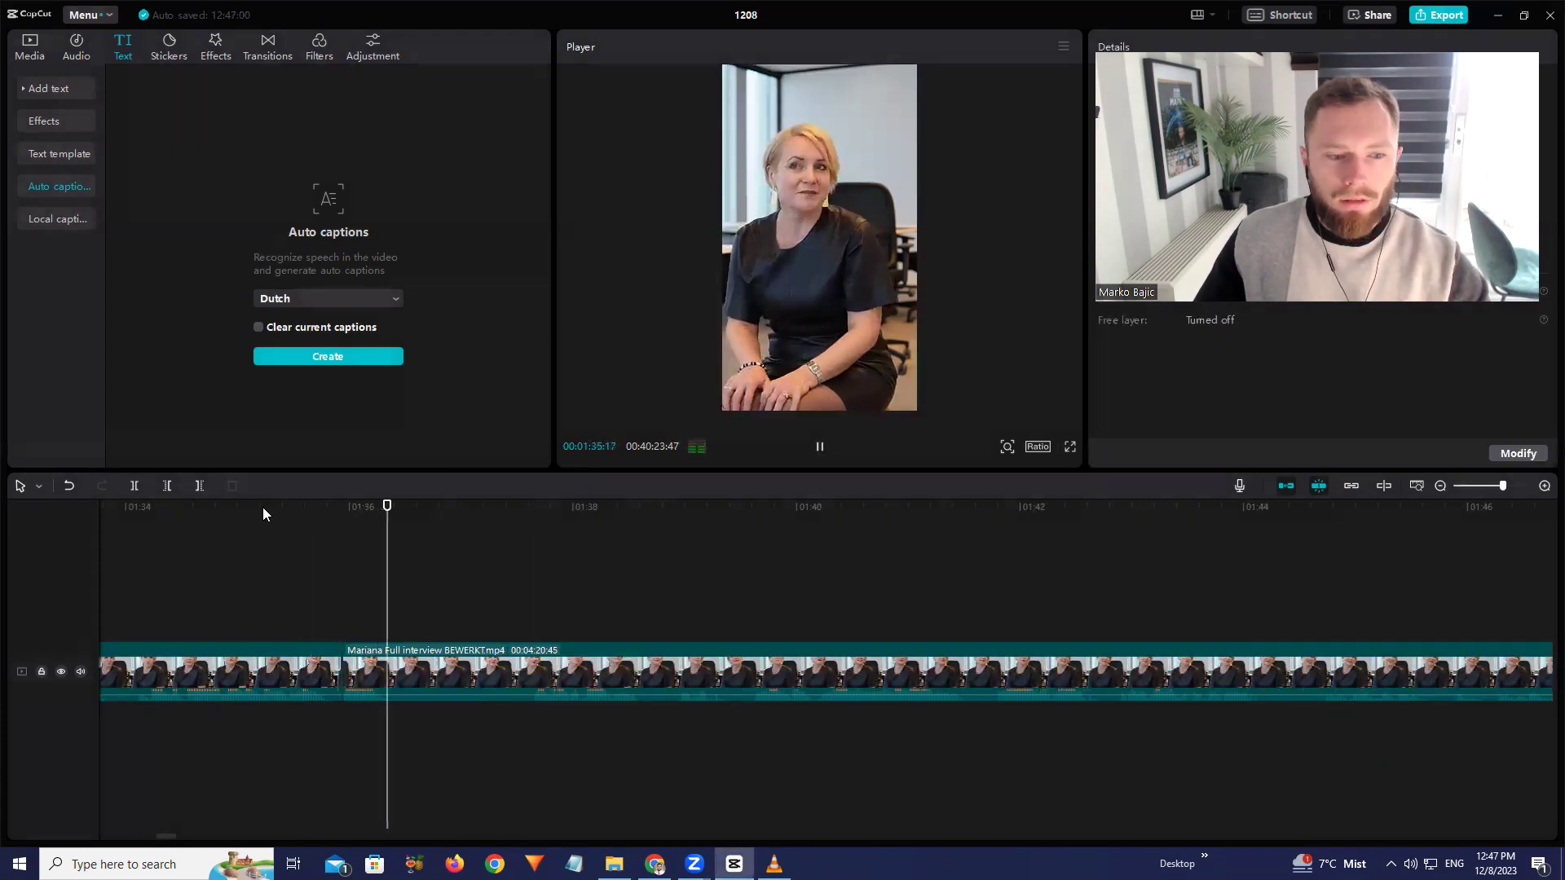
key(space)
Undo the deletion and the split, and trim about 2 seconds off the start of the clip at 00:01:35:47 instead
key(ctrl+z)
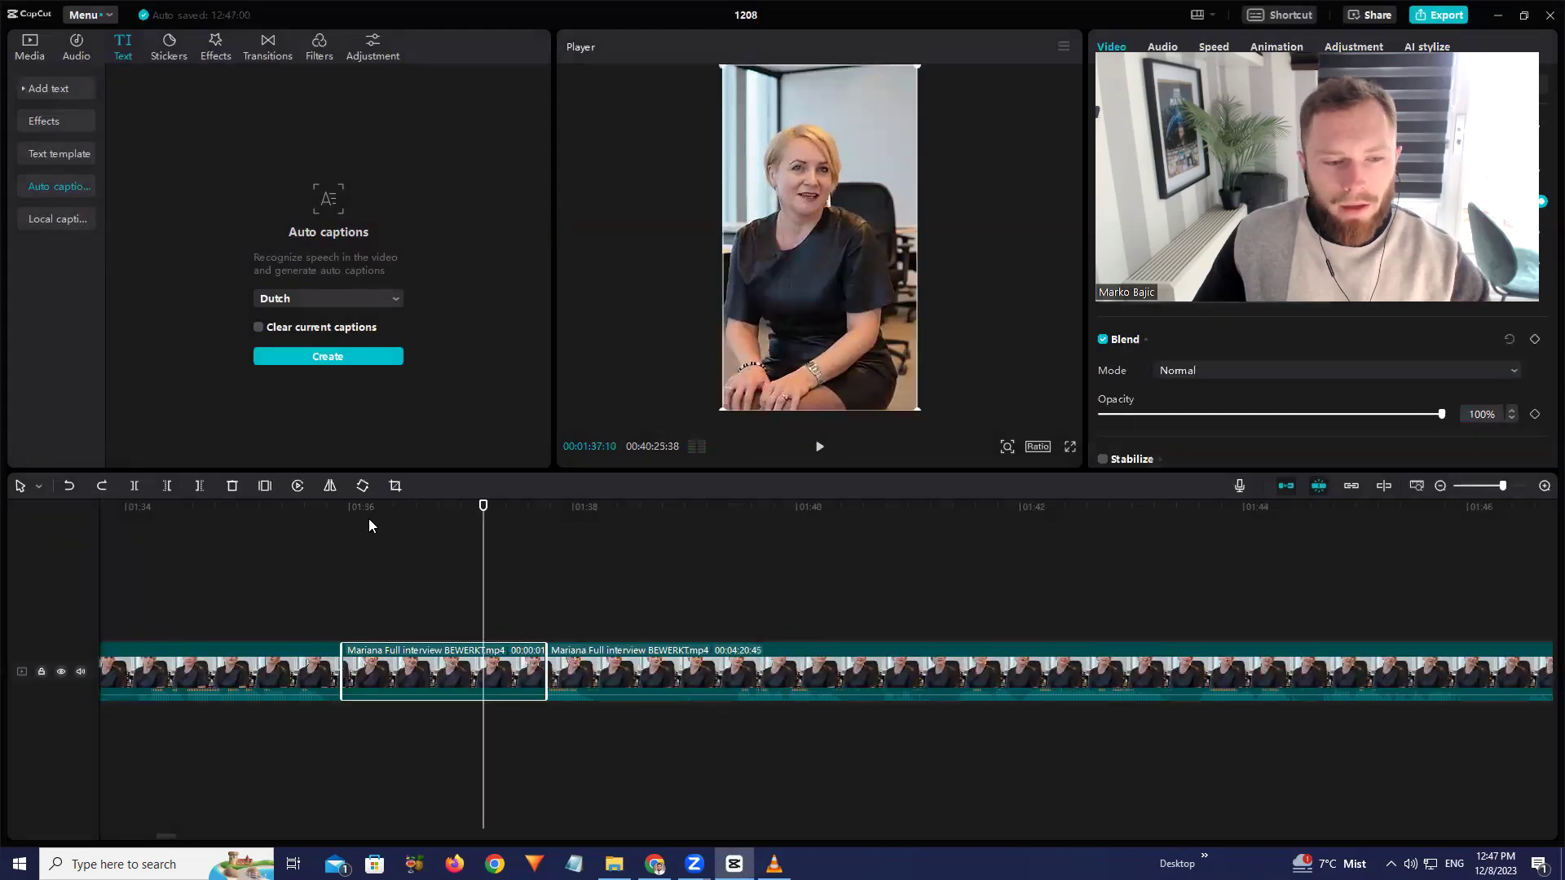
key(ctrl+z)
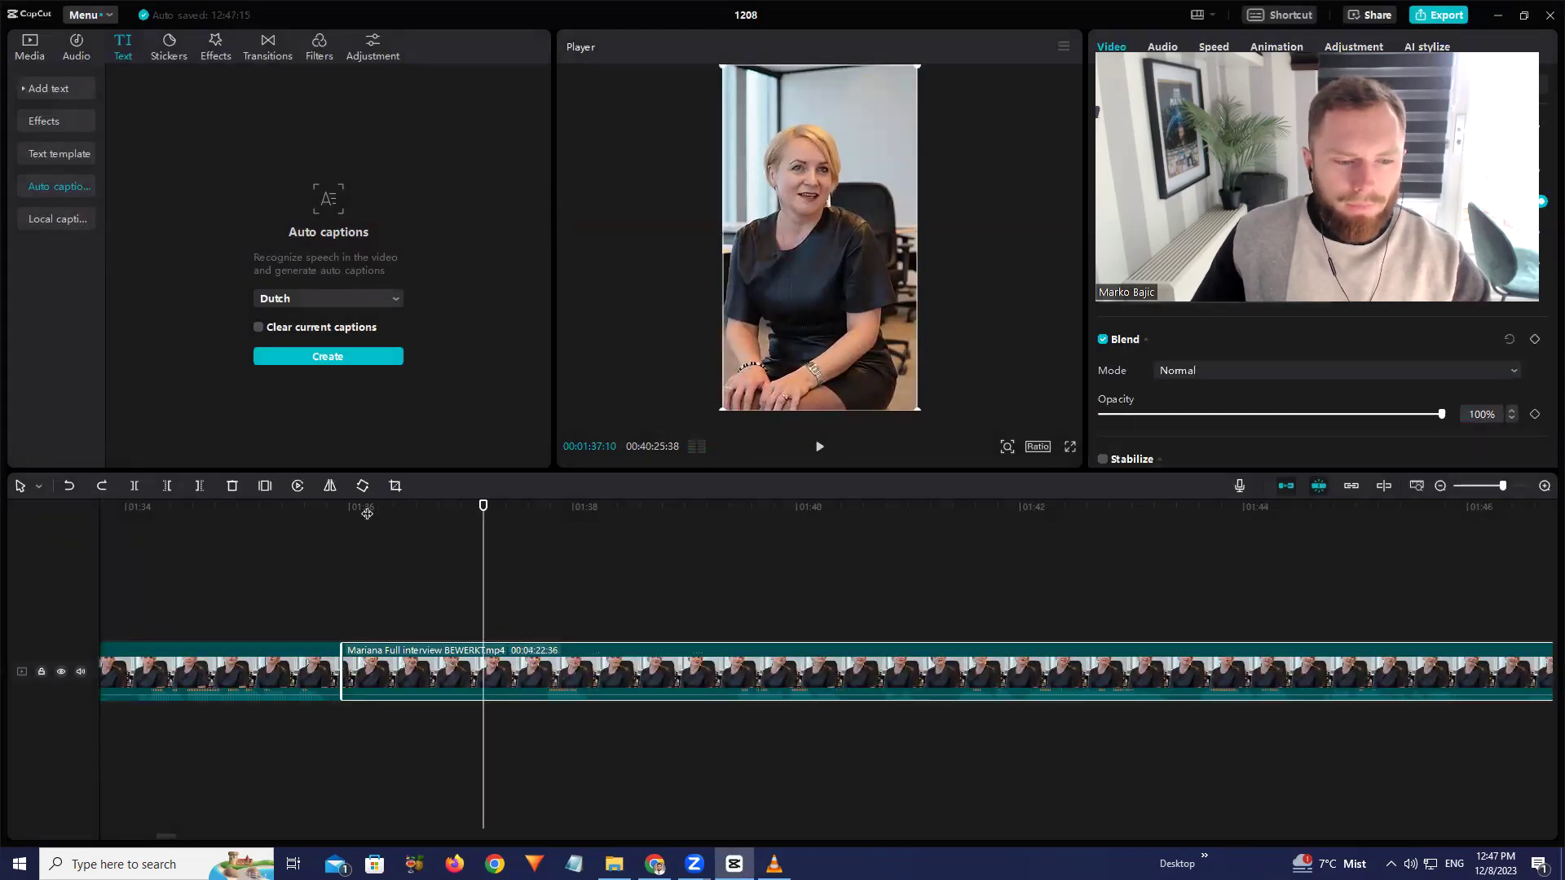
click(343, 512)
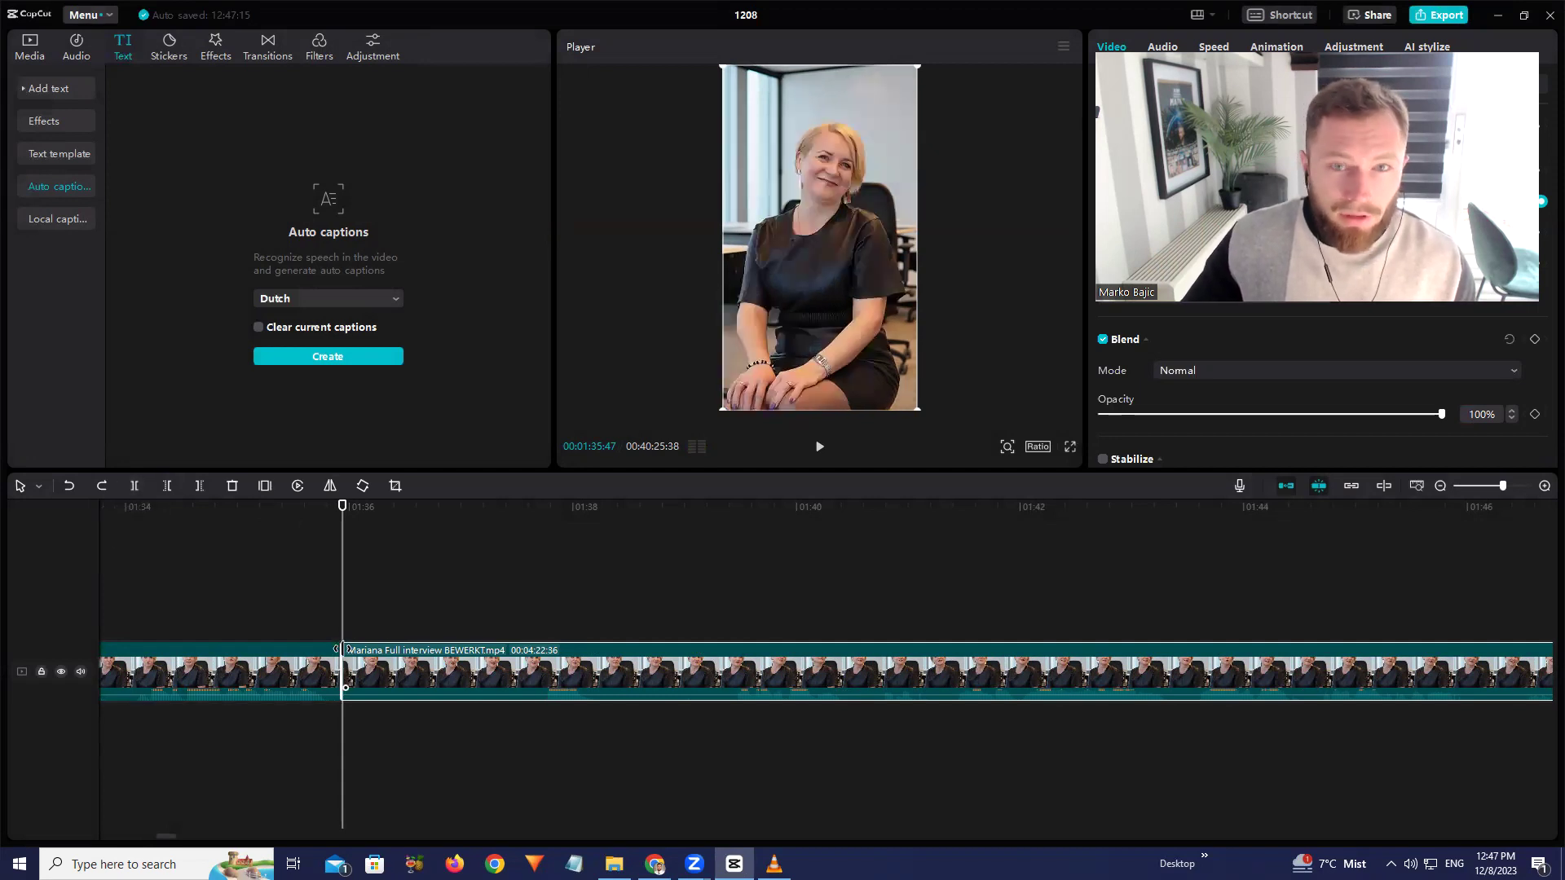
mouse_move(342, 649)
mouse_down()
mouse_move(554, 645)
mouse_move(341, 650)
mouse_up()
Play across the join, split the clip at 00:01:36:23 and trim about 1 second off the start of the following clip
click(308, 513)
key(space)
click(304, 515)
click(135, 486)
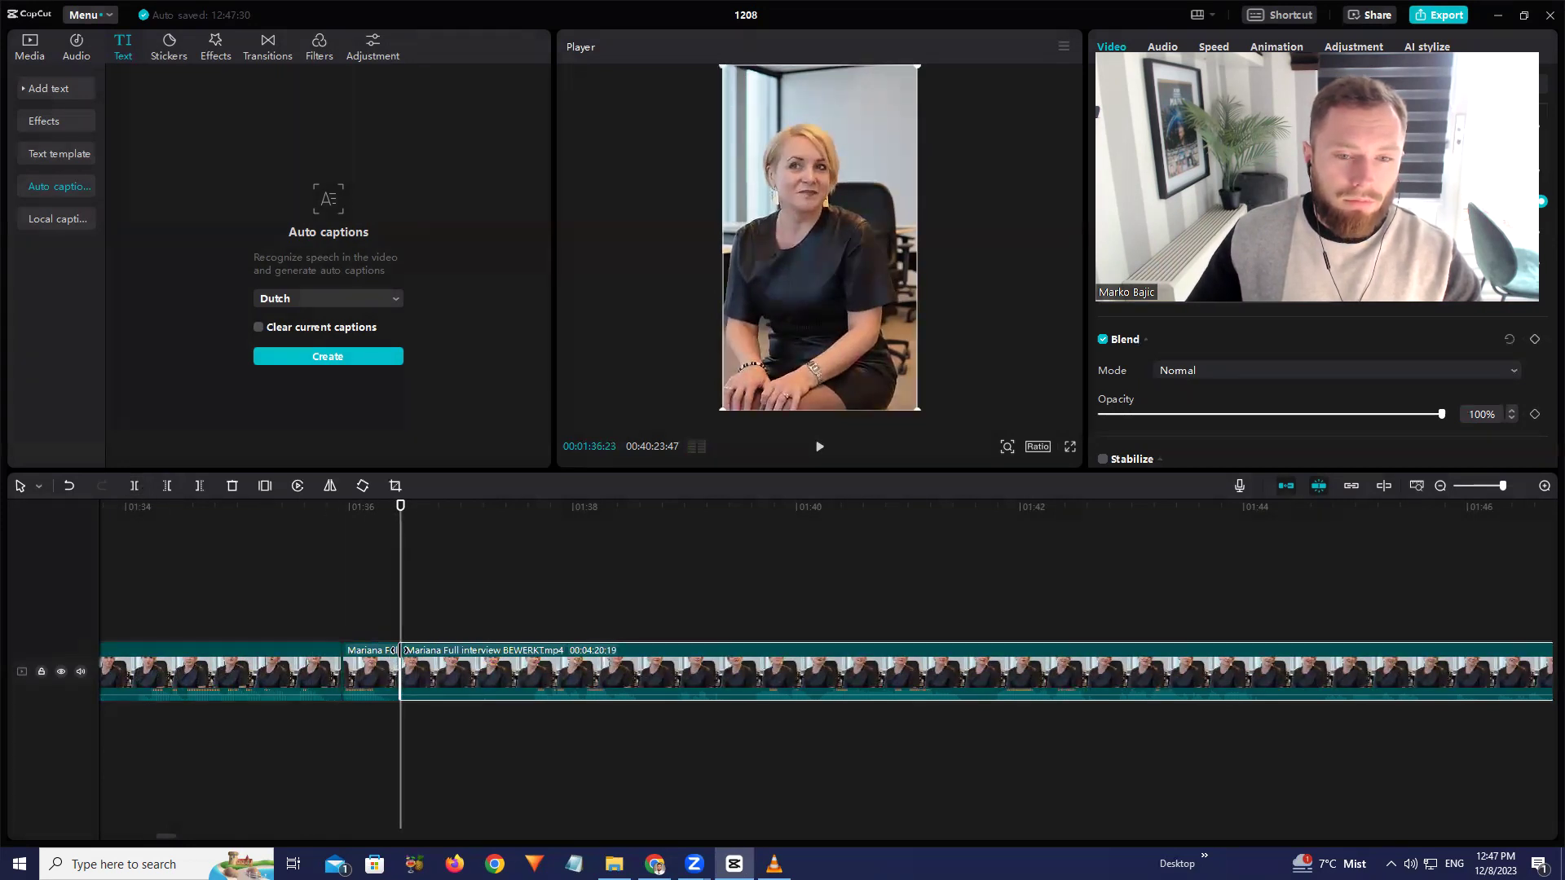
mouse_move(404, 649)
mouse_down()
mouse_move(541, 650)
mouse_move(409, 650)
mouse_up()
Play on from the new cut, split the clip 00:00:04:46 after it and trim a fraction of a second off the following clip's start
click(387, 519)
key(space)
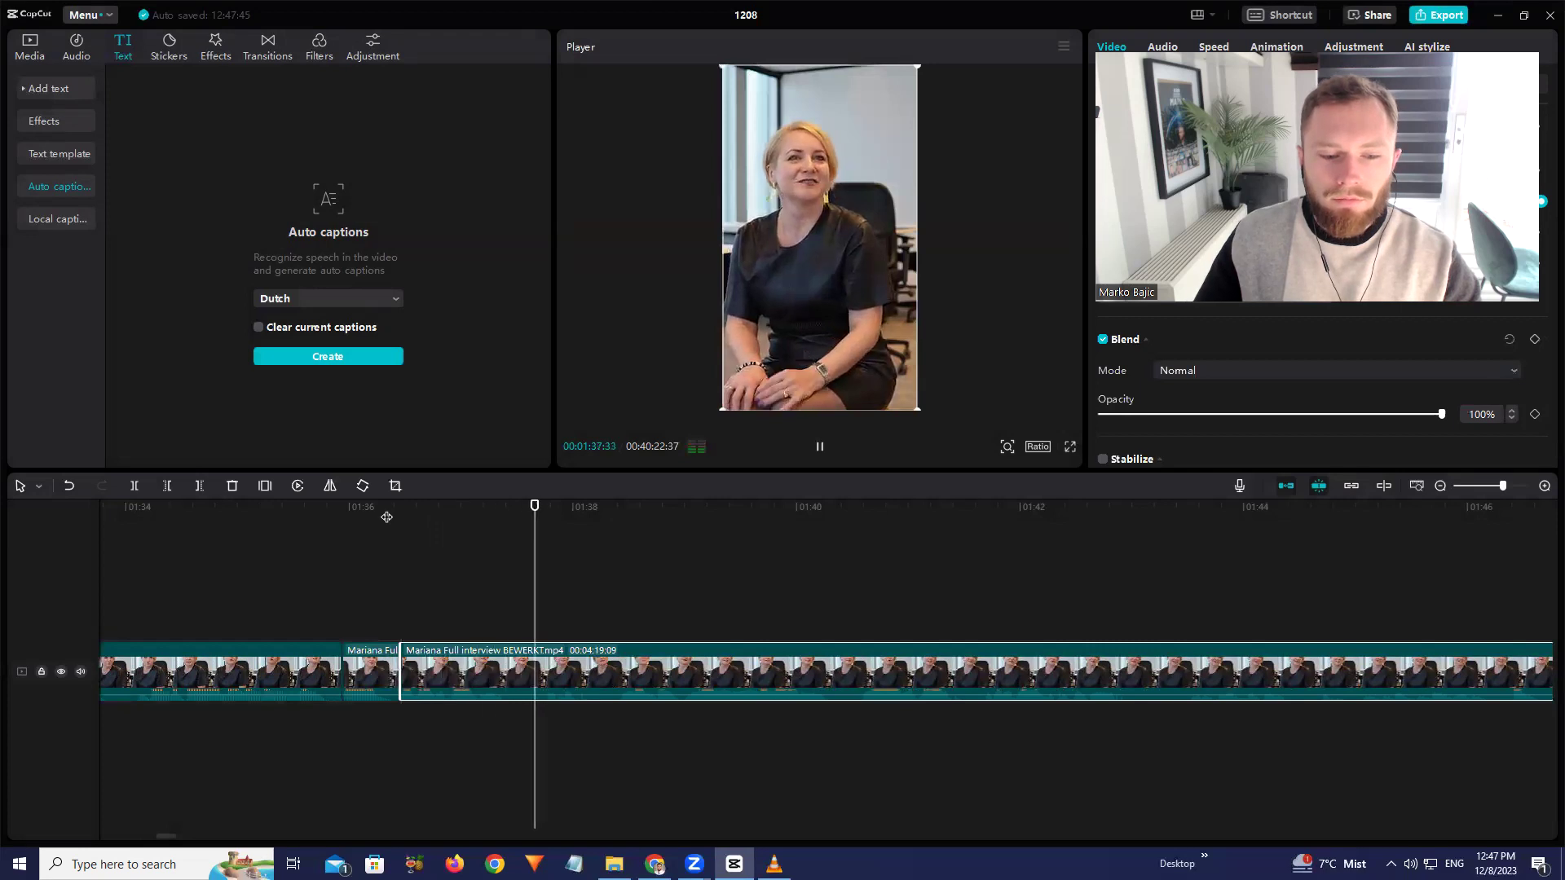
key(space)
key(space)
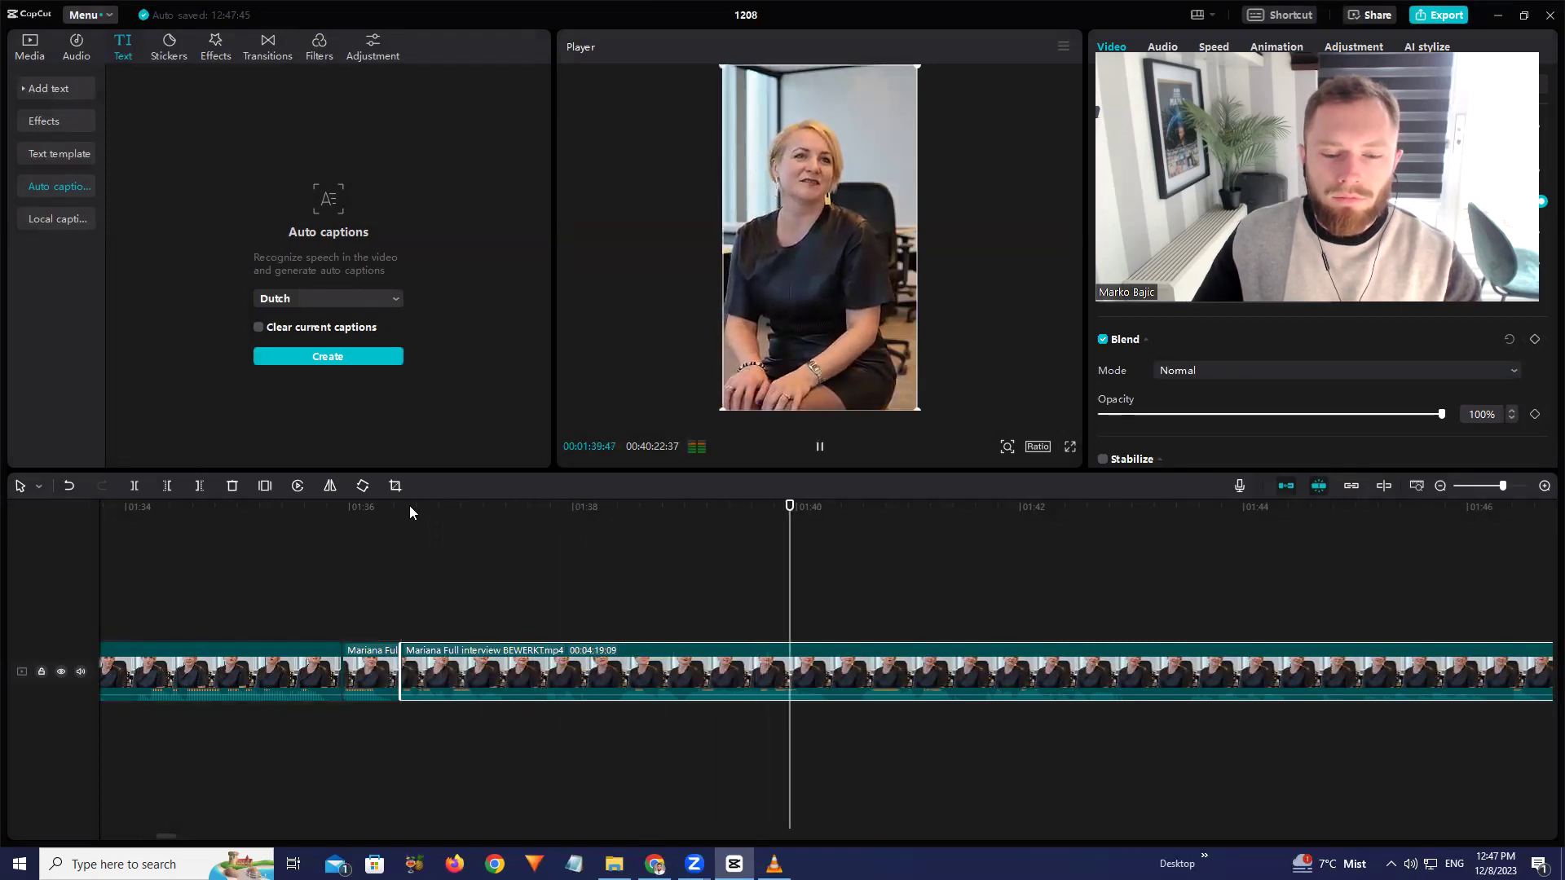
click(134, 486)
drag(959, 649, 988, 649)
Play across the latest join and split the interview clip at 00:01:42:41
click(892, 509)
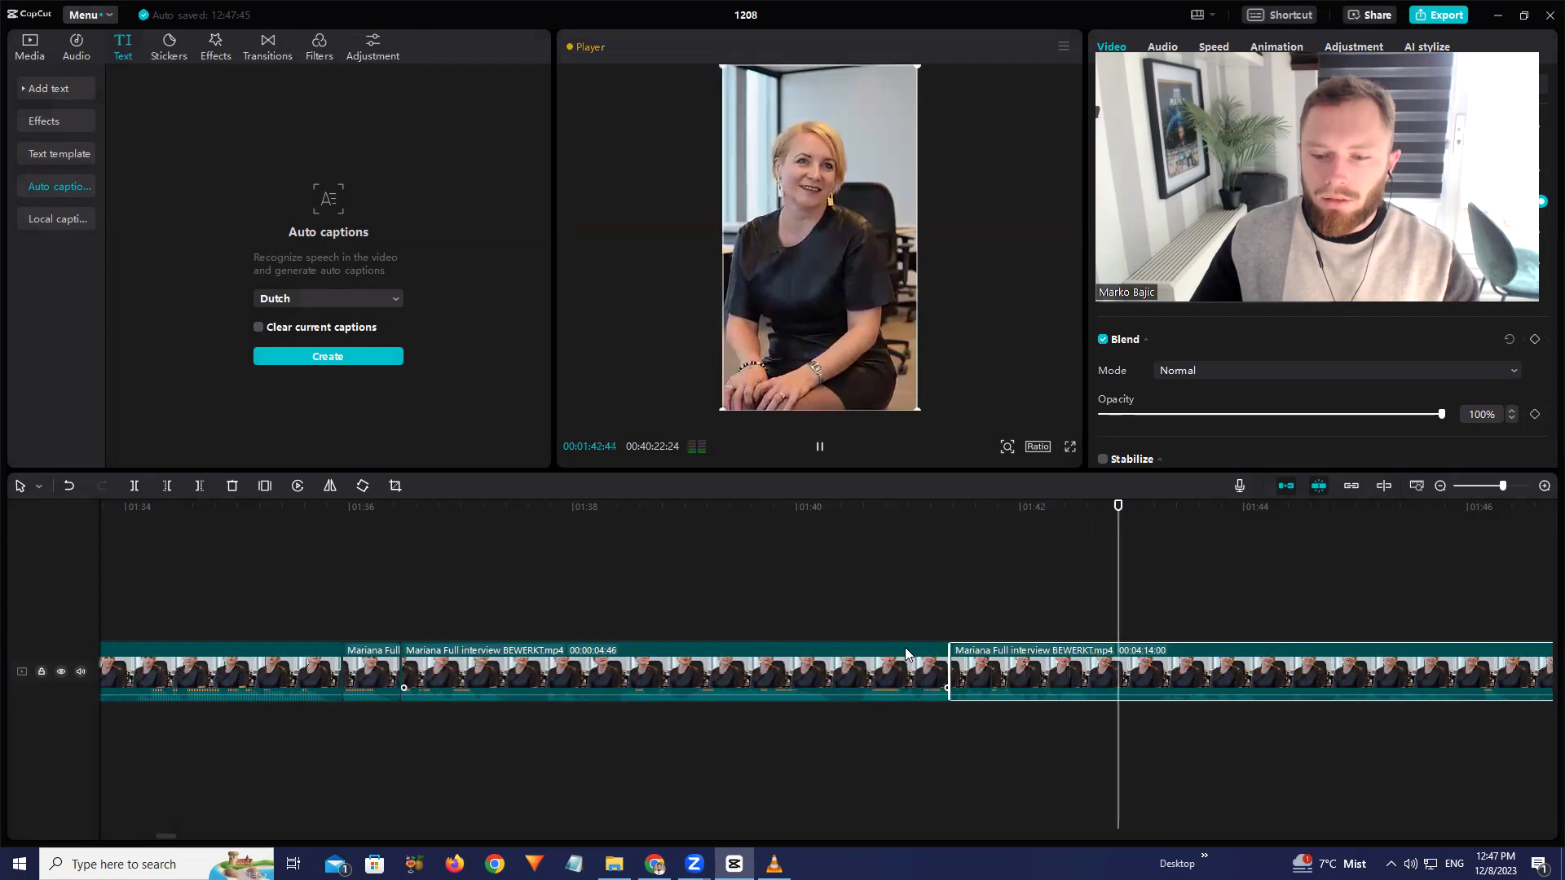
click(1049, 511)
key(space)
click(135, 486)
Delete all the clips after the 00:01:42:41 cut
scroll(956, 652, down, 2)
scroll(950, 644, down, 8)
scroll(937, 624, down, 2)
drag(548, 751, 1537, 549)
key(Delete)
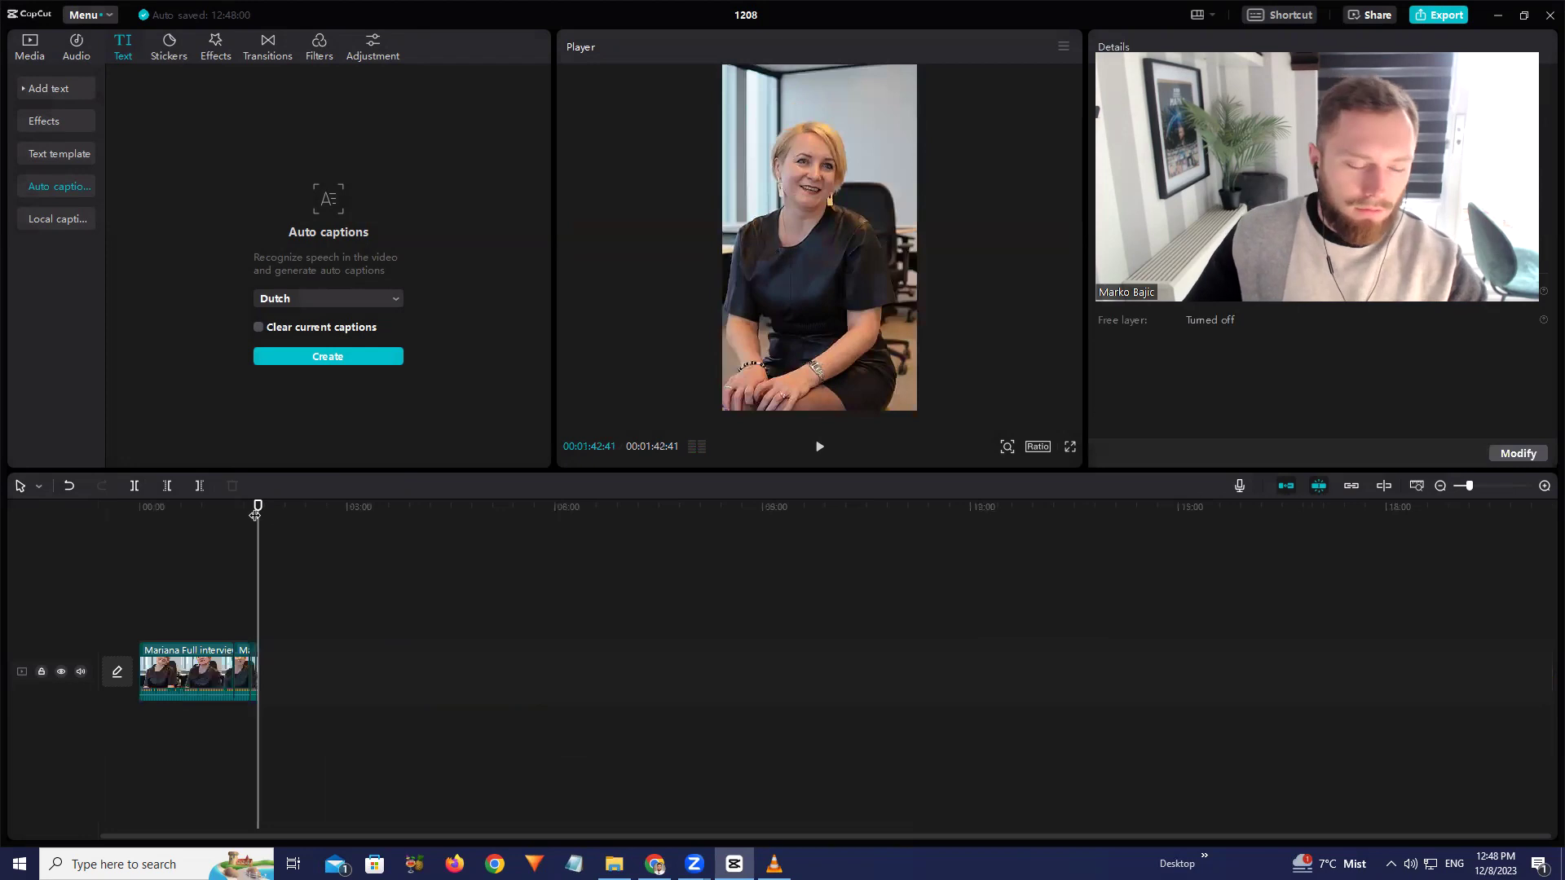
Delete the opening 00:01:21:46 clip and play the remaining footage from its start
drag(255, 514, 163, 513)
click(210, 662)
key(w)
key(Home)
key(space)
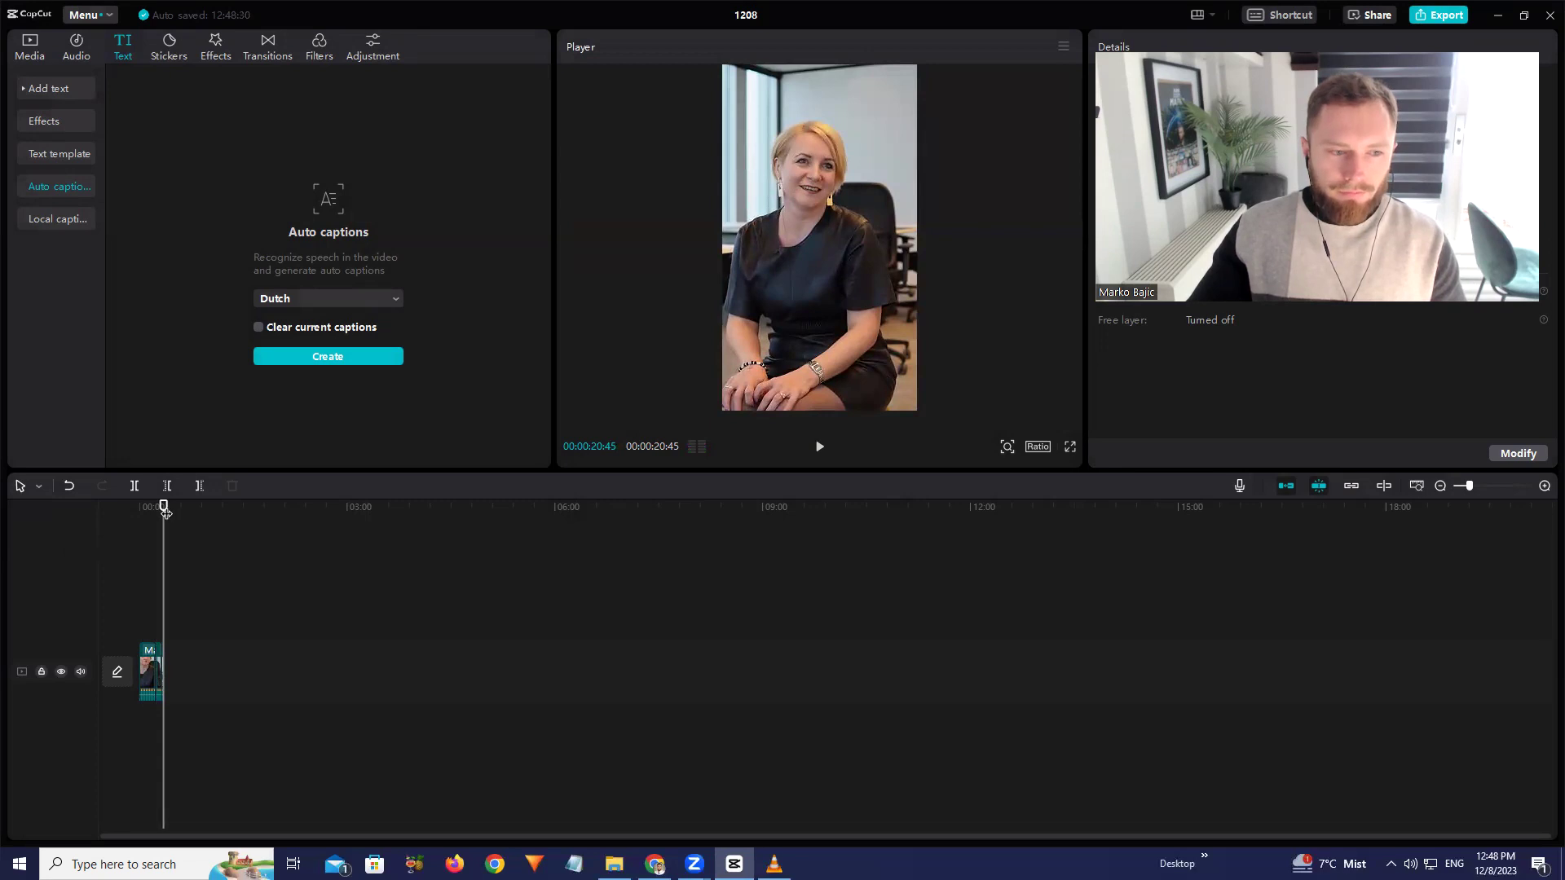
key(shift+z)
key(Home)
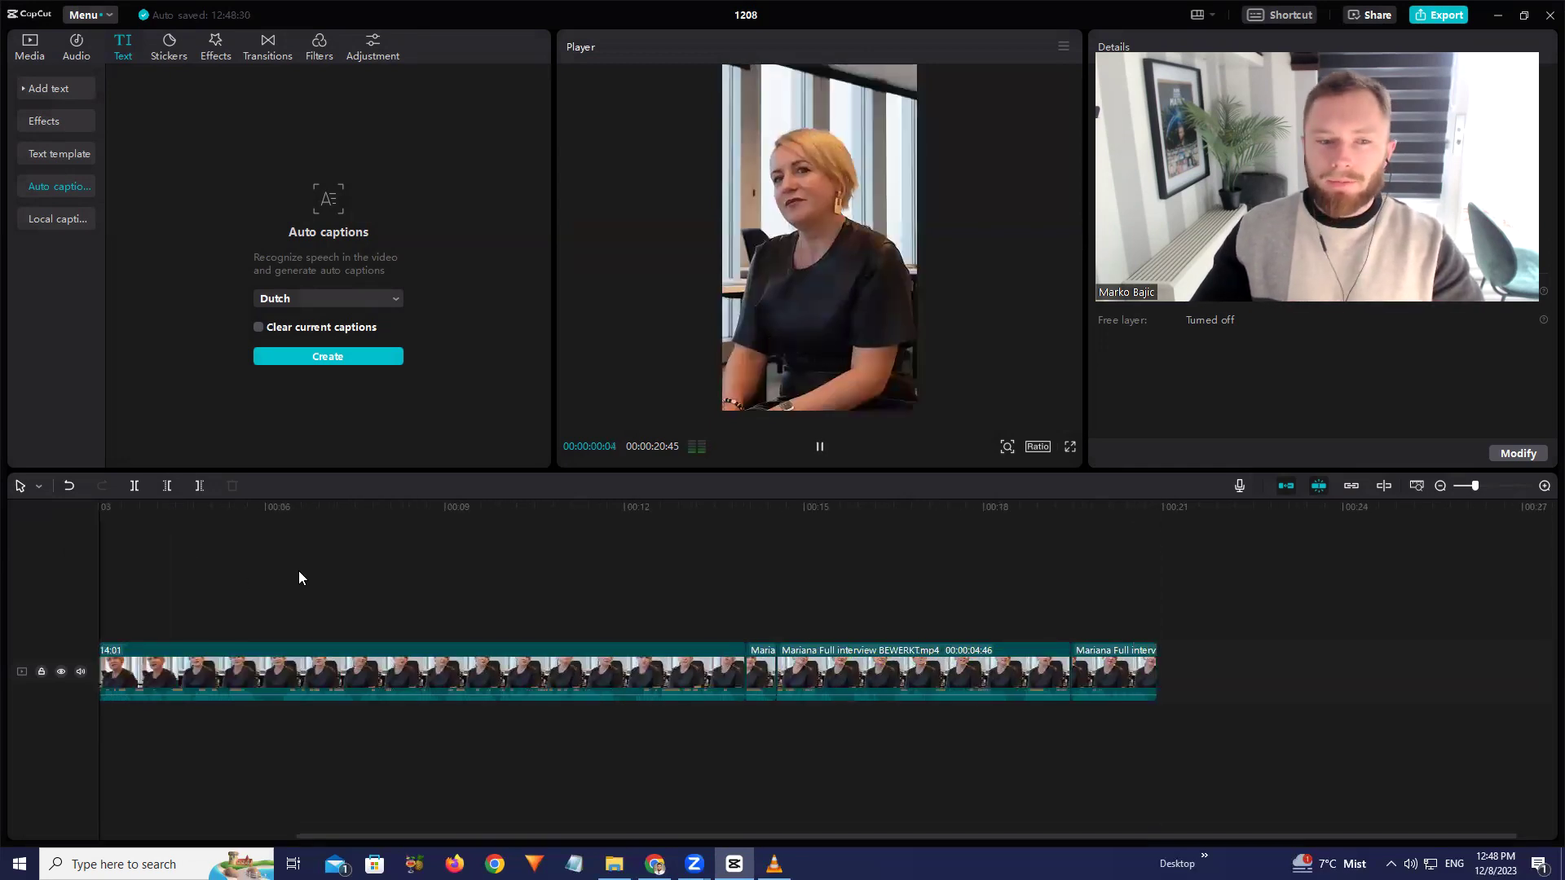
Export the remaining segment as a video titled "Nu of nooit SHELL, ondernemer"
click(110, 14)
mouse_move(115, 38)
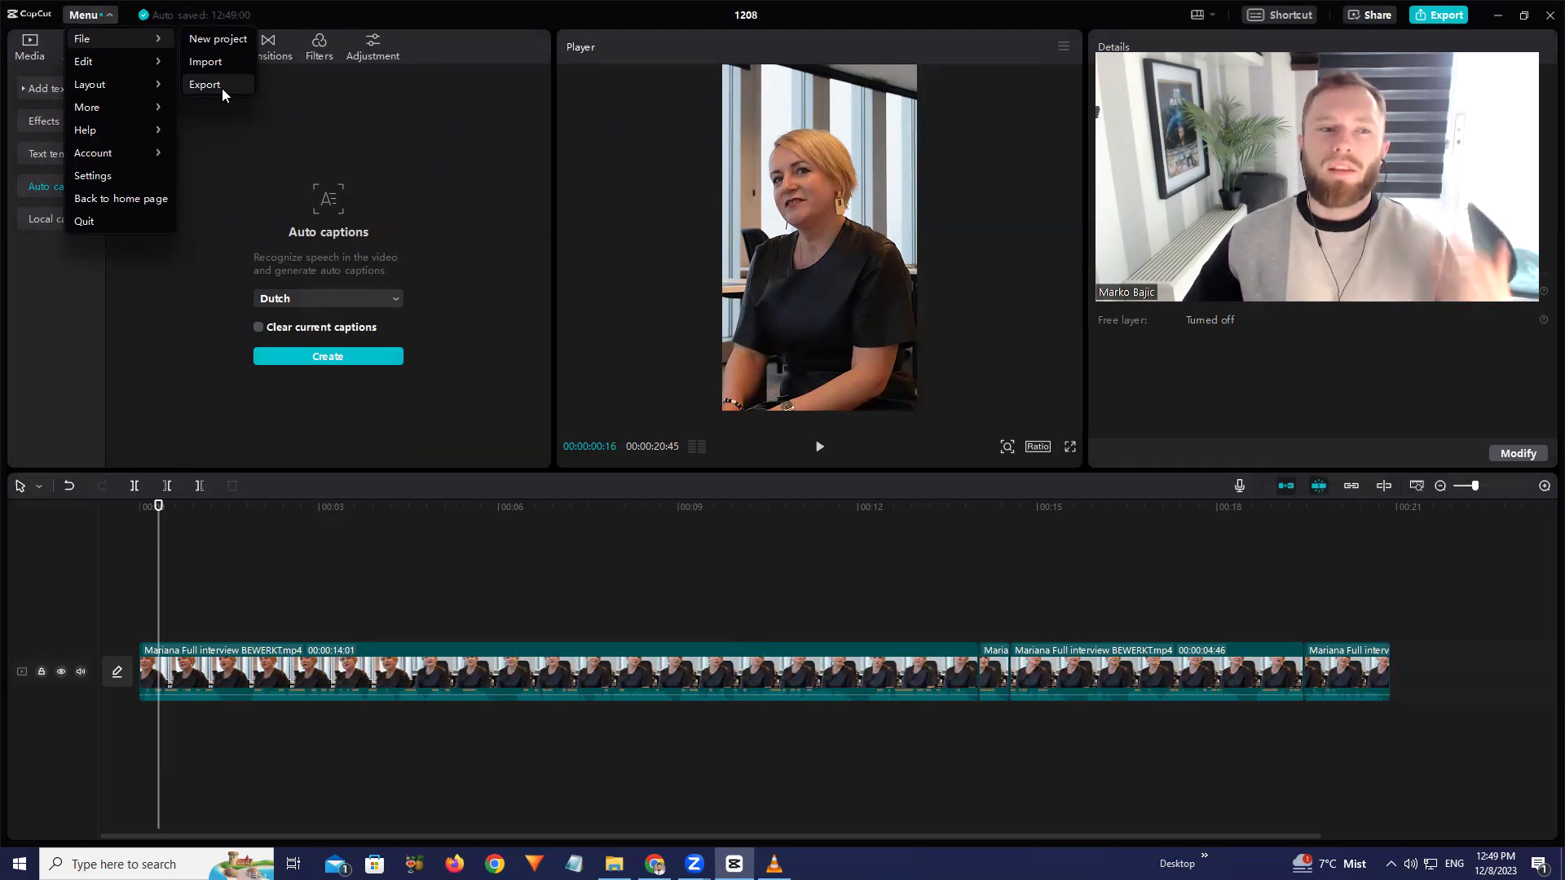
click(220, 87)
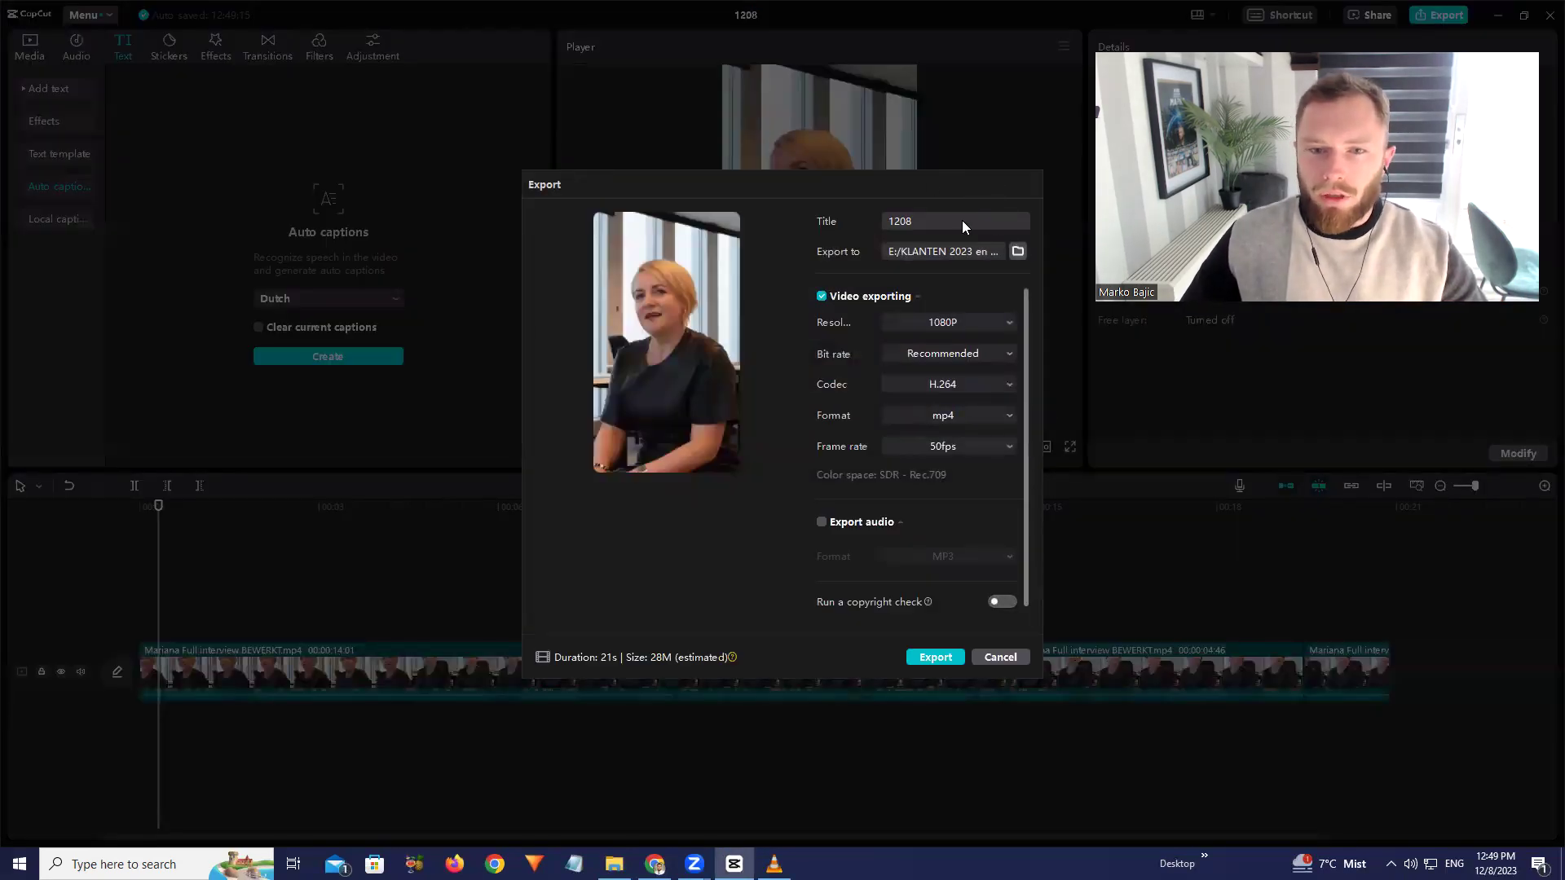
text(Nu)
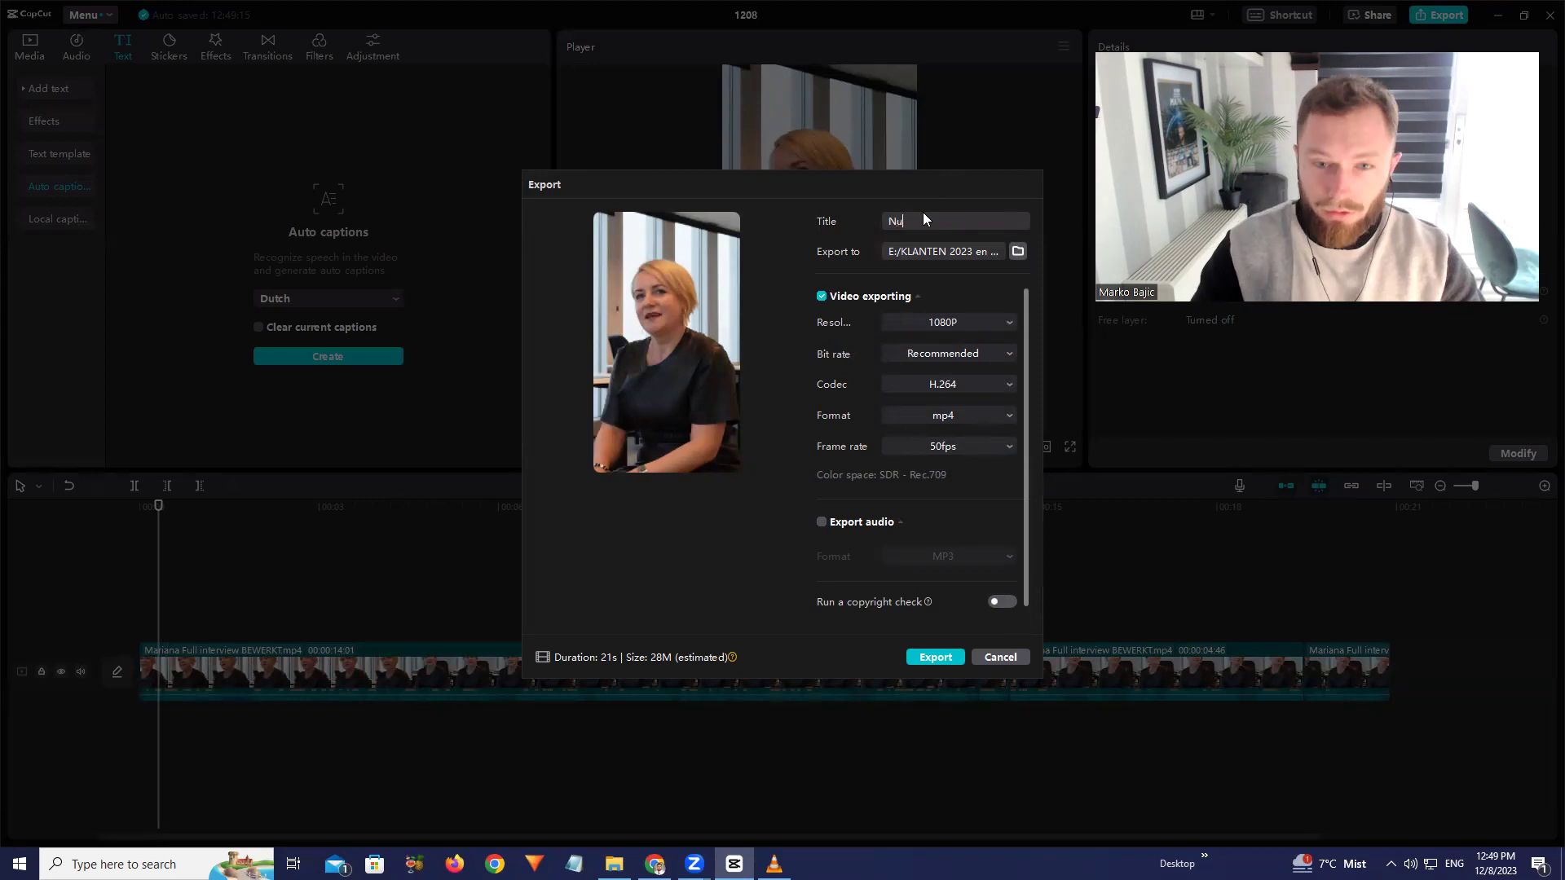
text( of nooit SHELL)
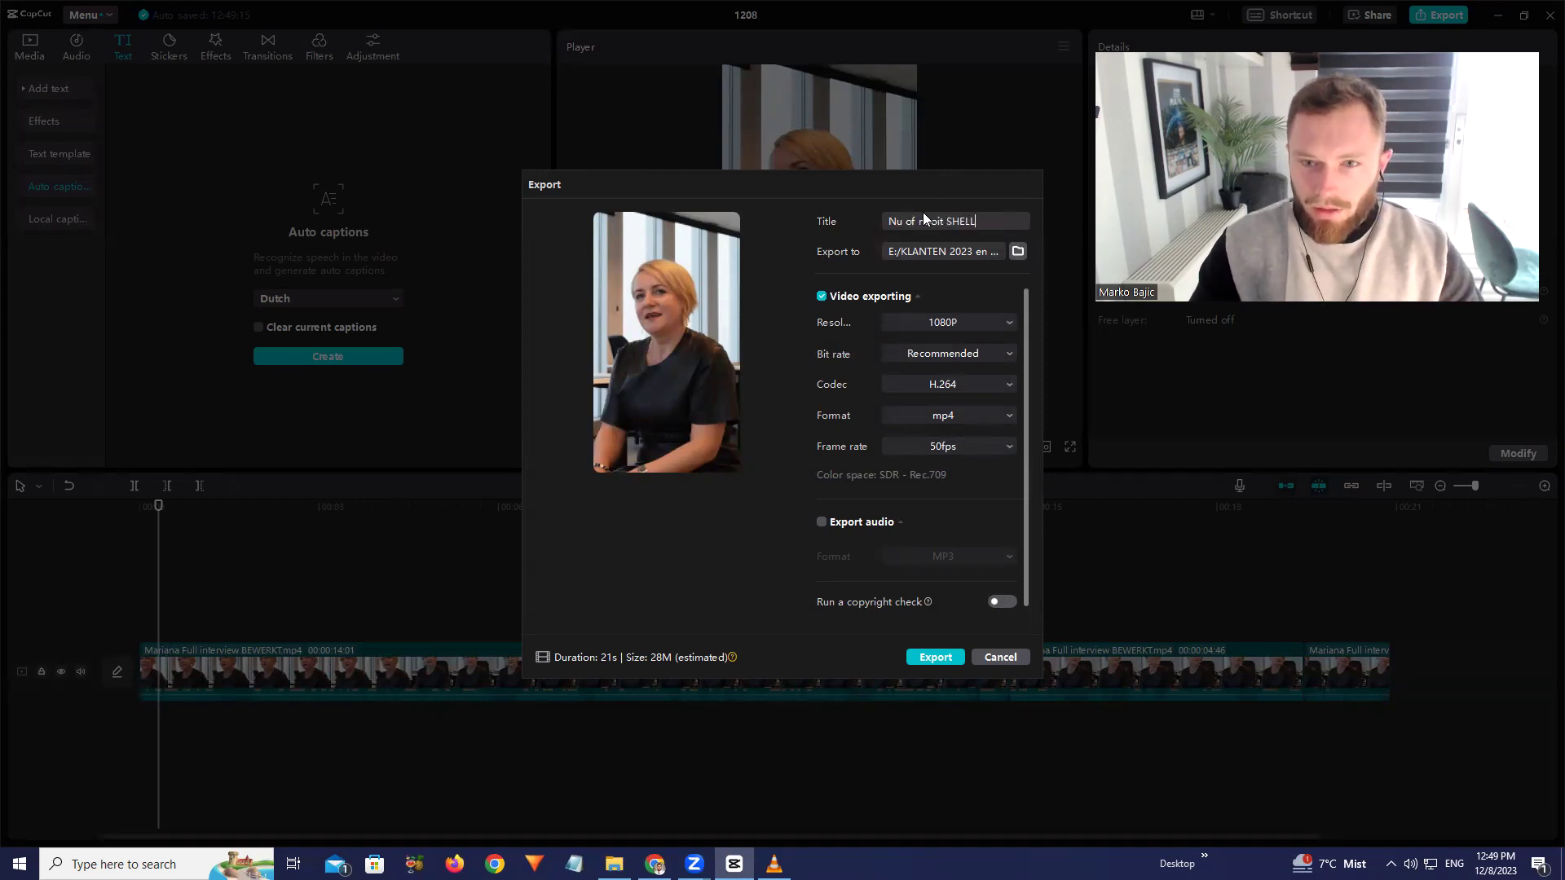
text(, ondem)
text(ernemer)
key(Return)
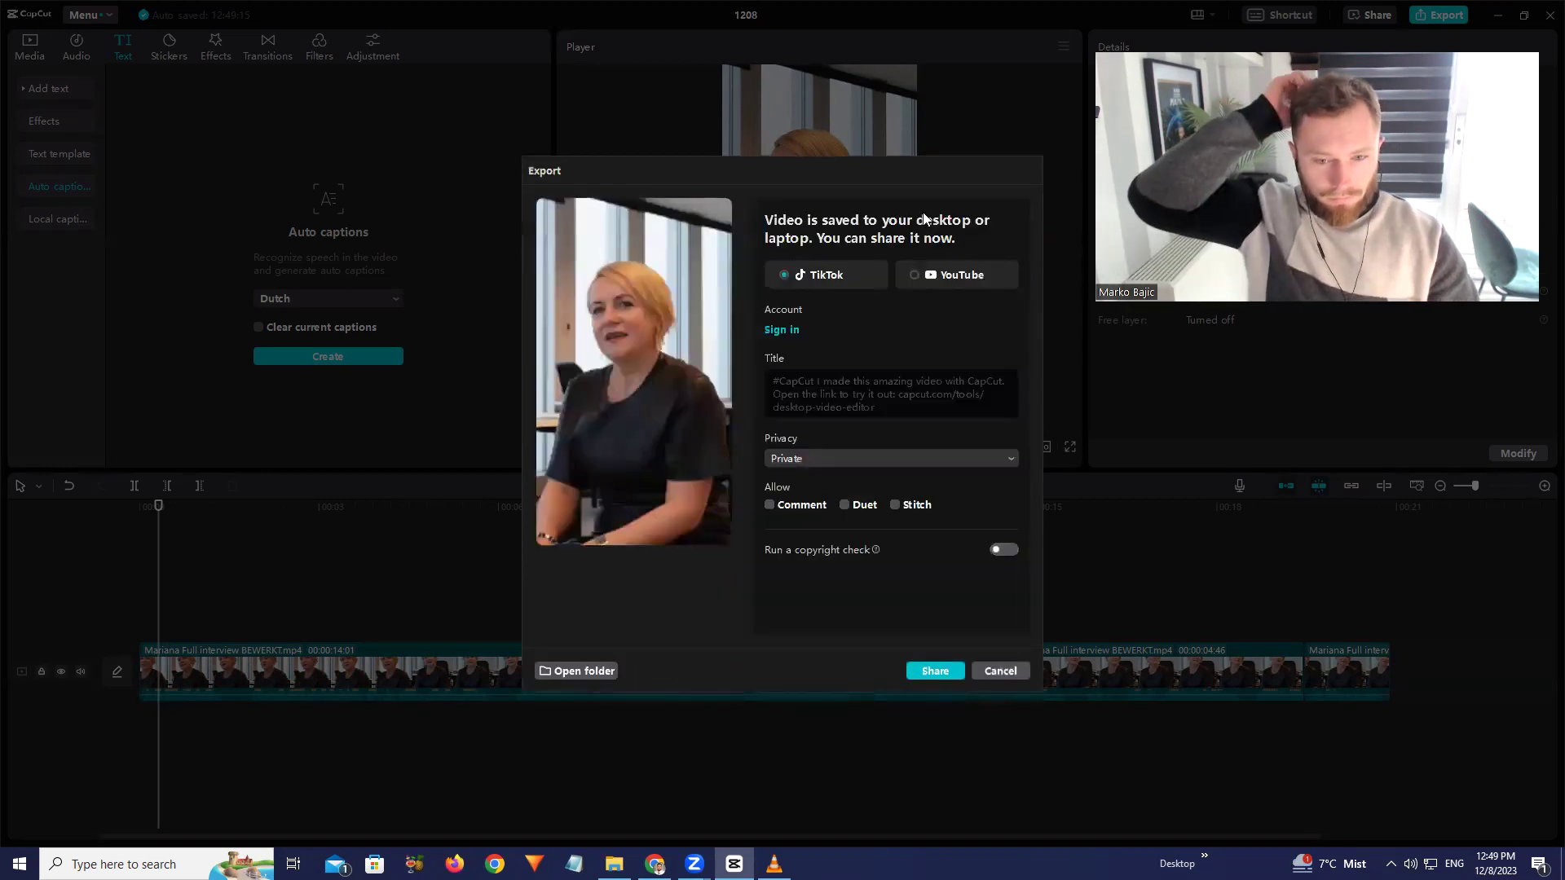
Close the export dialog and undo the clip deletions to restore the full interview timeline
key(Escape)
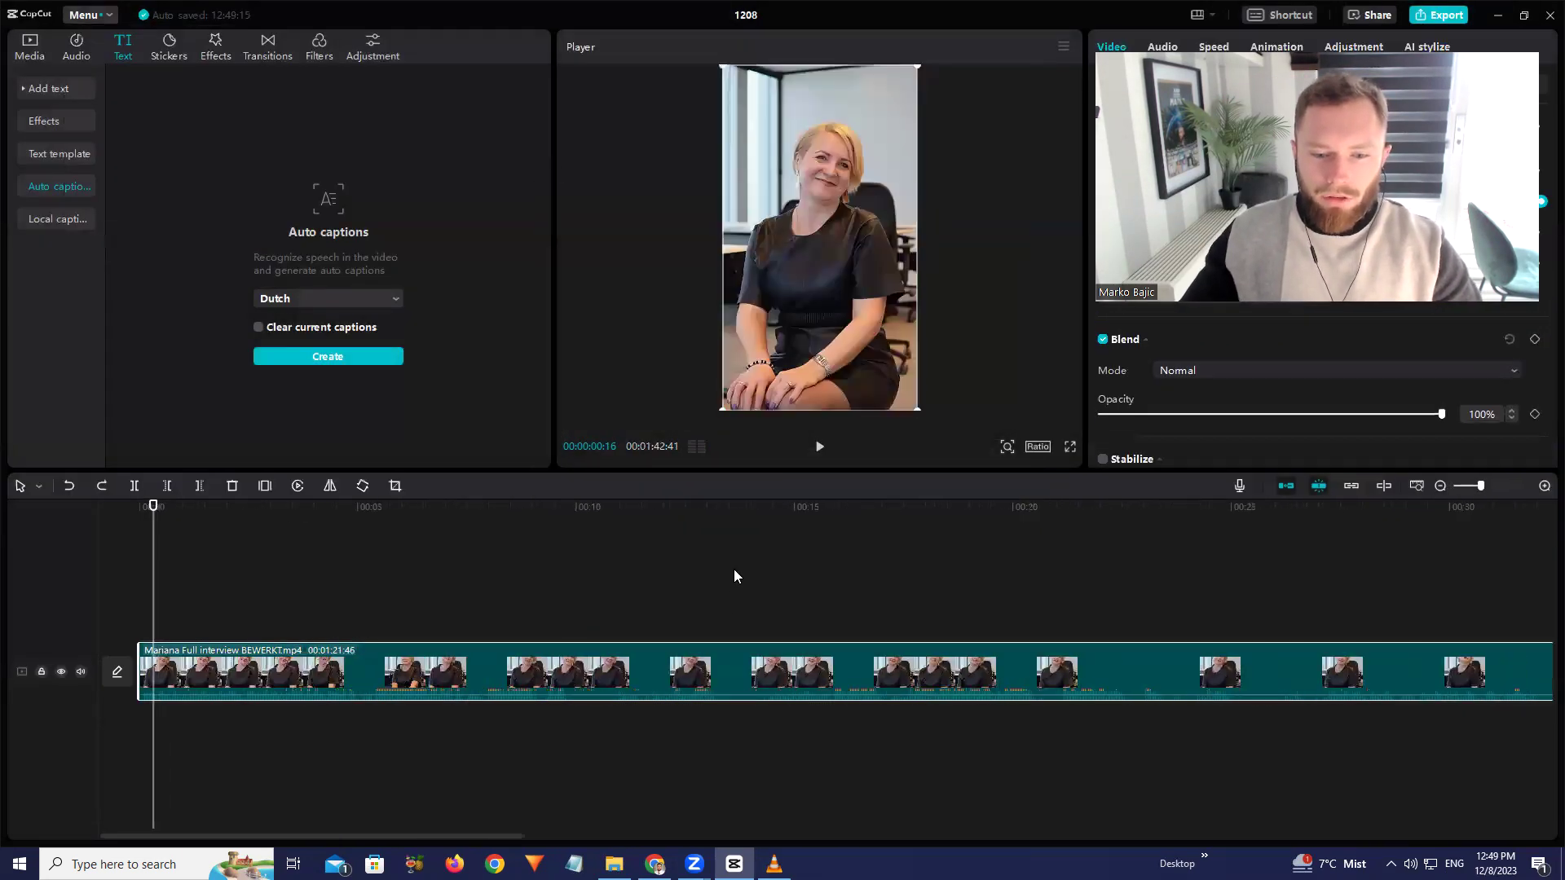
scroll(733, 569, down, 5)
scroll(737, 553, down, 3)
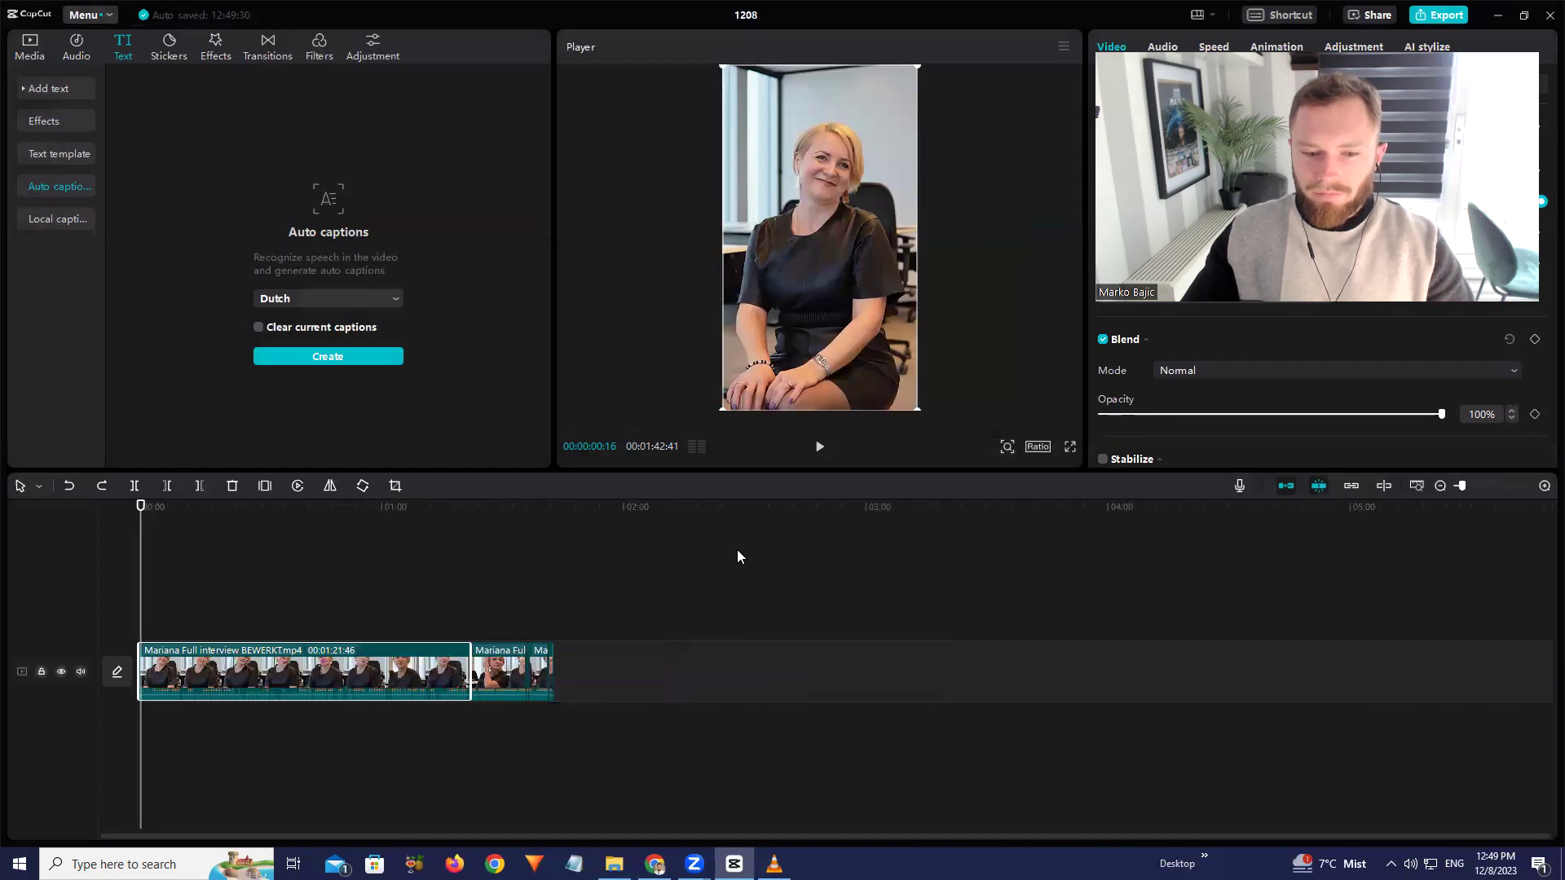
scroll(739, 551, down, 2)
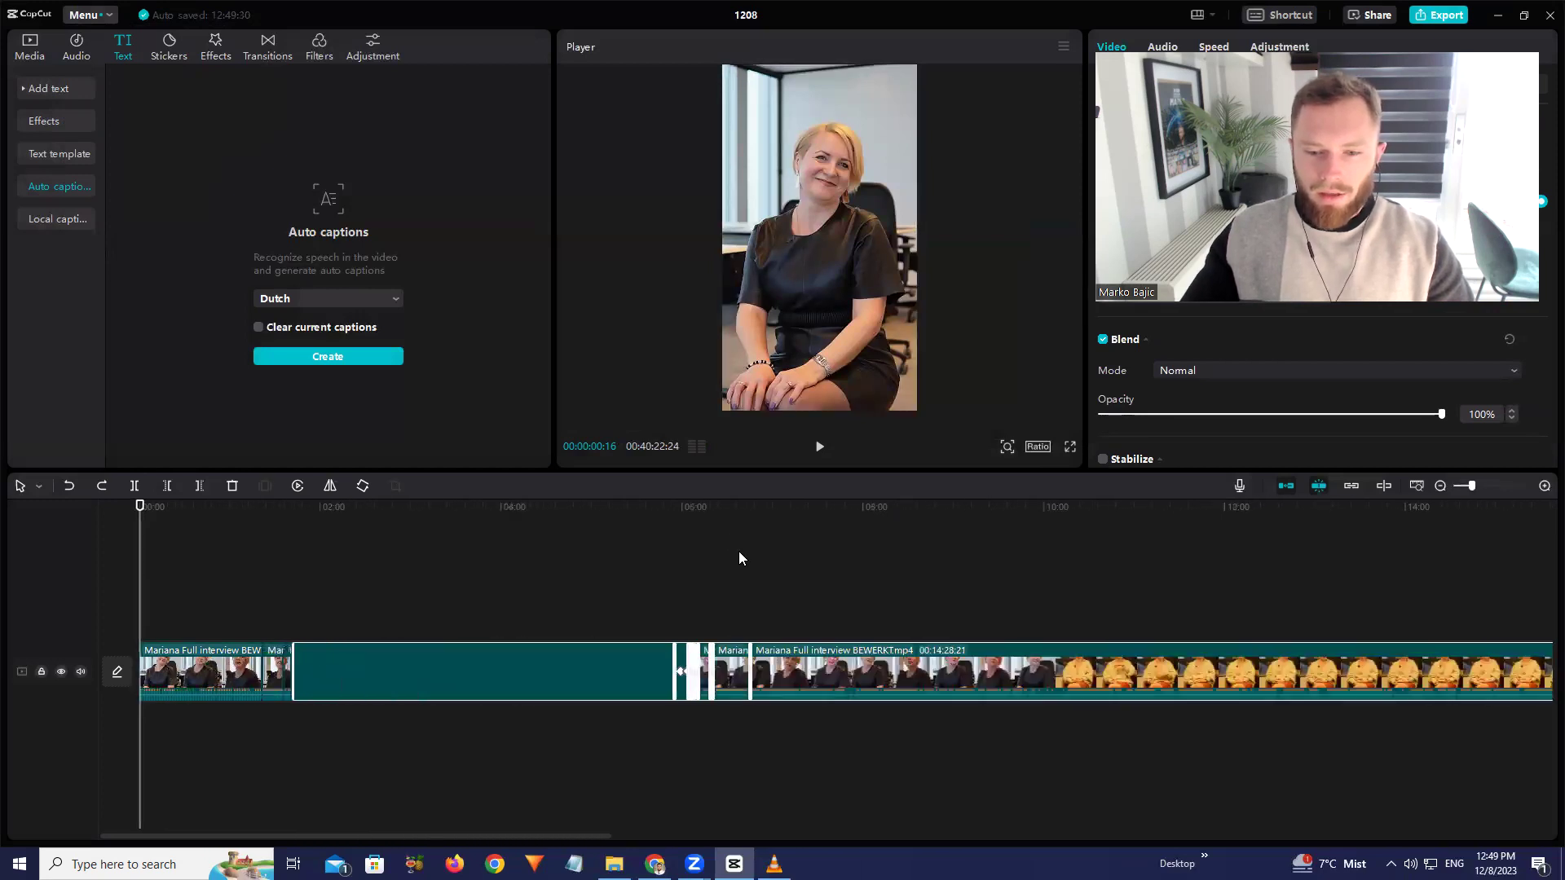
scroll(738, 551, up, 3)
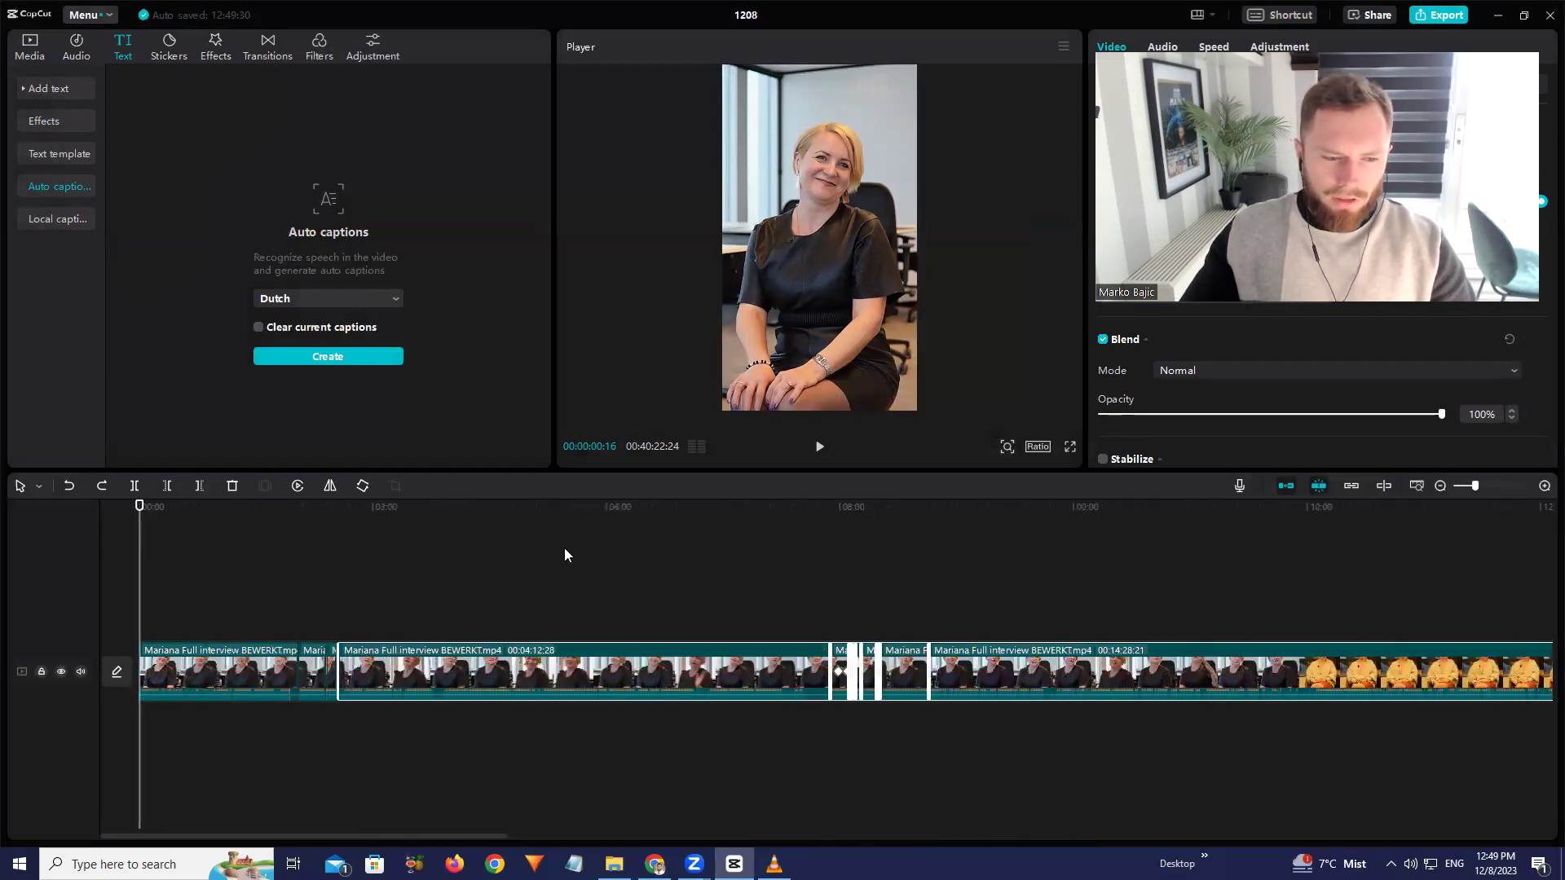
Play the footage after the 00:01:42:41 cut to find the next passage and trim about 7 seconds off that clip's start
click(351, 509)
key(space)
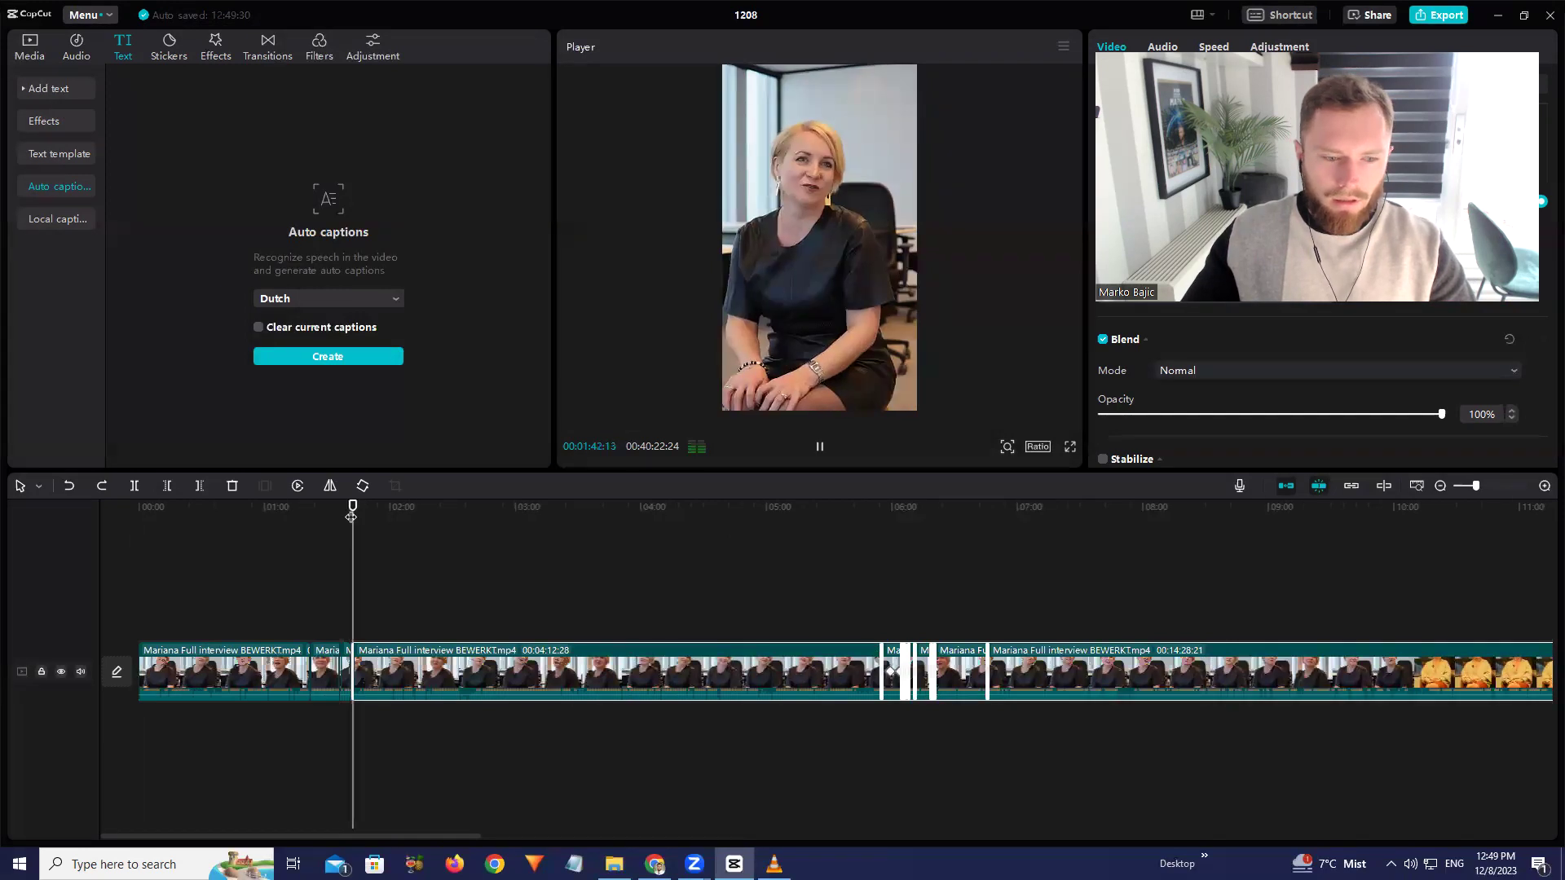
scroll(408, 579, up, 2)
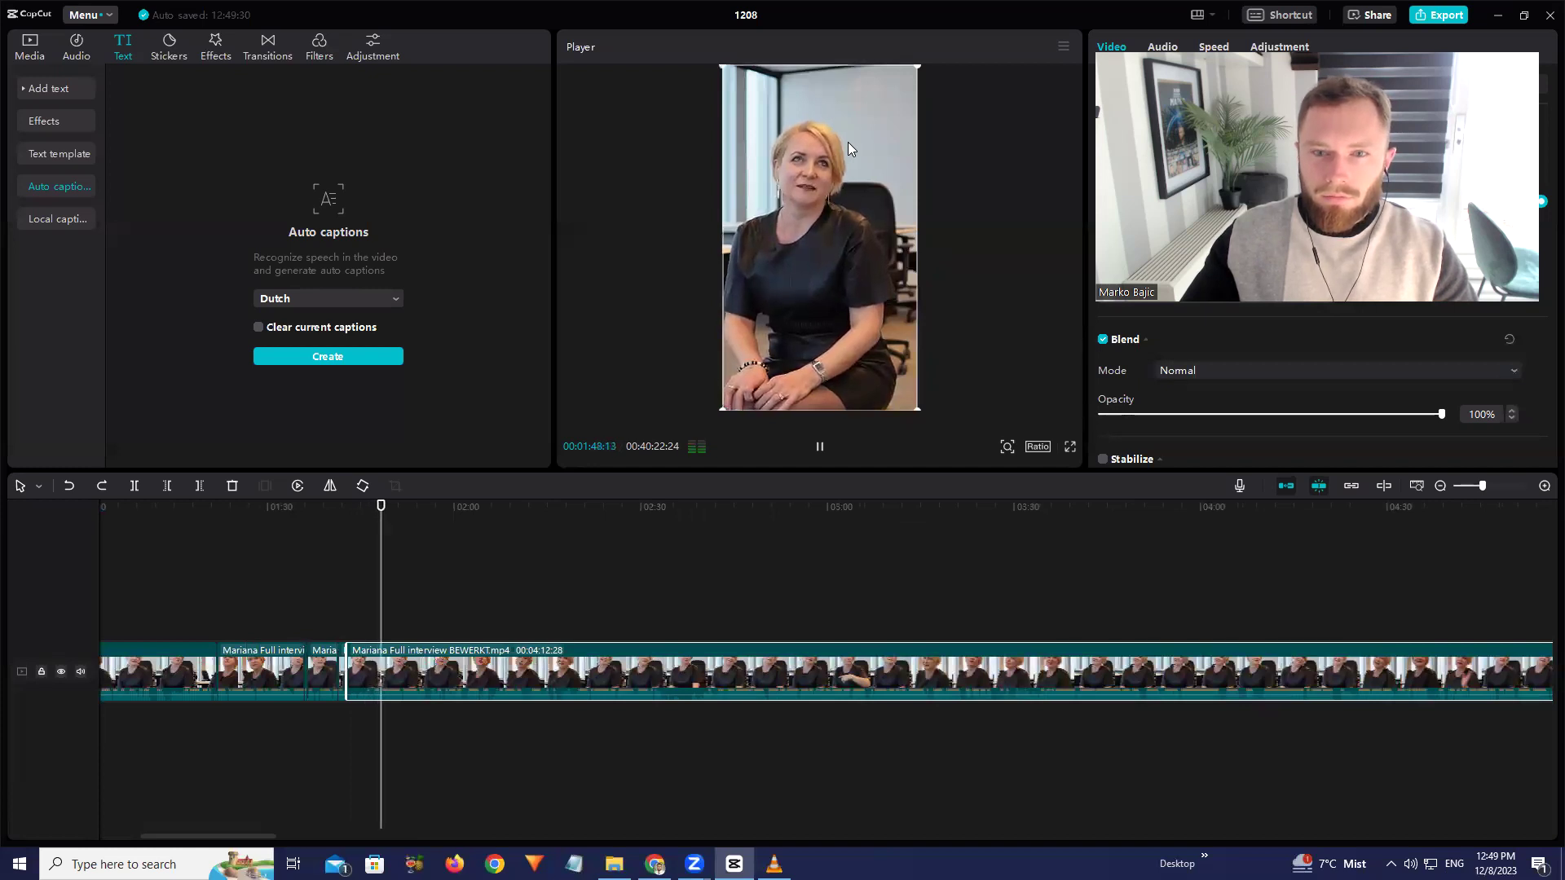
click(342, 543)
drag(345, 507, 382, 507)
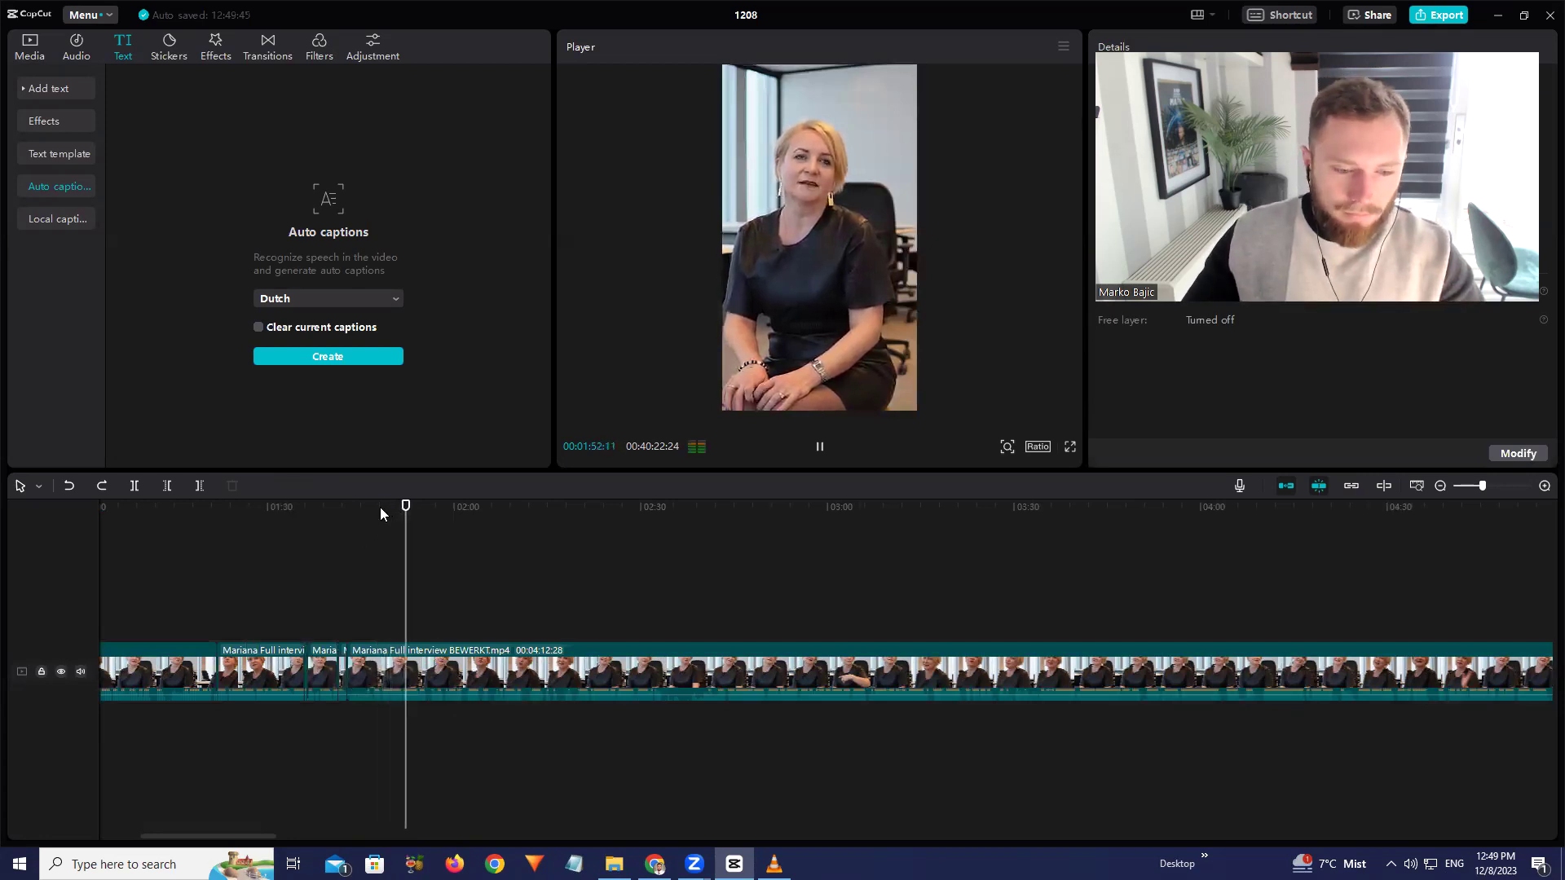
click(378, 515)
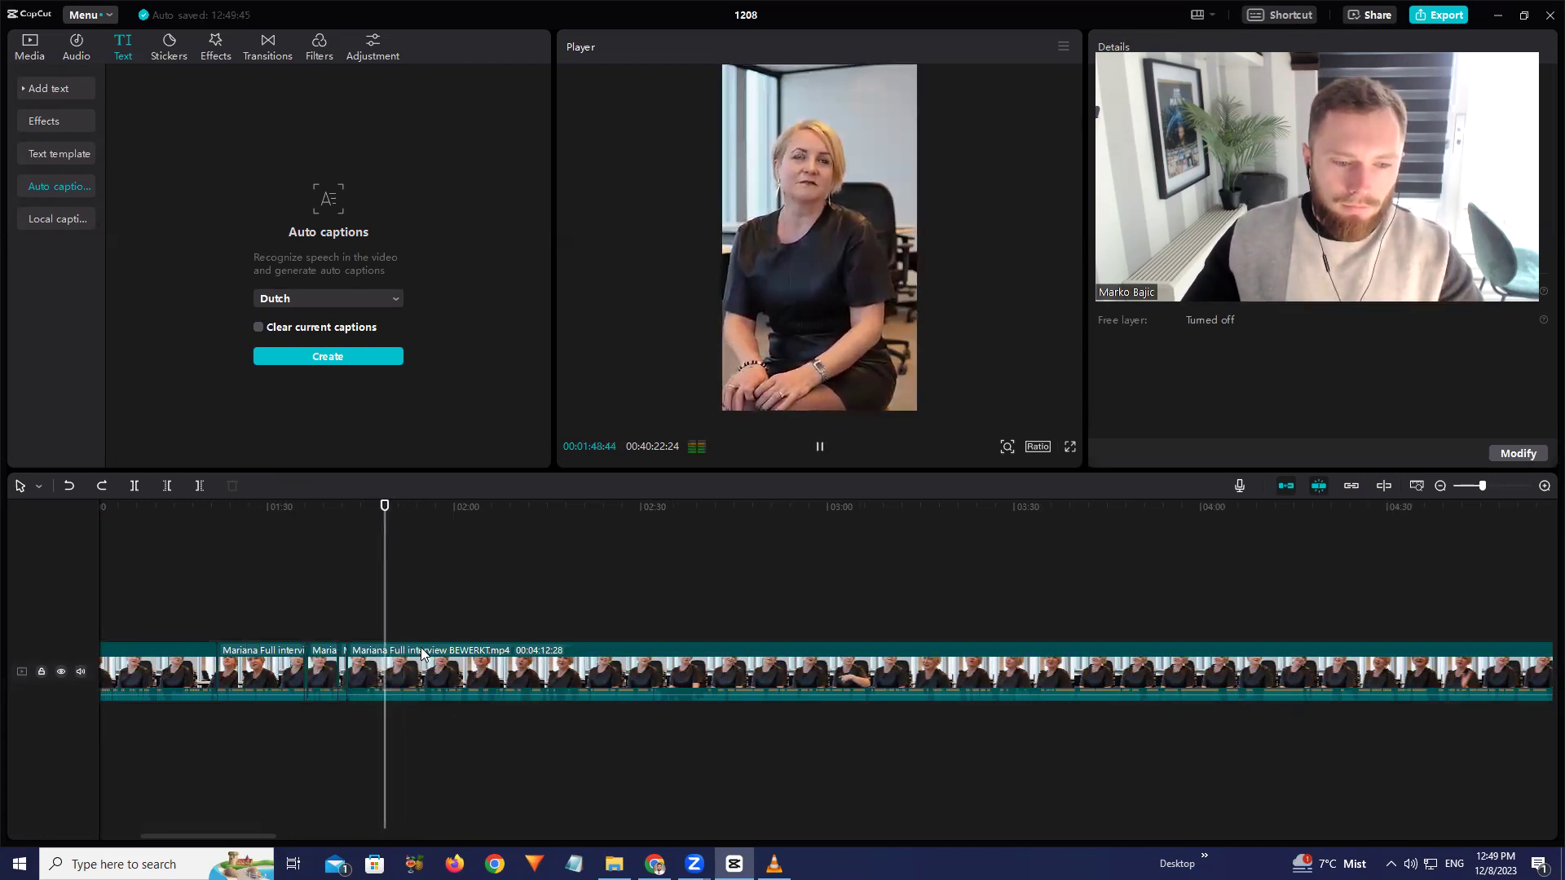
click(401, 665)
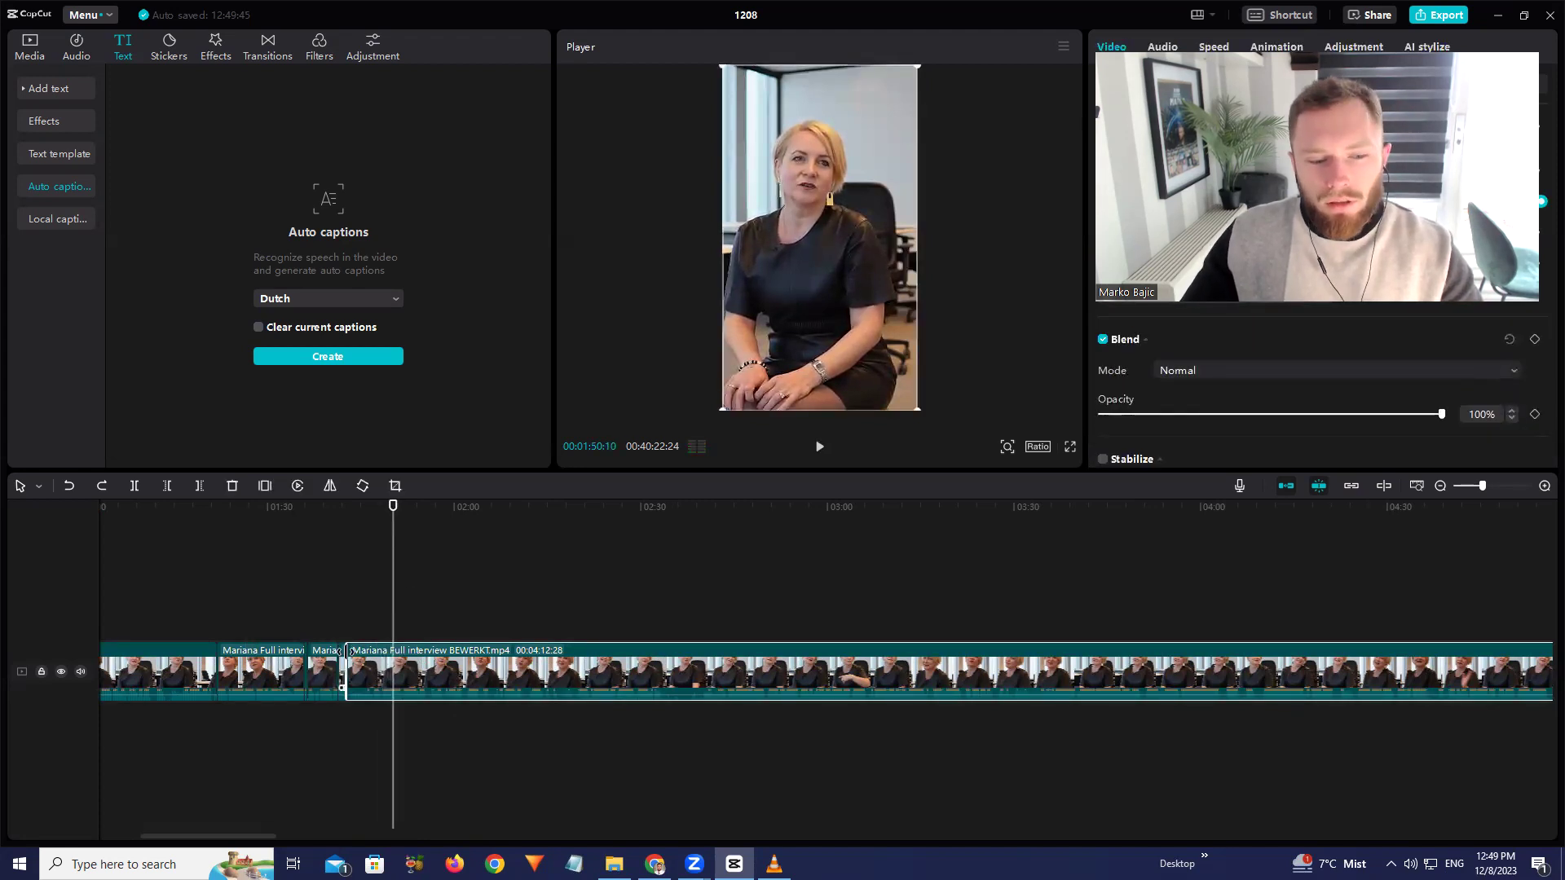
drag(352, 652, 391, 655)
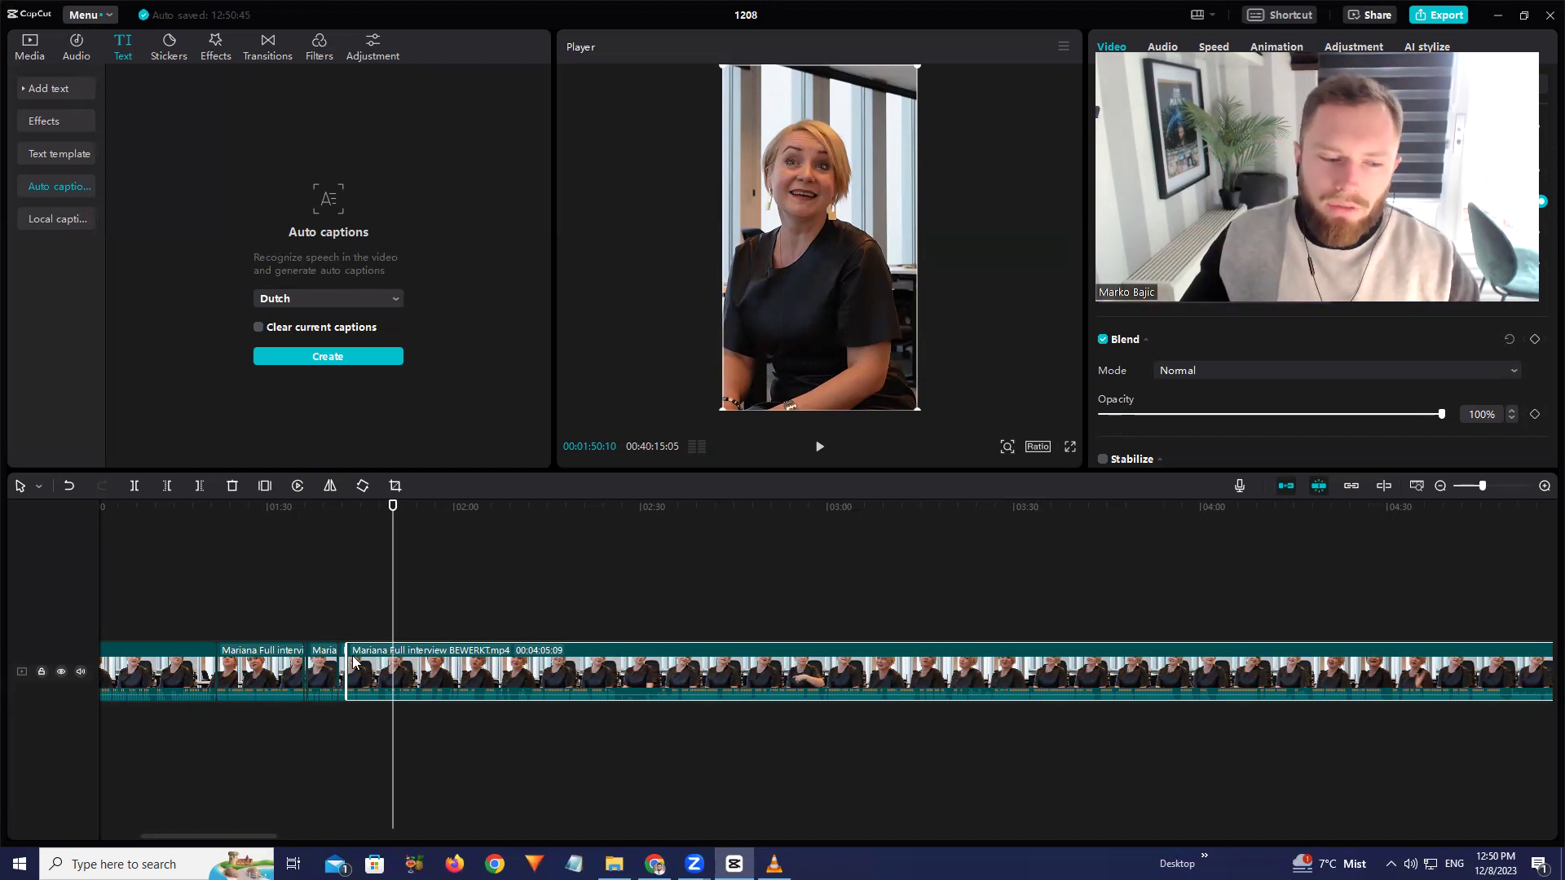
Extend the start of the clip after the 00:01:42:41 cut by about 1.5 seconds and play across the join
drag(341, 653, 331, 652)
click(339, 511)
key(space)
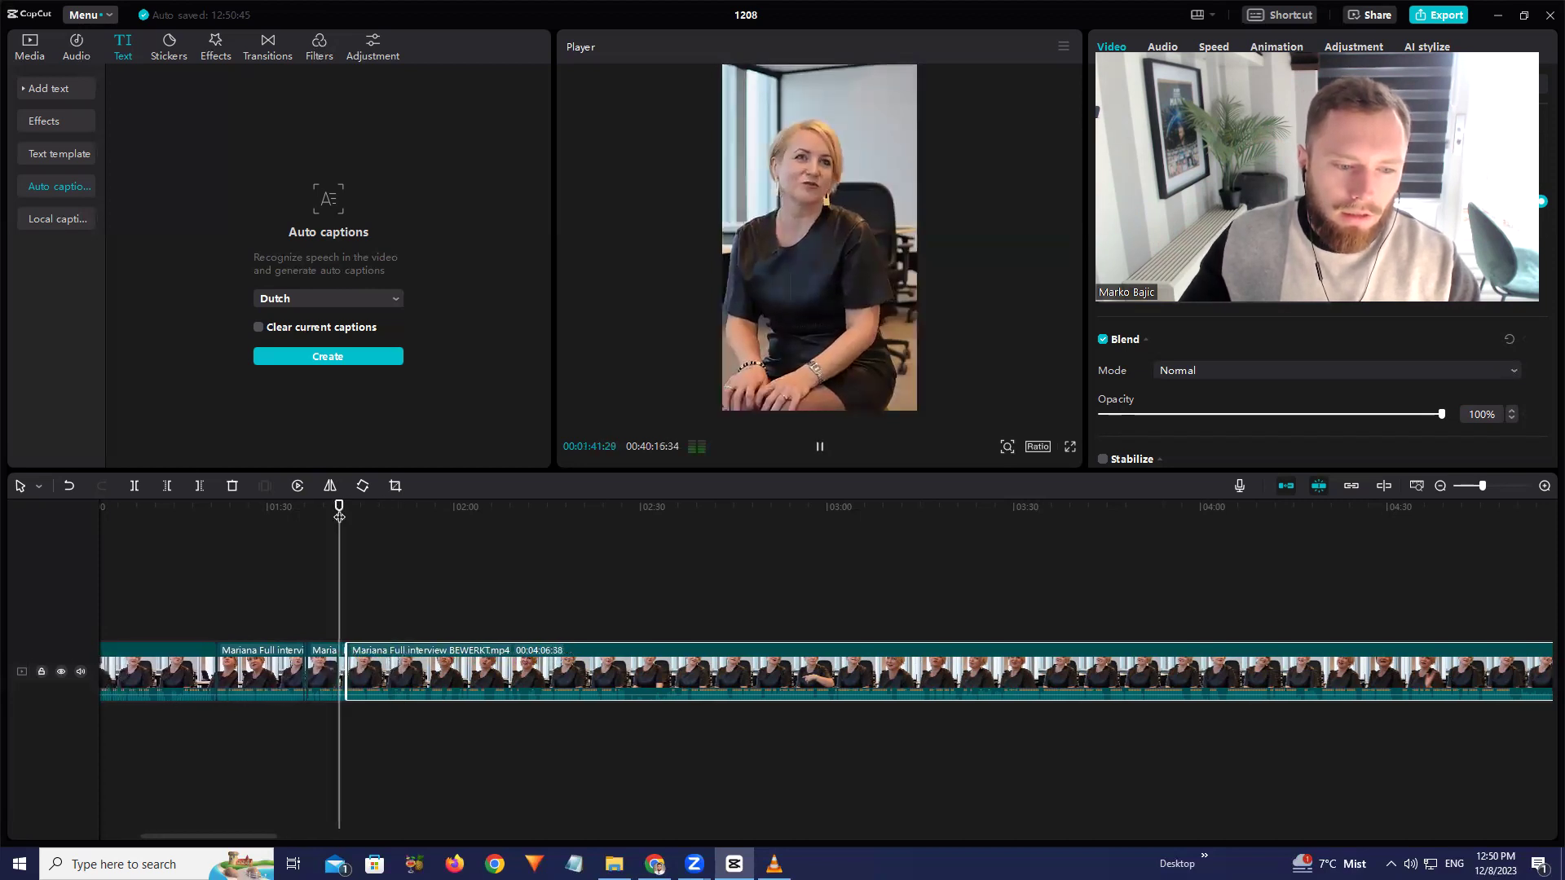
click(353, 662)
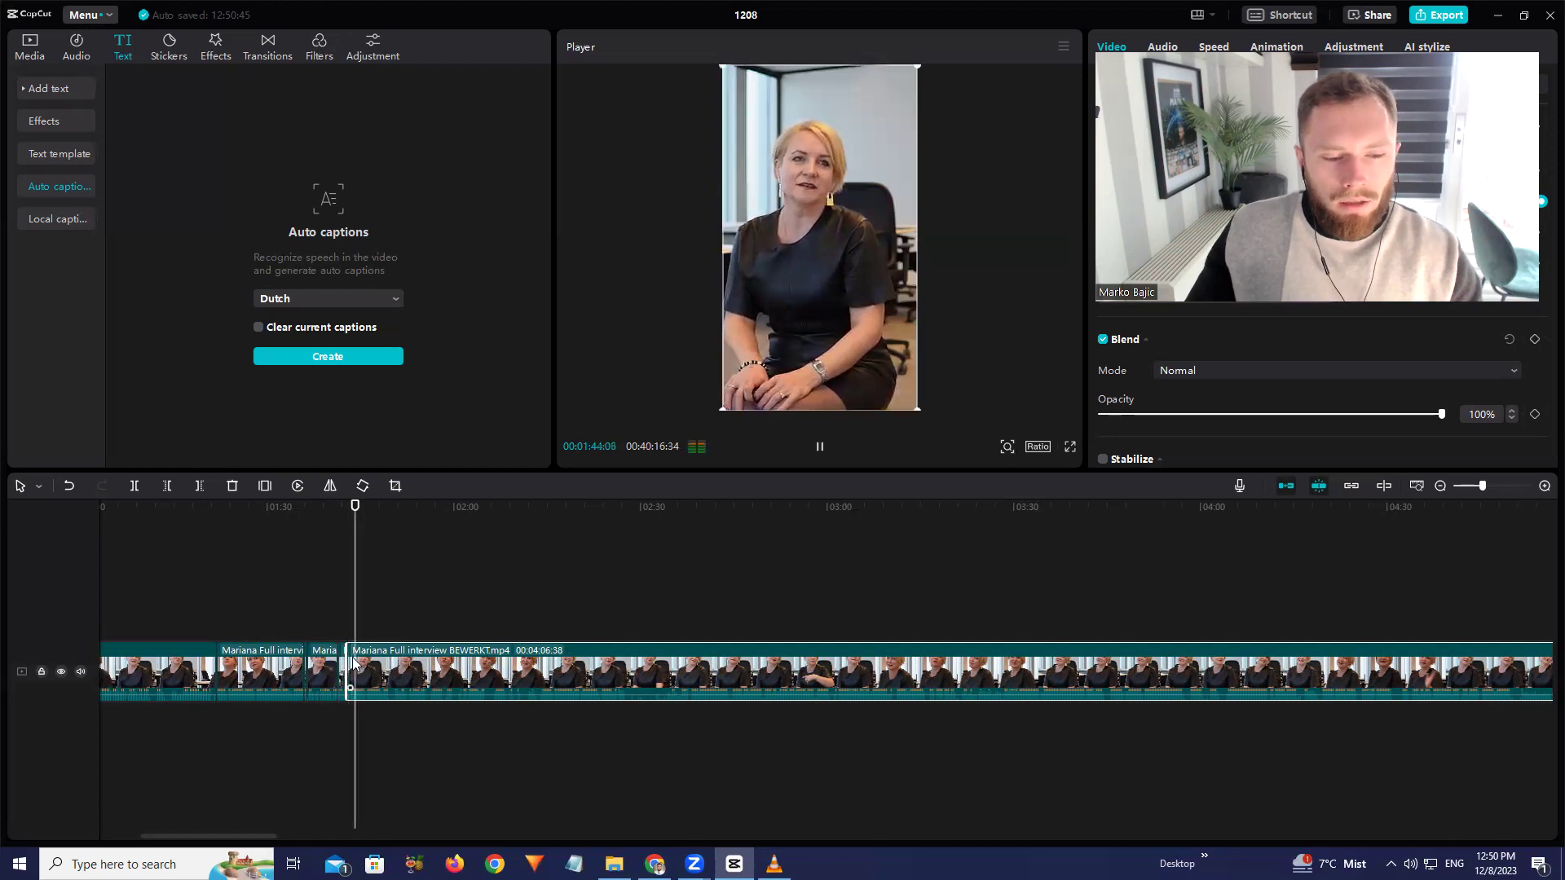
click(348, 518)
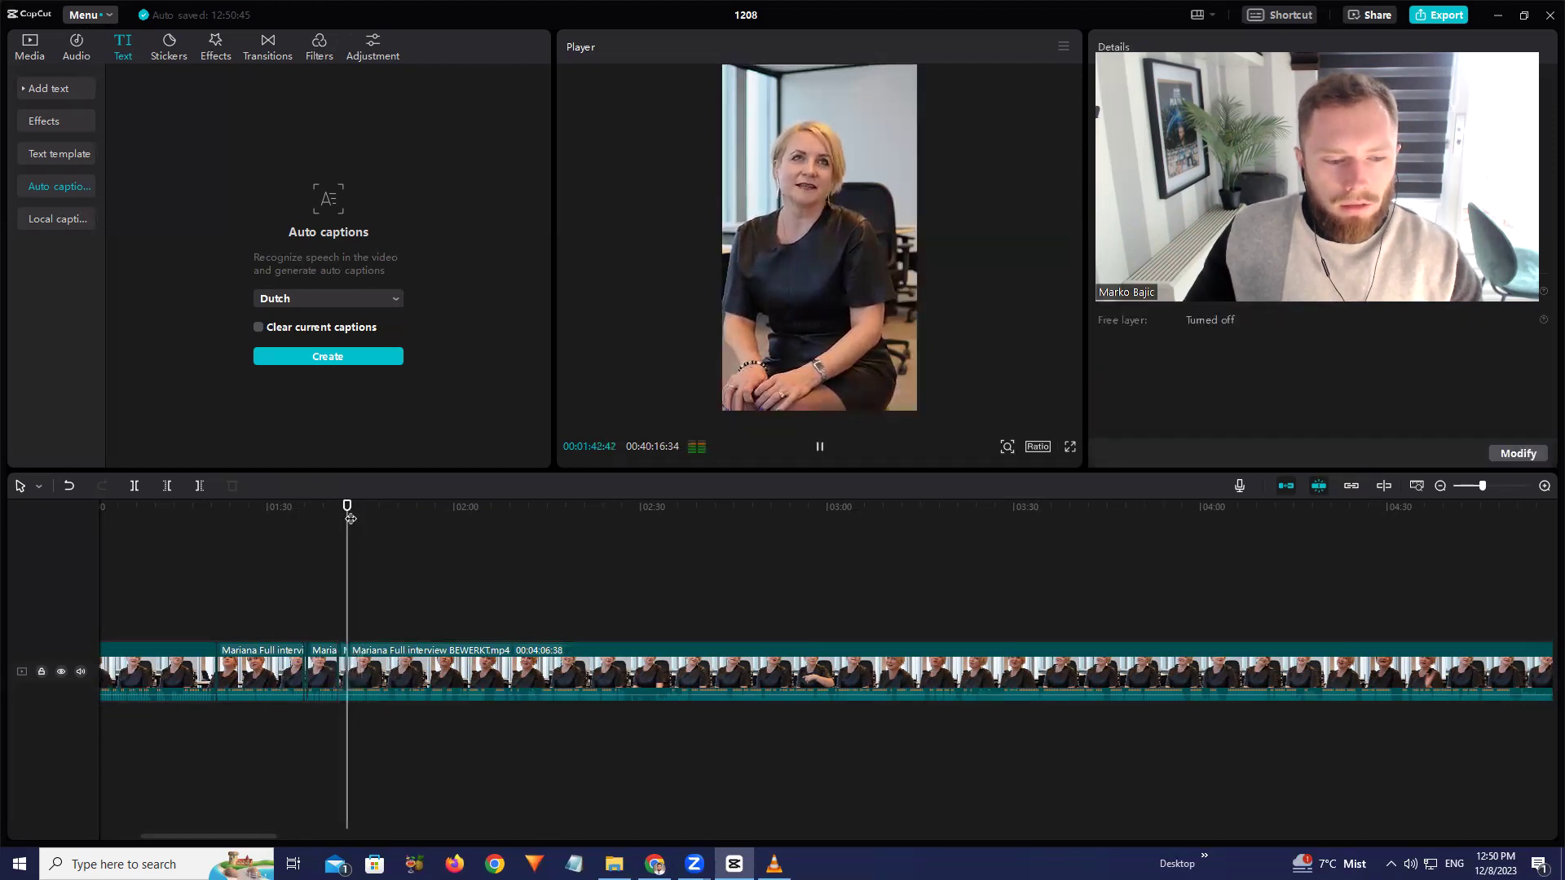
Trim about 1.5 seconds off the start of the clip after the 00:01:42:41 cut and play across the join
click(364, 661)
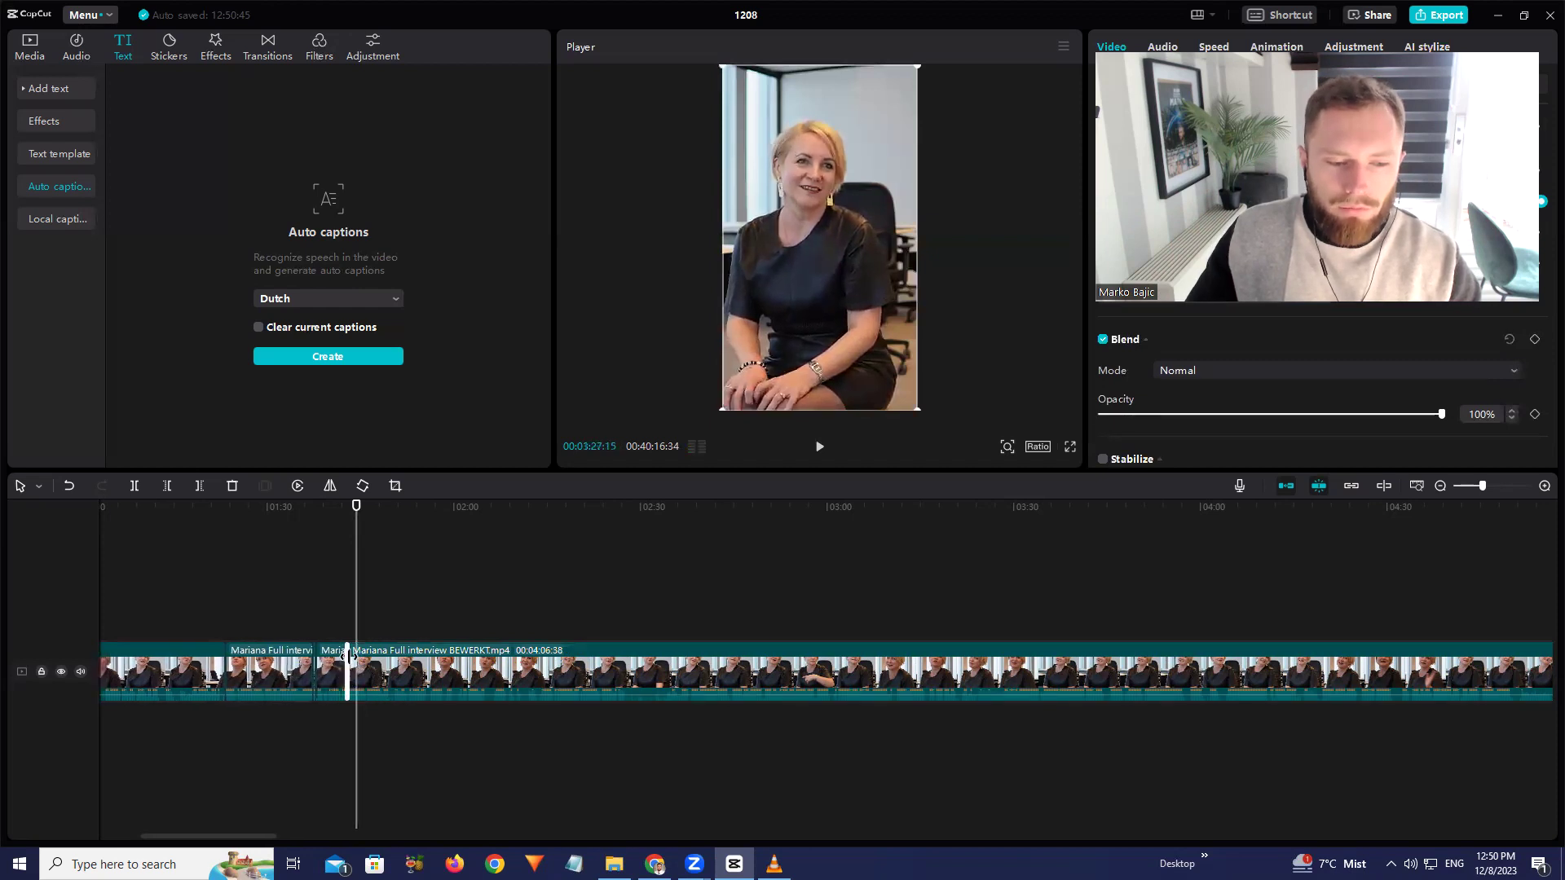
key(ctrl+z)
click(362, 671)
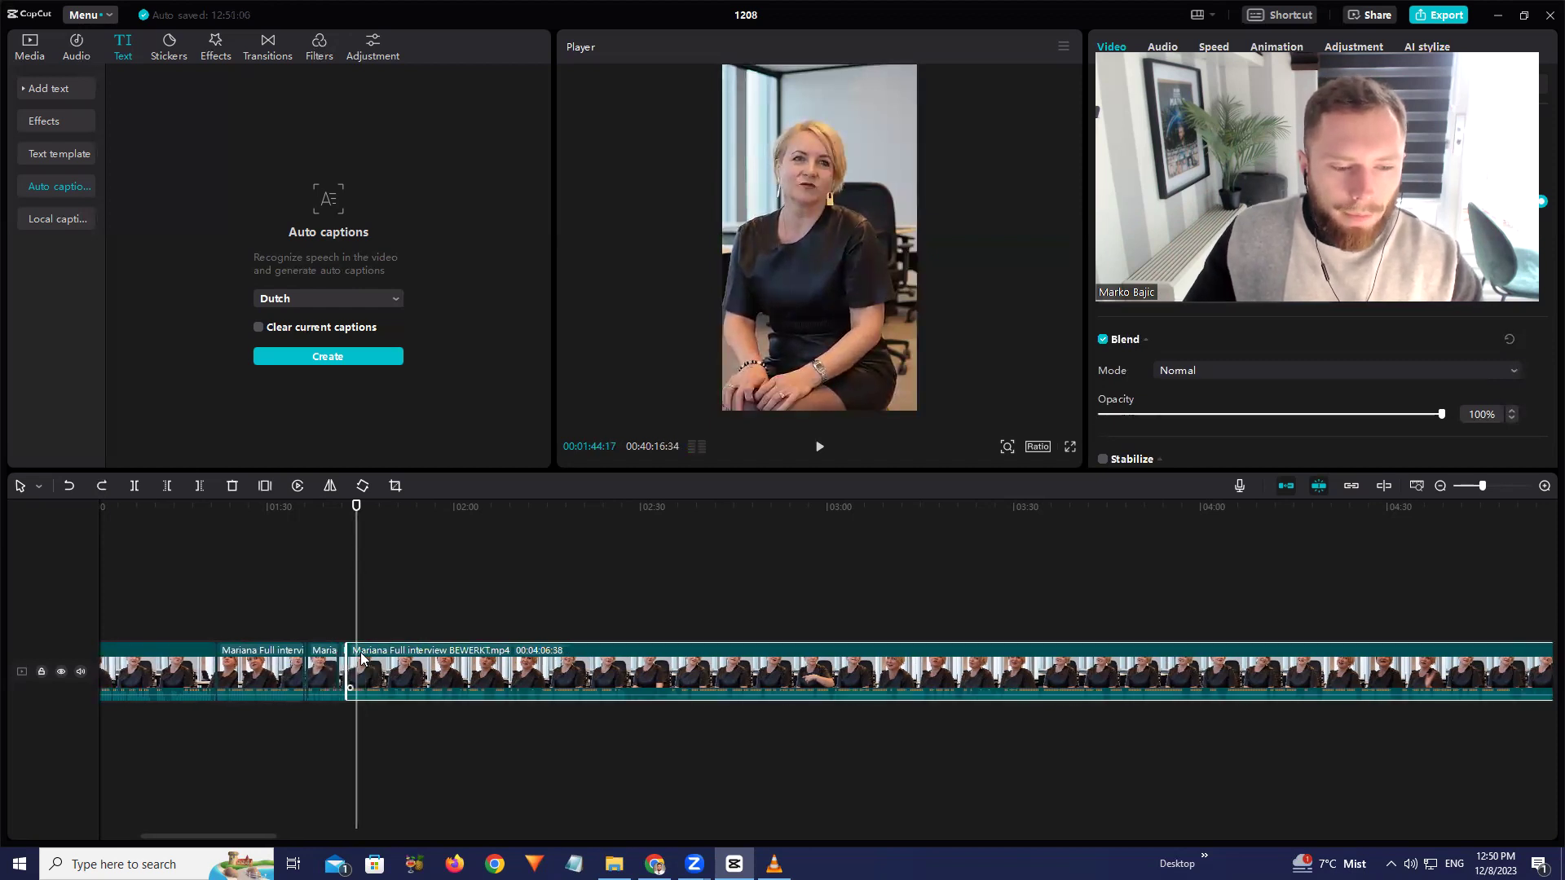
click(350, 510)
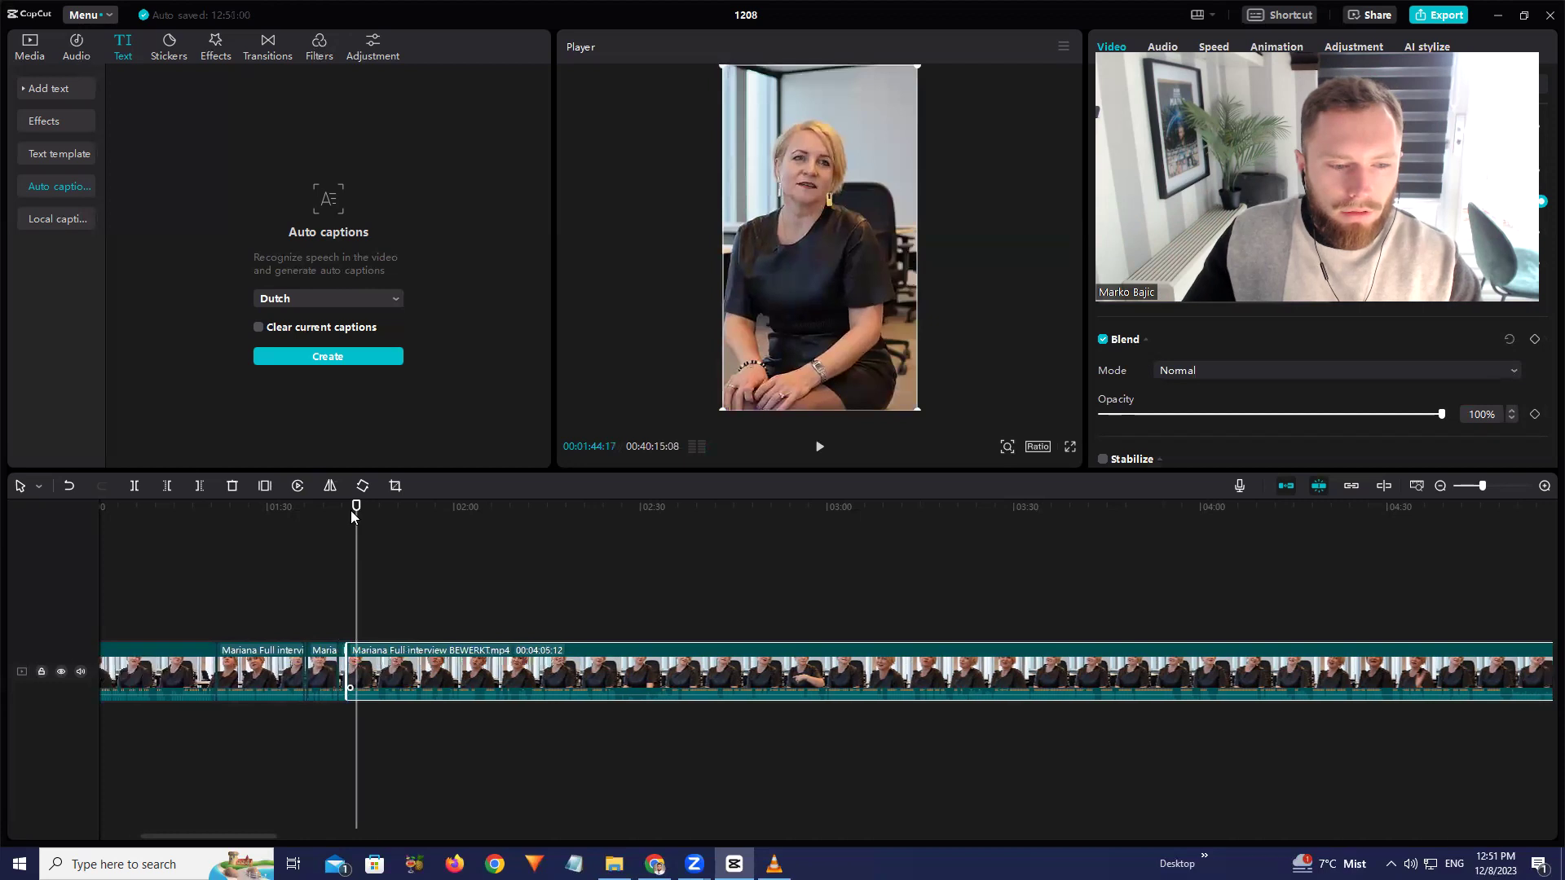
key(space)
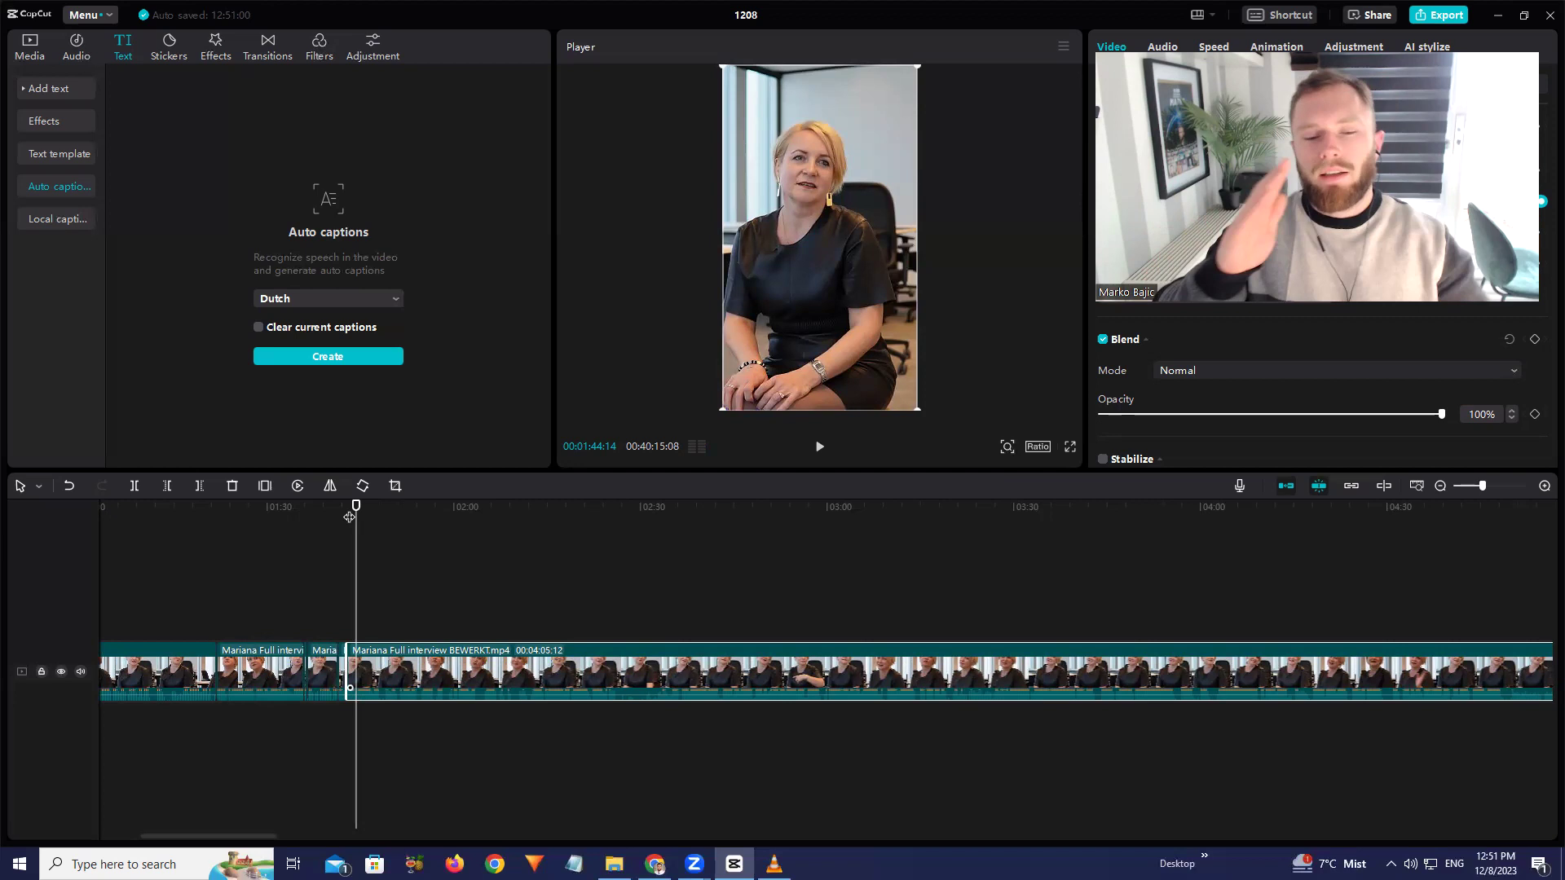
drag(356, 516, 349, 511)
key(space)
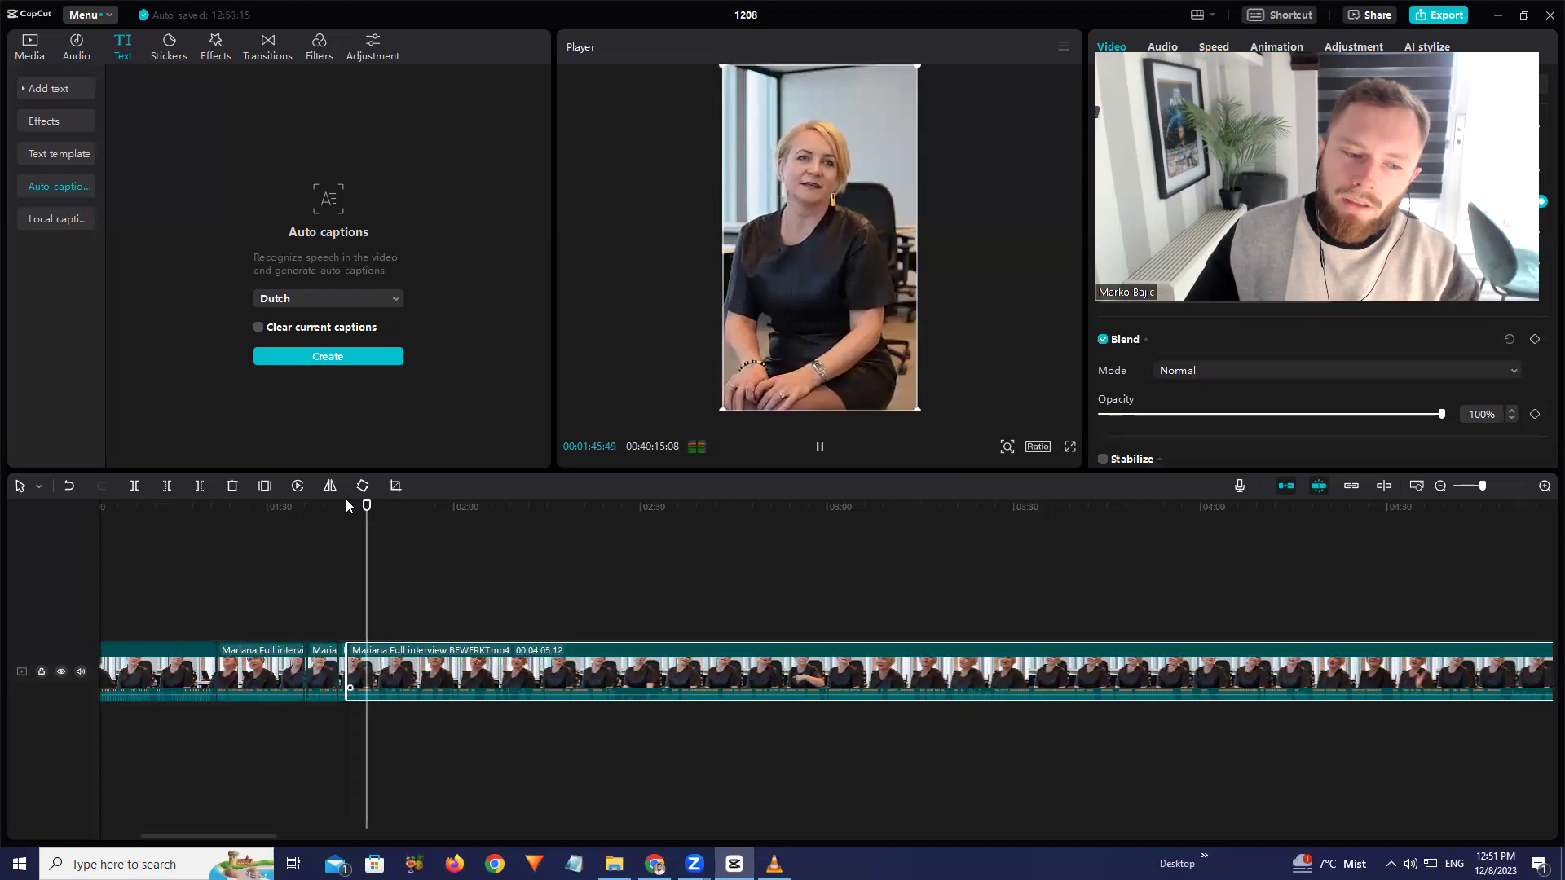
Split the long interview clip at 00:01:46:09 and trim about 0.8 seconds off the start of the following clip
click(358, 518)
click(358, 518)
key(space)
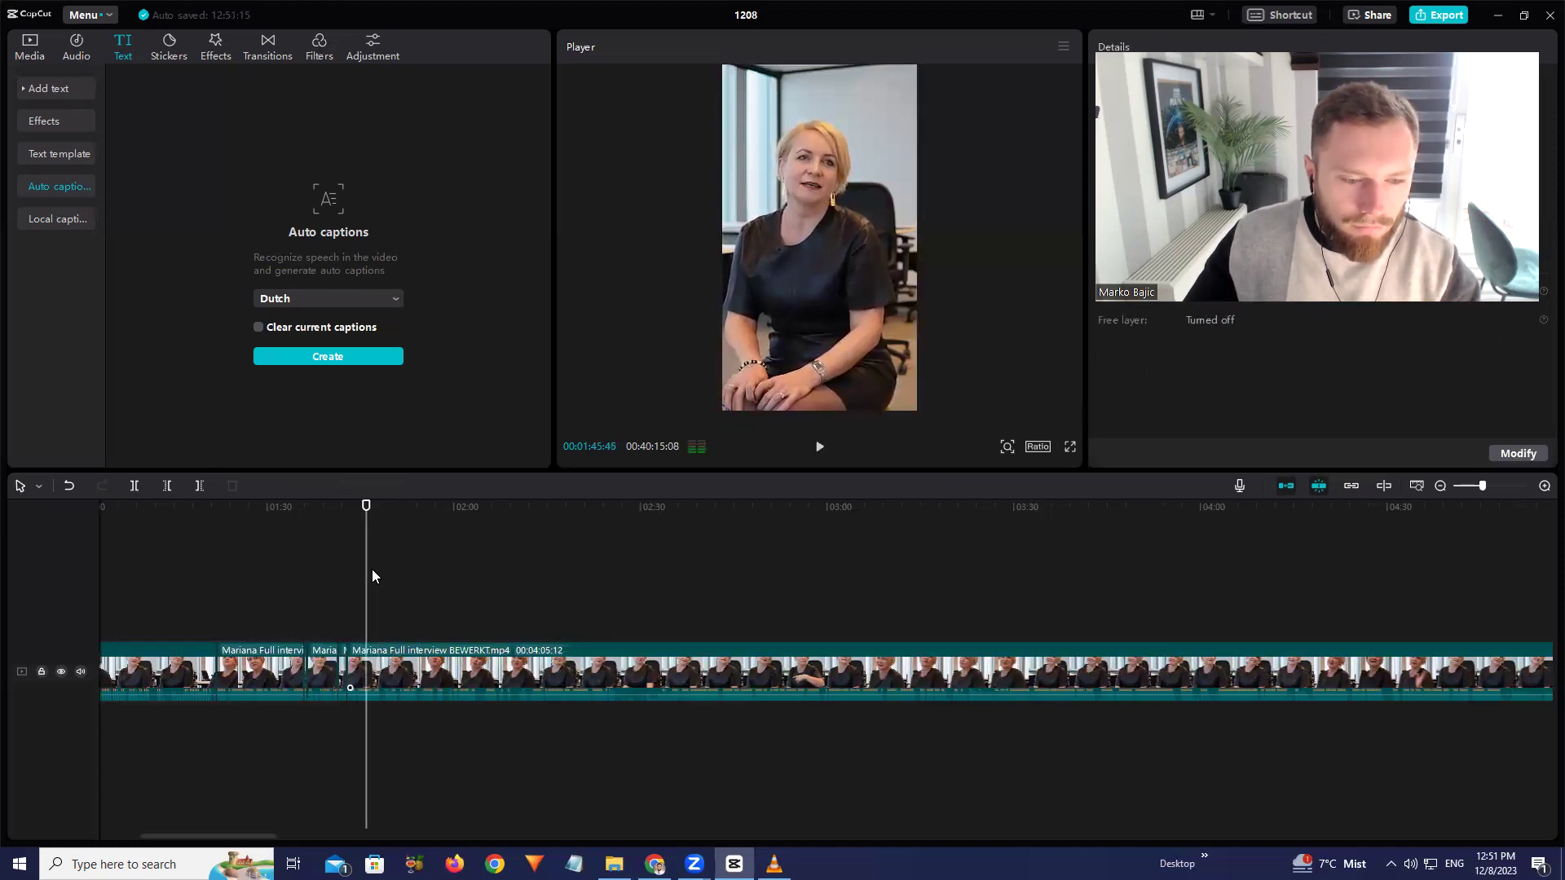
click(412, 675)
click(134, 486)
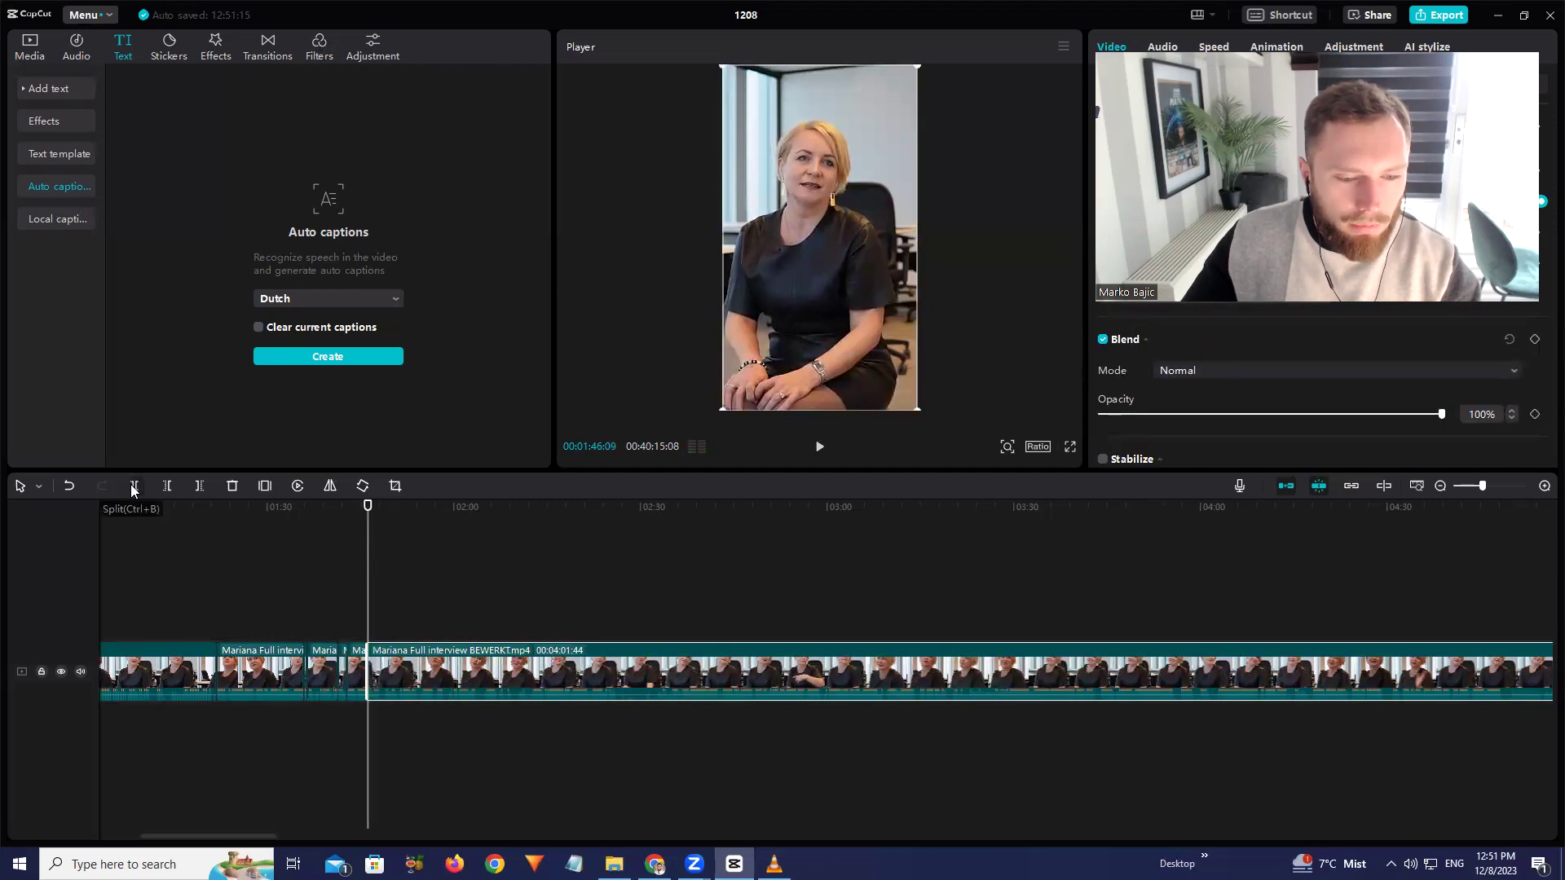
drag(367, 650, 373, 650)
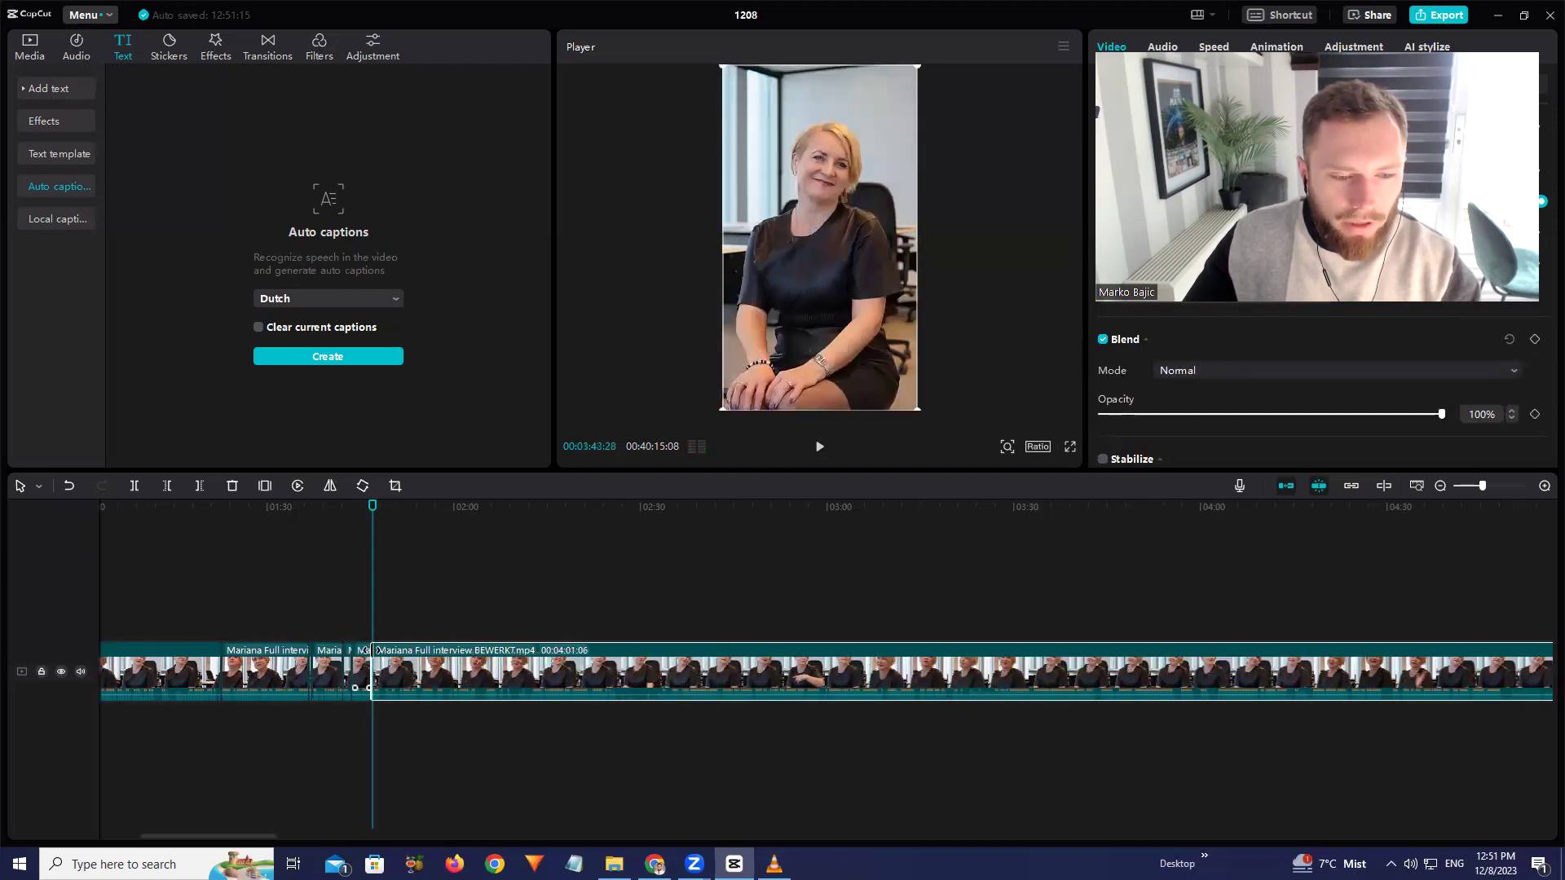
Split the footage again at 00:01:47:12 and trim about 2 seconds off the start of the following clip
key(space)
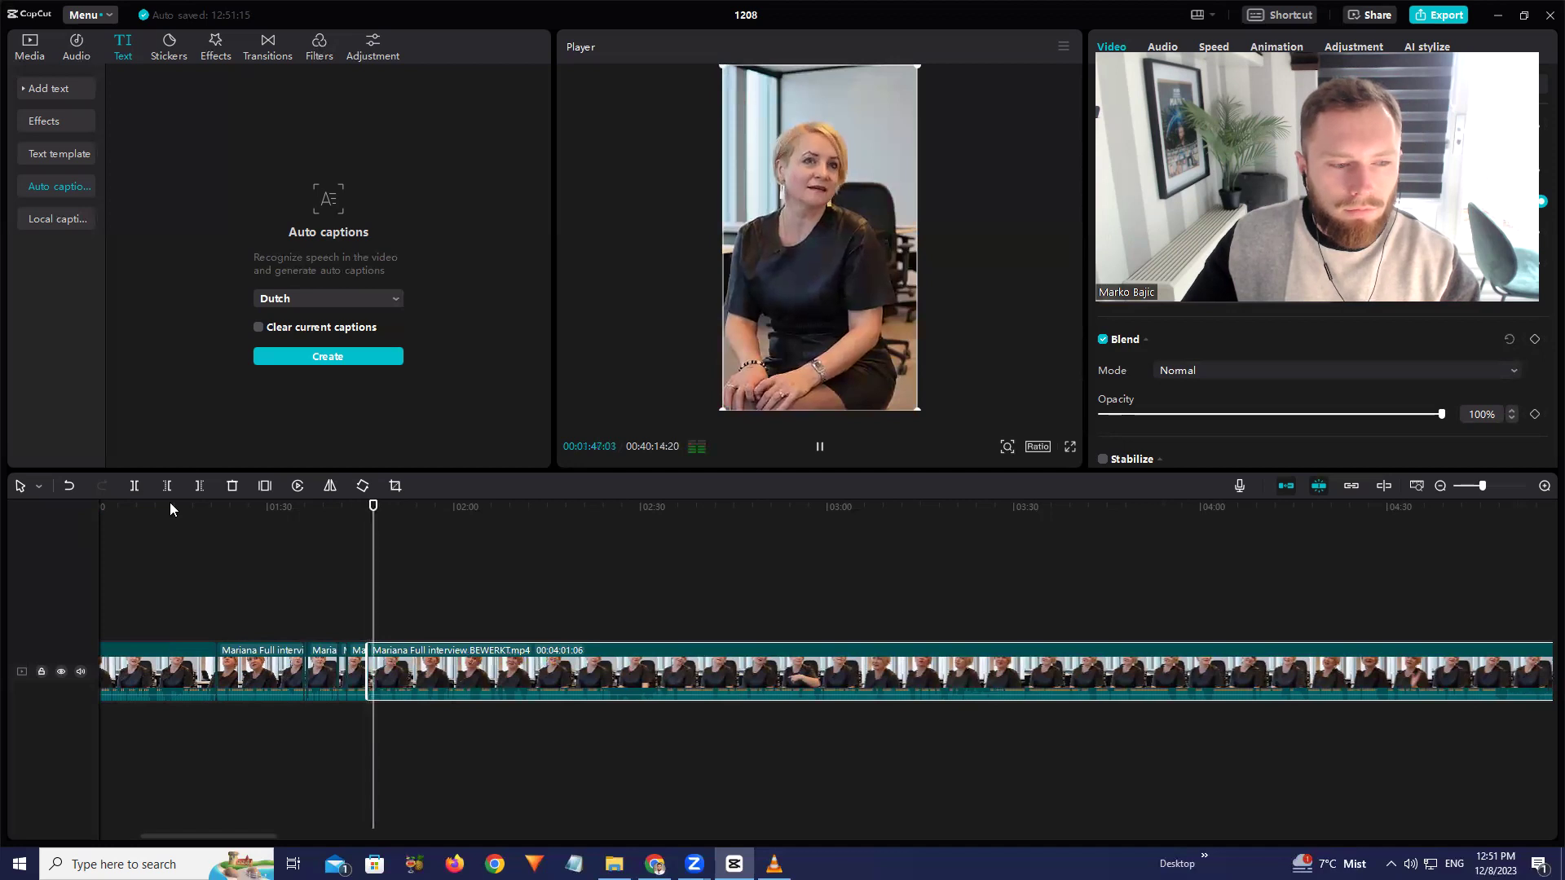
click(135, 486)
drag(373, 650, 383, 688)
key(space)
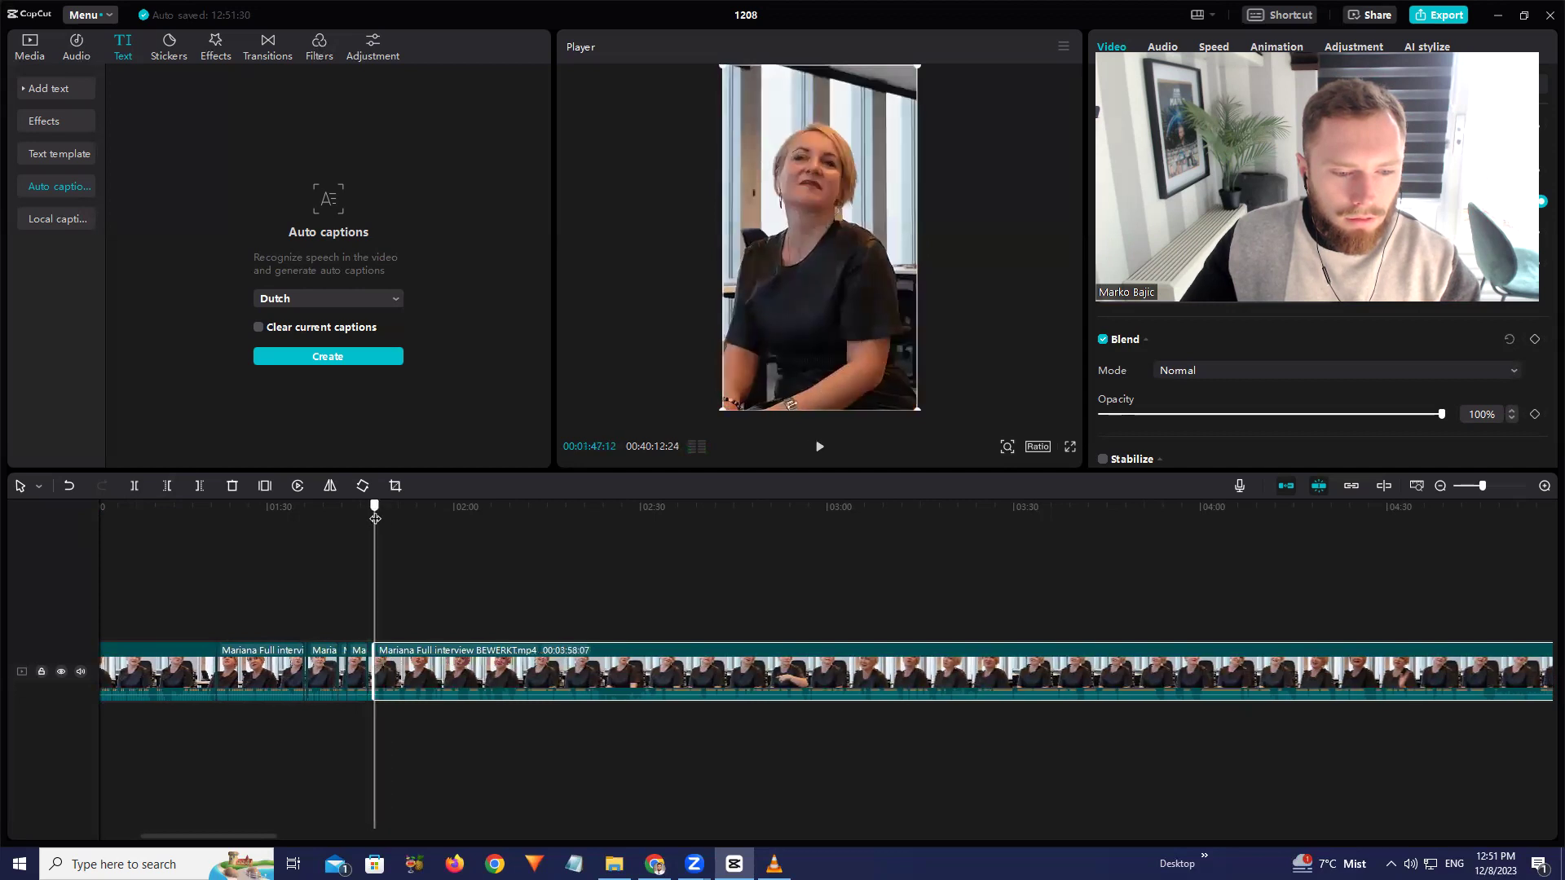
Split the footage at 00:01:48:02, trim about 1.2 seconds off the following clip's start, and return the playhead to that cut
key(space)
click(134, 486)
drag(387, 649, 387, 647)
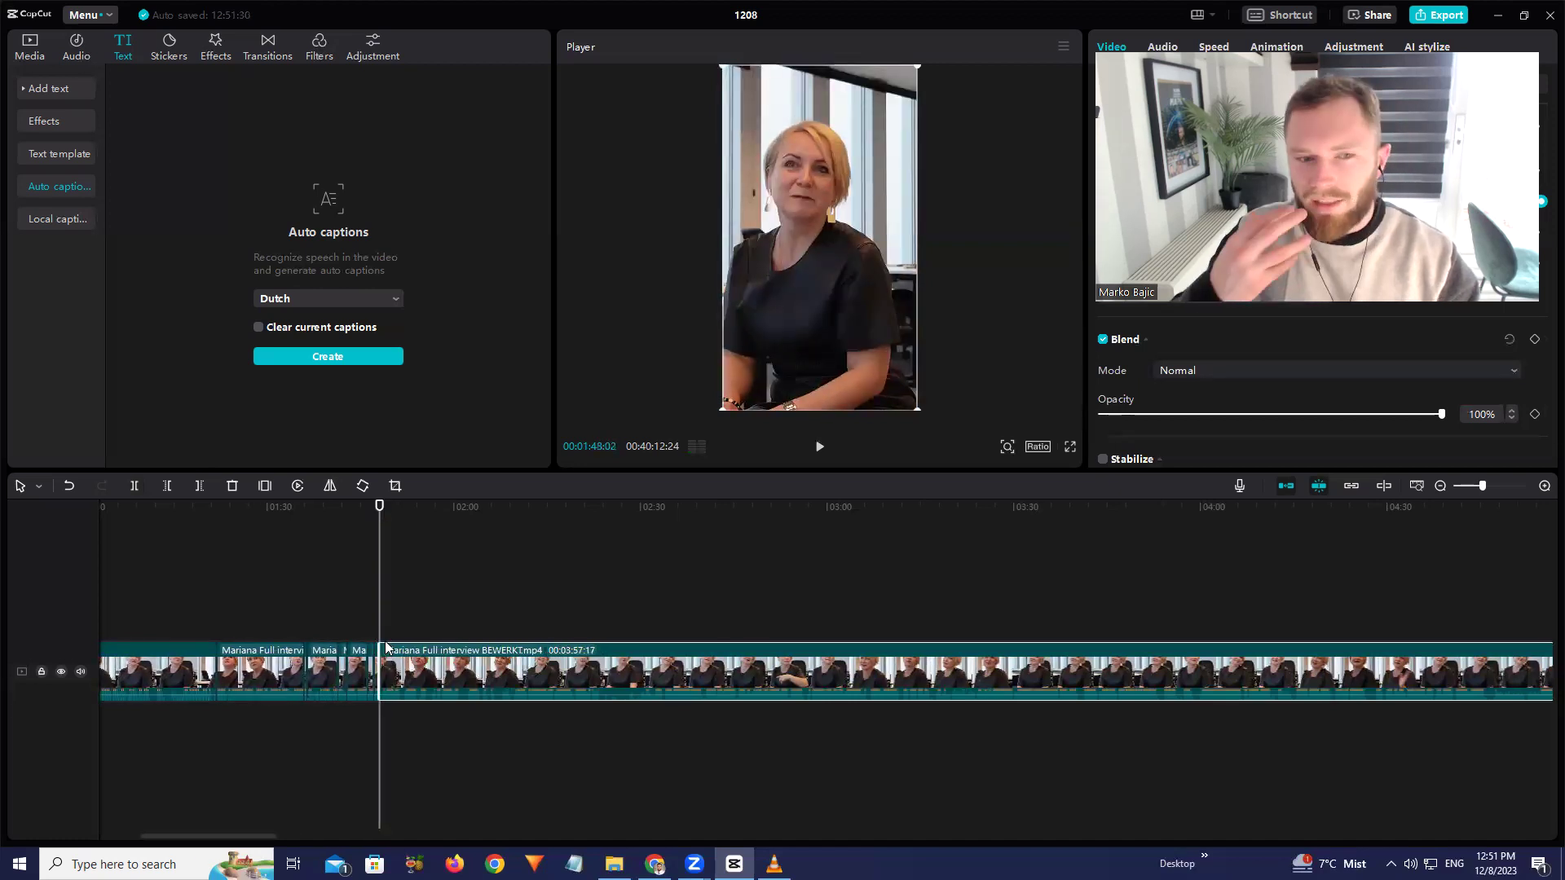
key(space)
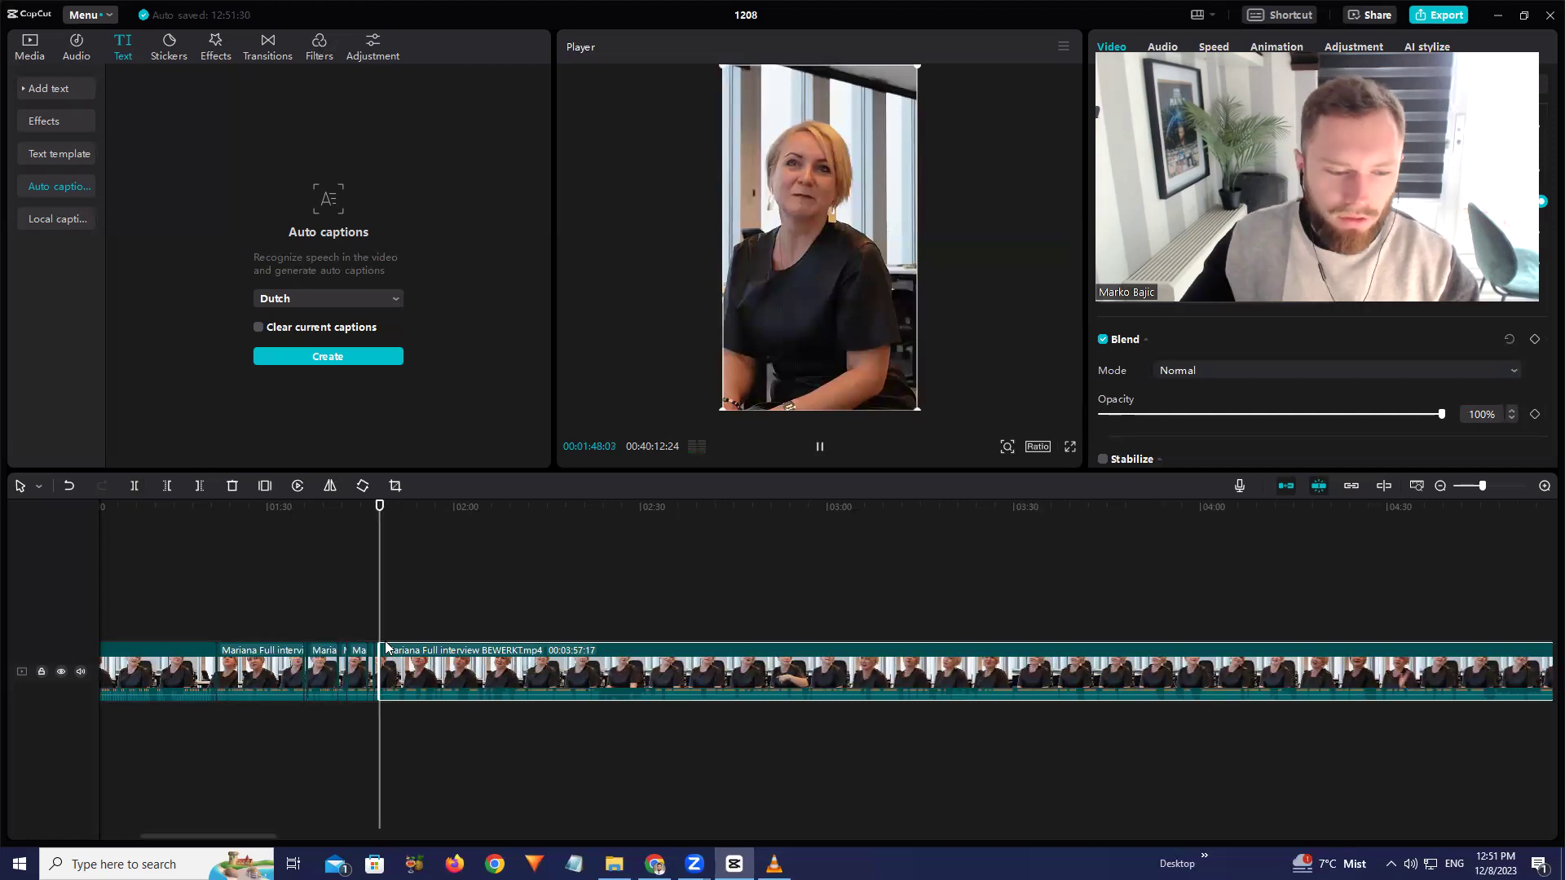
drag(379, 646, 387, 650)
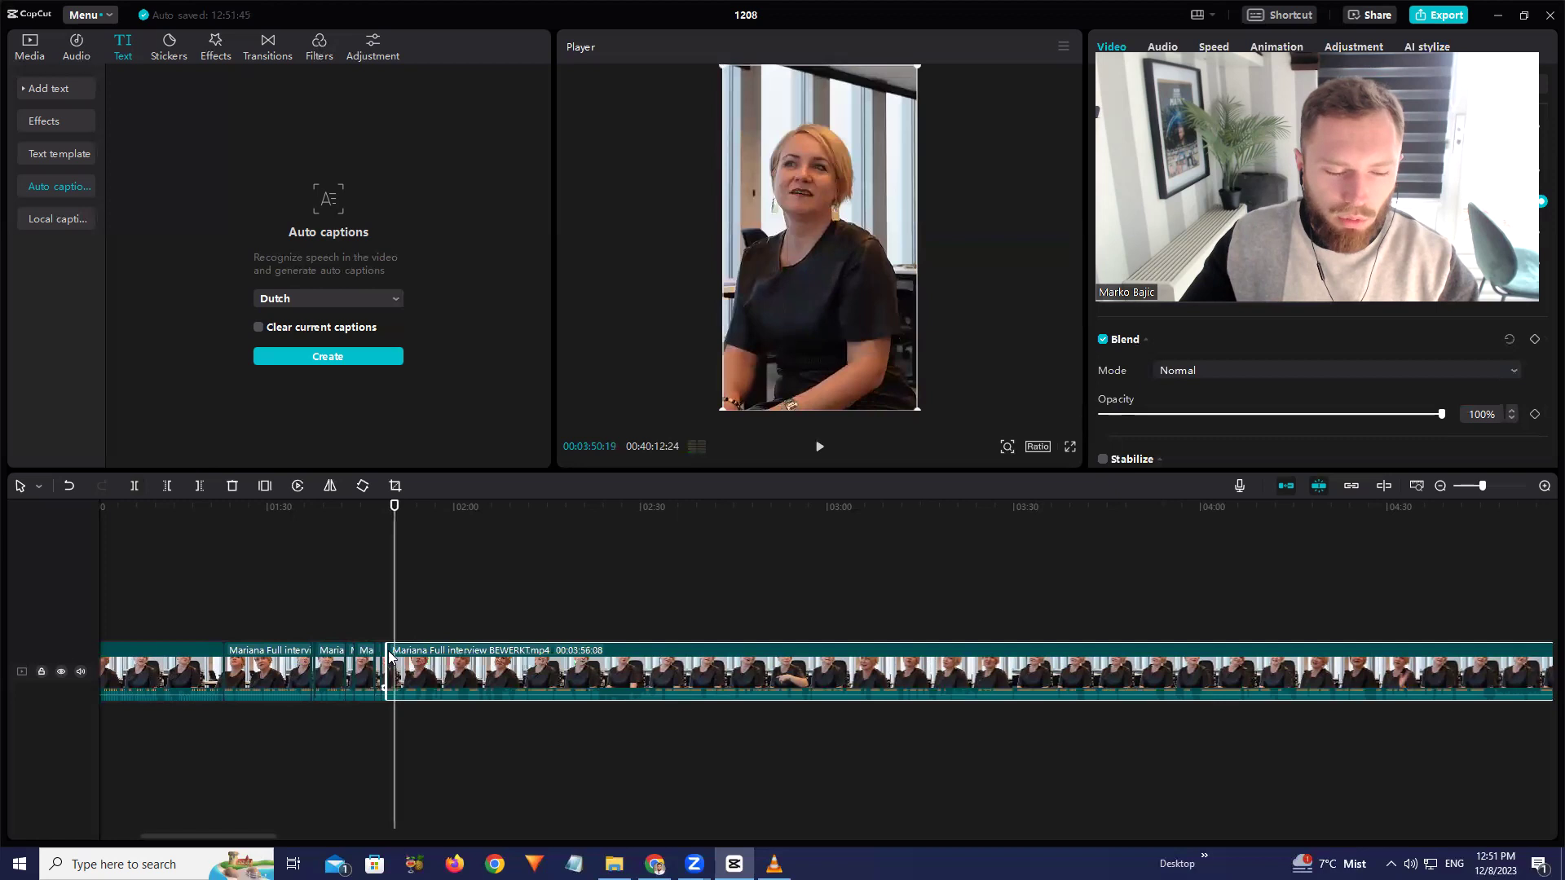
drag(394, 506, 379, 508)
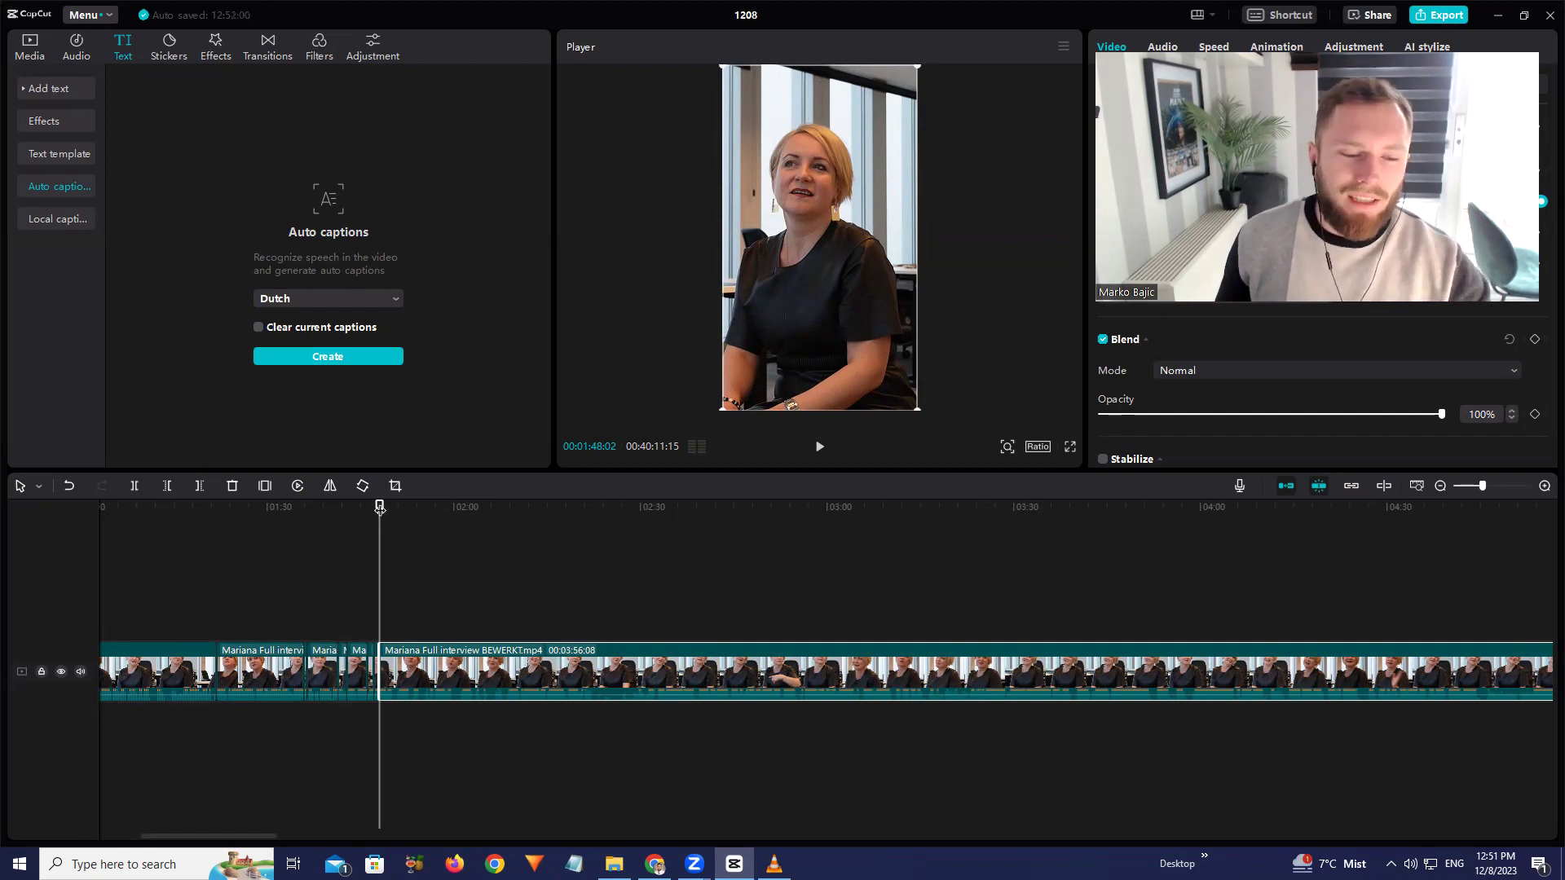
Play on from 00:01:48:02, split the clip at 00:01:50:06 and trim about 0.9 seconds off the following clip's start
key(space)
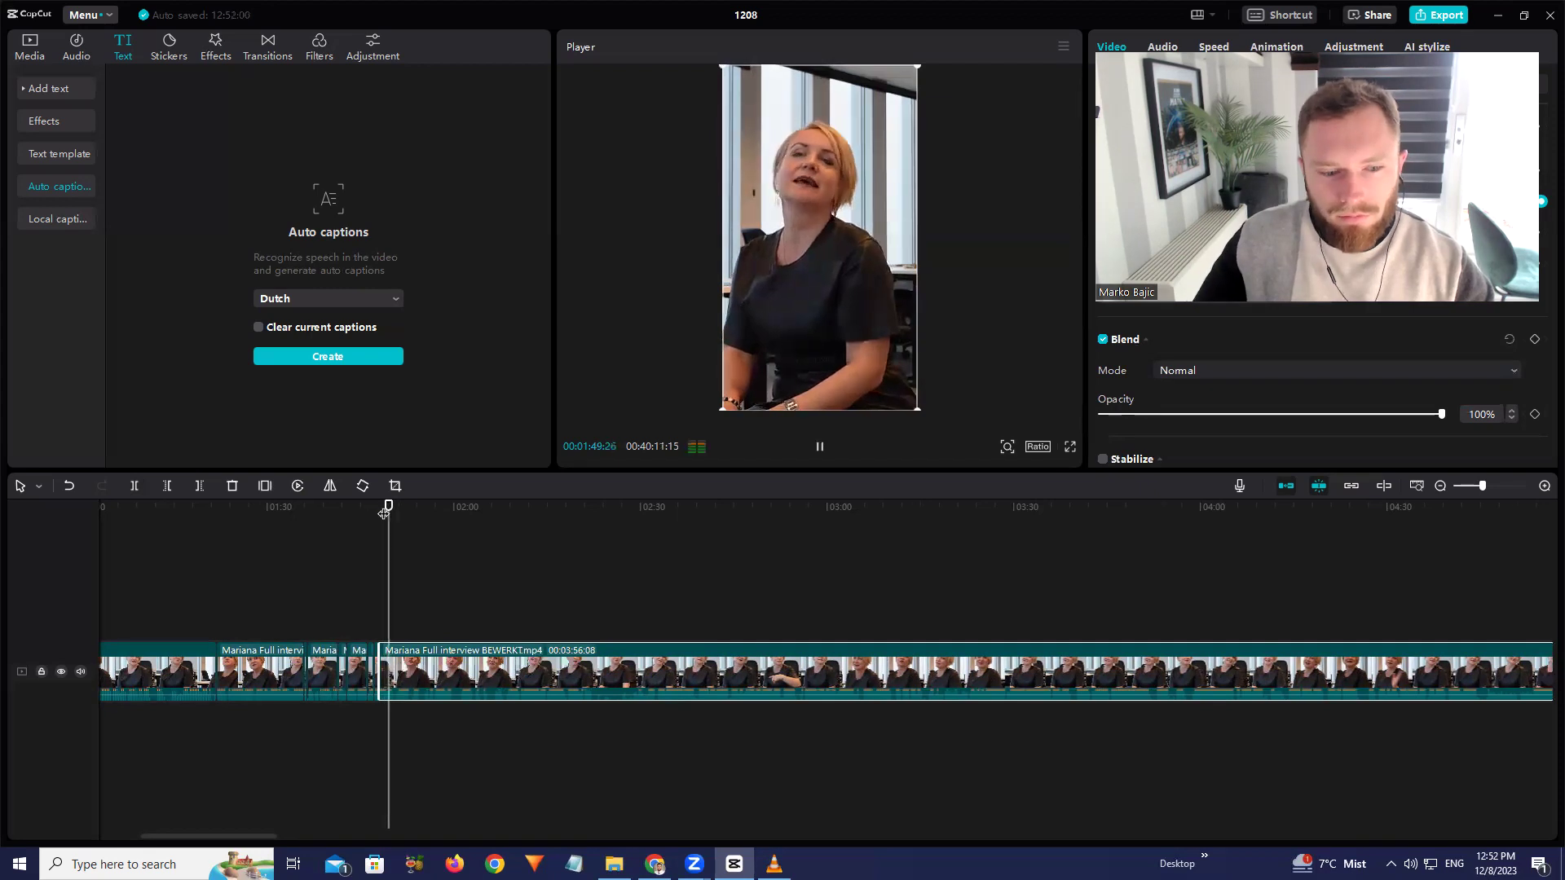
click(134, 487)
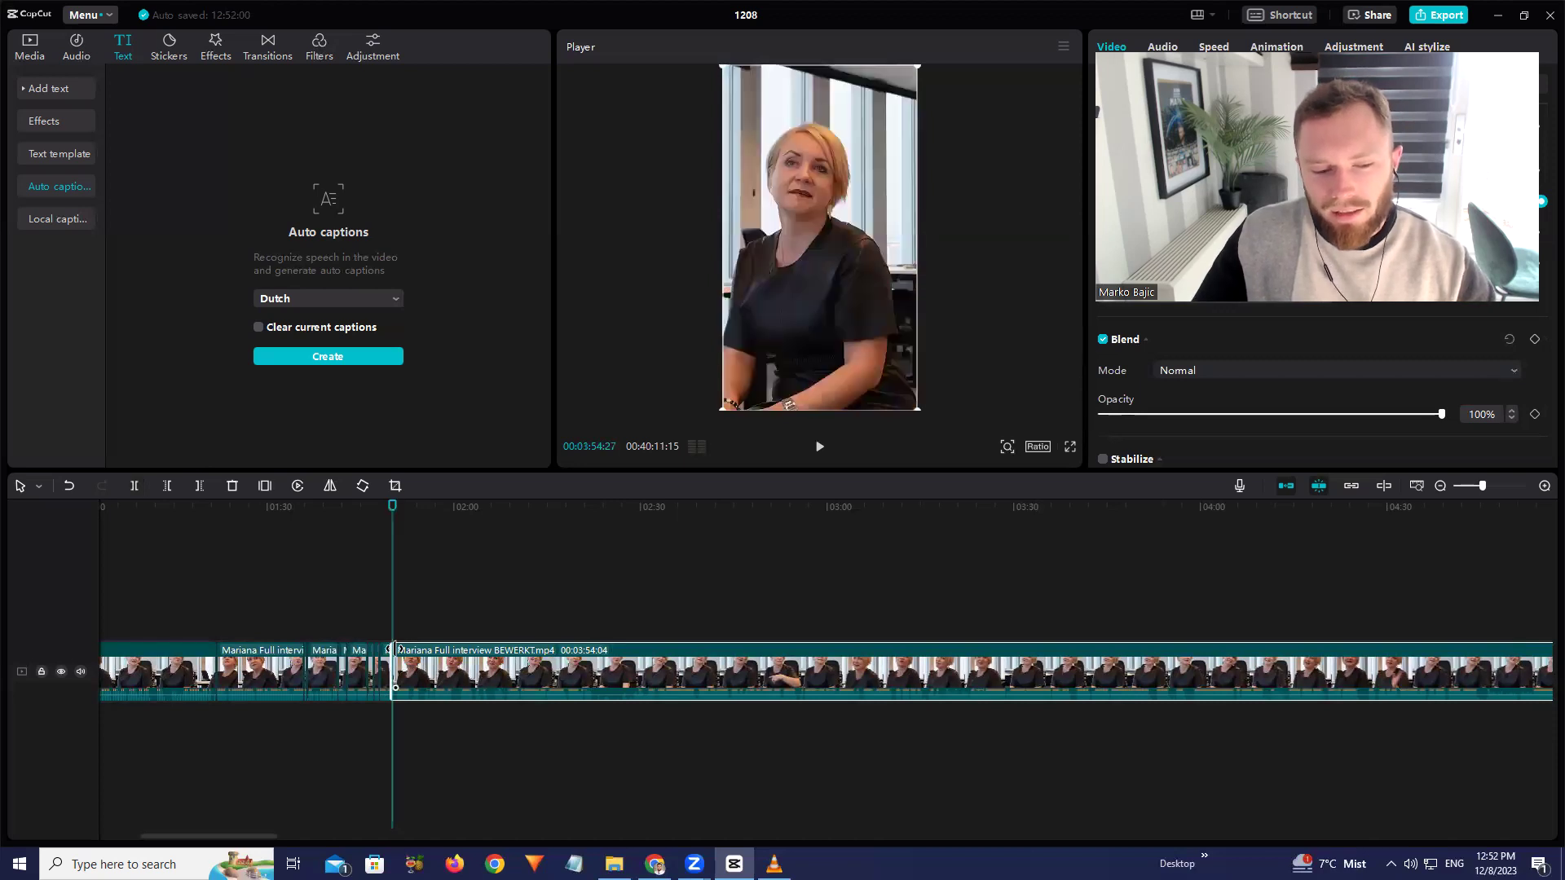
drag(398, 649, 393, 649)
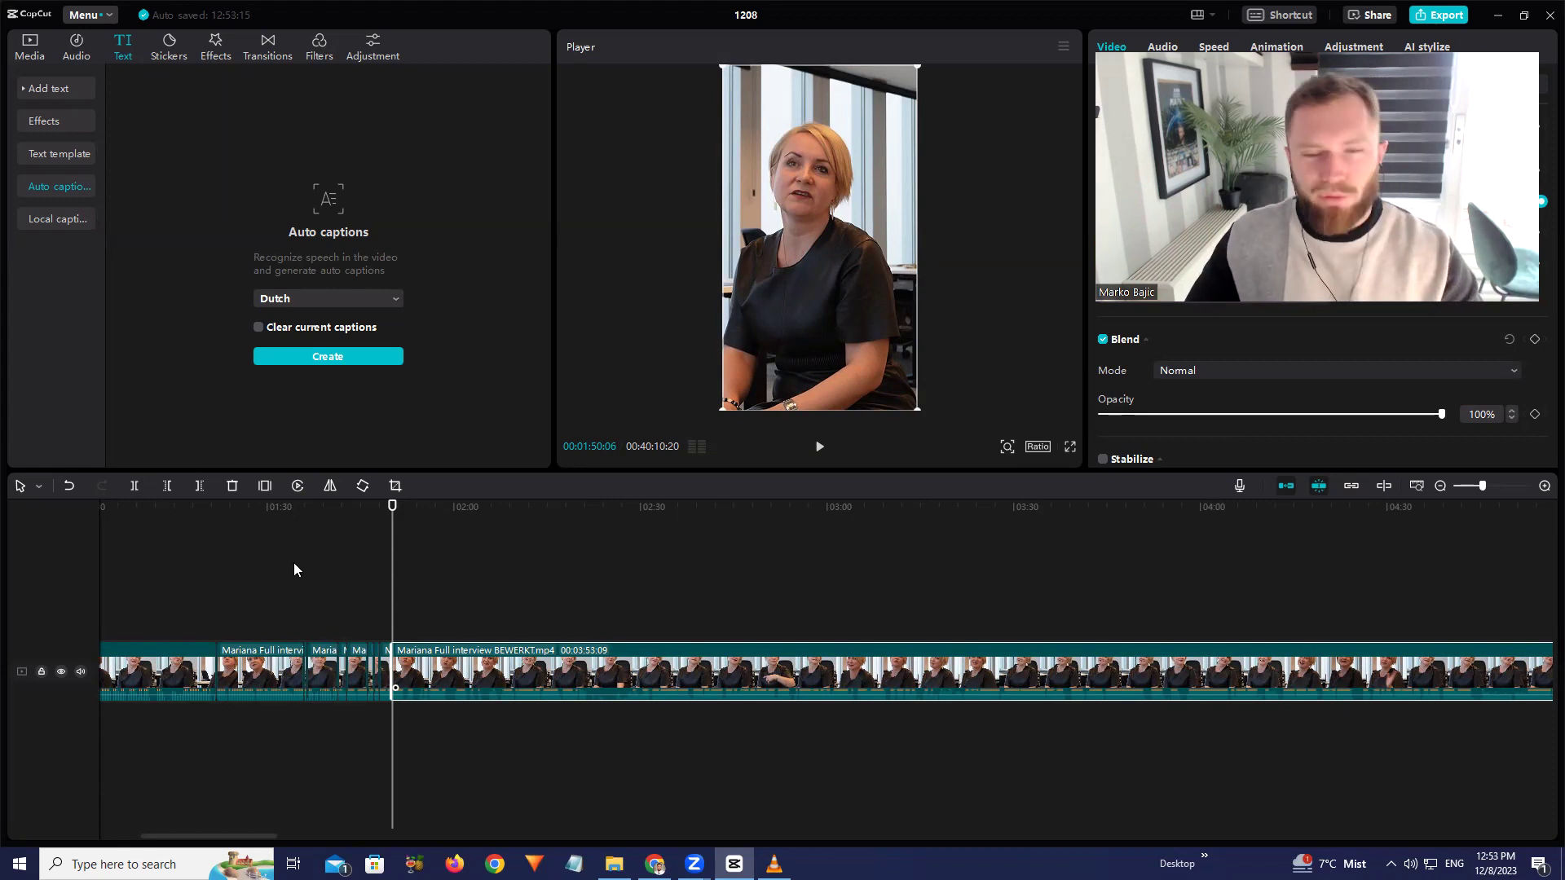
Split the footage at 00:01:53:22, trim about 1.8 seconds off the following clip's start, and replay the passage before the cut
key(space)
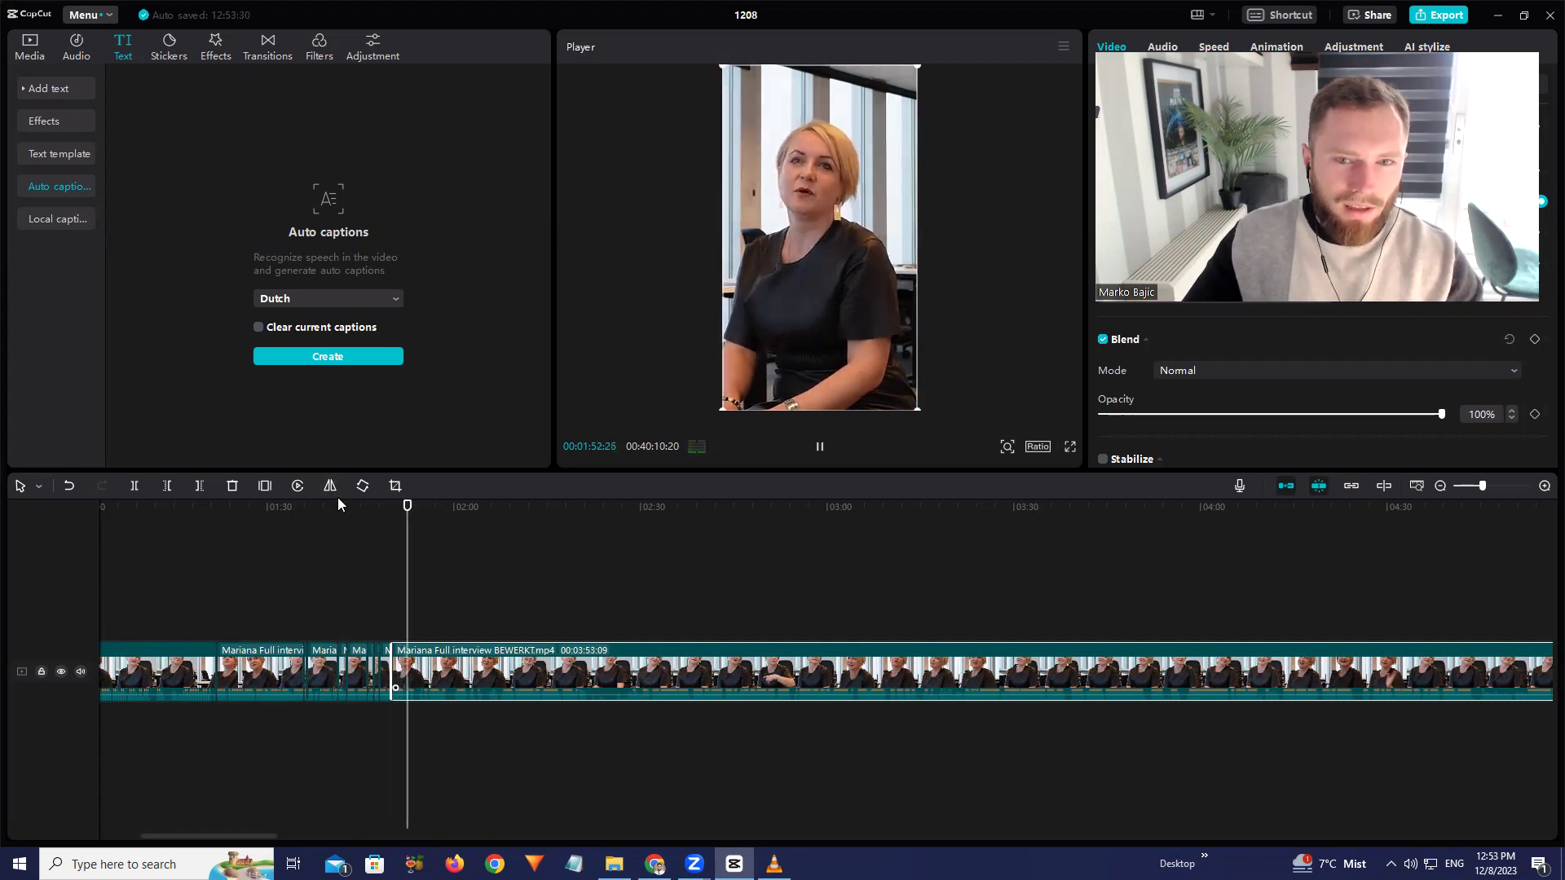
key(space)
click(137, 487)
key(space)
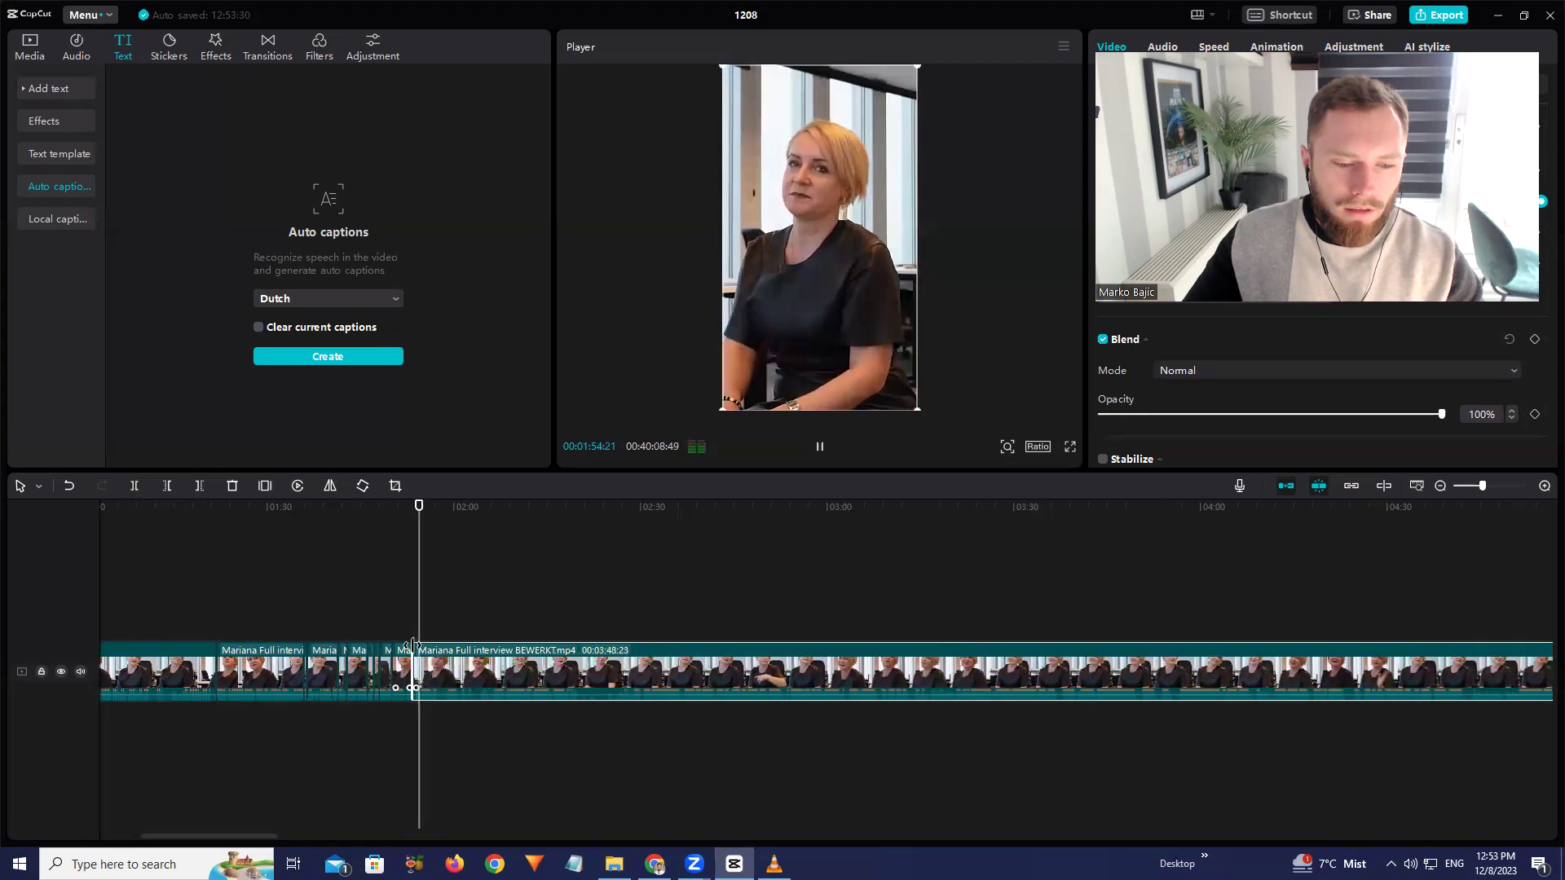
key(space)
drag(414, 646, 411, 647)
click(392, 509)
key(space)
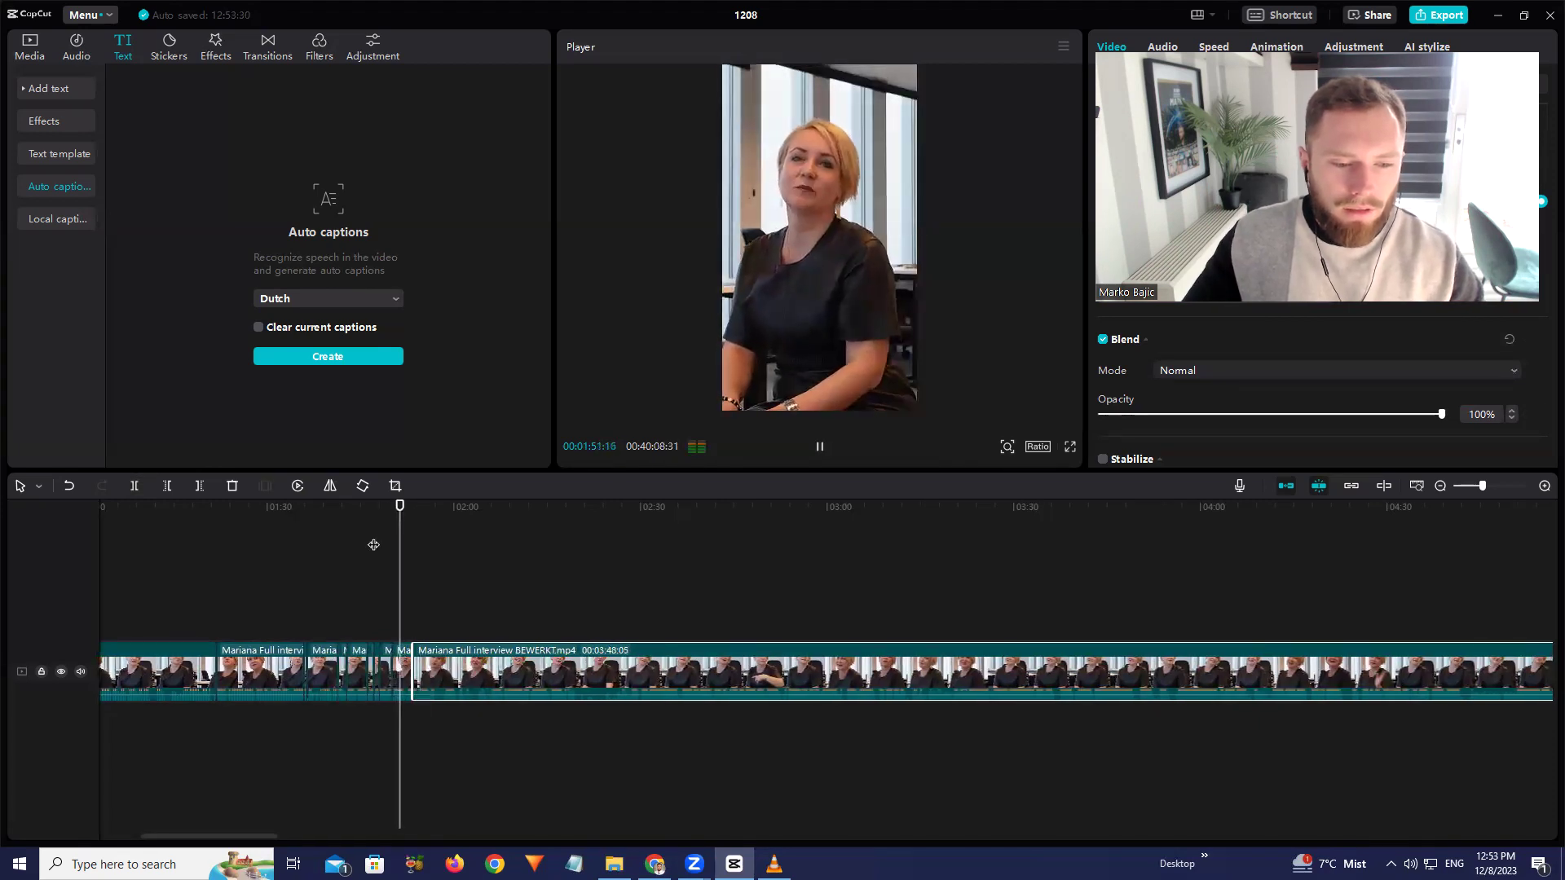
click(390, 510)
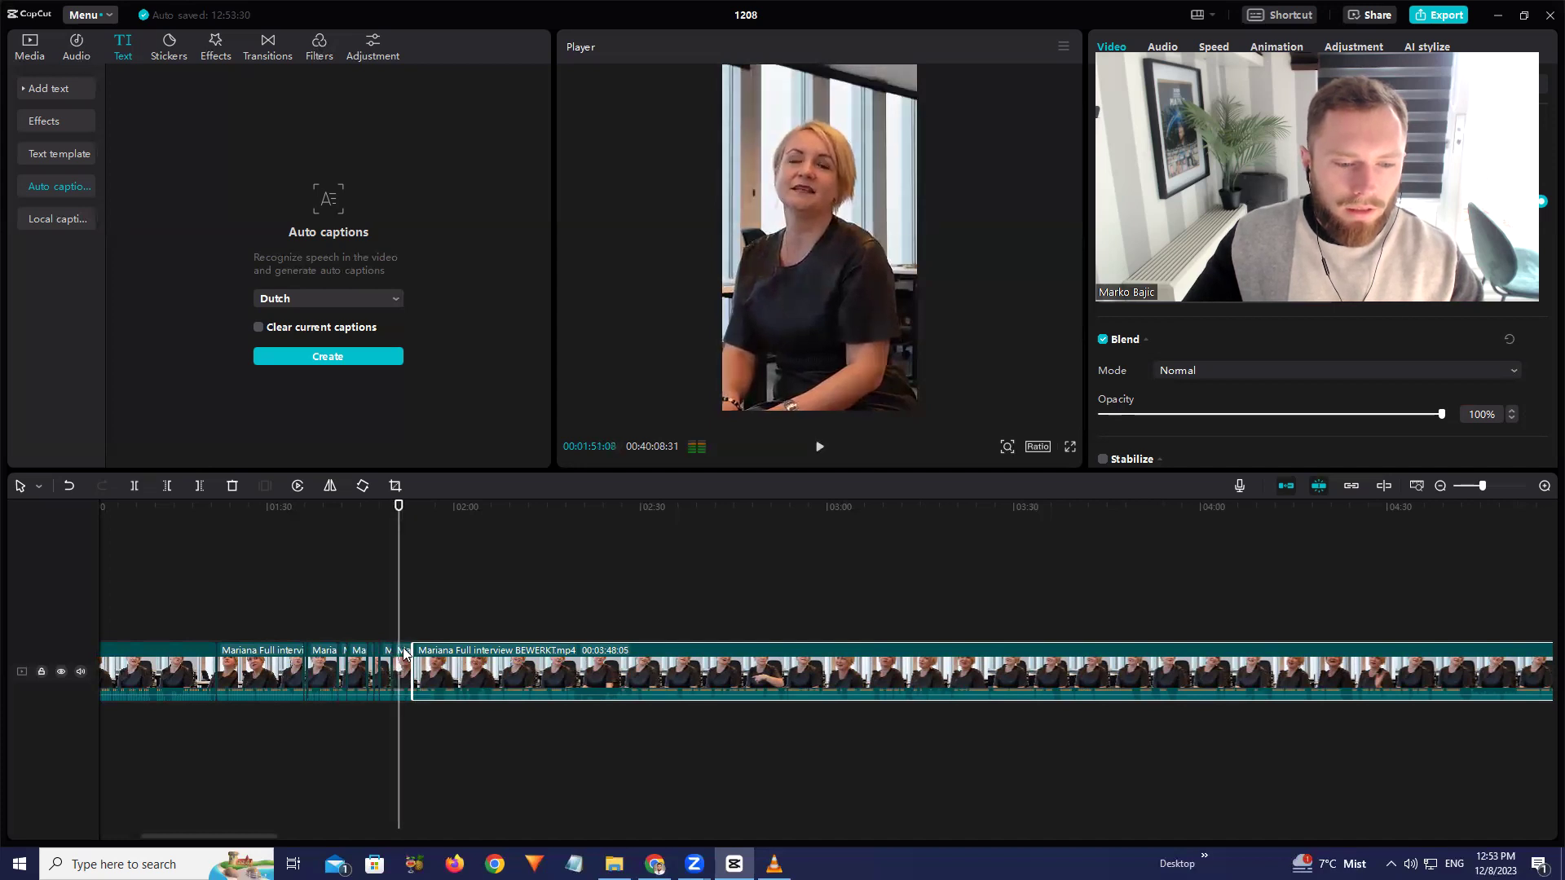
key(space)
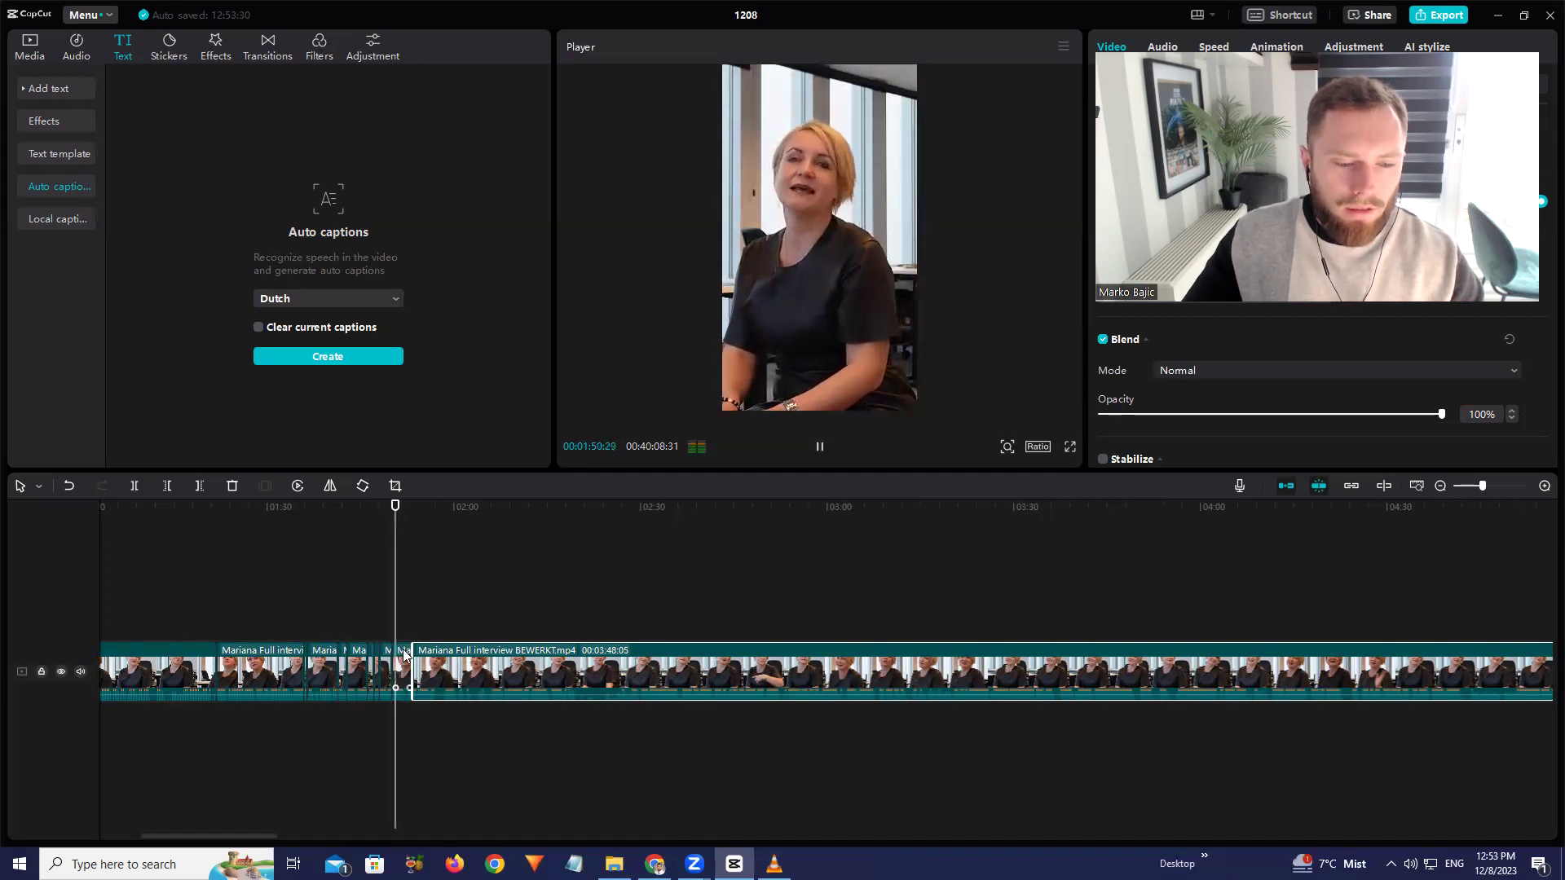
Try splitting the clip before the 00:01:53:22 cut at 00:01:51:11 and trimming the footage at the new join
click(403, 660)
click(131, 486)
scroll(483, 577, up, 3)
scroll(480, 584, up, 2)
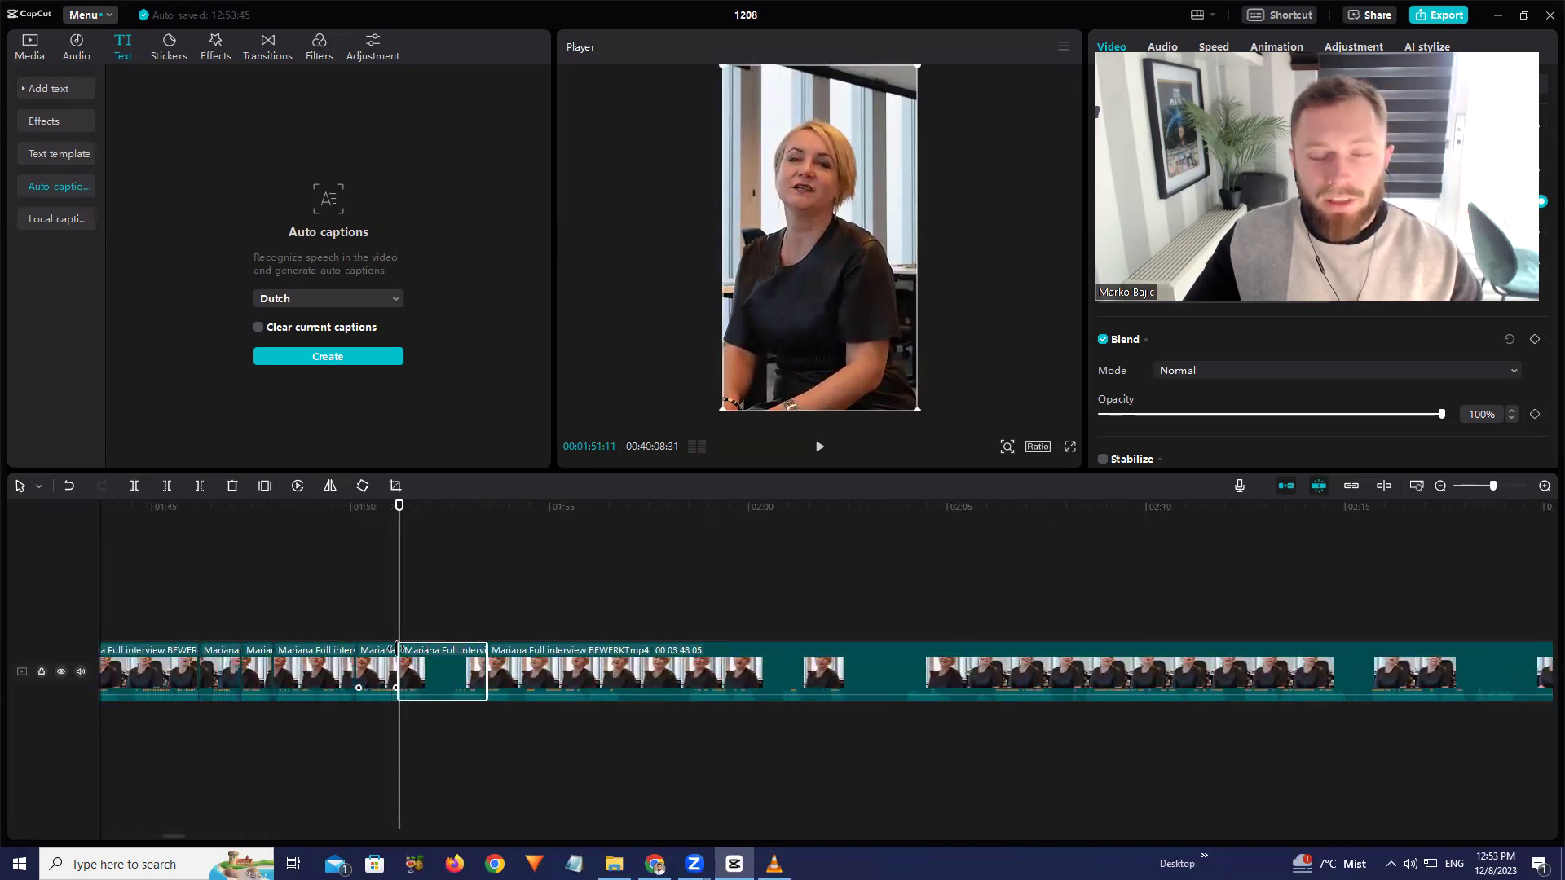
drag(389, 519, 380, 515)
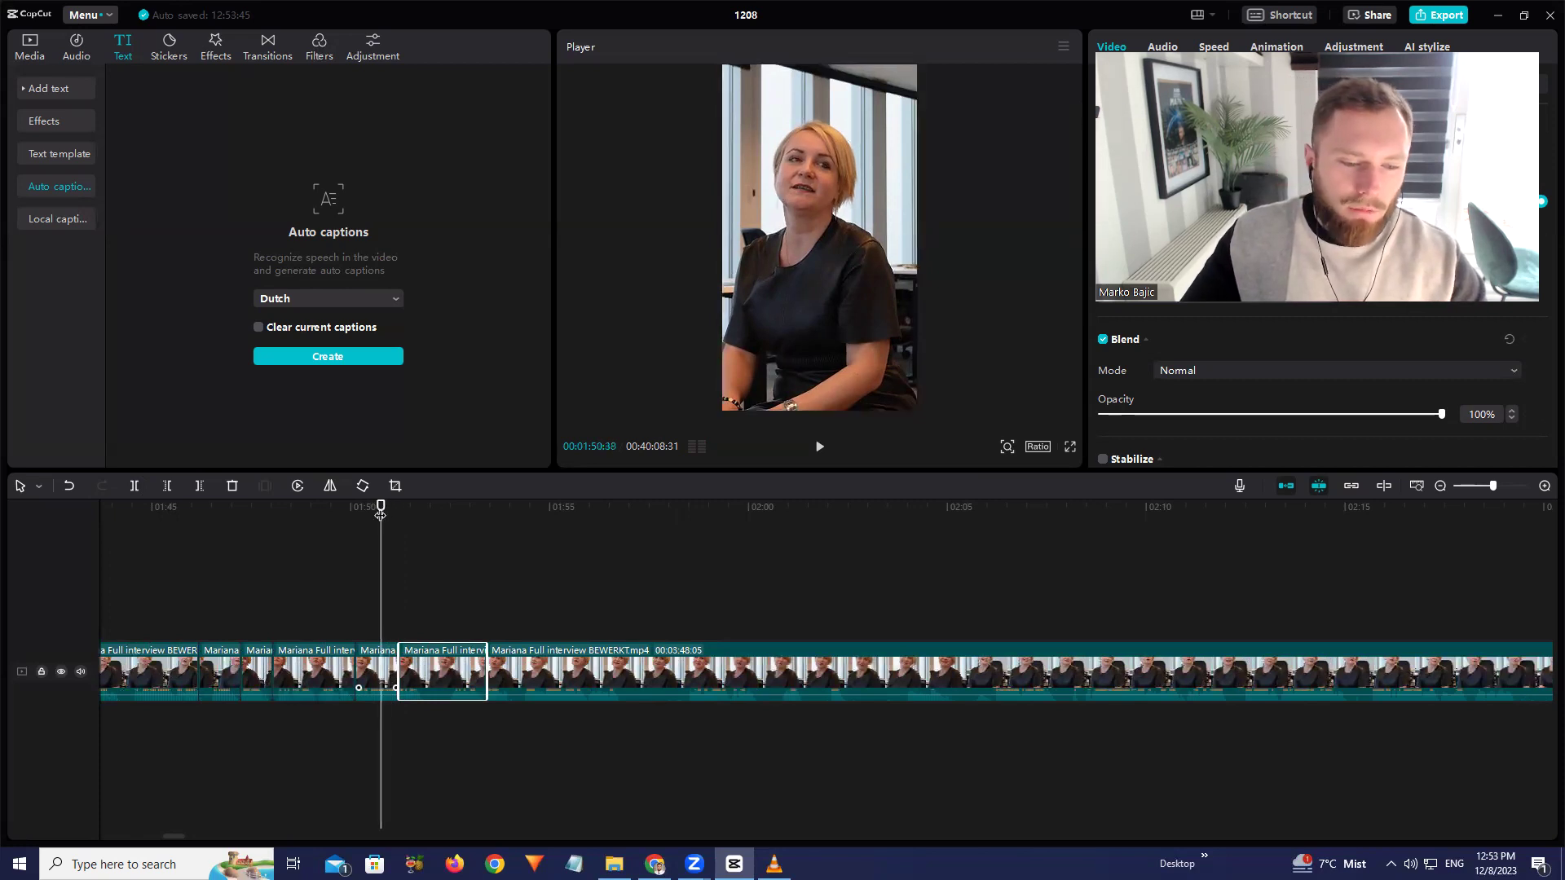
click(390, 649)
drag(398, 650, 396, 652)
key(space)
key(space)
Undo the trim and the split at 00:01:51:11, replaying the passage in between
click(418, 662)
key(ctrl+z)
click(382, 512)
key(space)
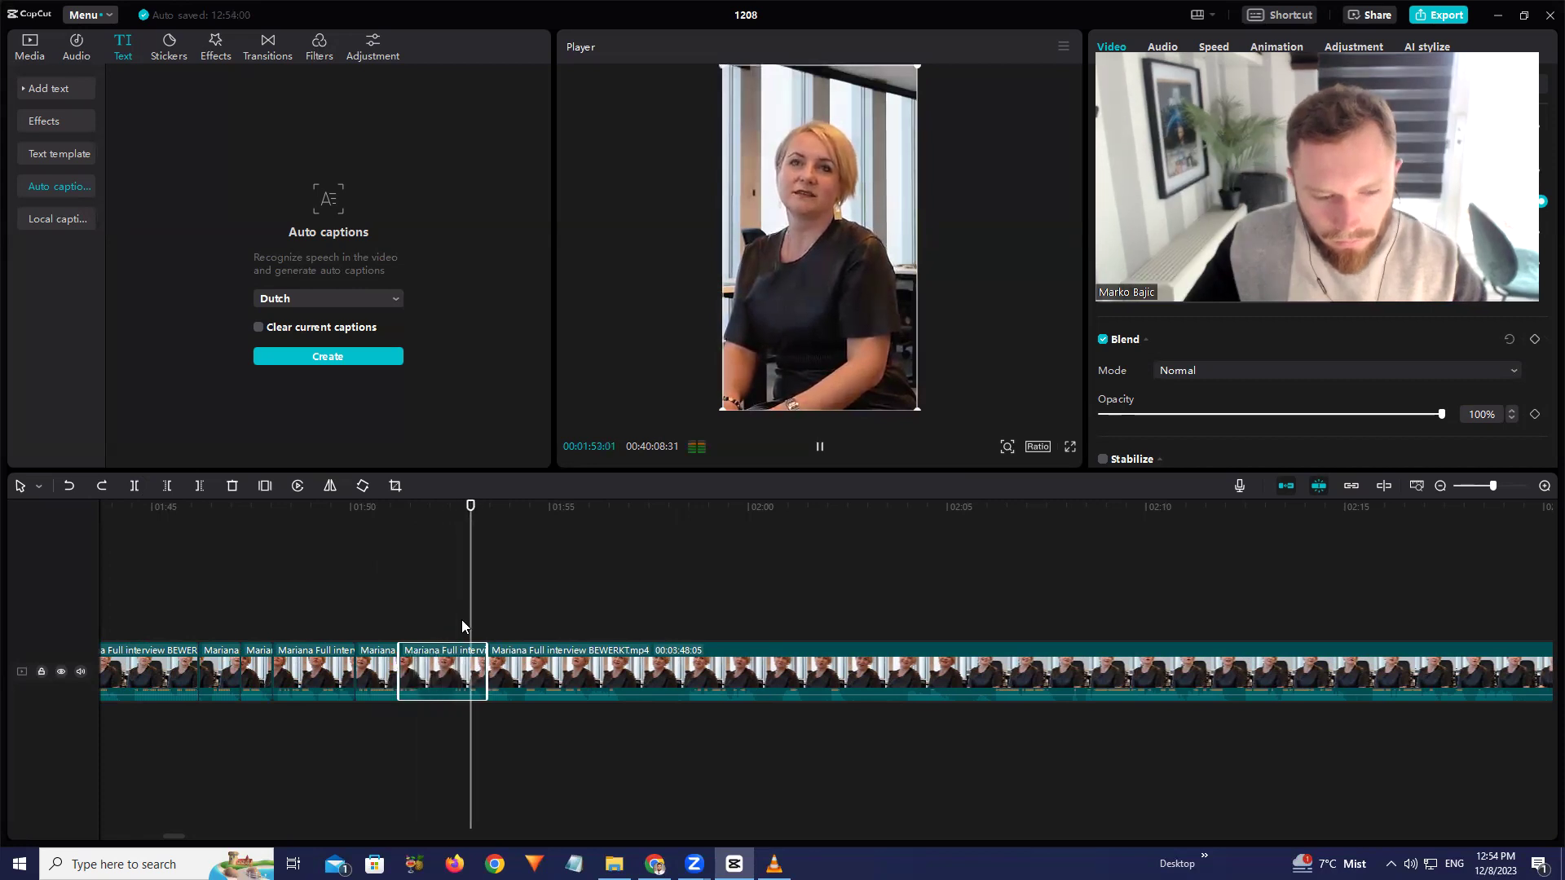
key(space)
key(ctrl+z)
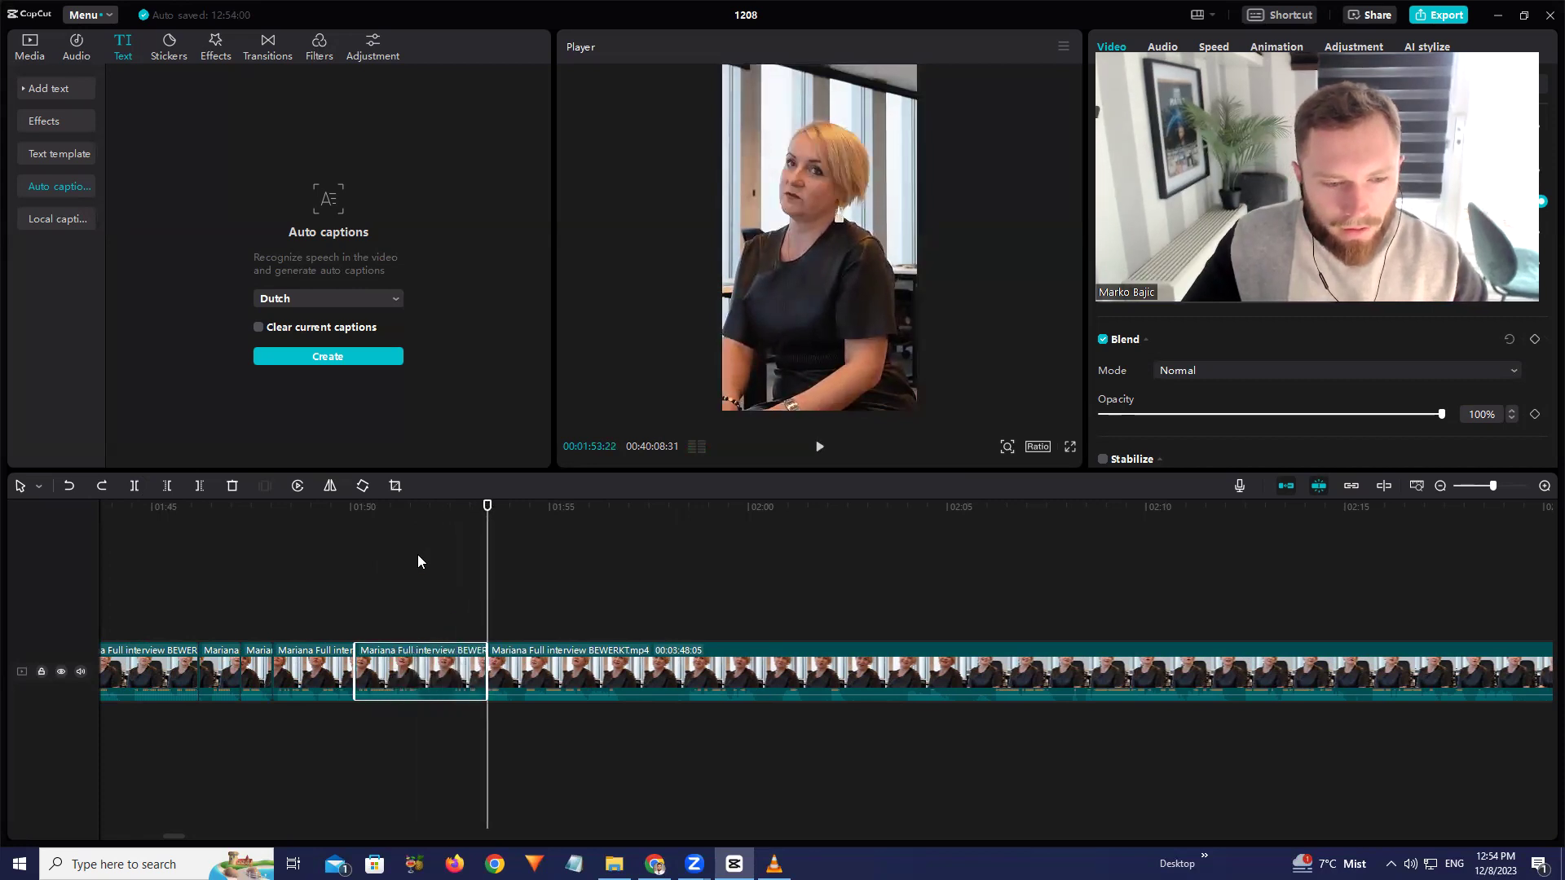
Replay the passage, split the footage at 00:01:54:09 and slightly enlarge the picture of the short piece before that cut
click(378, 513)
drag(380, 518, 354, 507)
key(space)
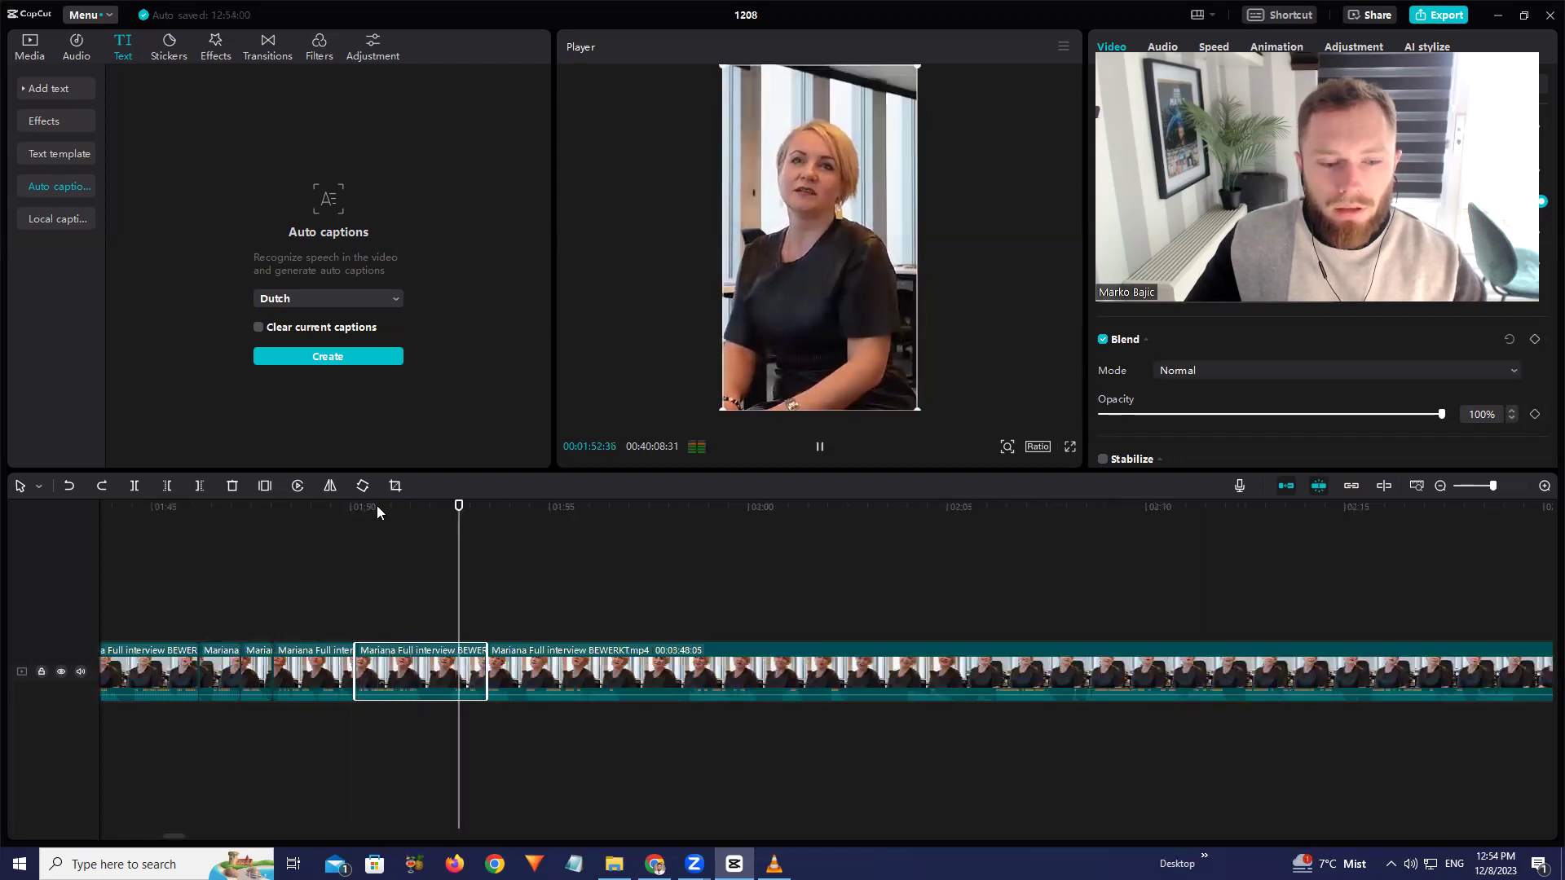
key(space)
click(572, 666)
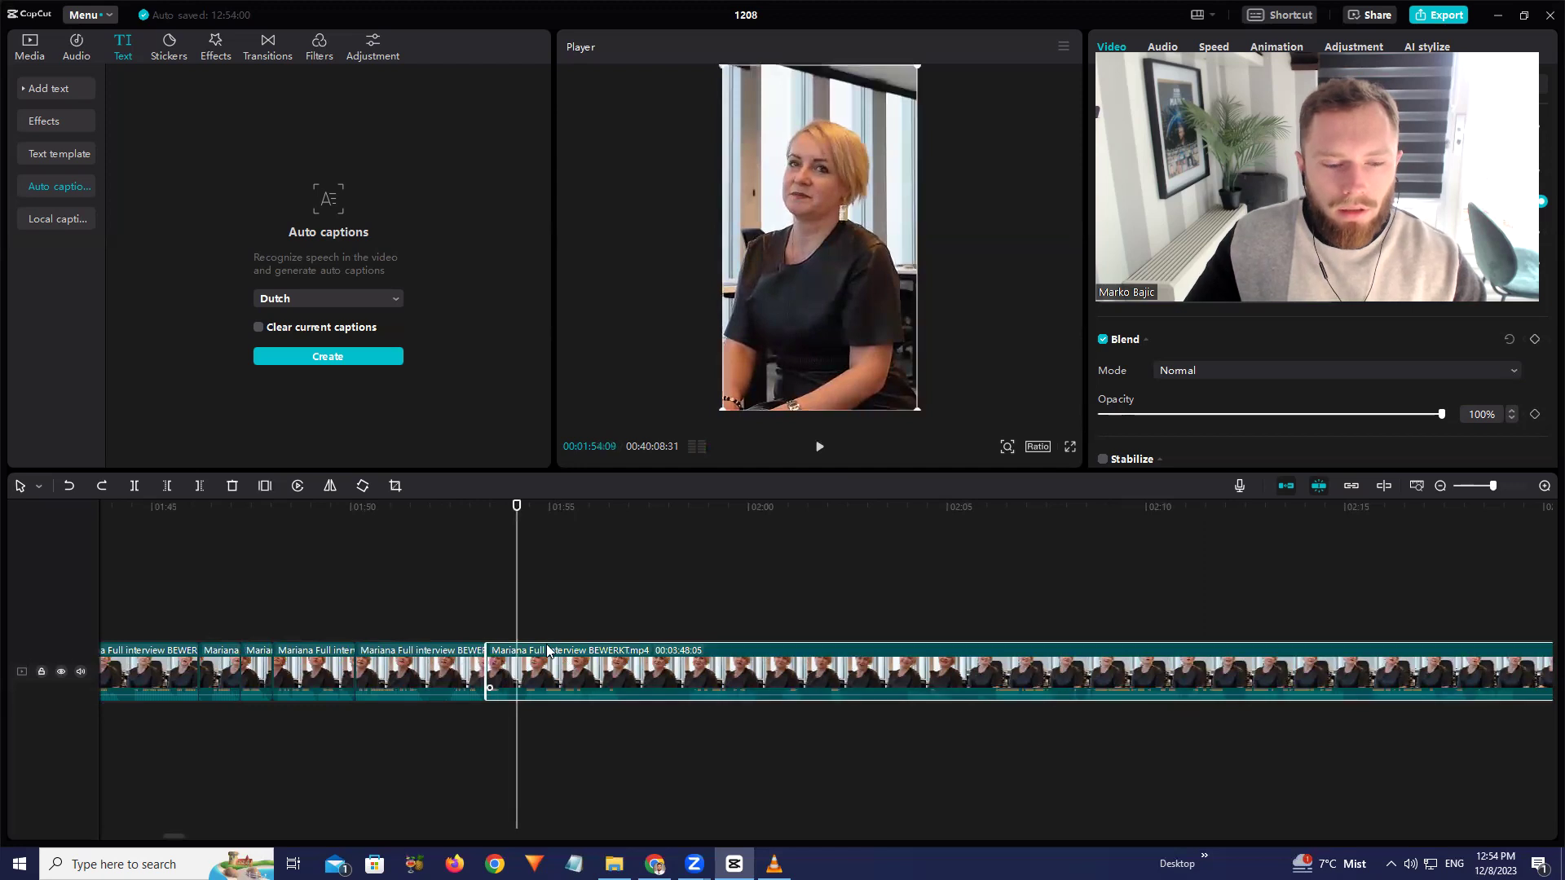
click(135, 486)
click(505, 508)
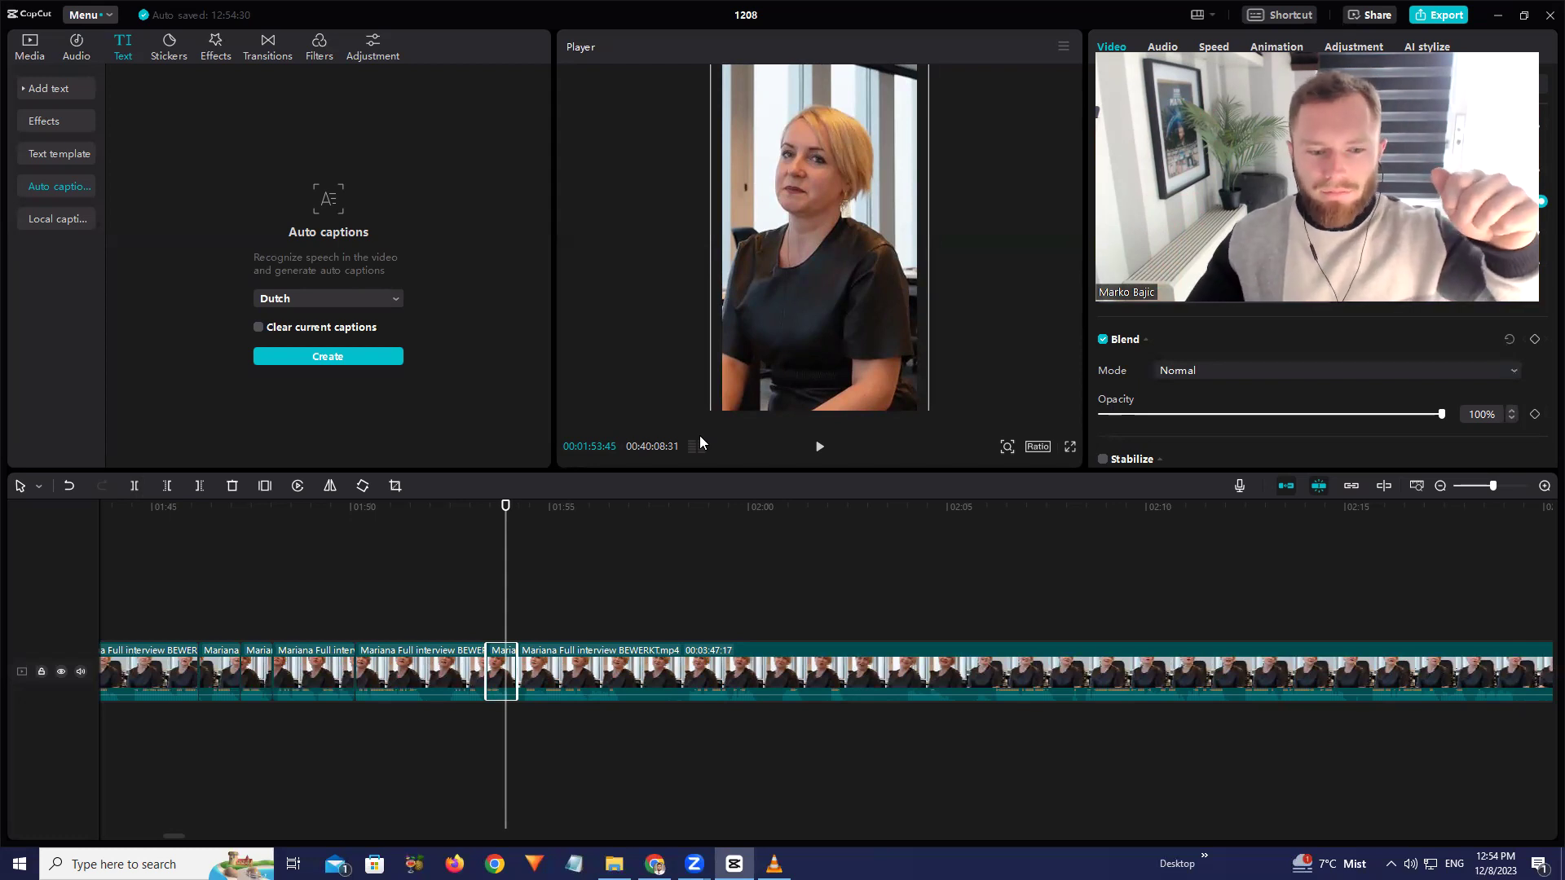
Play back the footage around the enlarged short piece to check how the zoomed cut looks
click(386, 507)
key(space)
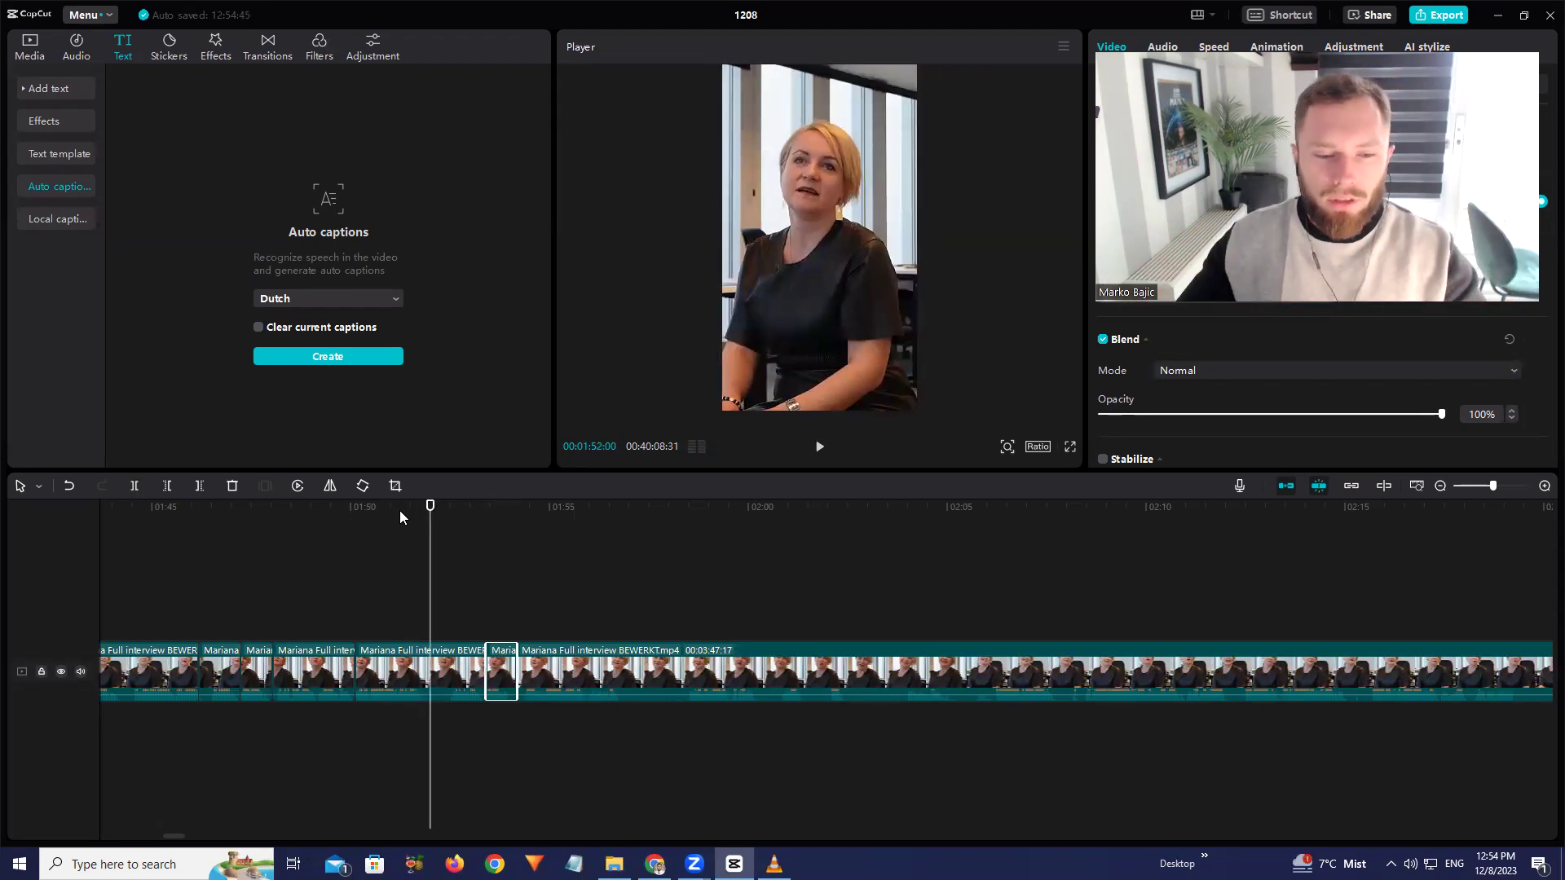
click(478, 508)
key(space)
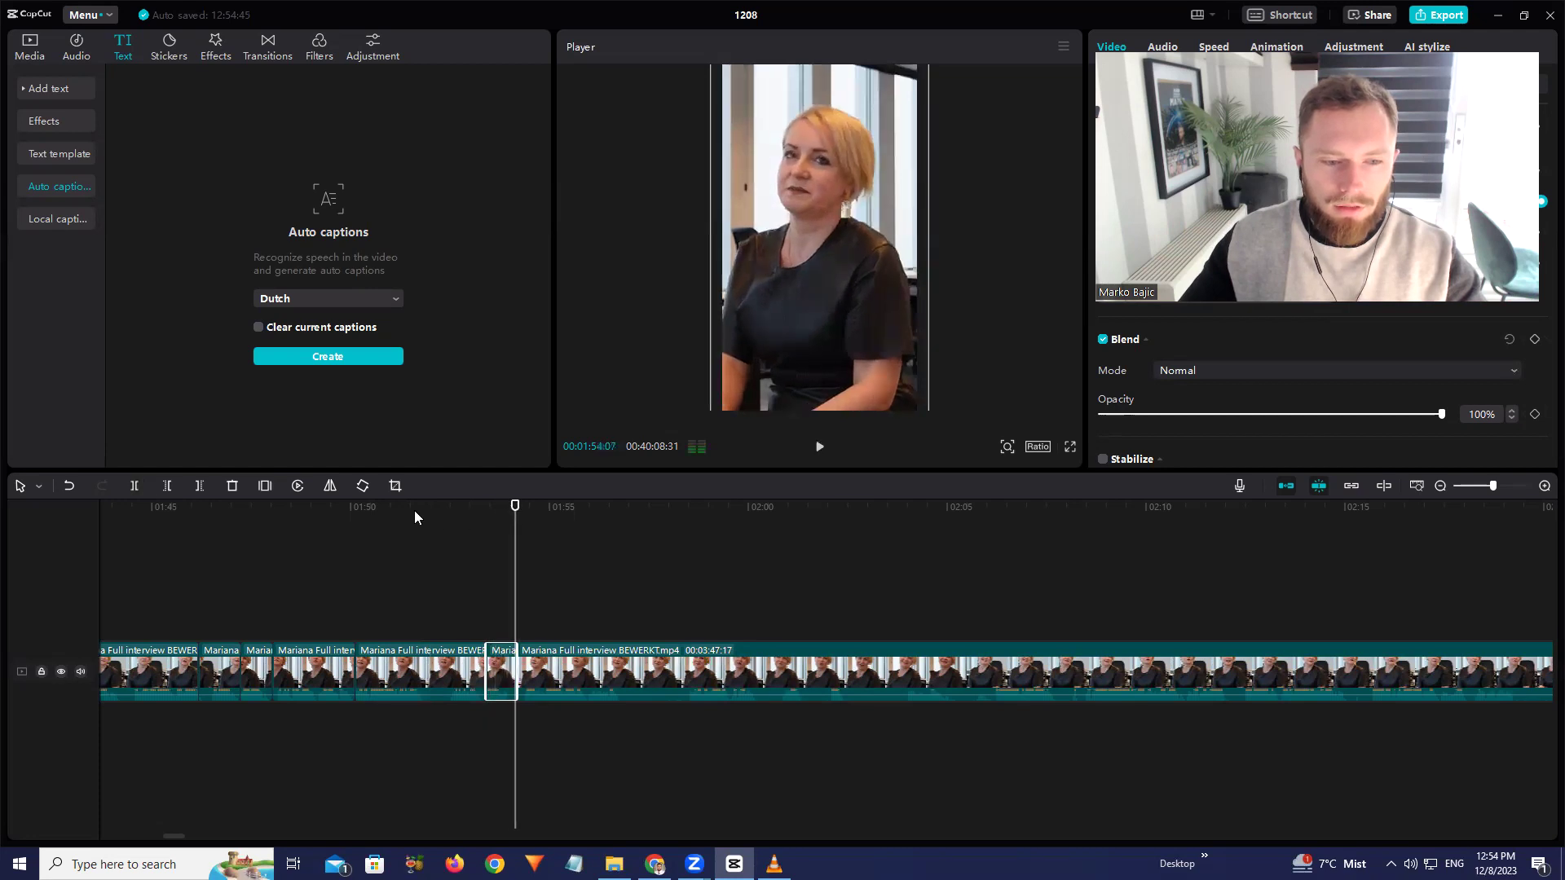
click(360, 509)
drag(362, 520, 377, 523)
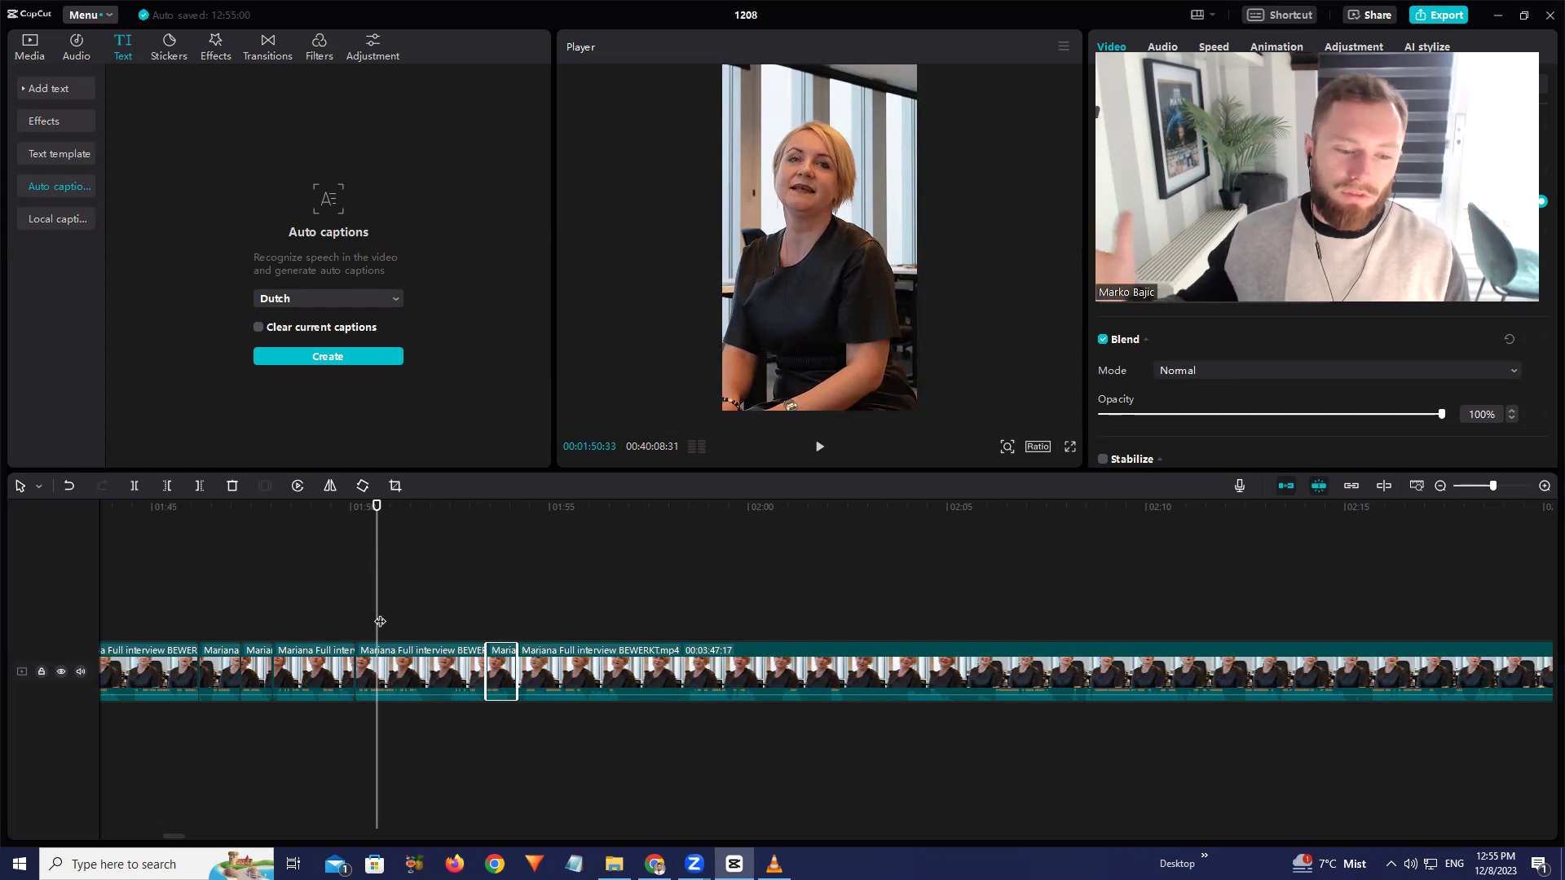
Split the last clip at about 00:01:56:42, trim about 1.7 seconds off the following clip's start, and play on
click(477, 508)
key(space)
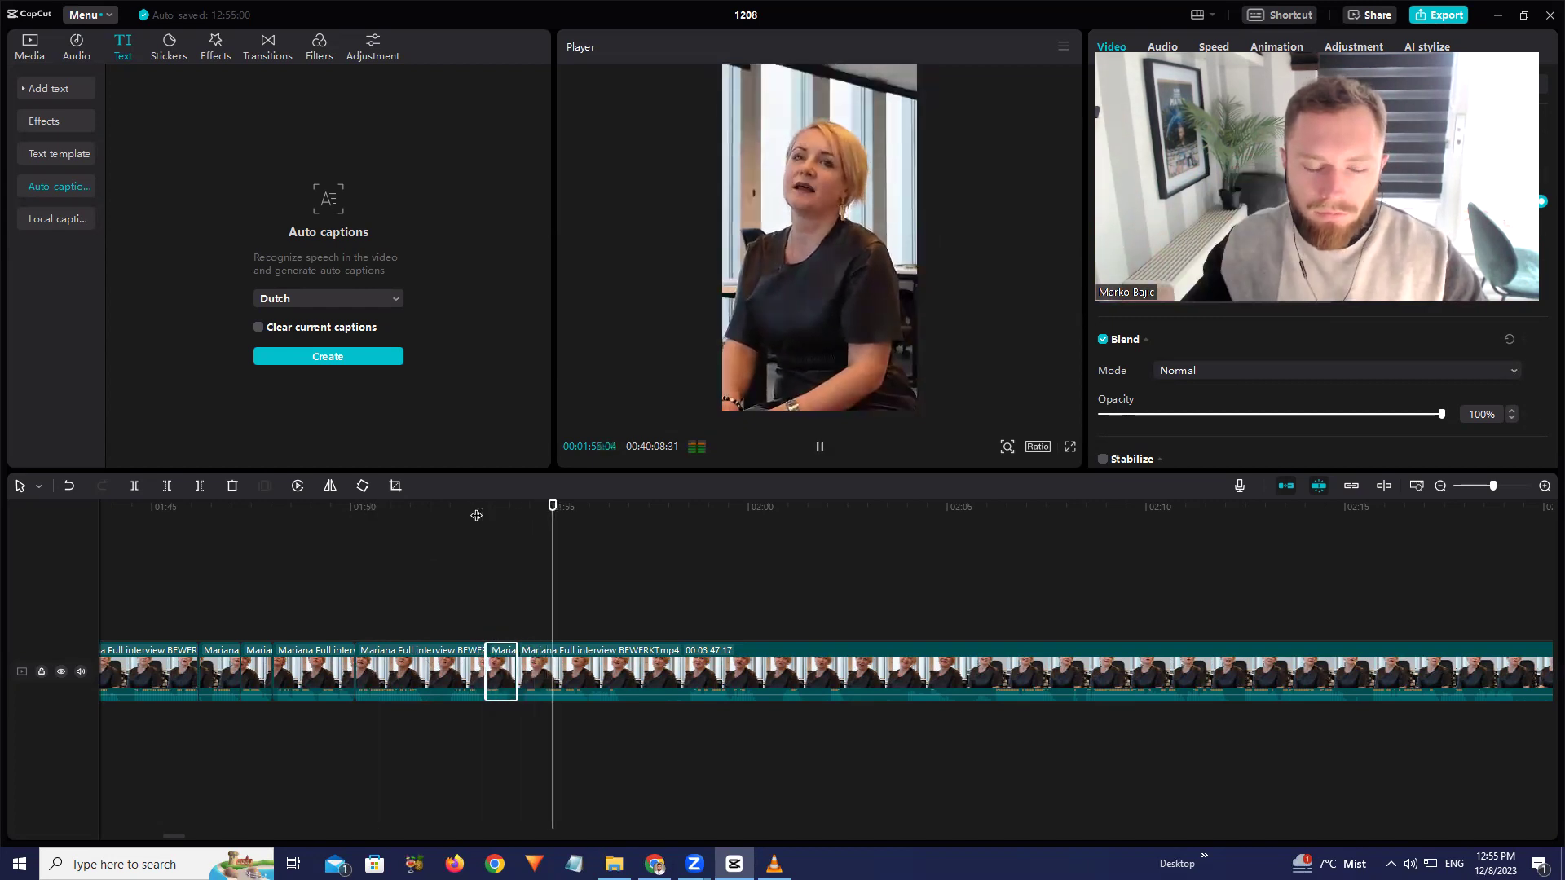
click(547, 648)
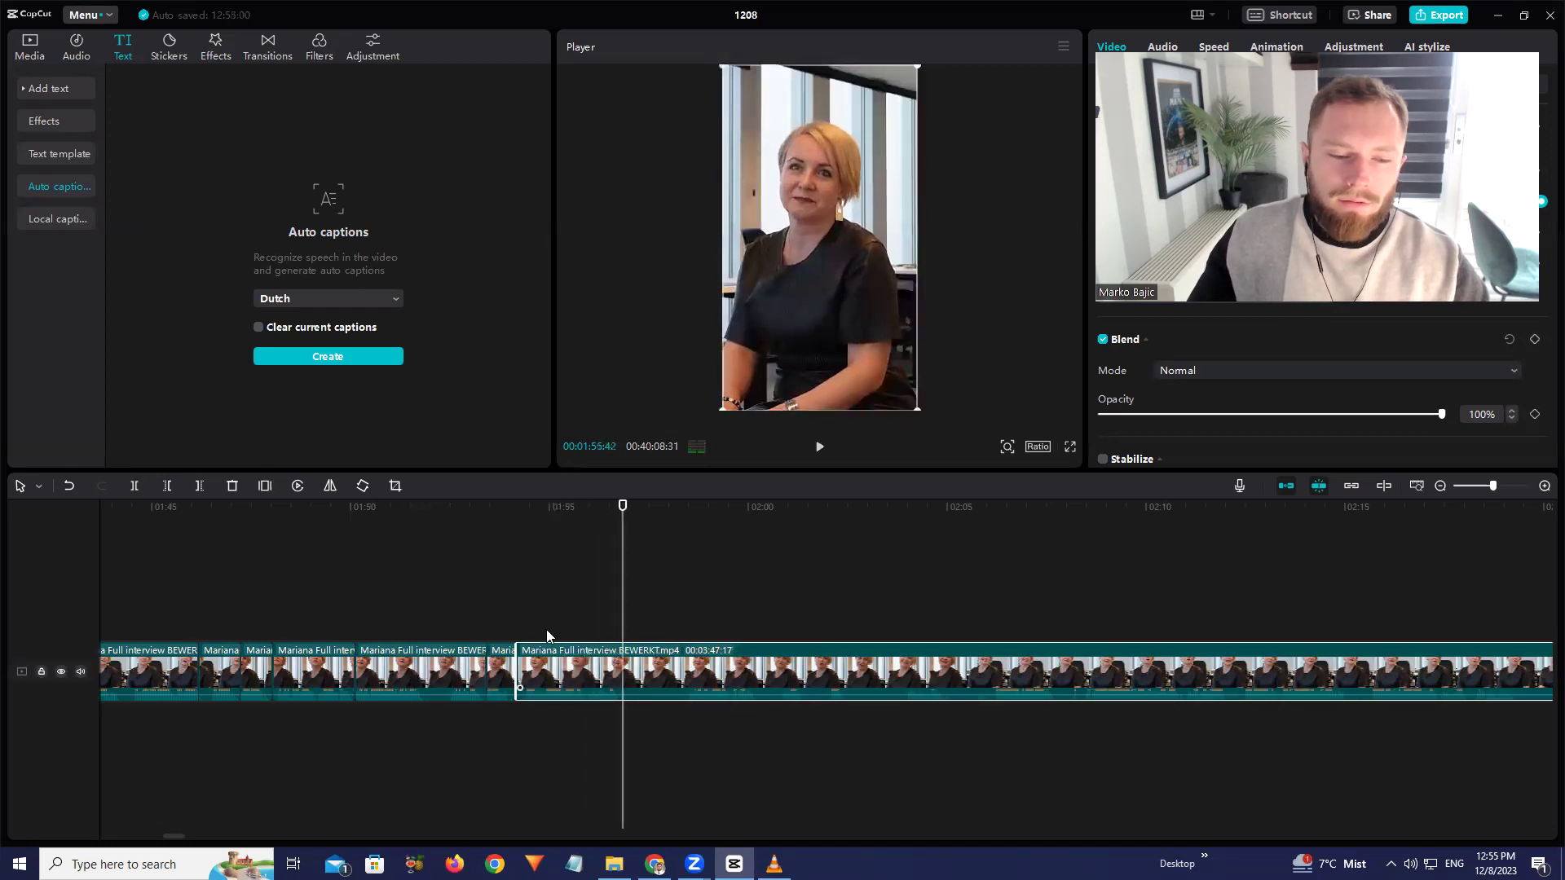
click(134, 486)
key(space)
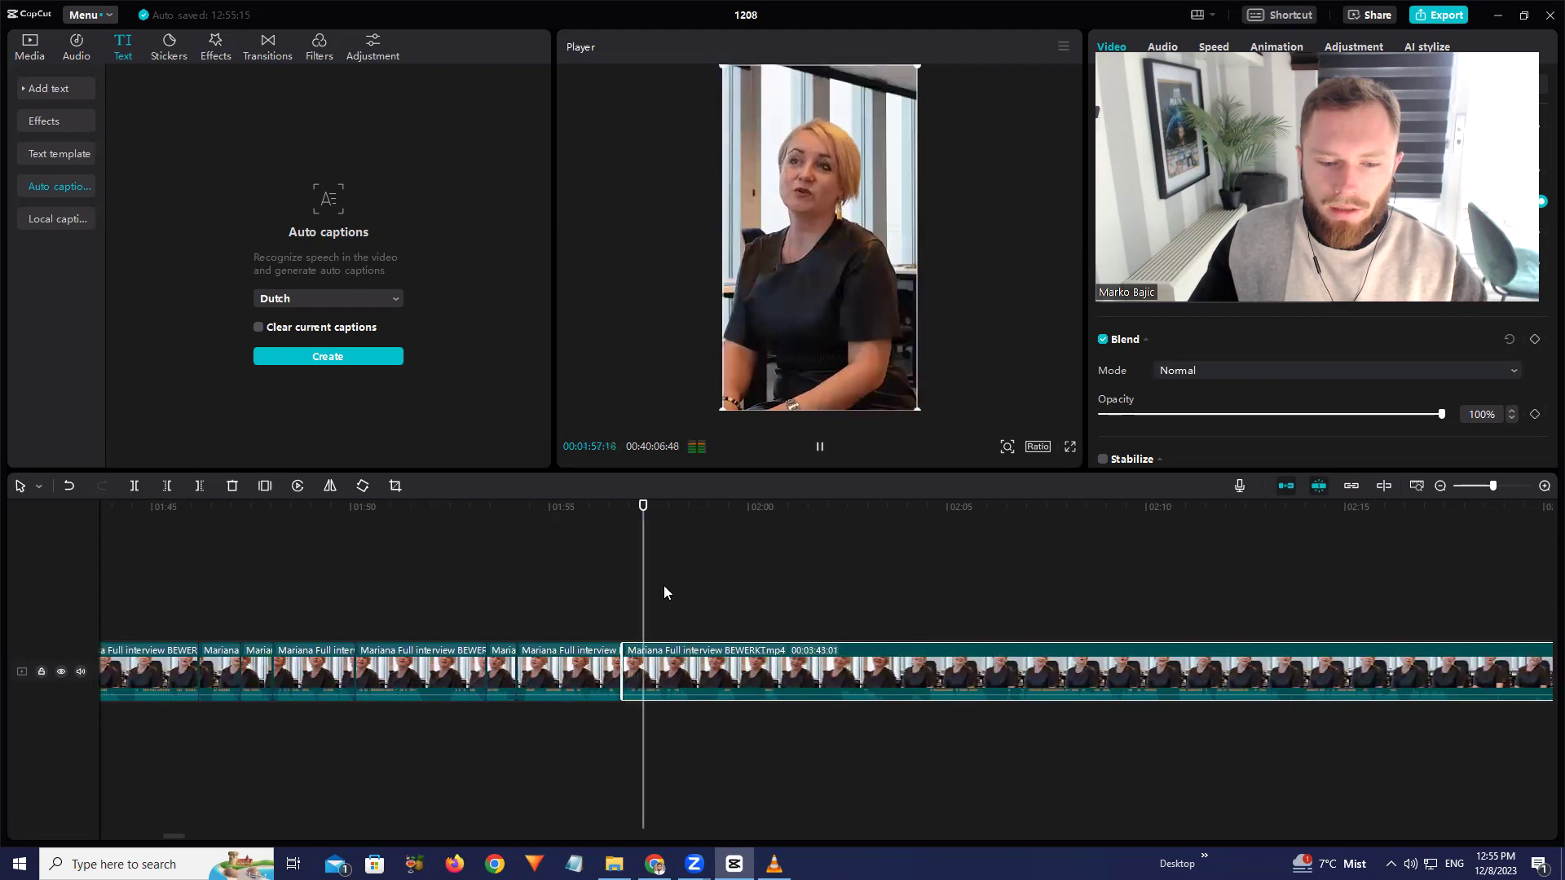
Split the last clip at about 00:01:58:30, trim the pauses from the following clip starts, and cut the passage's end at 00:01:59:40
click(134, 486)
key(space)
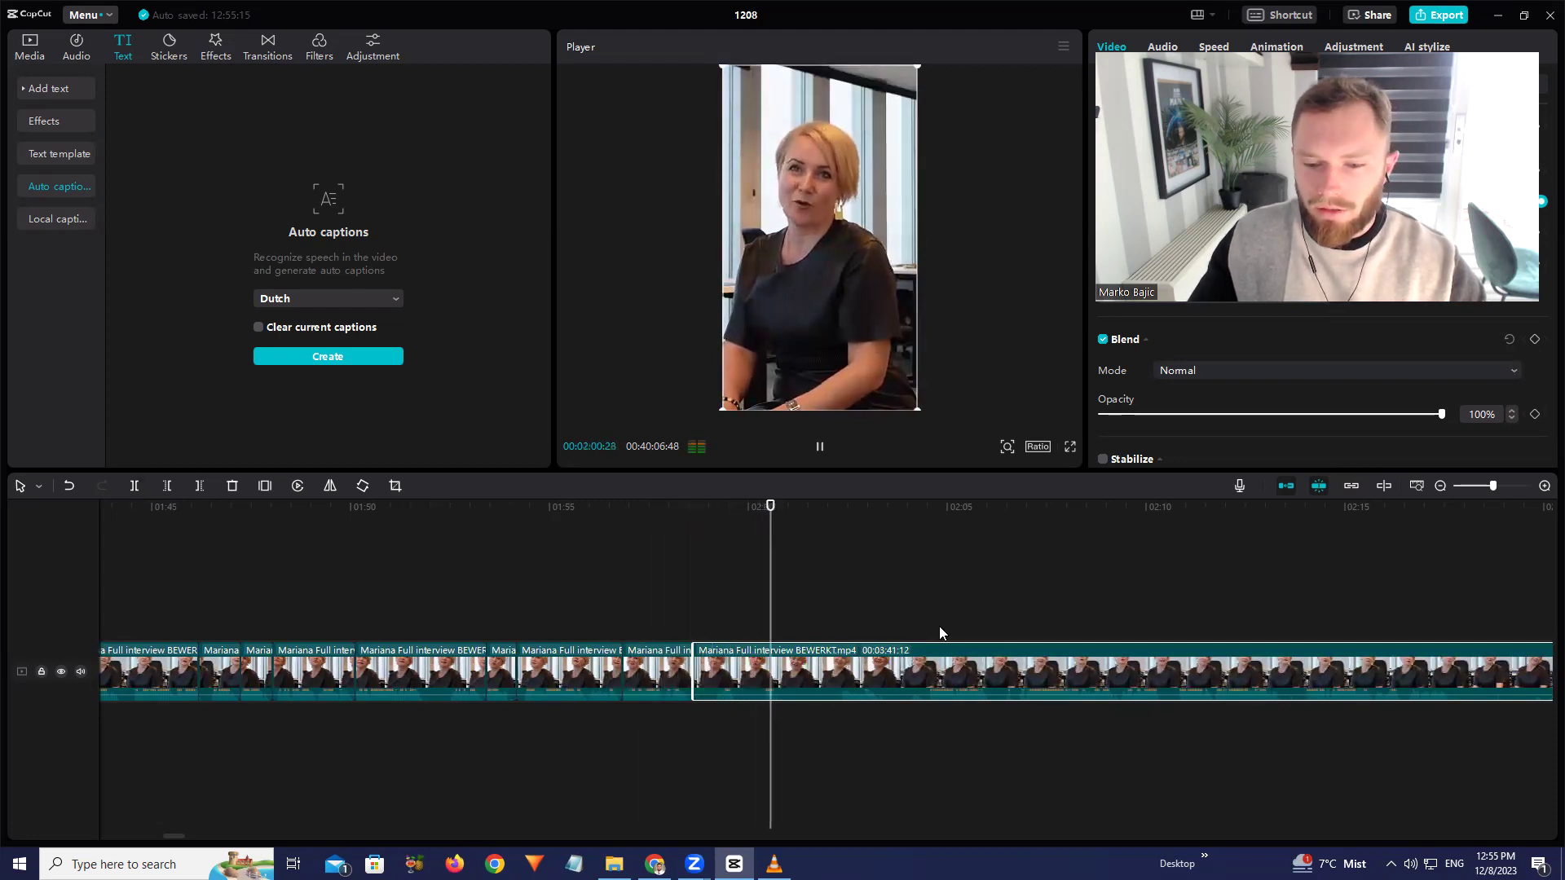
drag(694, 660, 712, 660)
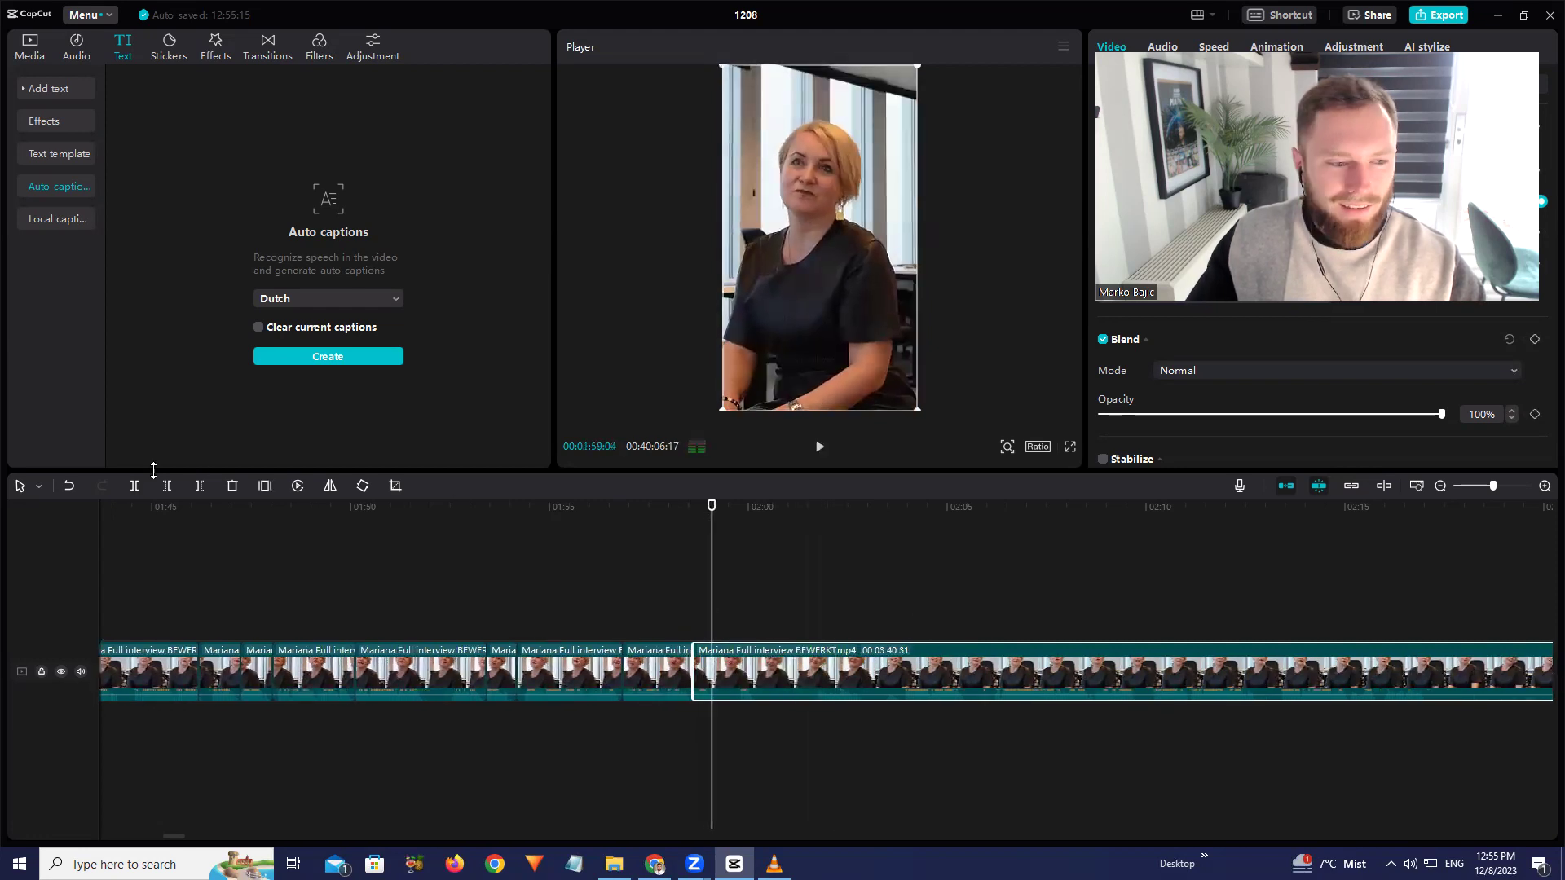
drag(697, 656, 738, 652)
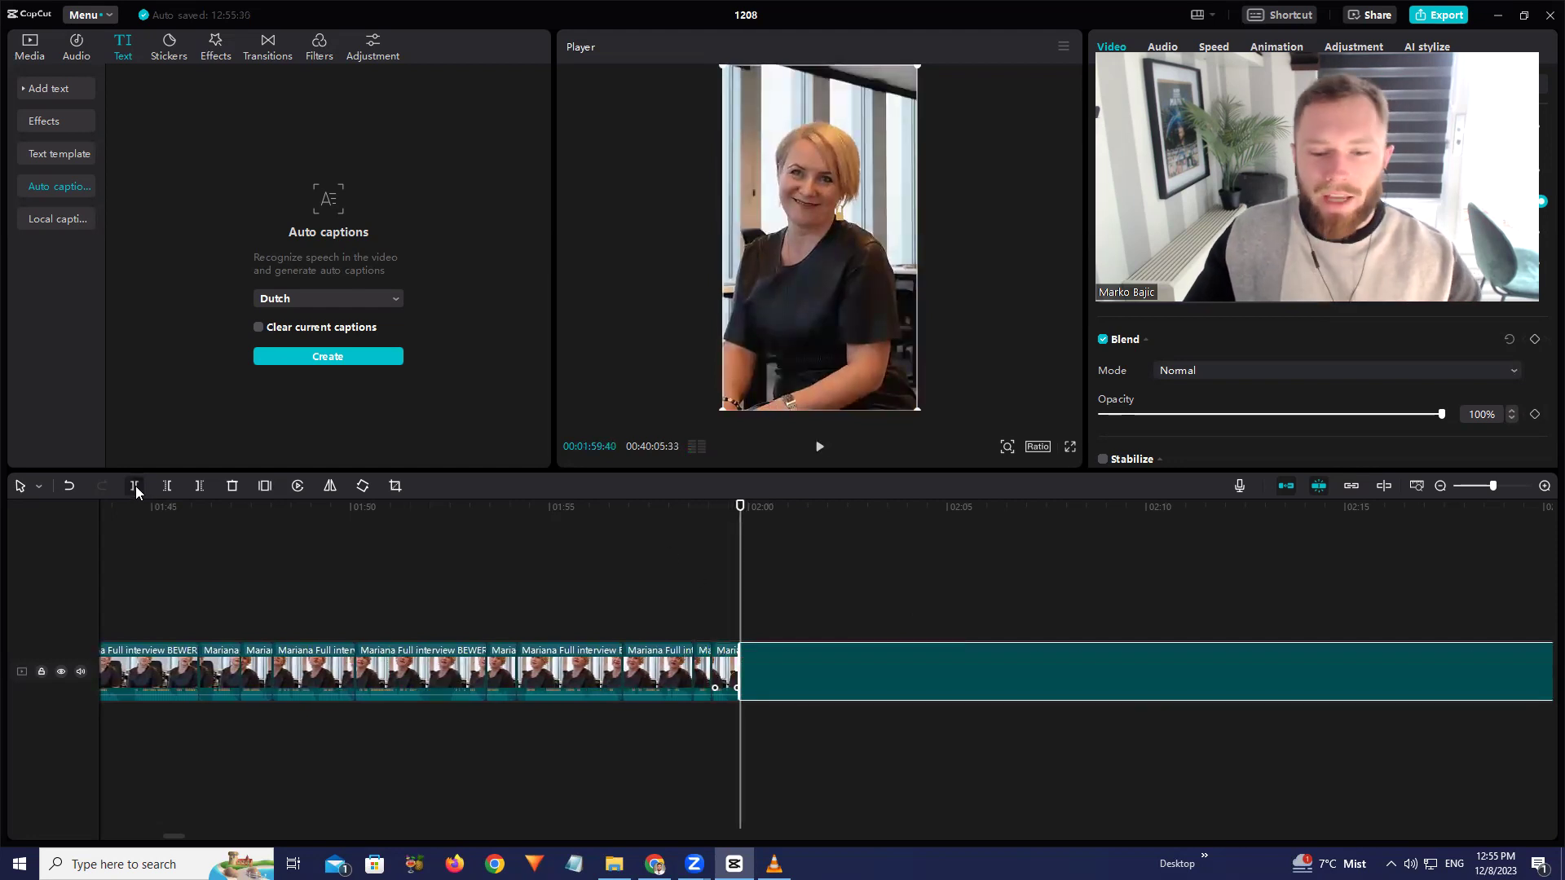
Look over the whole timeline and sample the footage between about 00:04:31 and 00:06:05 to see where passages change
scroll(853, 634, down, 4)
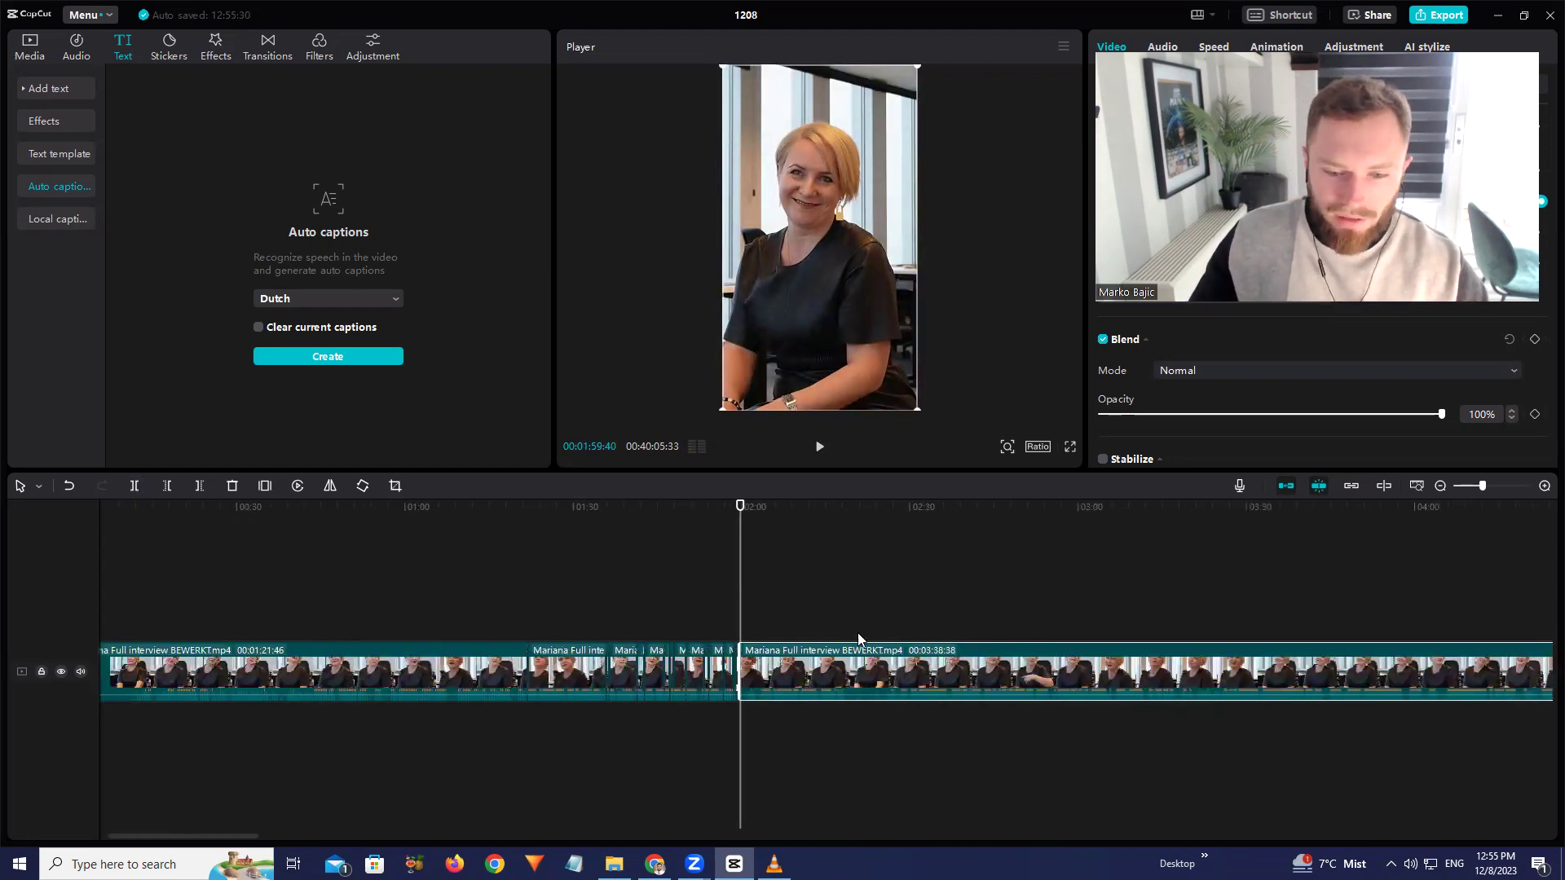
scroll(857, 633, down, 3)
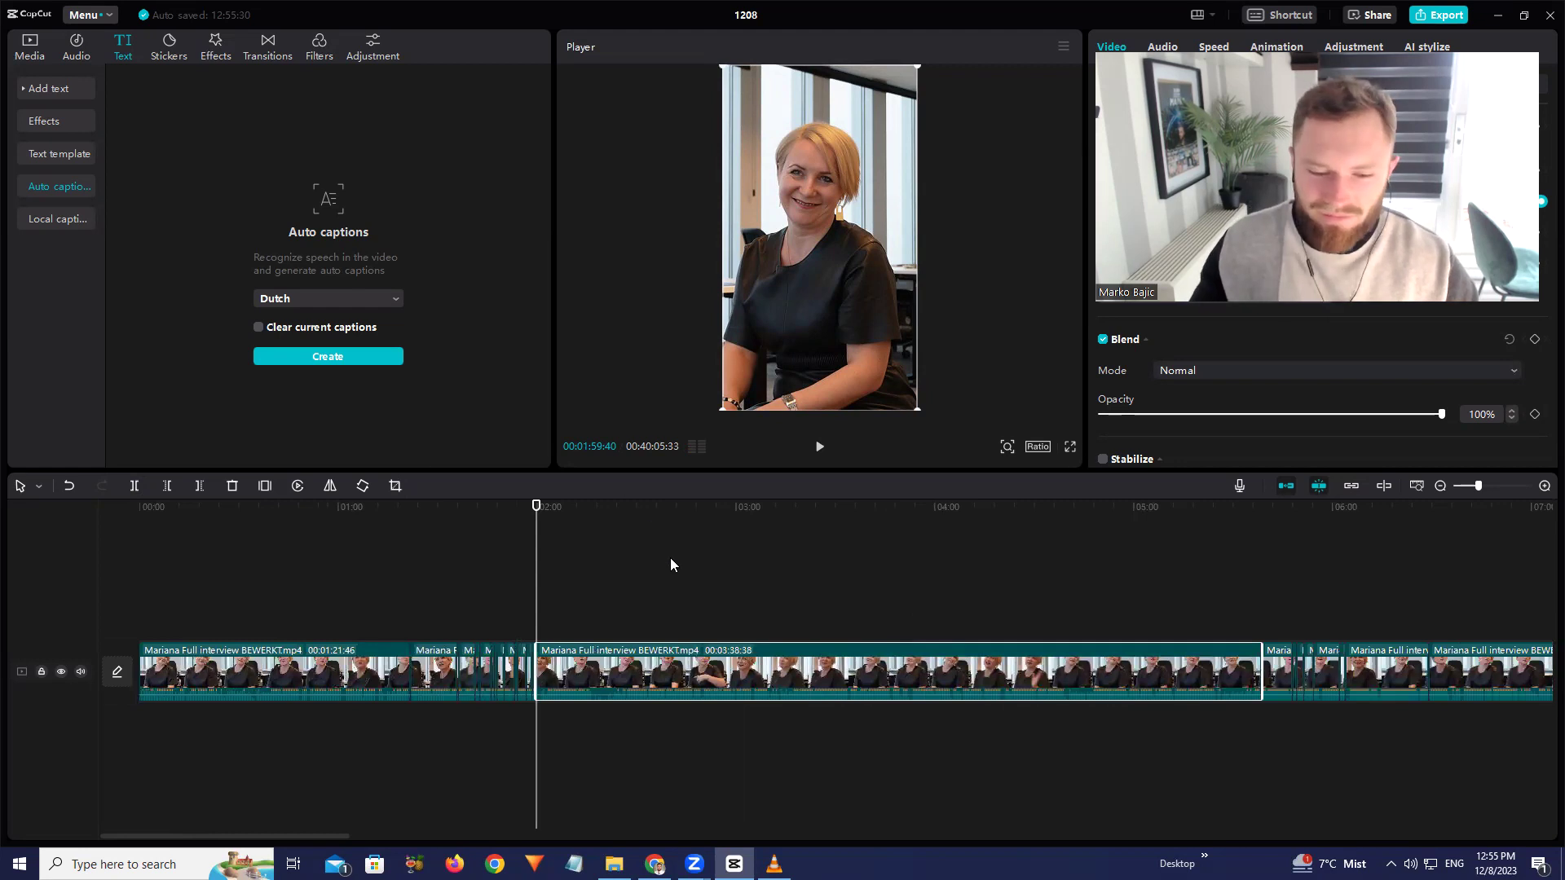
scroll(677, 586, down, 5)
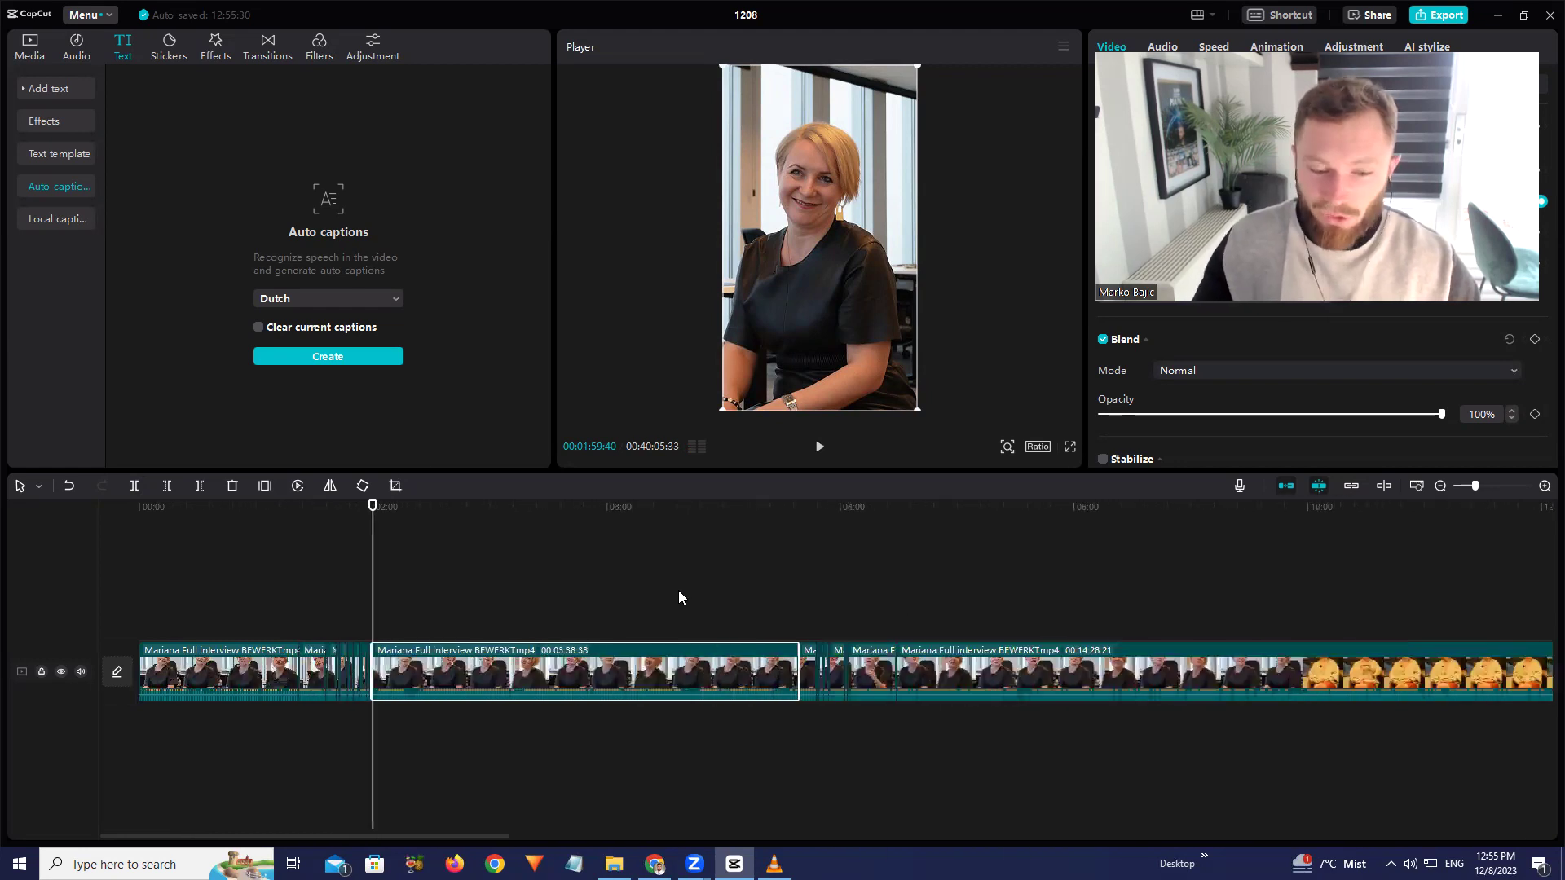
click(451, 746)
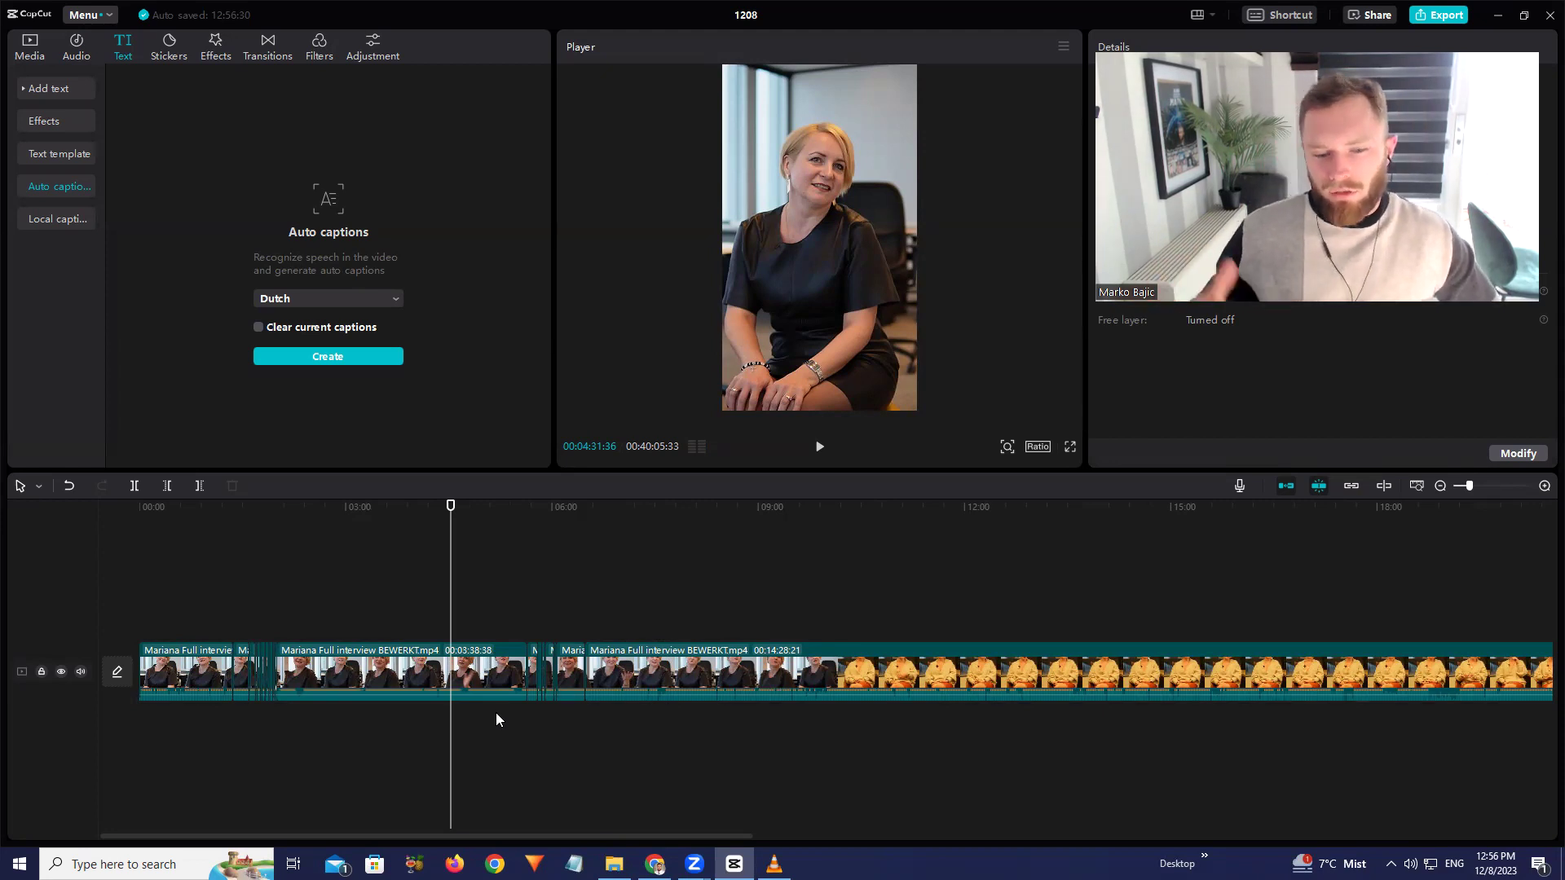
click(525, 512)
key(space)
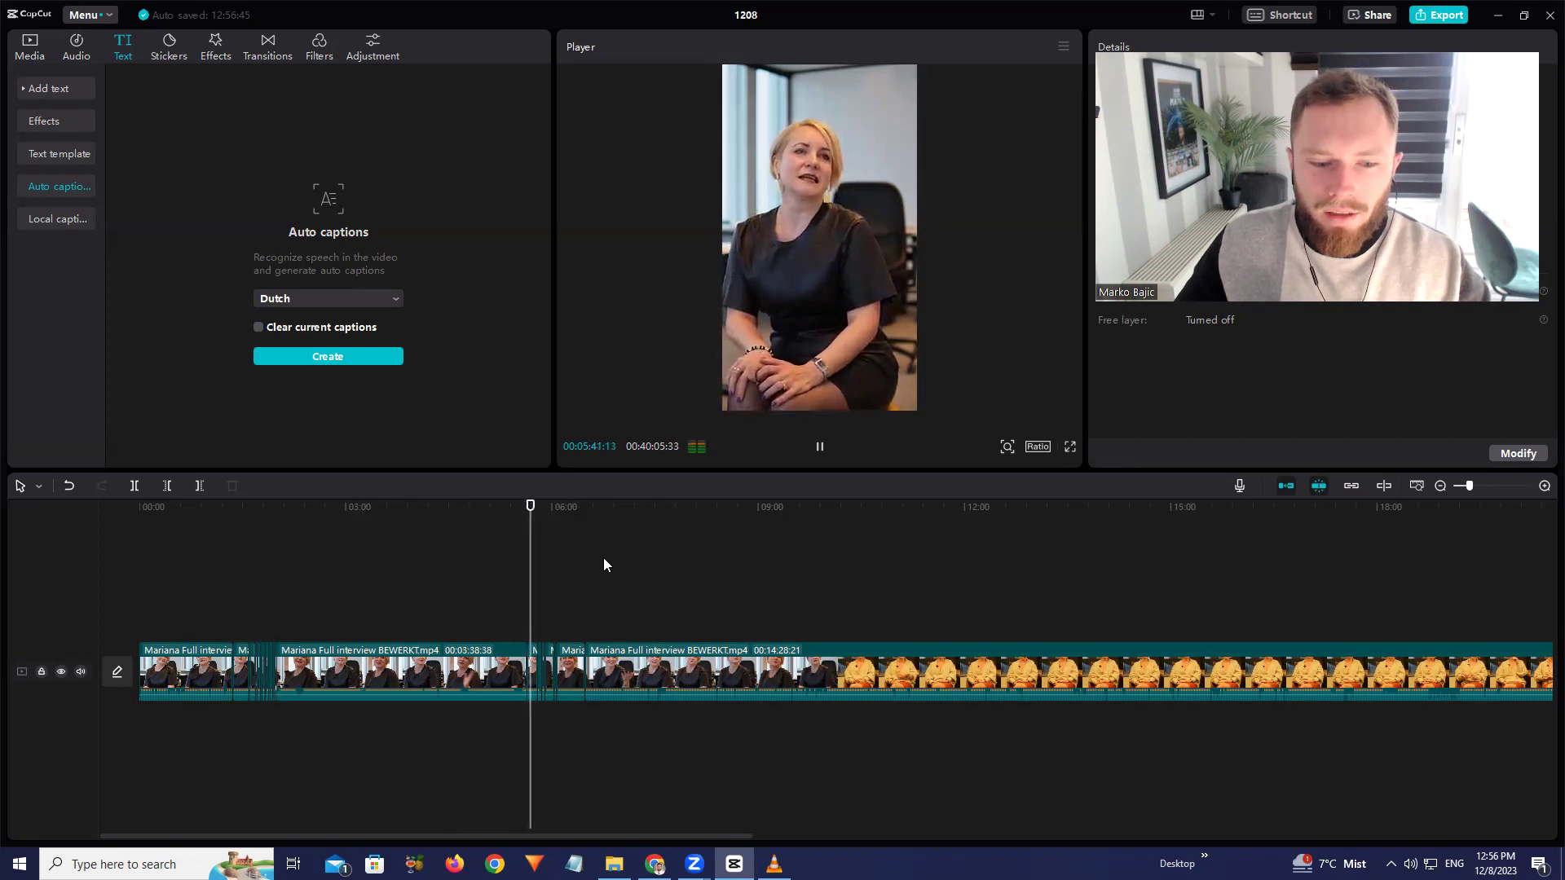
scroll(604, 562, up, 2)
key(space)
scroll(574, 546, up, 1)
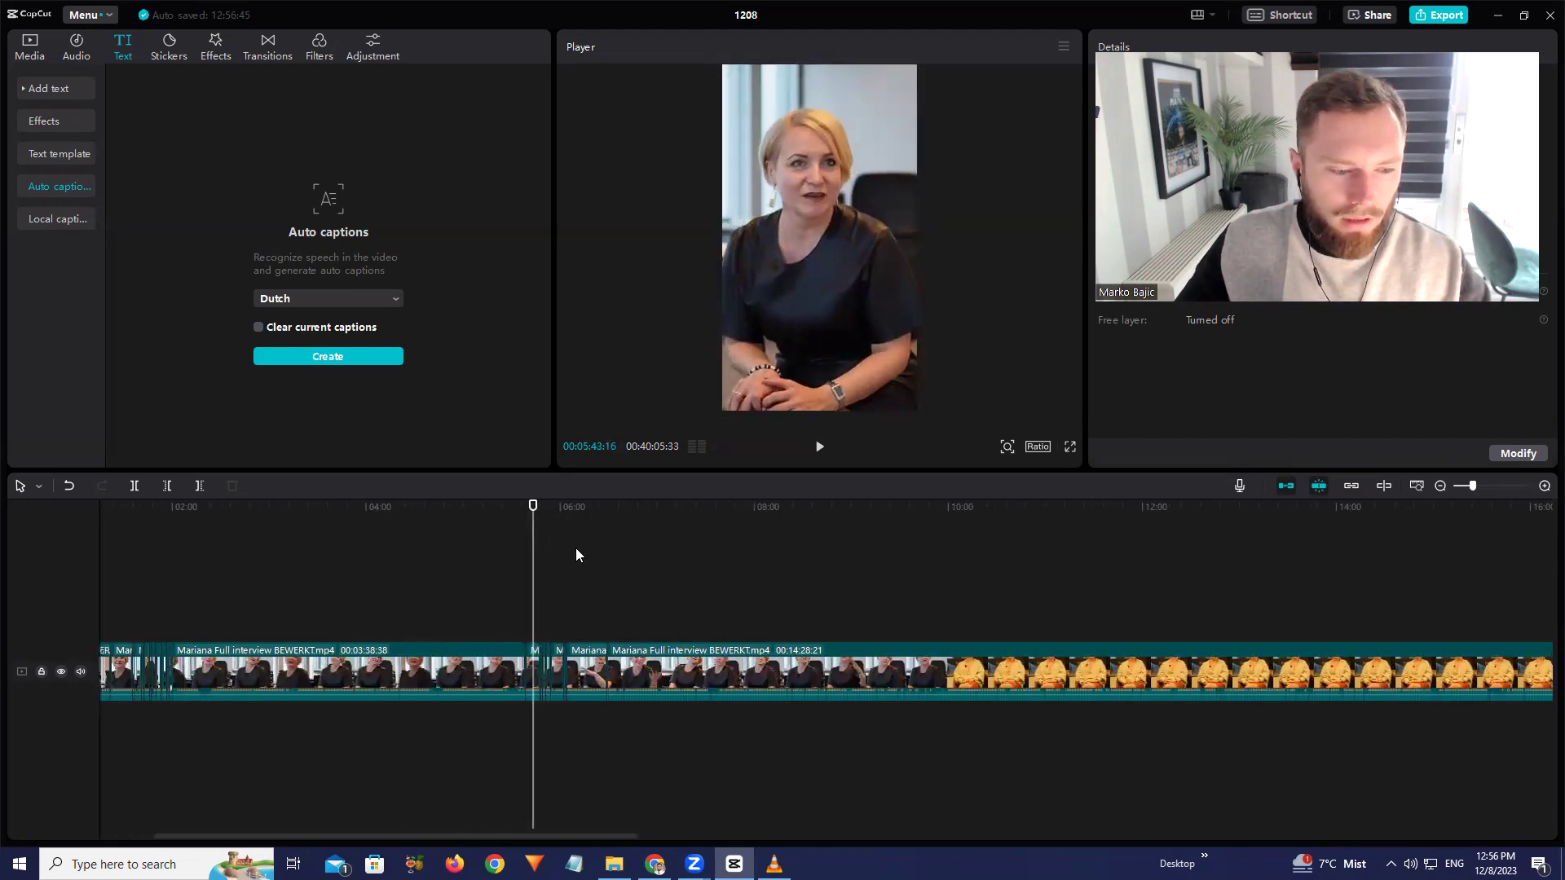
click(564, 507)
key(space)
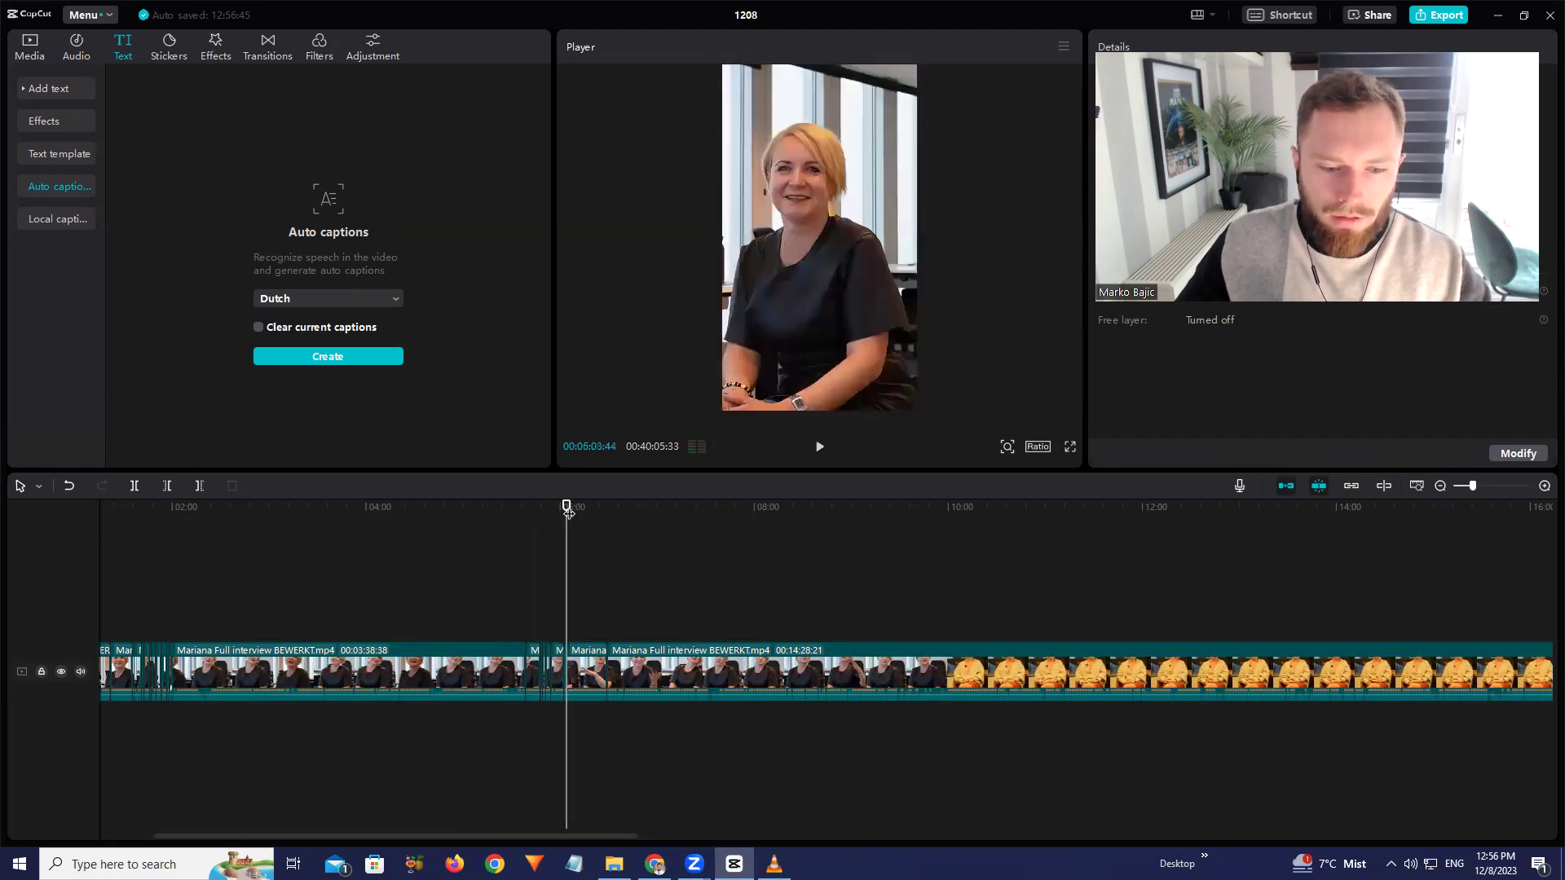
Play the short edited pieces between about 00:01:38 and 00:01:51 to find where the current segment starts
scroll(130, 526, left, 3)
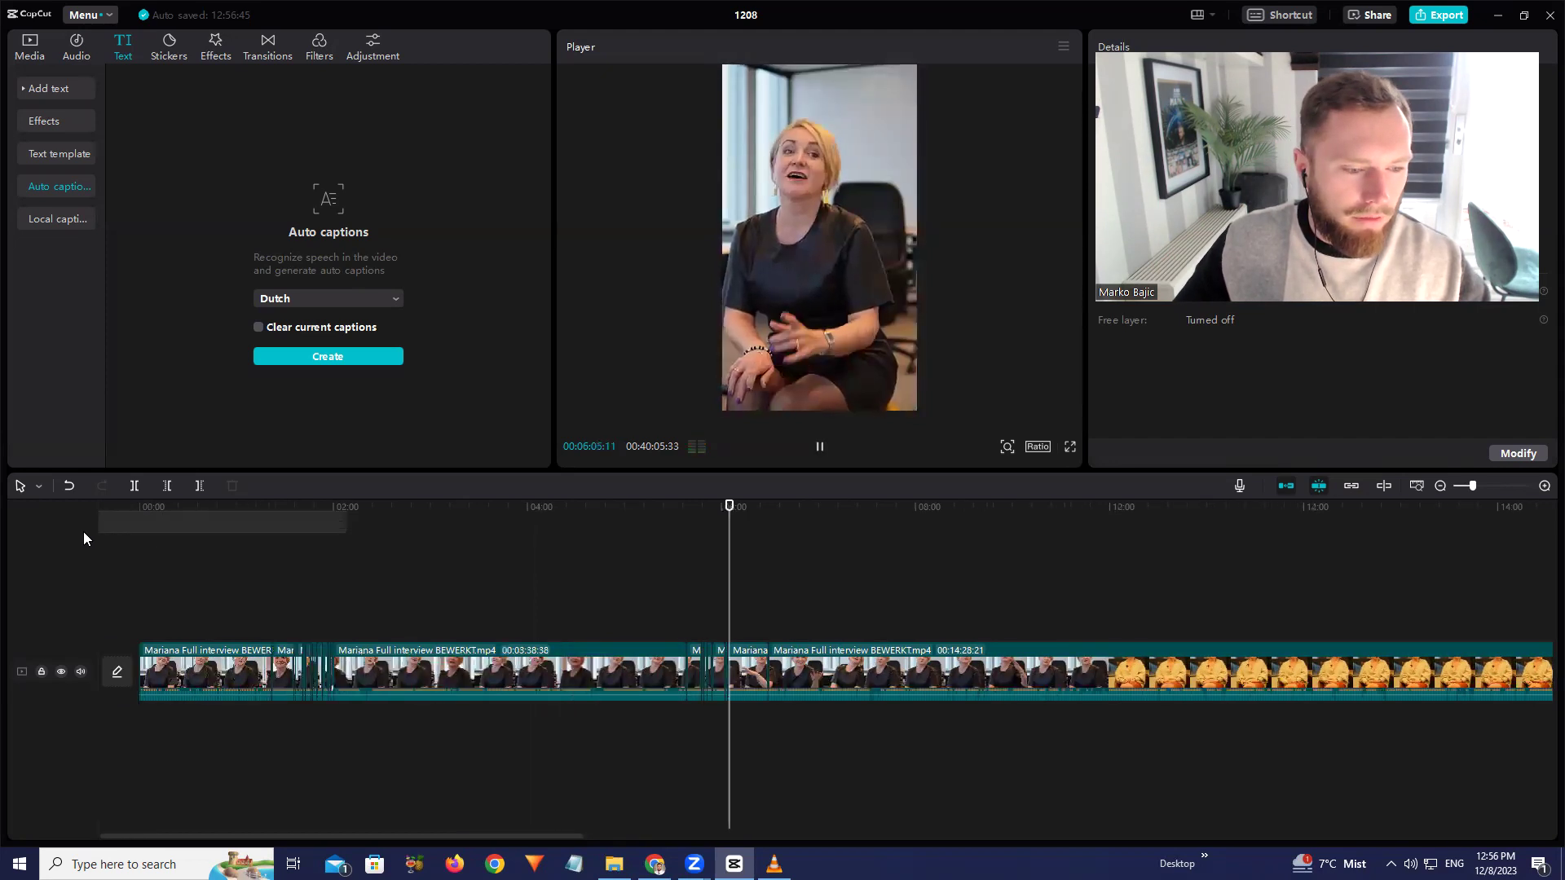
click(220, 507)
click(315, 507)
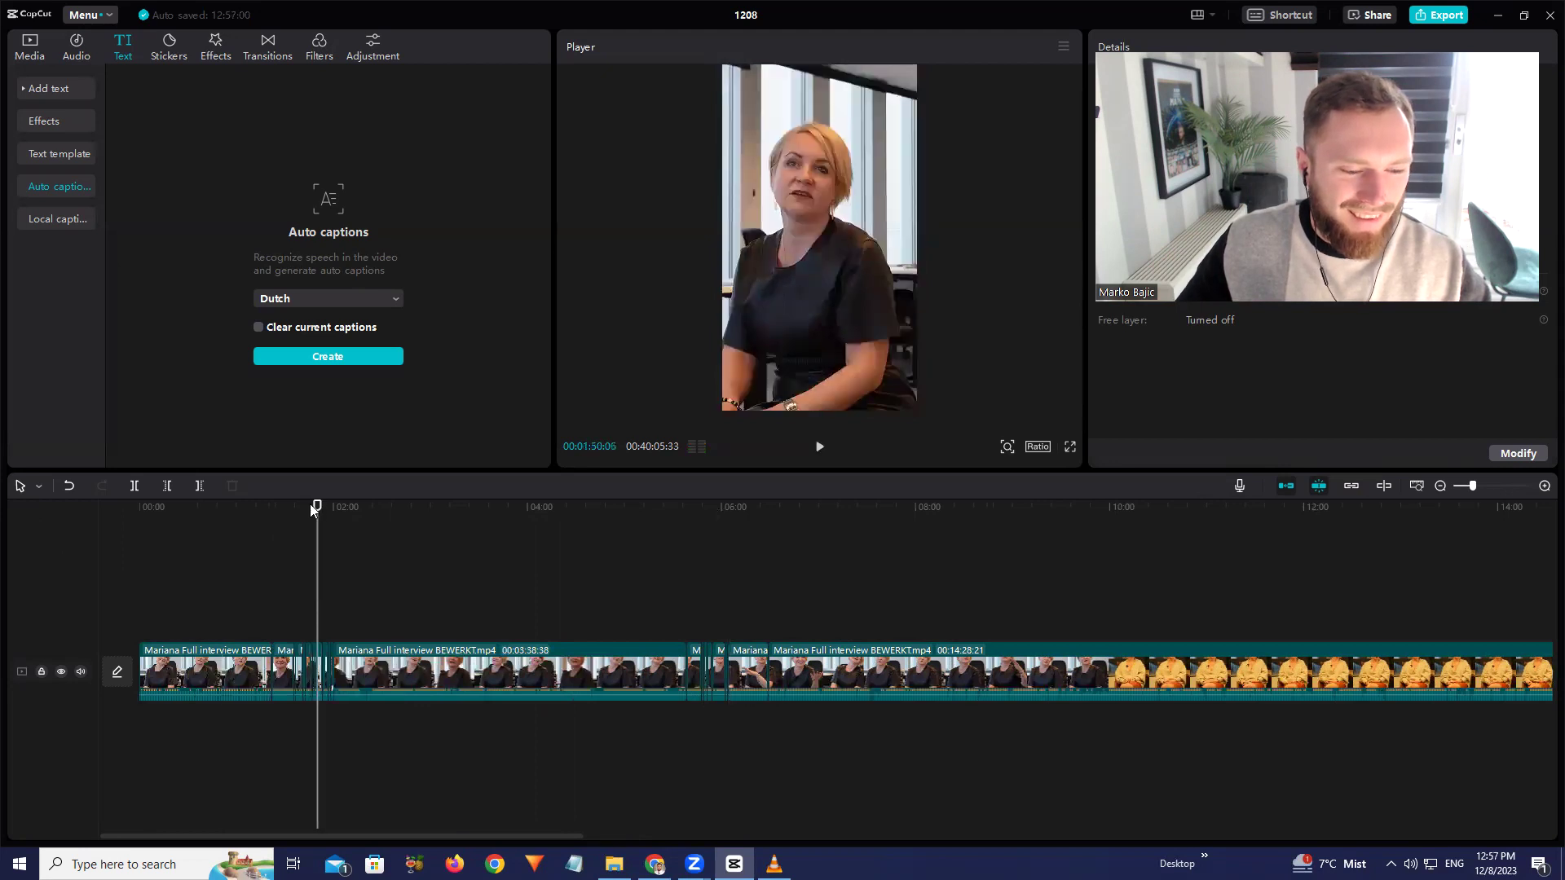
scroll(448, 578, up, 2)
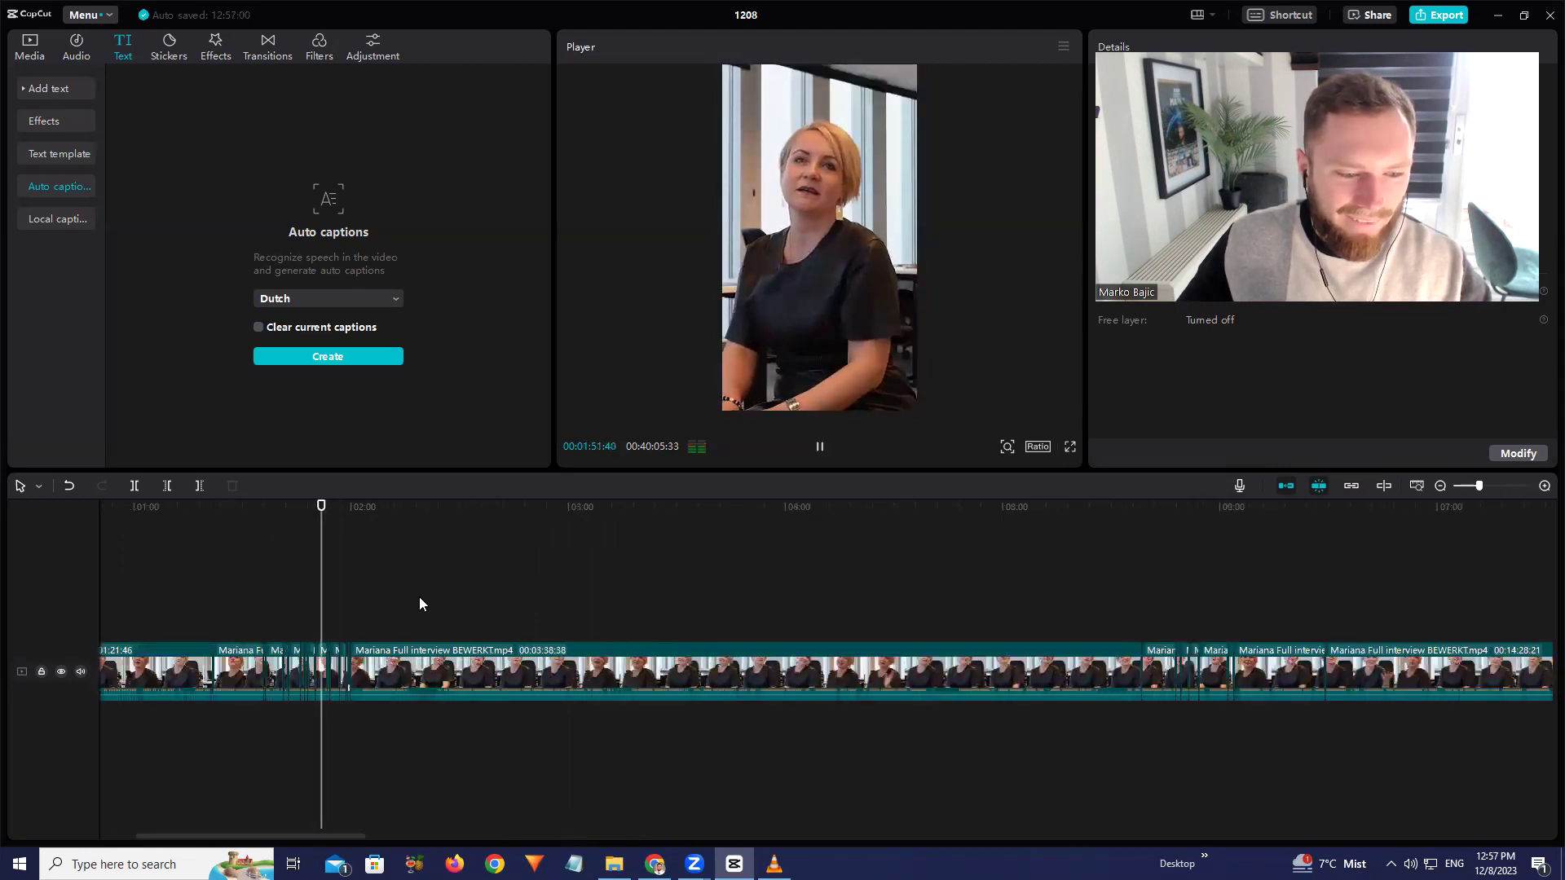
drag(278, 507, 260, 507)
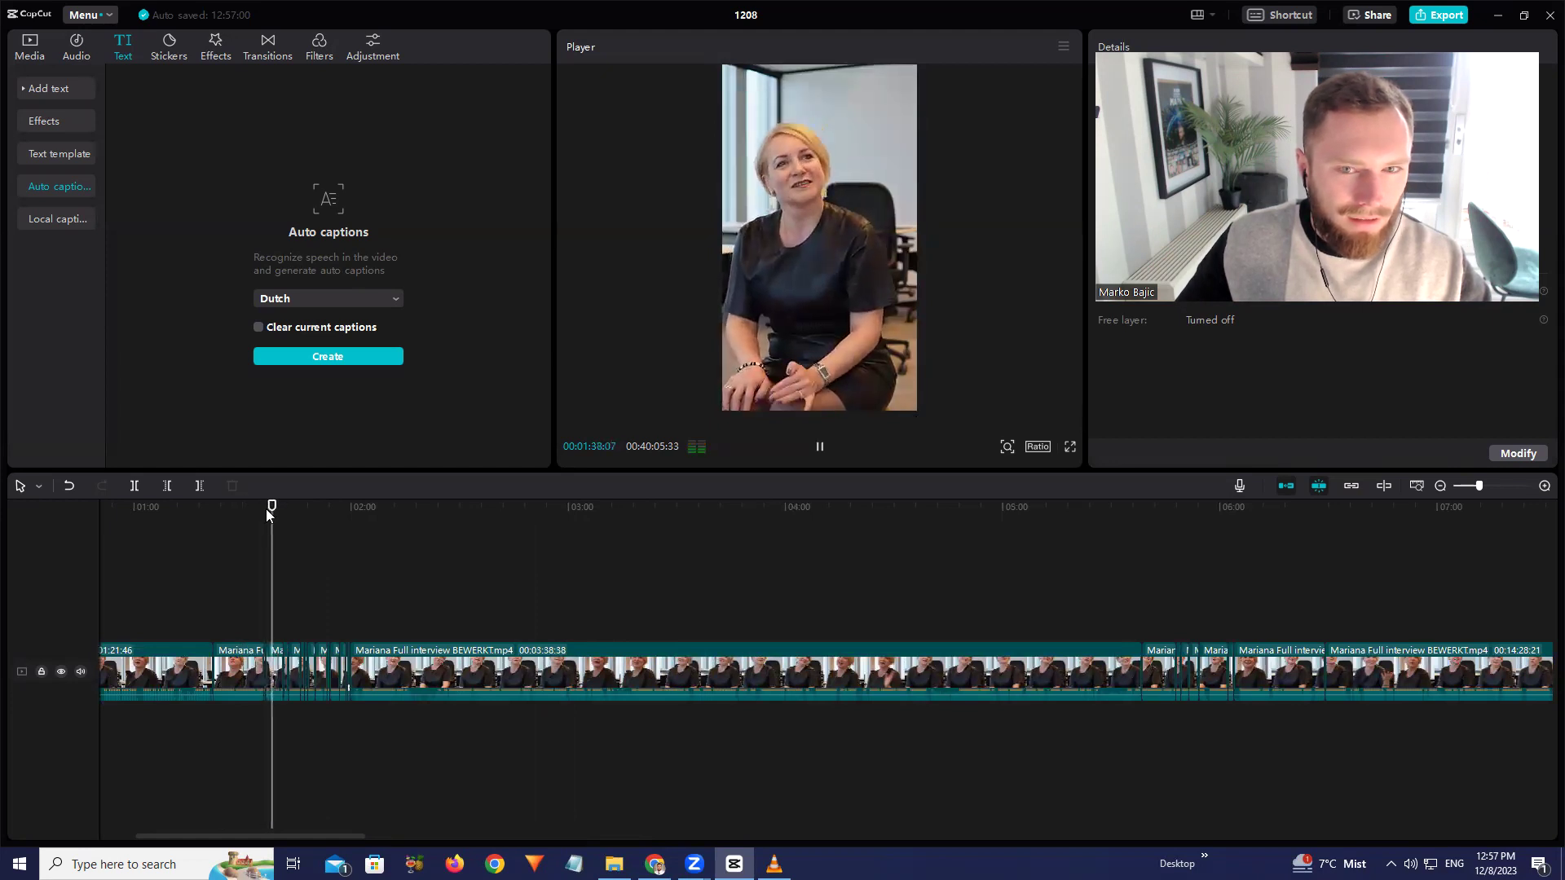
drag(217, 507, 281, 519)
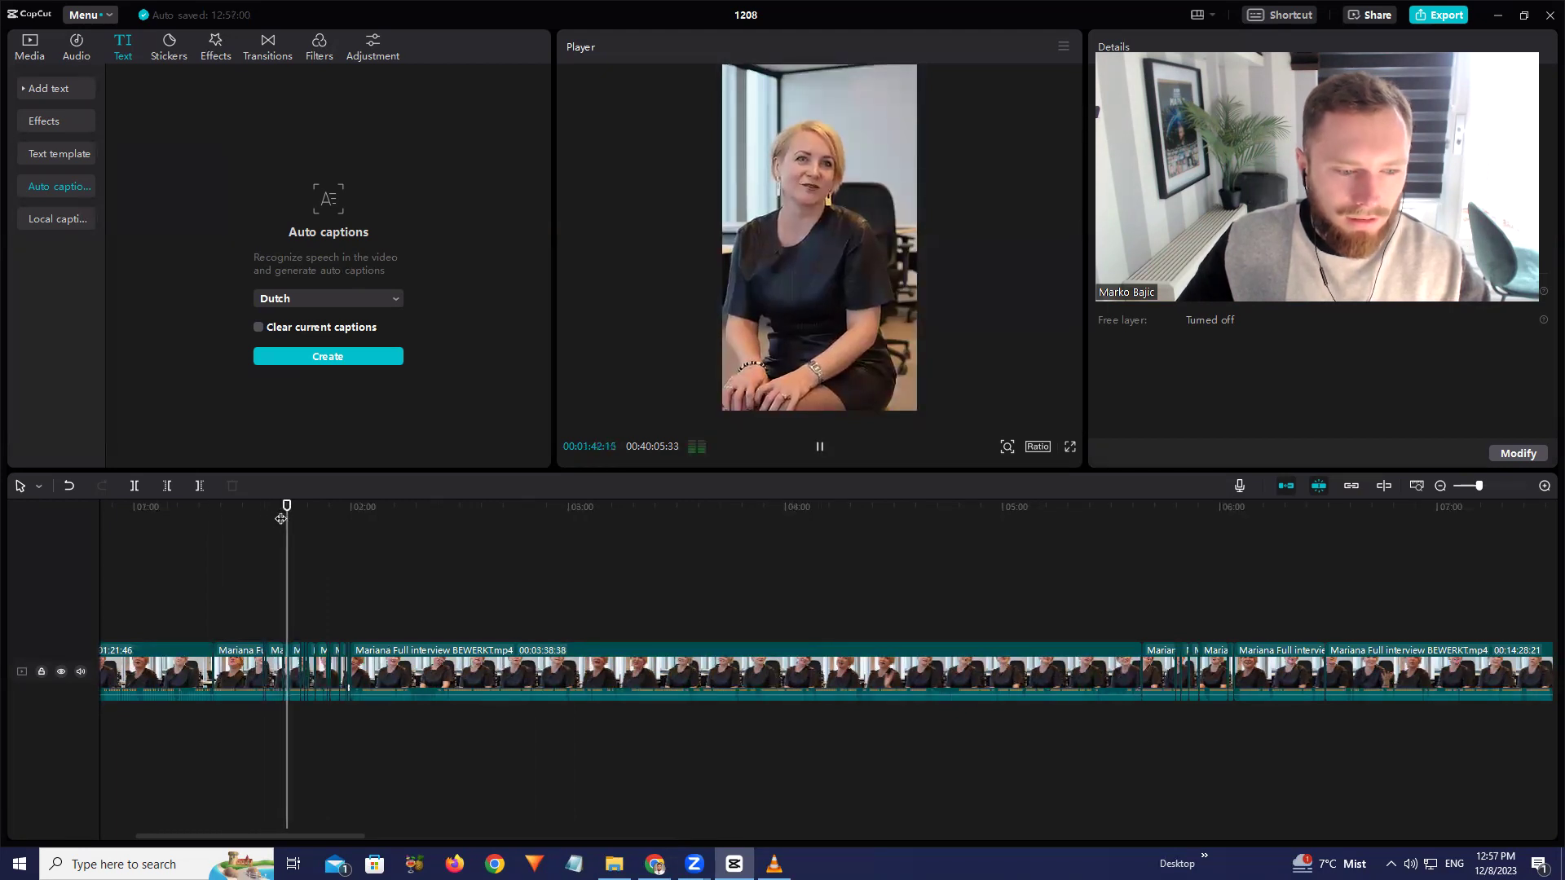
key(space)
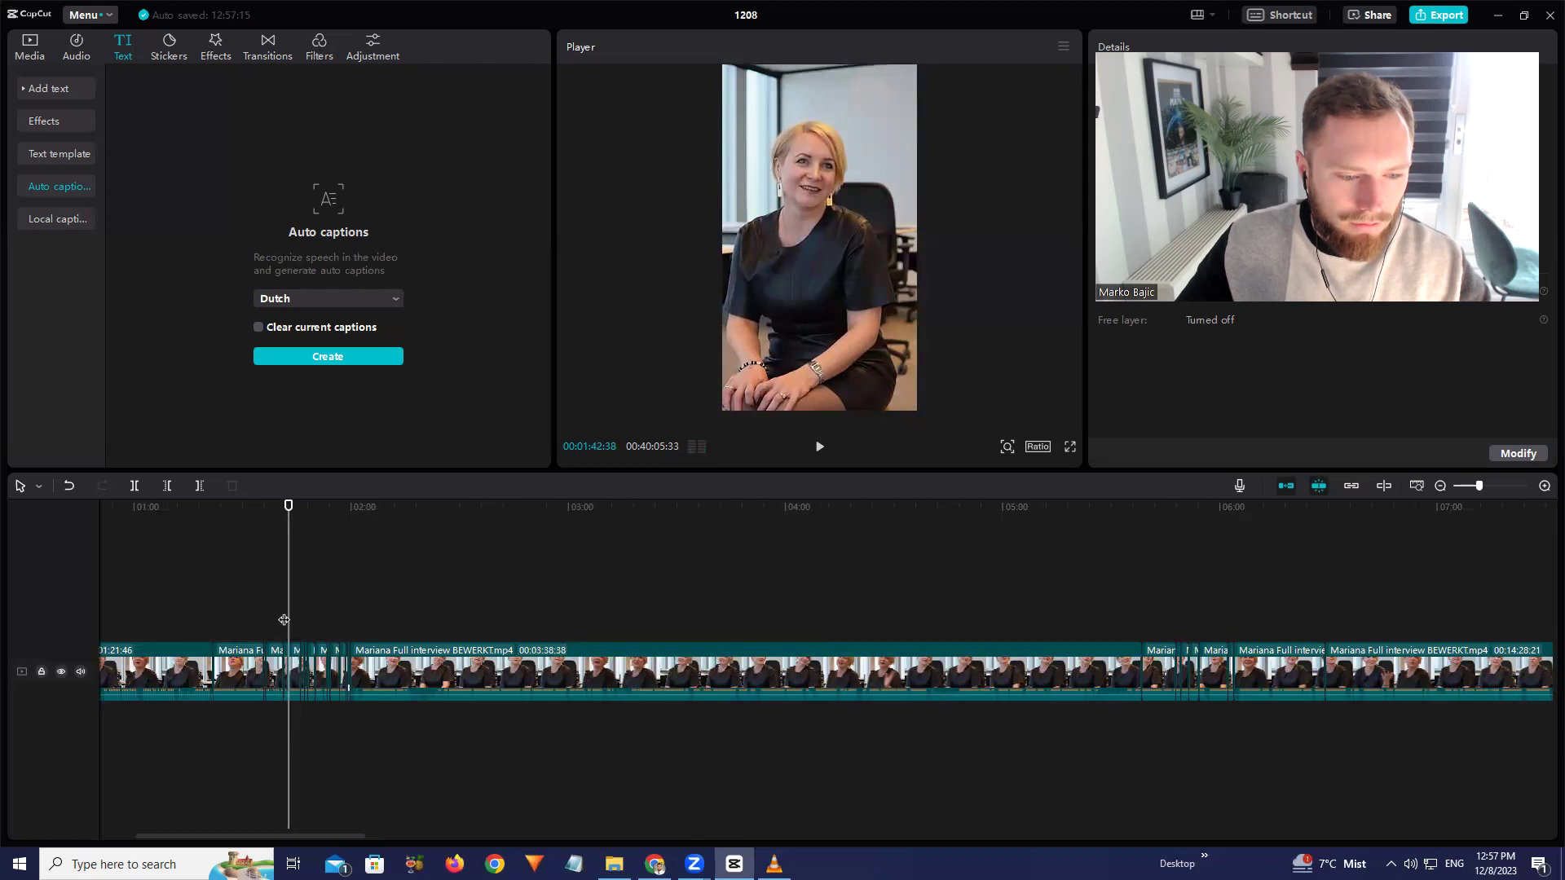
Delete all clips before the segment's start at about 00:01:42 and play the remaining footage from the beginning
click(271, 657)
drag(211, 619, 287, 743)
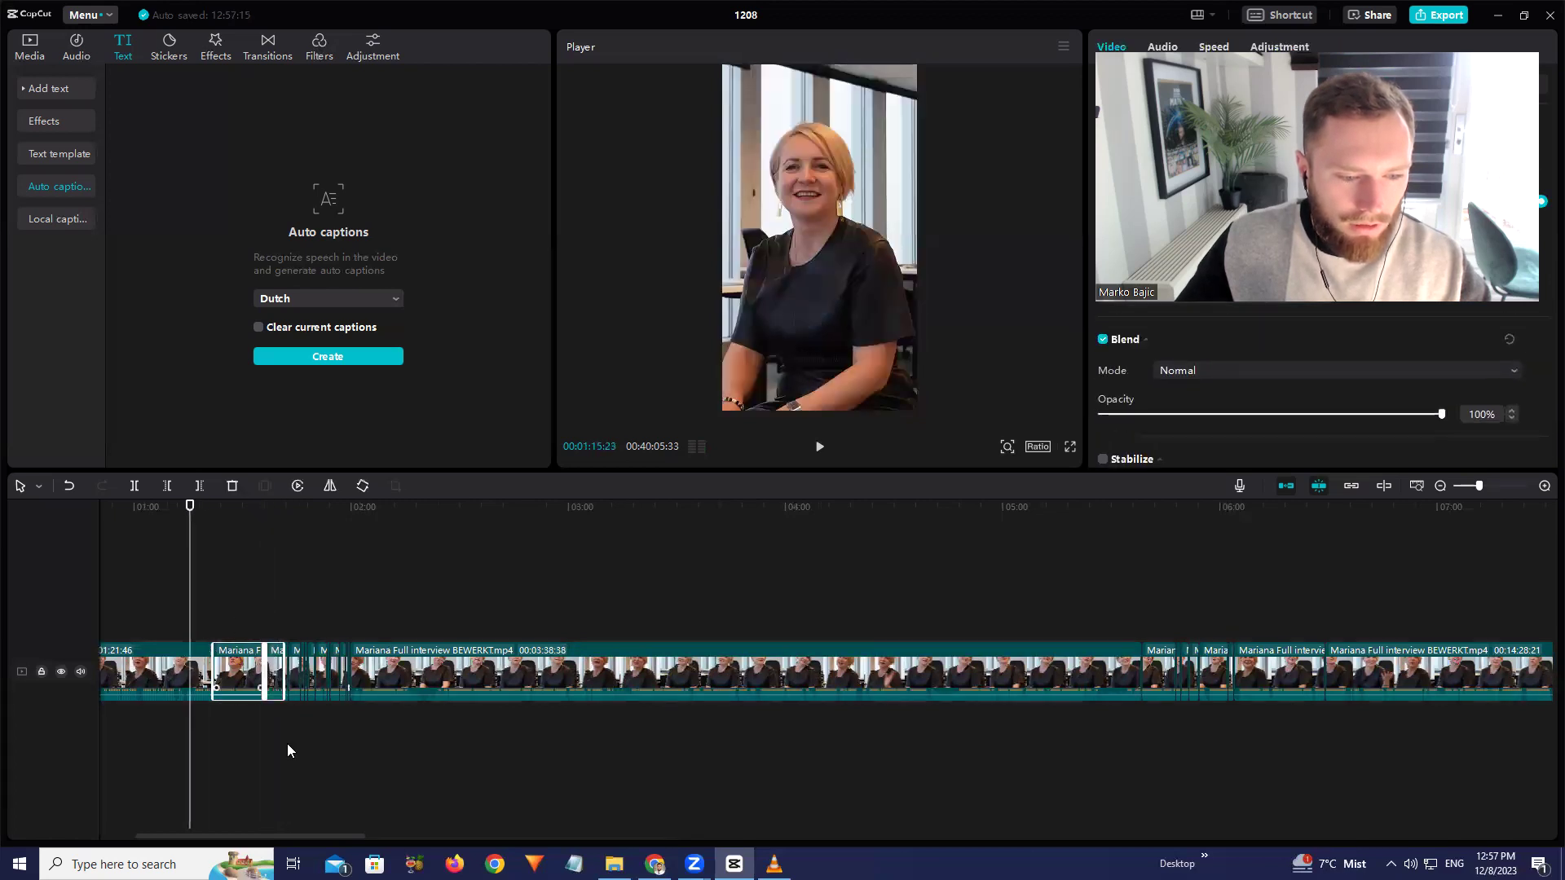
click(281, 706)
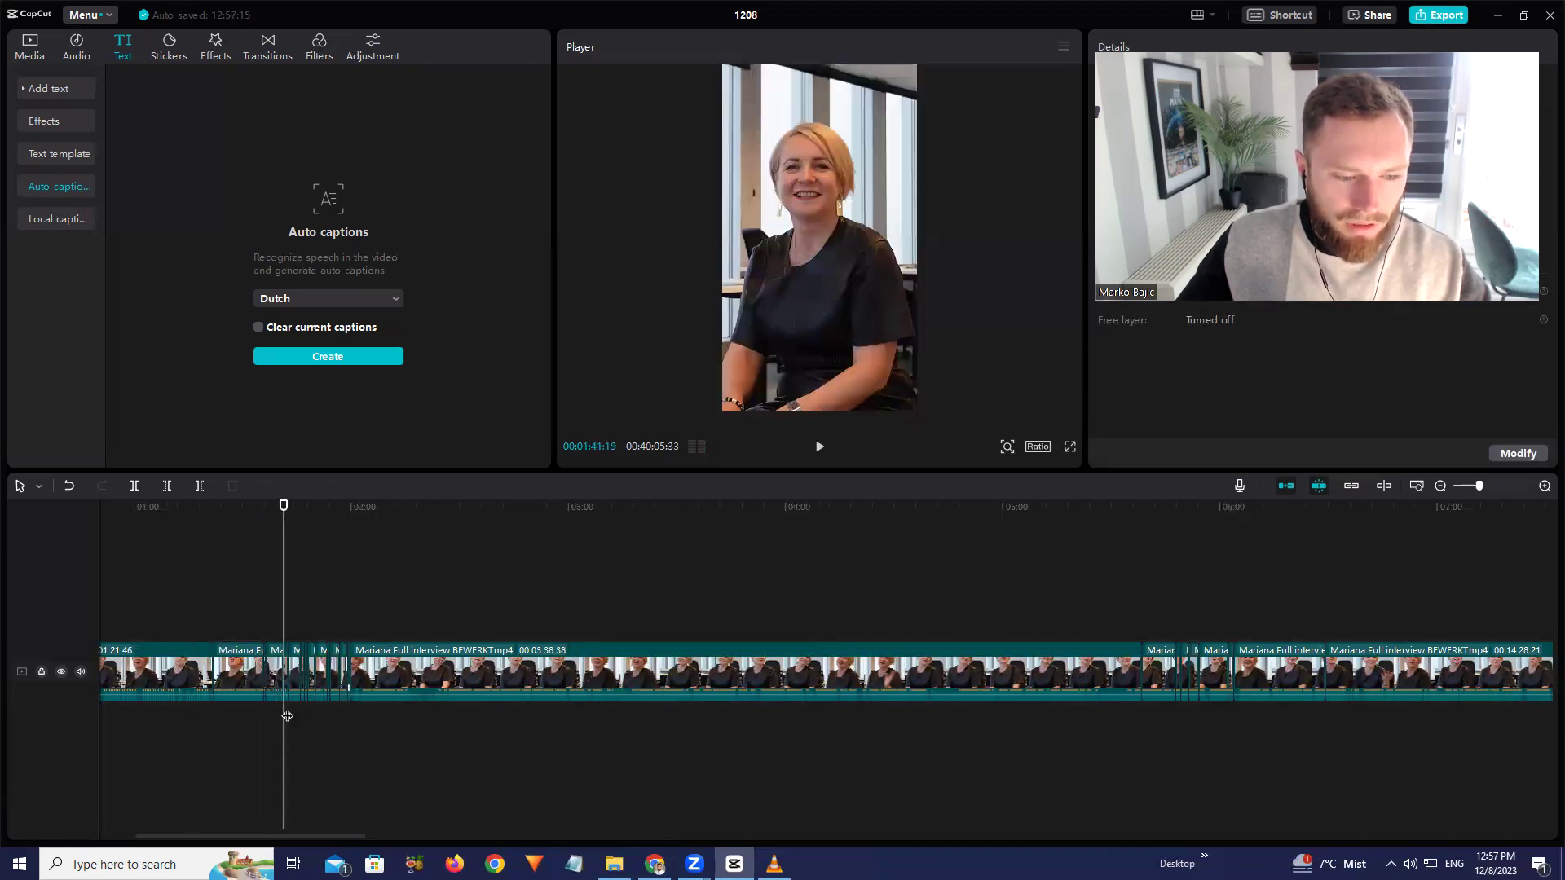
drag(285, 708, 0, 622)
key(Delete)
click(140, 506)
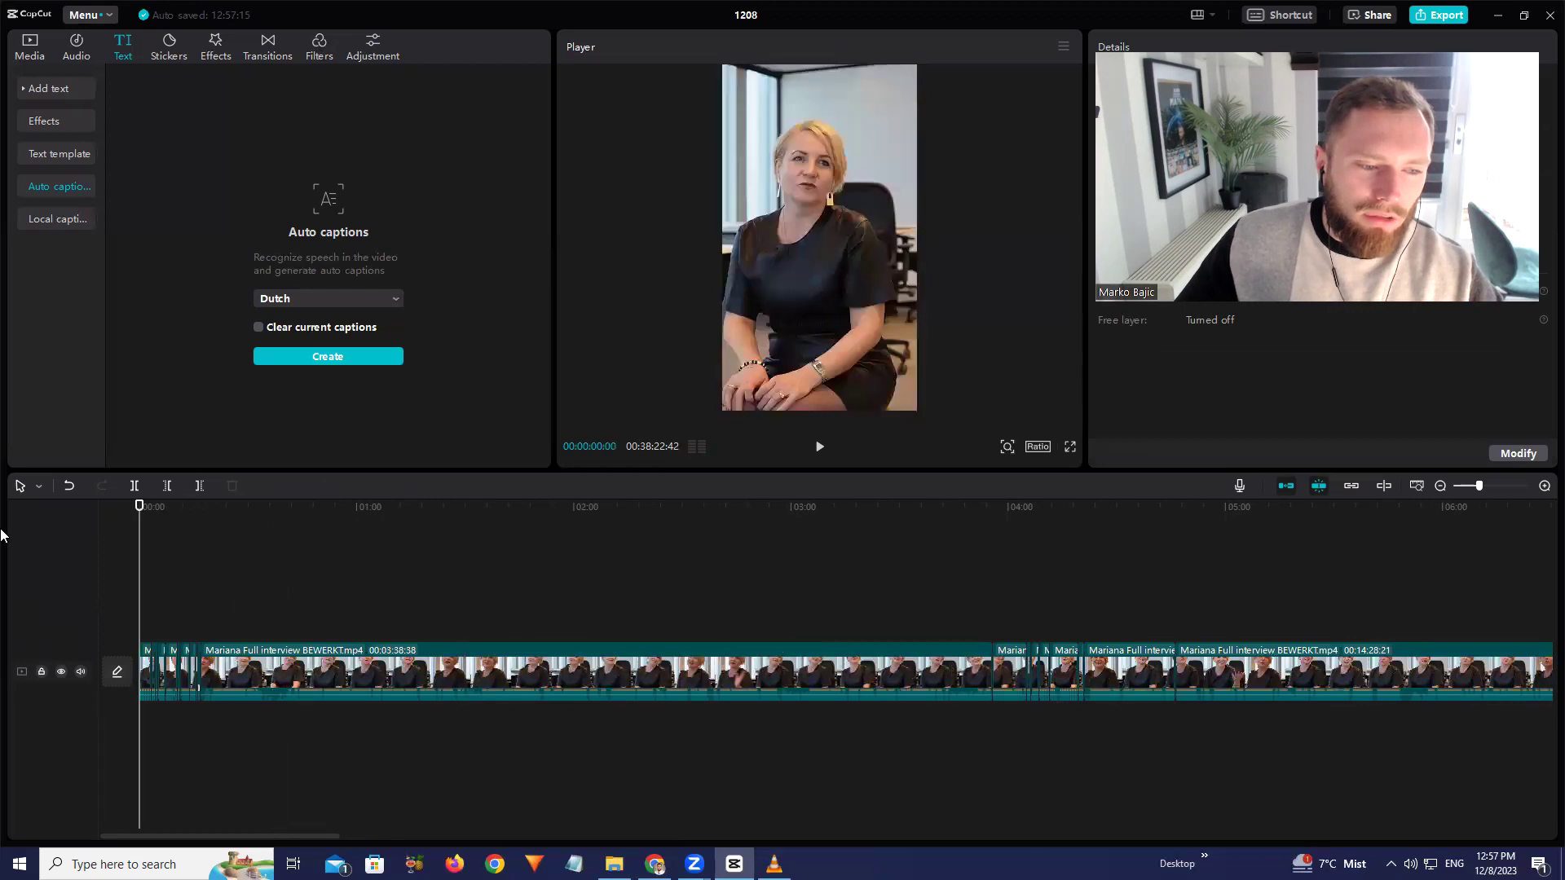
key(space)
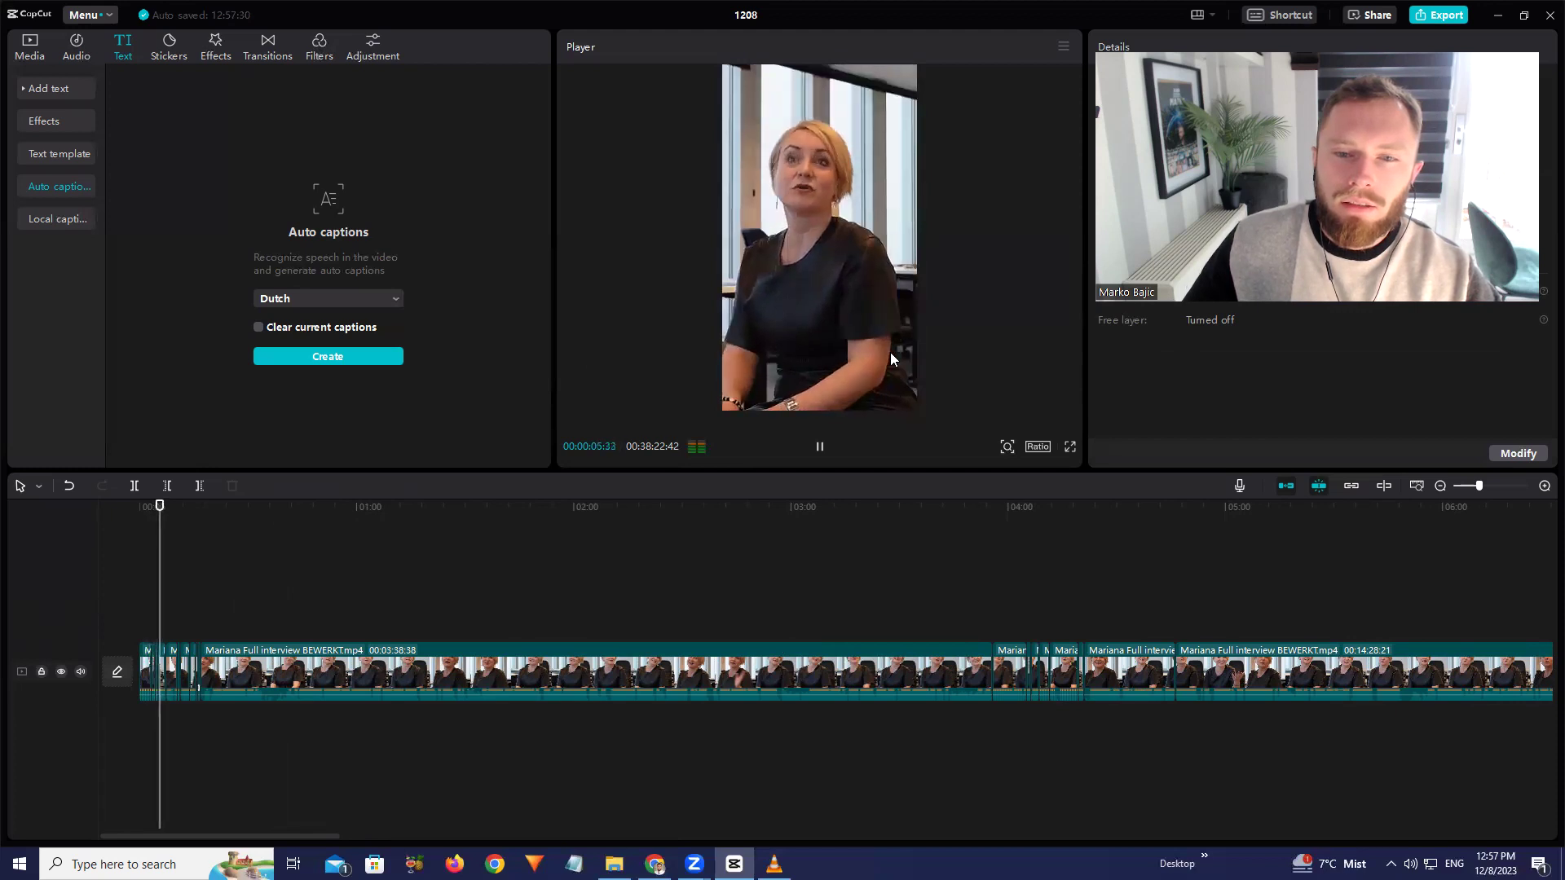
key(space)
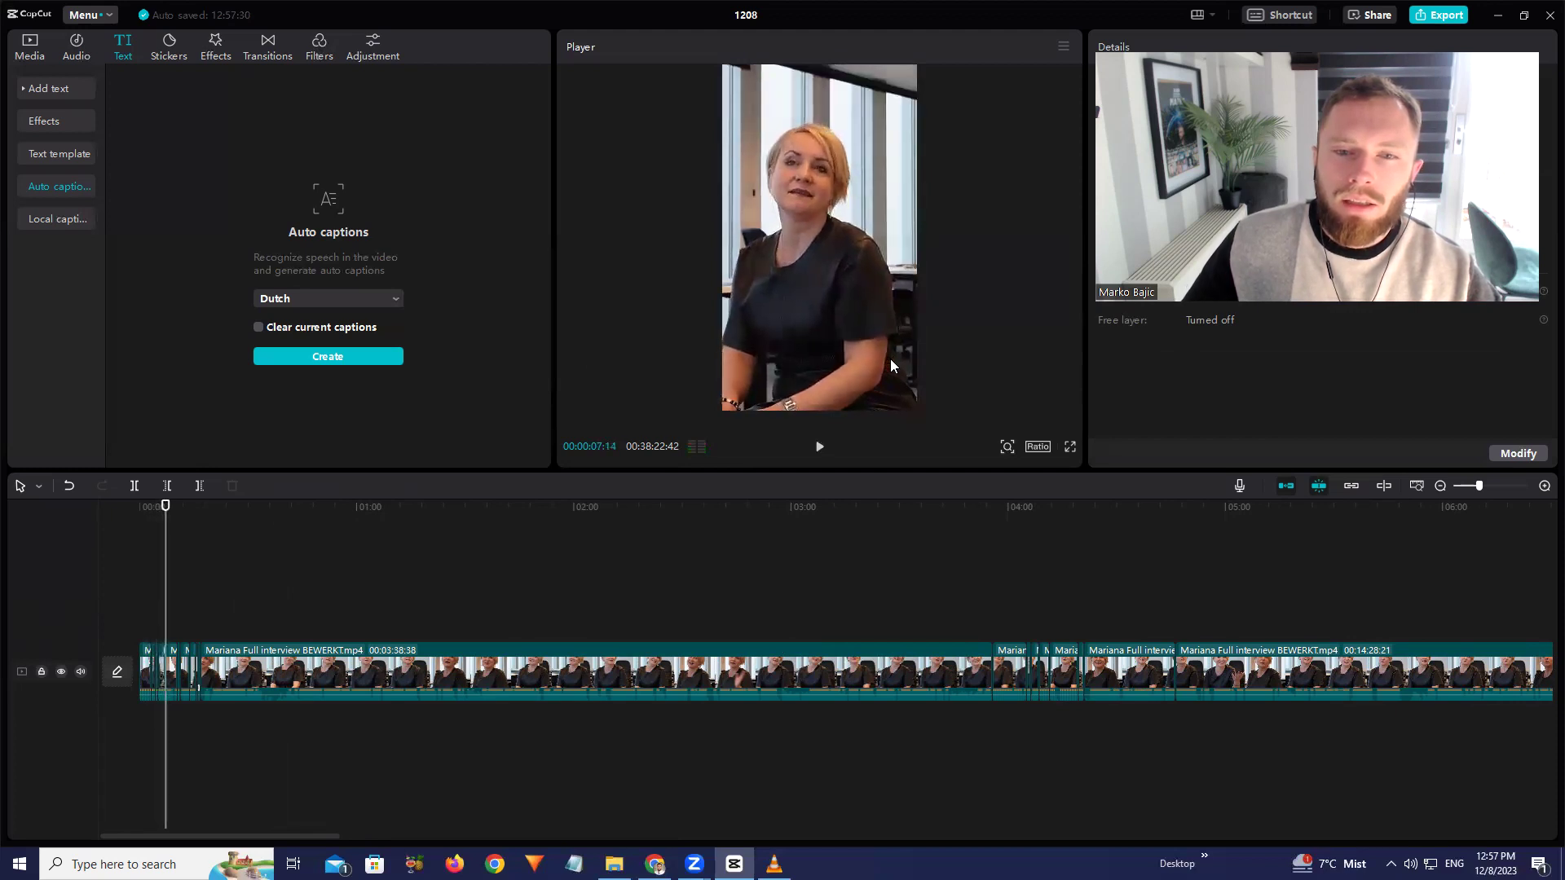
Delete all clips after the short edited pieces, from the 00:03:38:38 clip to the end of the timeline
click(364, 608)
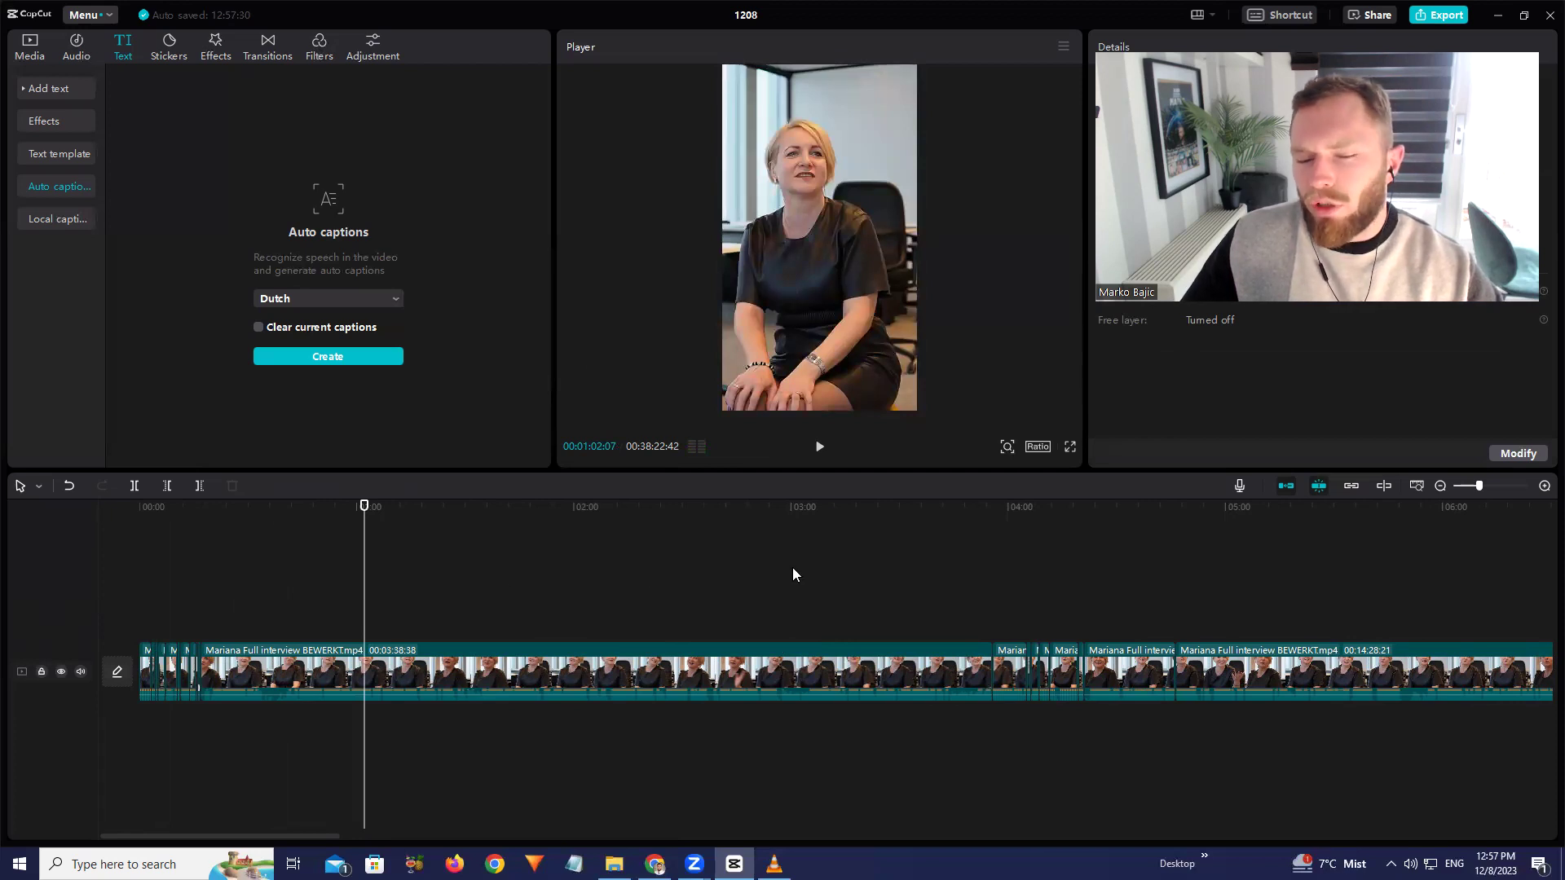
scroll(618, 579, down, 3)
scroll(639, 604, down, 4)
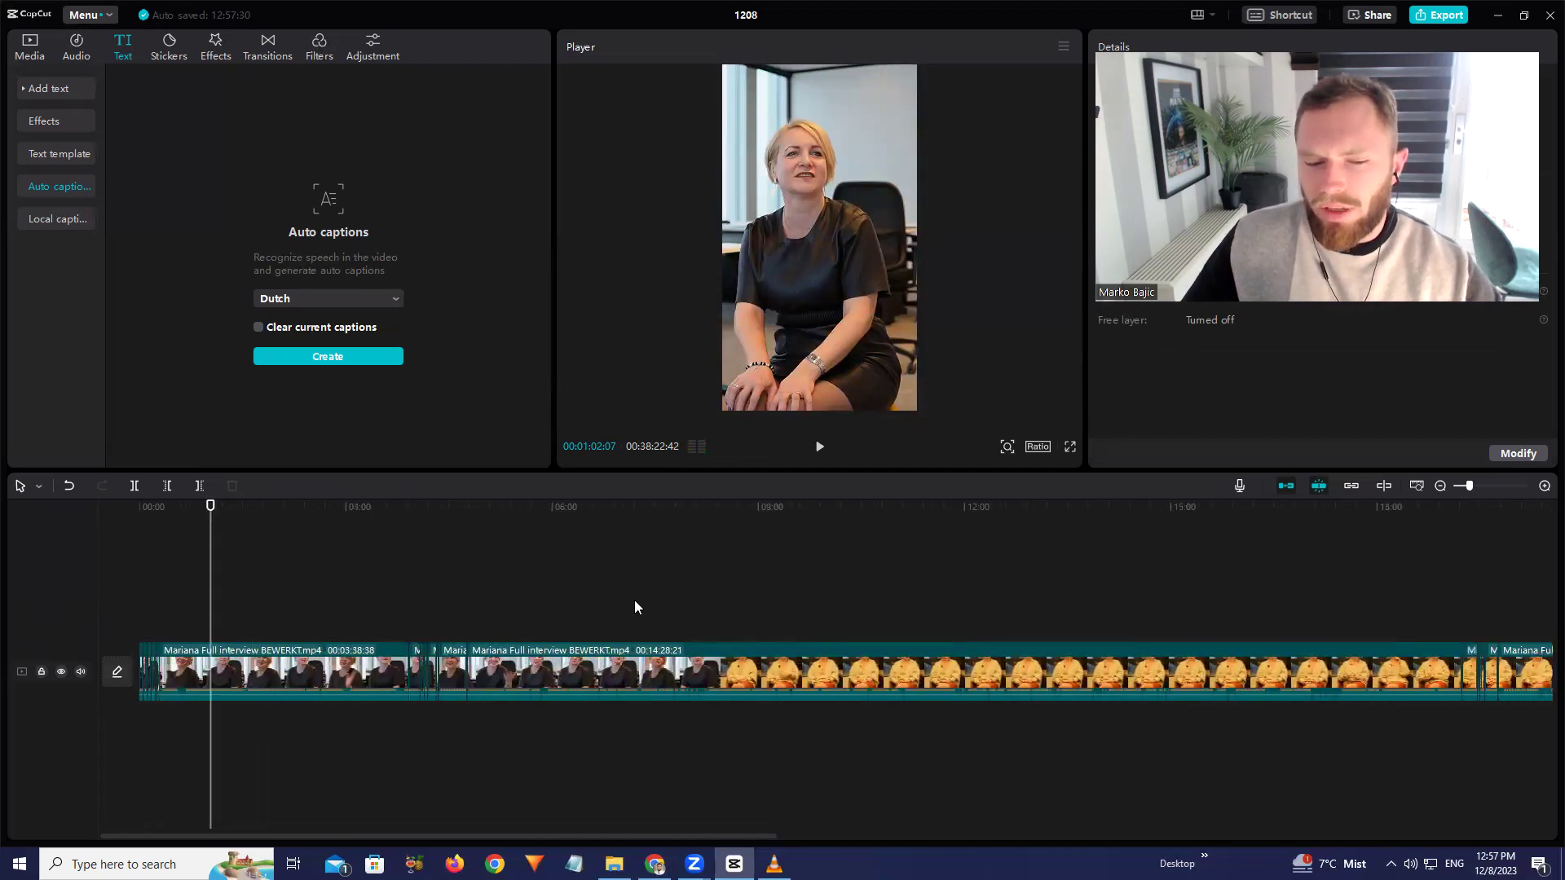
scroll(551, 599, down, 2)
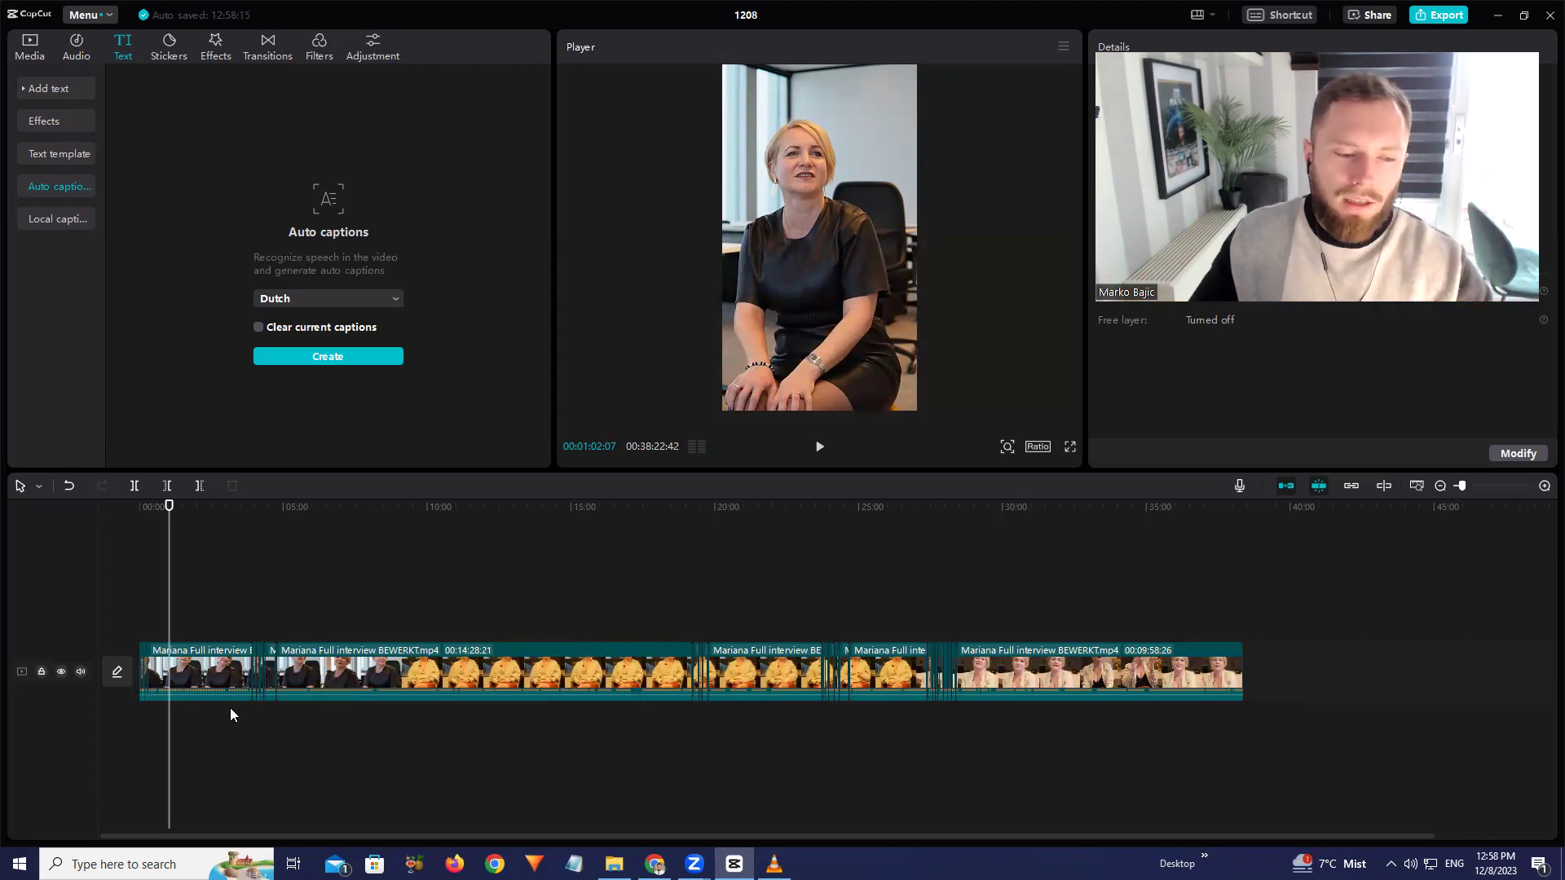
key(space)
drag(233, 737, 1370, 550)
key(Delete)
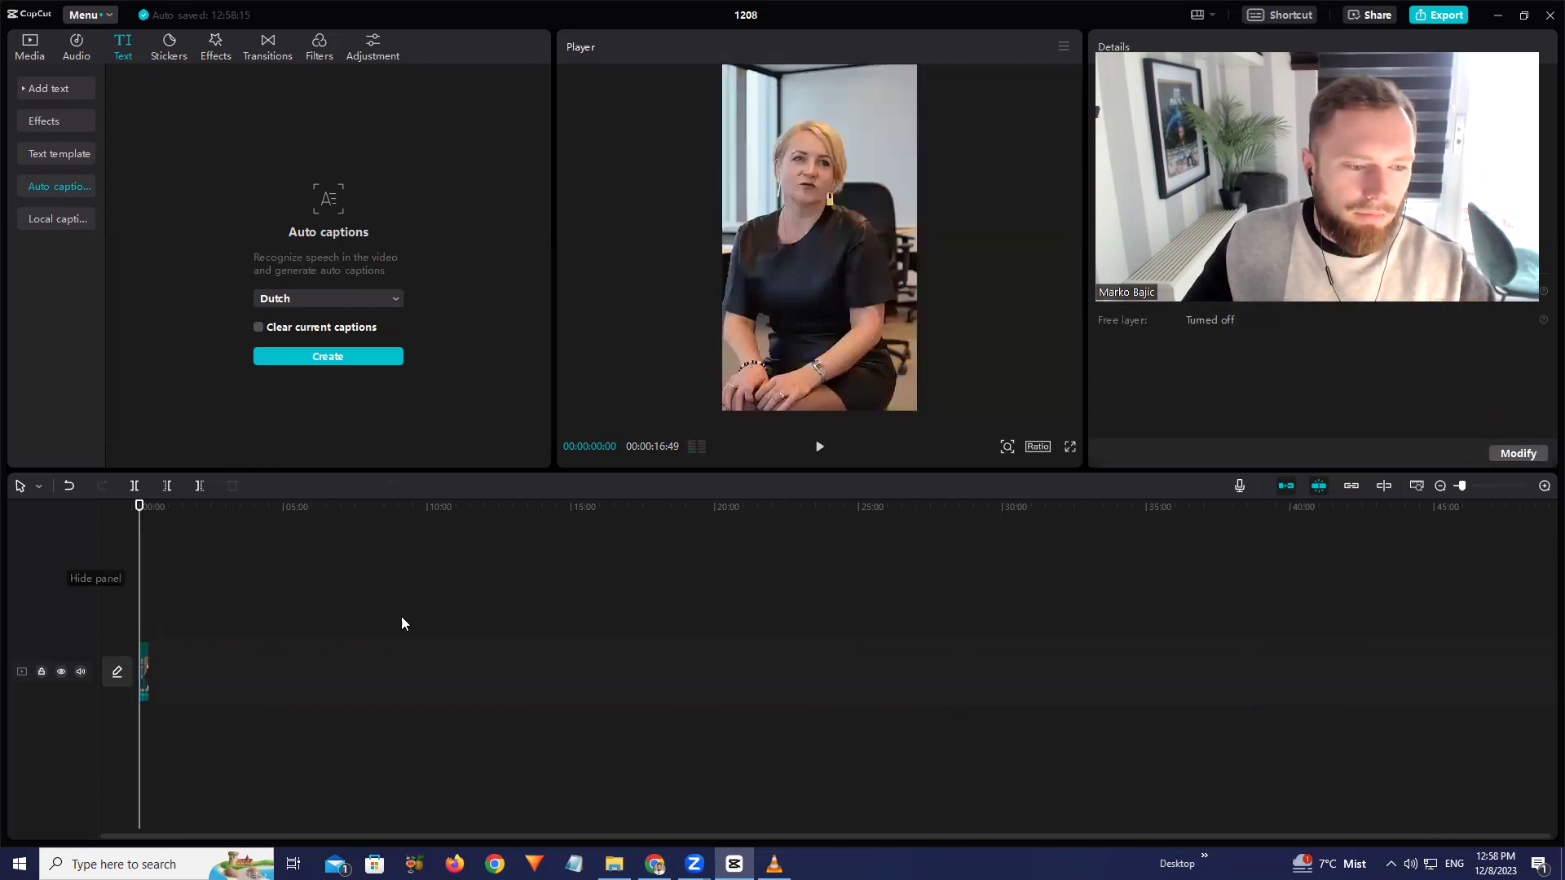
Play the isolated segment from its start and split the first clip at 00:00:01:09
key(space)
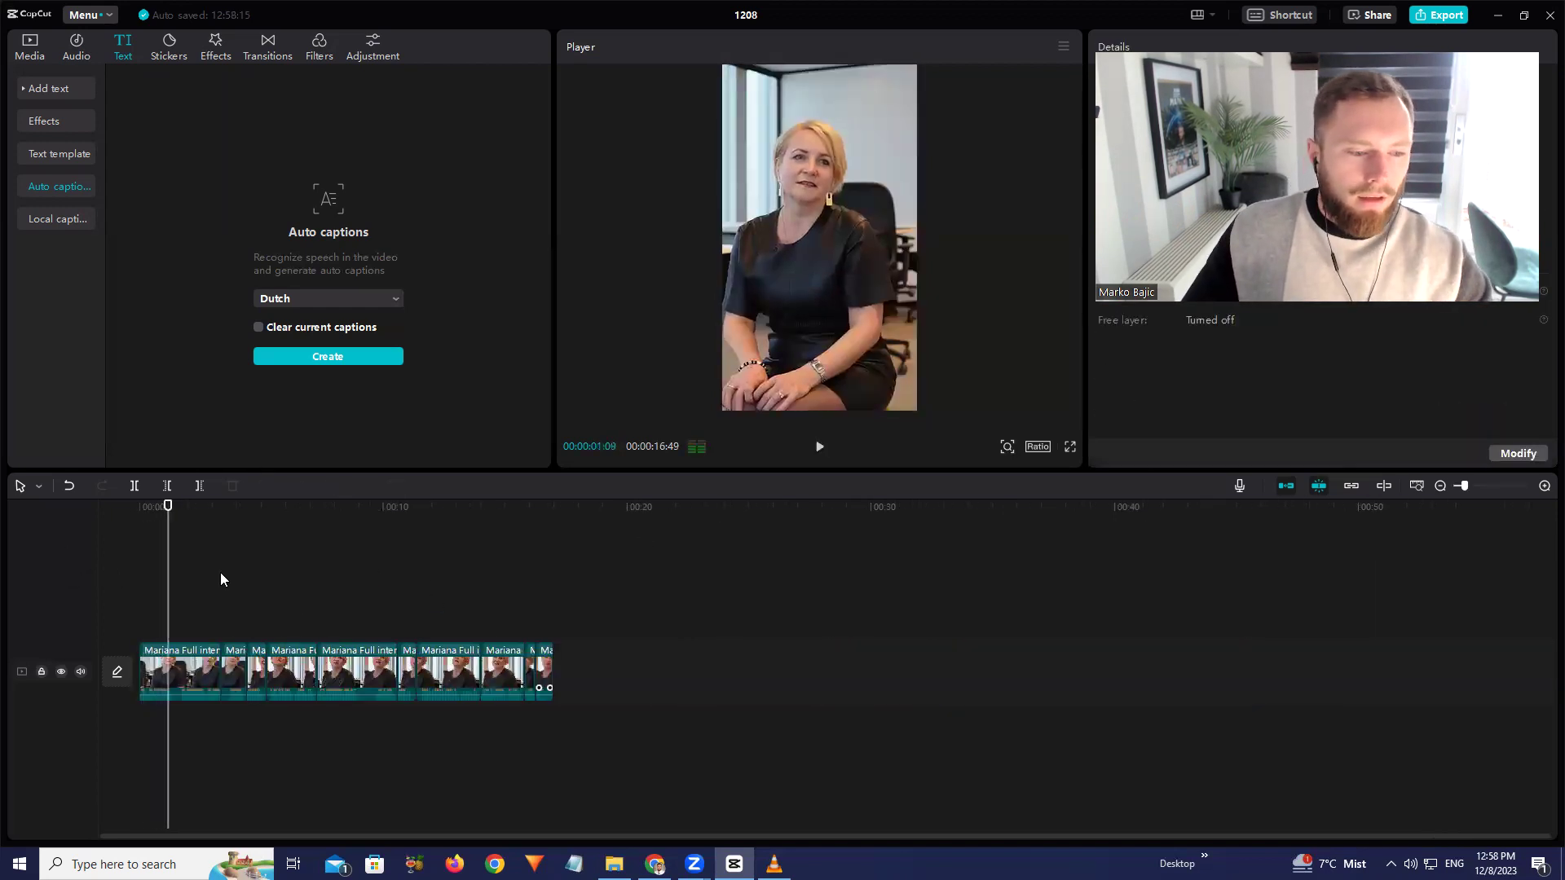
click(132, 484)
key(space)
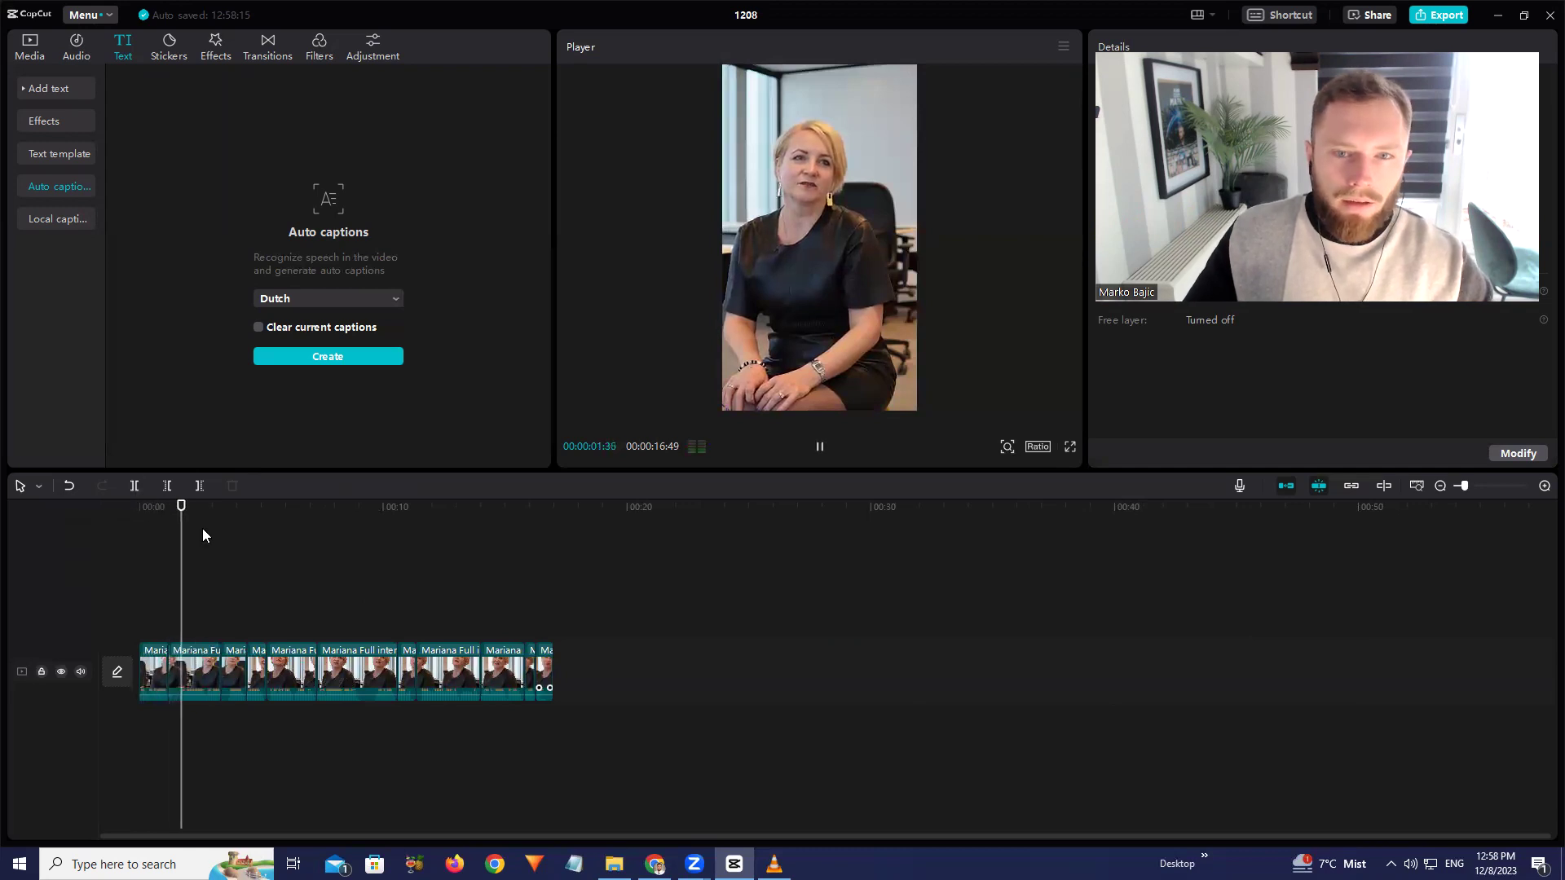
Try to trim the start of the clip that follows the split at 00:00:01:09
click(196, 662)
drag(170, 662, 189, 656)
click(221, 670)
key(ctrl+z)
Trim the start of the clip after the 00:00:01:09 split so that it lasts 00:00:01:30
click(168, 510)
ctrl+scroll(244, 652, up, 3)
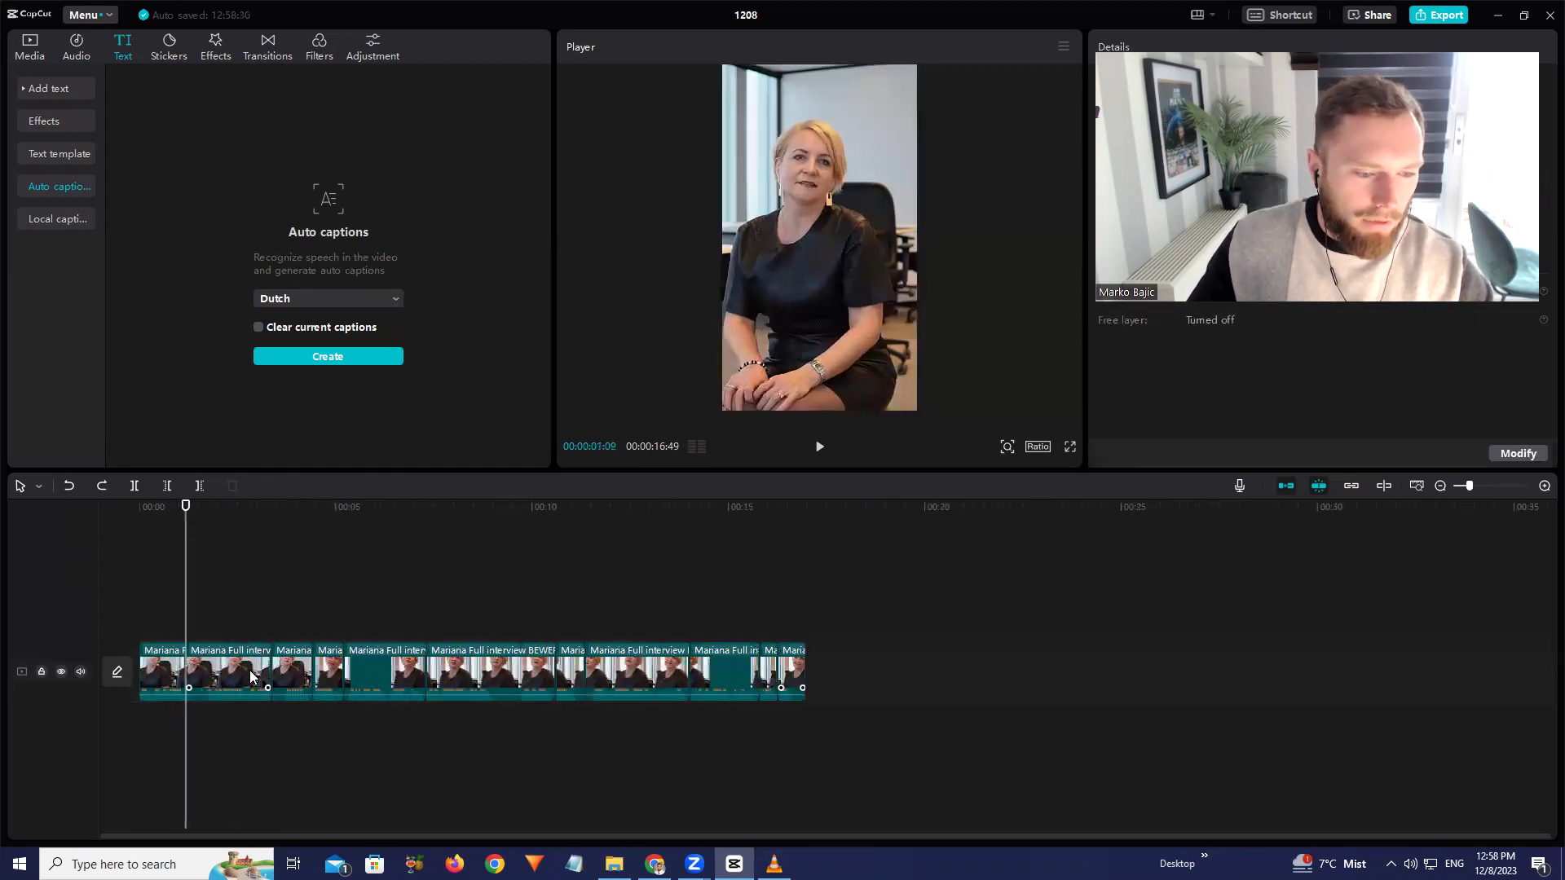
ctrl+scroll(248, 670, up, 6)
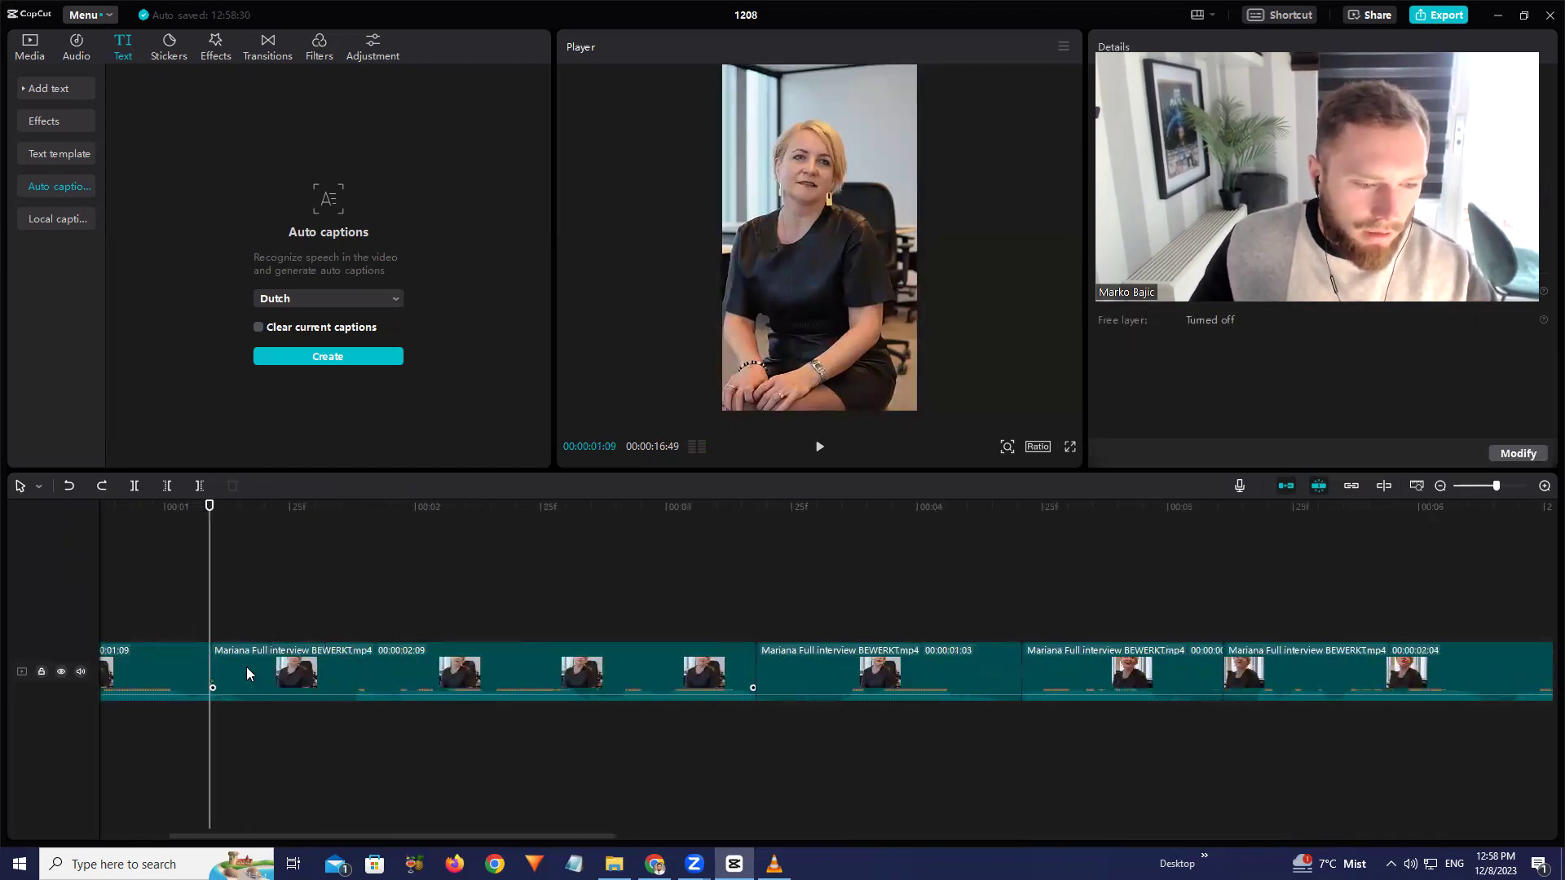
click(229, 665)
click(234, 713)
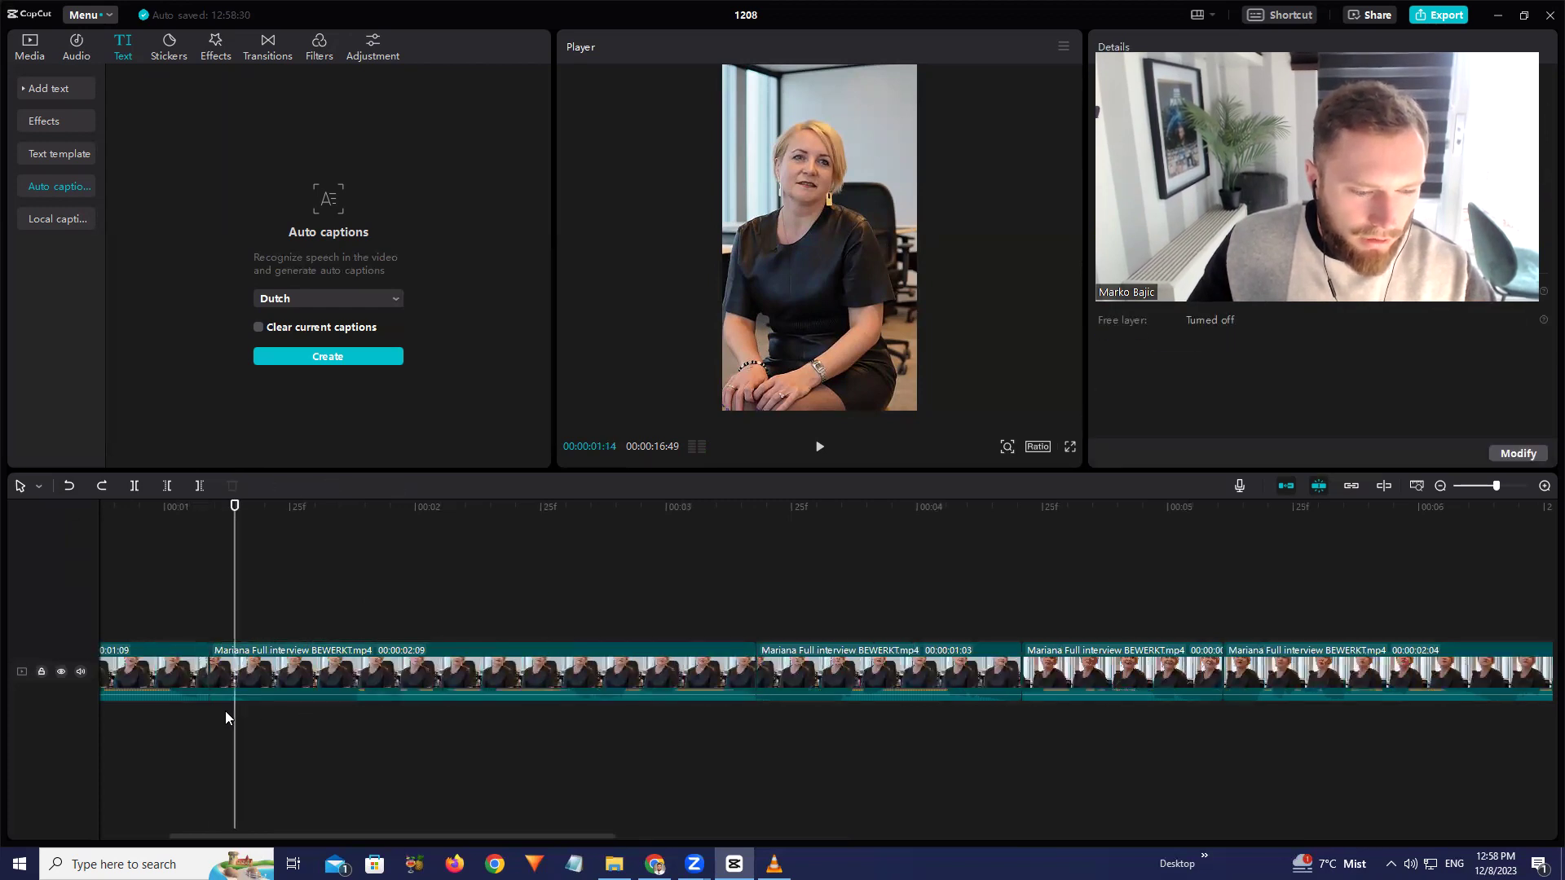
drag(210, 518, 270, 571)
click(258, 670)
drag(210, 648, 355, 643)
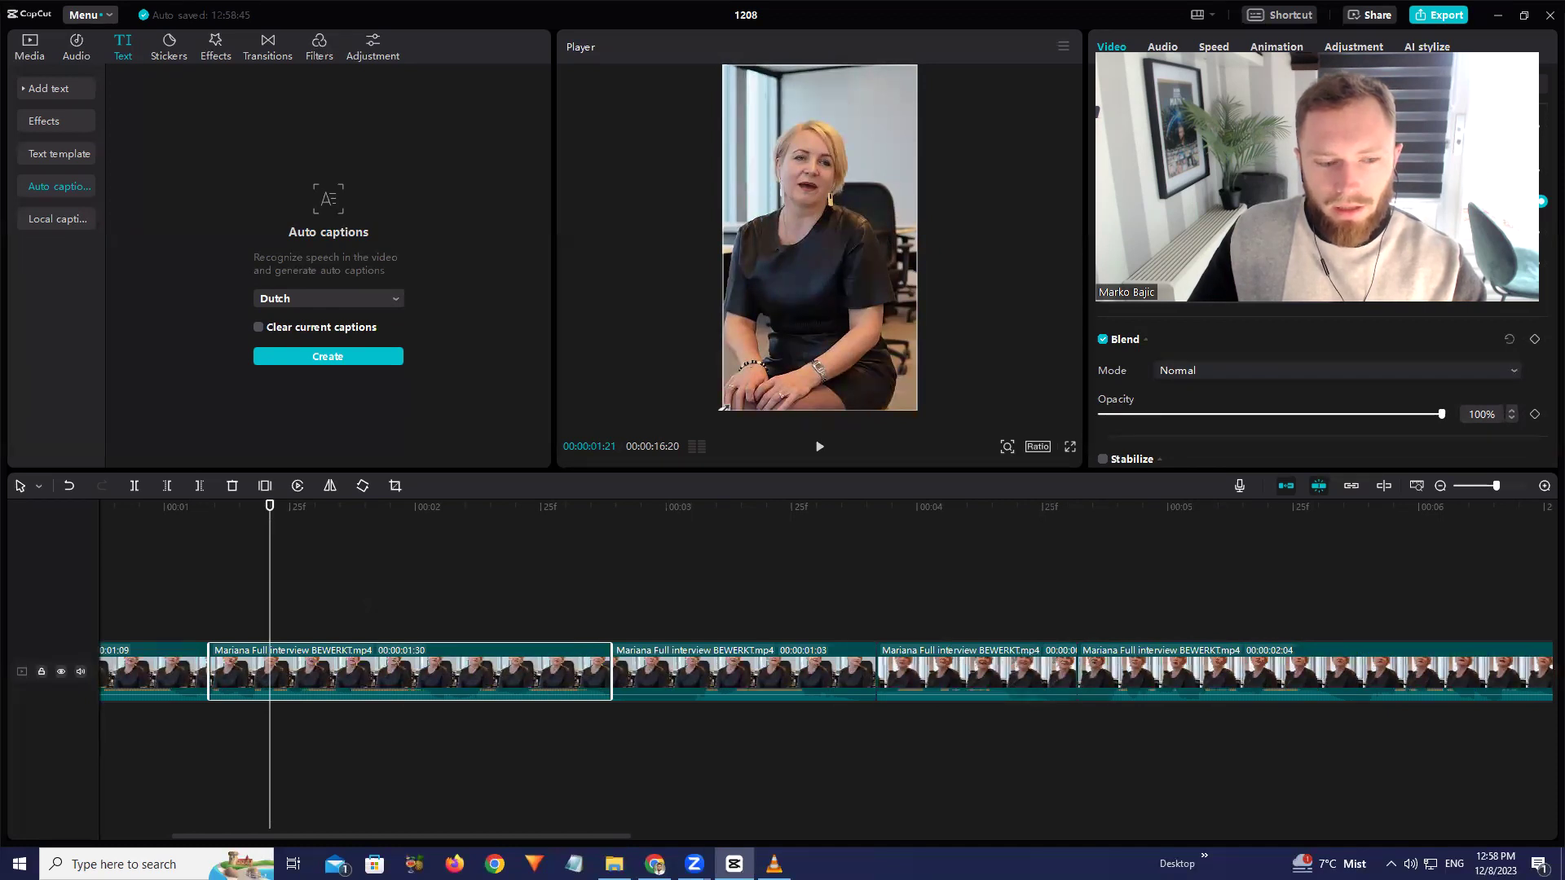
Try enlarging the second clip's picture, and undo both the enlargement and the last trim
drag(722, 408, 677, 453)
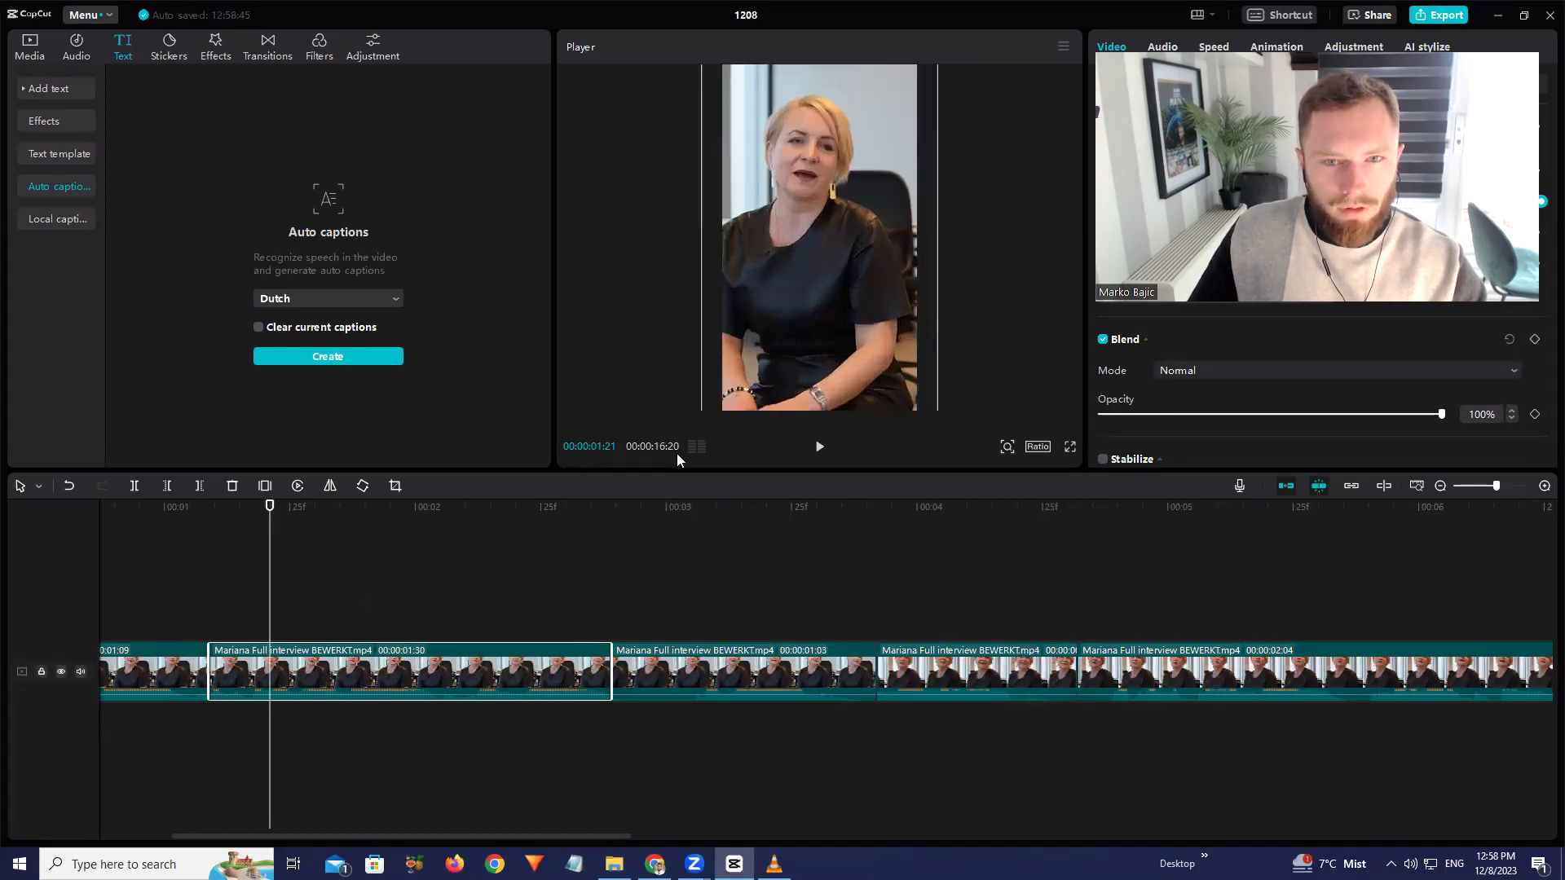
key(ctrl+z)
key(ctrl+z)
Trim the second clip's start again so that the clip lasts 00:00:01:31
drag(220, 512, 355, 520)
drag(210, 652, 360, 652)
drag(348, 660, 208, 660)
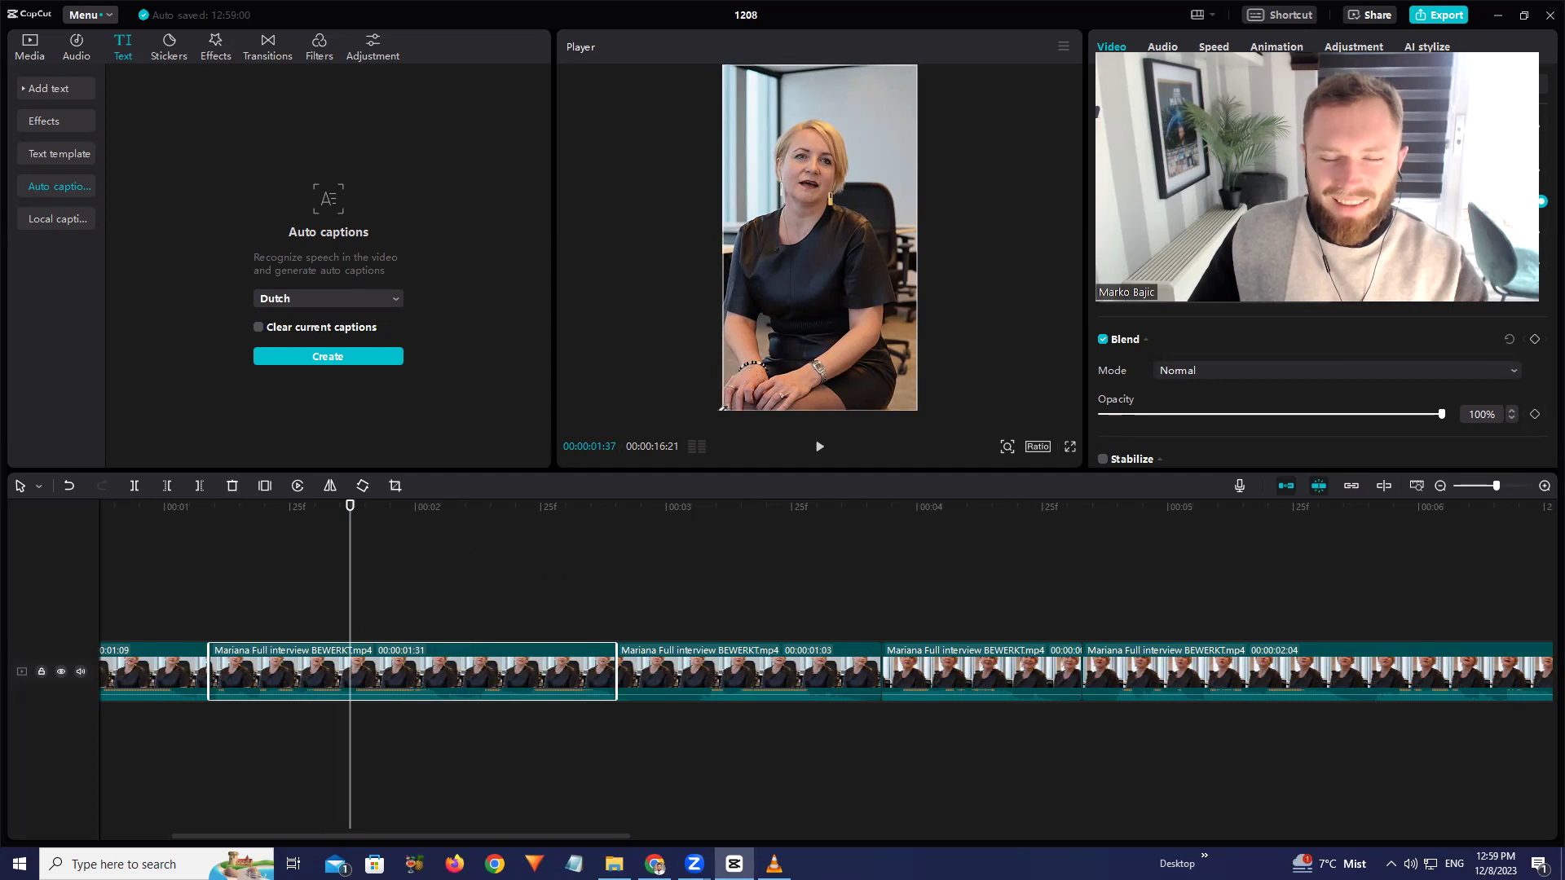
Slightly enlarge the second clip's picture for a zoom cut and play the segment from the beginning
drag(722, 408, 696, 476)
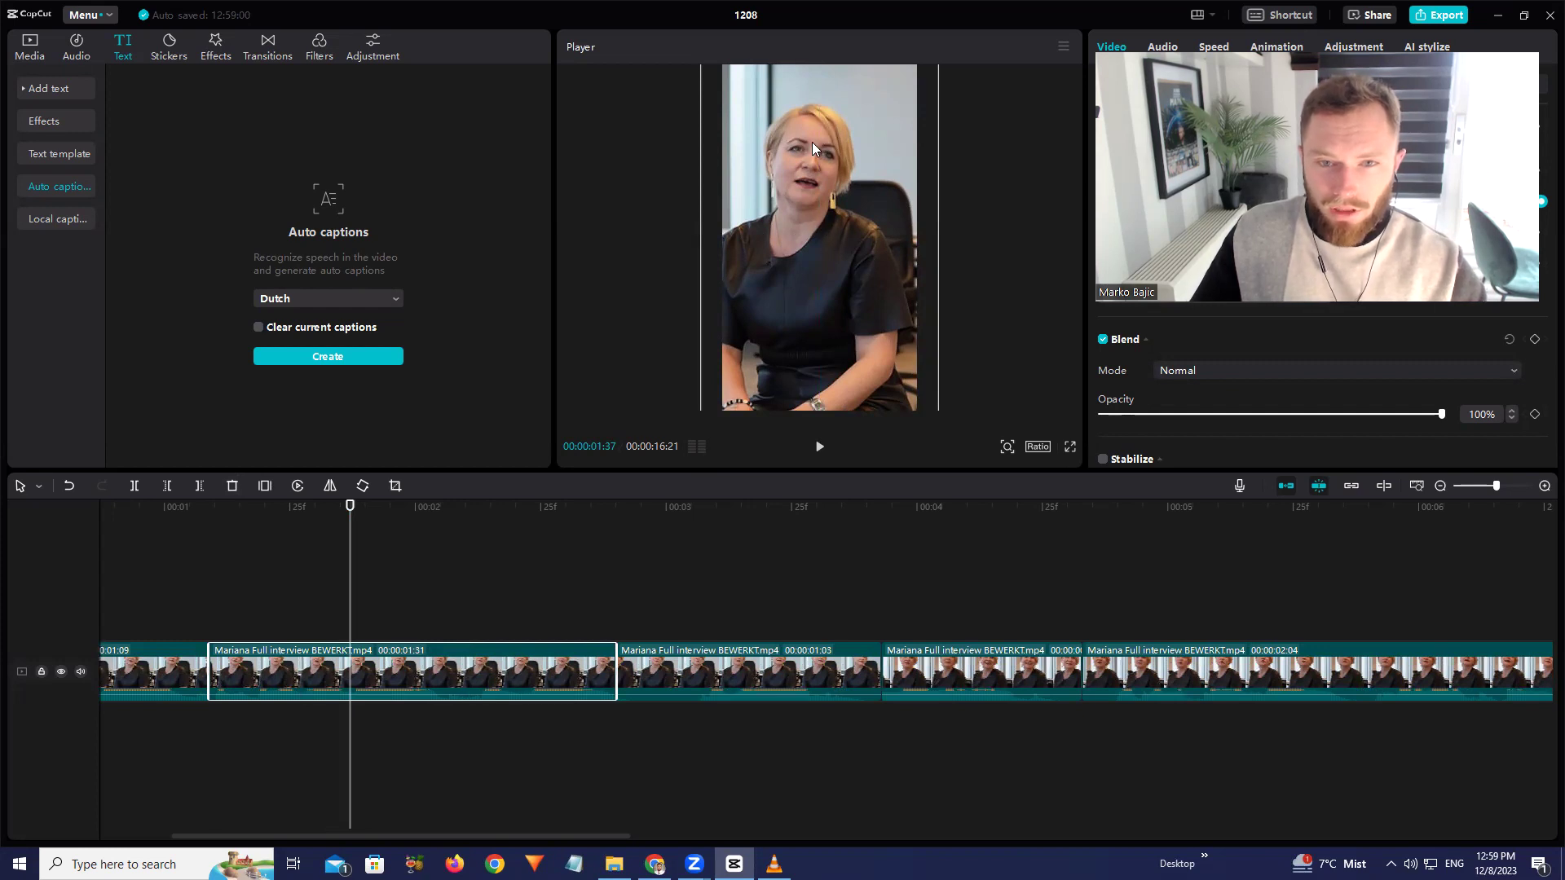
drag(182, 531, 106, 531)
key(space)
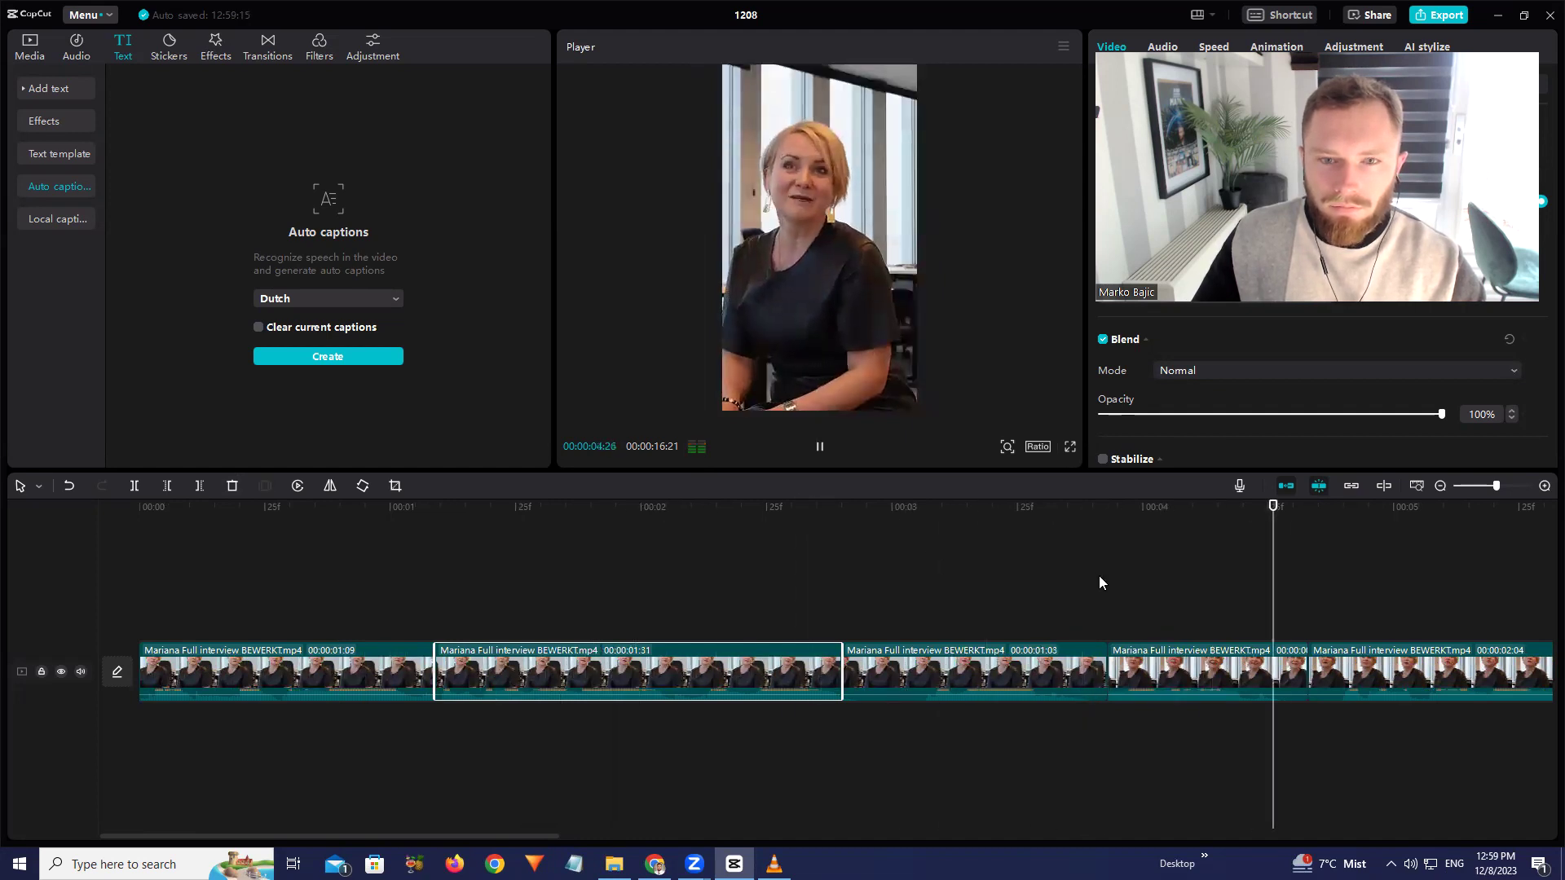
Trim the start of the third clip so that it lasts 00:00:00:47 and replay the cut
key(space)
mouse_move(845, 665)
mouse_down()
mouse_move(933, 648)
mouse_move(841, 648)
mouse_up()
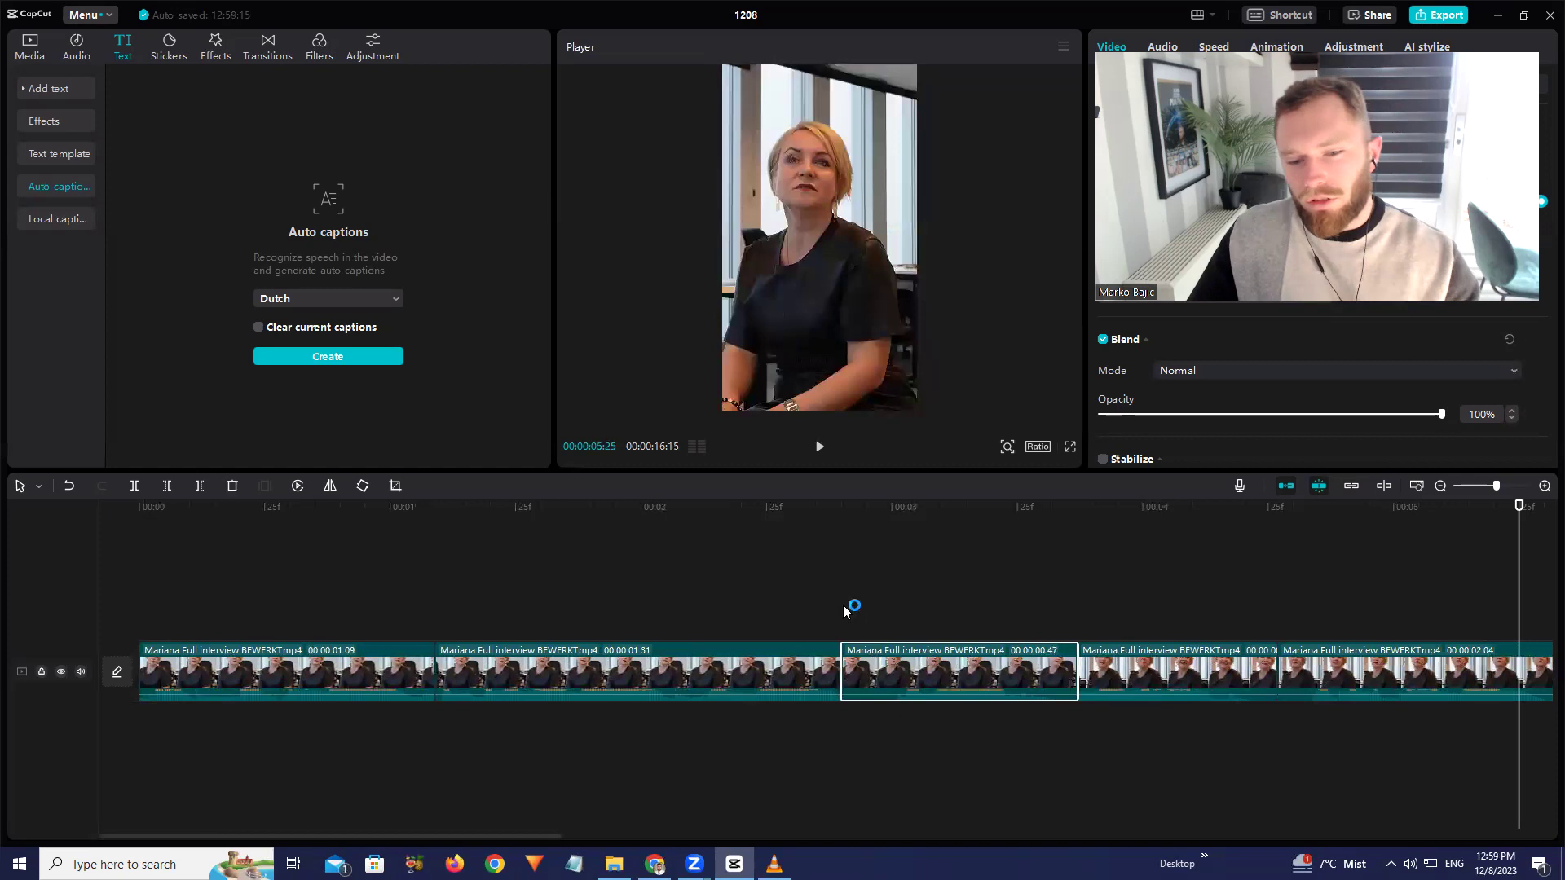
click(756, 507)
key(space)
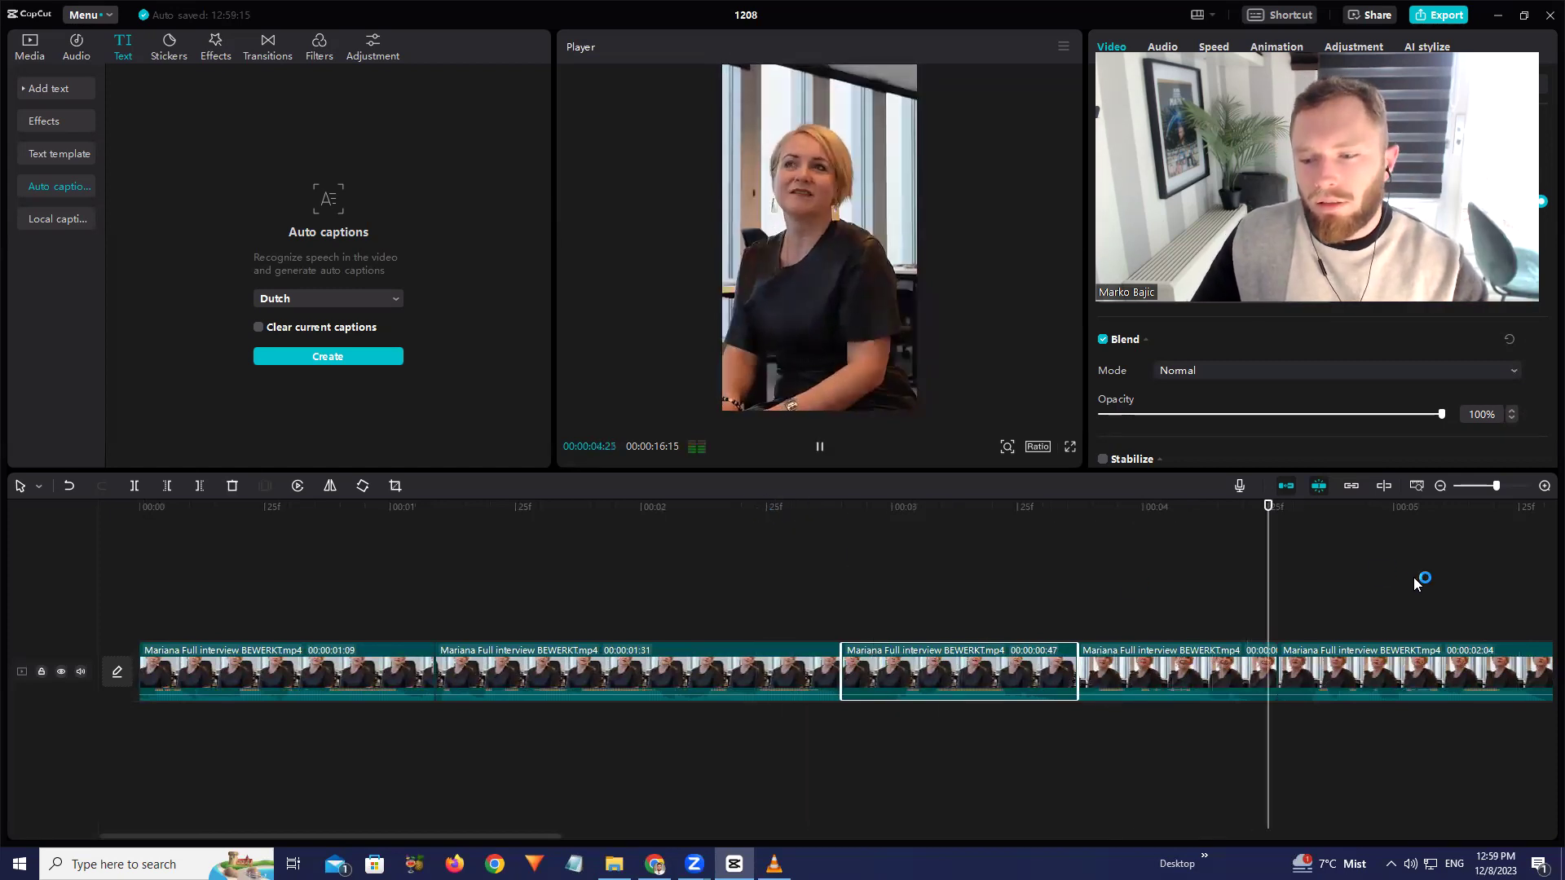
Trim the start of the fifth clip so that it lasts 00:00:01:49 and play the segment across that cut
click(1195, 536)
click(1301, 667)
drag(1300, 670, 1184, 505)
click(1182, 503)
key(space)
scroll(1246, 644, down, 1)
scroll(1245, 644, down, 3)
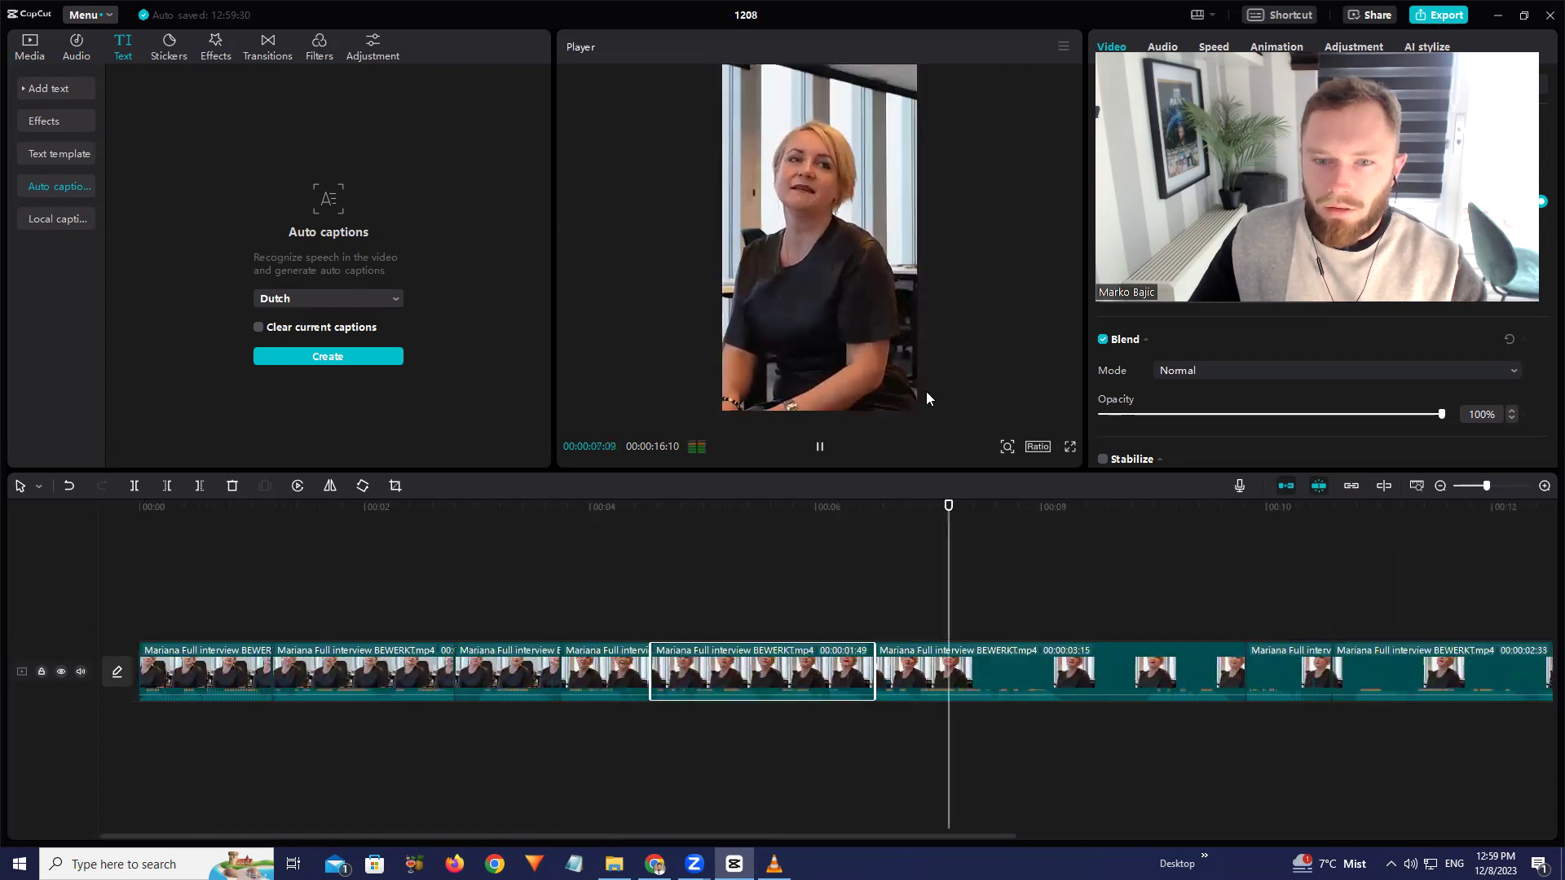
Slightly enlarge the fifth clip's picture for a zoom cut and play the segment again
click(801, 530)
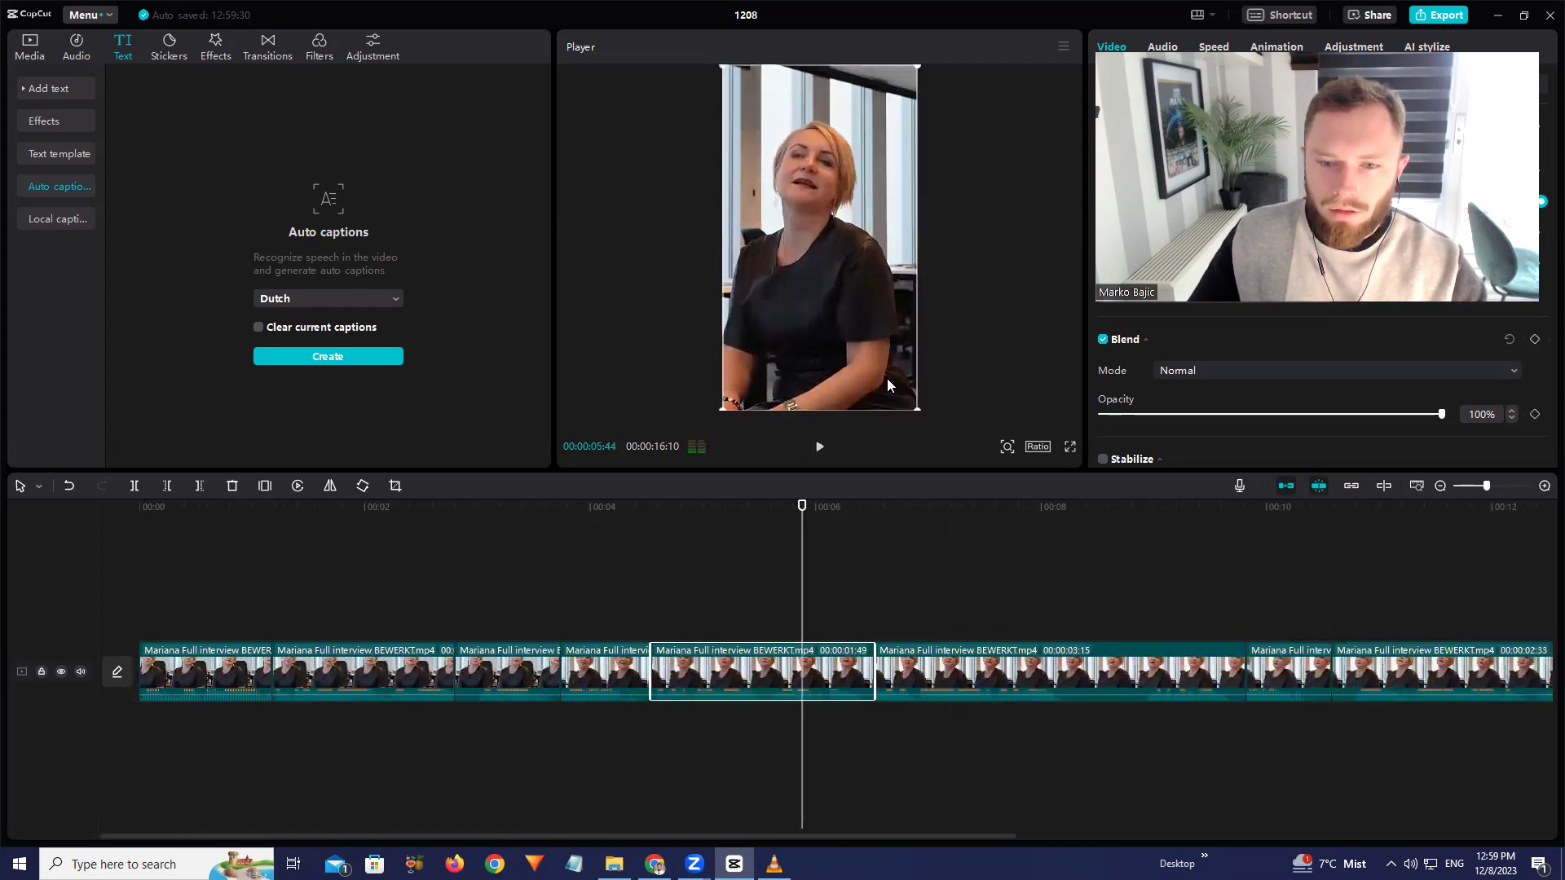
drag(920, 411, 941, 429)
scroll(1074, 562, down, 1)
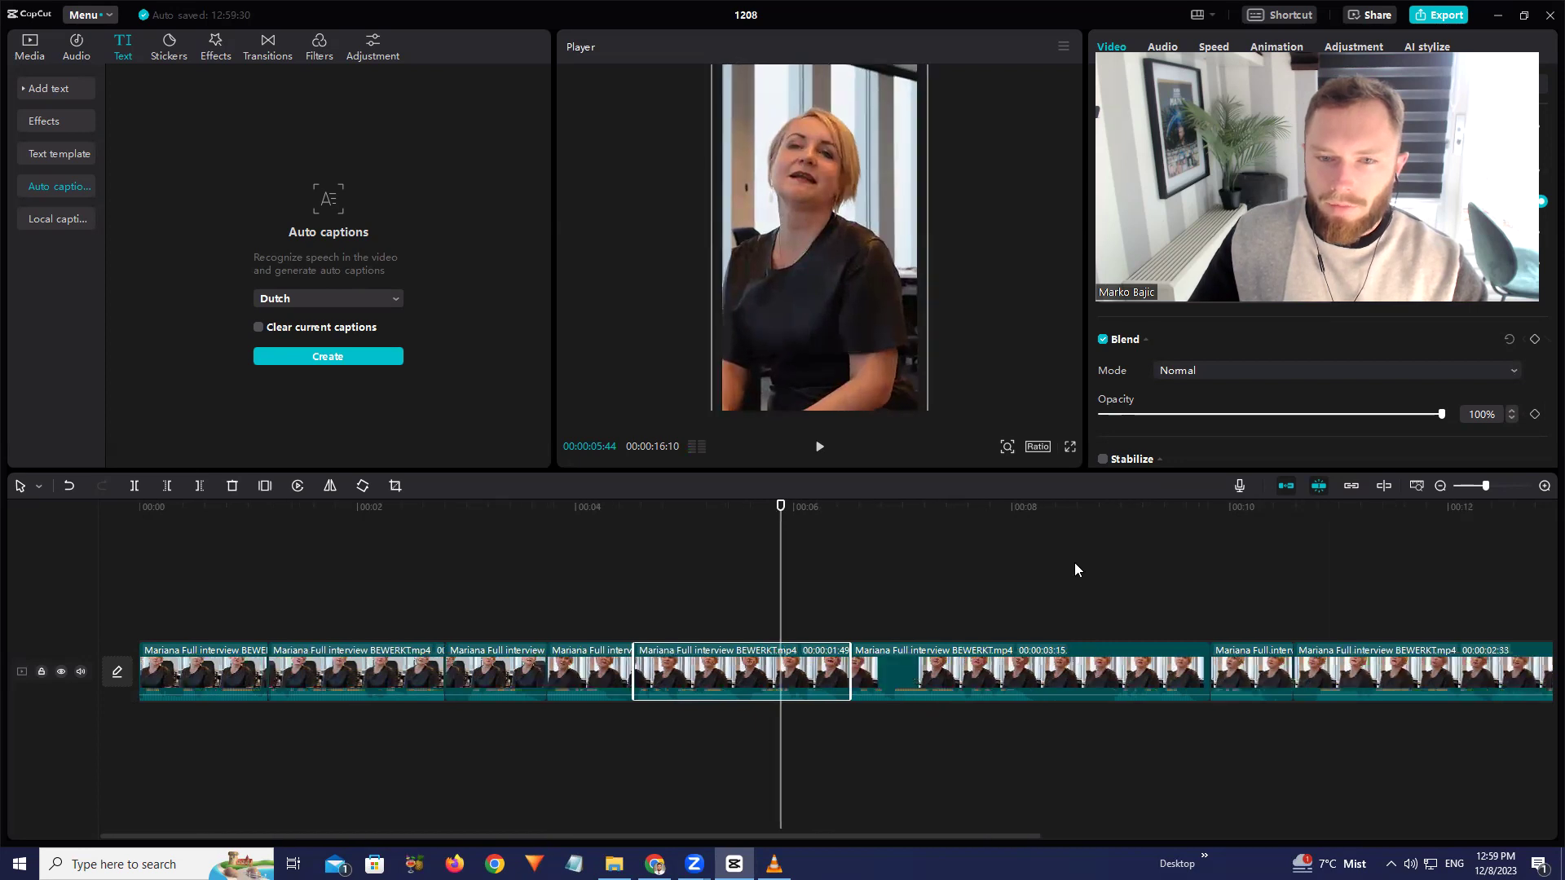
scroll(1067, 584, down, 3)
click(1192, 507)
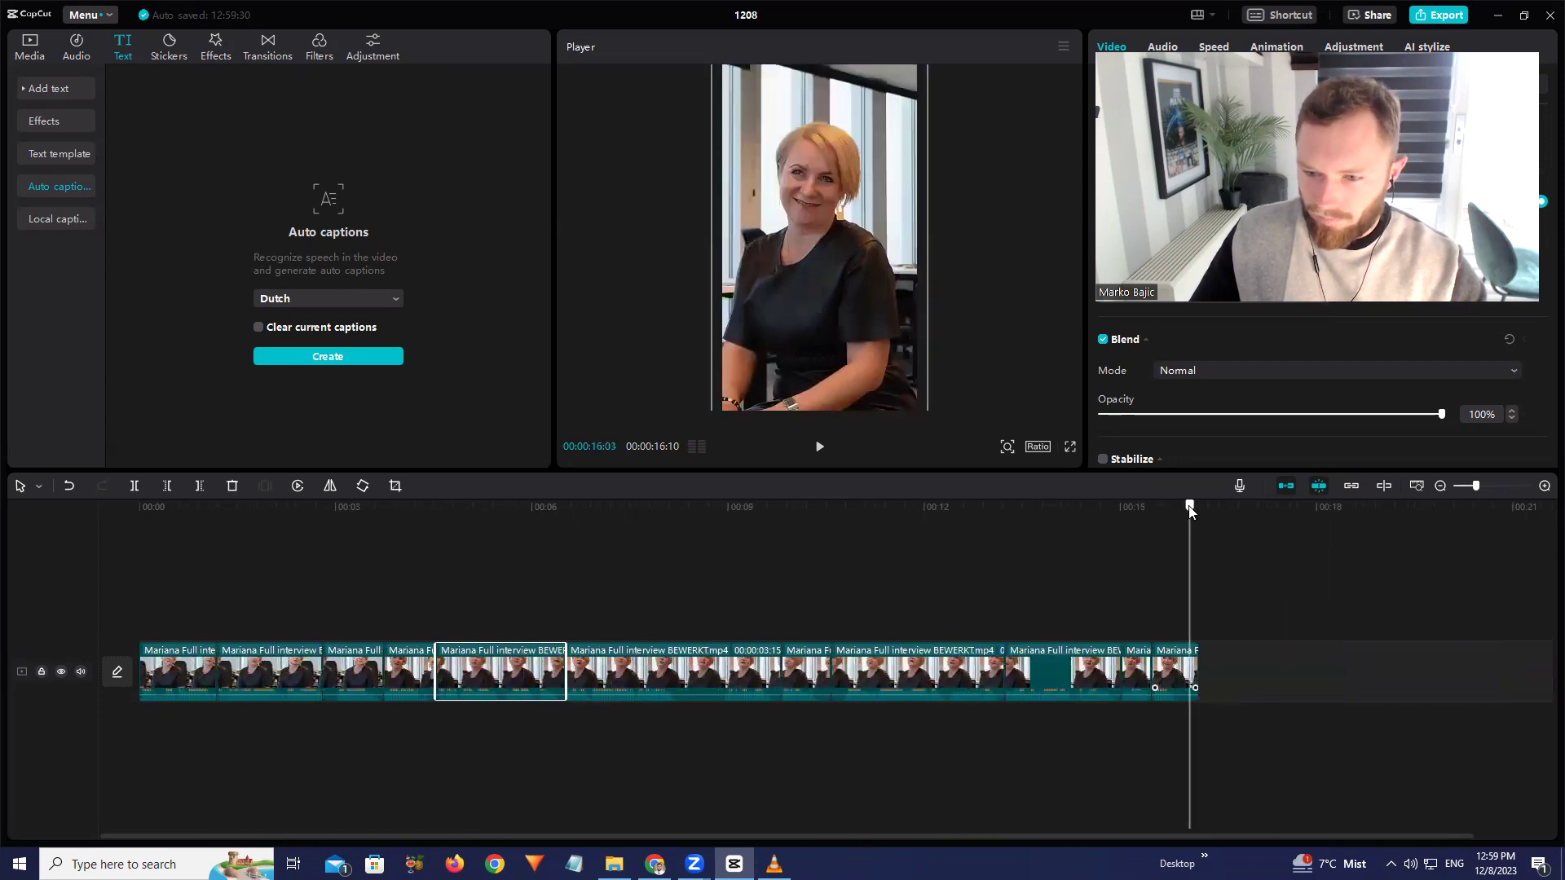
key(space)
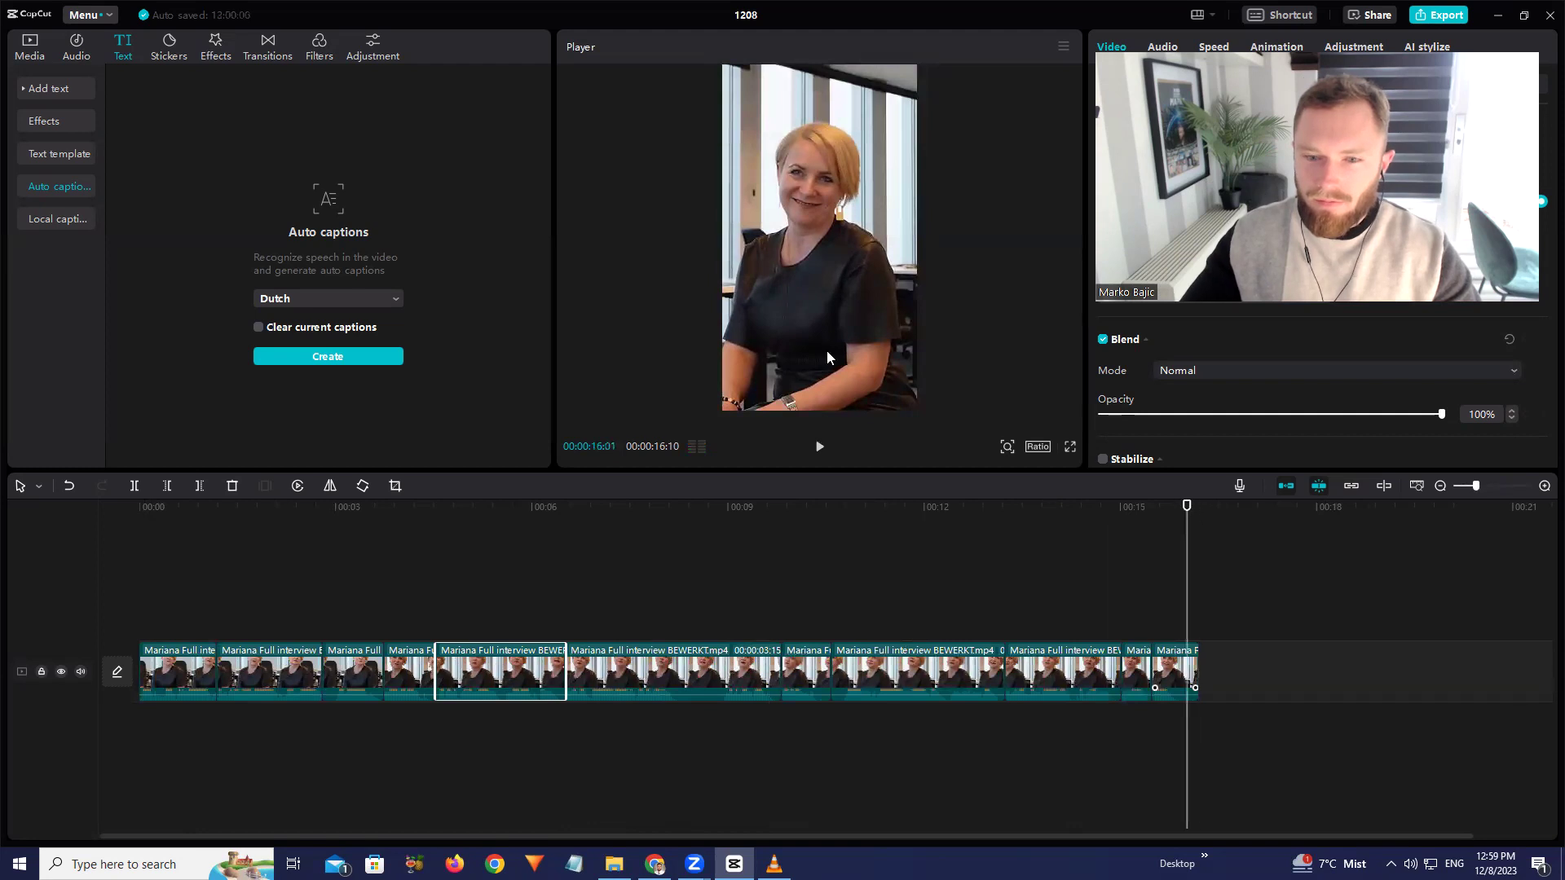
Slightly enlarge the last clip's picture for a zoom cut and replay the closing part of the segment
click(1129, 512)
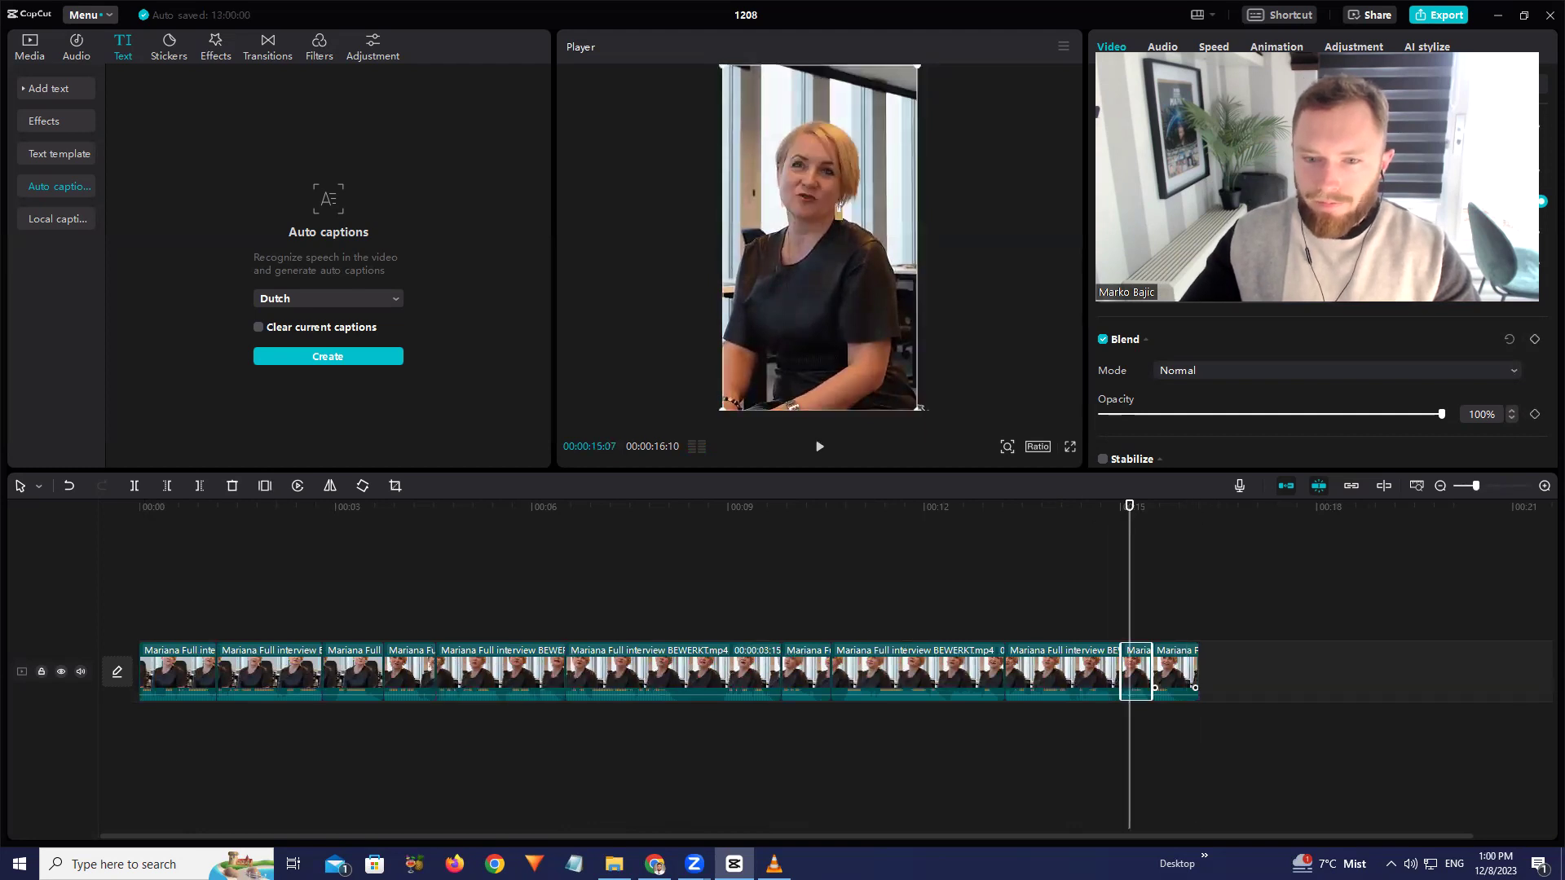
click(1176, 506)
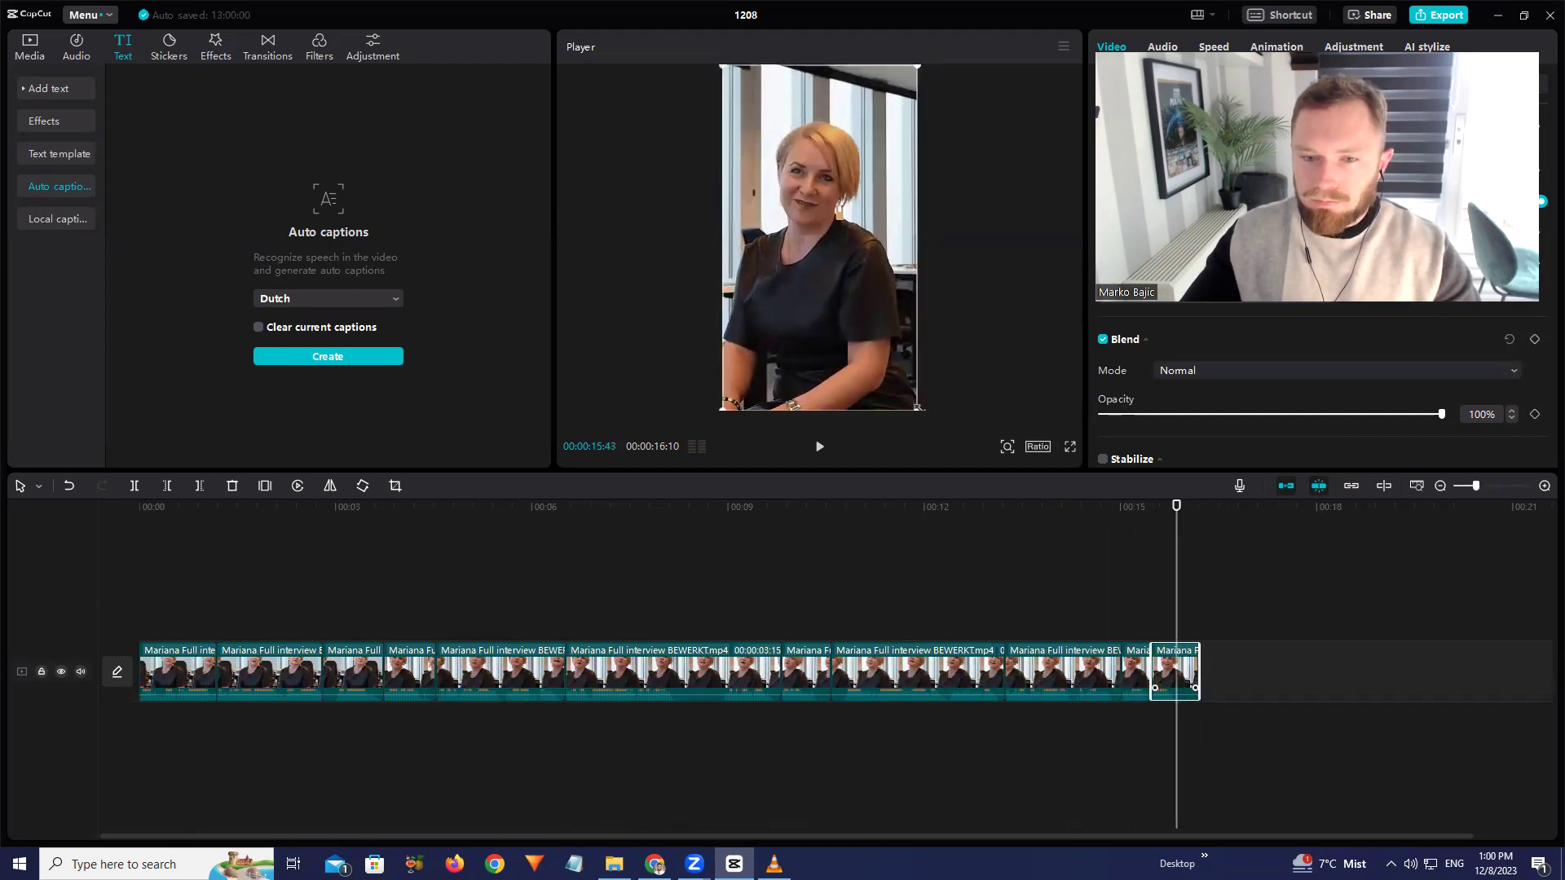
click(1037, 511)
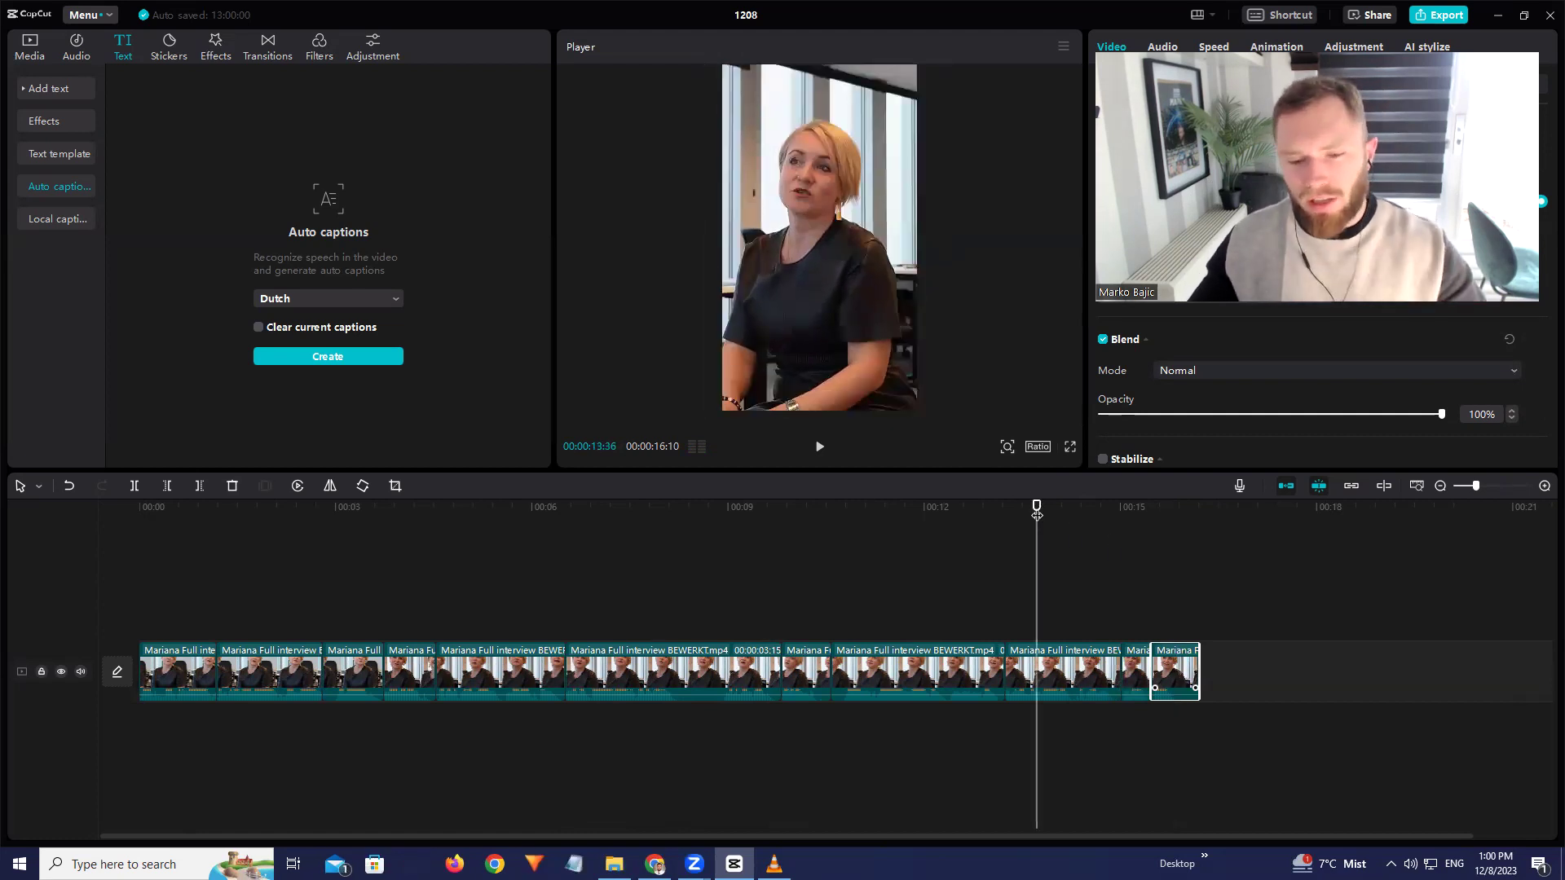
drag(1036, 512, 1012, 512)
key(space)
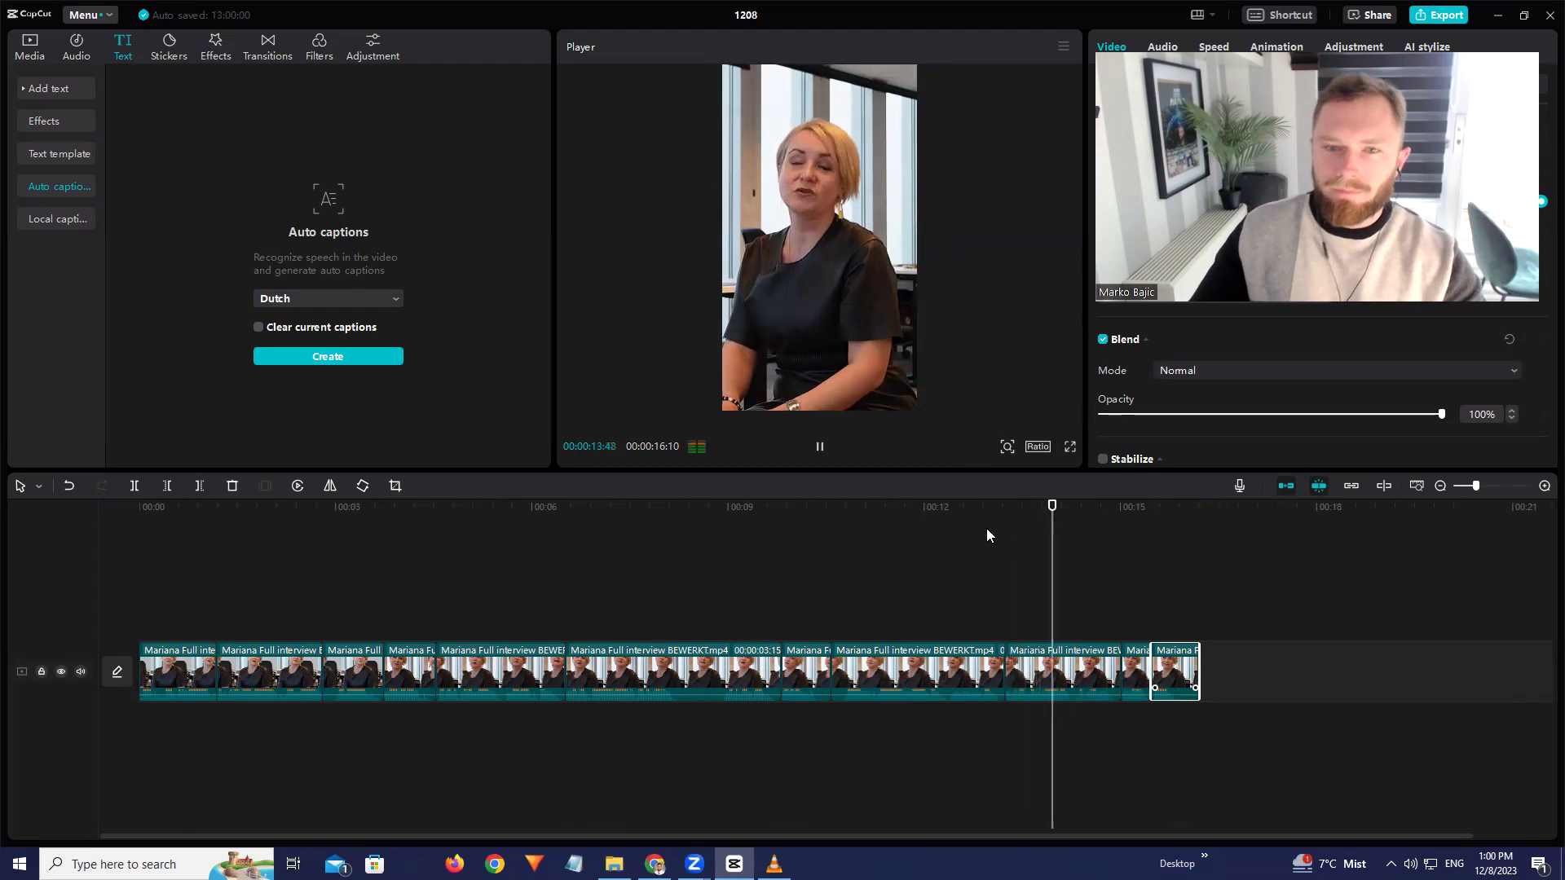
Split the clip at 00:00:14:13, strongly enlarge the picture of the part after the split, and play the ending
click(999, 510)
key(space)
click(731, 425)
click(134, 486)
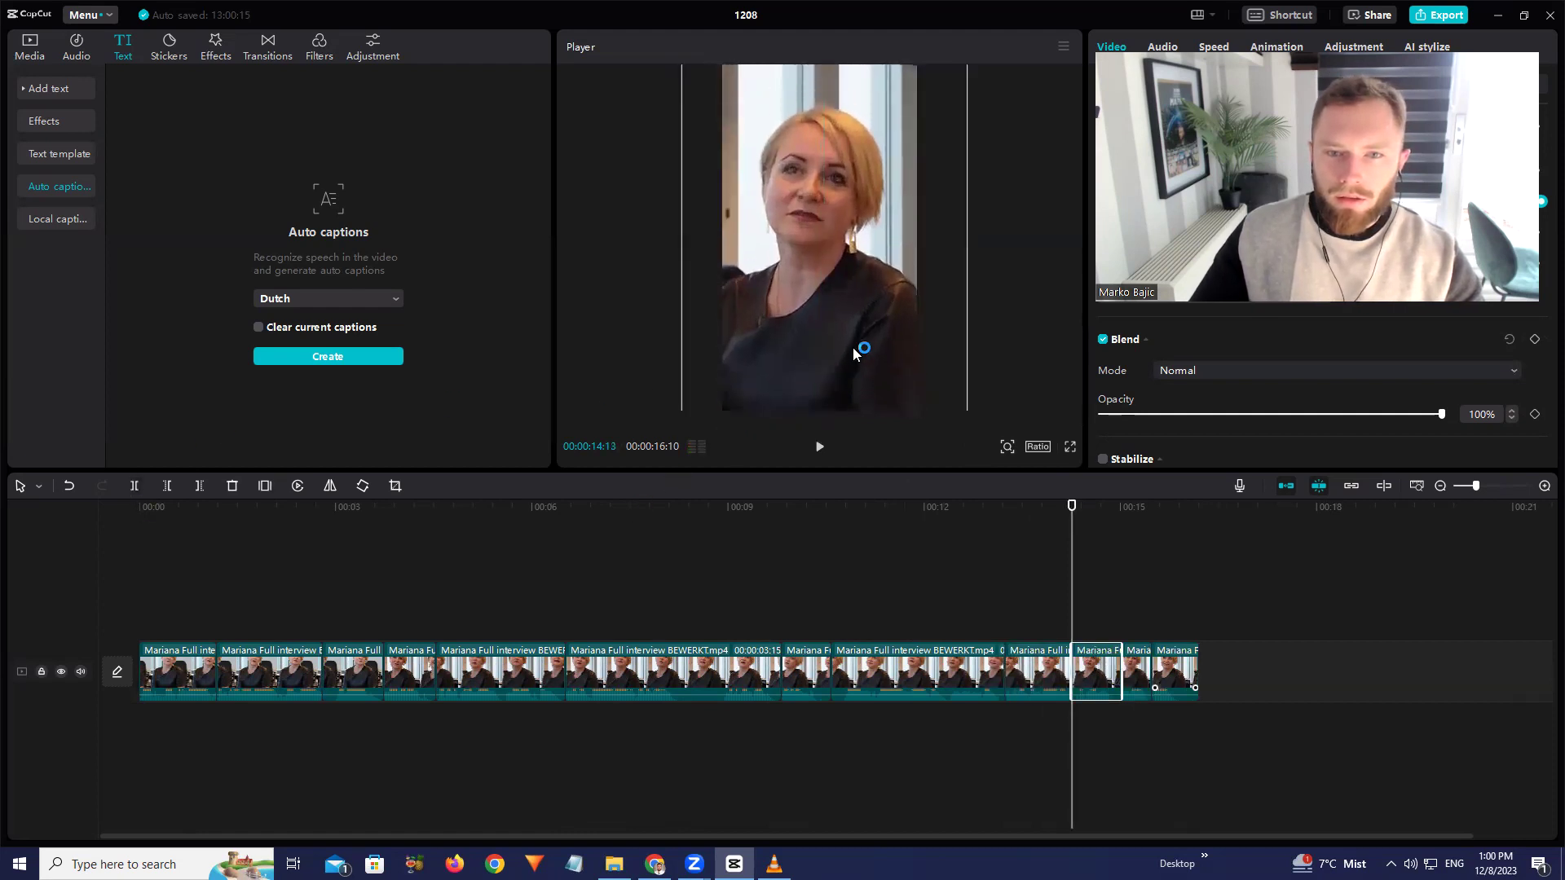
click(993, 514)
key(space)
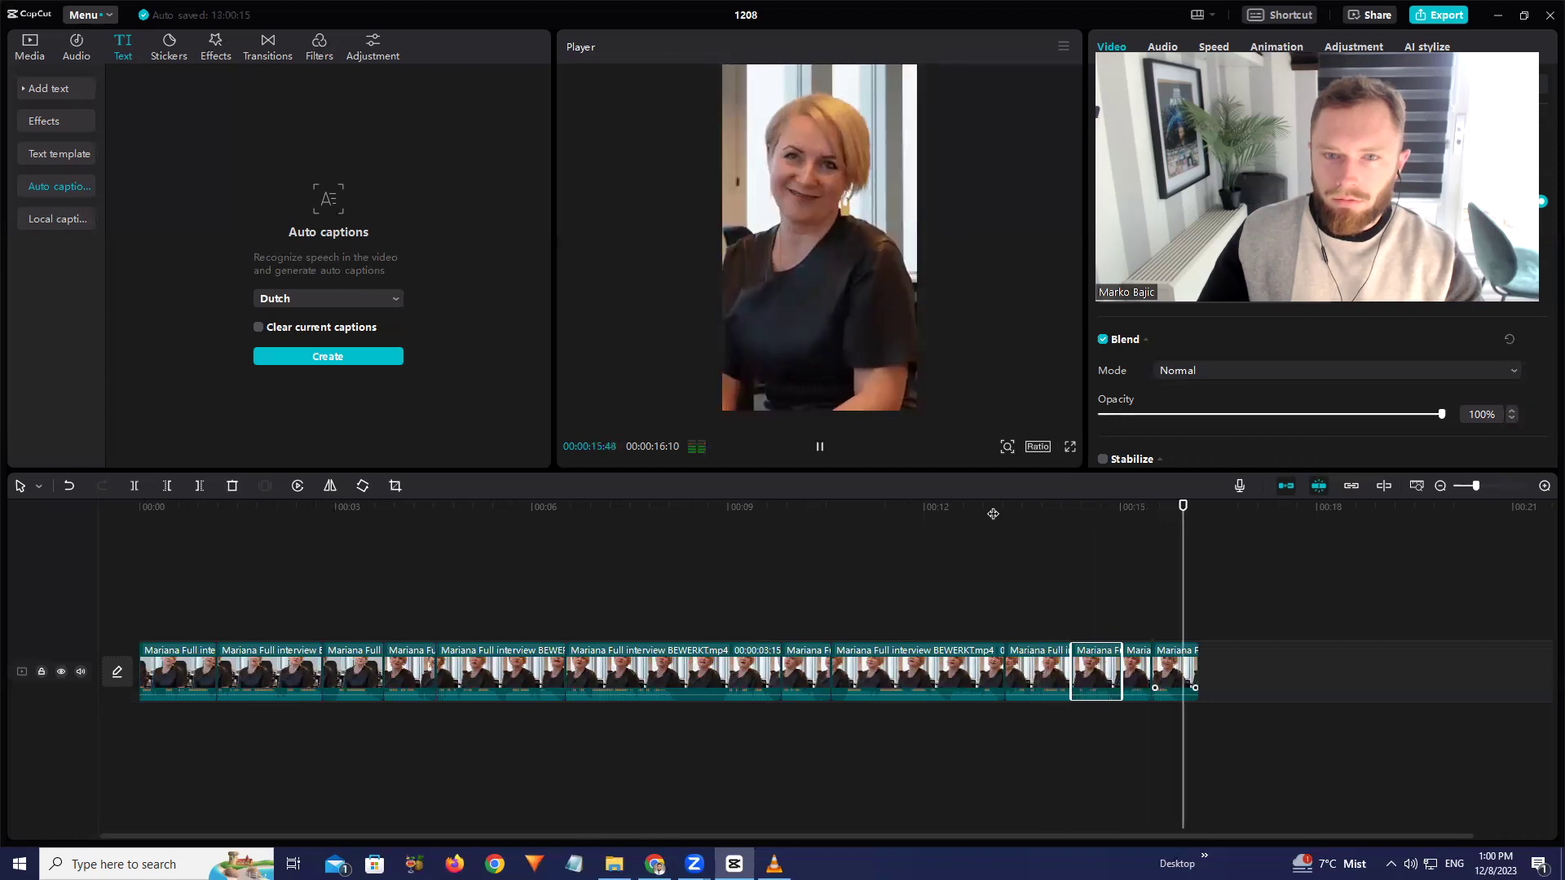
Export the segment as a 1080P mp4 titled "40 jaar GAAN ONDERNEMEN" and close the export dialog
click(111, 16)
mouse_move(124, 46)
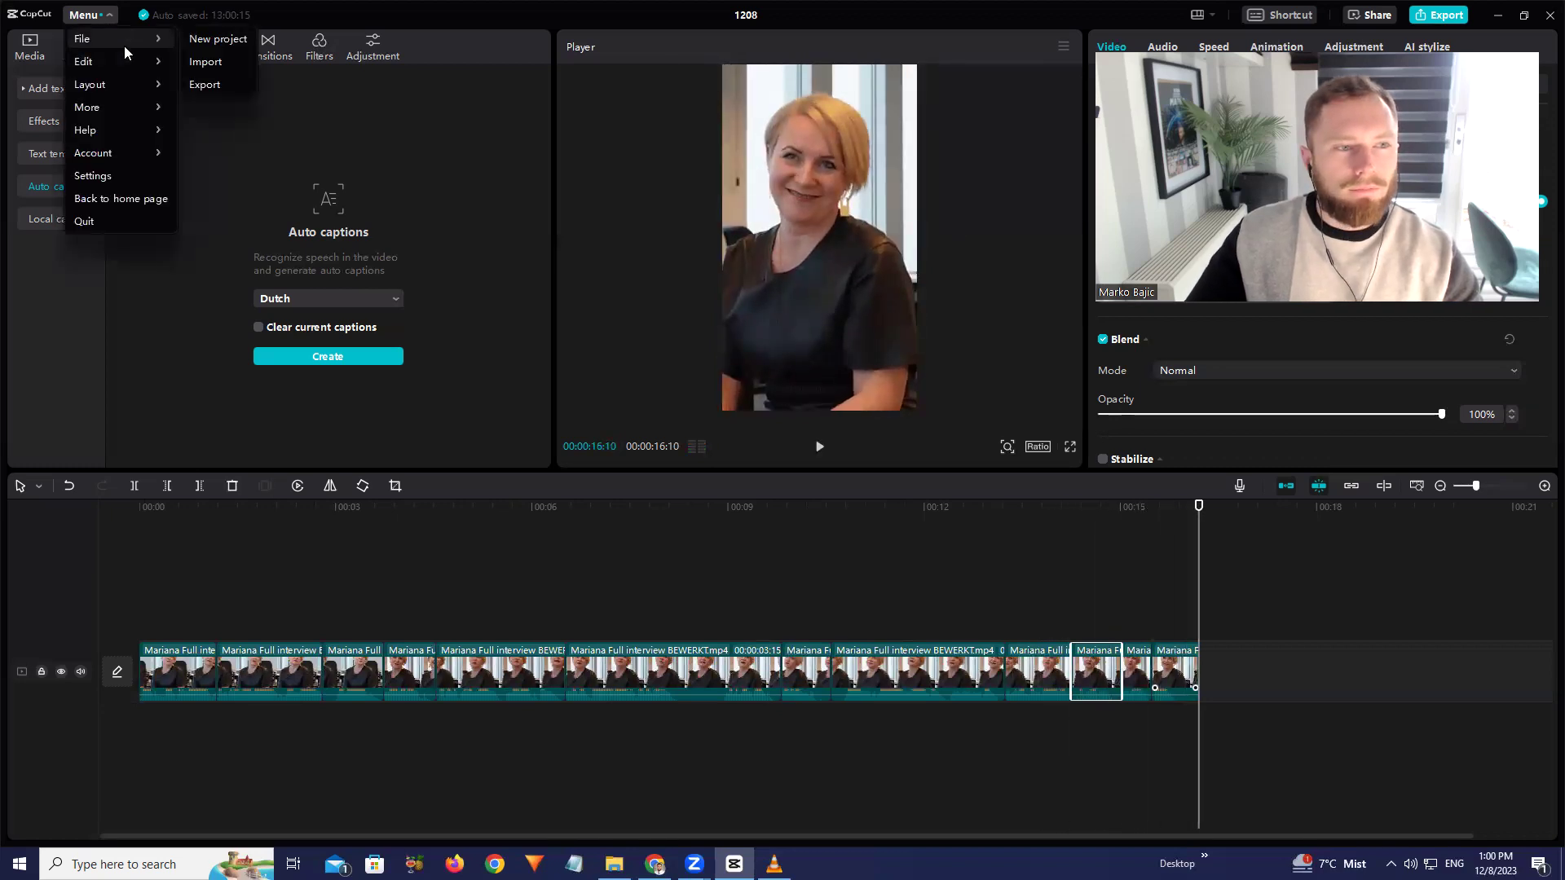
click(205, 84)
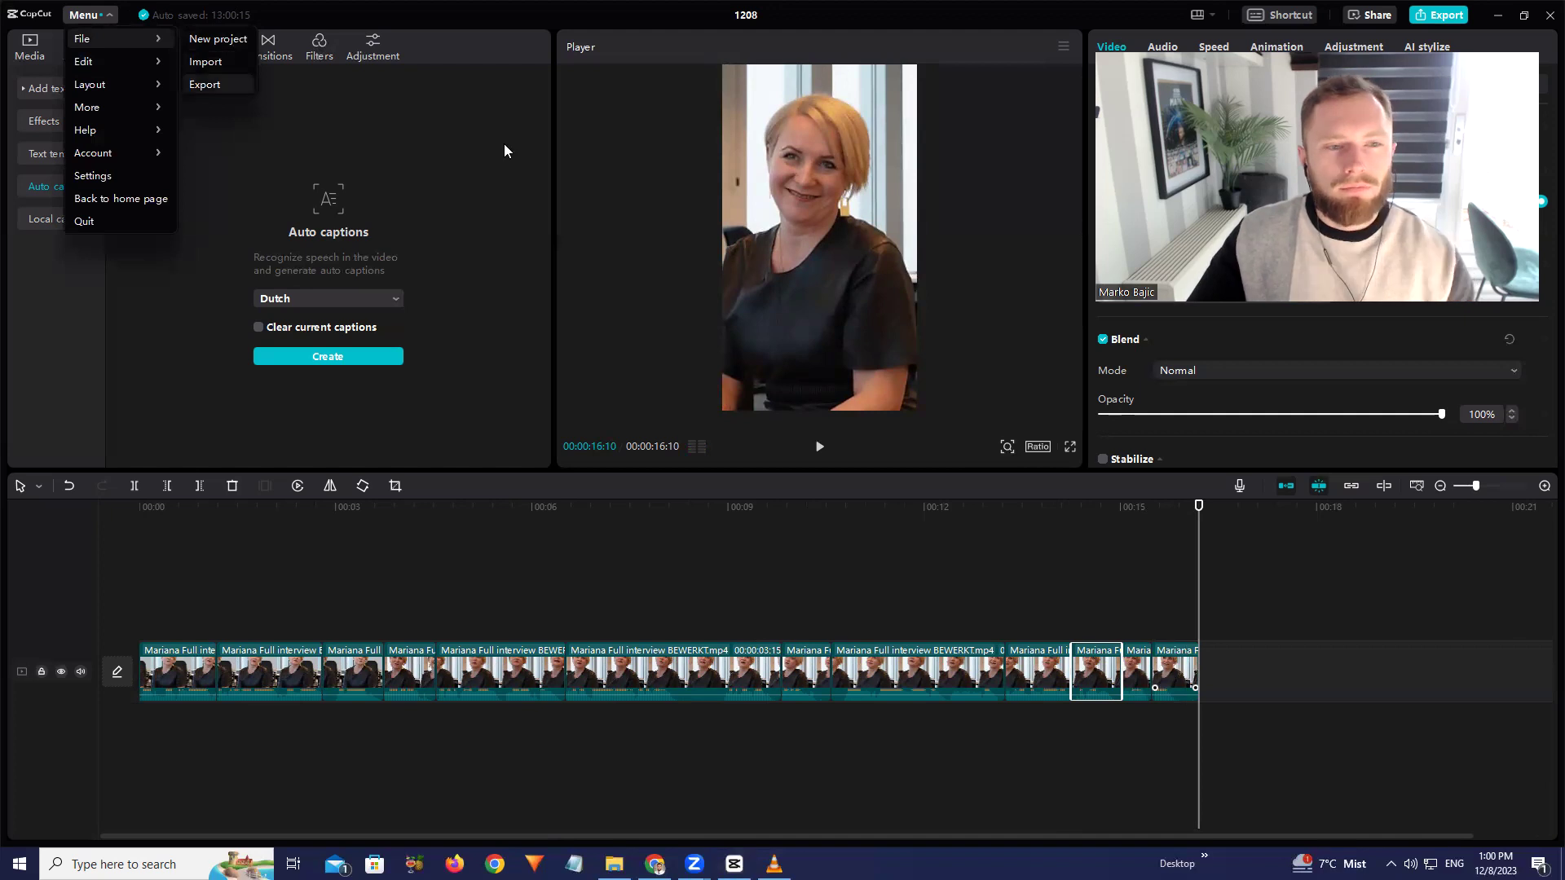
click(962, 222)
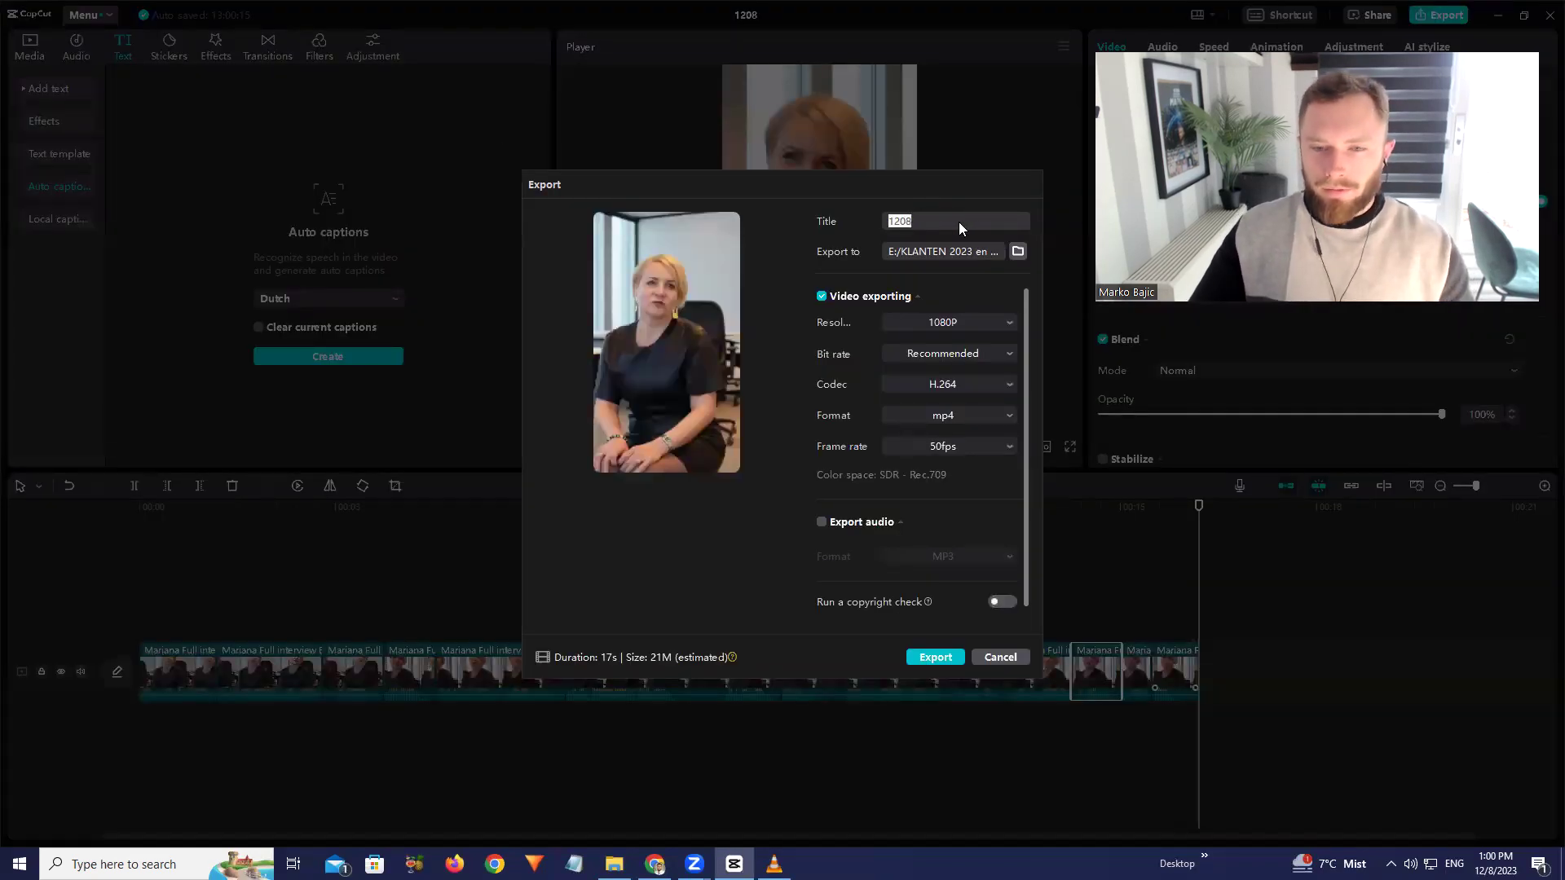
text(40 jaar)
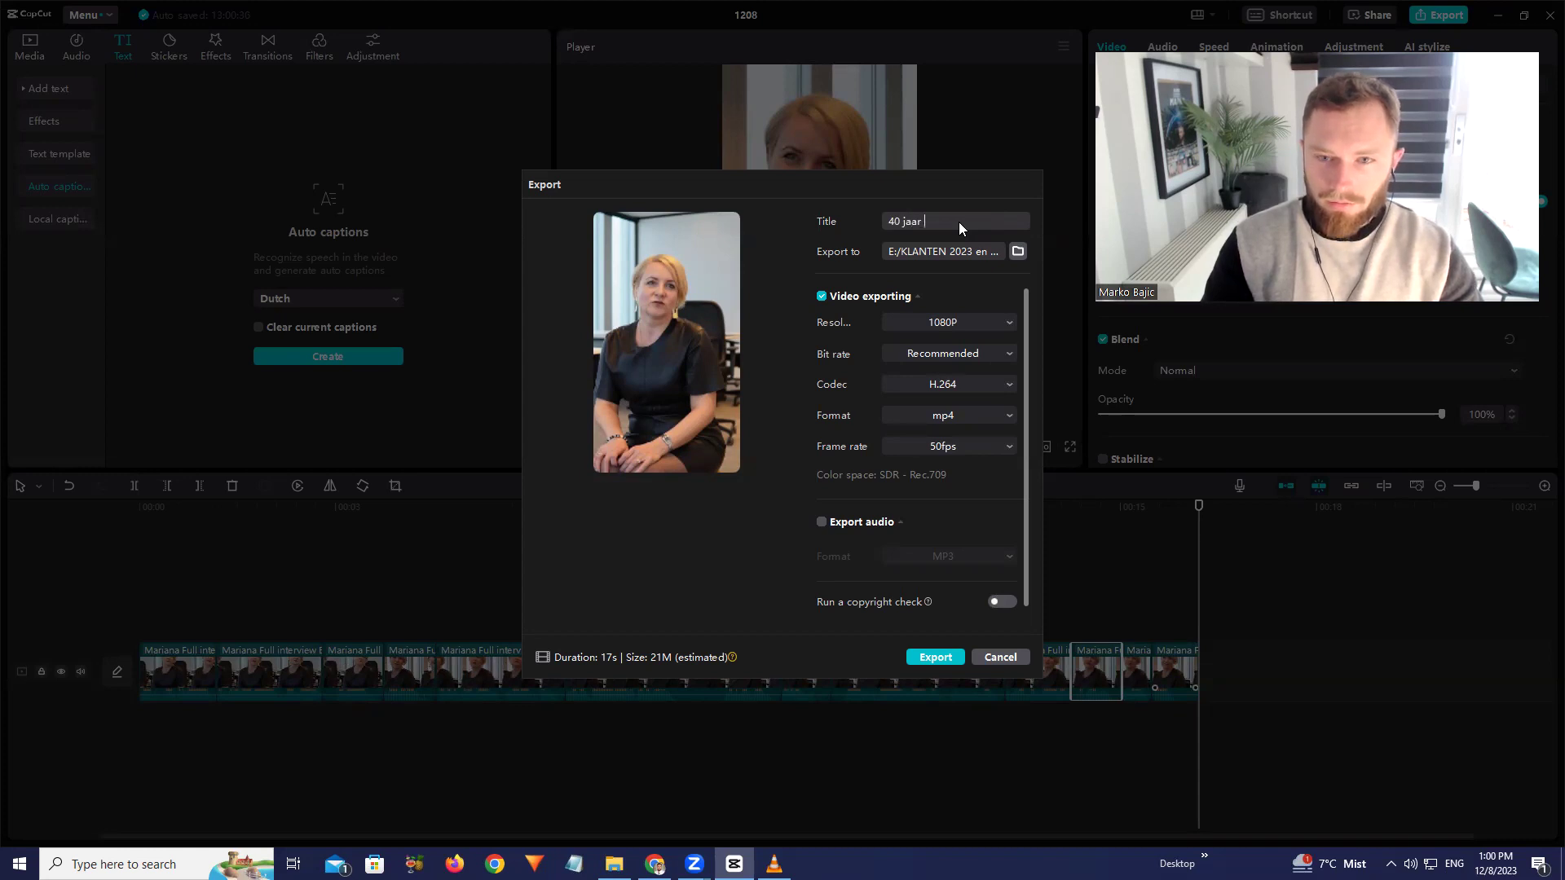
text( GAAN ONDERNEMEN)
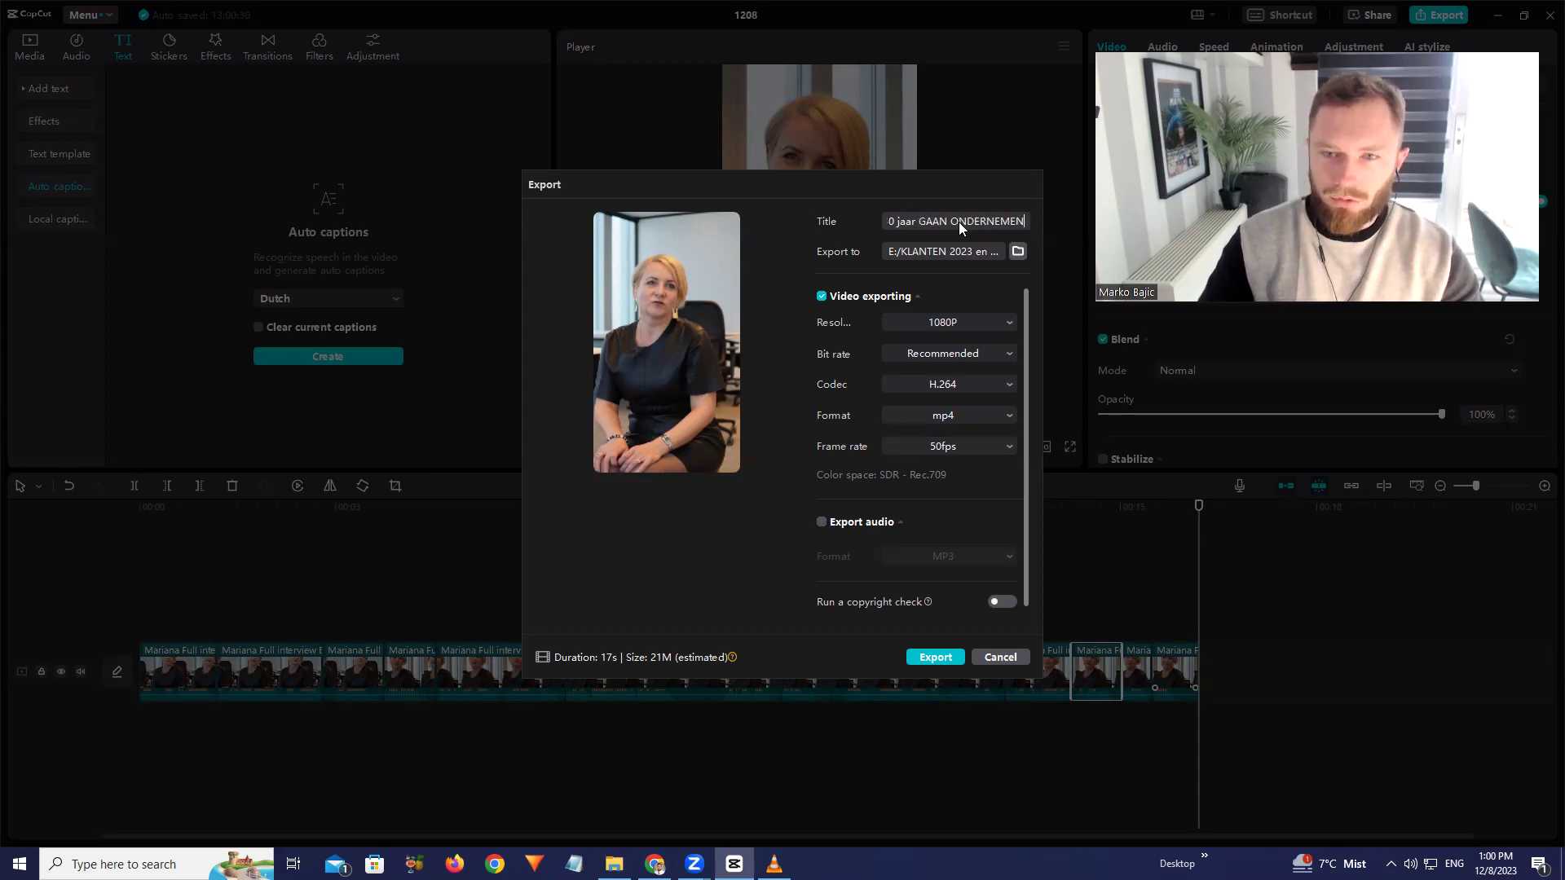
key(Return)
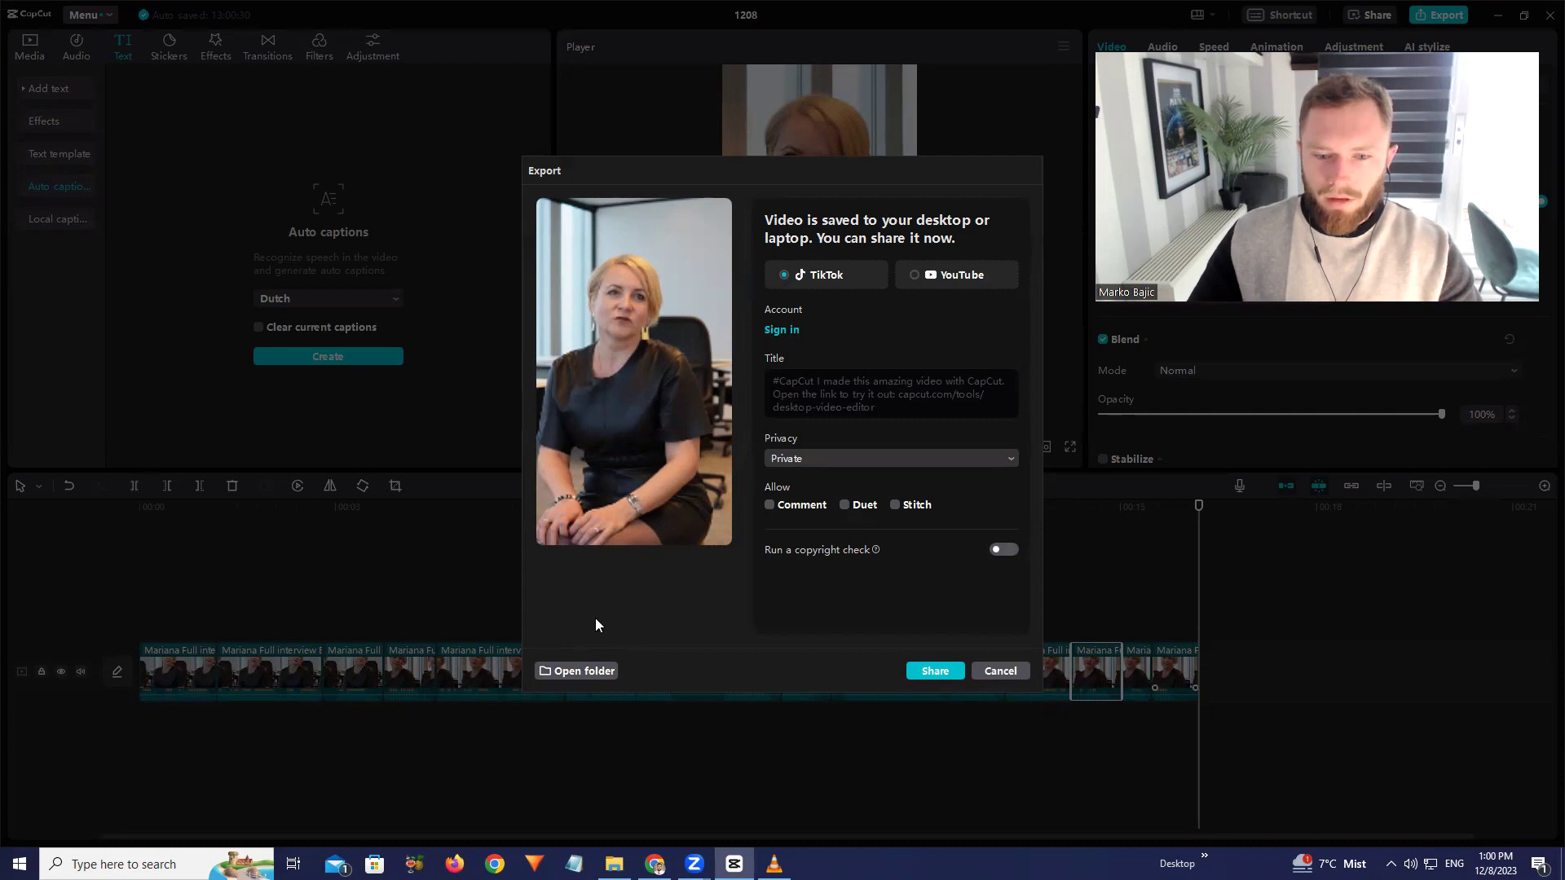
click(1015, 670)
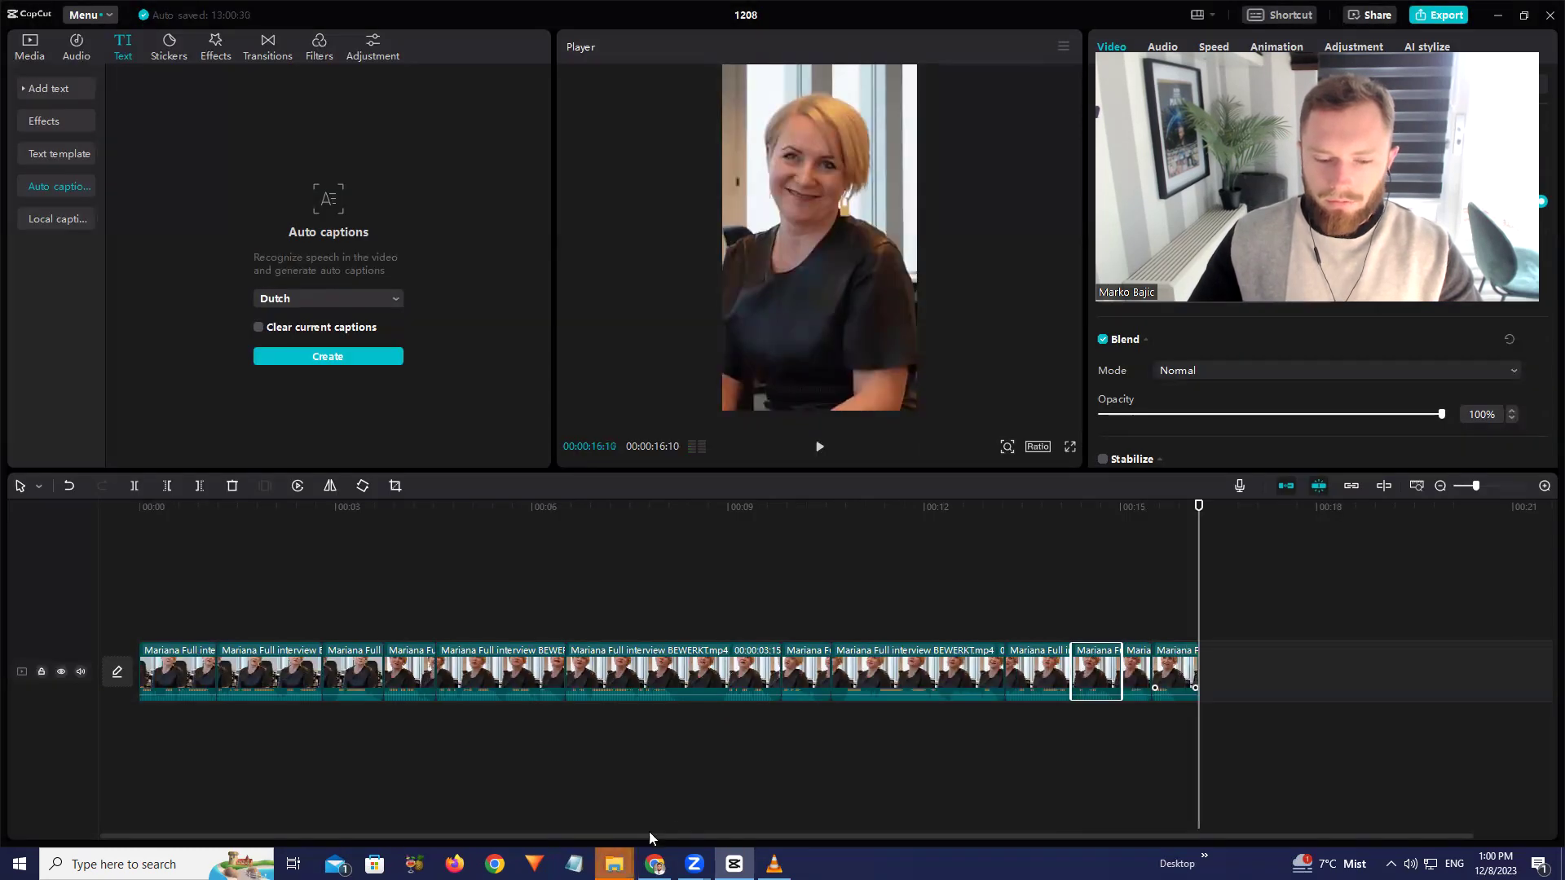
Switch to File Explorer and select all short videos in the Bewerkt folder, excluding New folder and the full interview file
mouse_move(614, 864)
click(674, 784)
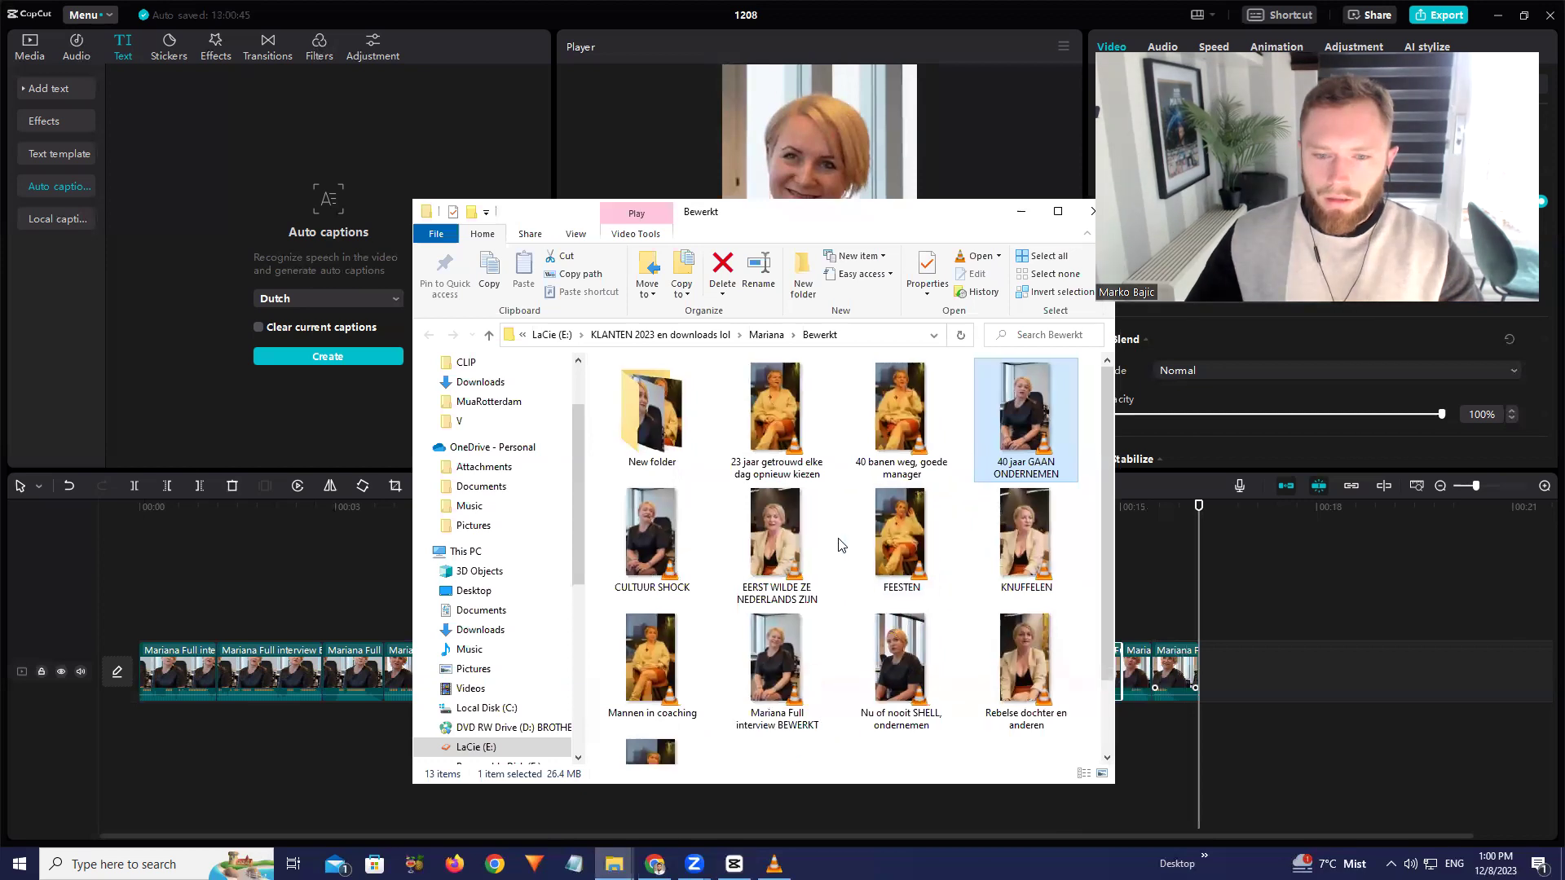
key(ctrl+a)
ctrl+click(661, 431)
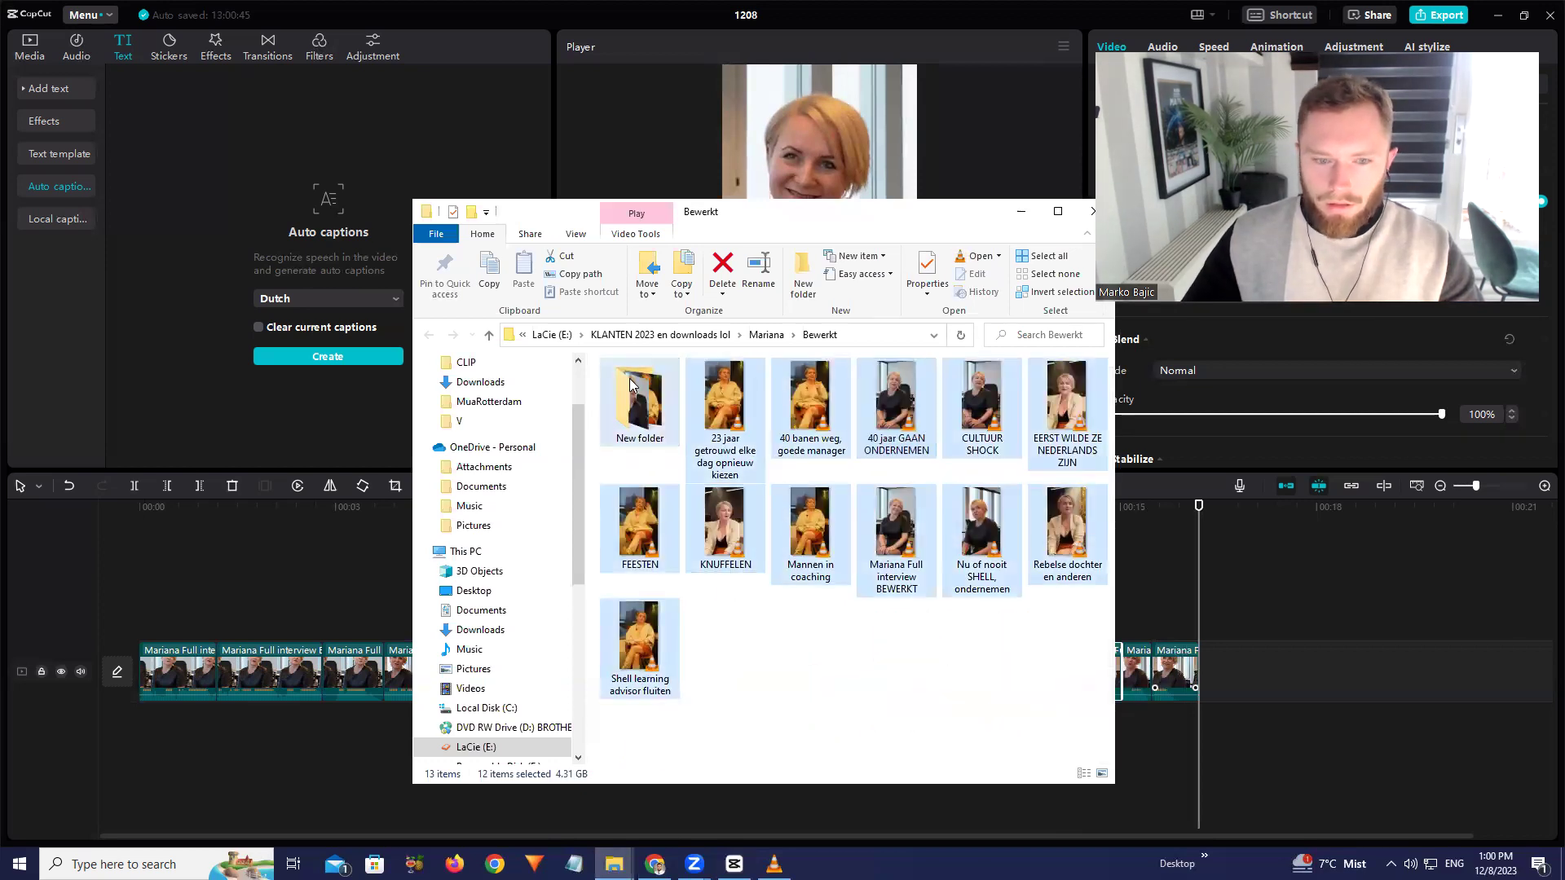
ctrl+click(896, 530)
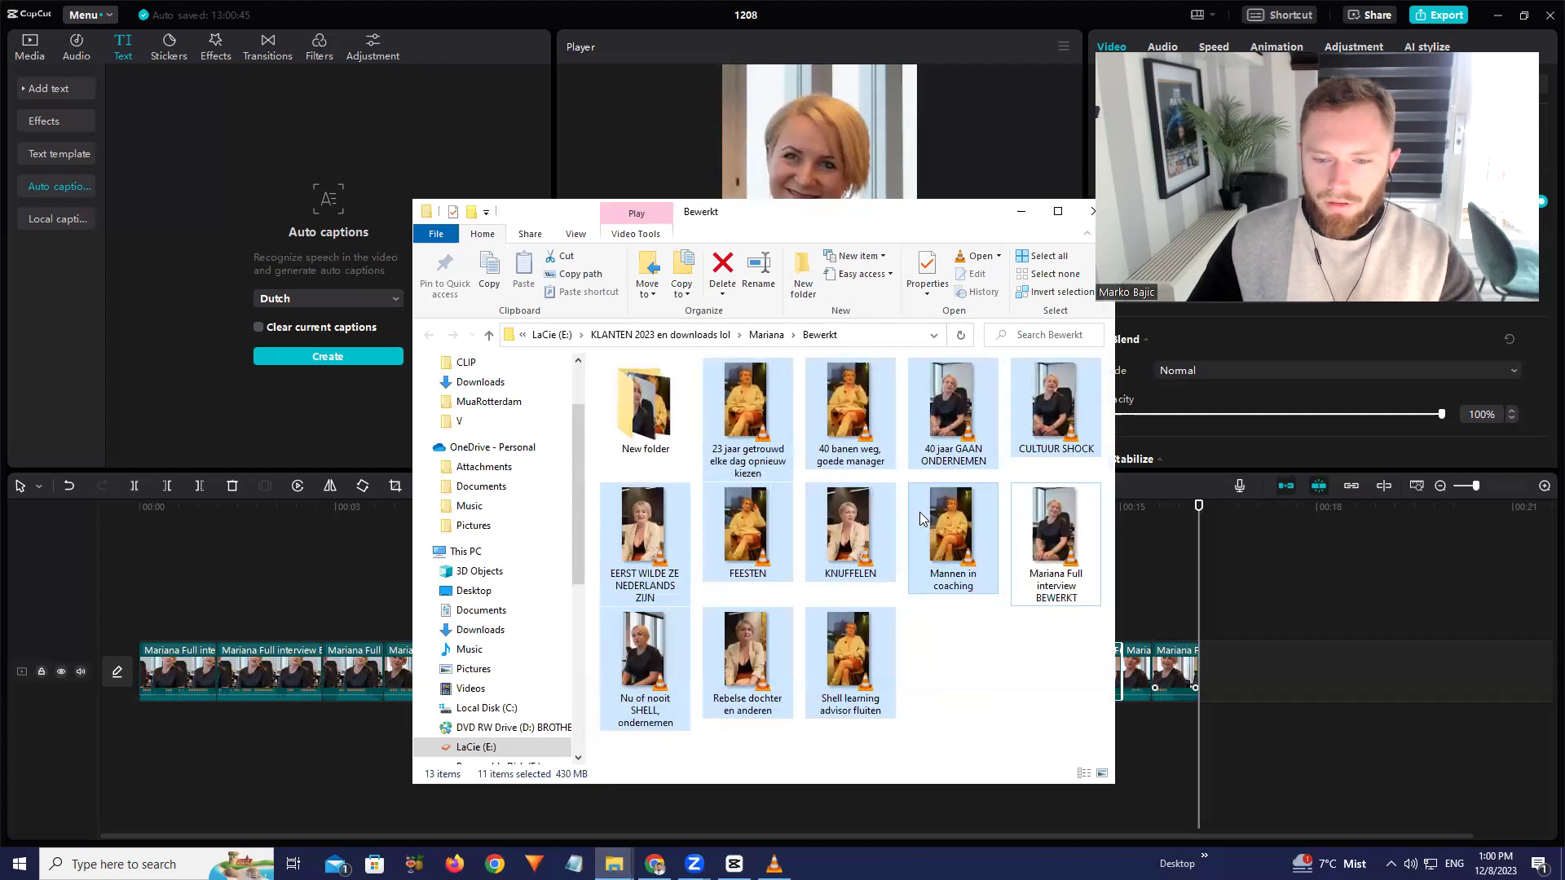
Return to CapCut and undo the removal of the interview footage that follows the exported segment
click(323, 766)
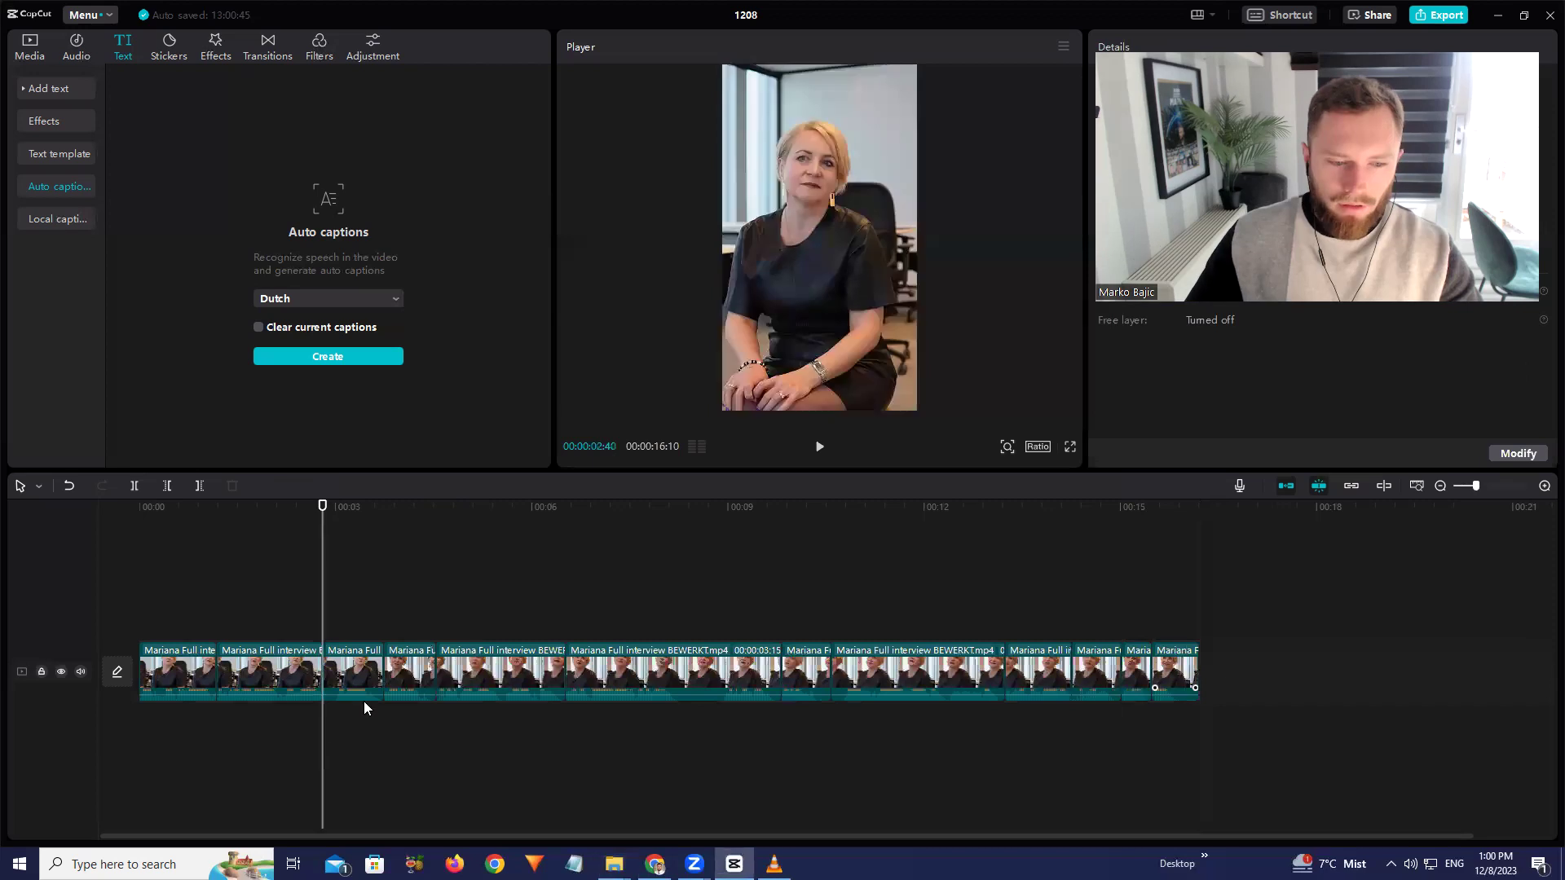
scroll(375, 699, down, 5)
scroll(640, 587, down, 2)
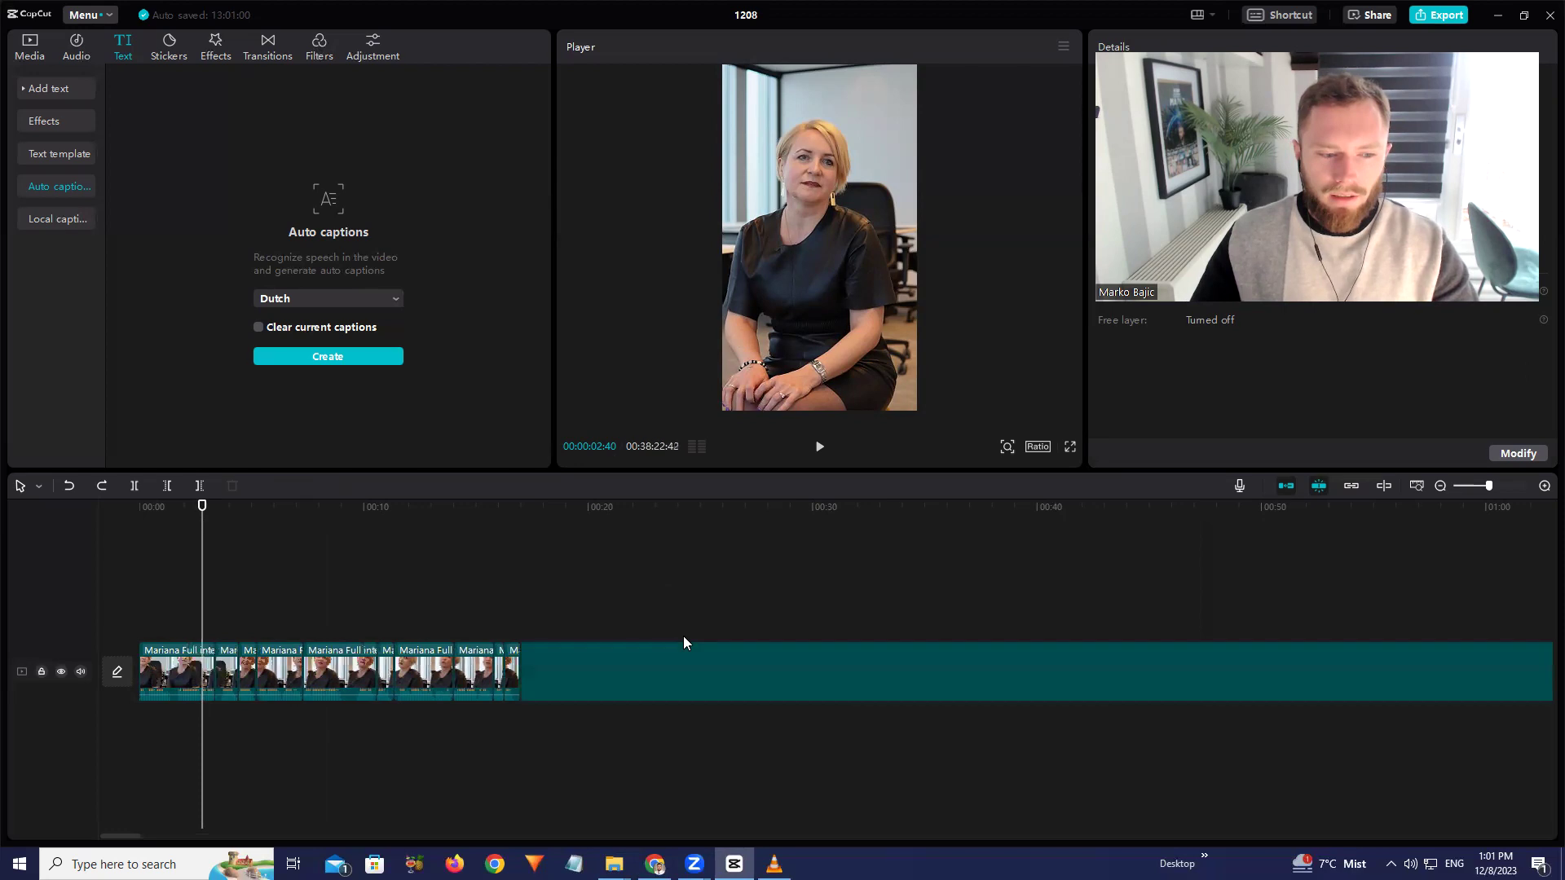
click(684, 643)
scroll(692, 644, down, 3)
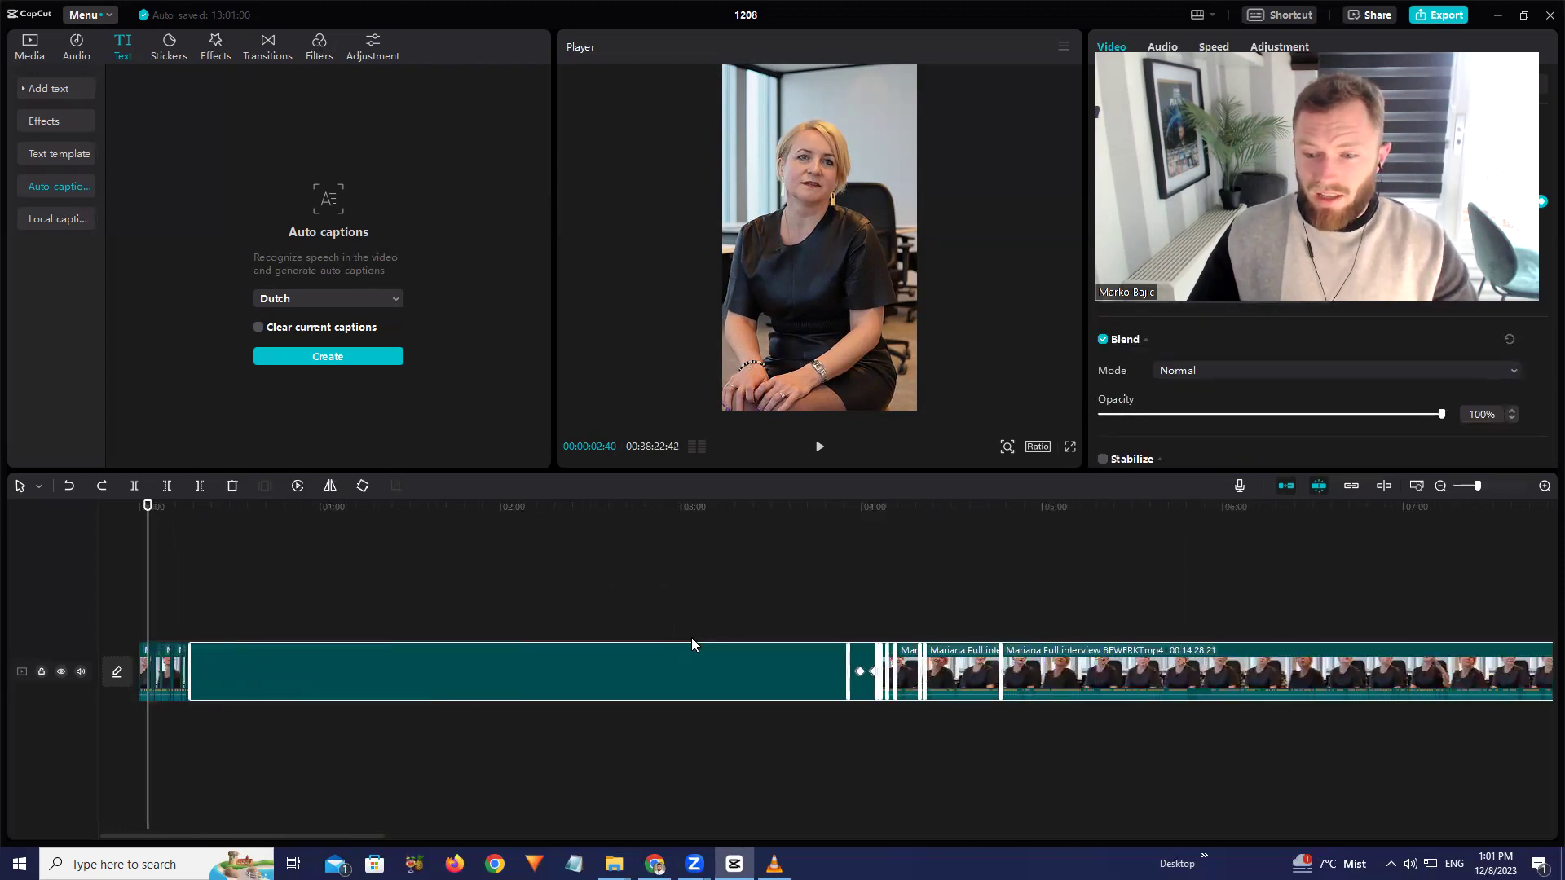
scroll(691, 638, down, 3)
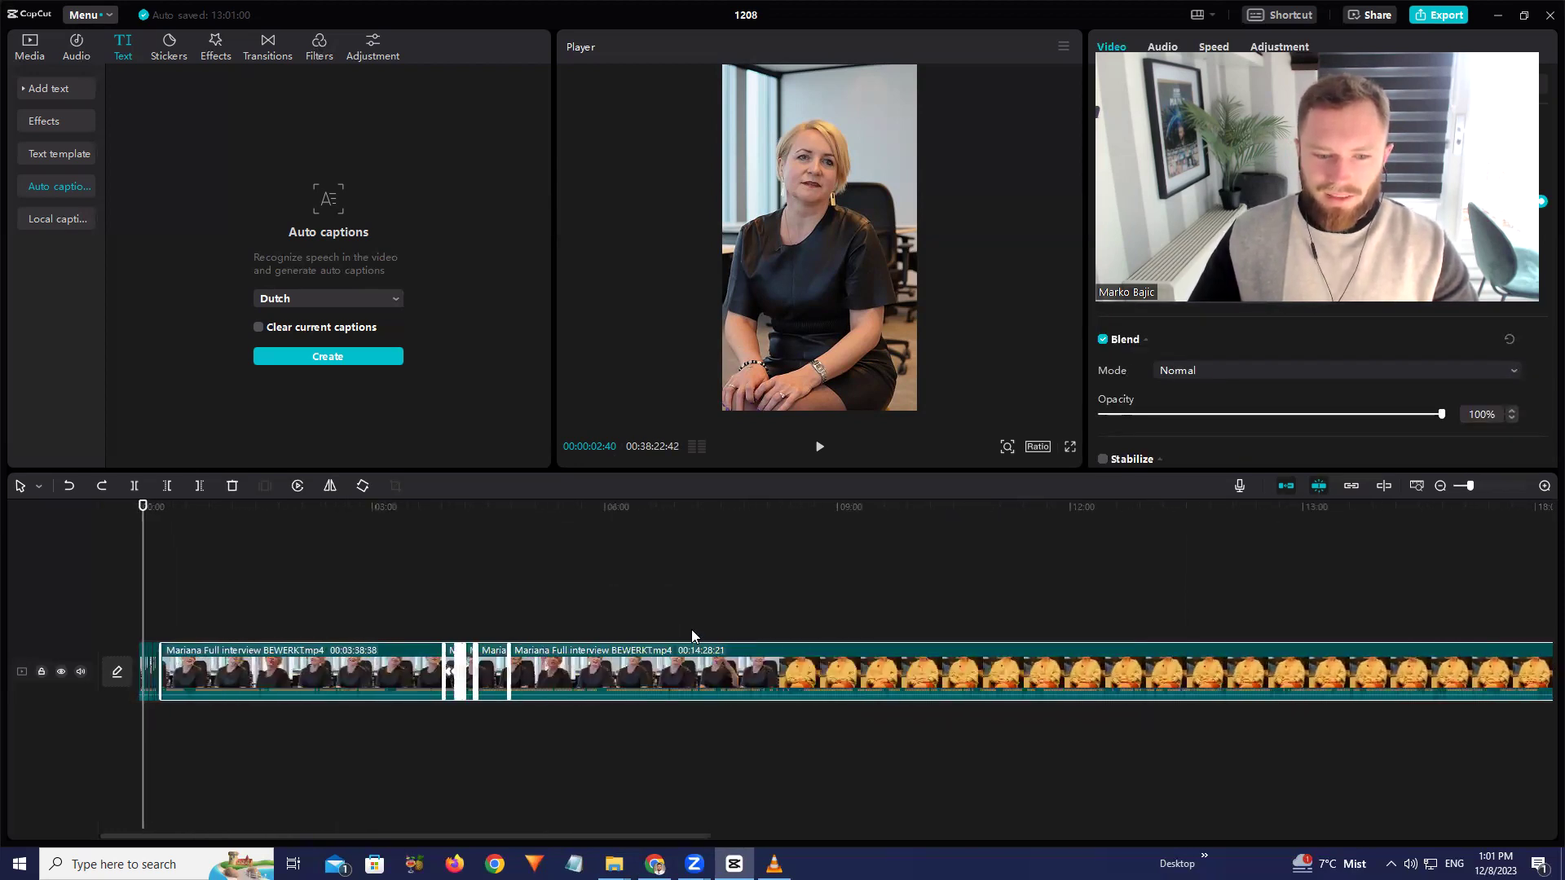
Play the footage directly after the exported segment, from about 00:00:19 on the timeline
scroll(691, 629, up, 3)
scroll(632, 628, up, 2)
drag(240, 514, 259, 528)
key(space)
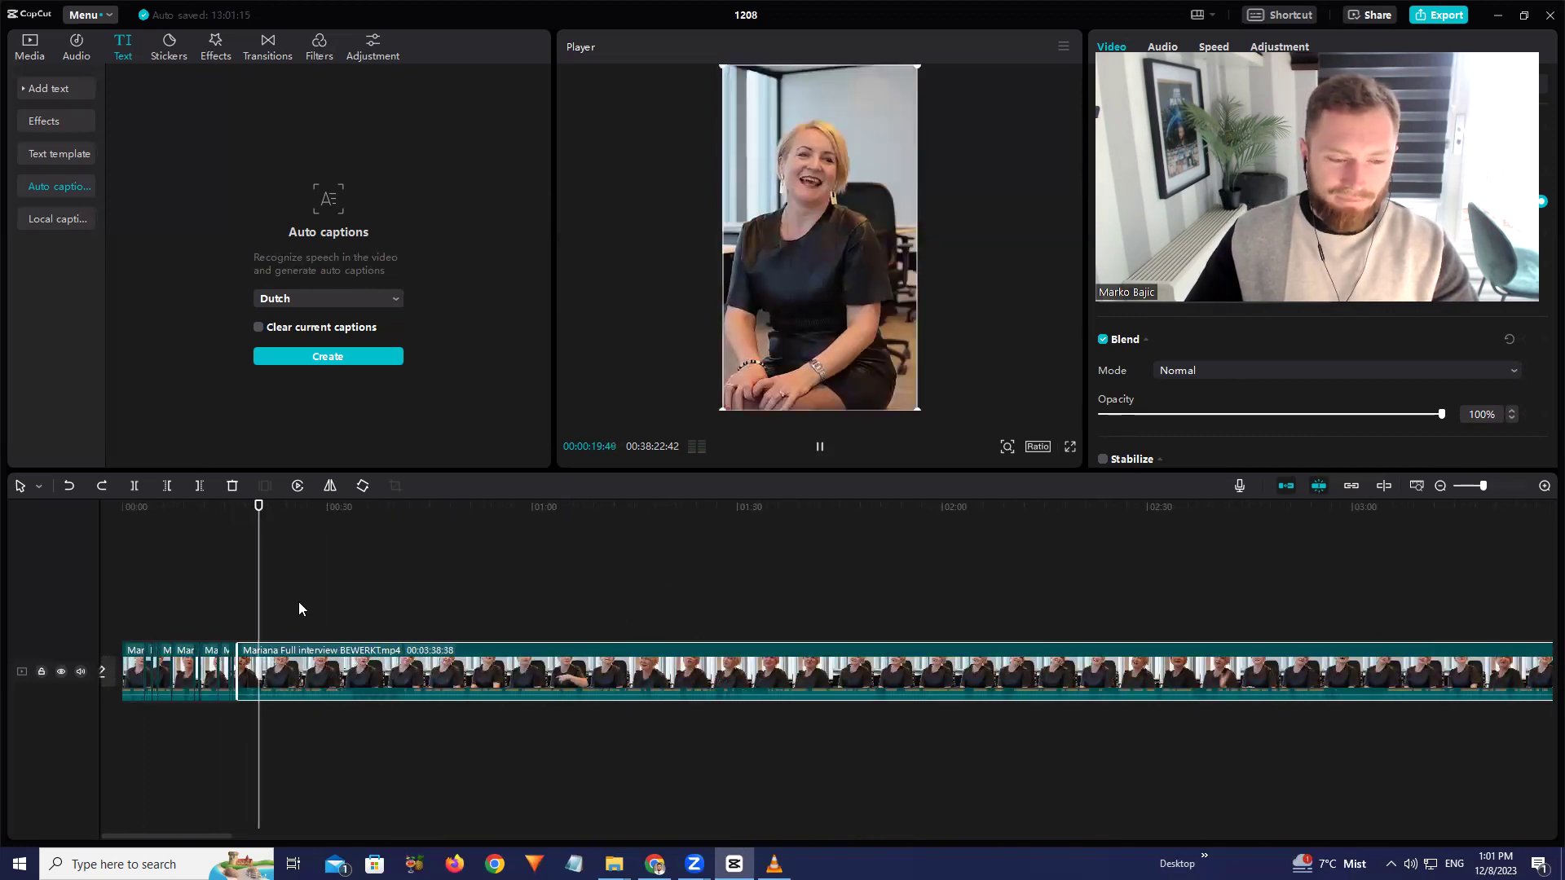
key(space)
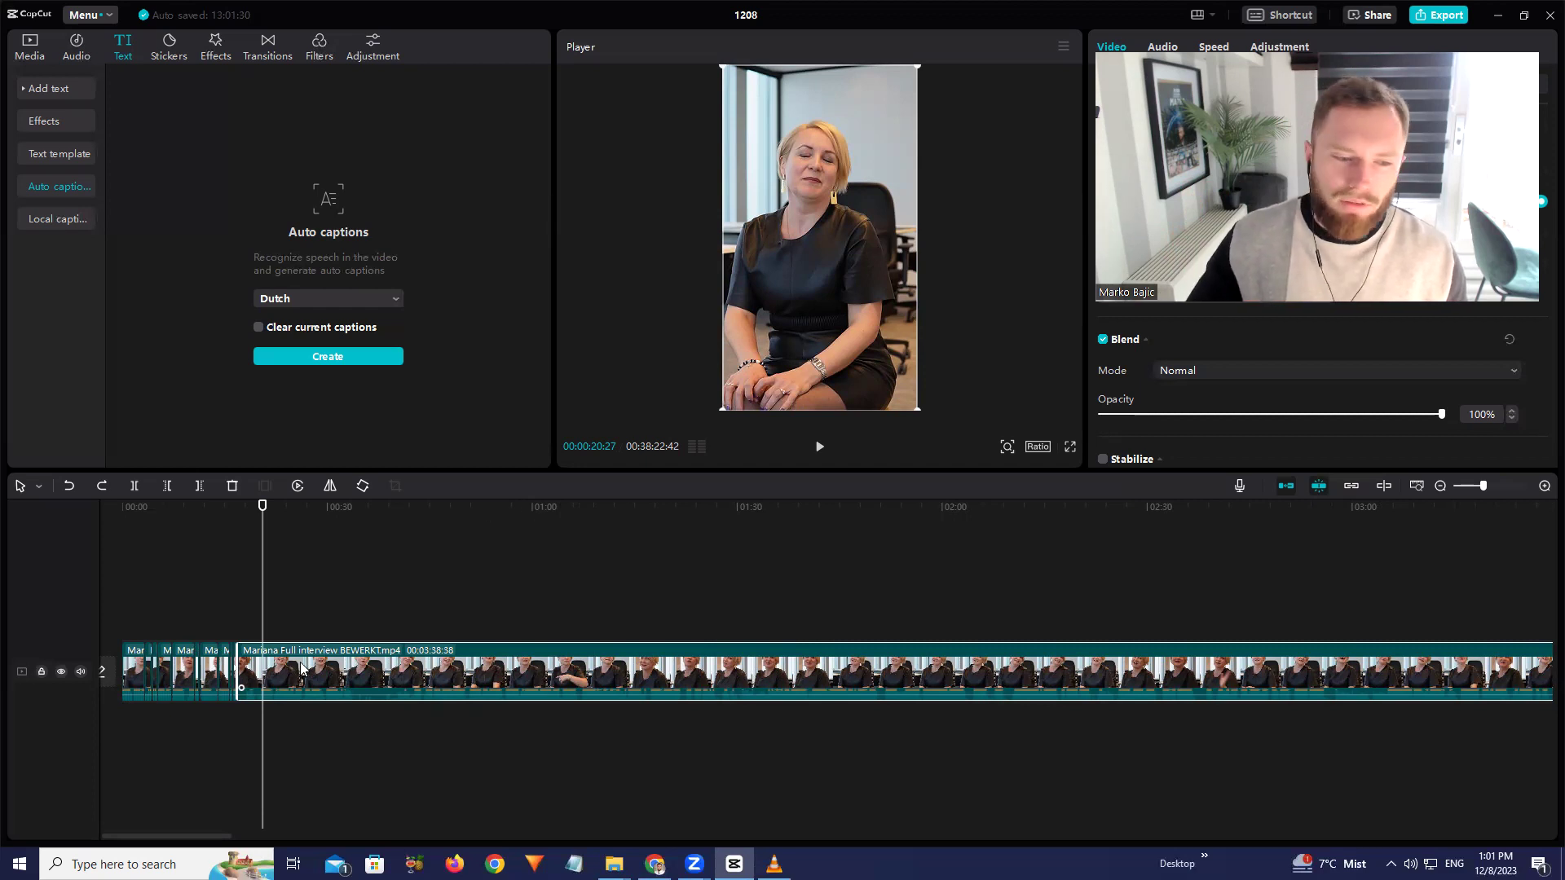
Try trimming the start of the long clip right after the exported segment, and undo the trim
mouse_move(242, 662)
mouse_down()
mouse_move(257, 658)
mouse_move(247, 648)
mouse_up()
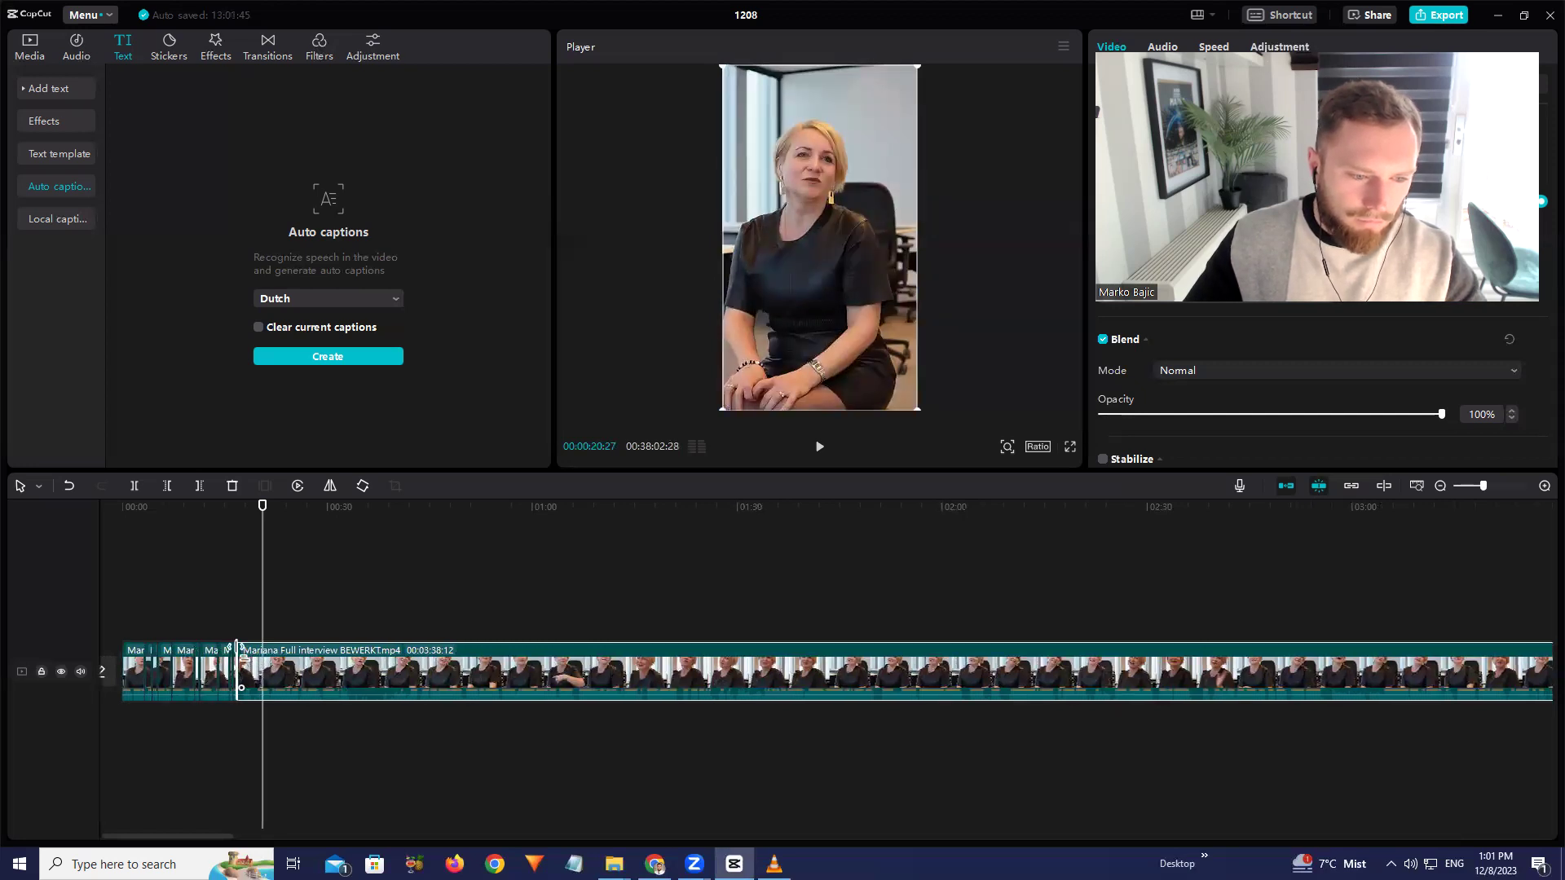
key(ctrl+z)
key(ctrl+z)
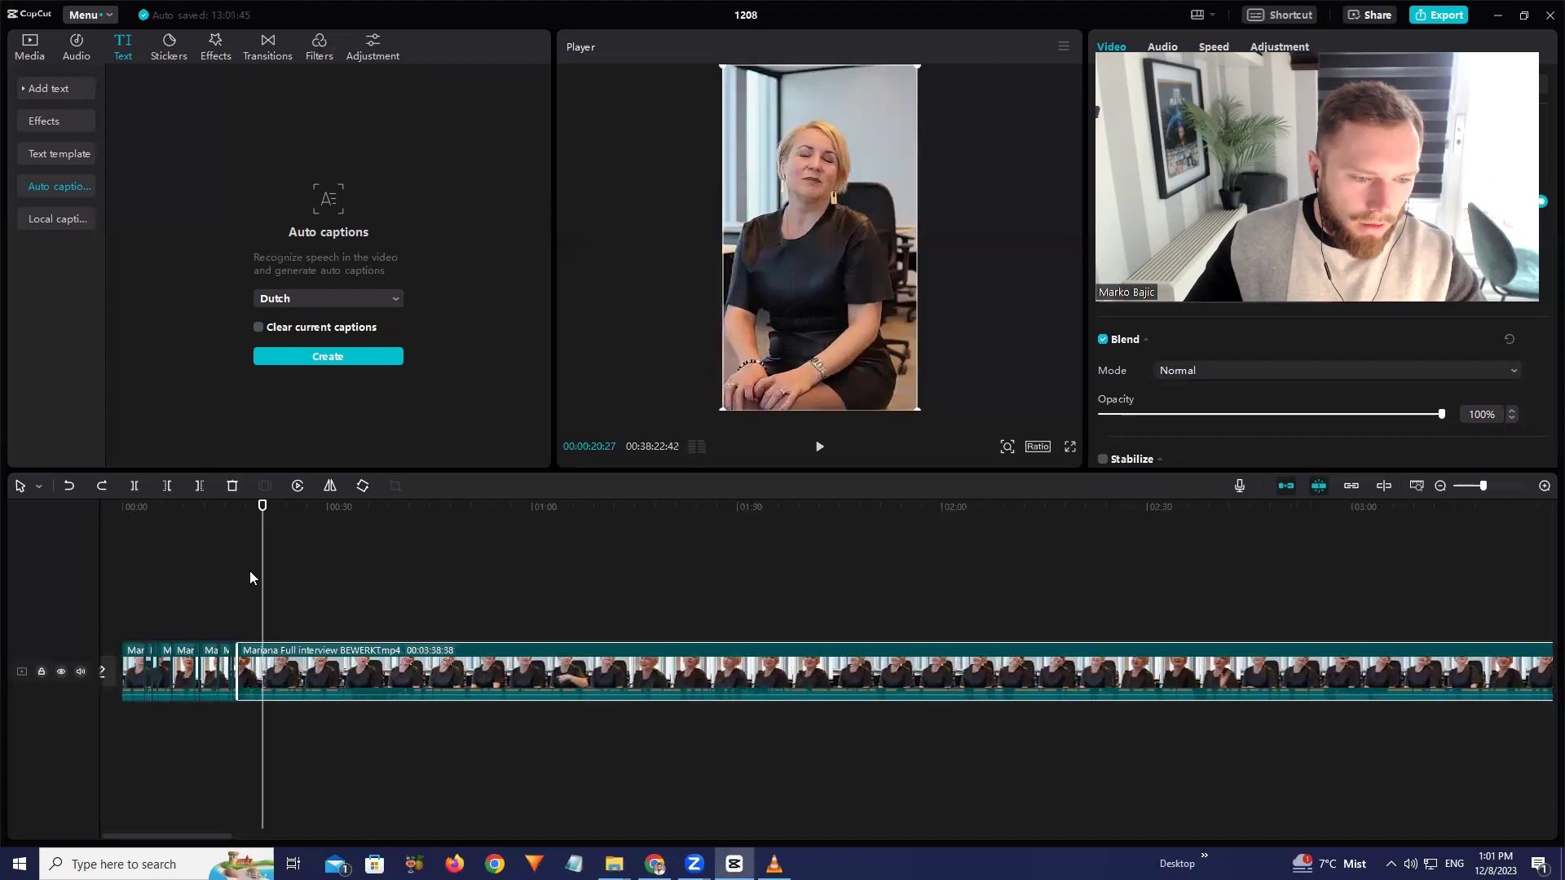
Undo the removal of the earlier interview clips at the start of the timeline
click(246, 510)
ctrl+scroll(409, 567, down, 3)
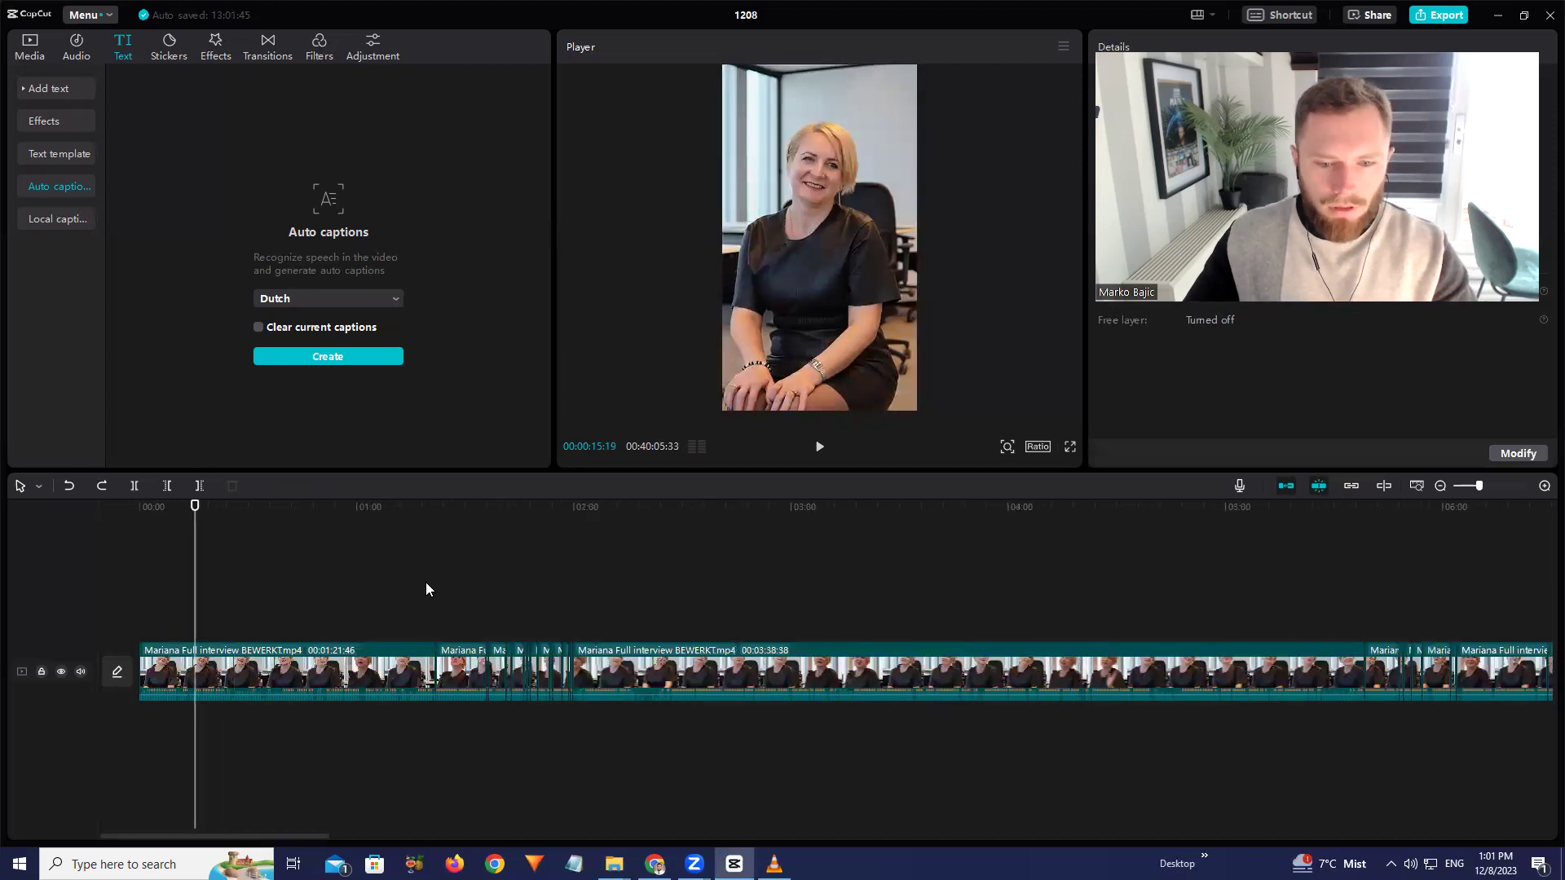
ctrl+scroll(378, 552, down, 3)
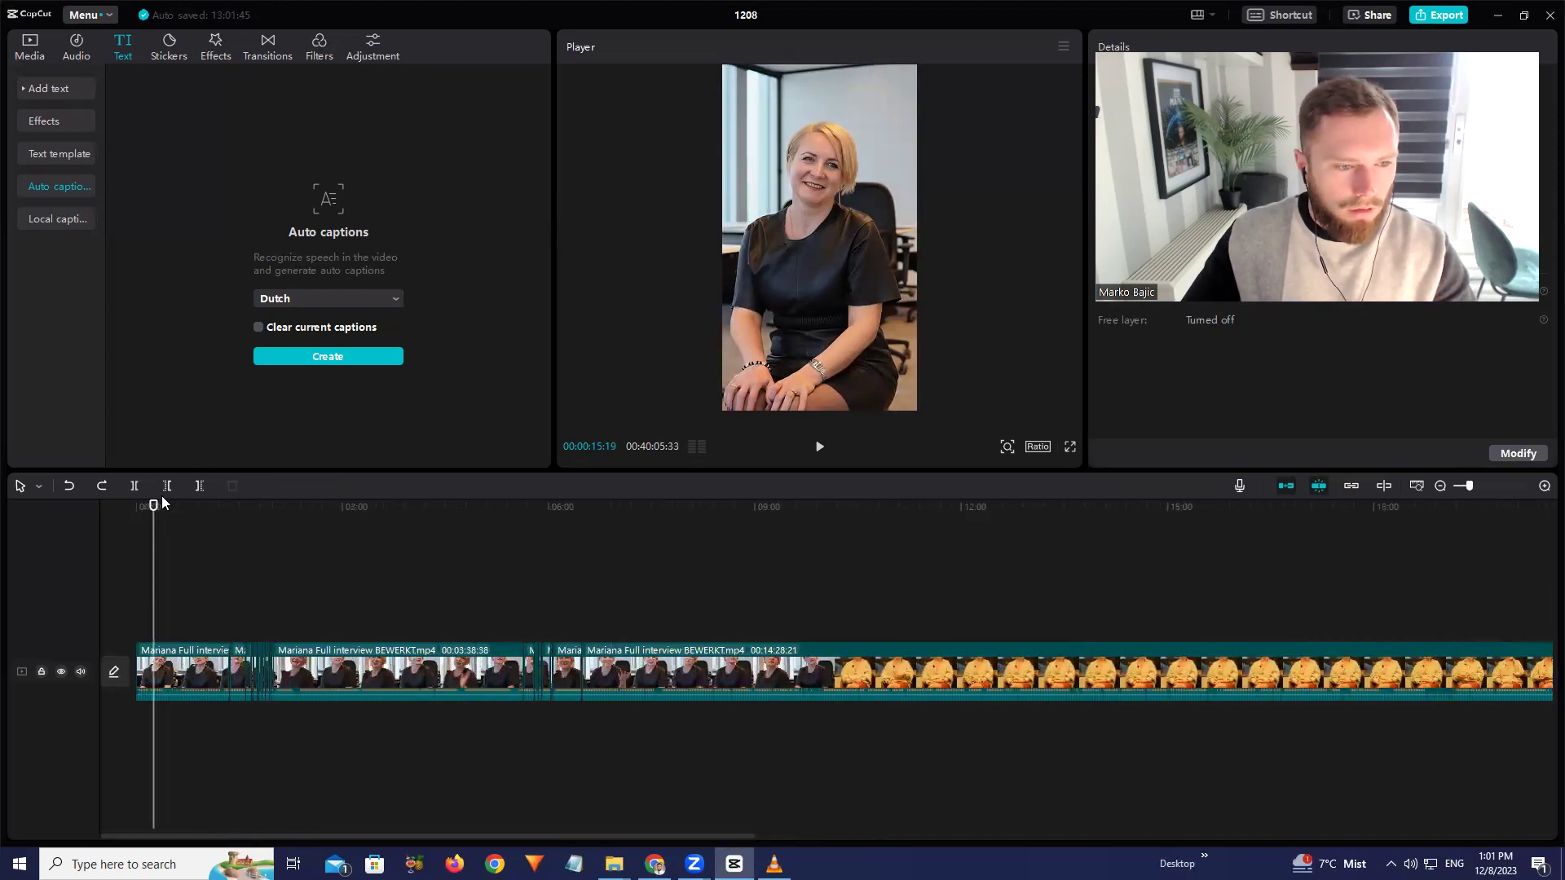
Undo the recent start trims on the long interview clip
click(70, 487)
click(70, 486)
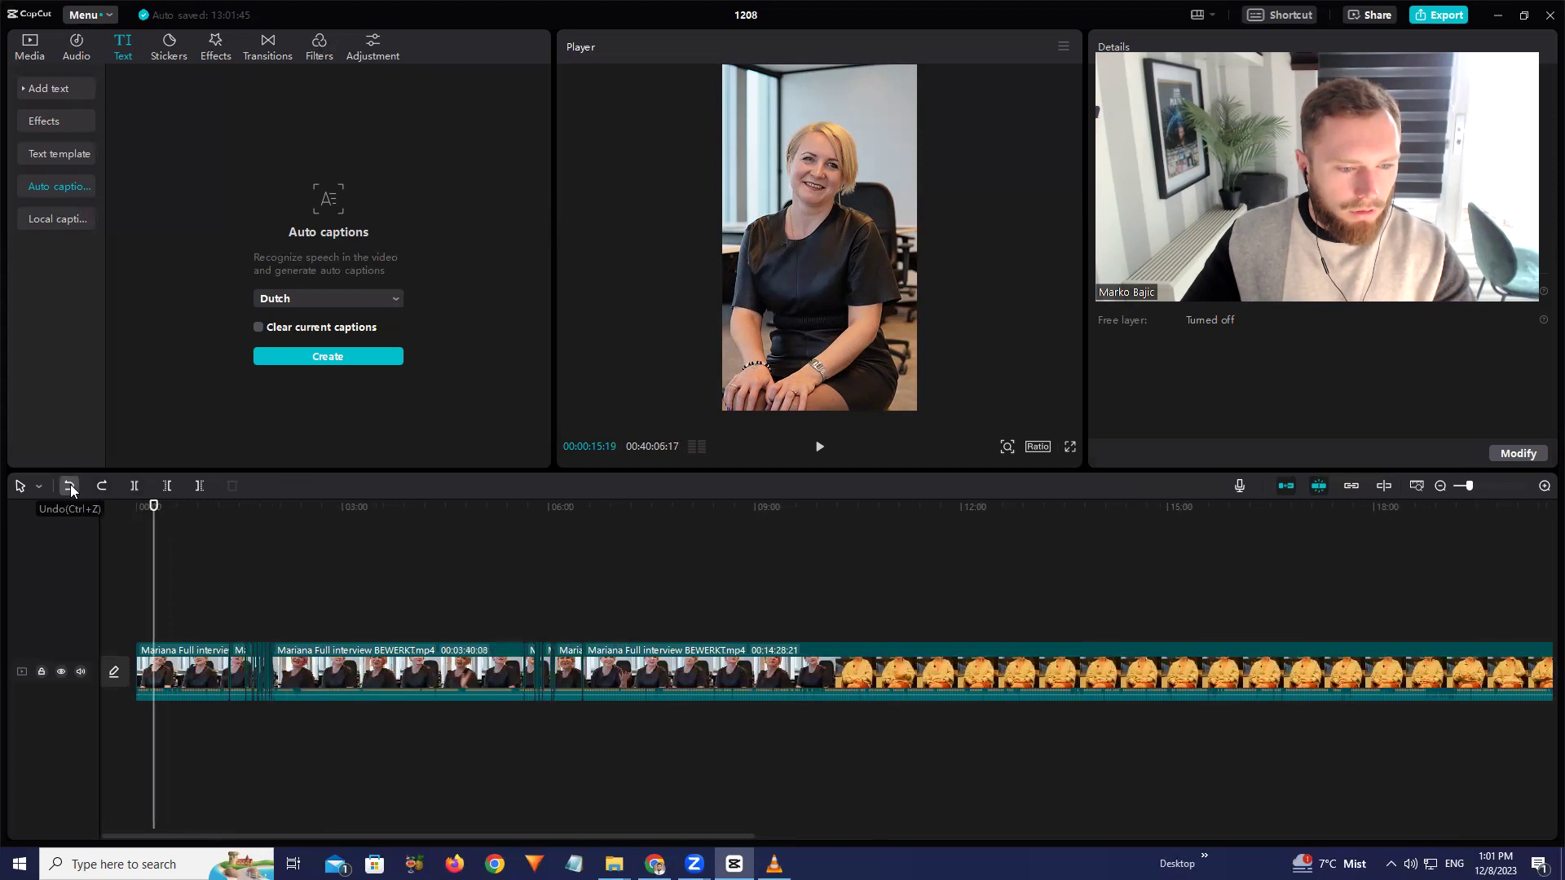
click(70, 485)
click(70, 486)
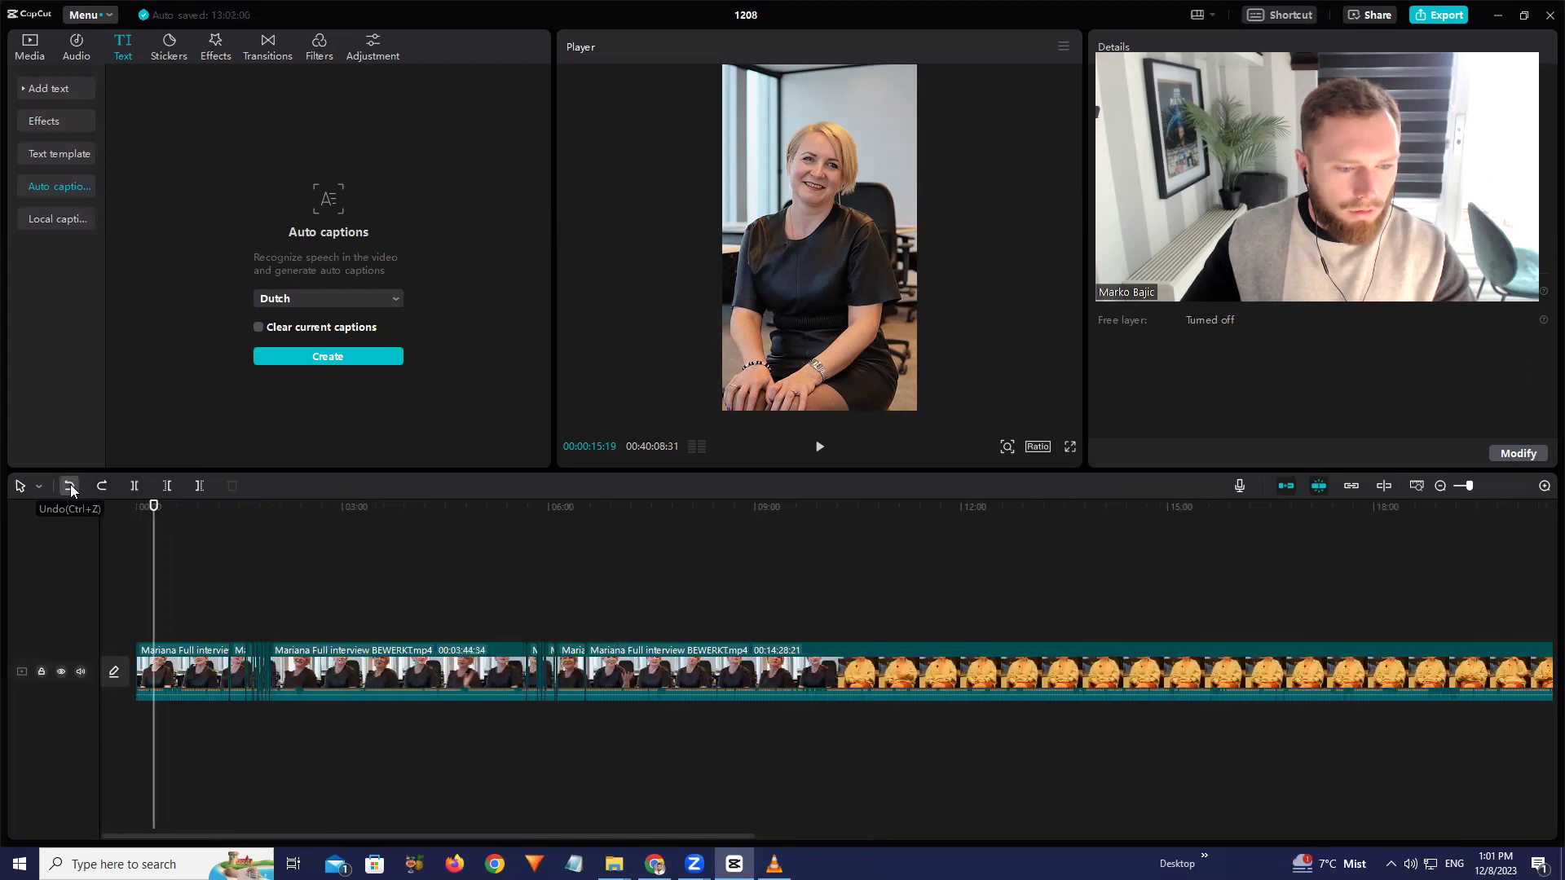
click(71, 487)
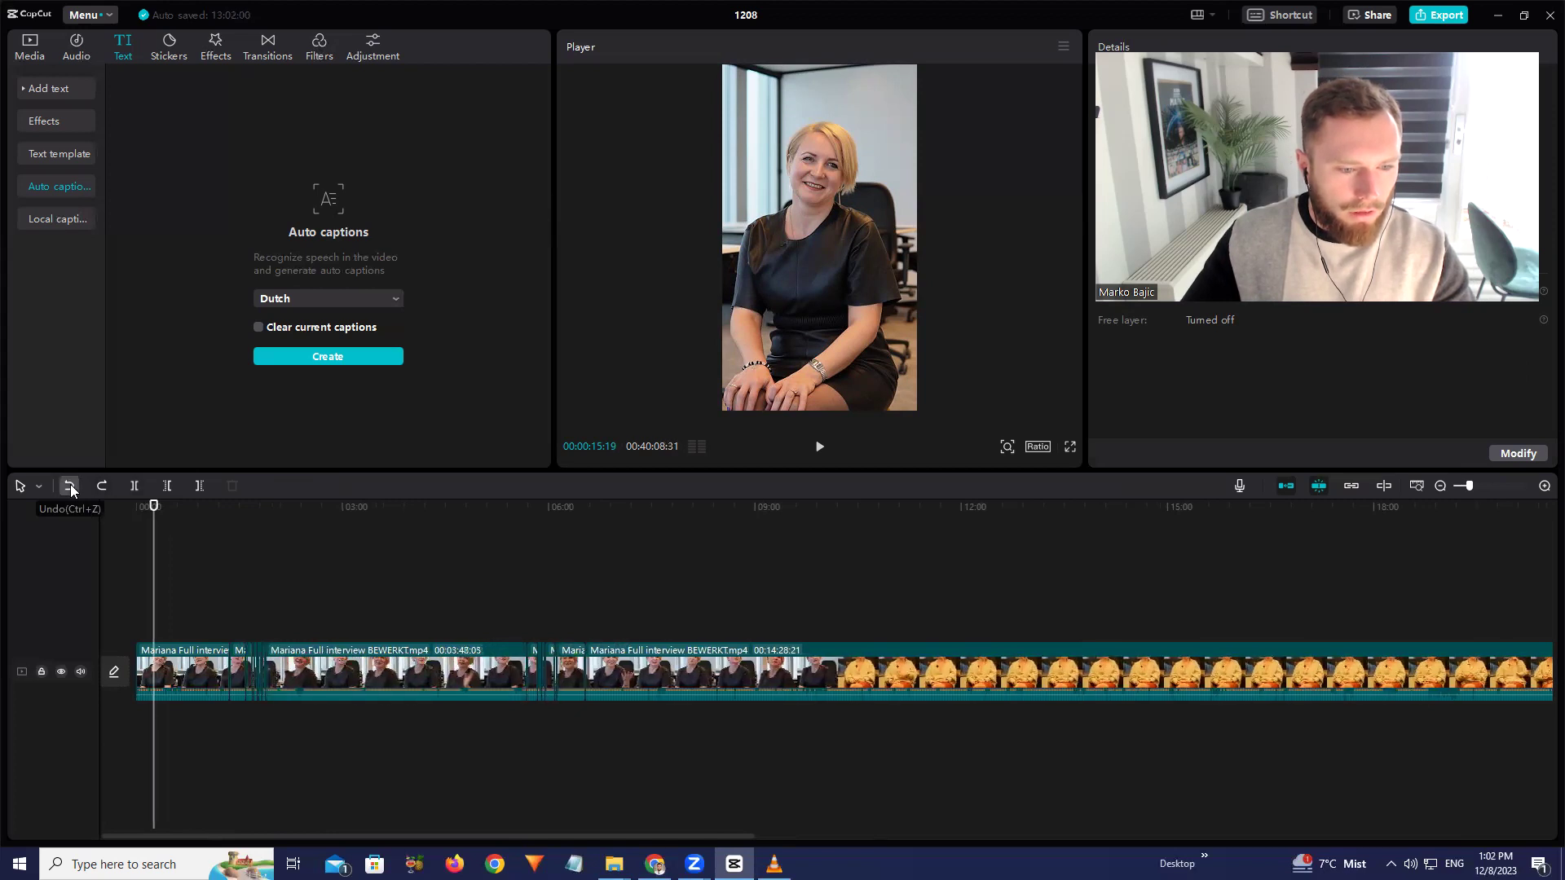
Redo the undone trims on the long clip, and undo the removal of the earlier clips again
click(103, 485)
click(103, 486)
click(102, 486)
click(103, 486)
click(103, 485)
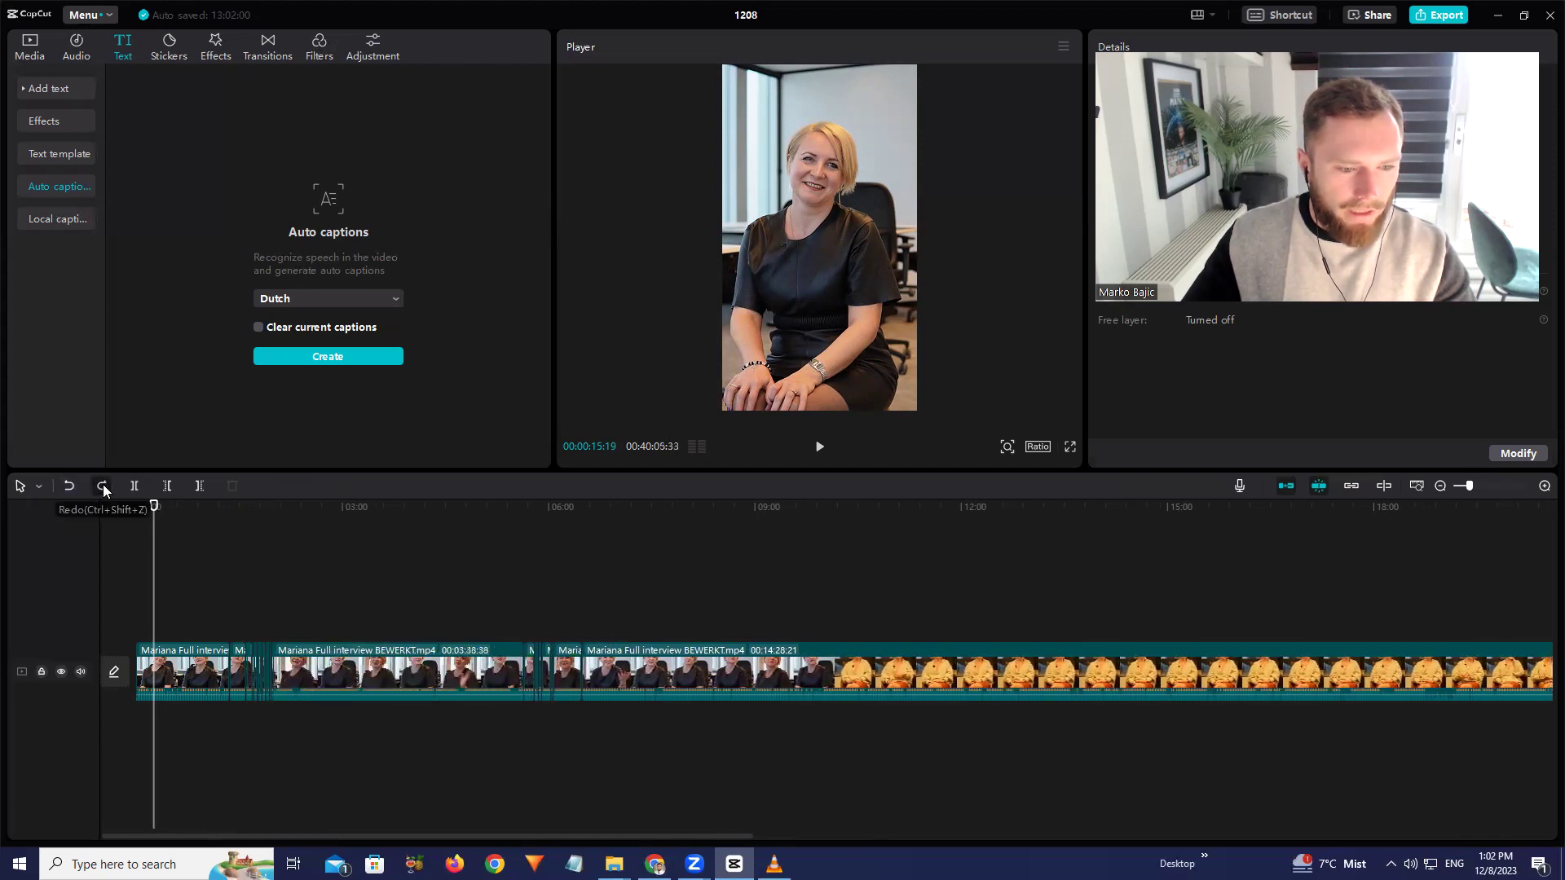
click(103, 486)
click(70, 486)
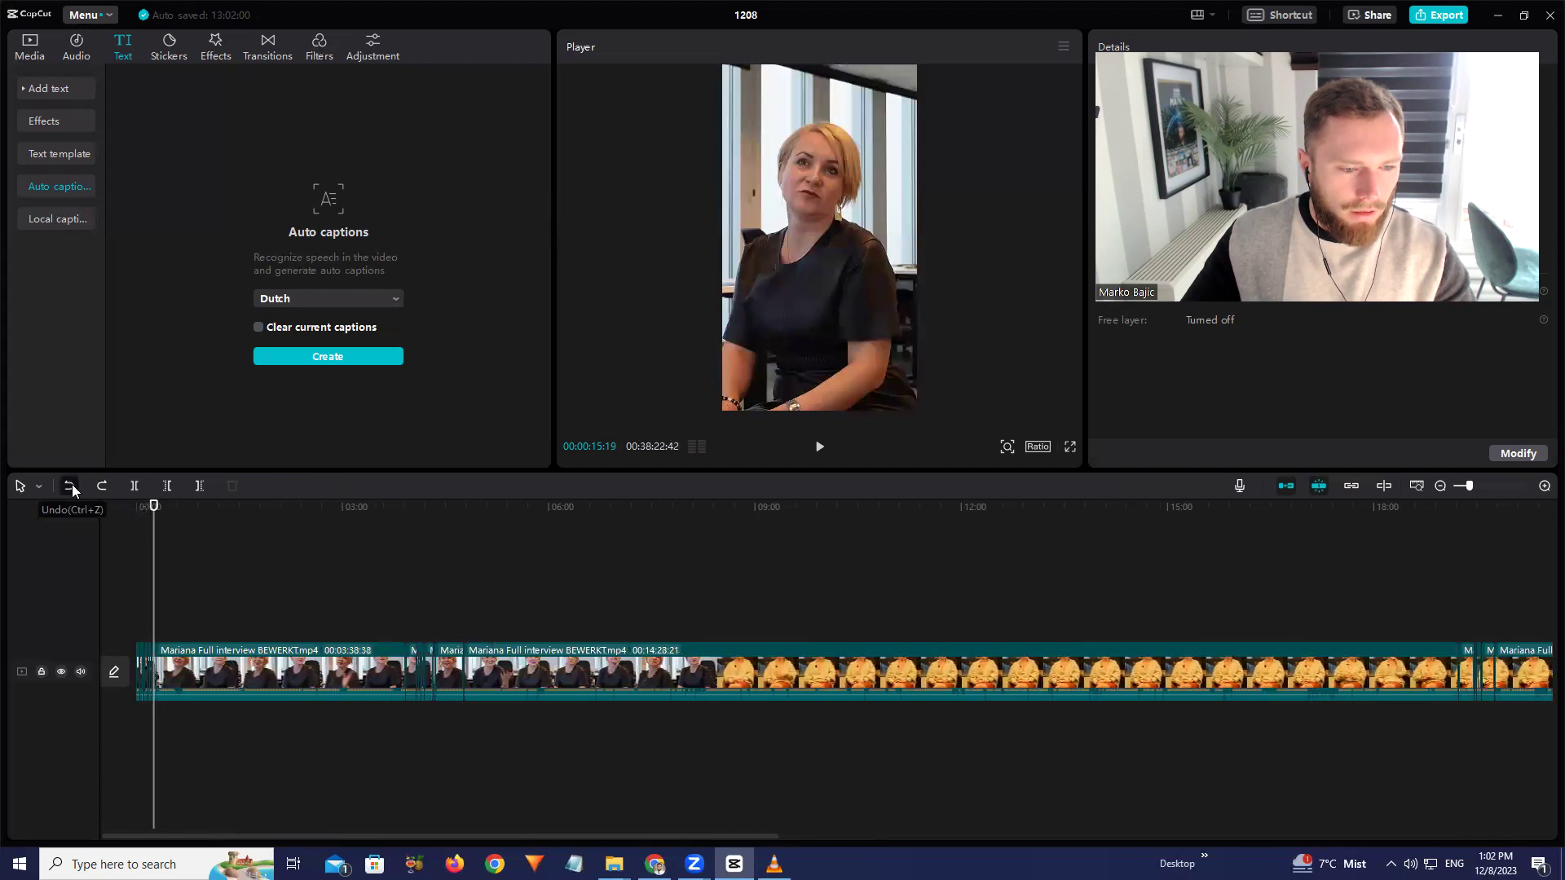
click(70, 486)
Play and skim the long clip from about 00:01:59 to find where the next segment should begin
drag(157, 507, 278, 525)
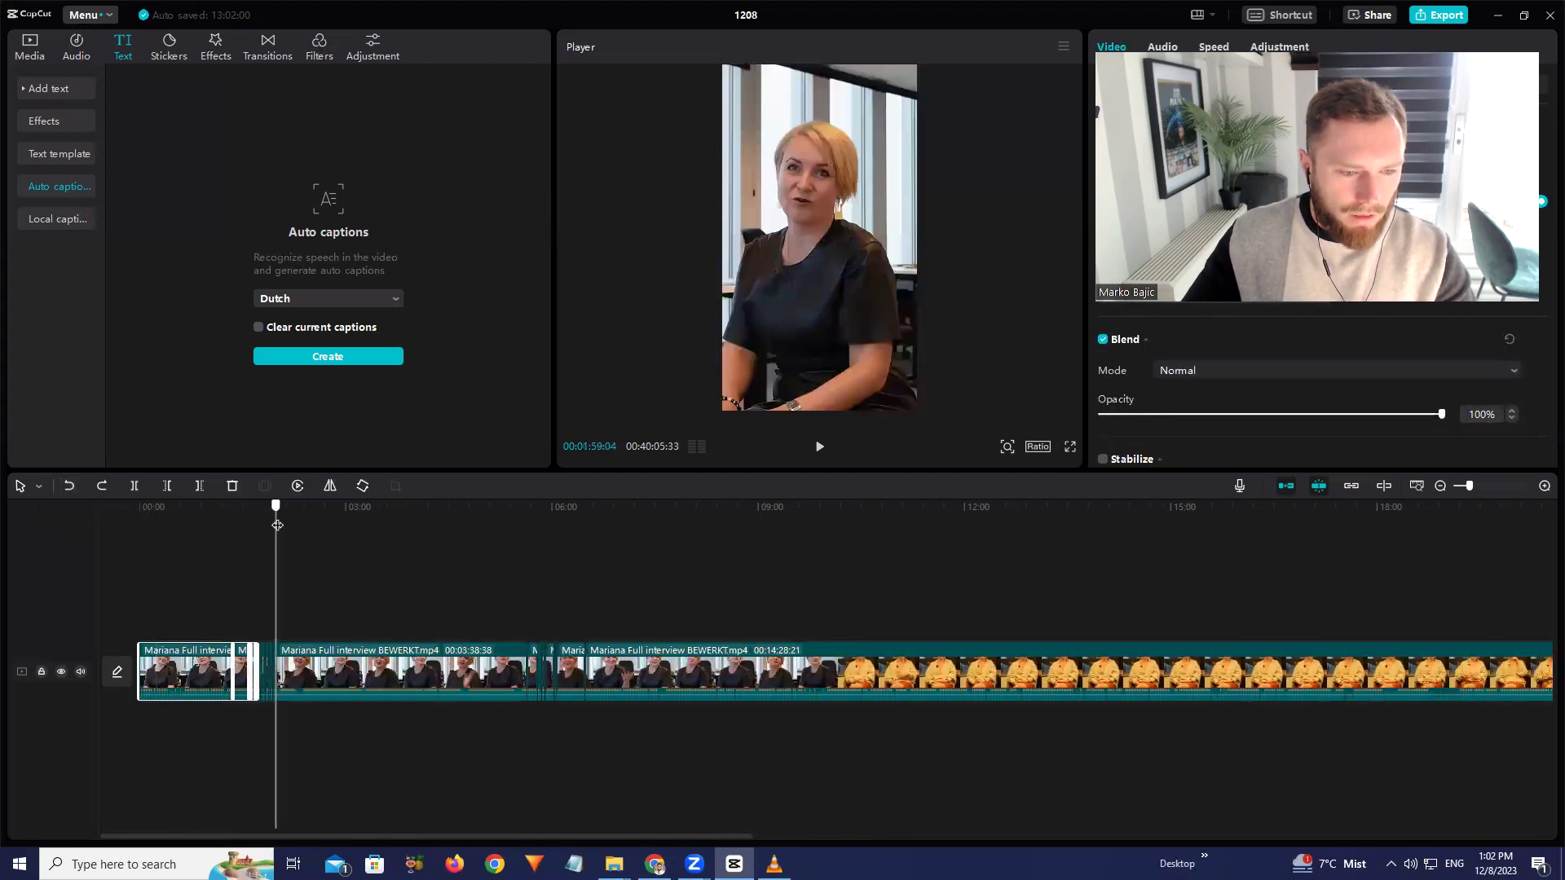
ctrl+scroll(459, 644, up, 5)
key(space)
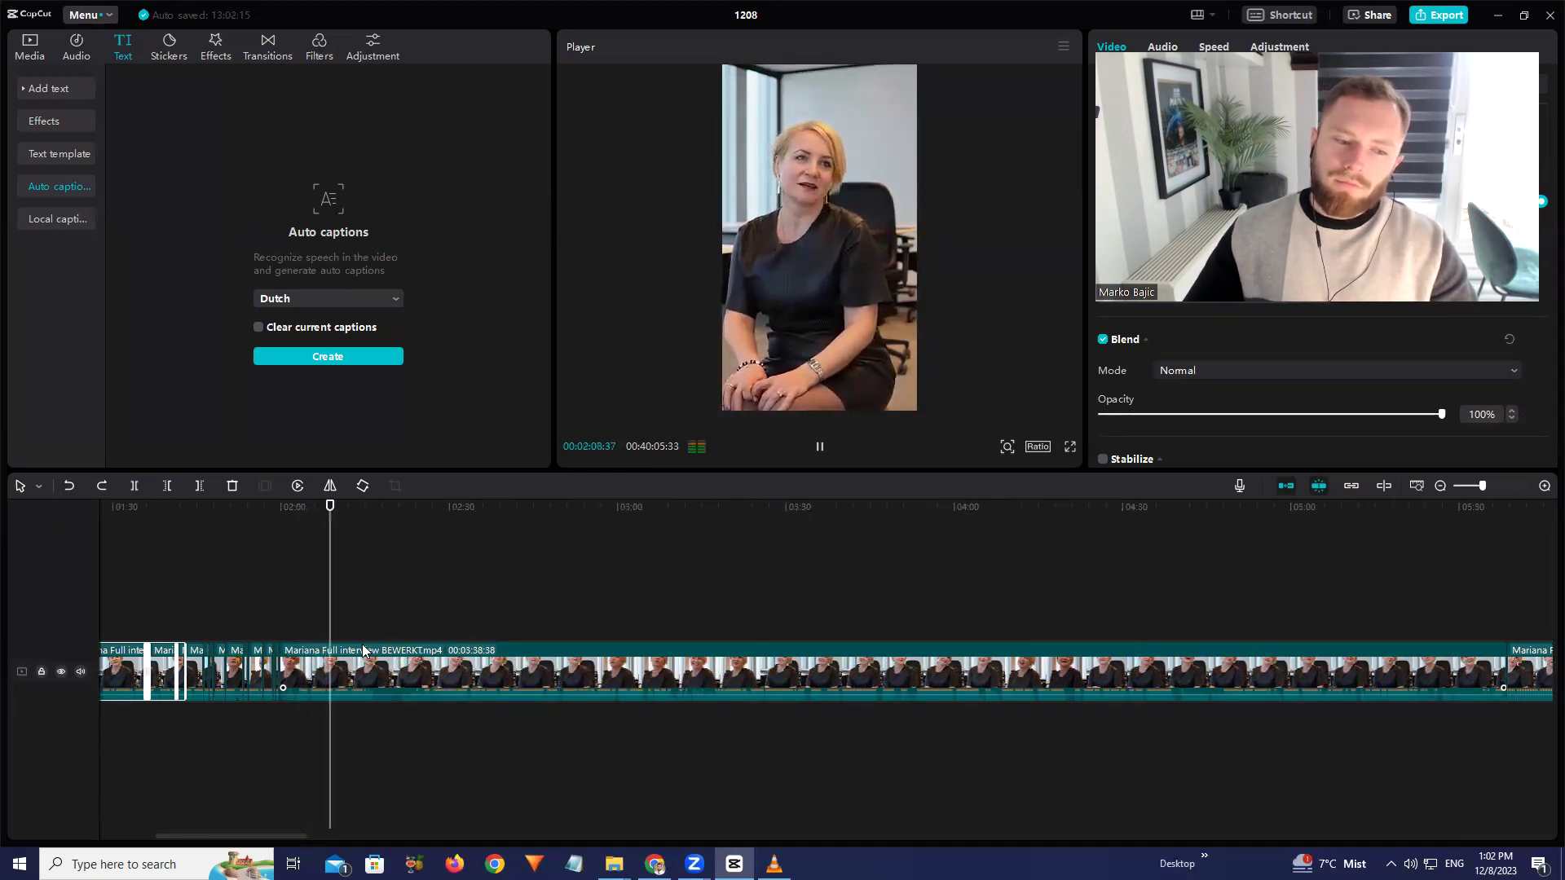
key(space)
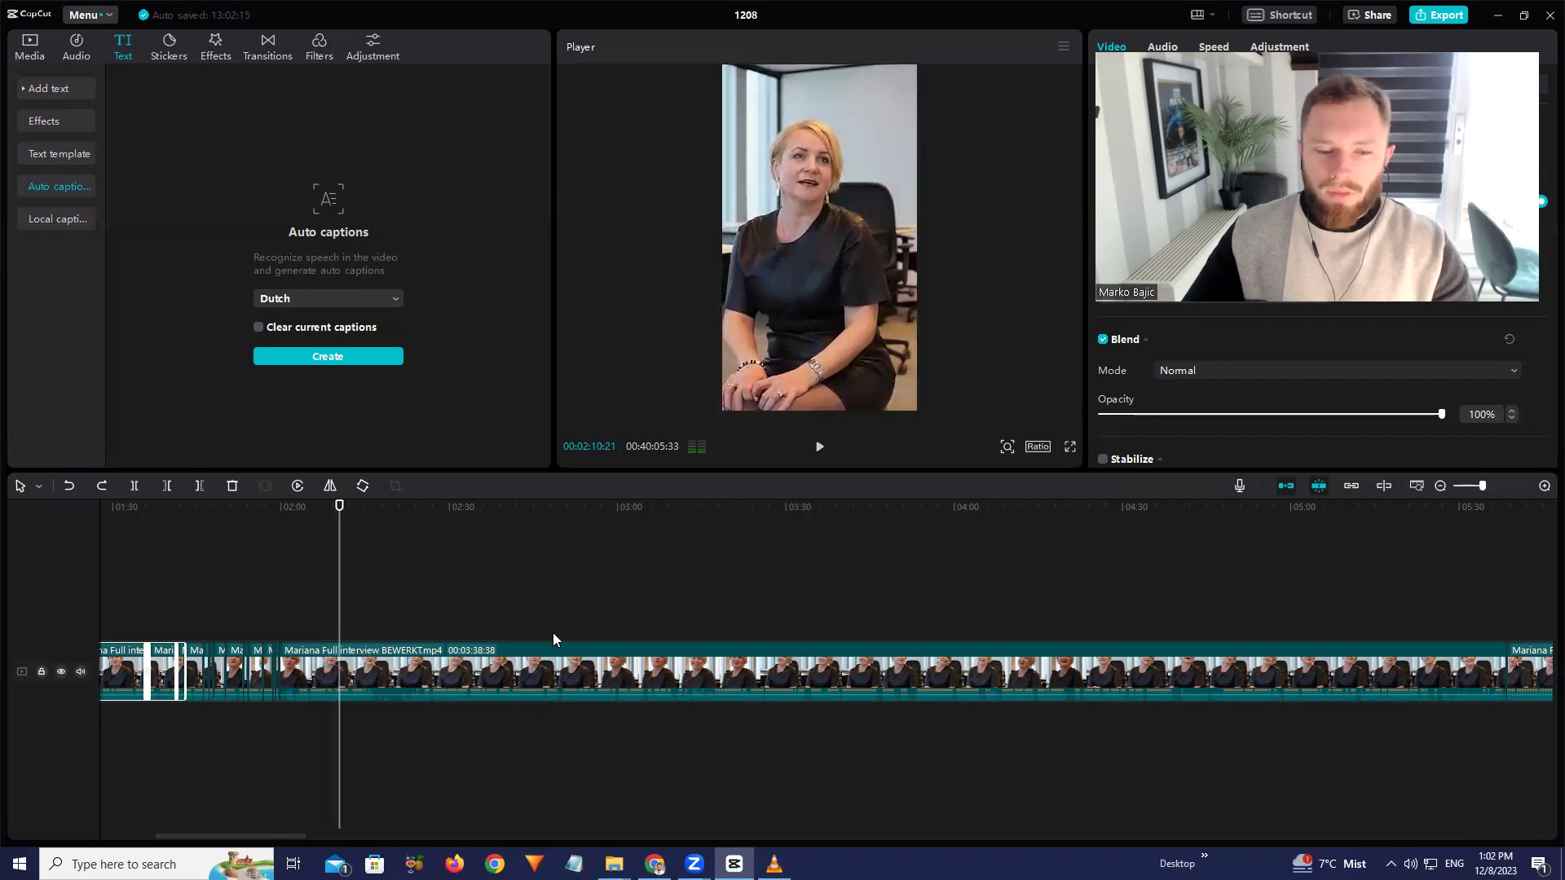
drag(448, 507, 429, 507)
key(space)
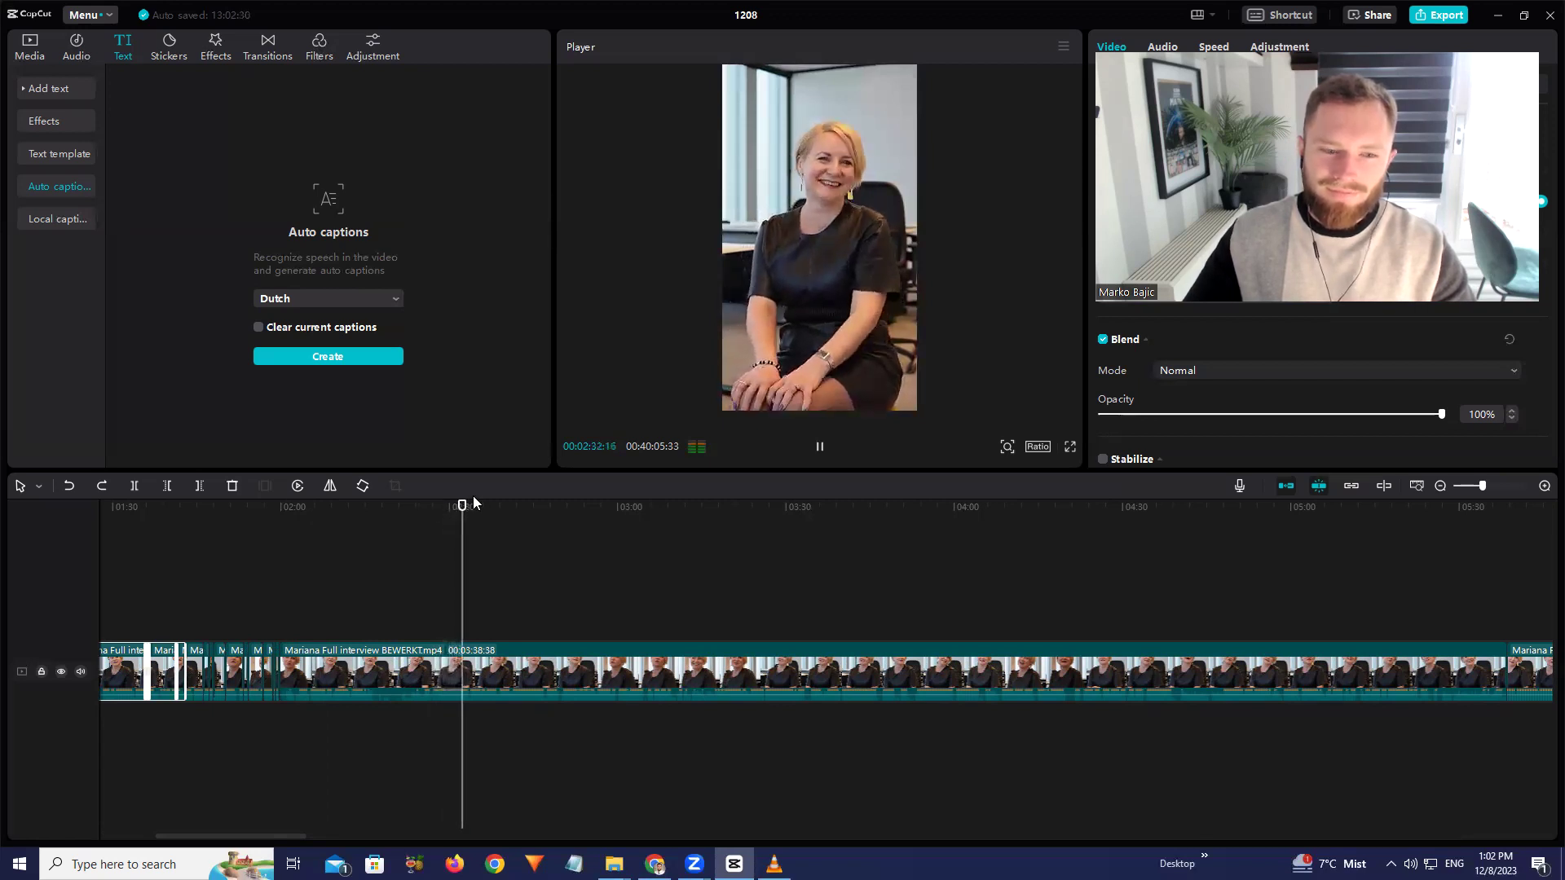
click(503, 507)
drag(502, 507, 616, 514)
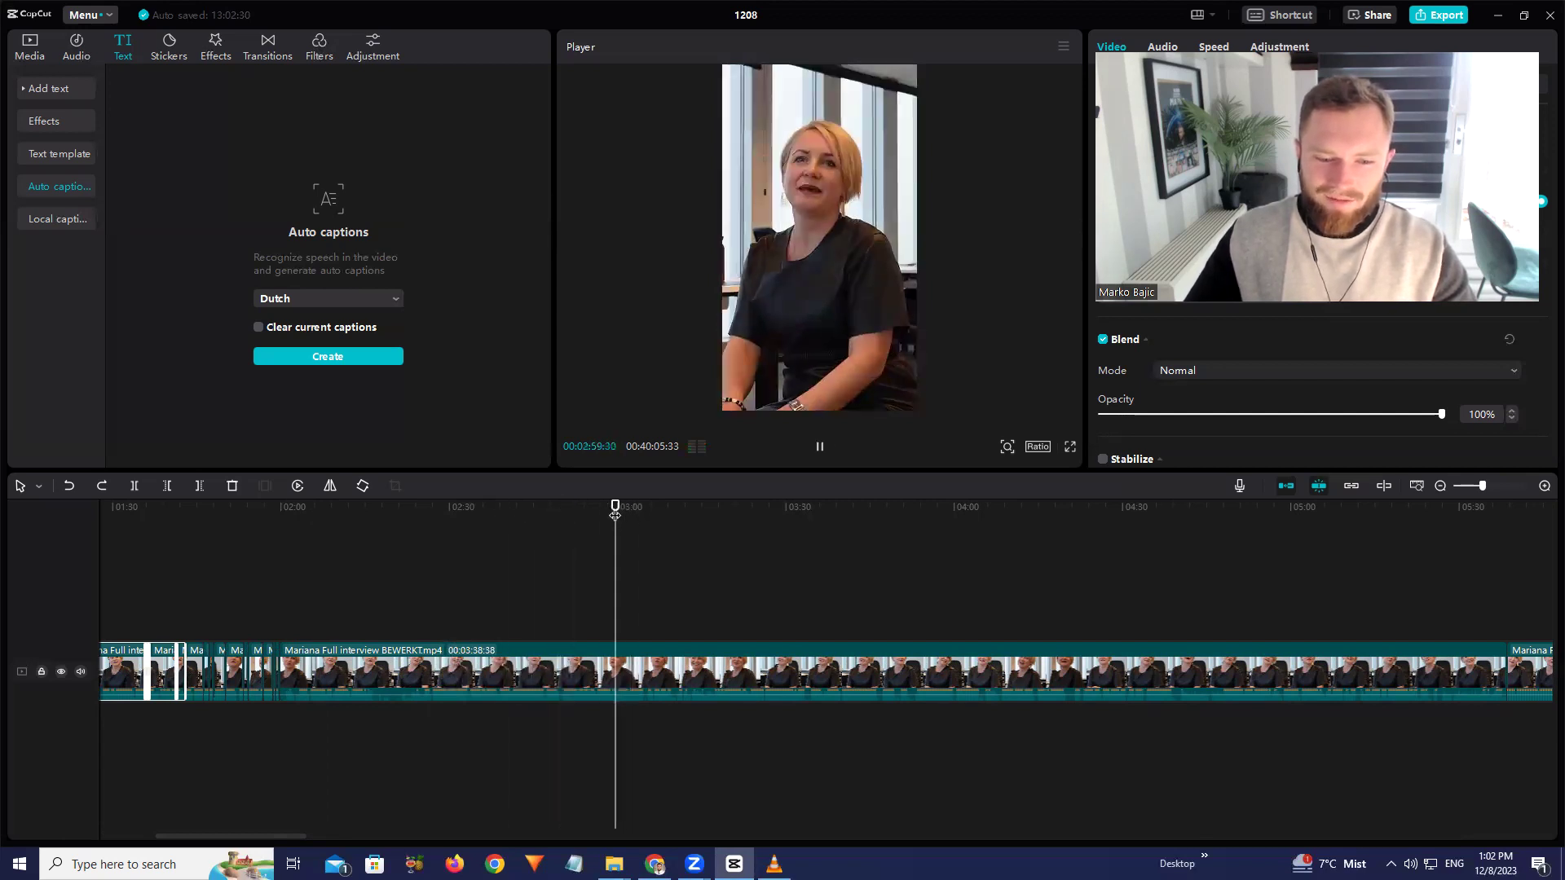
key(space)
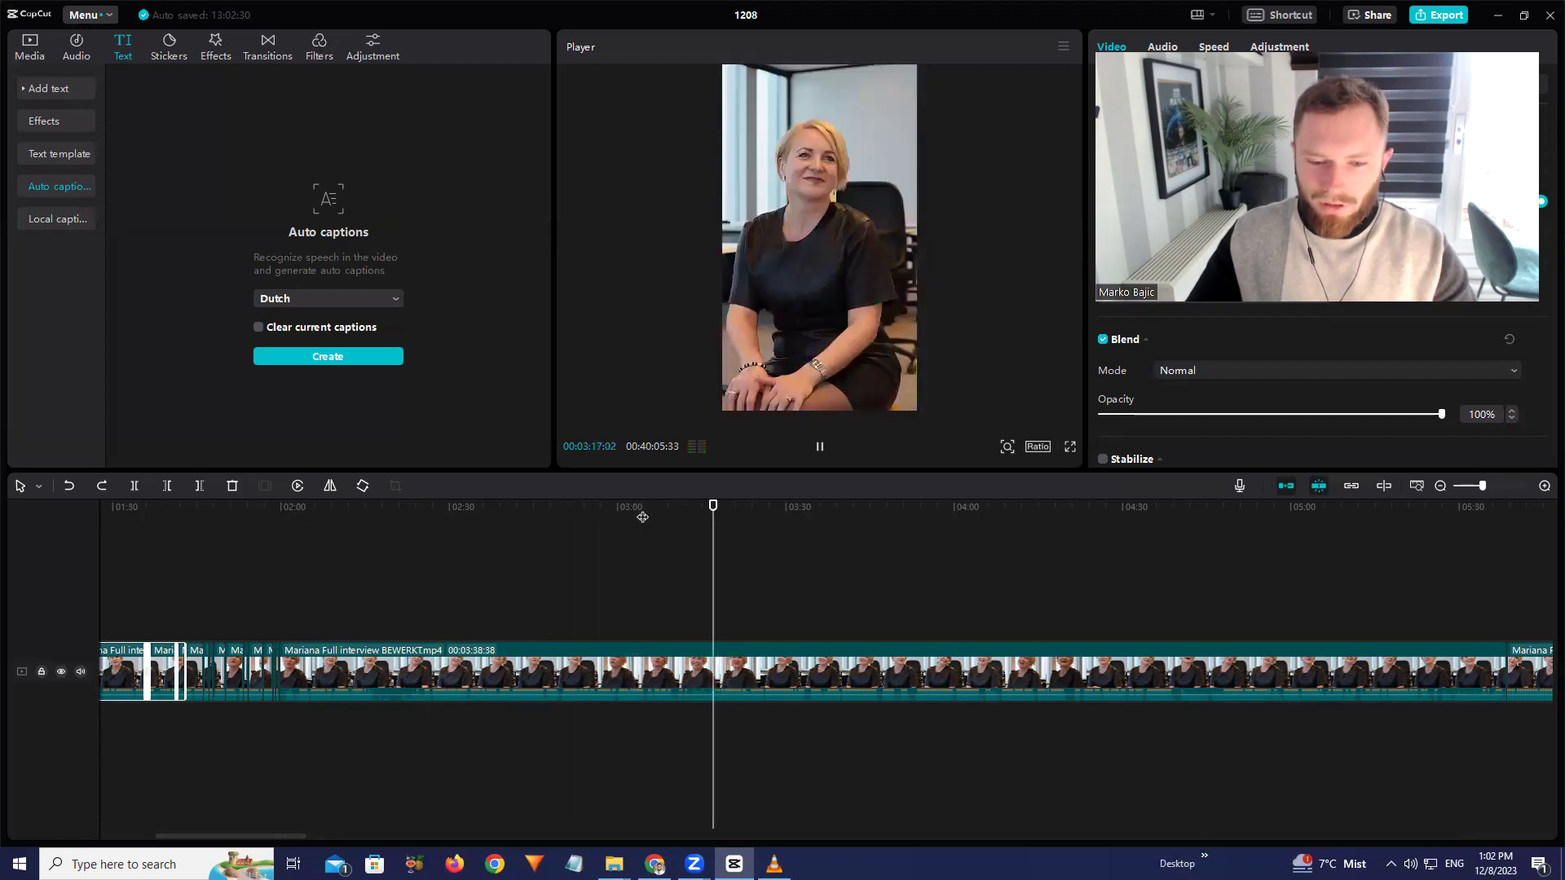
key(space)
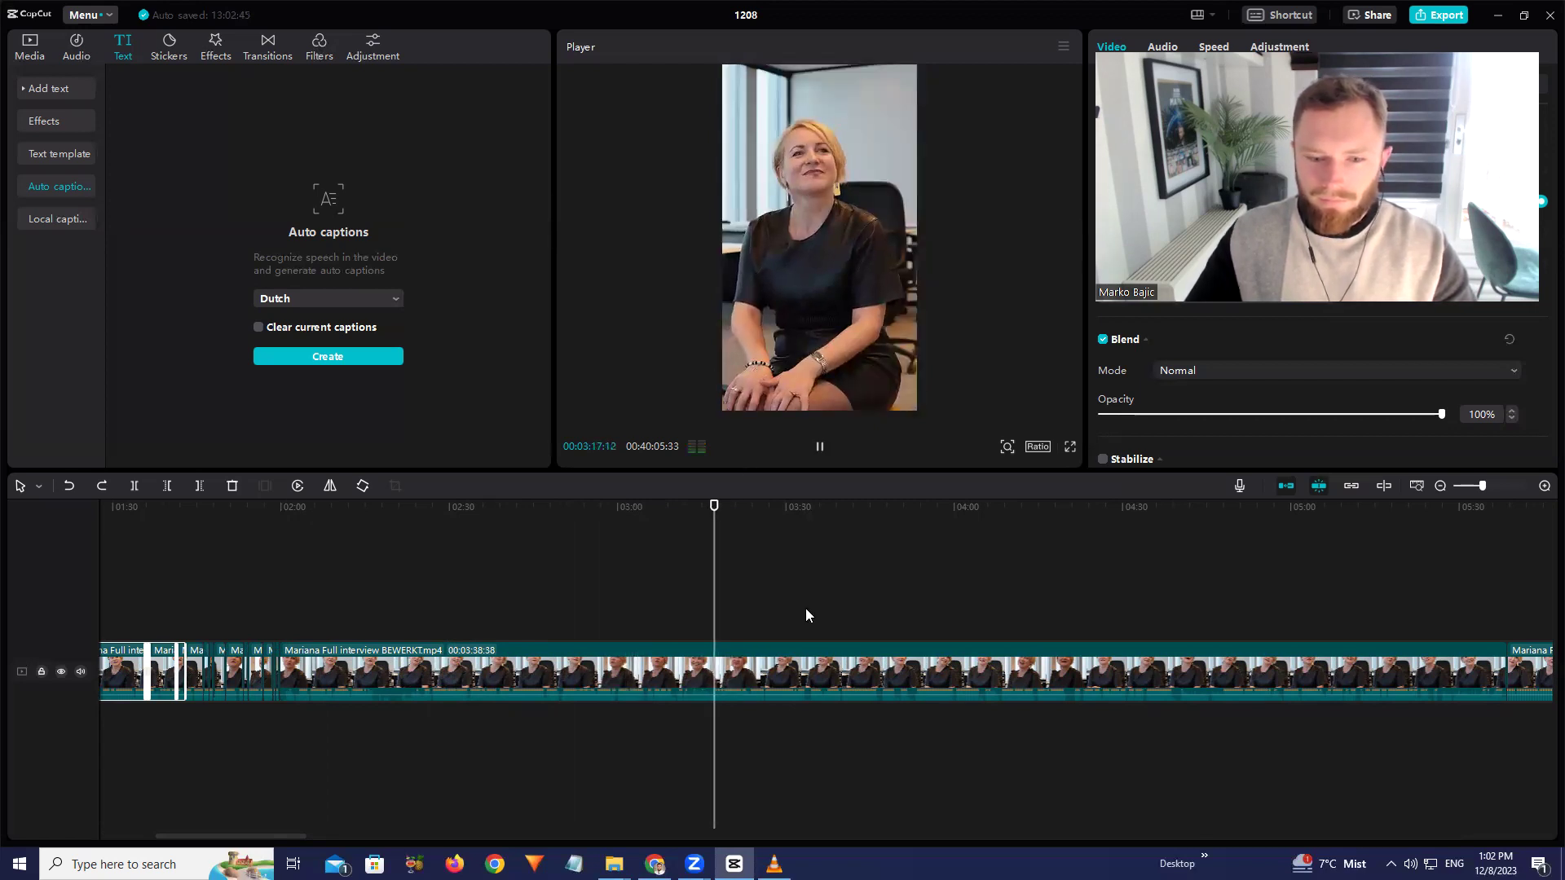
Split the long clip at about 00:03:23 and delete all clips before the split
click(751, 655)
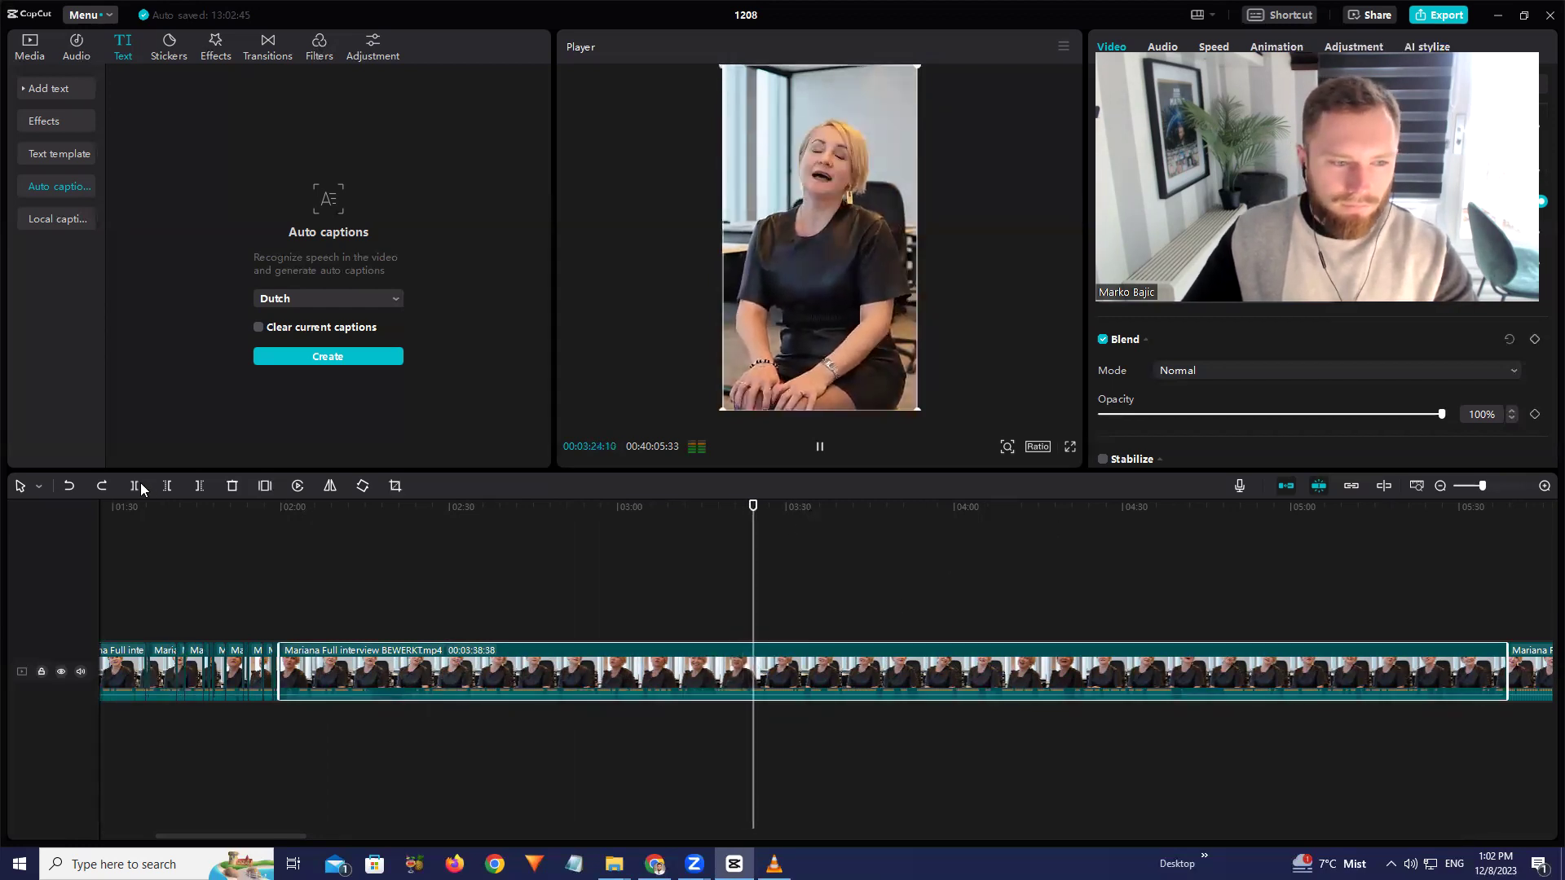
click(743, 506)
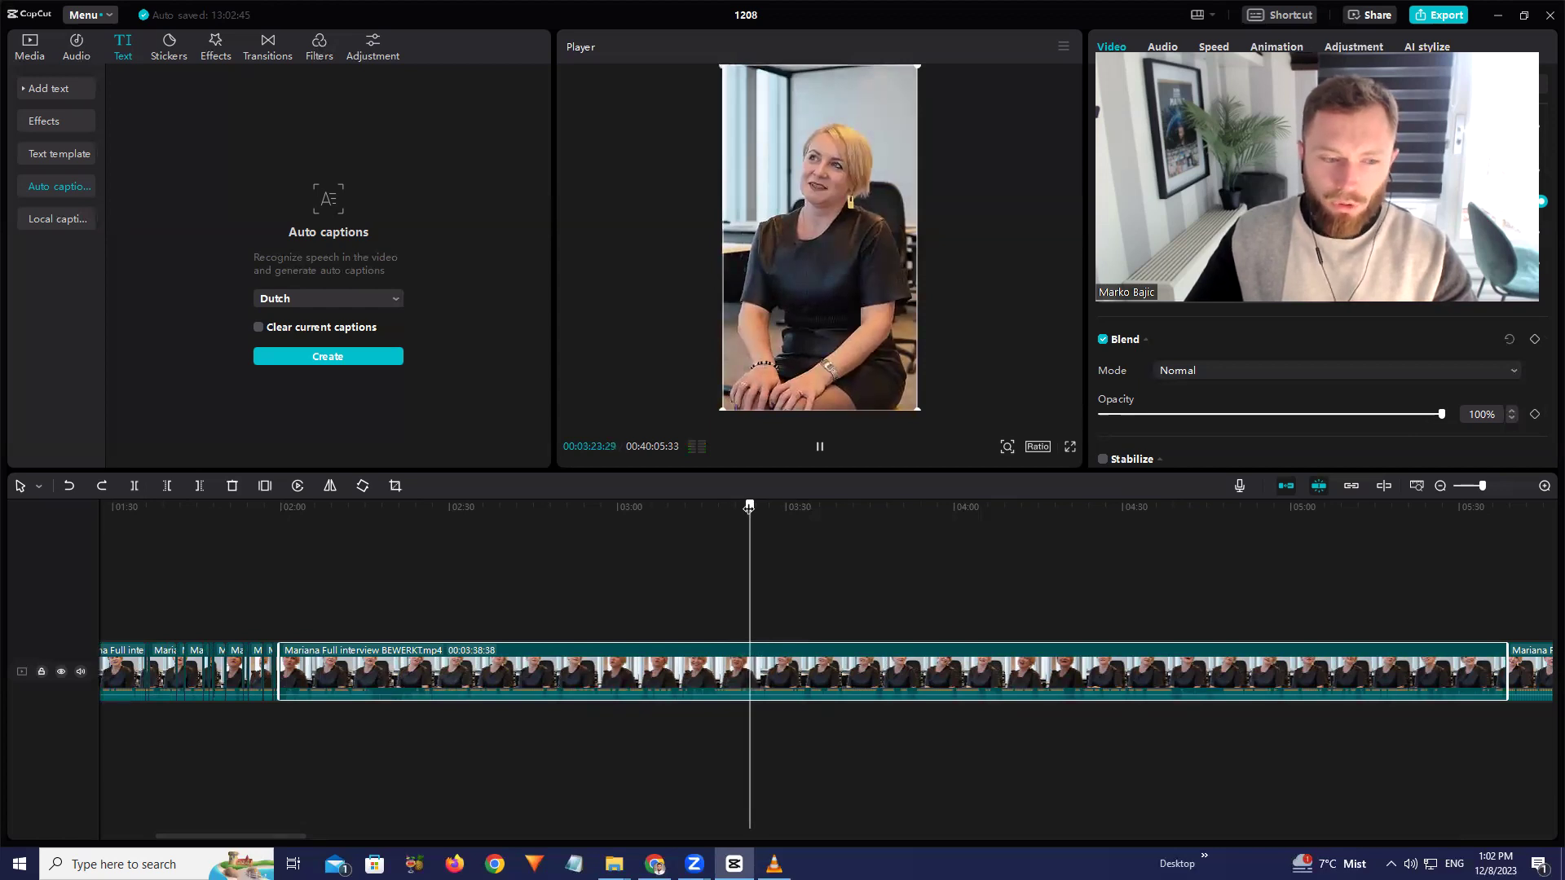
click(135, 484)
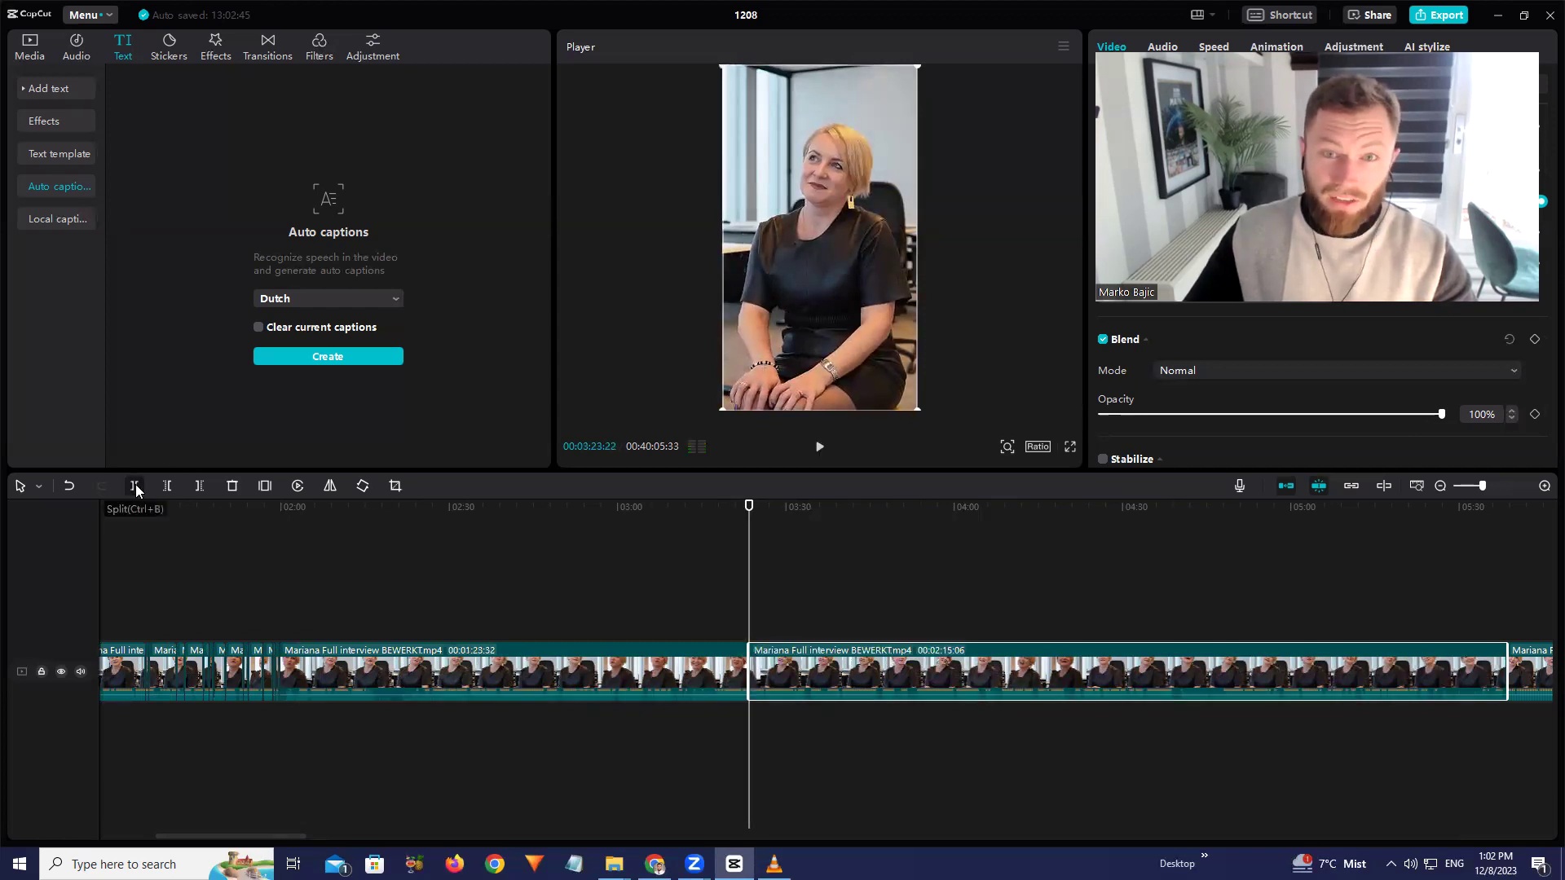
drag(580, 789, 17, 584)
key(Delete)
Play the footage from the timeline's start and trim the beginning of the first clip to a duration of 00:02:14:39
drag(202, 534, 0, 535)
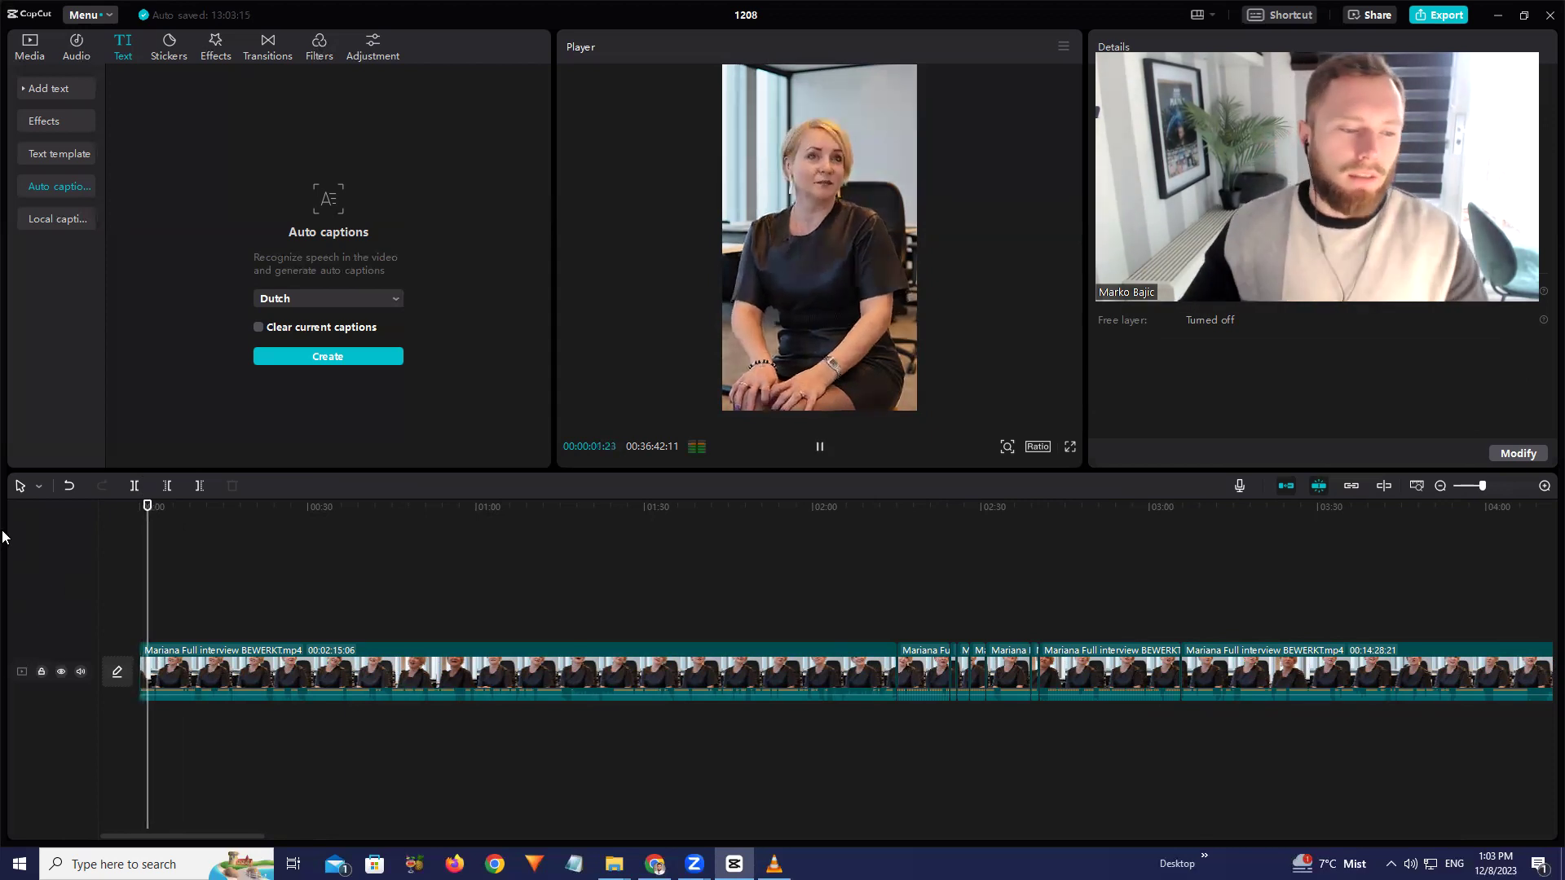
click(121, 512)
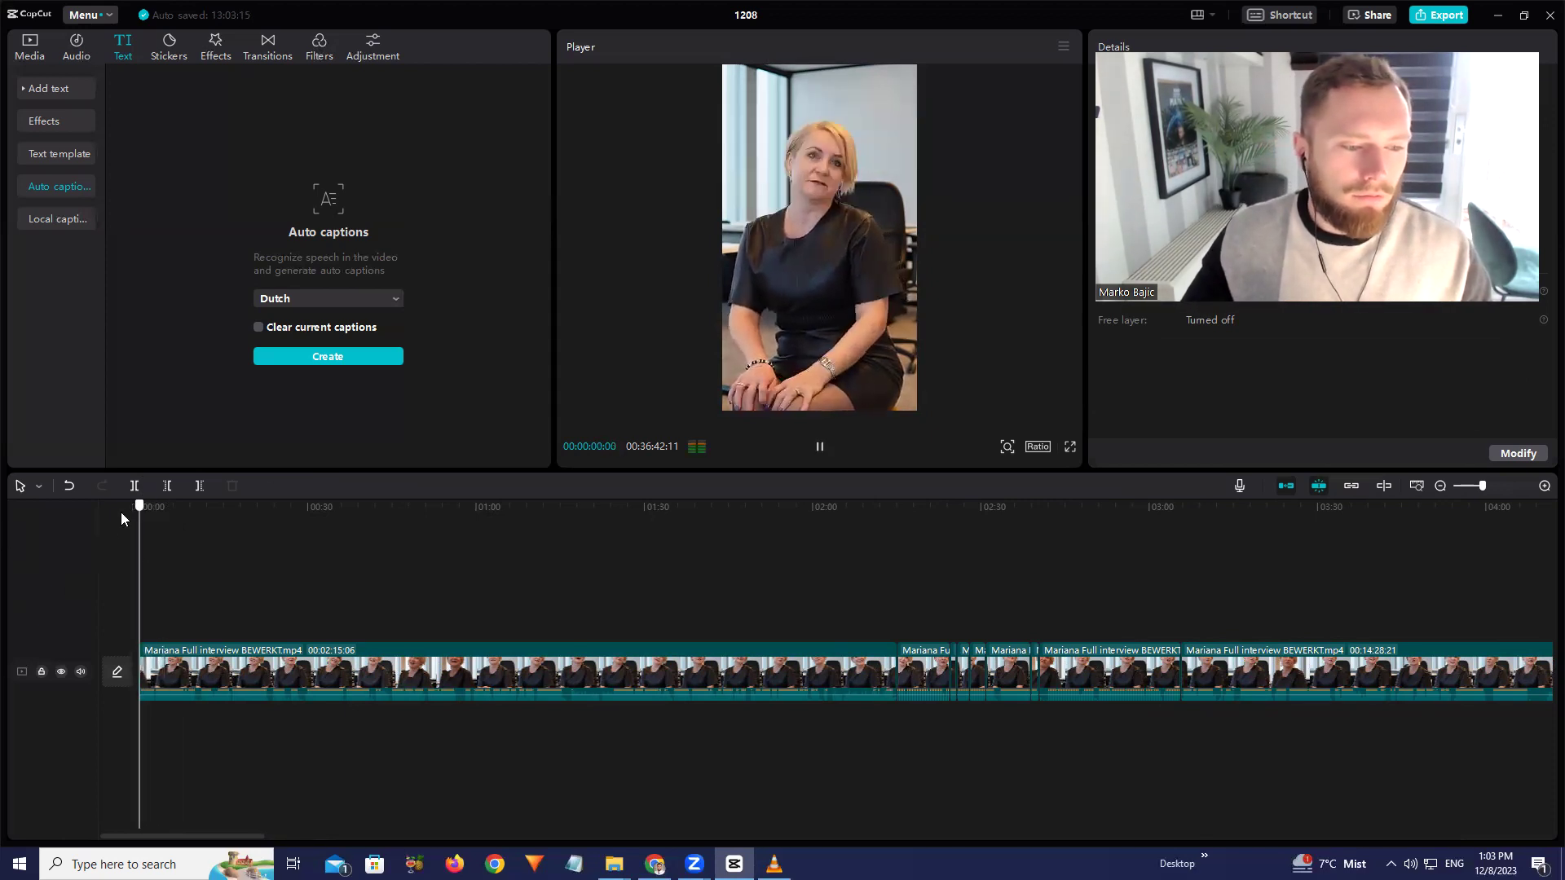
click(145, 652)
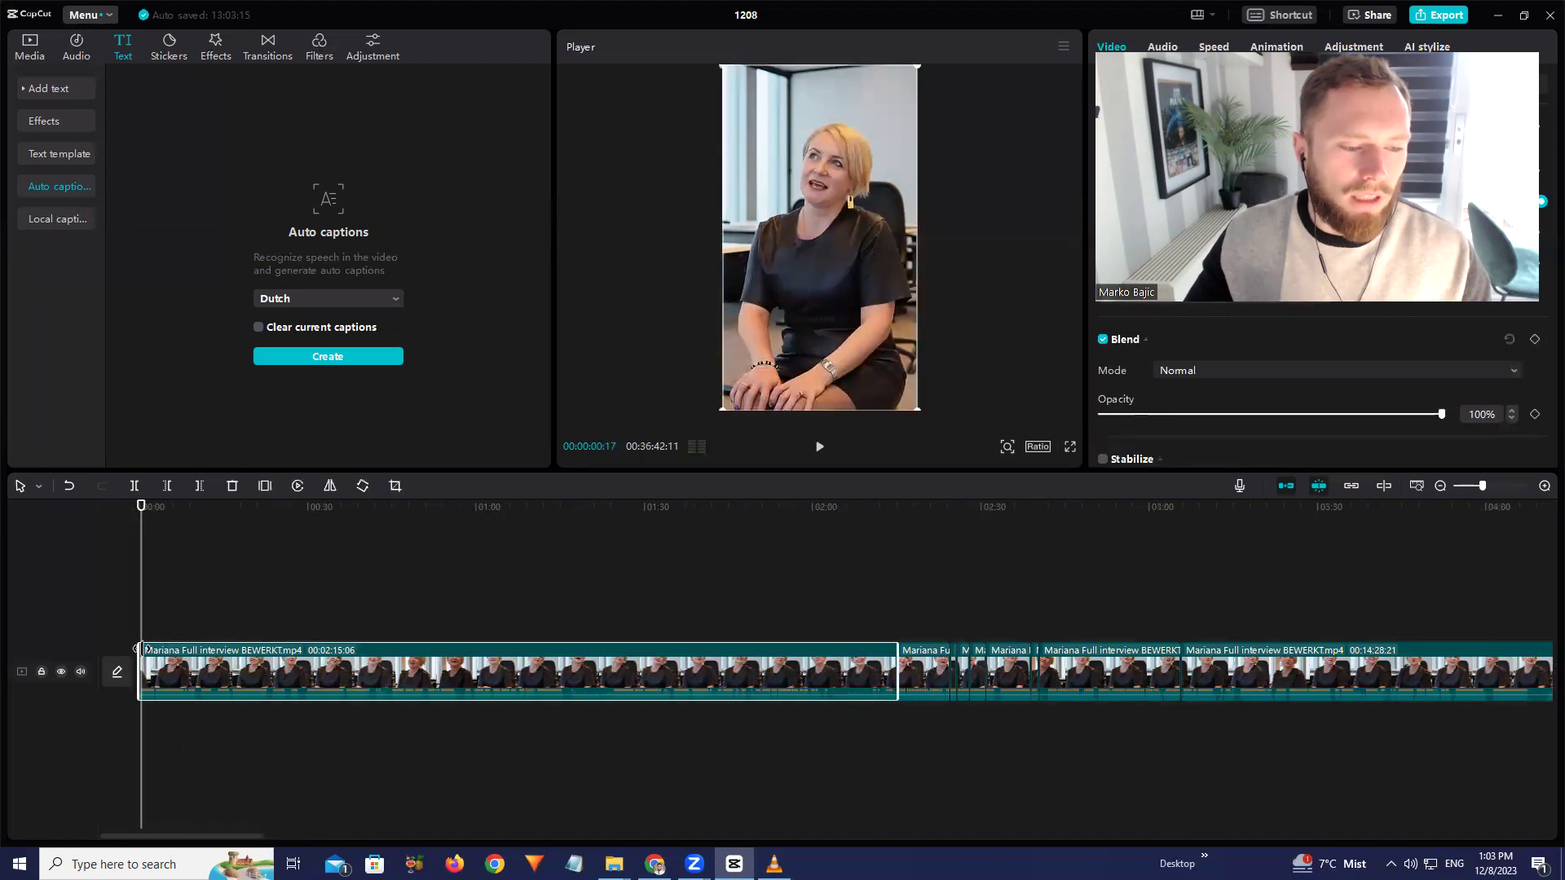
drag(140, 650, 142, 650)
Split the first clip at about 00:00:22 and trim the start of the following clip to a duration of about 00:01:51
key(space)
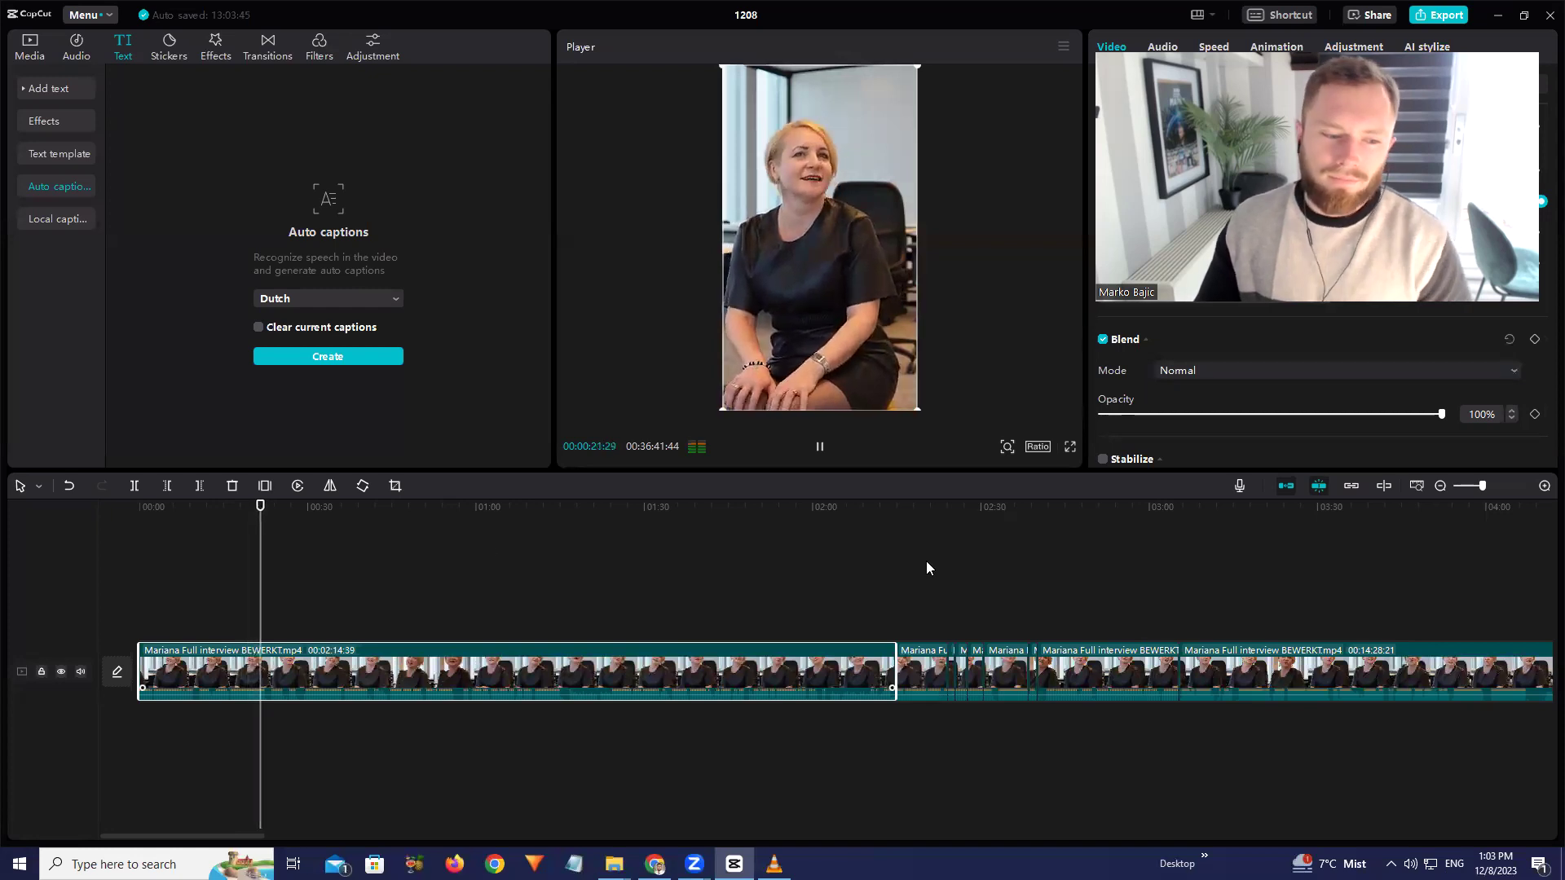
click(133, 489)
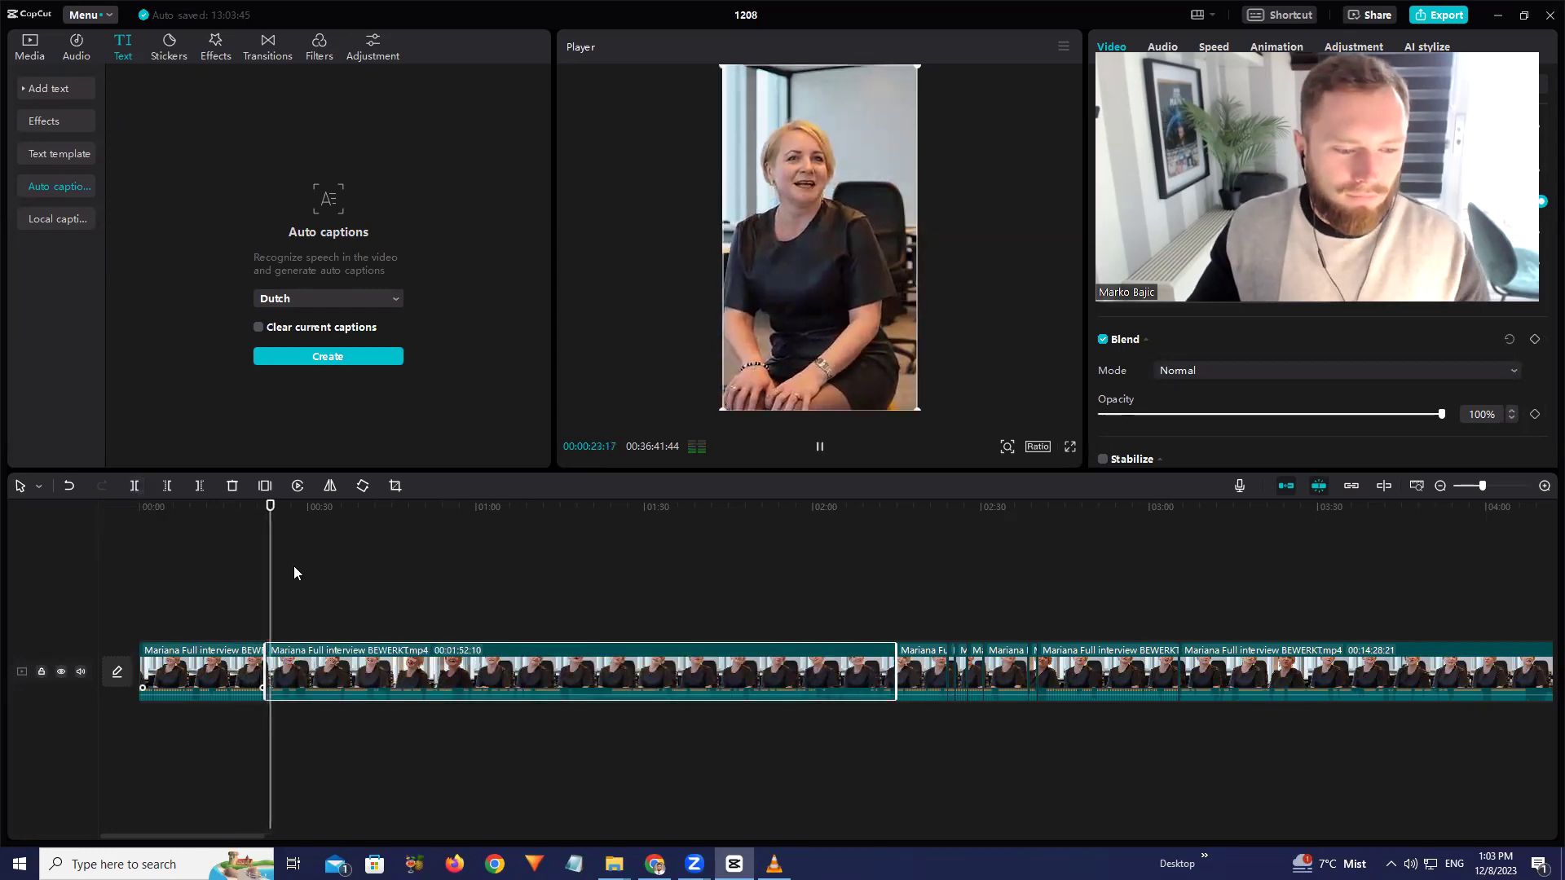
drag(266, 650, 265, 651)
Split the following clip at about 00:00:27 and trim the start of the remaining clip to a duration of 00:01:45:18
drag(280, 507, 266, 511)
key(space)
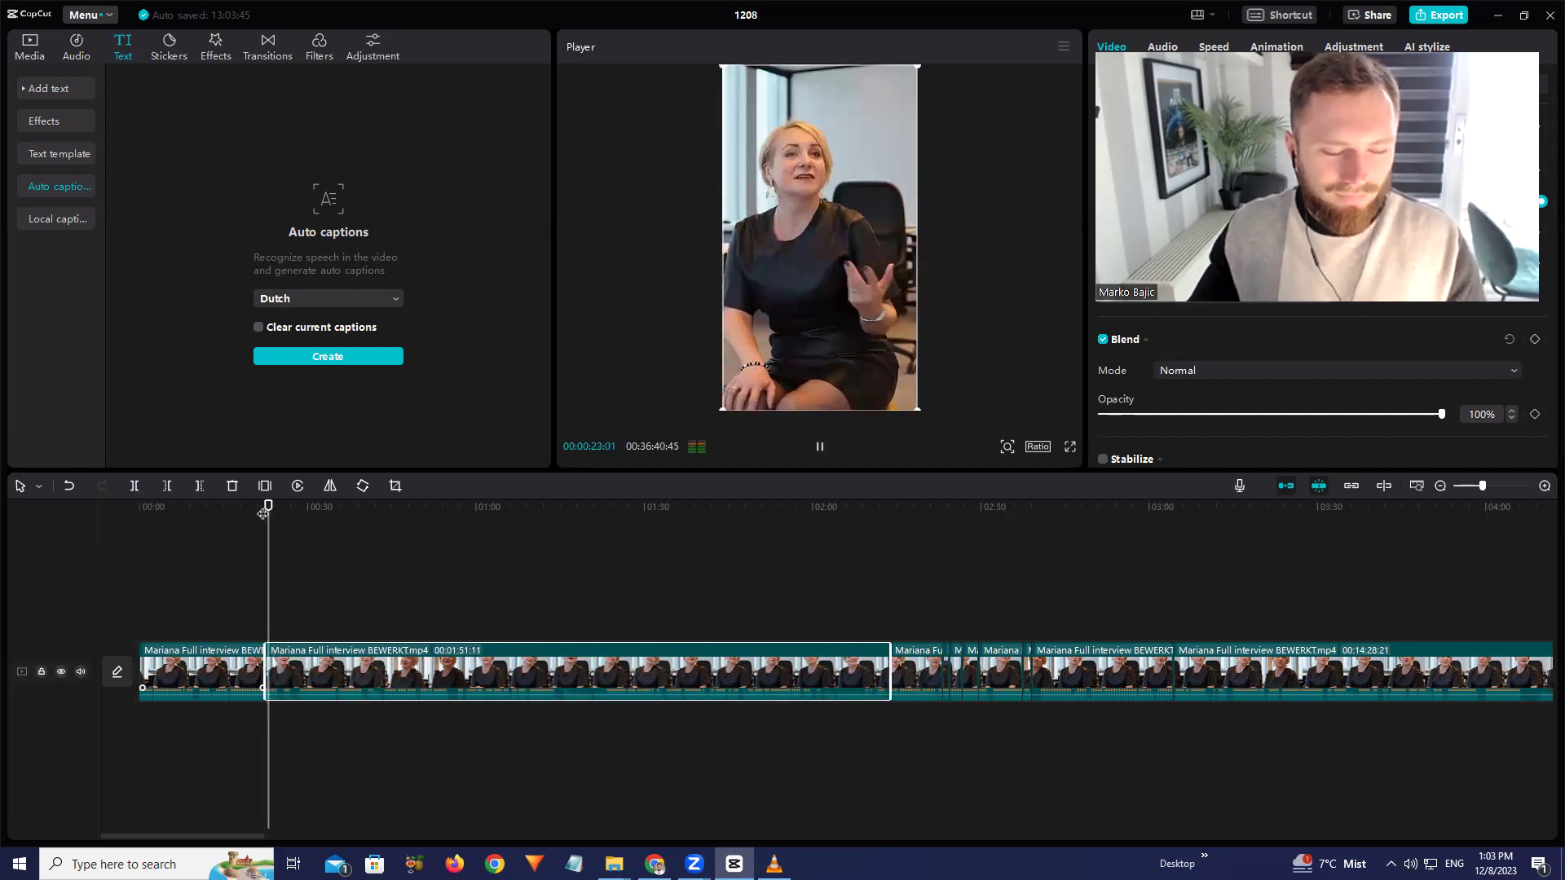
key(space)
click(135, 488)
key(space)
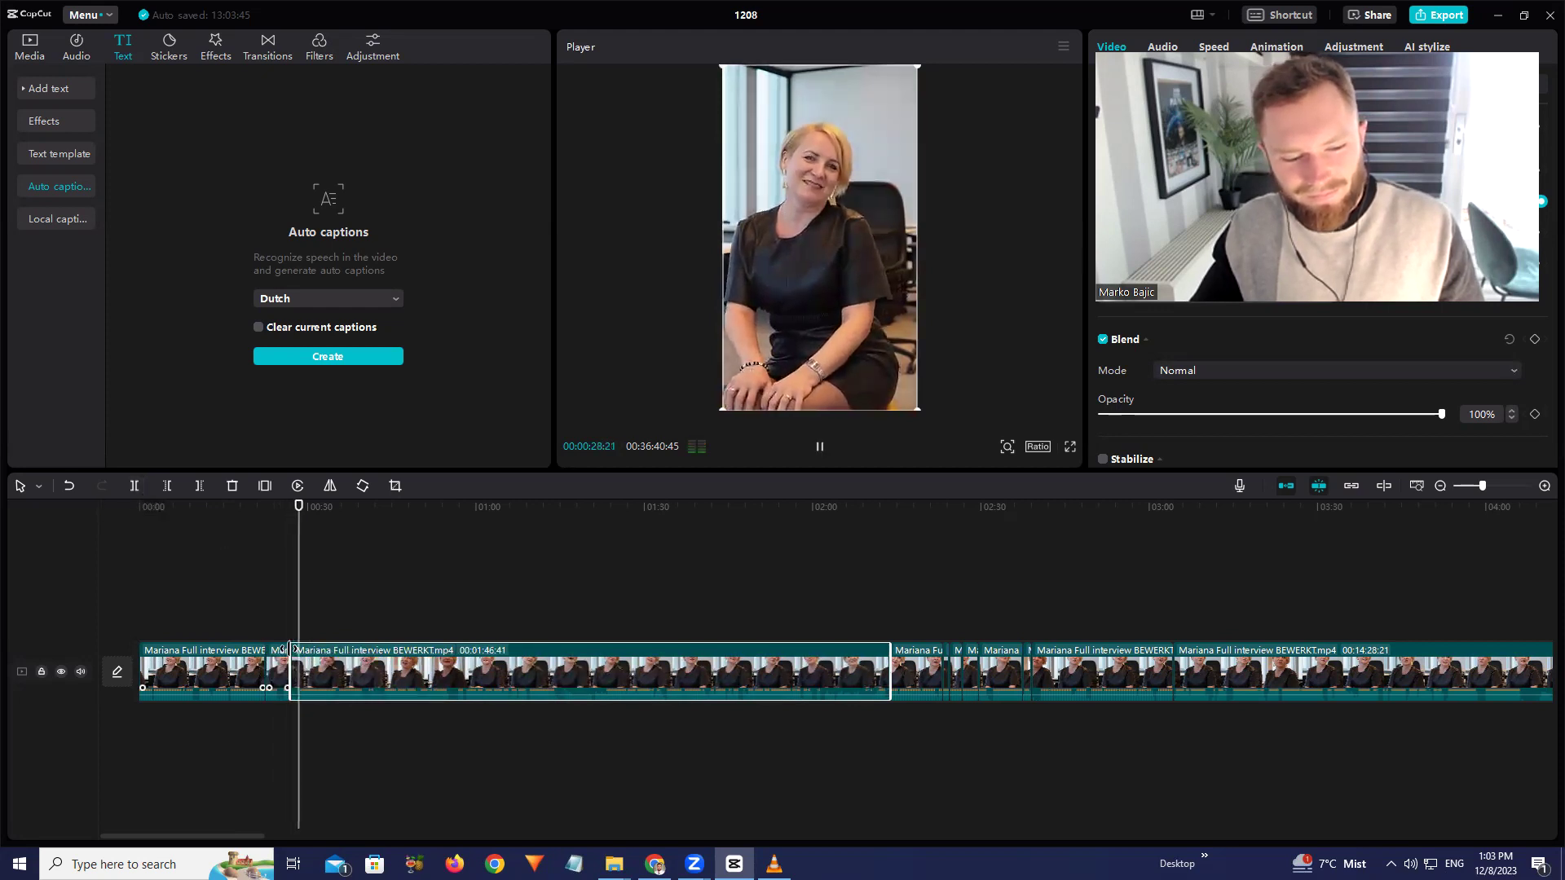
drag(291, 649, 300, 654)
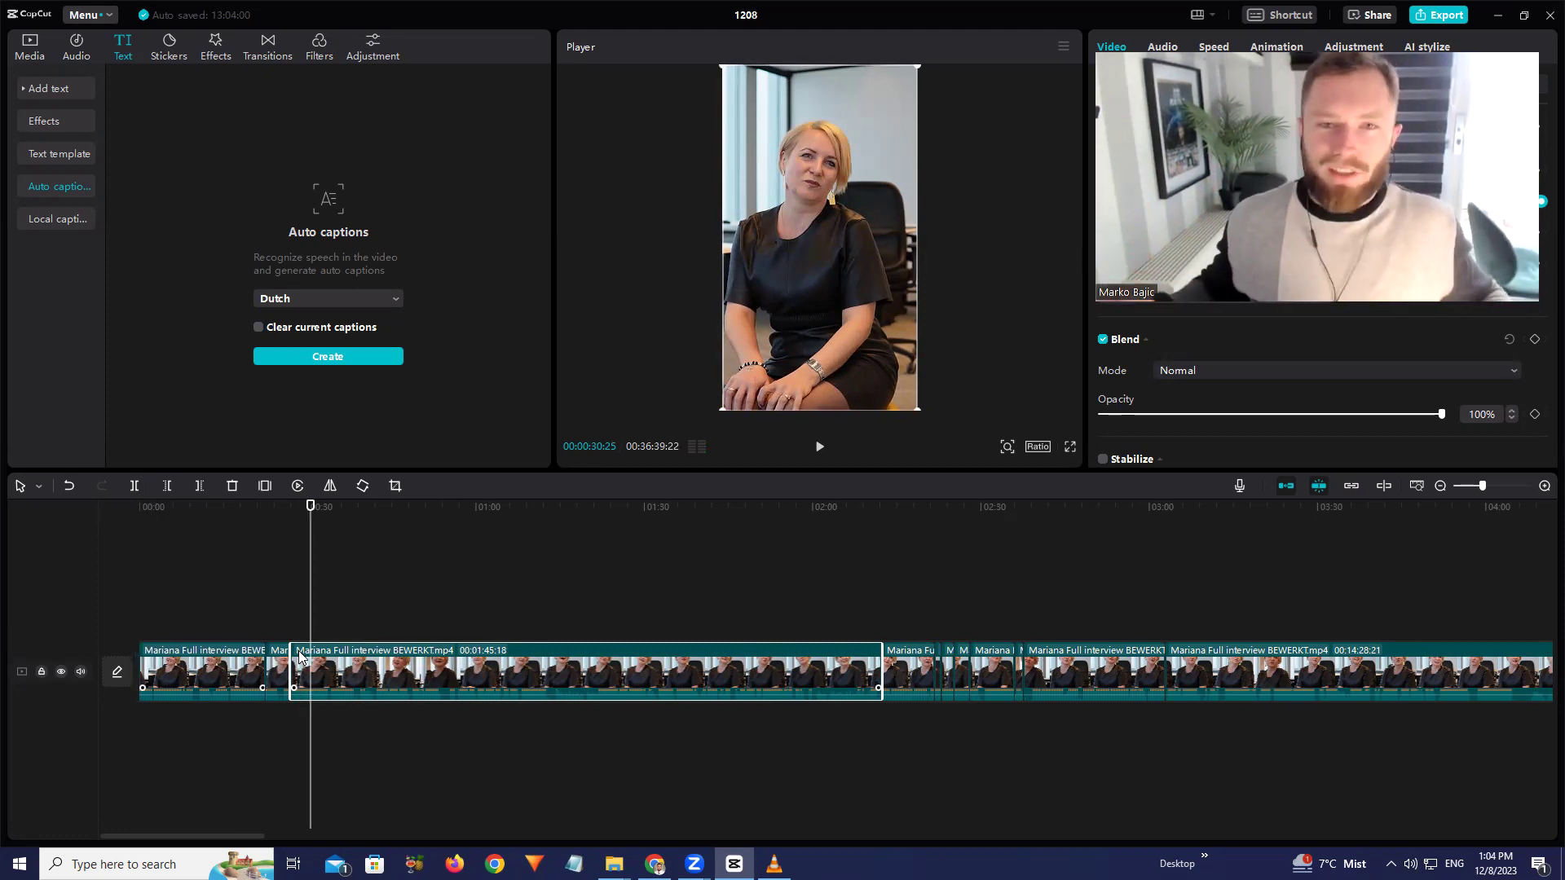
Play on from about 00:00:26, split the clip at about 00:00:38 and trim away the pause after the cut
click(290, 507)
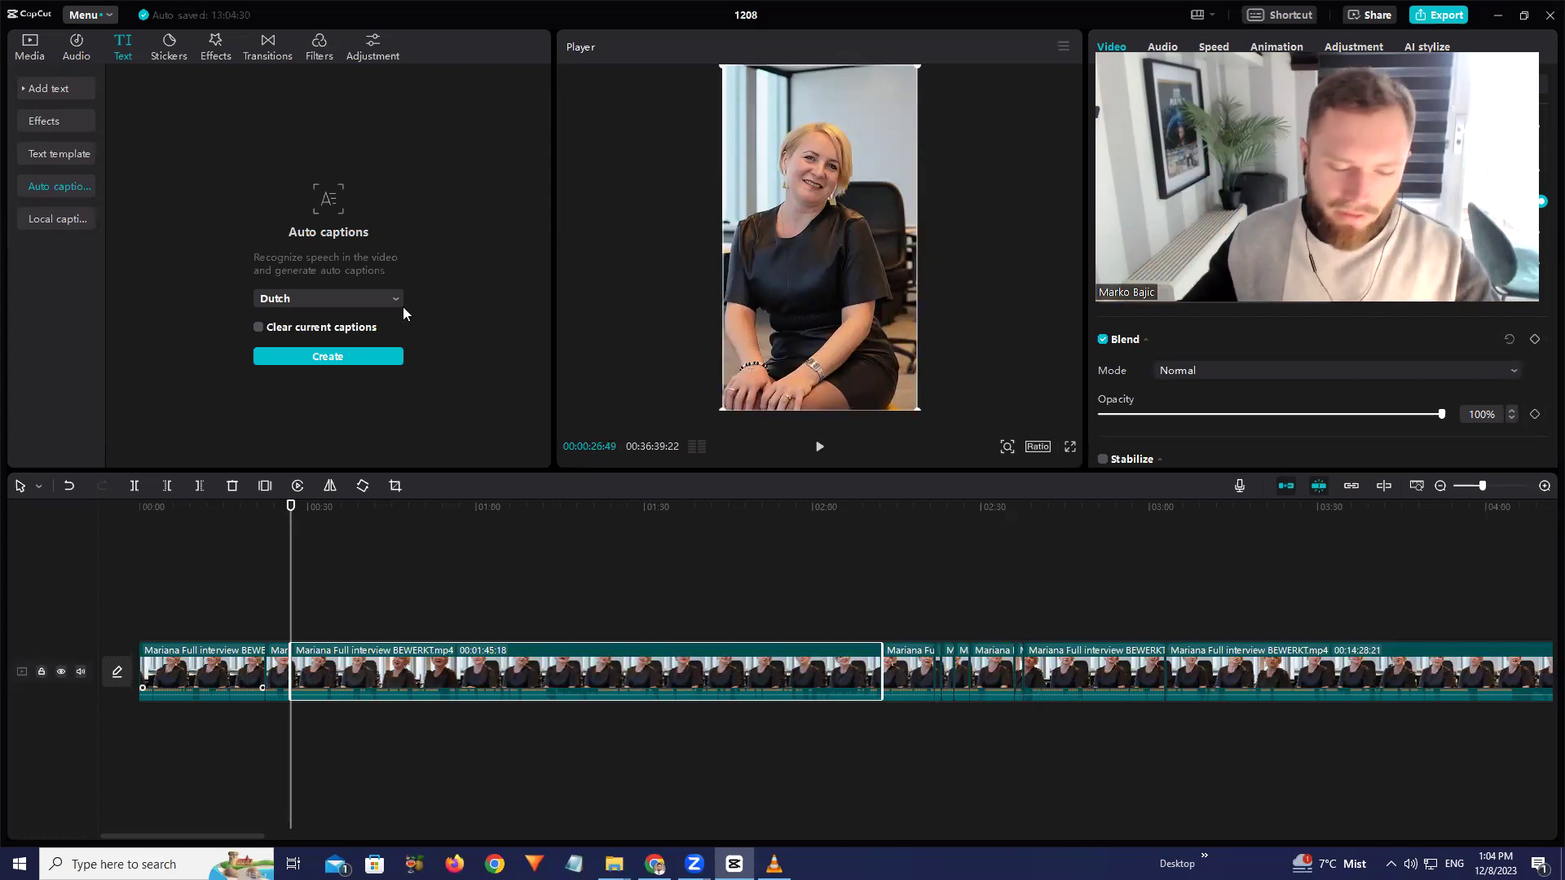
key(space)
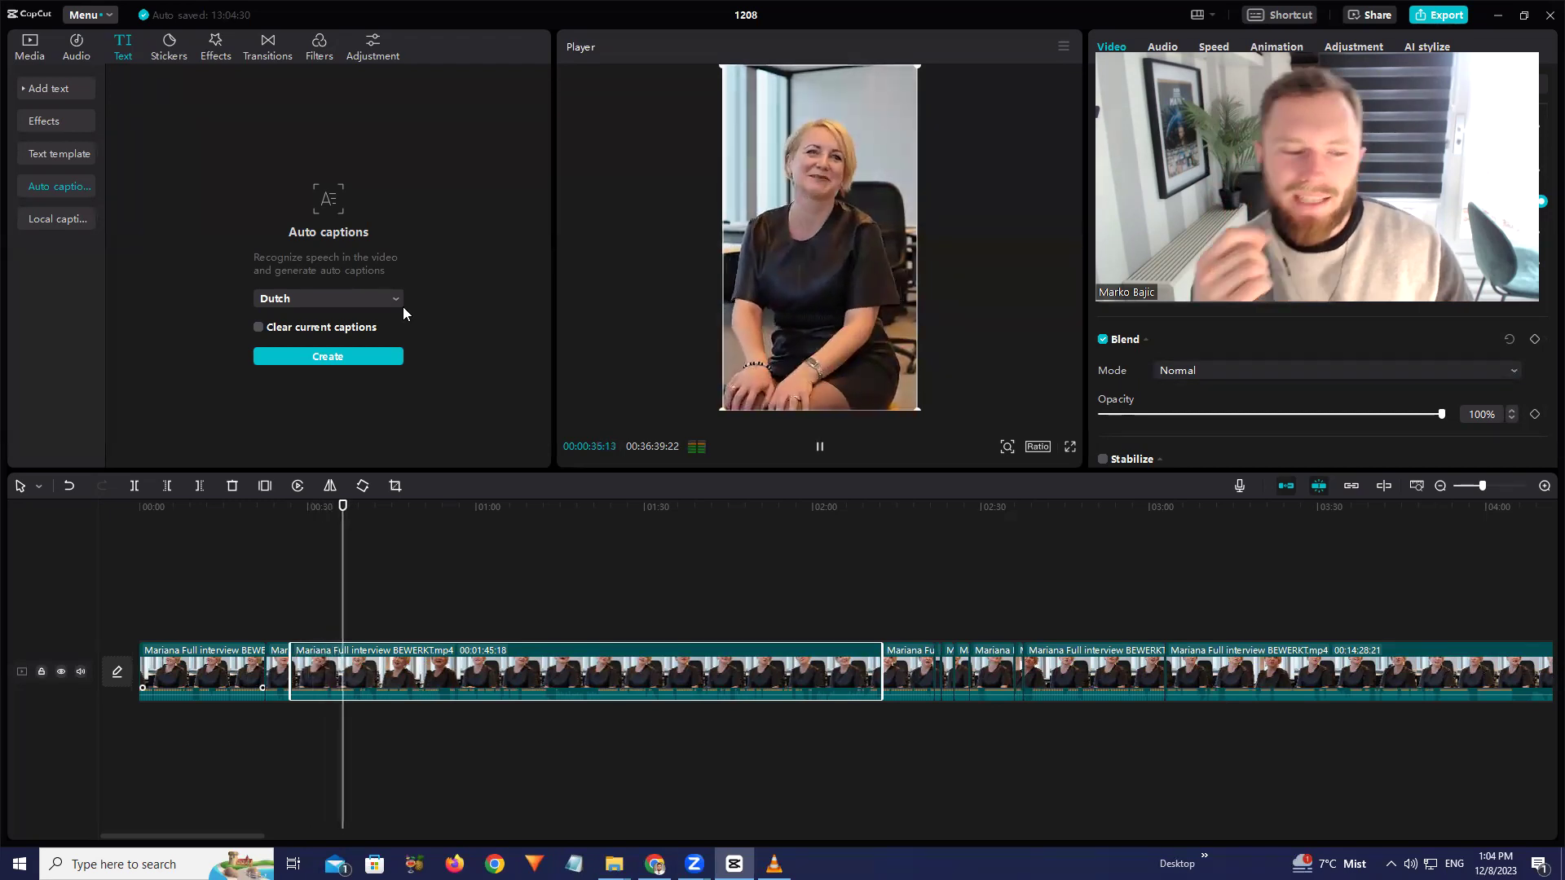
key(space)
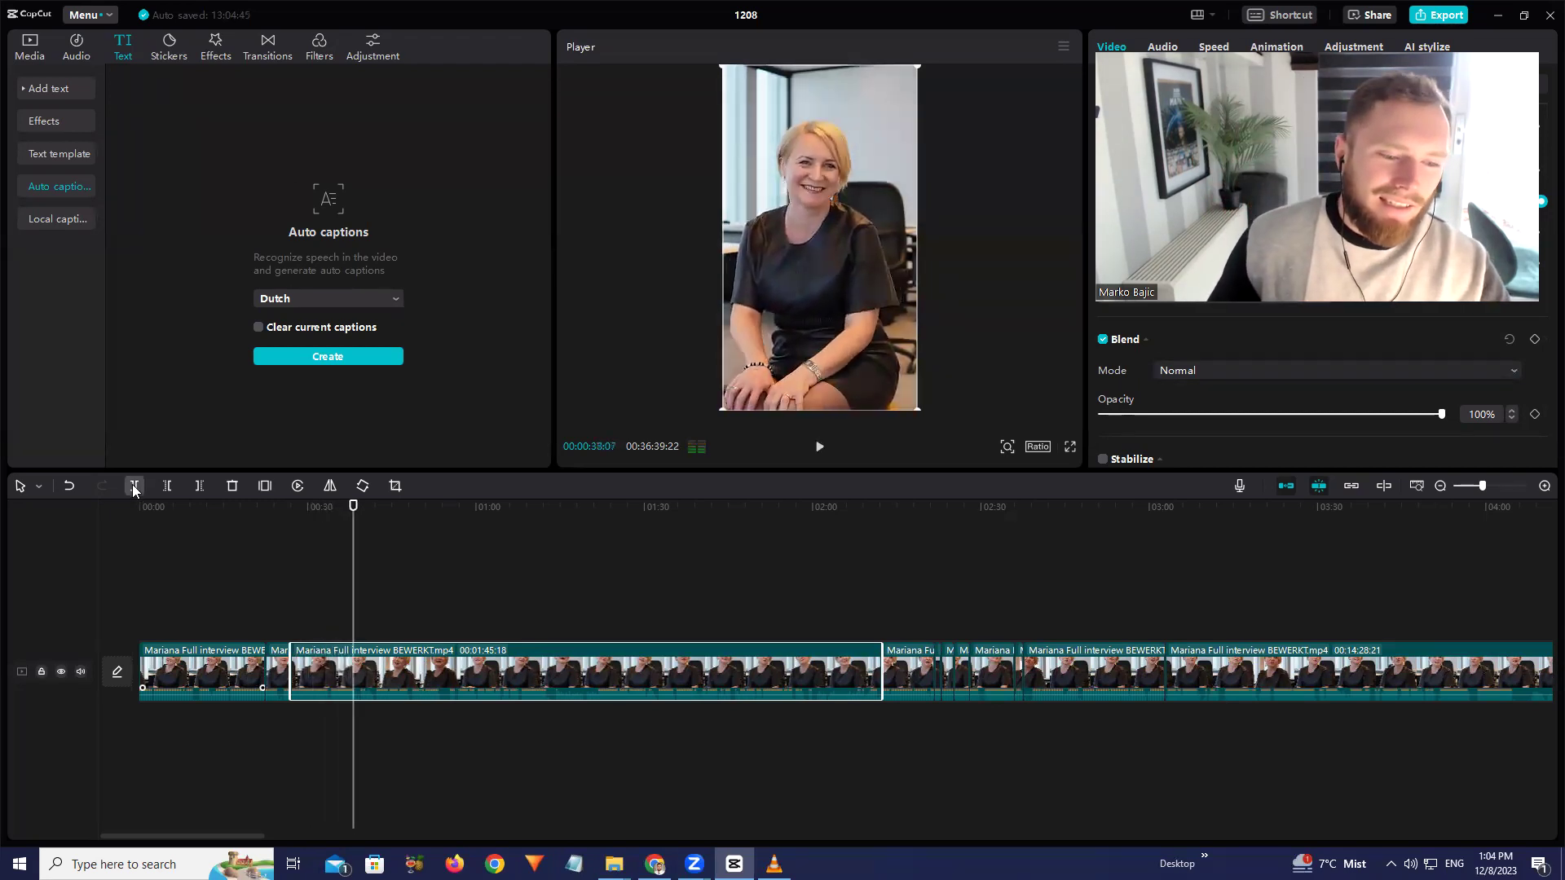
click(134, 485)
key(space)
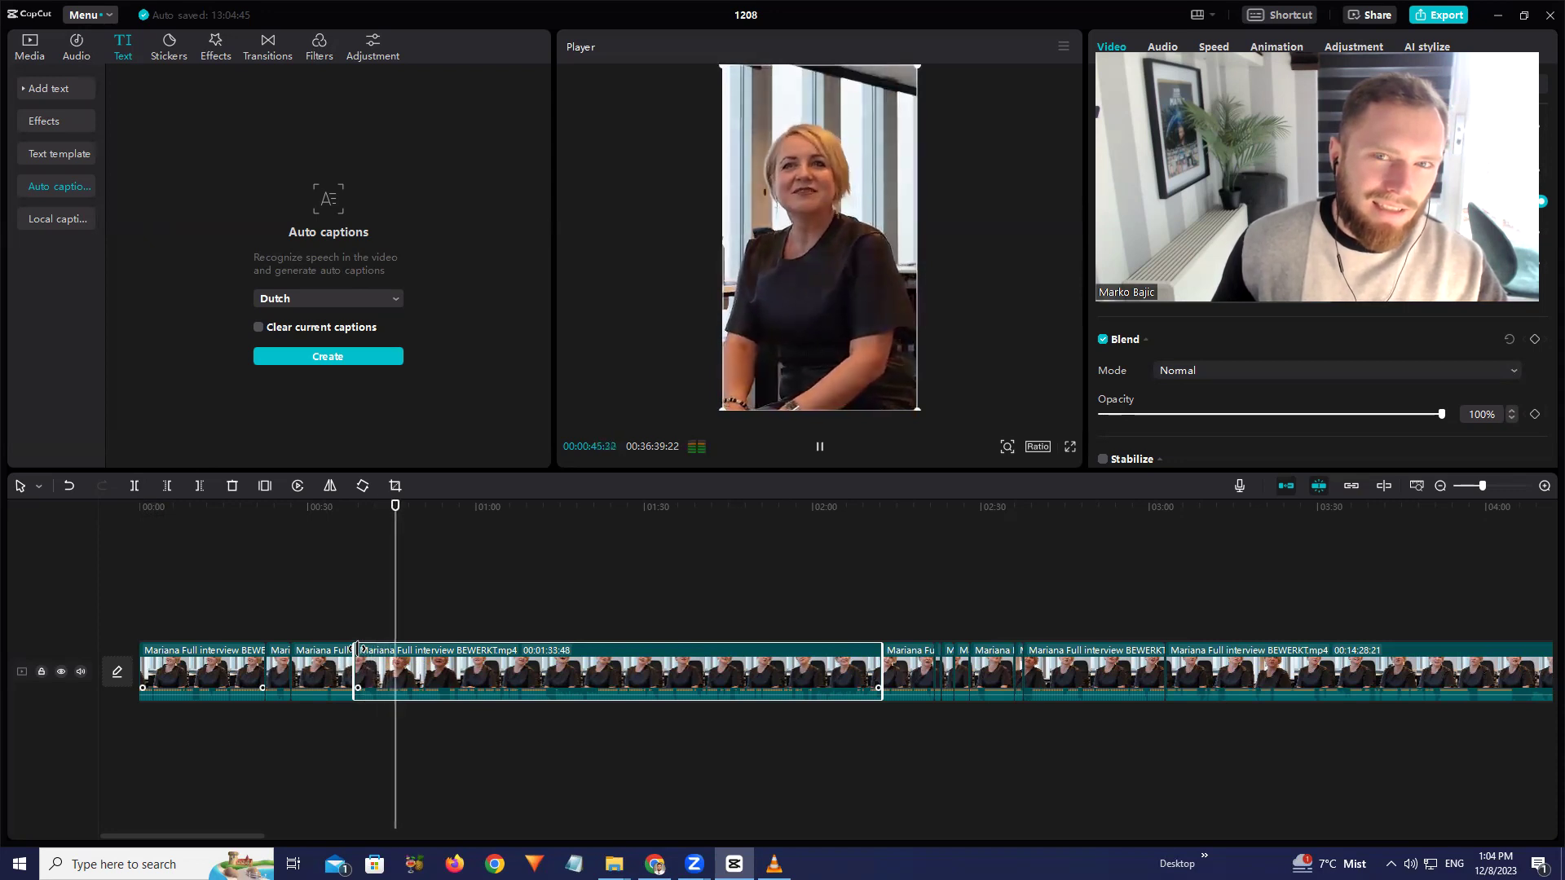
mouse_move(357, 650)
mouse_down()
mouse_move(388, 652)
mouse_move(374, 652)
mouse_up()
Split the remaining clip at about 00:00:39 and trim its second part's start to a duration of 00:01:27:44
click(347, 518)
key(space)
click(136, 488)
key(space)
drag(356, 652, 362, 652)
click(360, 515)
click(360, 515)
drag(359, 647, 364, 648)
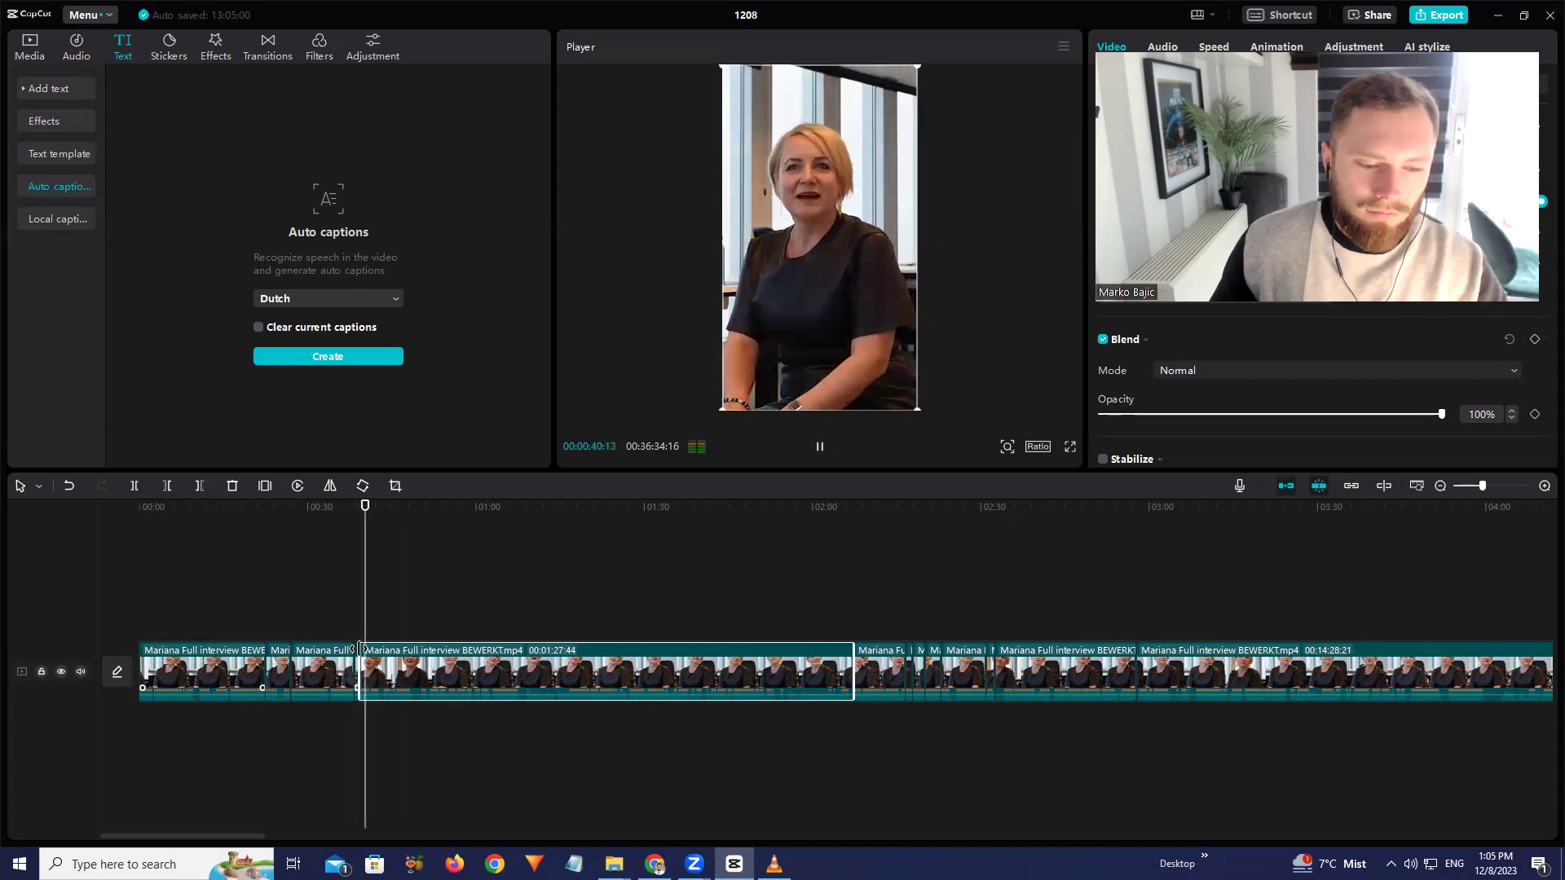
Replay the start of the 00:01:27:44 clip and split it at about 00:00:41 on the timeline
scroll(475, 613, up, 2)
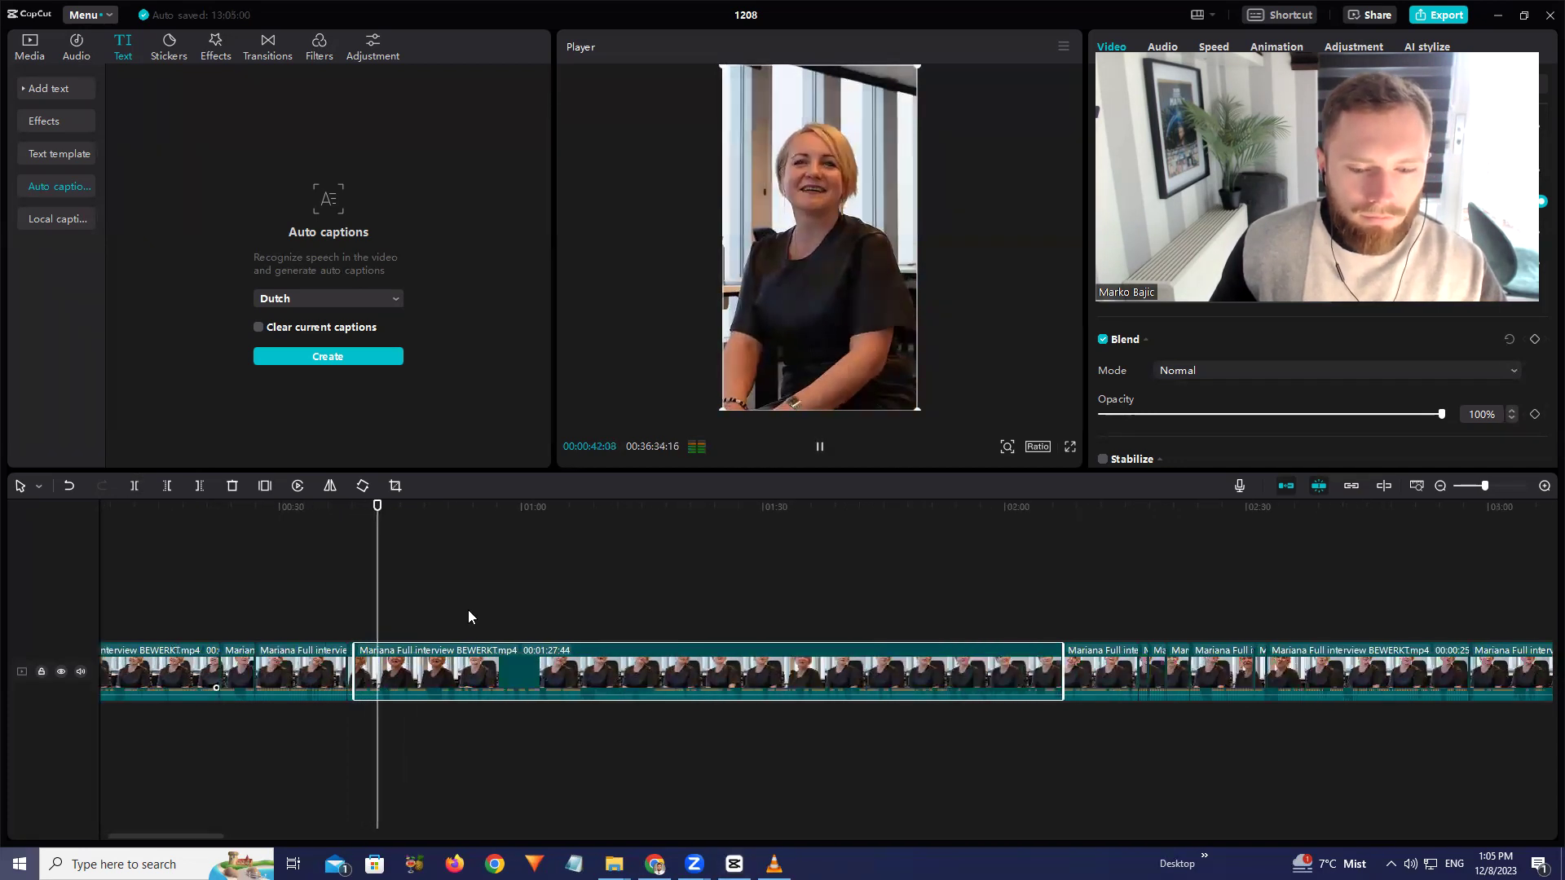
key(super)
click(1202, 500)
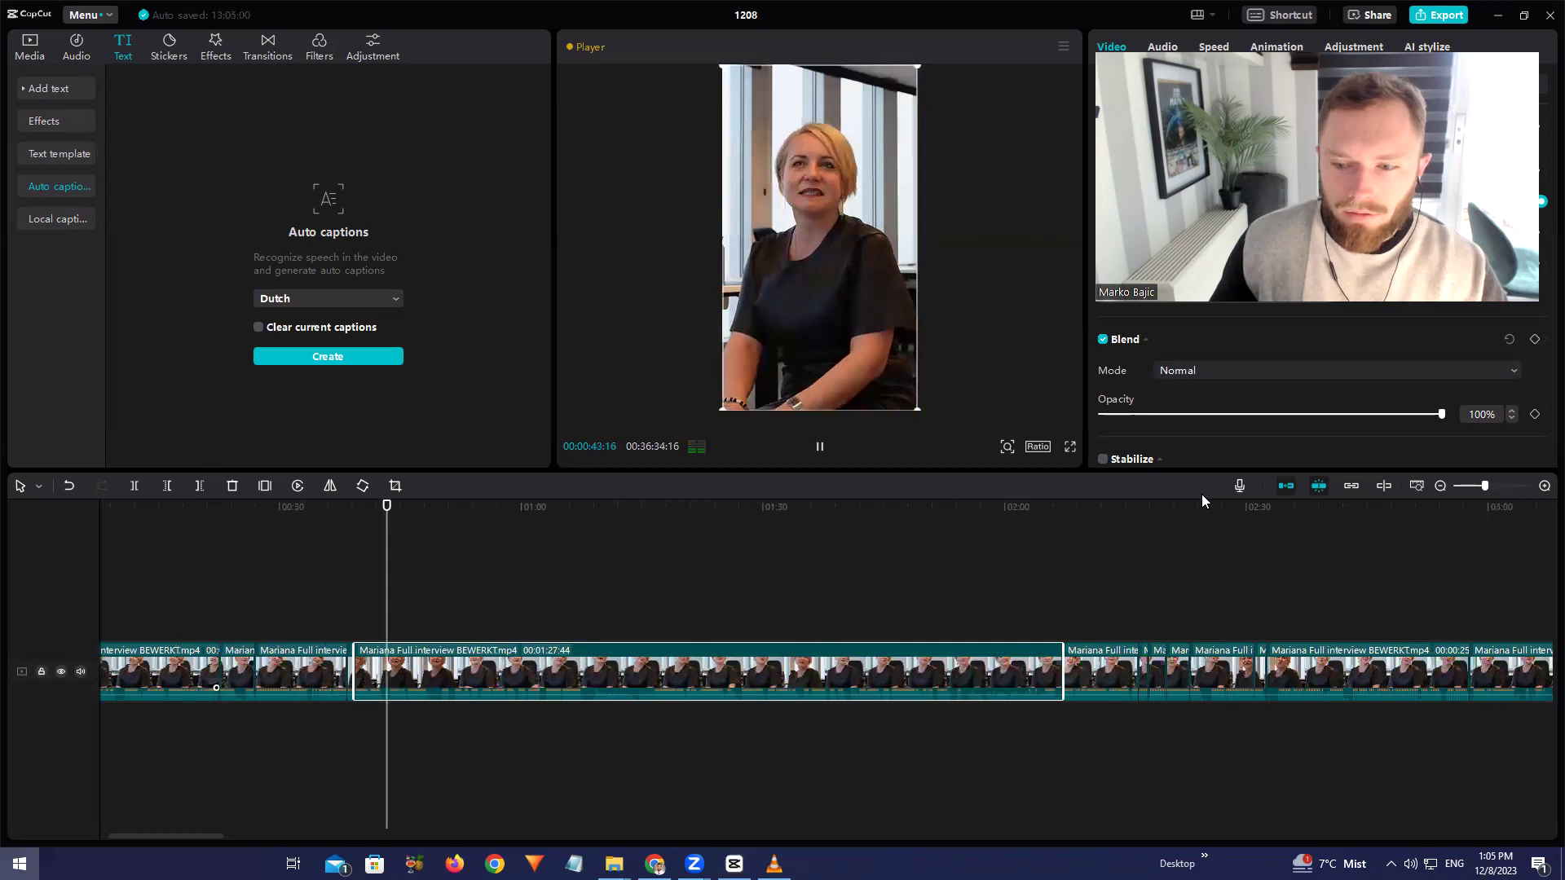
click(890, 578)
click(347, 507)
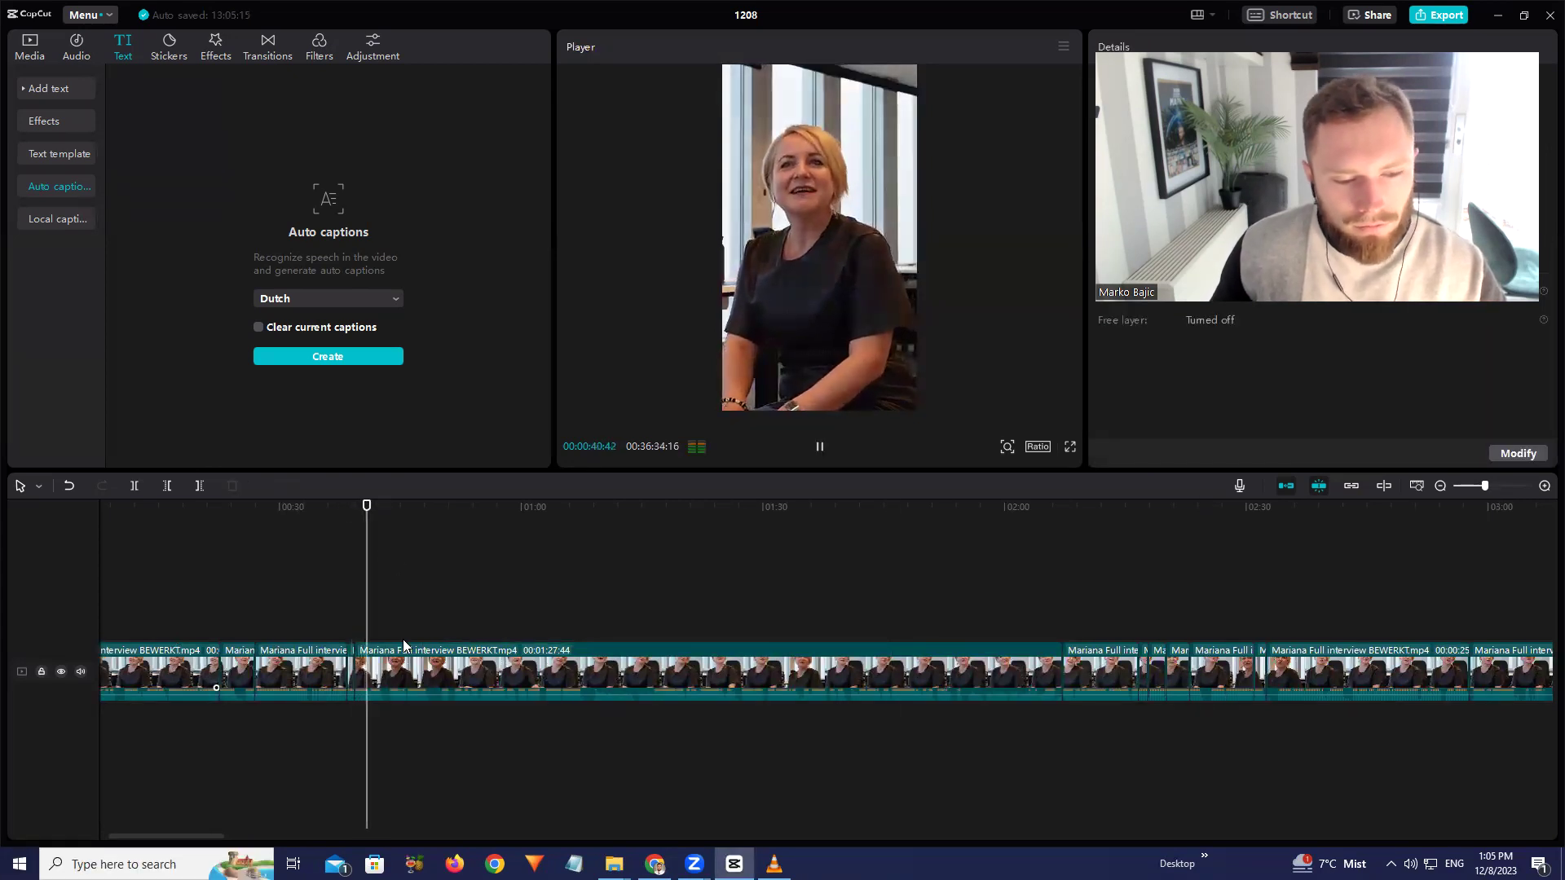
click(391, 660)
key(space)
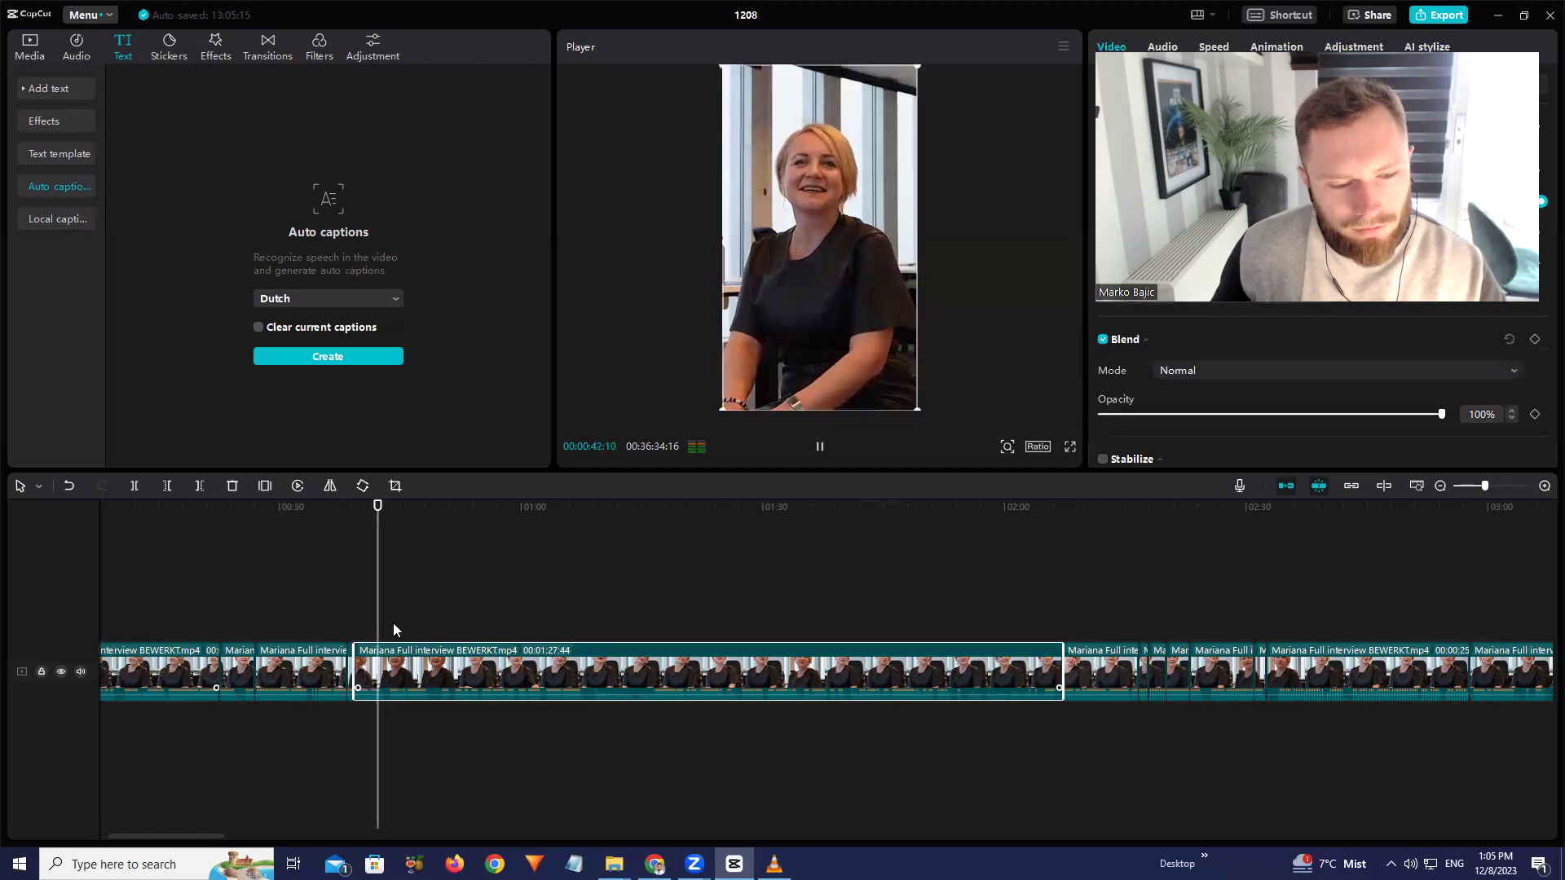
drag(378, 506, 366, 520)
key(space)
click(137, 488)
drag(373, 509, 366, 515)
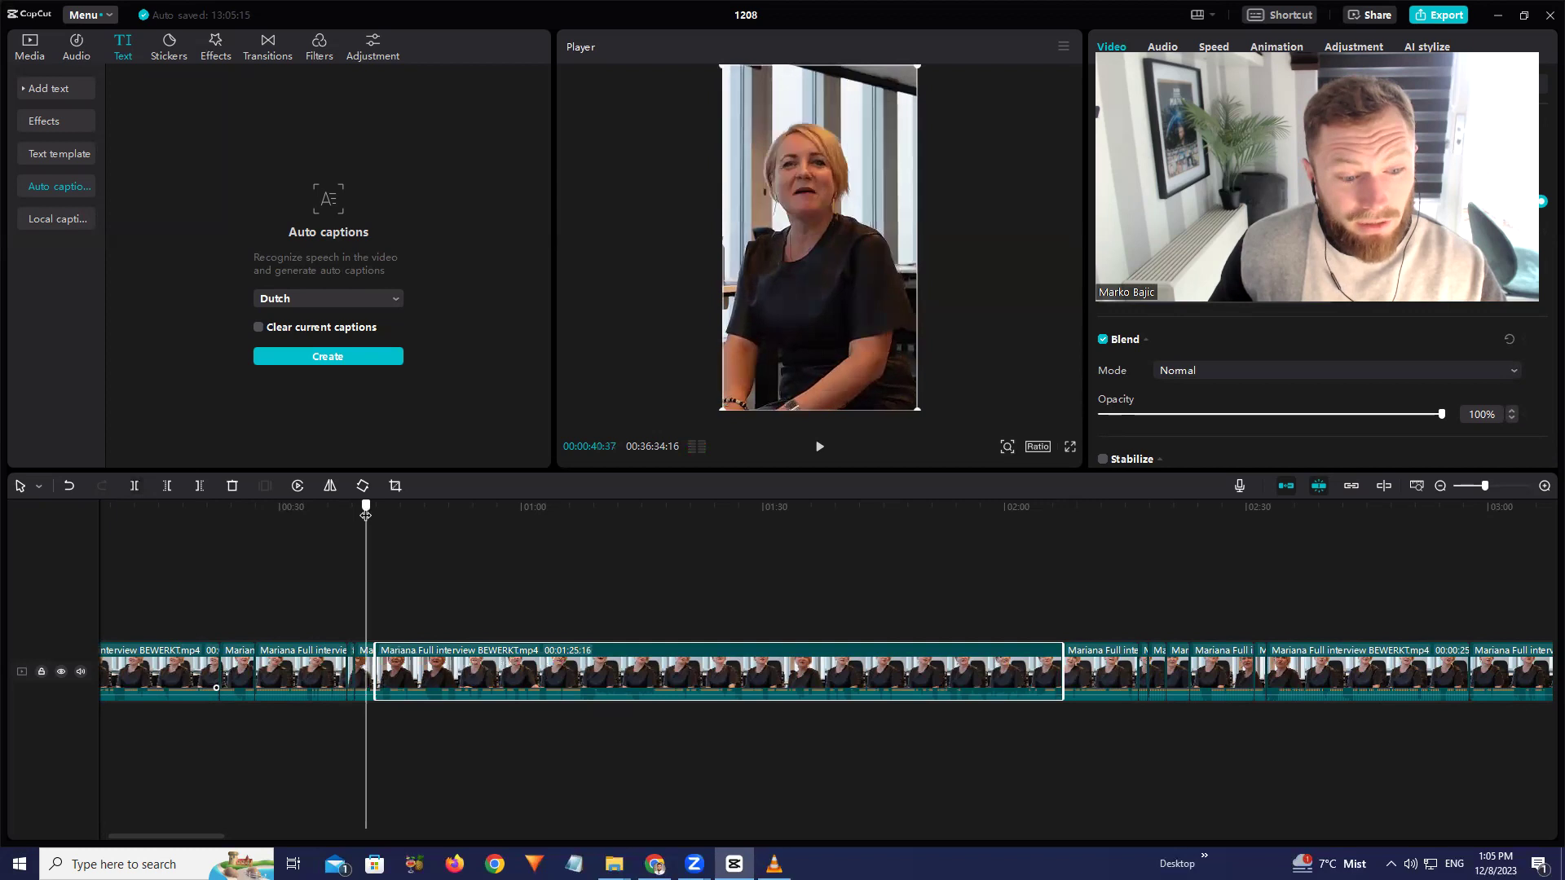
Play across the last cut and trim the start of the following long clip to a duration of 00:01:23:36
click(865, 304)
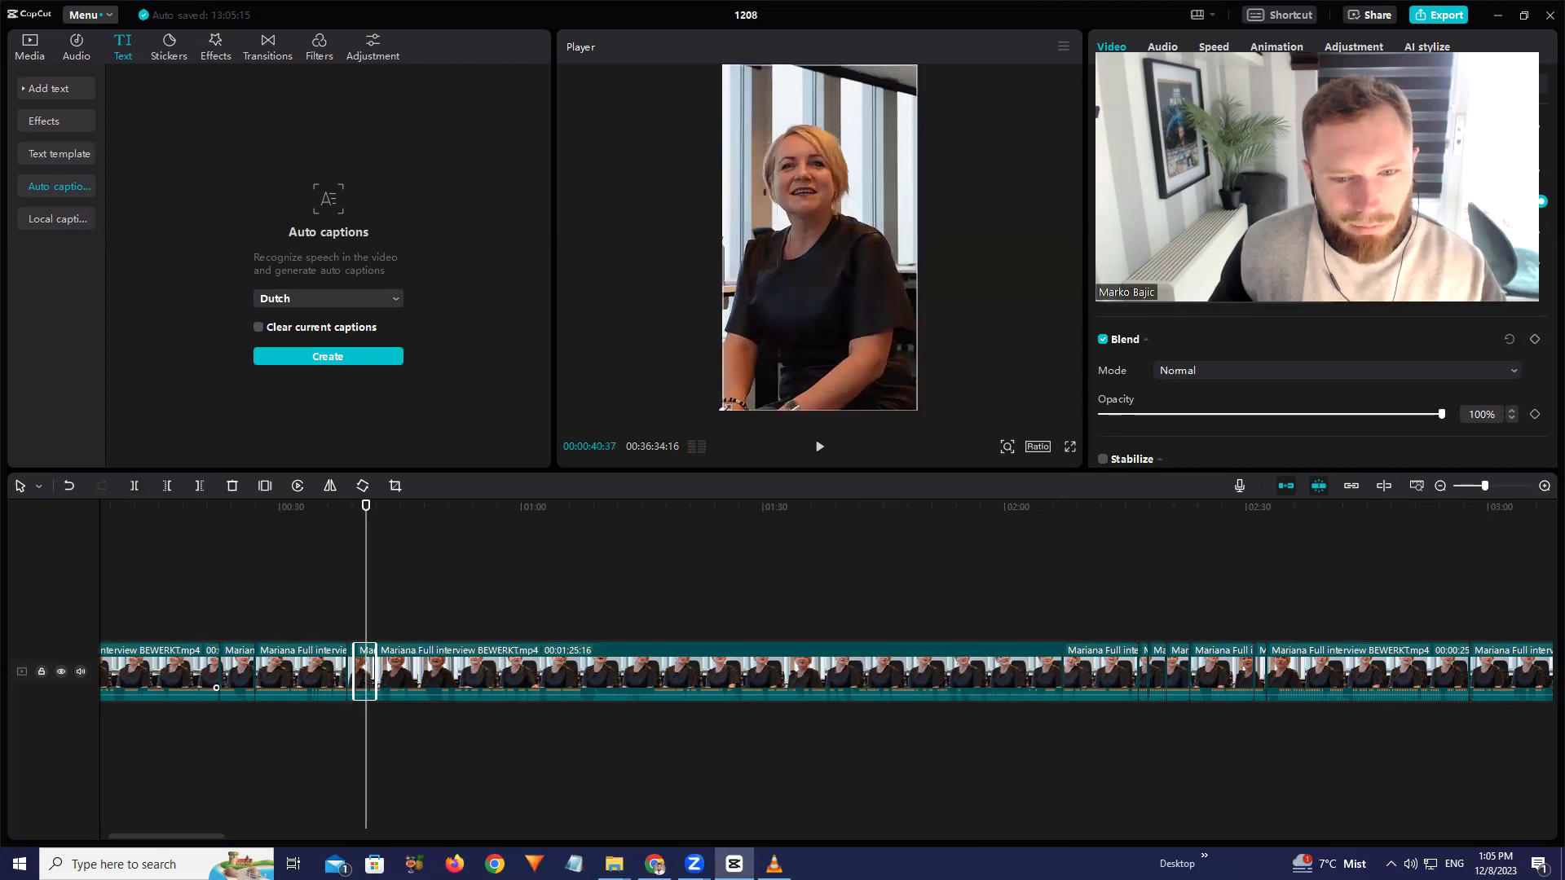
key(space)
click(379, 653)
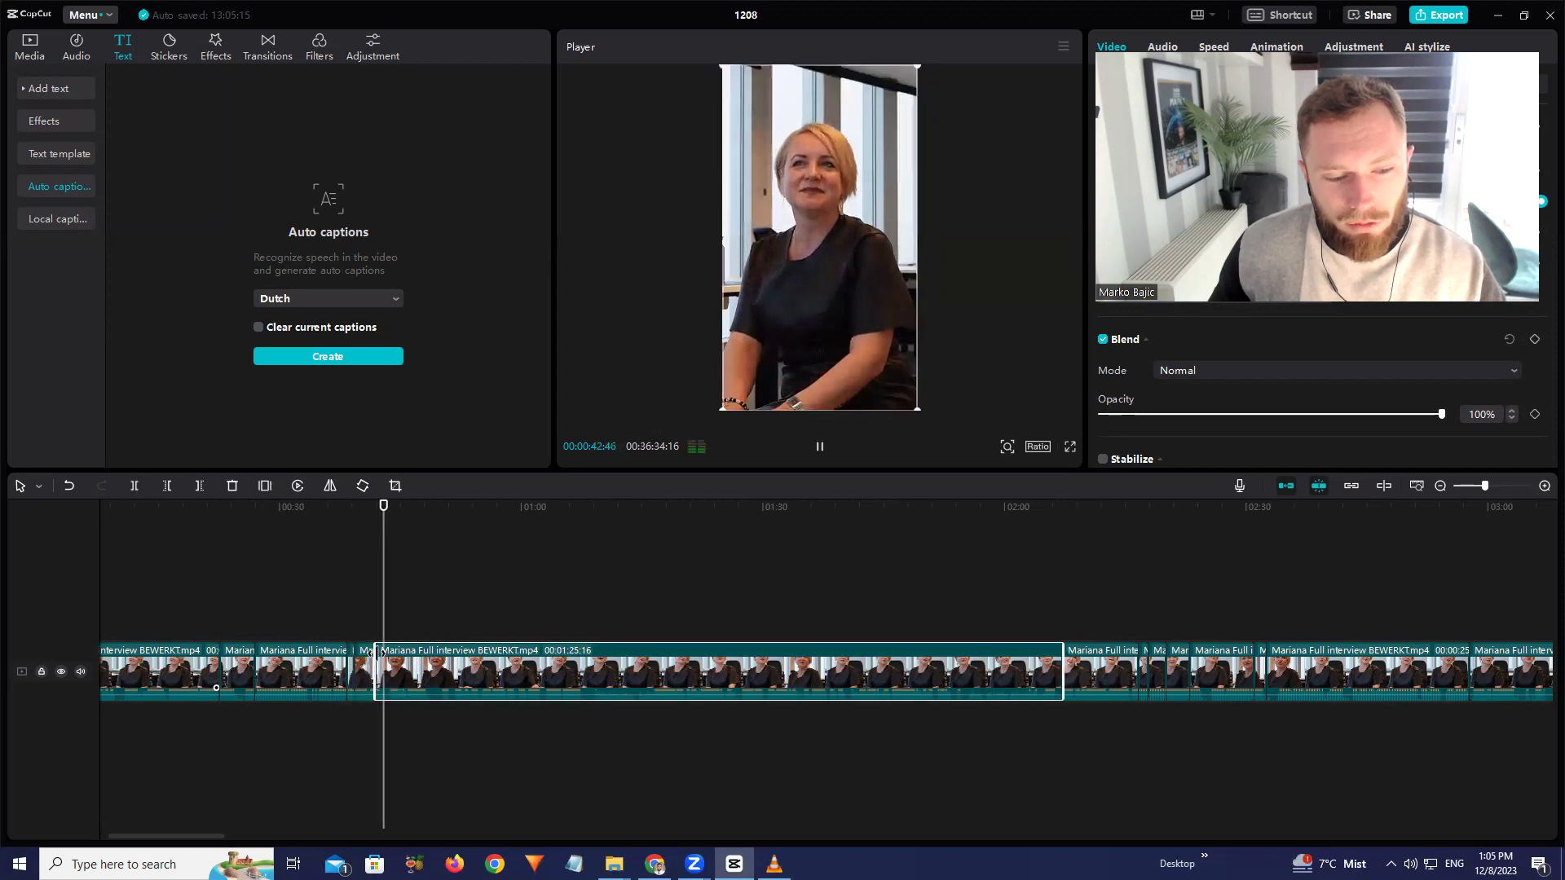
drag(380, 652, 393, 655)
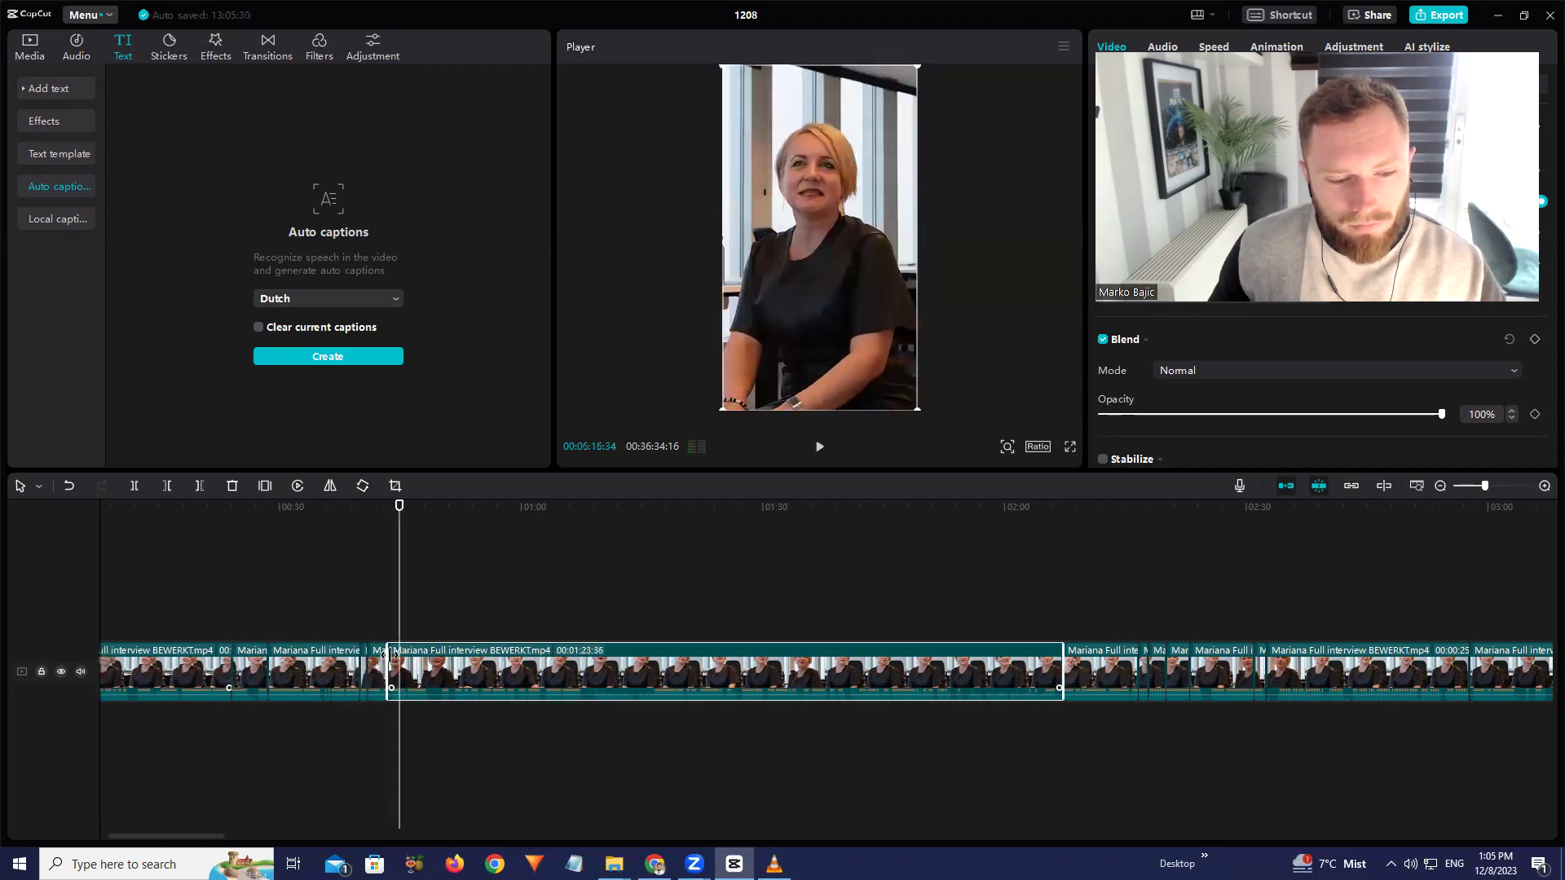
Replay the 00:01:23:36 clip from its start and split it at about 00:00:46 on the timeline
click(371, 515)
key(space)
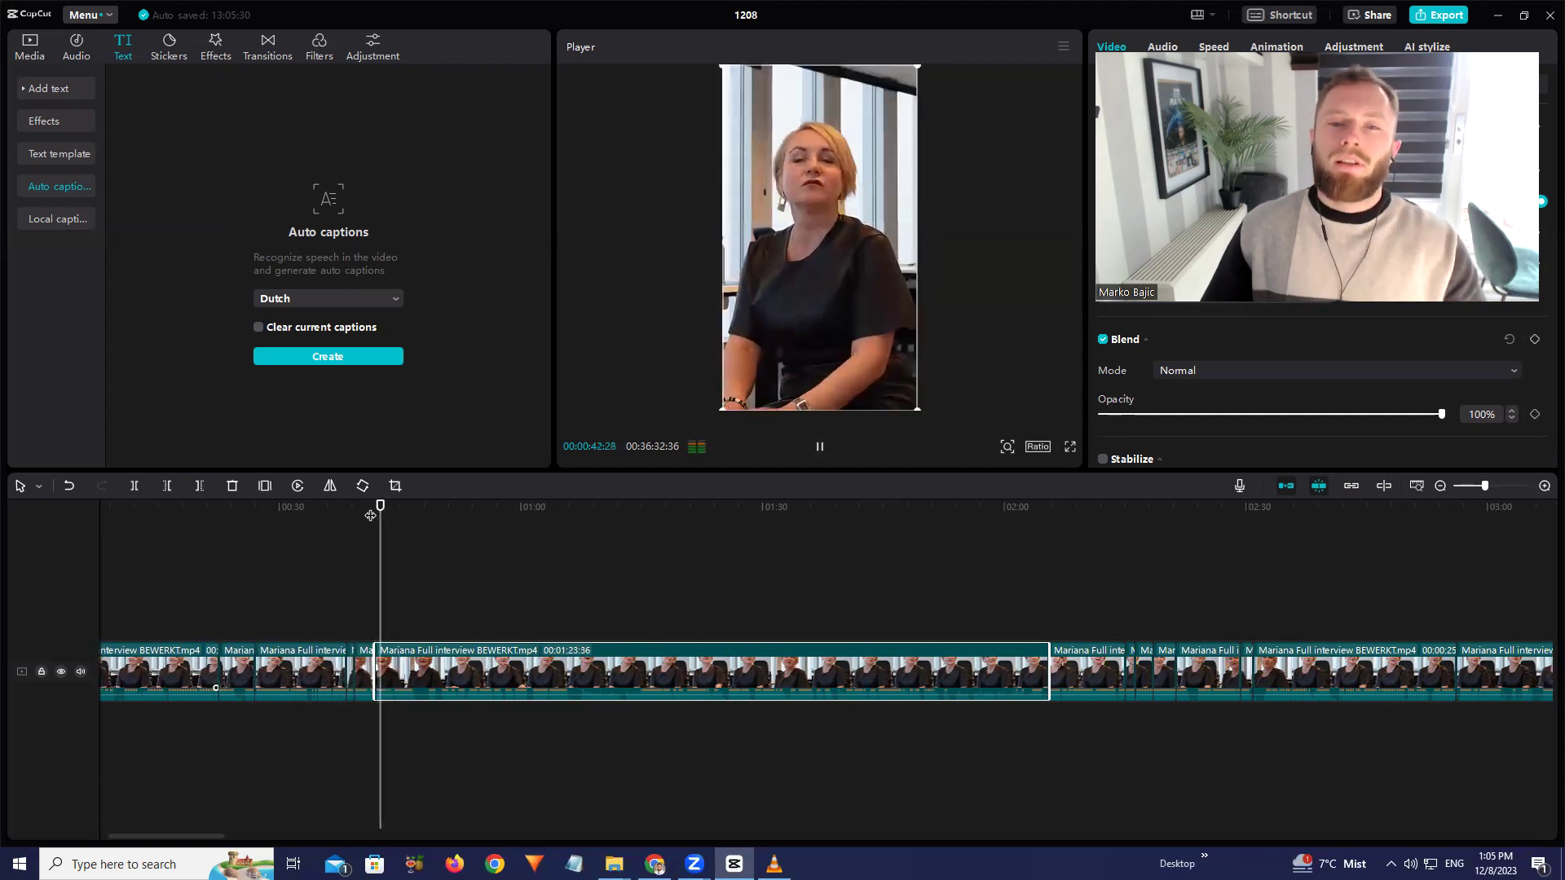
click(135, 487)
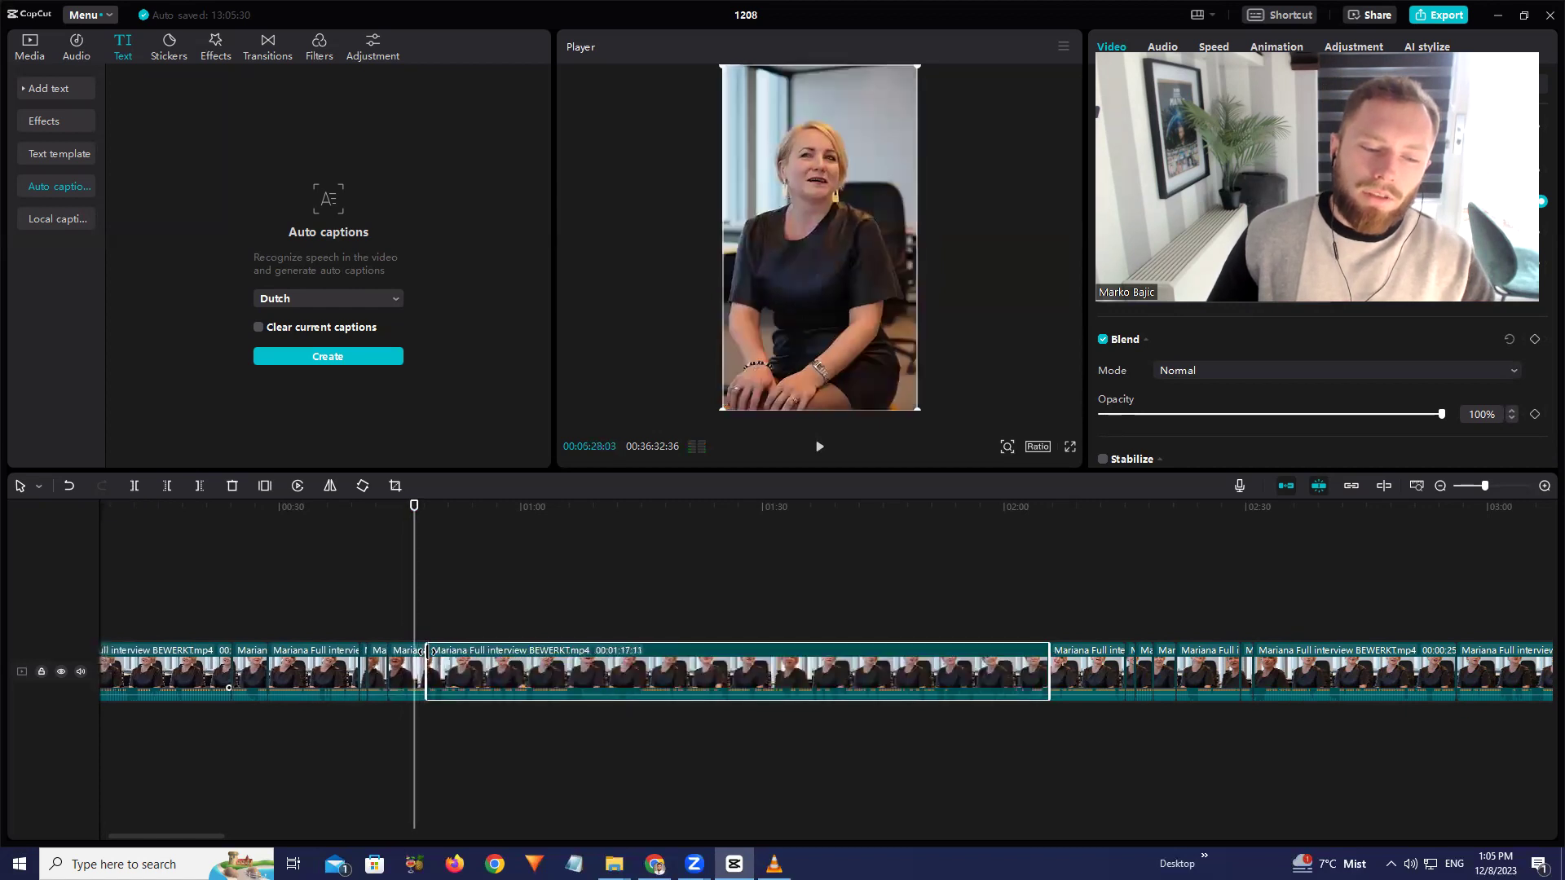
ctrl+scroll(419, 709, up, 2)
scroll(419, 709, up, 2)
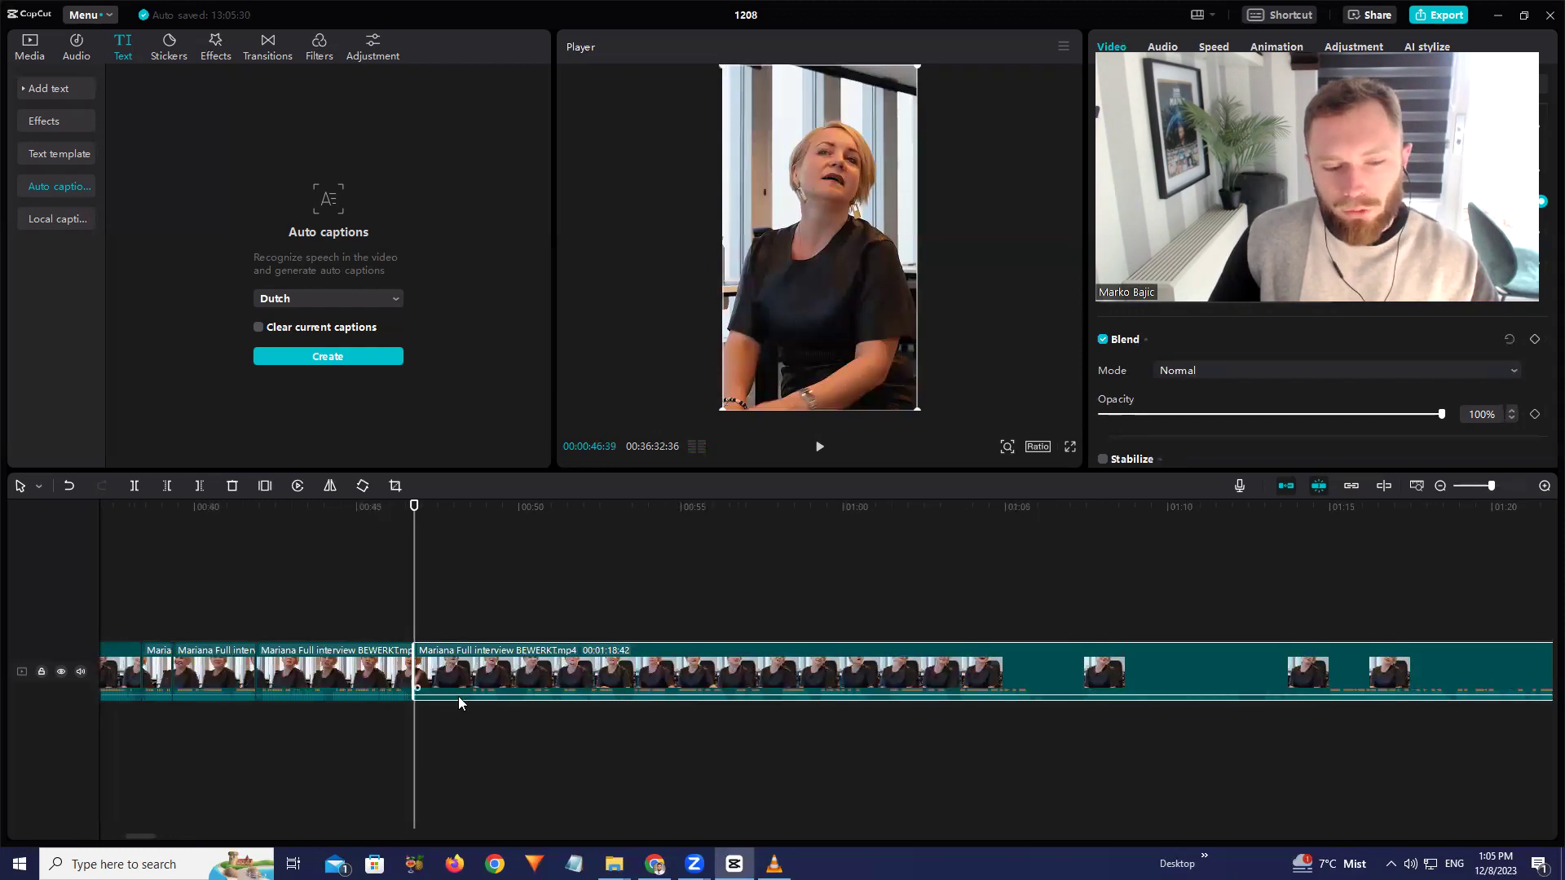
key(ctrl+z)
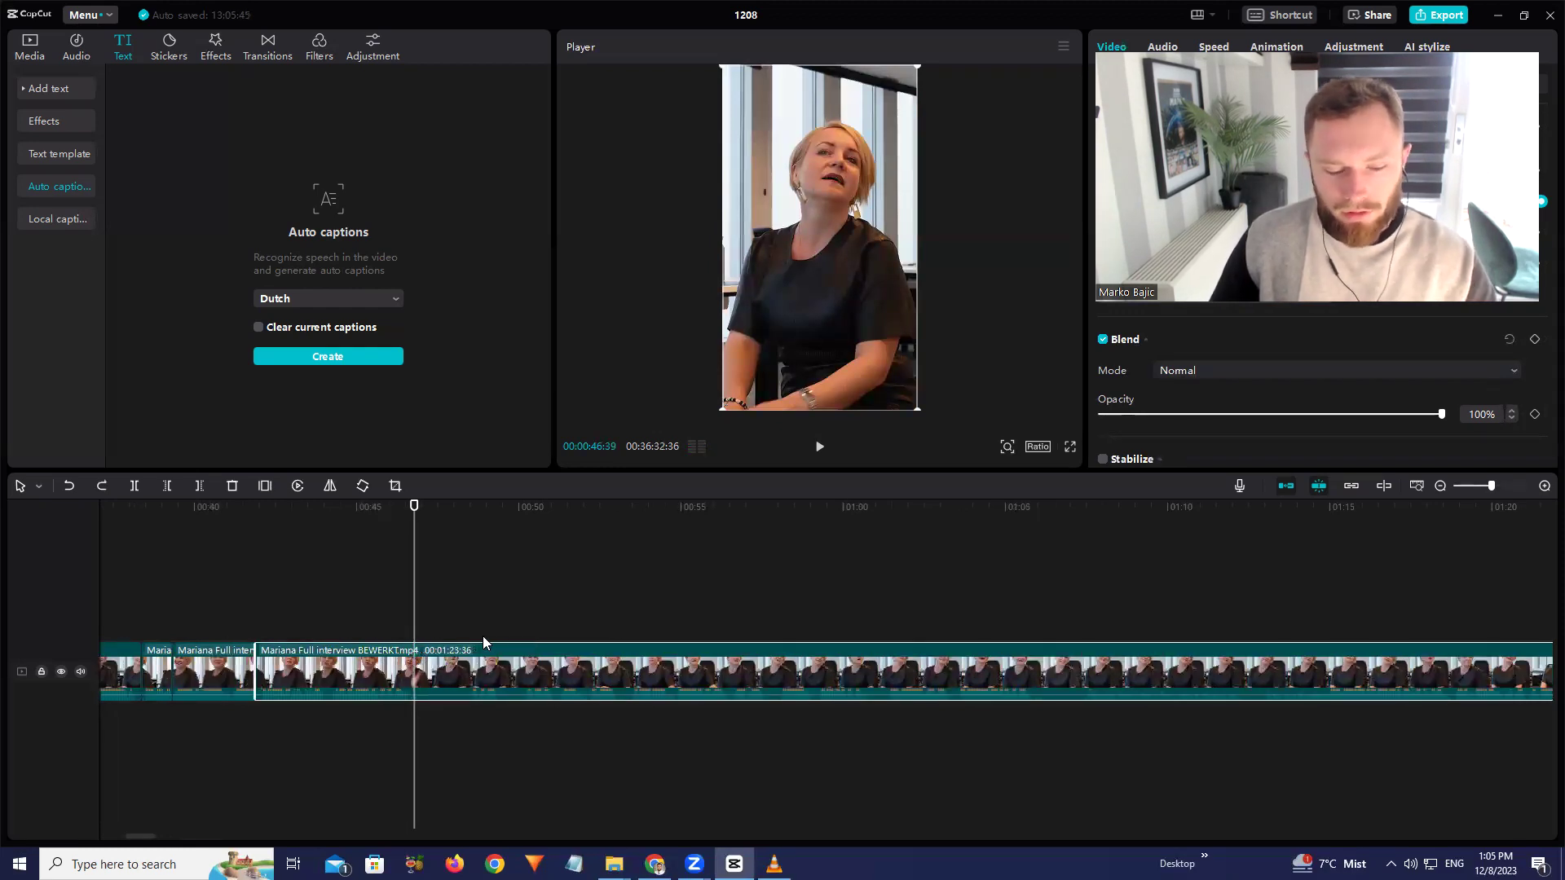
click(103, 487)
scroll(473, 640, down, 2)
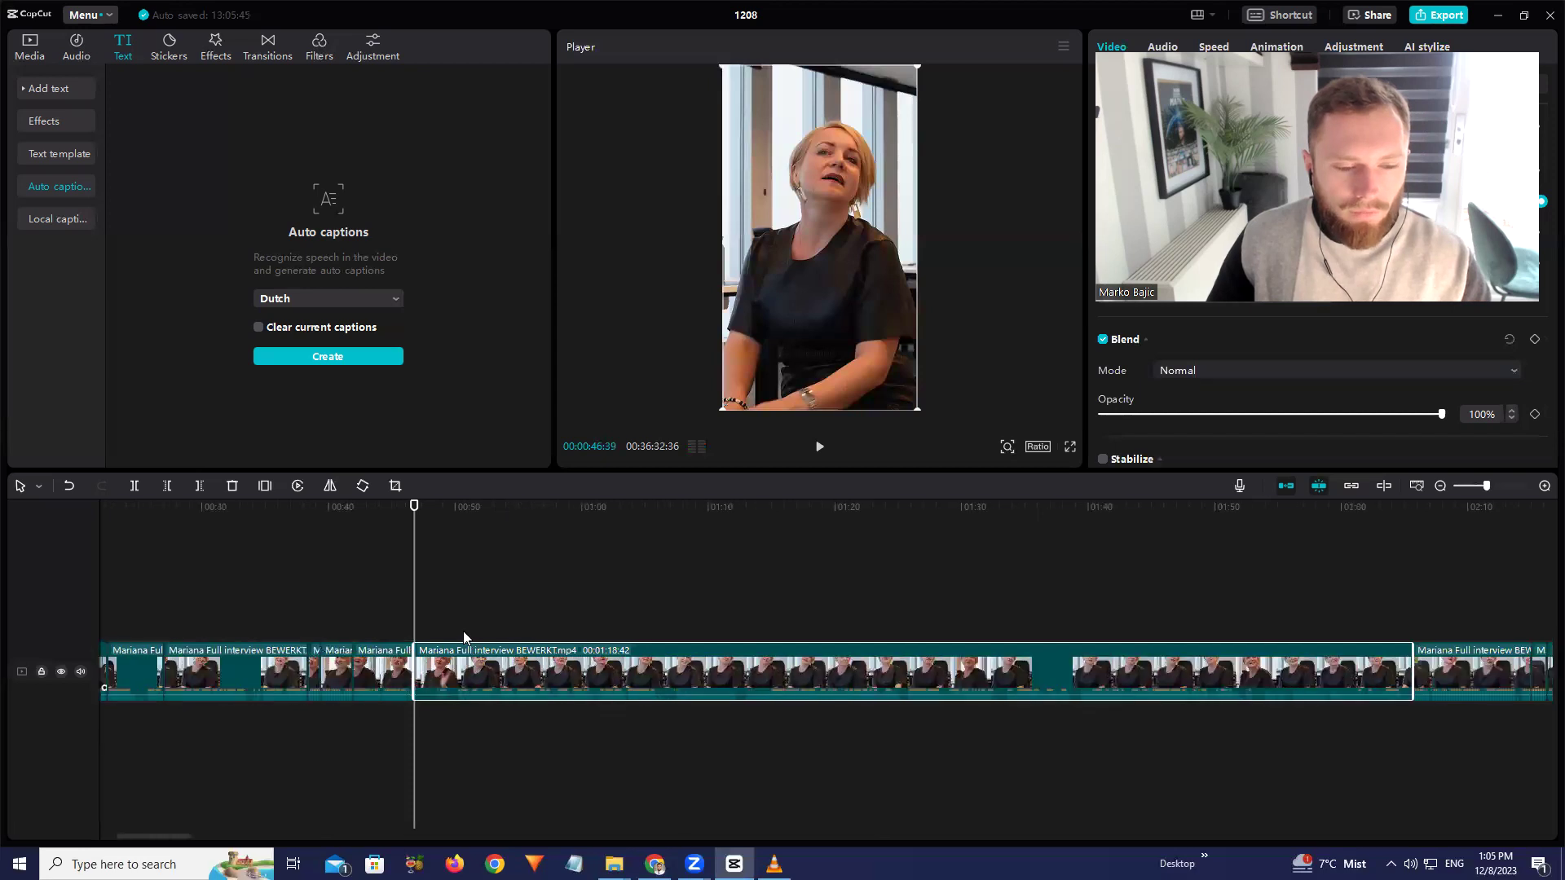
Trim the start of the remaining clip to a duration of 00:01:17:05 and split it at about 00:00:47
drag(405, 652, 438, 664)
key(space)
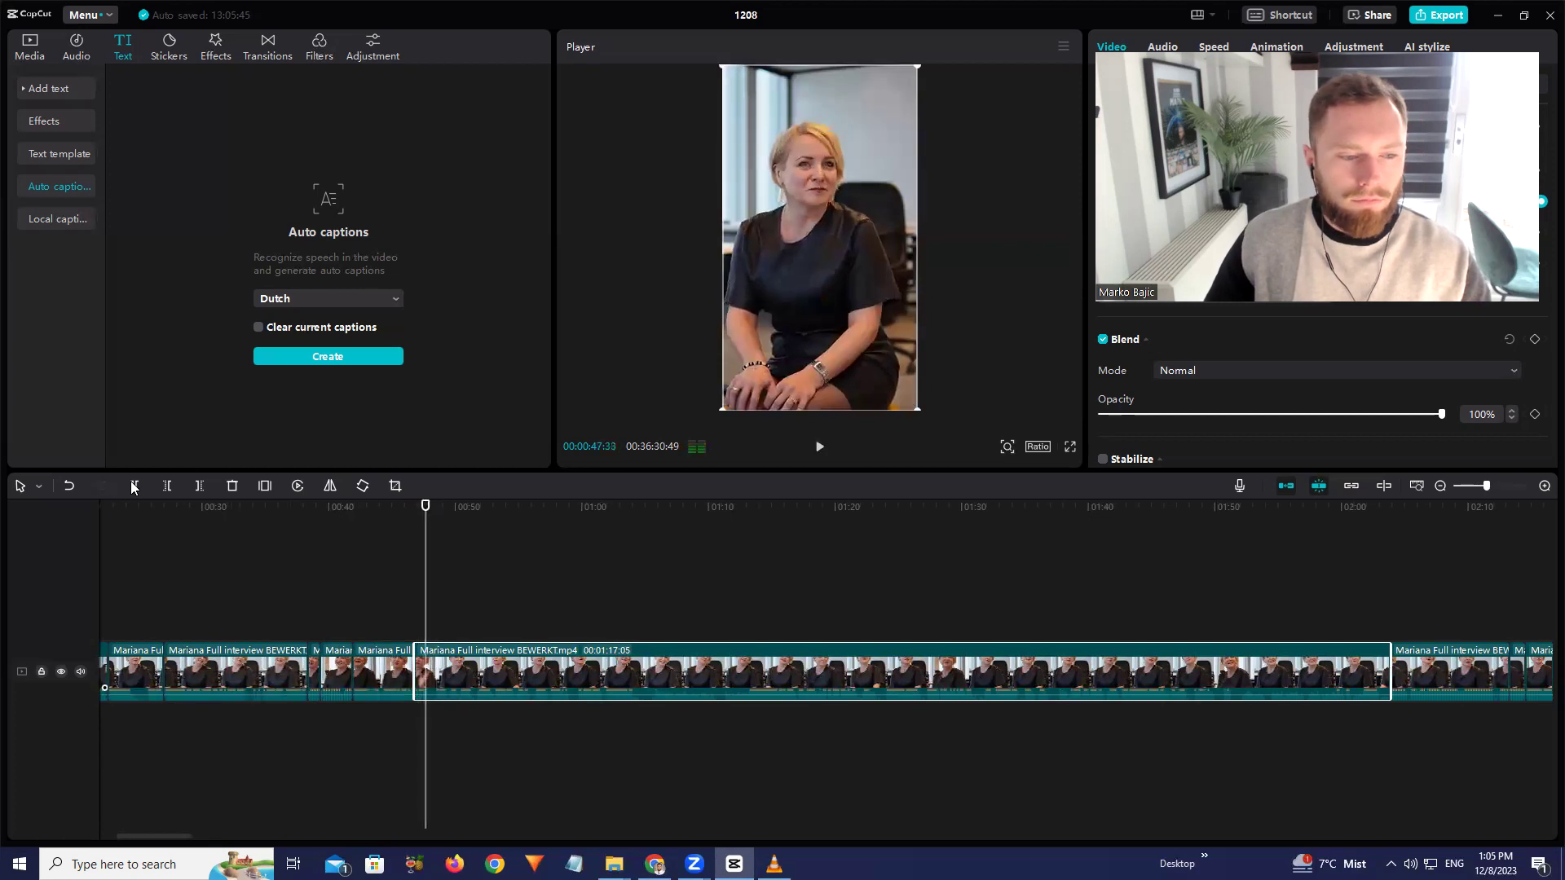
key(q)
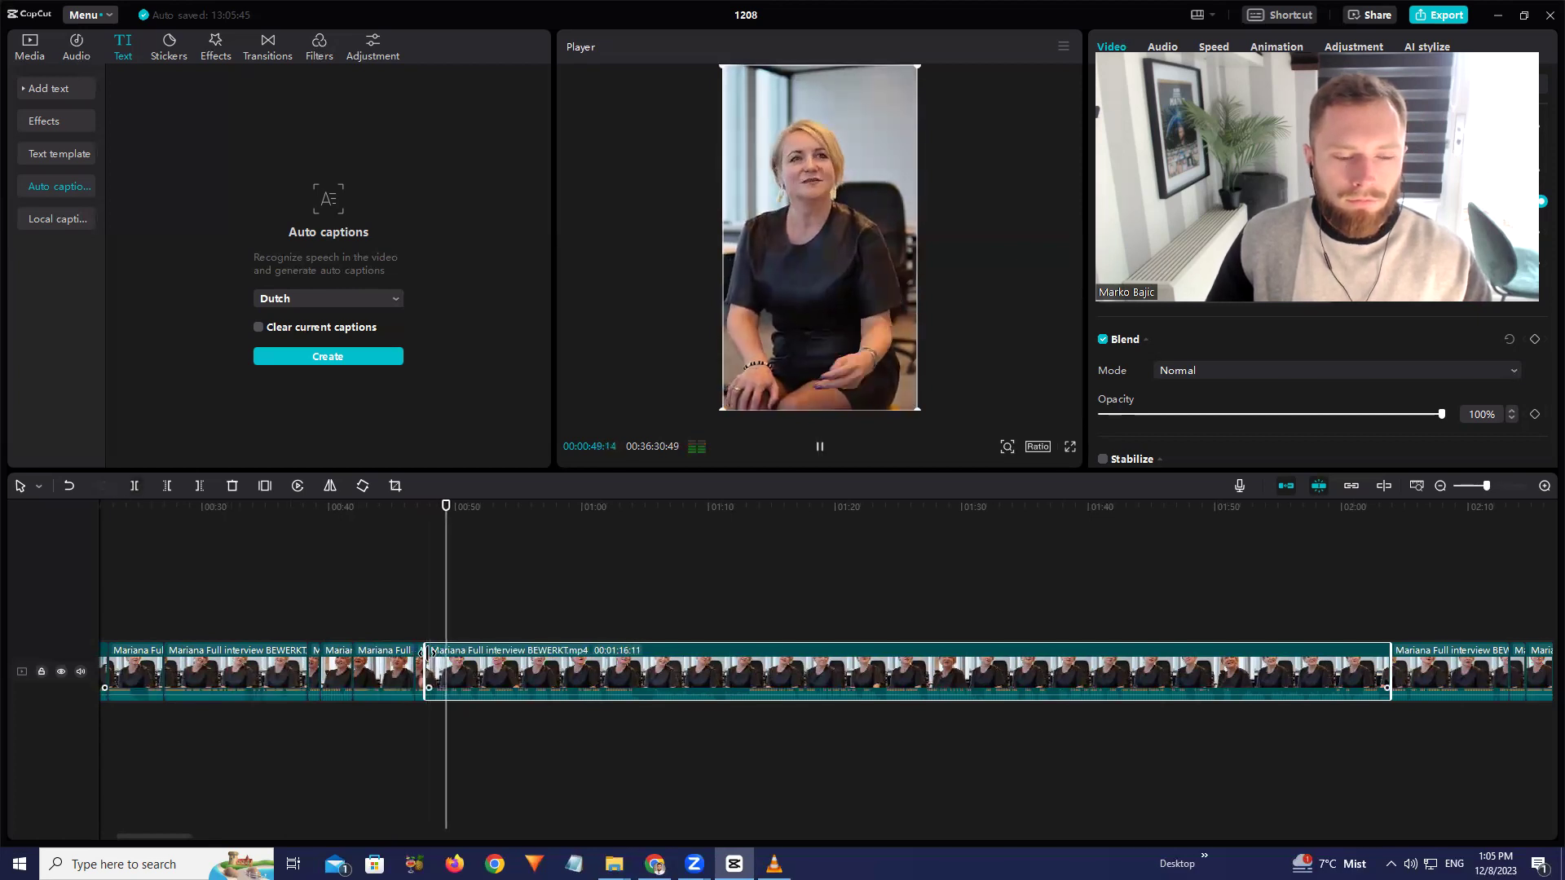
Trim the start of the clip after the 00:00:47 cut to a duration of 00:01:15:23
key(space)
key(q)
drag(429, 514, 422, 513)
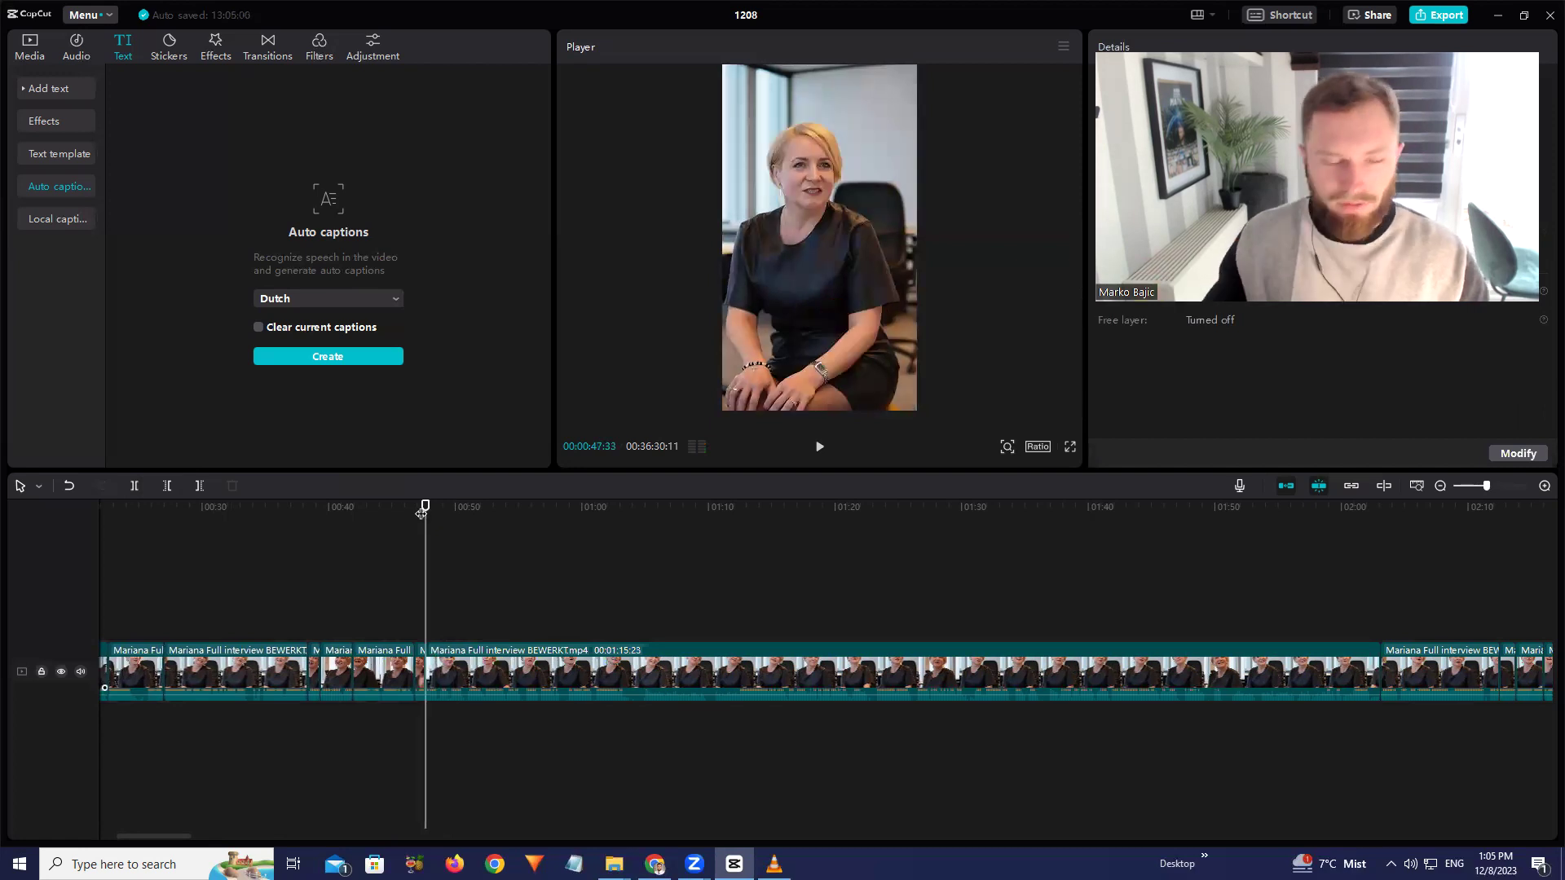
Play on from the cut, split the clip at about 00:00:58 and trim its second part's start to a duration of 00:01:04:10
key(space)
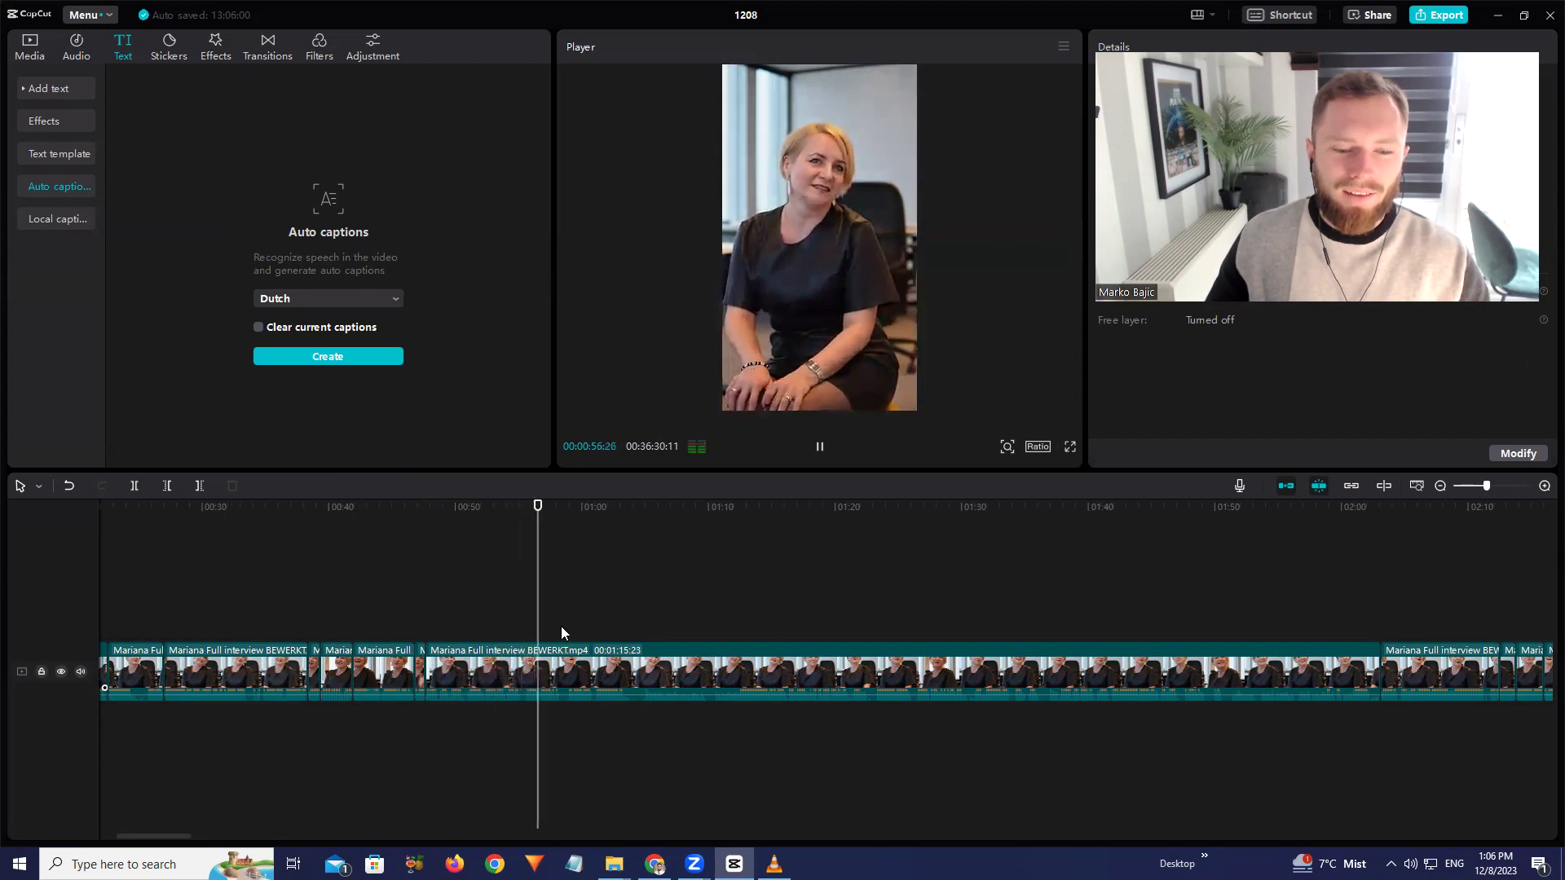
click(586, 656)
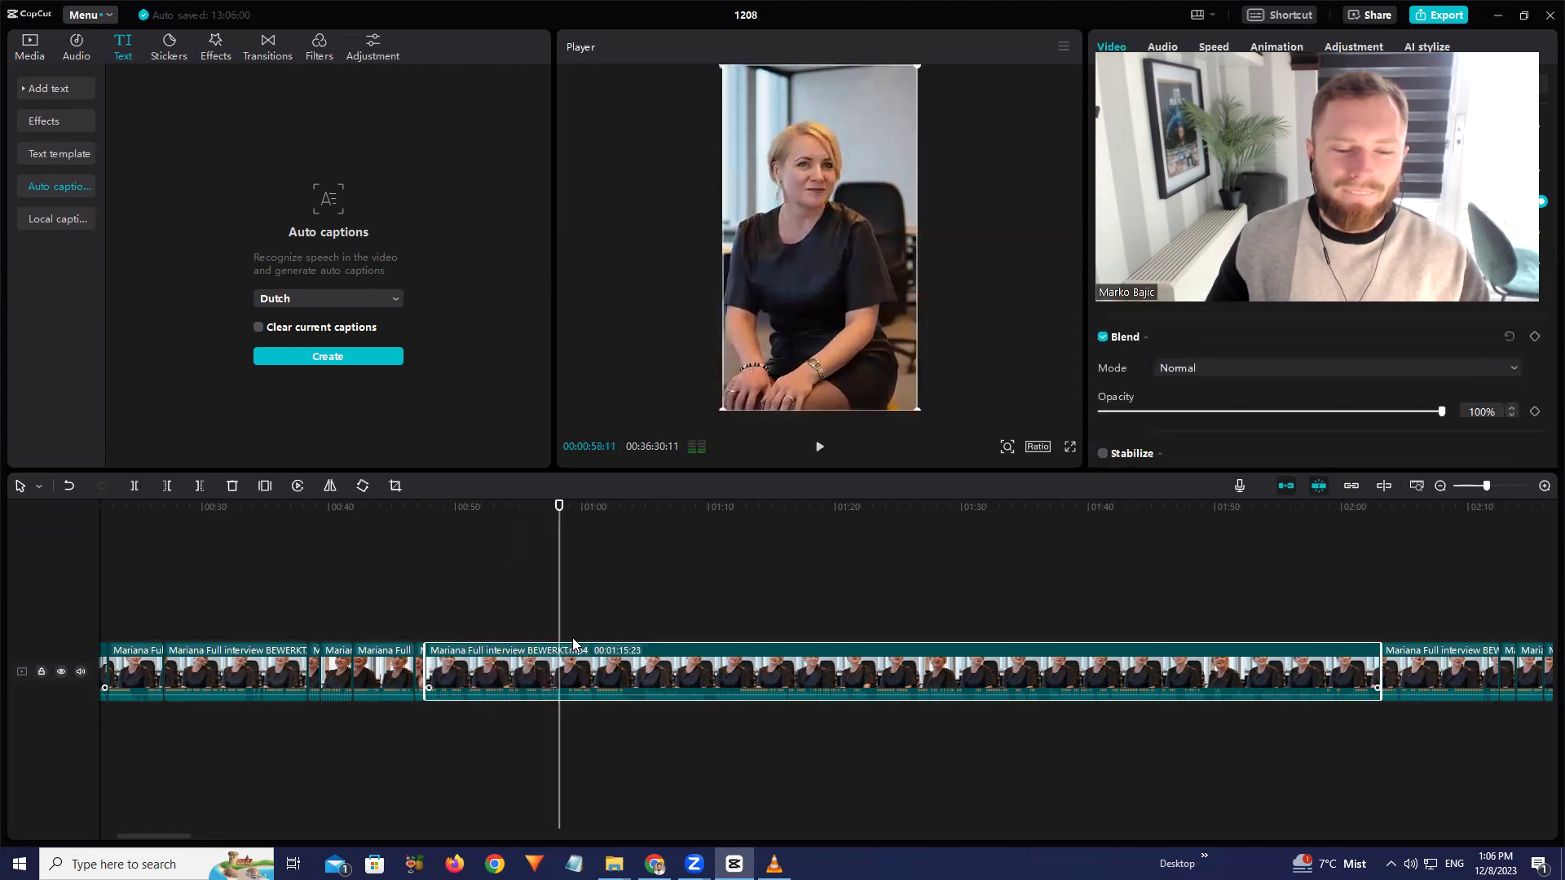
click(135, 485)
key(space)
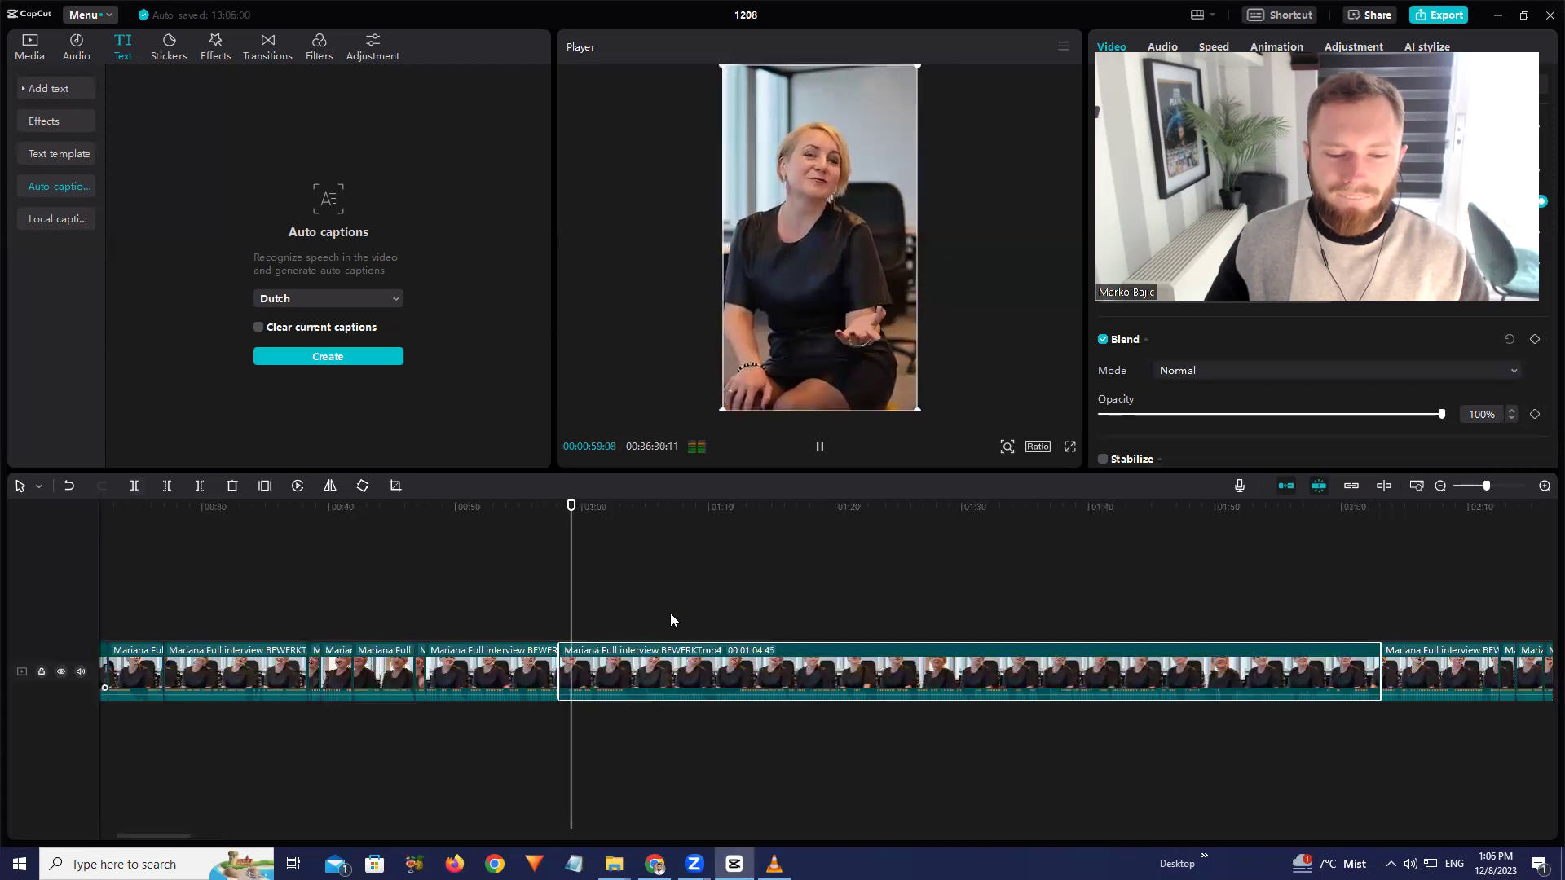
drag(561, 650, 573, 650)
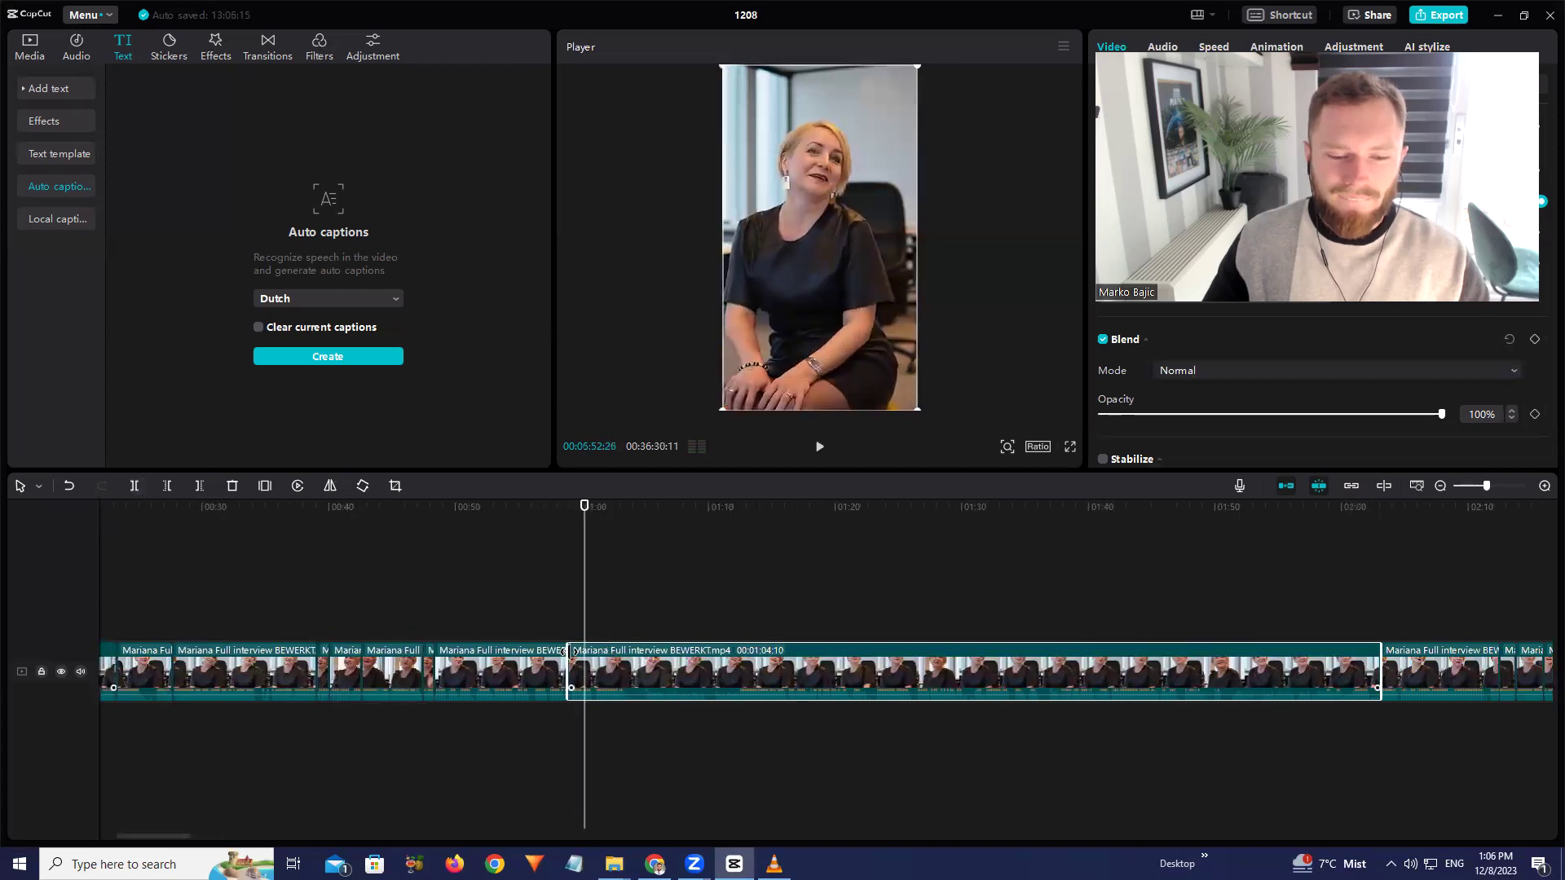
Replay the 00:01:04:10 clip and split it at about 00:01:02 where the segment ends
click(559, 517)
key(space)
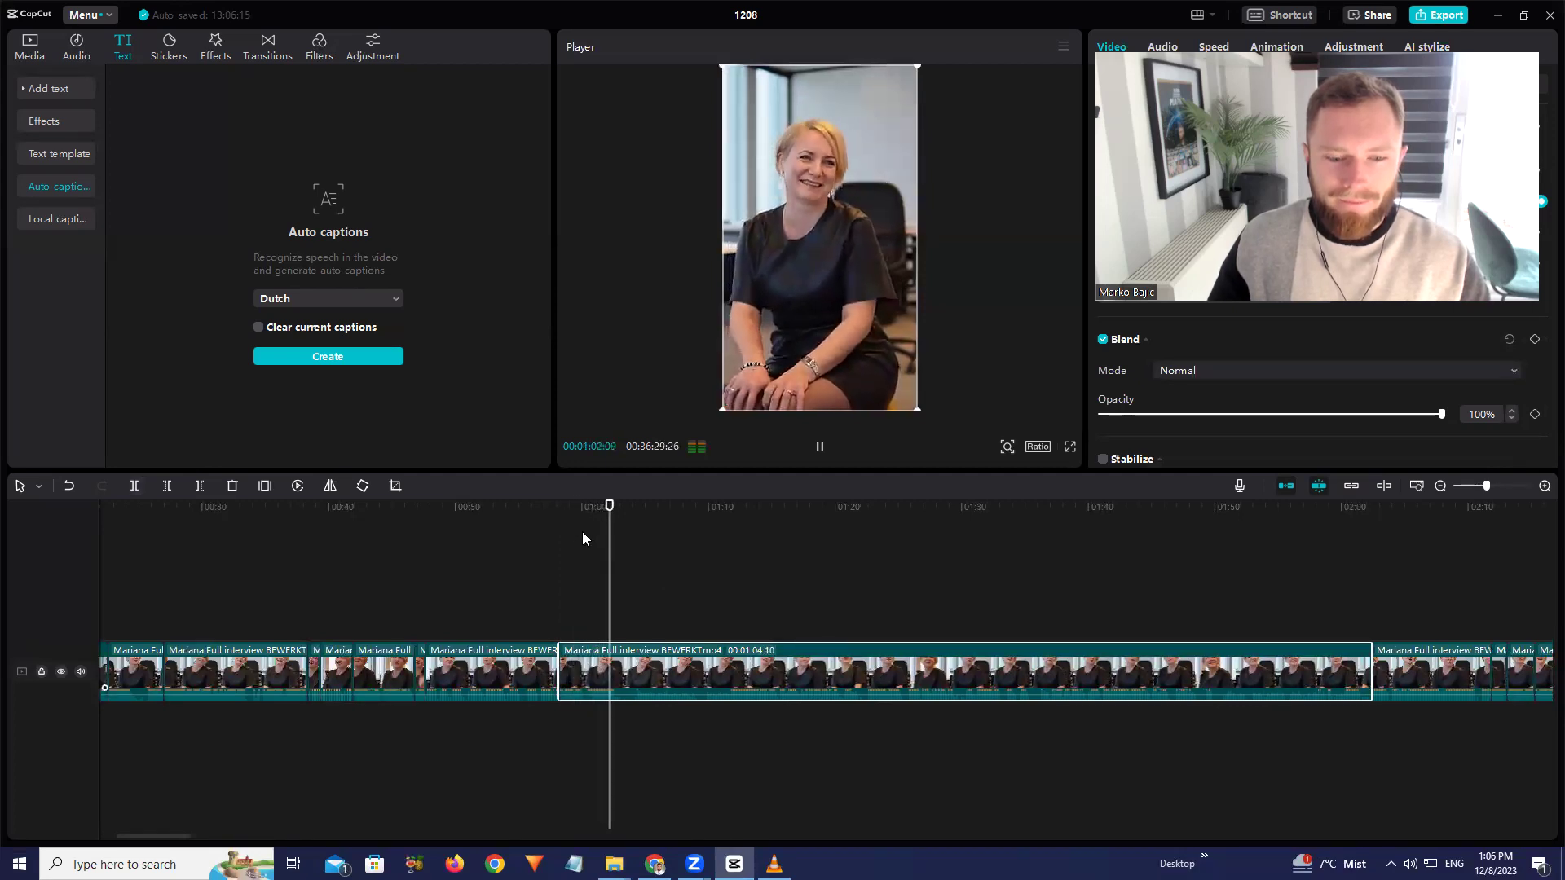
click(578, 517)
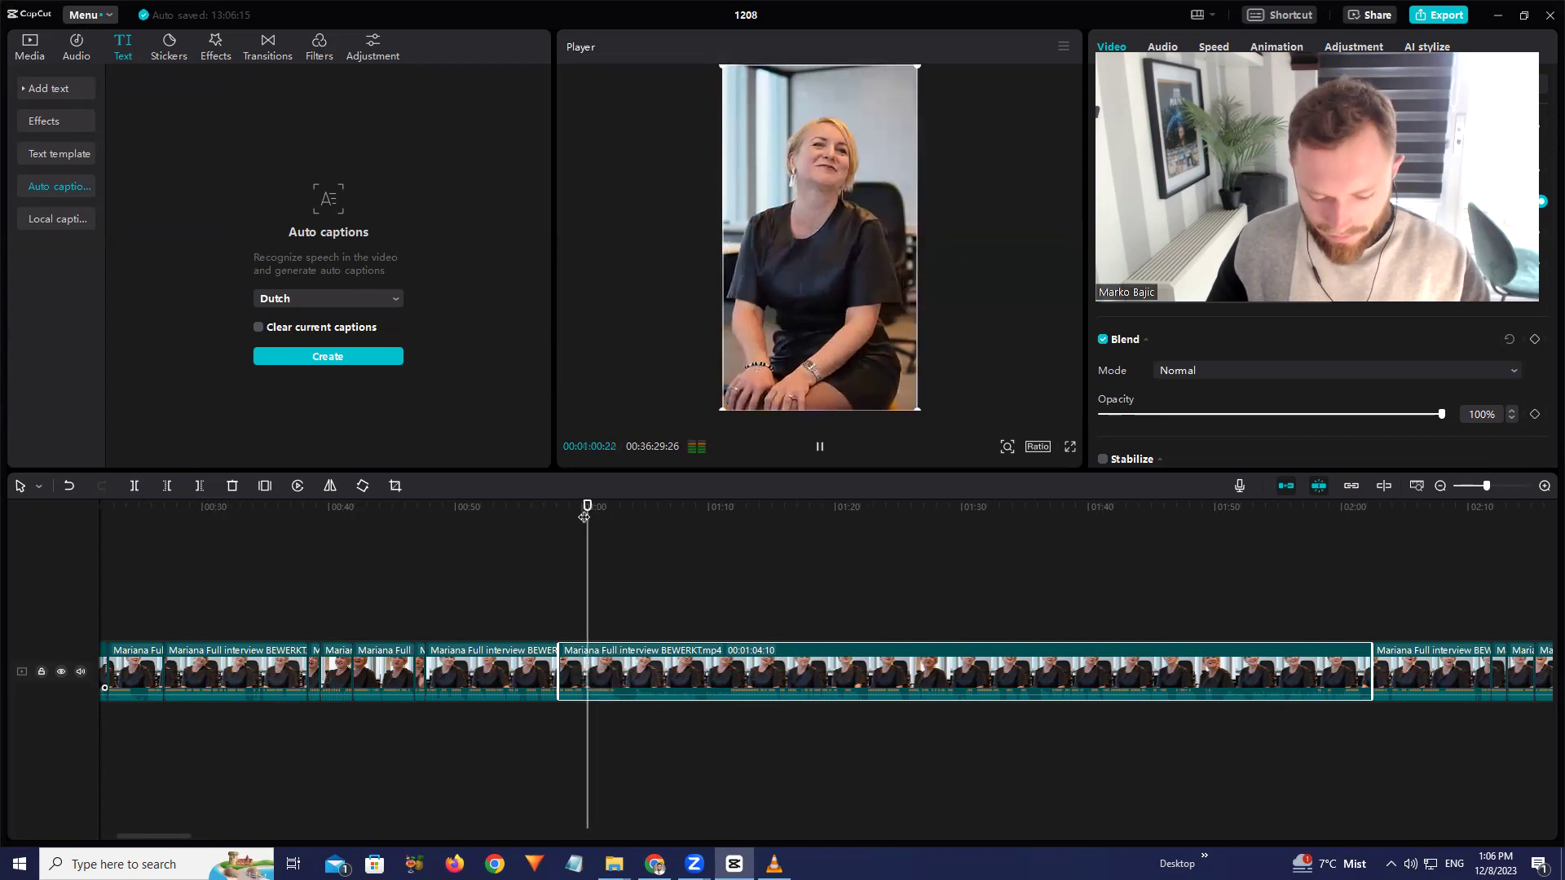
key(space)
click(135, 486)
Delete all clips after the 00:01:02 cut, leaving only the current segment on the timeline
ctrl+scroll(642, 761, down, 5)
ctrl+scroll(637, 763, down, 5)
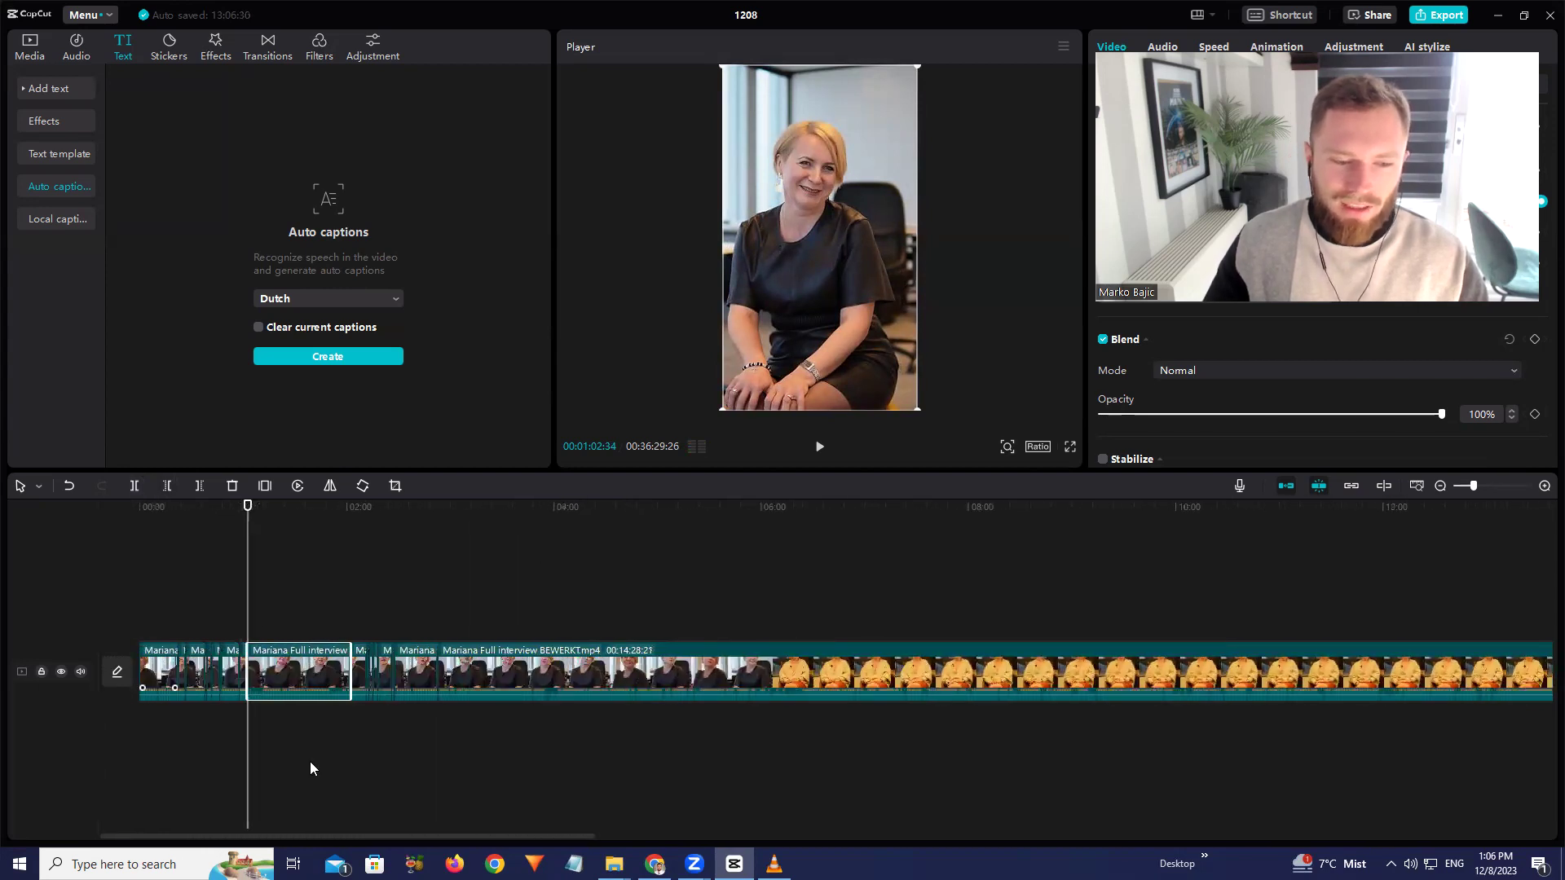
click(230, 753)
drag(240, 735, 1541, 511)
key(Delete)
Play the segment from the beginning and review the cut between the first and second clips
key(space)
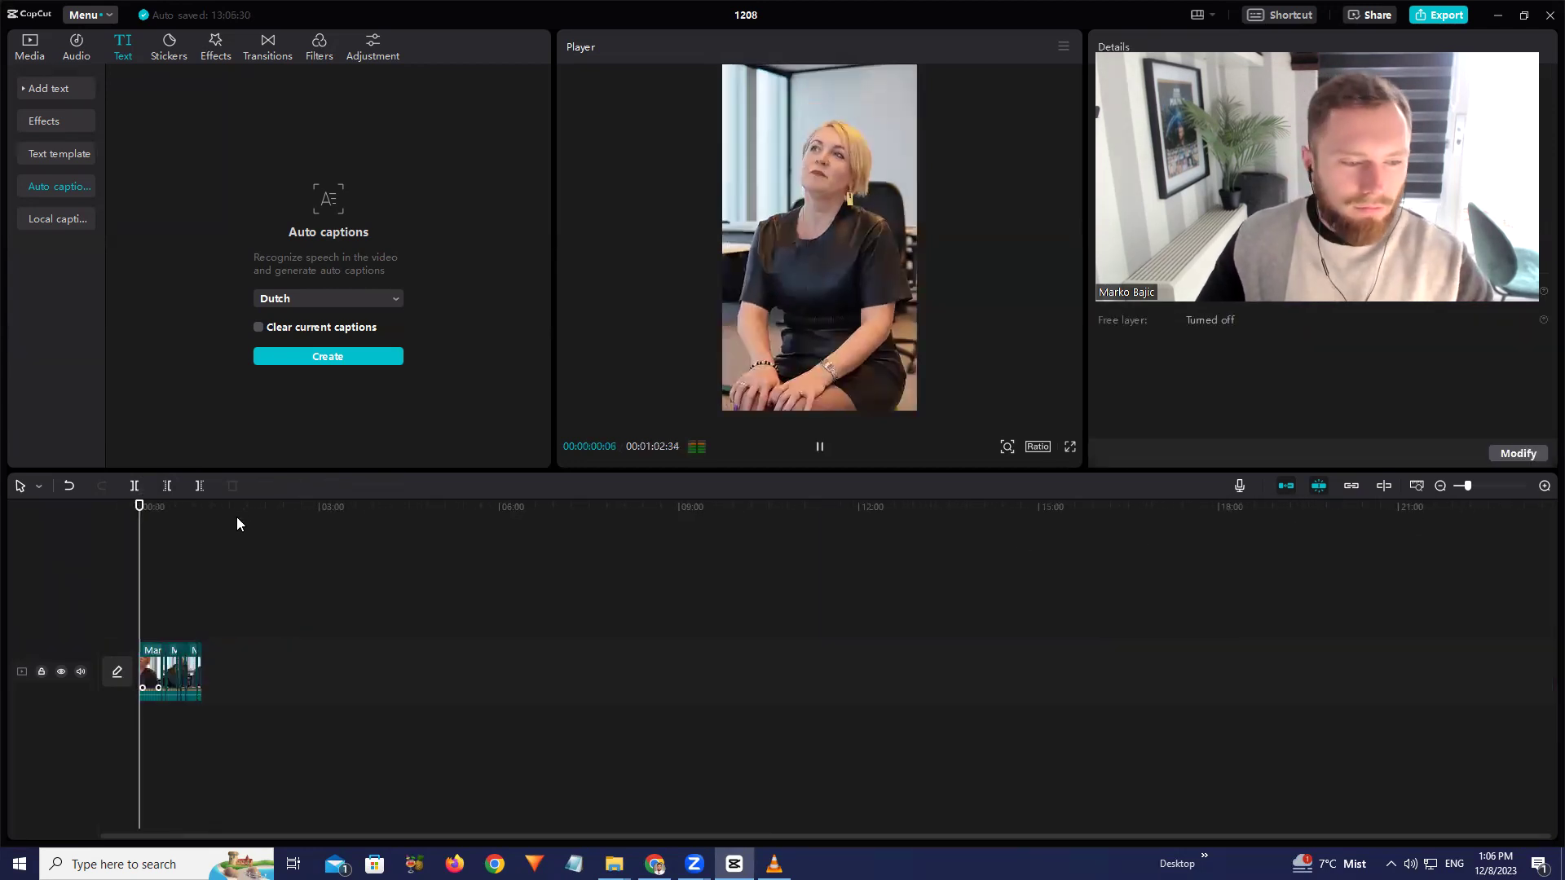
ctrl+scroll(199, 590, up, 5)
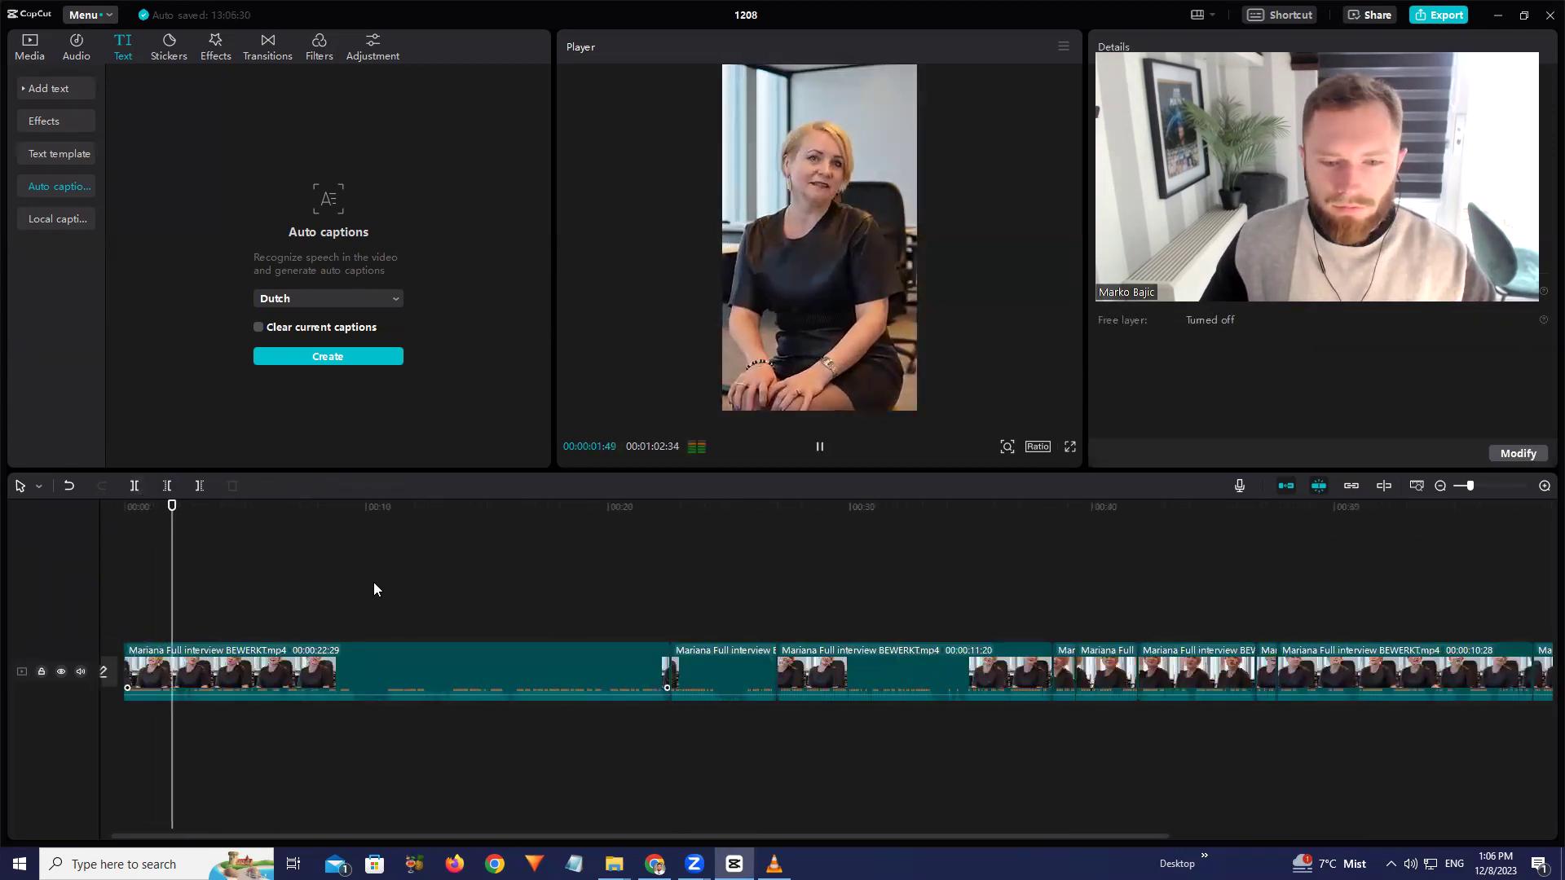
ctrl+scroll(374, 587, down, 1)
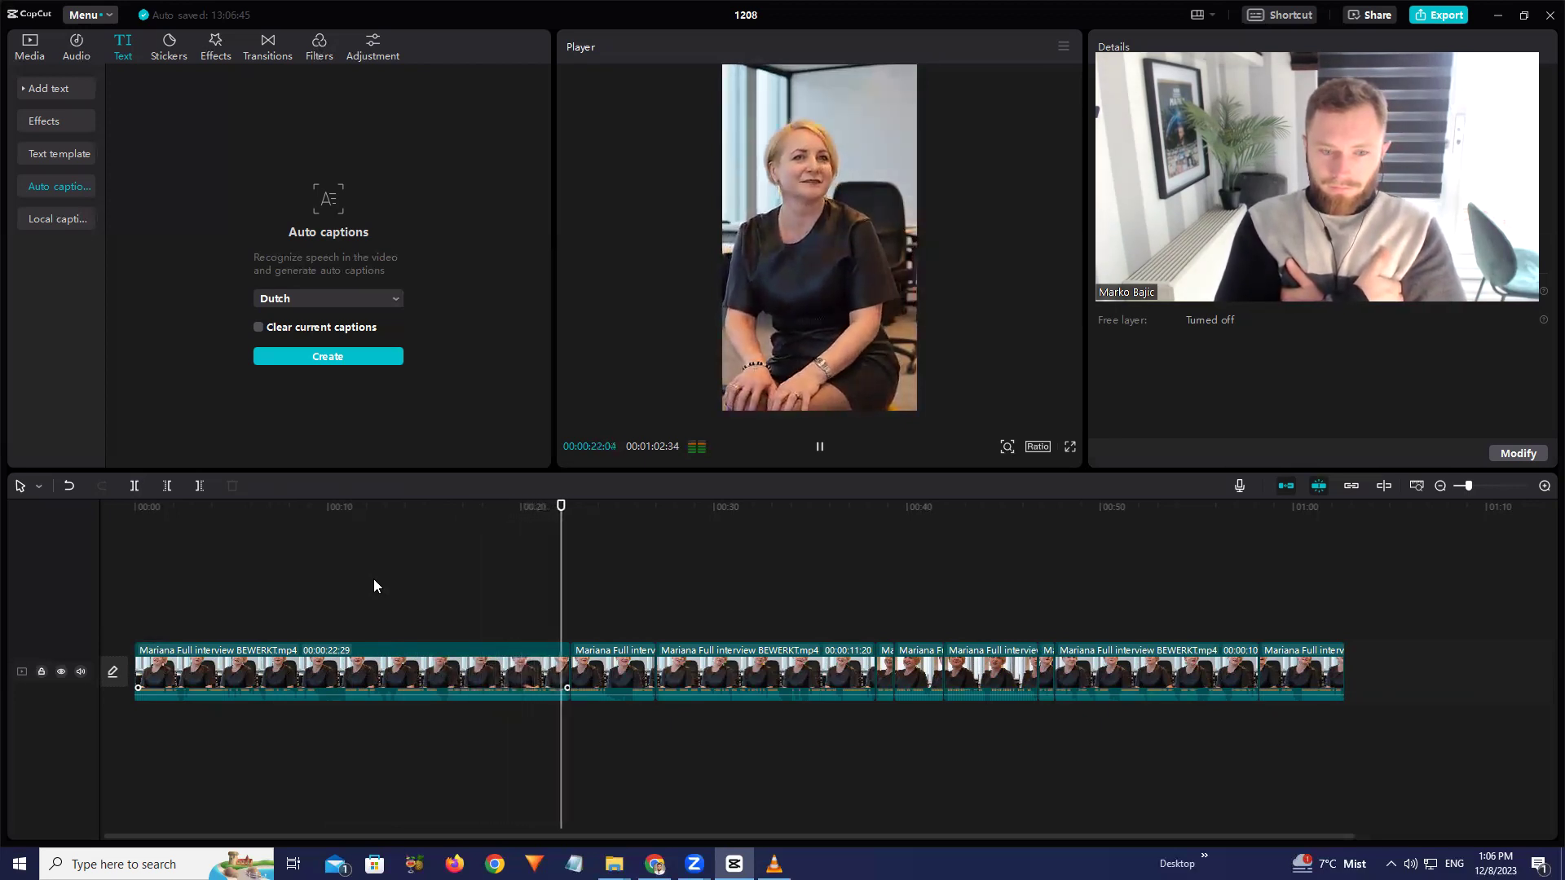
click(650, 667)
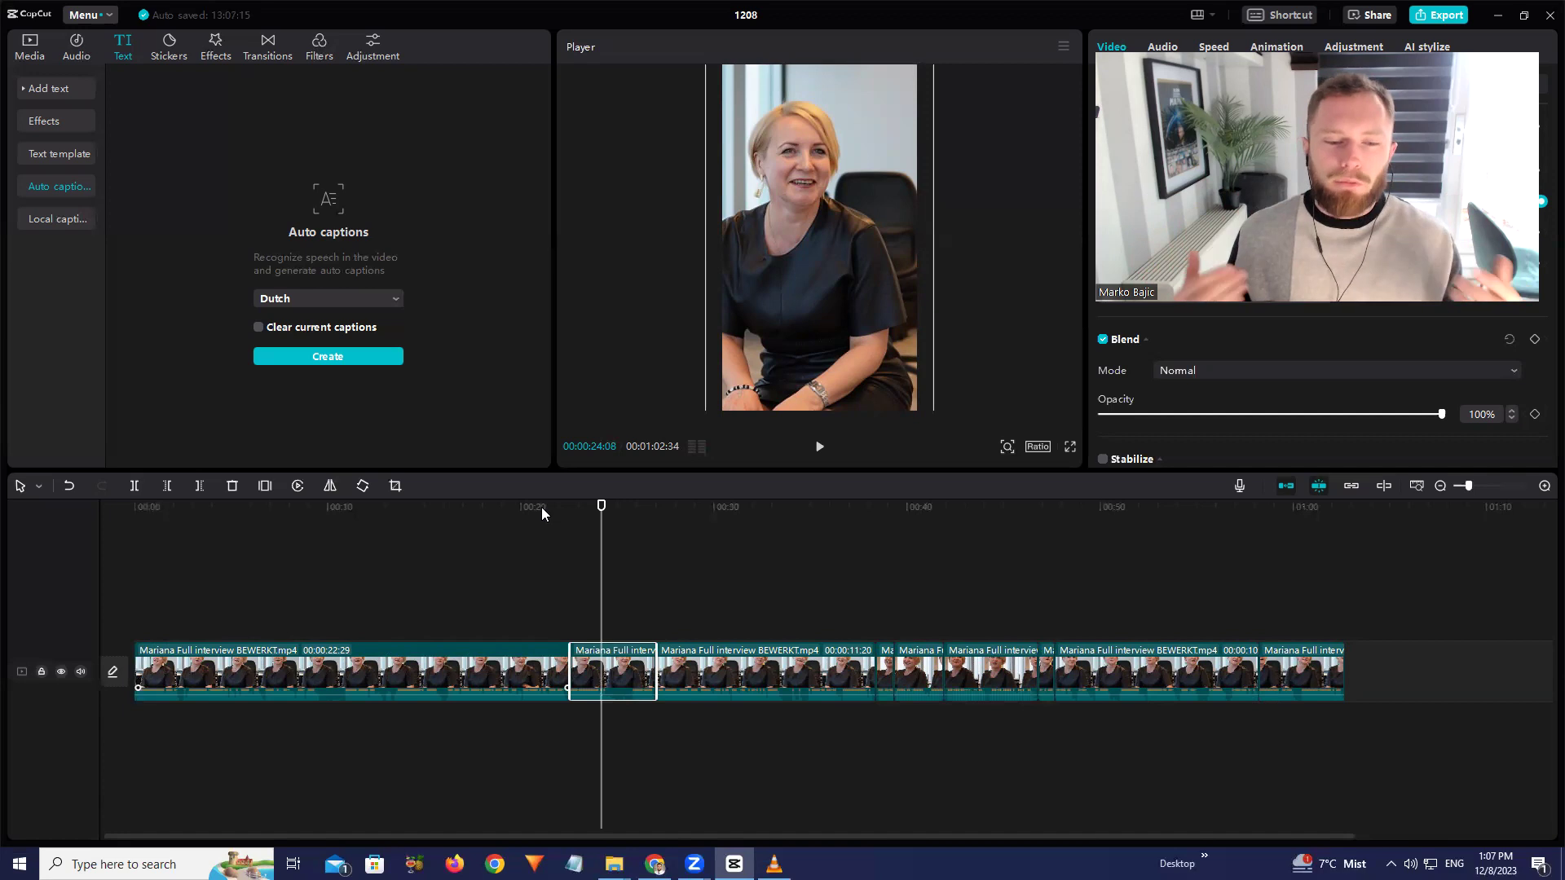
click(569, 507)
key(space)
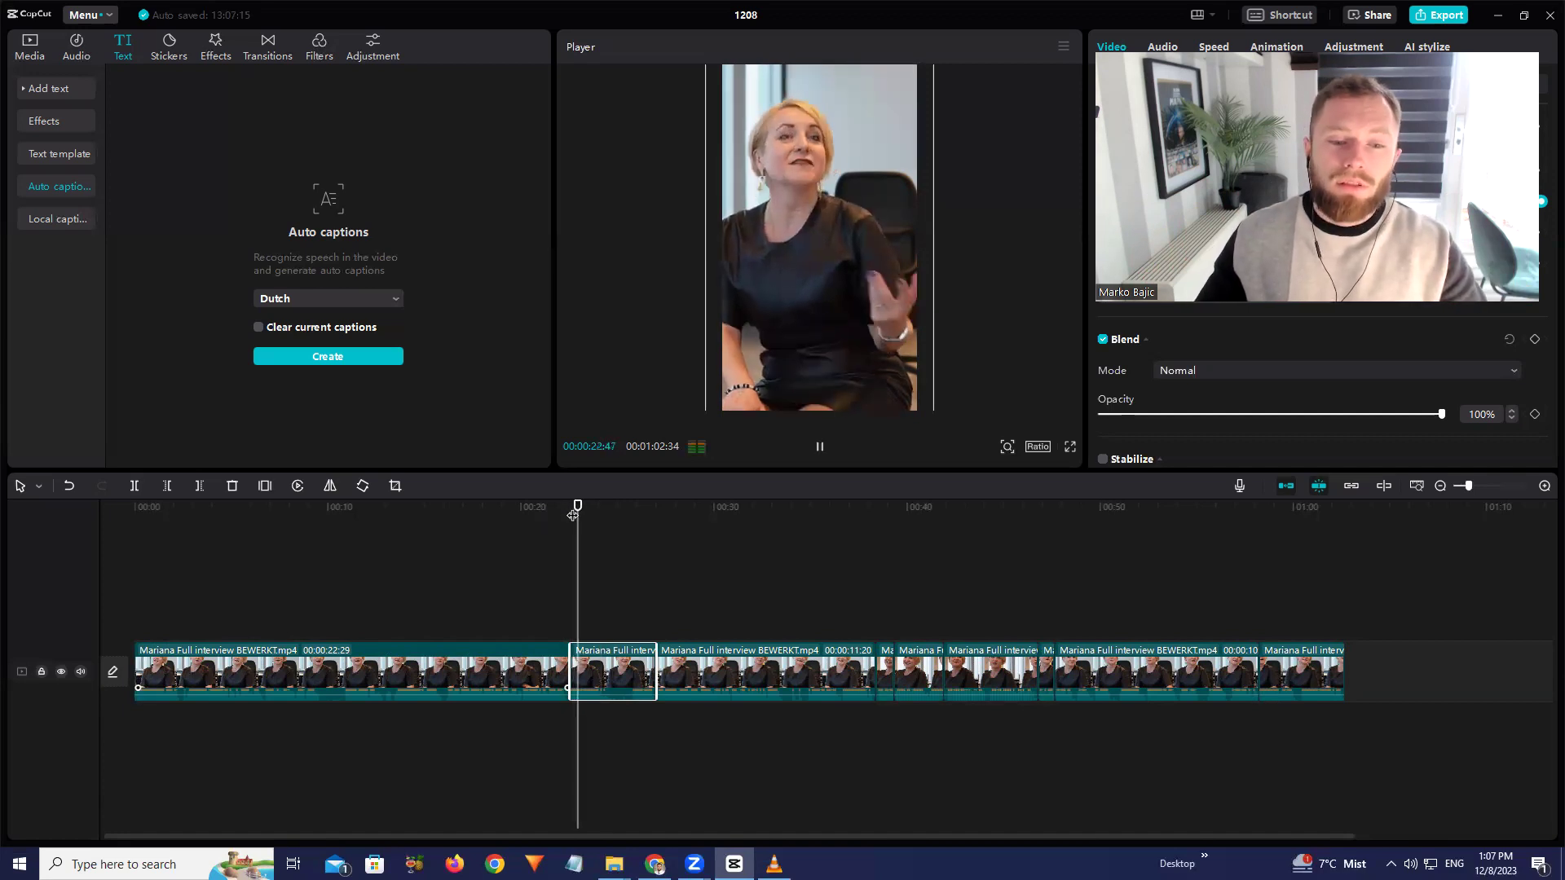
key(space)
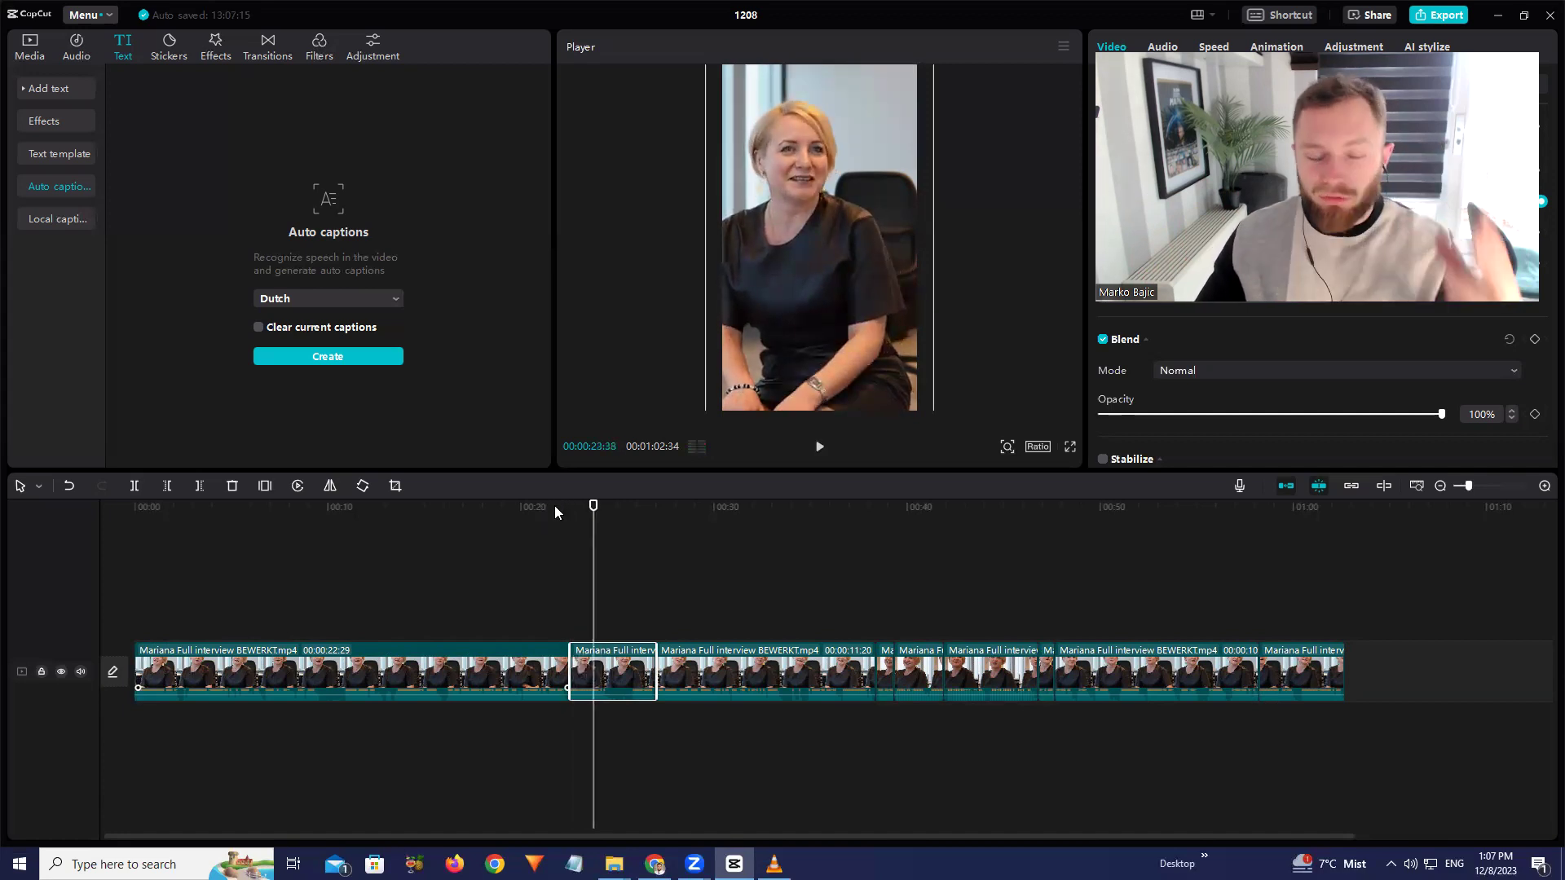
Replay the end of the first clip and trim it to a duration of 00:00:22:16
click(528, 507)
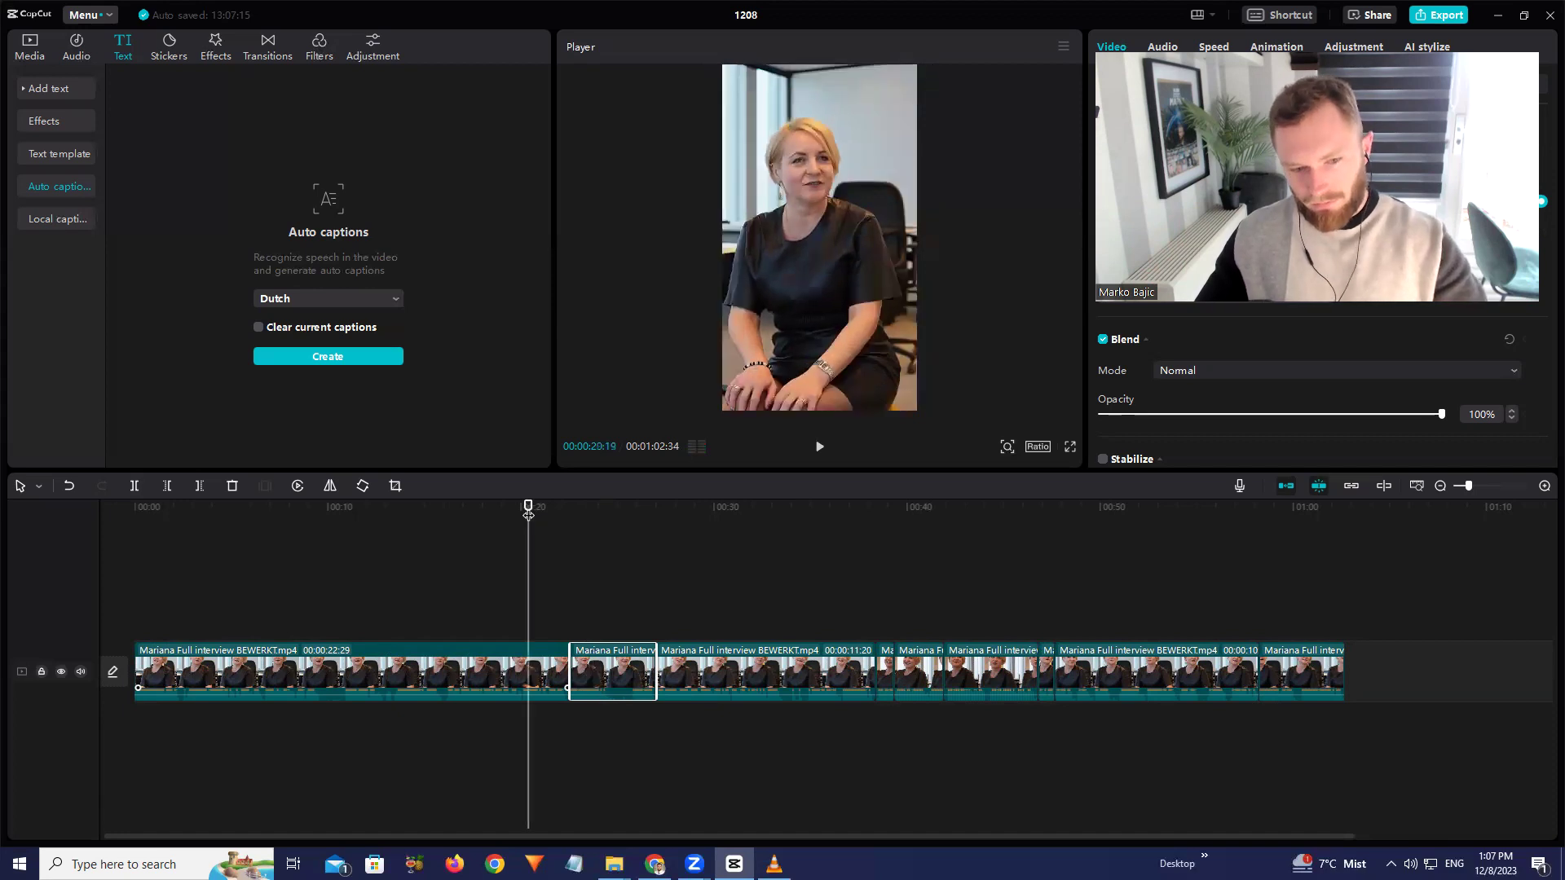
key(space)
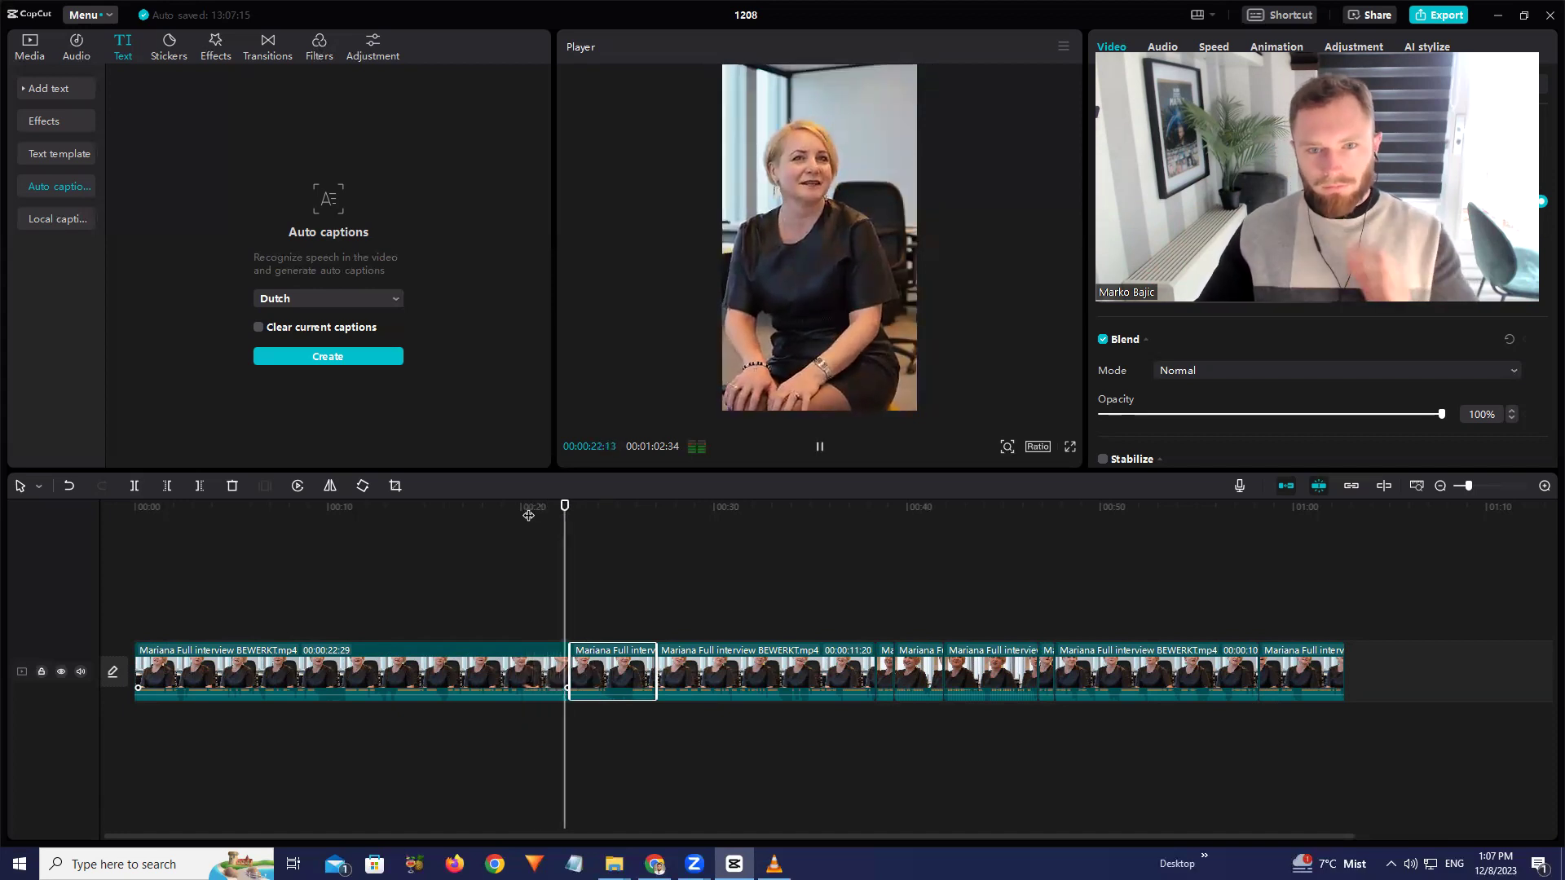
click(547, 507)
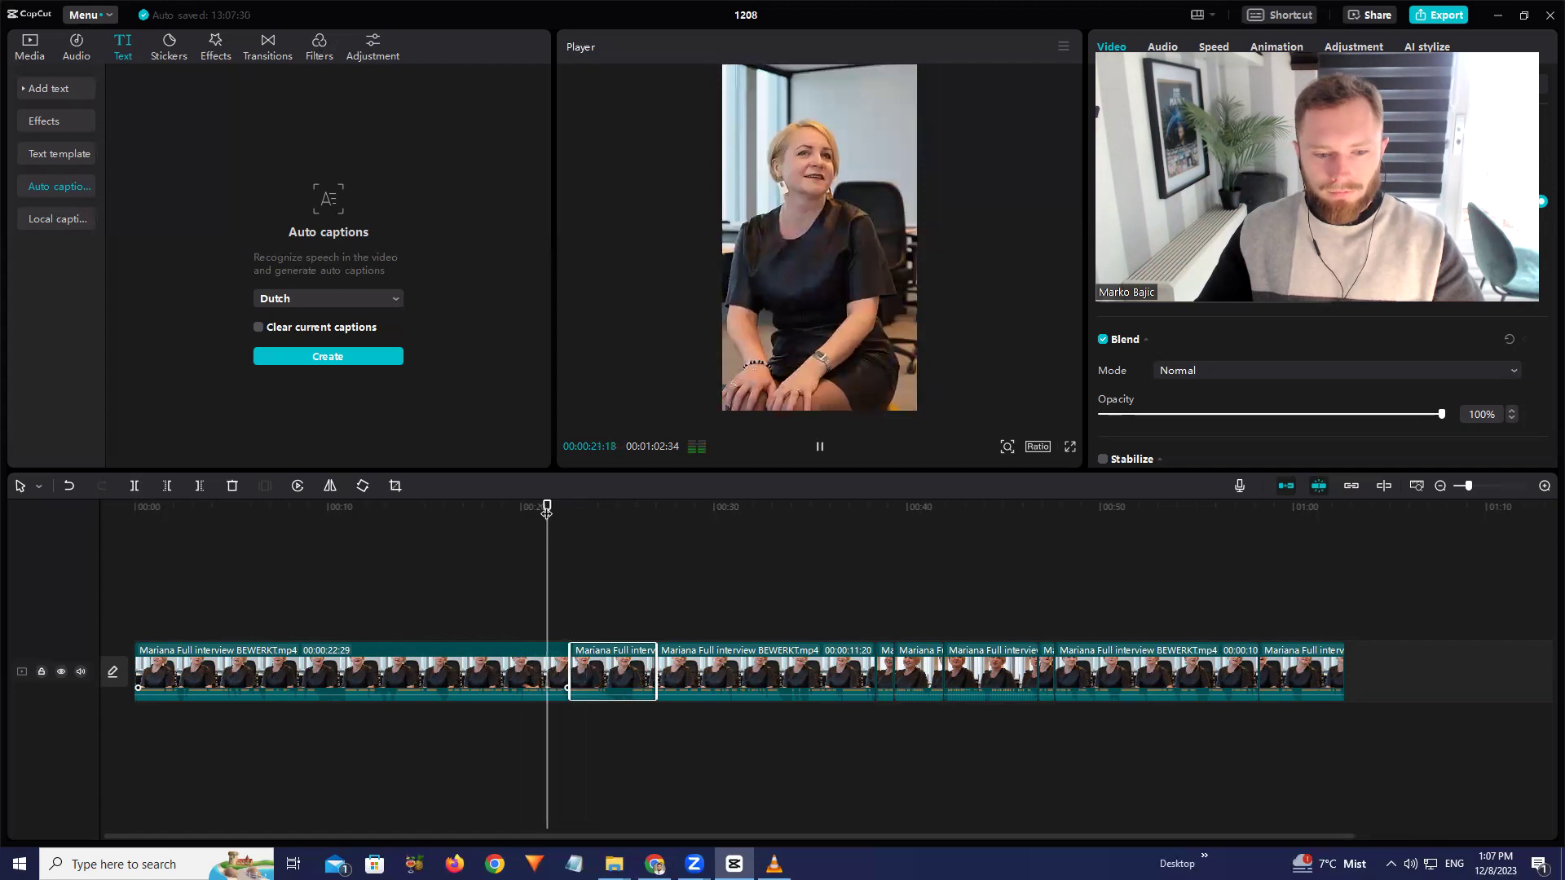
click(565, 664)
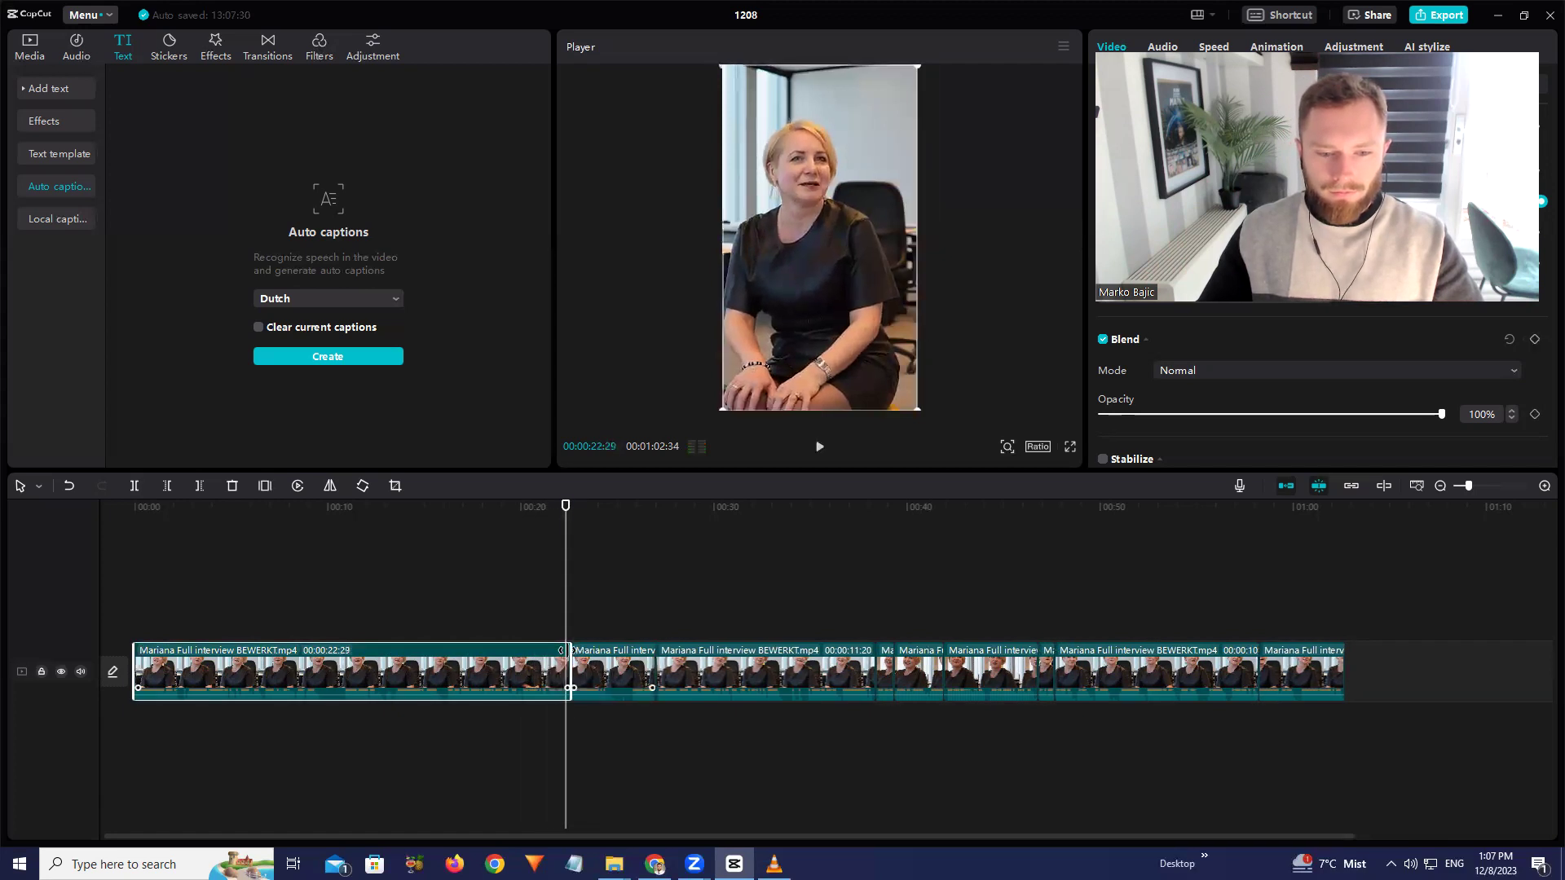
drag(570, 650, 565, 650)
Play on, split the 00:00:11:20 clip at about 00:00:33 and trim away the start of its second part
key(space)
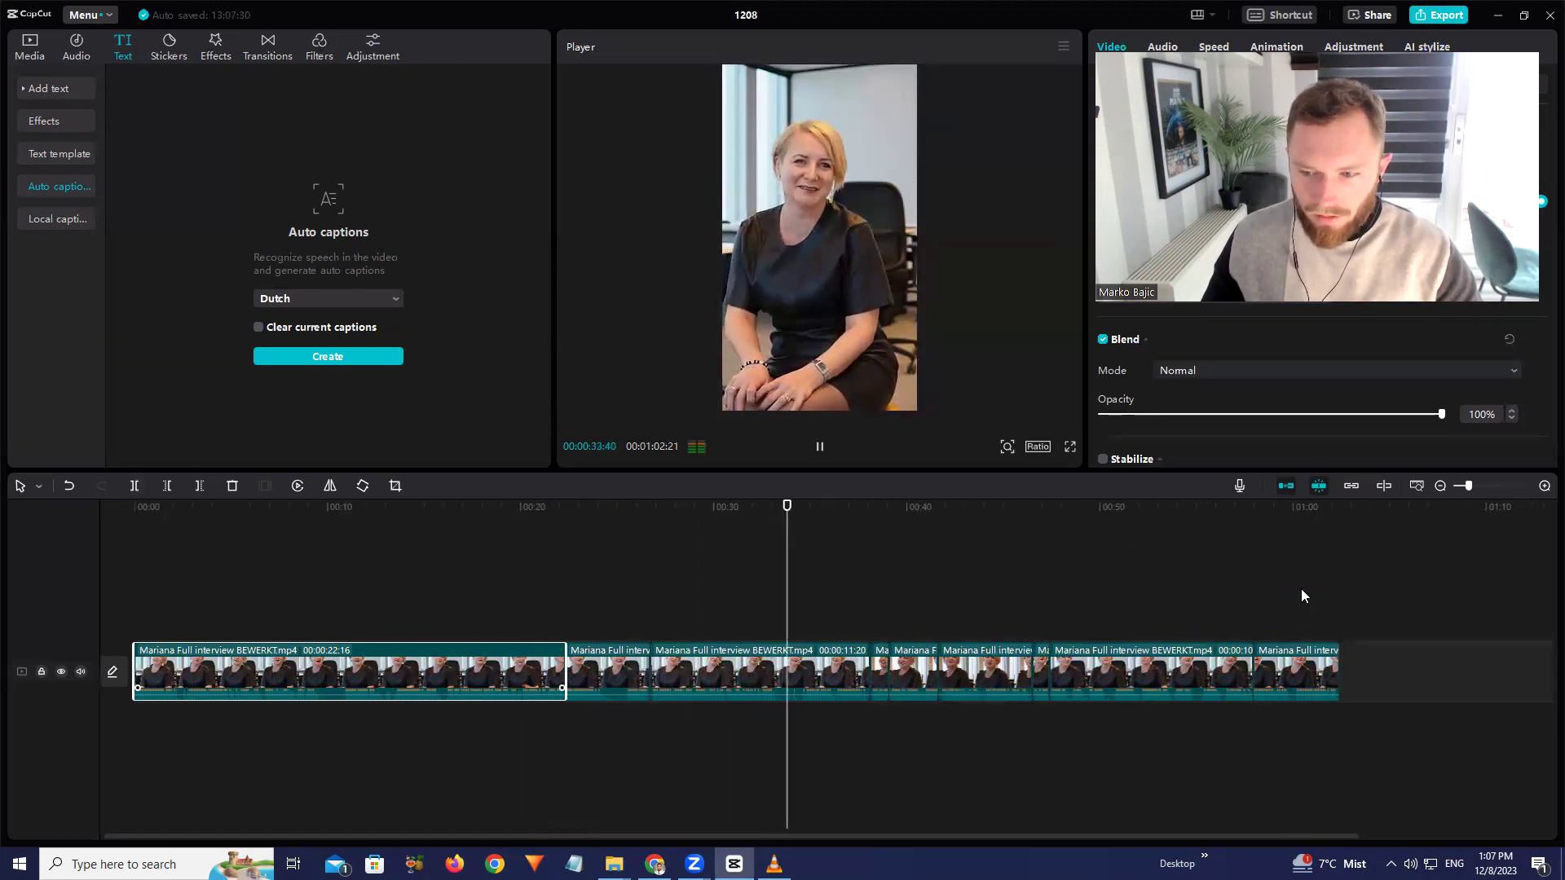
click(760, 507)
key(space)
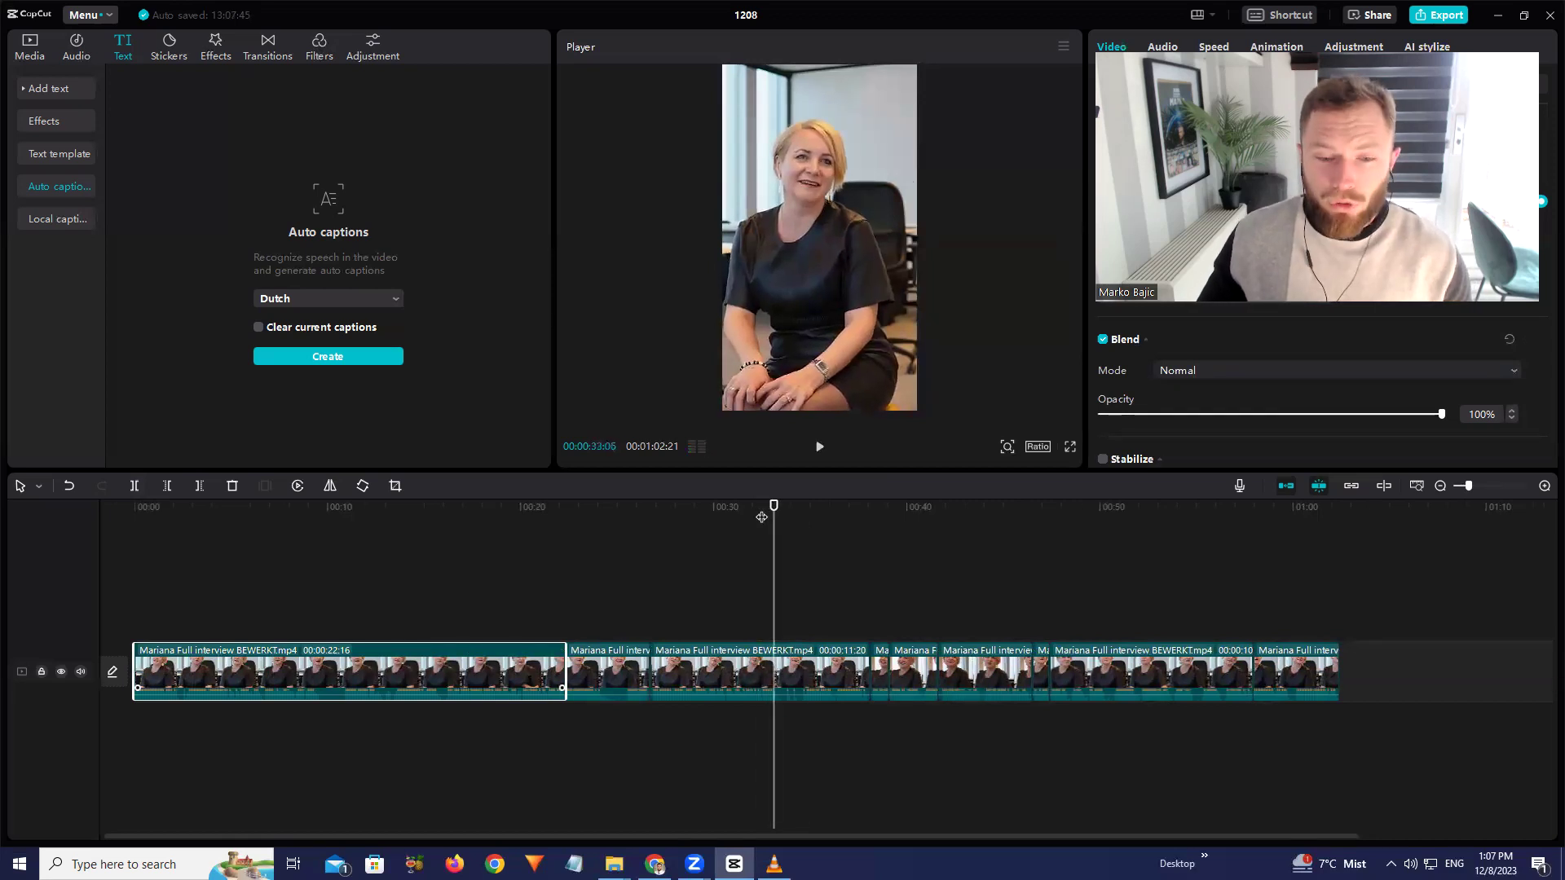
click(836, 662)
key(ctrl+b)
drag(774, 662, 807, 651)
Try splitting the second clip at about 00:00:23 and trimming away the start of its second part
drag(575, 526, 591, 526)
key(space)
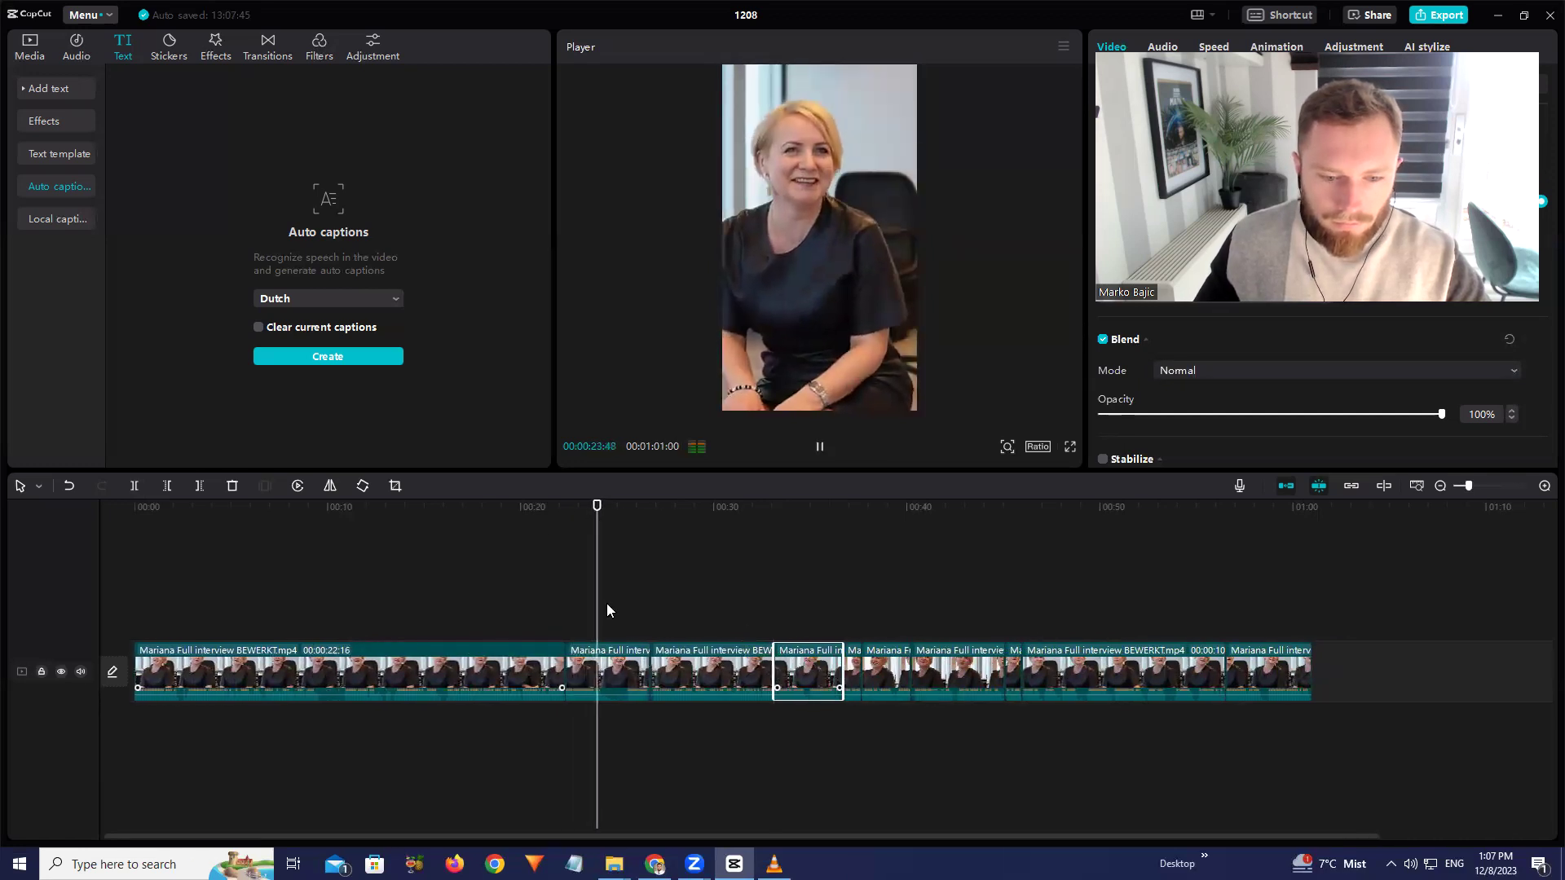
click(575, 508)
key(space)
click(599, 664)
drag(568, 665, 632, 662)
Undo the second clip's split and the trims made since the 00:00:33 cut, and move the playhead to the segment's end
click(1288, 505)
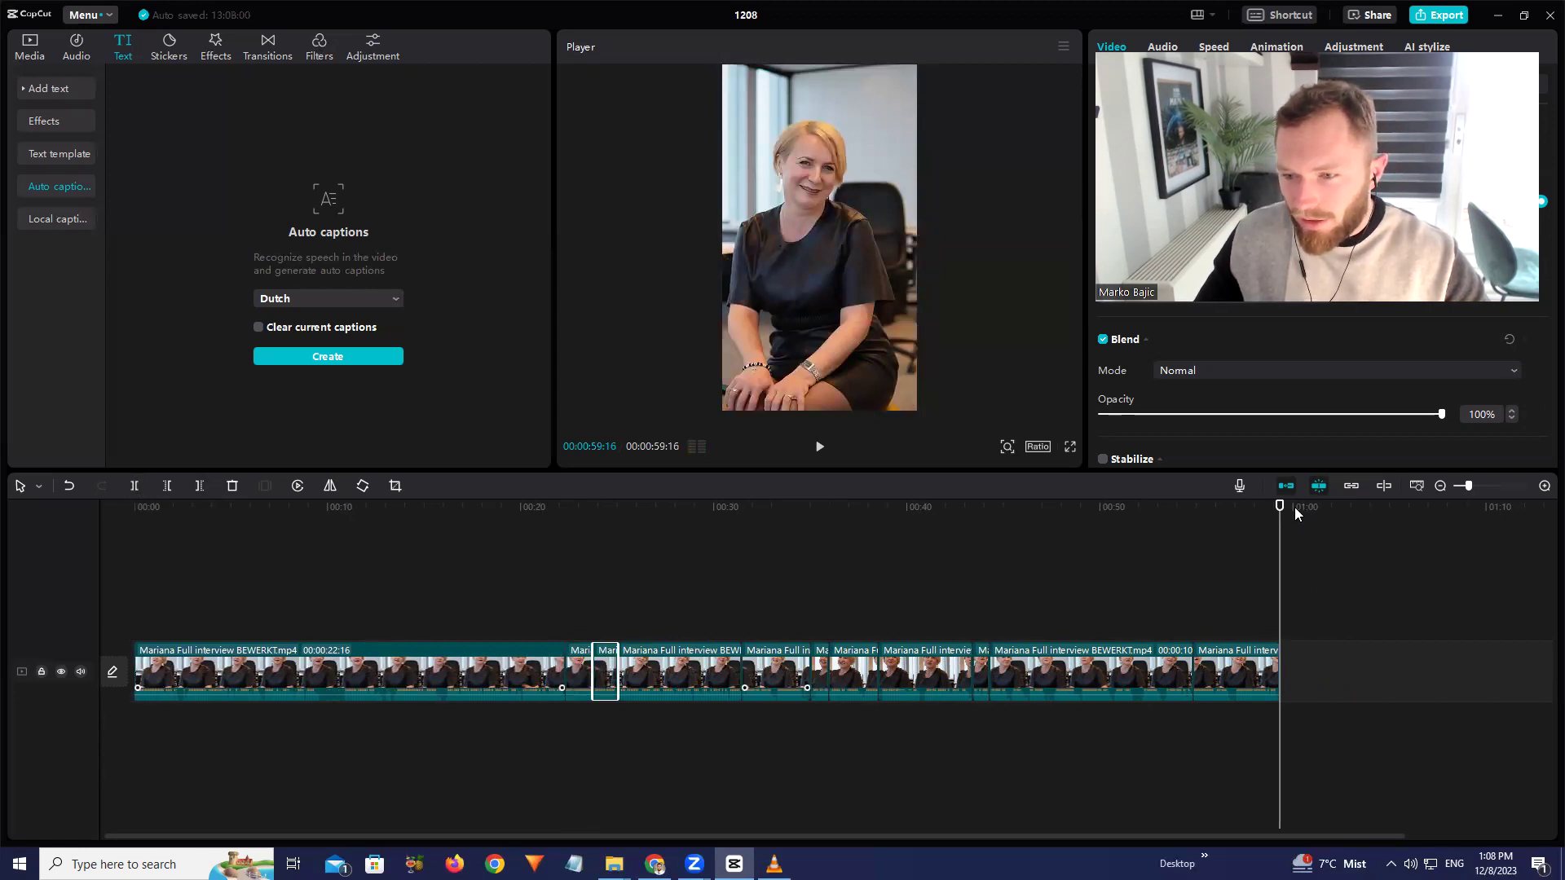
key(ctrl+z)
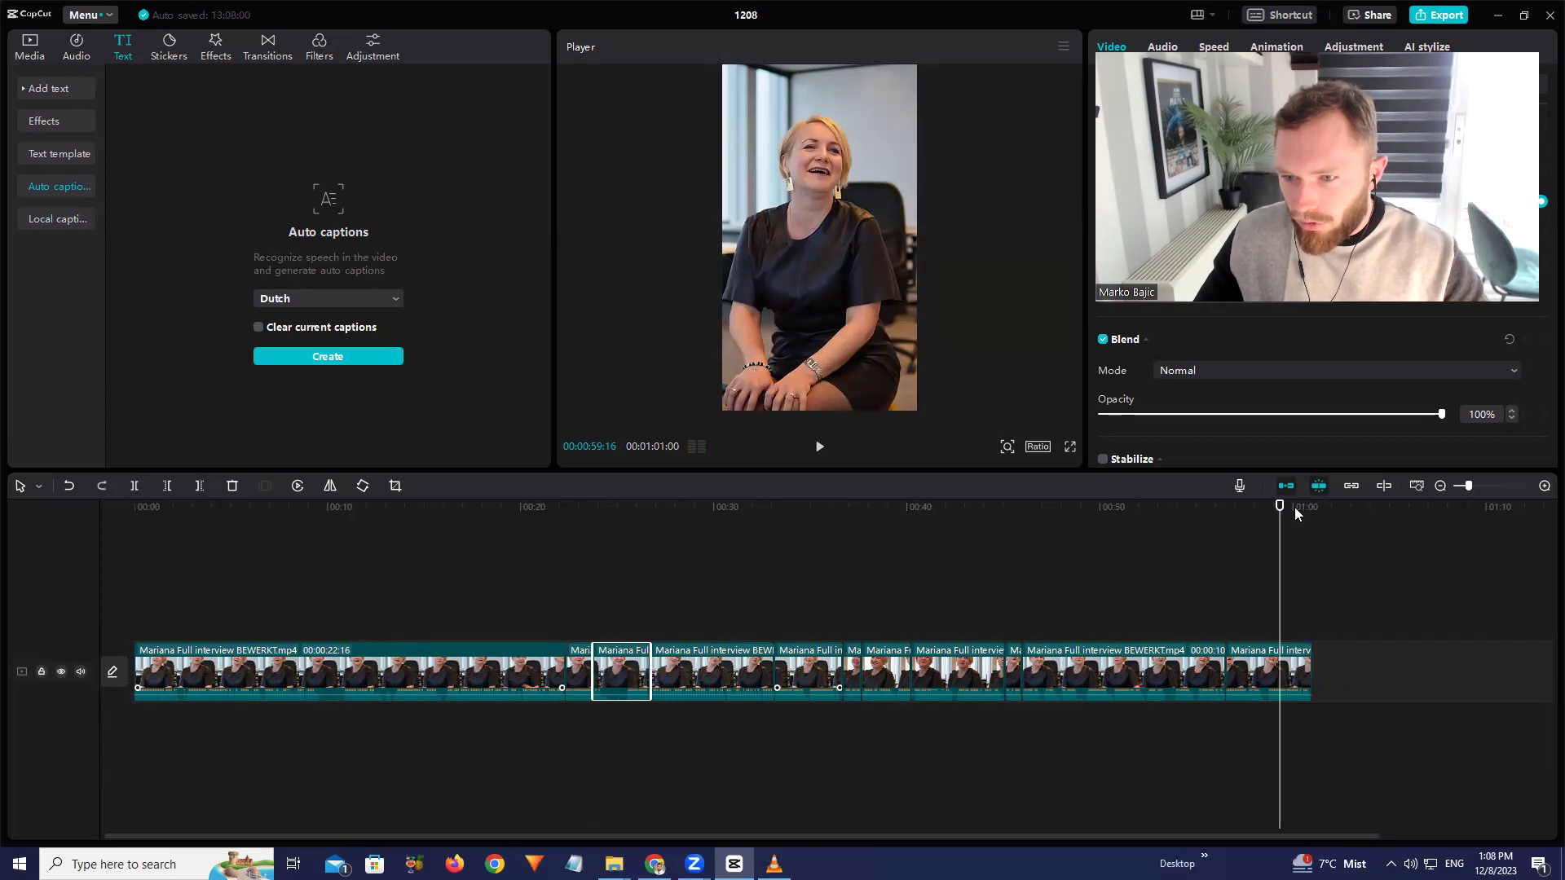
key(ctrl+z)
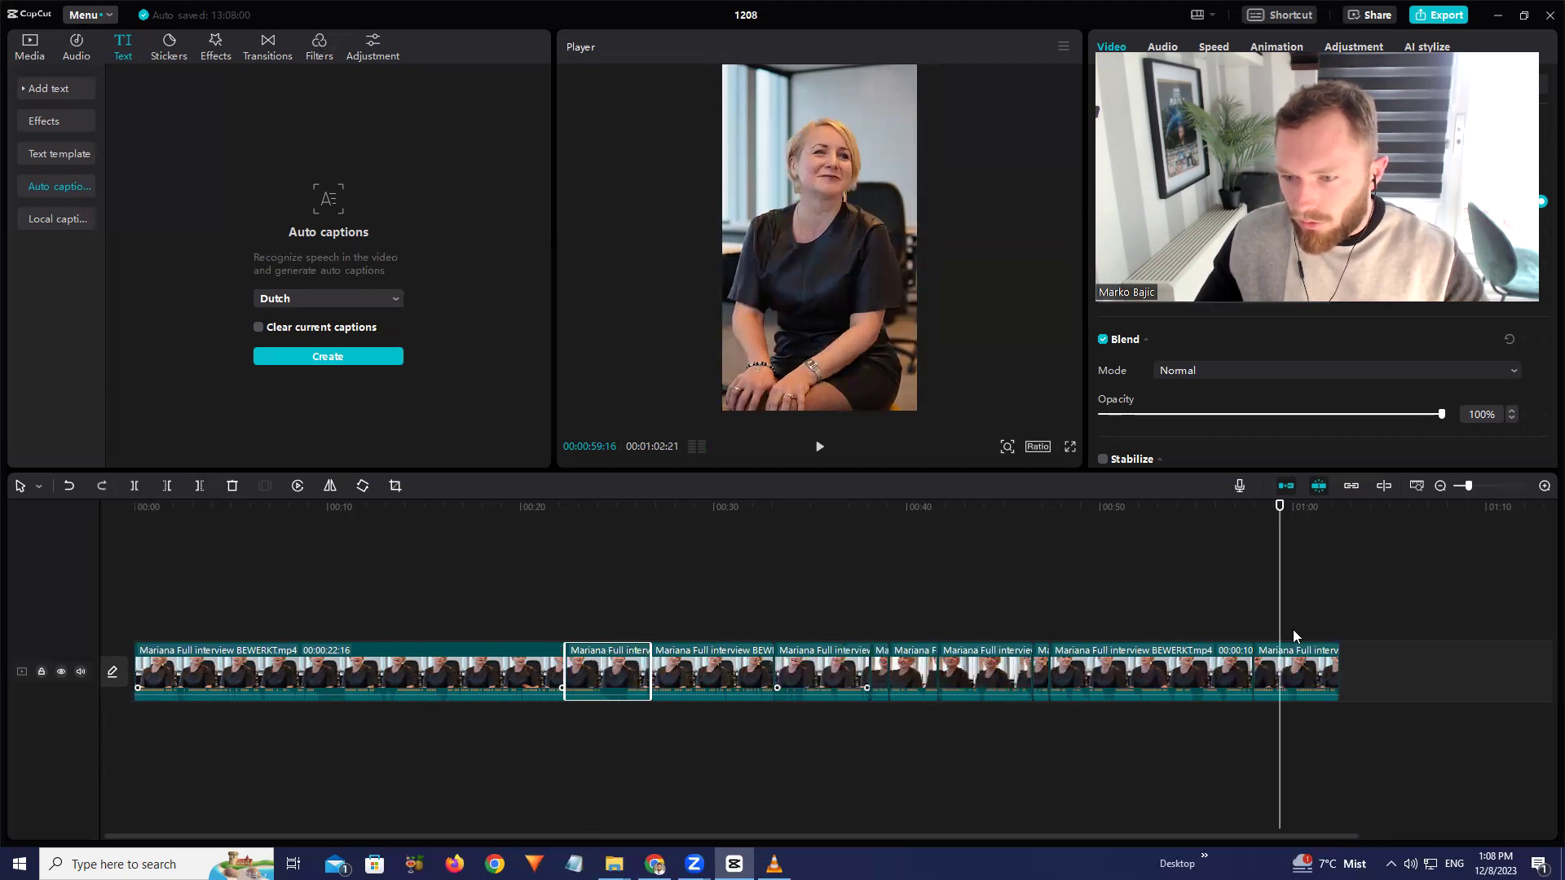
drag(1279, 511, 1340, 520)
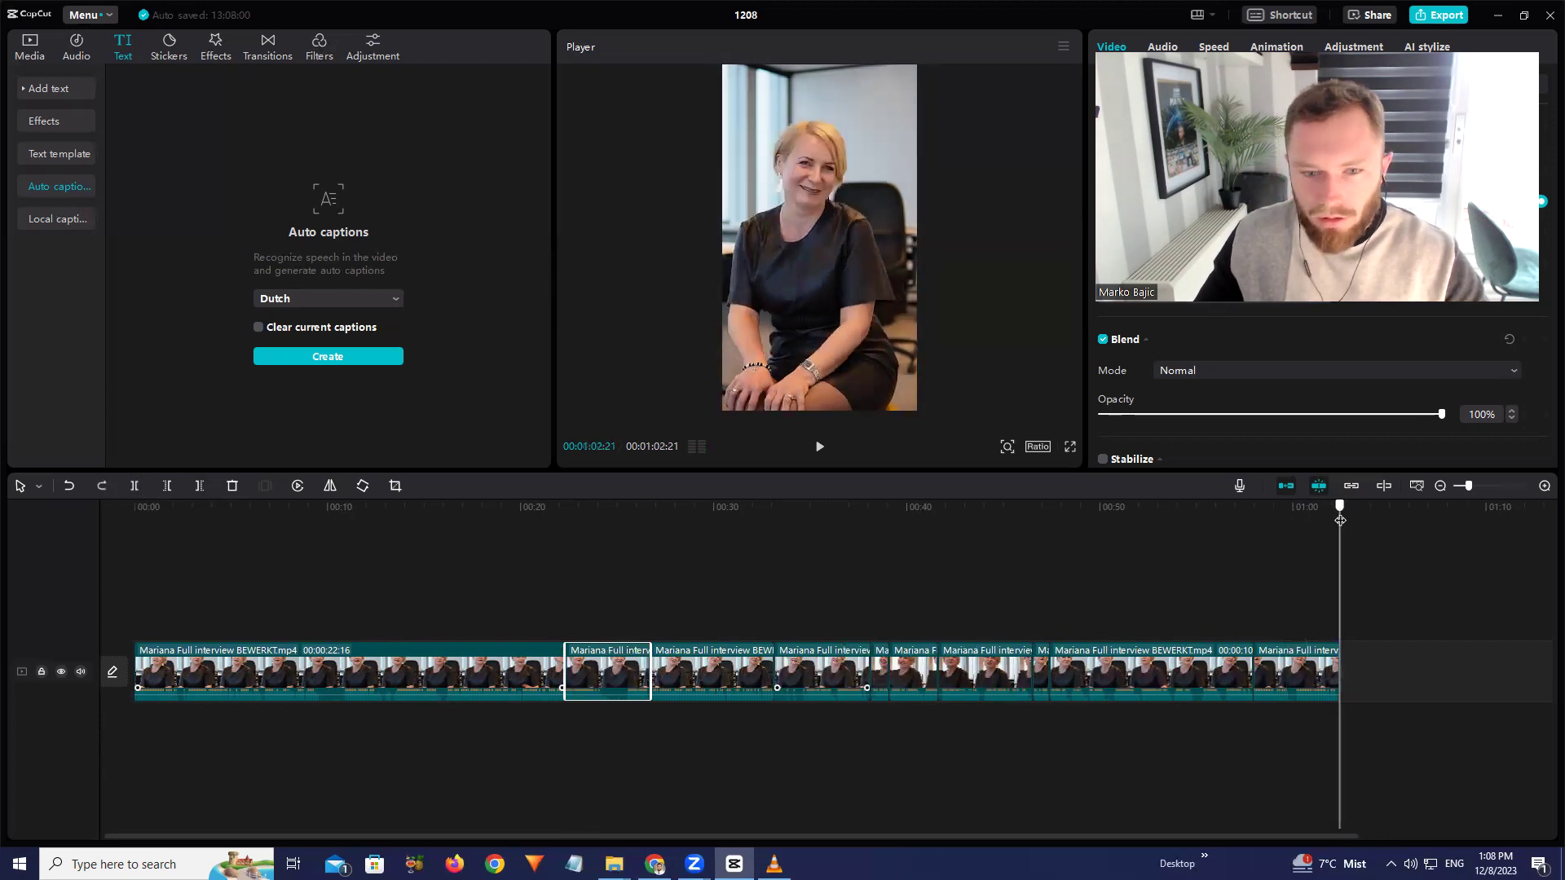
Check the segment's end and redo the undone split and trims of the second clip
click(1289, 509)
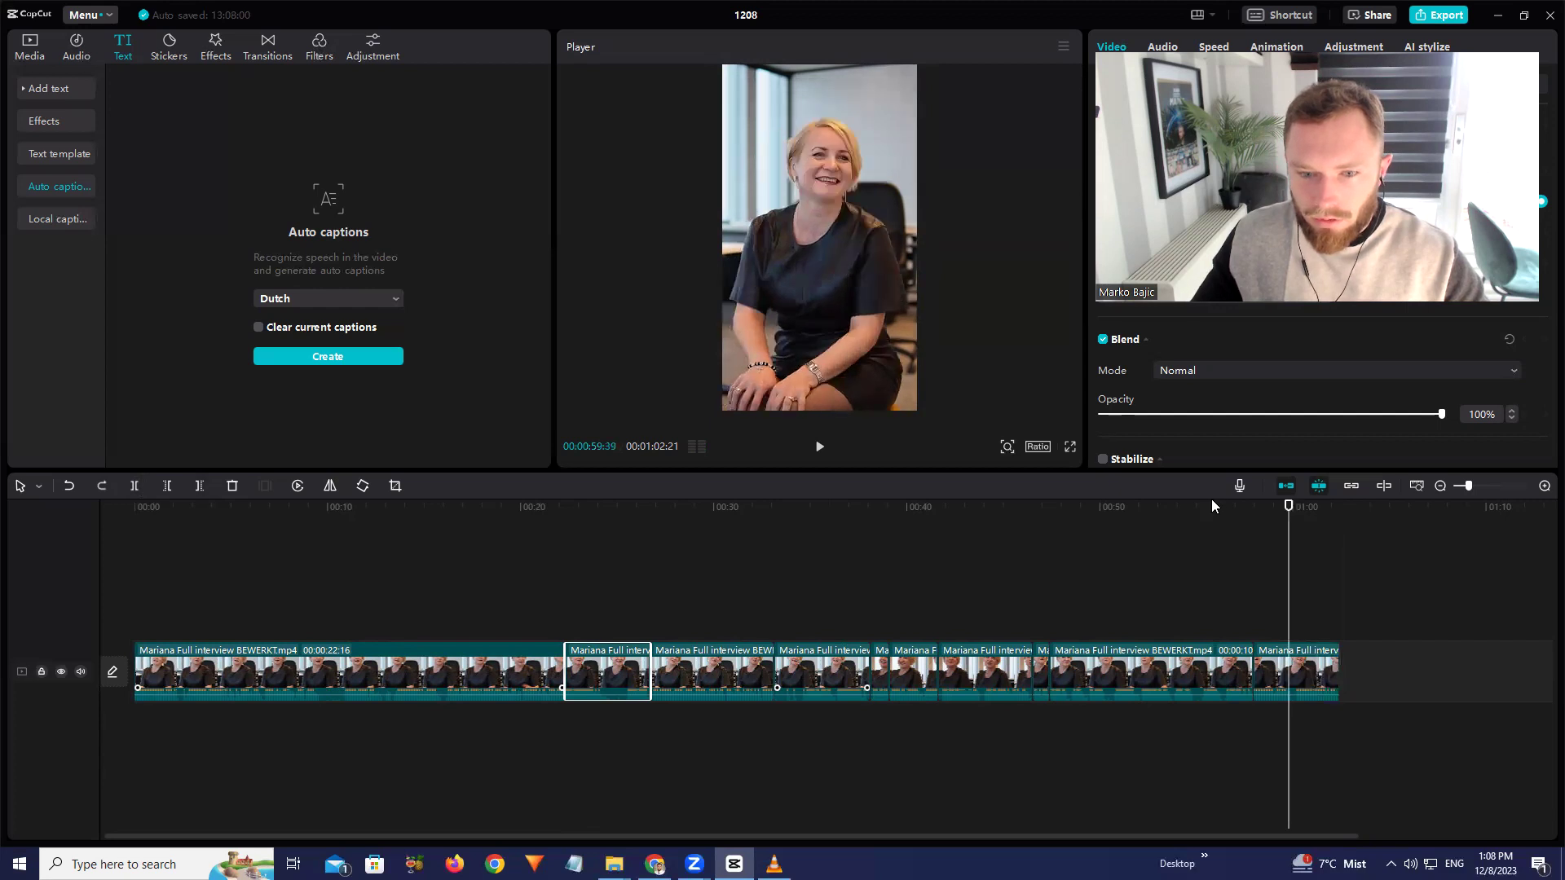
click(1353, 512)
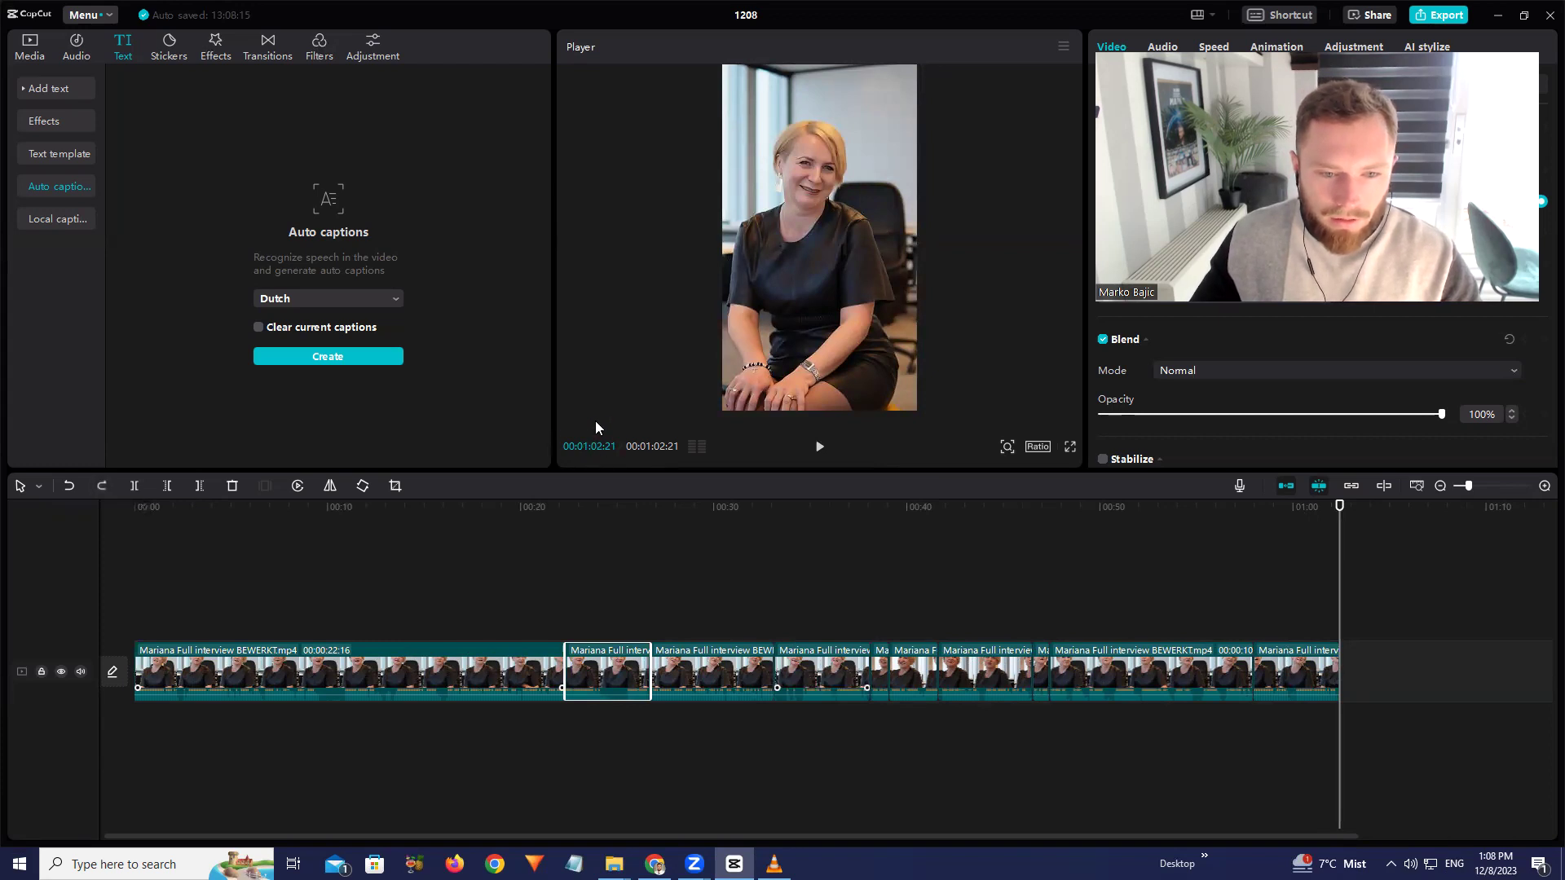
click(102, 486)
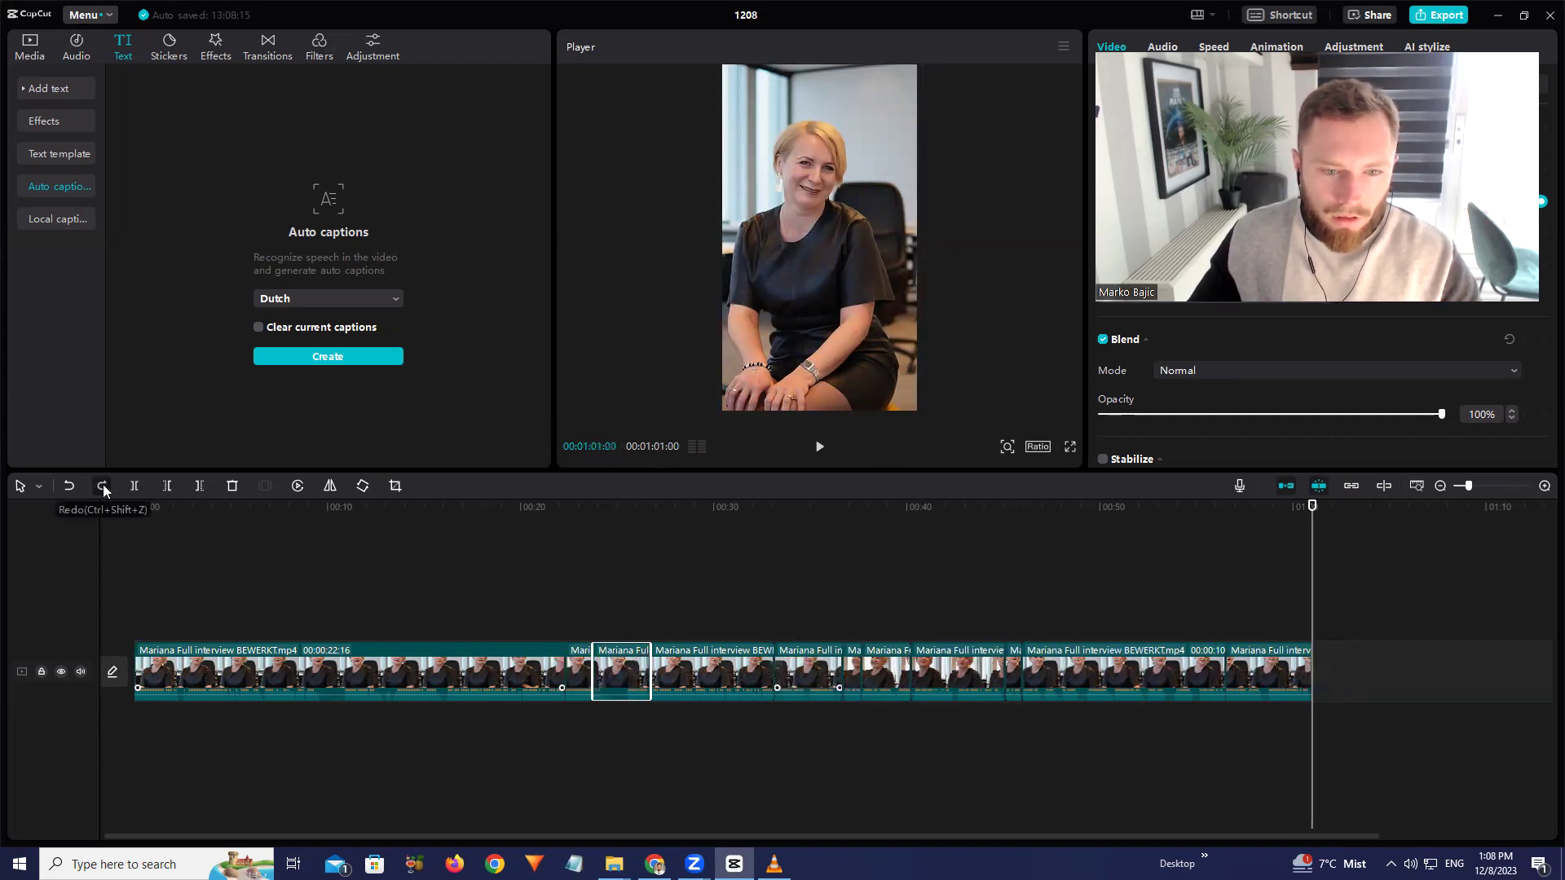
click(103, 486)
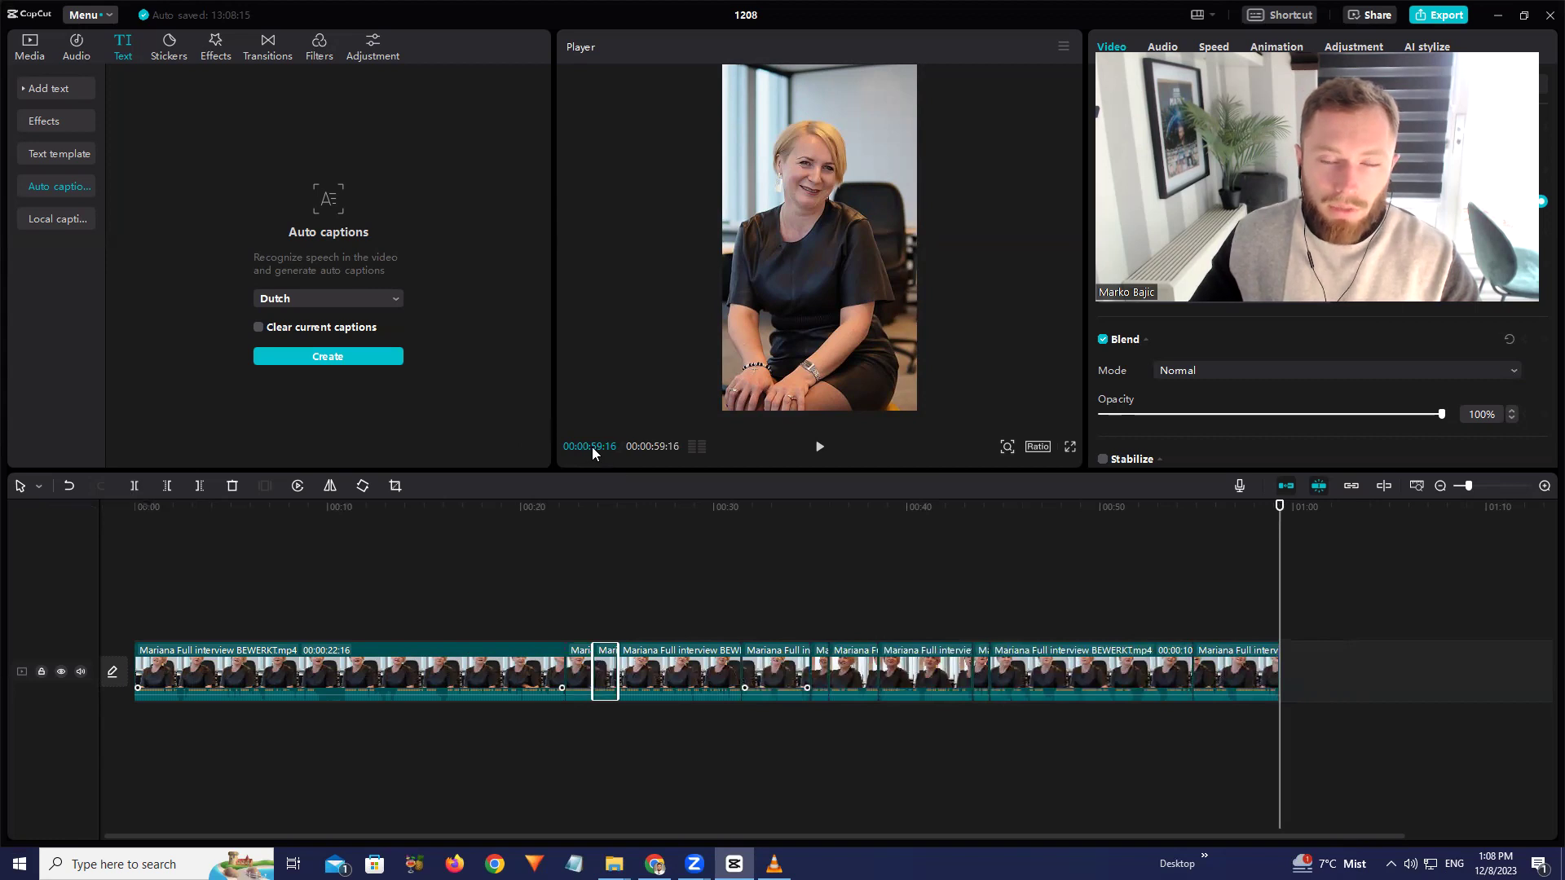
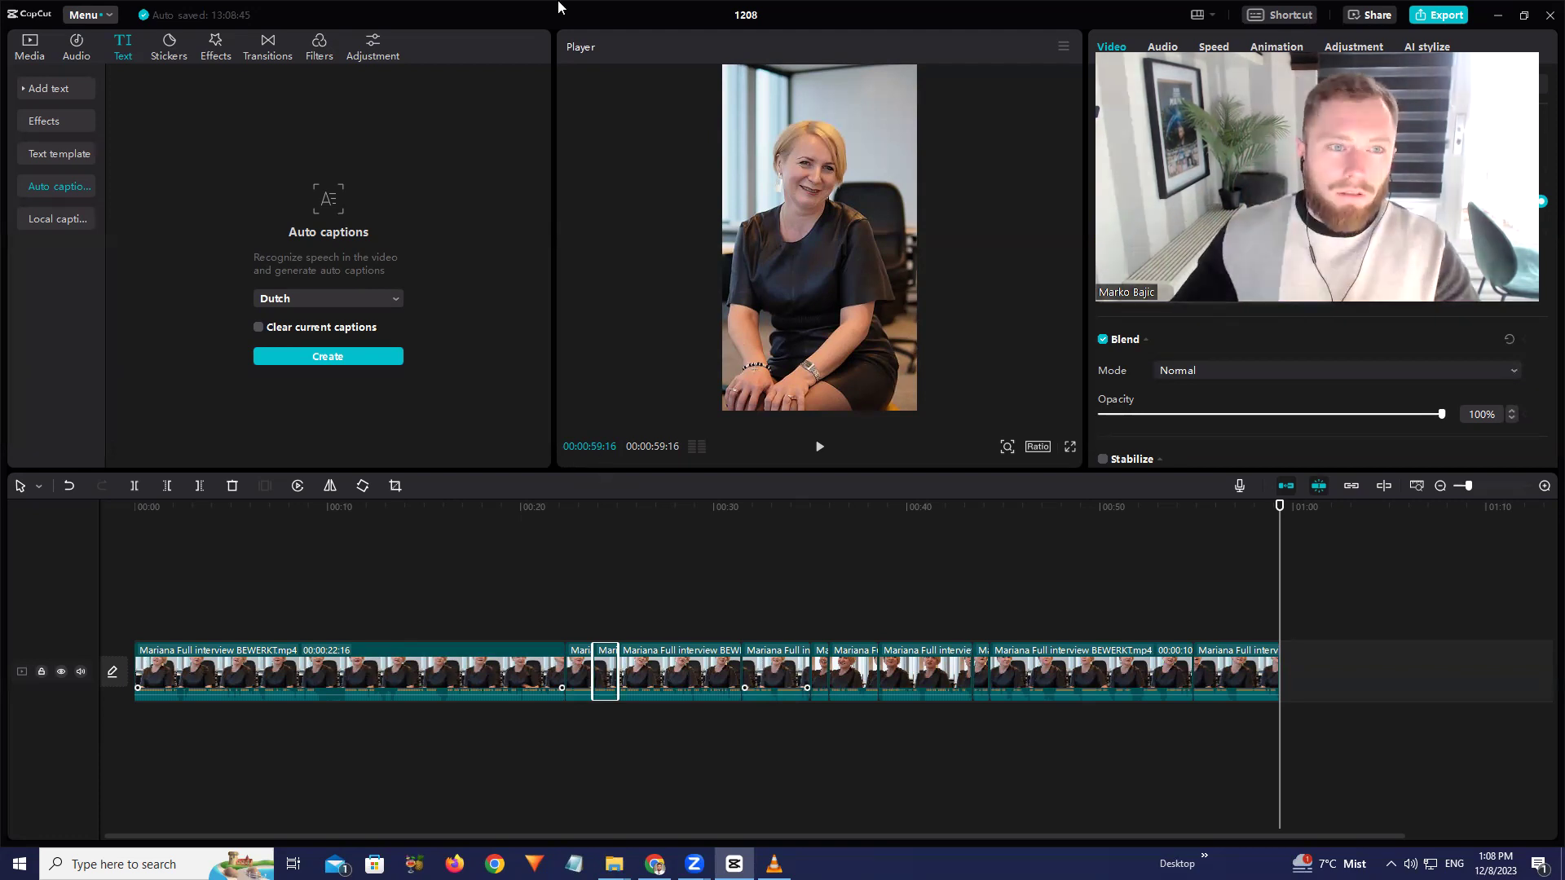
Switch to Chrome, open YouTube in a new tab and look through the Shorts on its home page
key(alt+Tab)
click(314, 13)
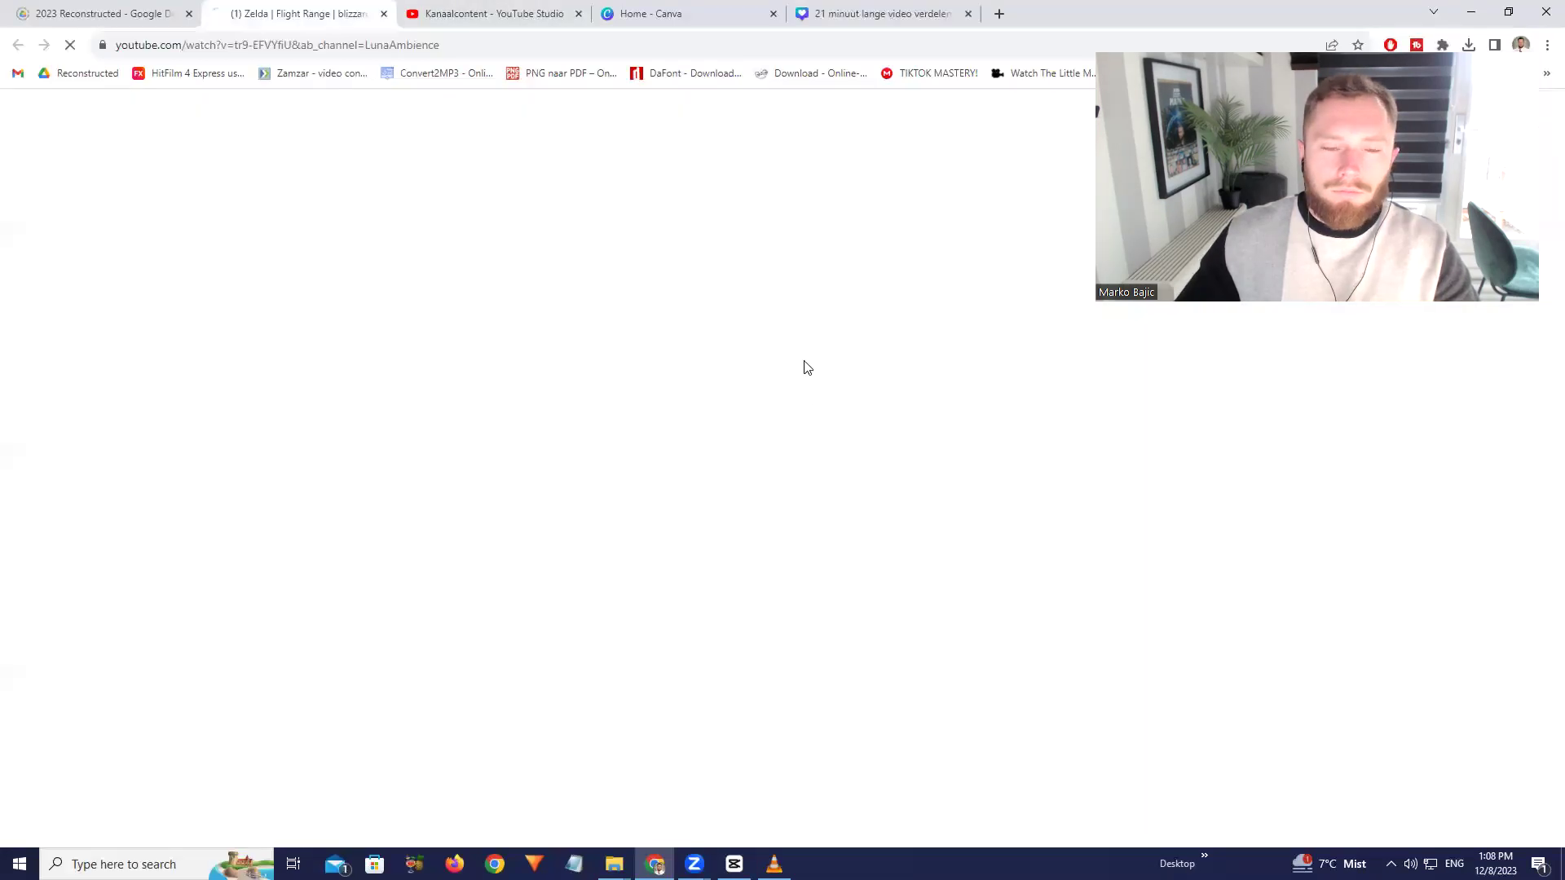
click(997, 20)
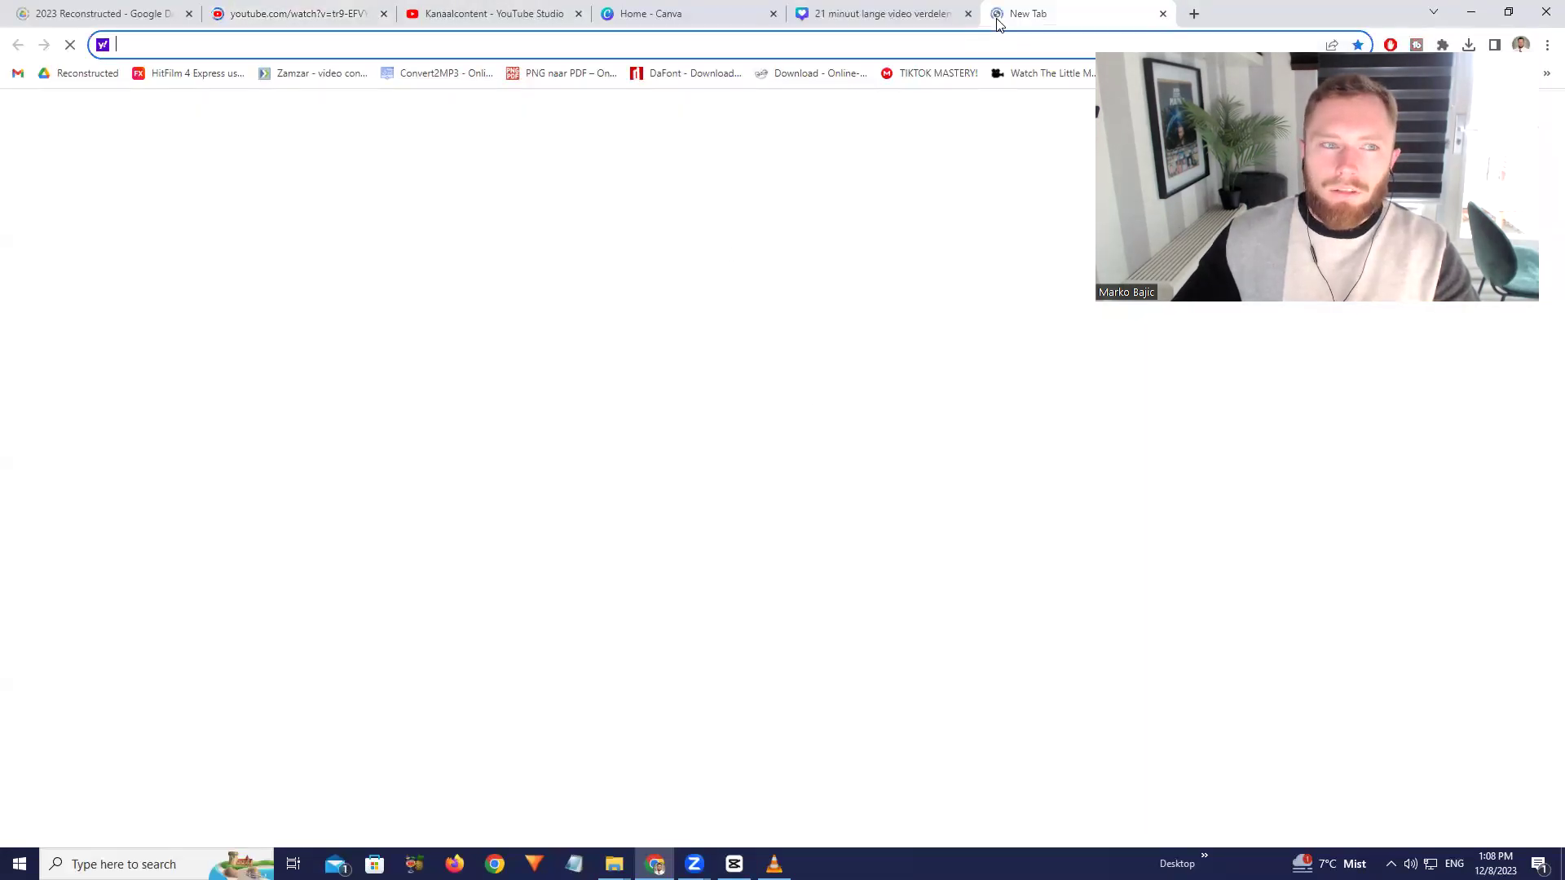
text(y)
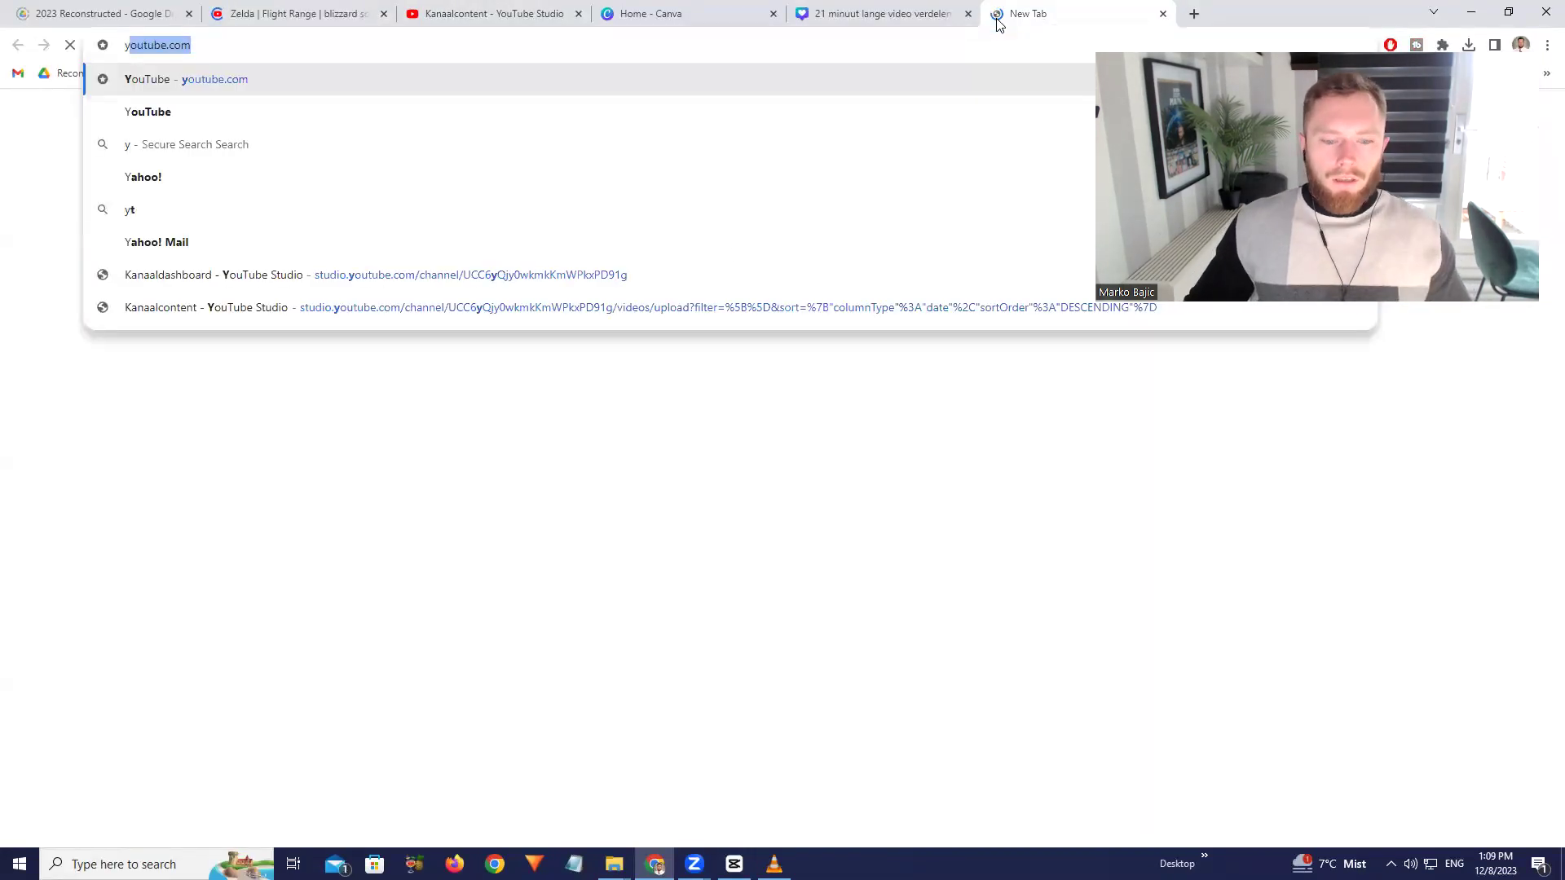
key(Return)
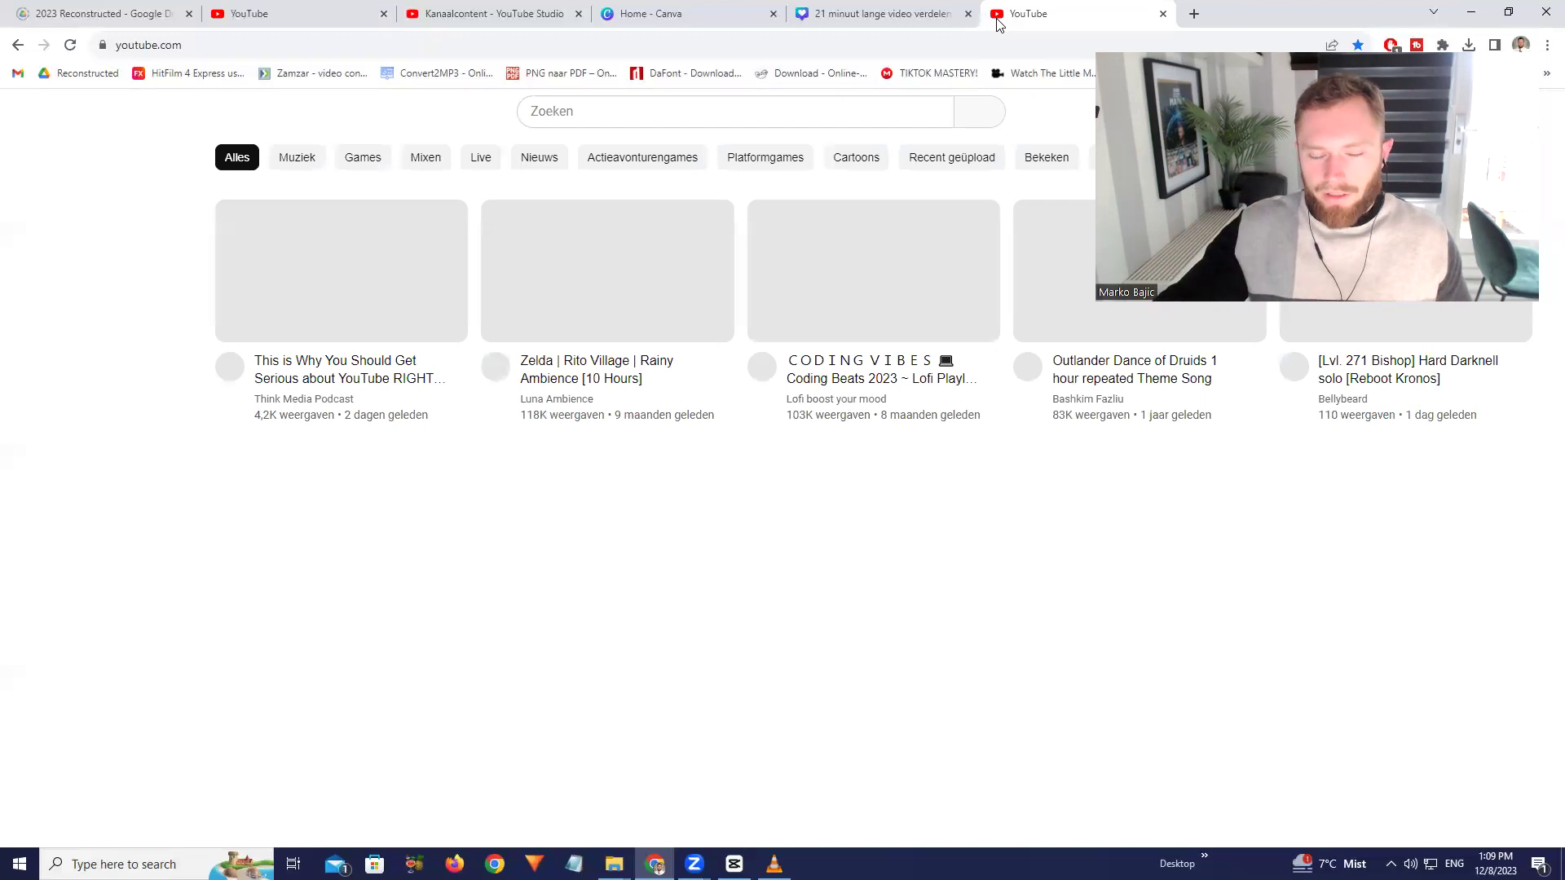
scroll(918, 220, down, 2)
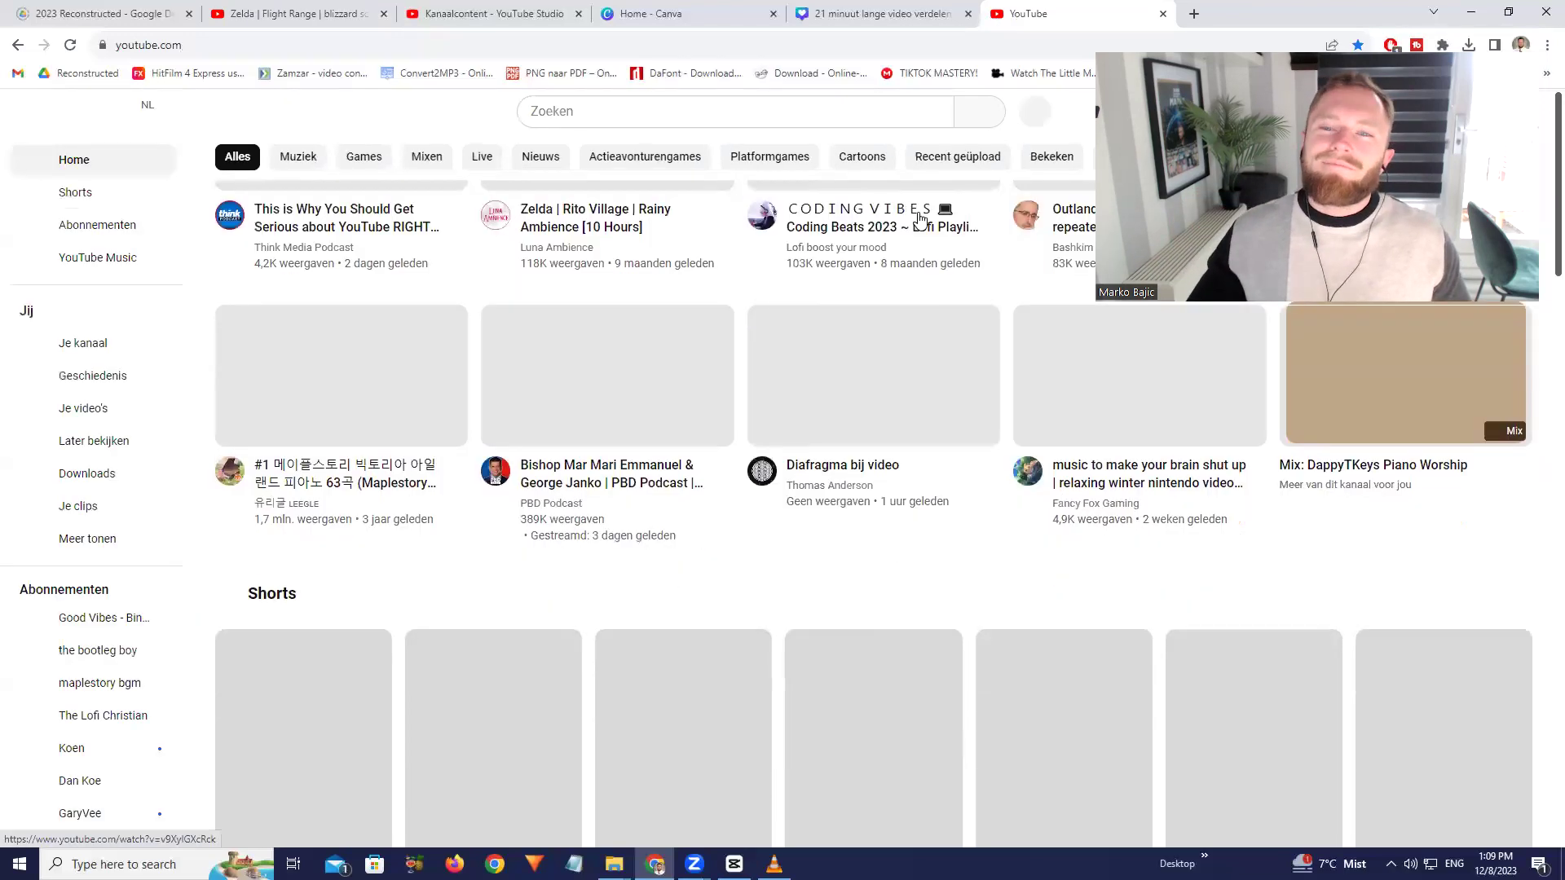
scroll(905, 271, down, 3)
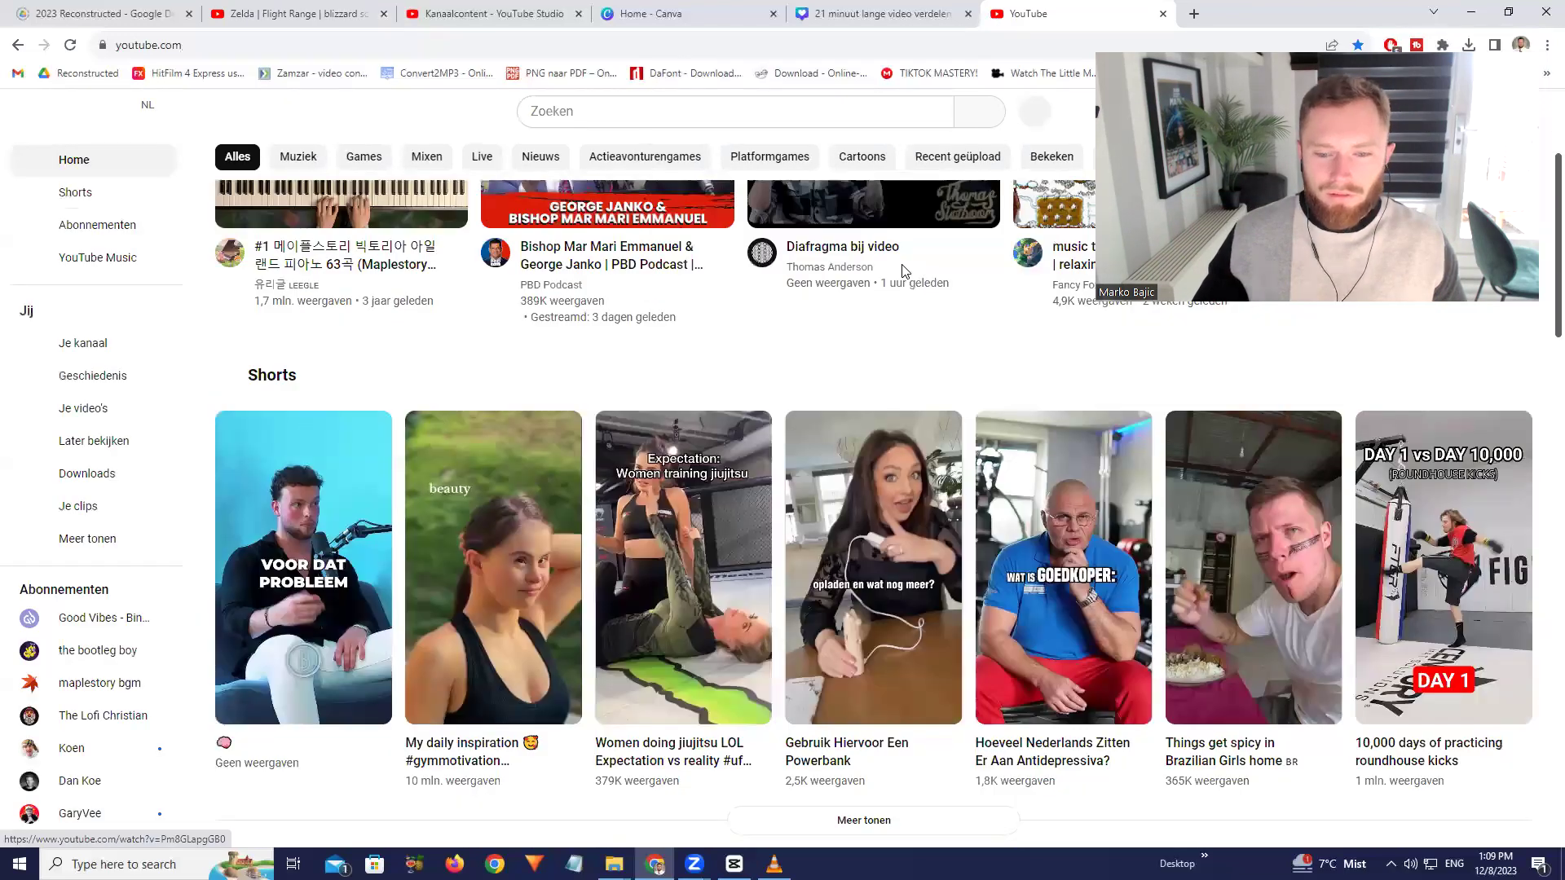
scroll(907, 275, down, 3)
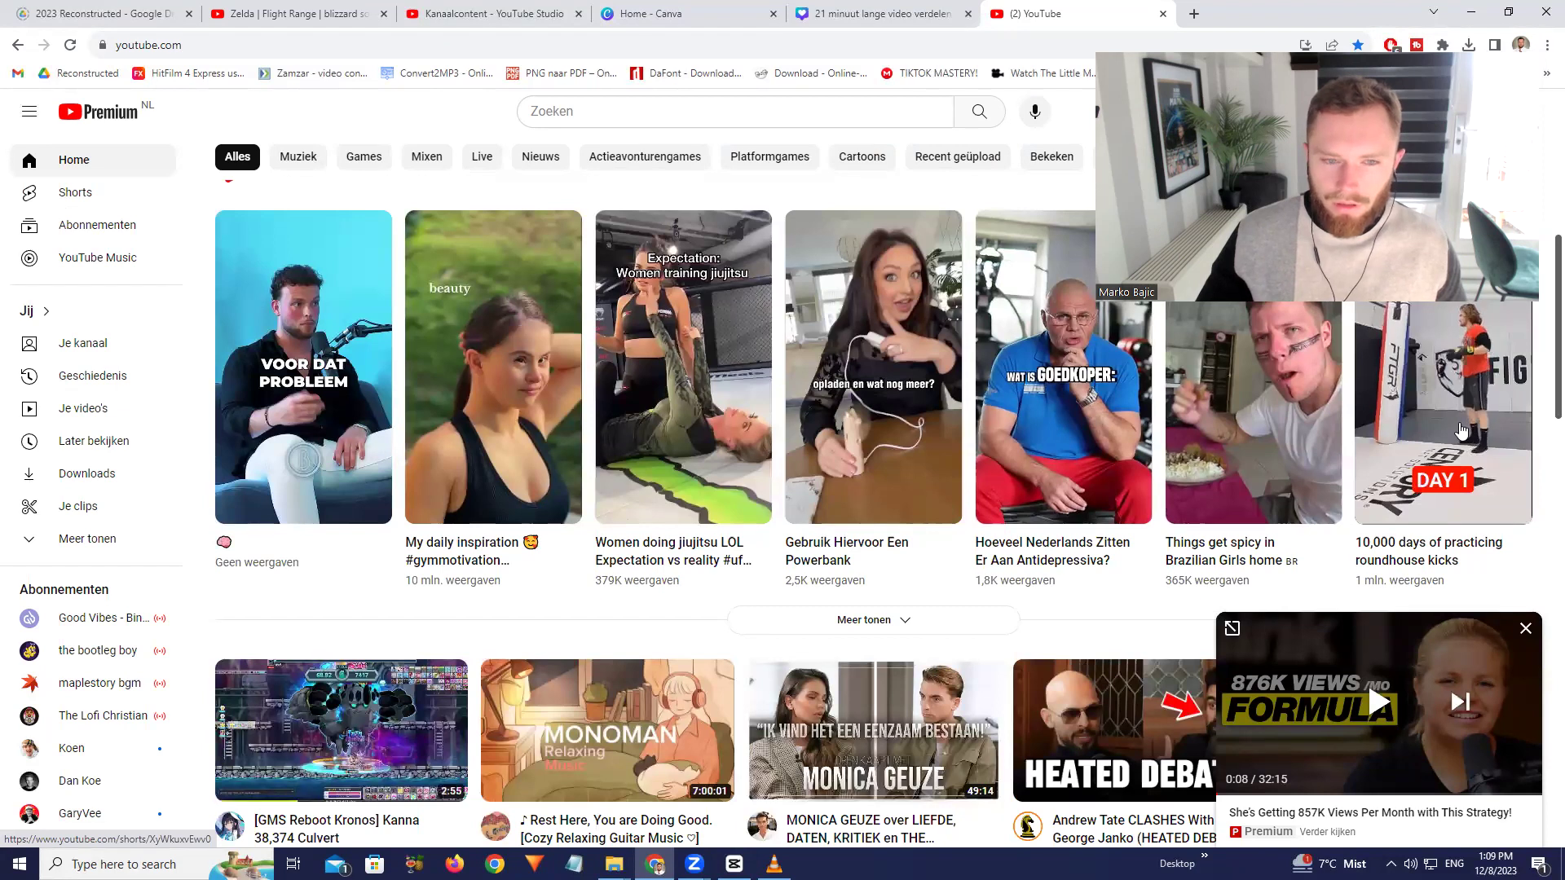
scroll(1461, 431, down, 5)
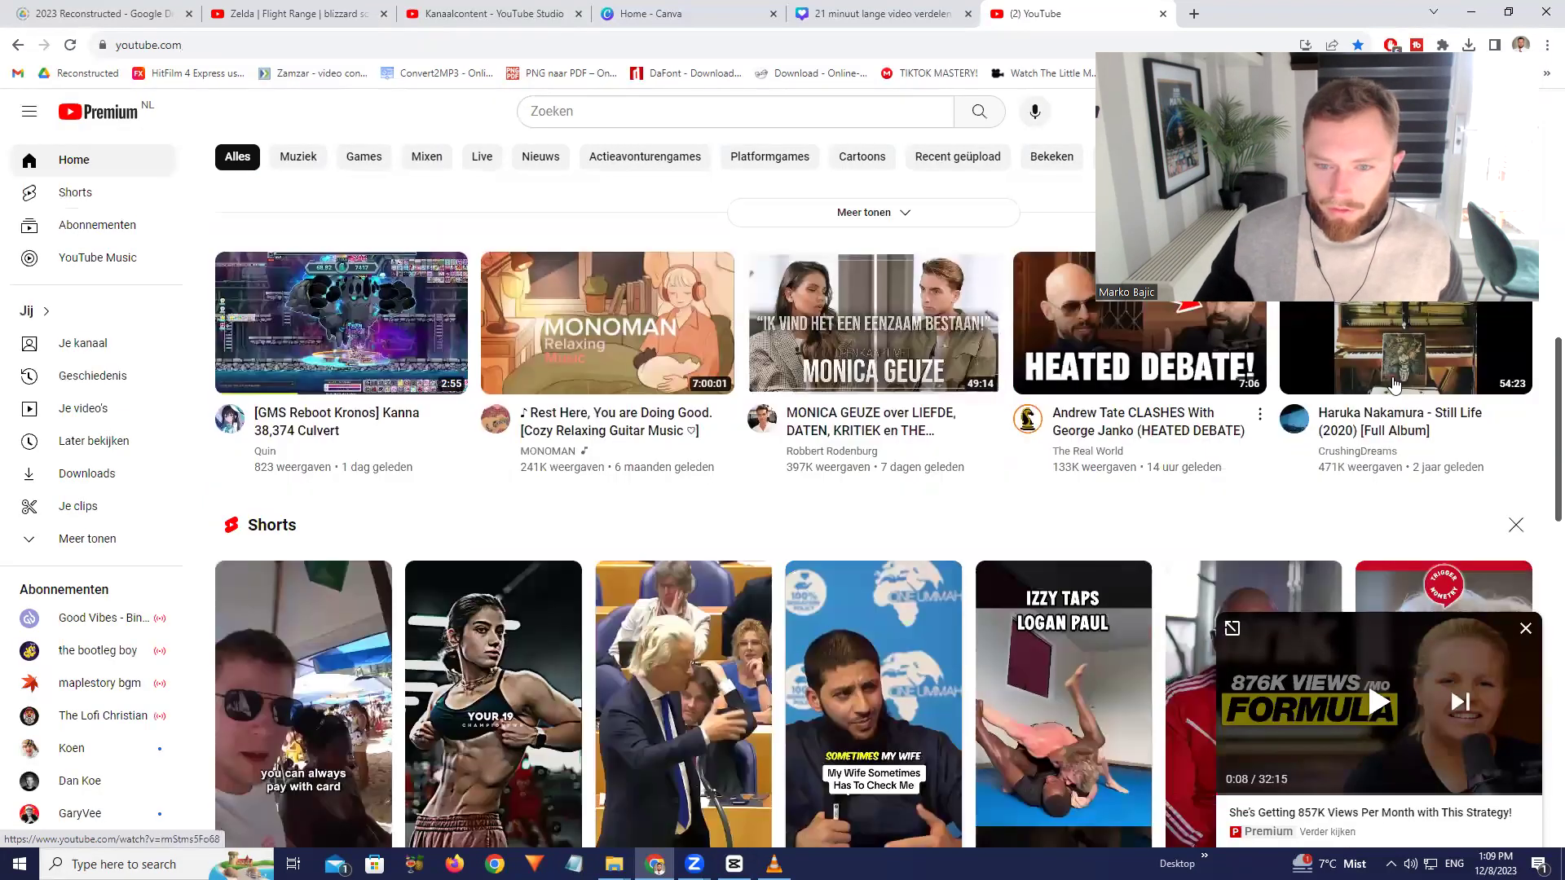
scroll(1394, 384, down, 4)
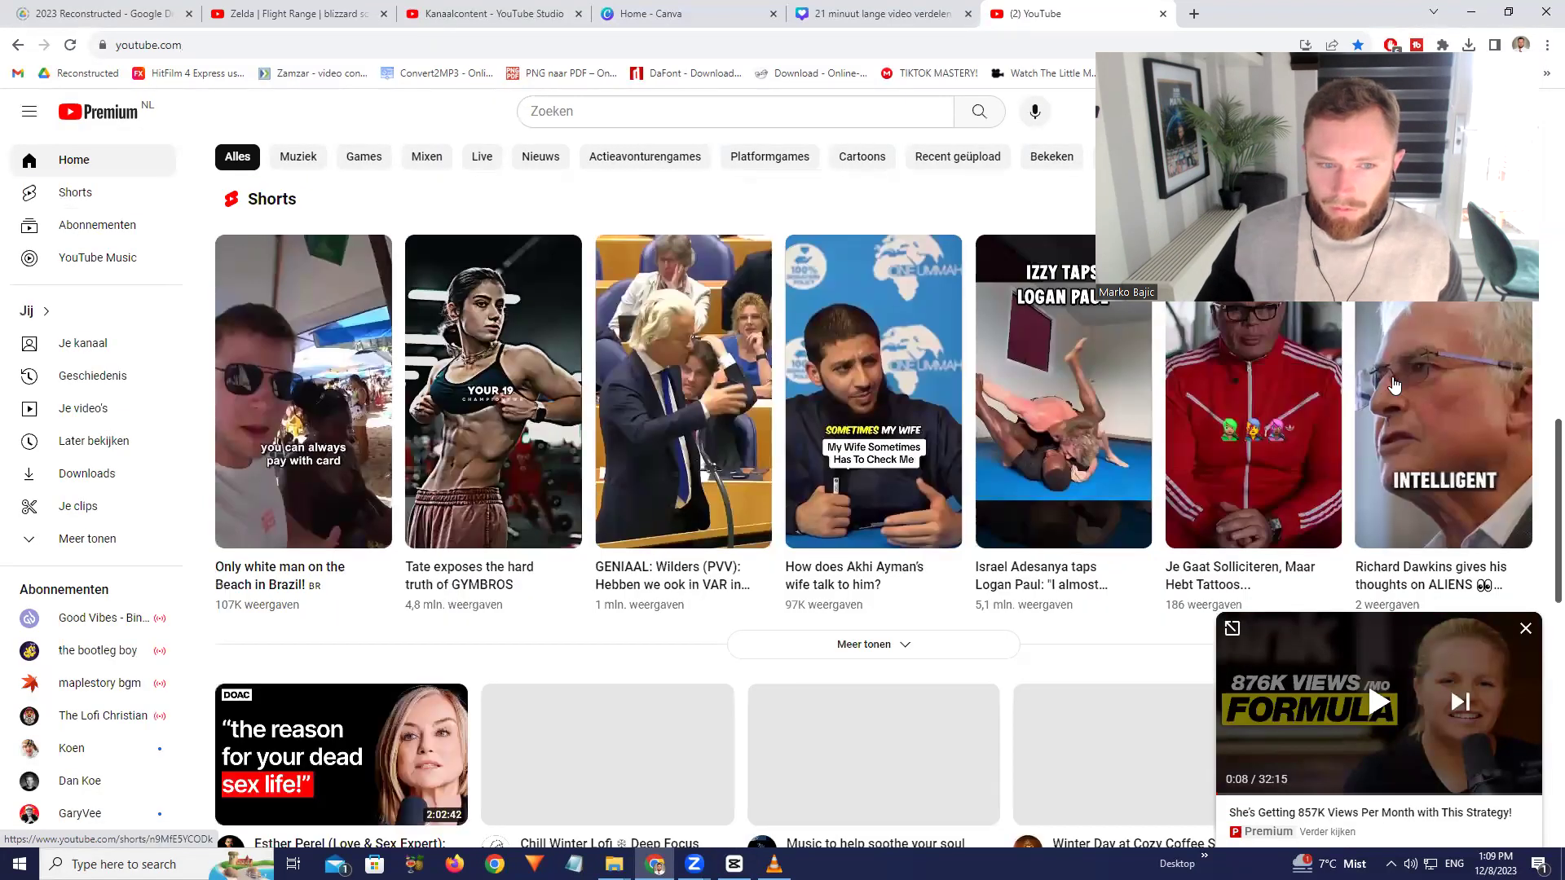
scroll(1395, 384, down, 4)
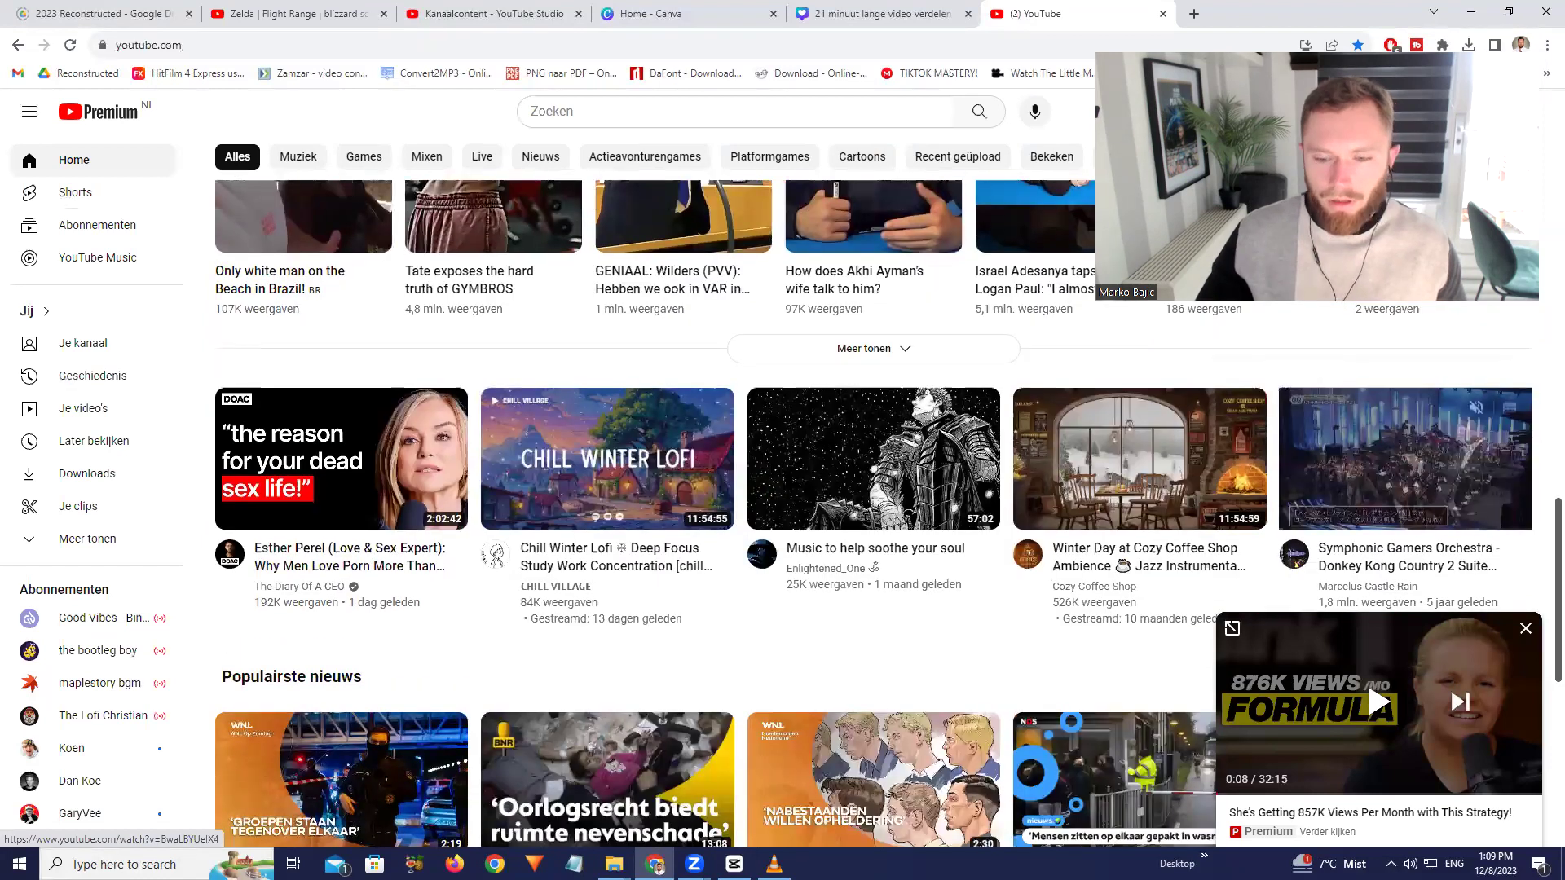
scroll(1377, 390, up, 5)
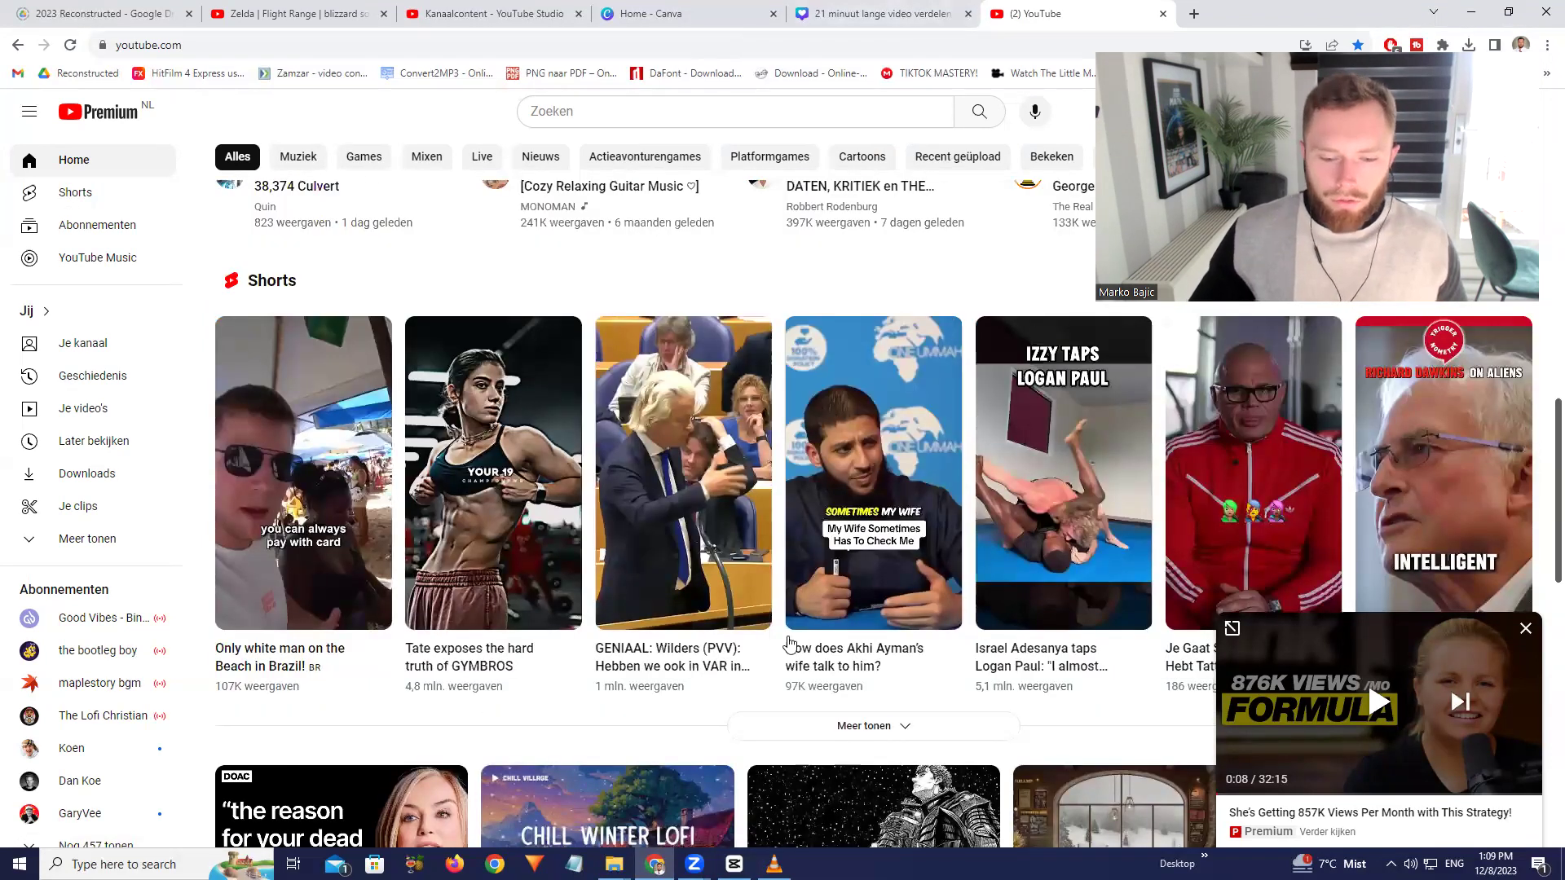
Switch back to CapCut, export the segment with the title "Man ontmoet in Moldavie" and dismiss the sharing dialog
key(alt+Tab)
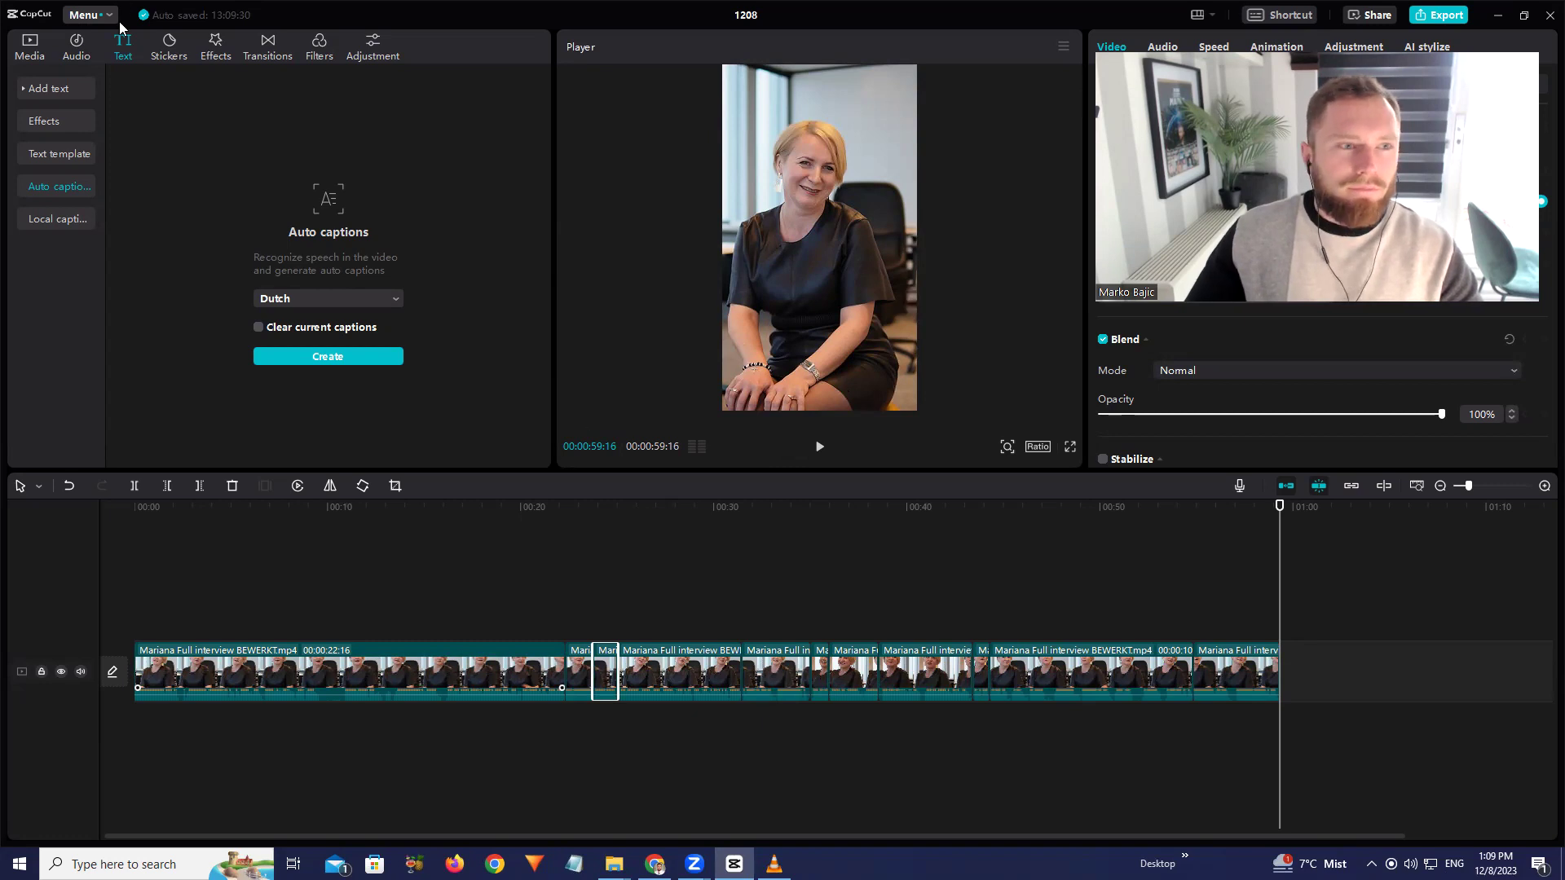
click(88, 16)
mouse_move(108, 41)
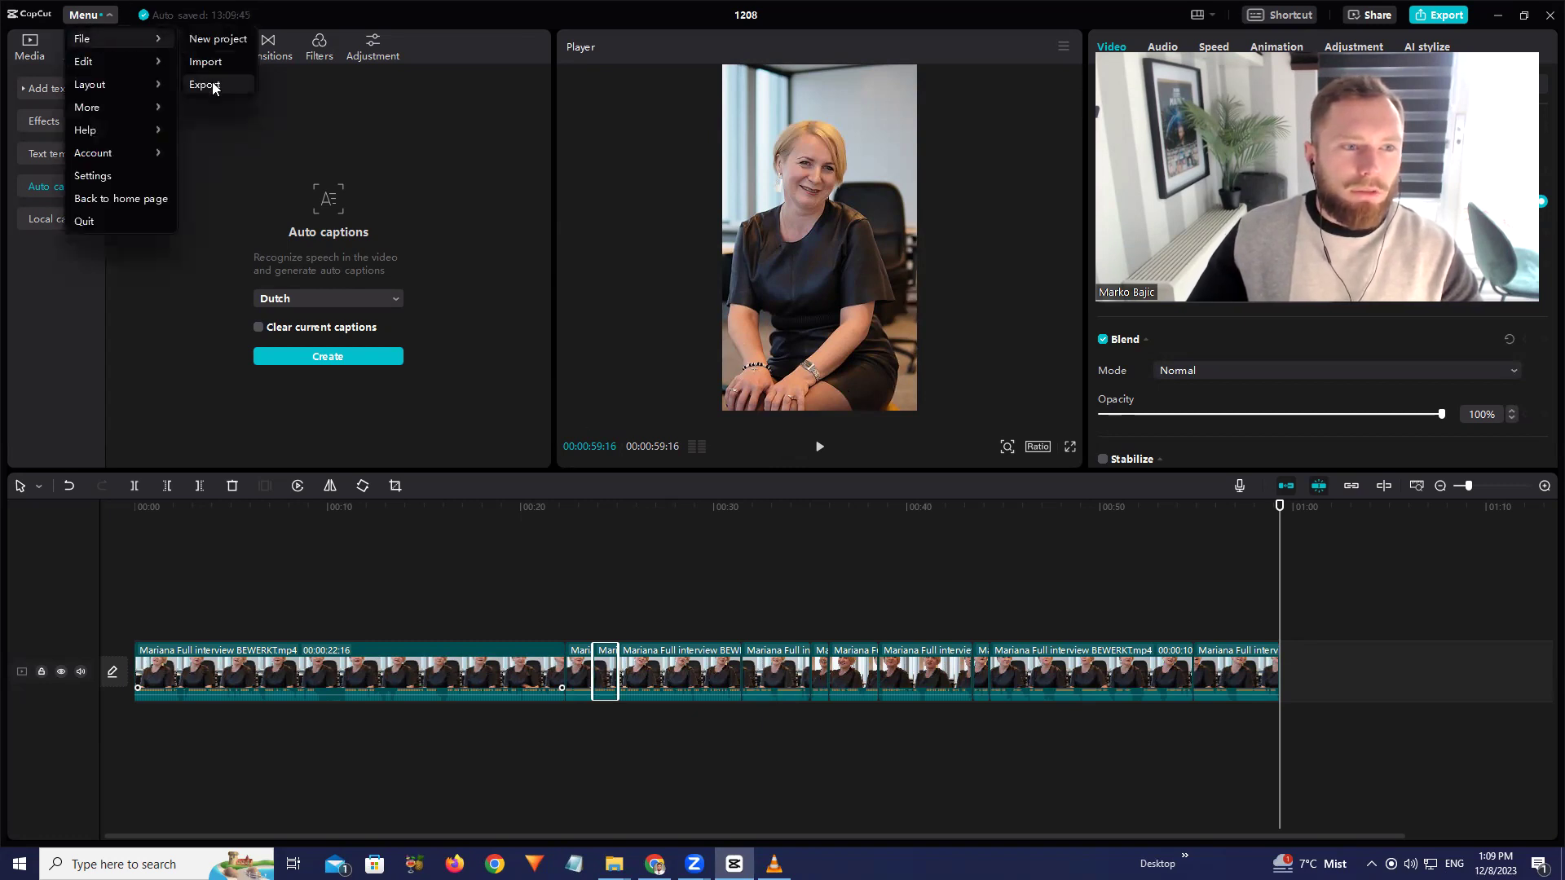
click(205, 84)
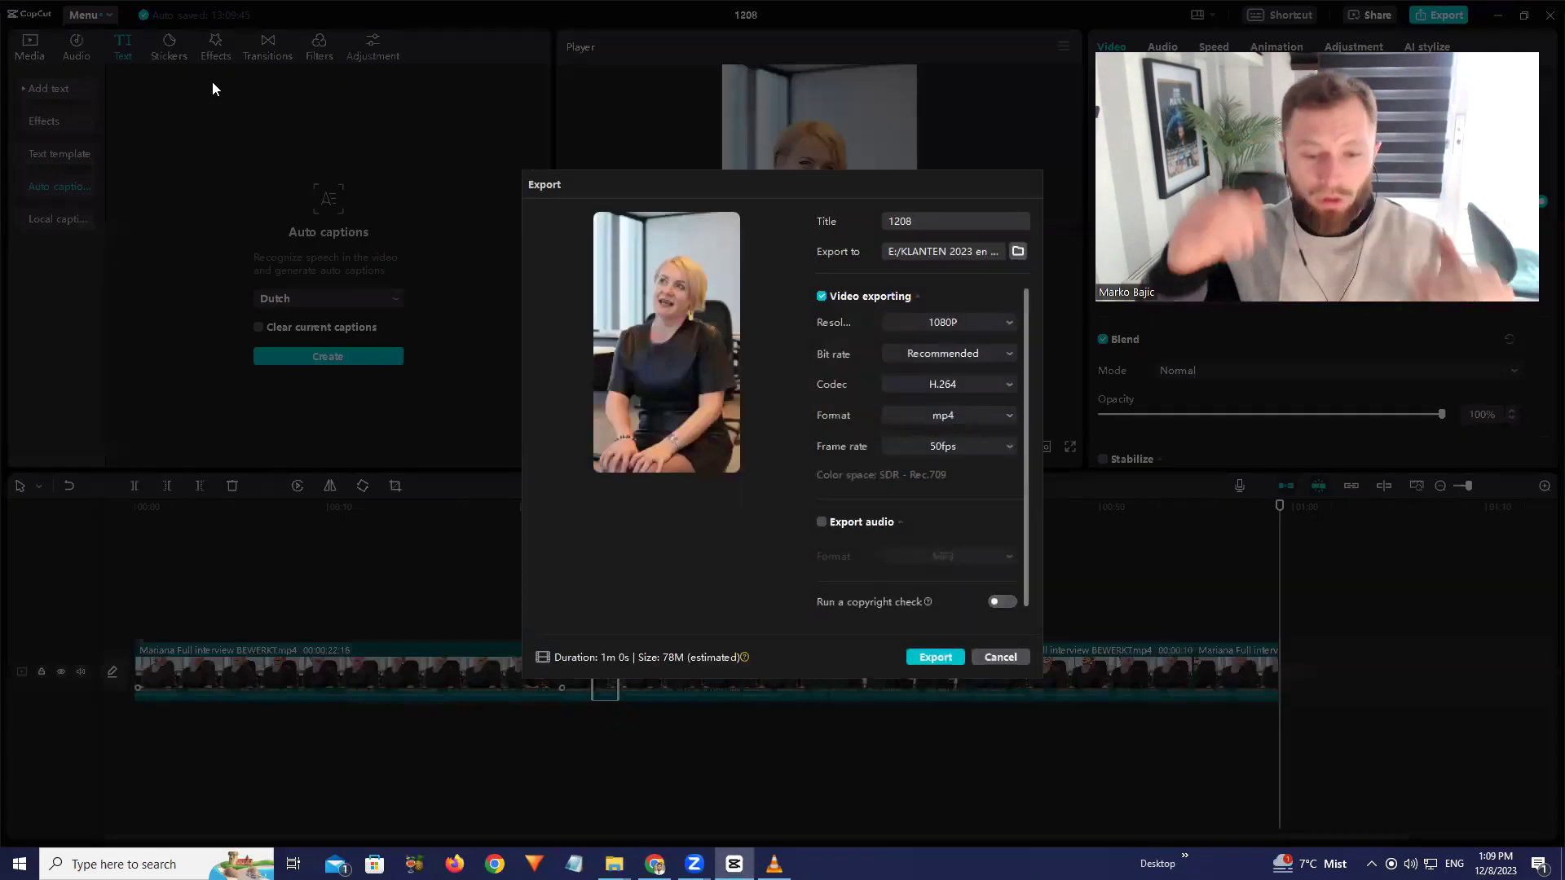
double_click(934, 221)
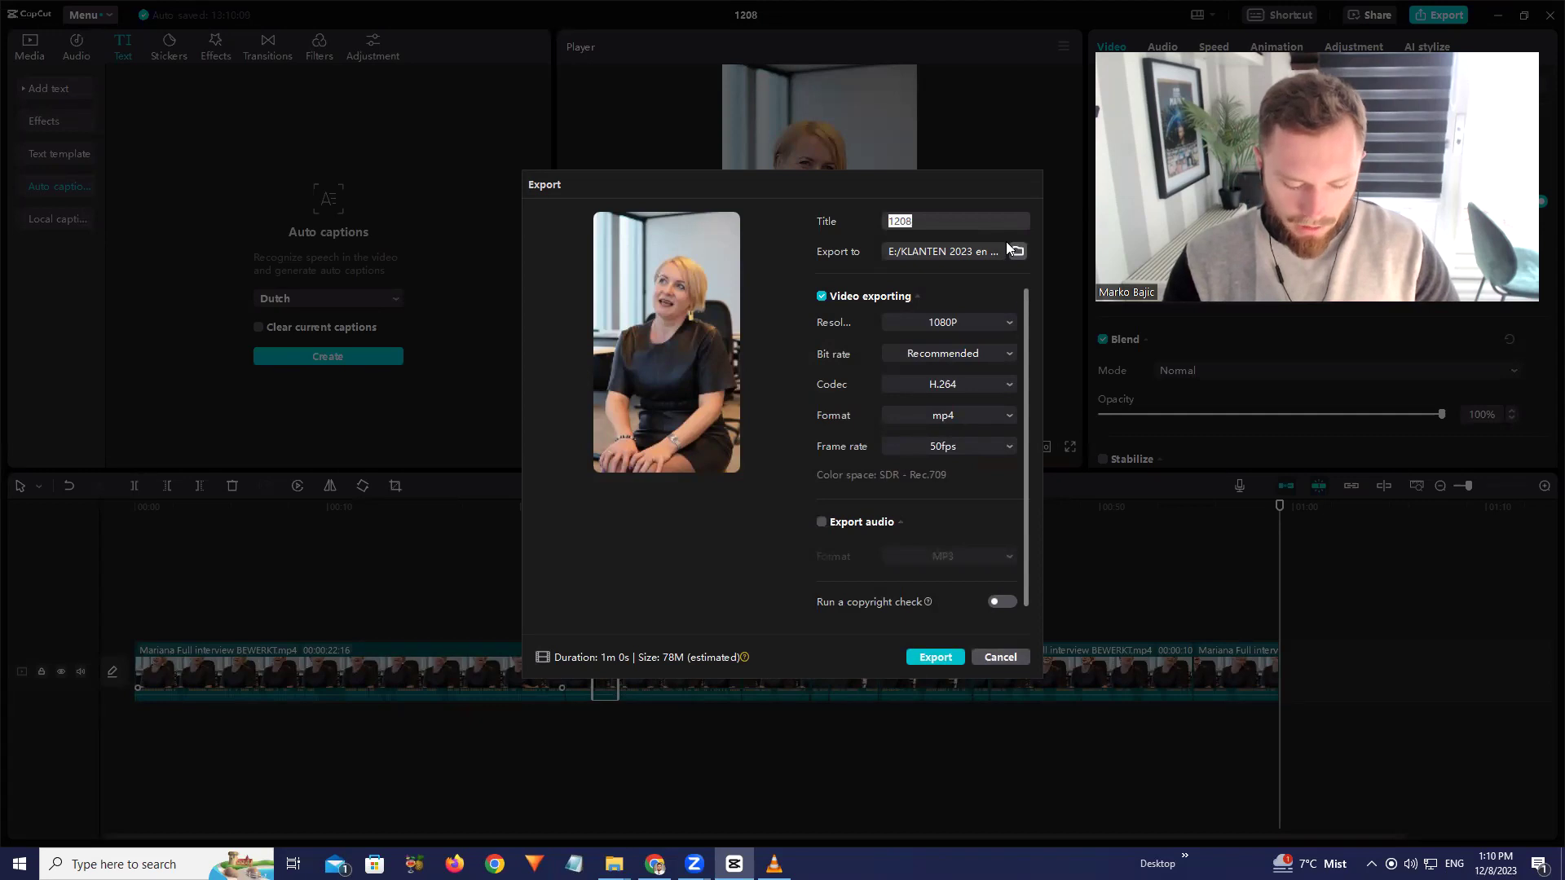
text(Man ontmoet in Moldavie)
key(Return)
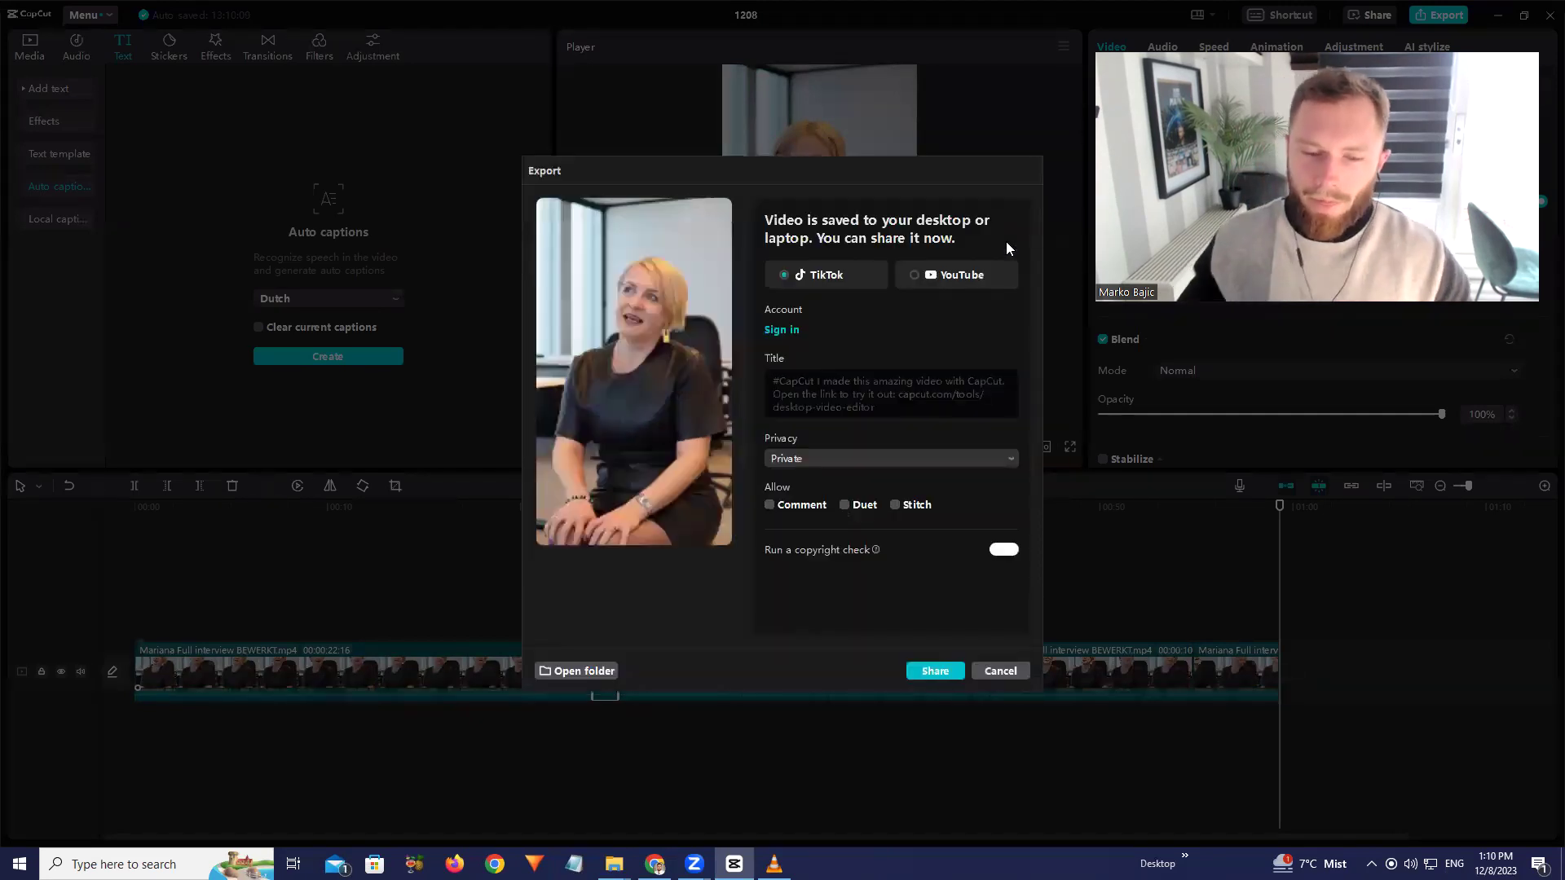
click(1005, 671)
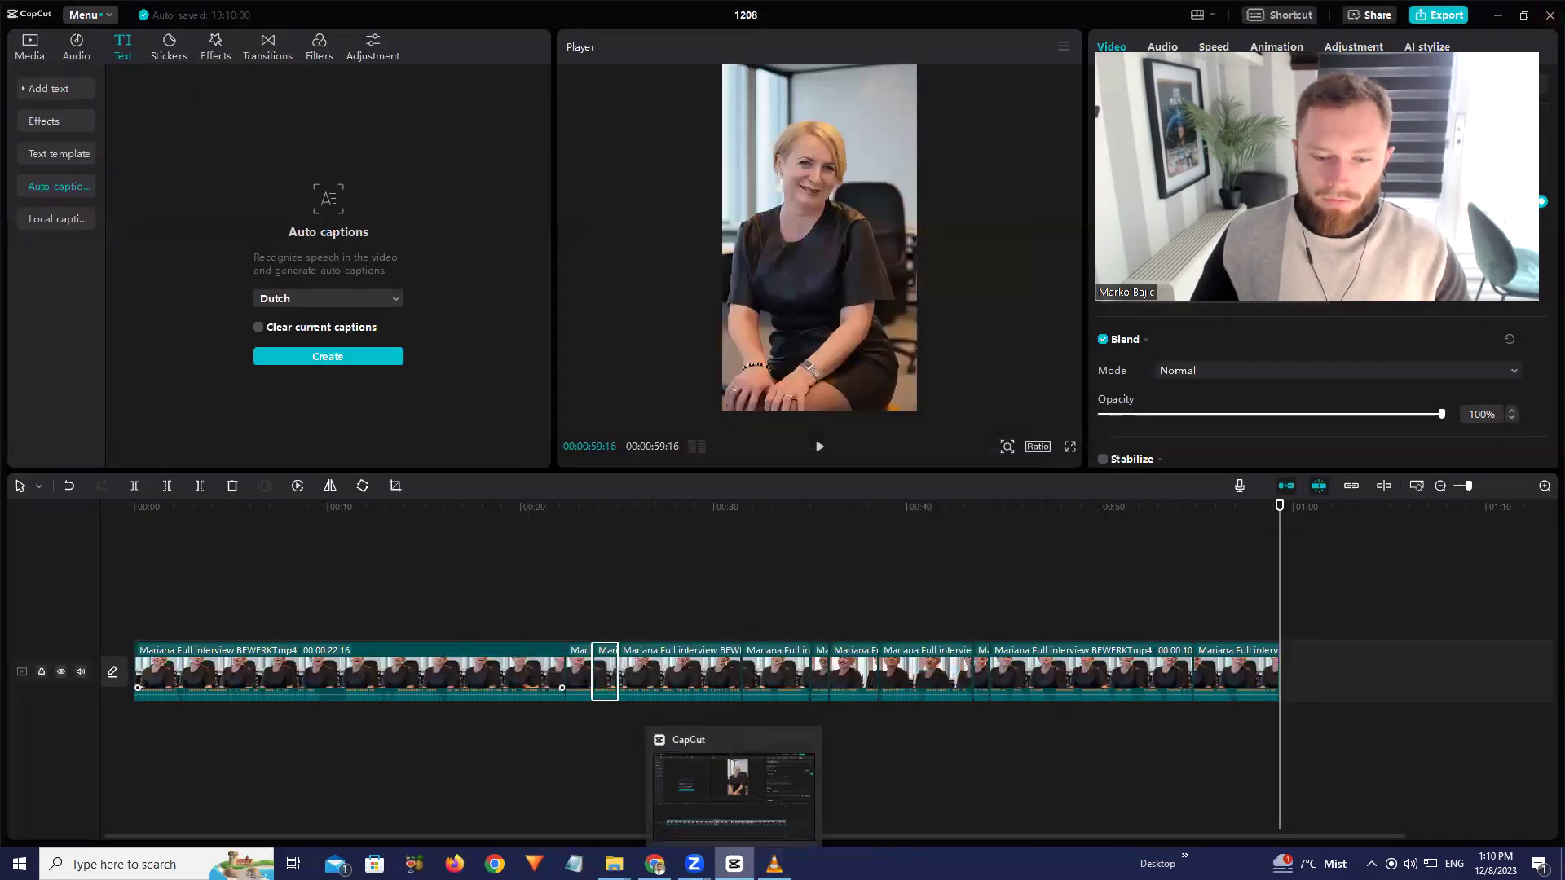
Close VLC media player and switch to File Explorer
click(774, 862)
click(1543, 9)
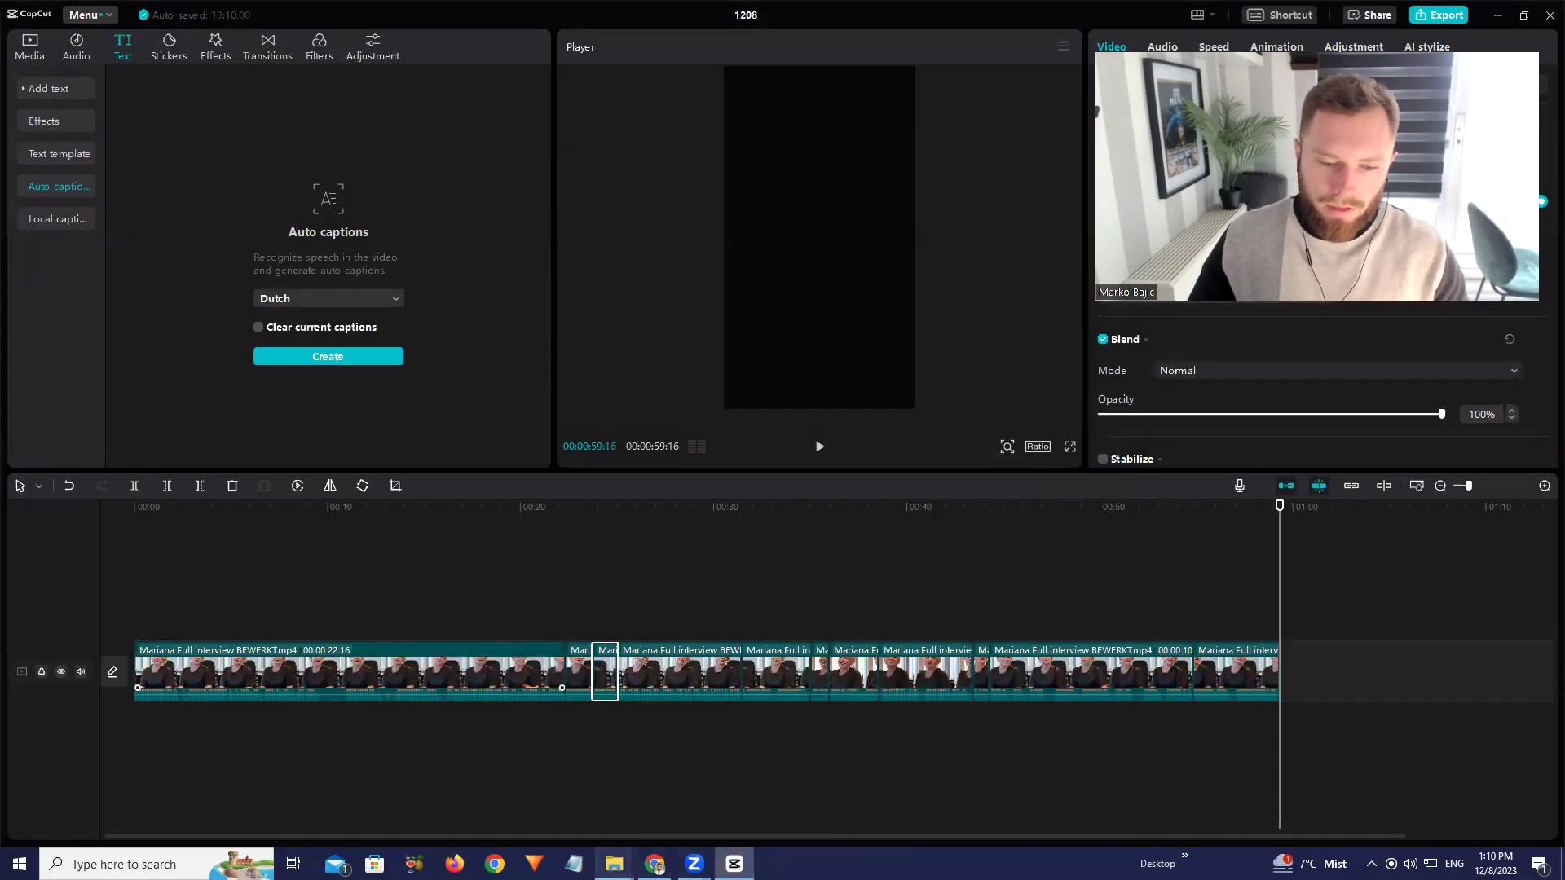
mouse_move(614, 862)
click(681, 832)
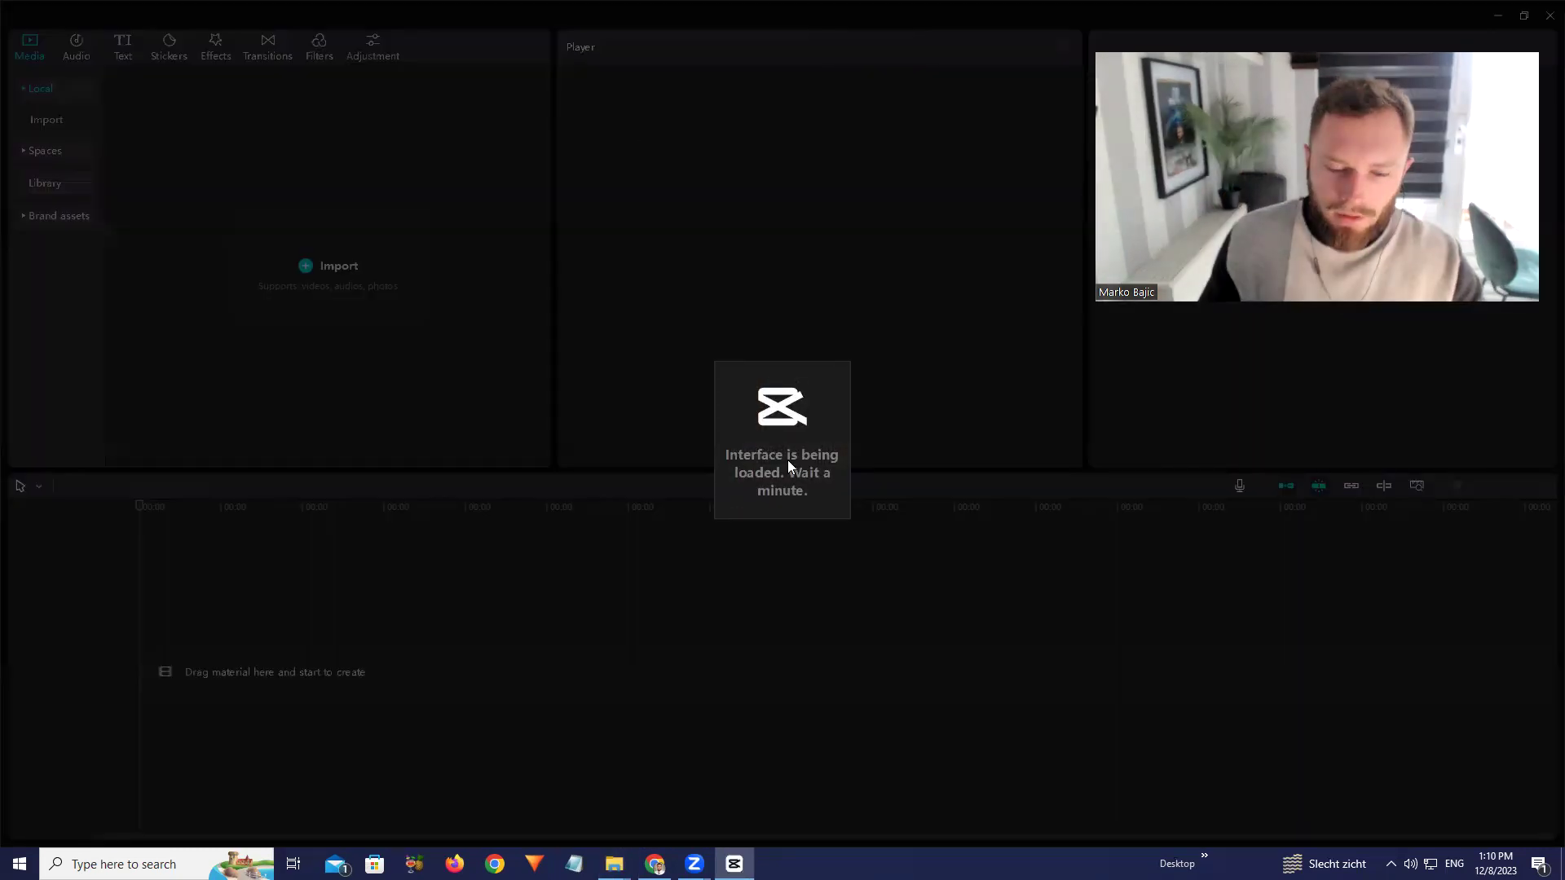
Import "40 banen weg, goede manager" from the Bewerkt folder into the new project and place it on the timeline
mouse_move(614, 863)
click(674, 787)
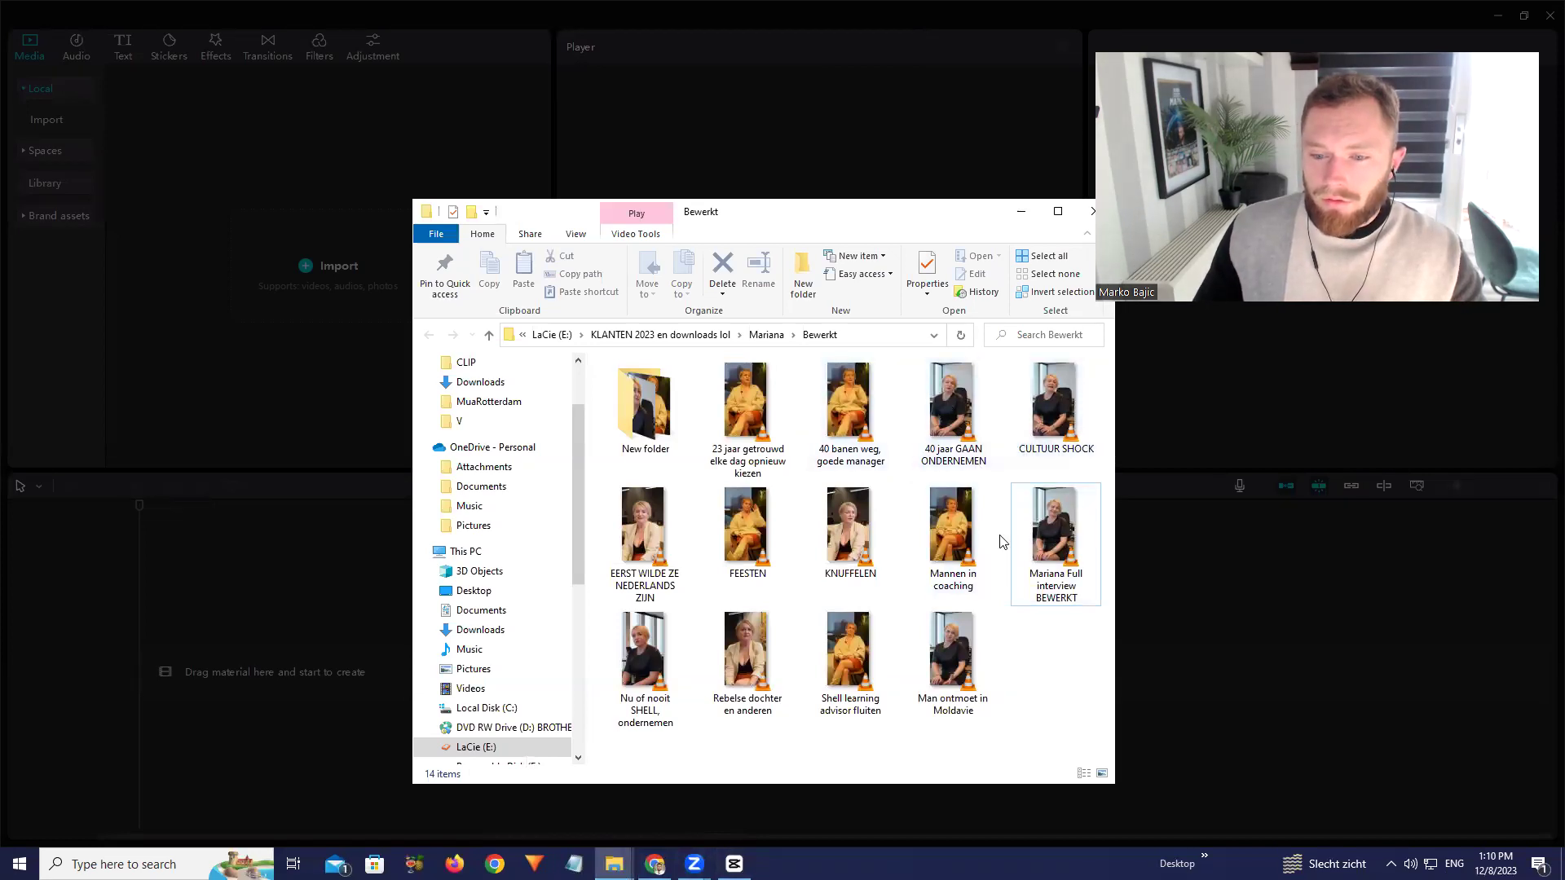
click(1162, 728)
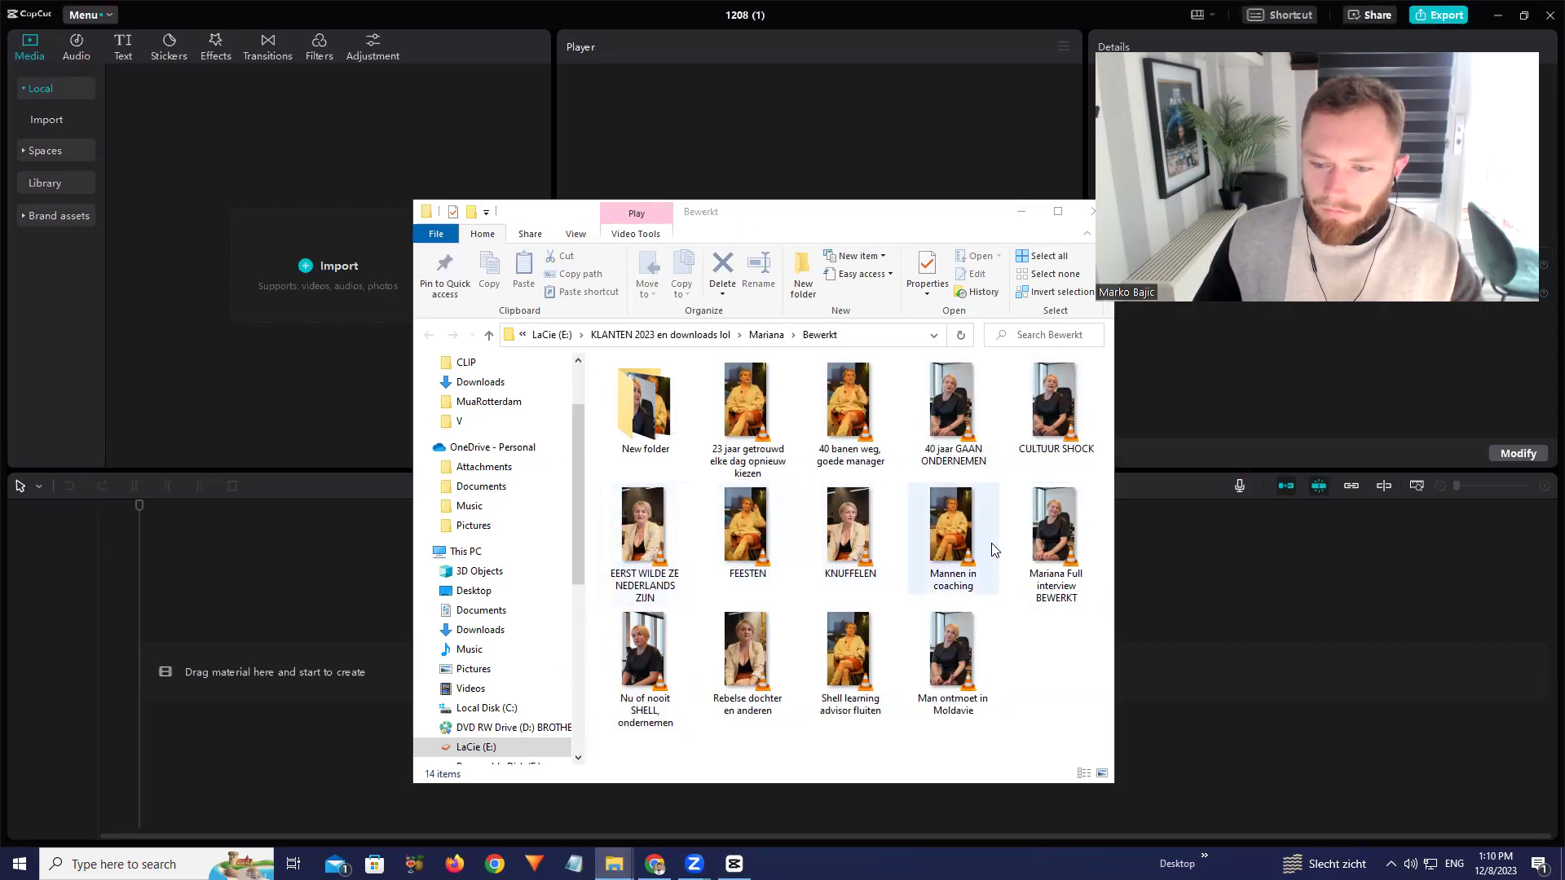
click(644, 664)
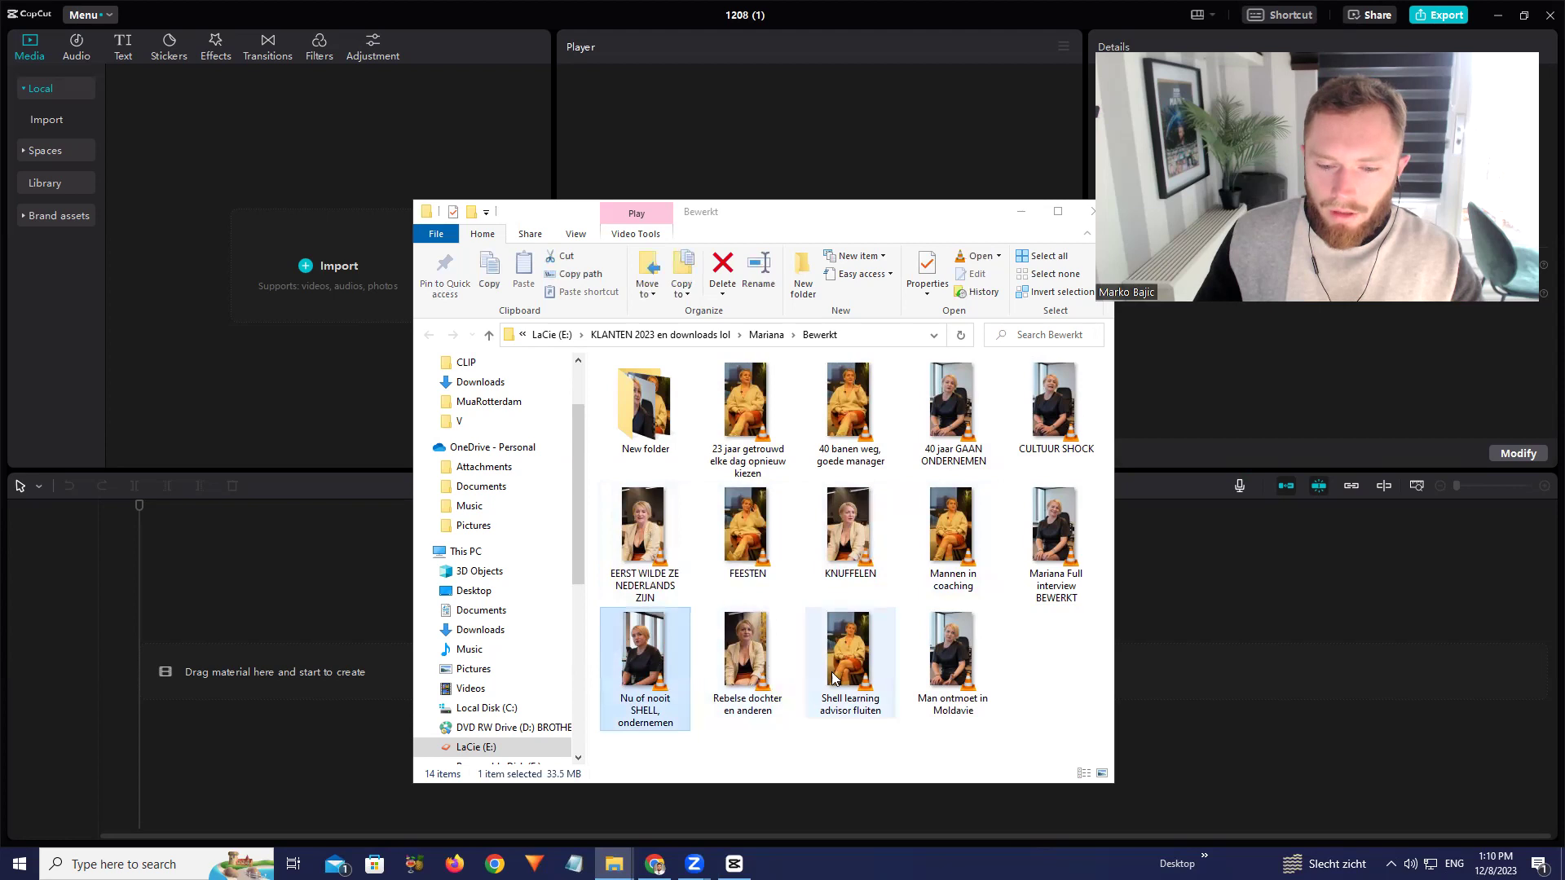
click(867, 664)
drag(852, 403, 296, 272)
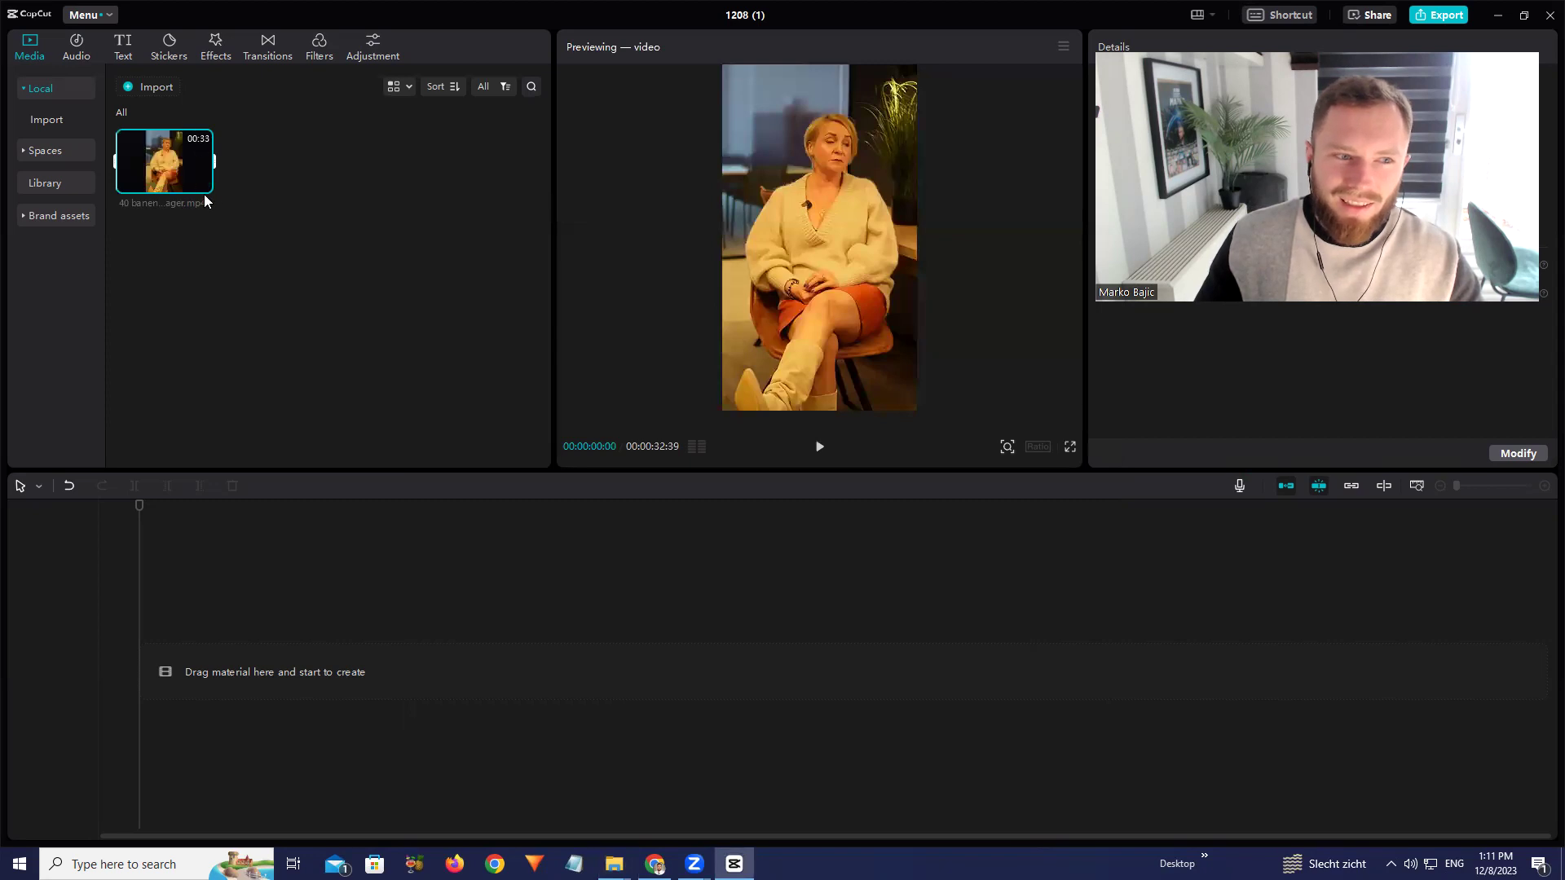
click(203, 184)
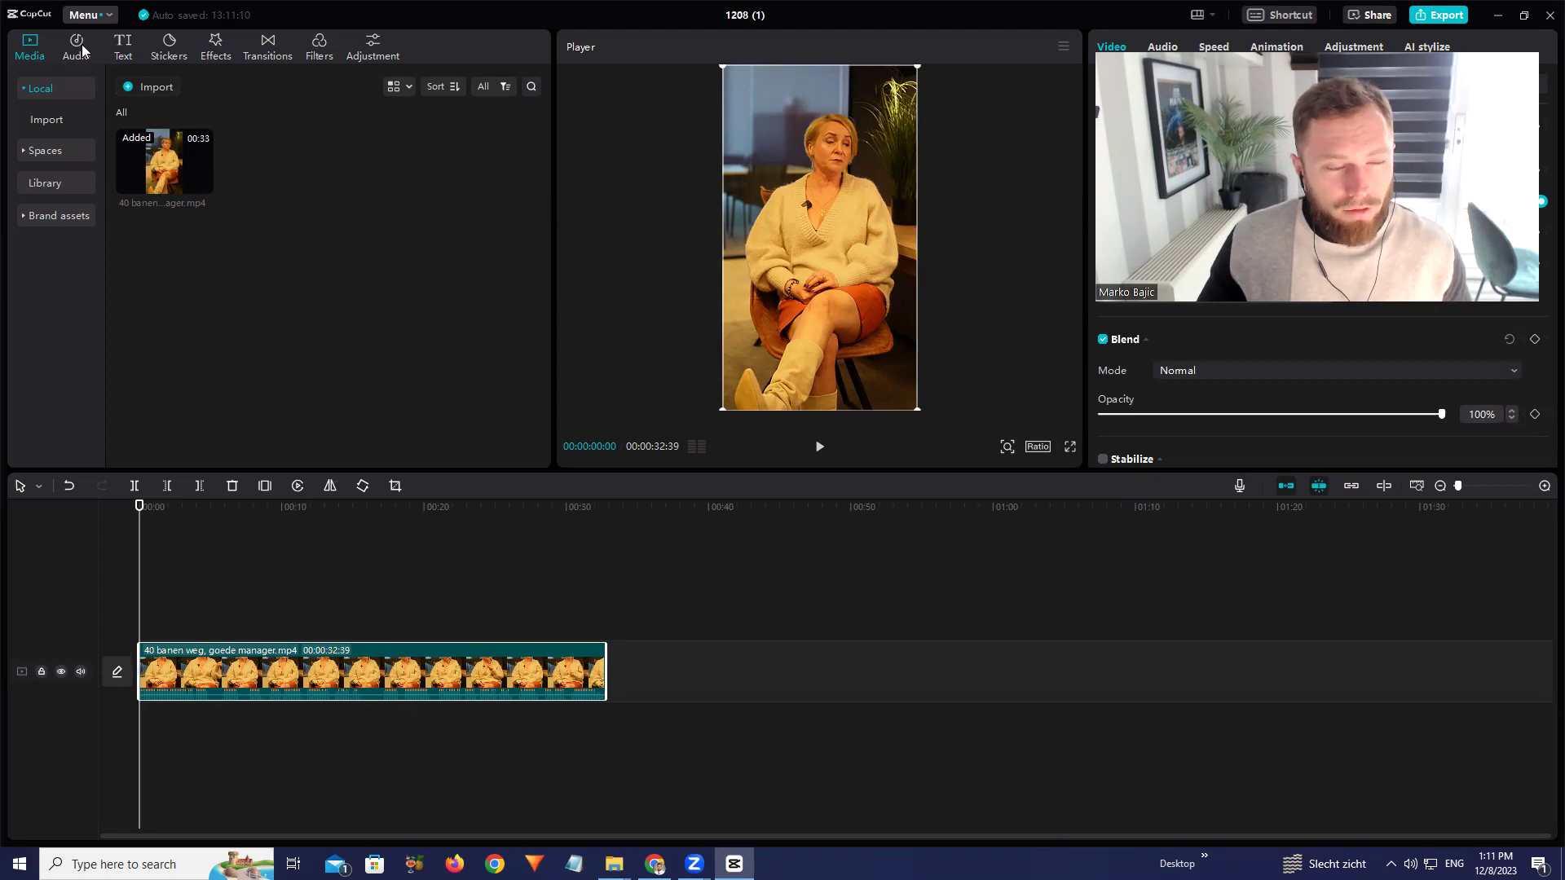
Browse the music library's Beats category and preview hip hop tracks, including "Creepy darktrap hip hop background music" and "Nostalgic and gentle hip hop"
click(82, 44)
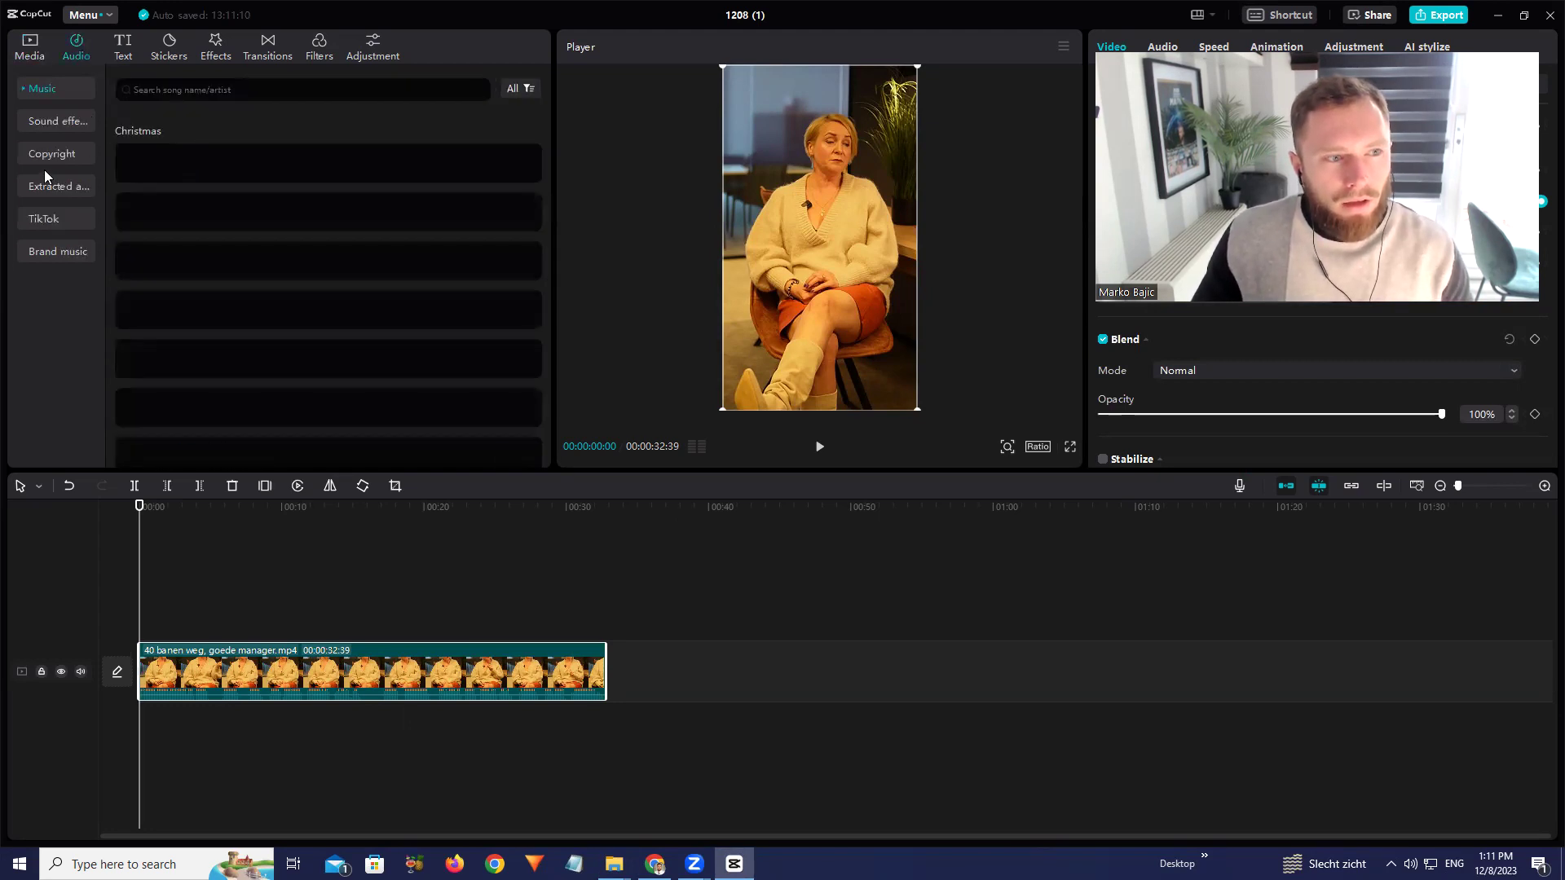
click(49, 91)
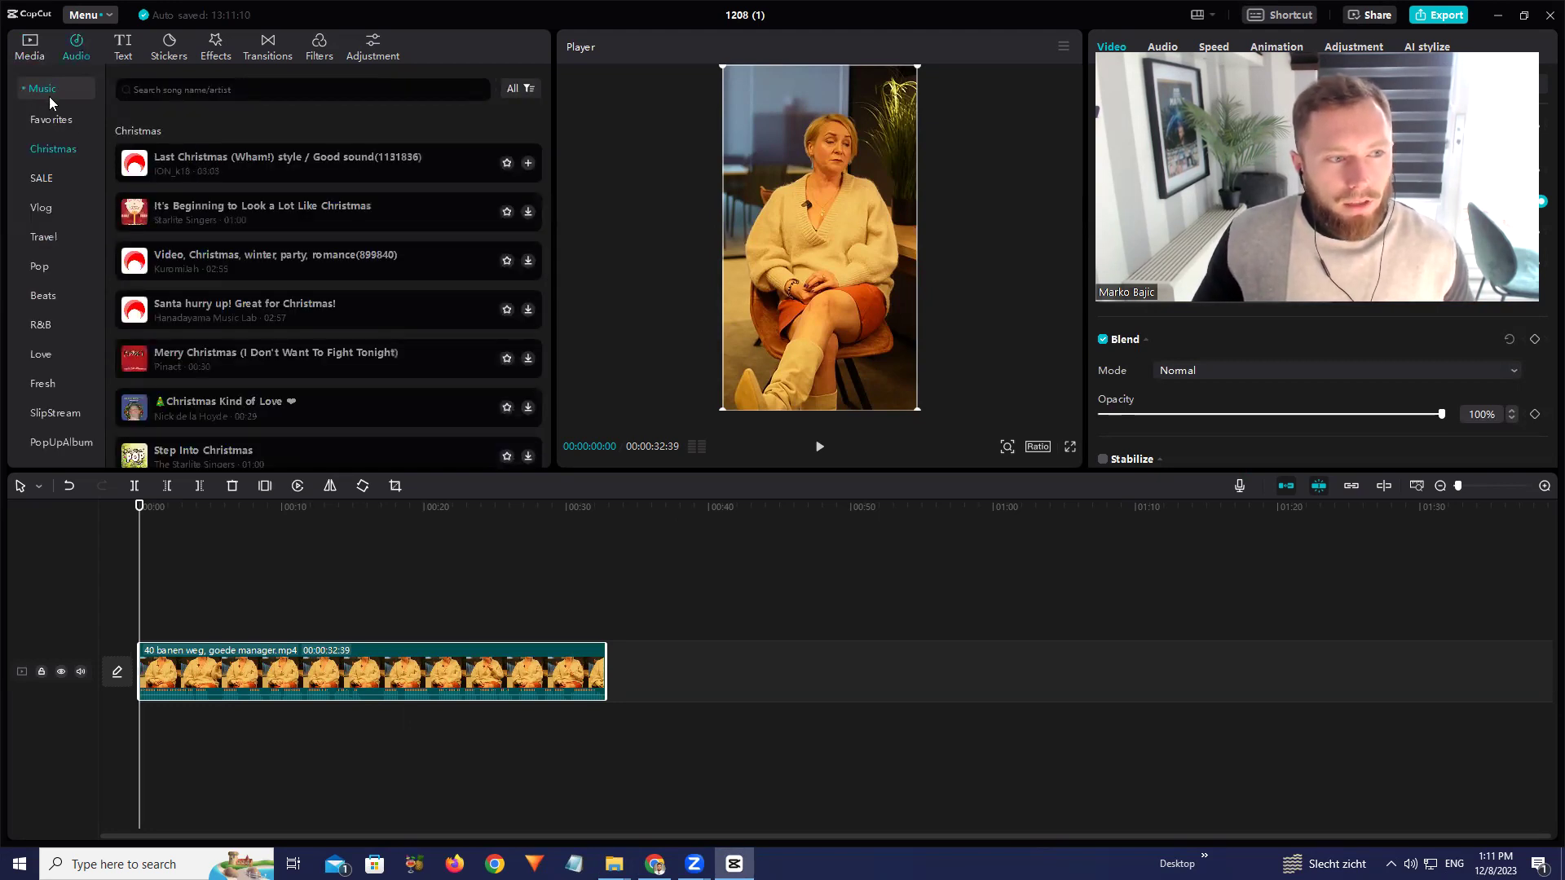
scroll(51, 385, down, 3)
scroll(52, 388, up, 3)
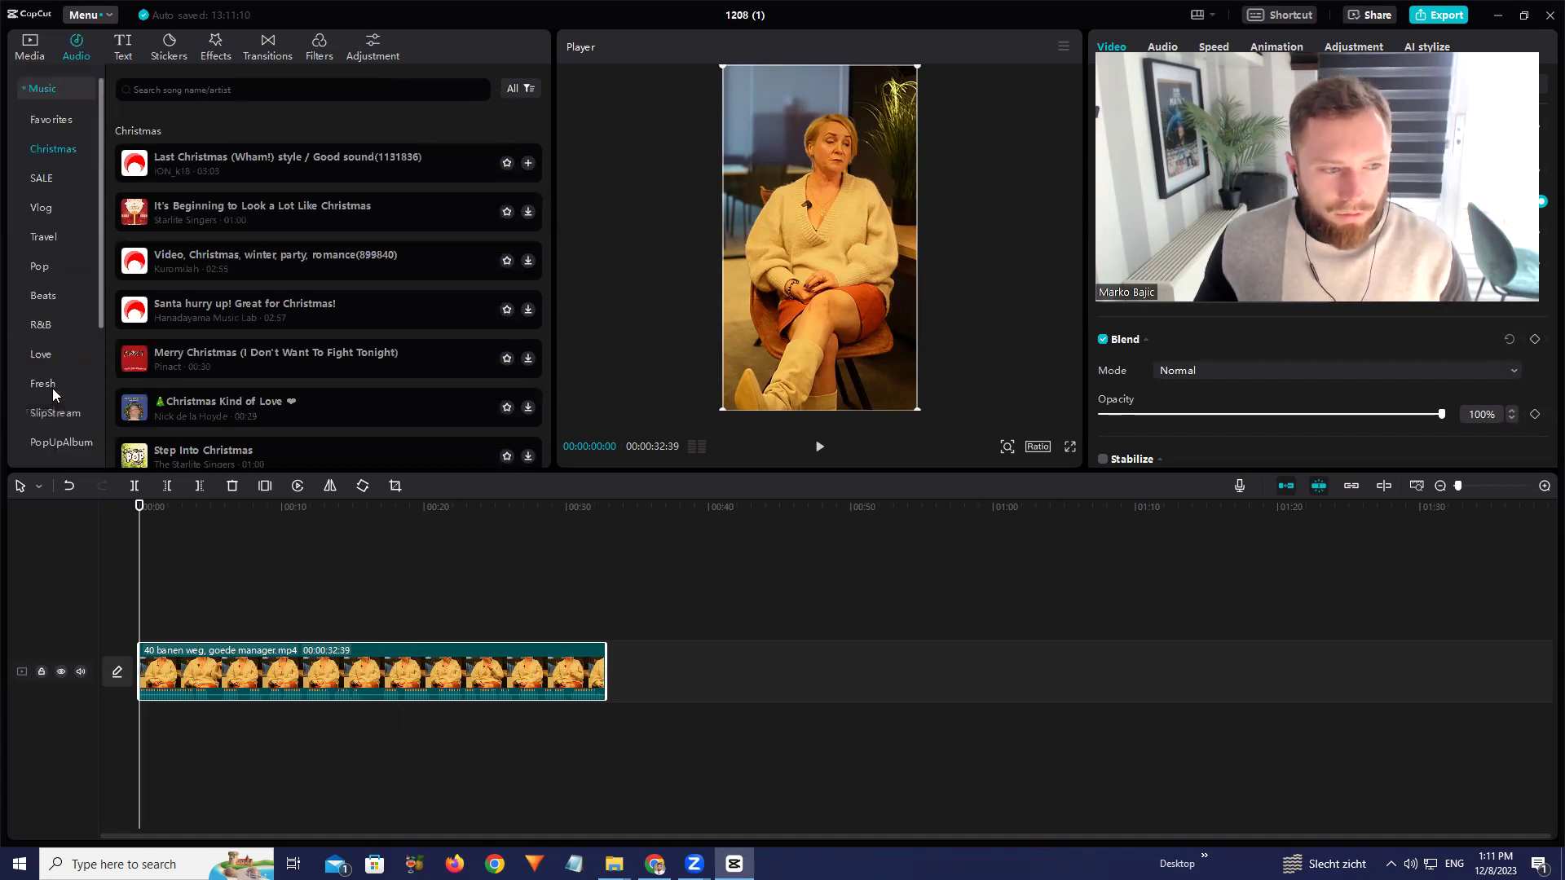
click(47, 295)
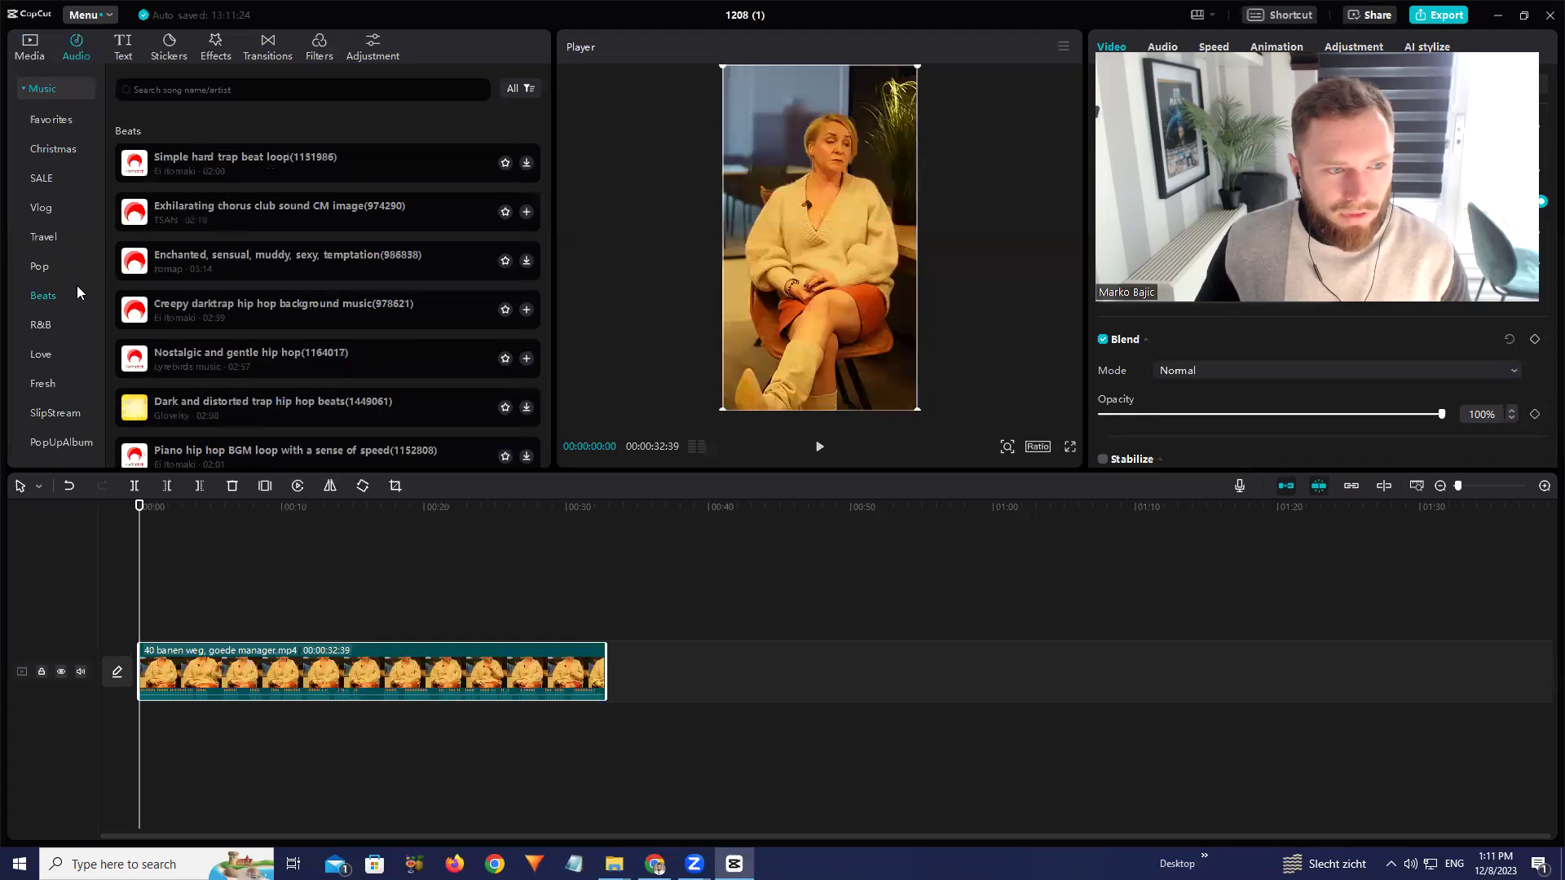
click(231, 259)
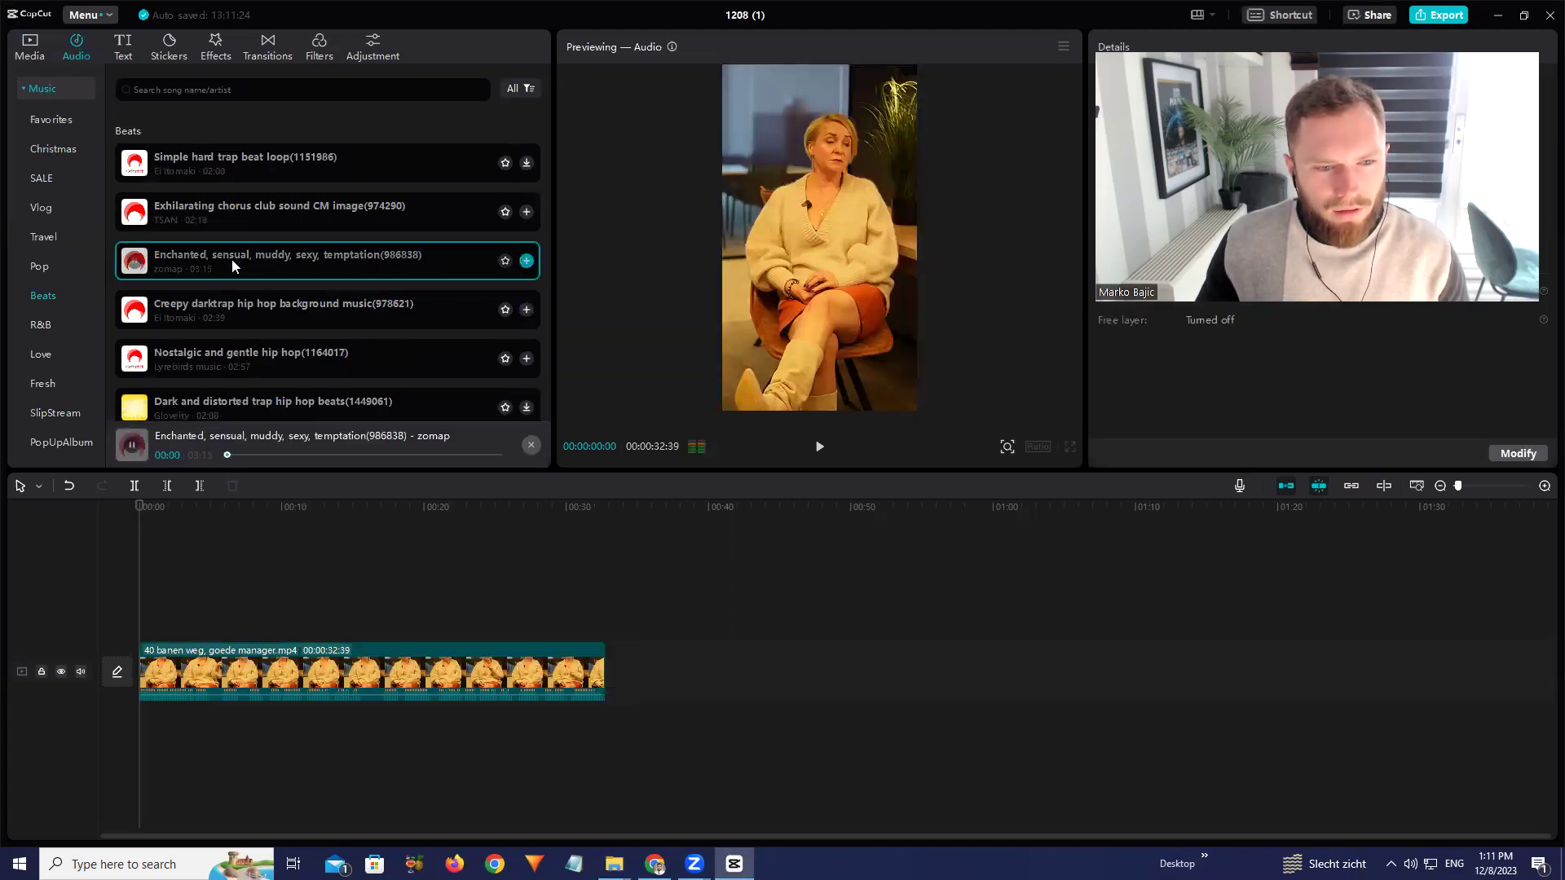
click(243, 321)
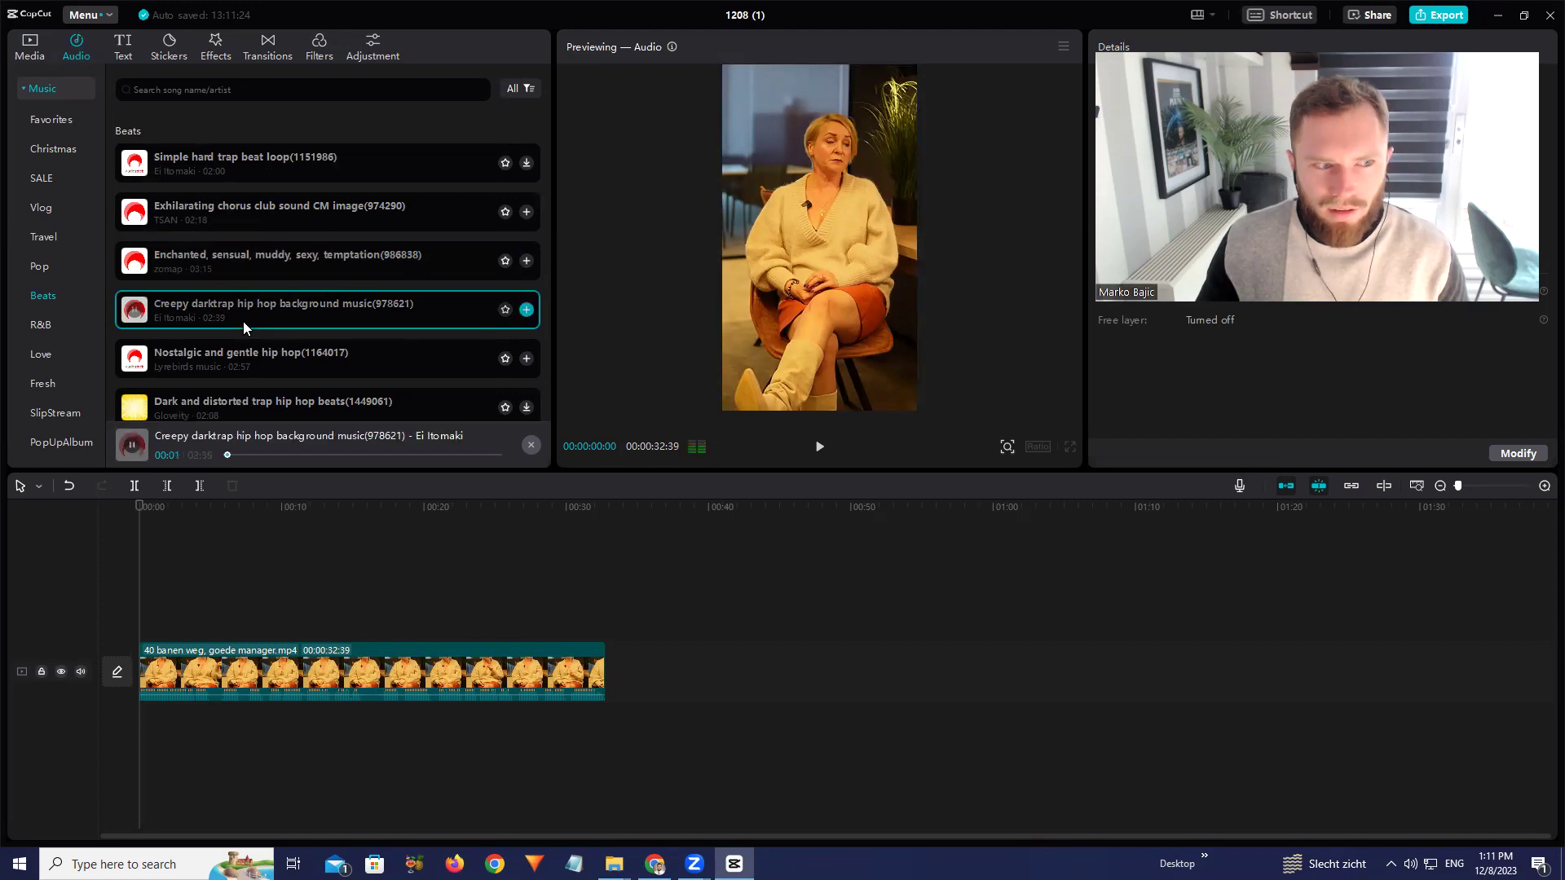
click(236, 359)
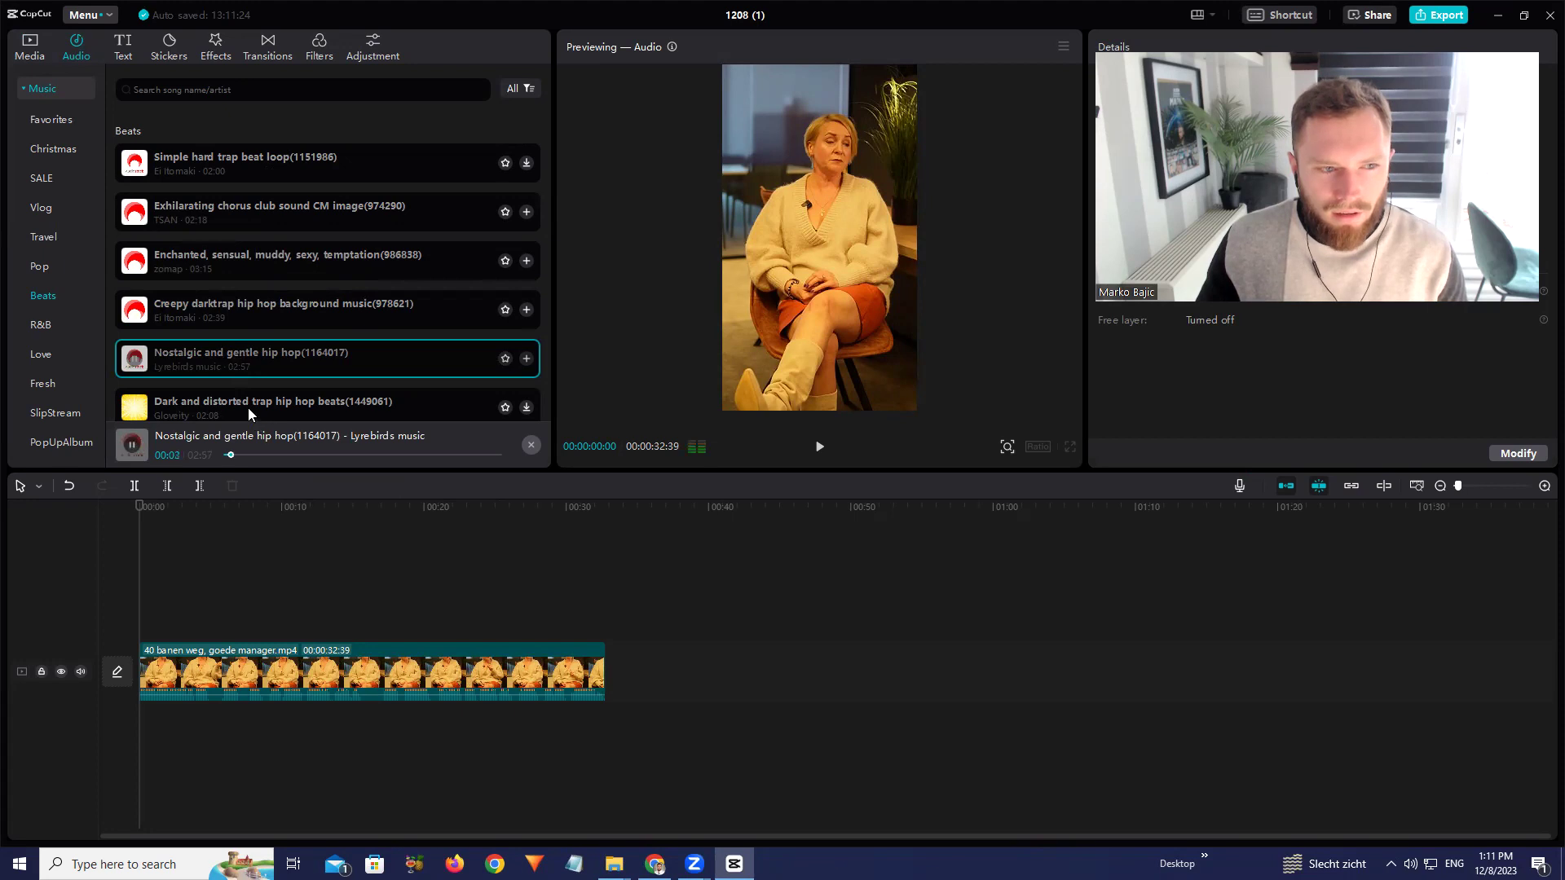
Add "Nostalgic and gentle hip hop" to the timeline and cut off the part that extends past the video clip
click(527, 359)
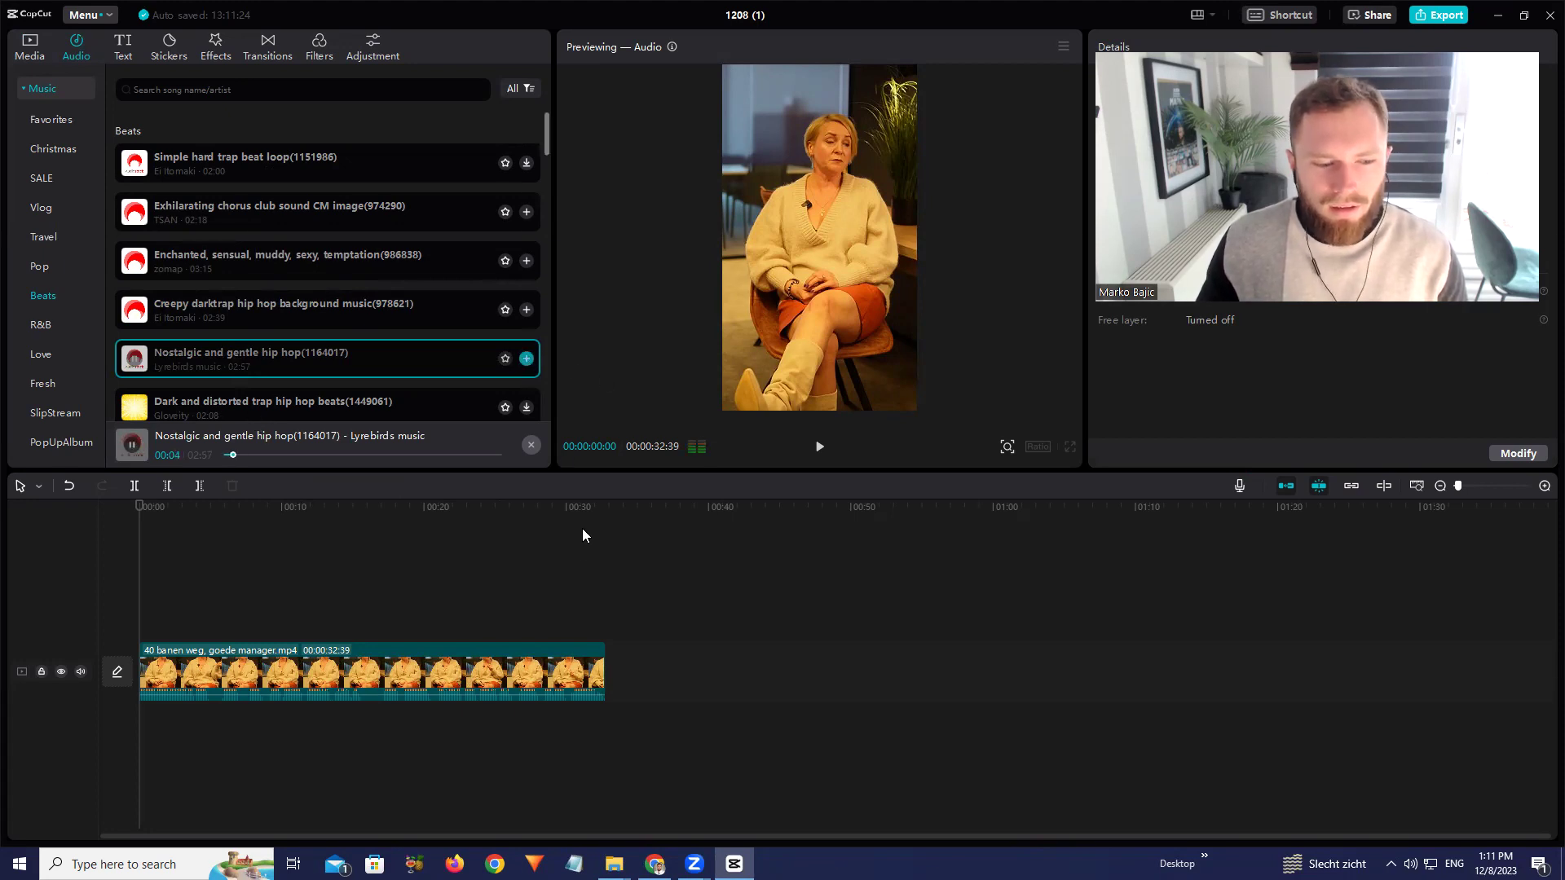
click(607, 510)
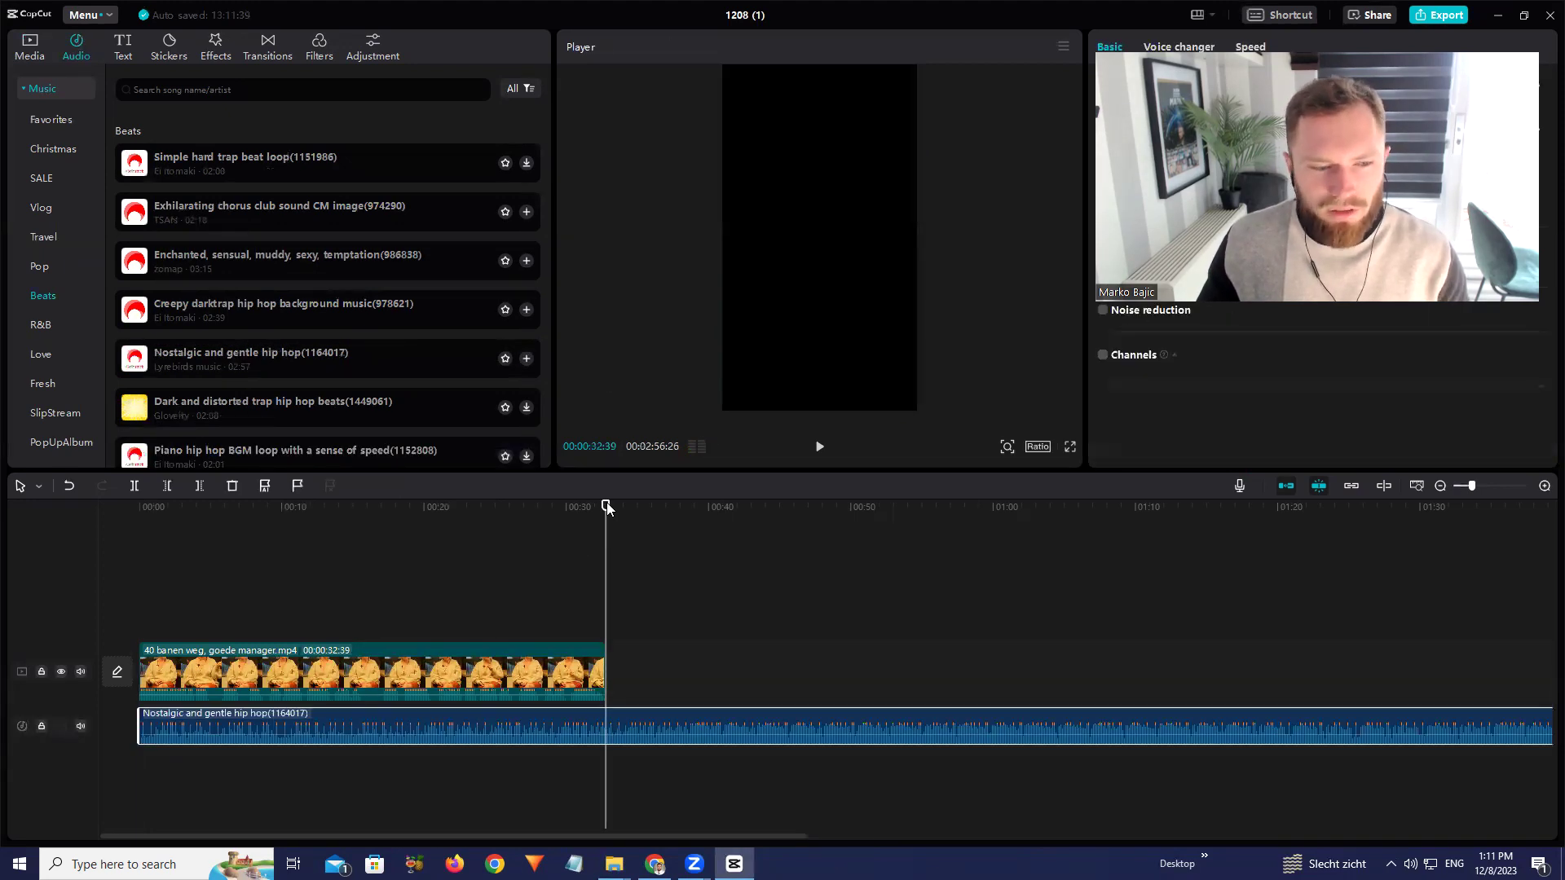
click(134, 486)
key(Delete)
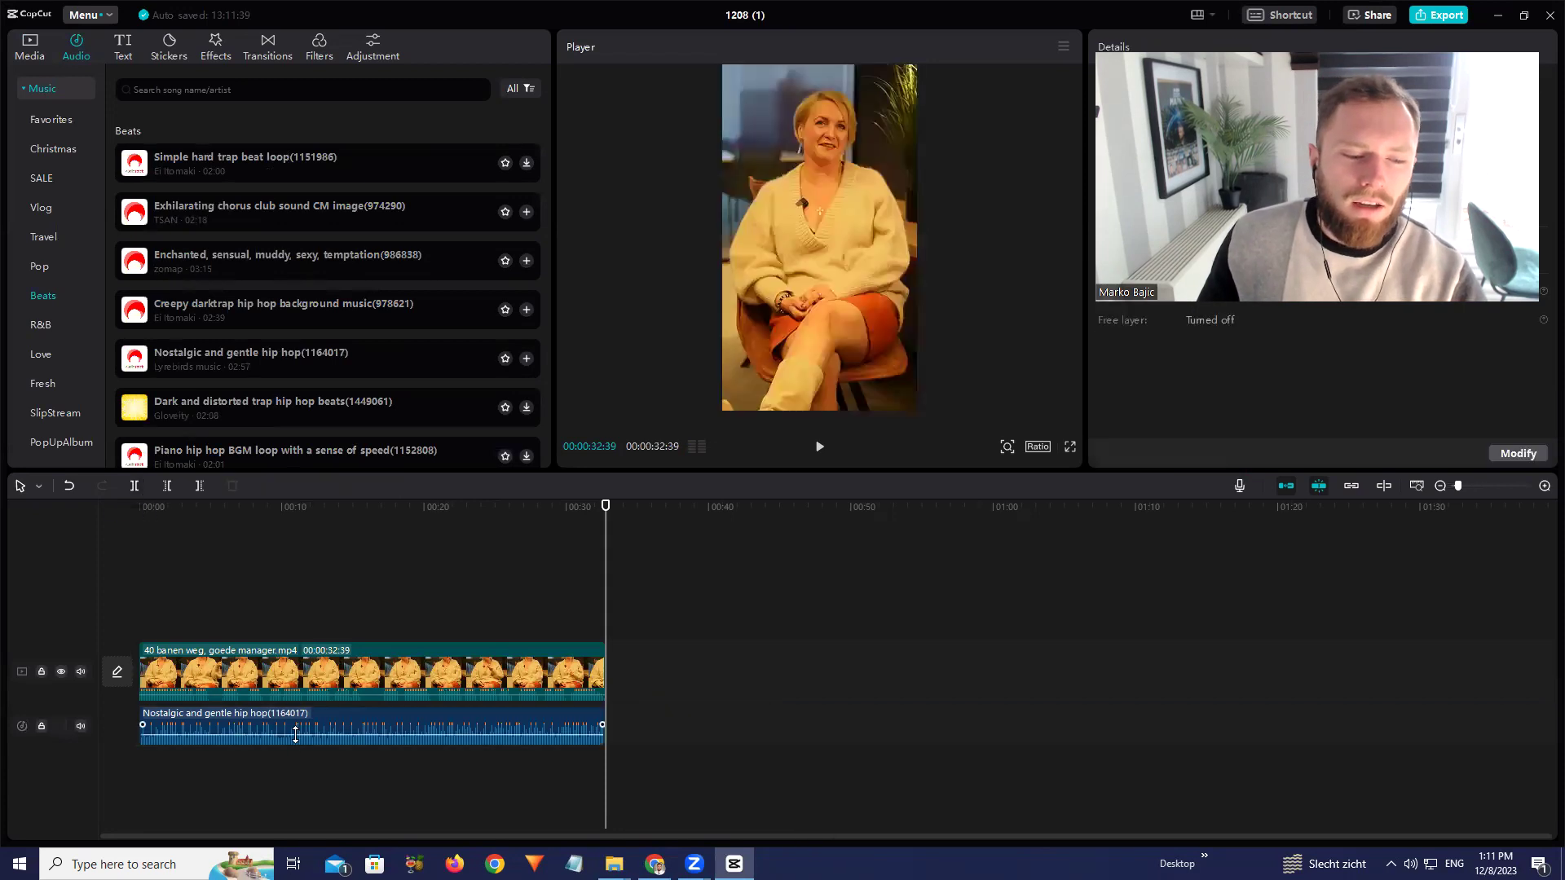
Try lowering the music clip's volume to about -14.7 dB and undo the change
drag(295, 736, 290, 740)
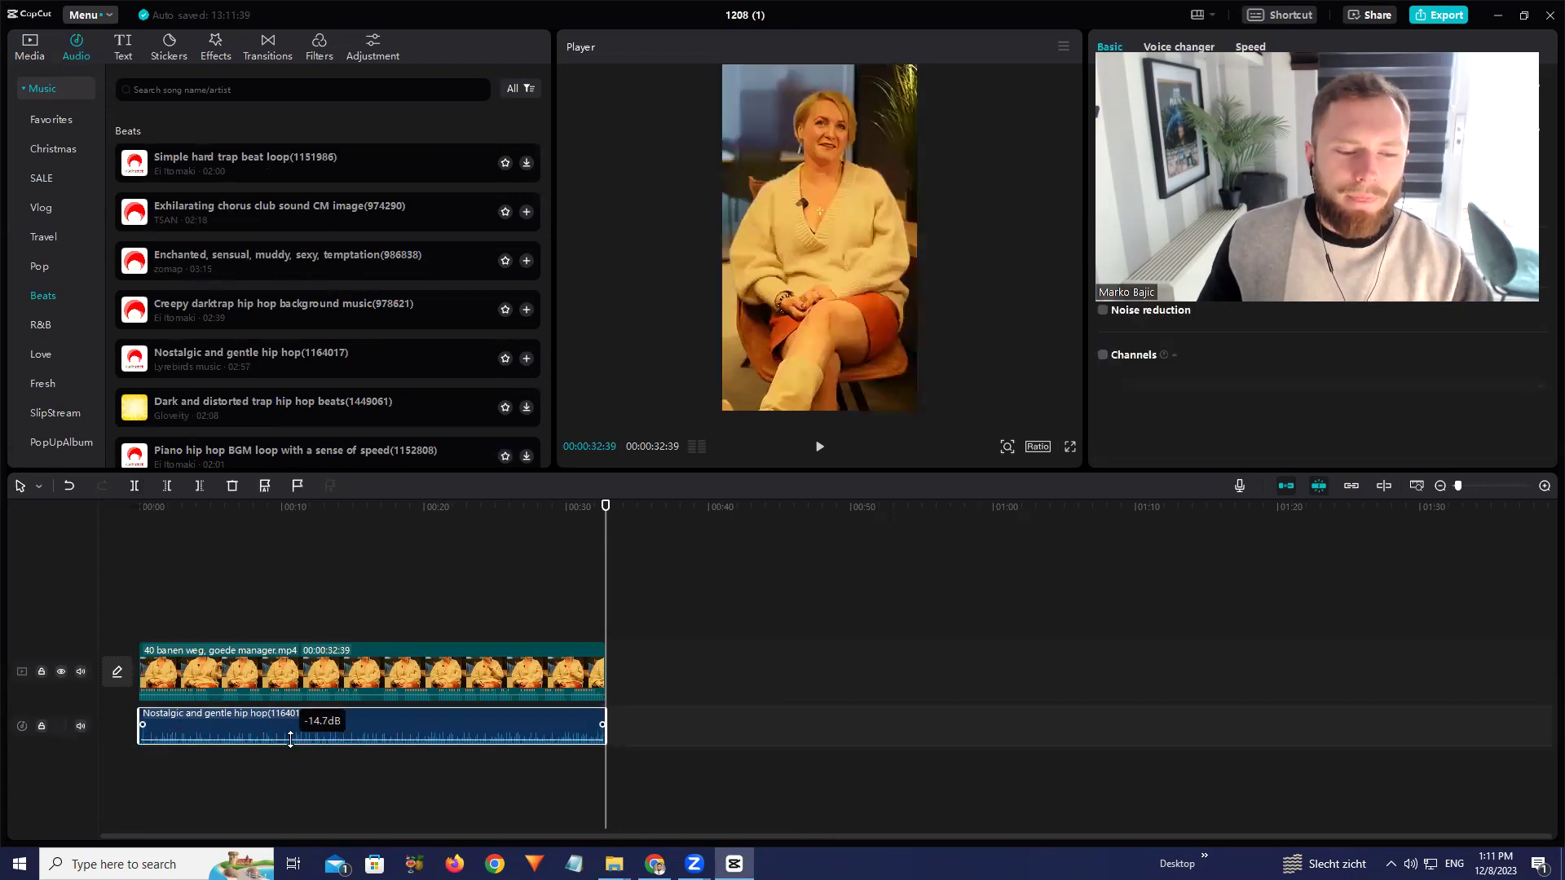
scroll(296, 737, up, 5)
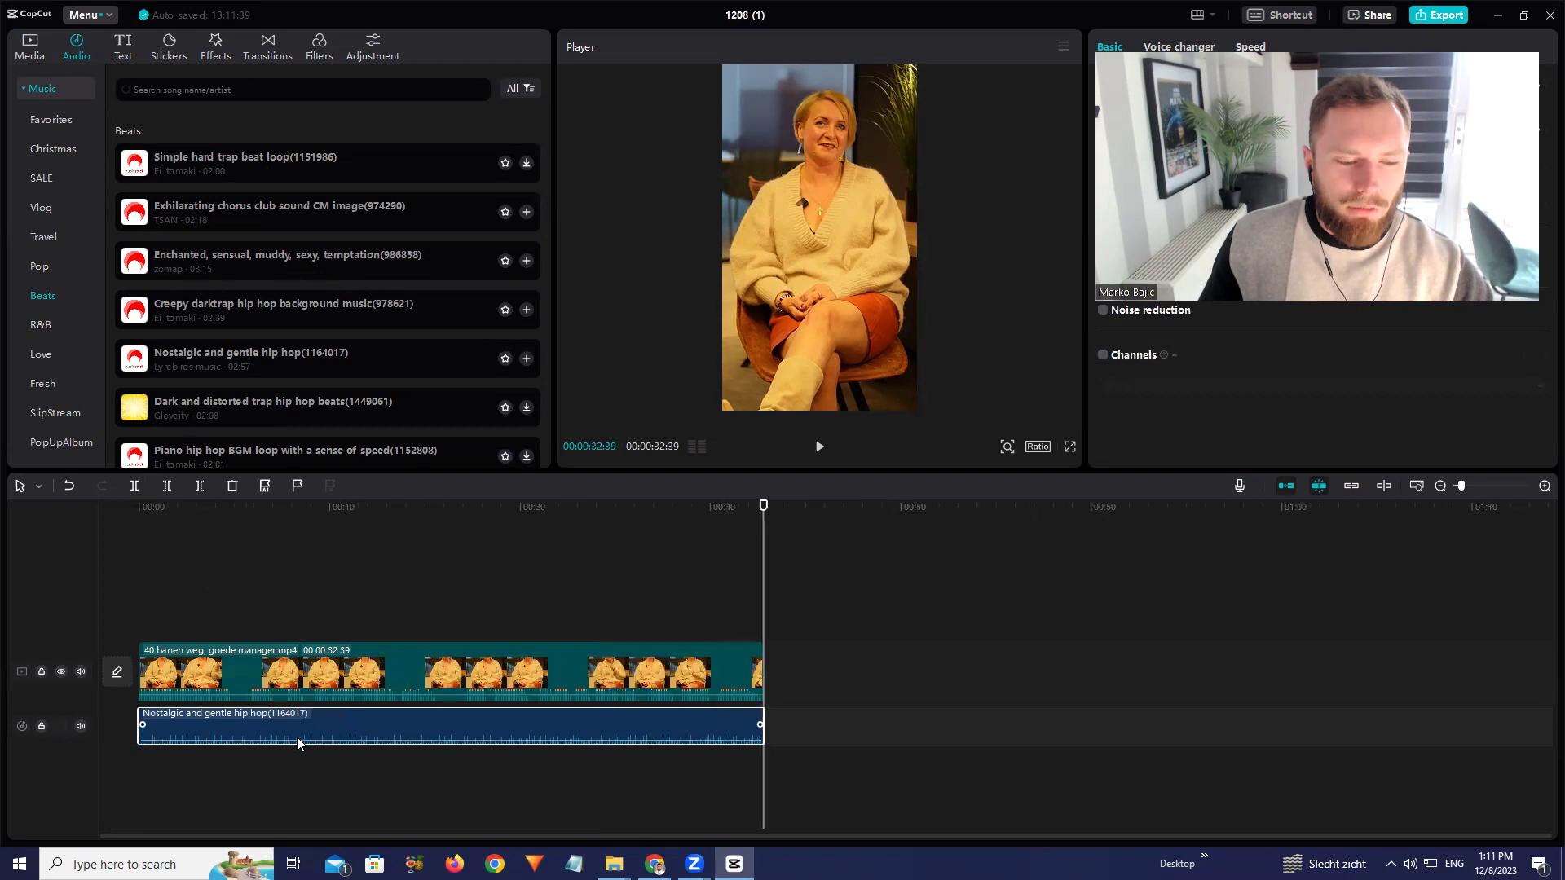
key(ctrl+z)
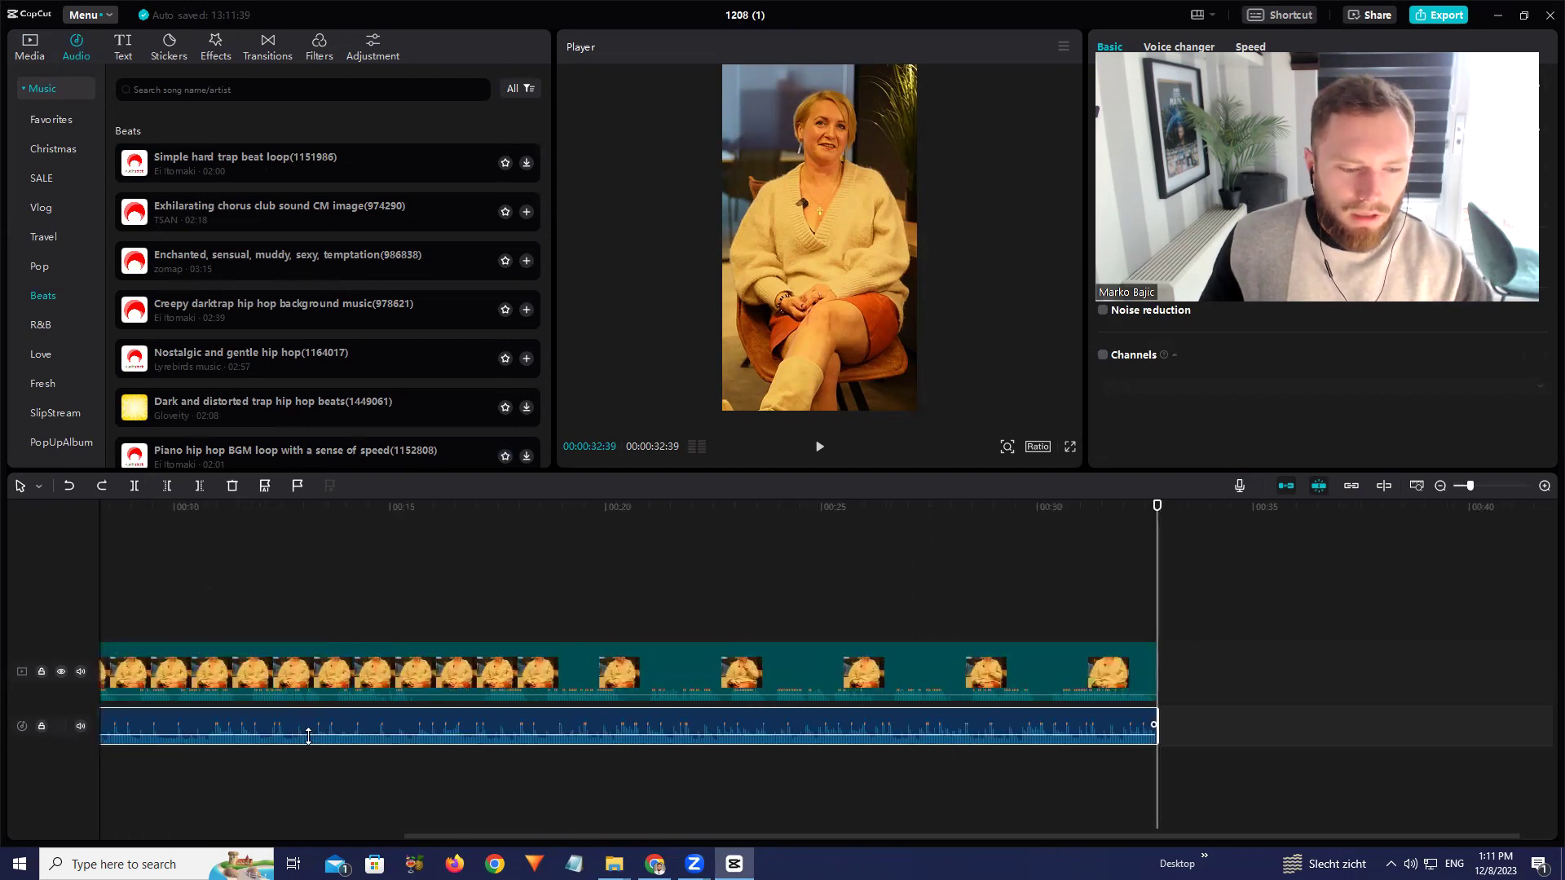
Play the video from the start while lowering the music clip's volume, and delete the music clip from the timeline
scroll(372, 611, down, 4)
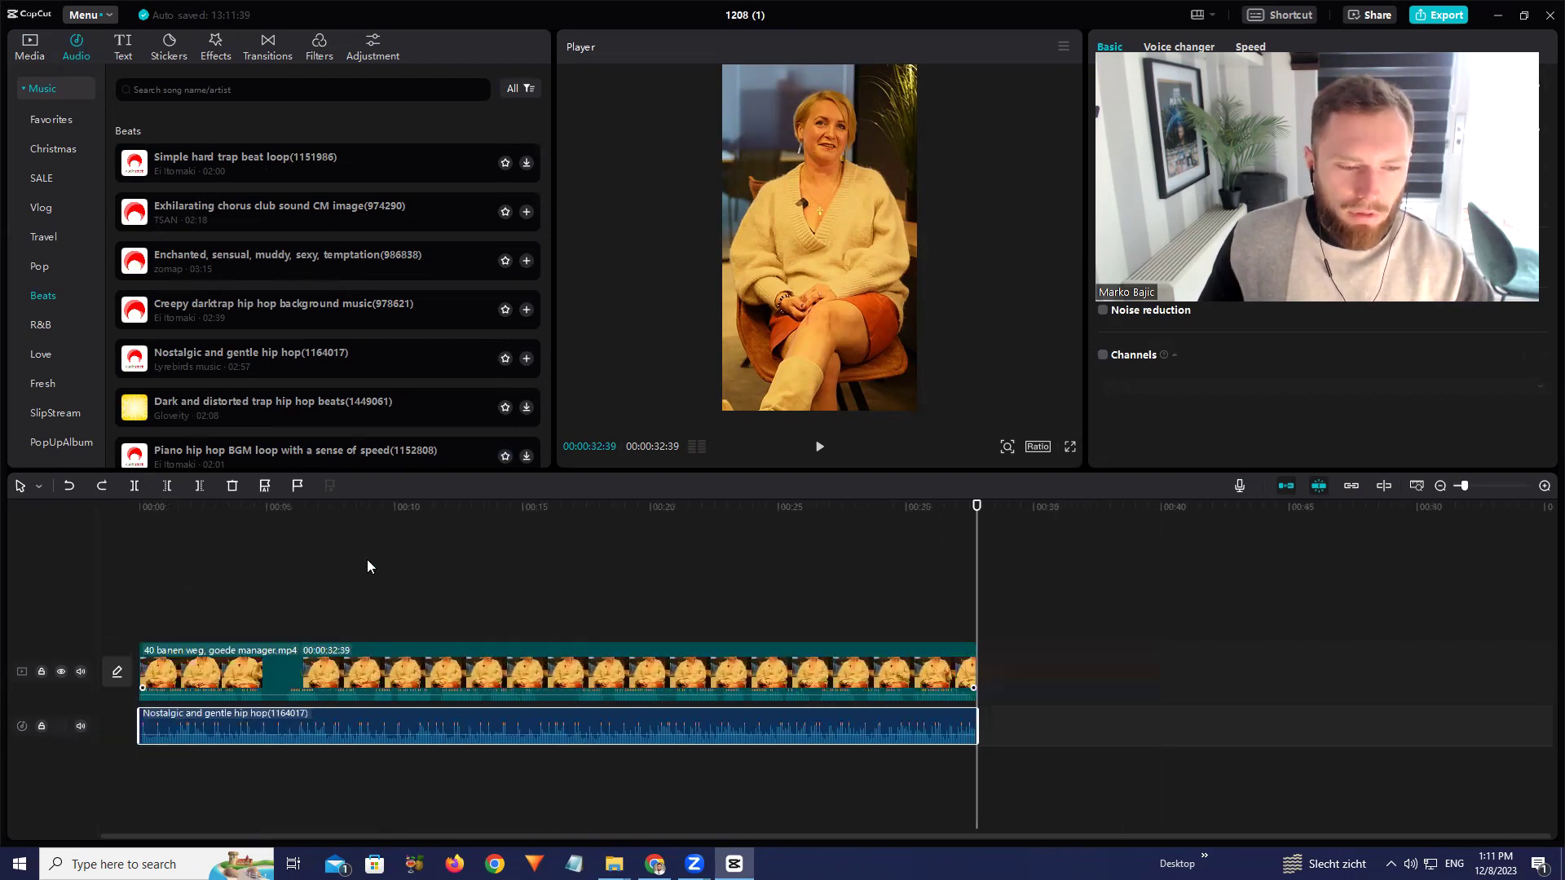
click(137, 506)
key(space)
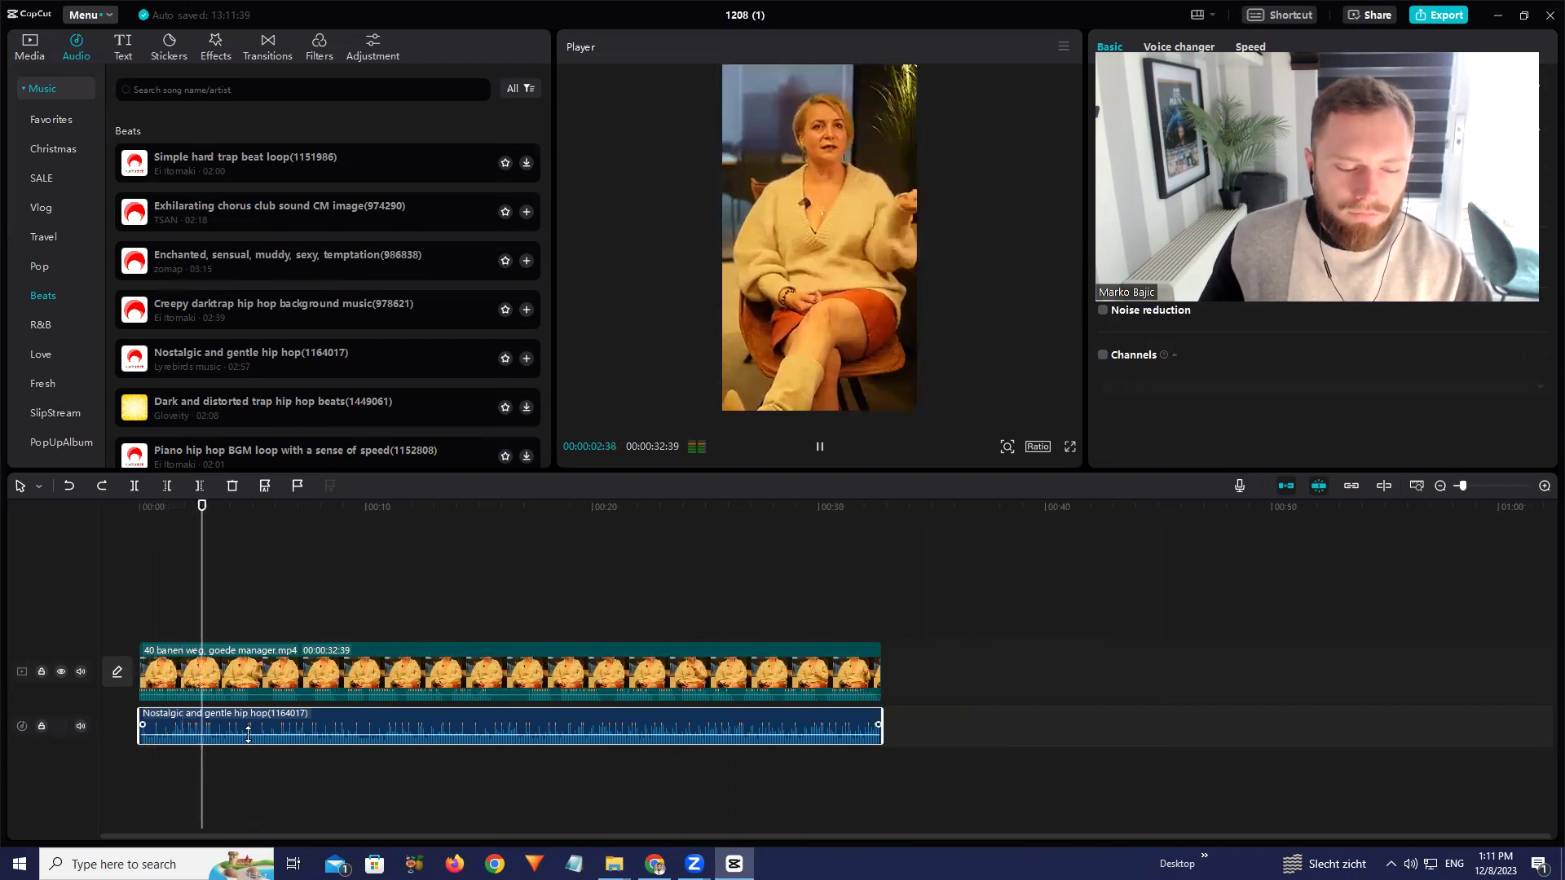
drag(251, 736, 255, 740)
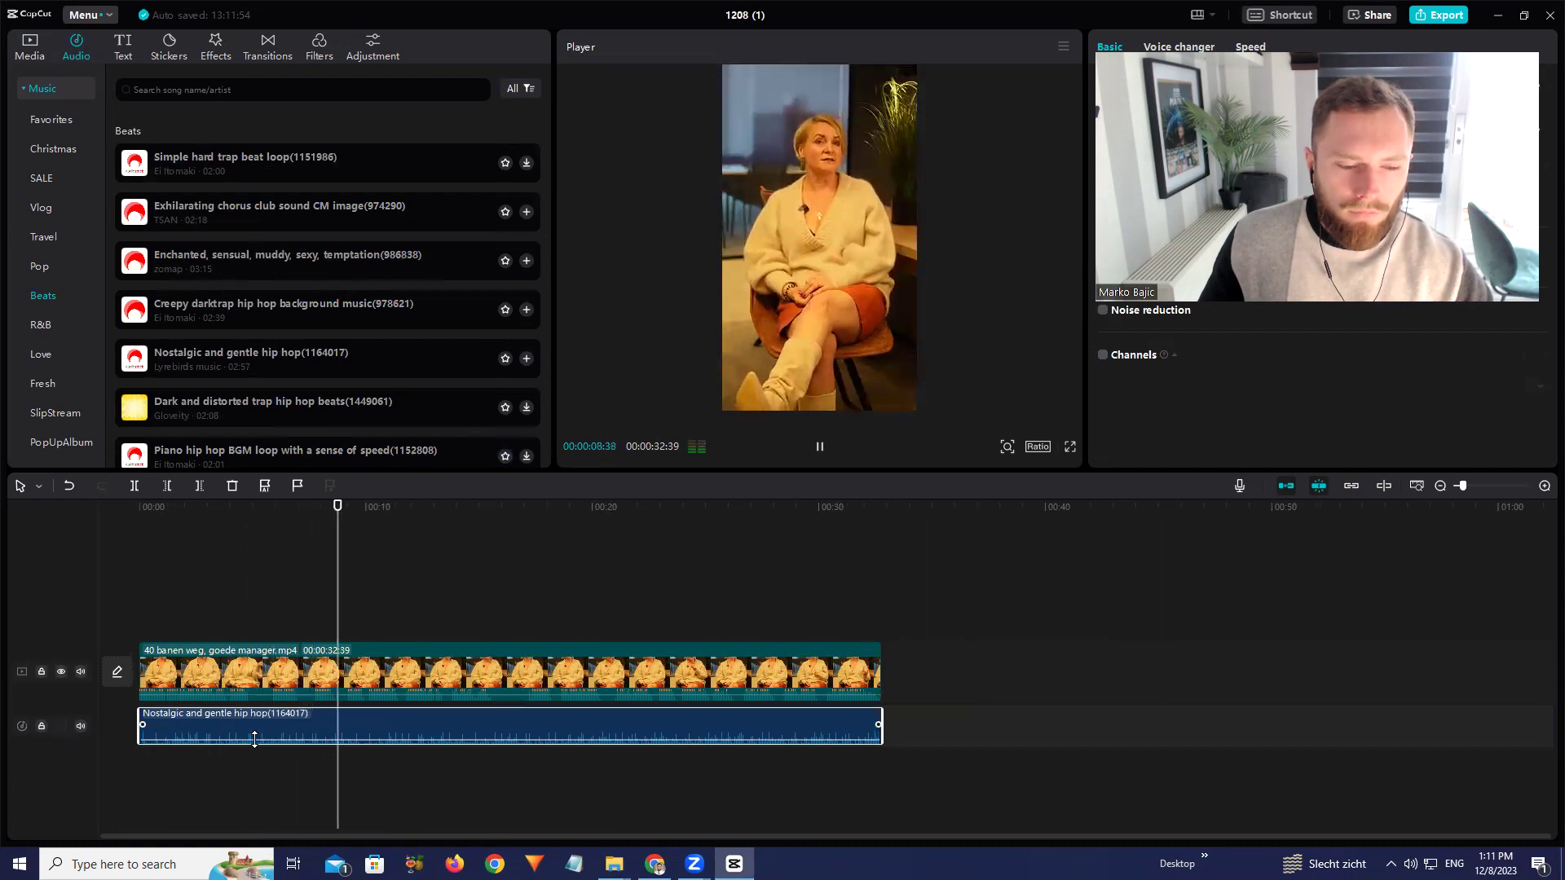
key(space)
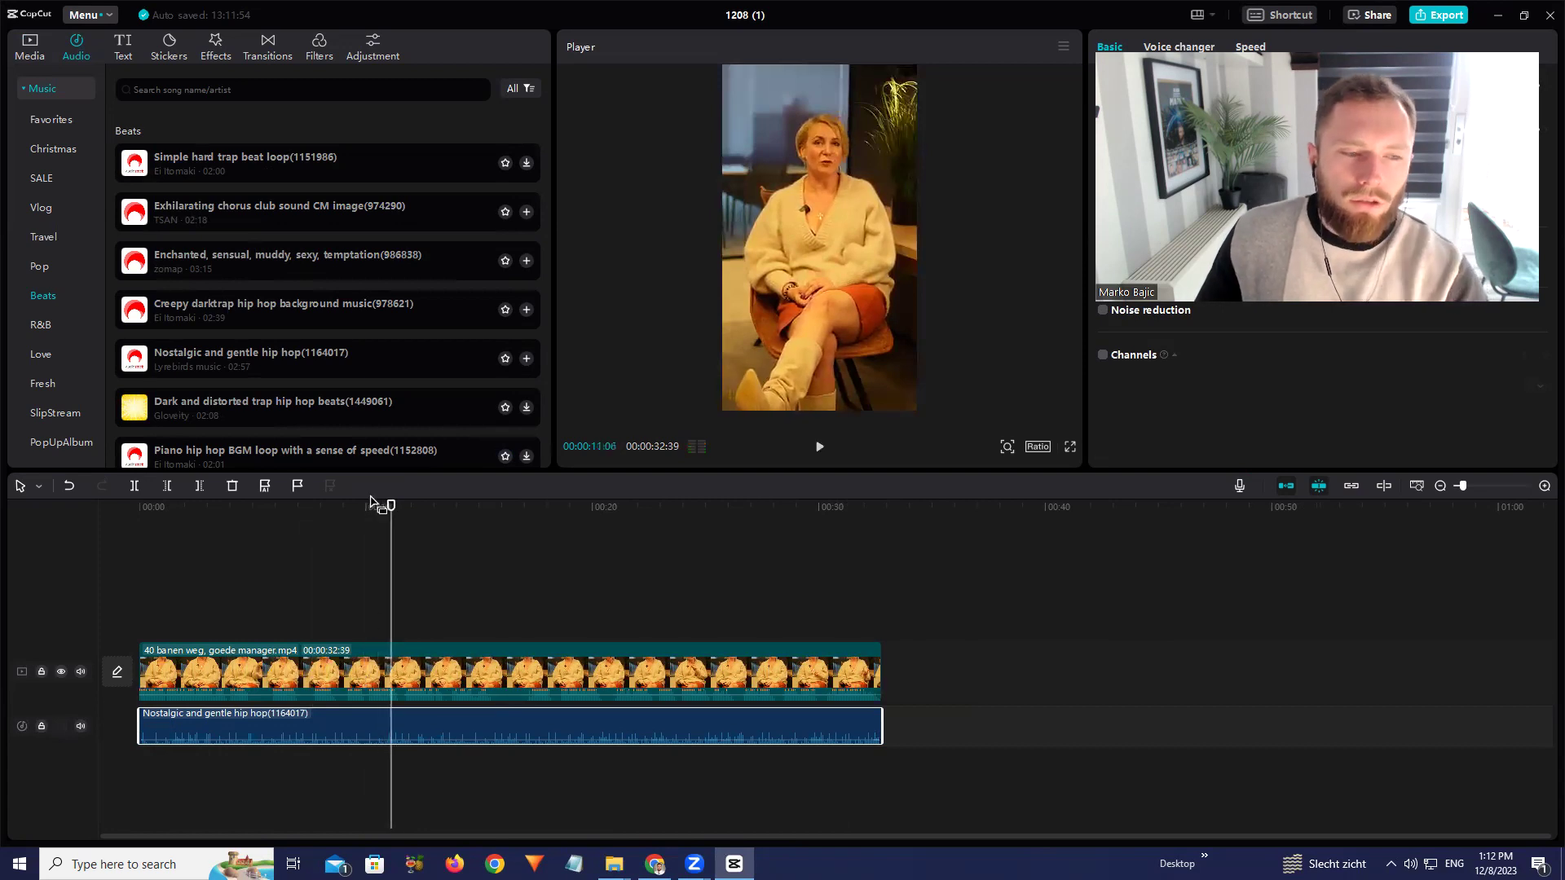
key(Delete)
Mark "Nostalgic and gentle hip hop" and "Piano hip hop BGM loop with a sense of speed" as favorites, previewing further Beats tracks
click(505, 359)
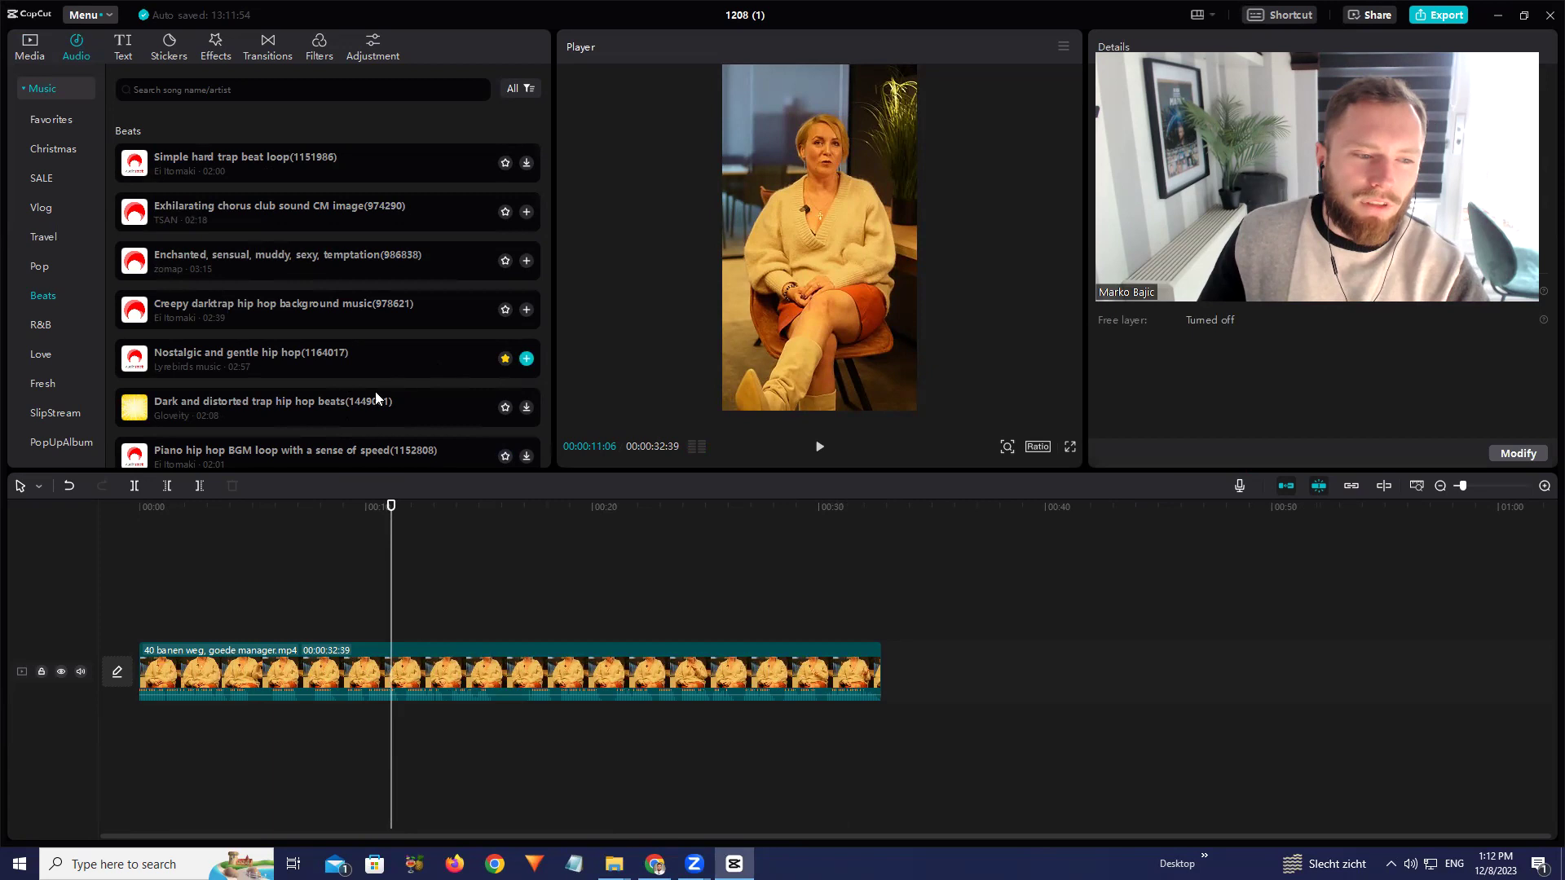
click(267, 414)
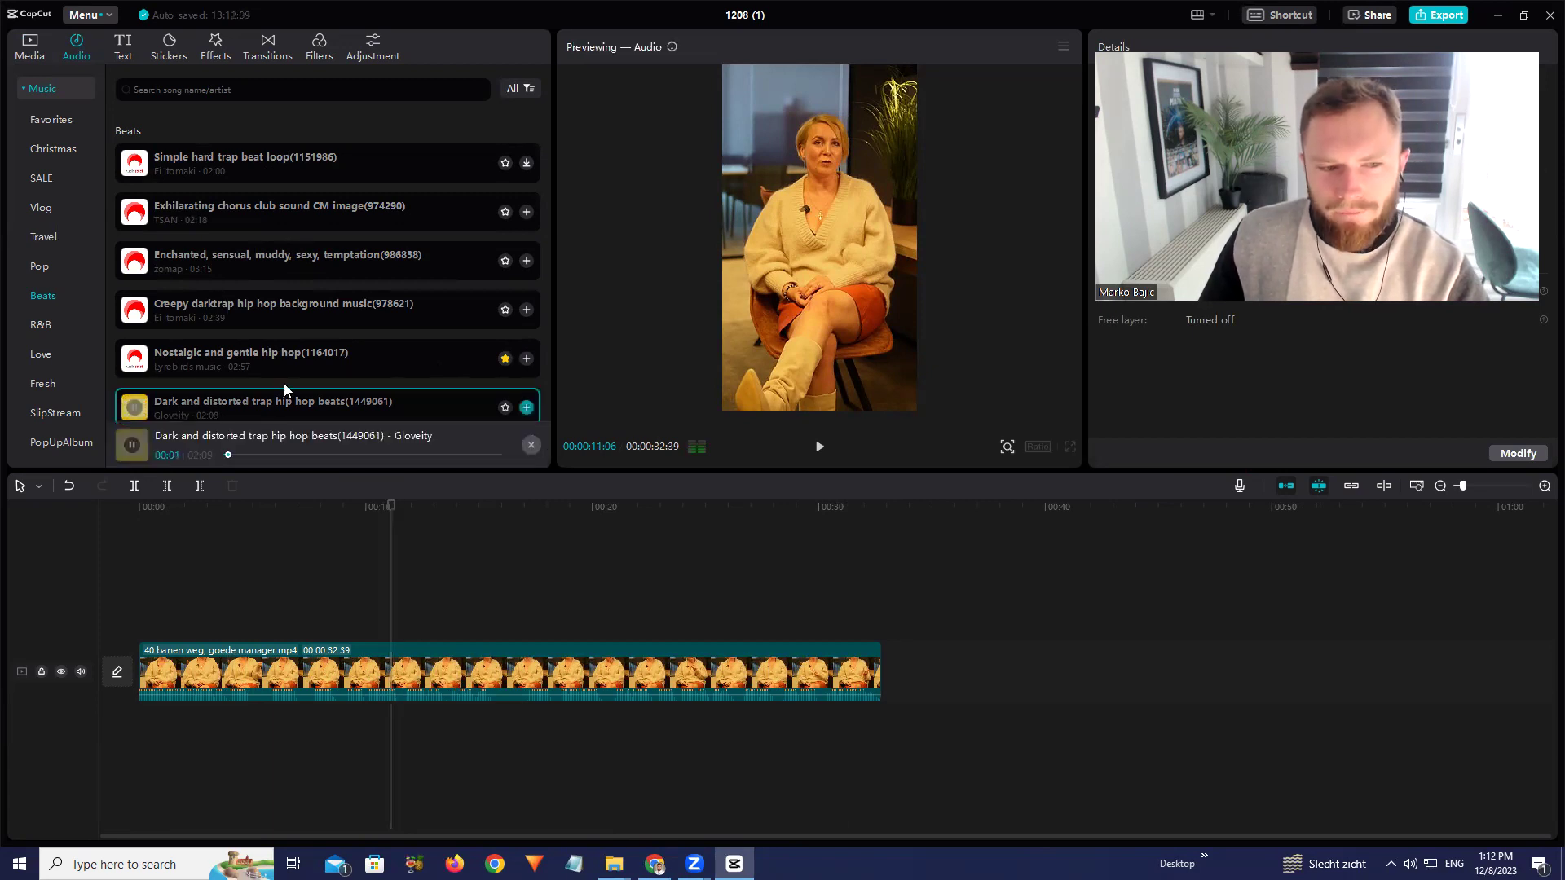
scroll(287, 376, down, 2)
click(297, 318)
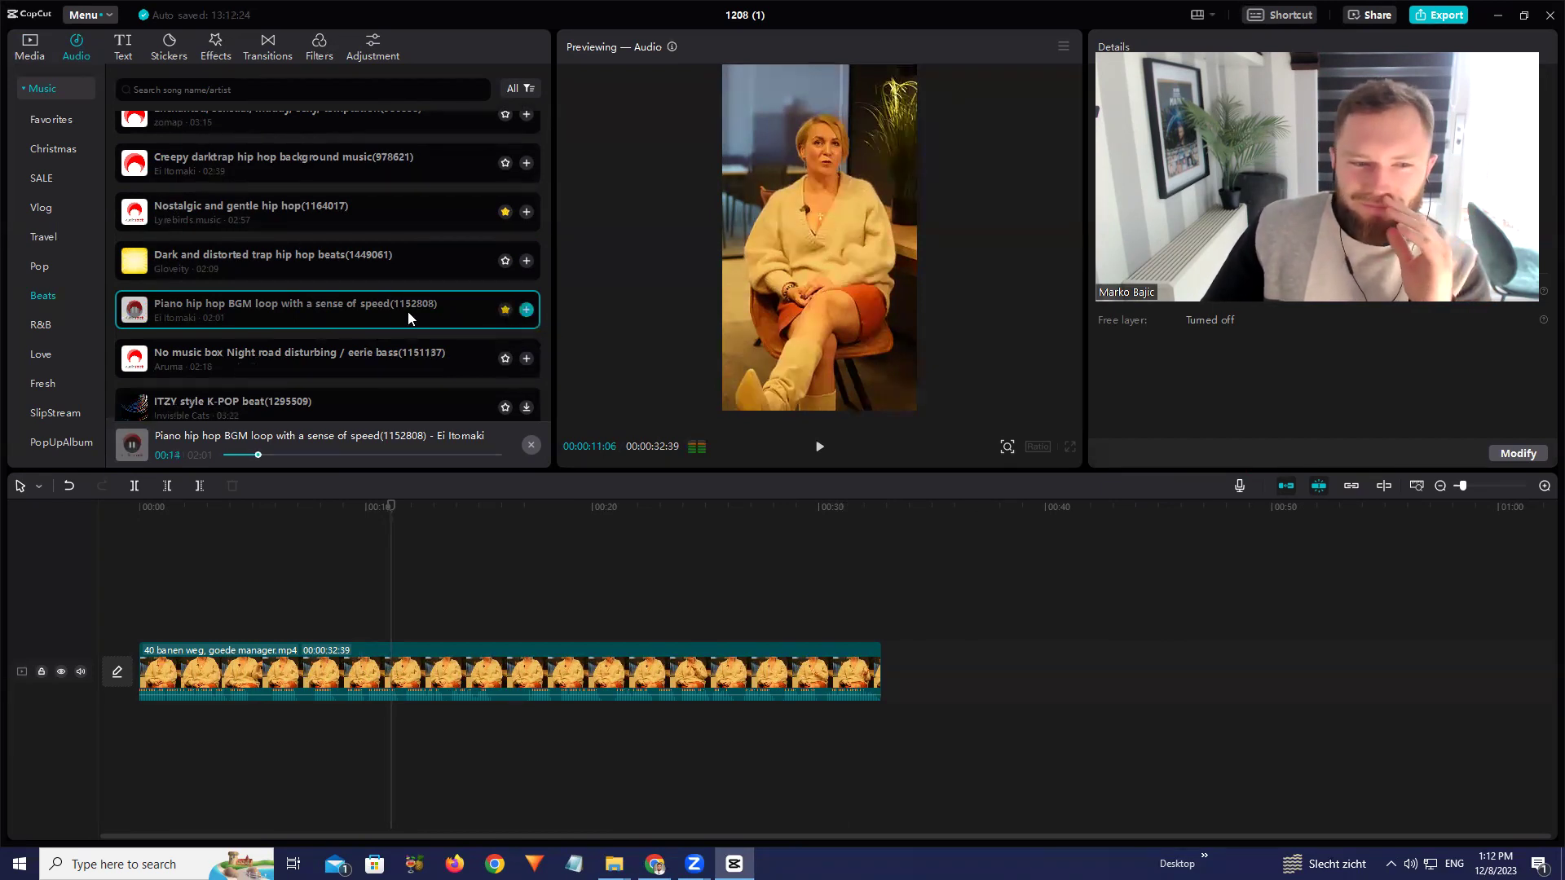
Preview more tracks further down the Beats list and mark "Lo-Fi beat_chill_R & B" as a favorite
scroll(398, 314, down, 3)
click(317, 348)
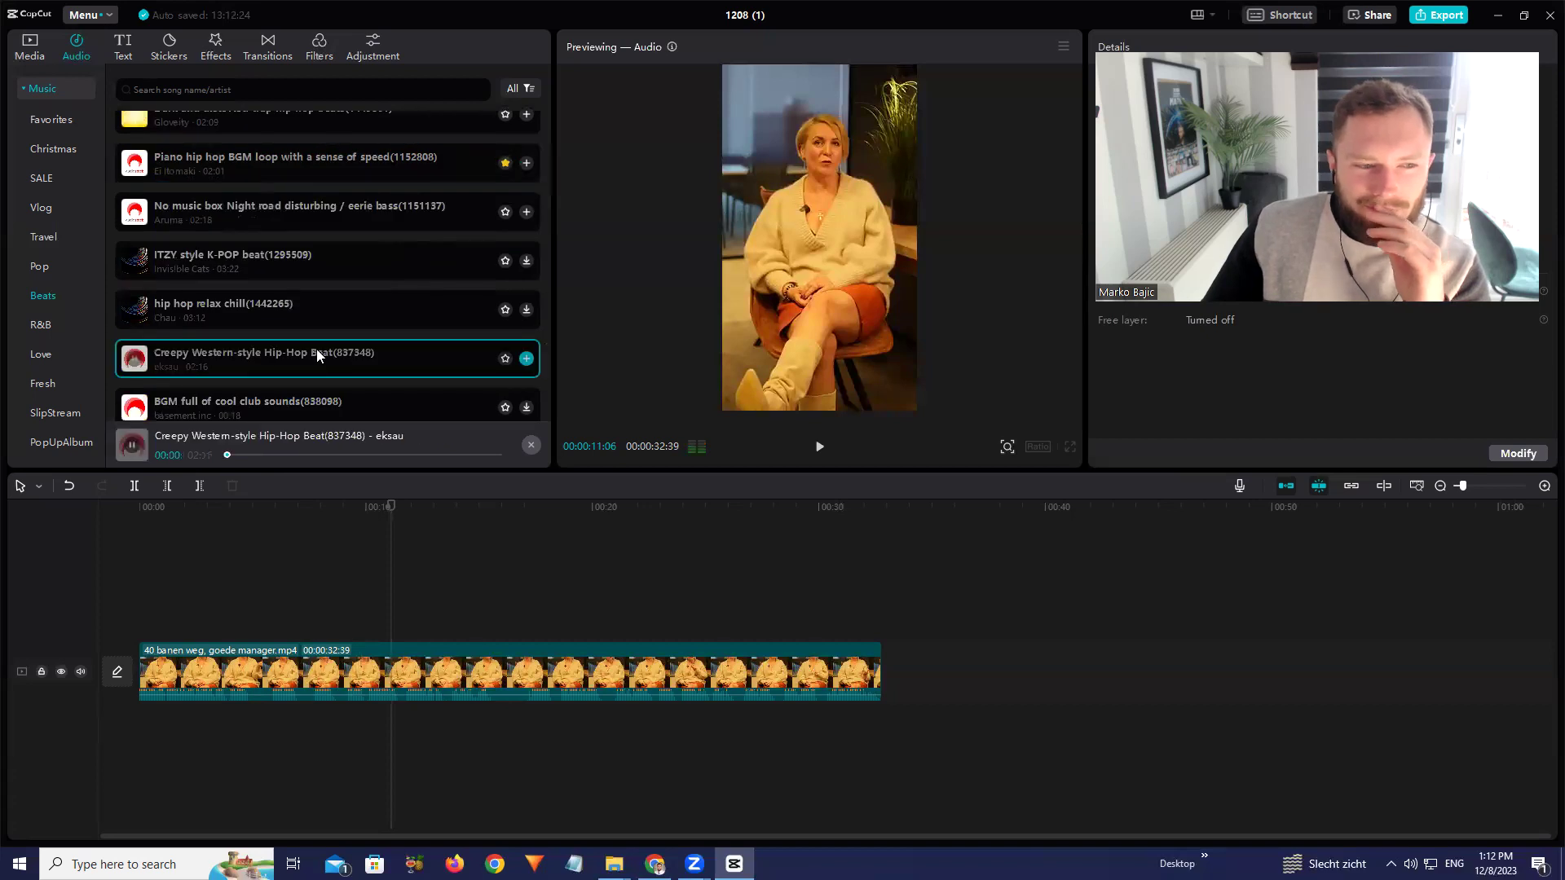
scroll(309, 326, down, 3)
click(301, 300)
click(323, 274)
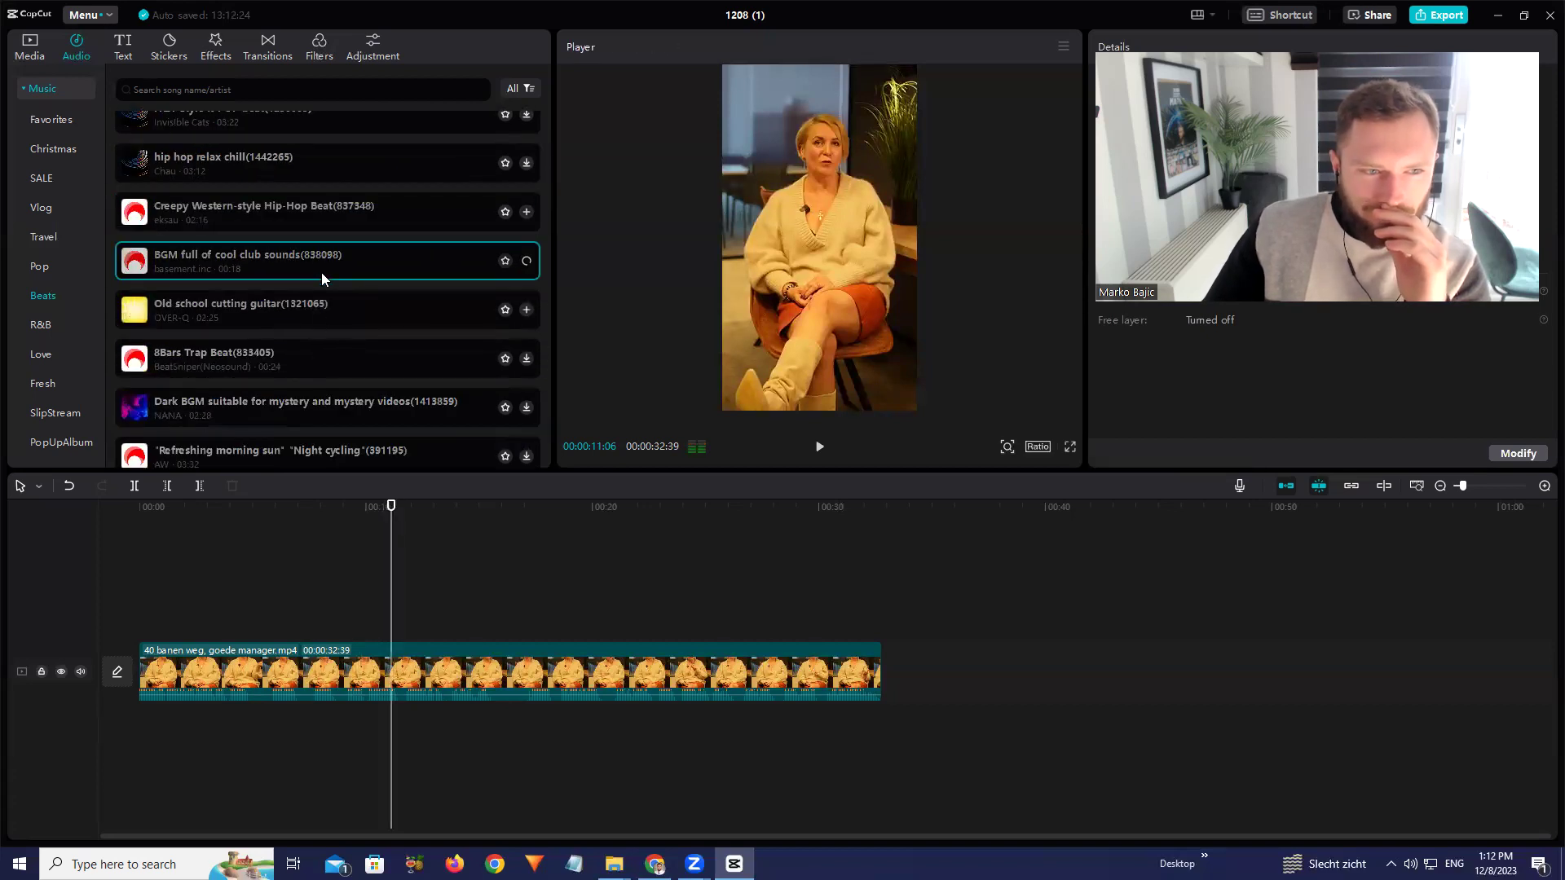
scroll(322, 310, down, 3)
click(296, 309)
scroll(297, 309, down, 4)
click(286, 293)
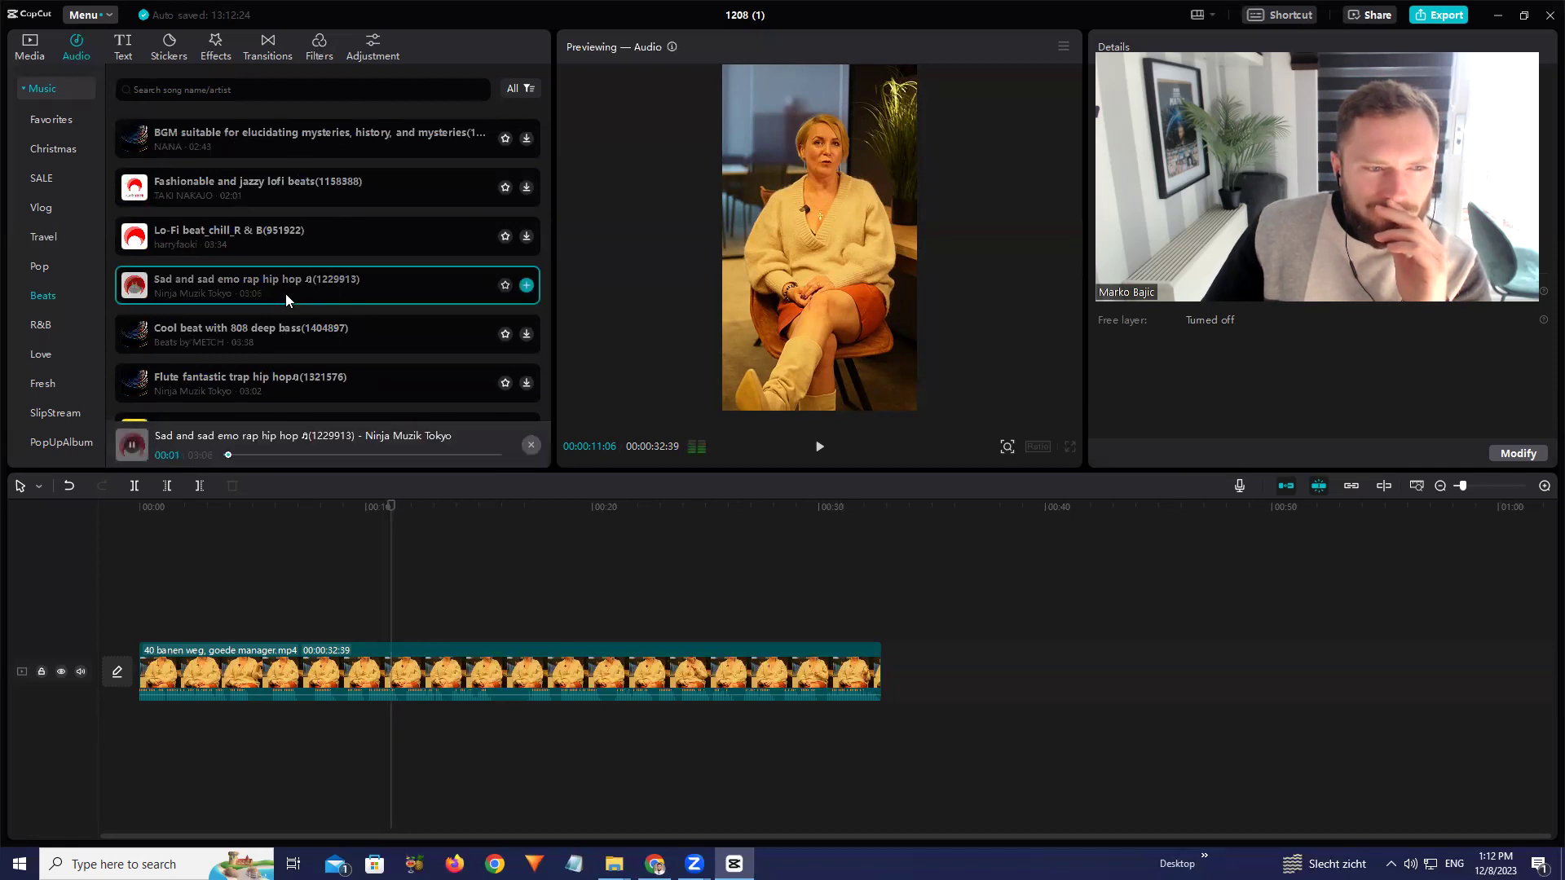
click(363, 235)
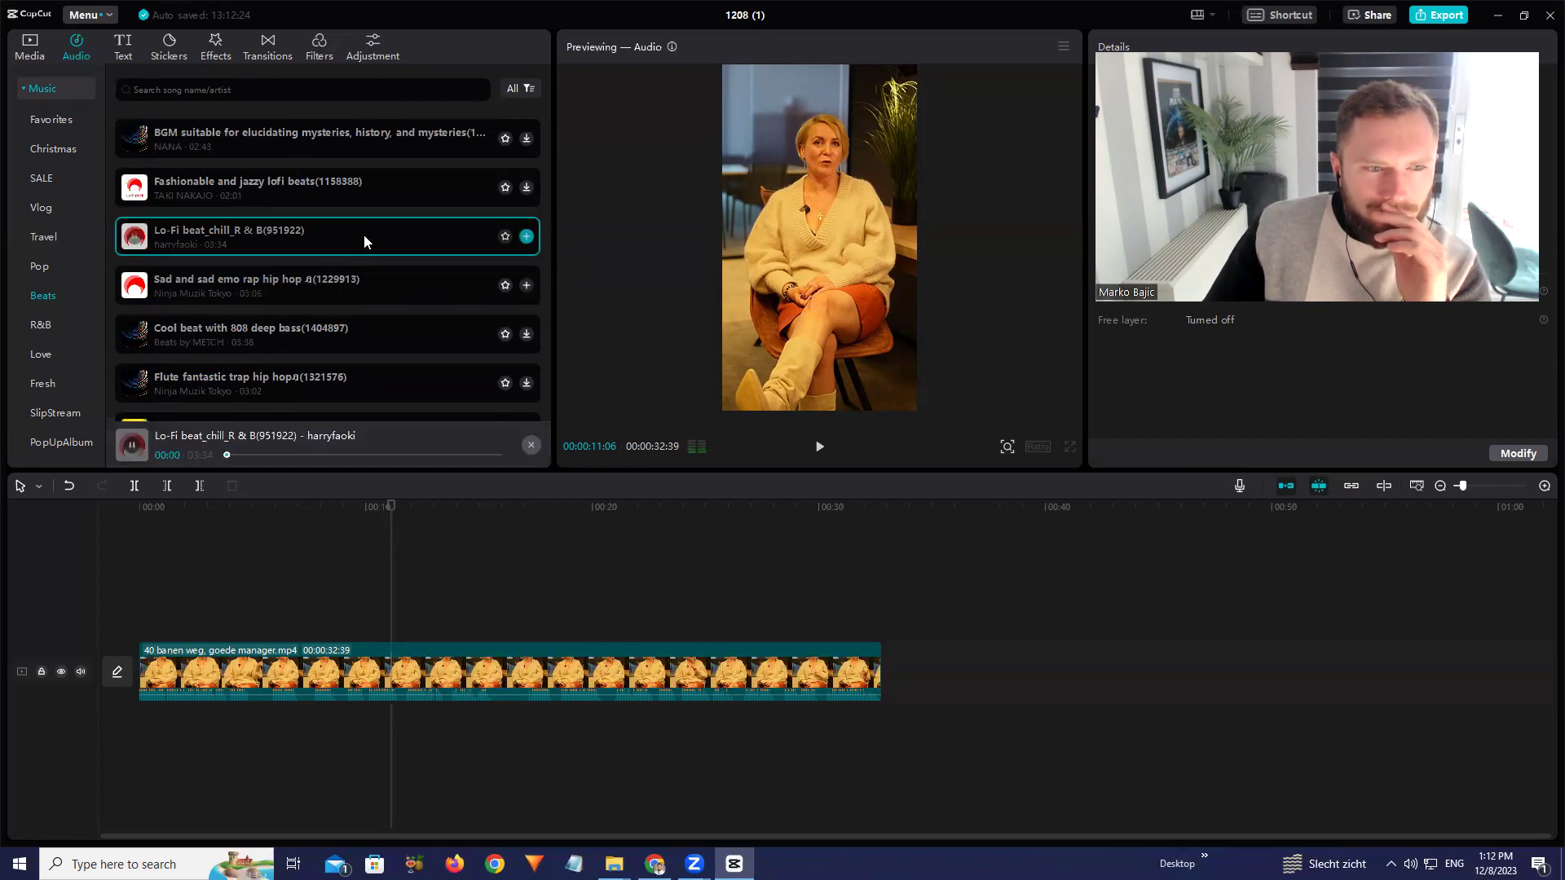
click(506, 237)
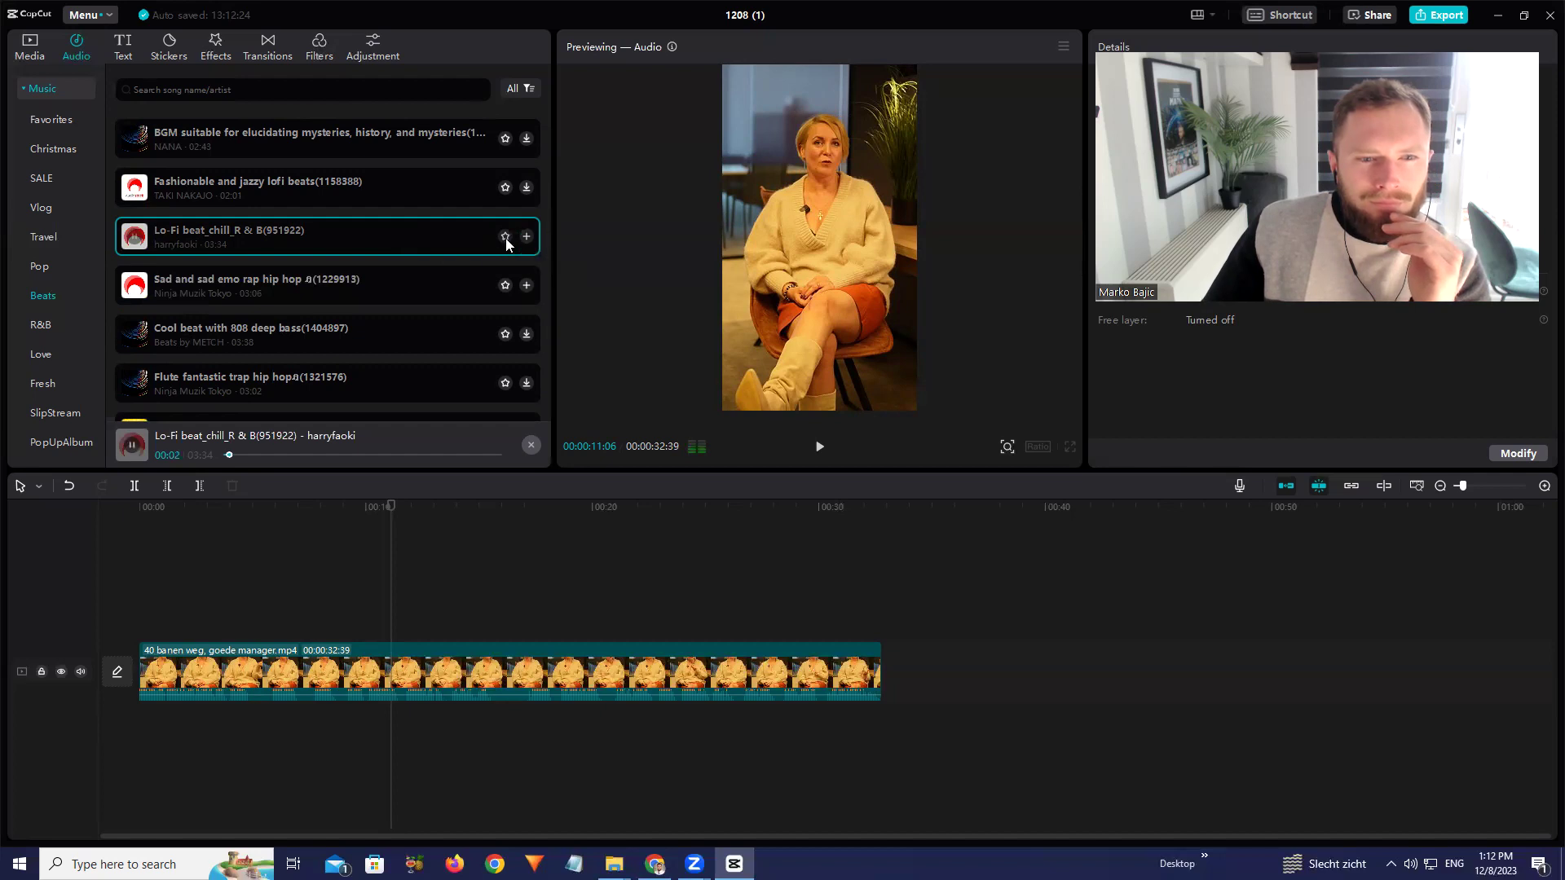
Preview "Suspicious and dangerous laboratory BGM loop", "Chill and emotional guitar trap" and the "Western Pop" Ariana Grande type track
scroll(408, 338, down, 3)
click(407, 339)
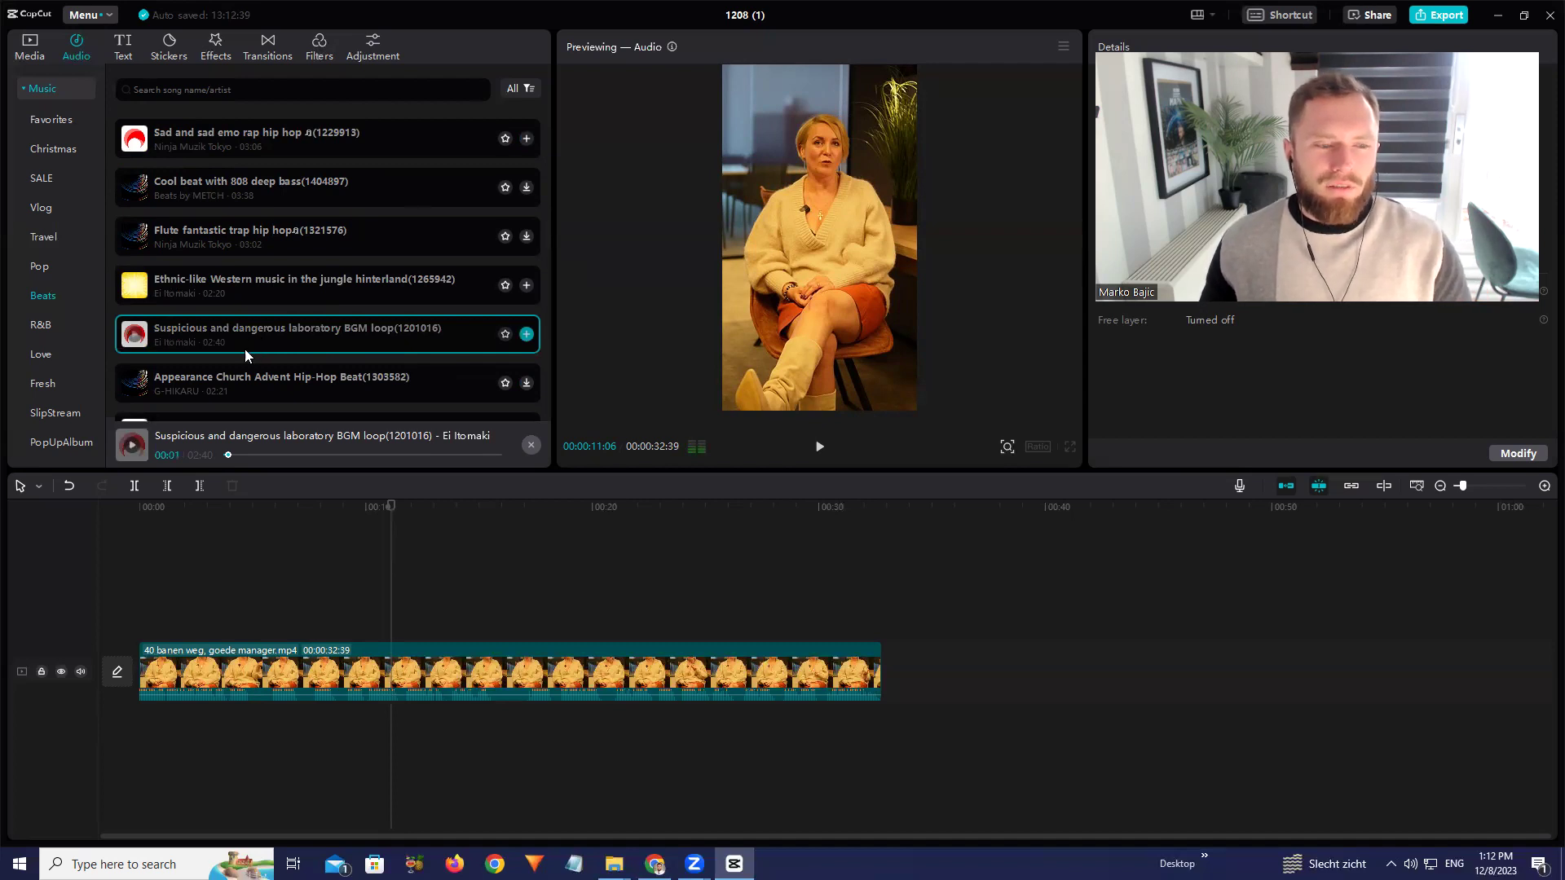
scroll(255, 361, down, 1)
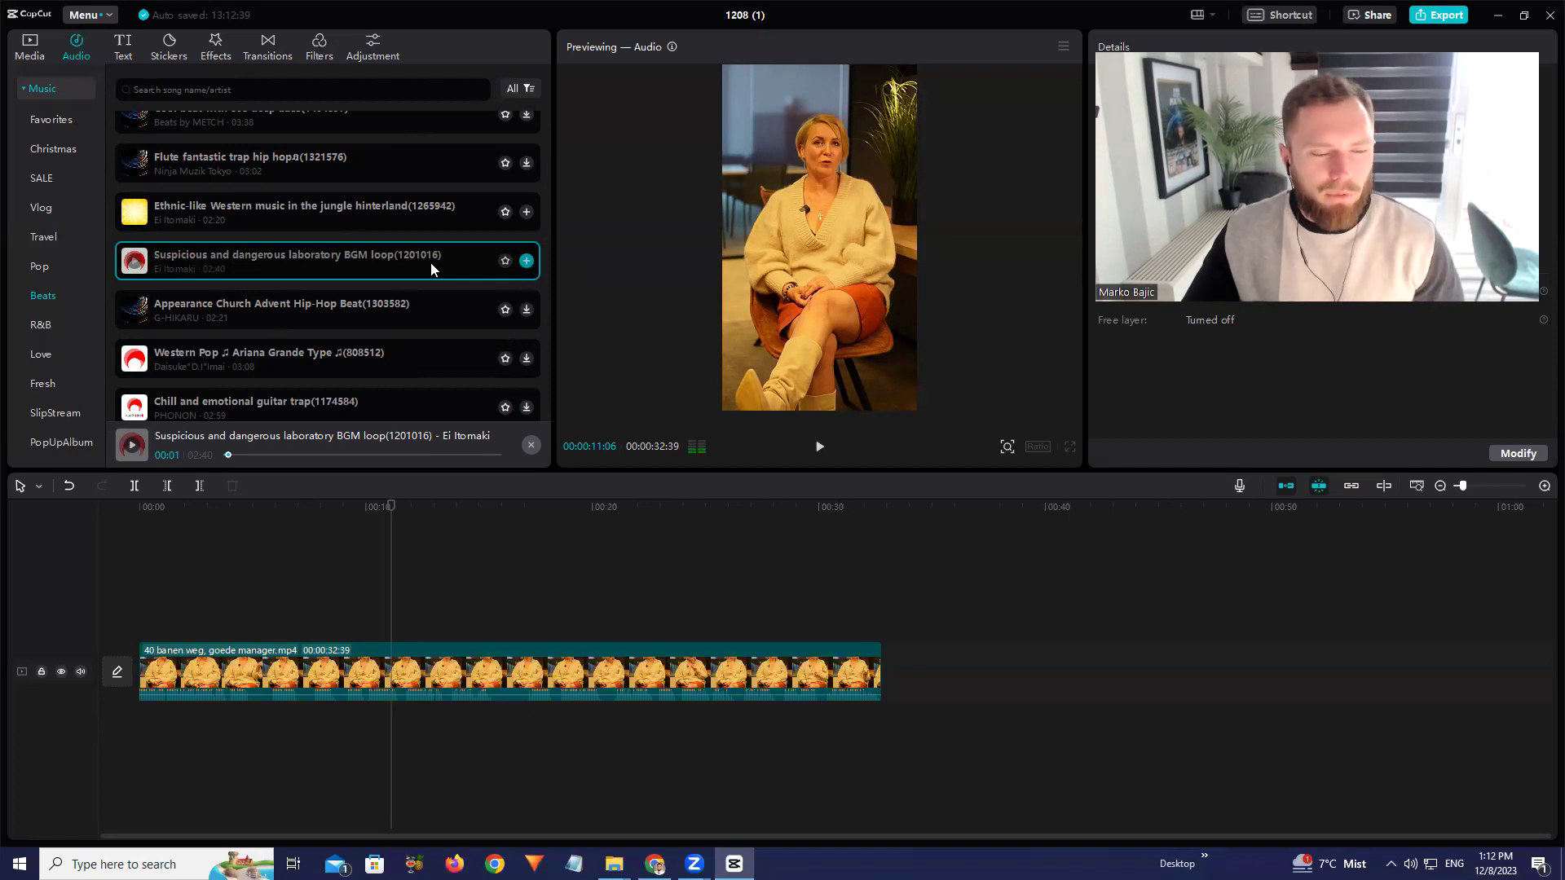
scroll(254, 326, down, 1)
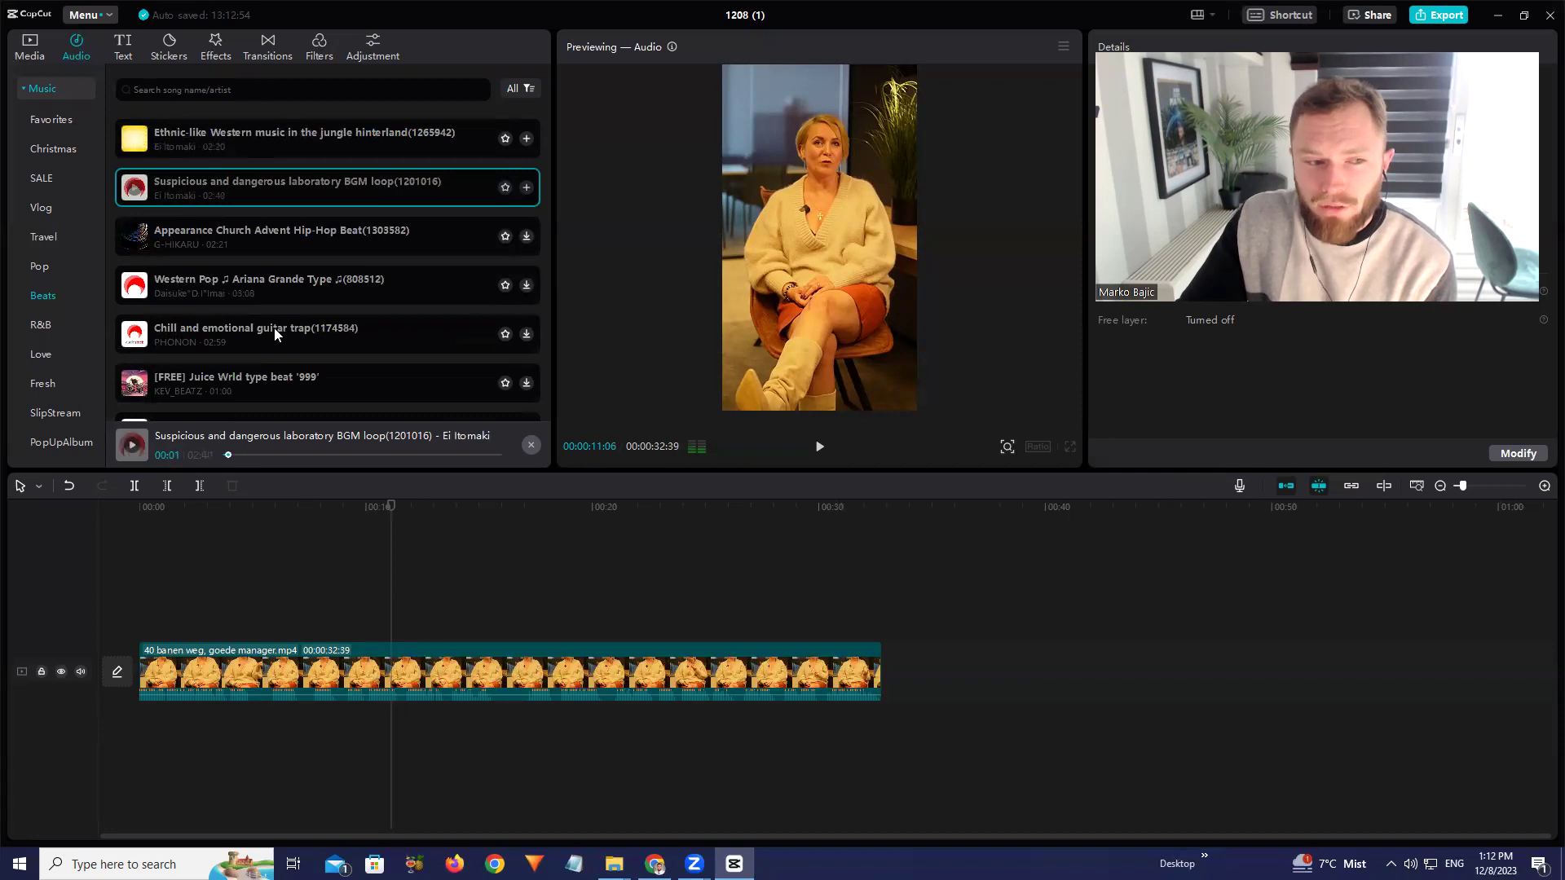
click(274, 328)
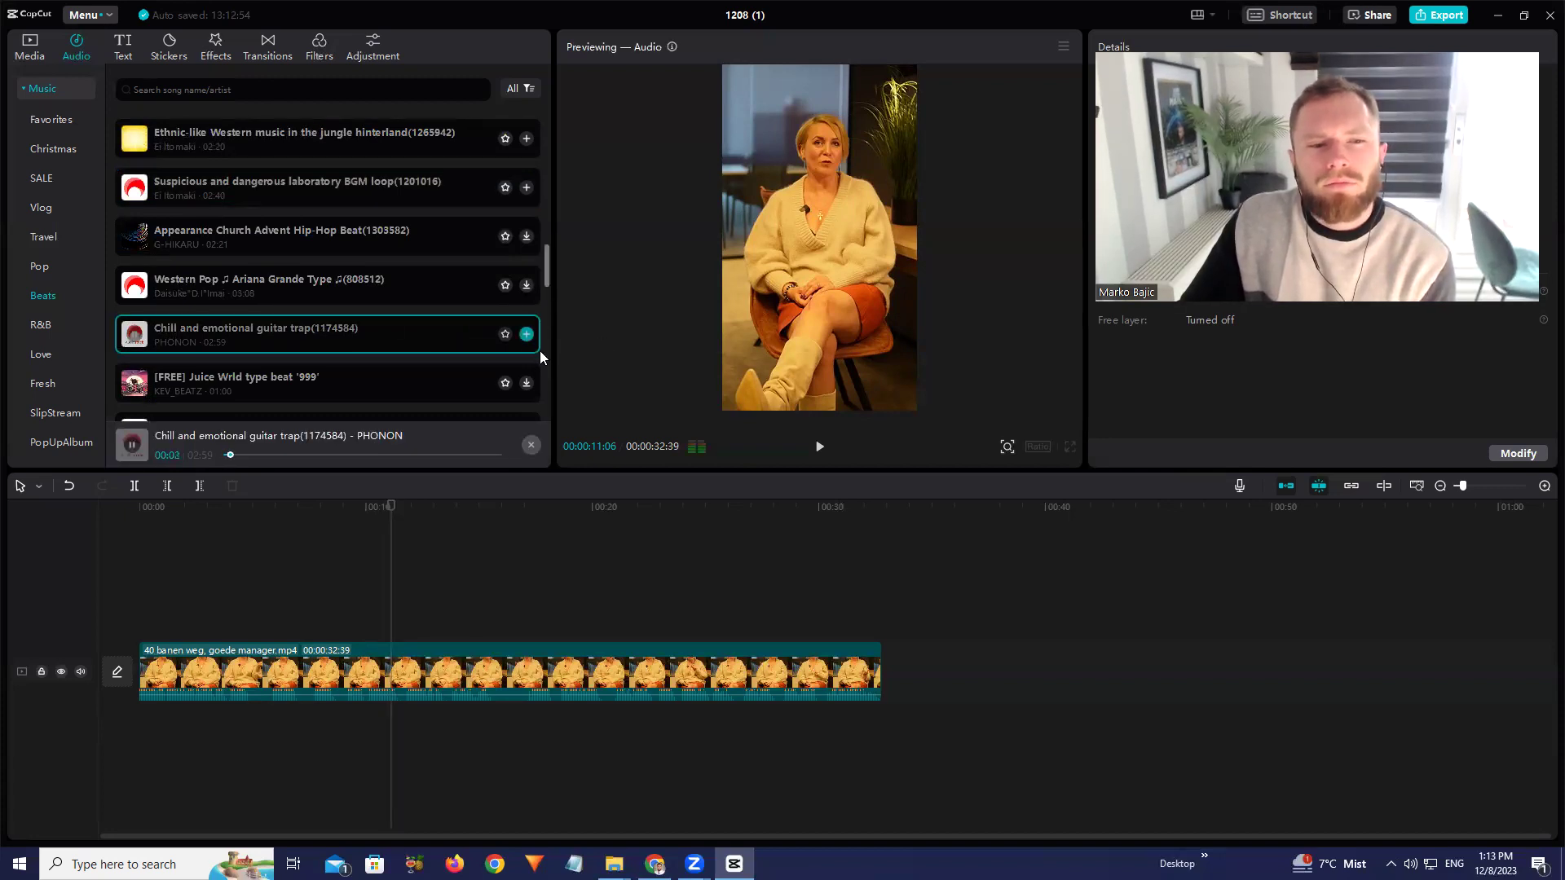
click(278, 282)
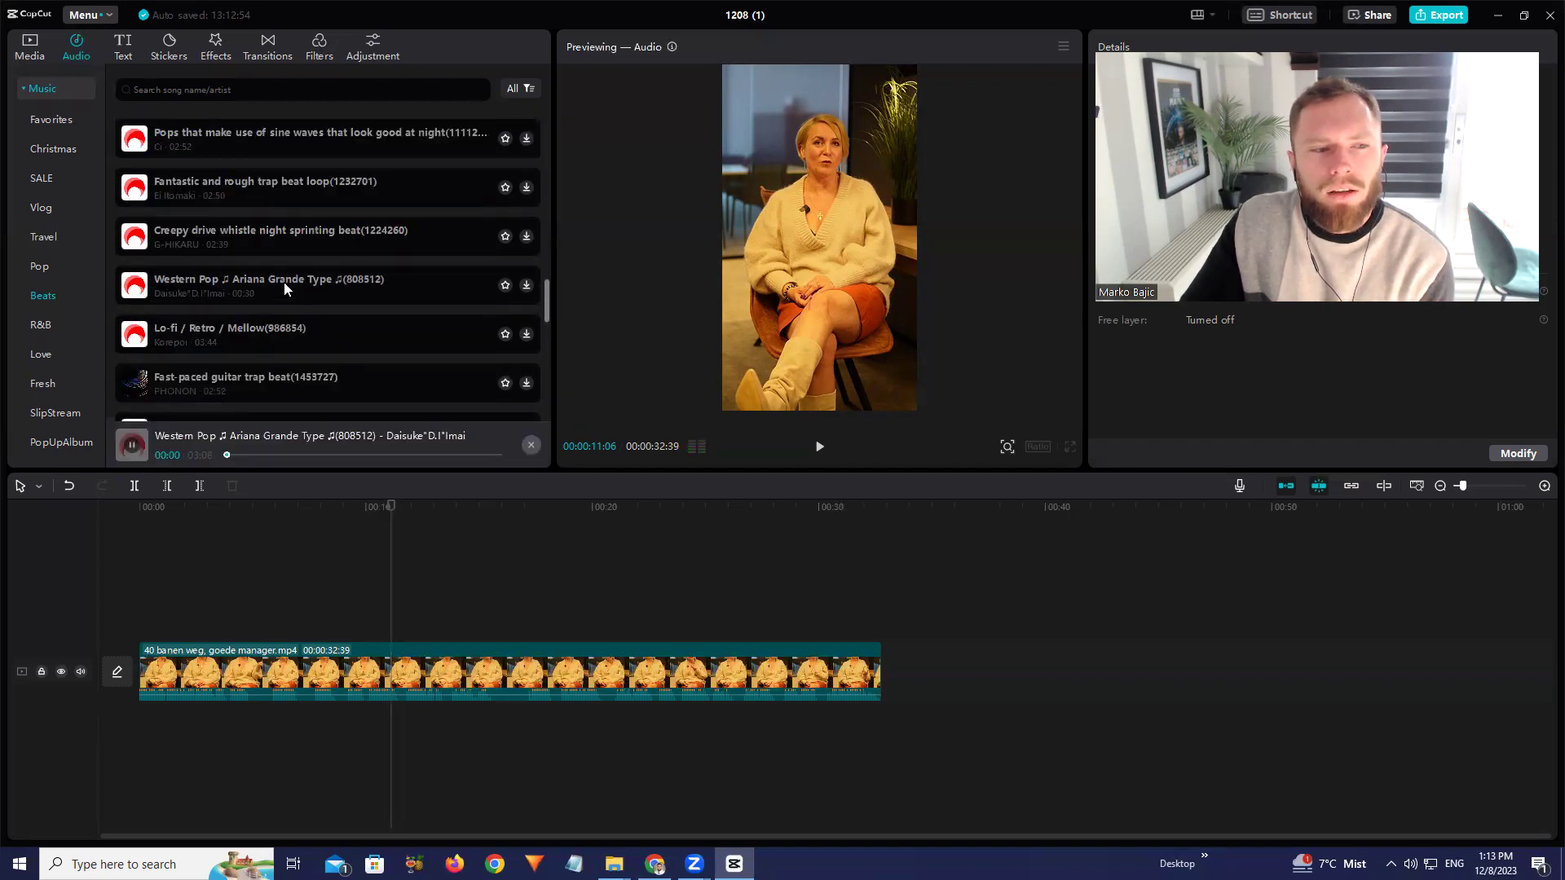
Search the music library for "dramatic" and preview "Heroic Dramatic" and "Dramatic Trailer"
click(217, 90)
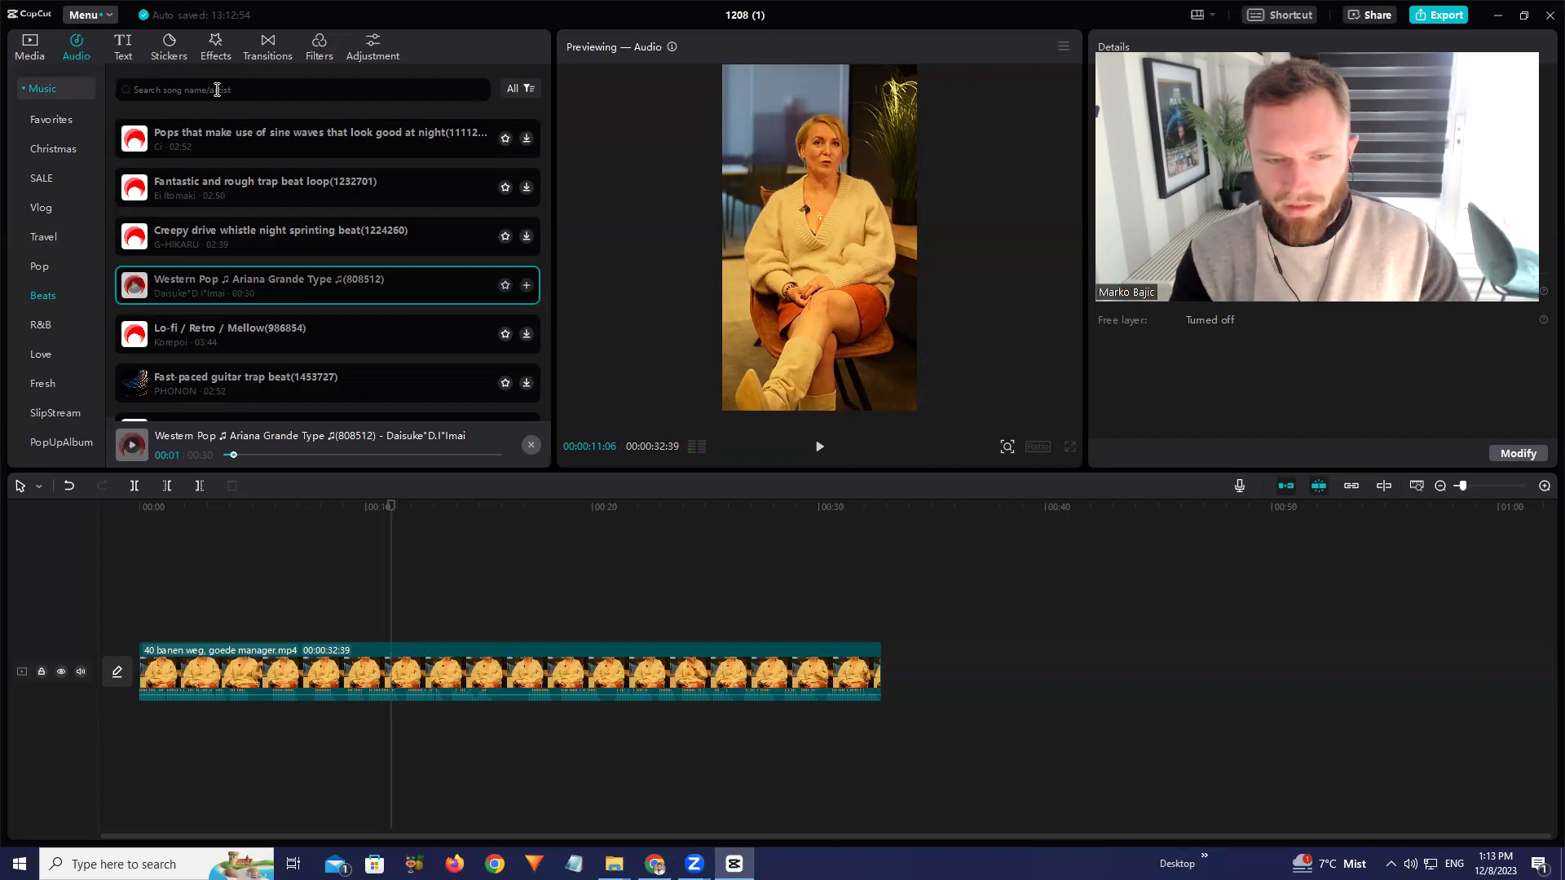
text(dr)
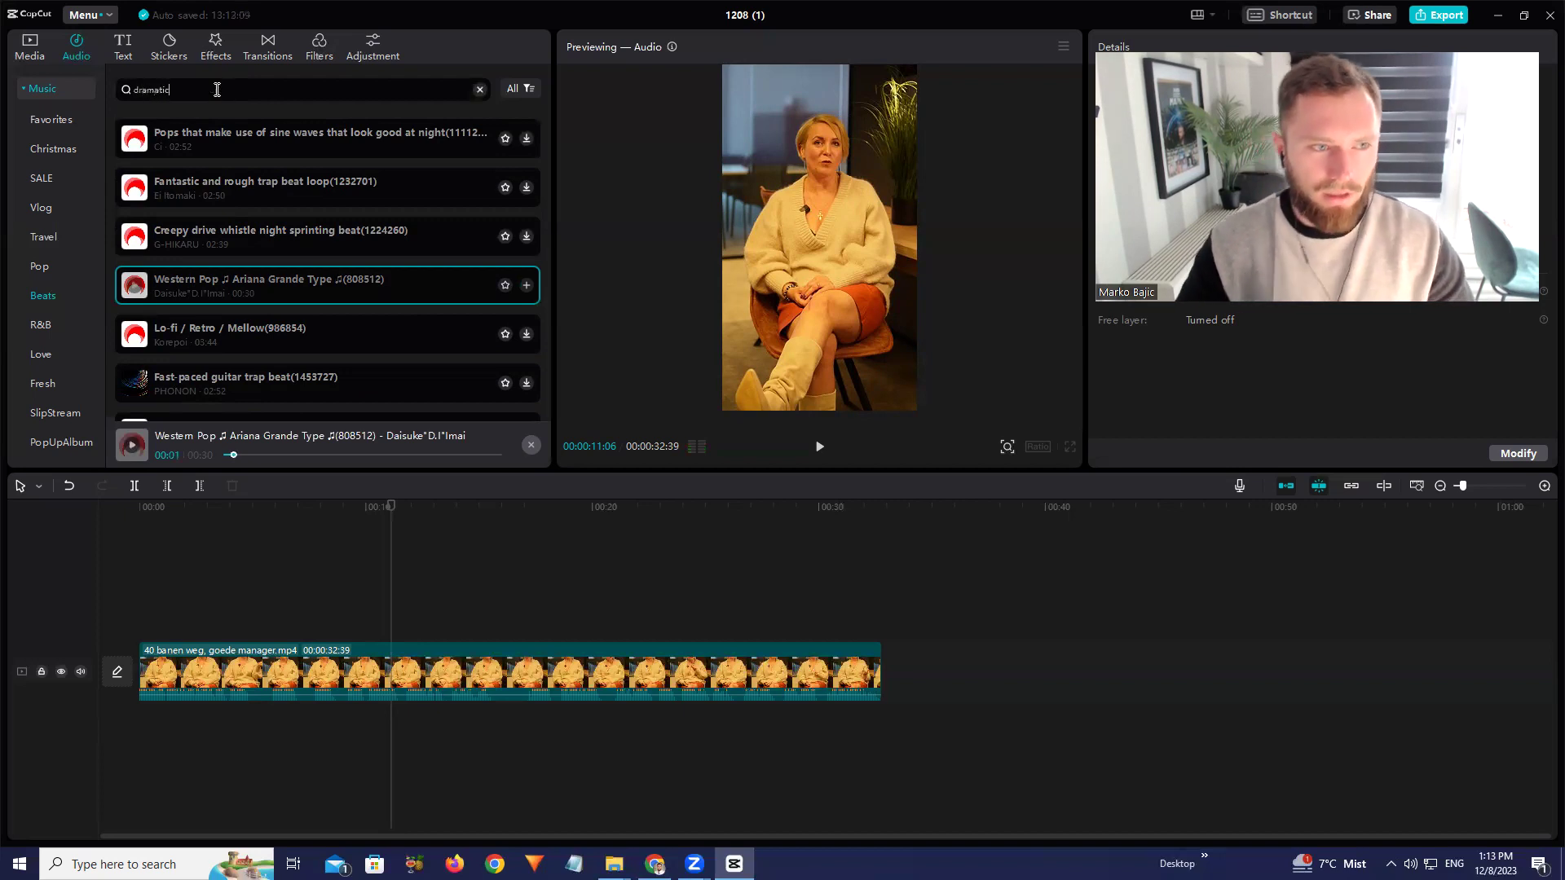
text(amatic)
key(Return)
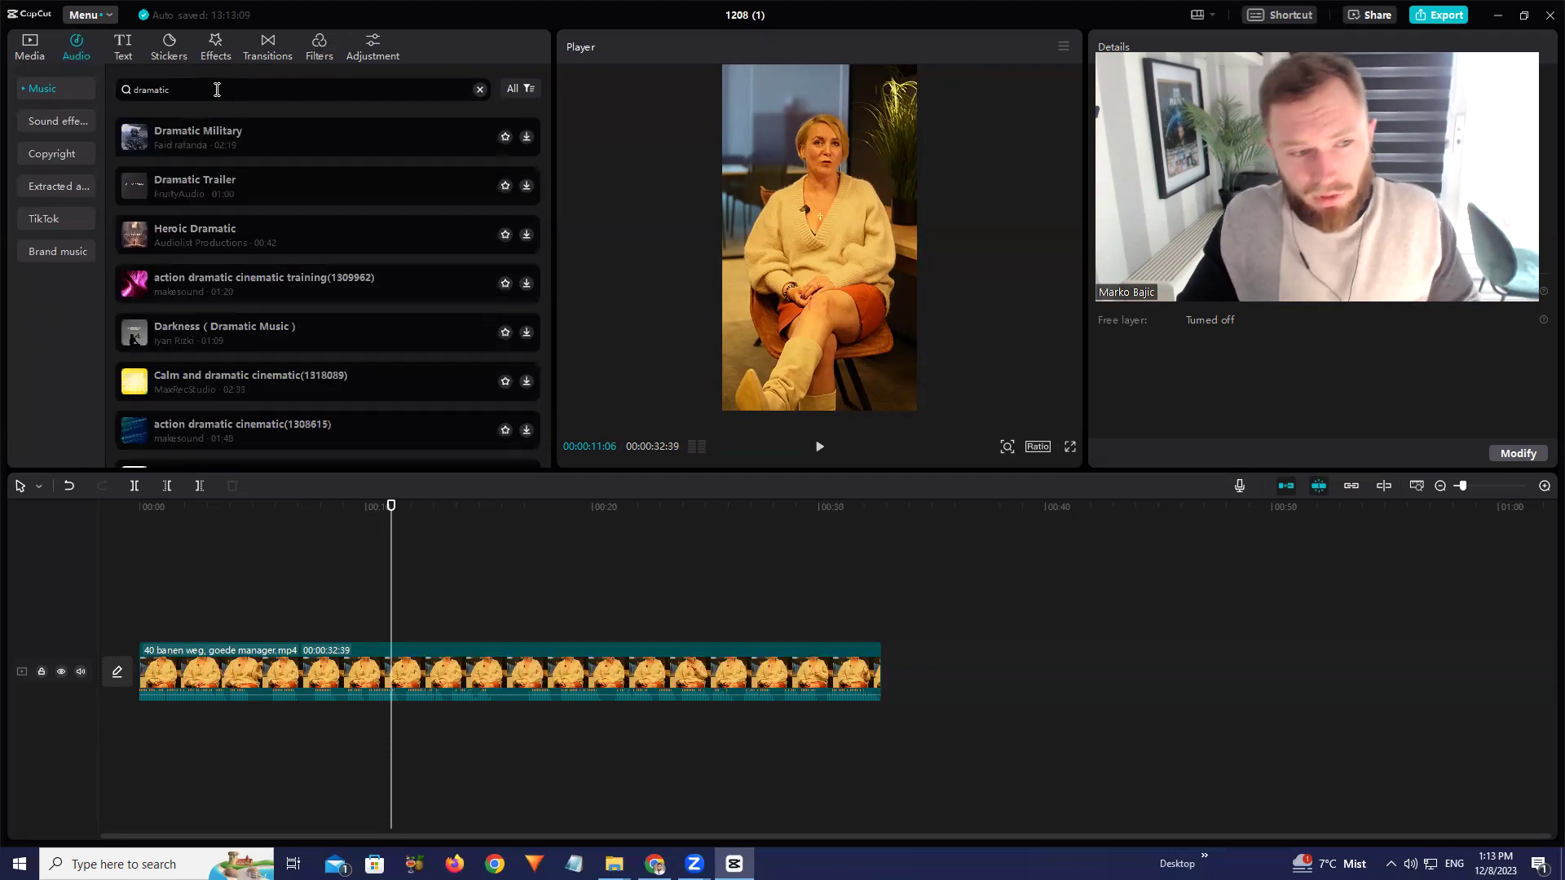
click(254, 233)
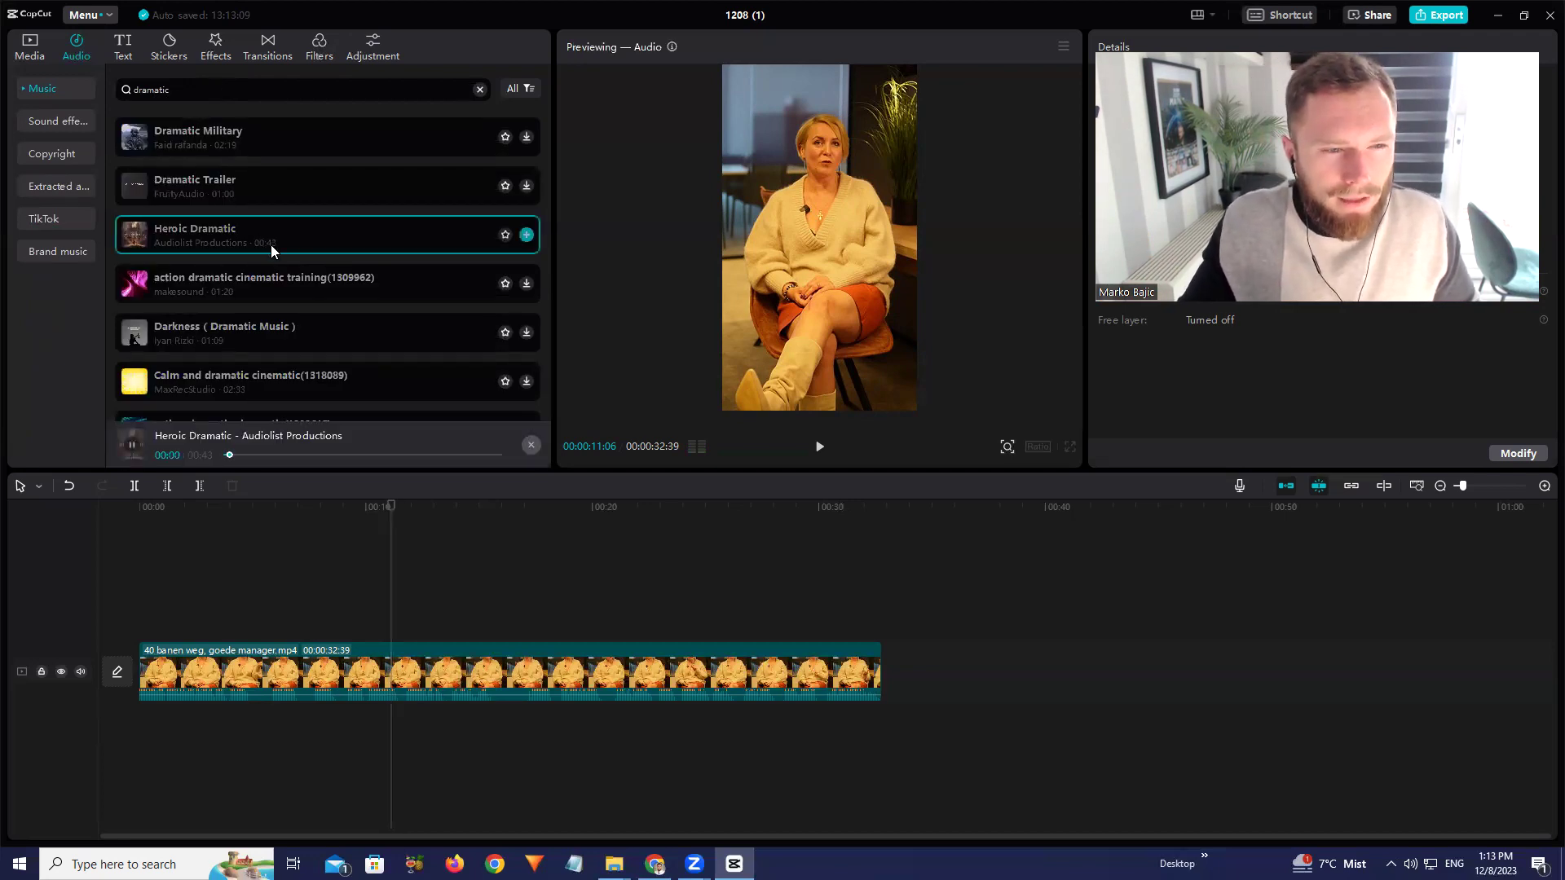
click(324, 187)
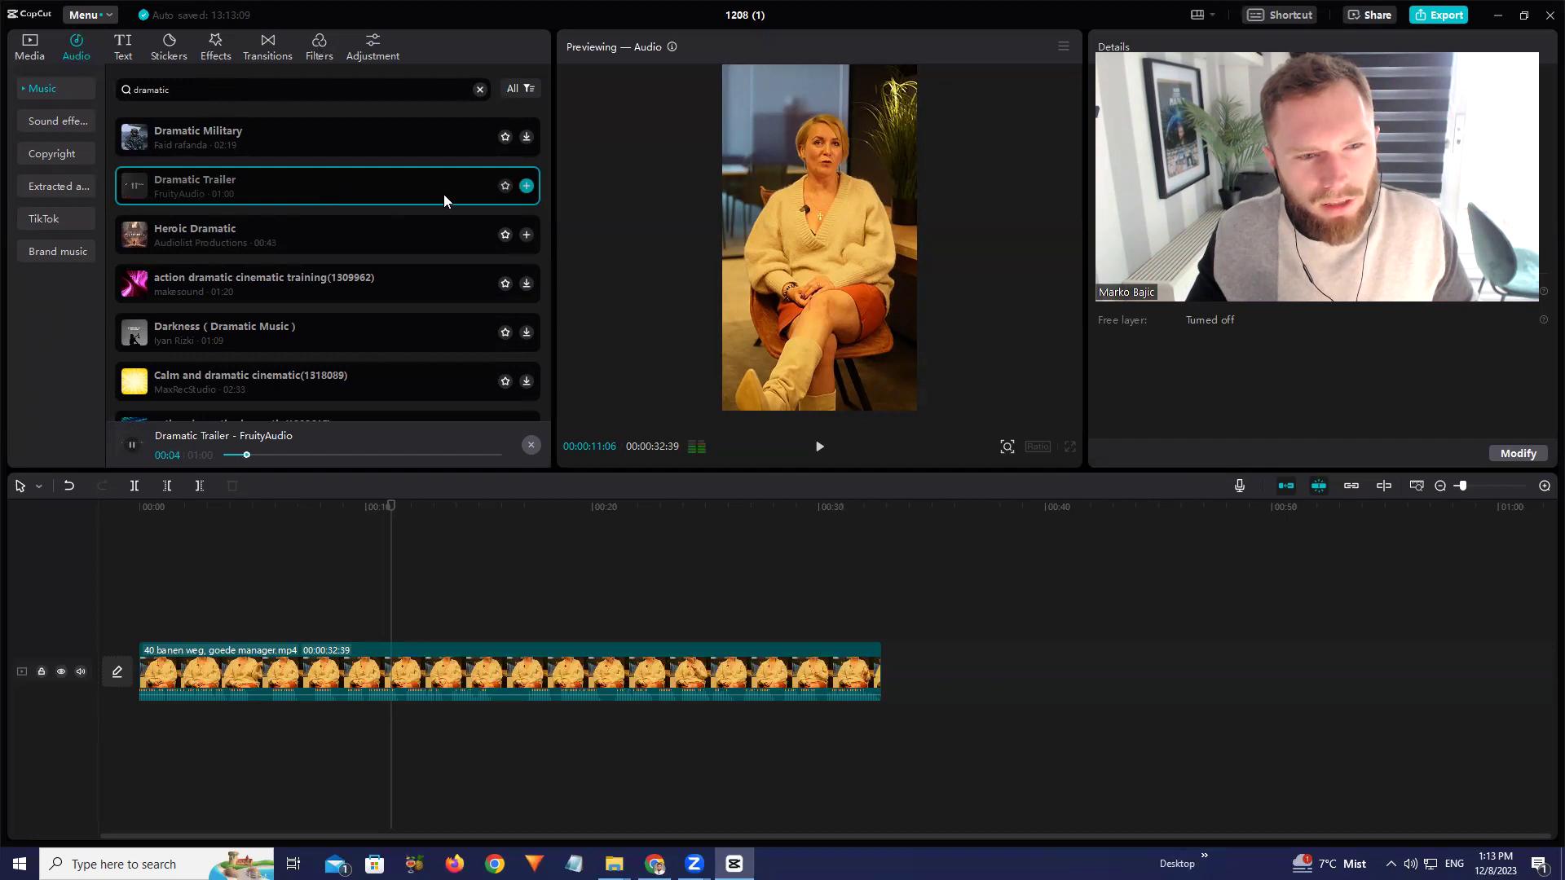
Add "Dramatic Trailer" to the timeline and move it to the start, aligned with the video clip
click(527, 186)
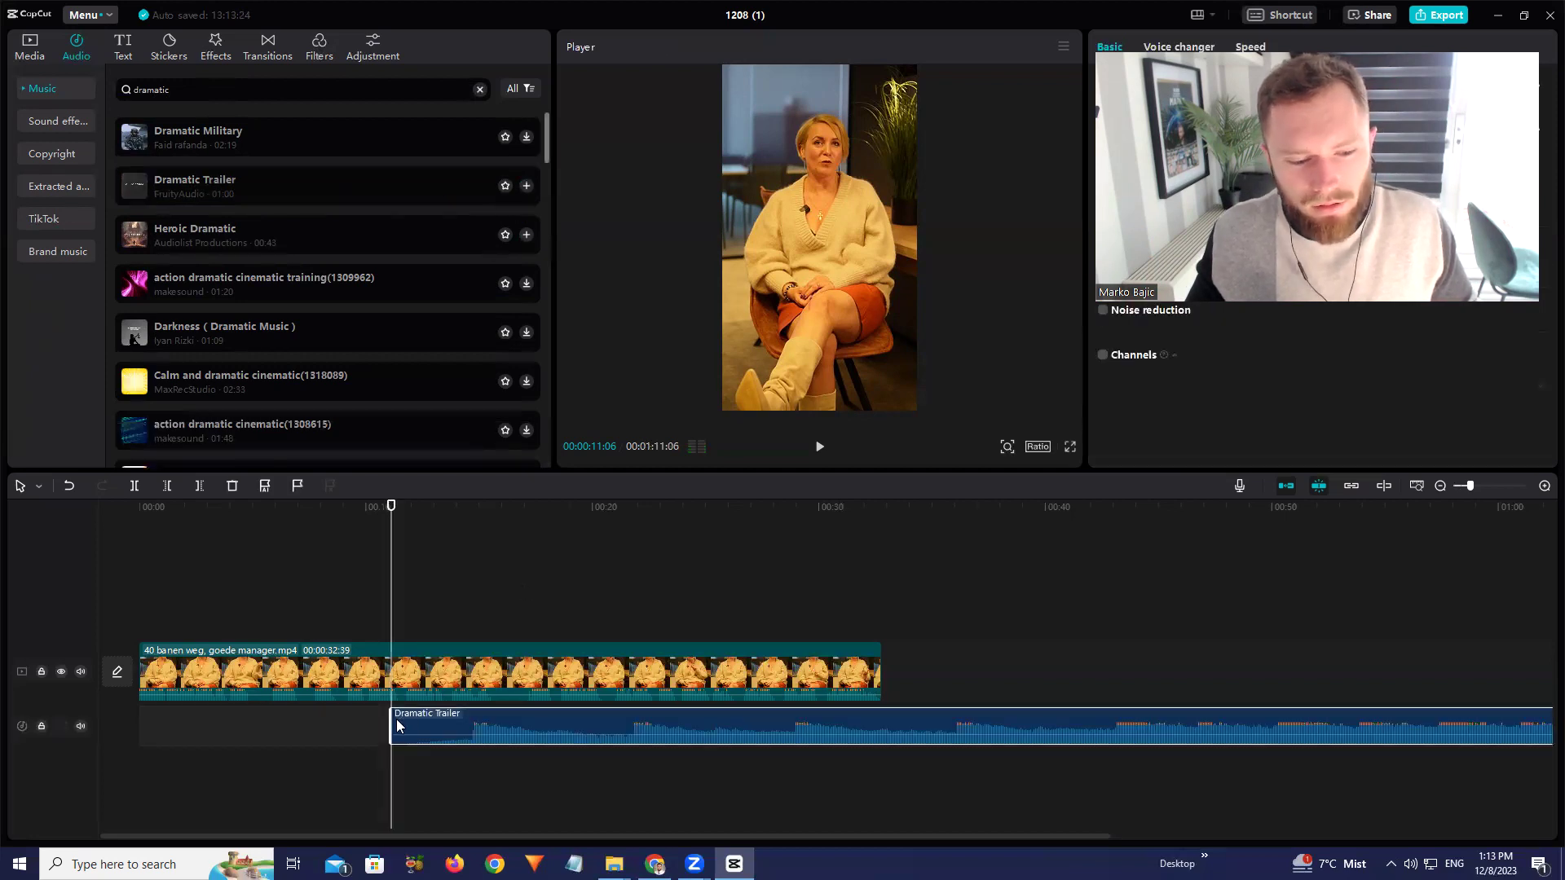
drag(383, 714, 157, 717)
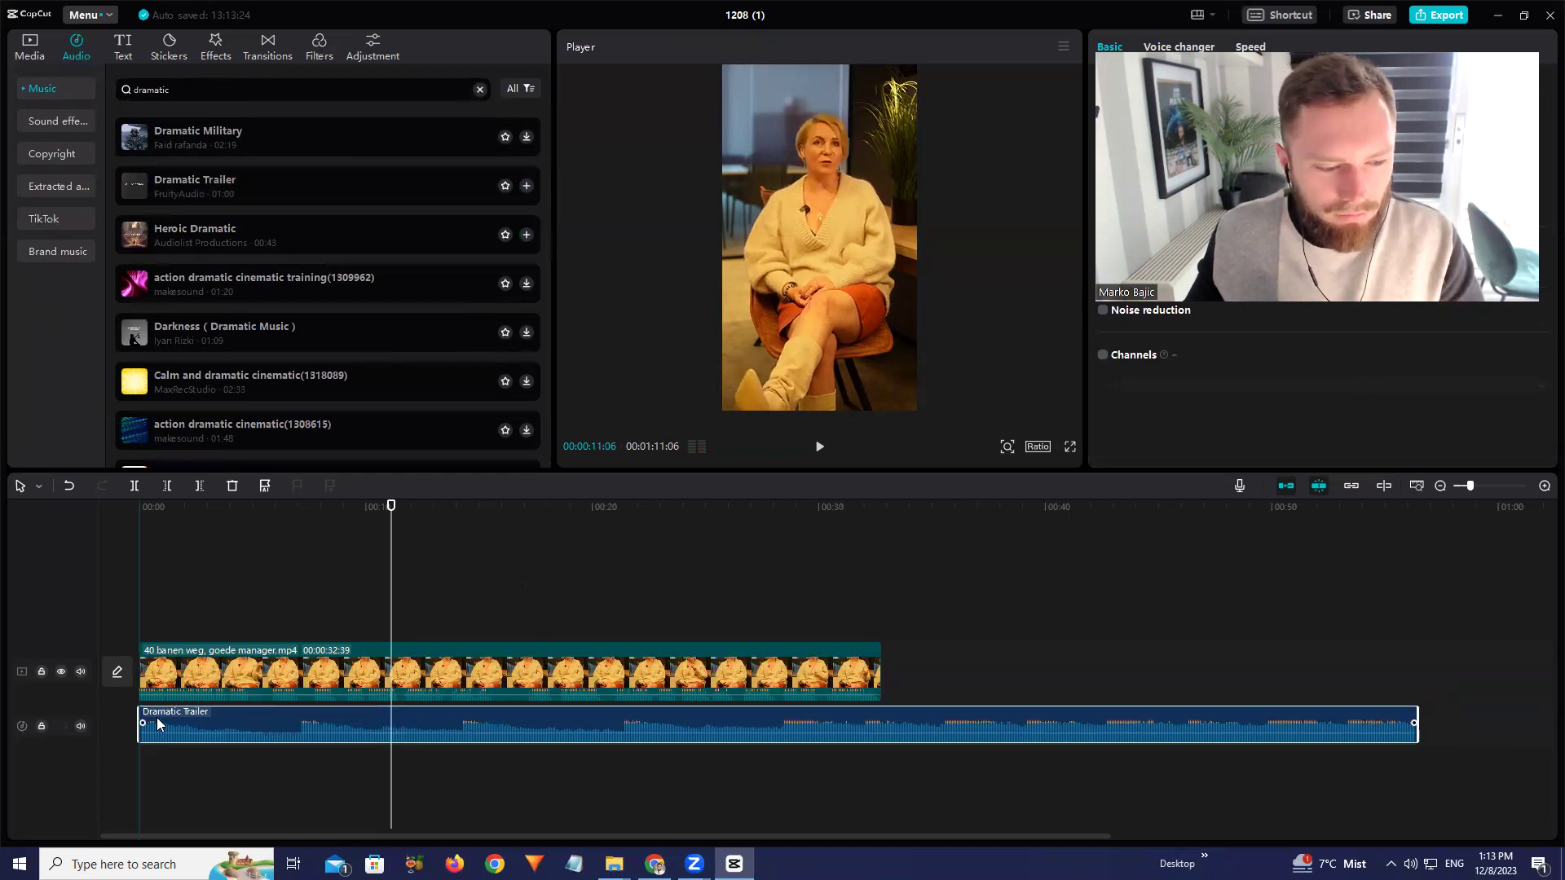
Play the opening of the video with the music and shorten the "Dramatic Trailer" clip to the video's end
click(173, 542)
drag(174, 506, 3, 489)
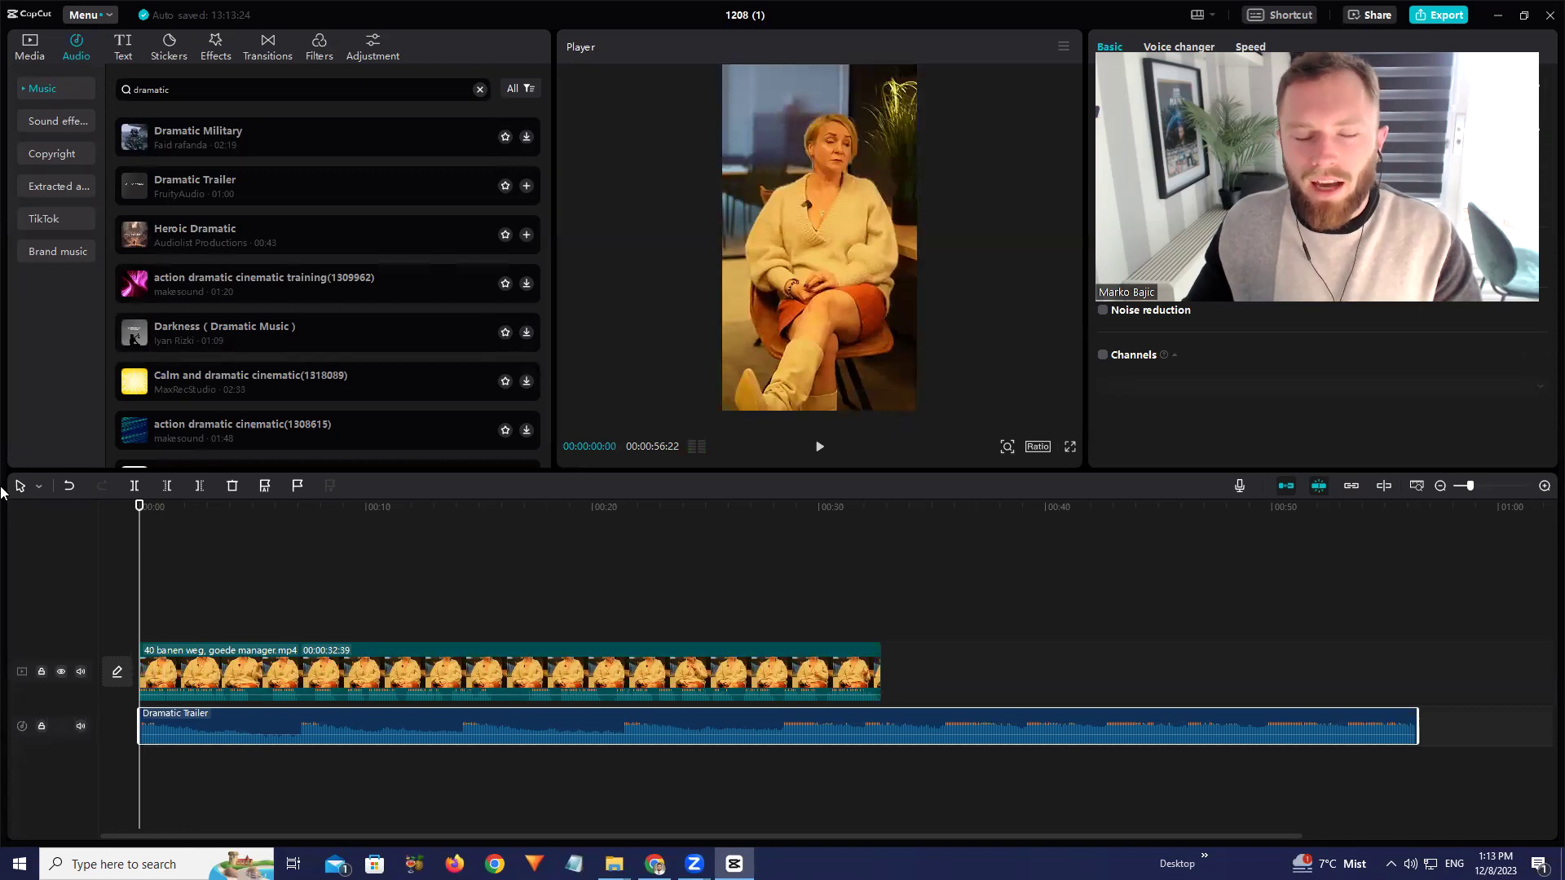
key(space)
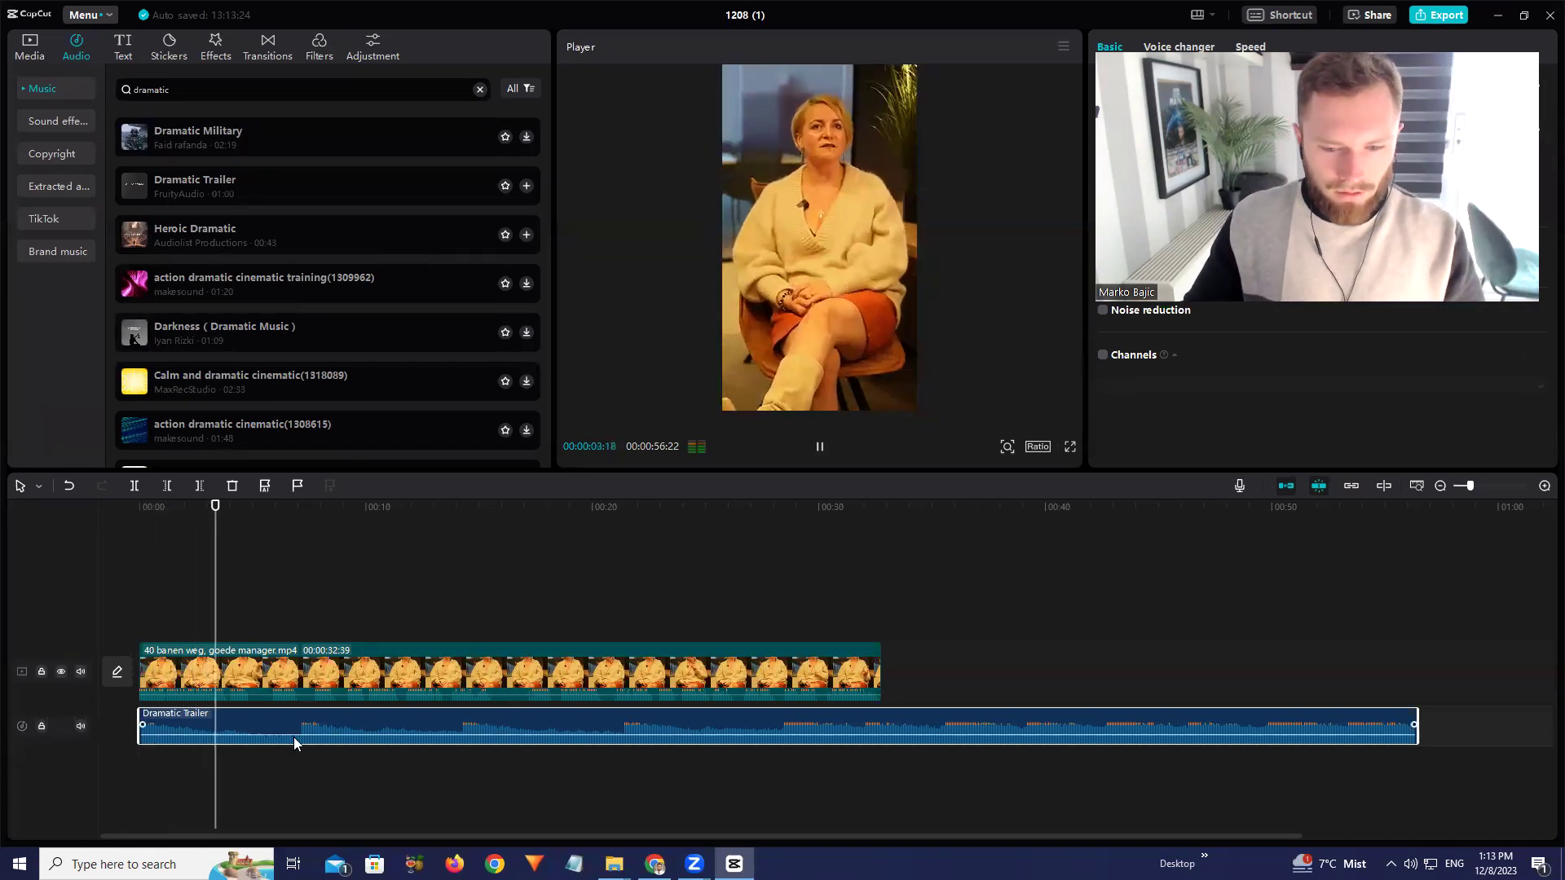
key(space)
drag(1417, 725, 881, 726)
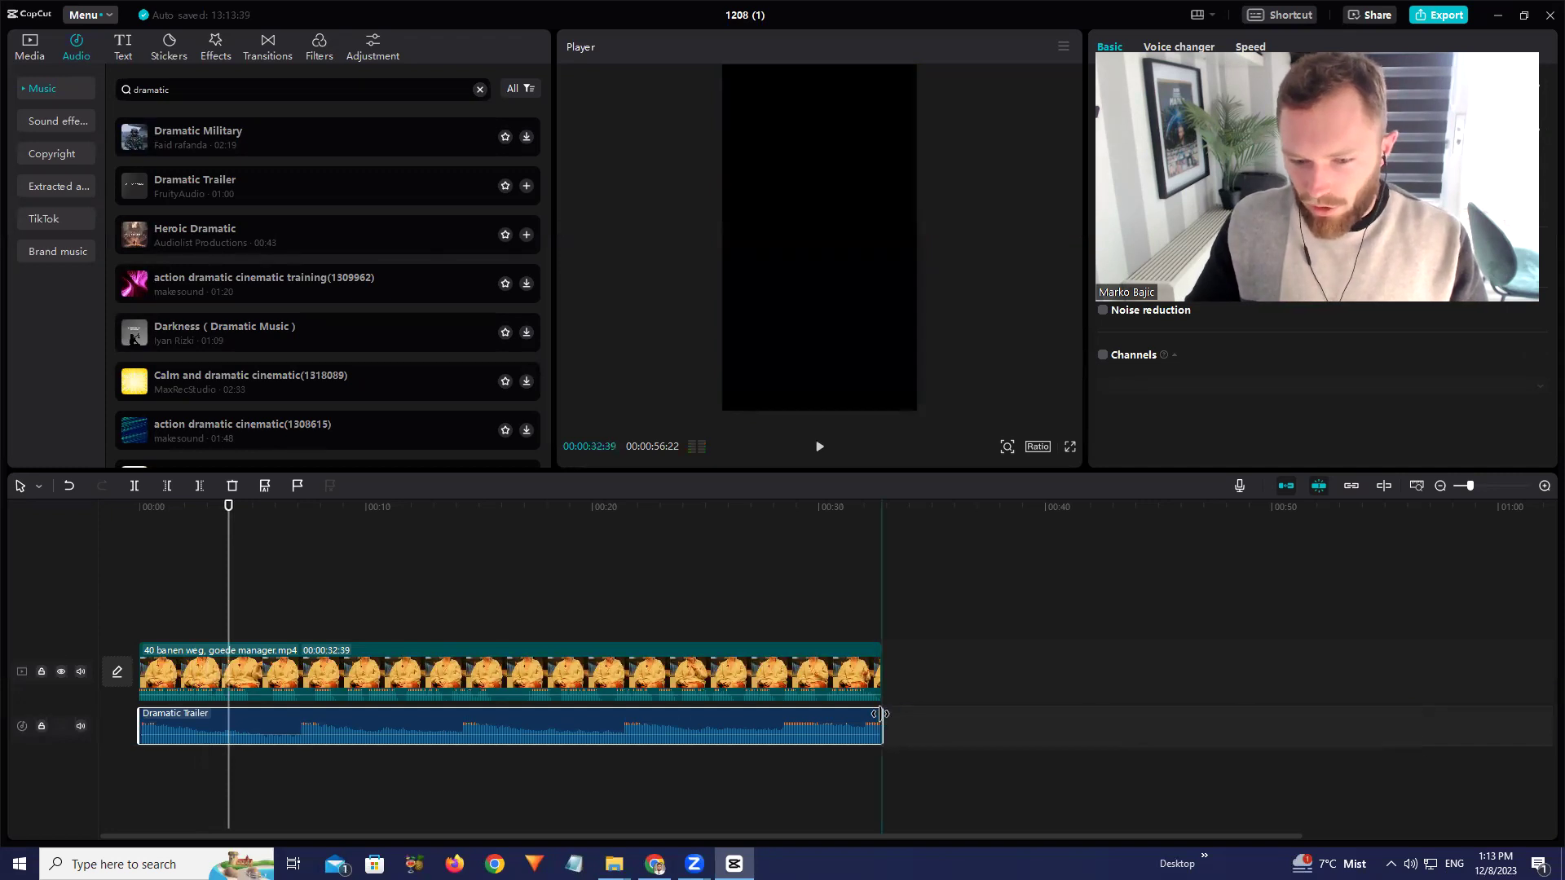
Lower the Dramatic Trailer music volume to about -14.7 dB and play back a stretch from about 5 seconds to check it
drag(390, 734, 389, 739)
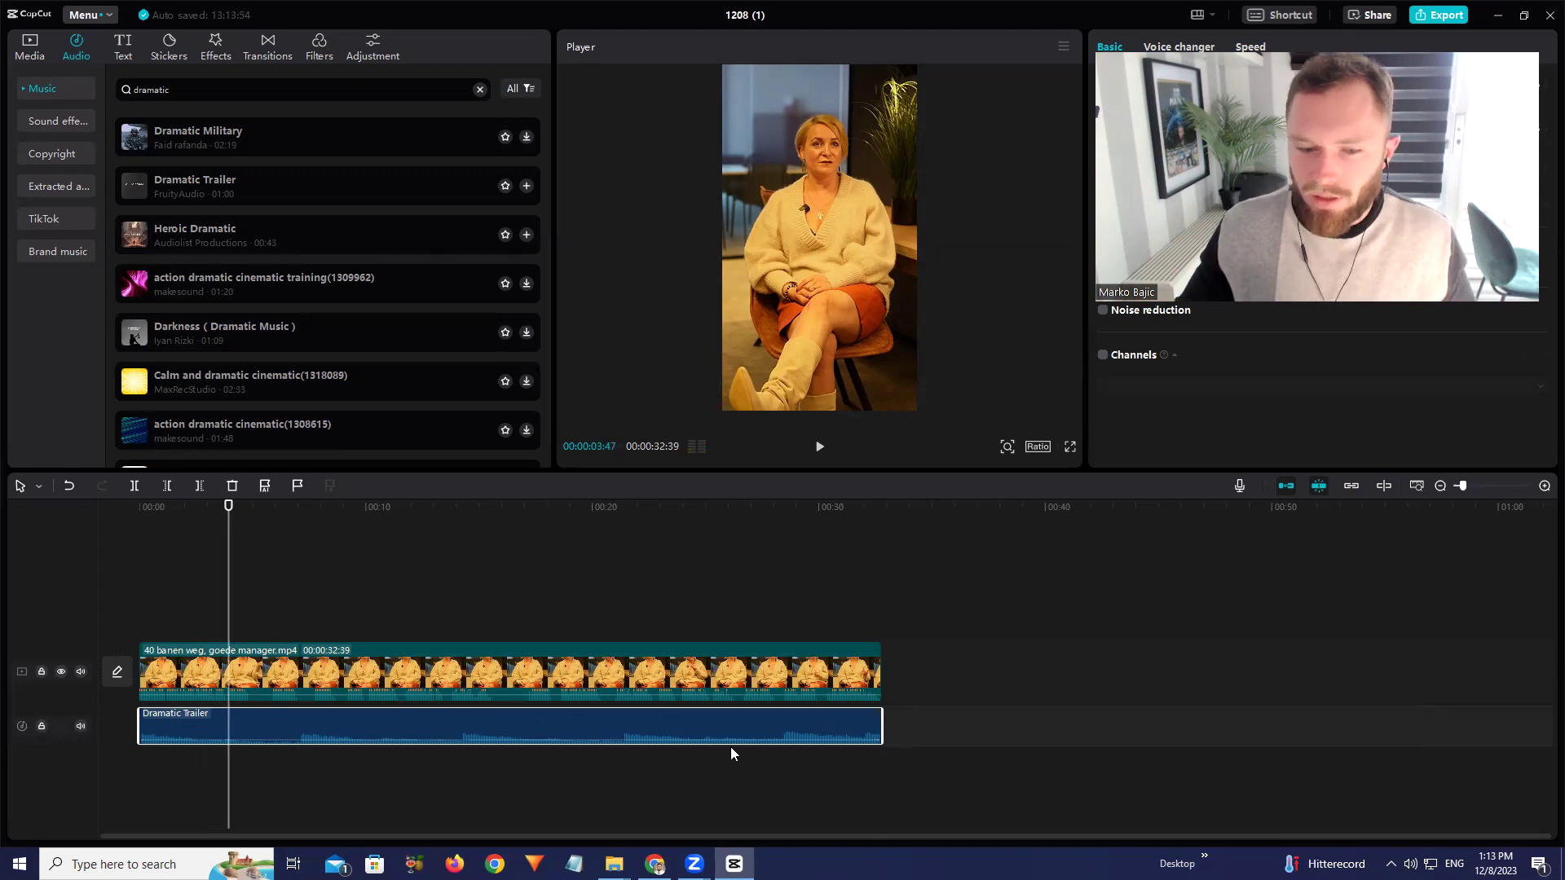
click(260, 505)
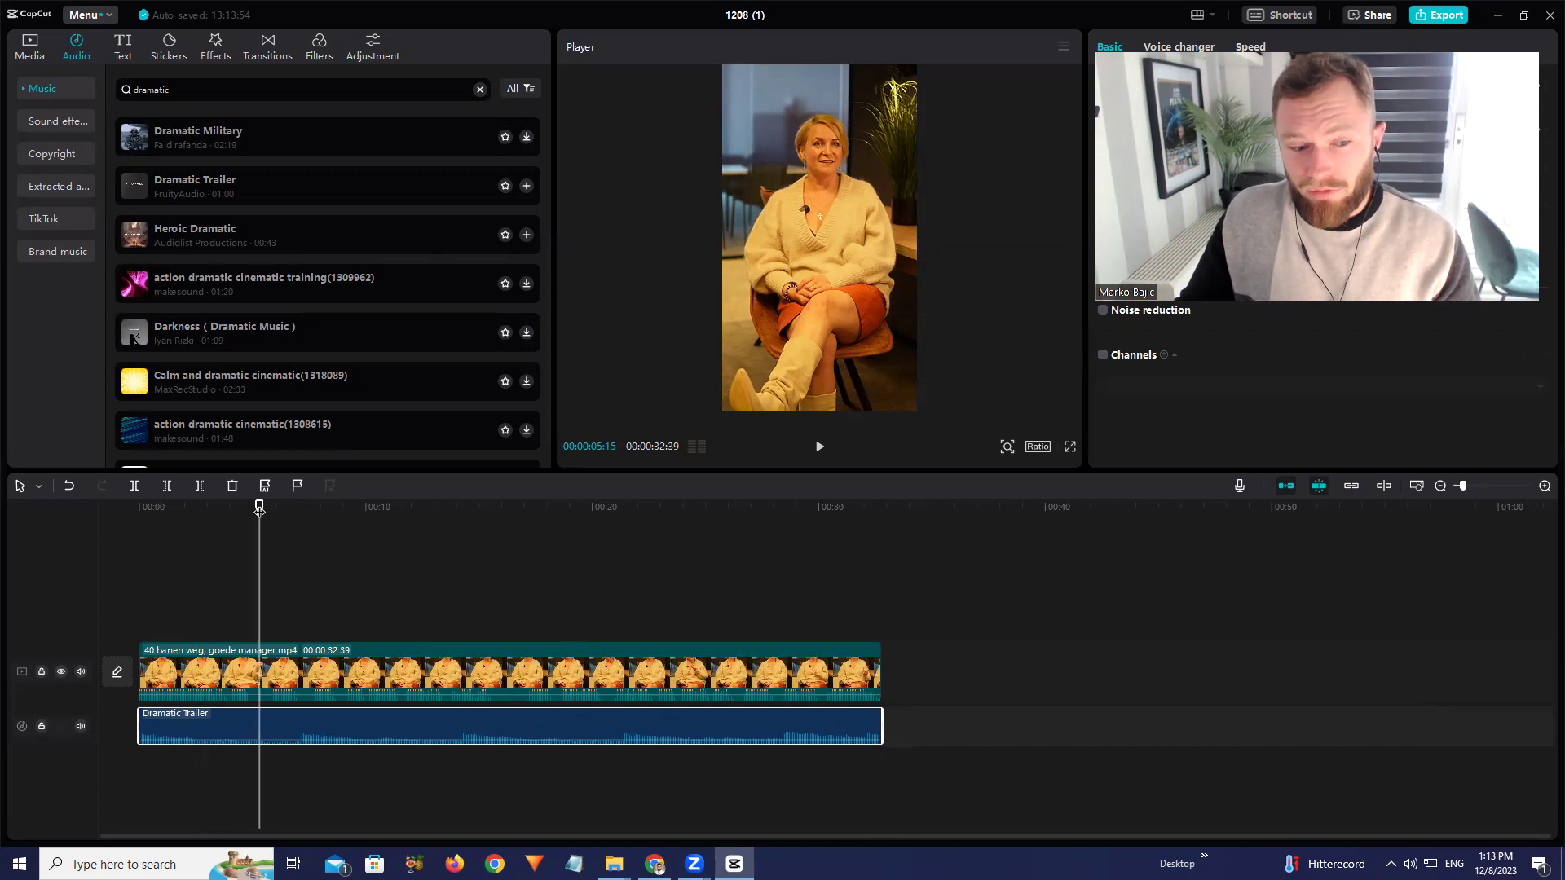
key(space)
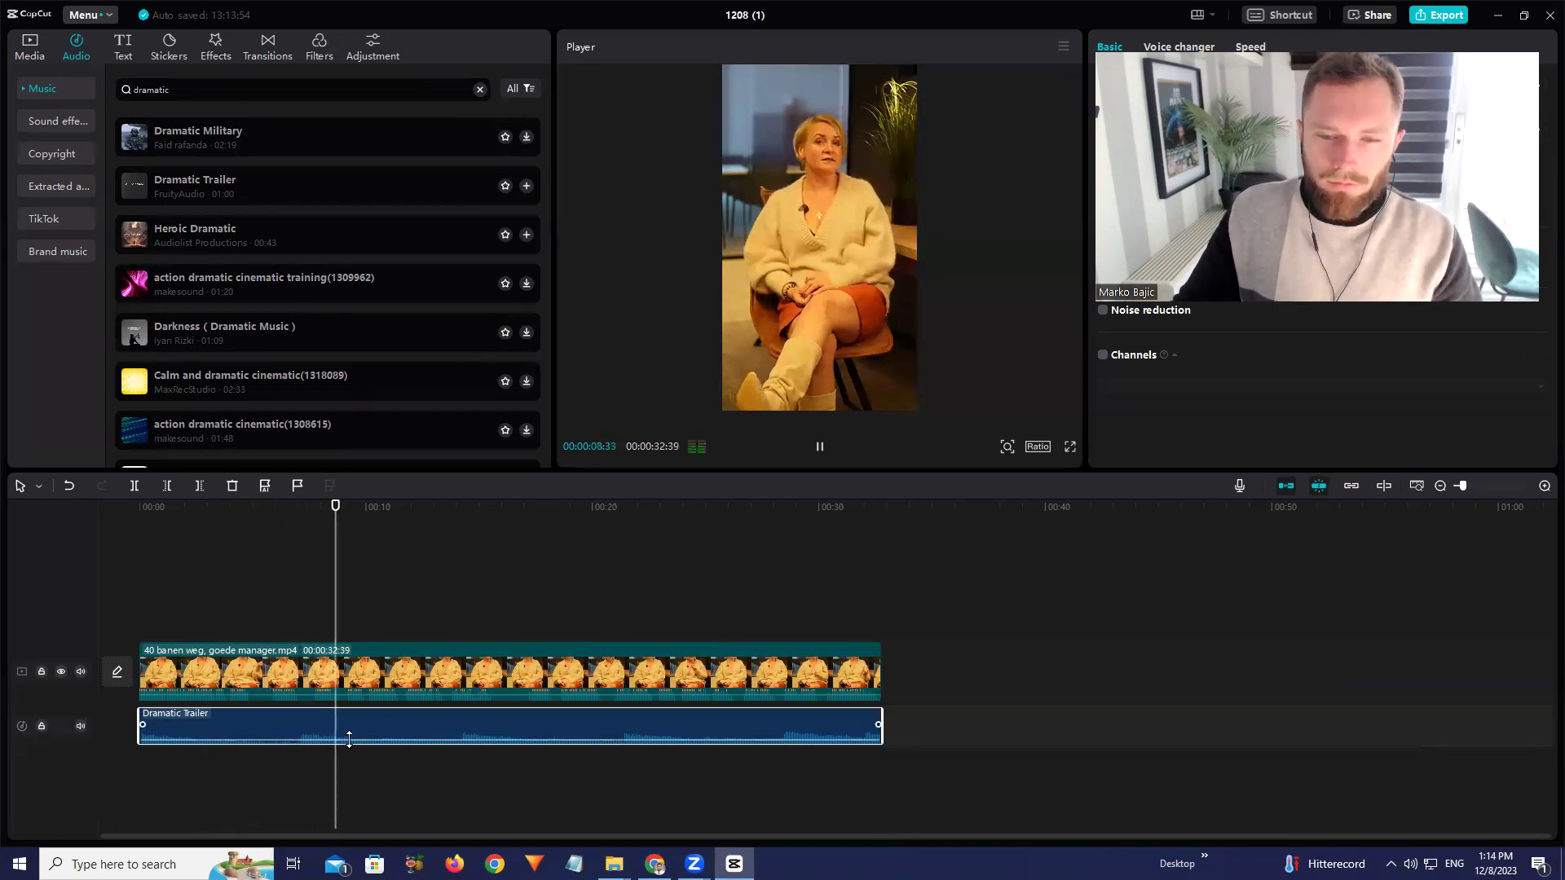
click(226, 507)
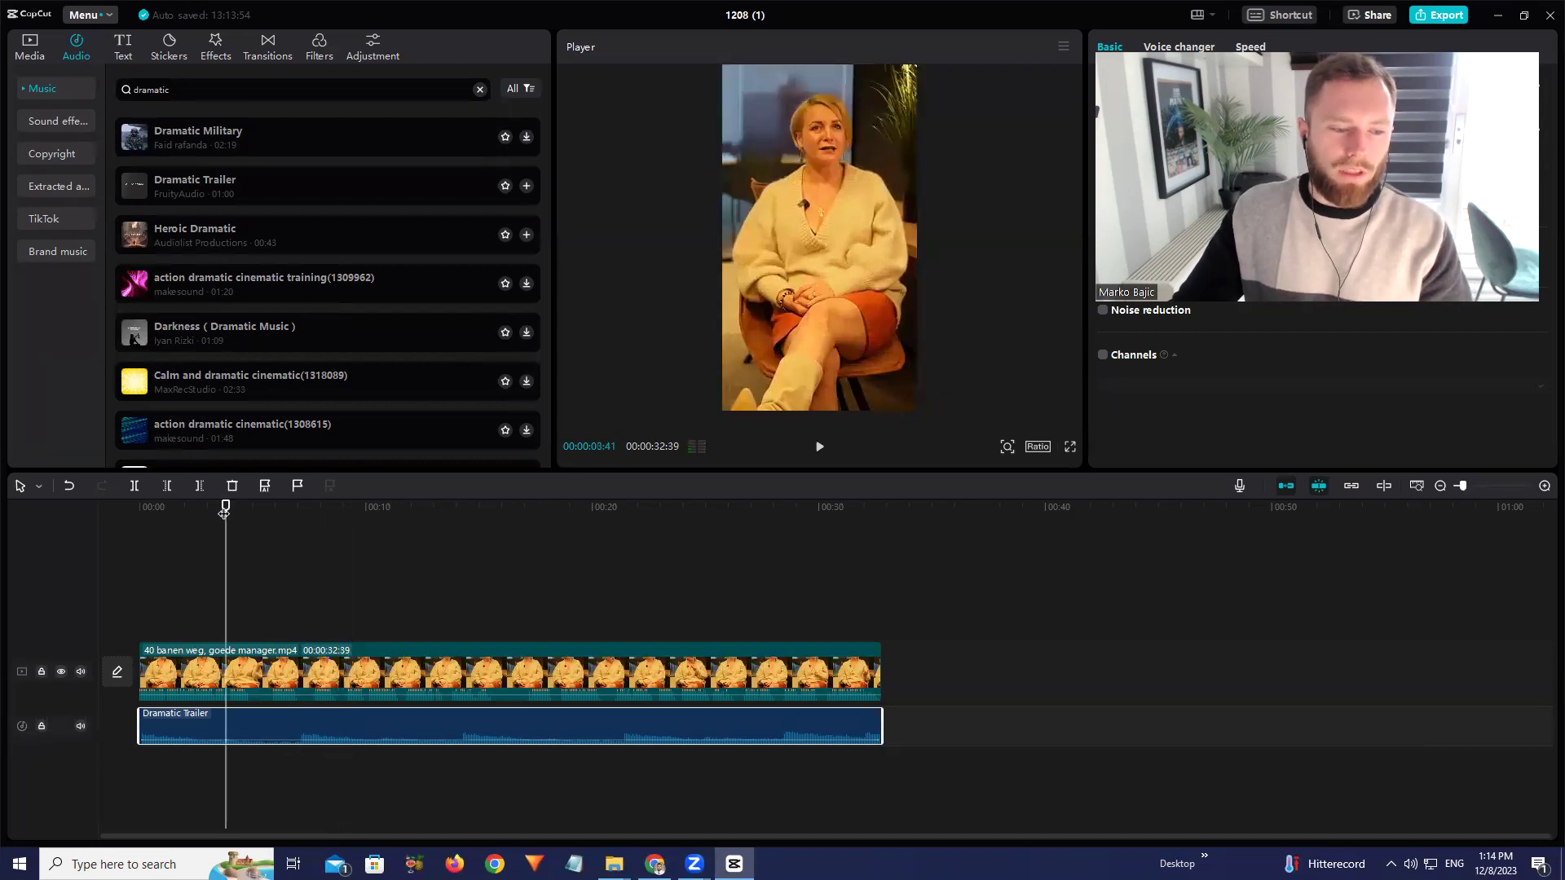
Cut the pause out of the interview video at about 5 seconds and split off a short segment after the cut
key(space)
click(270, 657)
click(135, 488)
drag(247, 657, 272, 657)
click(137, 486)
click(259, 509)
click(259, 674)
key(space)
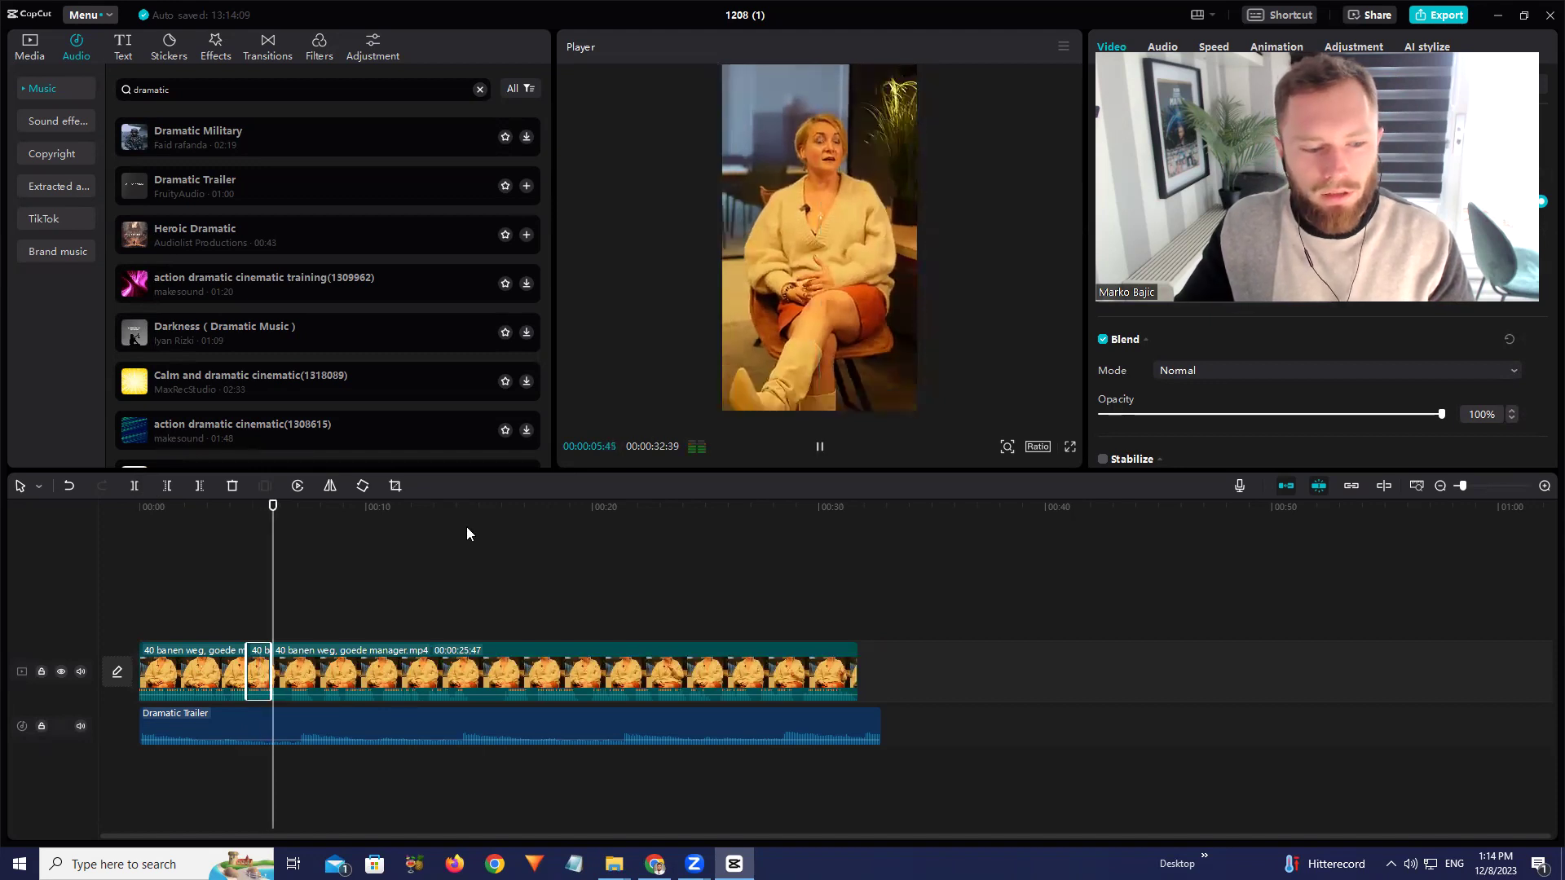
Trim the start of the long remaining segment, split off another short segment at about 6 seconds, and trim the pause there
click(269, 662)
drag(267, 660, 278, 650)
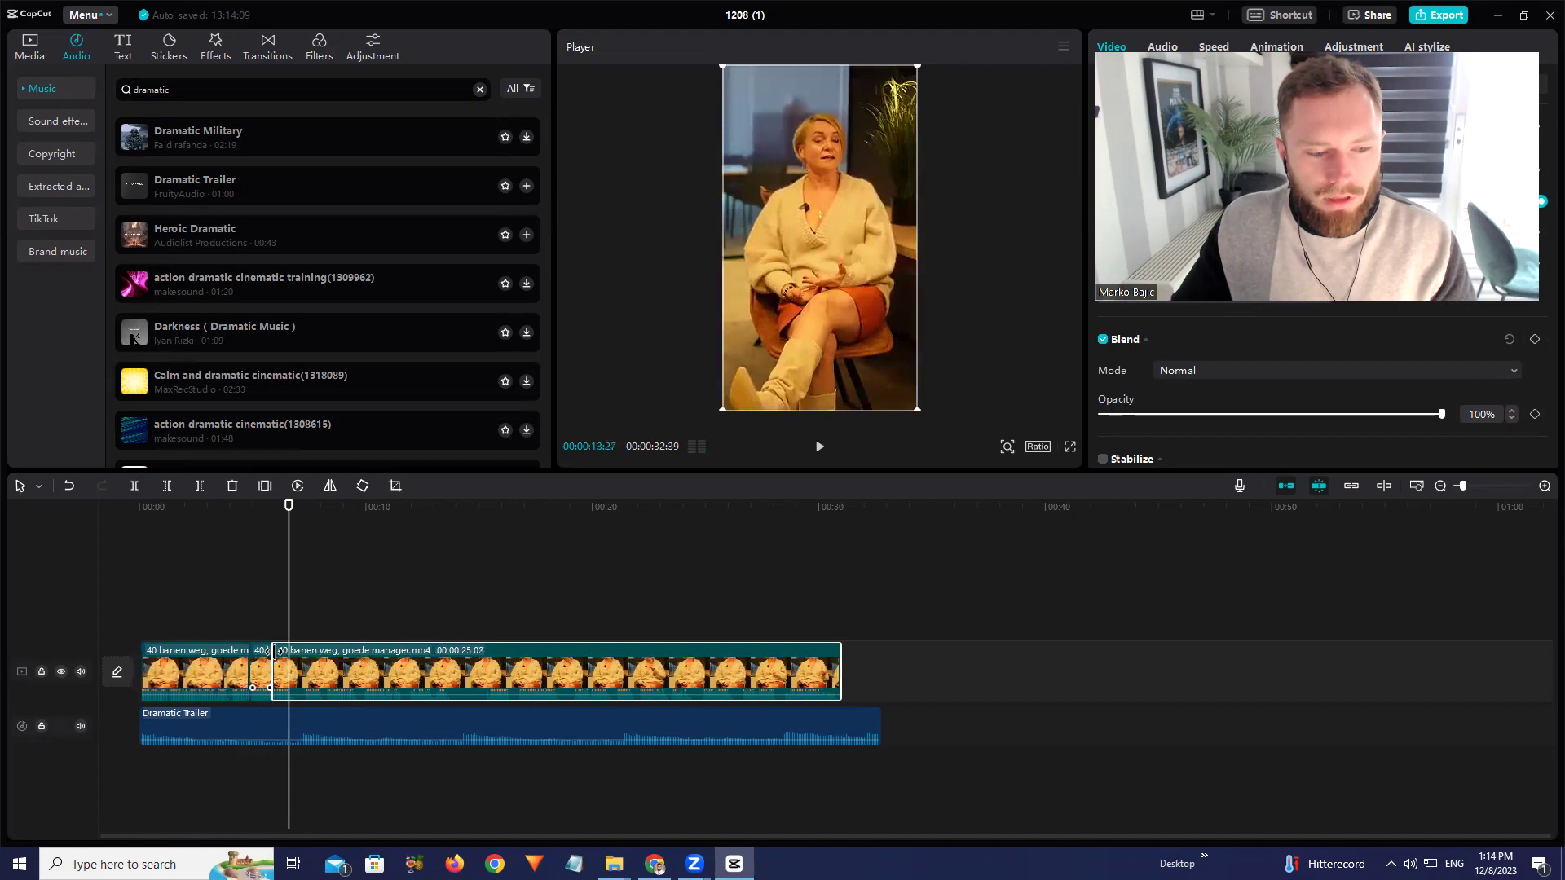
click(256, 509)
key(space)
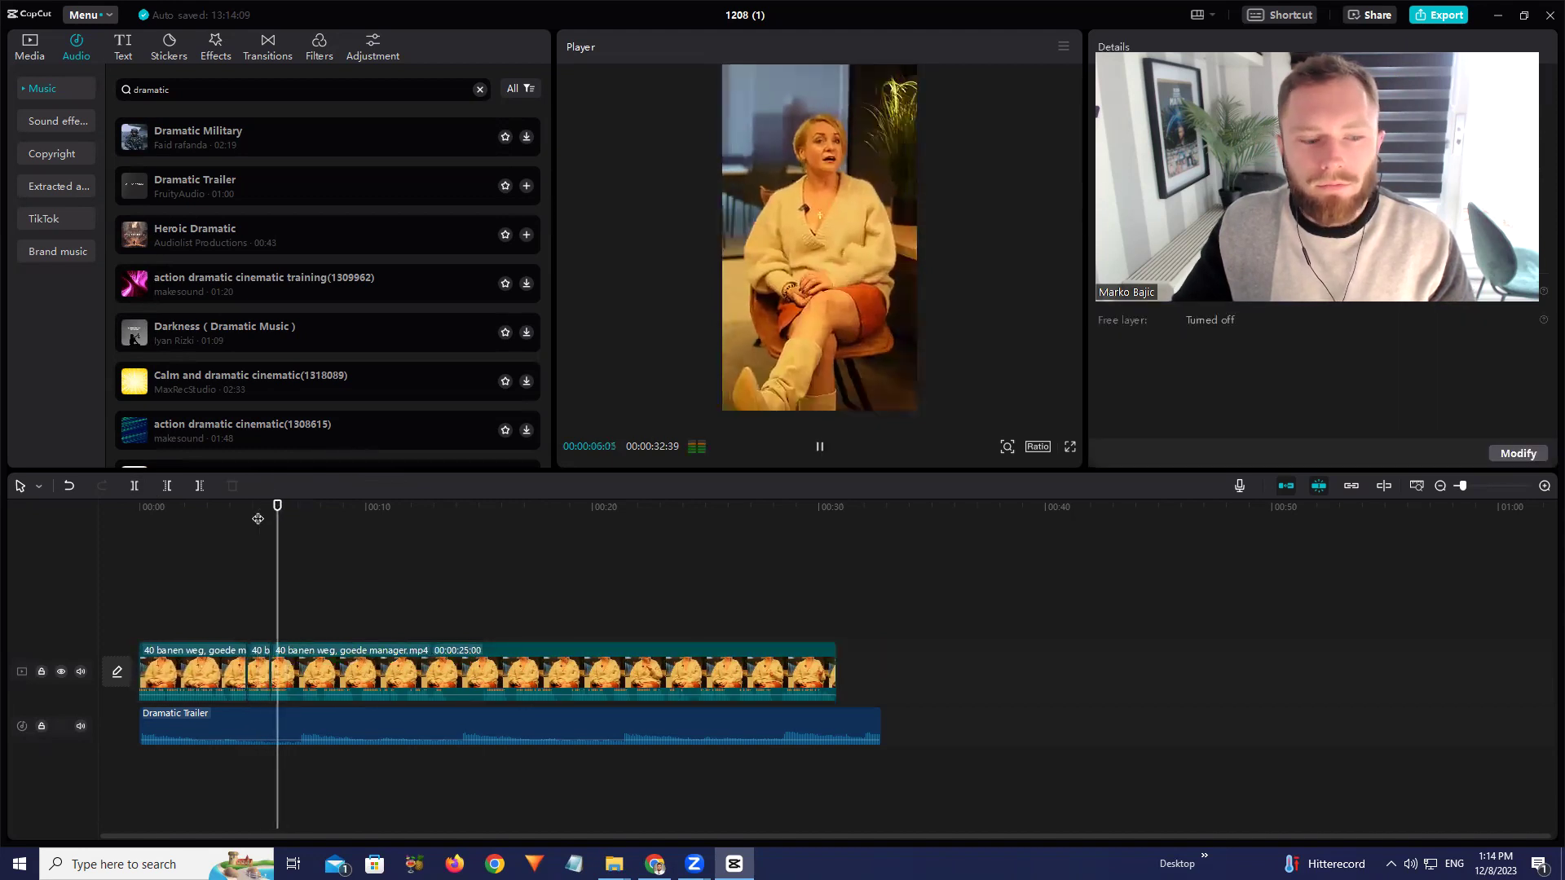
key(space)
drag(296, 648, 304, 659)
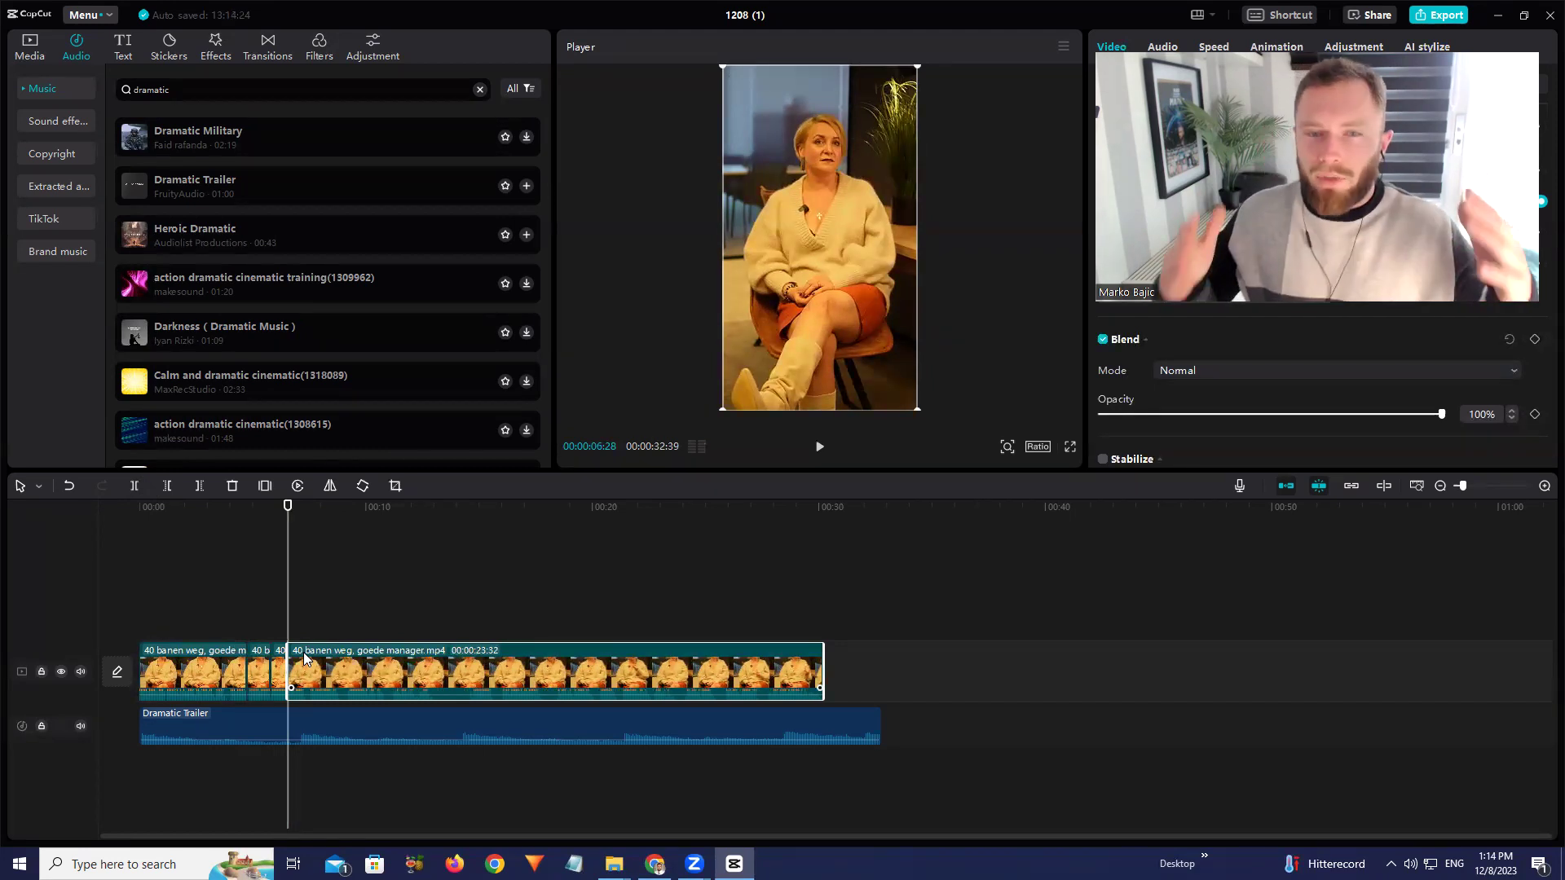
Split the interview video at about 8:48 and trim the pause around the cut
key(space)
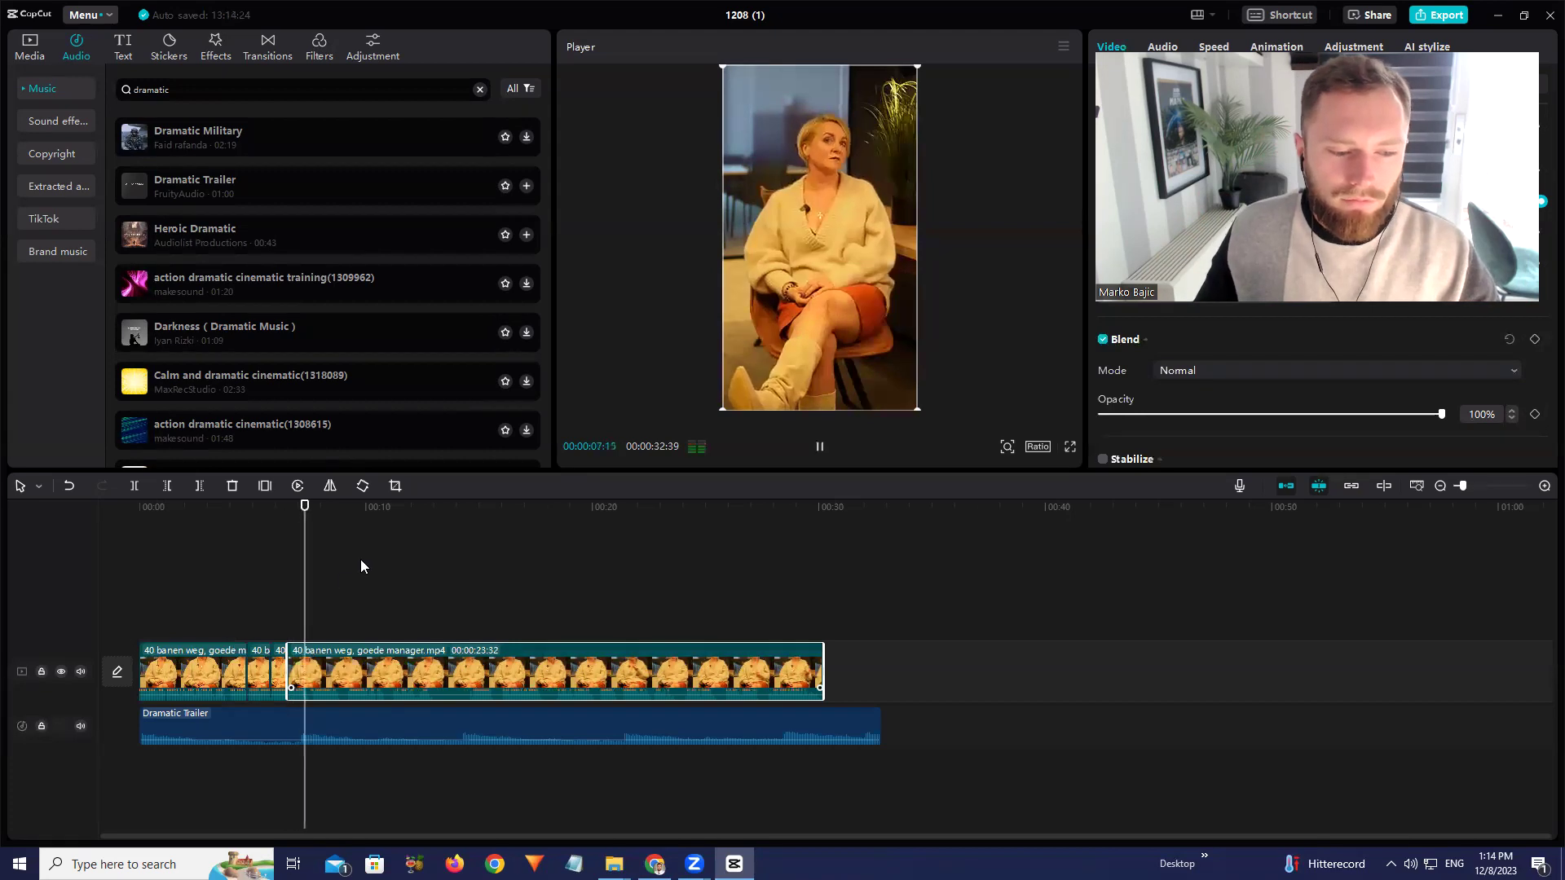
click(134, 486)
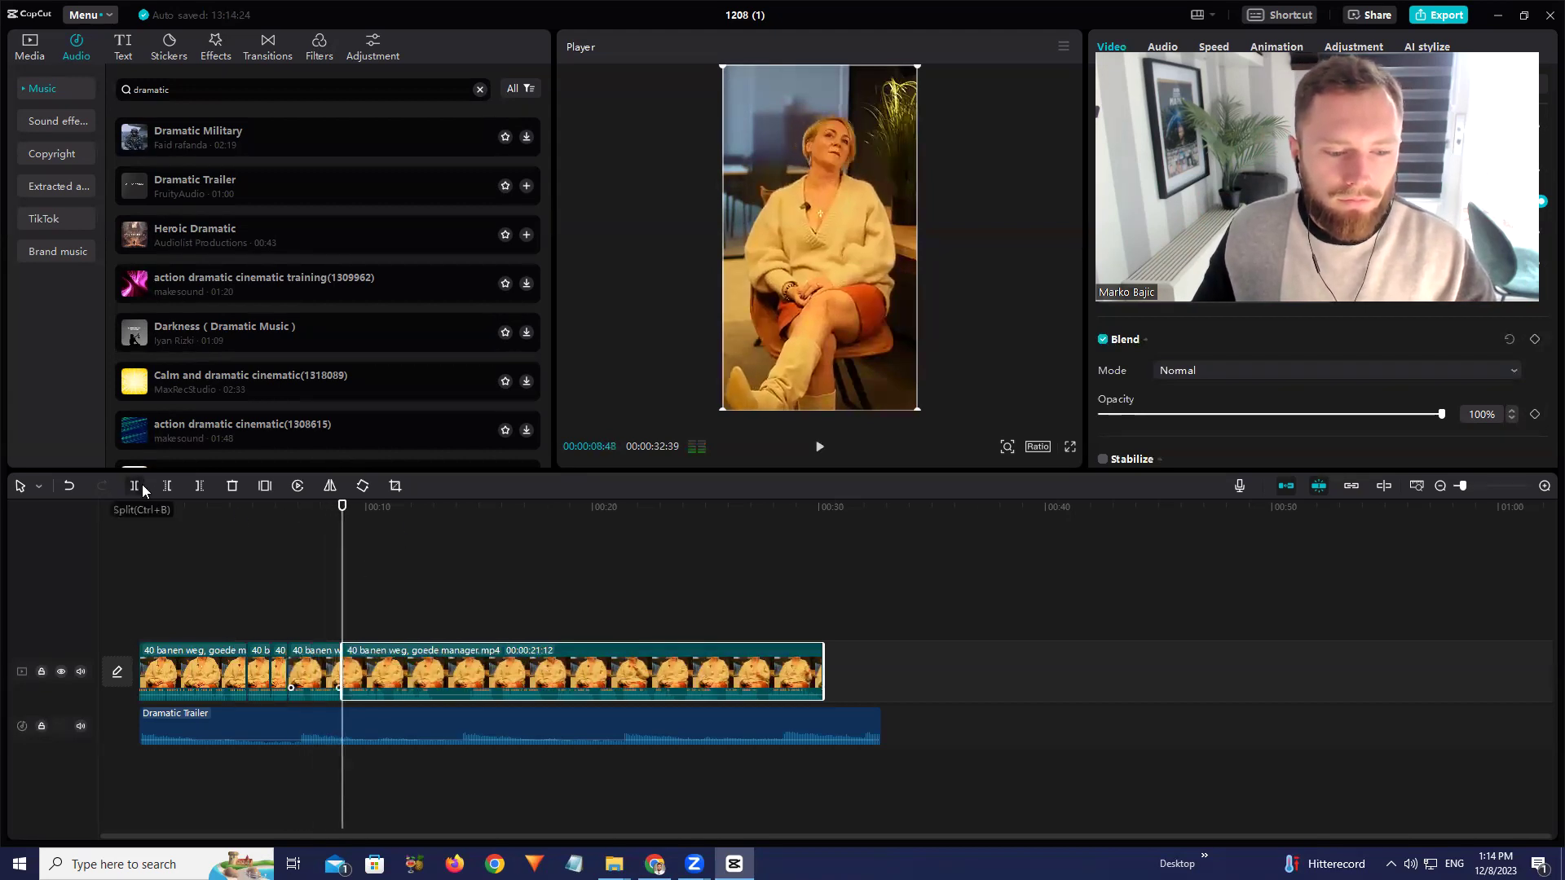
key(ctrl+z)
click(134, 486)
key(space)
drag(340, 655, 333, 656)
Zoom in slightly on the woman in the segment before the 8-second cut and play back the transition
click(330, 507)
click(312, 673)
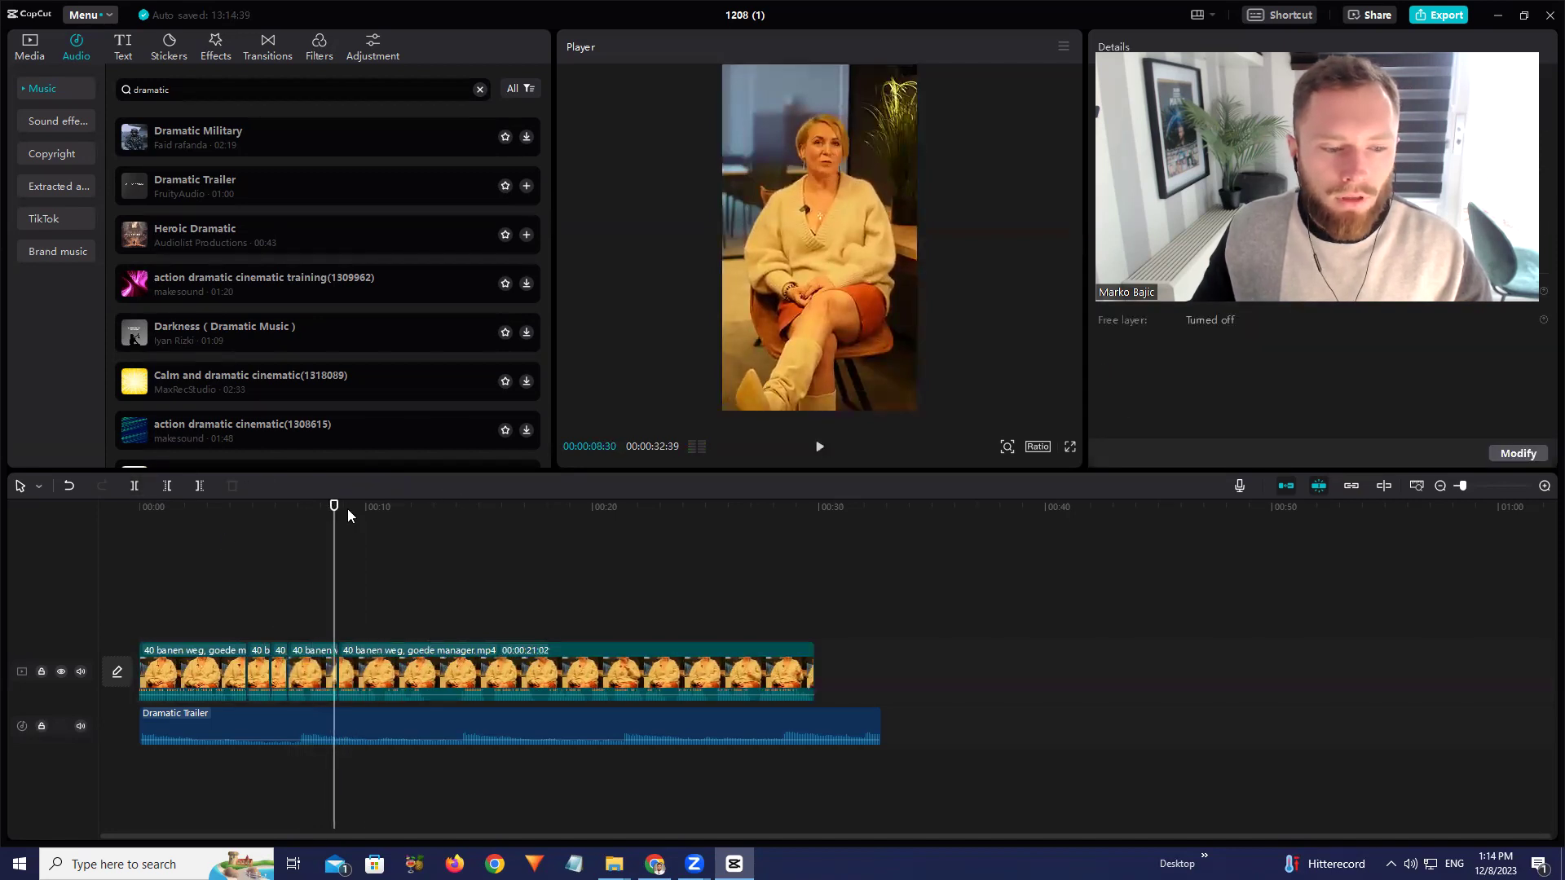
drag(803, 334, 832, 315)
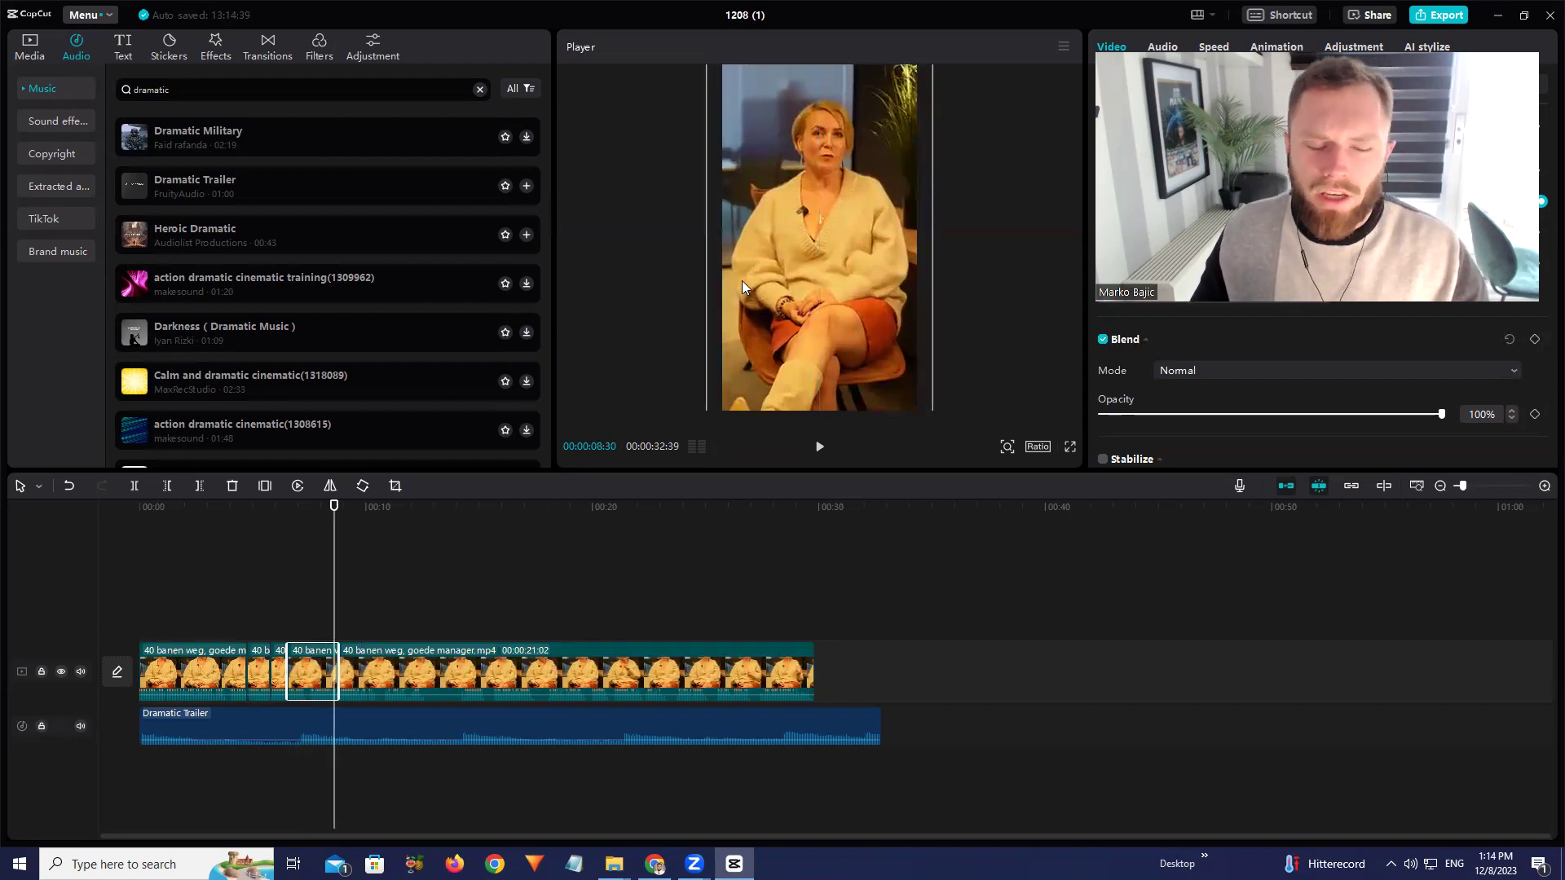
key(space)
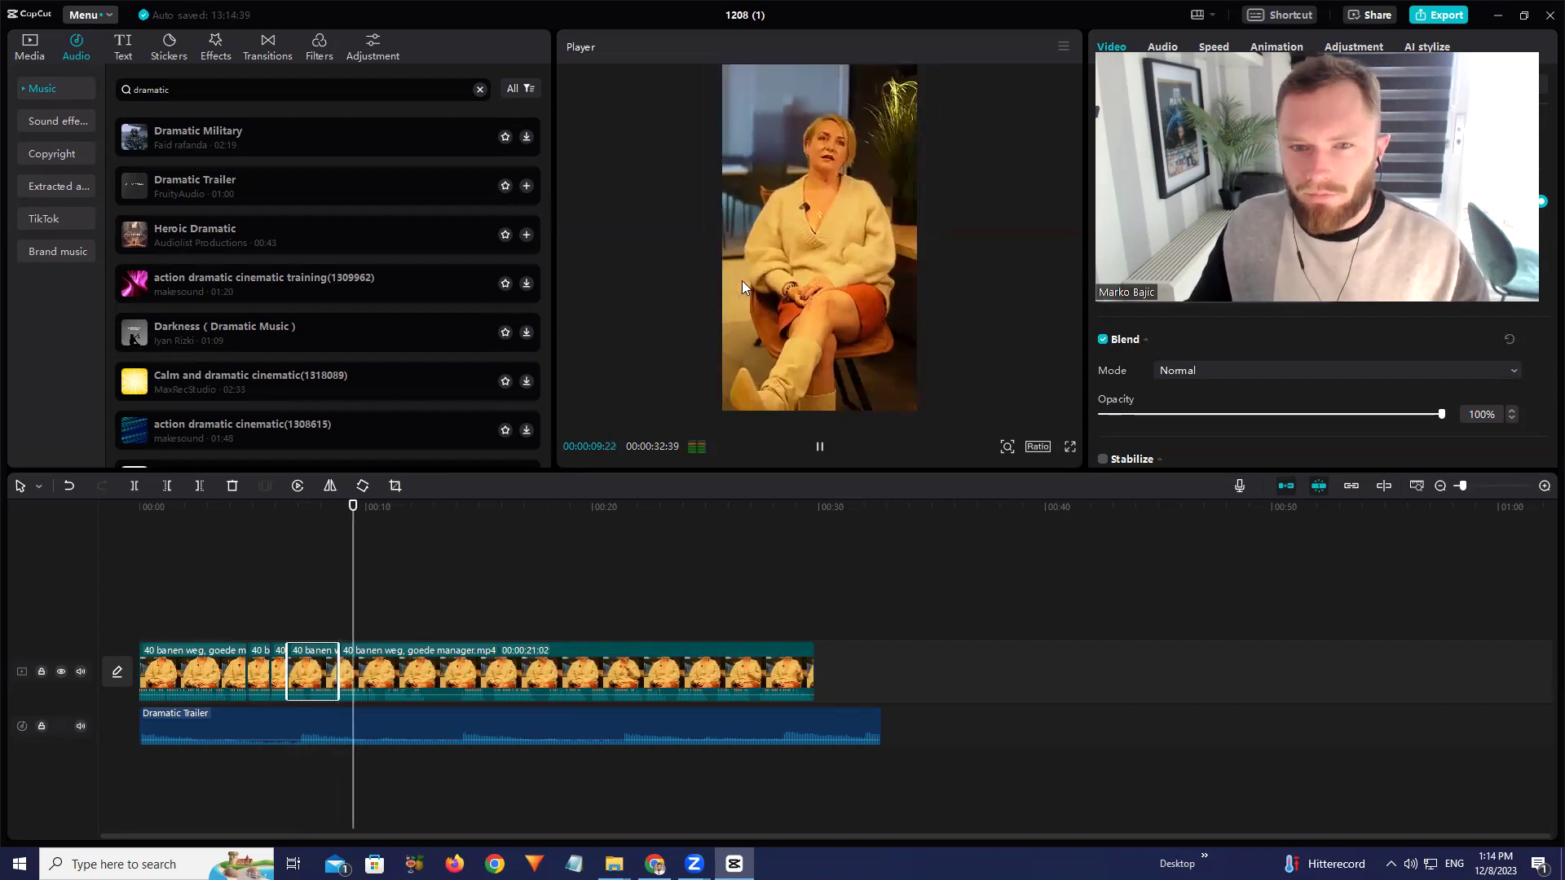
Split the remaining long segment at about 12:28 and trim the pause from its new start, leaving a 15:29 segment
click(442, 661)
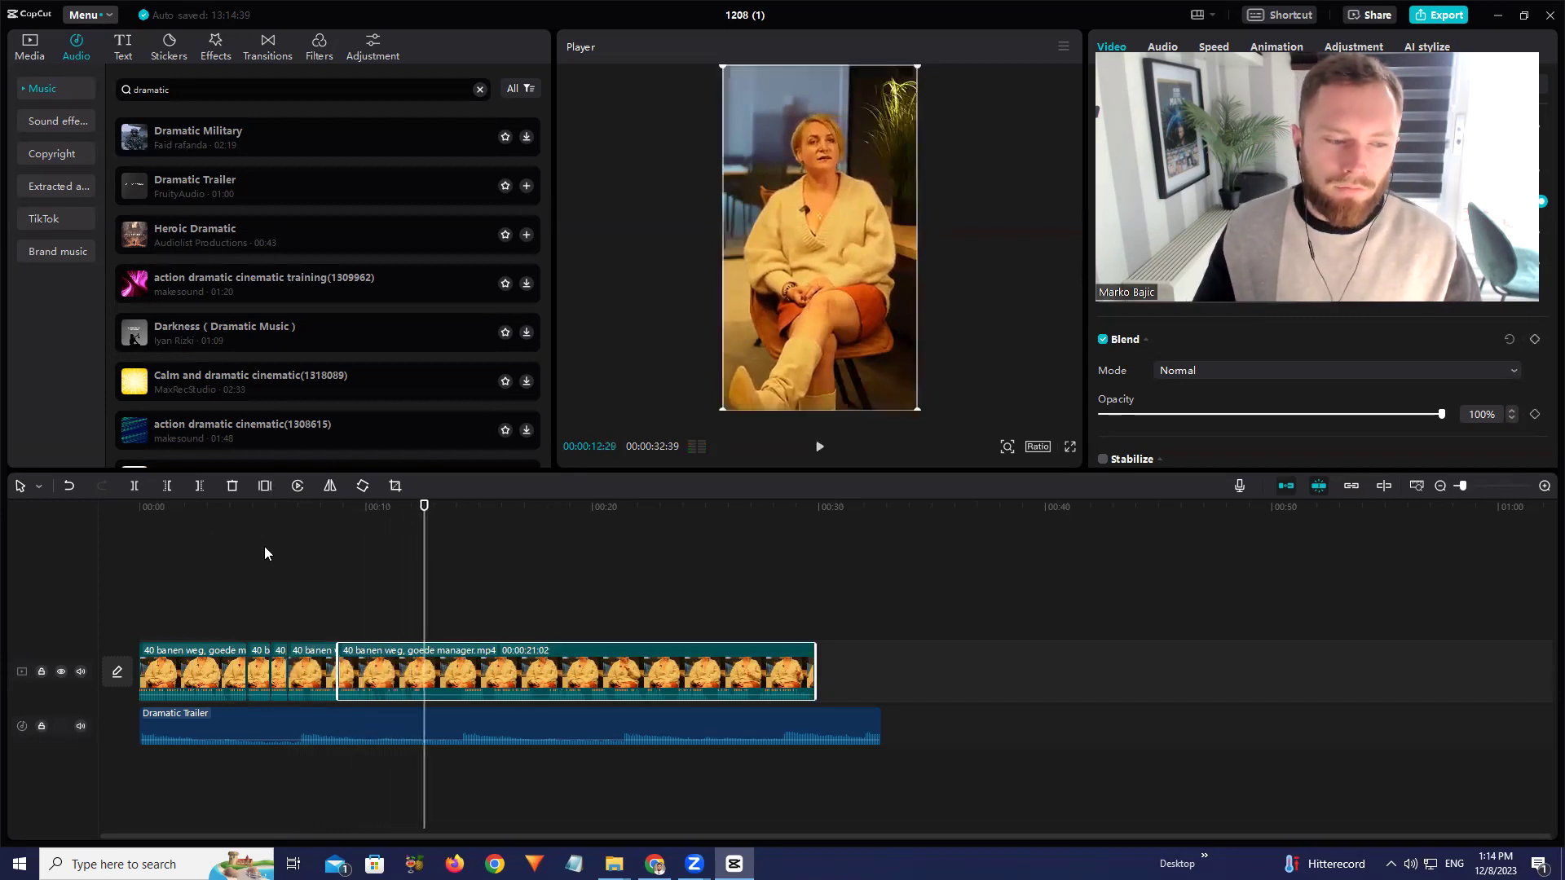
click(134, 485)
key(space)
drag(426, 656, 429, 653)
click(426, 502)
Split off a short segment ending at 13:32, enlarge it strongly, move its picture down to show the face, and preview it
key(space)
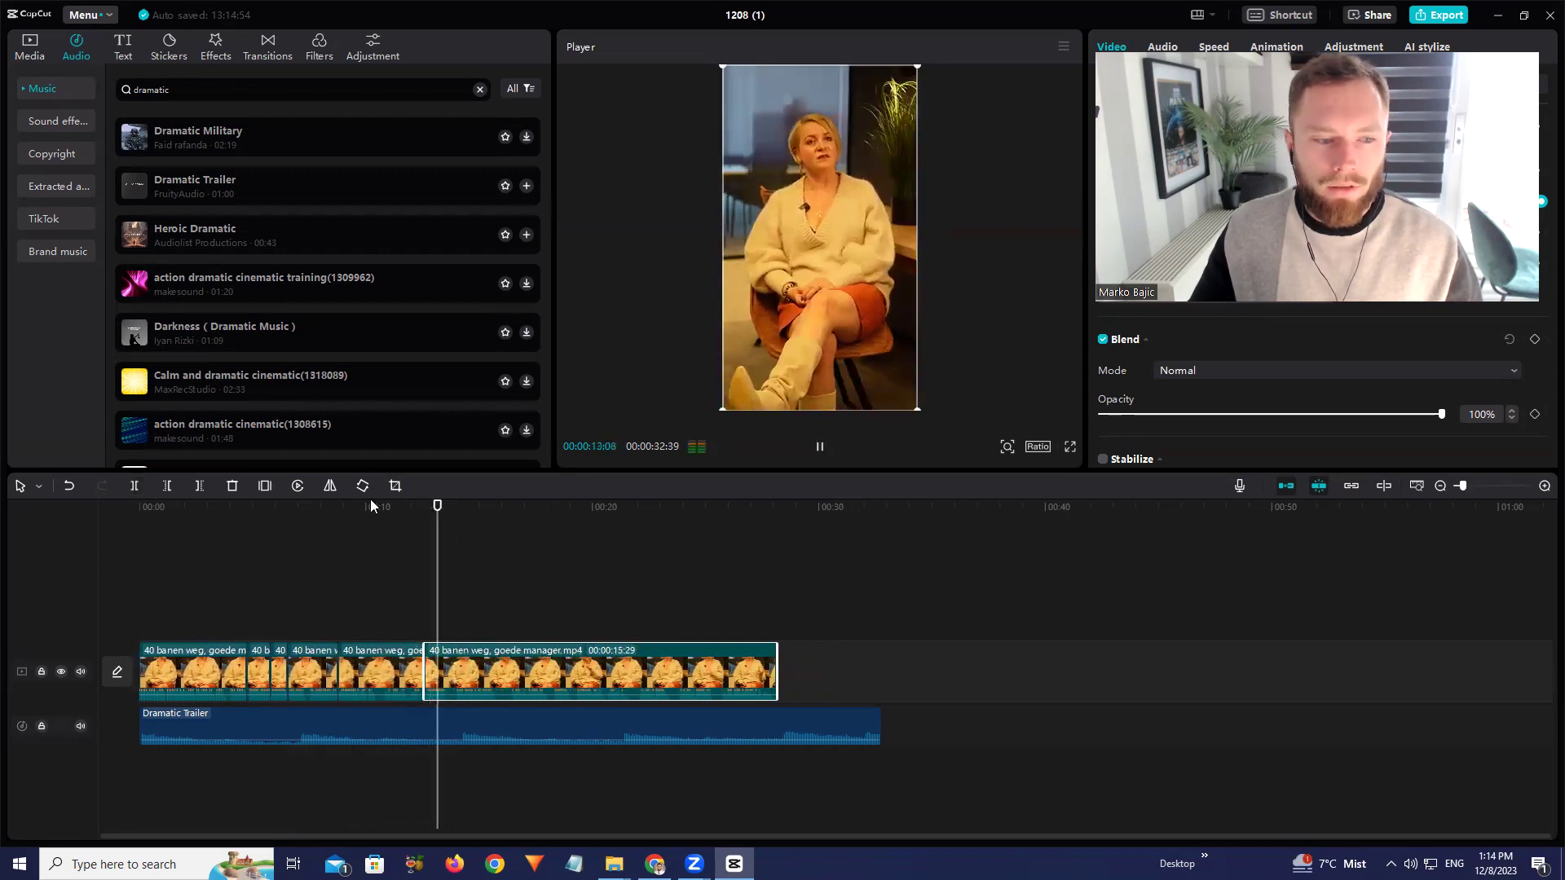
click(134, 486)
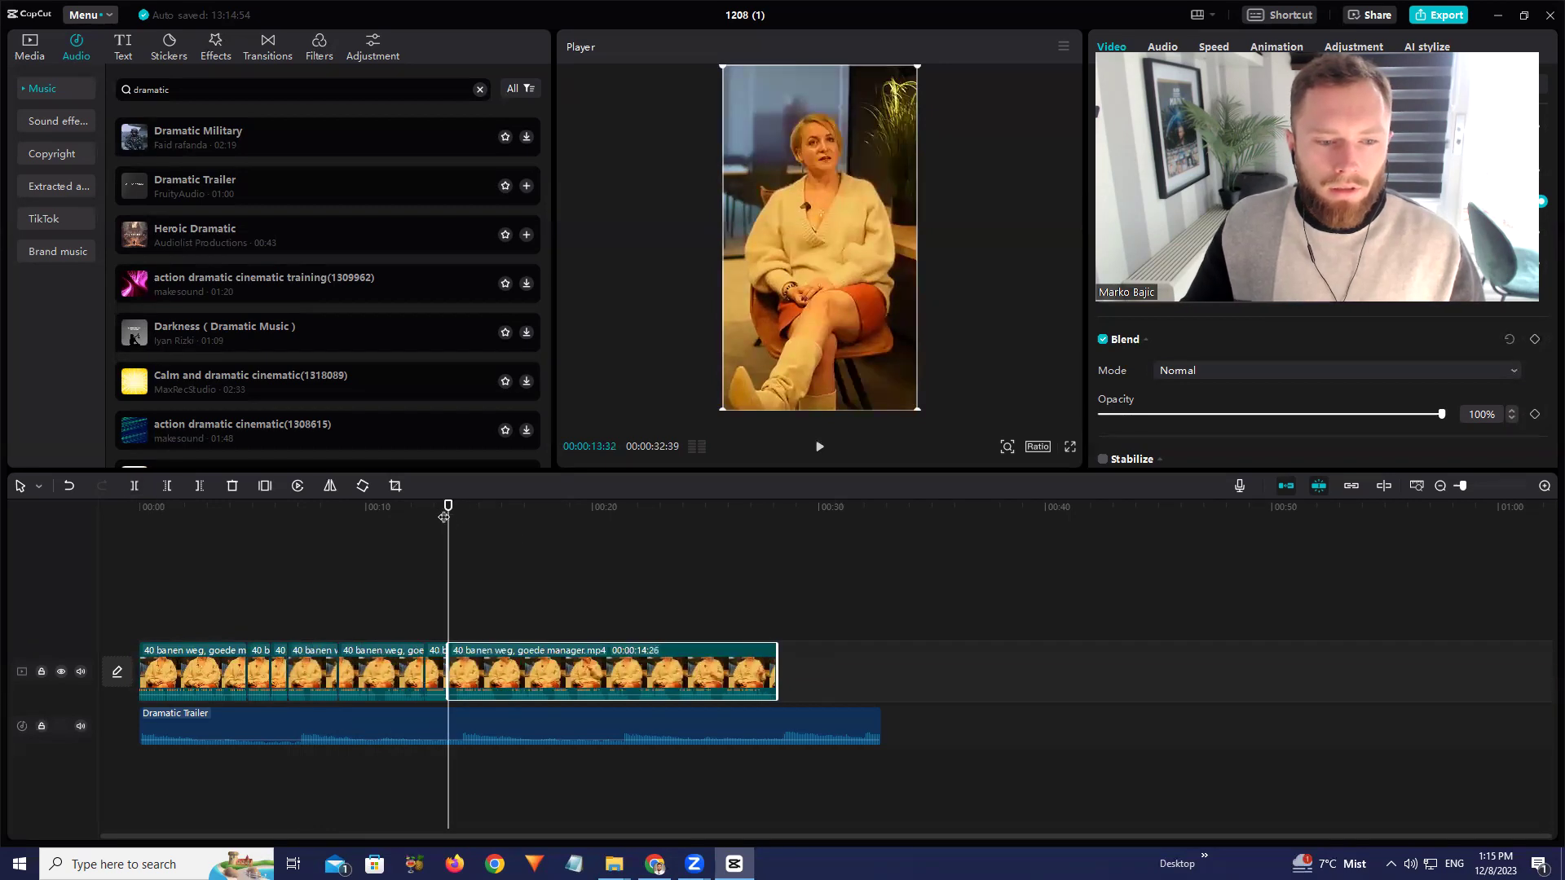
drag(444, 517, 436, 513)
click(436, 670)
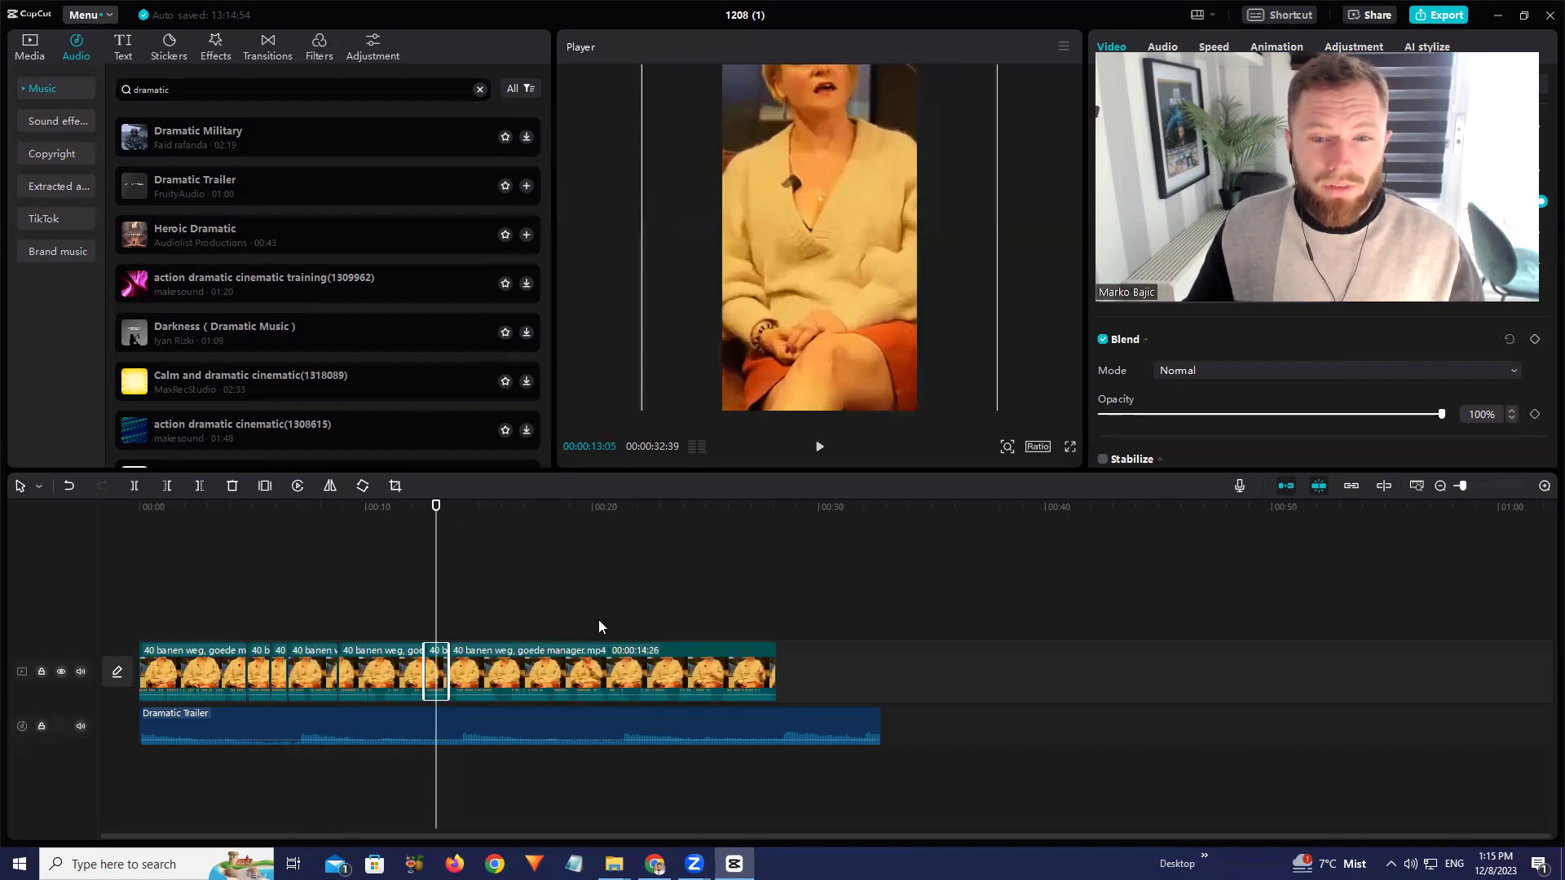
drag(822, 285, 820, 362)
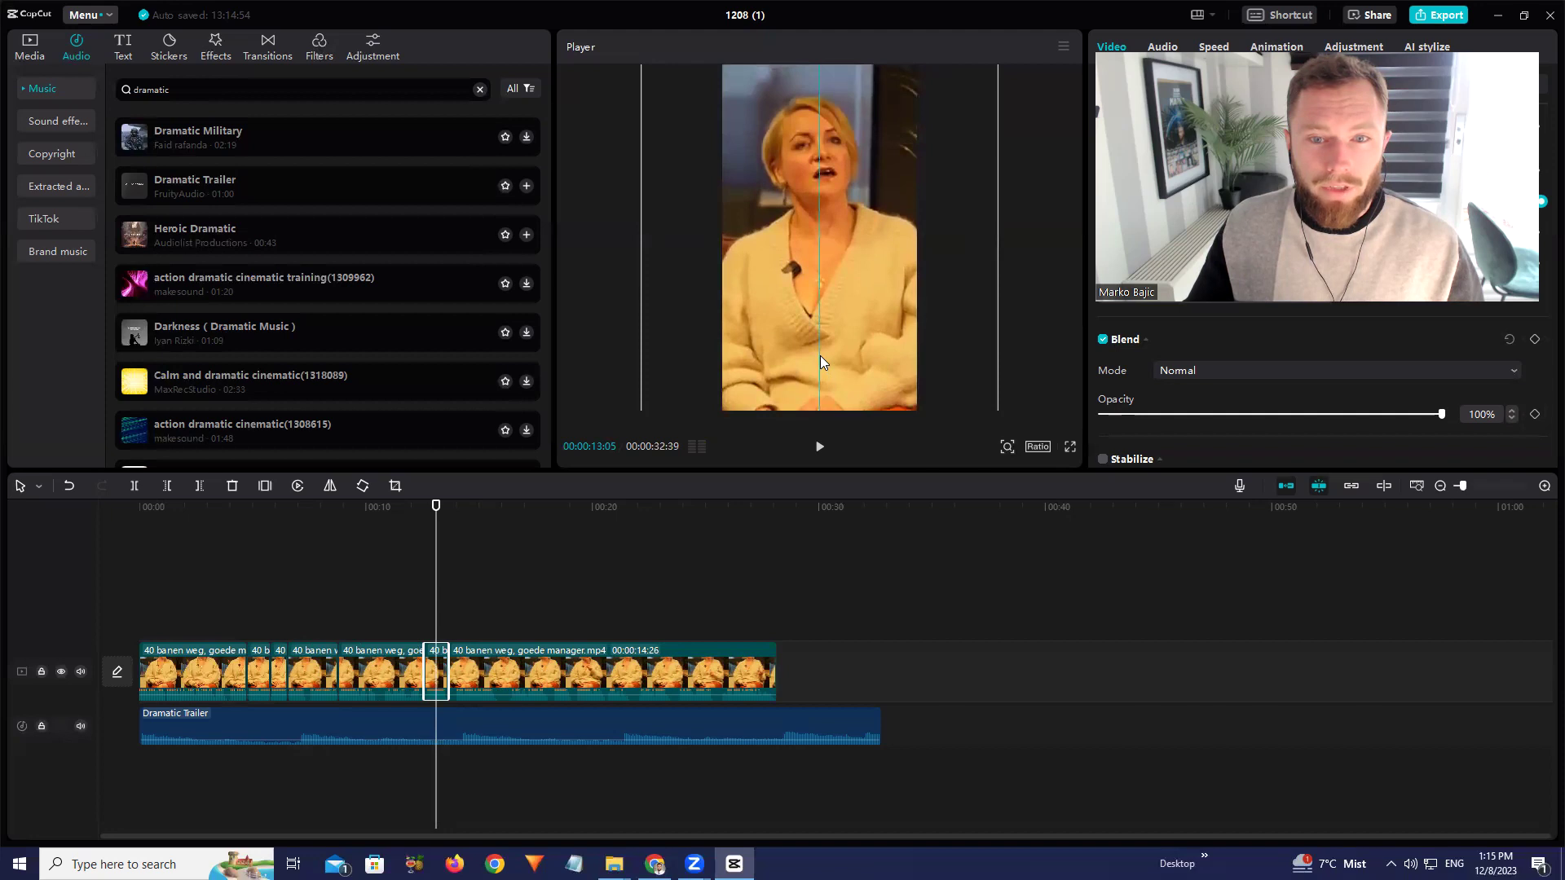
click(394, 516)
key(space)
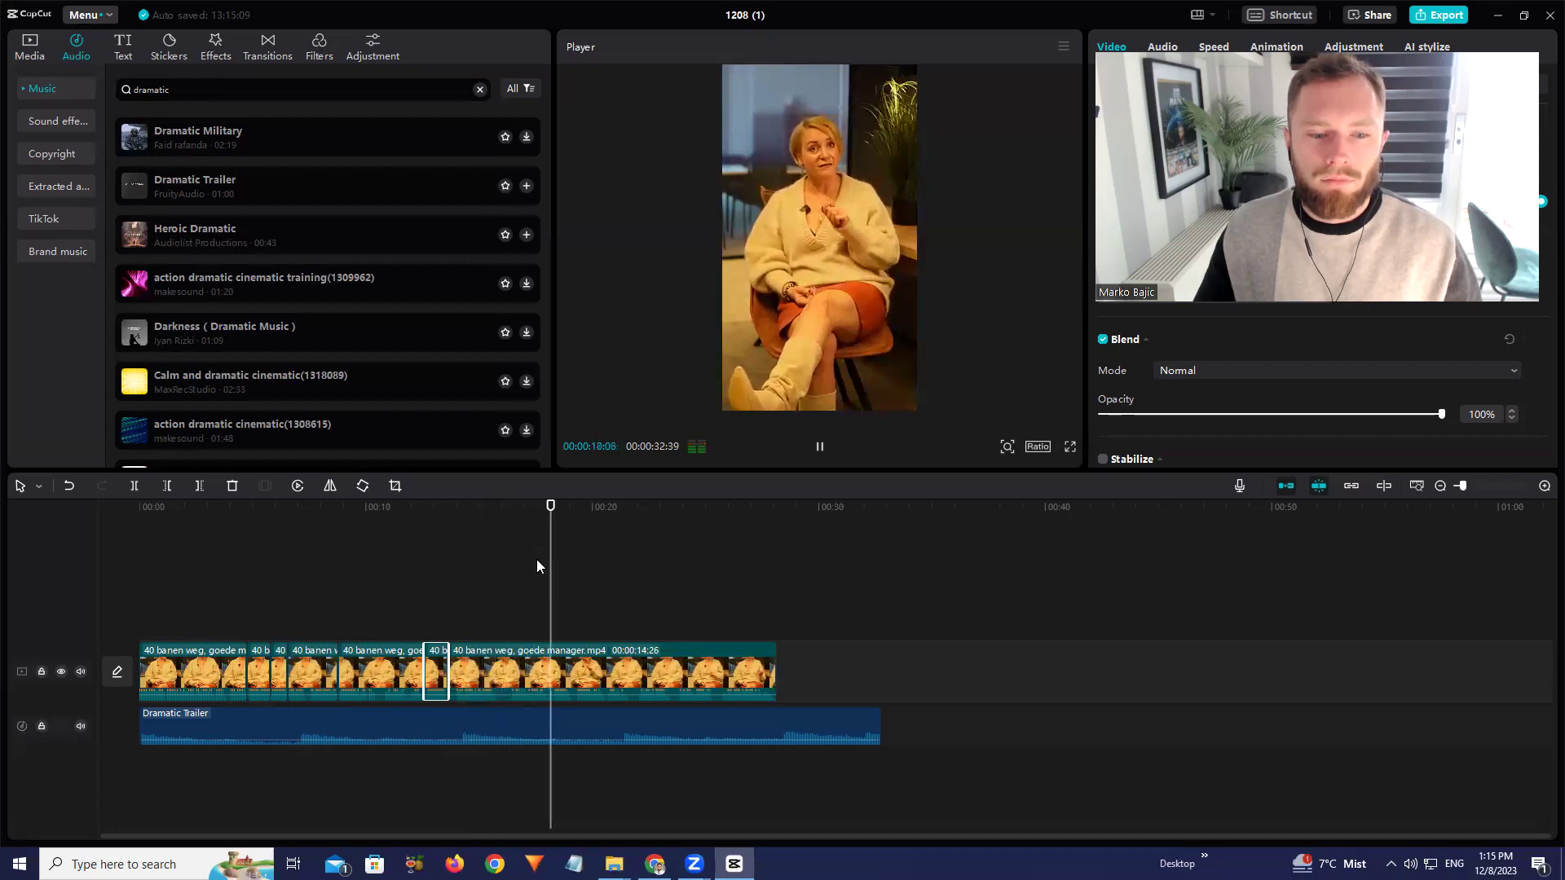
Add a Position & Size keyframe to the last video segment at 17:05
click(515, 506)
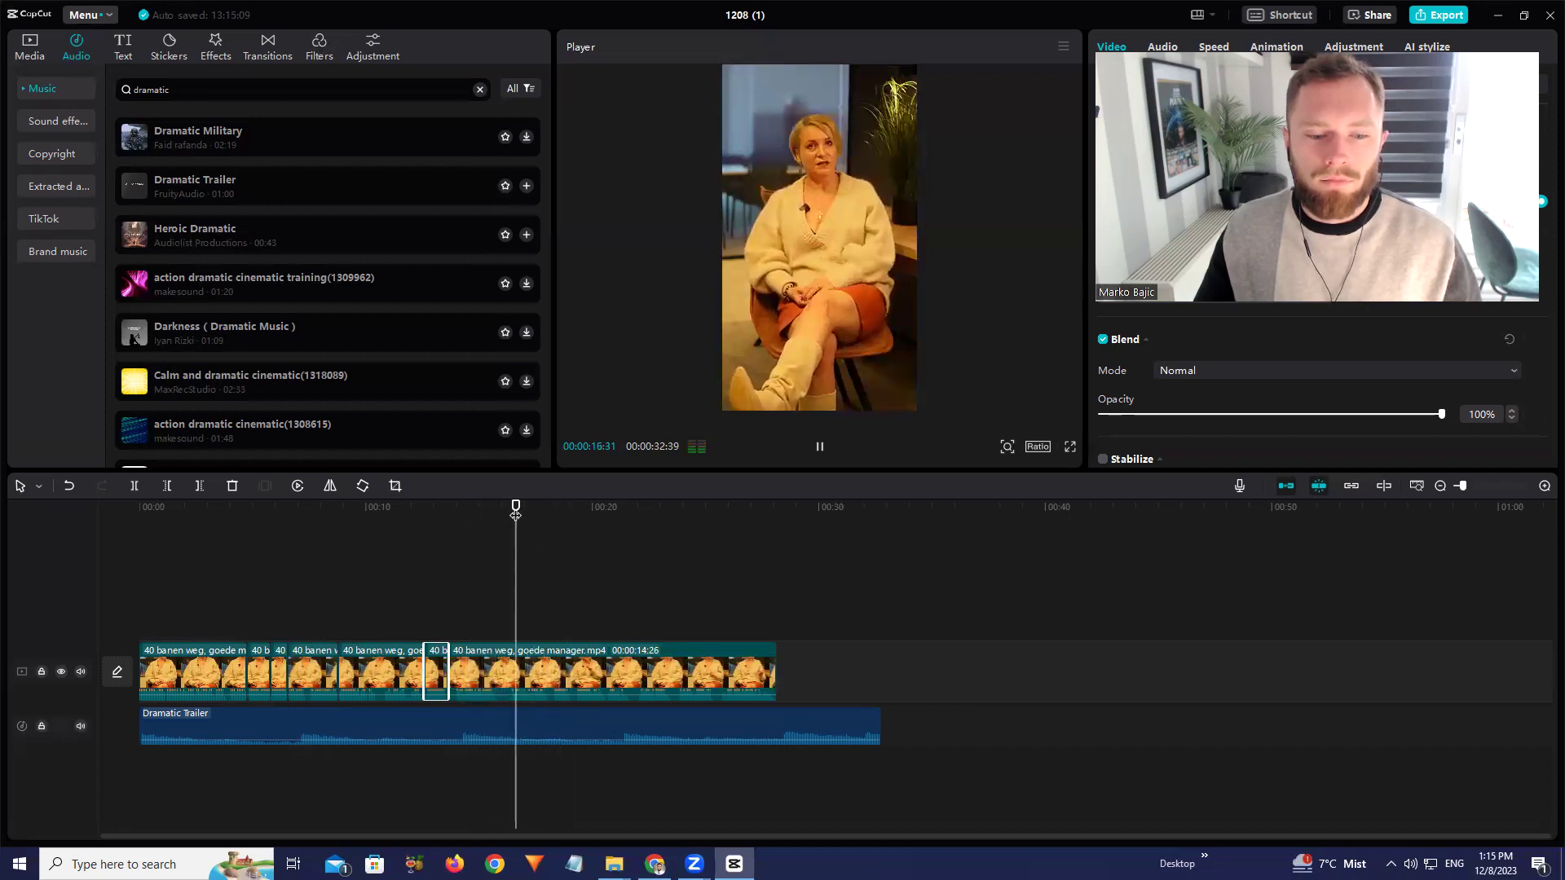
click(562, 664)
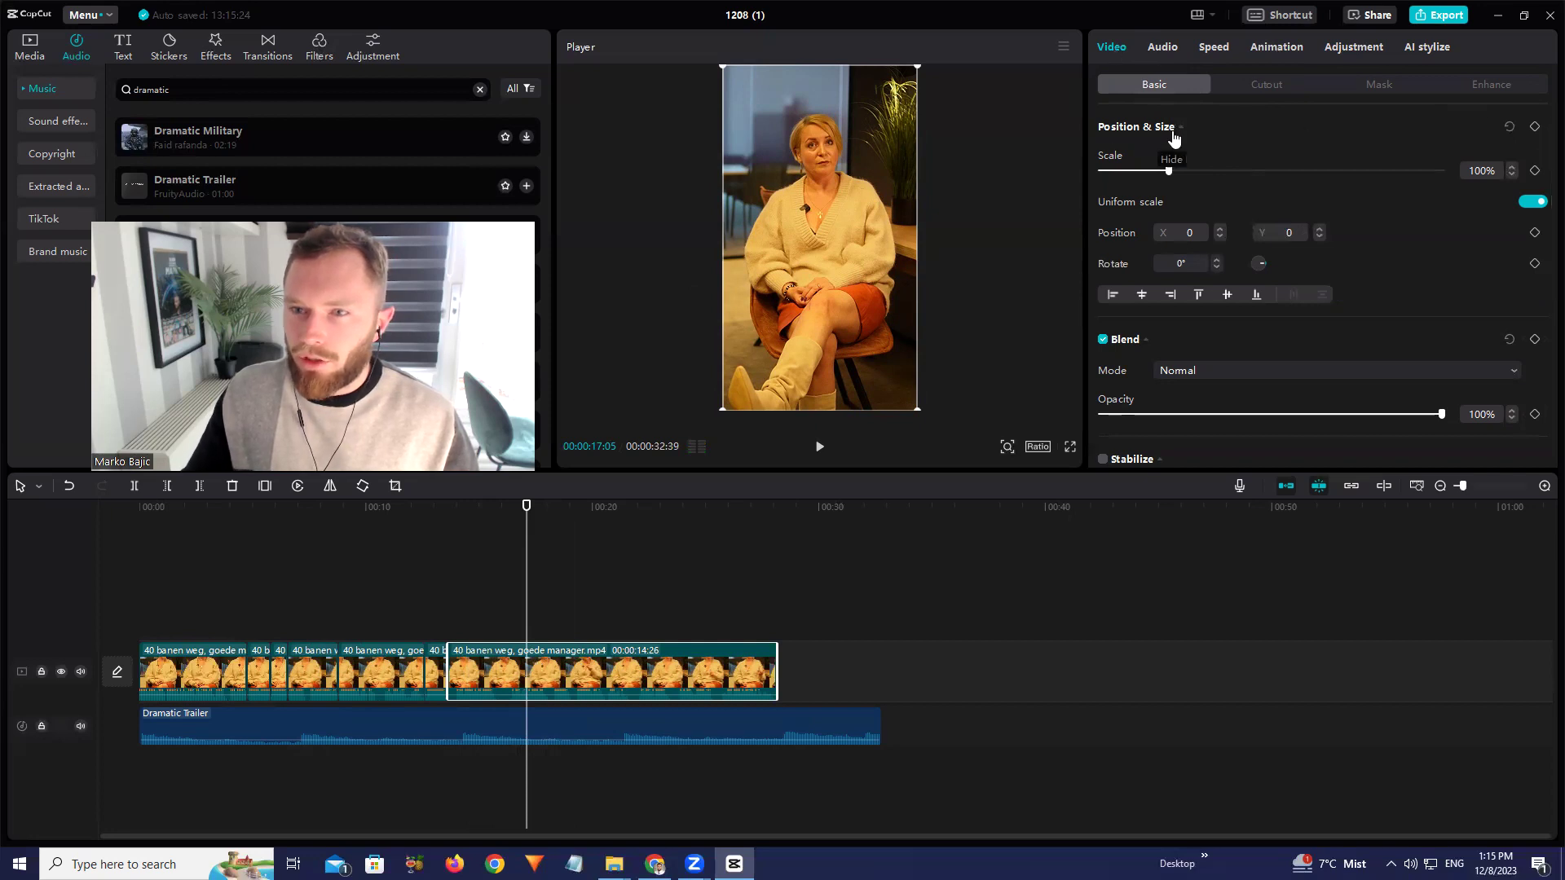
click(1536, 128)
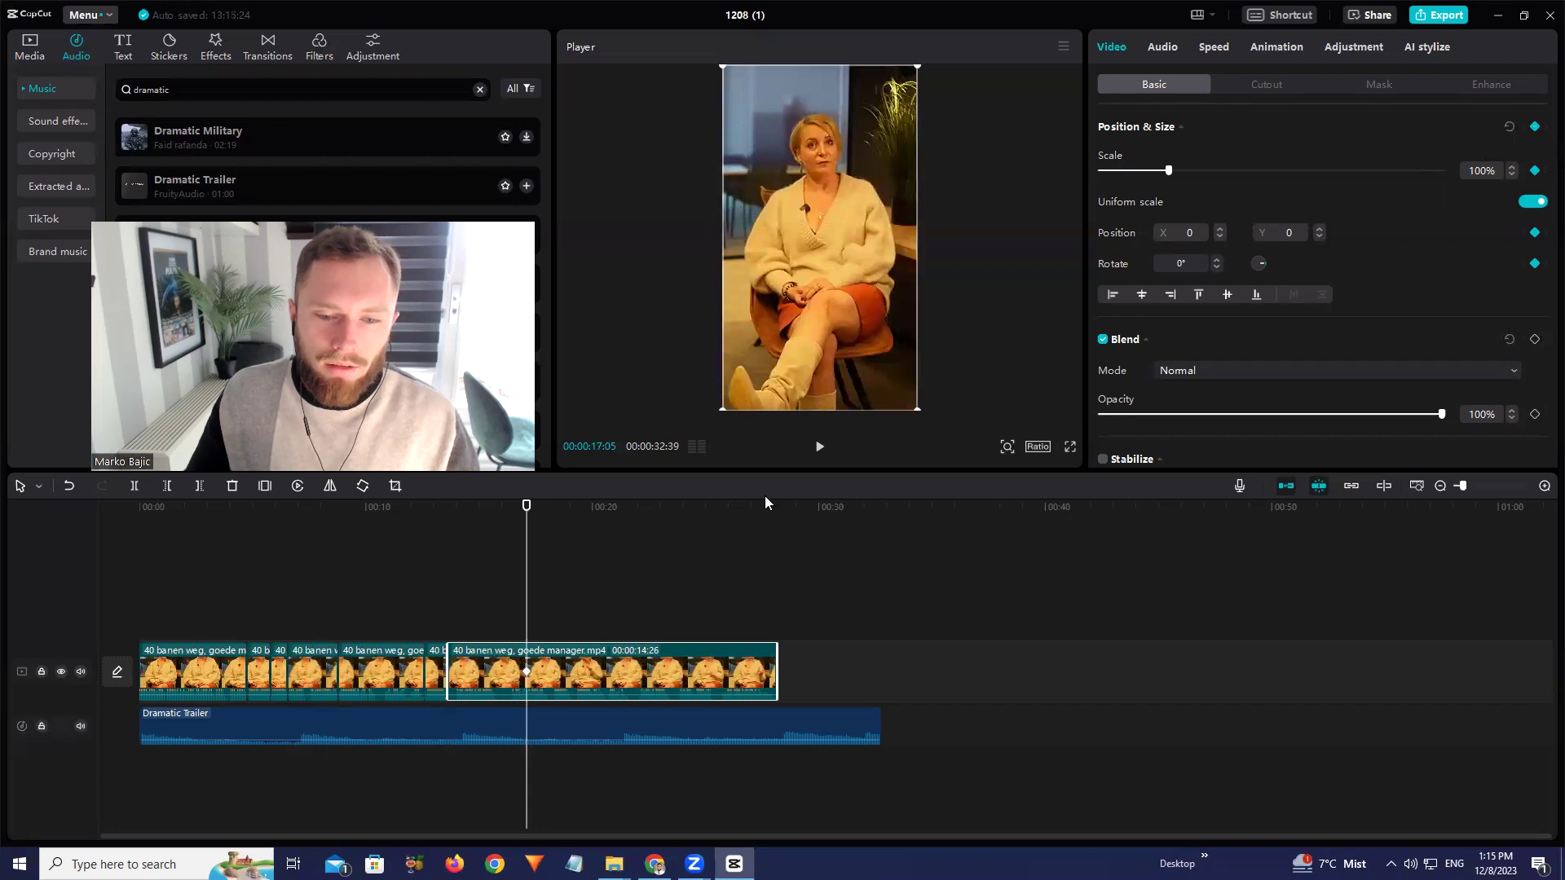
Add a Position & Size keyframe at 25:24 in the last segment with scale 129% and vertical position -181
drag(757, 511, 717, 517)
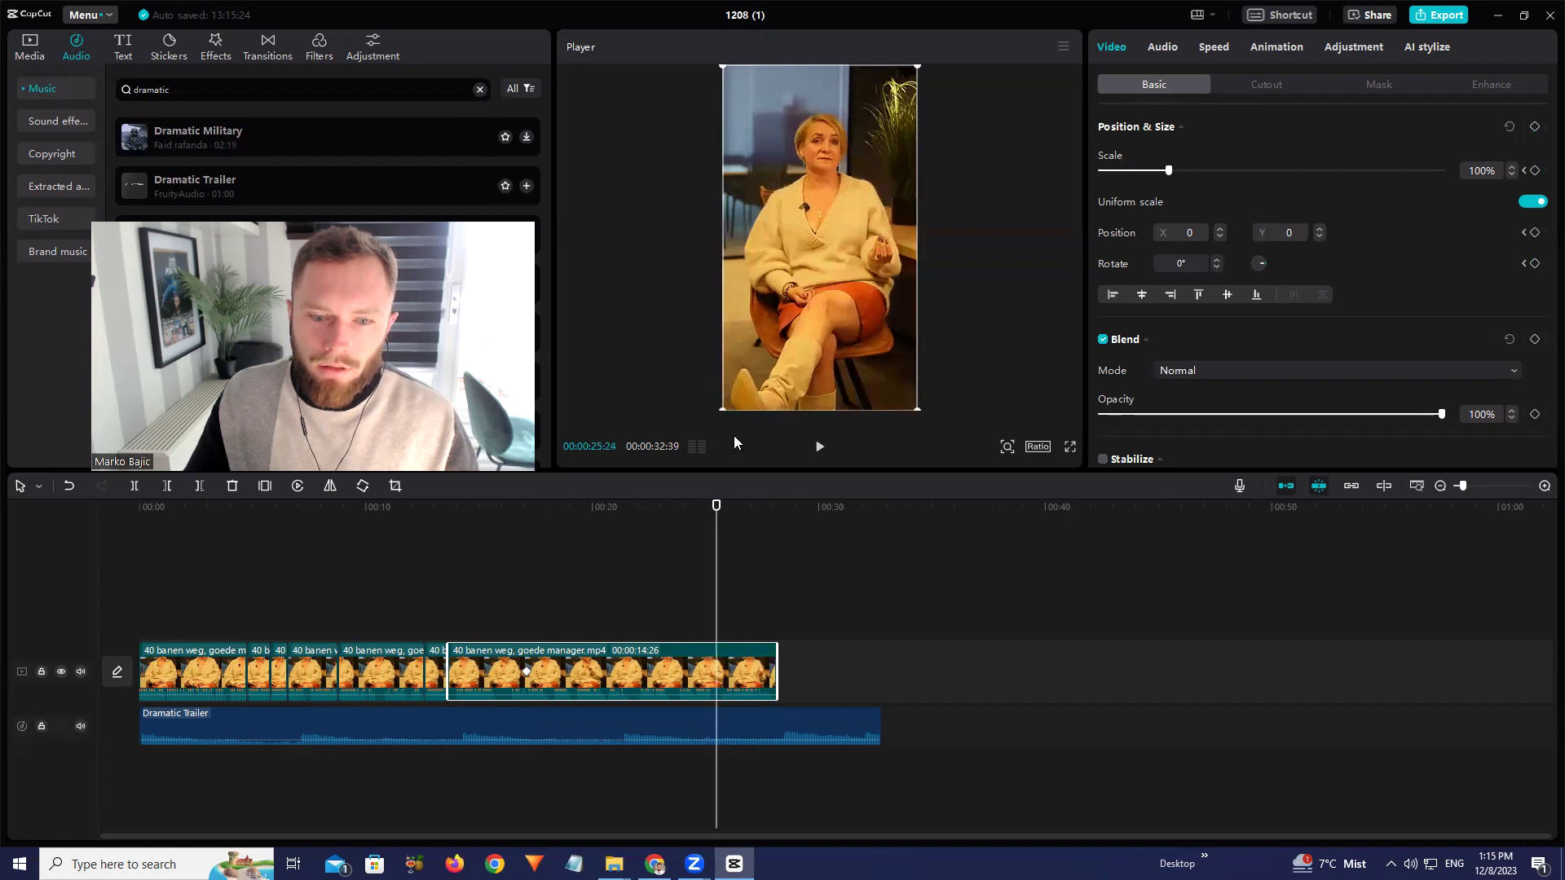
drag(723, 407, 682, 469)
drag(771, 372, 772, 388)
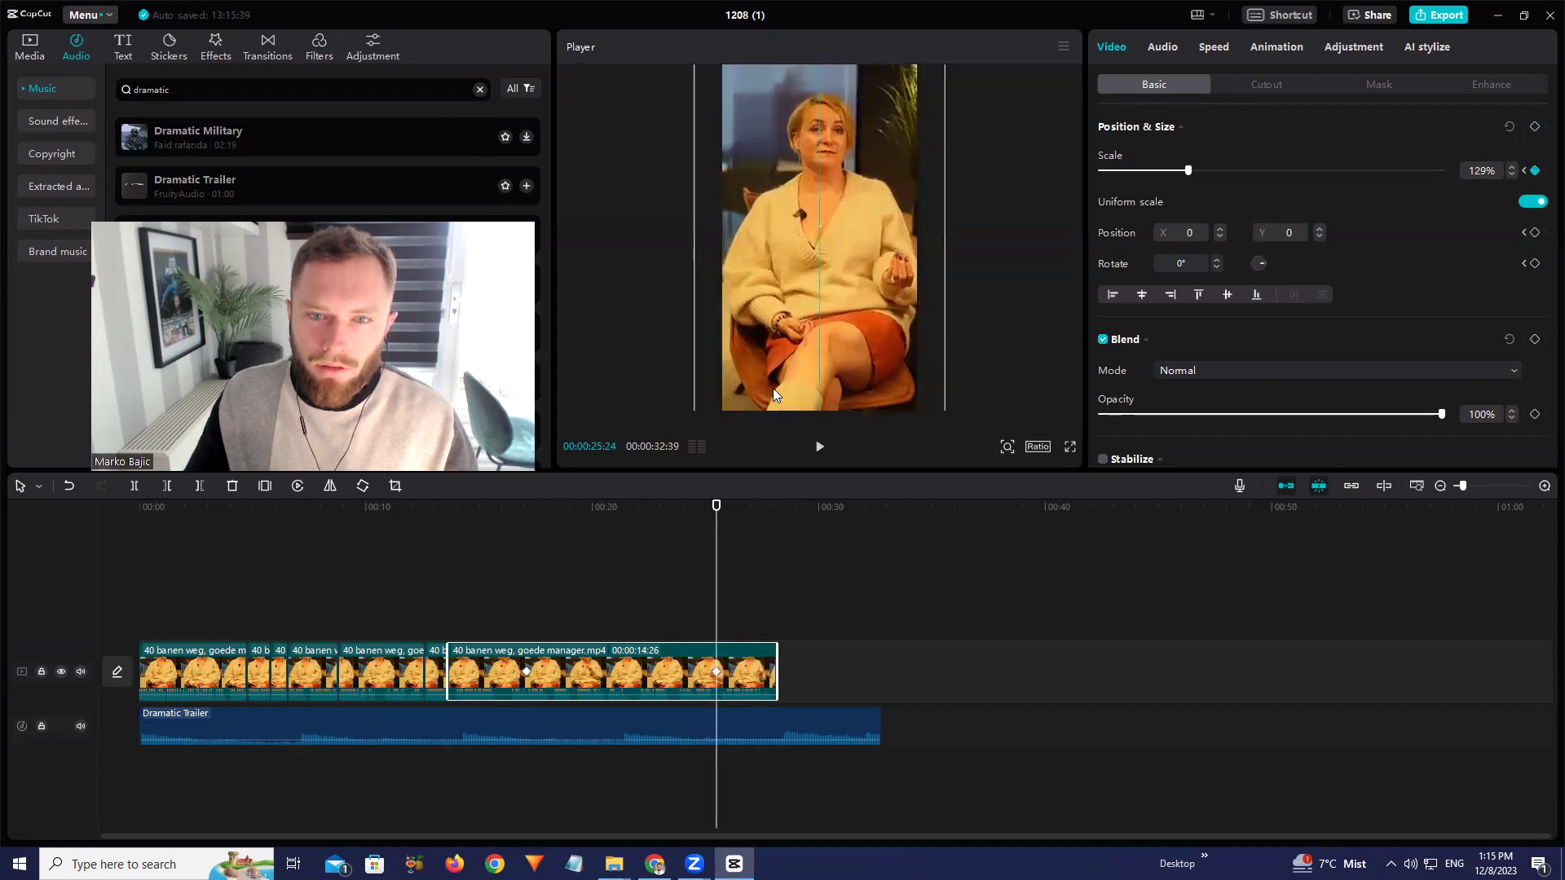
click(1535, 126)
Shrink the picture back to 101% scale at 25:41 and recentre it in the frame
click(839, 275)
drag(908, 405, 888, 372)
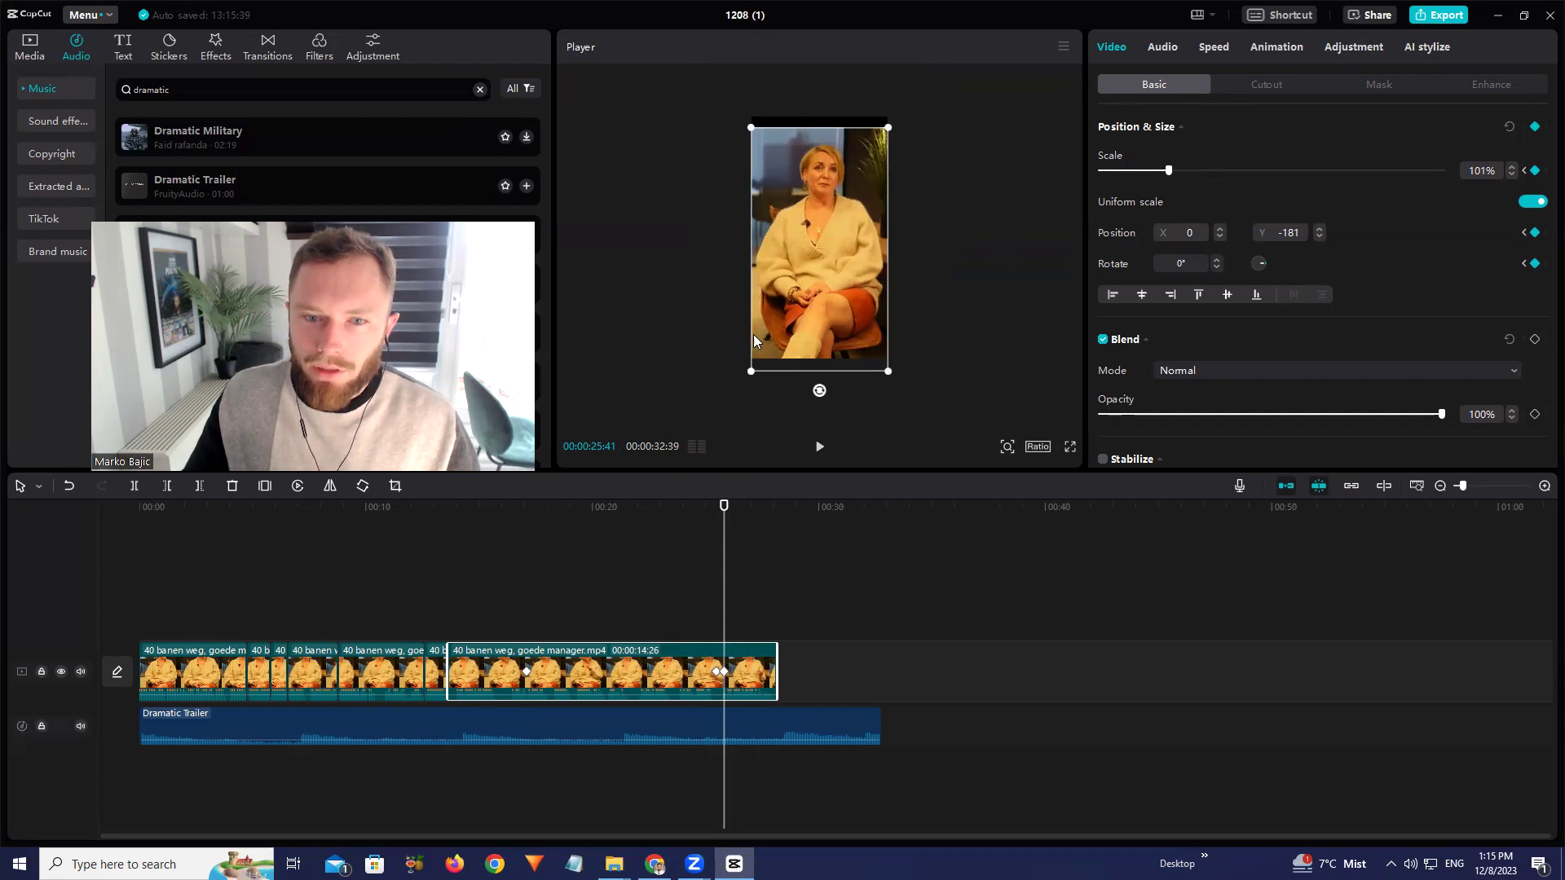
mouse_move(790, 341)
mouse_down()
mouse_move(794, 311)
mouse_move(794, 328)
mouse_up()
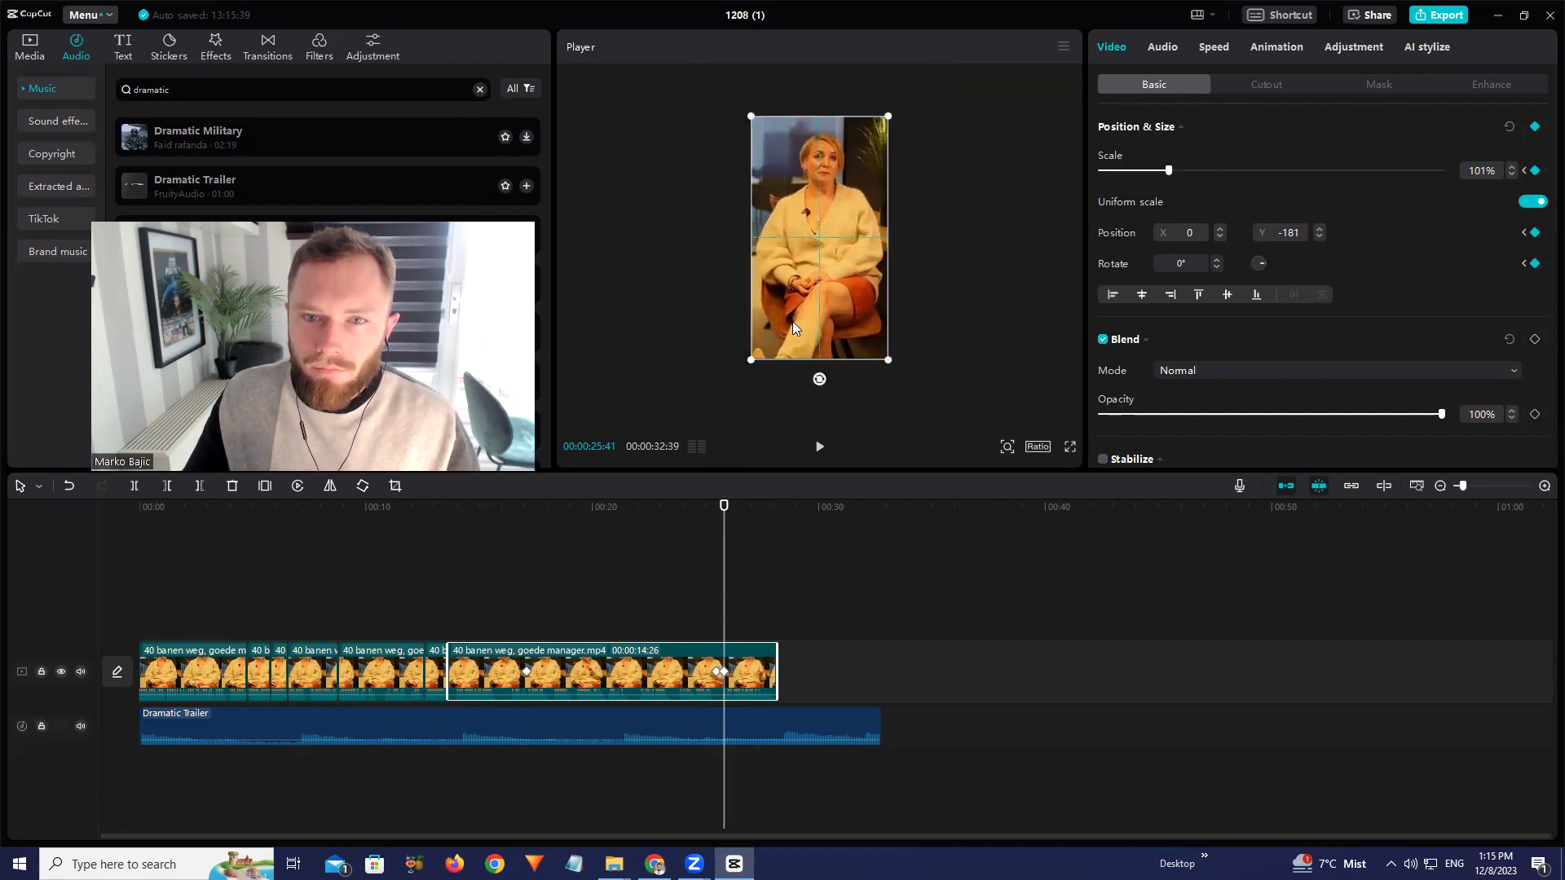
Play back the last video segment to check the keyframed slow zoom and the return to full frame
click(451, 538)
click(480, 510)
click(525, 678)
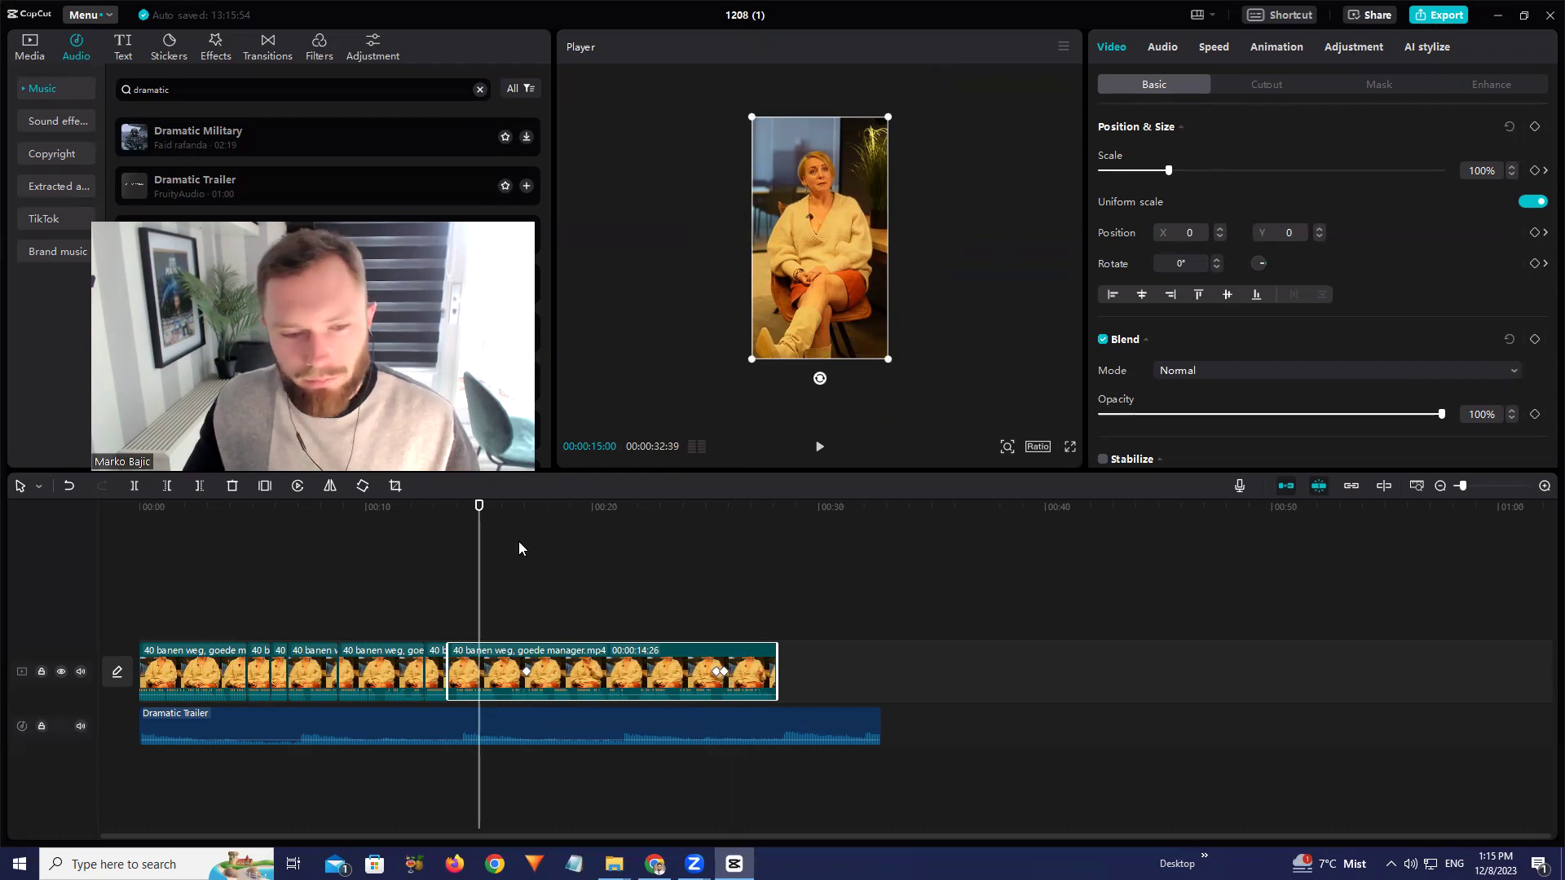
mouse_move(479, 509)
mouse_down()
mouse_move(524, 515)
mouse_move(494, 518)
mouse_up()
key(space)
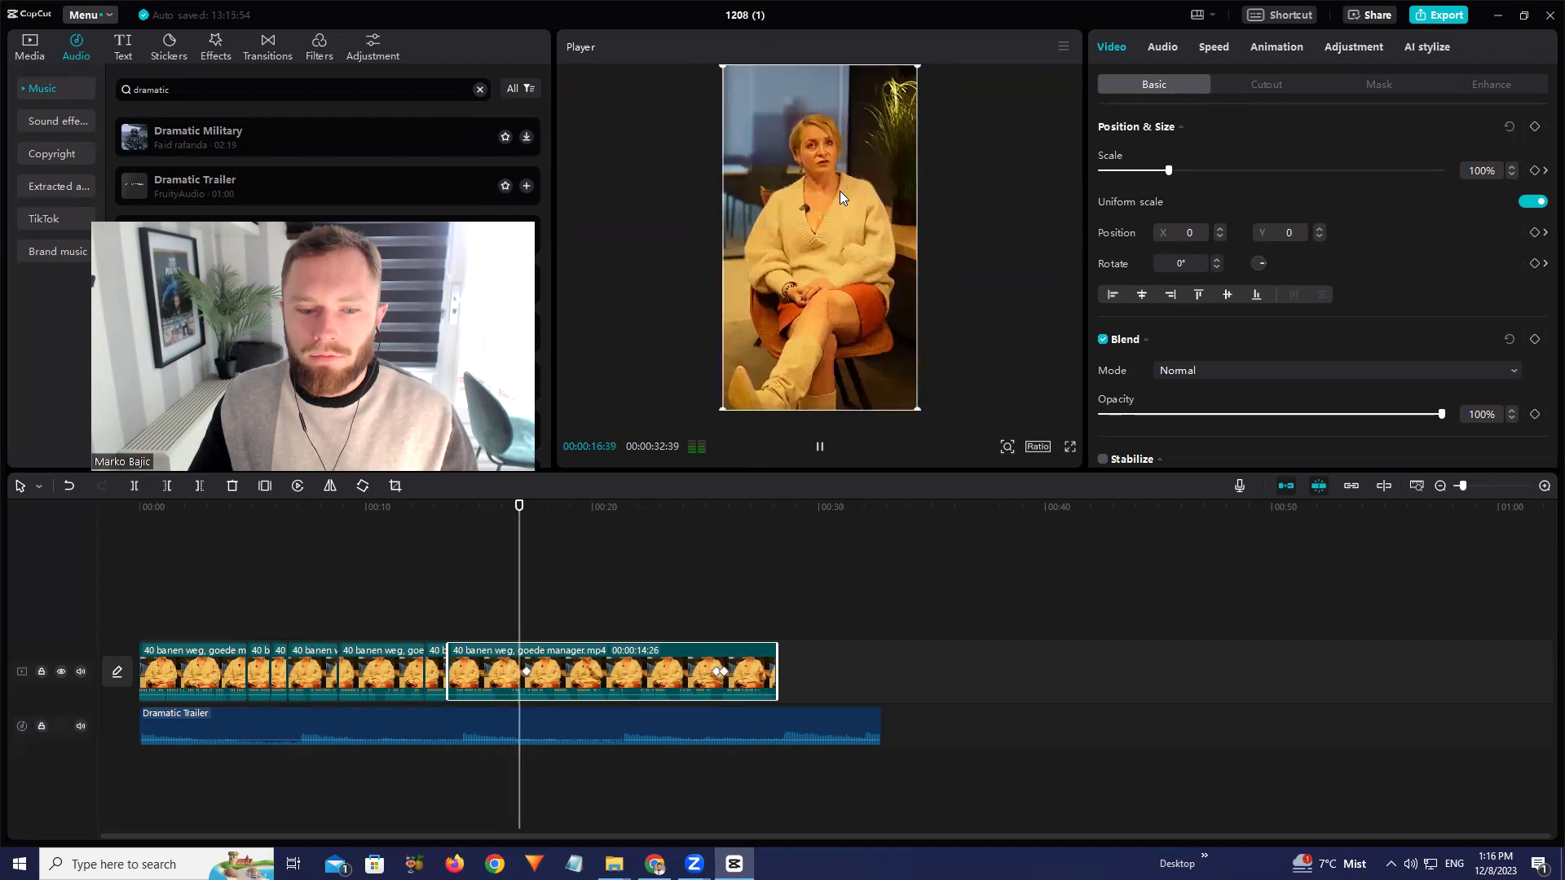
key(space)
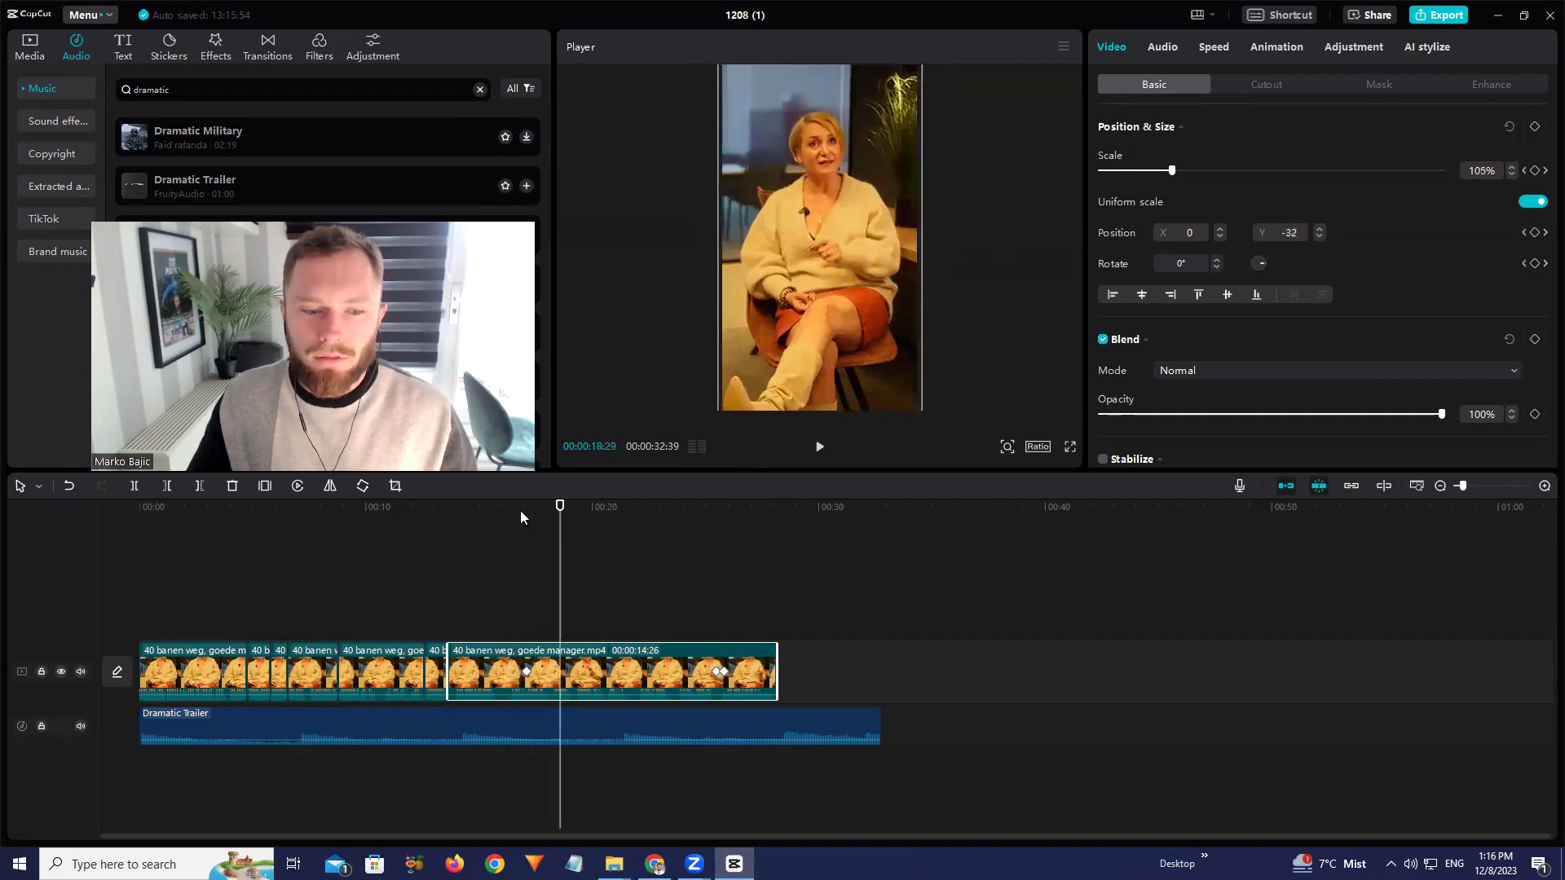
click(519, 511)
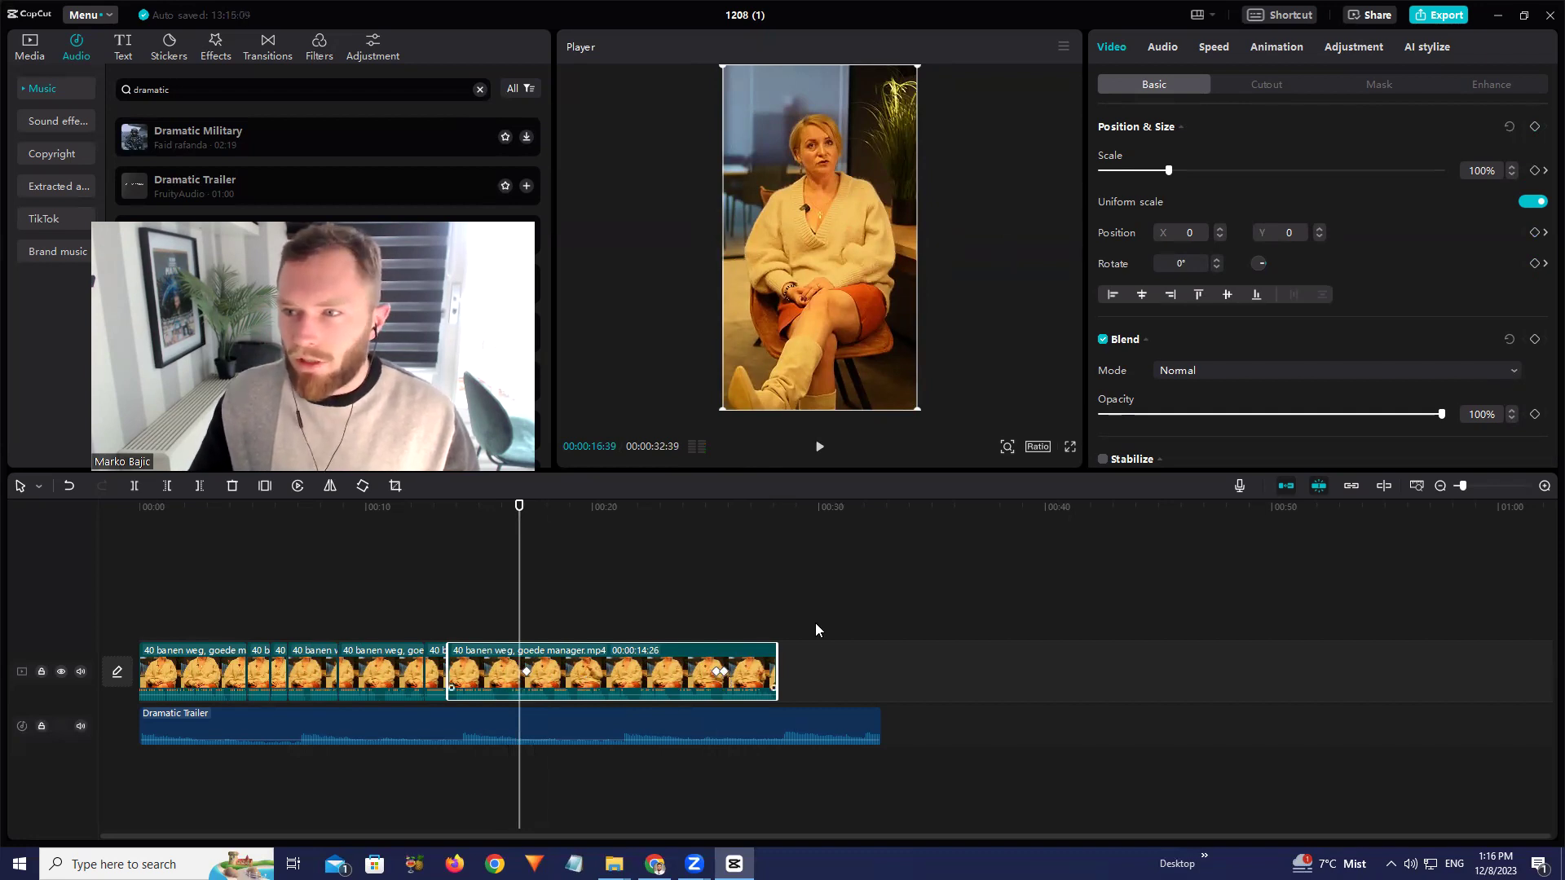
key(space)
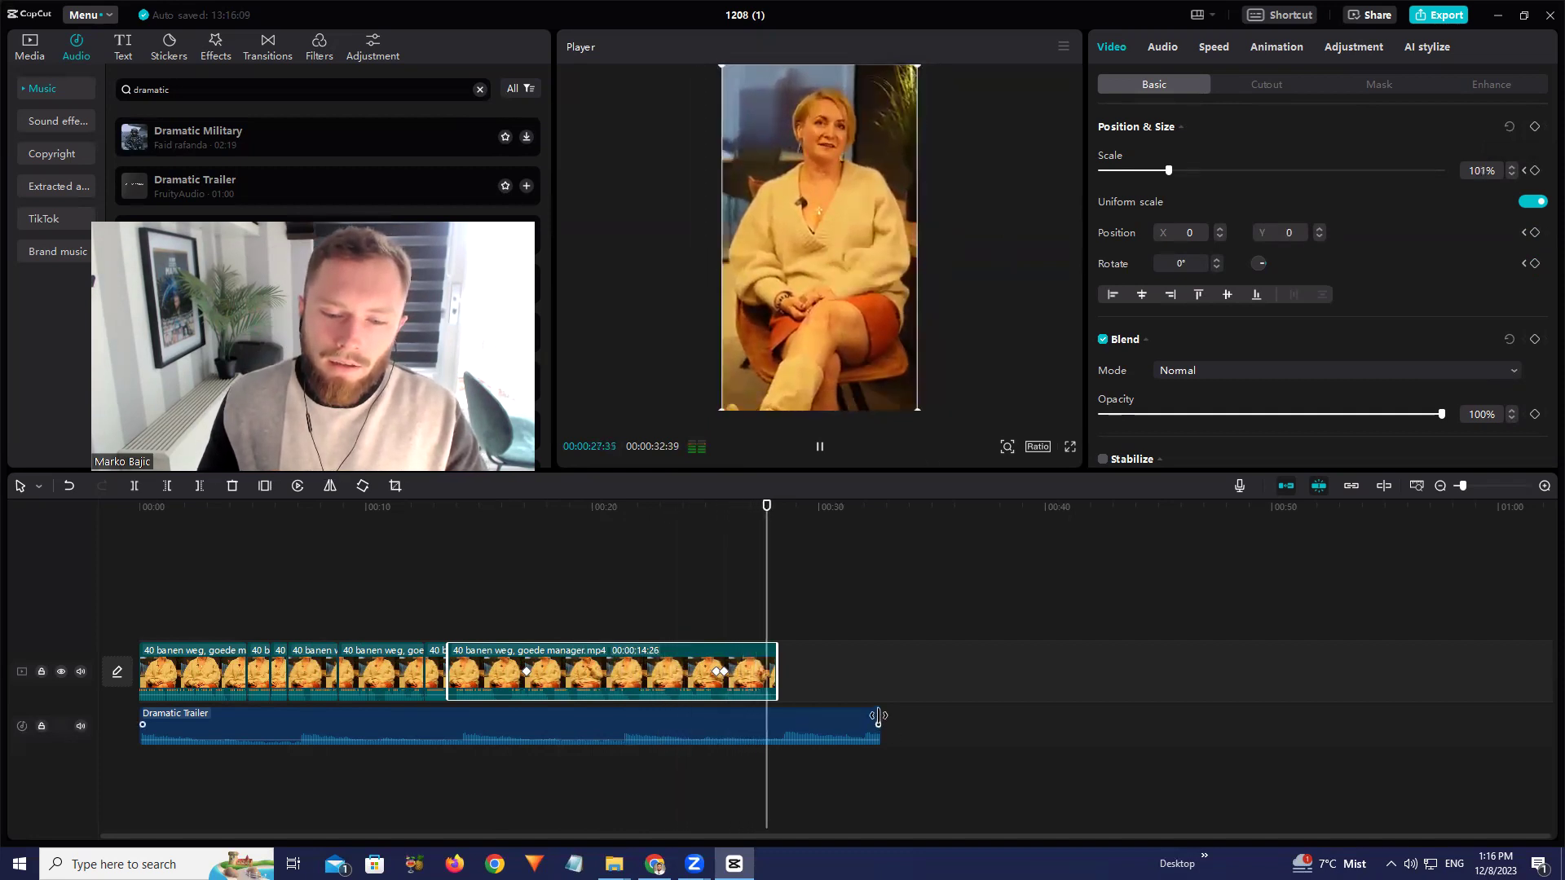
Trim the end of the Dramatic Trailer music to match the video's end and return the playhead to the start
drag(877, 716, 778, 713)
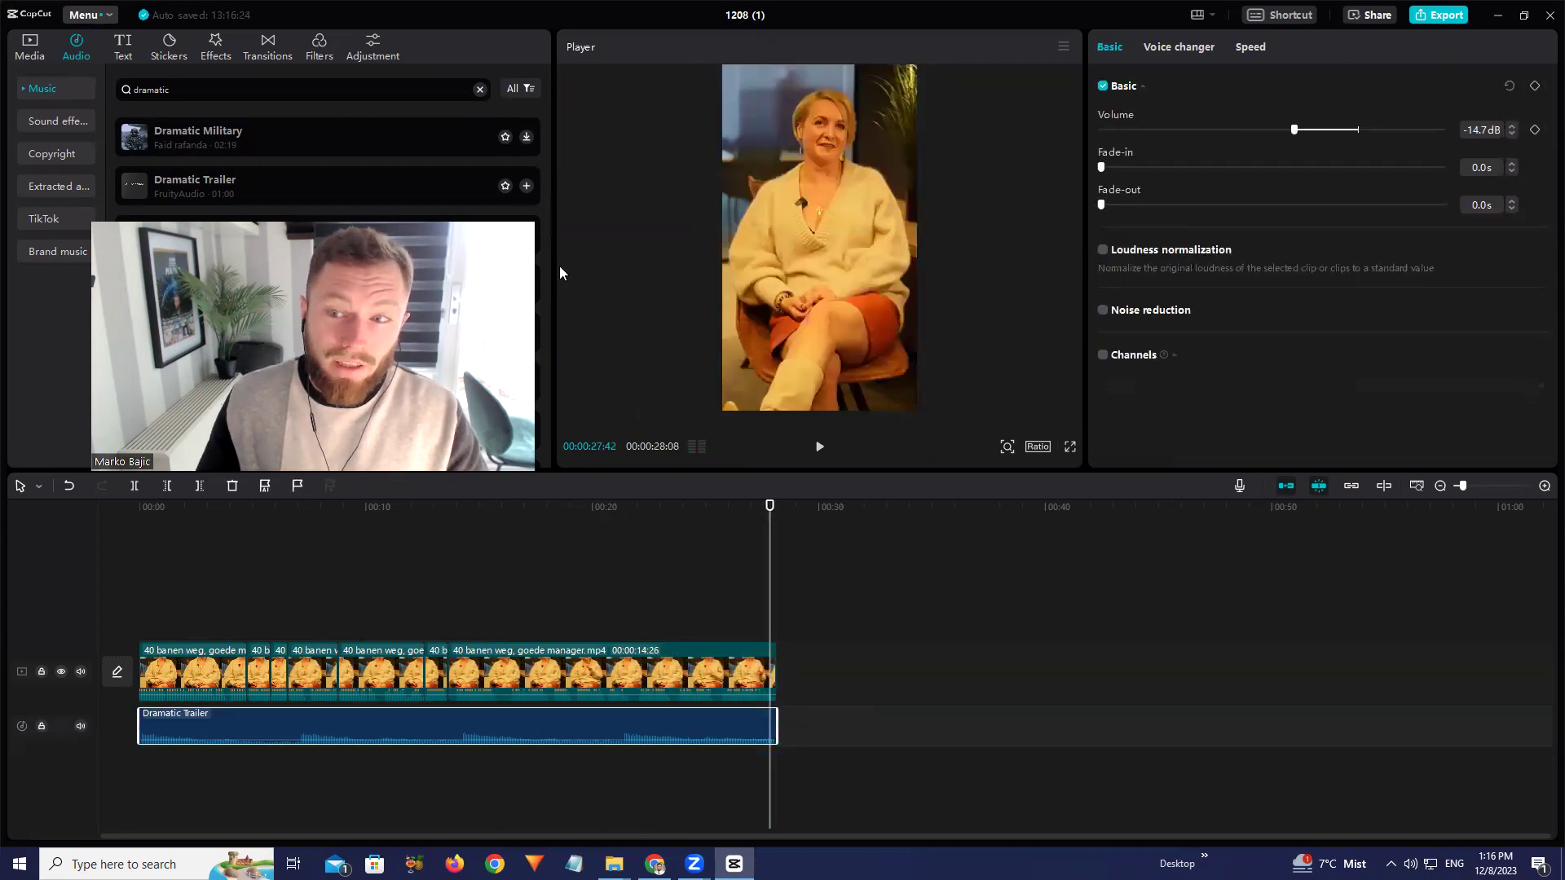
click(499, 546)
drag(339, 531, 0, 559)
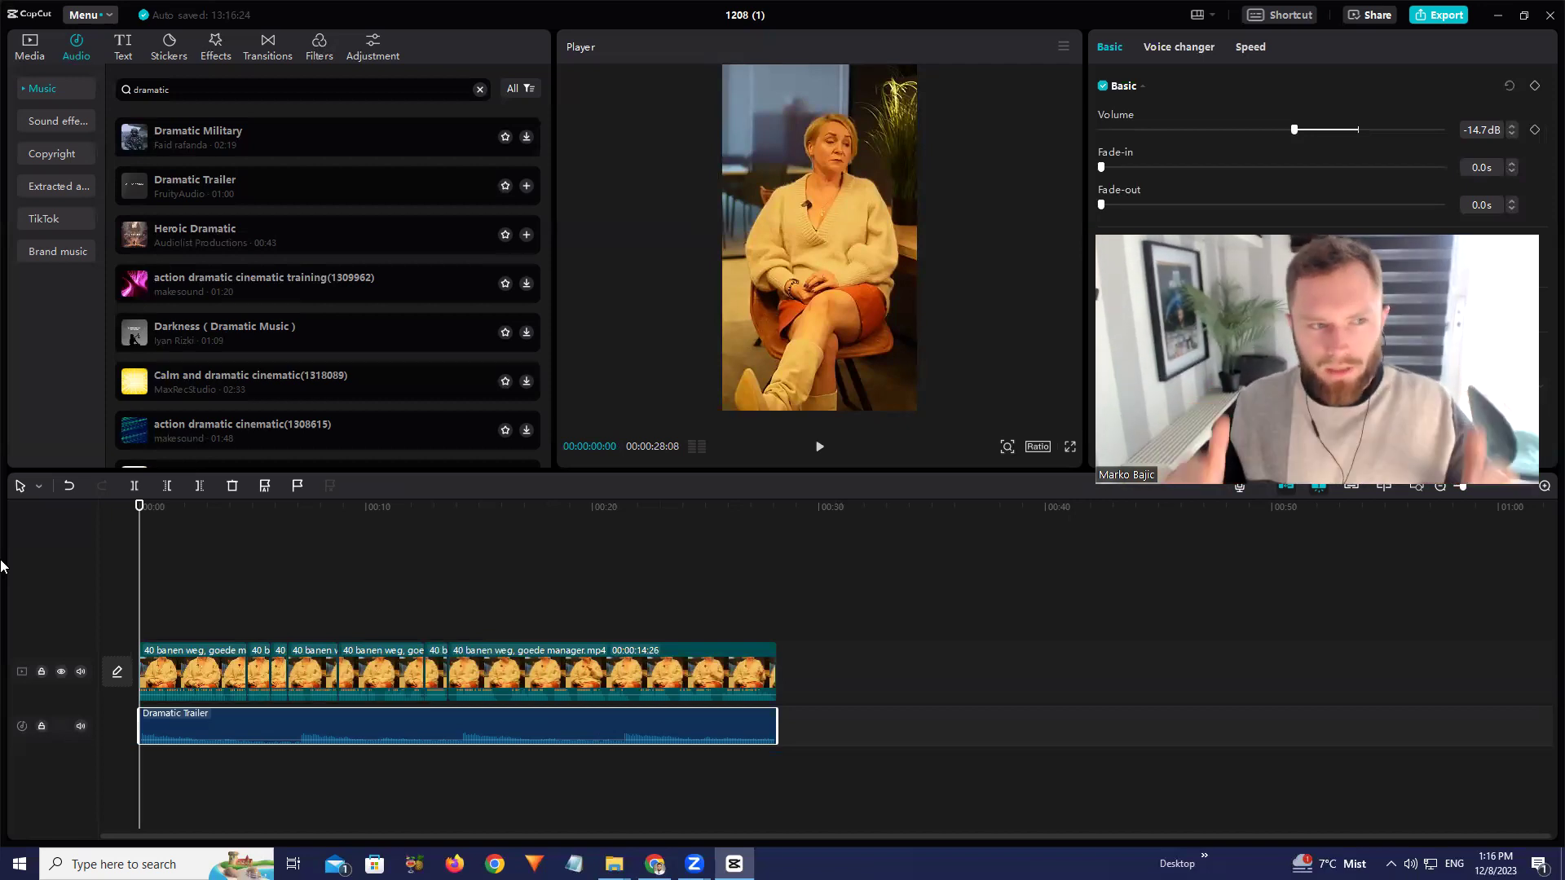
Generate auto captions for the video with the spoken language set to Dutch
click(122, 47)
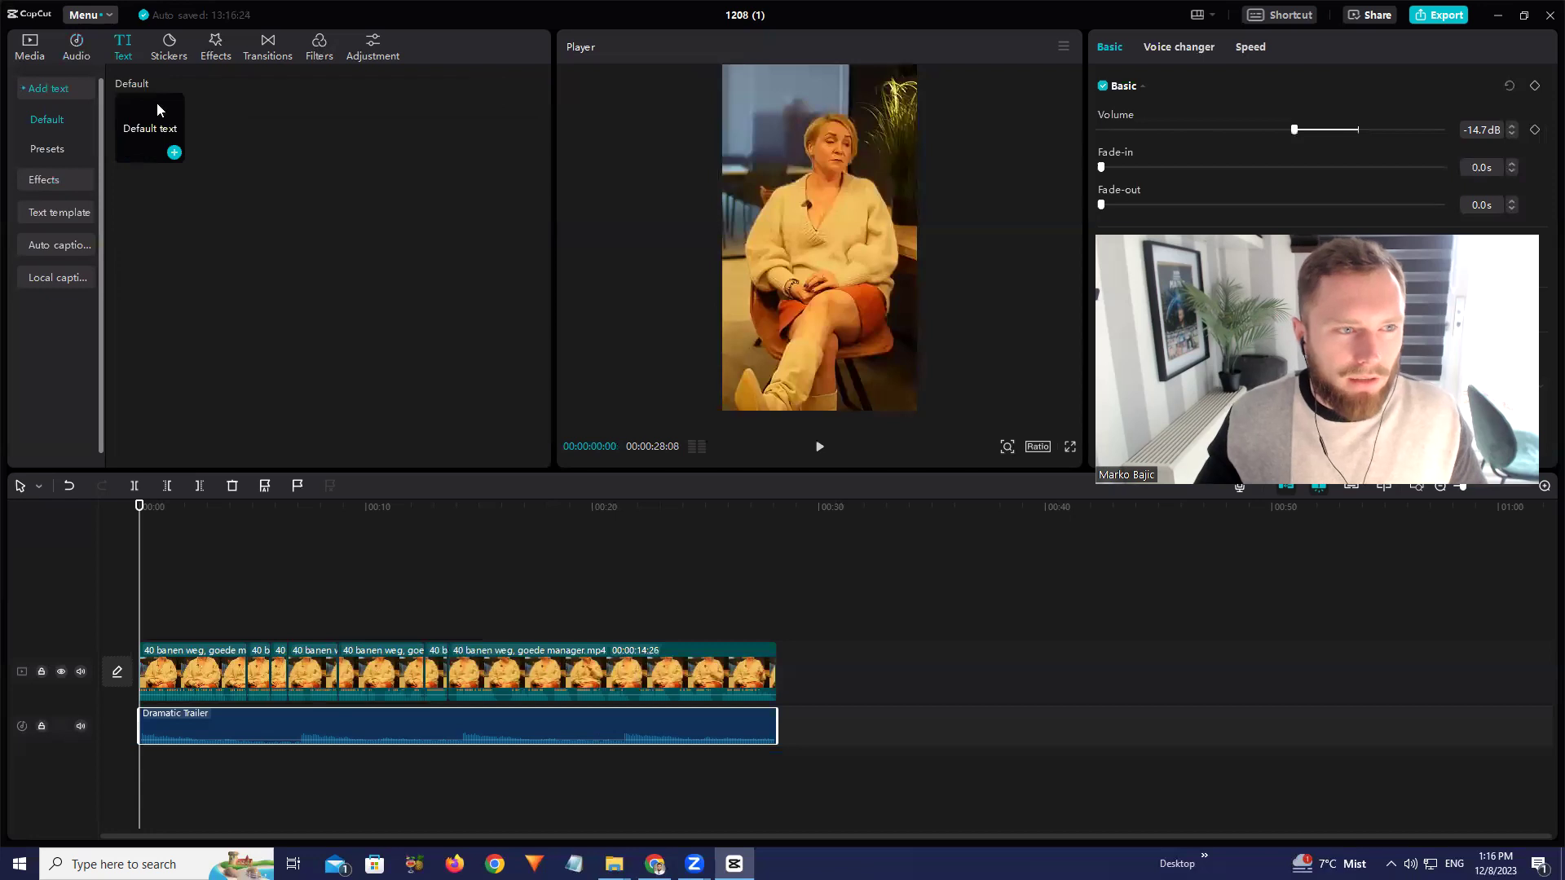
click(70, 246)
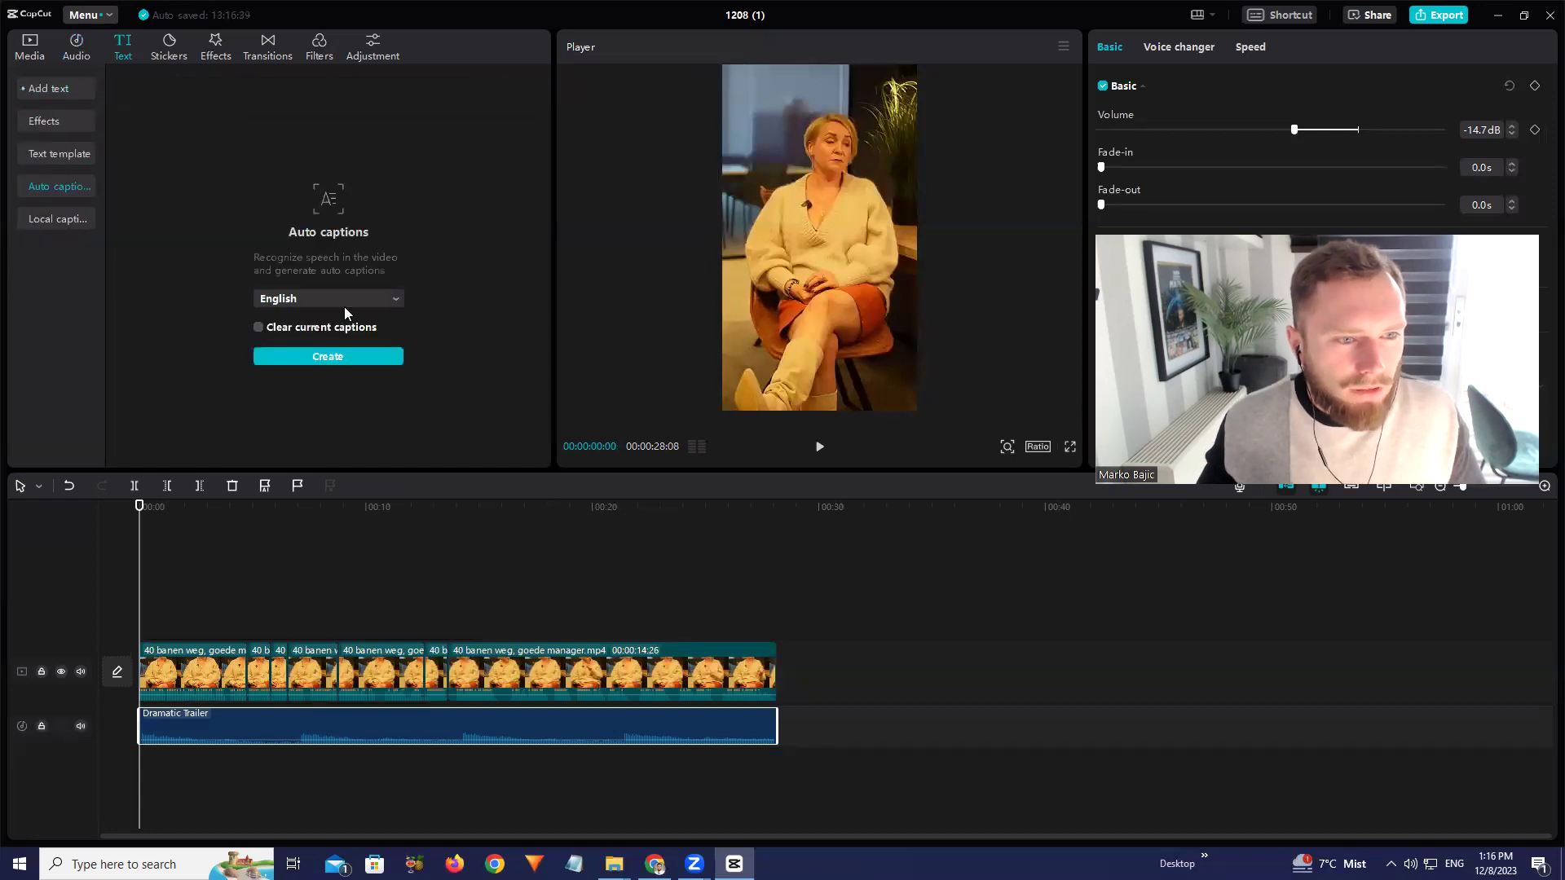
click(304, 296)
click(301, 345)
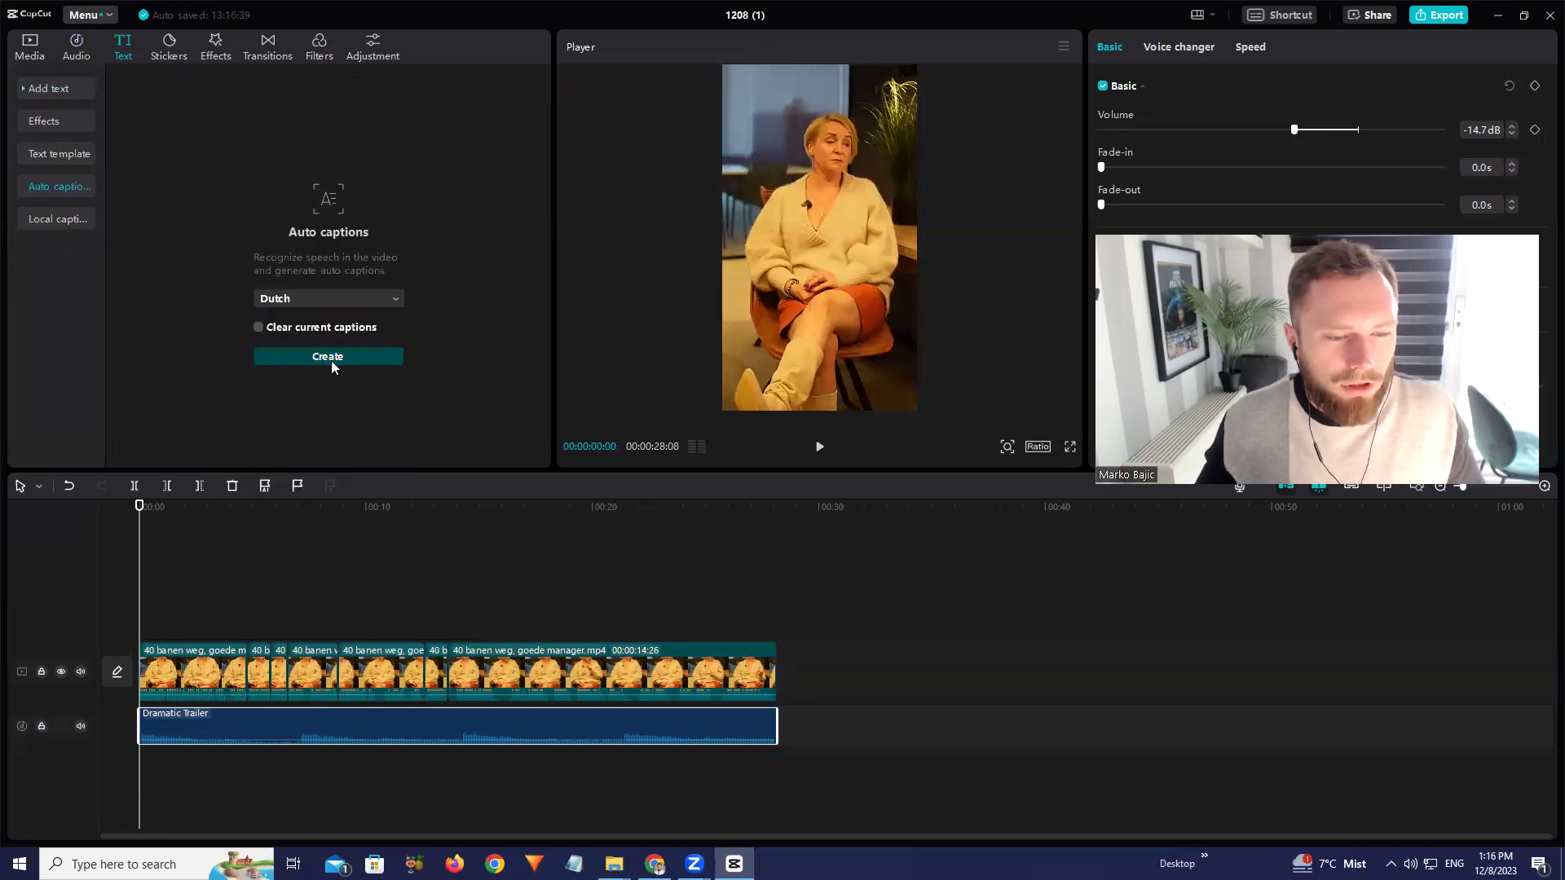
click(331, 360)
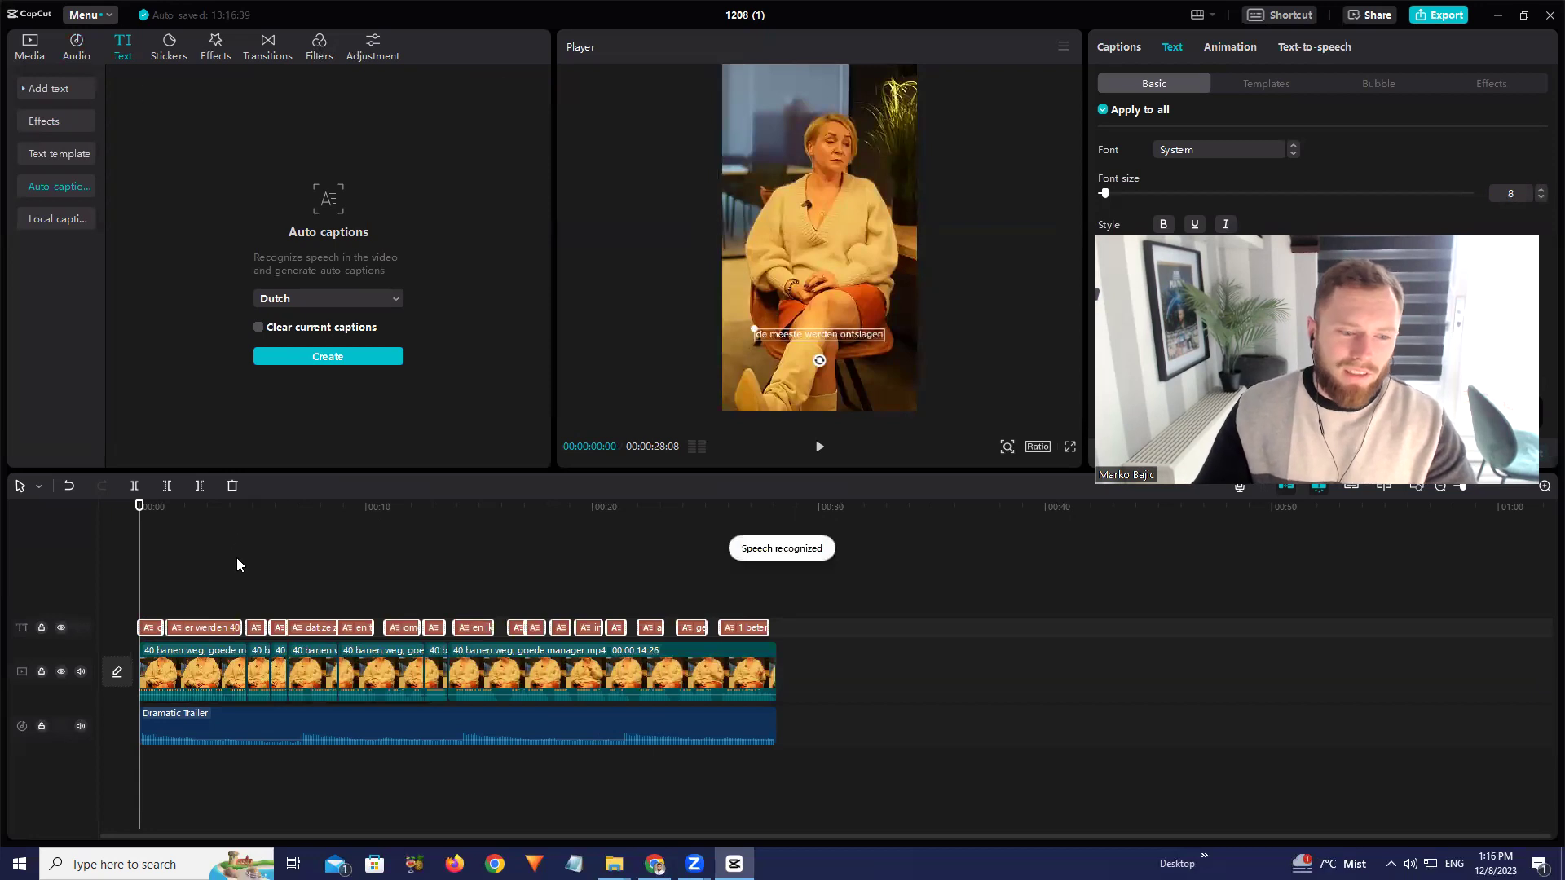
Apply the first preset text style to all captions and move them up to the speaker's chest
ctrl+scroll(238, 566, up, 3)
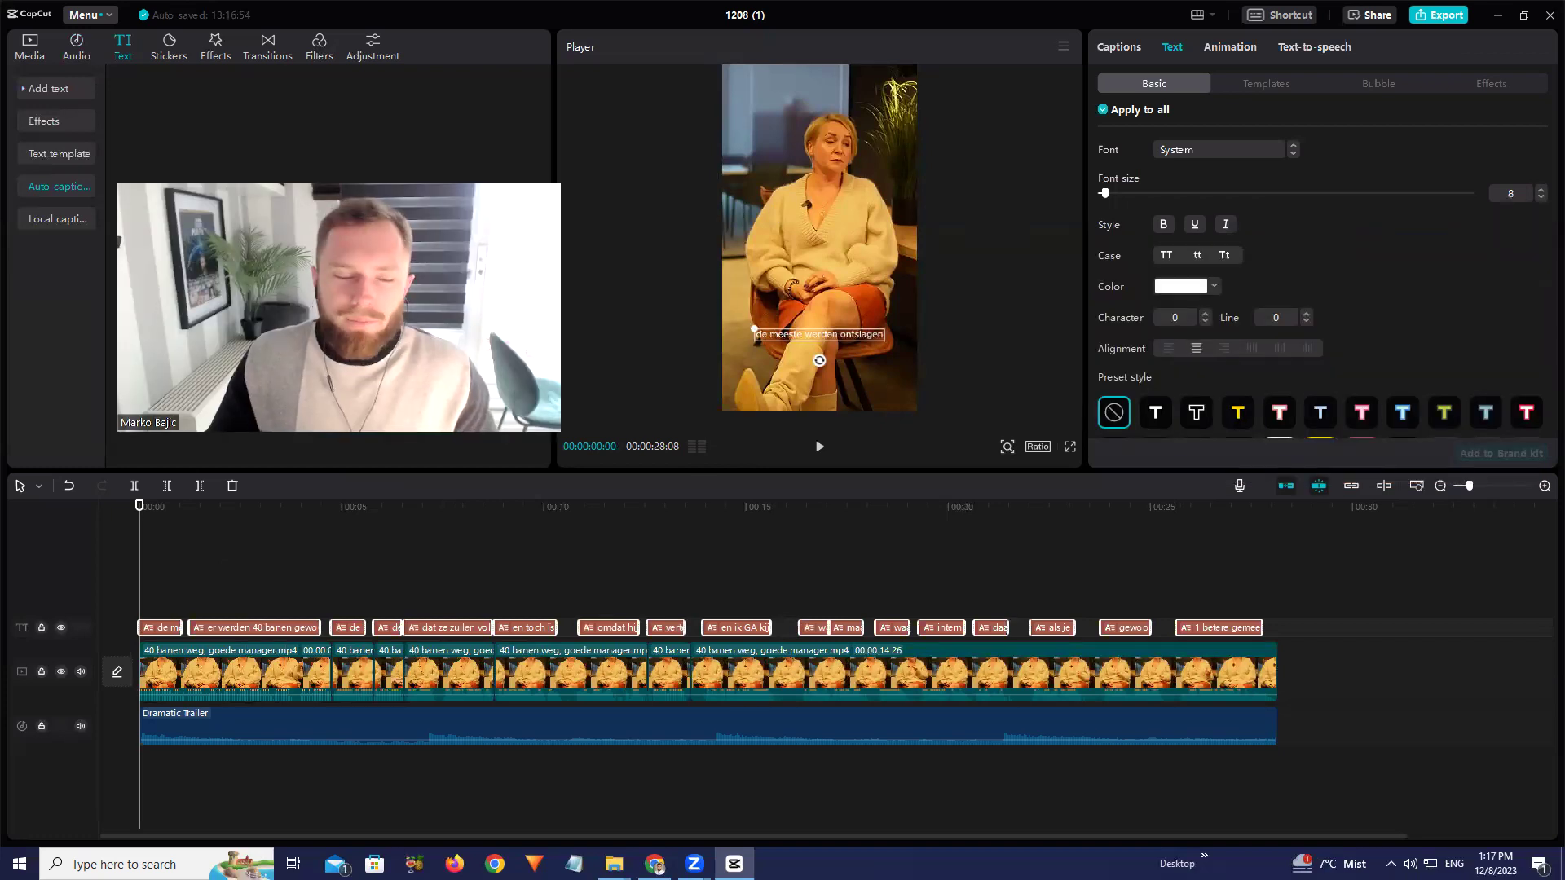
click(1155, 413)
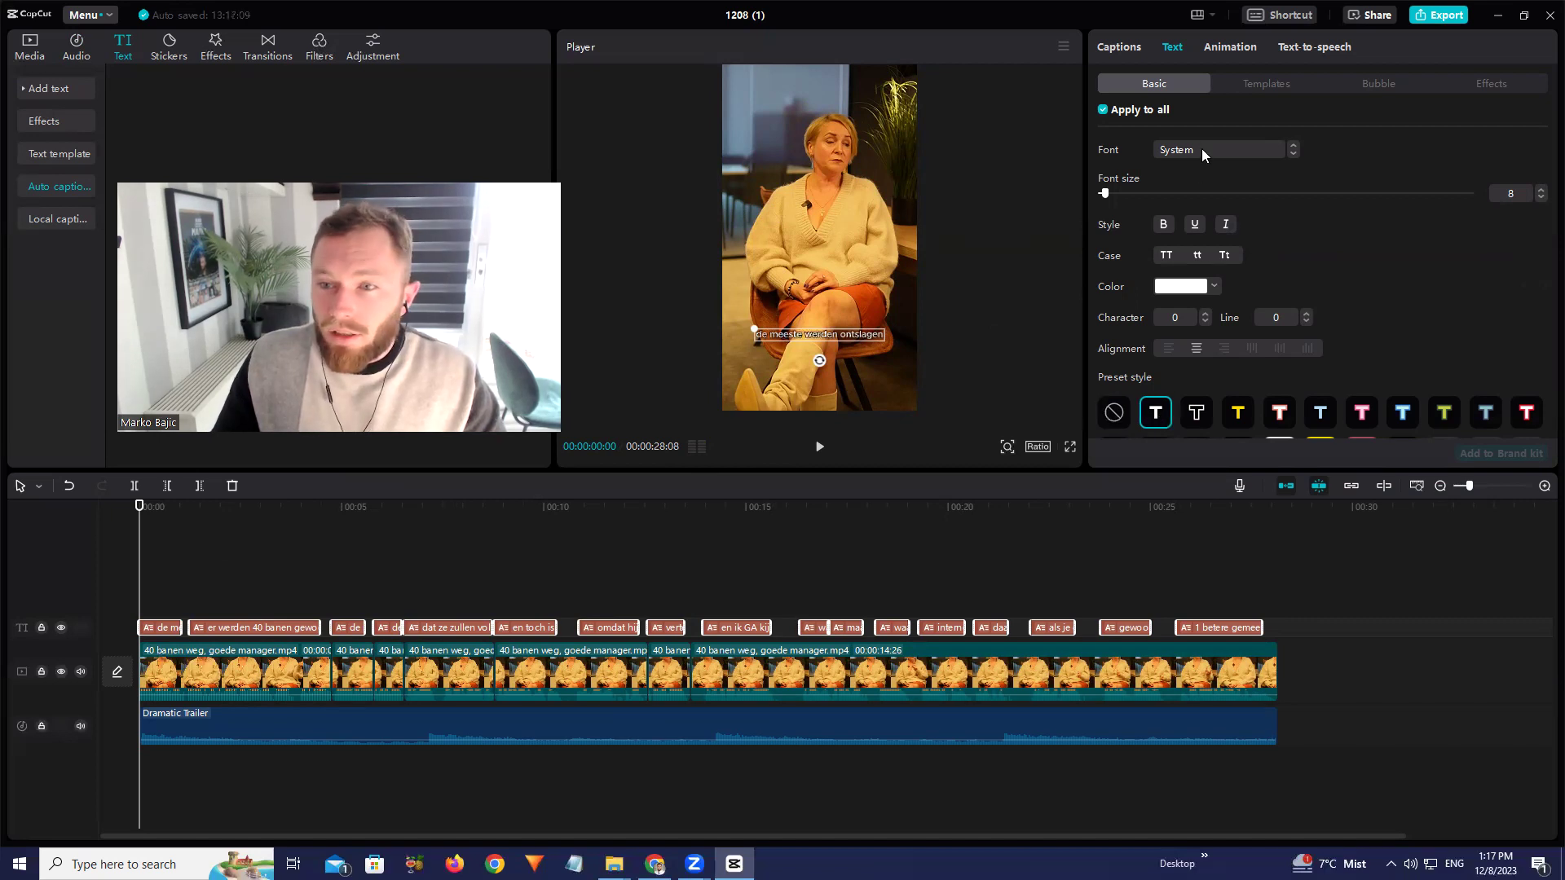
drag(849, 337, 849, 214)
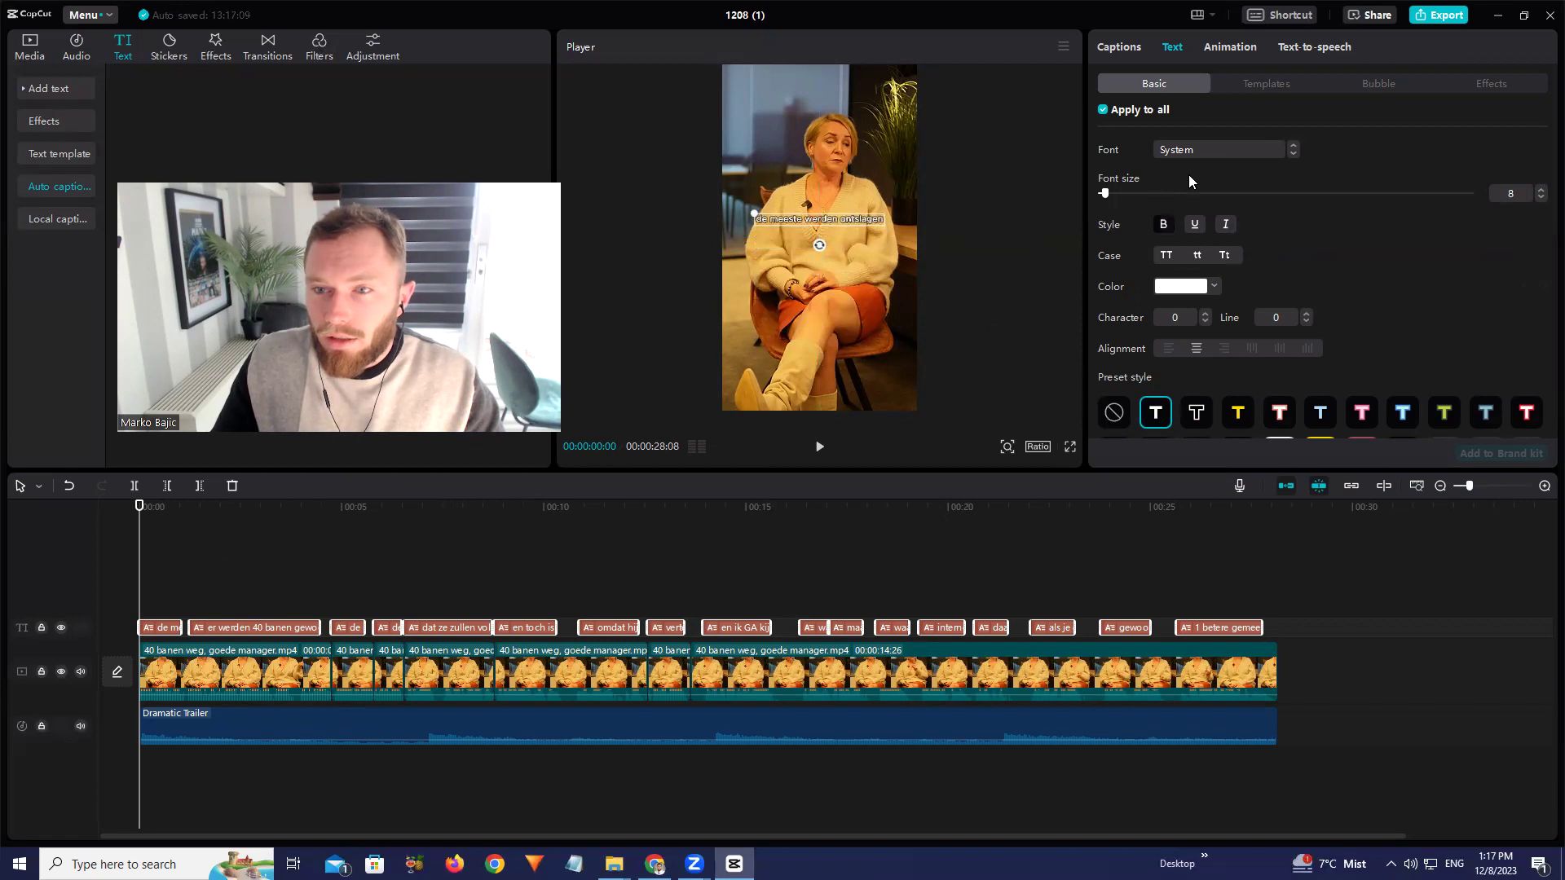
click(1193, 149)
click(1213, 253)
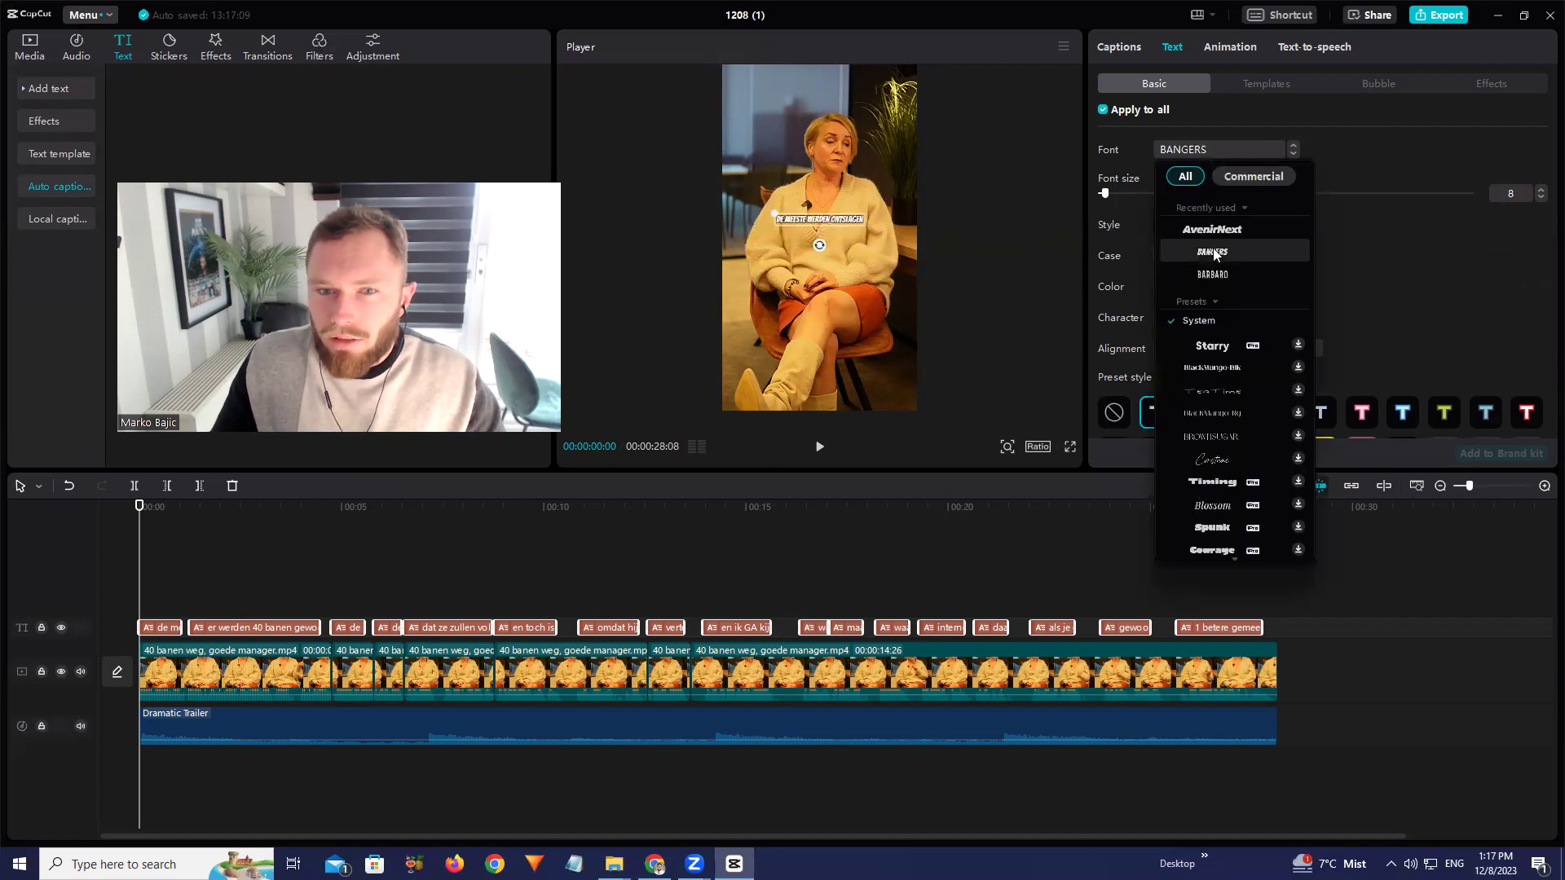
click(1216, 235)
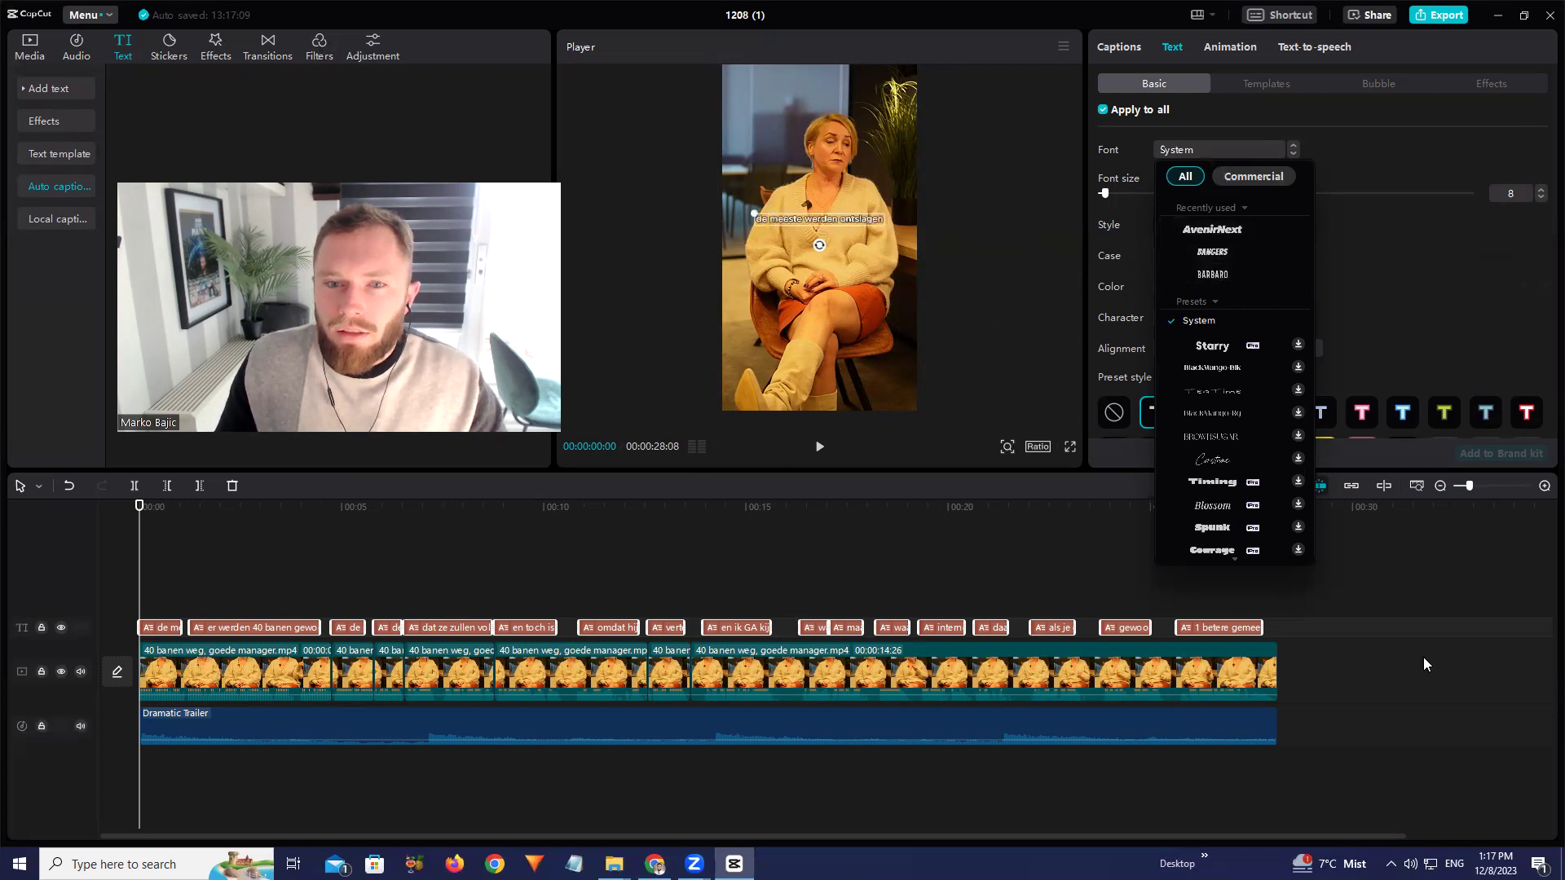
Correct the first caption to "De meesten werden ontslagen" and extend its end to meet the next caption
click(165, 626)
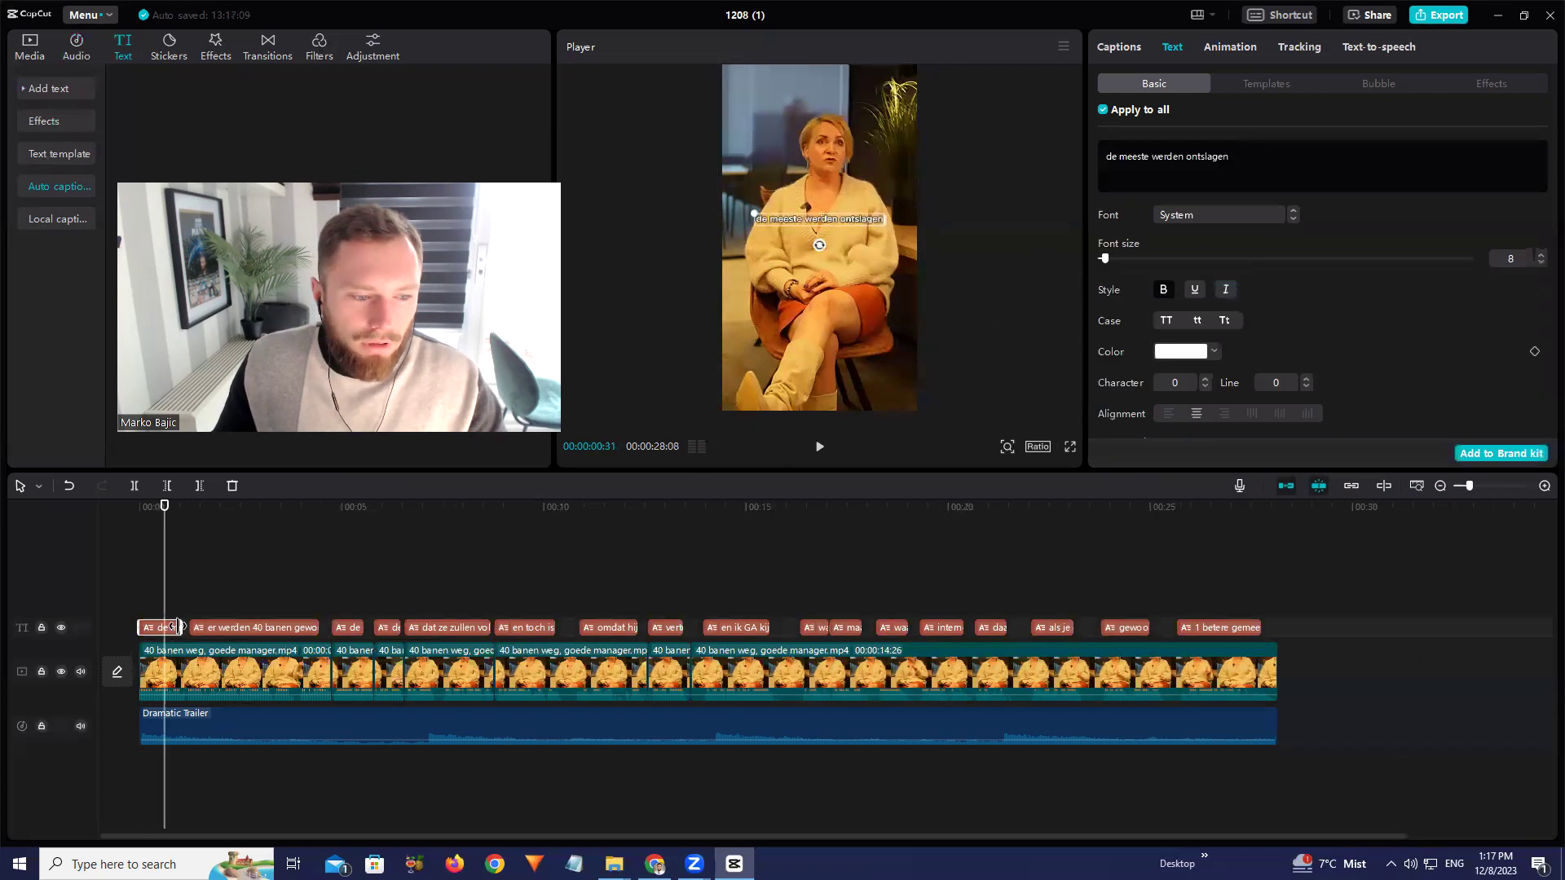
click(1110, 156)
key(BackSpace)
text(D)
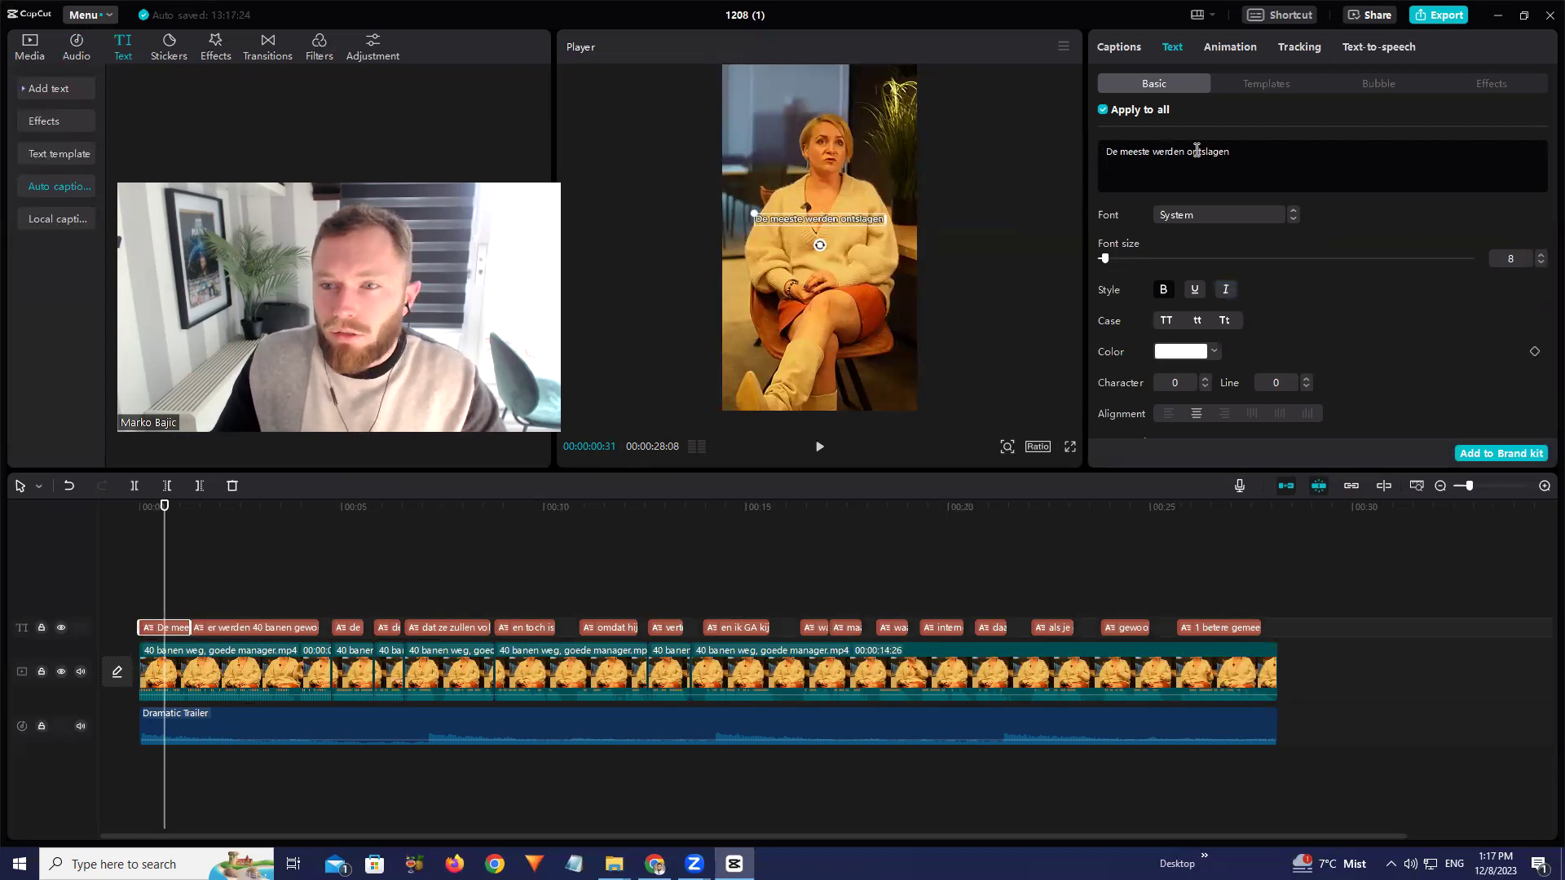
text(n)
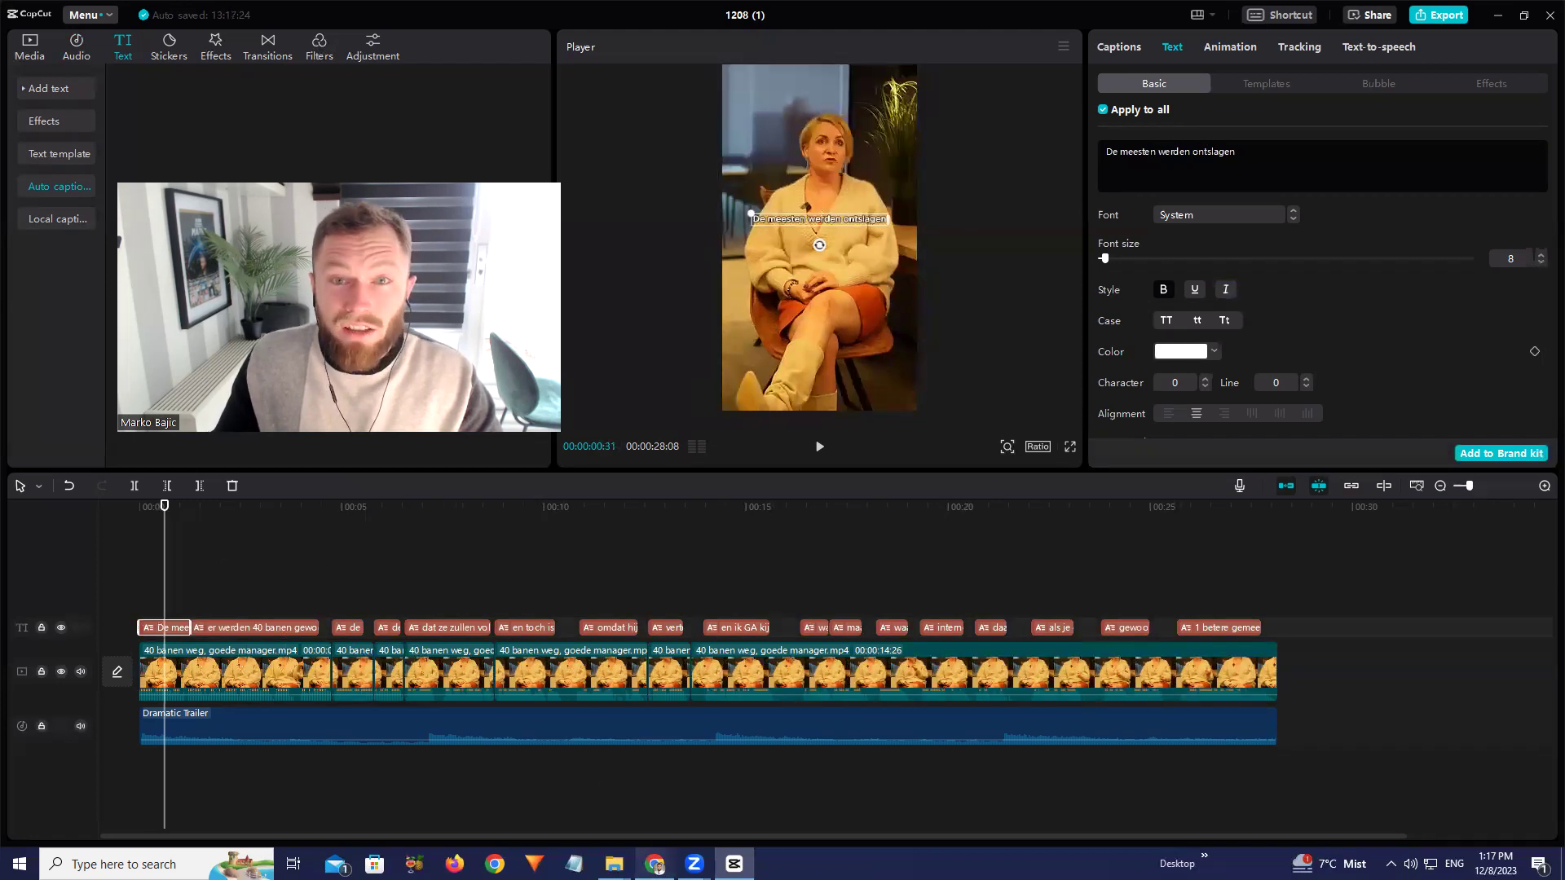
Switch to Chrome and search Google in a new tab for "meeste of meesten" to check the spelling
click(655, 864)
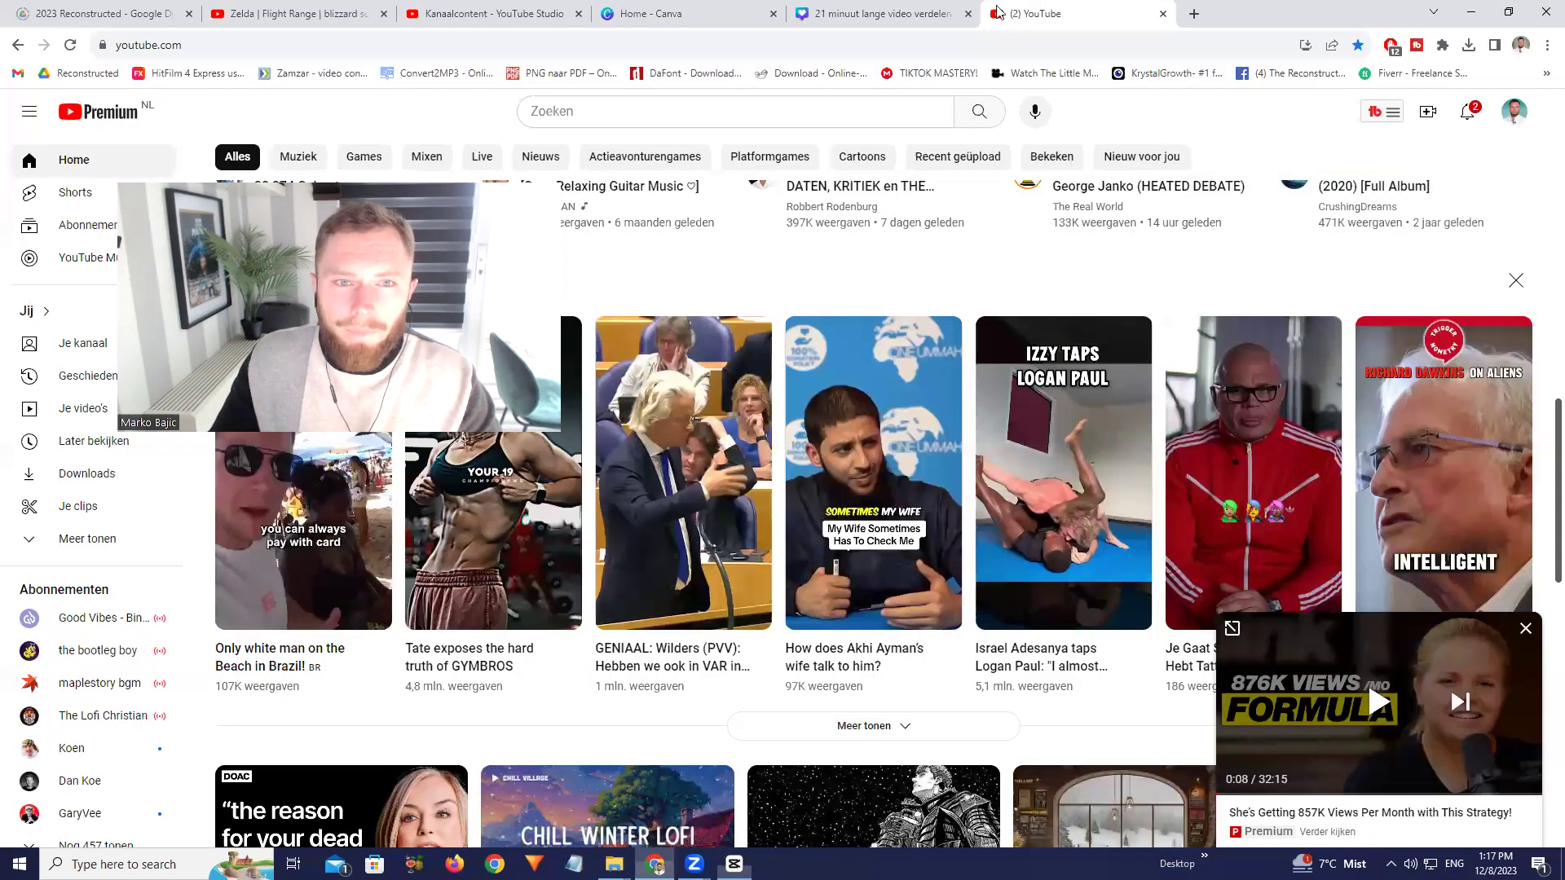
click(1212, 9)
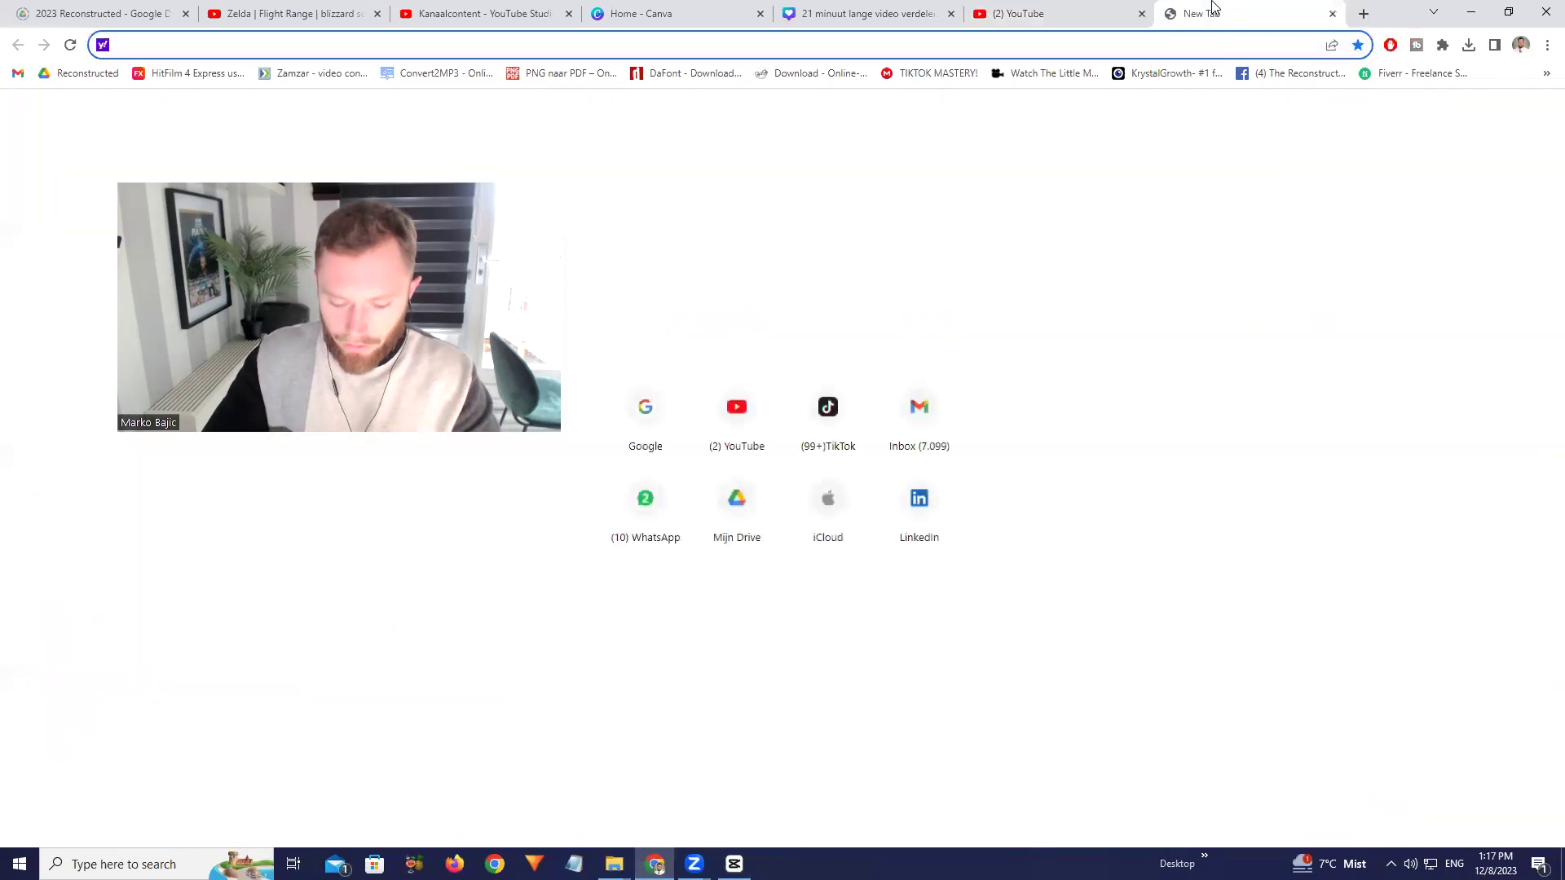
text(go)
key(Return)
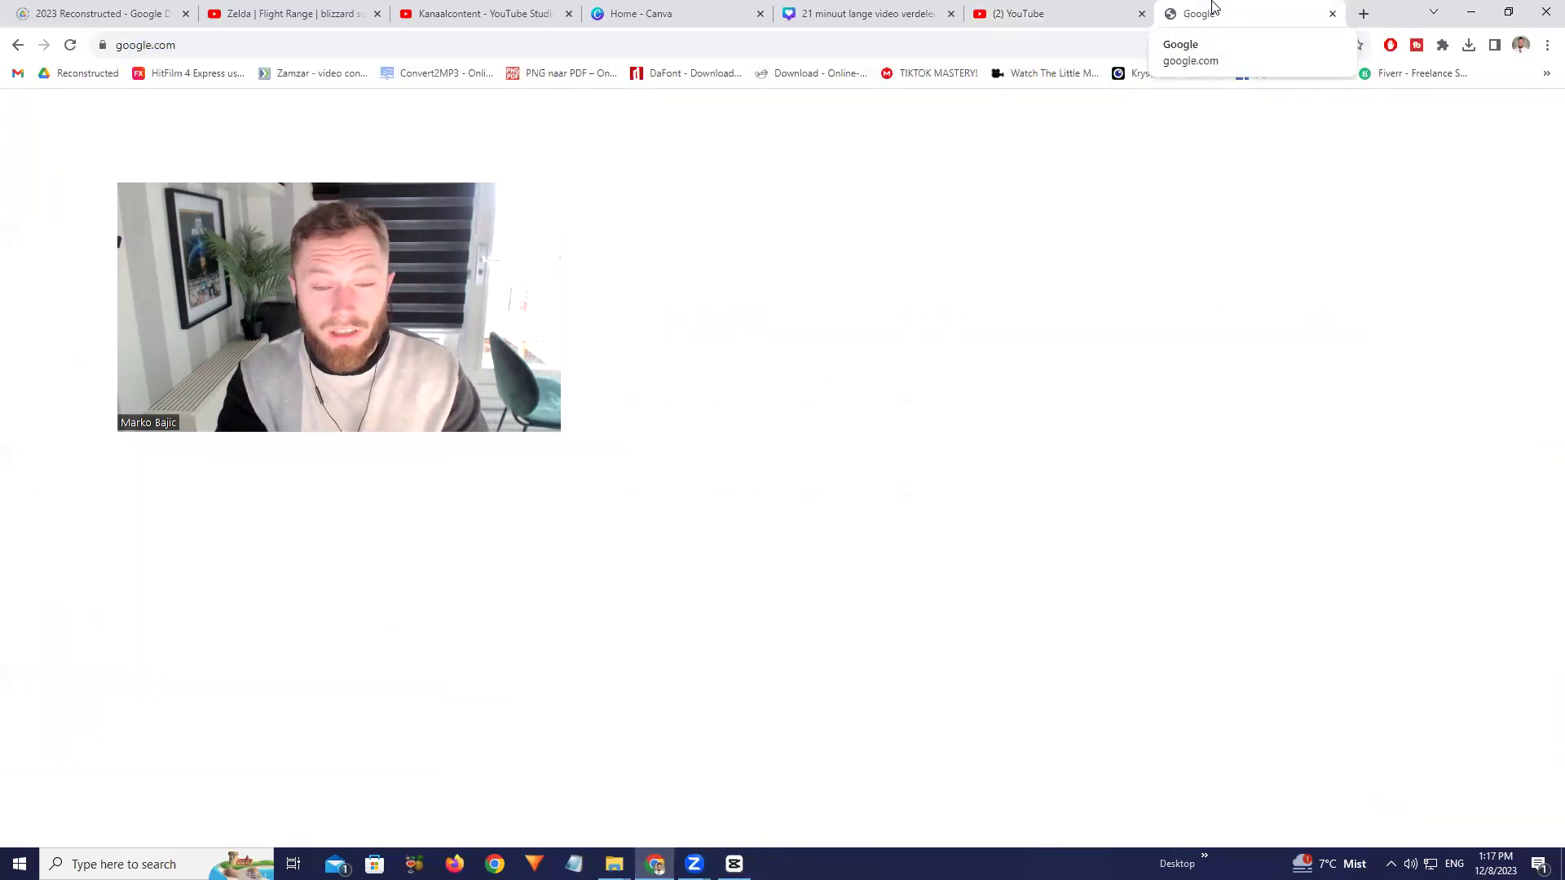
text(meeste of meesten)
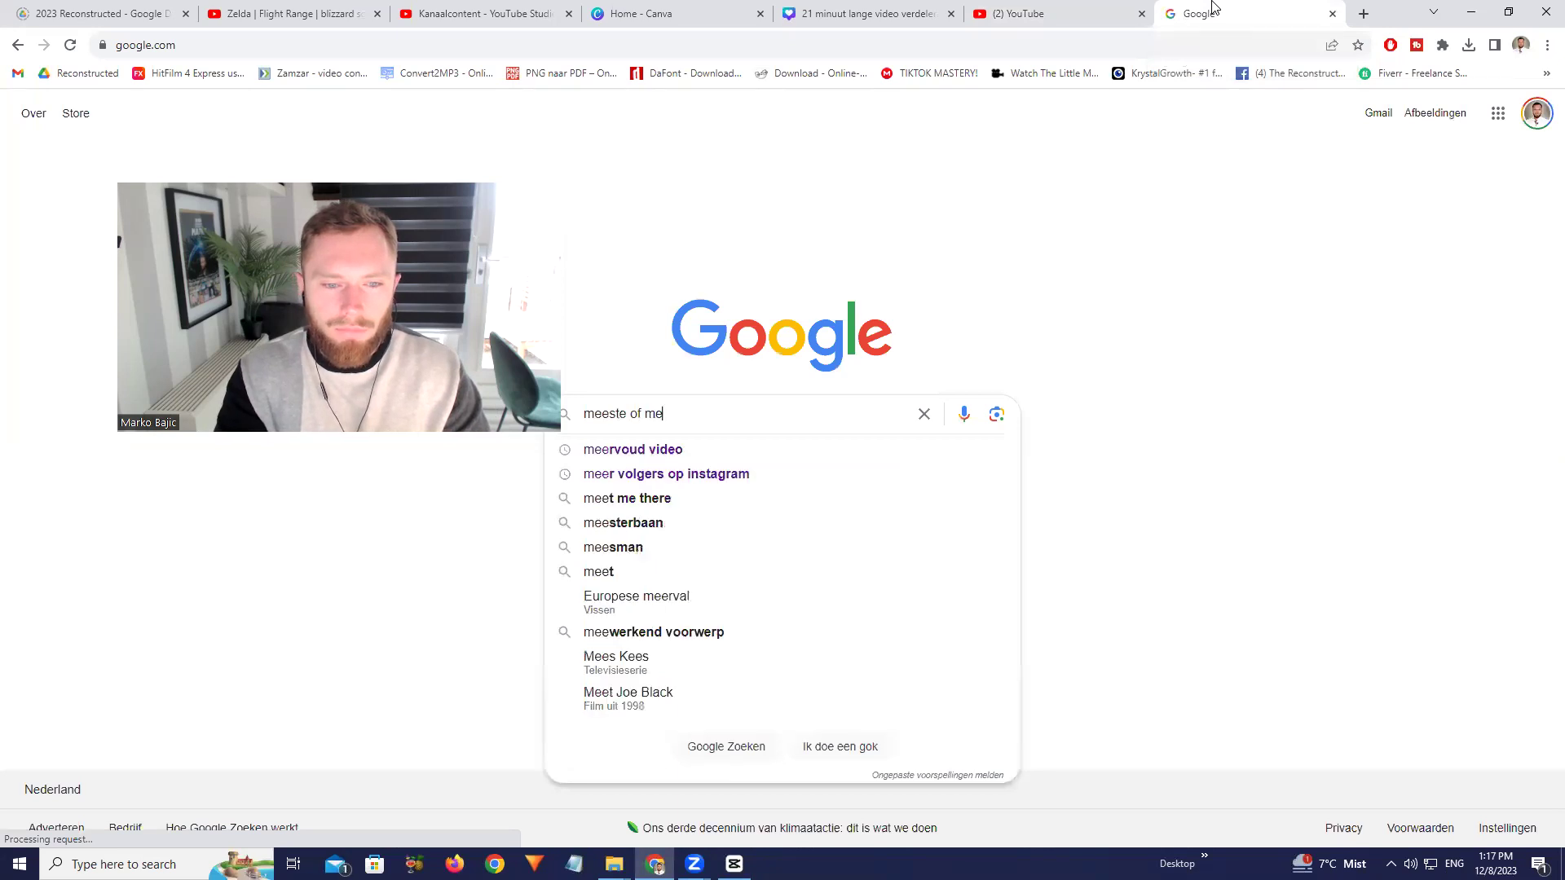
key(Return)
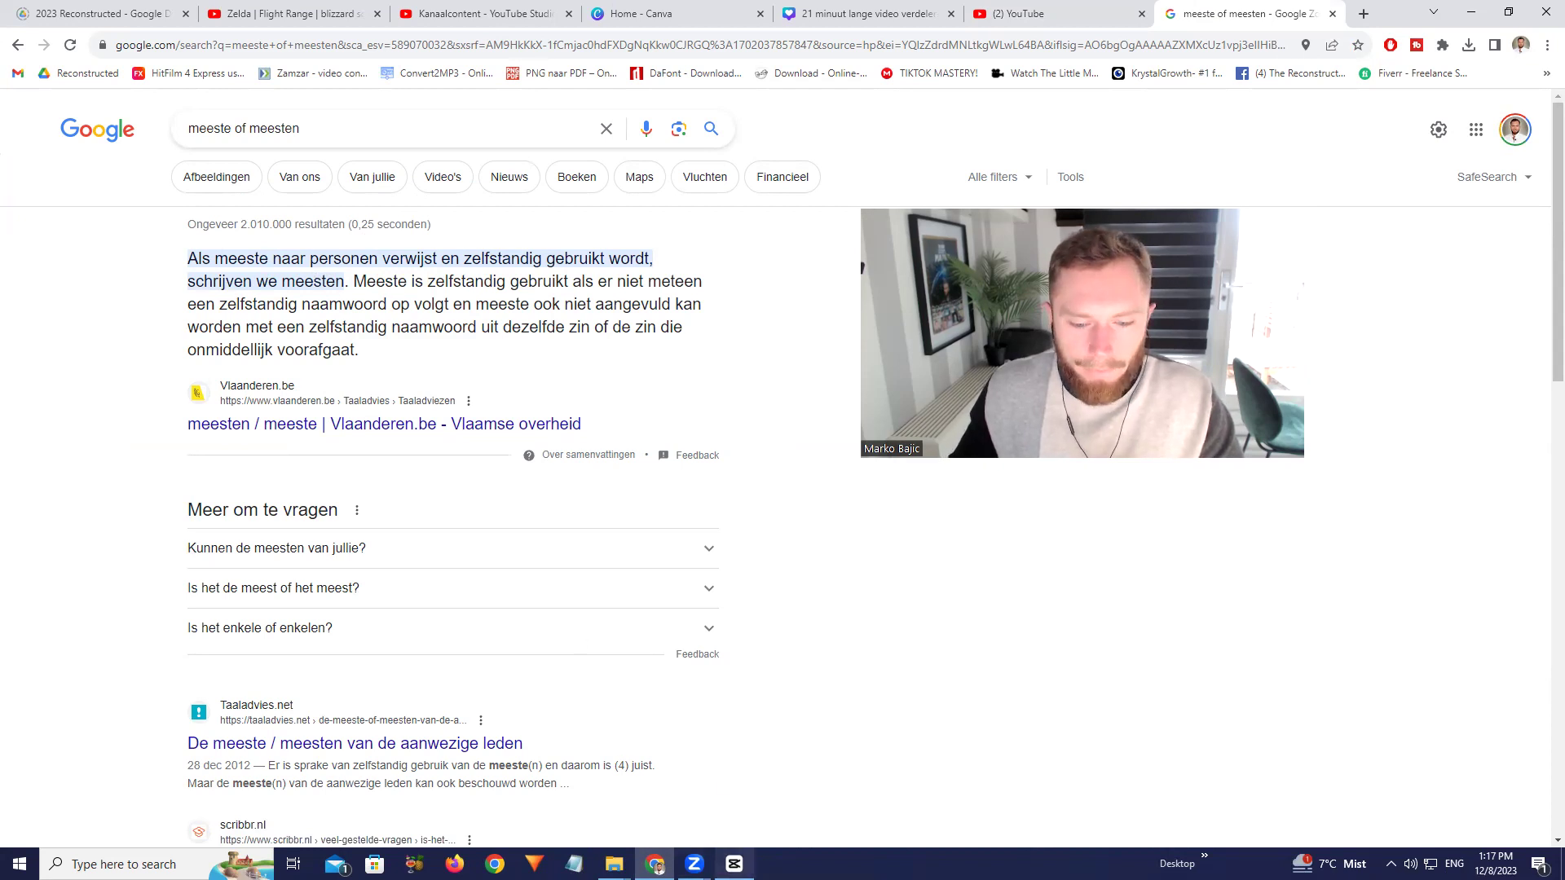
Switch back to CapCut and play the video from the start to check the first captions
key(alt+Tab)
click(1157, 151)
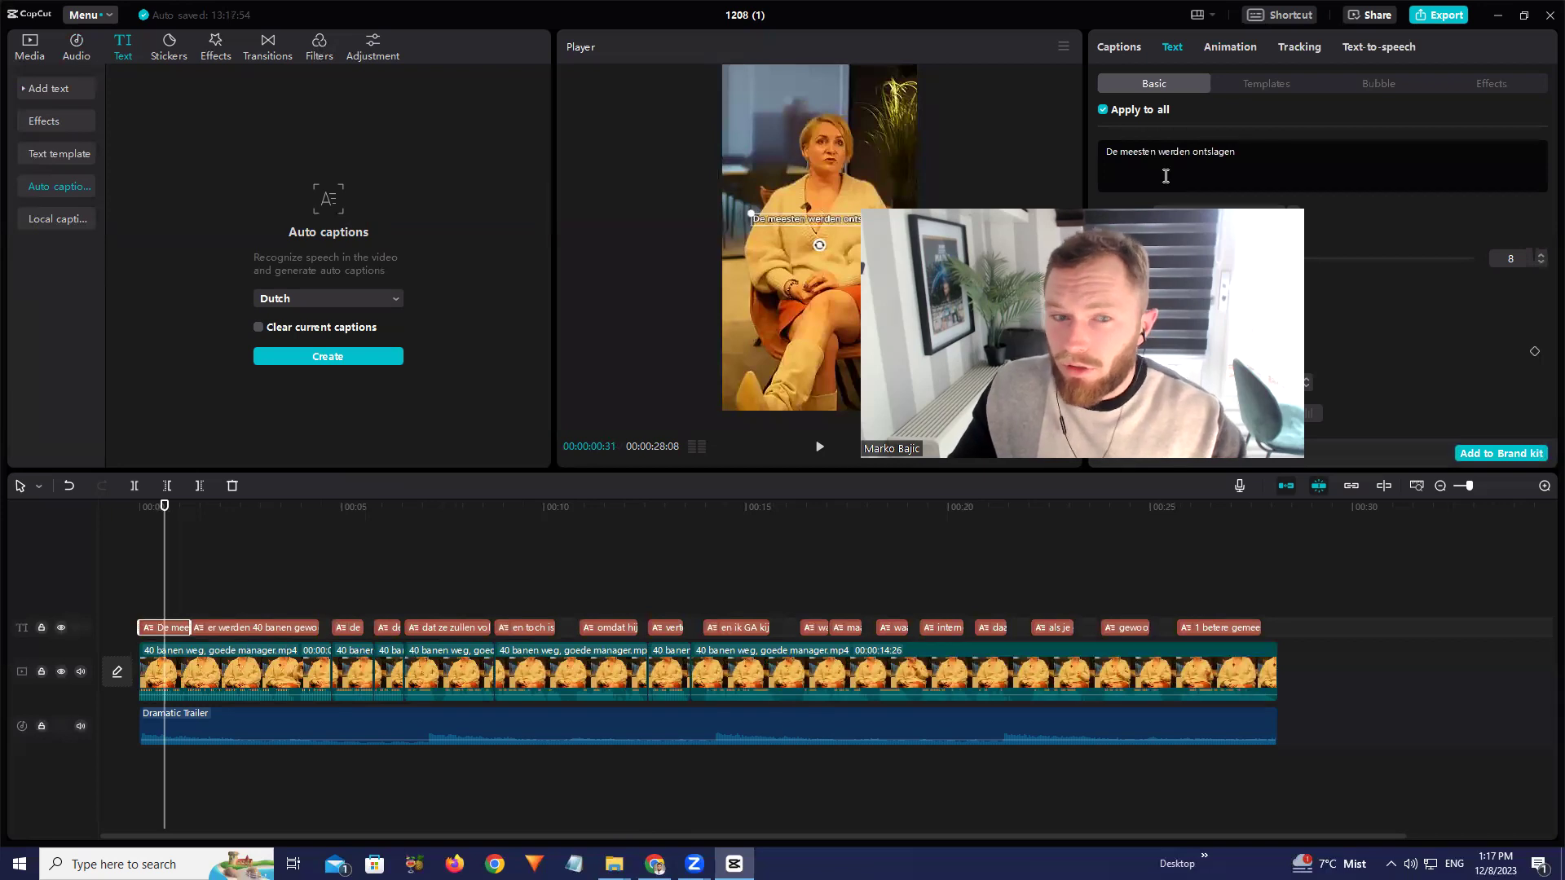
drag(1134, 208, 429, 143)
click(77, 507)
key(space)
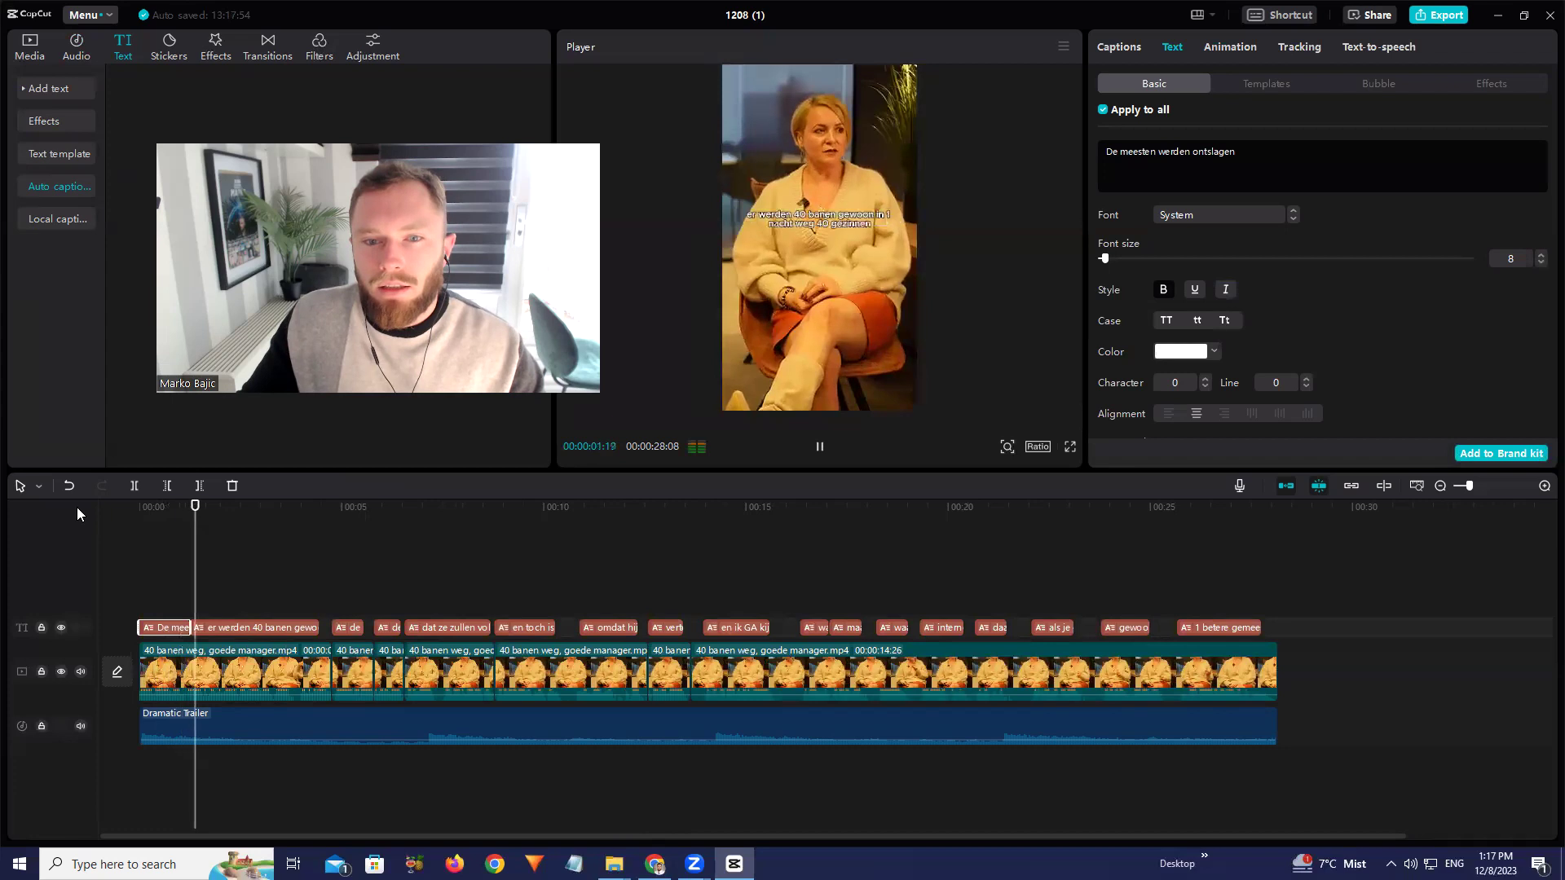
Insert an ellipsis after "1 nacht" in the second caption
click(846, 222)
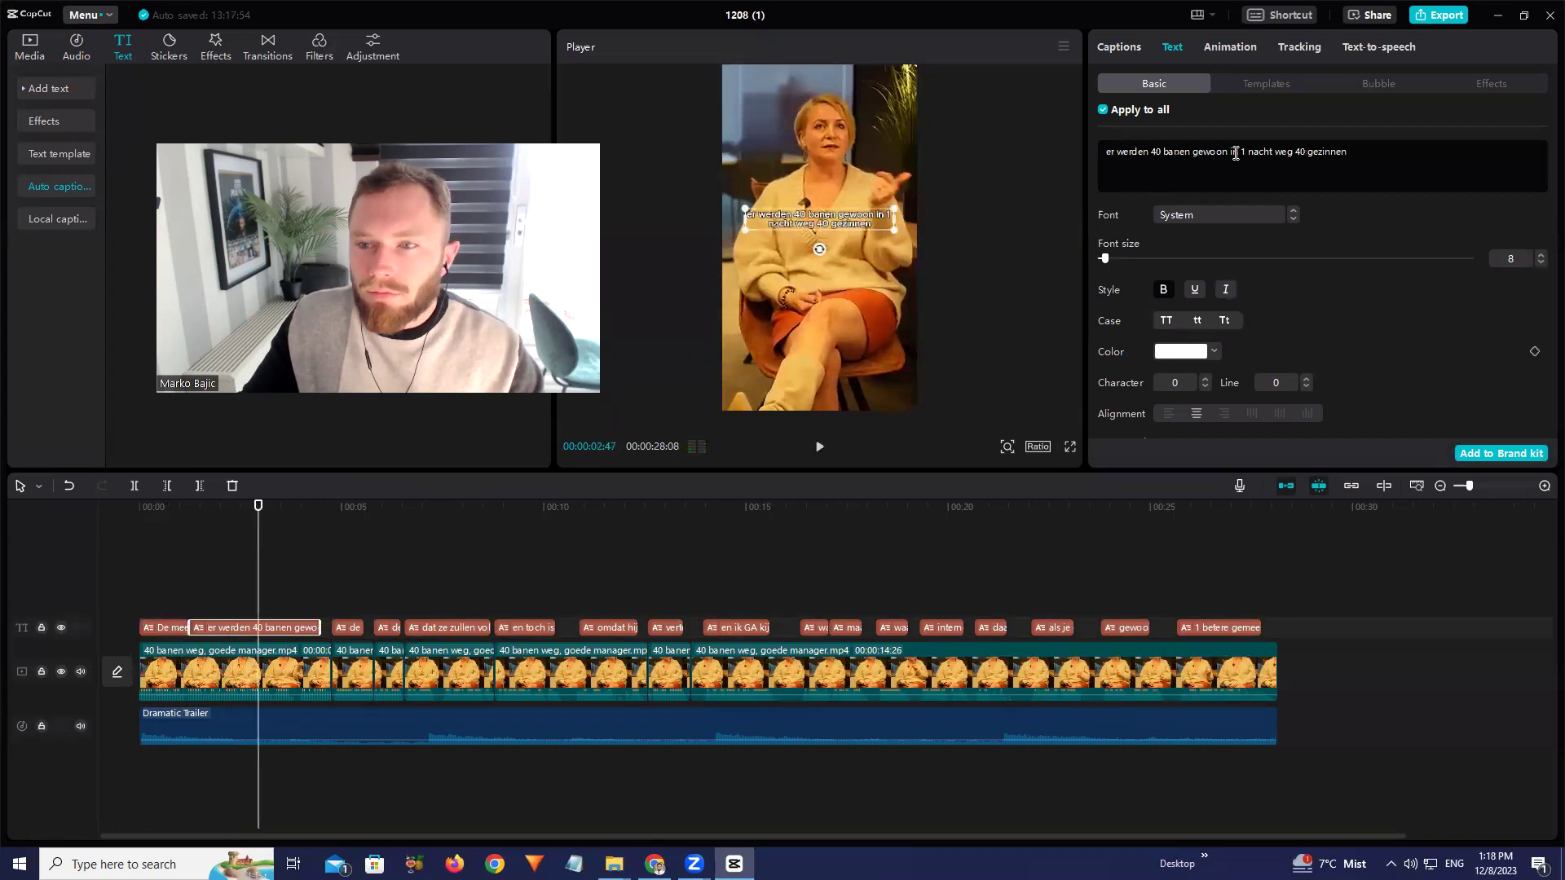
text(e)
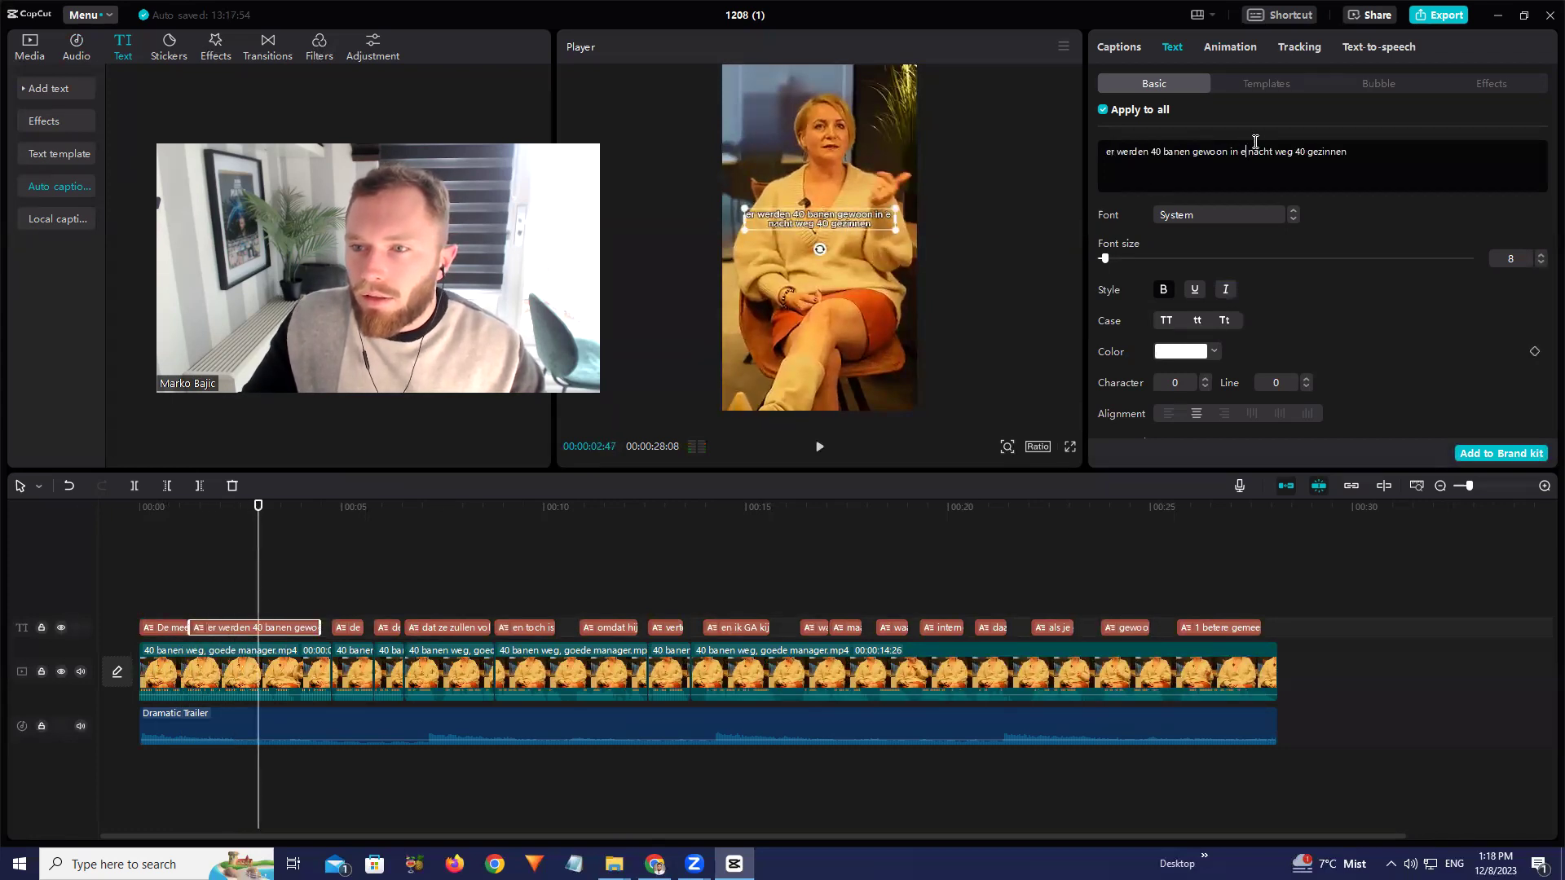
key(BackSpace)
text(1)
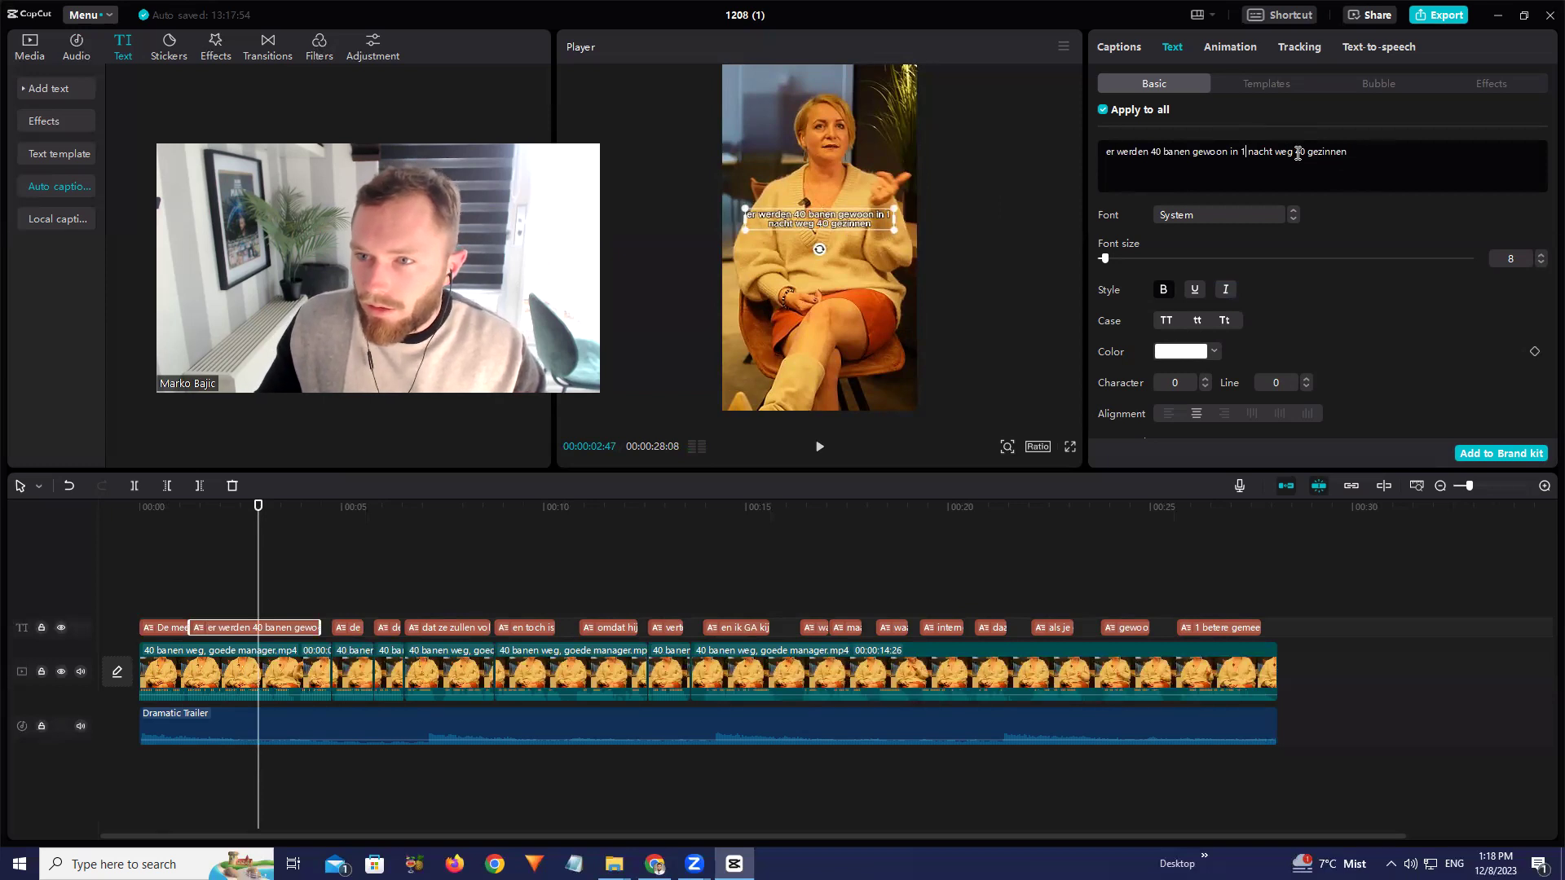
text(...)
Play through the second caption and split it at 00:00:03:47
drag(1282, 151, 1350, 151)
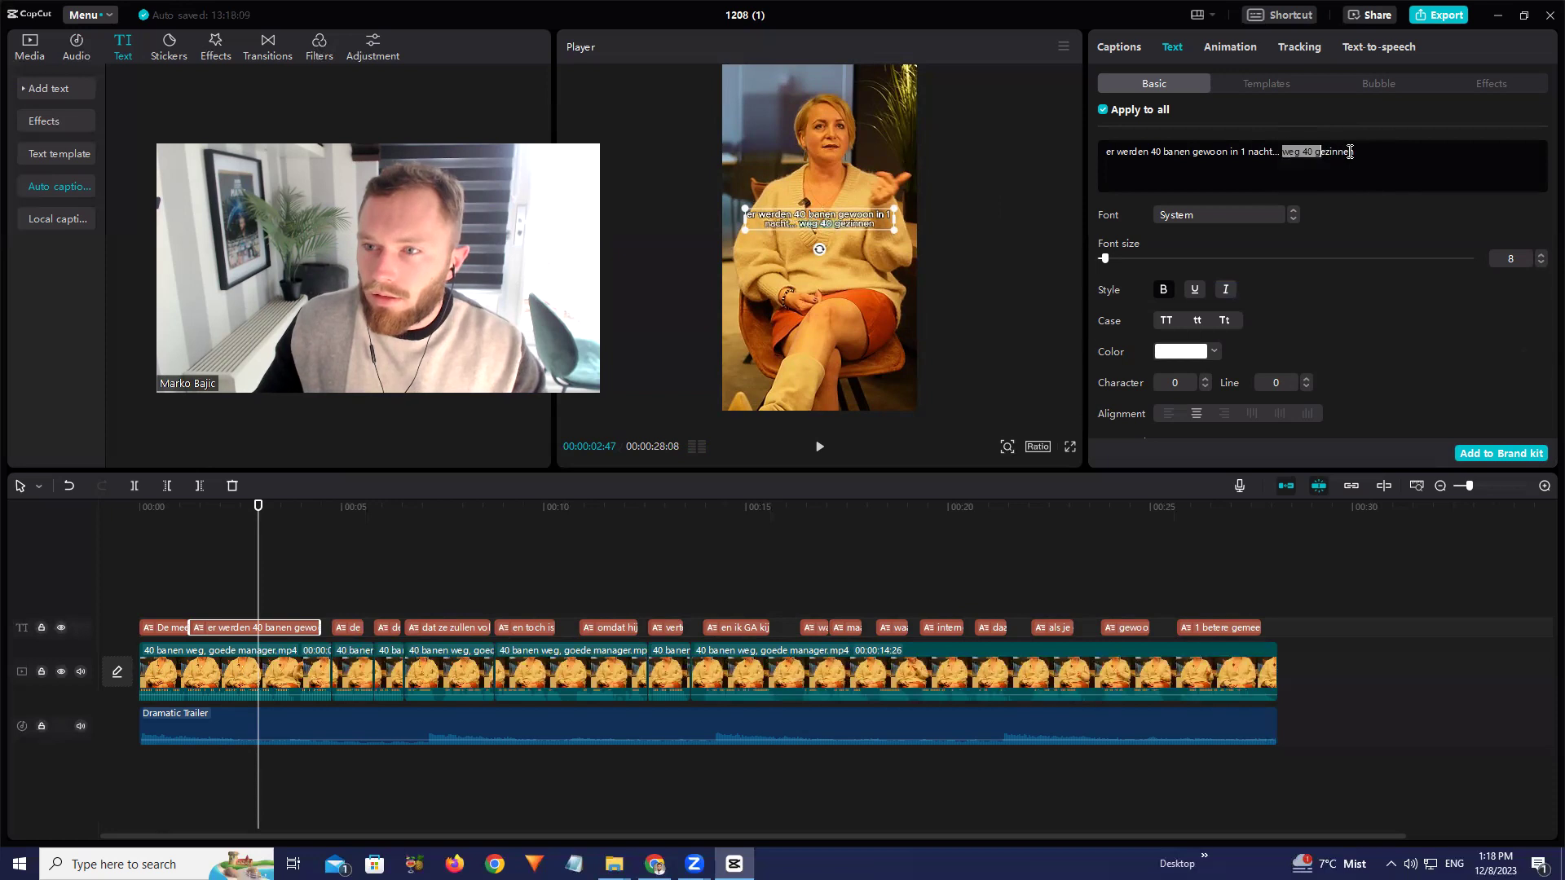
click(238, 507)
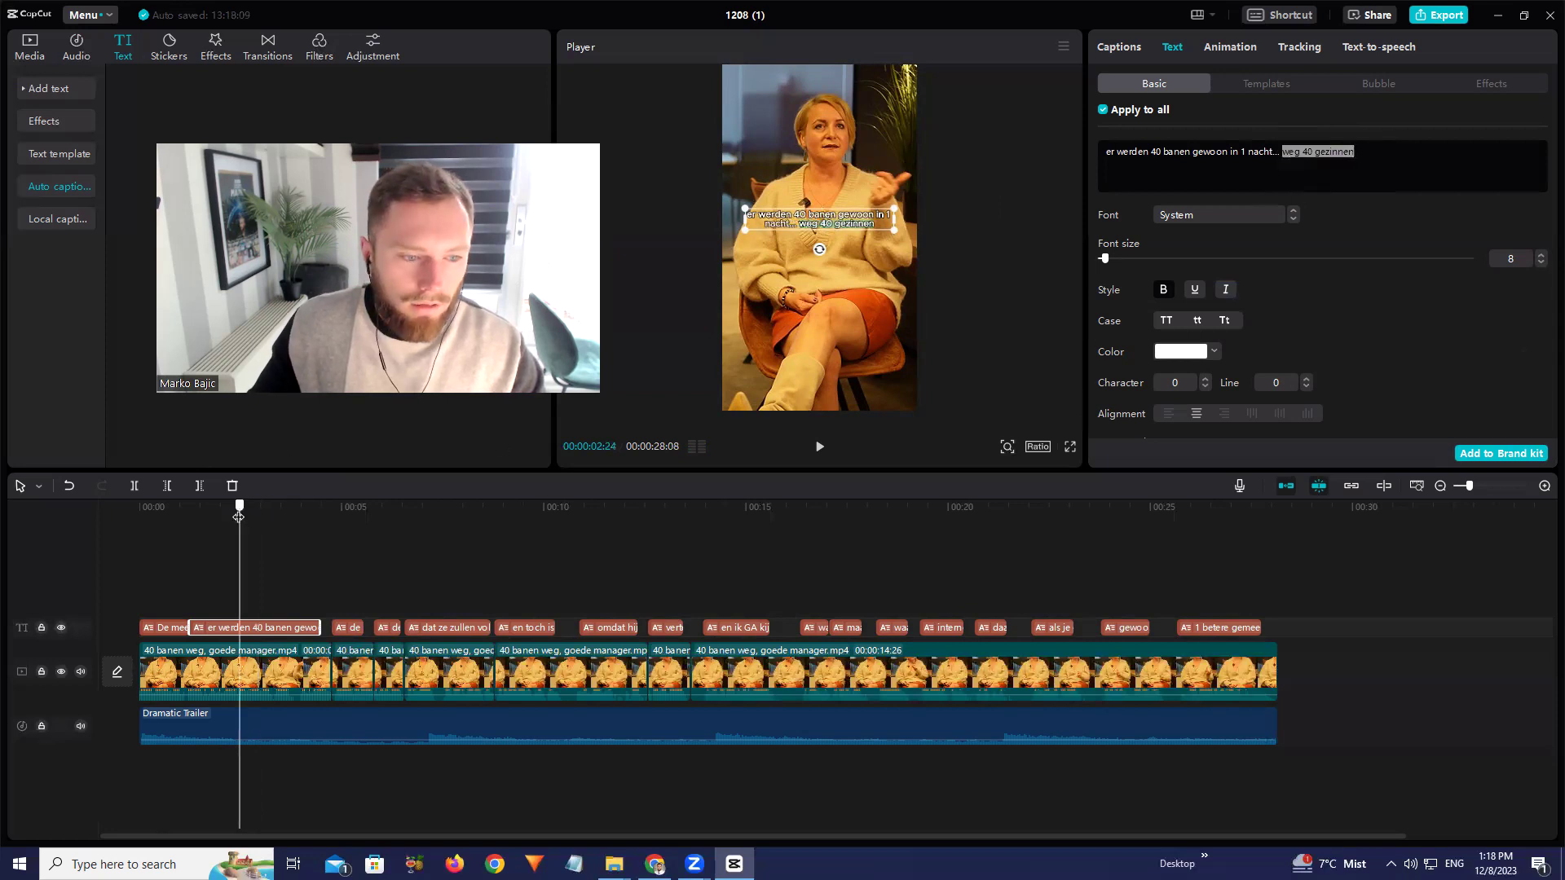
key(space)
key(space)
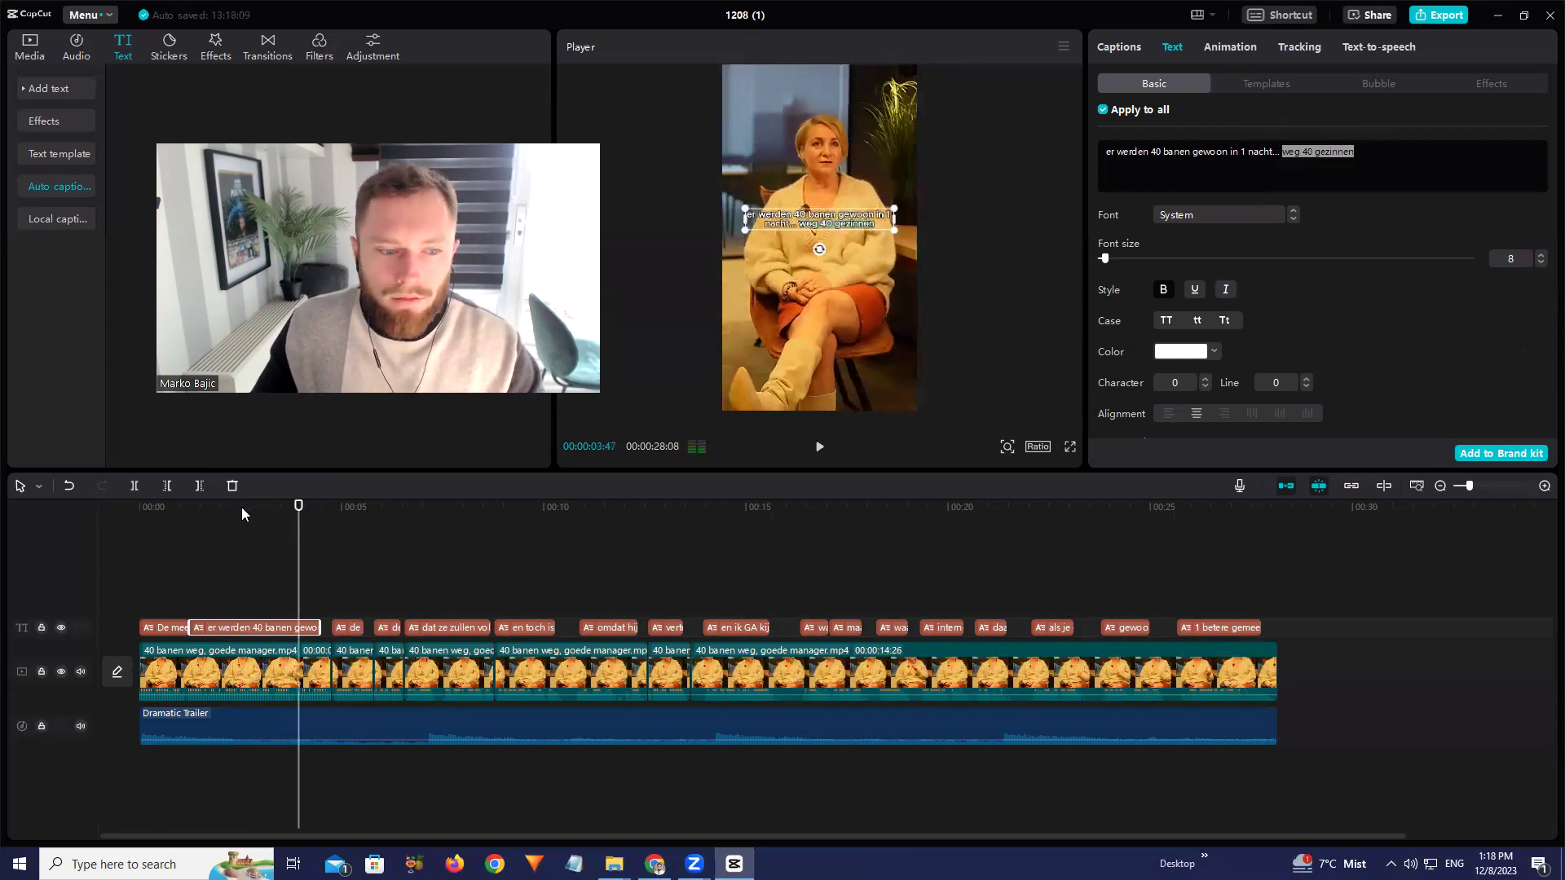
click(126, 486)
Change the split-off caption's text to "er werden 40 banen gewoon in 1 nacht... weg!"
click(269, 507)
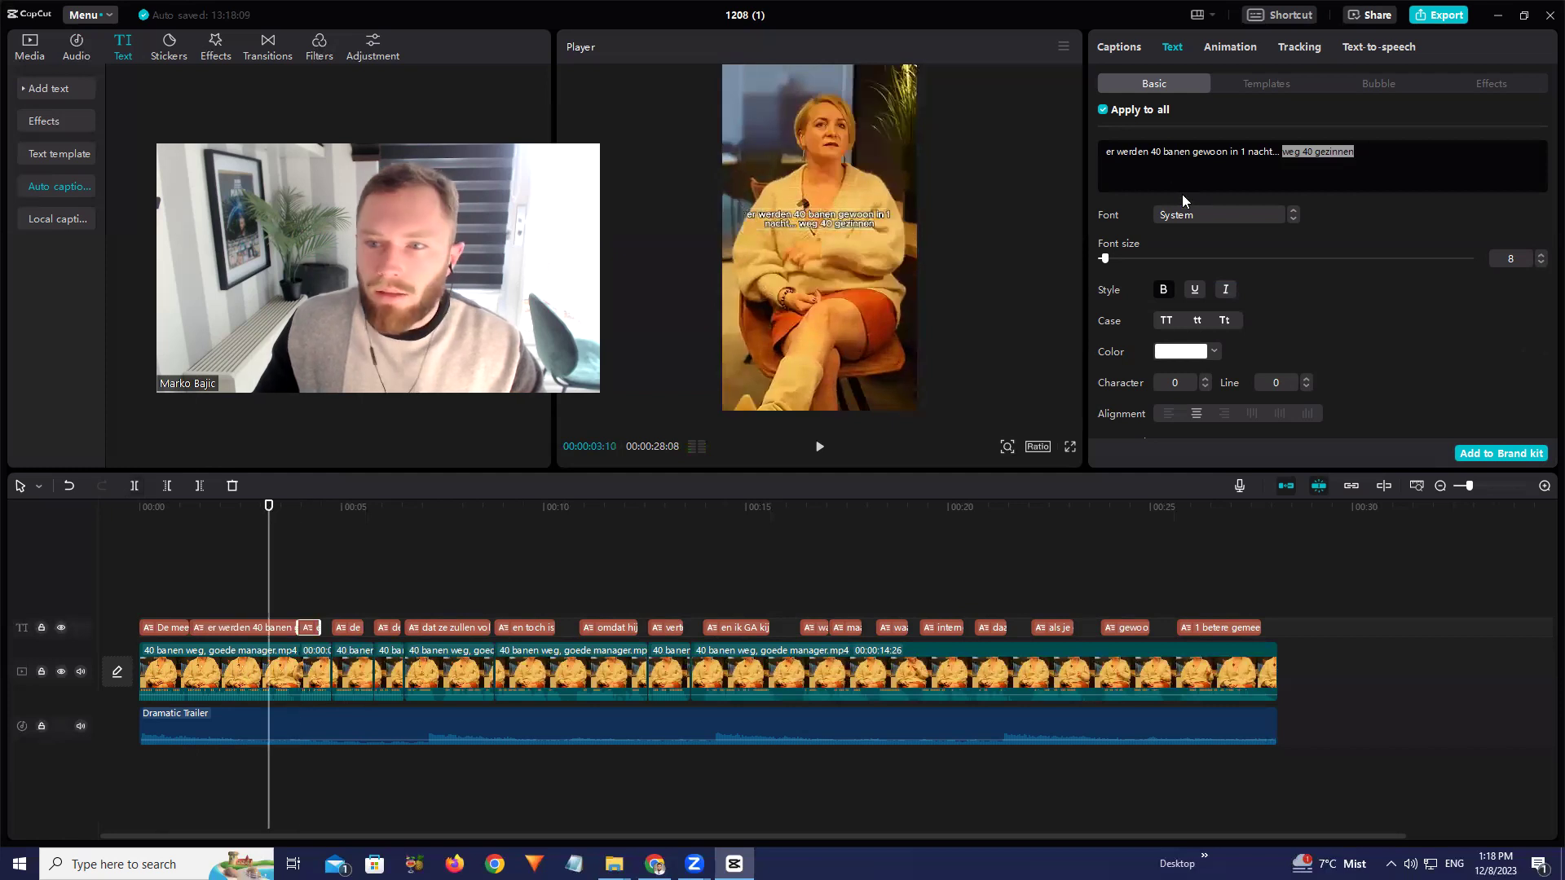
click(1279, 153)
drag(1289, 152, 1381, 147)
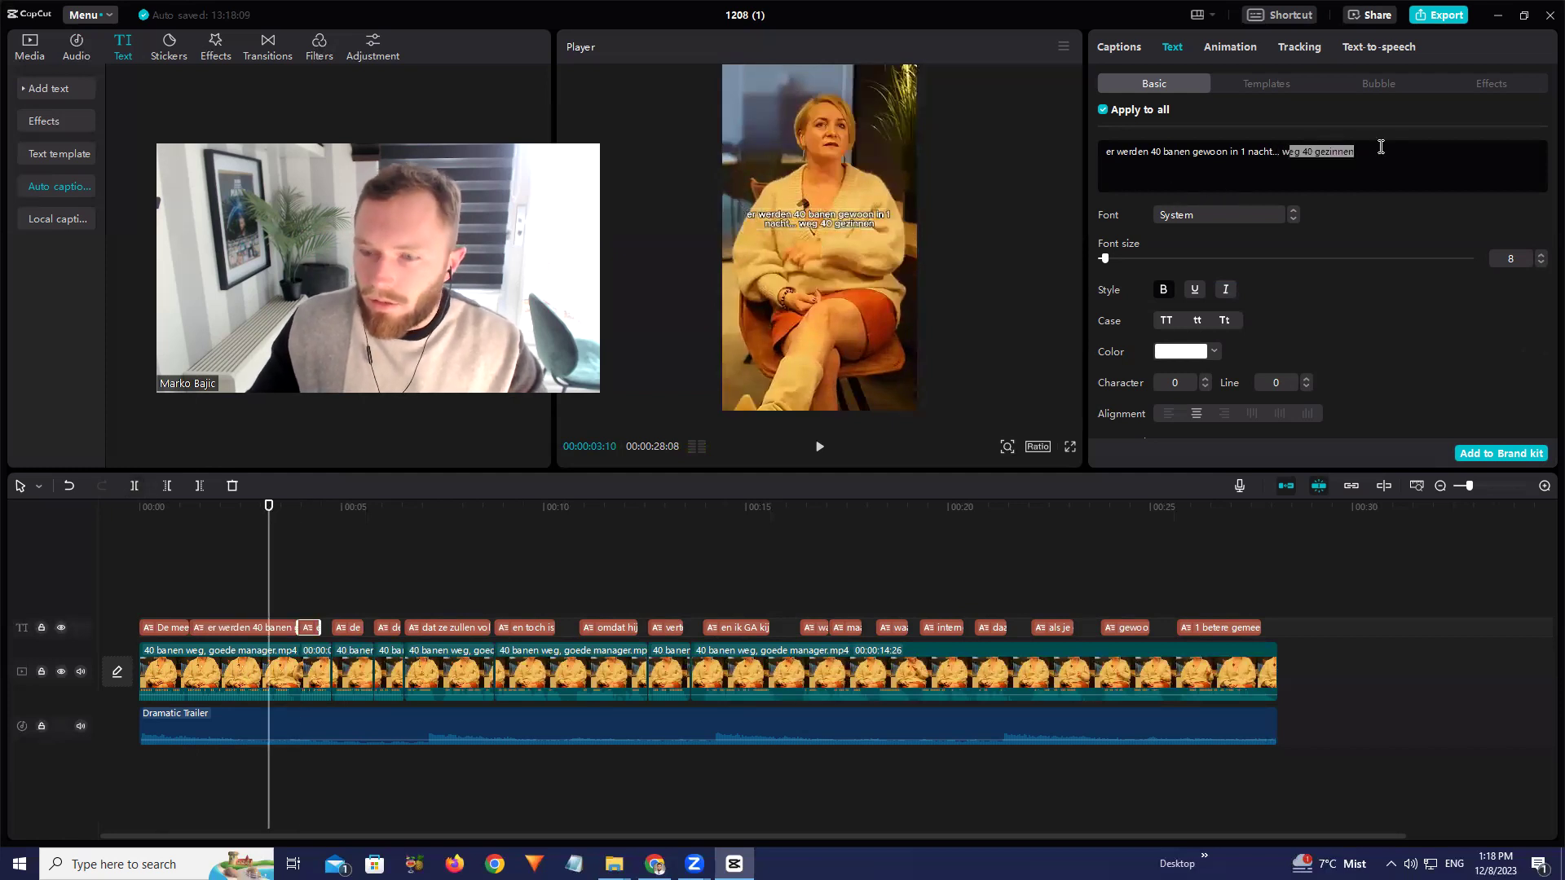
key(BackSpace)
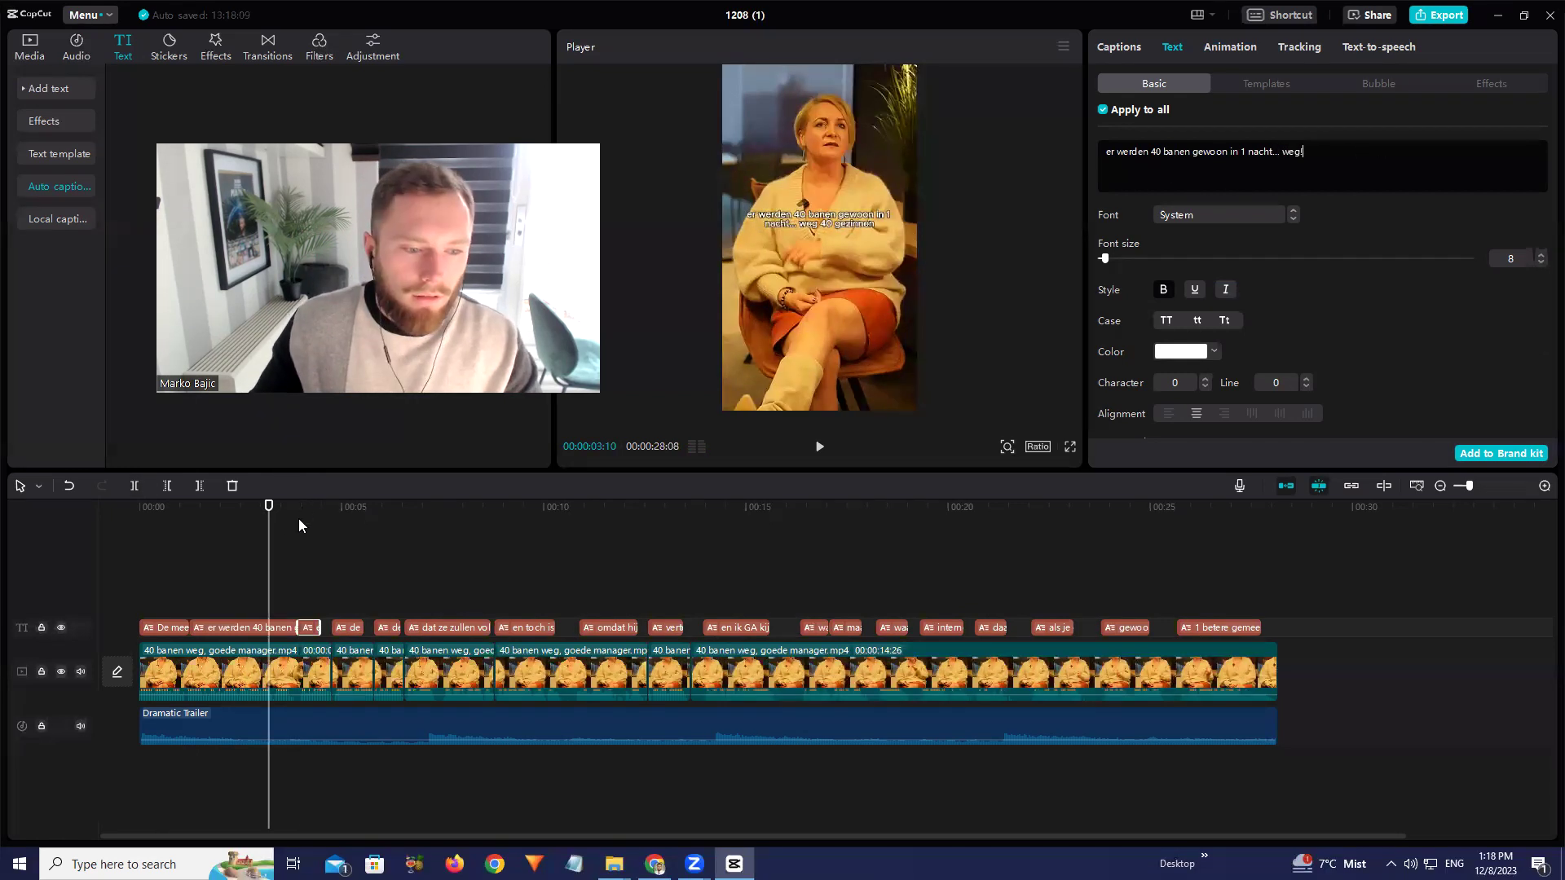
Shorten the second caption's text to "er werden 40 banen gewoon in 1 nacht... weg!"
click(277, 629)
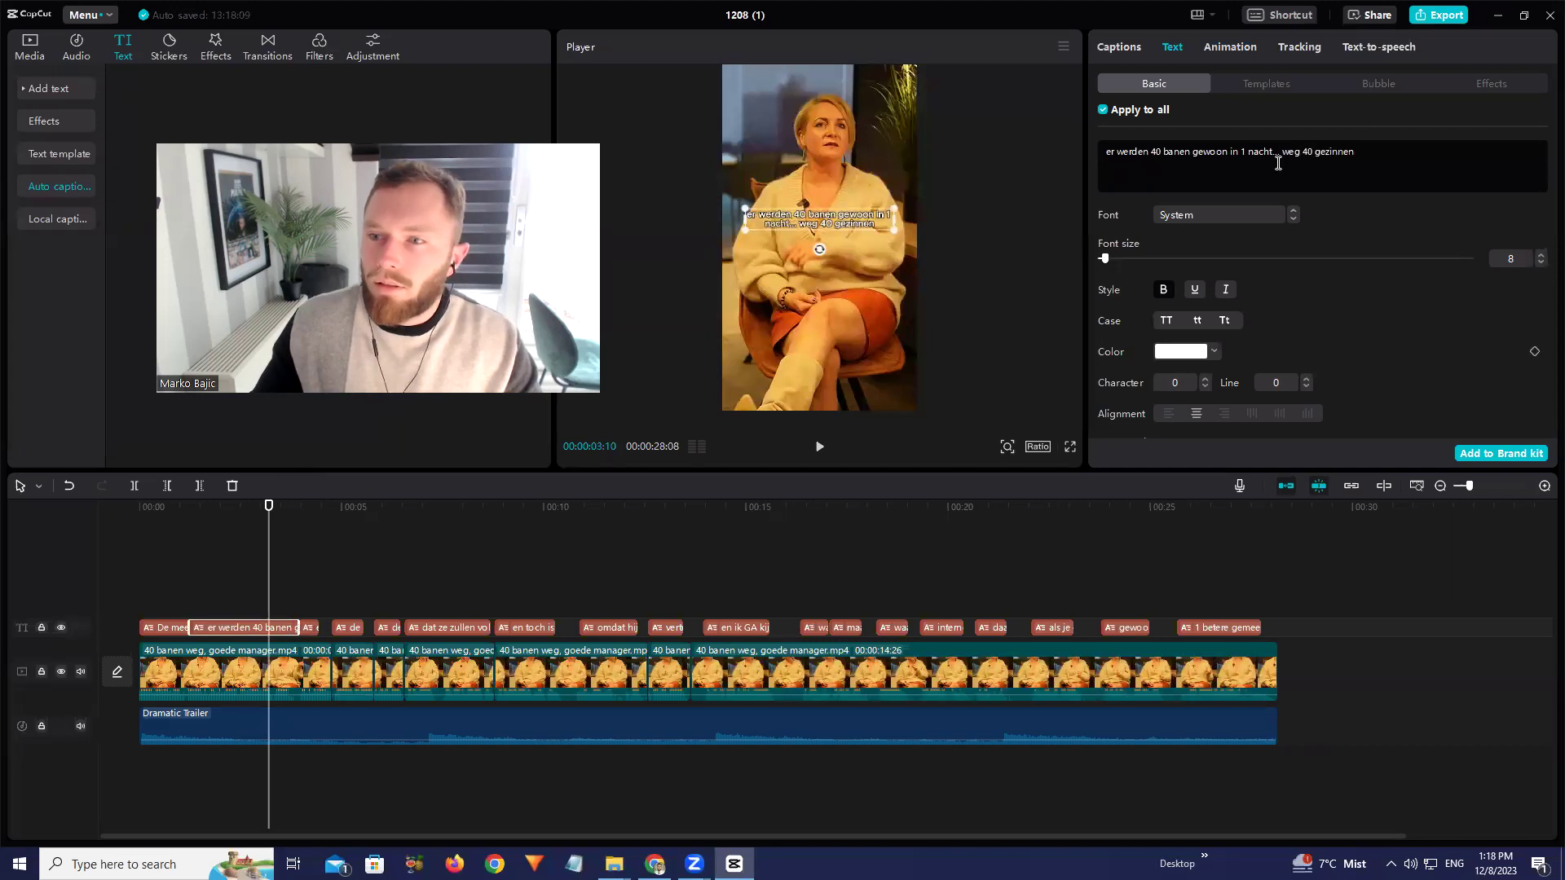
drag(1296, 152, 1397, 148)
key(BackSpace)
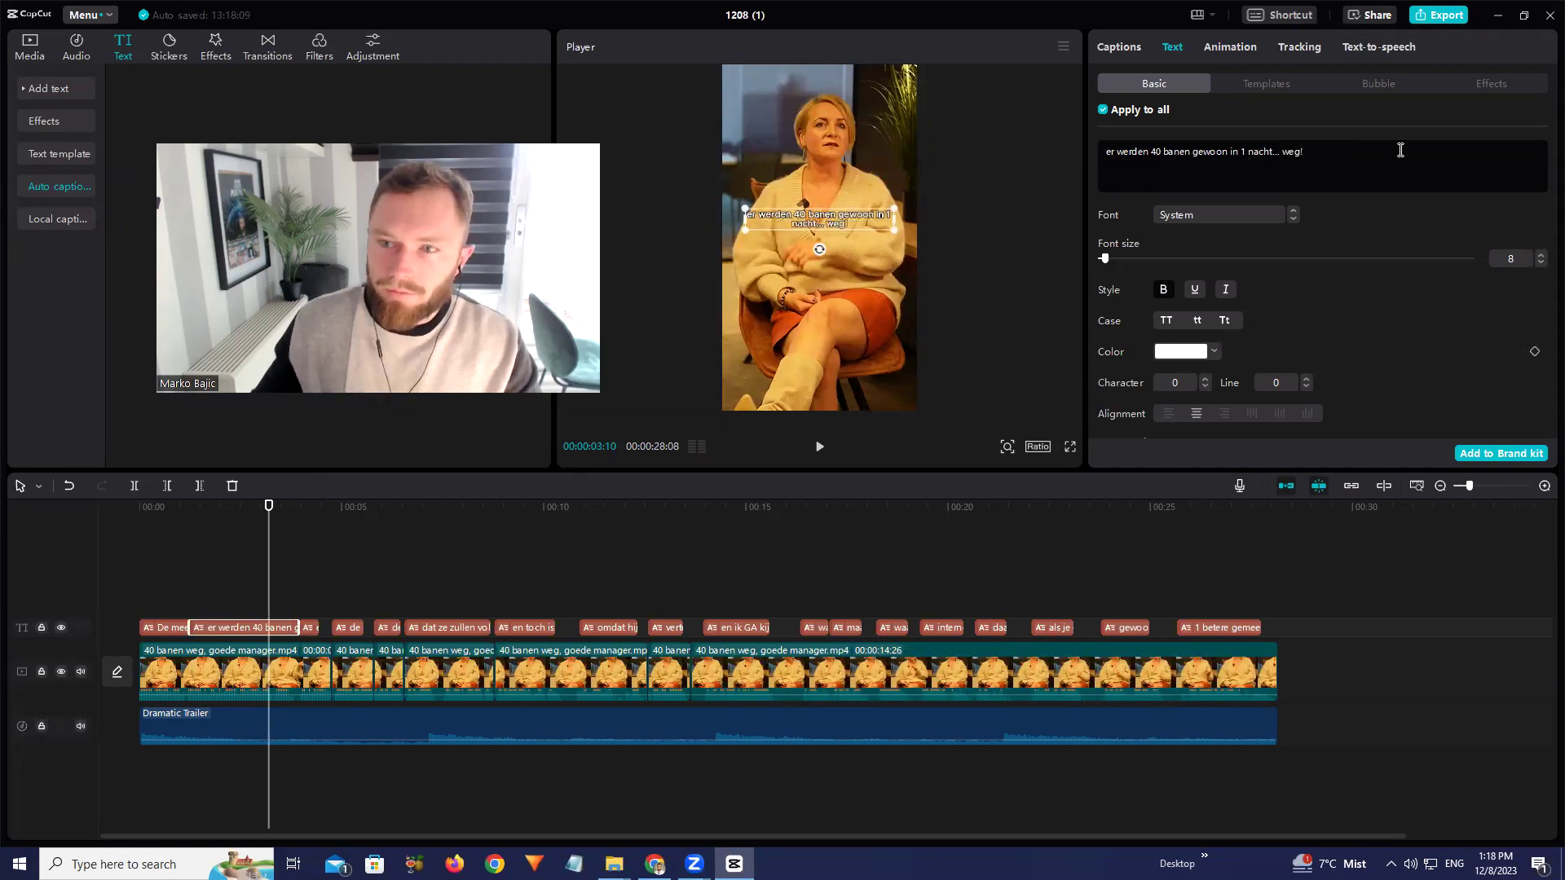
Replace the split-off caption's text with "Dat zijn 40 gezinnen!" and extend its end to meet the following caption
drag(281, 515, 311, 508)
triple_click(1353, 151)
text(Dat zijn 40 gezinnen!)
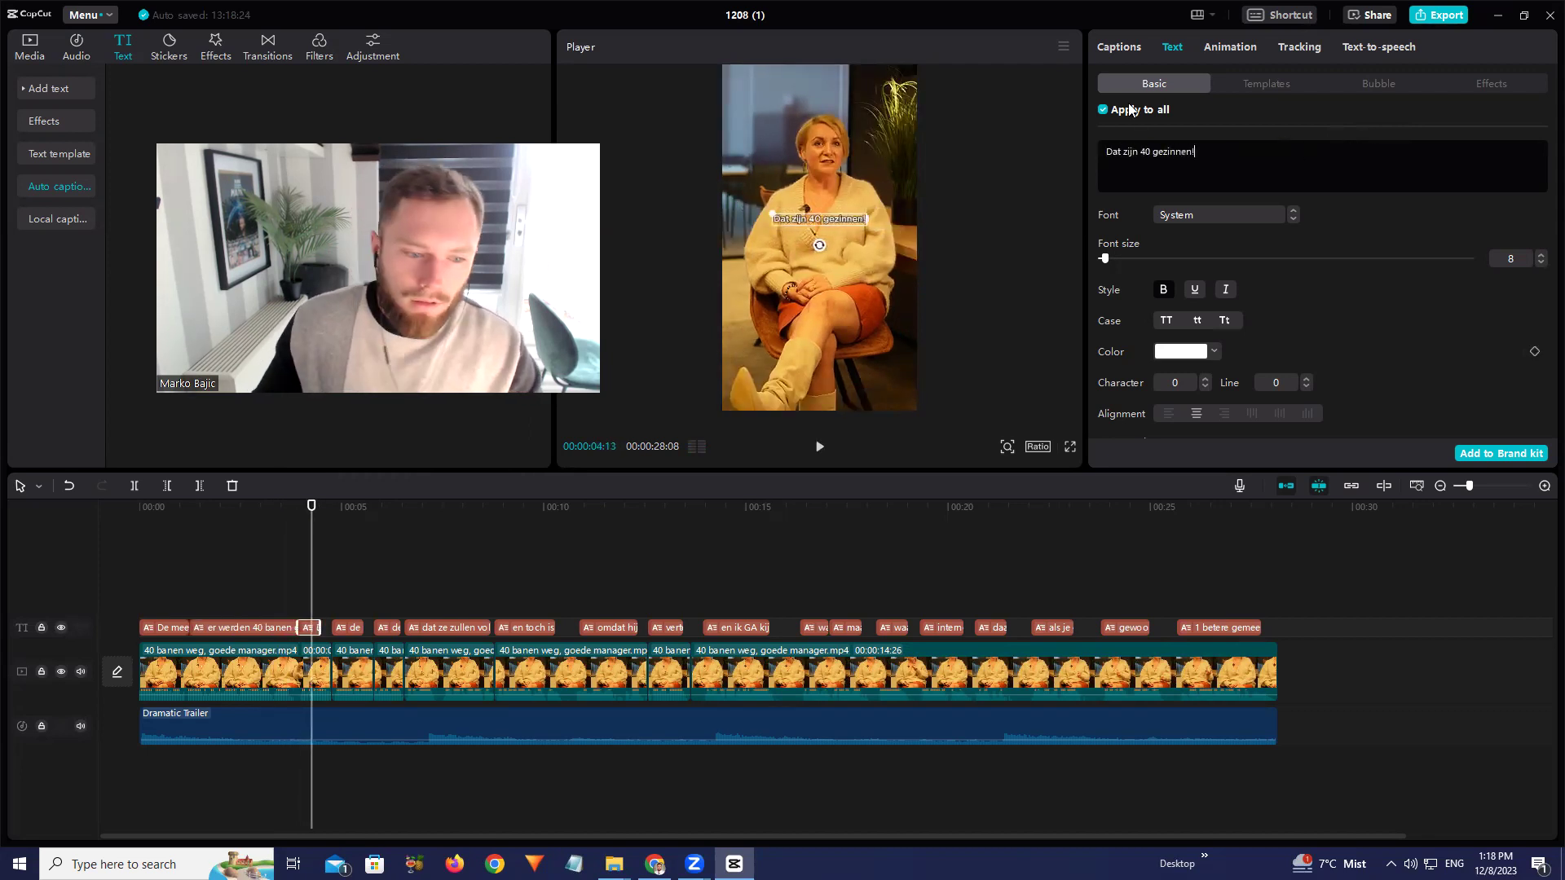
Extend the caption after "Dat zijn 40 gezinnen!" to close the following gap, and remove the exclamation mark from "Dat zijn 40 gezinnen!"
key(space)
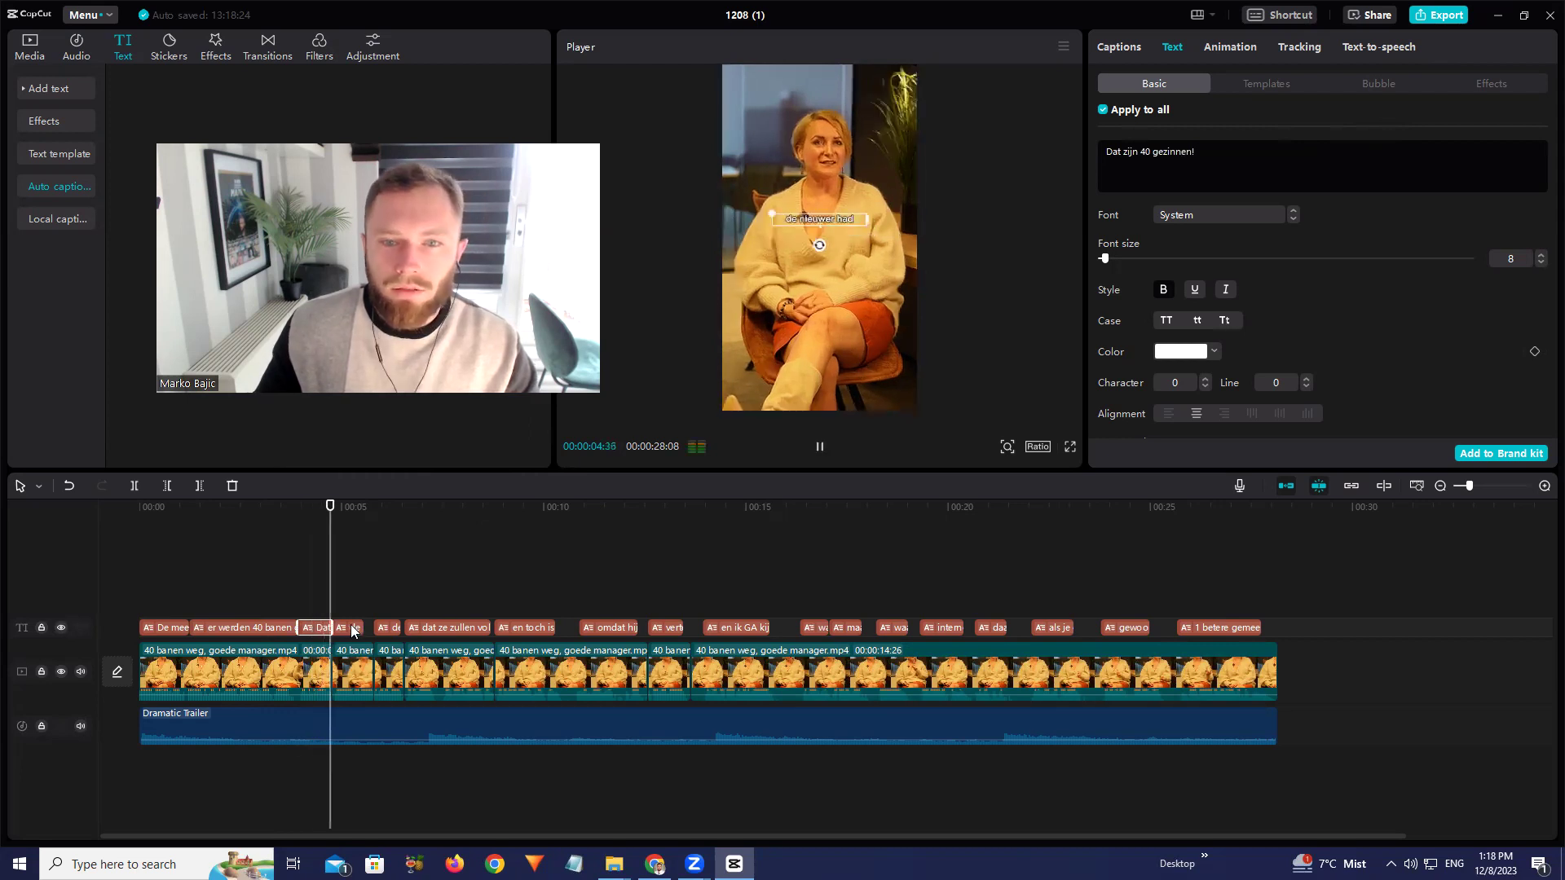
key(space)
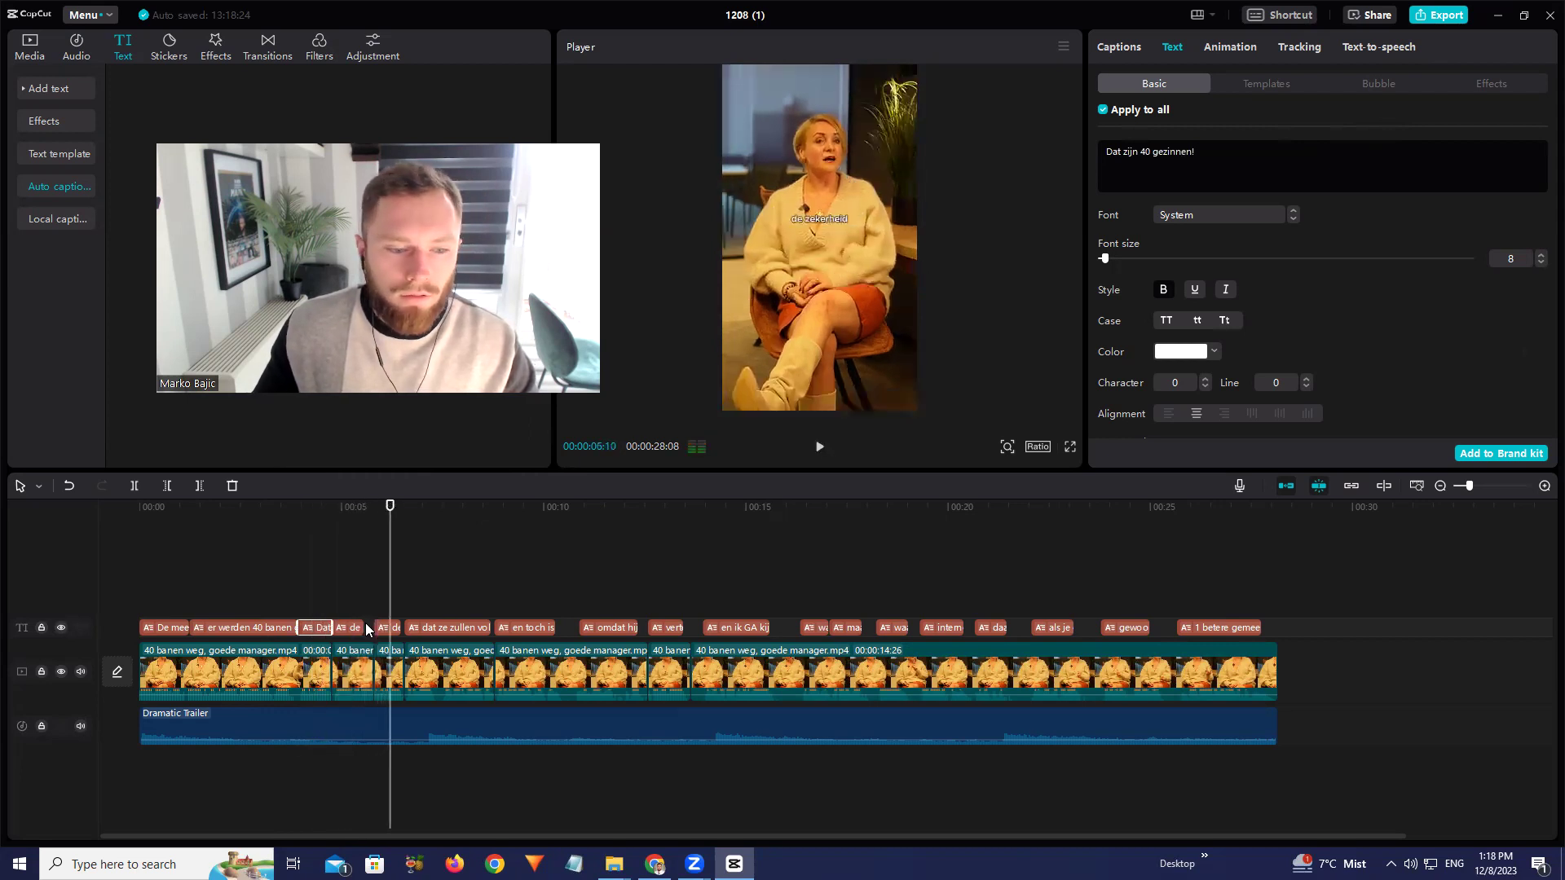
click(319, 511)
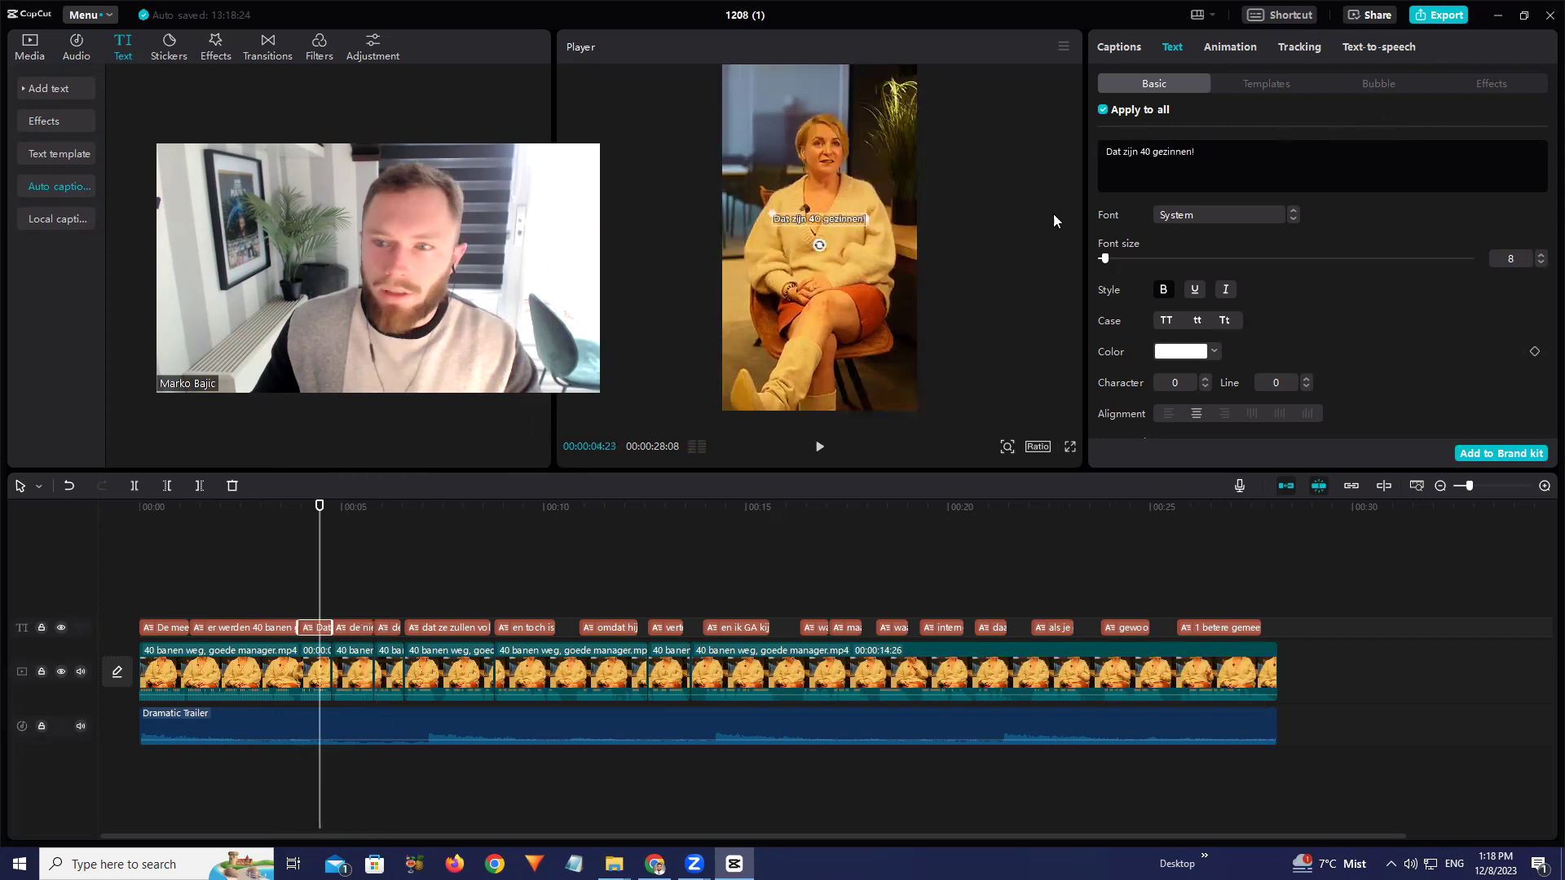
key(space)
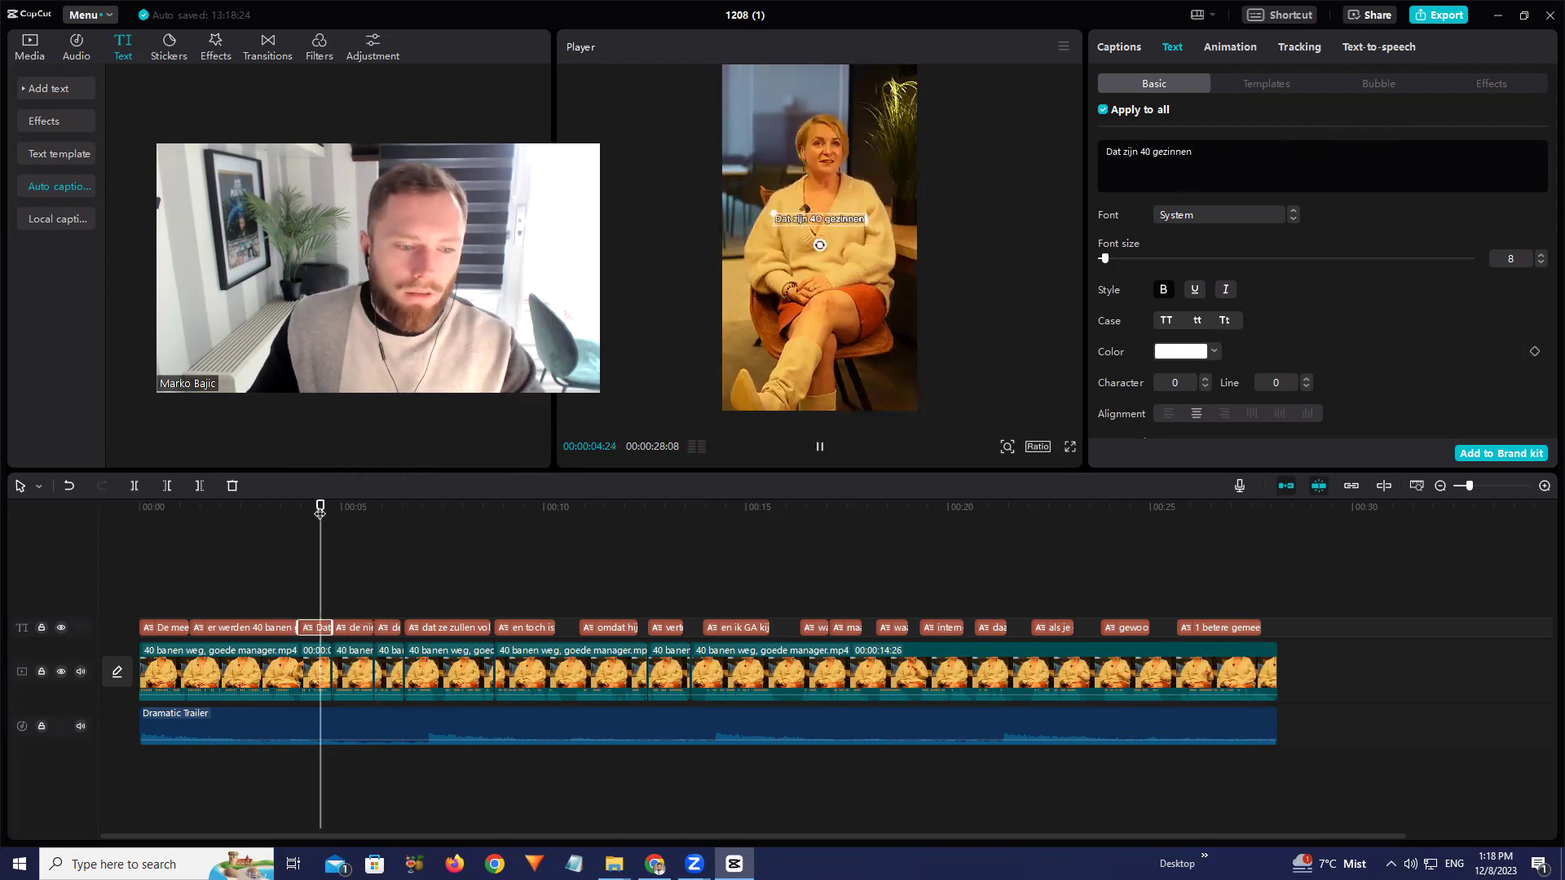
Replace the text of the caption after "Dat zijn 40 gezinnen" with "die niet meer de zekerheid hadden"
click(836, 213)
triple_click(1188, 149)
text(die niet meer de zekerh)
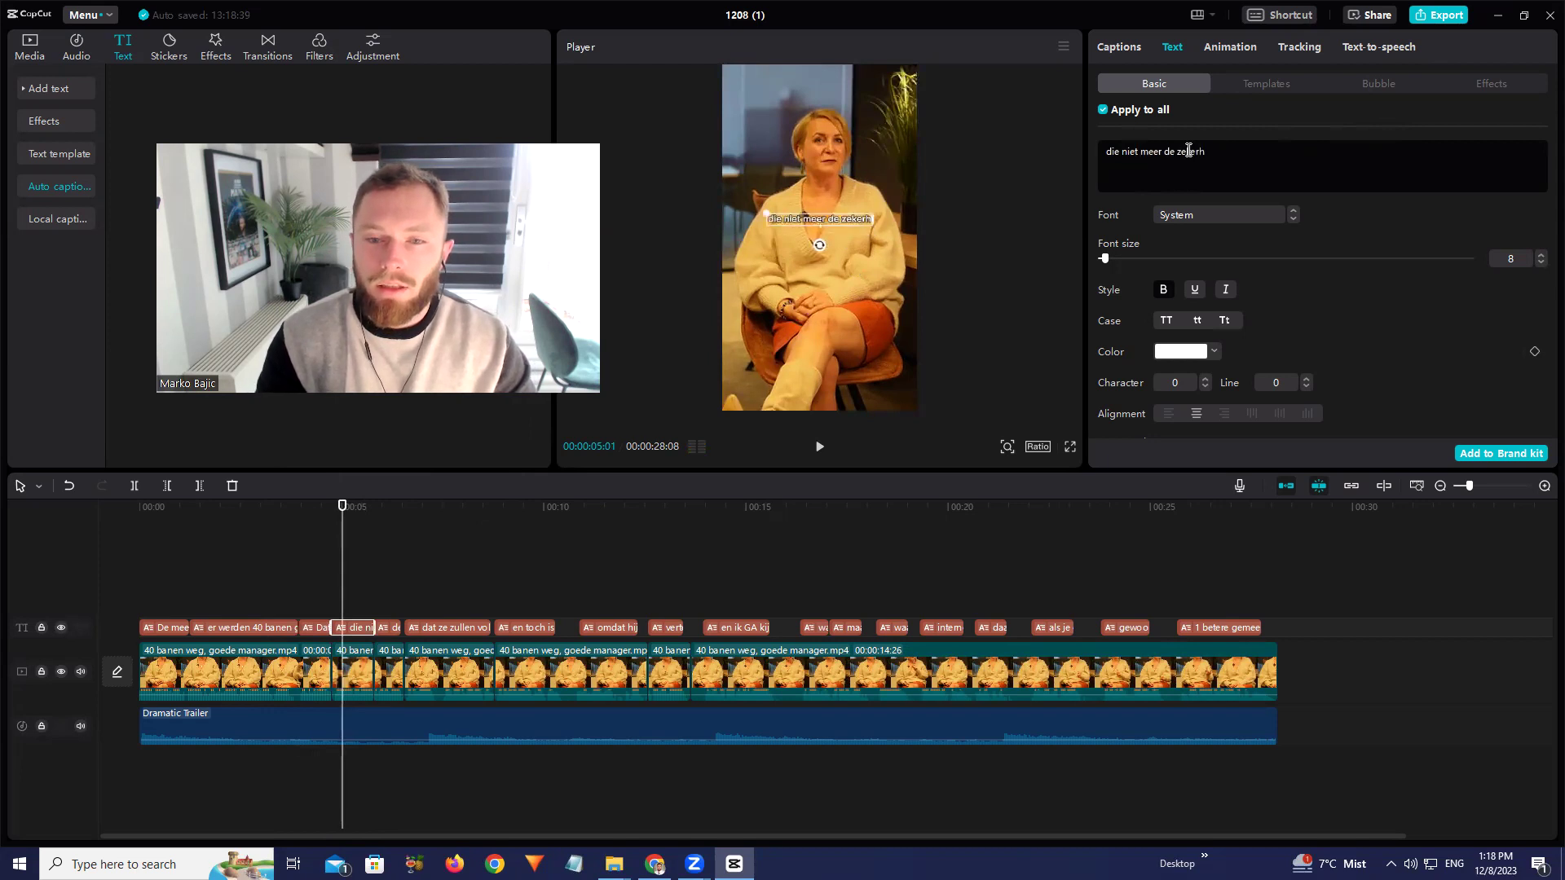
text(eid hadden)
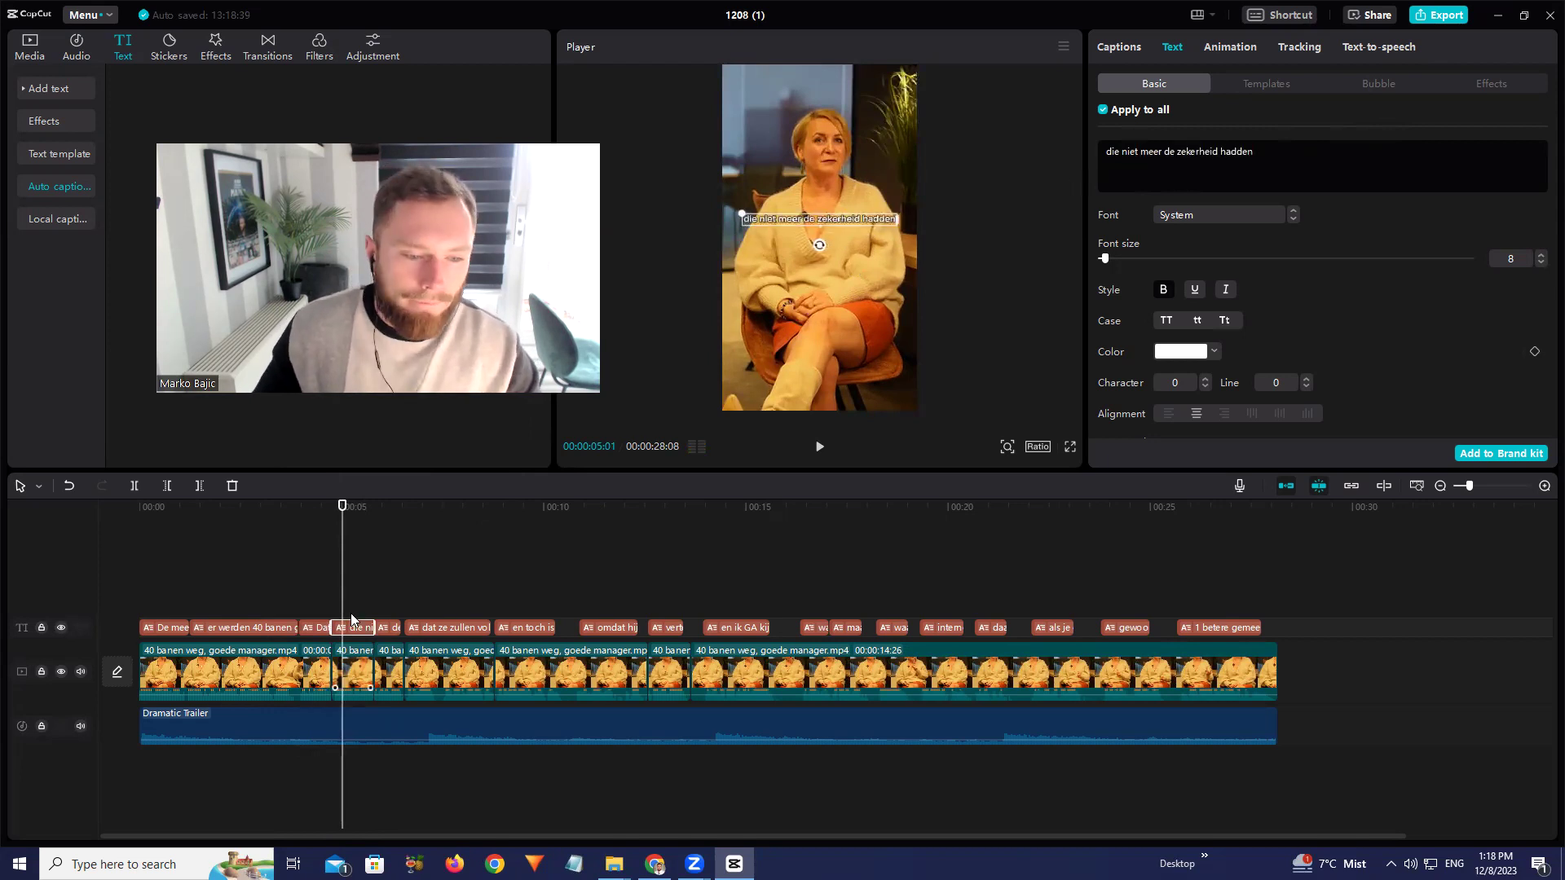
click(356, 515)
key(space)
key(space)
Delete the short caption after "die niet meer de zekerheid hadden" and extend that caption's end to meet the following one
click(390, 628)
key(Delete)
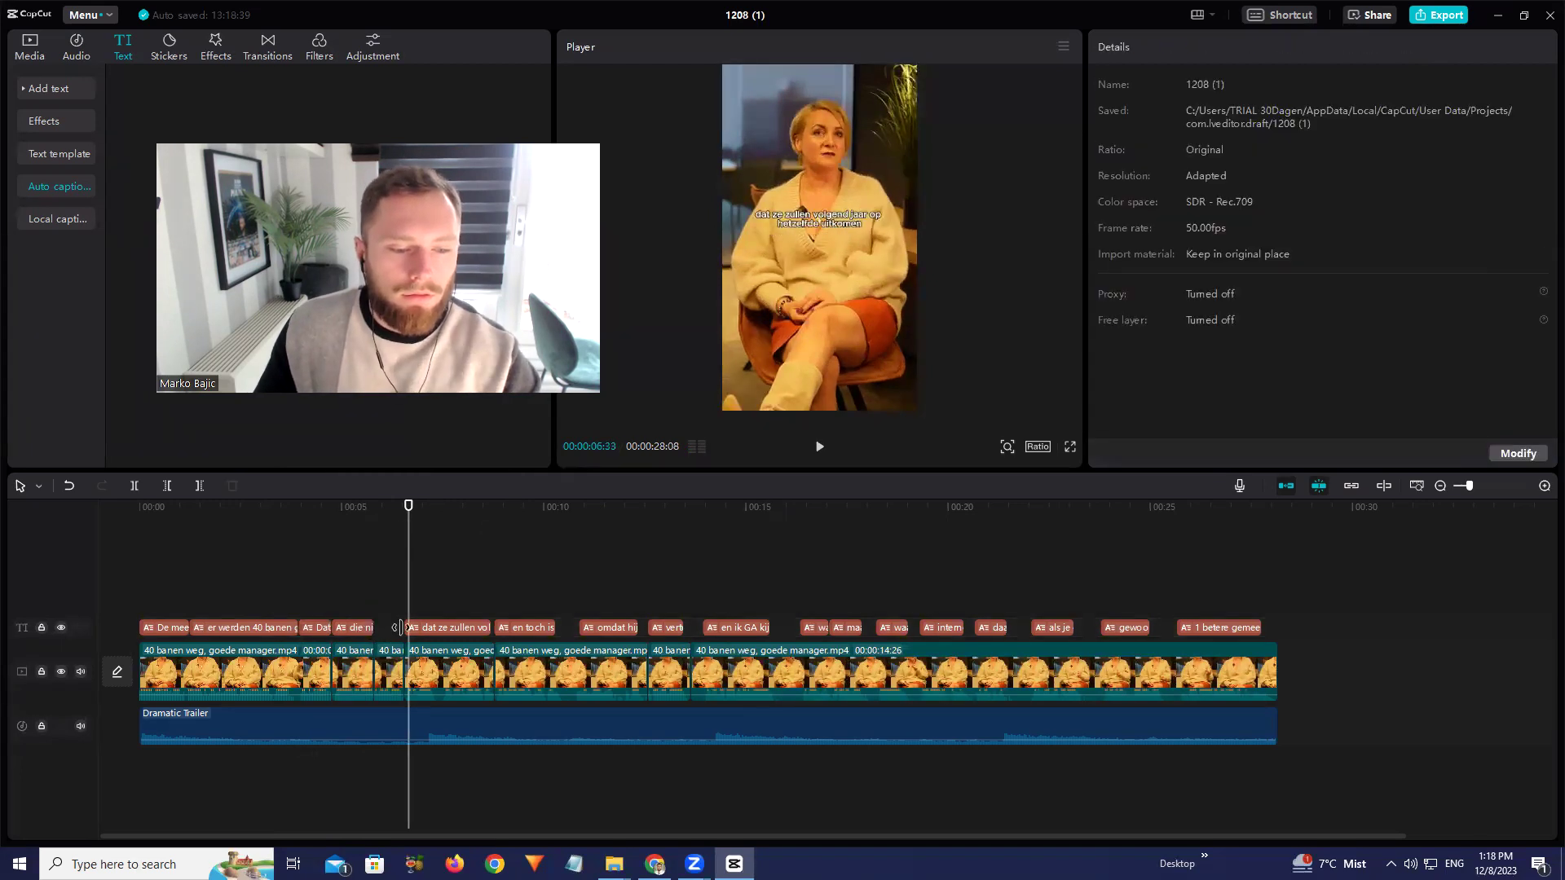
drag(400, 628, 405, 628)
click(347, 507)
key(space)
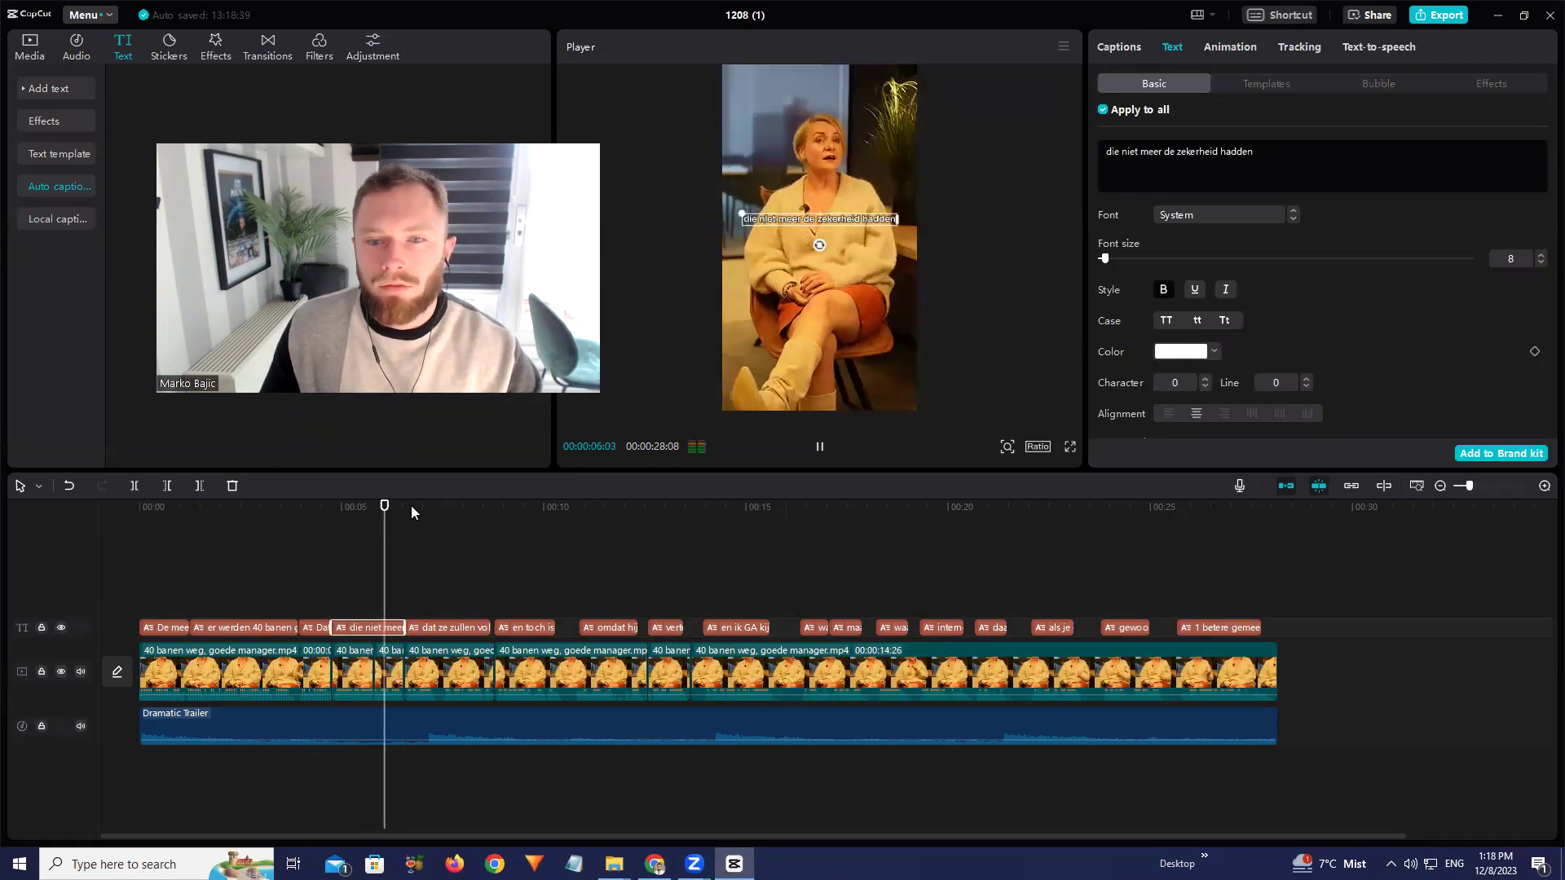
key(space)
Change the caption starting "dat ze zullen" to "dat ze volgend jaar op hetzelfde zullen uitkomen..."
click(844, 213)
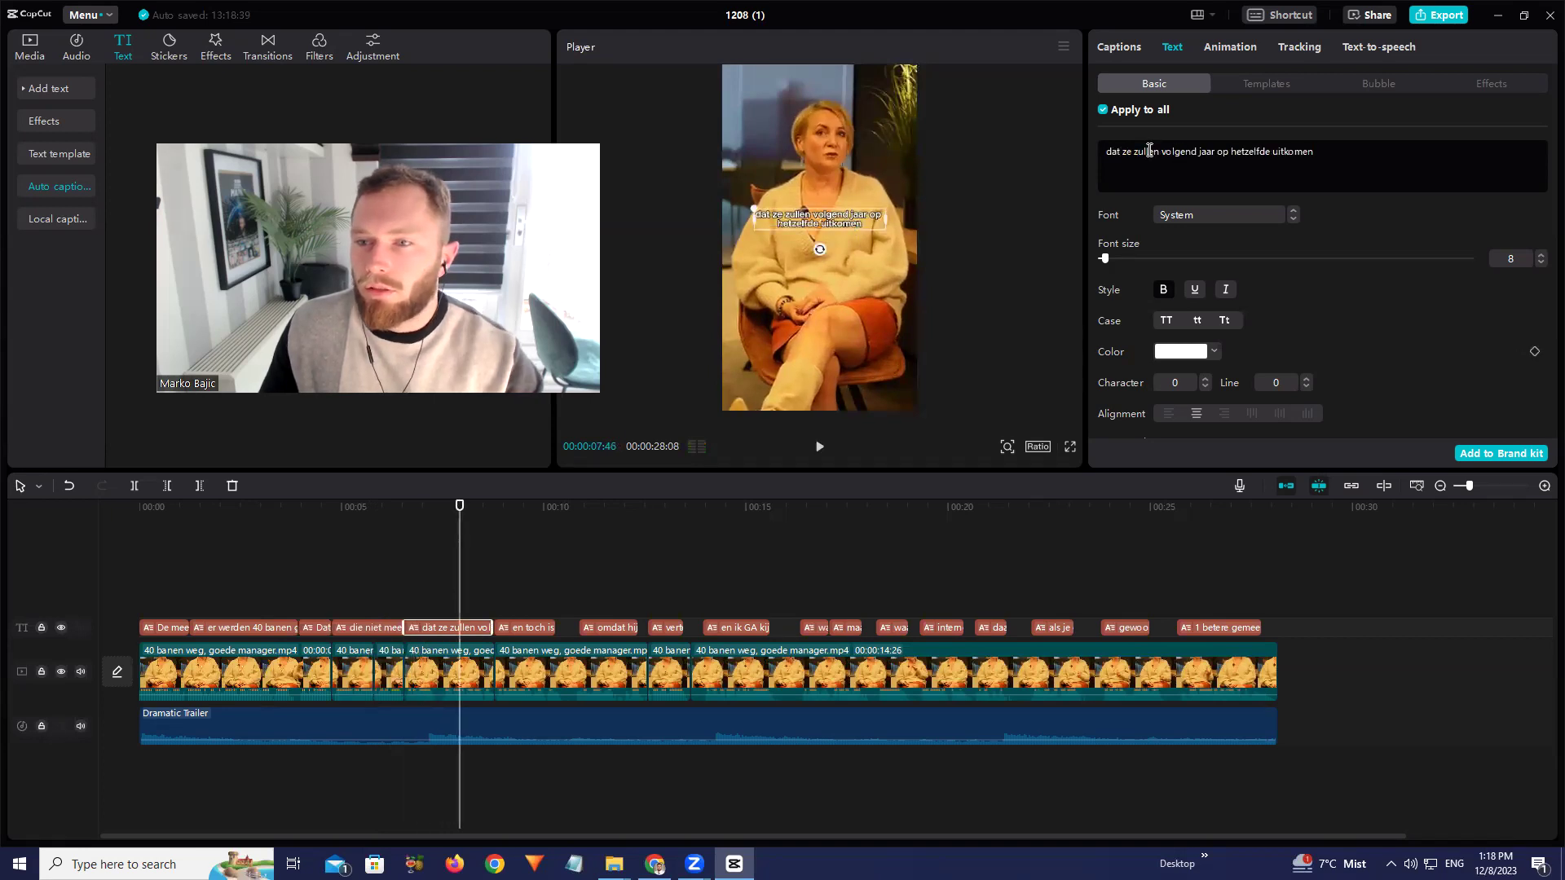
key(BackSpace)
text(zullen)
text(...)
key(space)
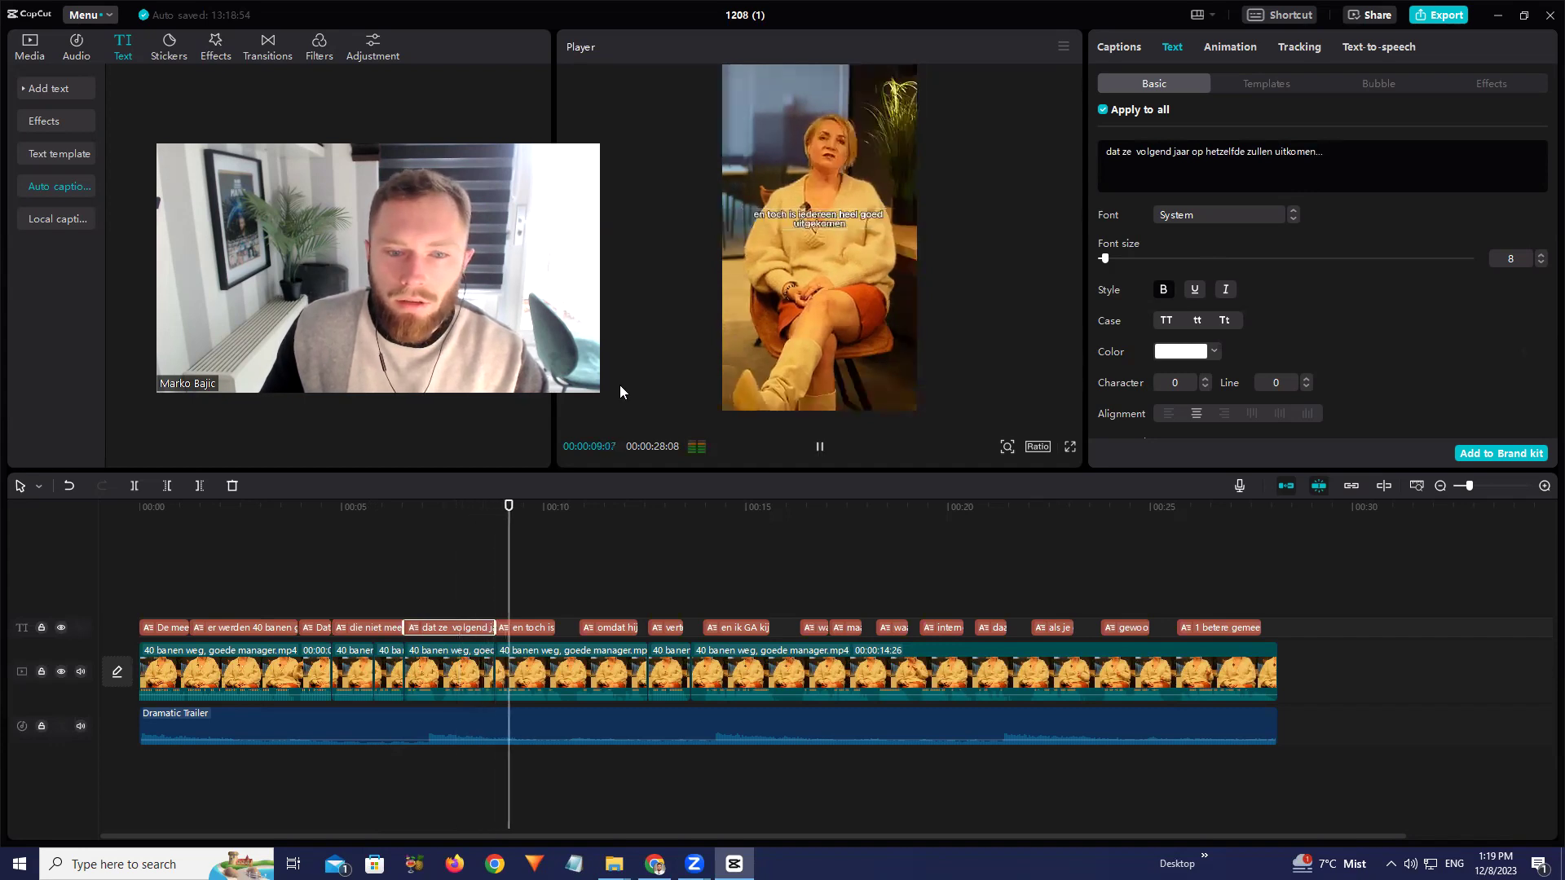
click(471, 506)
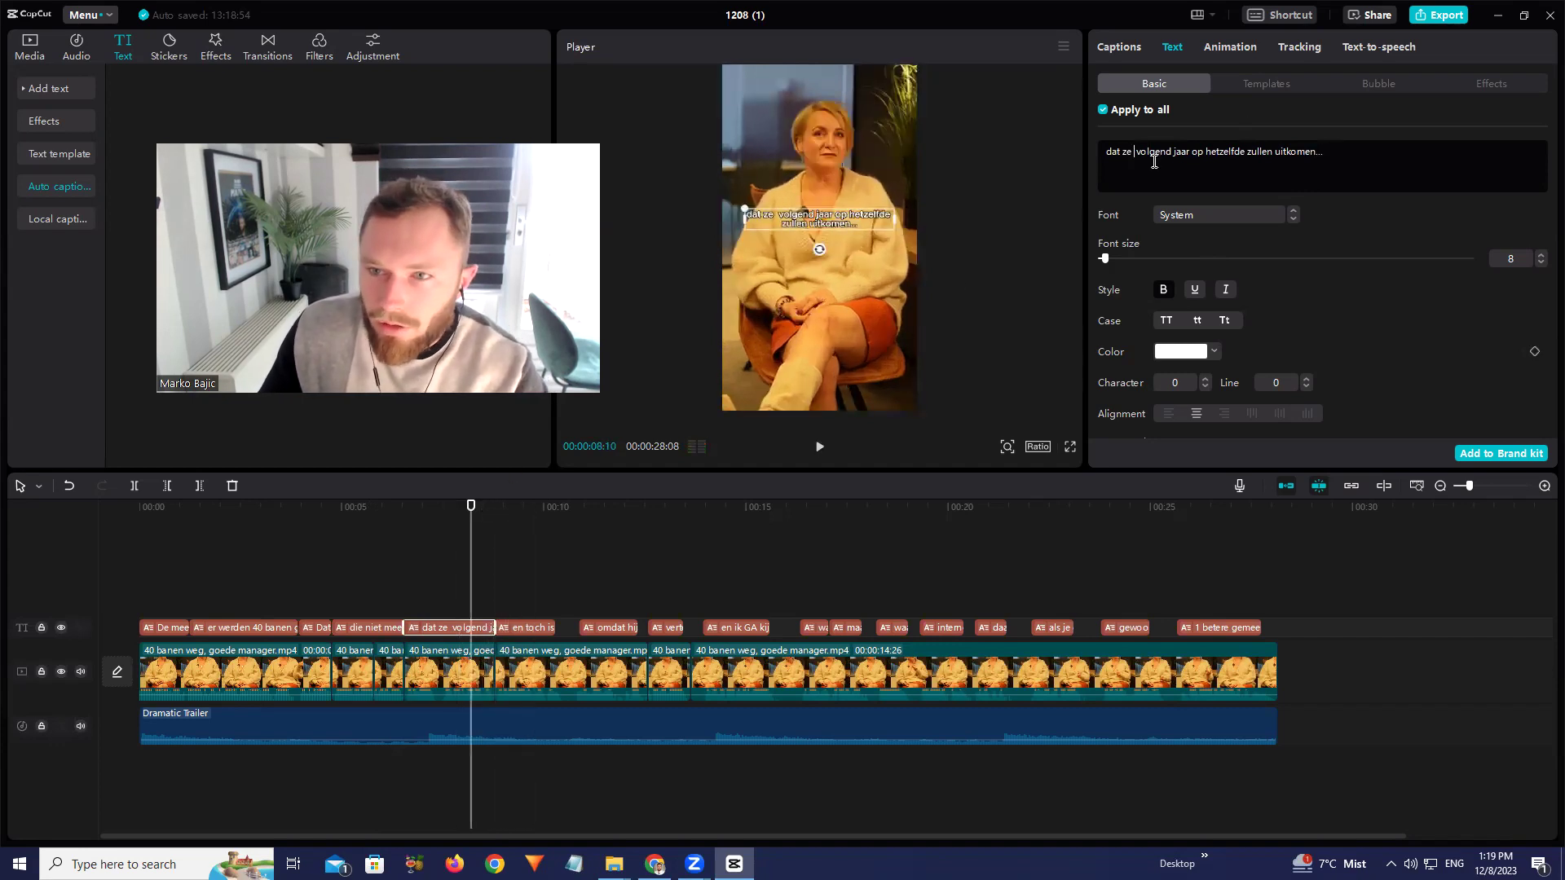
click(514, 508)
key(space)
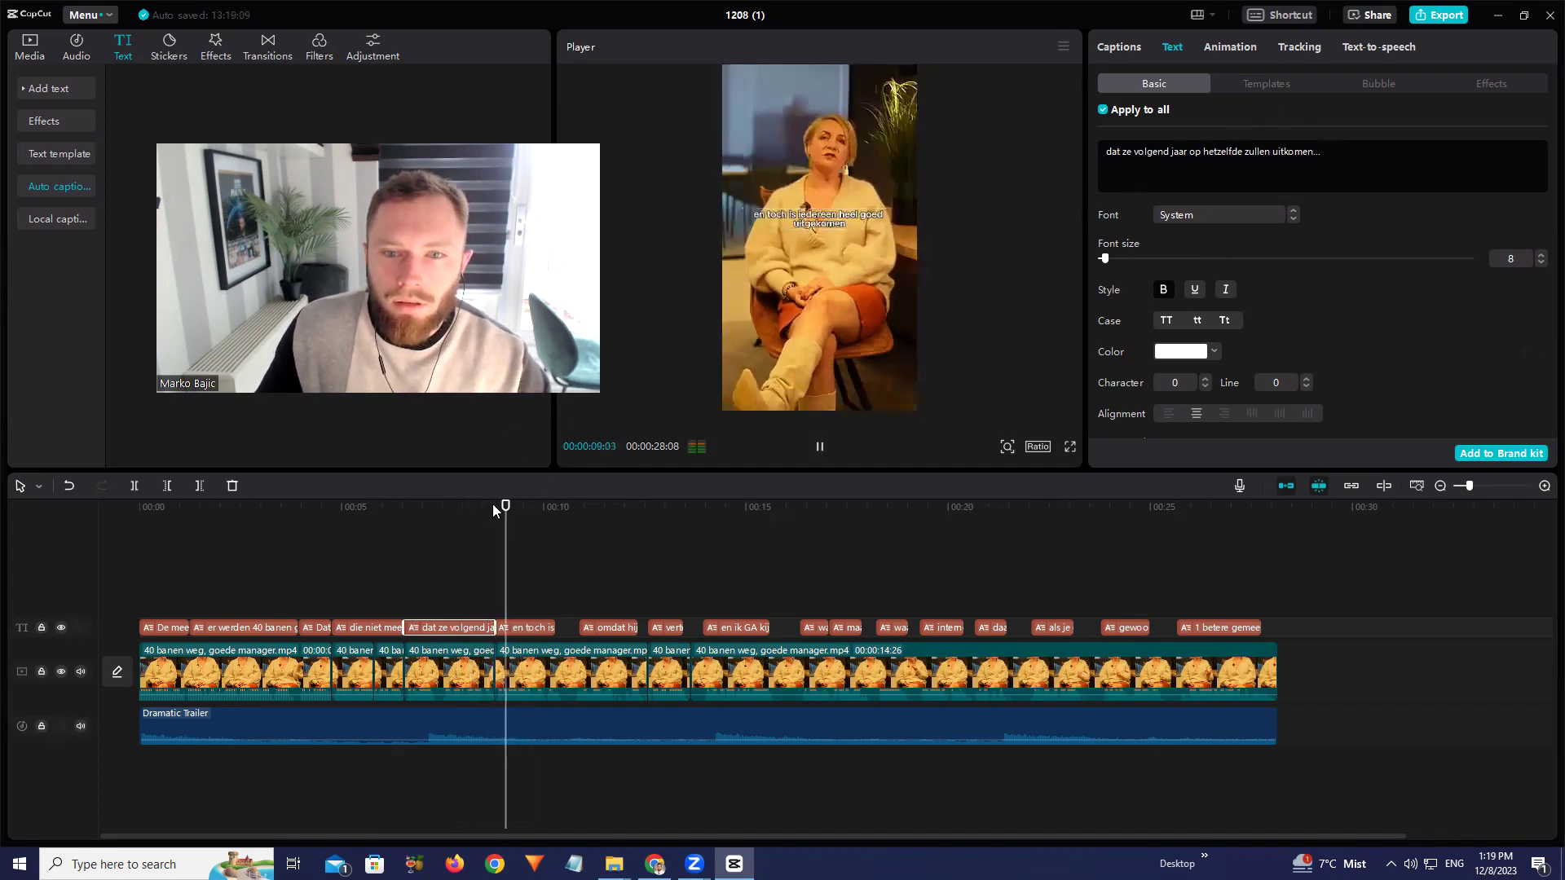
Change the next caption's text to "en toch is iedereen er heel goed uitgekomen," and extend its end to meet the following caption
click(828, 215)
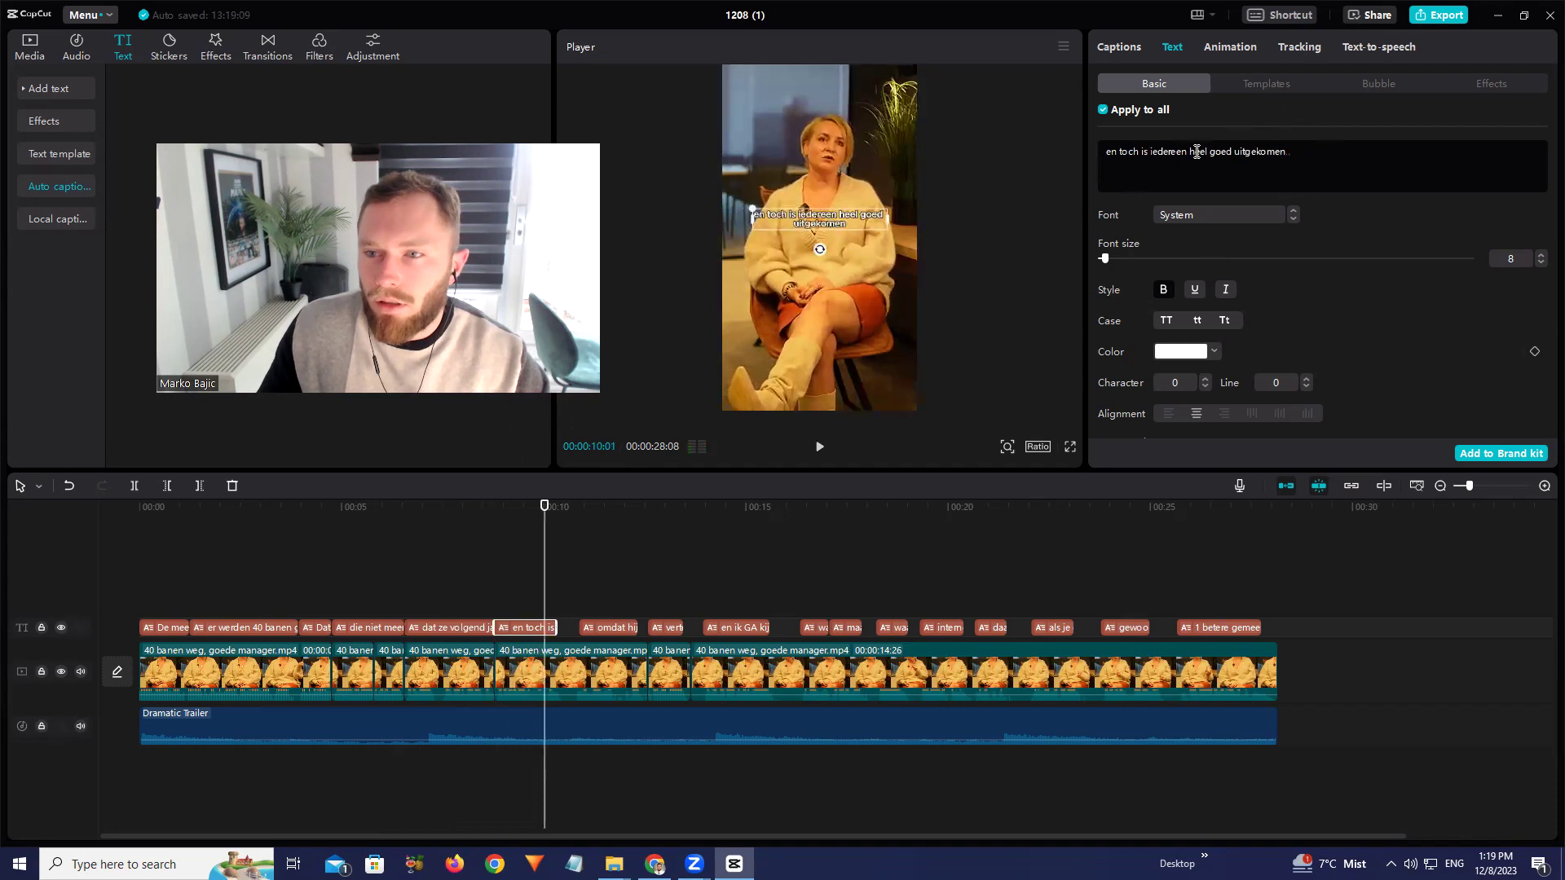
text(er)
click(1302, 150)
text(!)
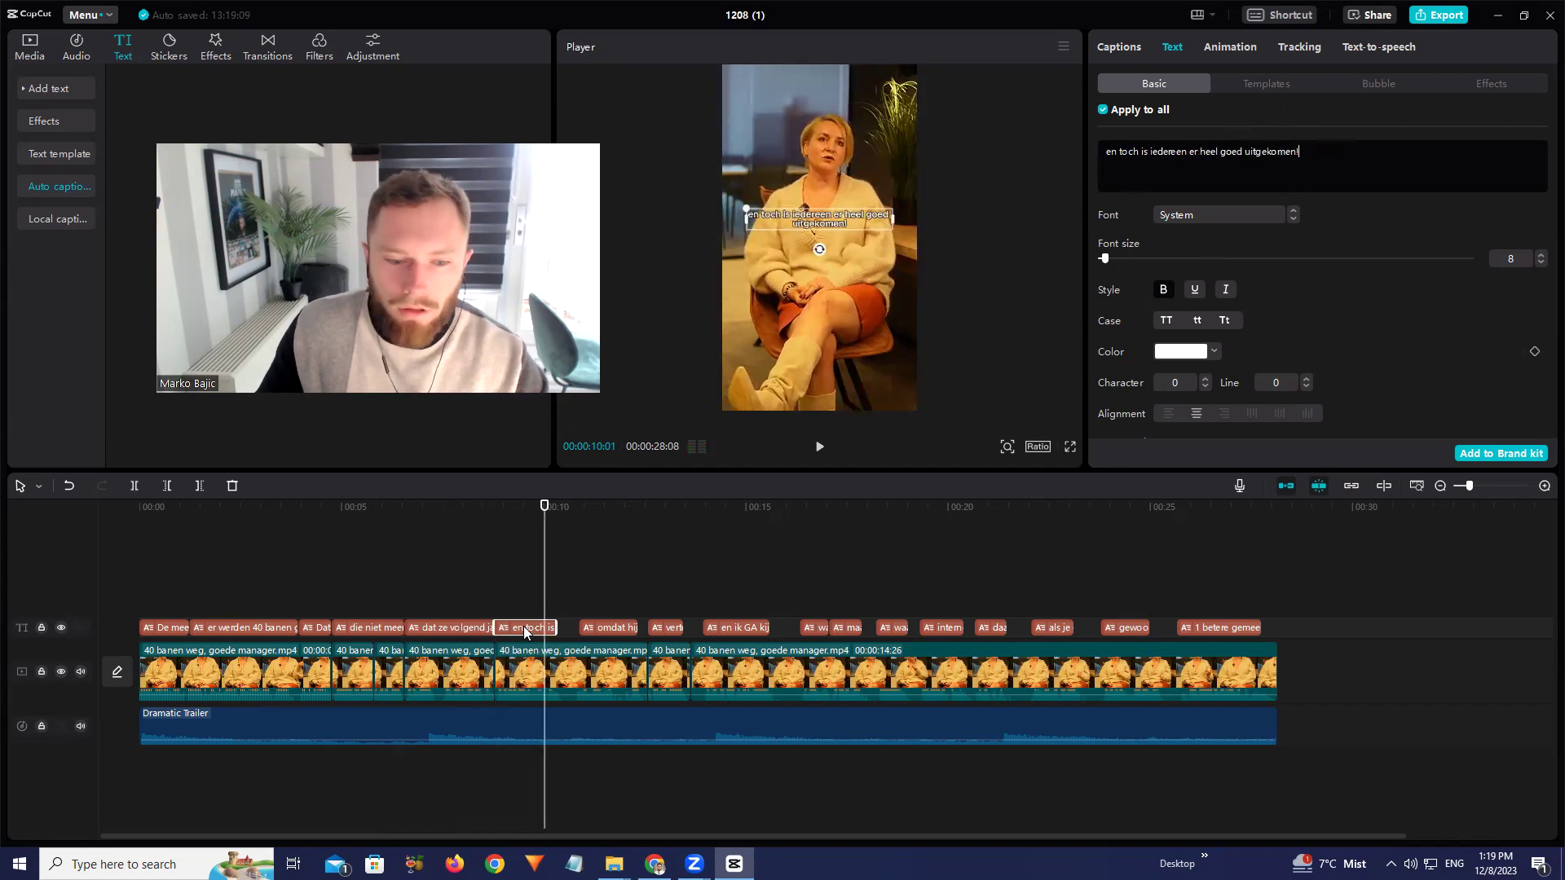
key(BackSpace)
text(,)
drag(553, 621, 581, 624)
key(space)
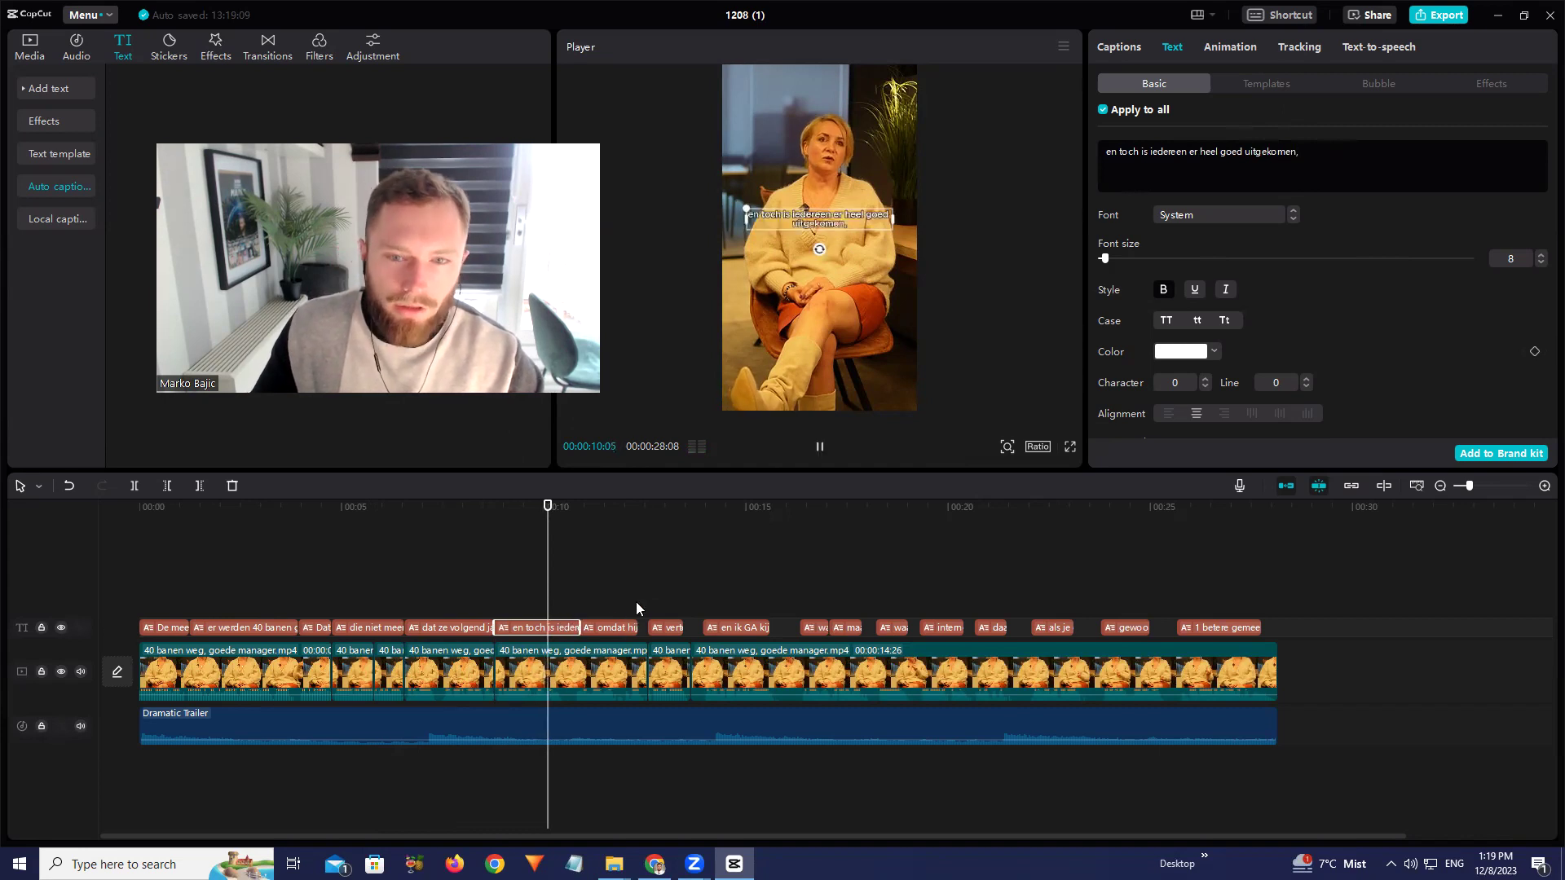
Extend the end of the "omdat hij heeft gevraagd" caption to meet the following caption and play back the passage
key(space)
click(644, 628)
key(space)
click(551, 548)
key(space)
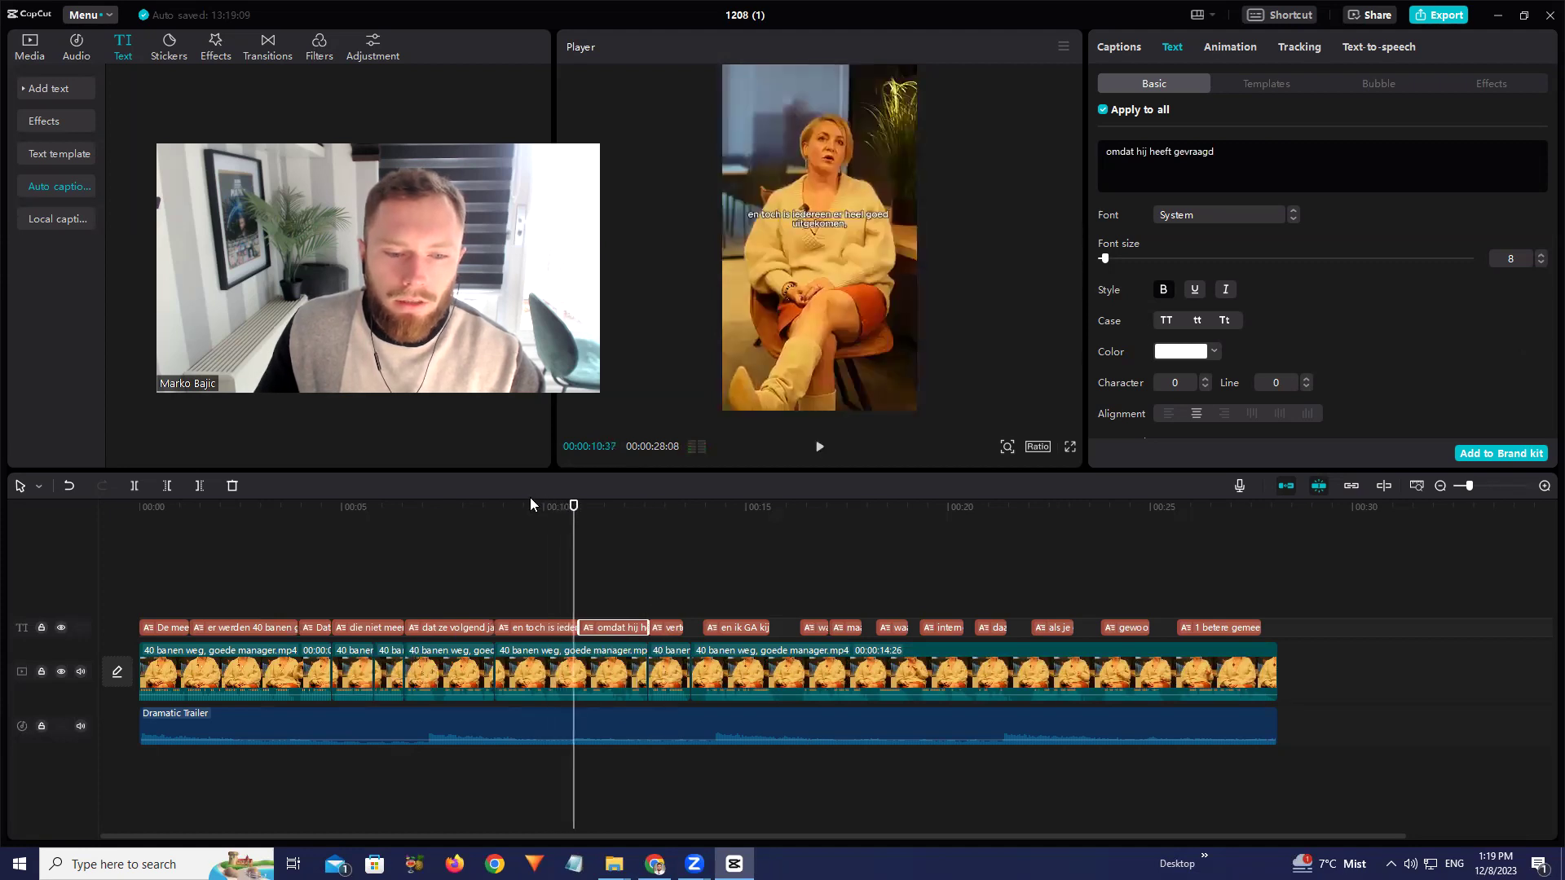
Add position and size keyframes to the video clip at 00:00:10:21 and 00:00:10:44, scaling it to 118% at the second
click(566, 658)
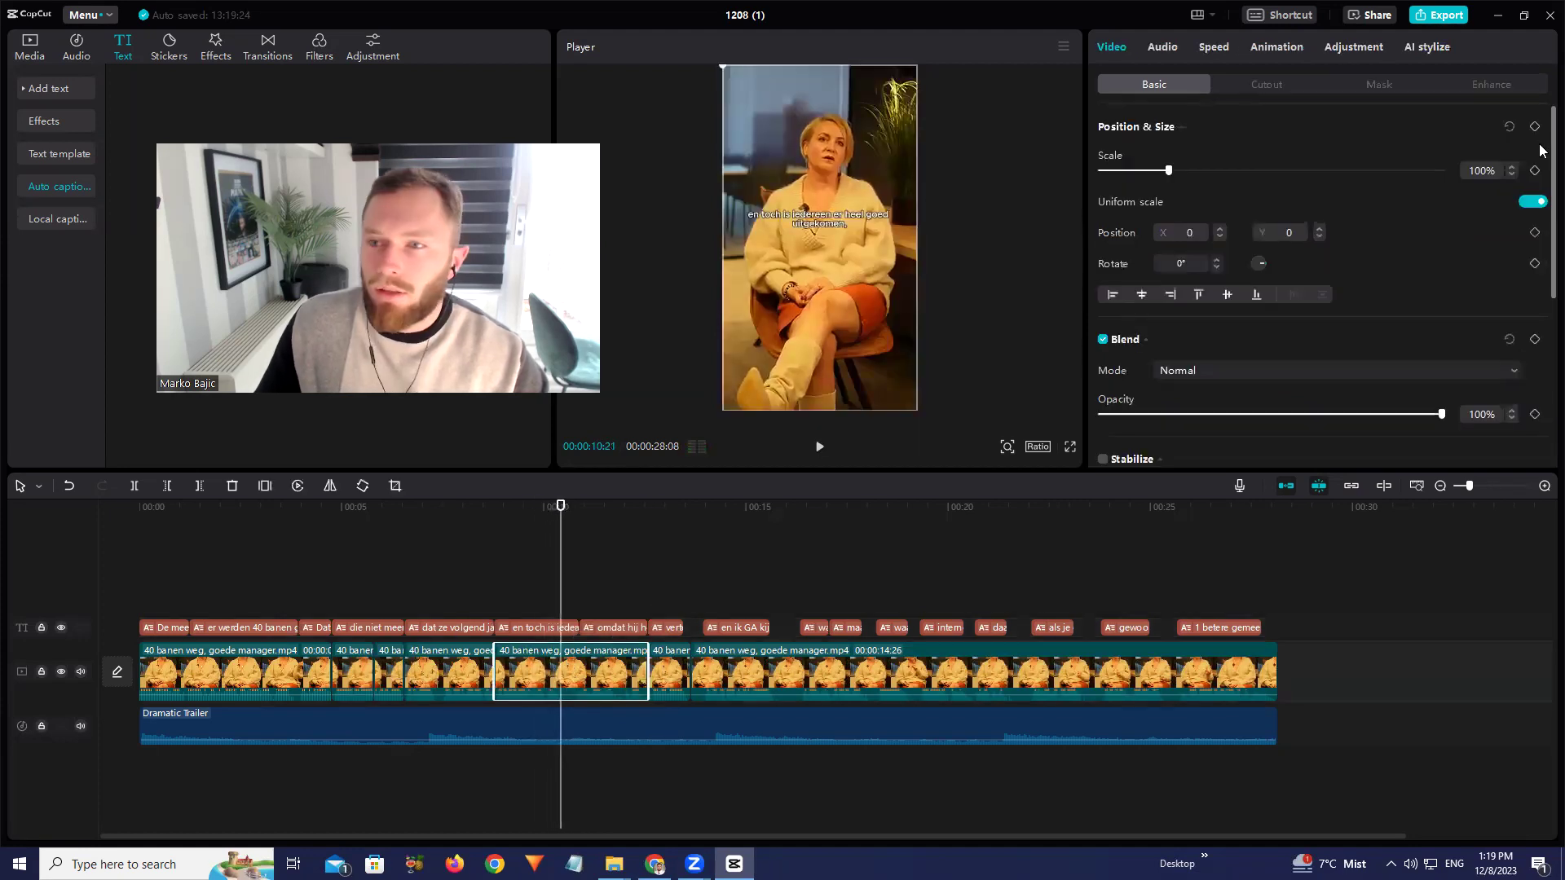
click(1535, 127)
key(space)
key(space)
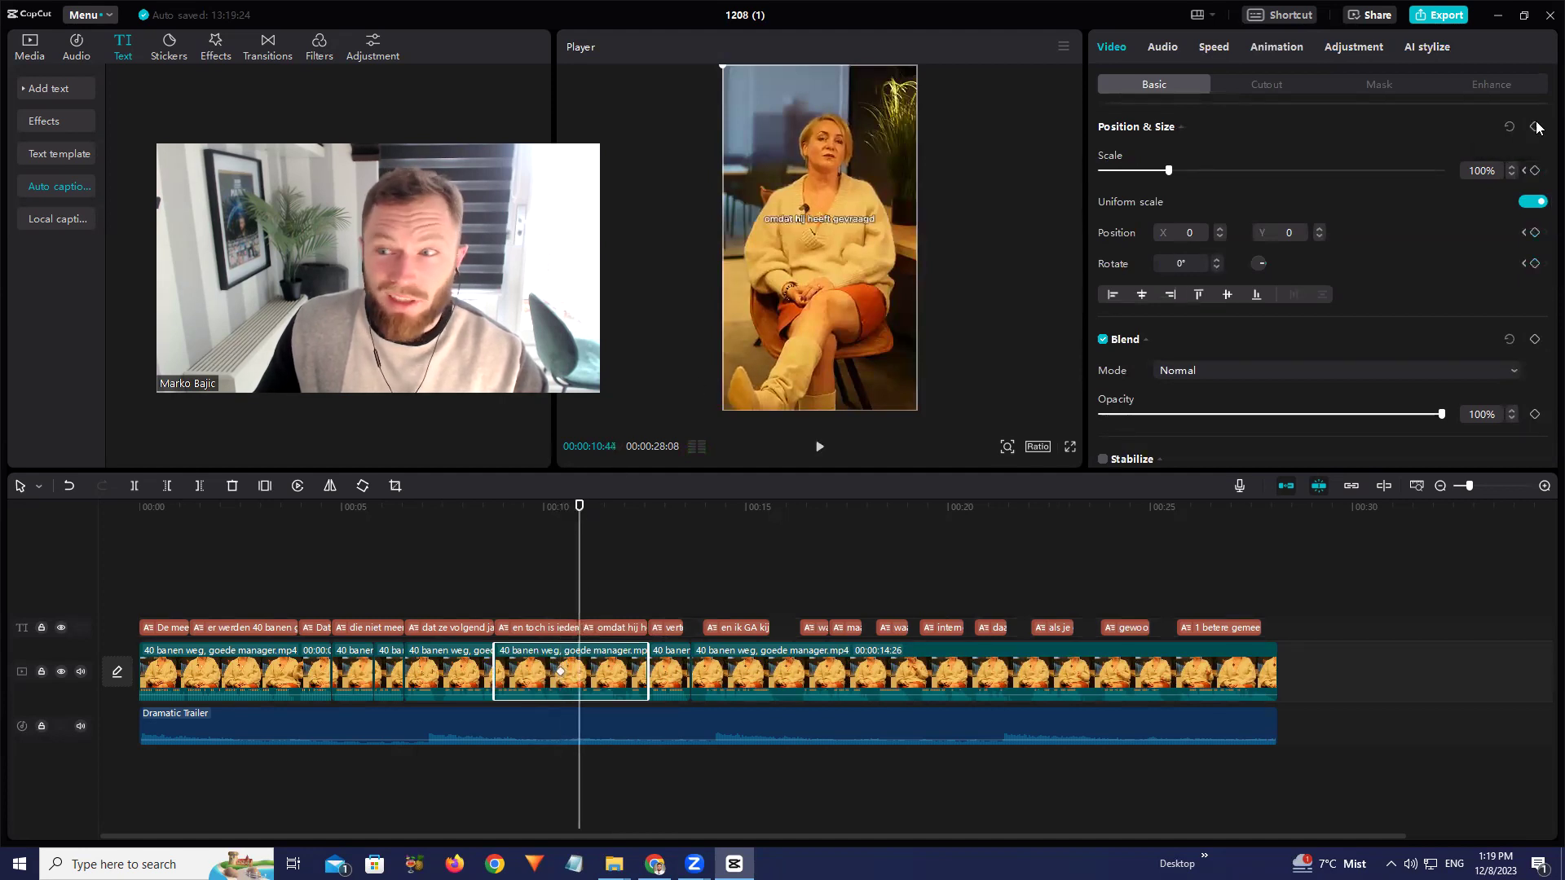
click(1535, 128)
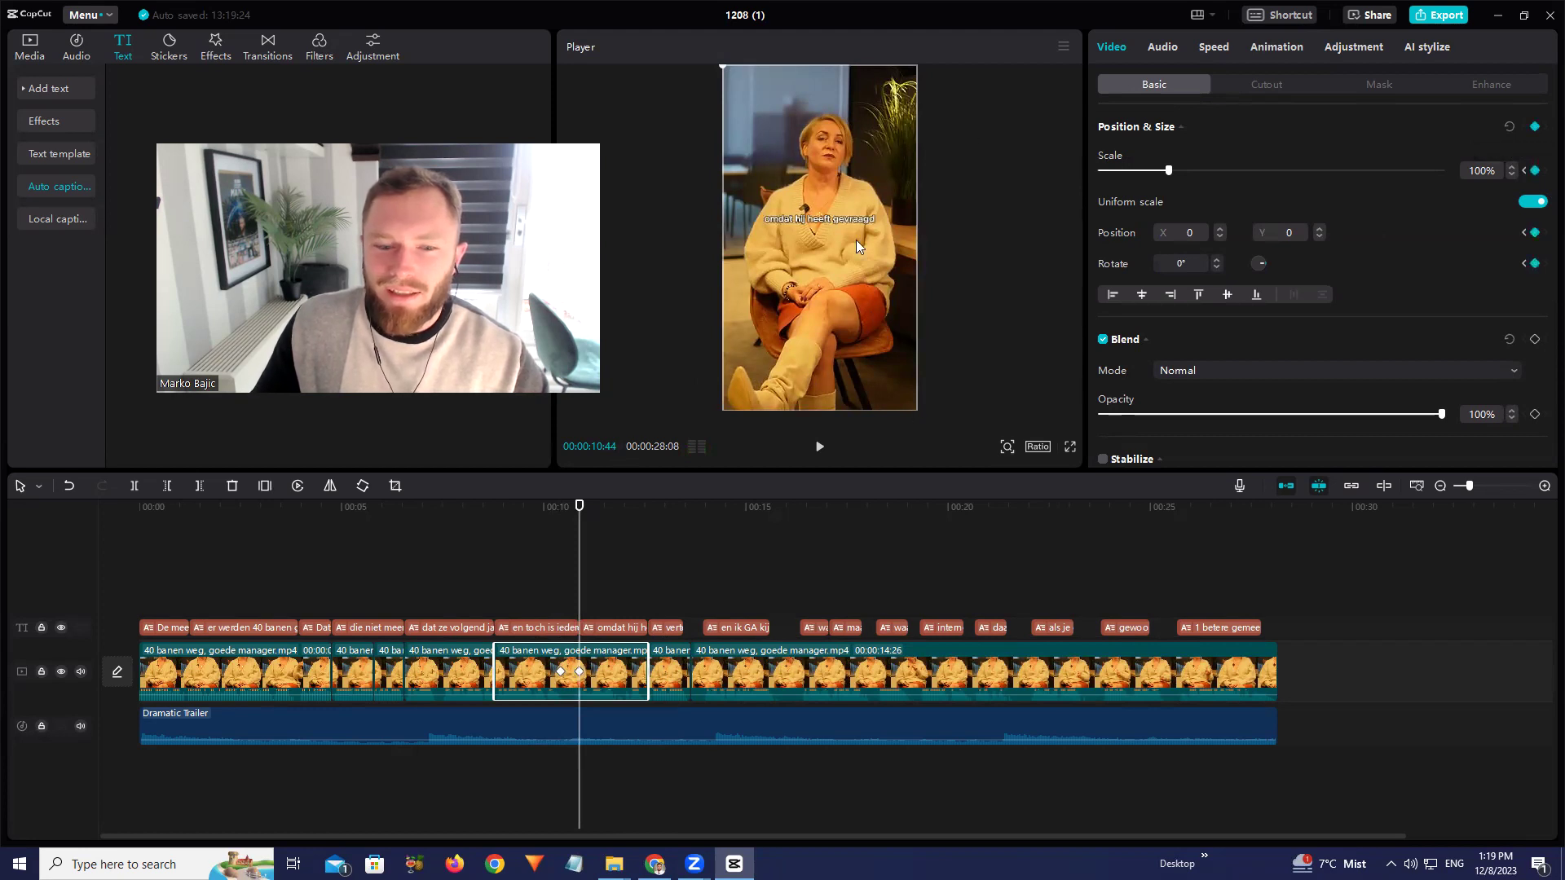
drag(710, 62, 665, 46)
click(541, 507)
key(space)
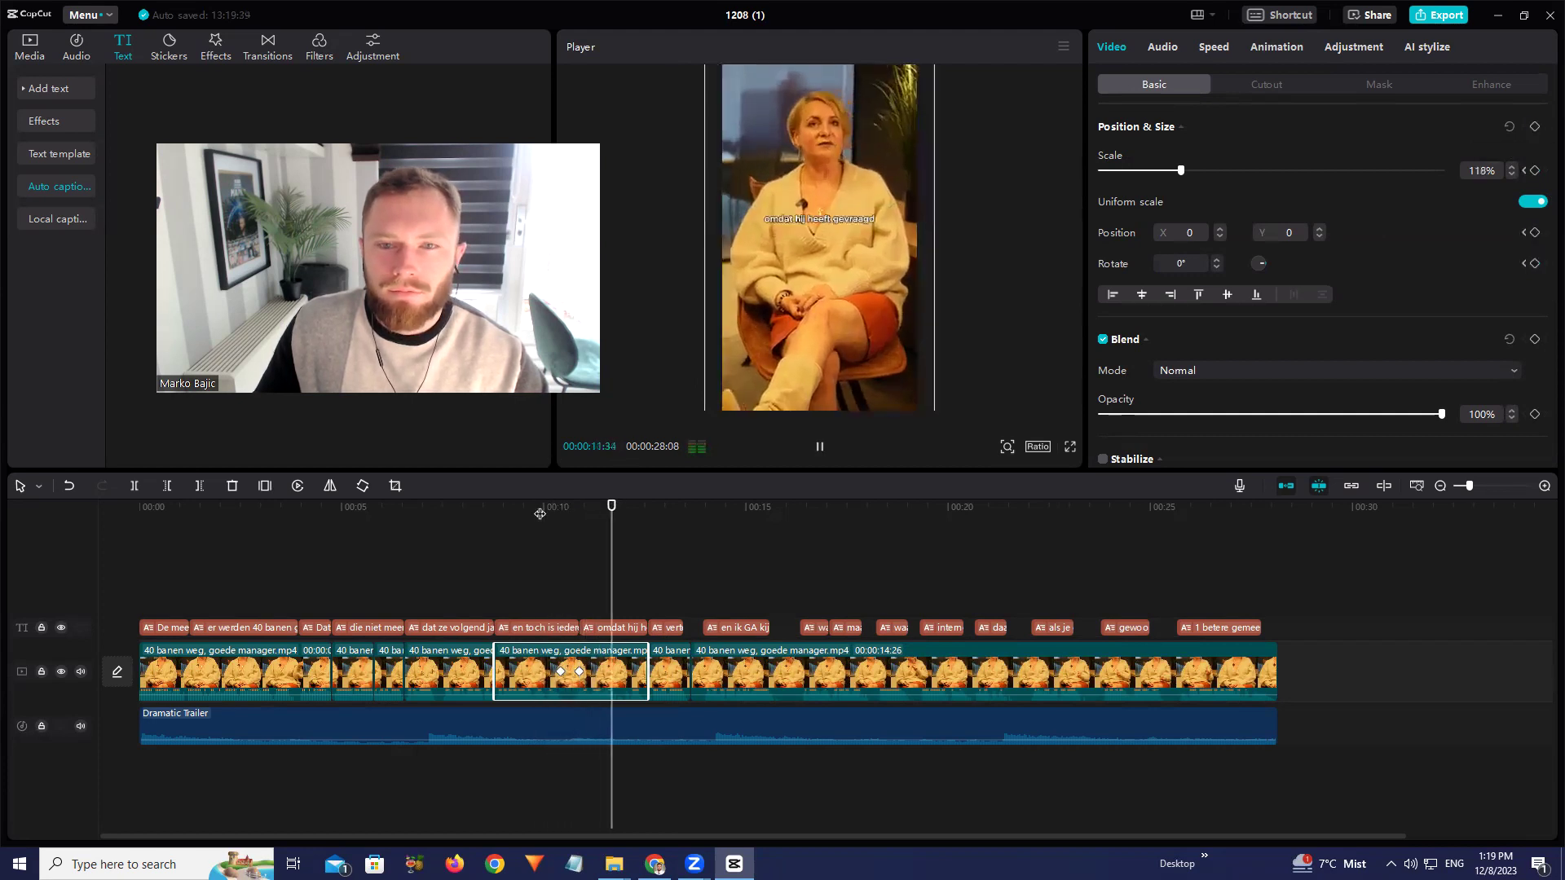
key(space)
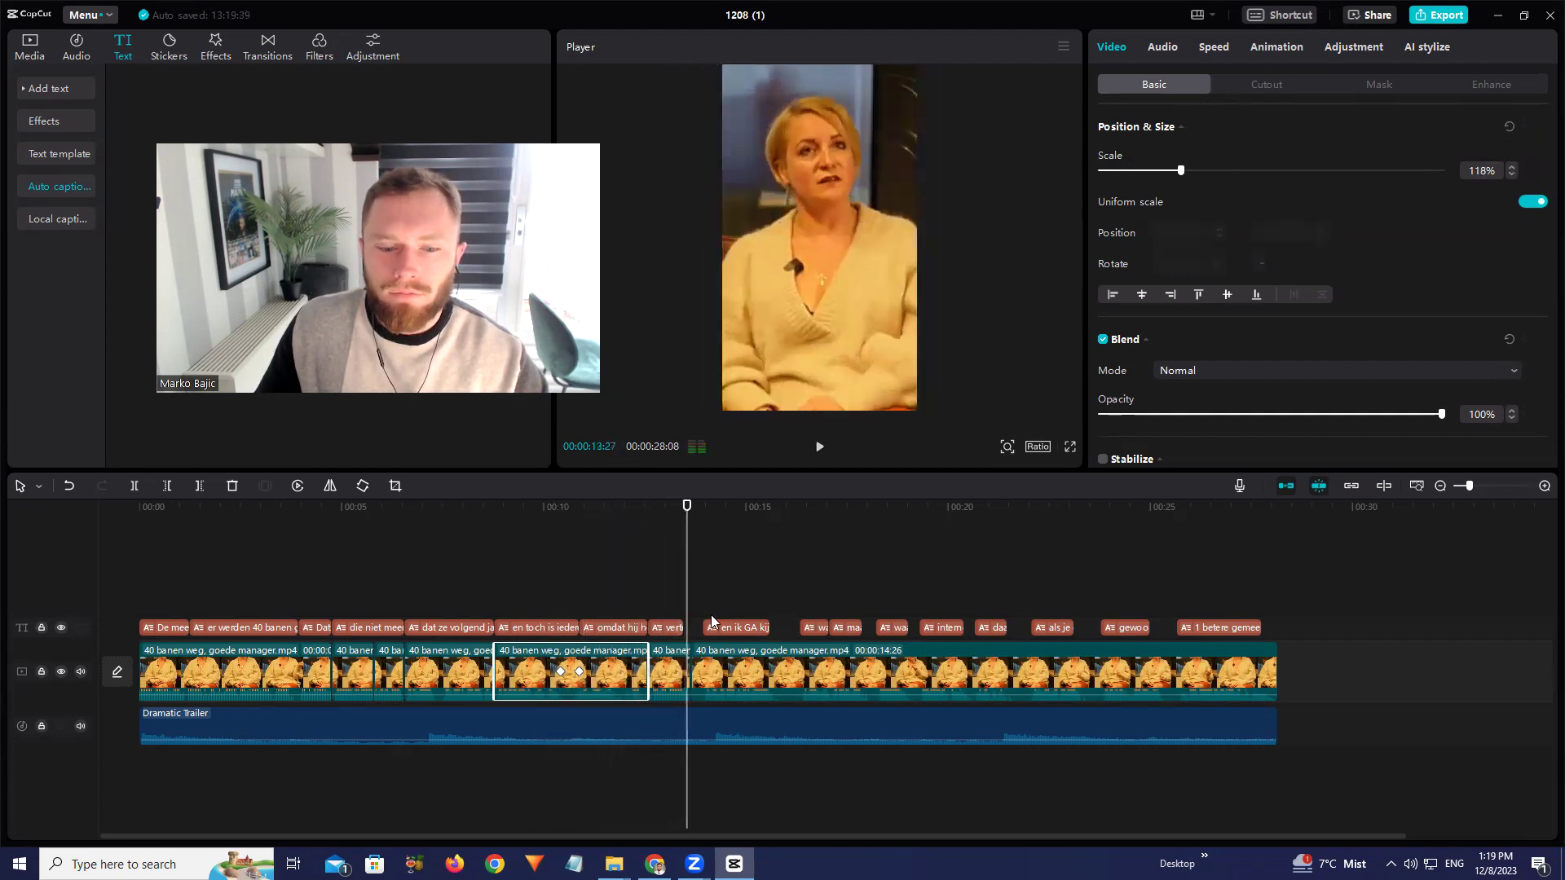
Change the caption "vertel me wat jij Wil" to "vertel me wat jij wil!", enclosed in double quotation marks
click(679, 622)
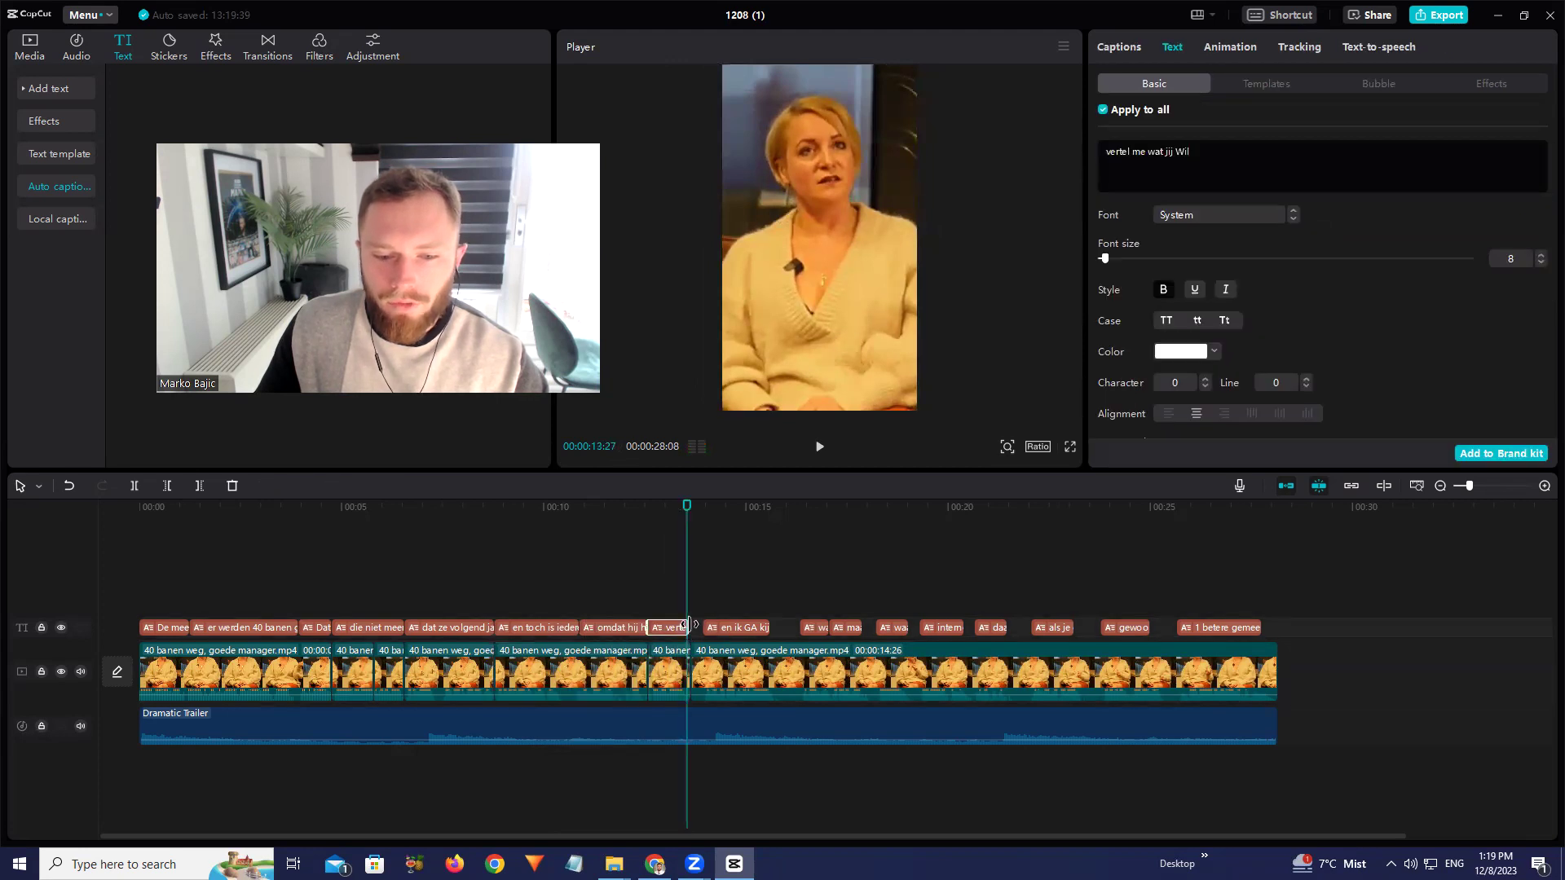
text(wil!")
key(ctrl+a)
key(Home)
text(")
Extend the "en ik GA kijken" caption to close its neighbouring gaps and change its text to "en ik ga kijken binnen mijn macht" in quotation marks
click(711, 628)
key(space)
key(space)
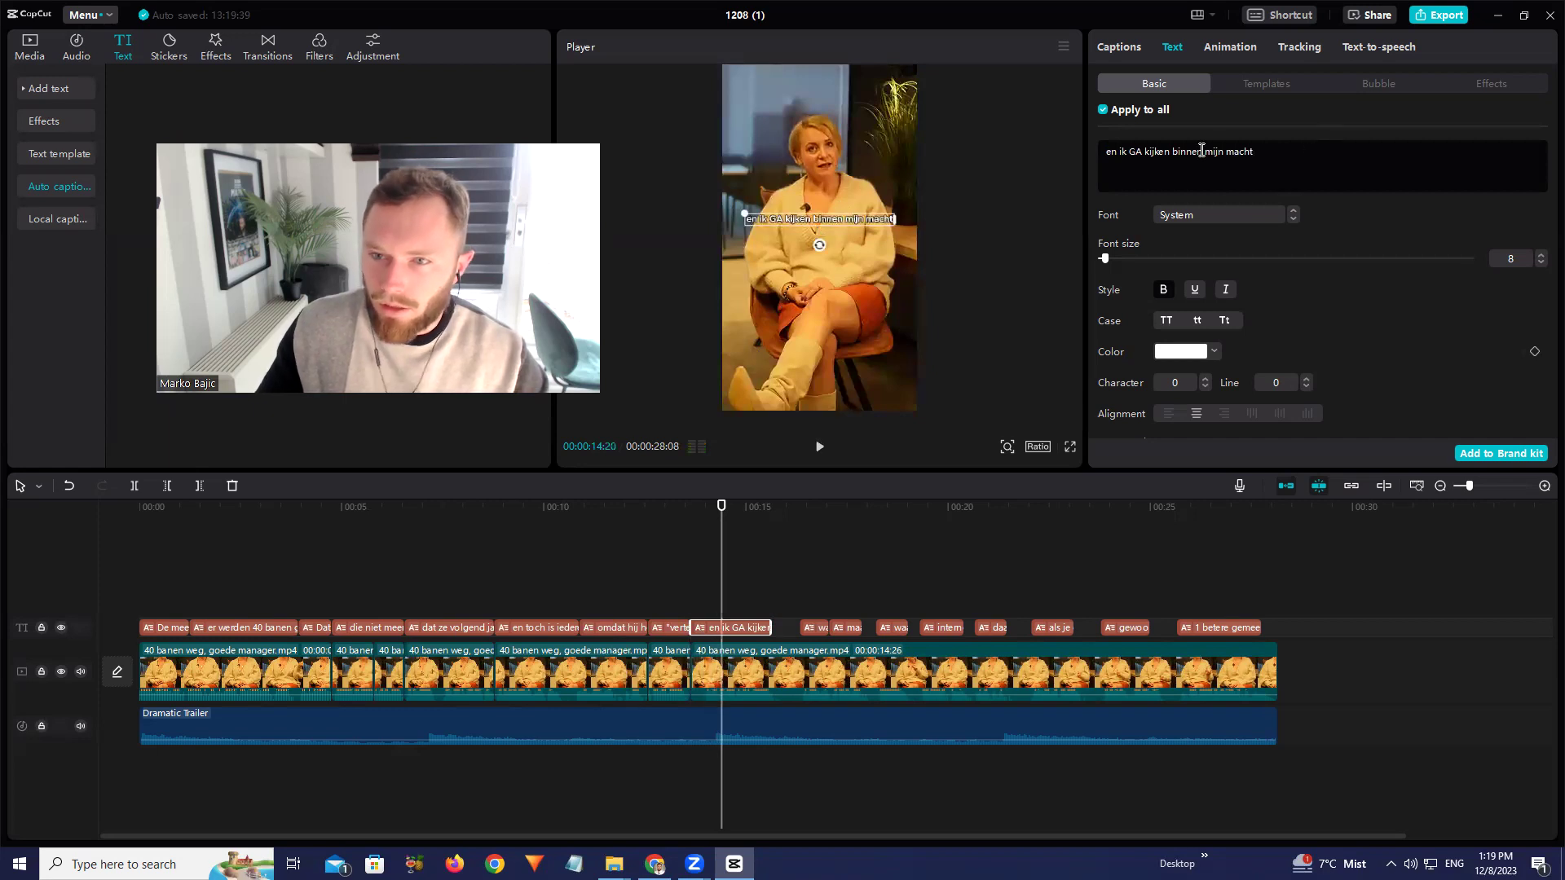
text(")
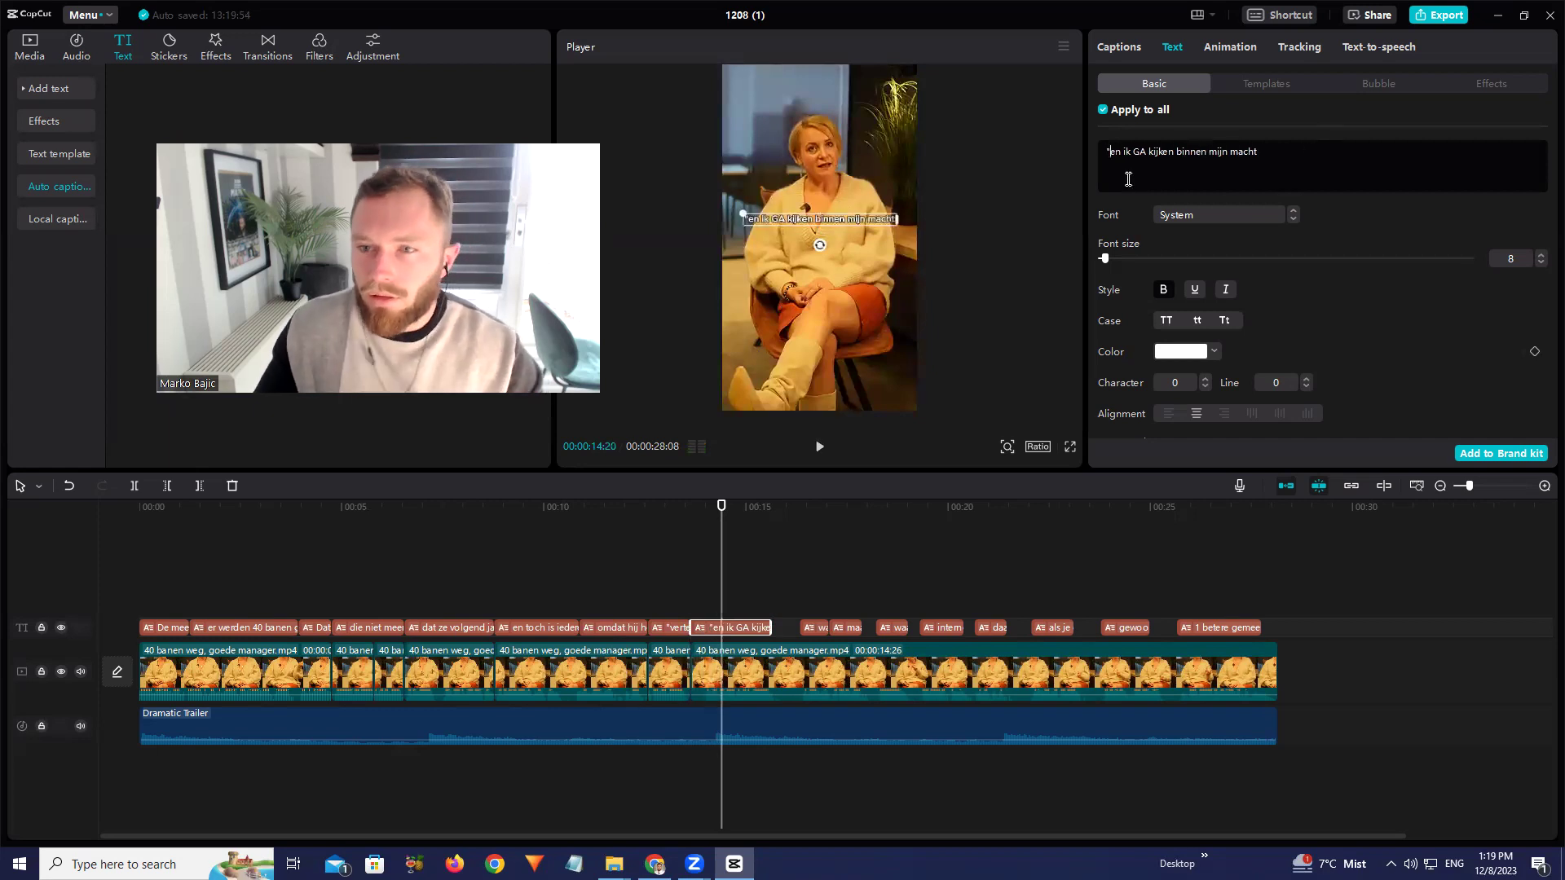
double_click(1140, 150)
text(ga)
text(")
key(space)
Enclose the "wat kan ik doen" caption in double quotation marks and reorder its words to "wat ik kan doen"
click(819, 219)
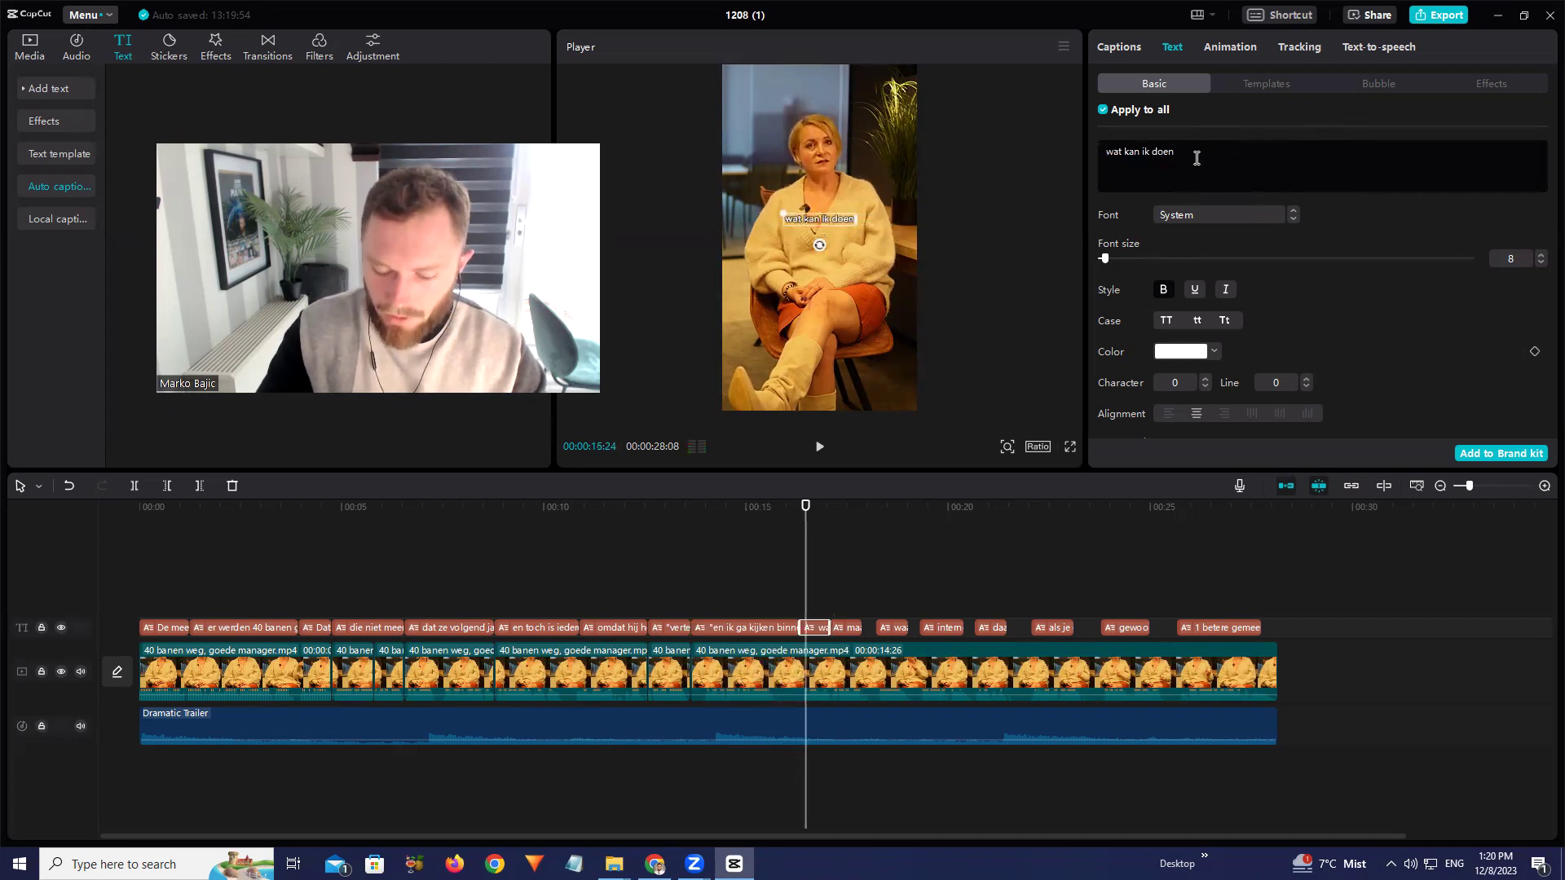
text(")
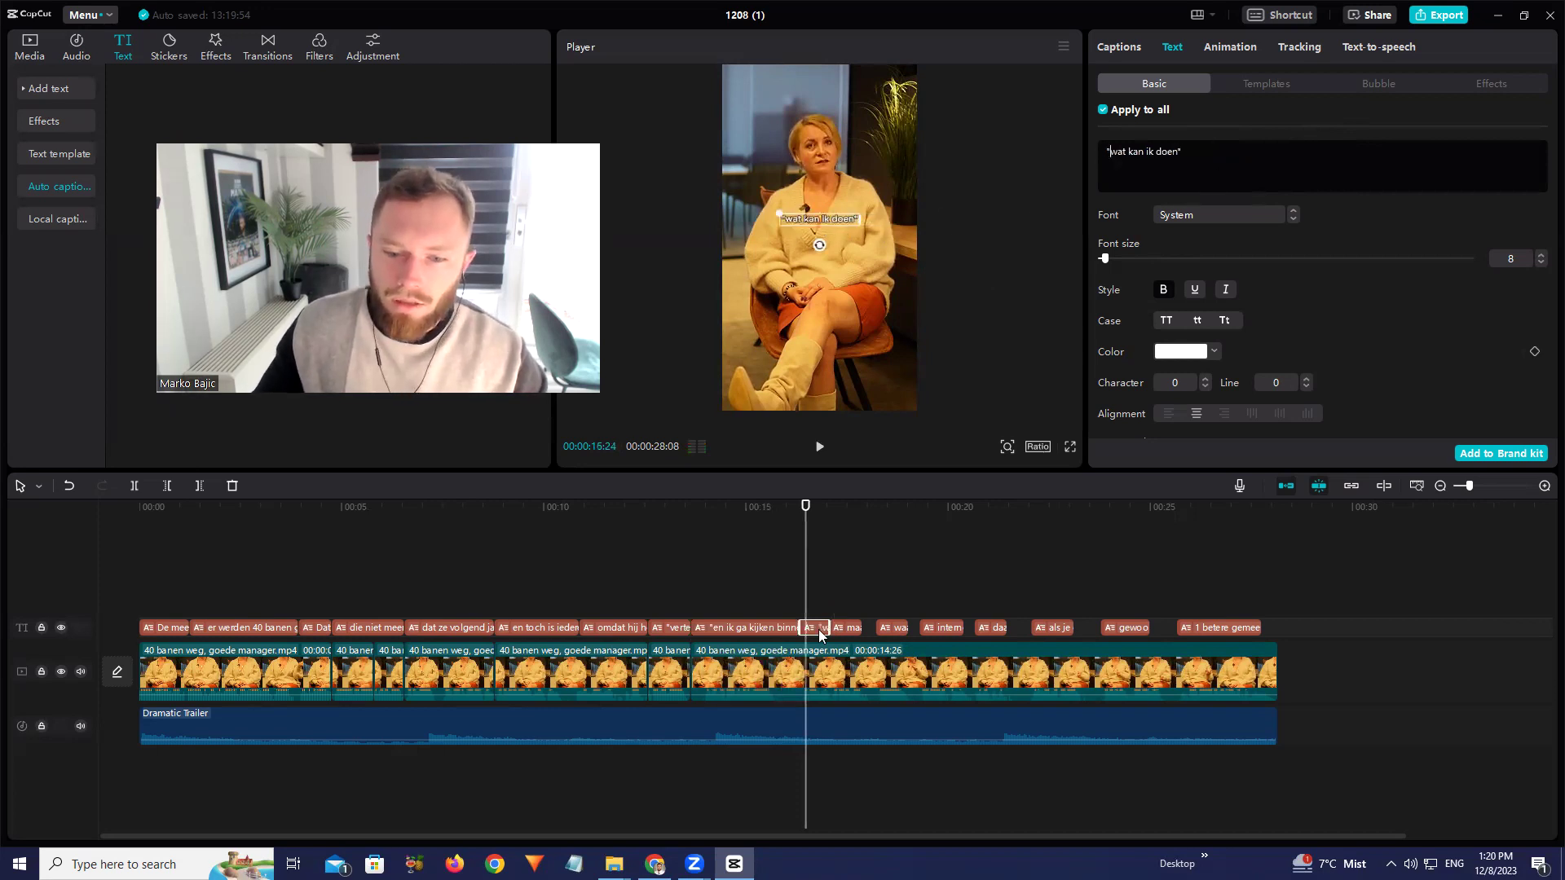
key(space)
drag(786, 504, 825, 504)
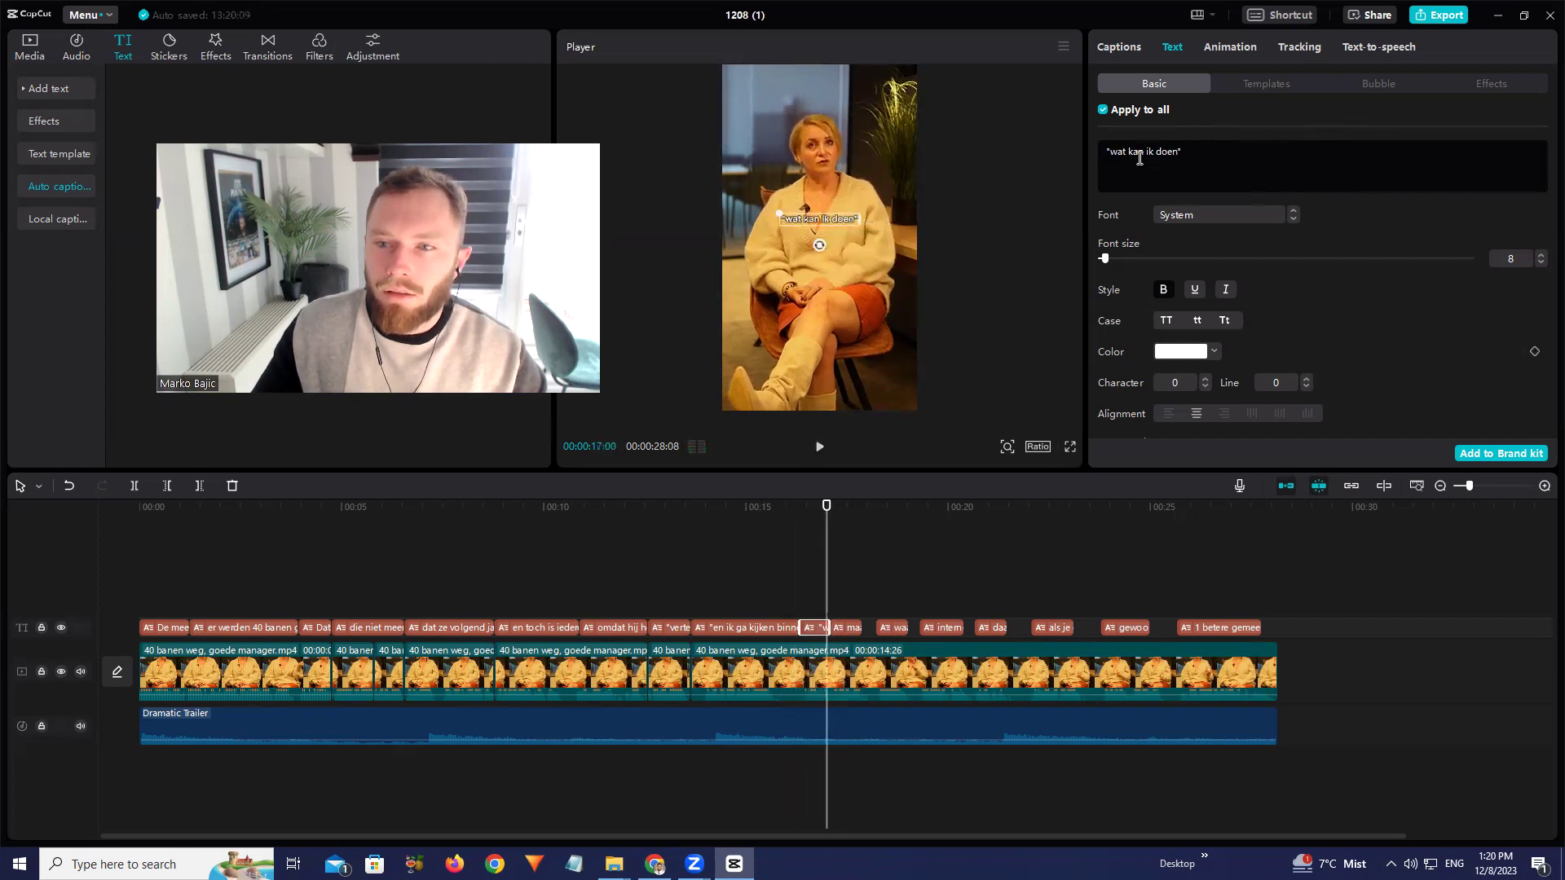
key(BackSpace)
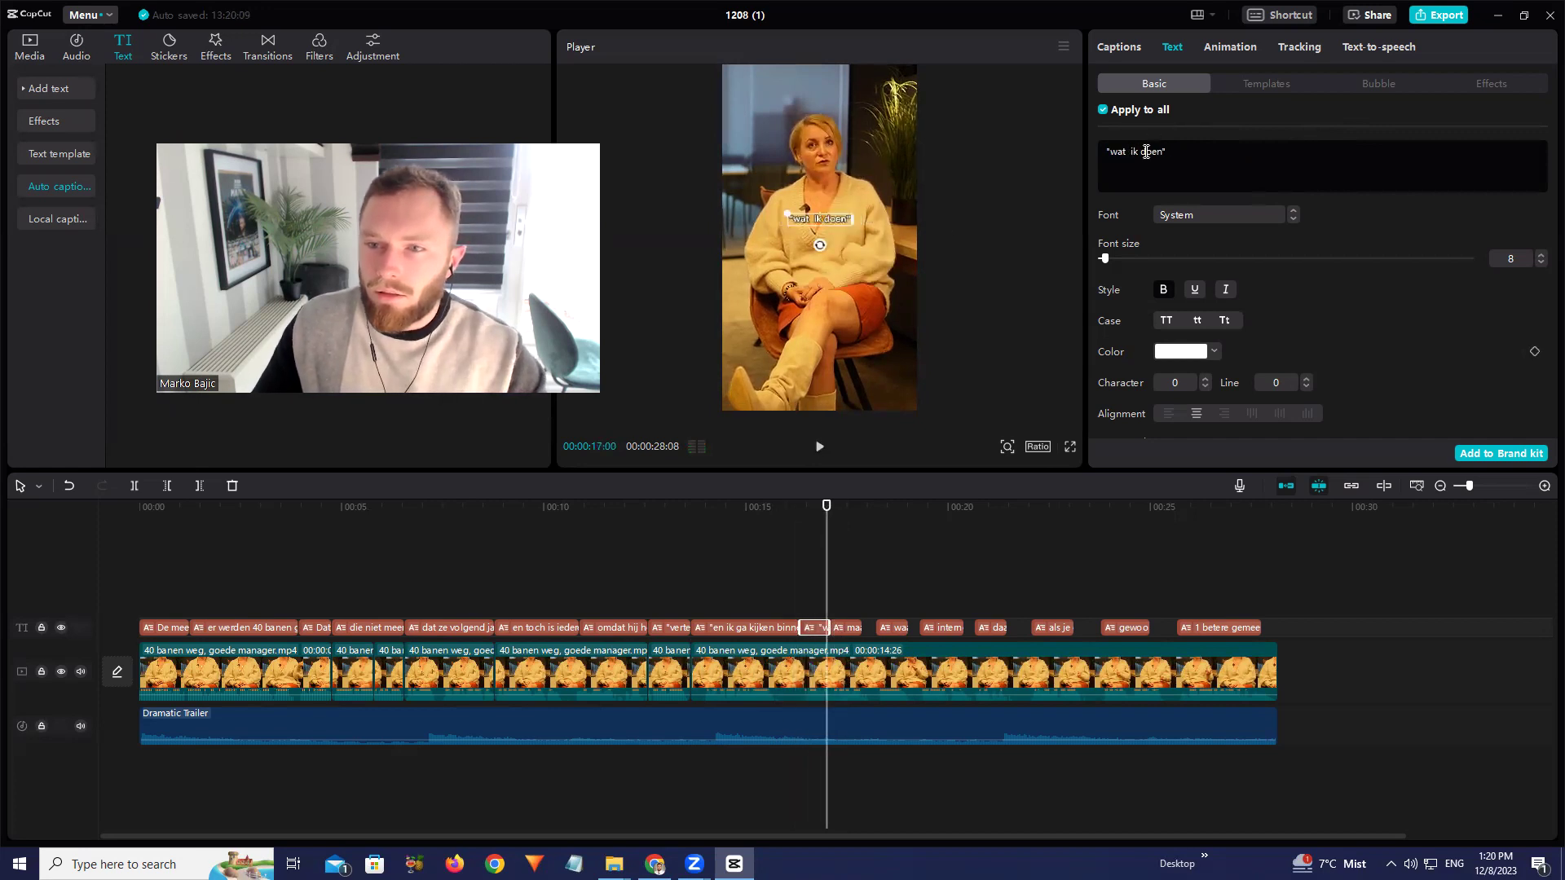
key(BackSpace)
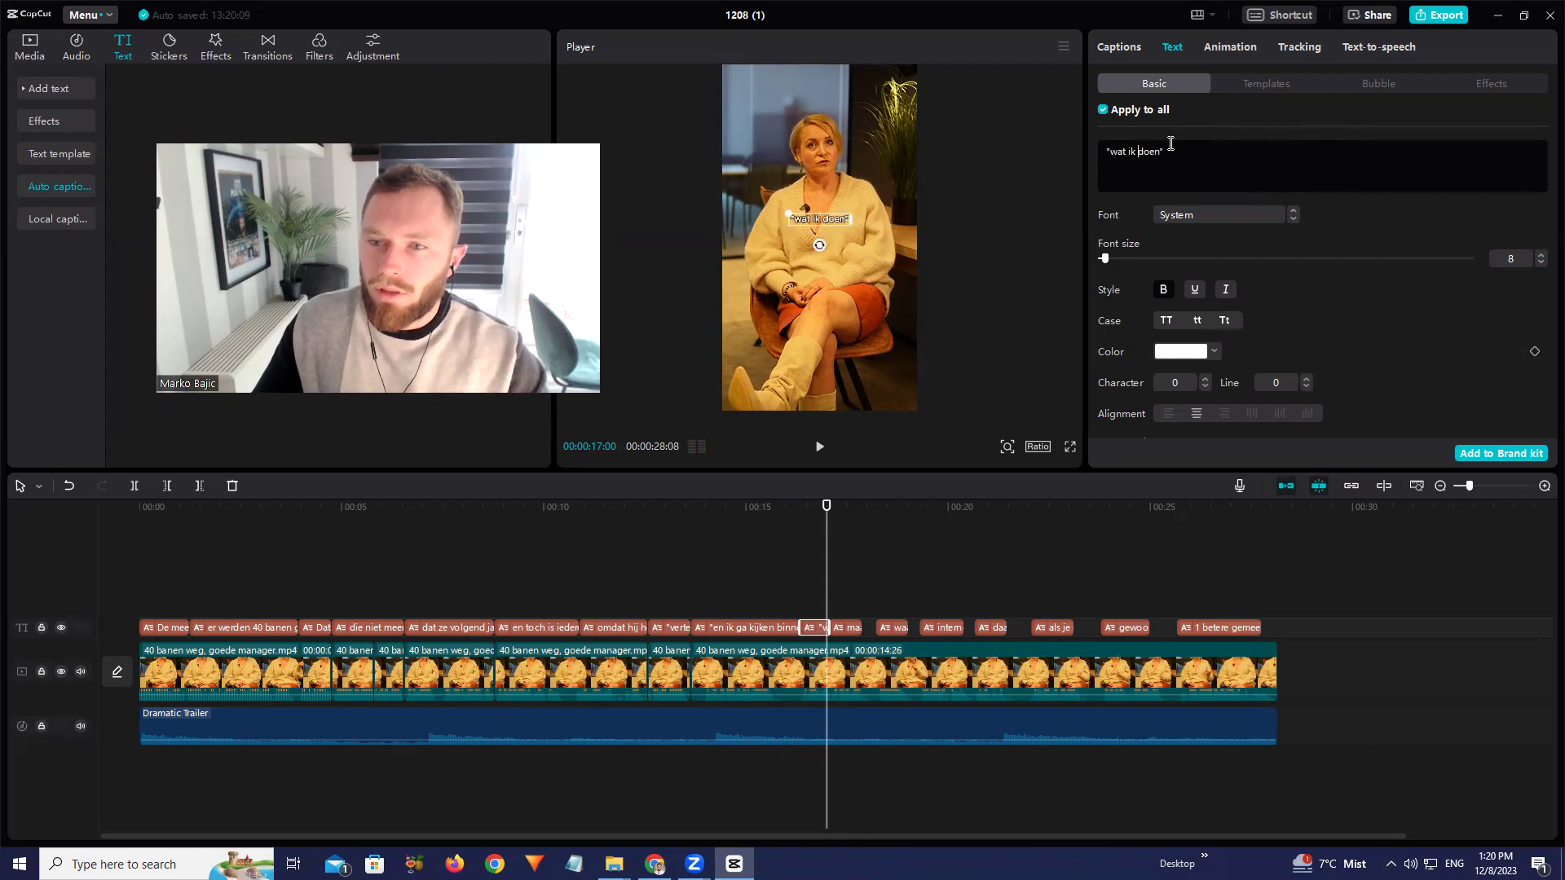
text(kan)
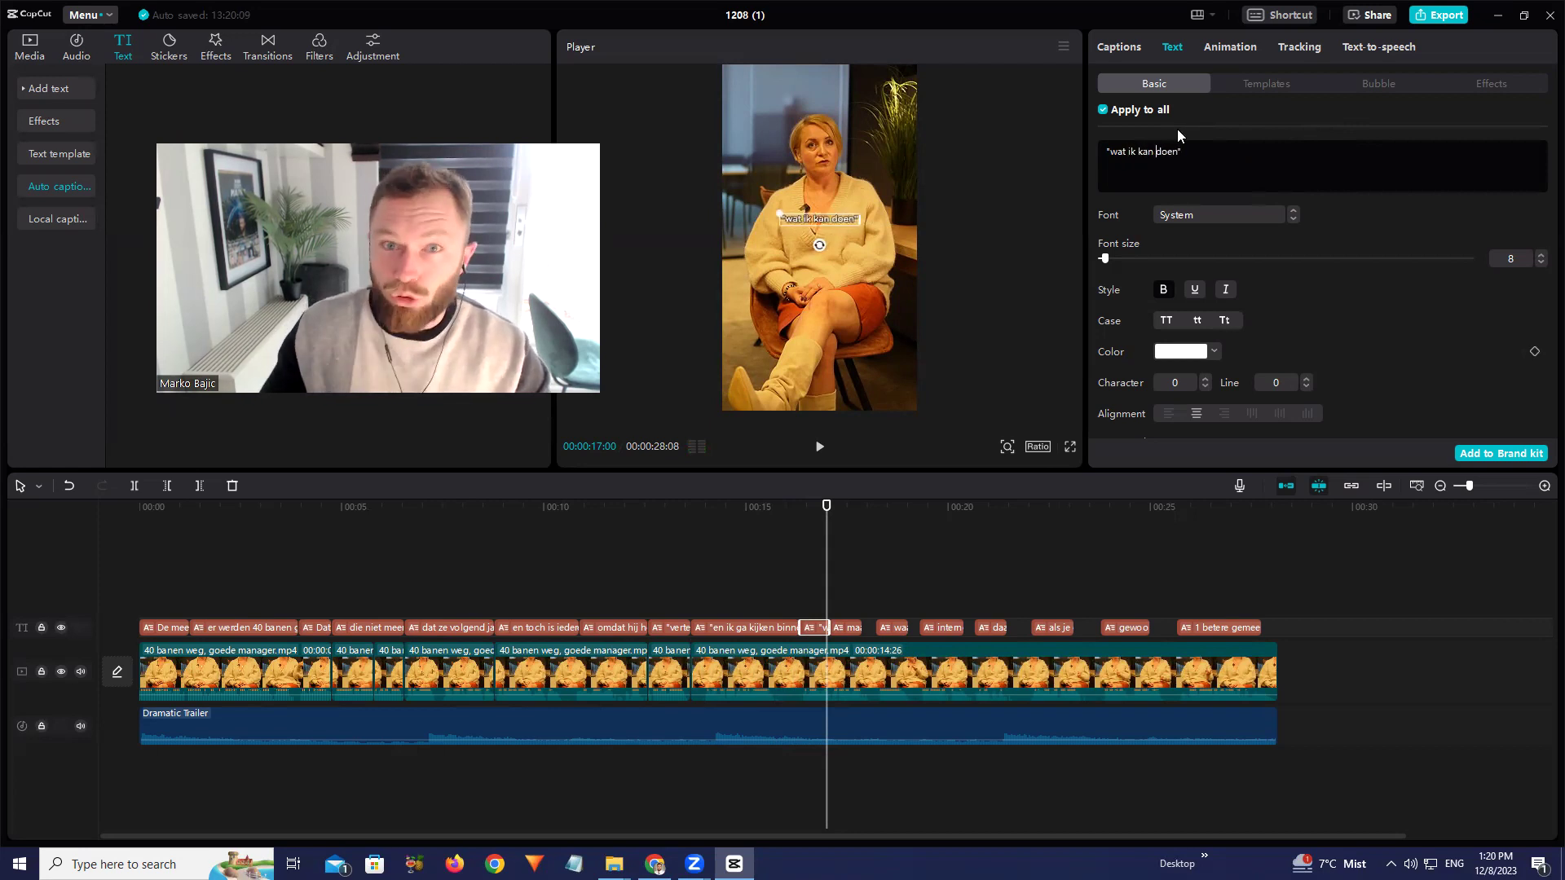
key(space)
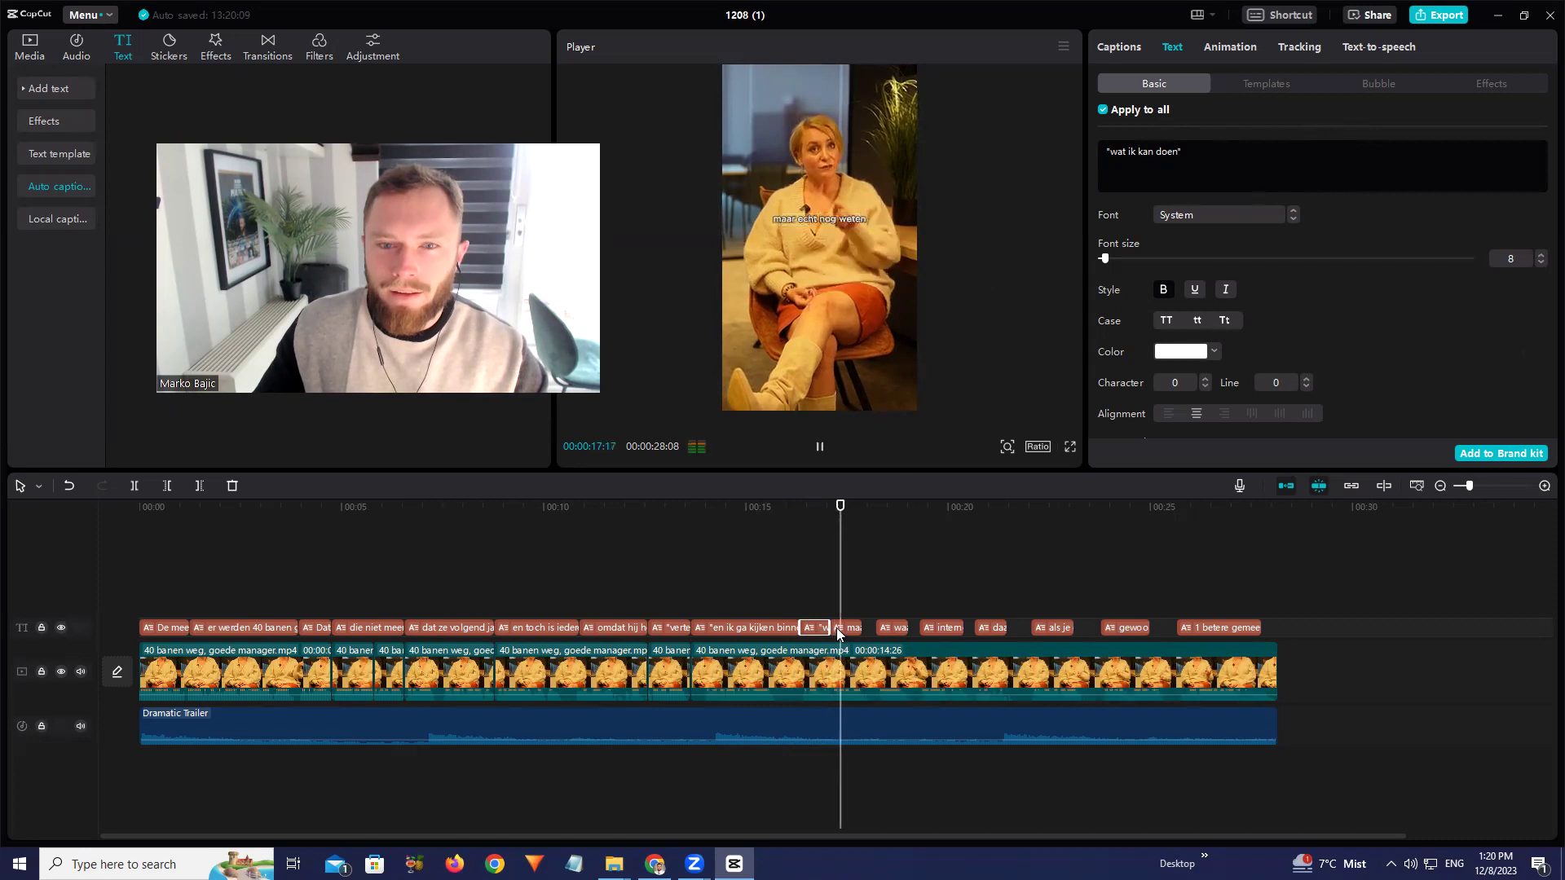
Extend the "maar echt nog weten" caption to meet the following one and change its text to "maar eerst moet ik weten"
key(space)
click(848, 628)
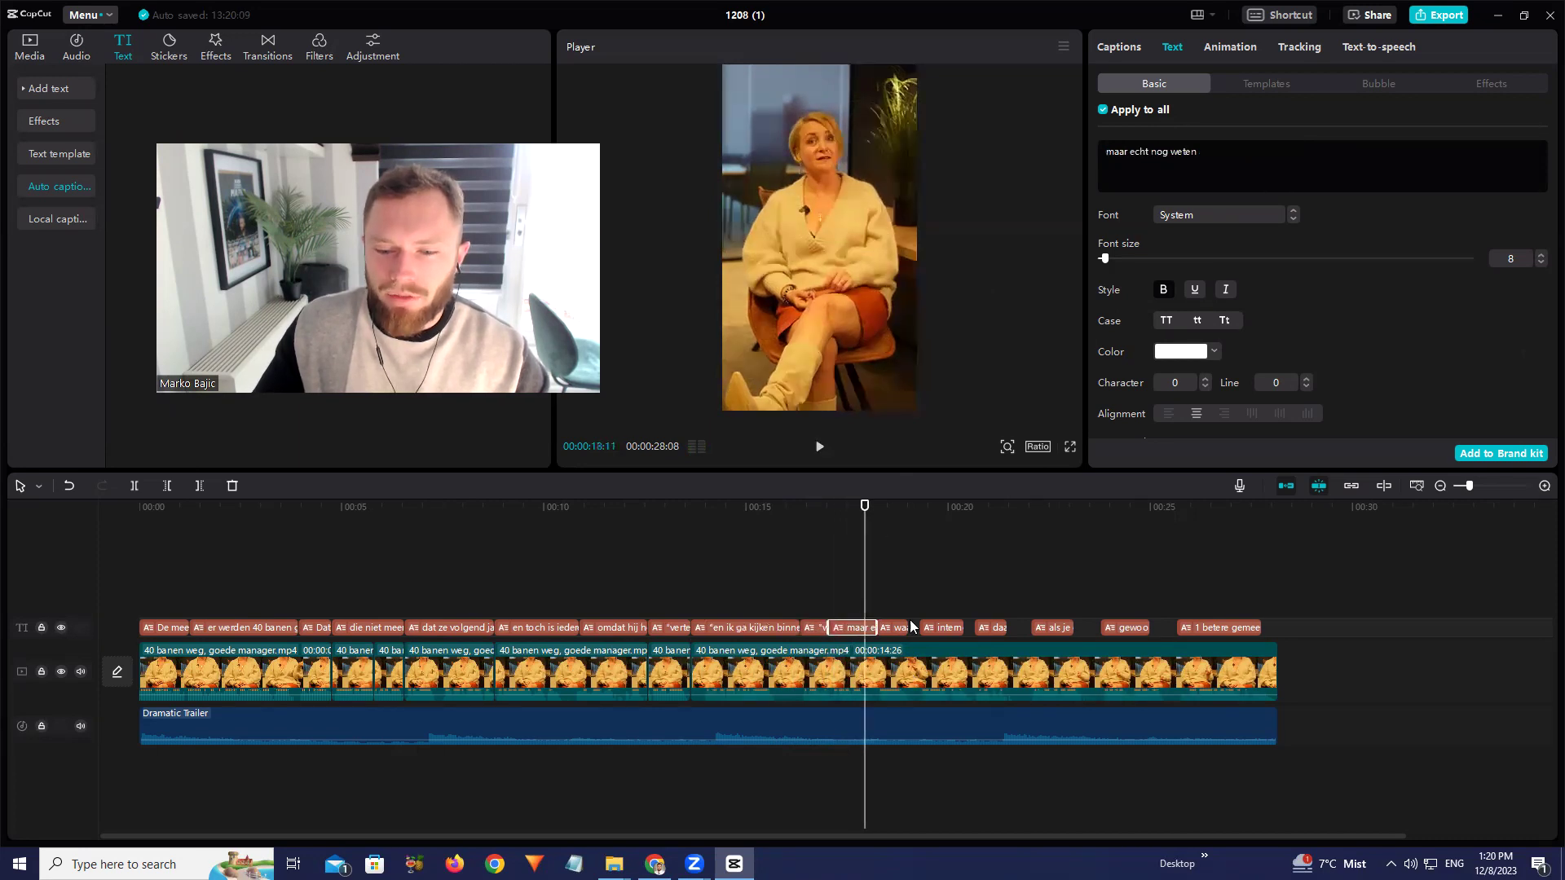
double_click(1140, 154)
text(eerst moet )
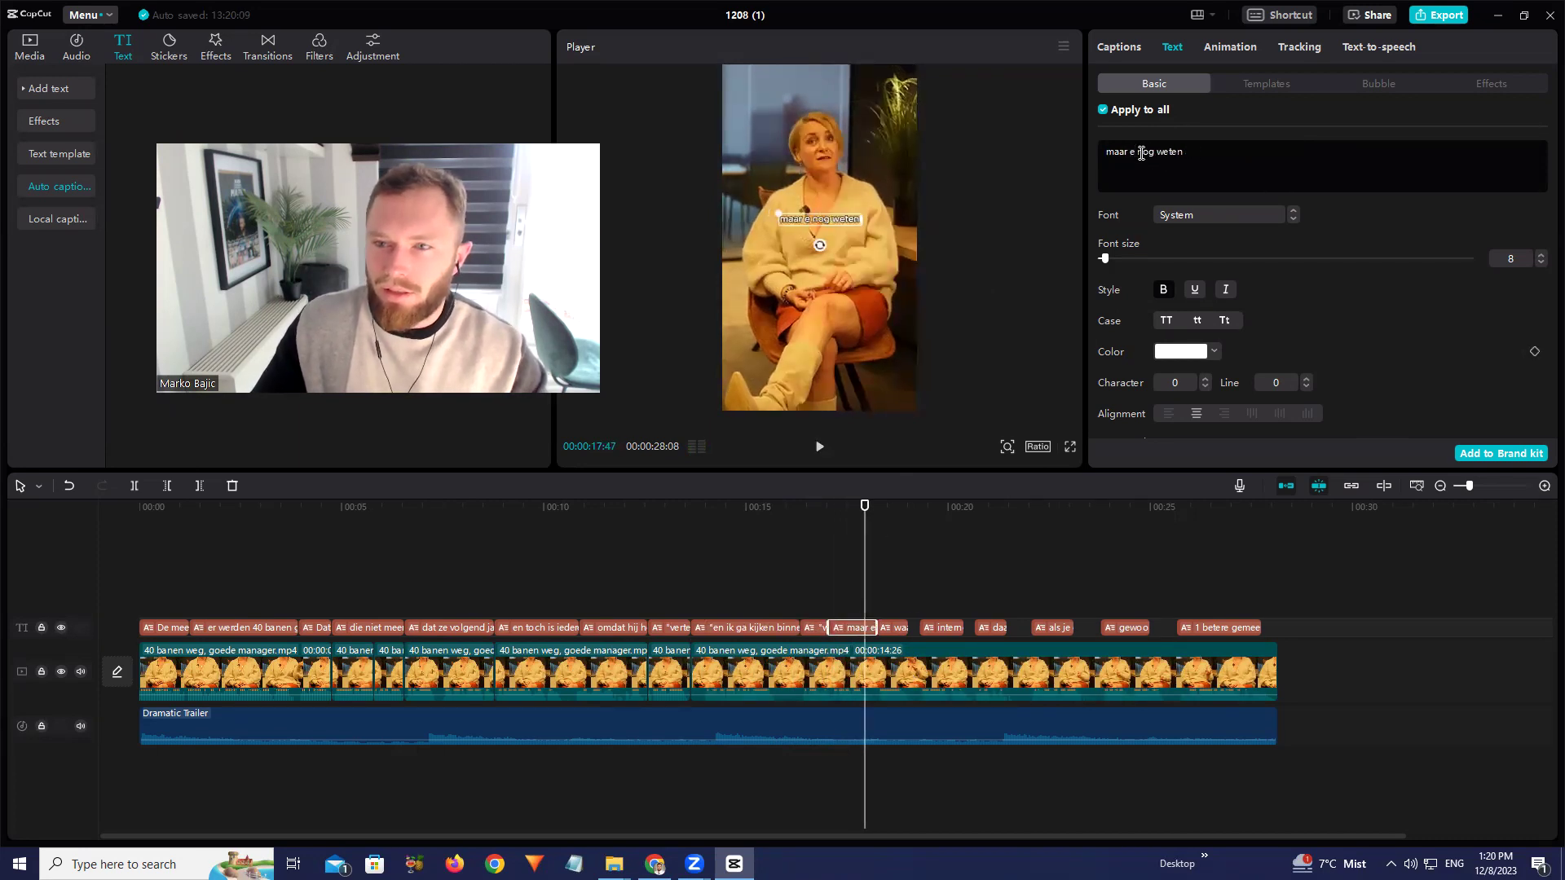
text(ik)
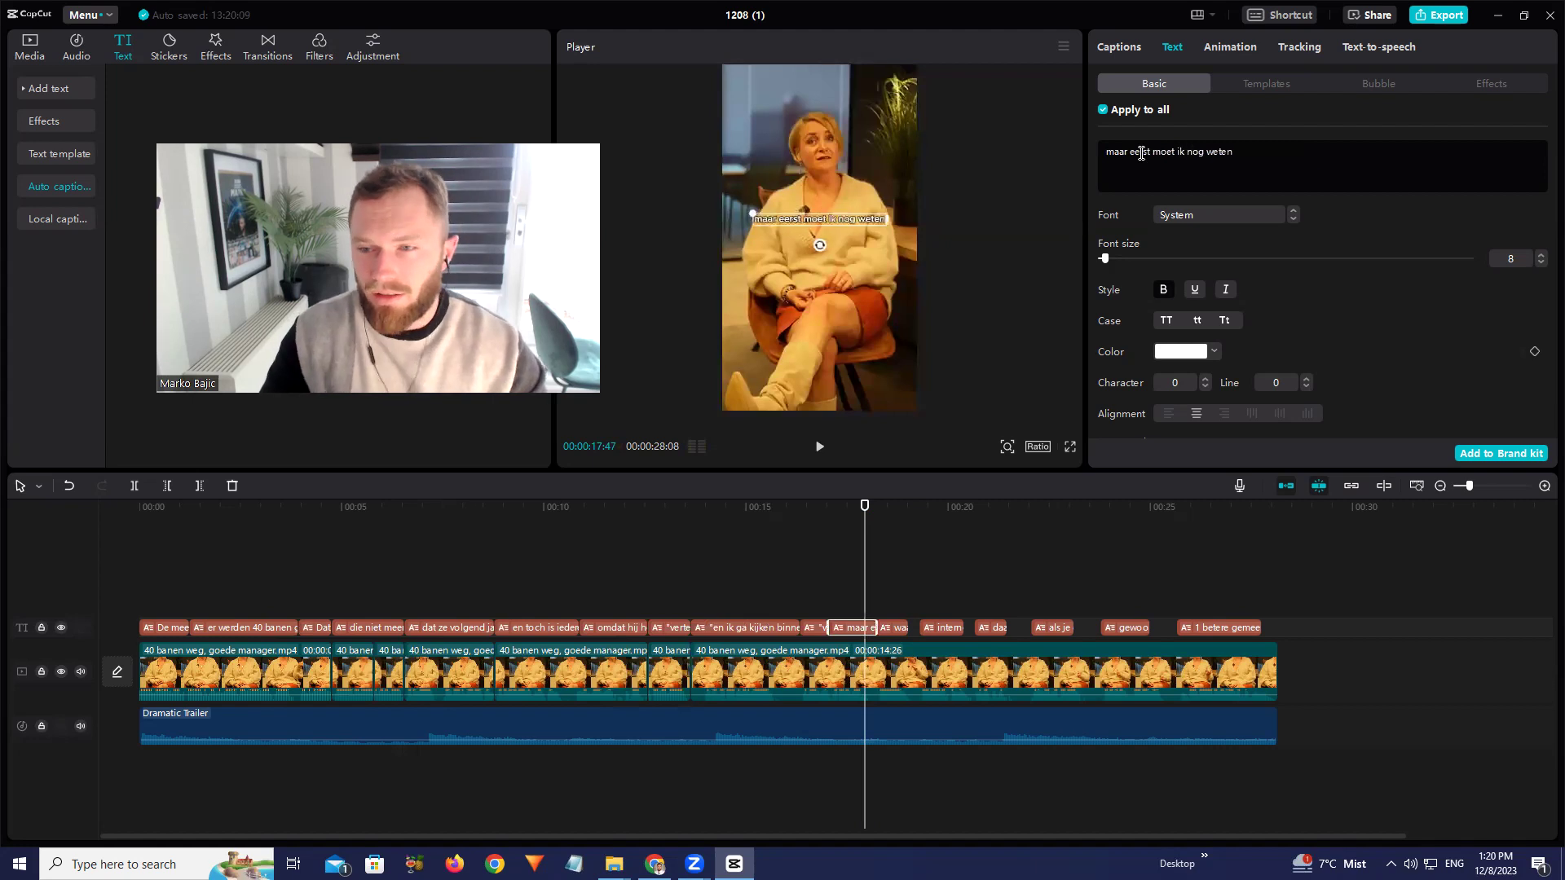
double_click(1193, 154)
key(BackSpace)
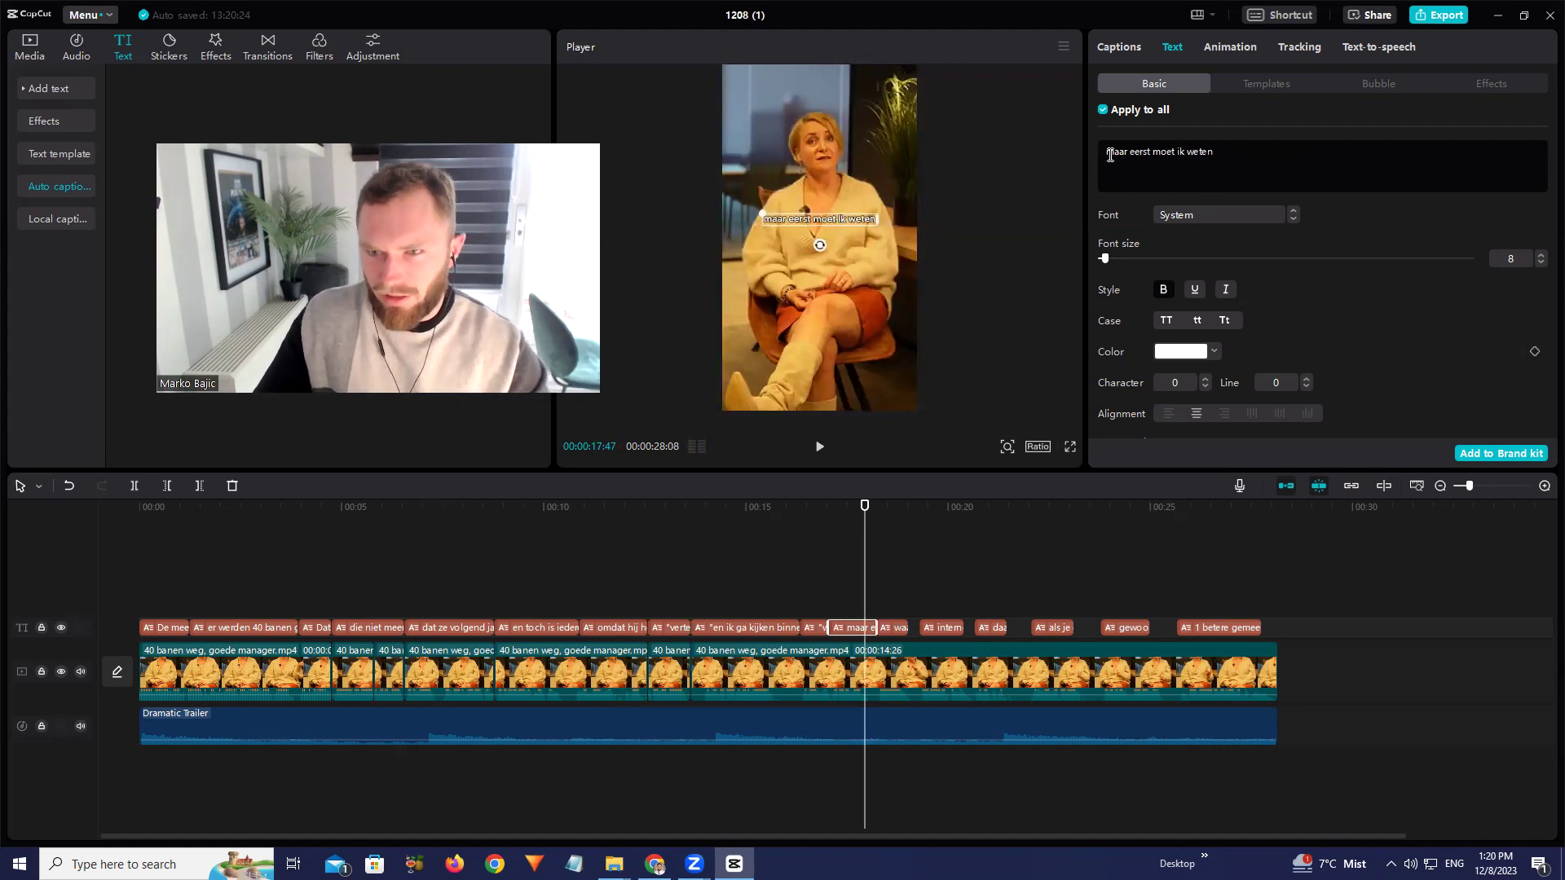
Enclose the "maar eerst moet ik weten" caption in double quotation marks and play on to the following caption
text(")
key(End)
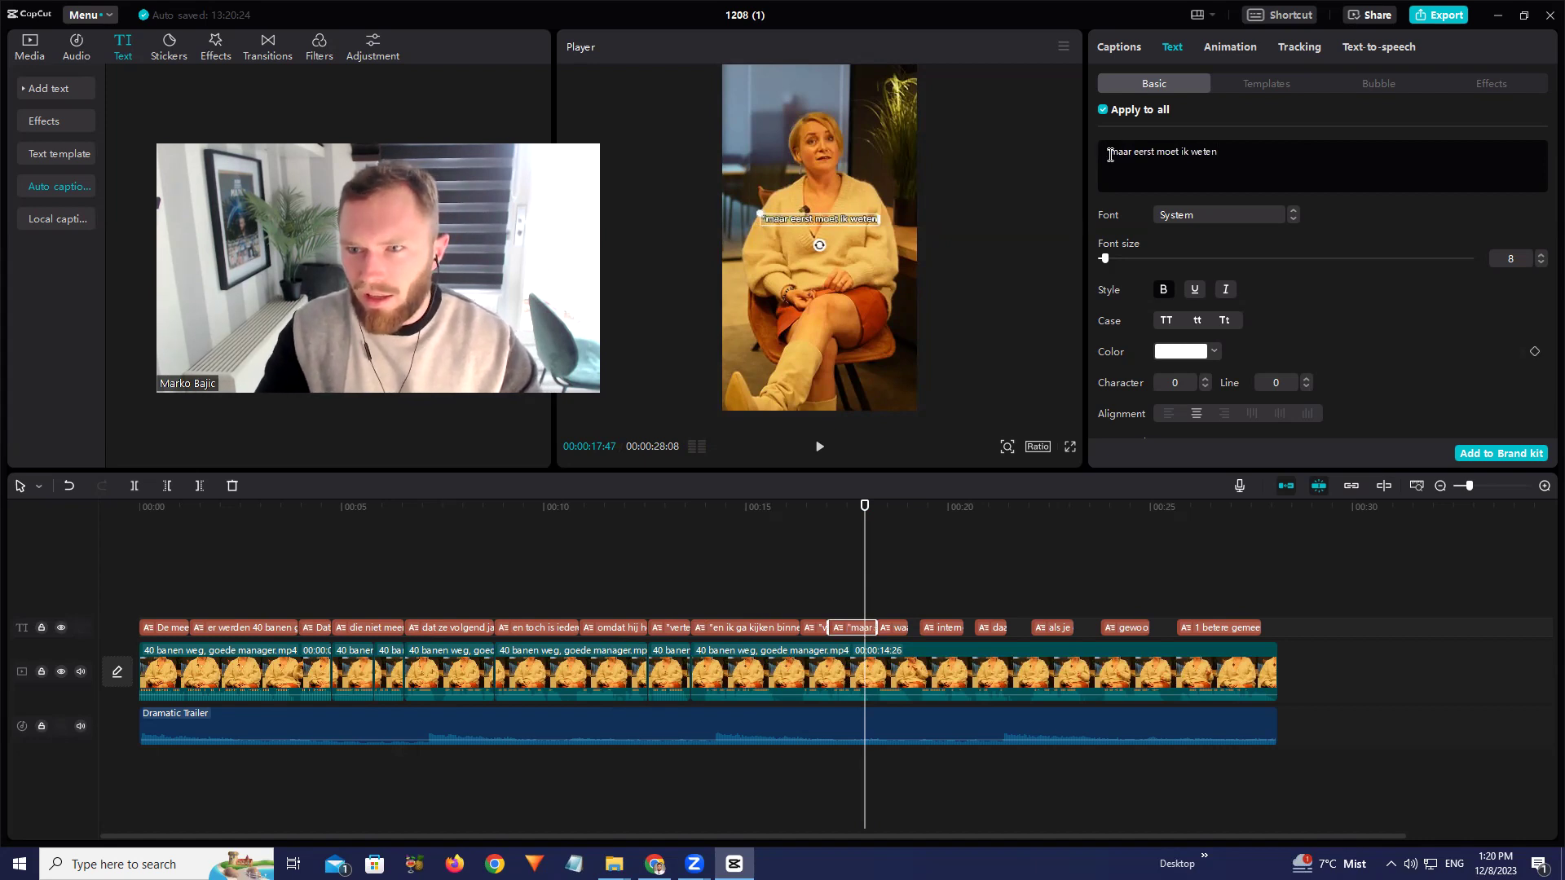
text(")
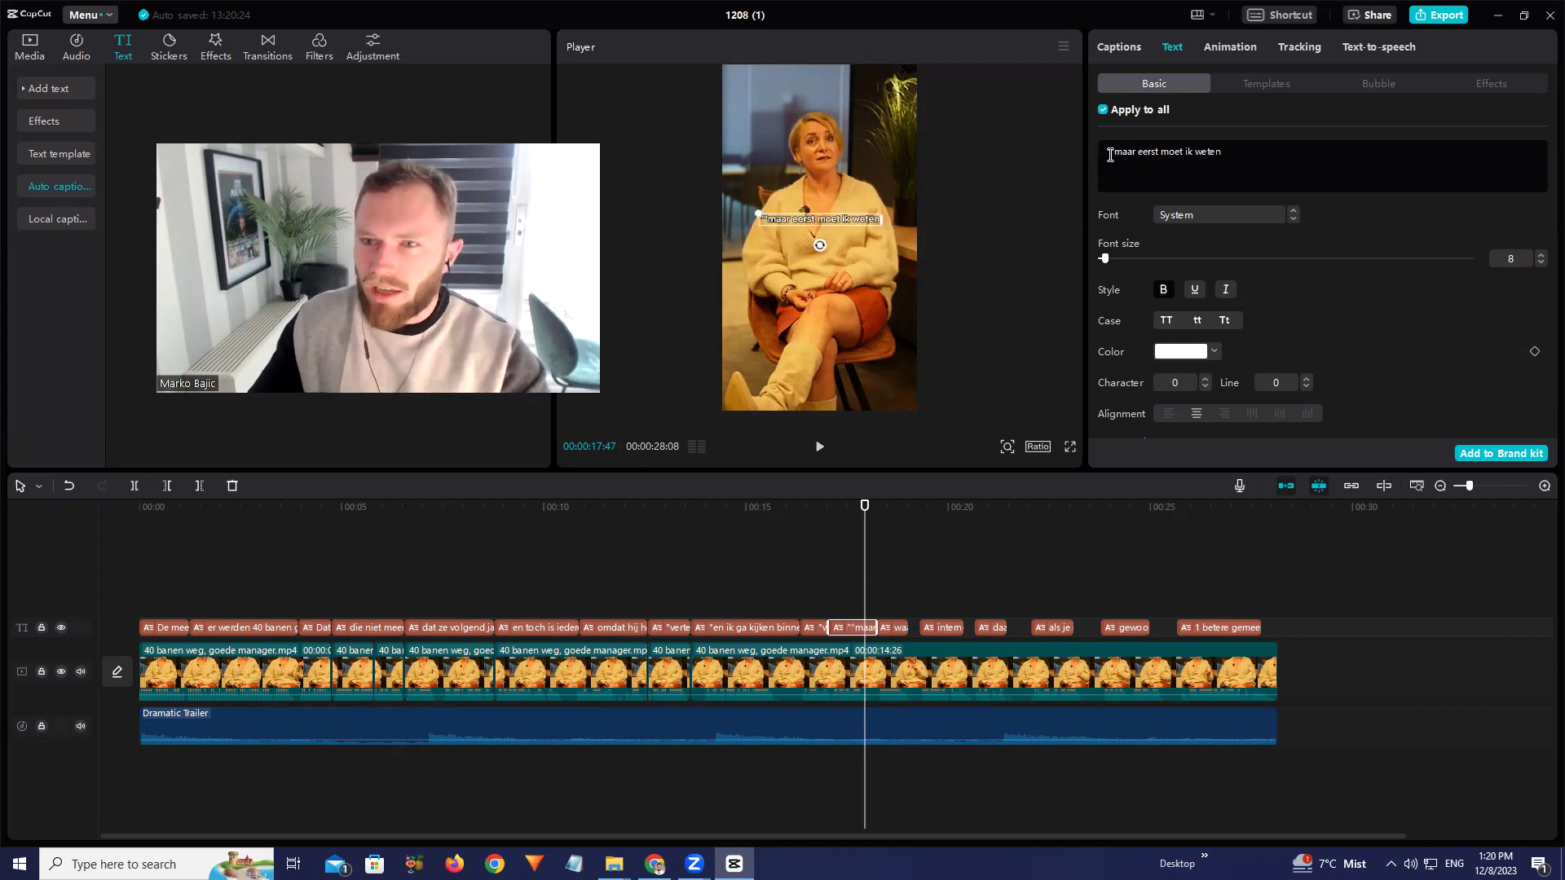
key(BackSpace)
text(")
click(882, 629)
key(space)
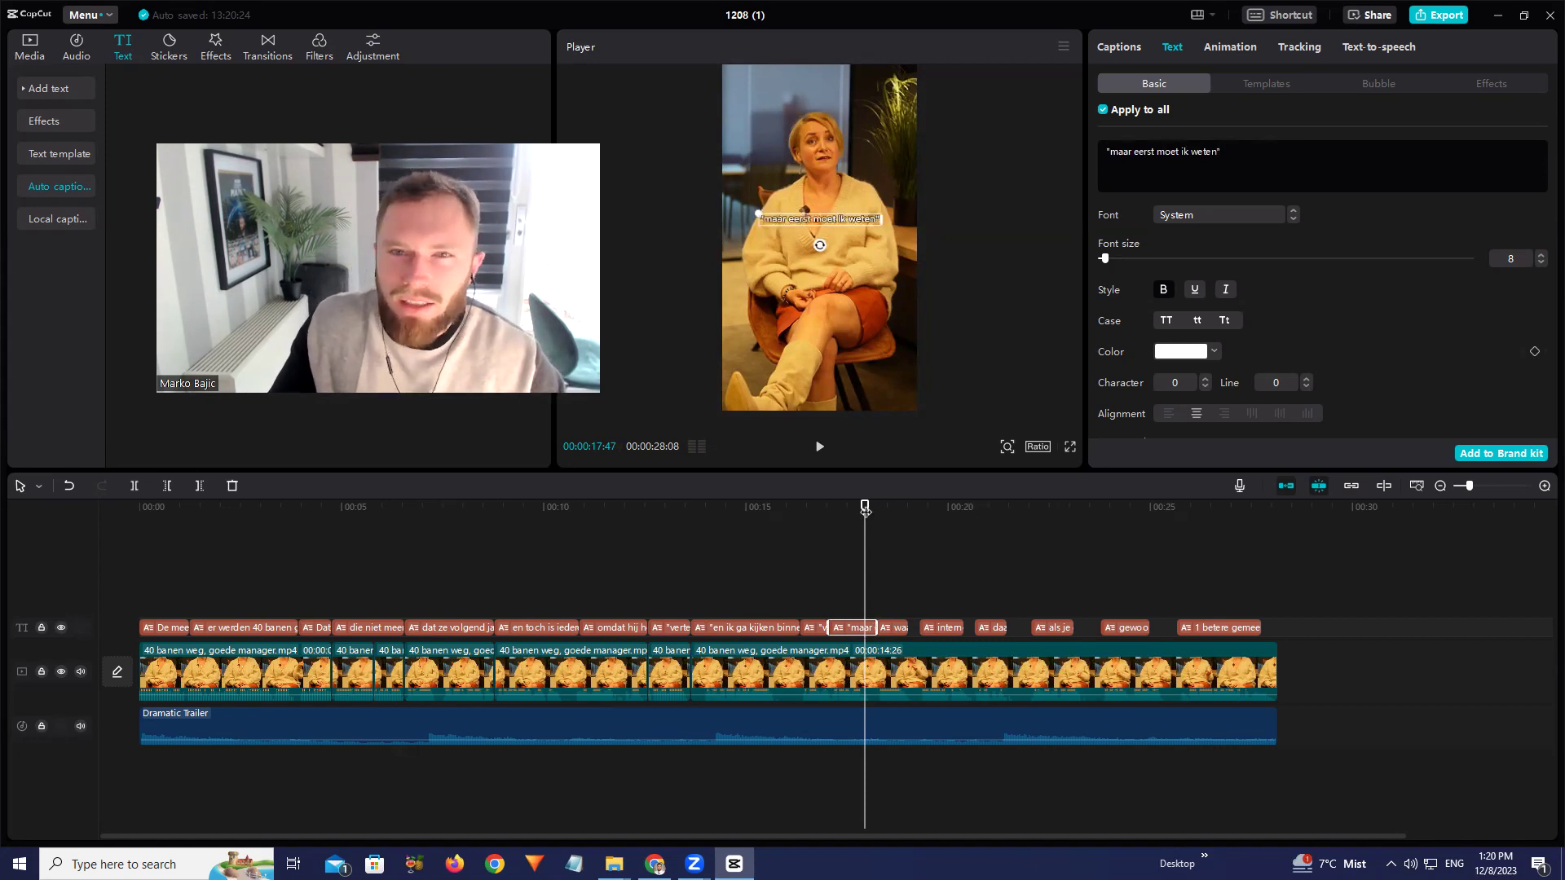
key(space)
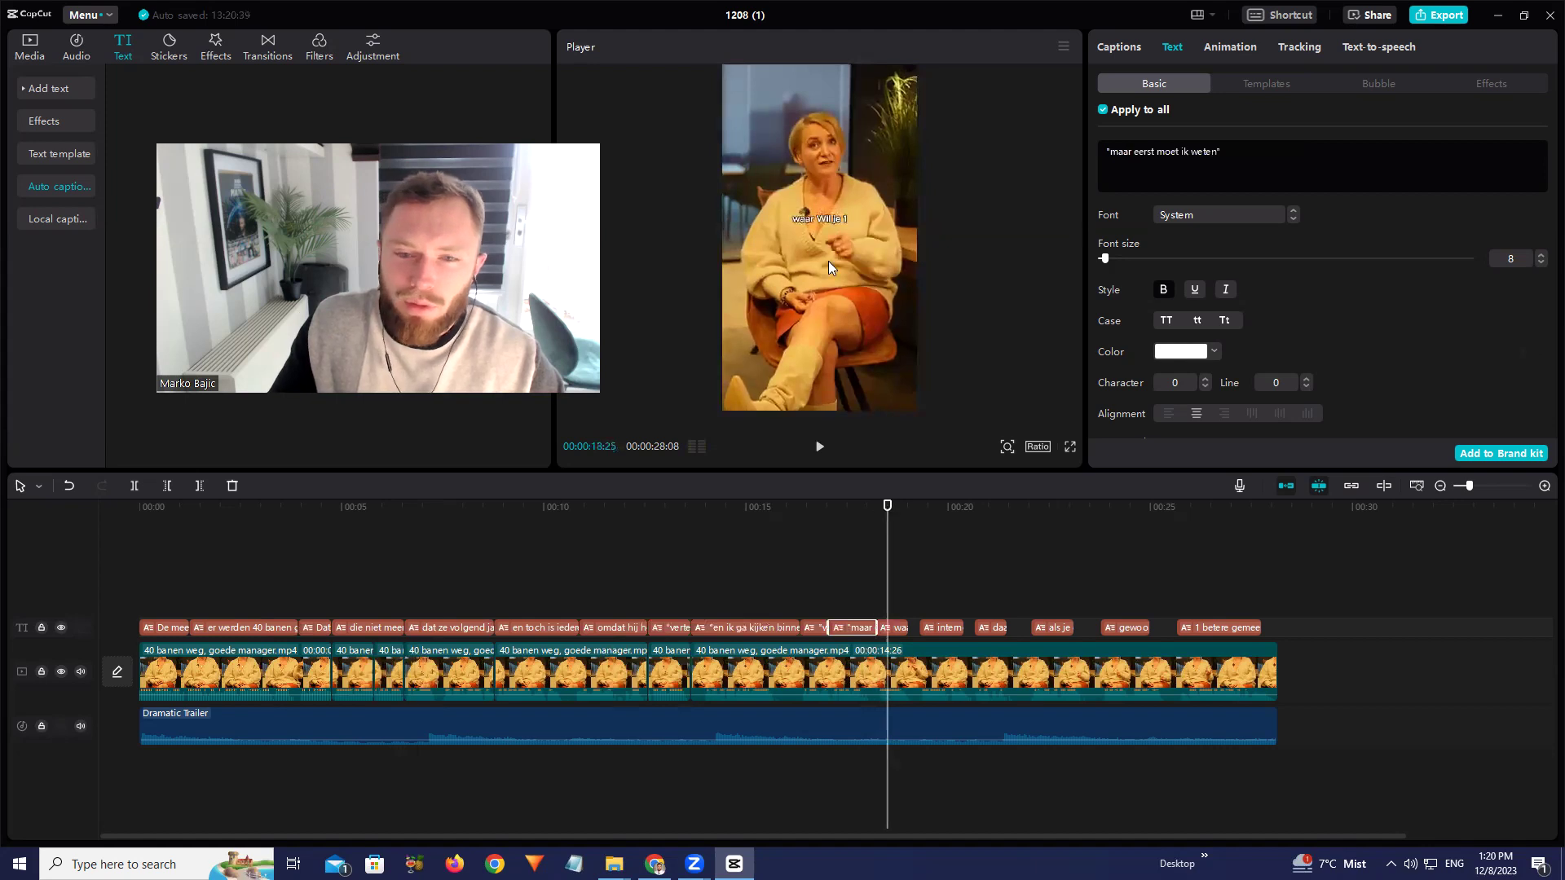
Delete the "internet of extern" caption and extend the preceding "waar Wil je 1" caption to meet the one after the gap
click(830, 218)
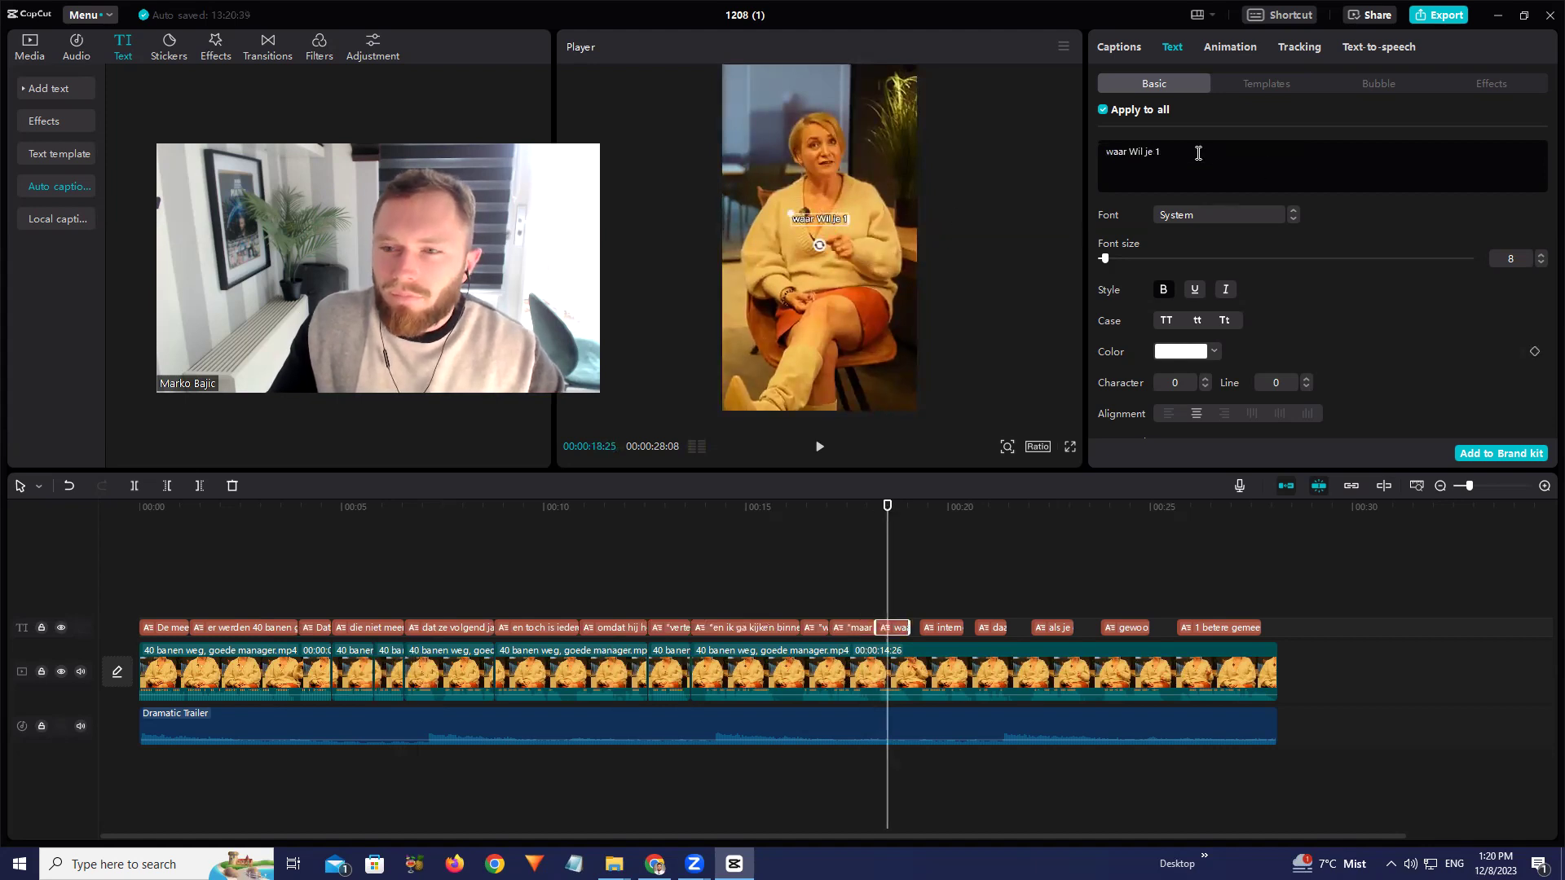
click(951, 509)
click(837, 218)
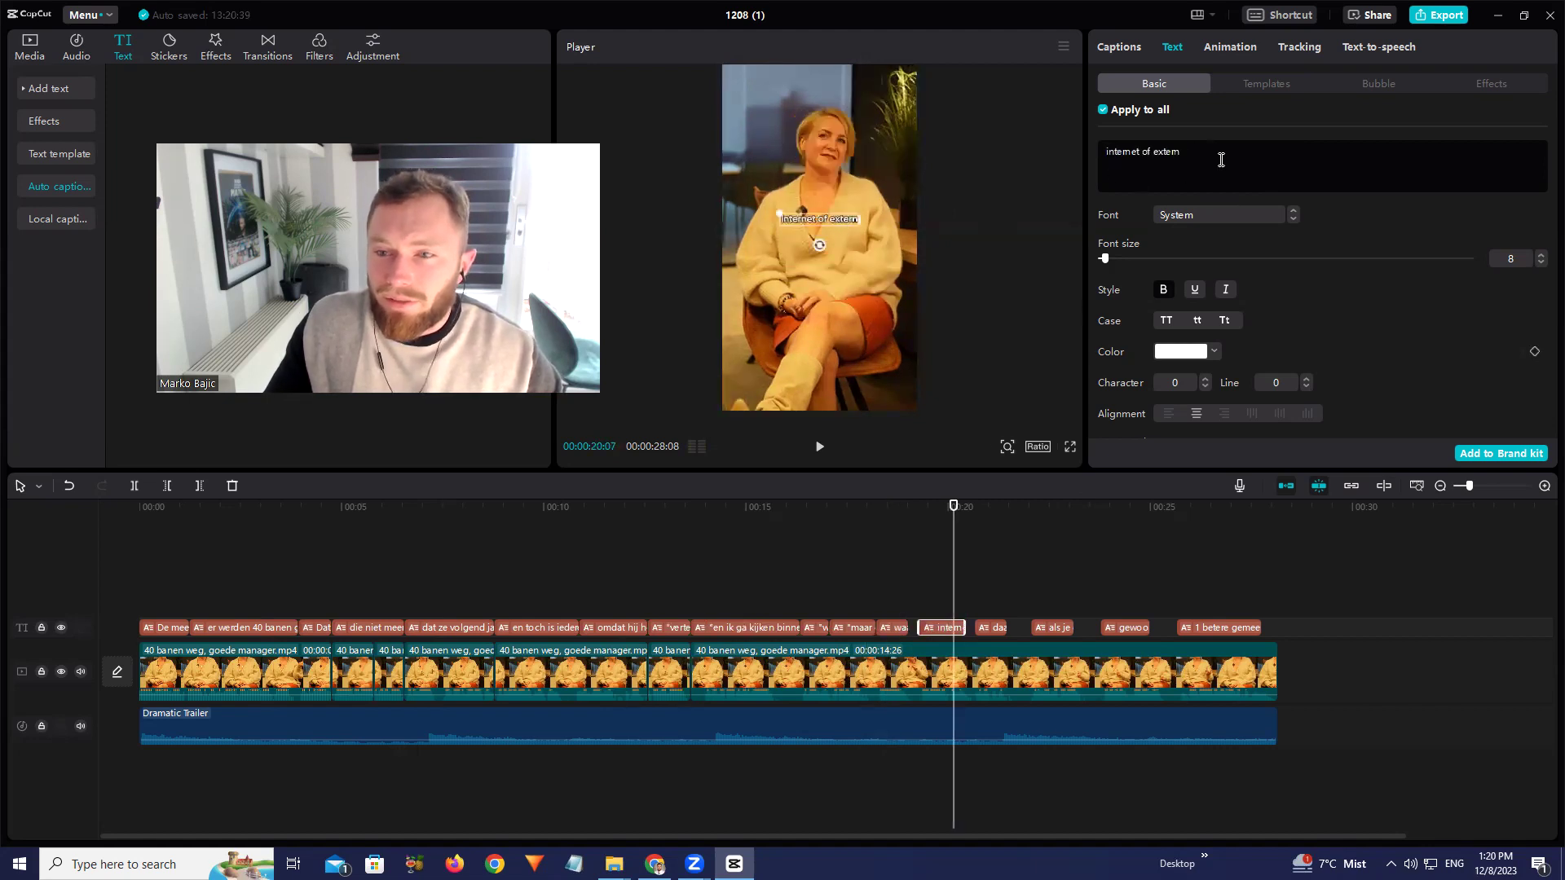
key(BackSpace)
click(915, 627)
click(923, 627)
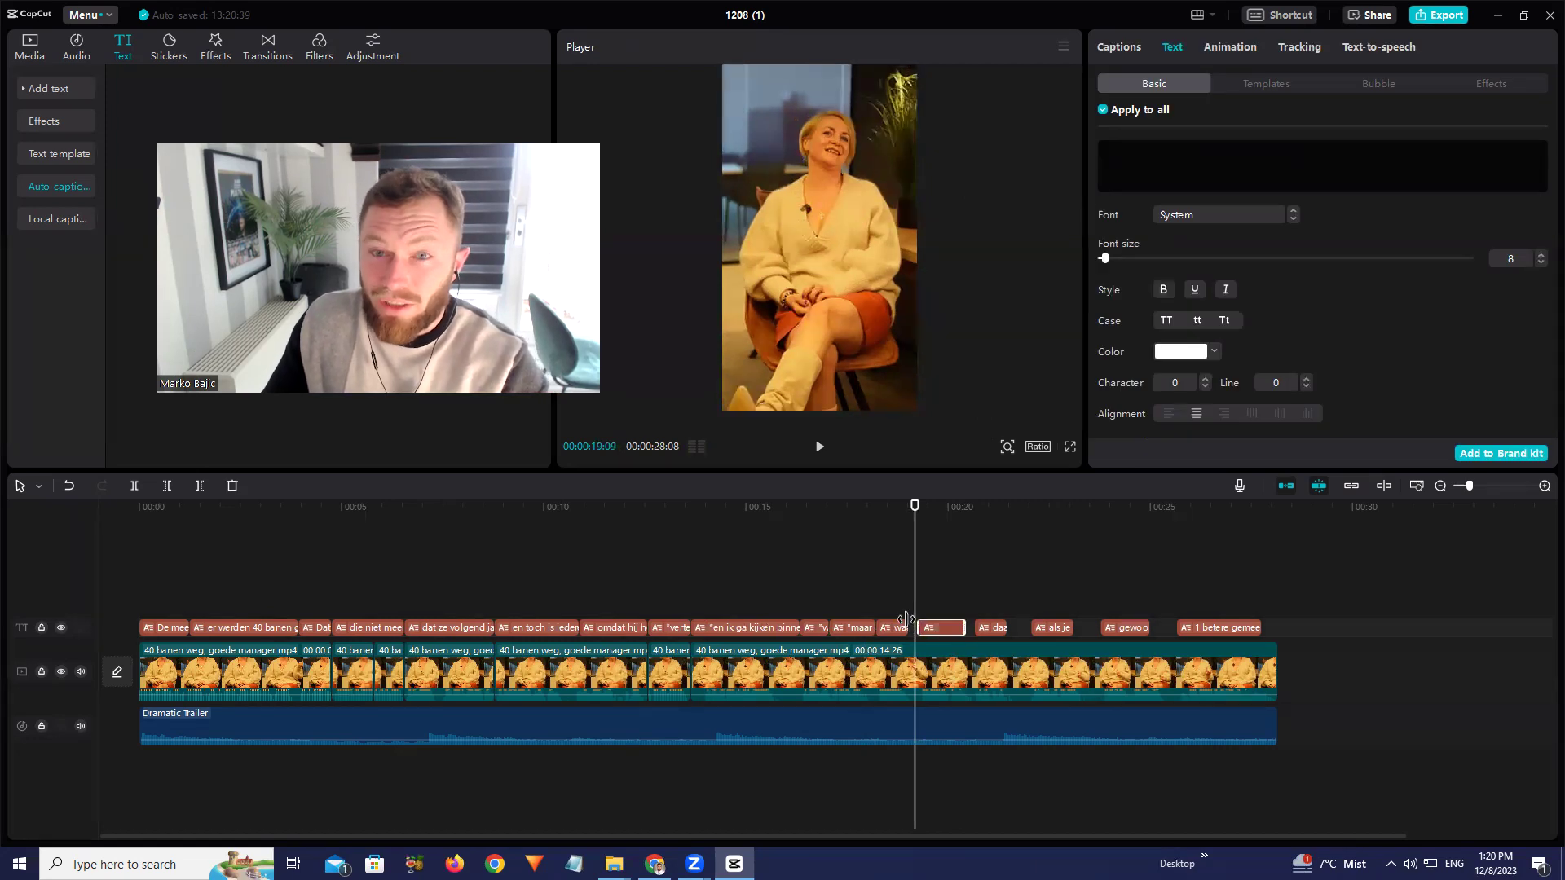
key(Delete)
drag(908, 621, 975, 619)
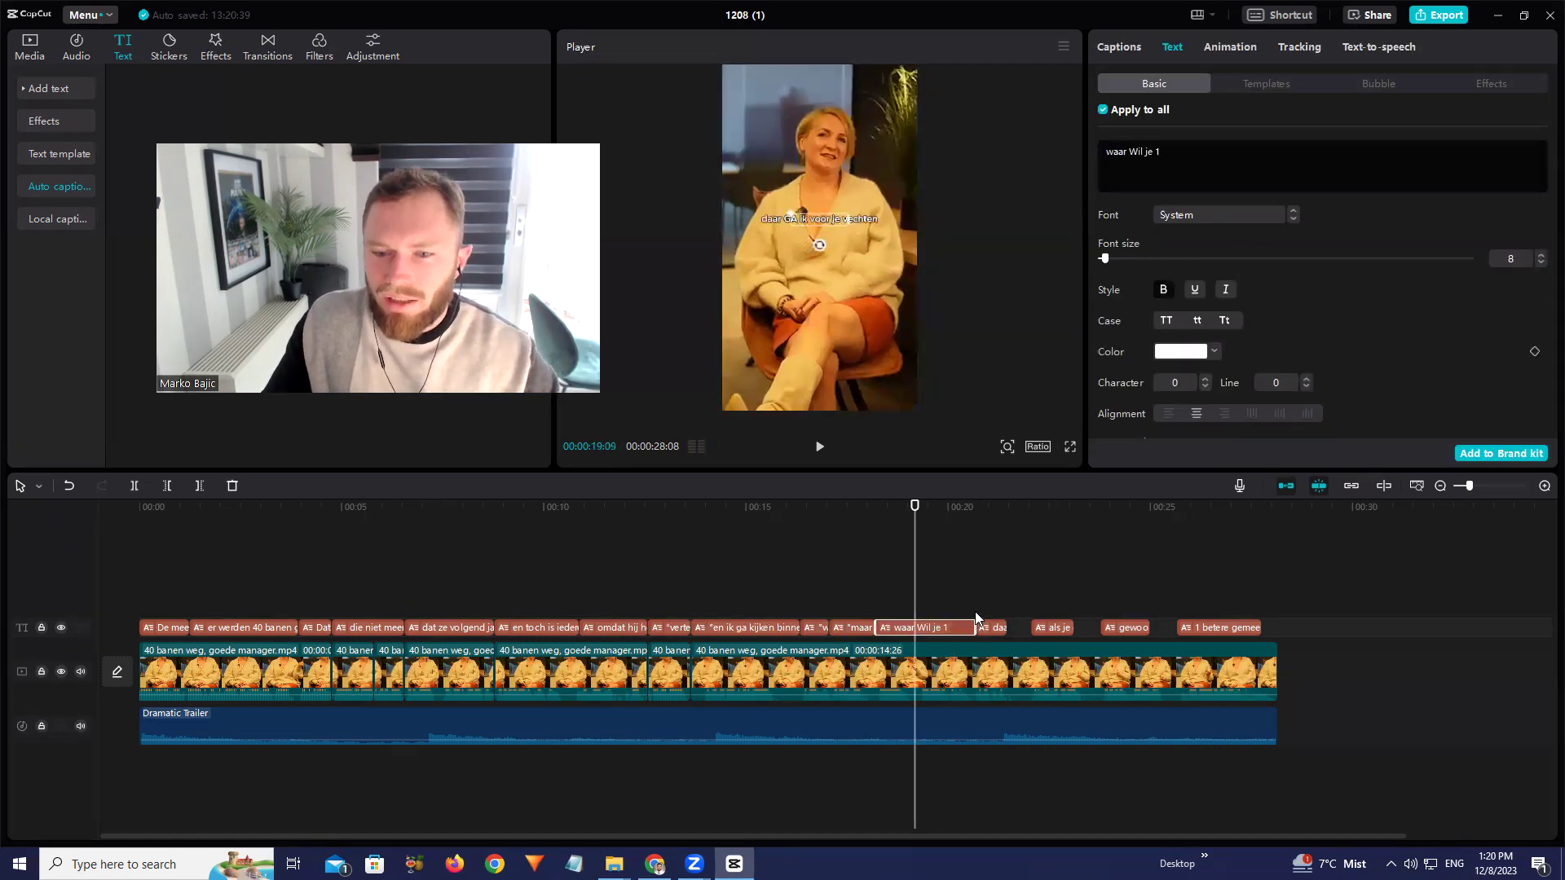
Change the text of the "waar Wil je 1" caption to "waar wil je een internet of extern"
click(1160, 165)
key(BackSpace)
text(een internet of extern)
click(1134, 151)
key(BackSpace)
text(w)
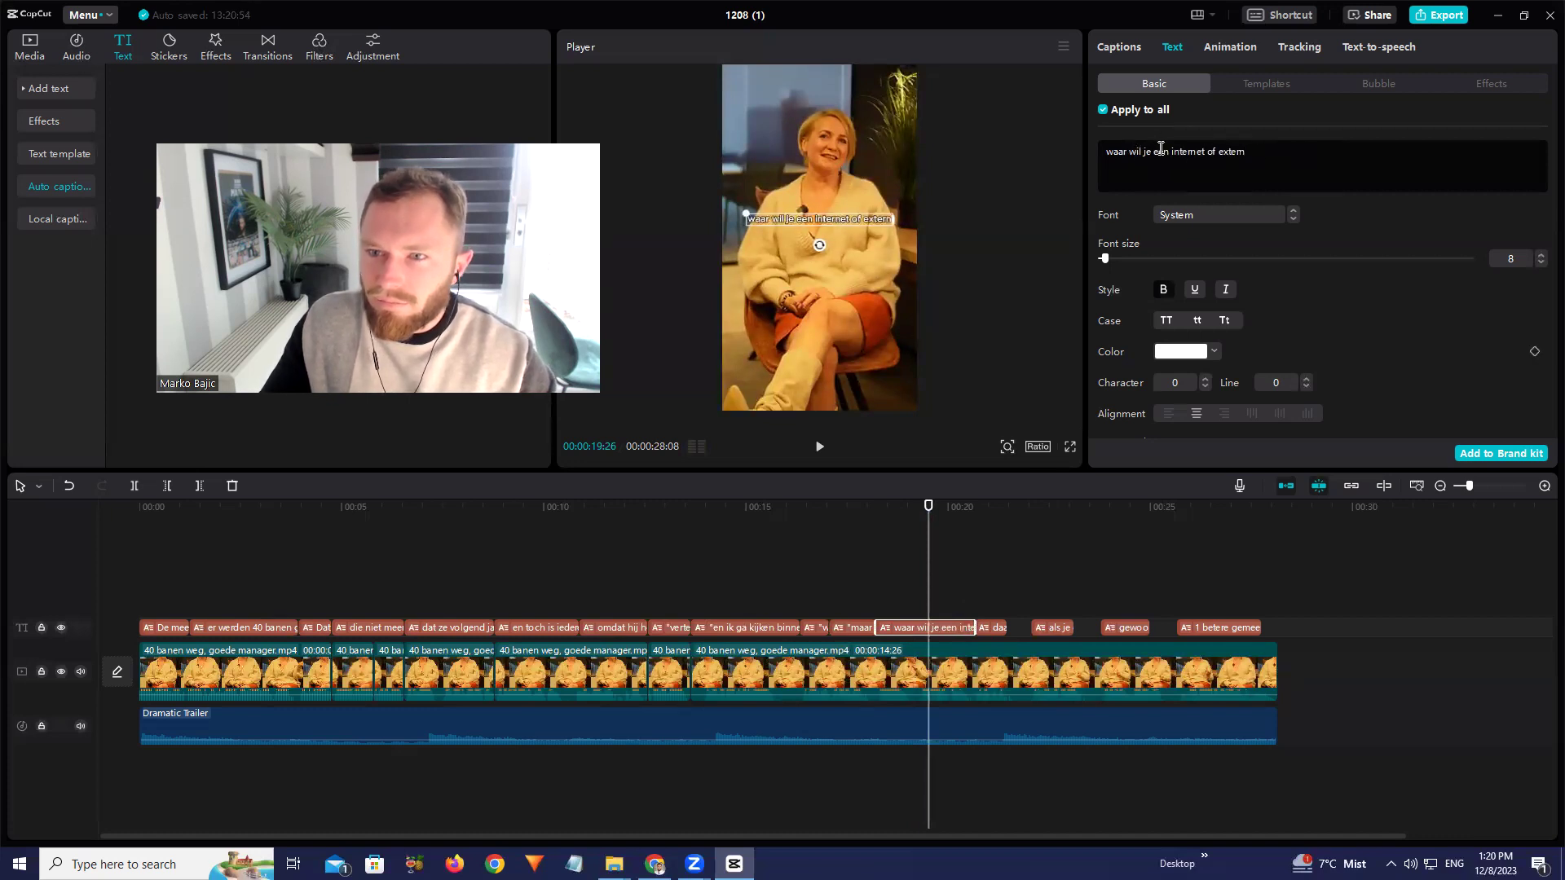
Replace "een" with "heen:" in this caption, add a question mark at the end and enclose the sentence in double quotation marks
click(819, 446)
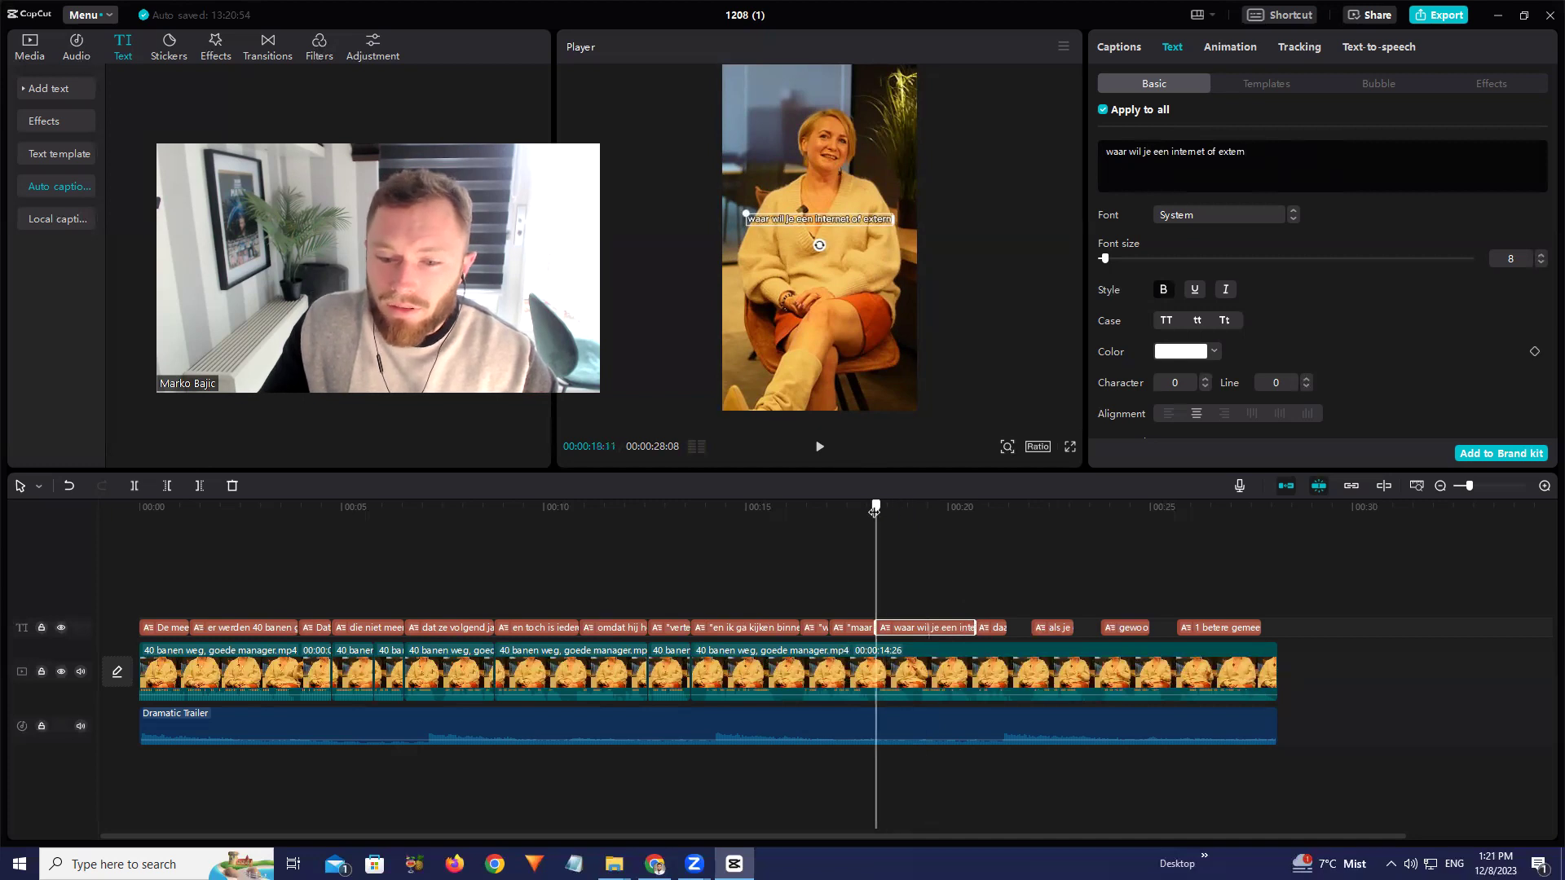
key(space)
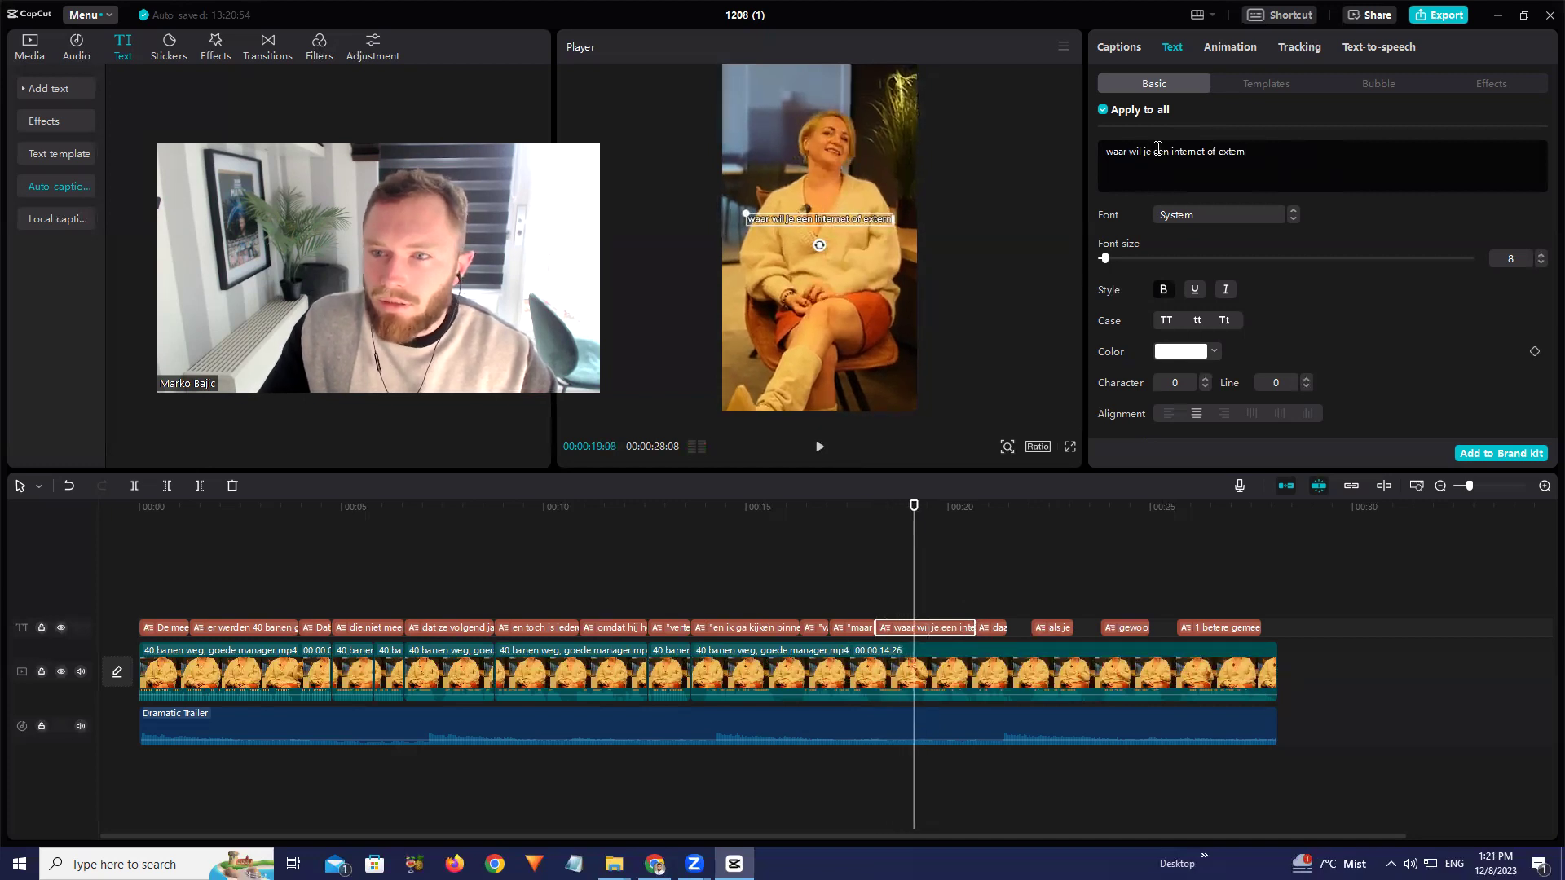
click(1154, 151)
text(heen:)
click(1289, 153)
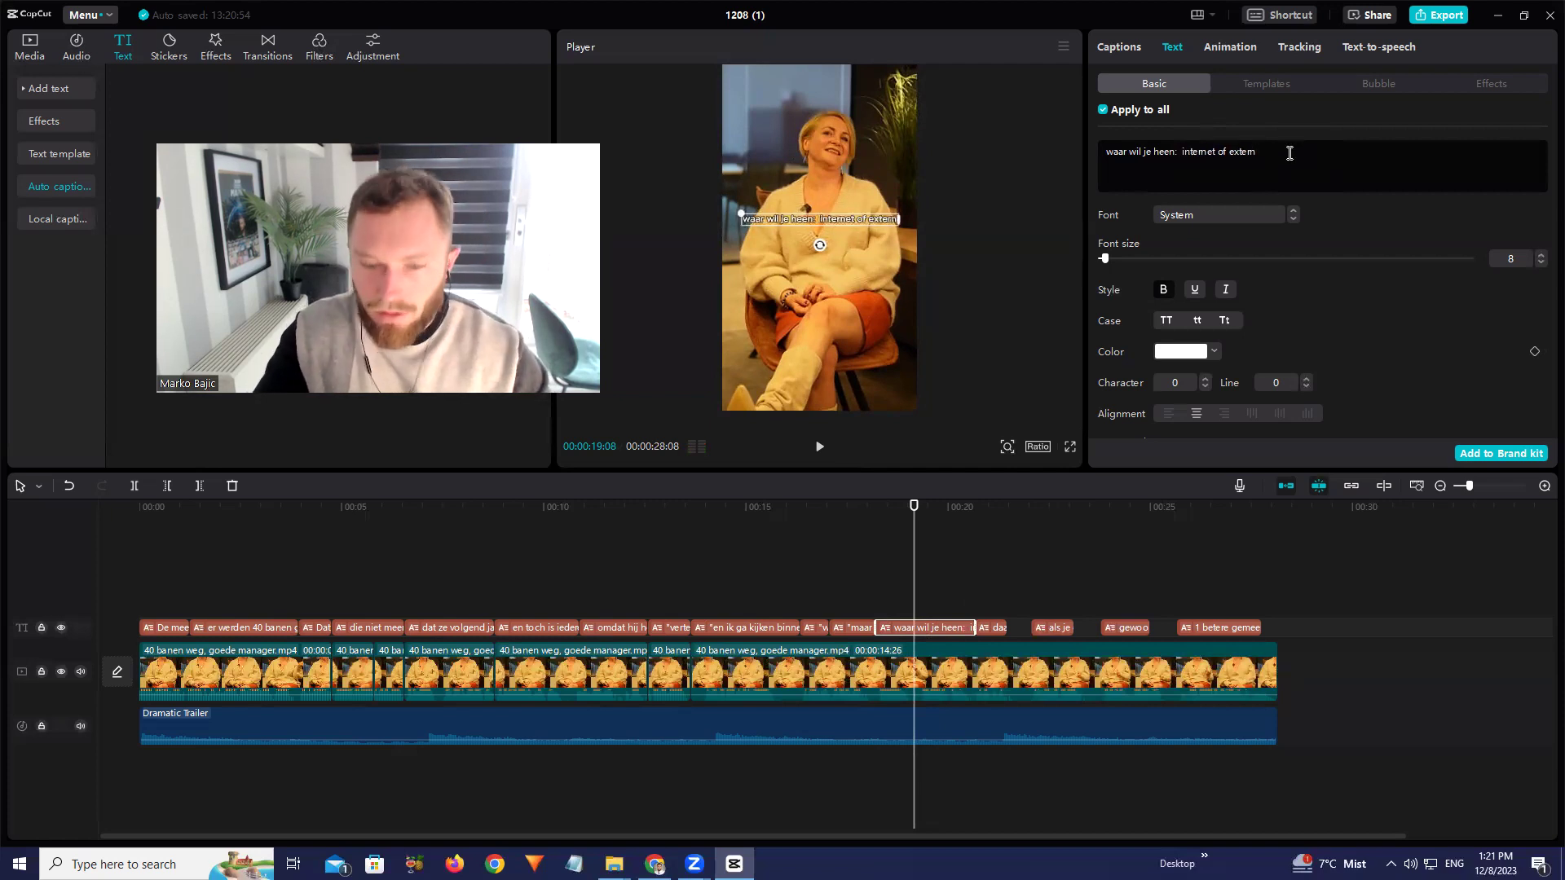
text(?)
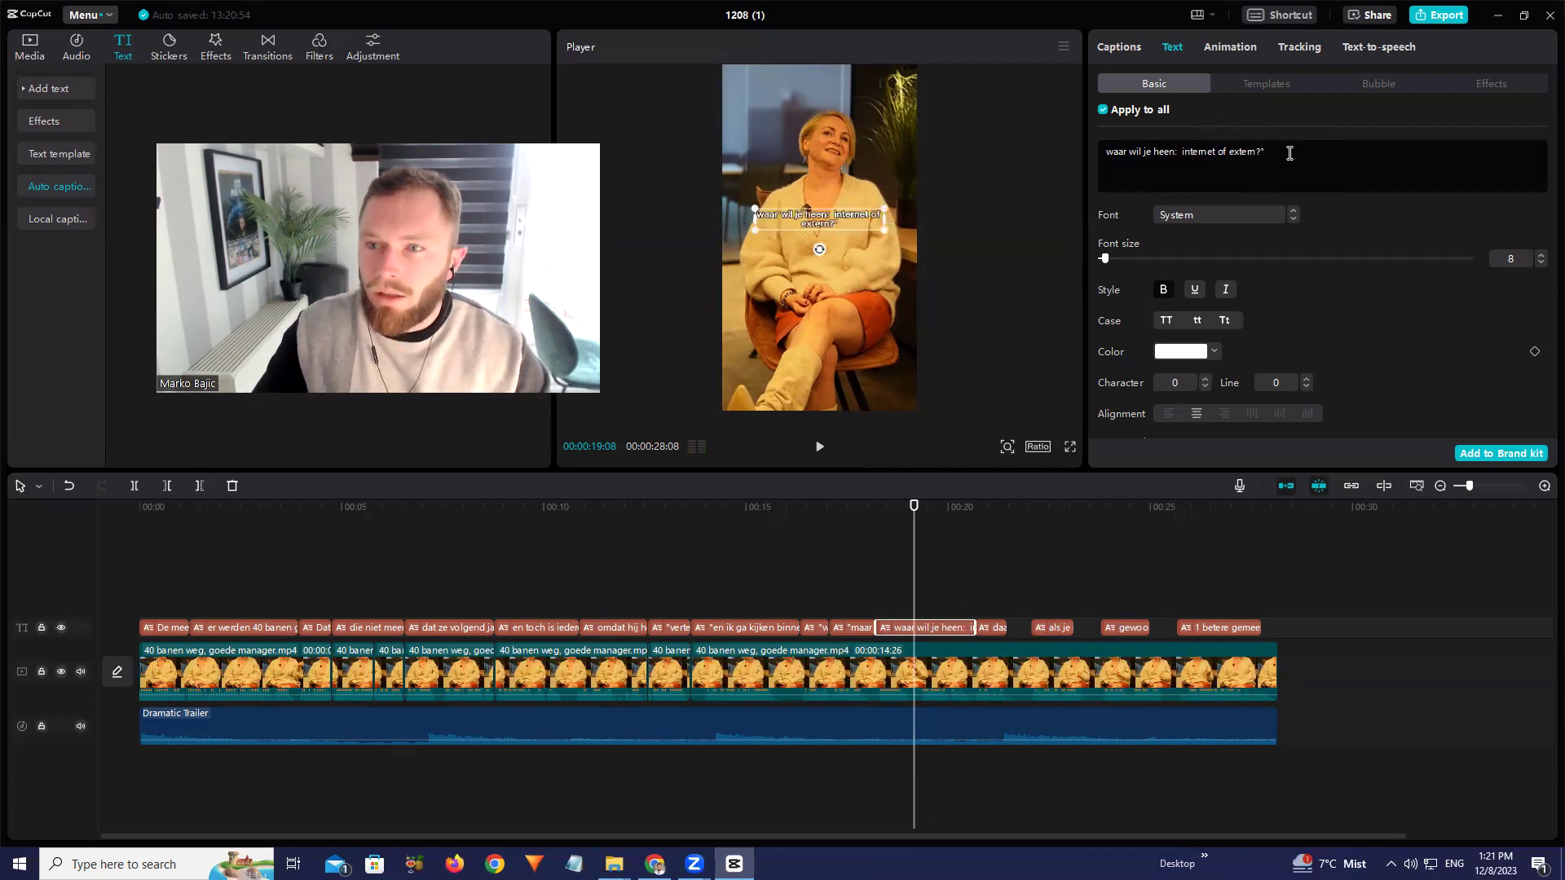
key(Home)
text(")
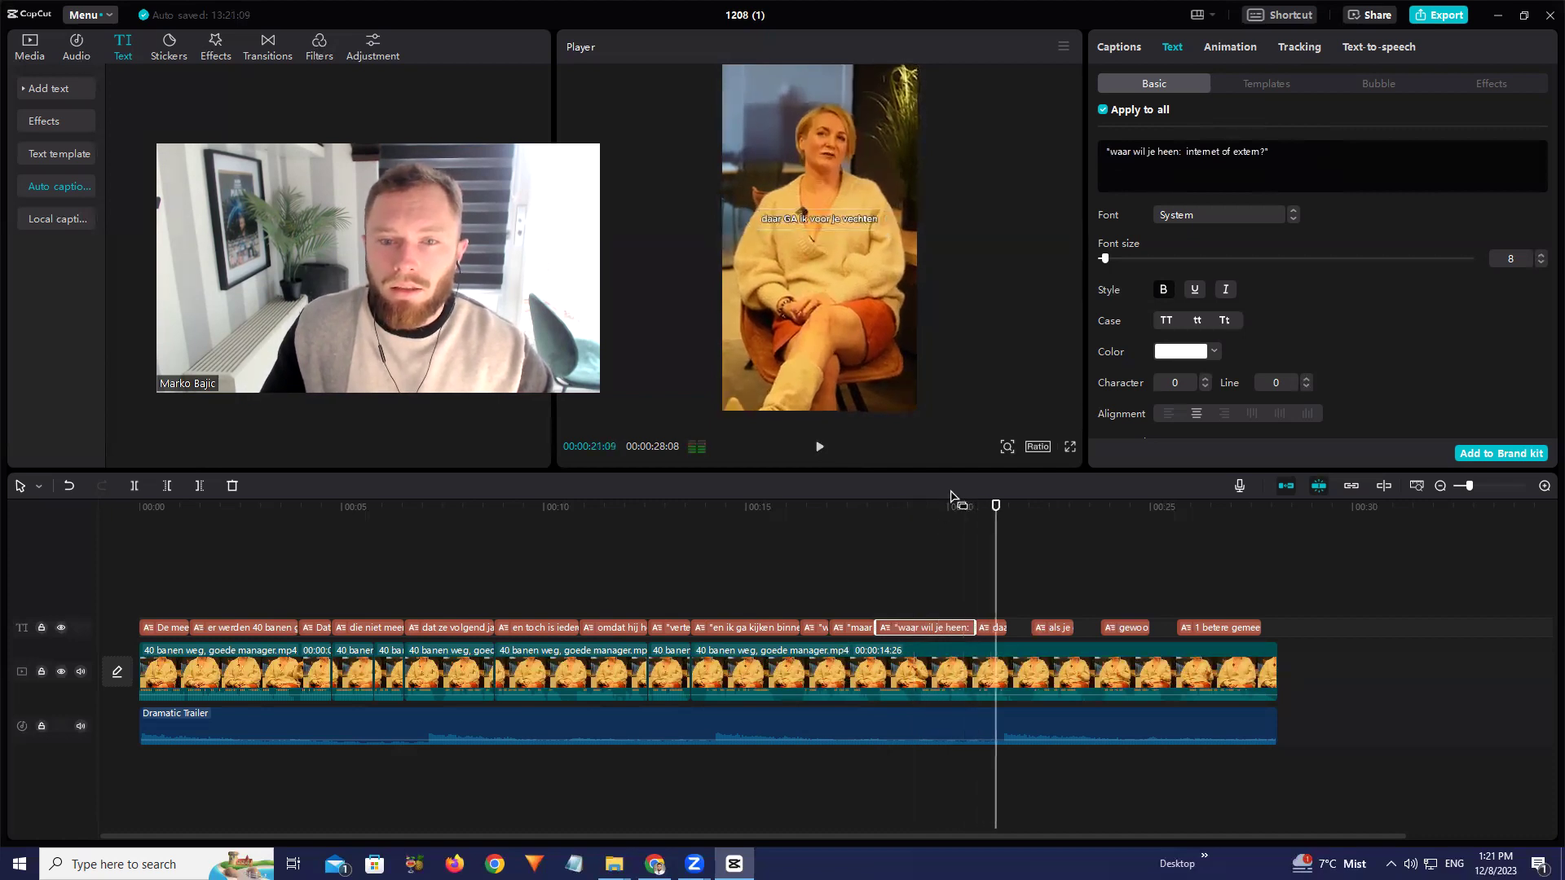
Extend the "daar GA ik voor je vechten" caption to the following one and change its text to "dan ga ik voor je vechten!" in quotation marks
drag(1008, 627, 1031, 628)
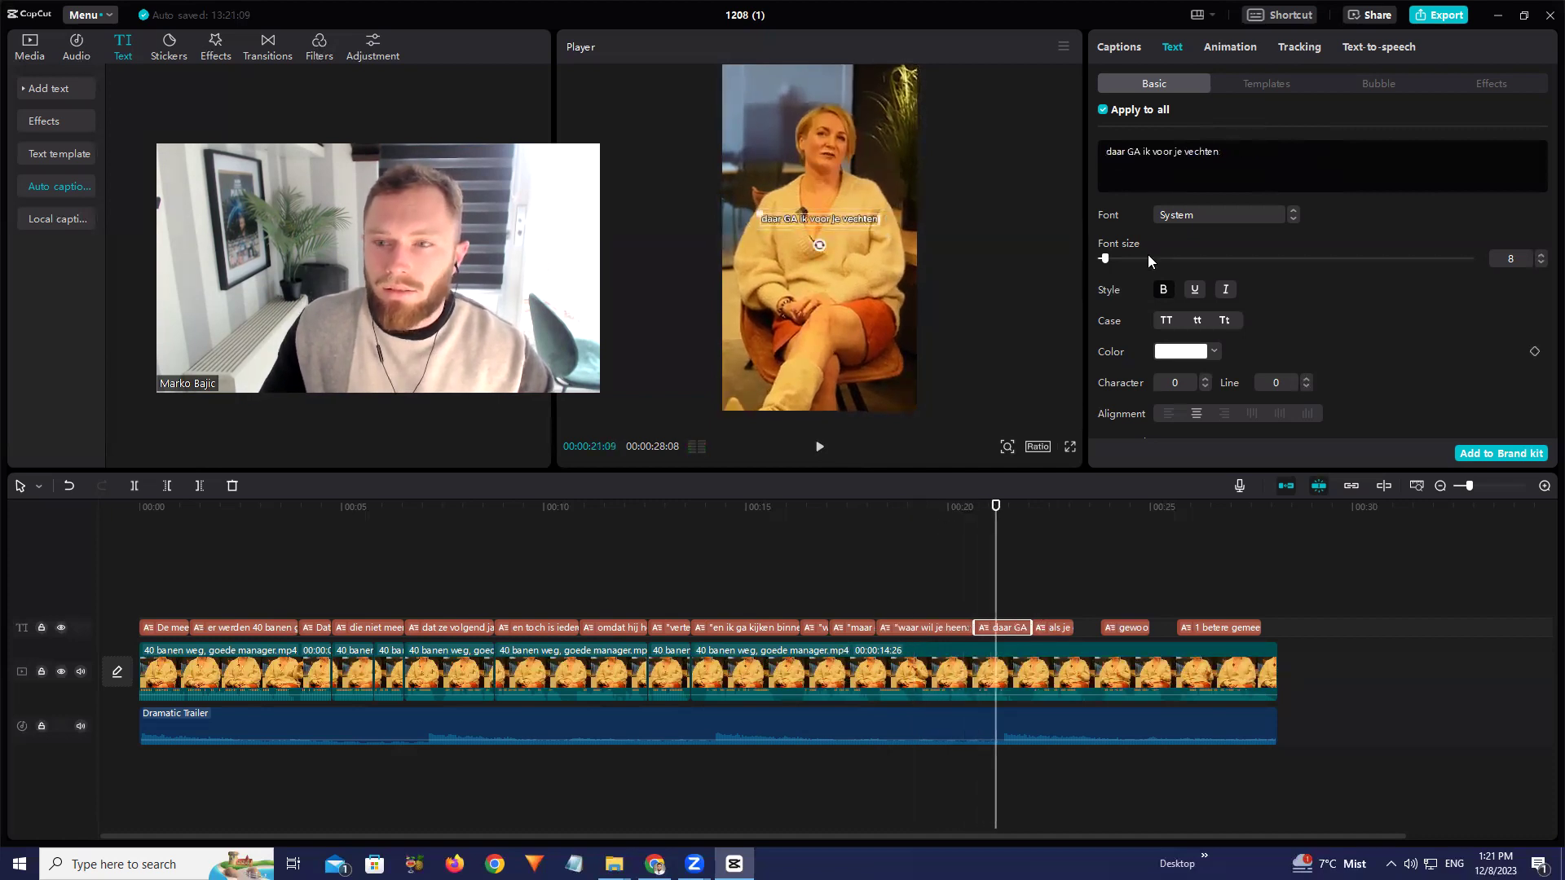
double_click(1115, 152)
text("dan)
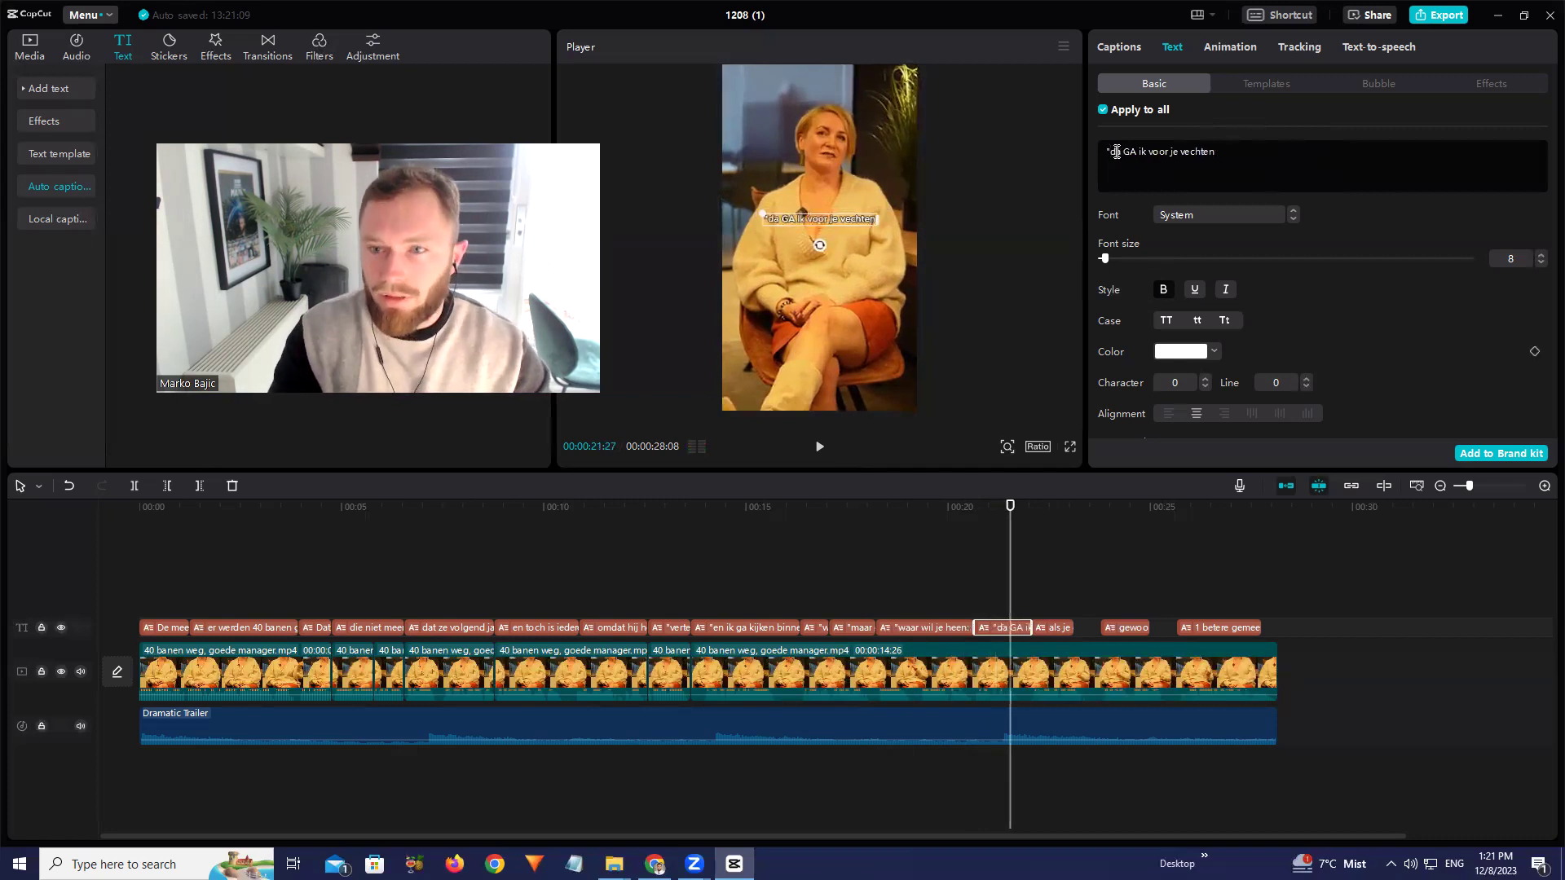
text(ga)
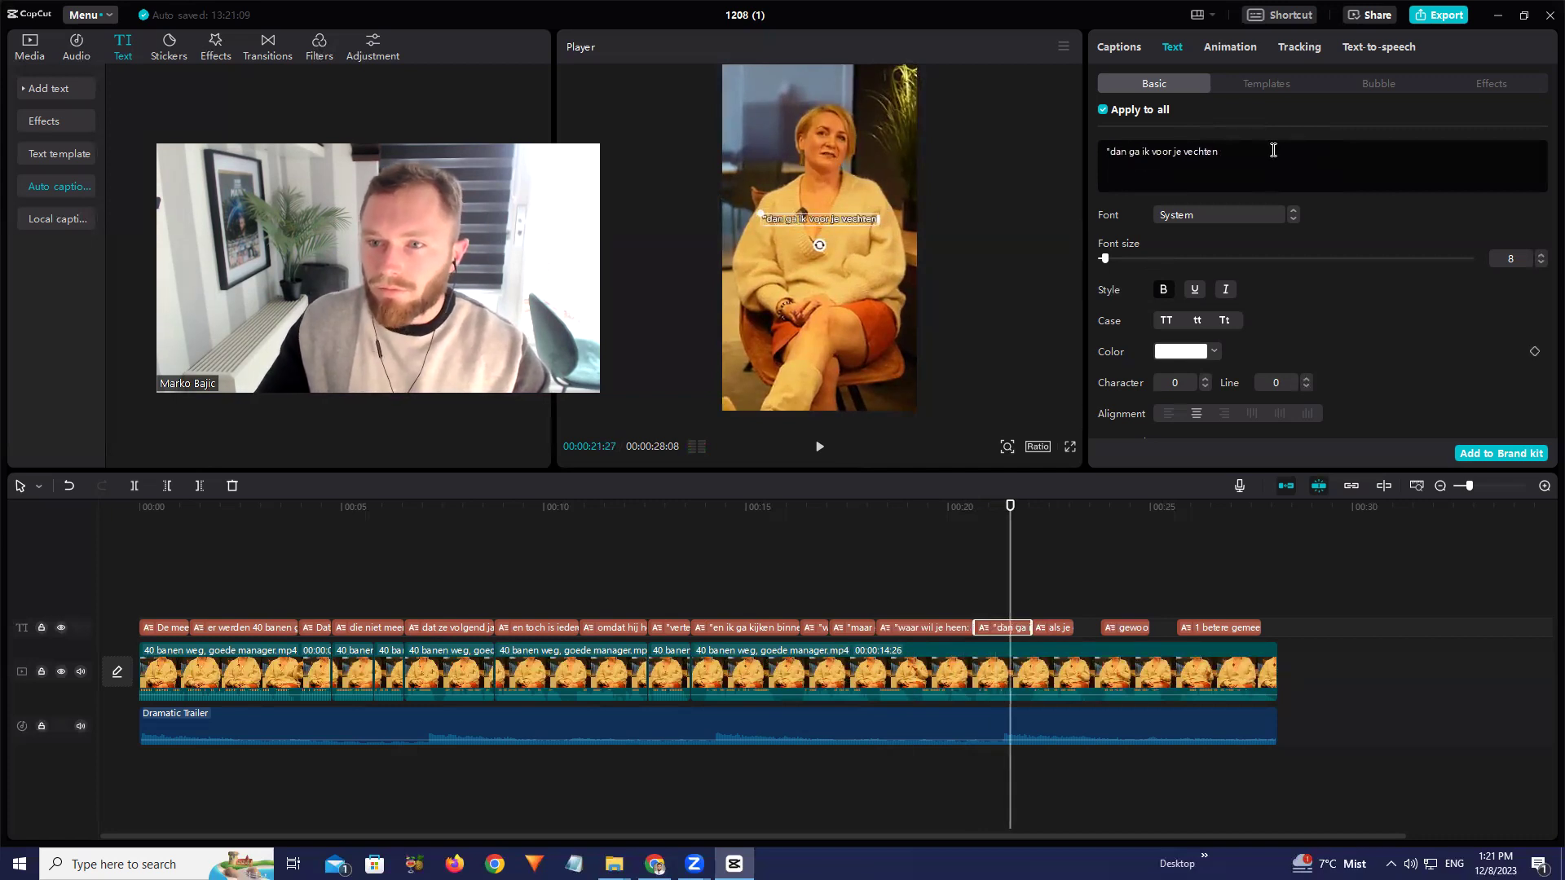
text(!")
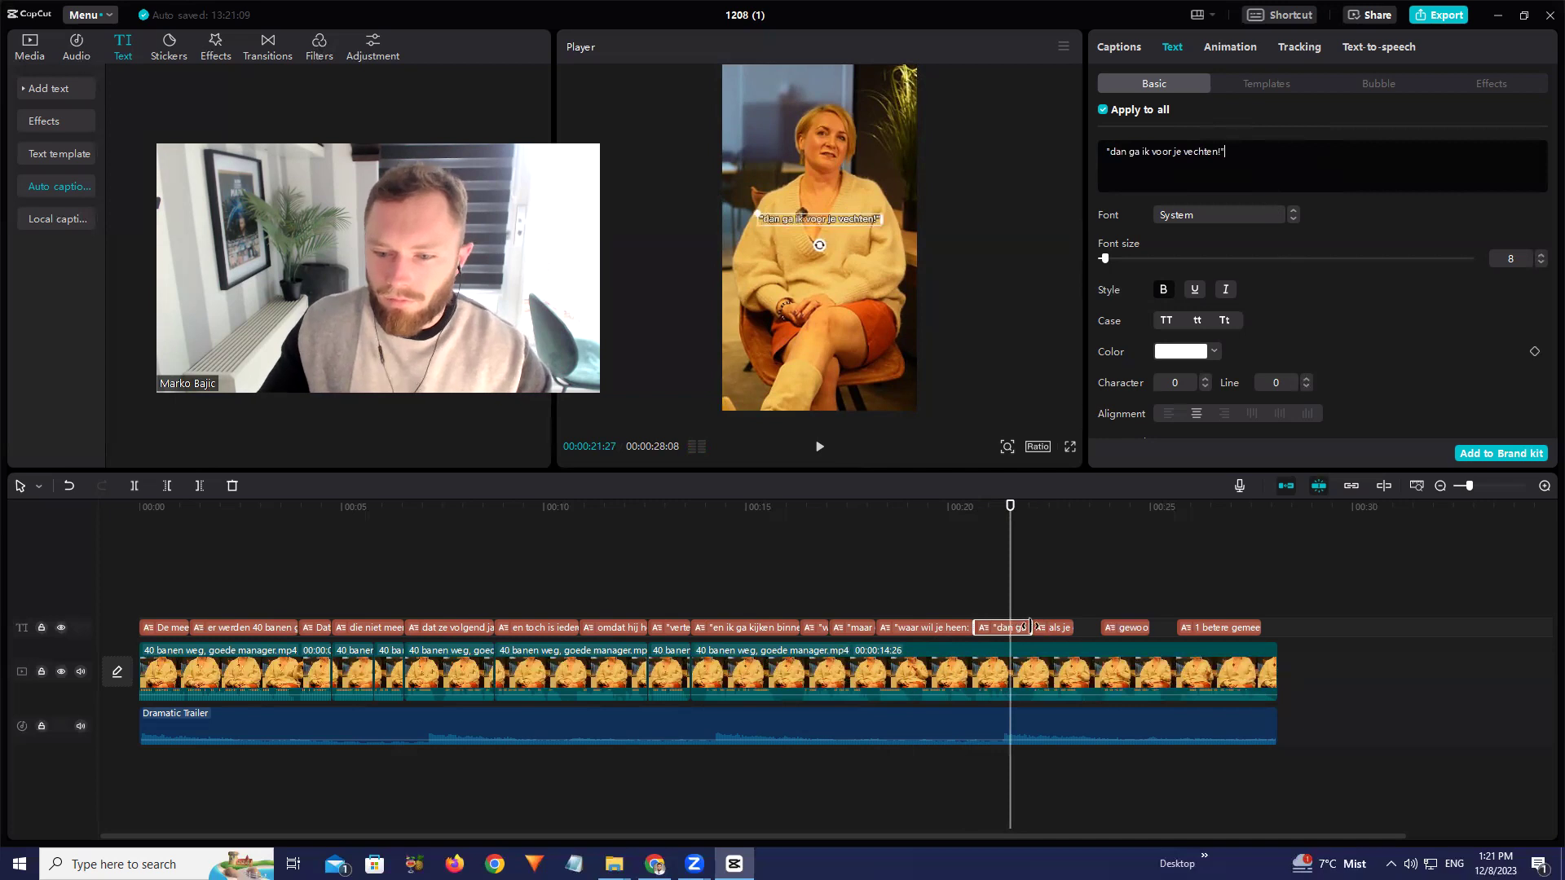
Change the "als je dat gevoel kan" caption to "Als je dat gevoel kan..." and extend it to meet the following caption
key(space)
key(space)
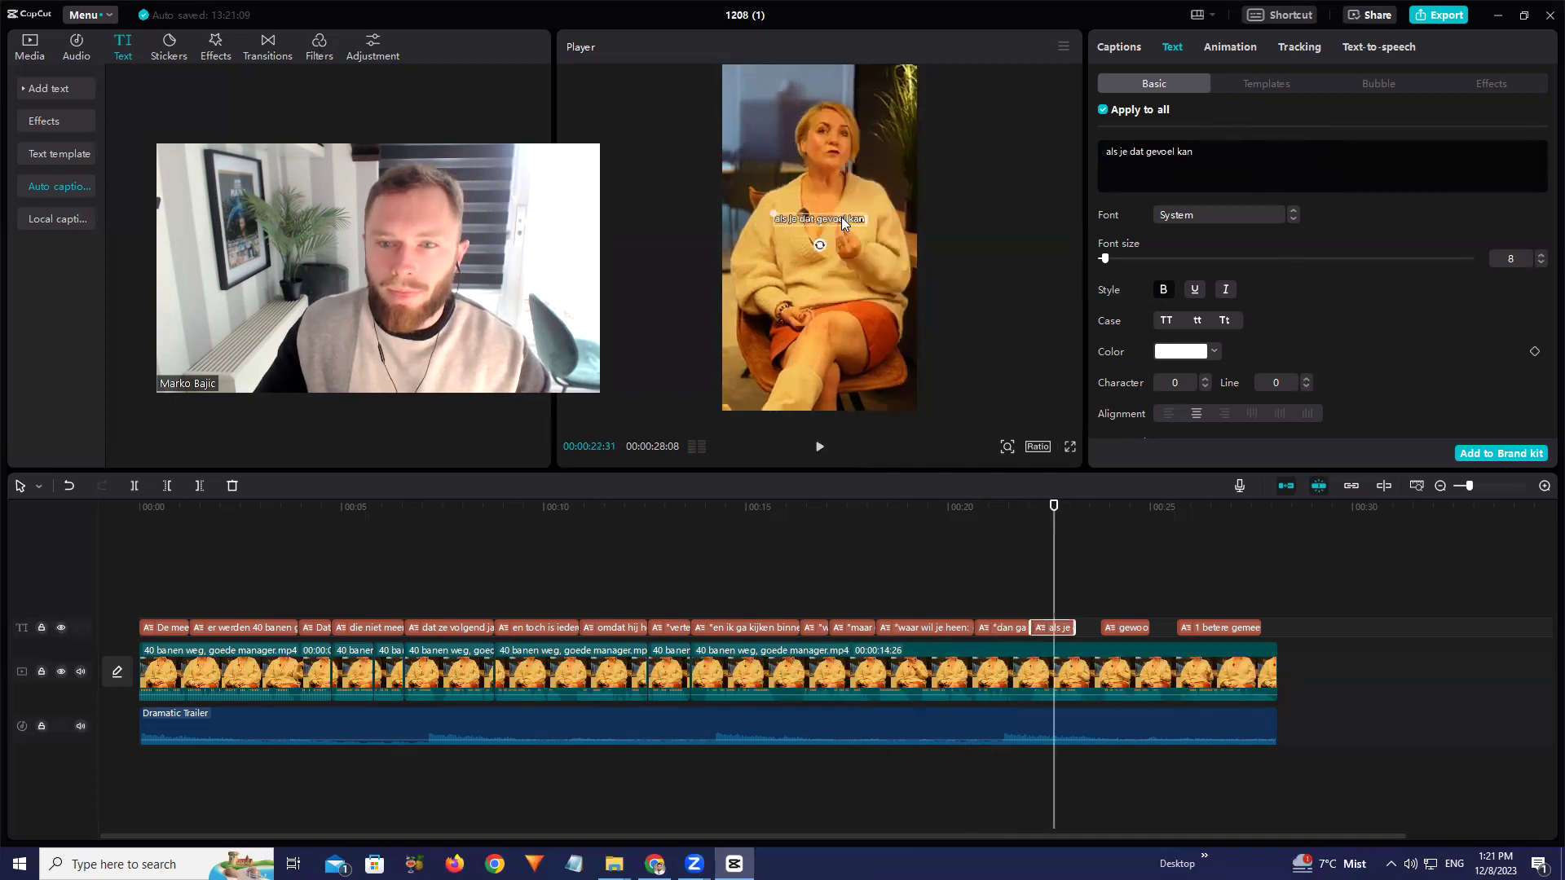
text(A)
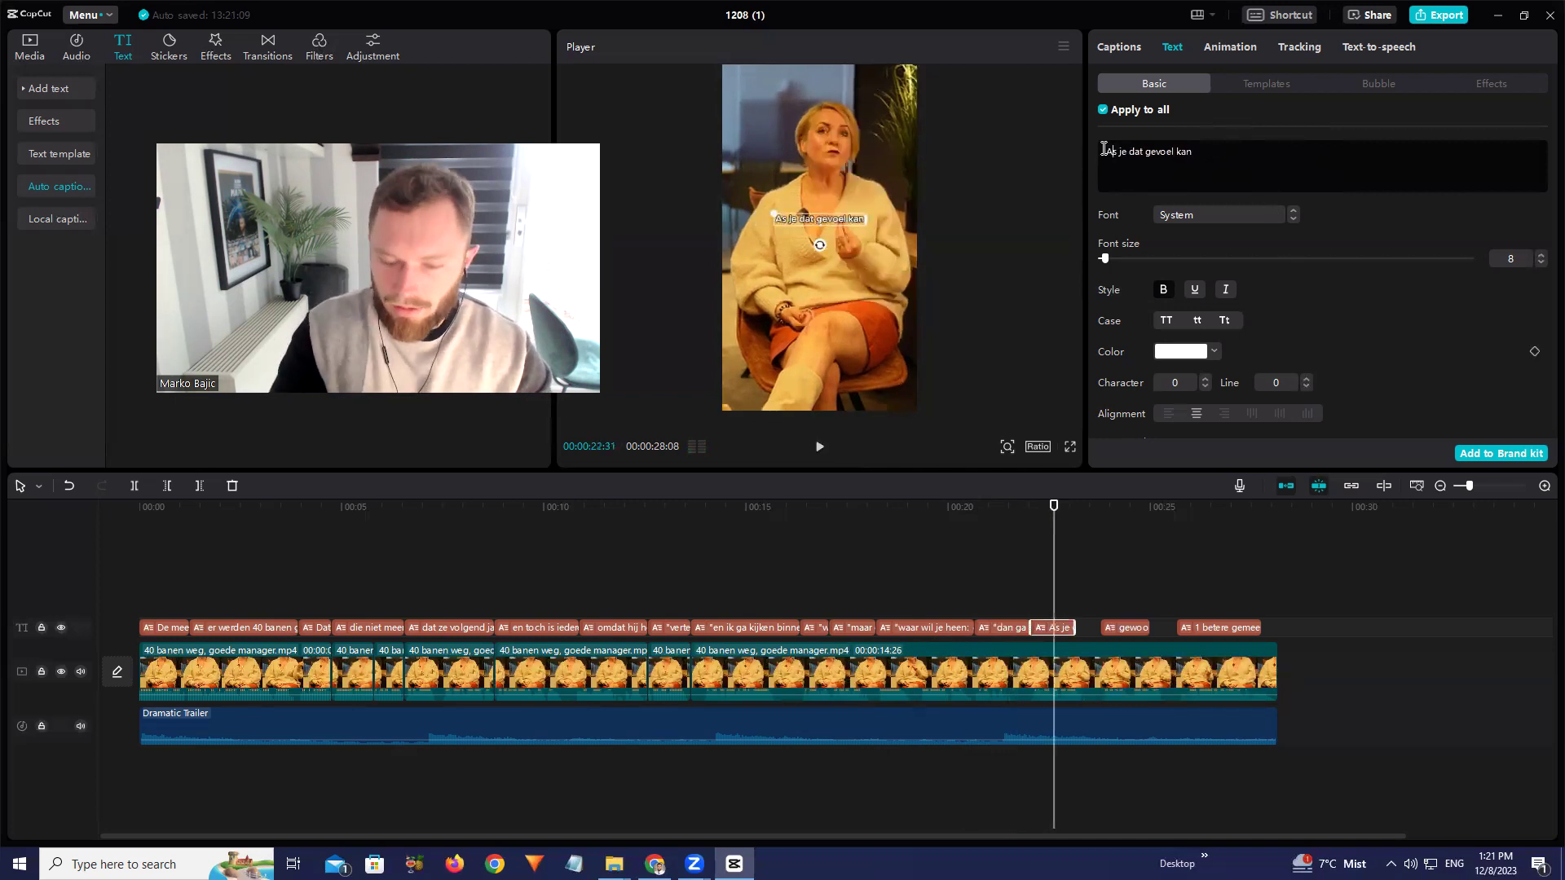
text(...)
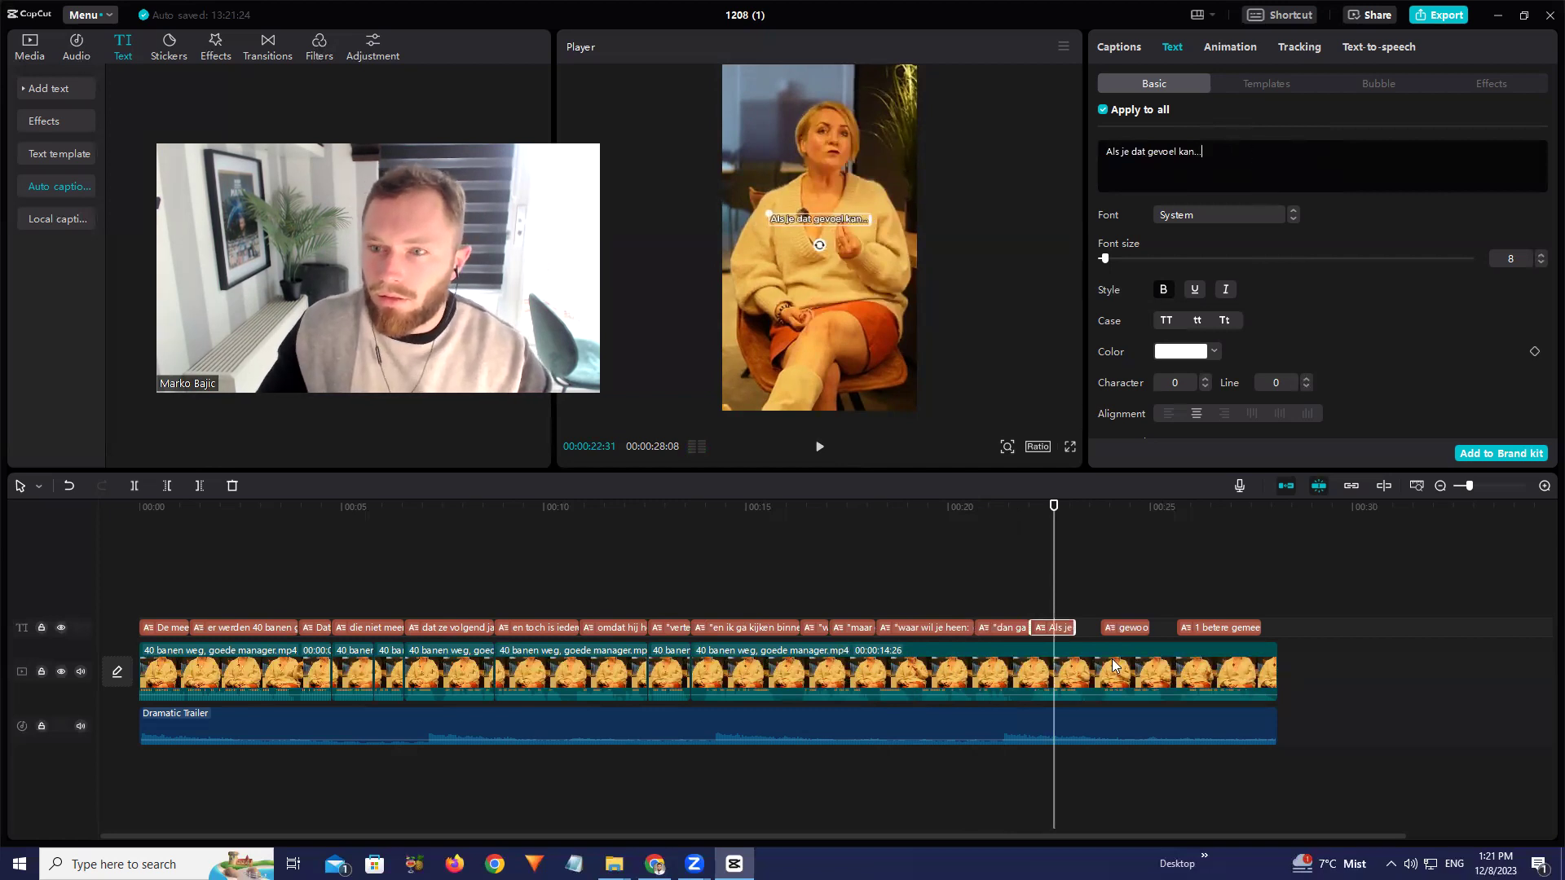
key(space)
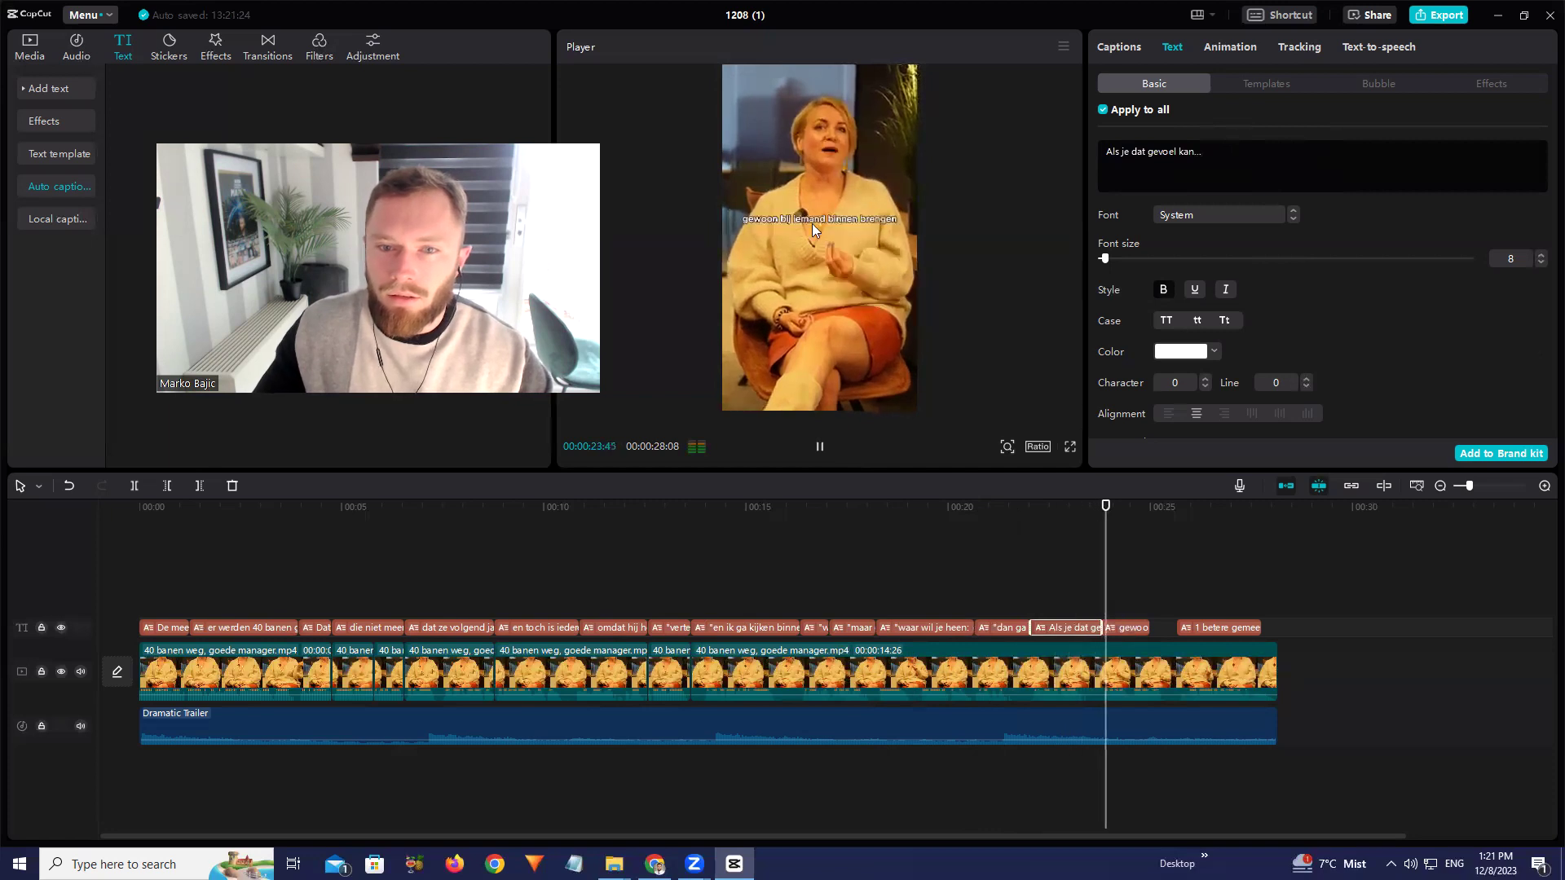
Extend the "gewoon bij iemand binnen brengen" caption to meet the last caption and play on into that one
key(space)
click(1145, 627)
click(1162, 512)
key(space)
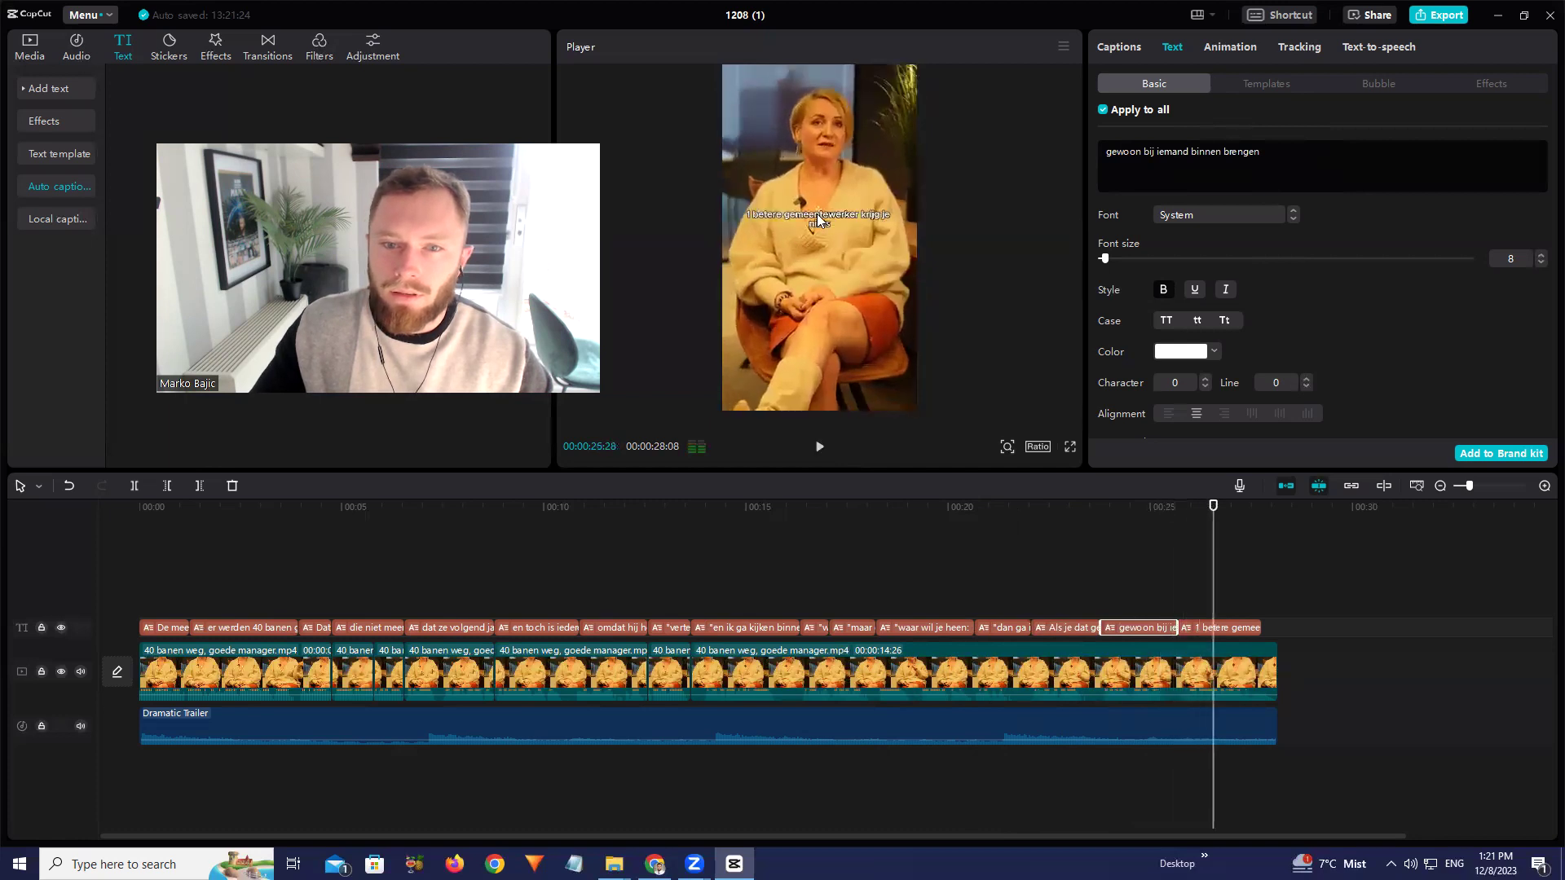
Change the text of the last caption to "een betere medewerker krijg je niet."
click(816, 216)
drag(1214, 151, 1108, 150)
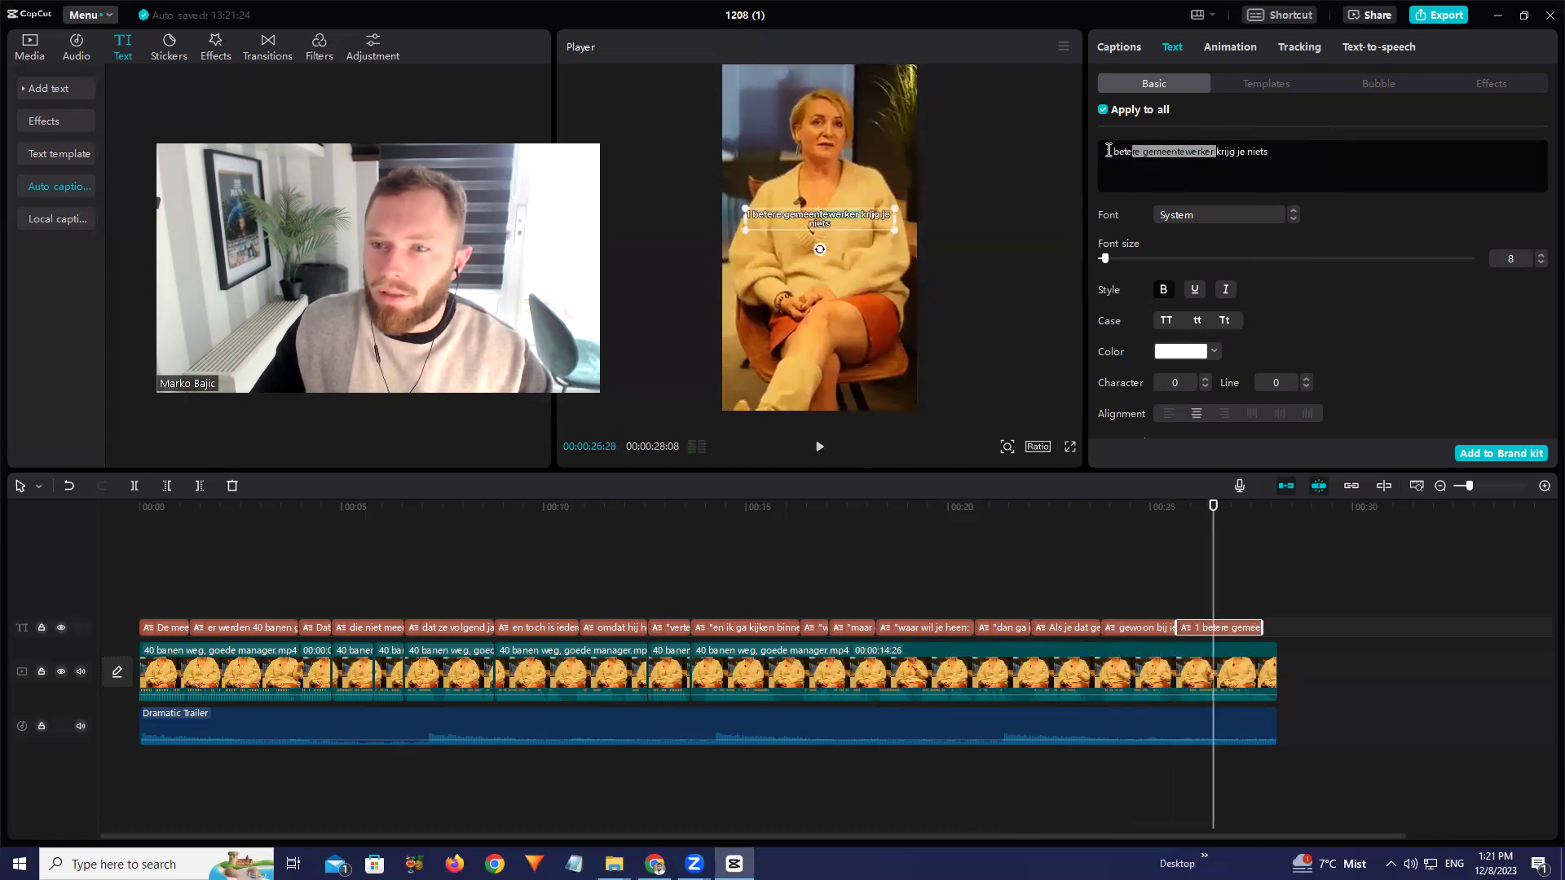
text(een betere)
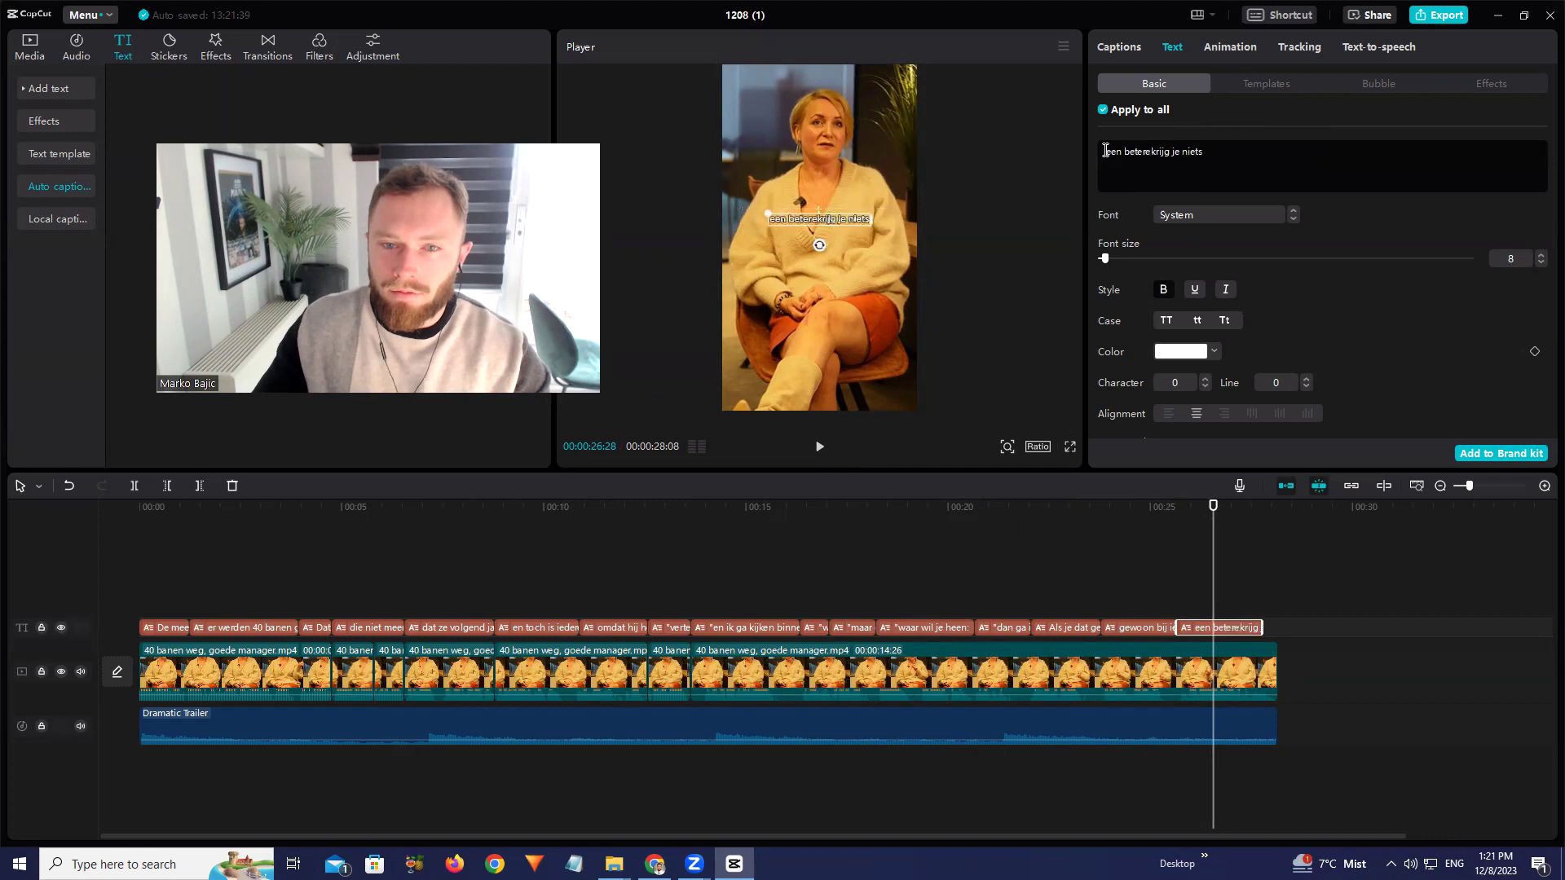
text( medewerker)
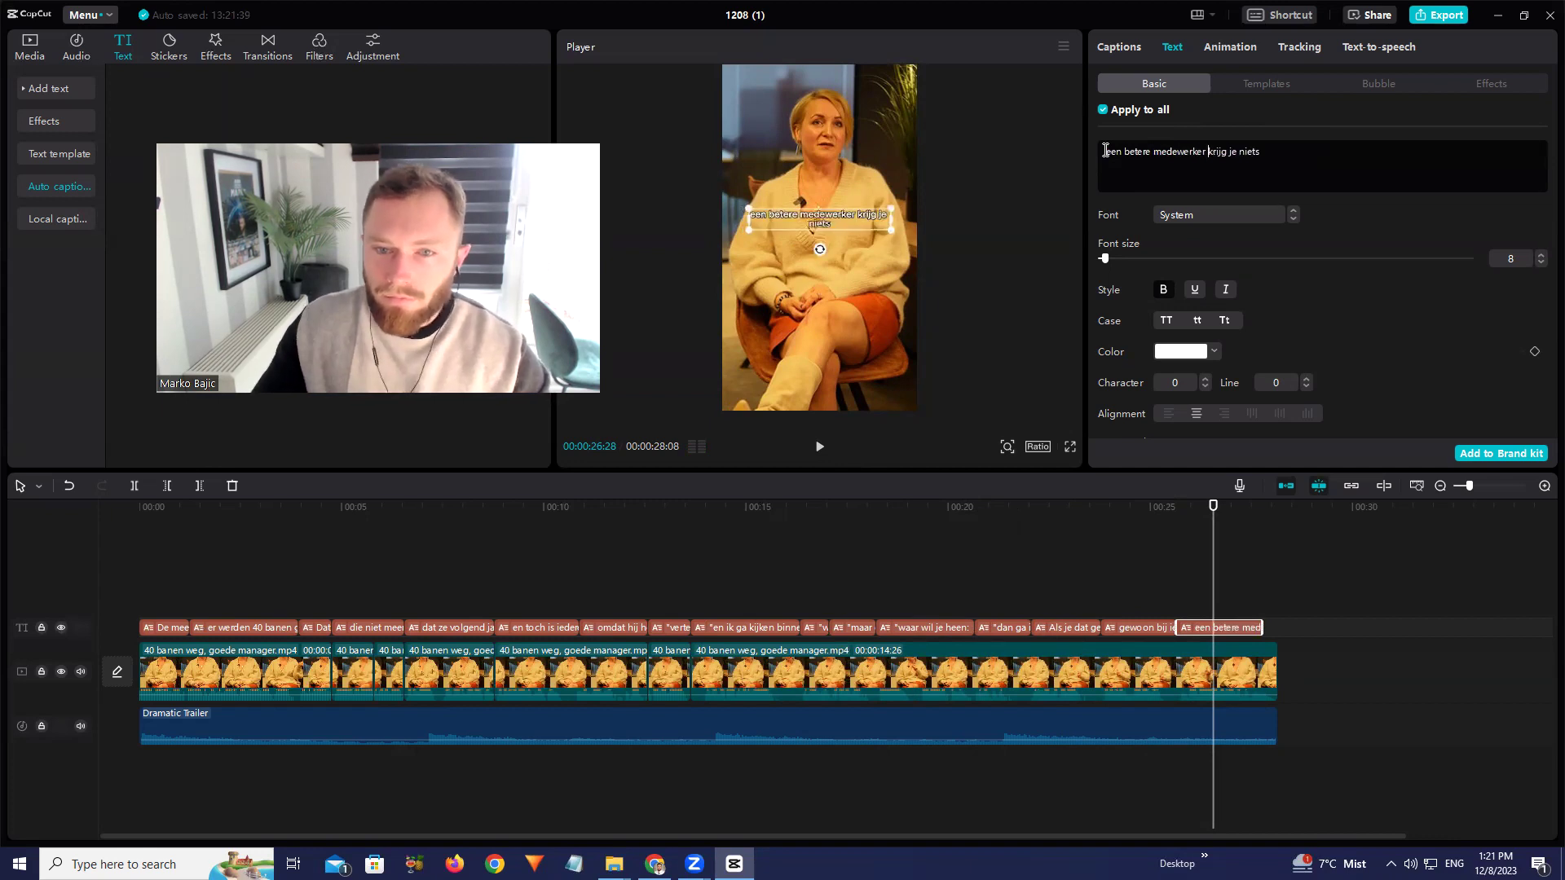
key(BackSpace)
text(.)
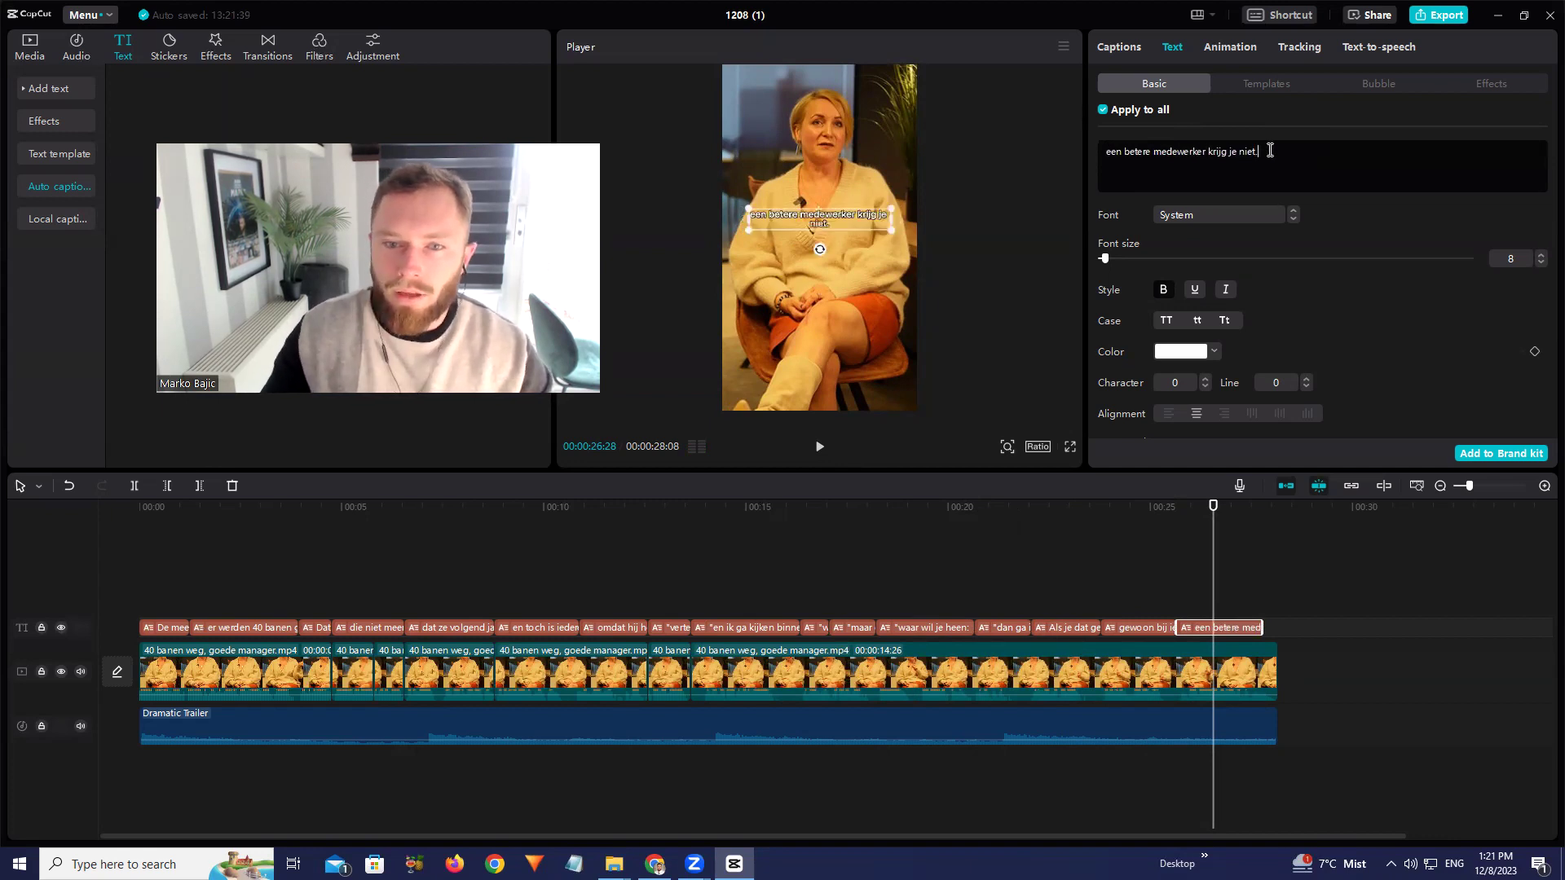
Switch to Chrome, search Google for "emoji wiki", open Emojipedia and accept its consent notice
click(654, 864)
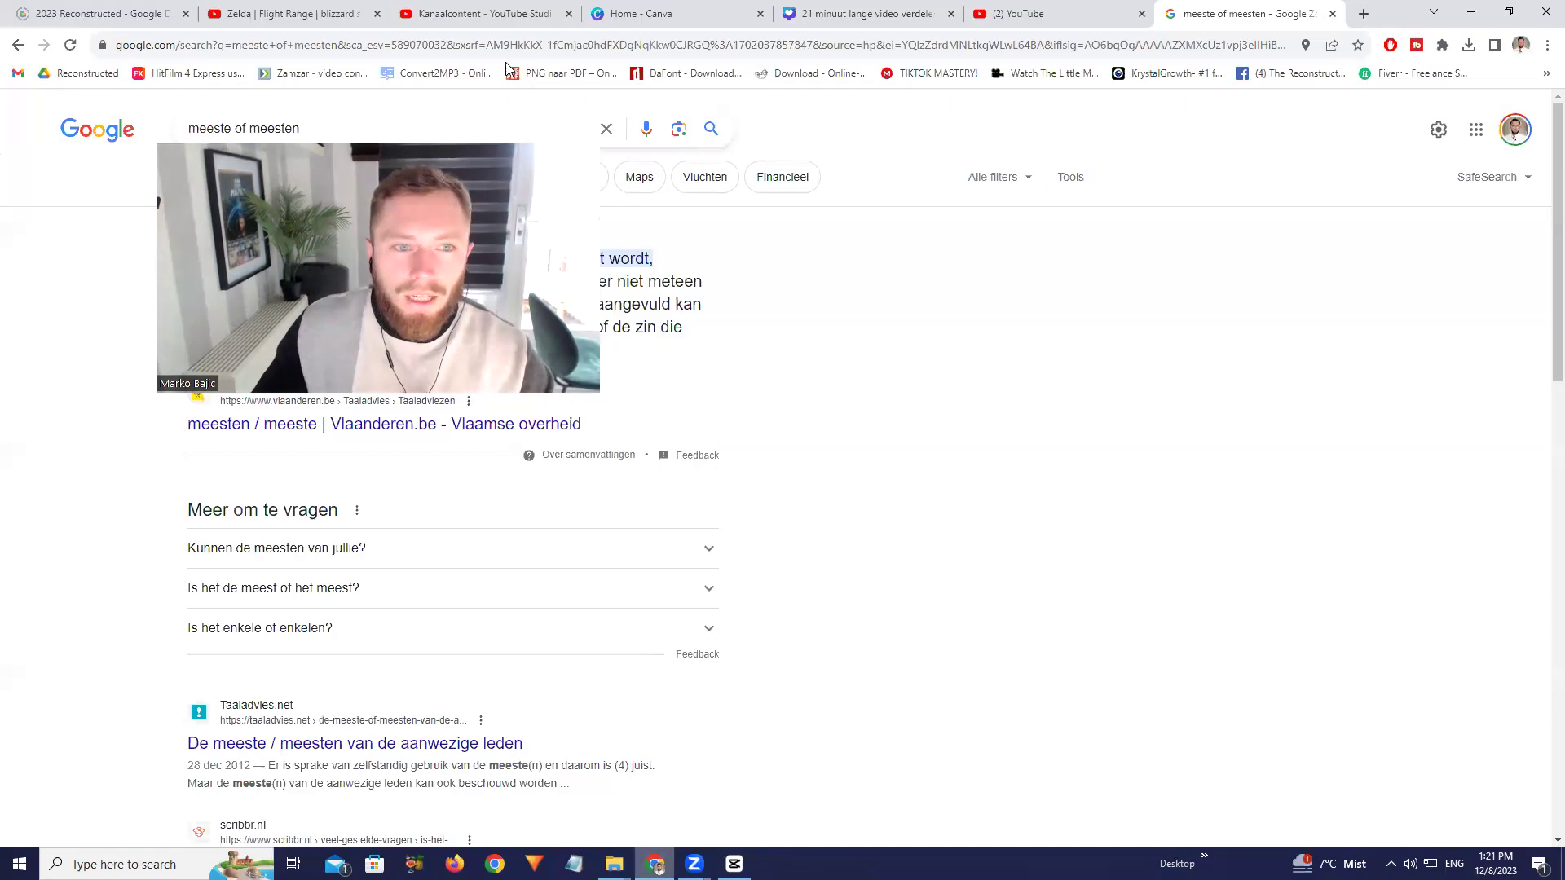
triple_click(424, 130)
text(emoji)
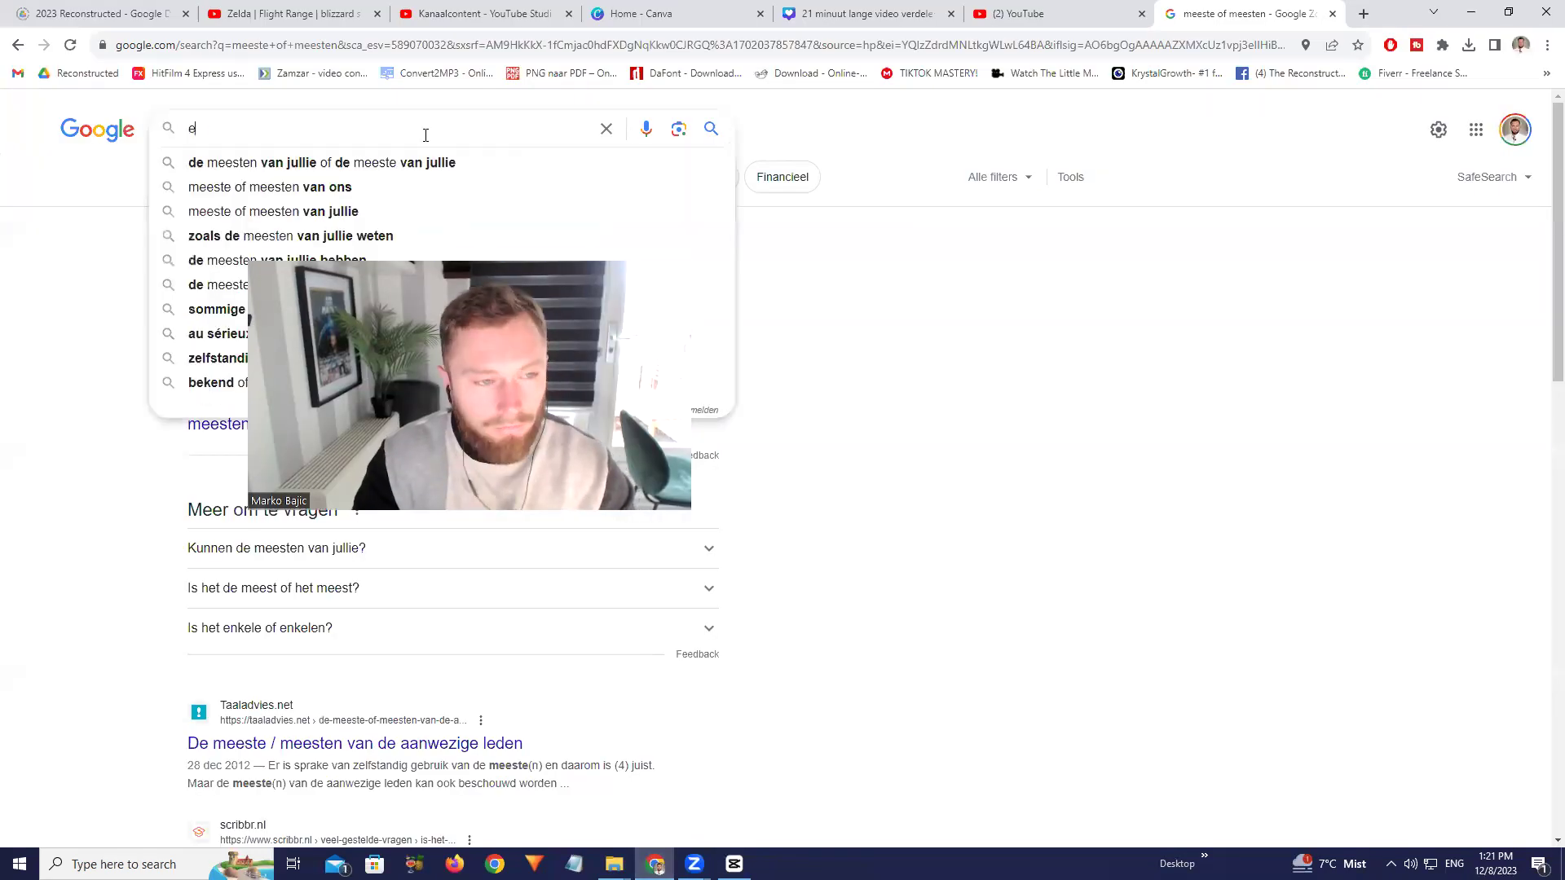
text( wiki)
key(Return)
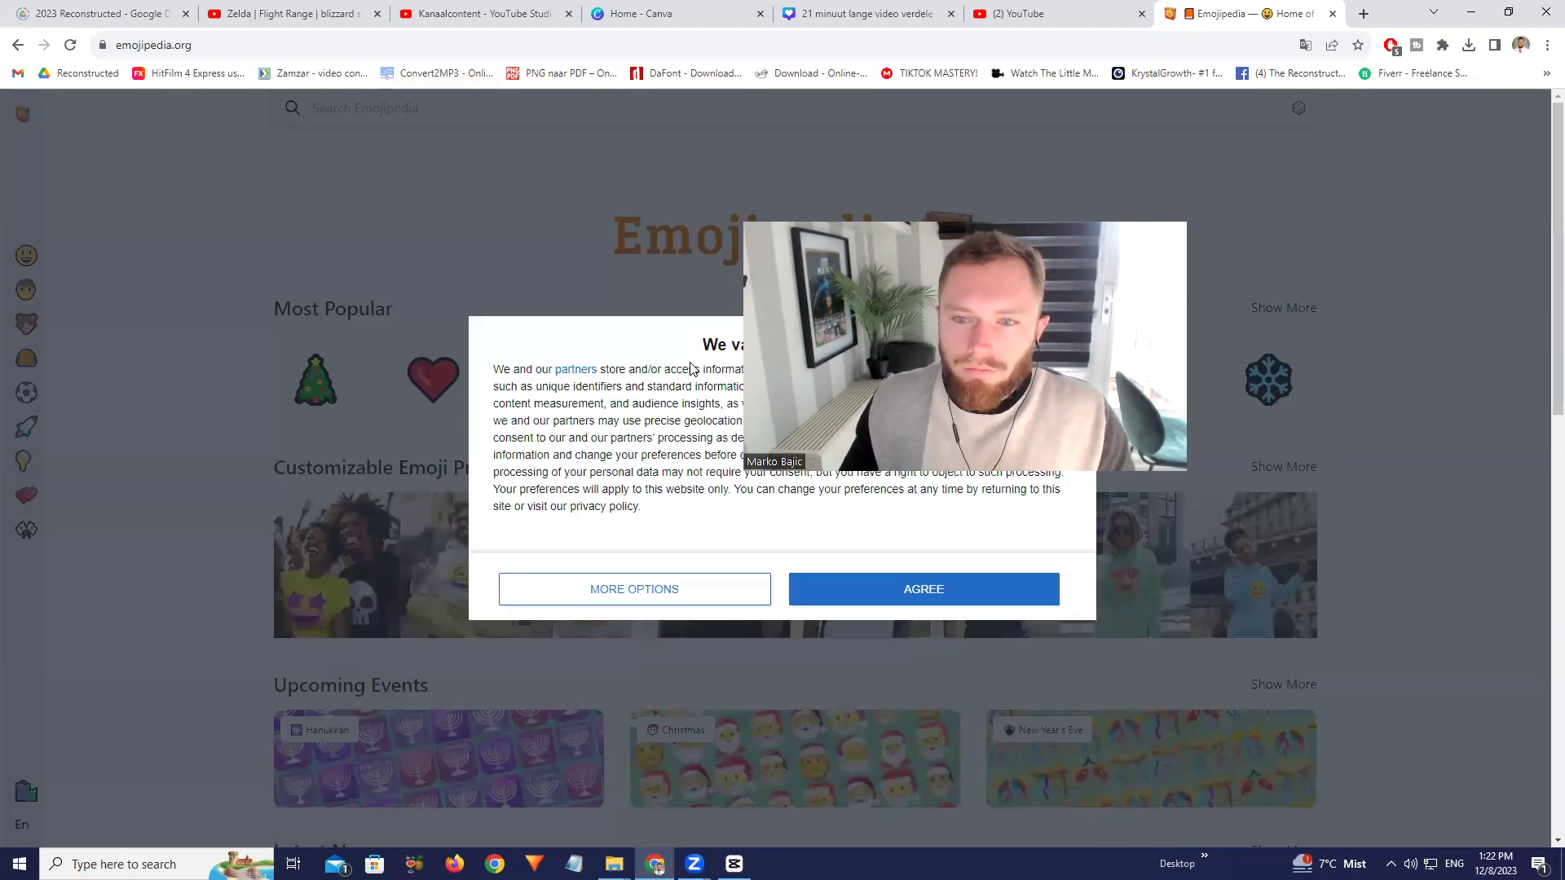
click(923, 588)
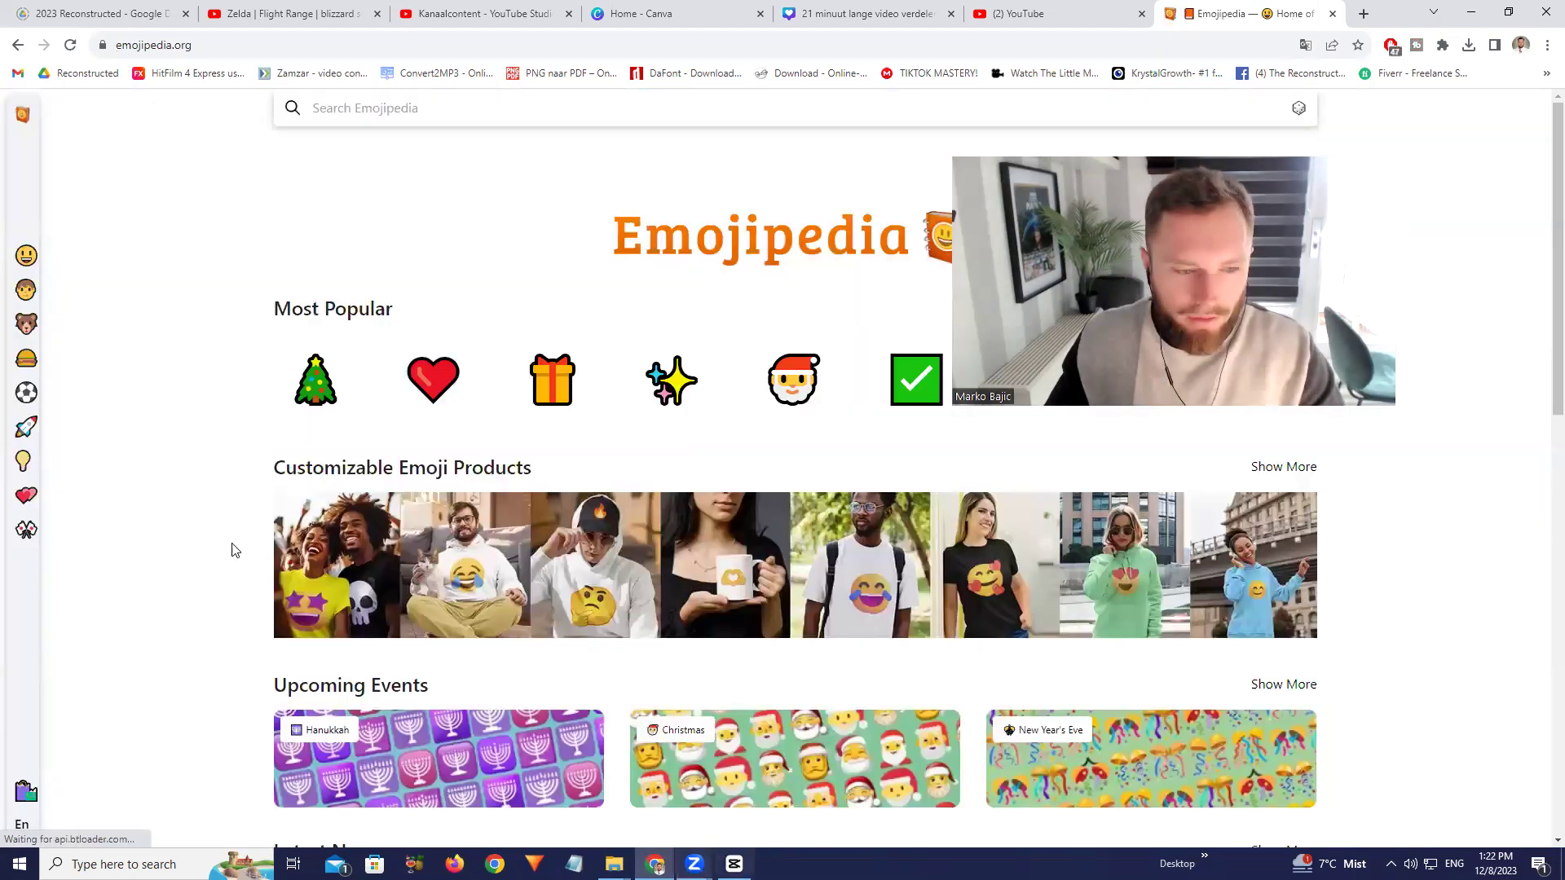
Return to CapCut, shorten the first caption to about 0:00:40 and start the "er werden 40 banen" caption directly after it
key(alt+Tab)
key(Home)
key(space)
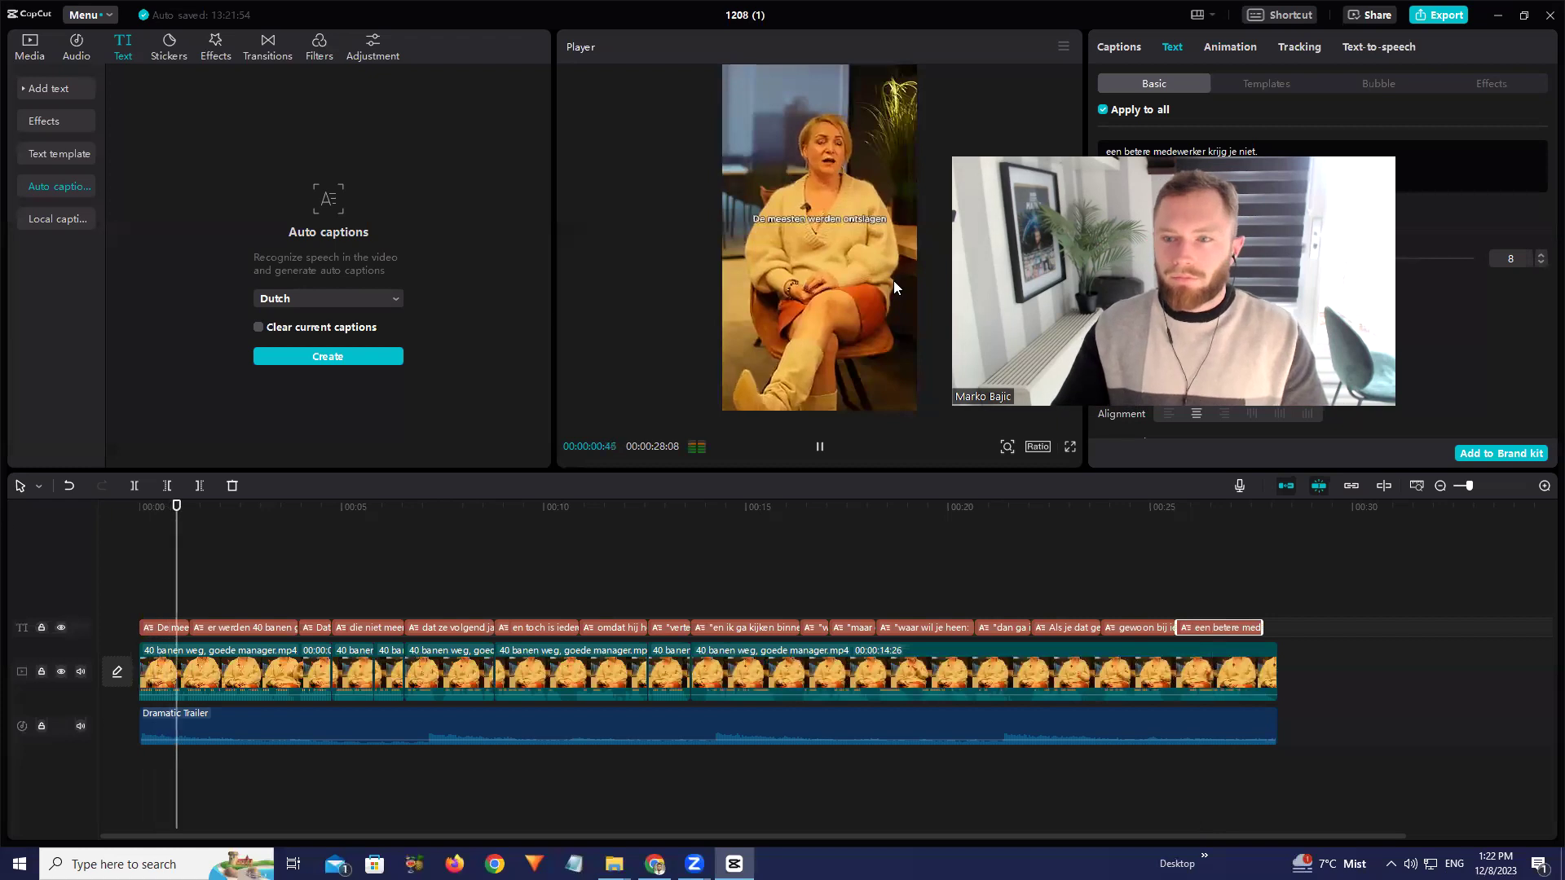
click(161, 516)
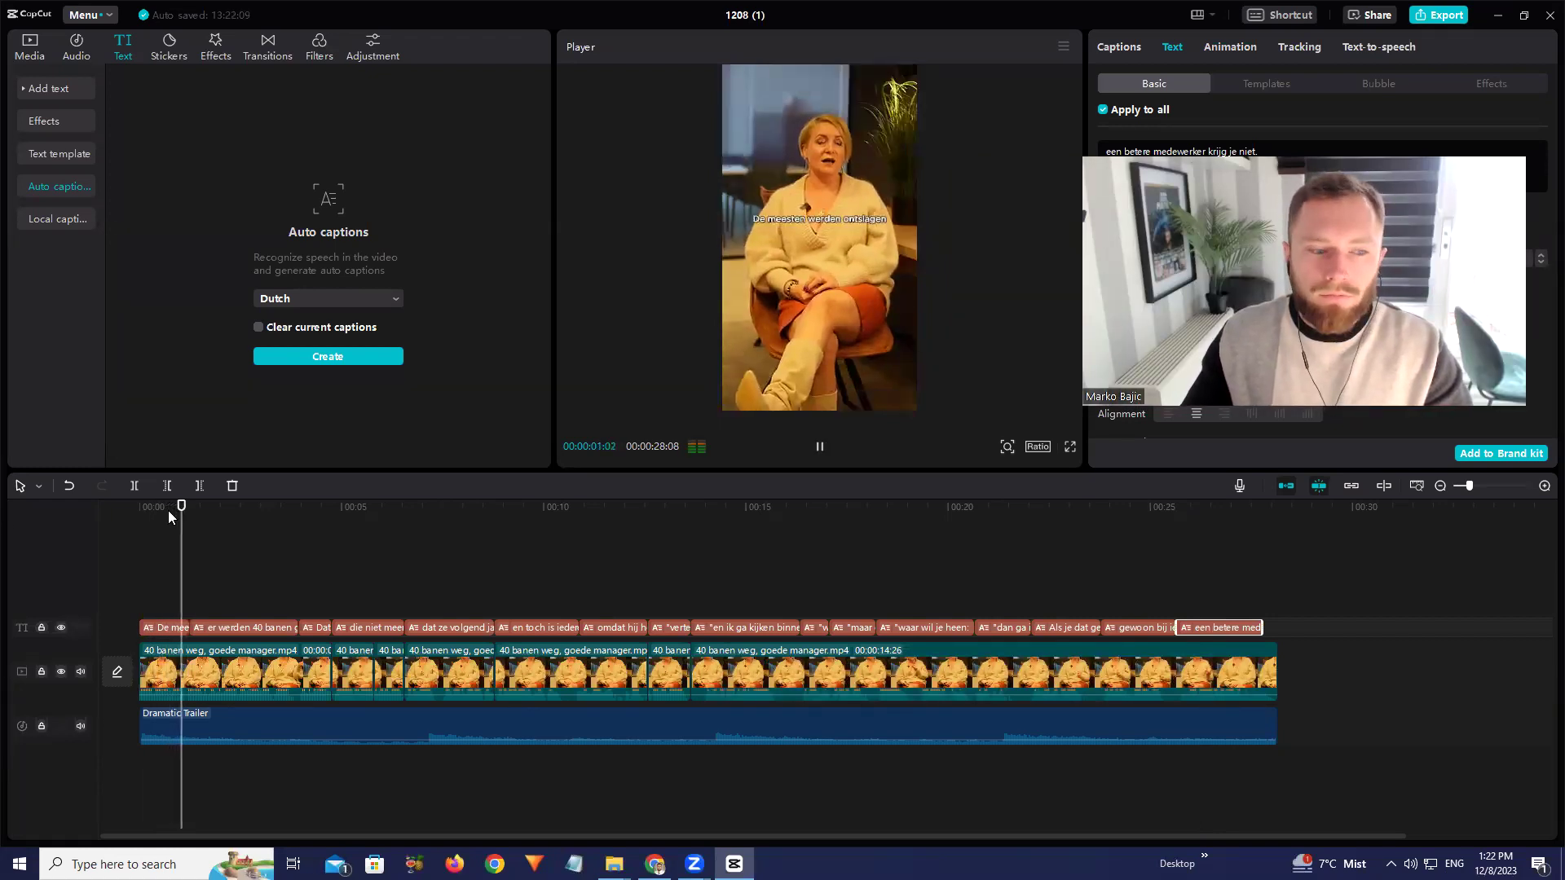
click(159, 514)
click(179, 630)
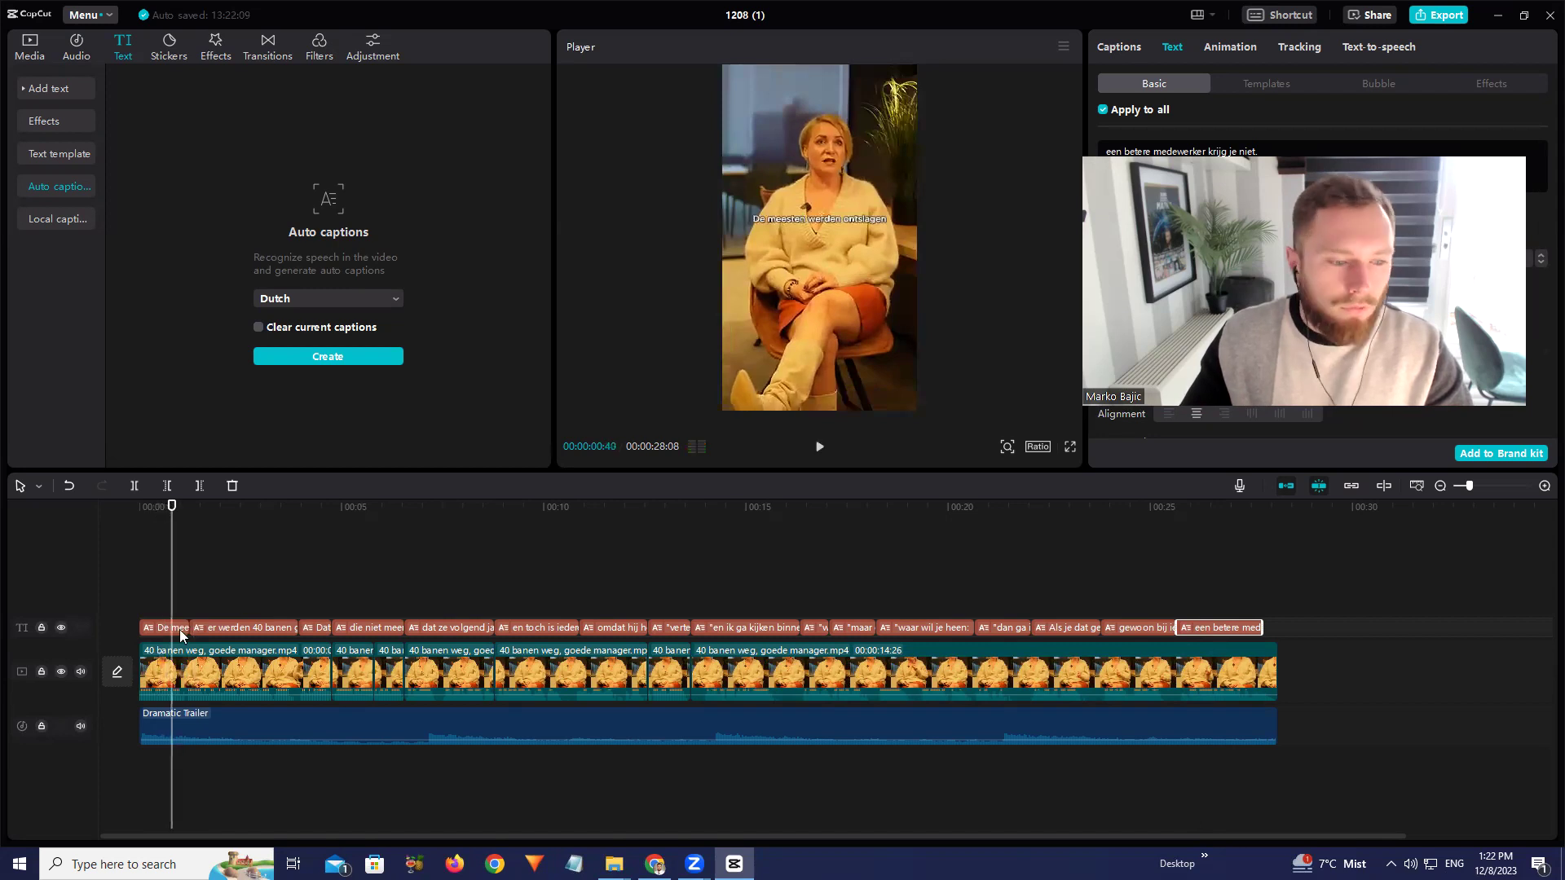
drag(188, 628, 172, 628)
Play the second caption and insert a line break before "1 nacht... weg!" in its text
key(space)
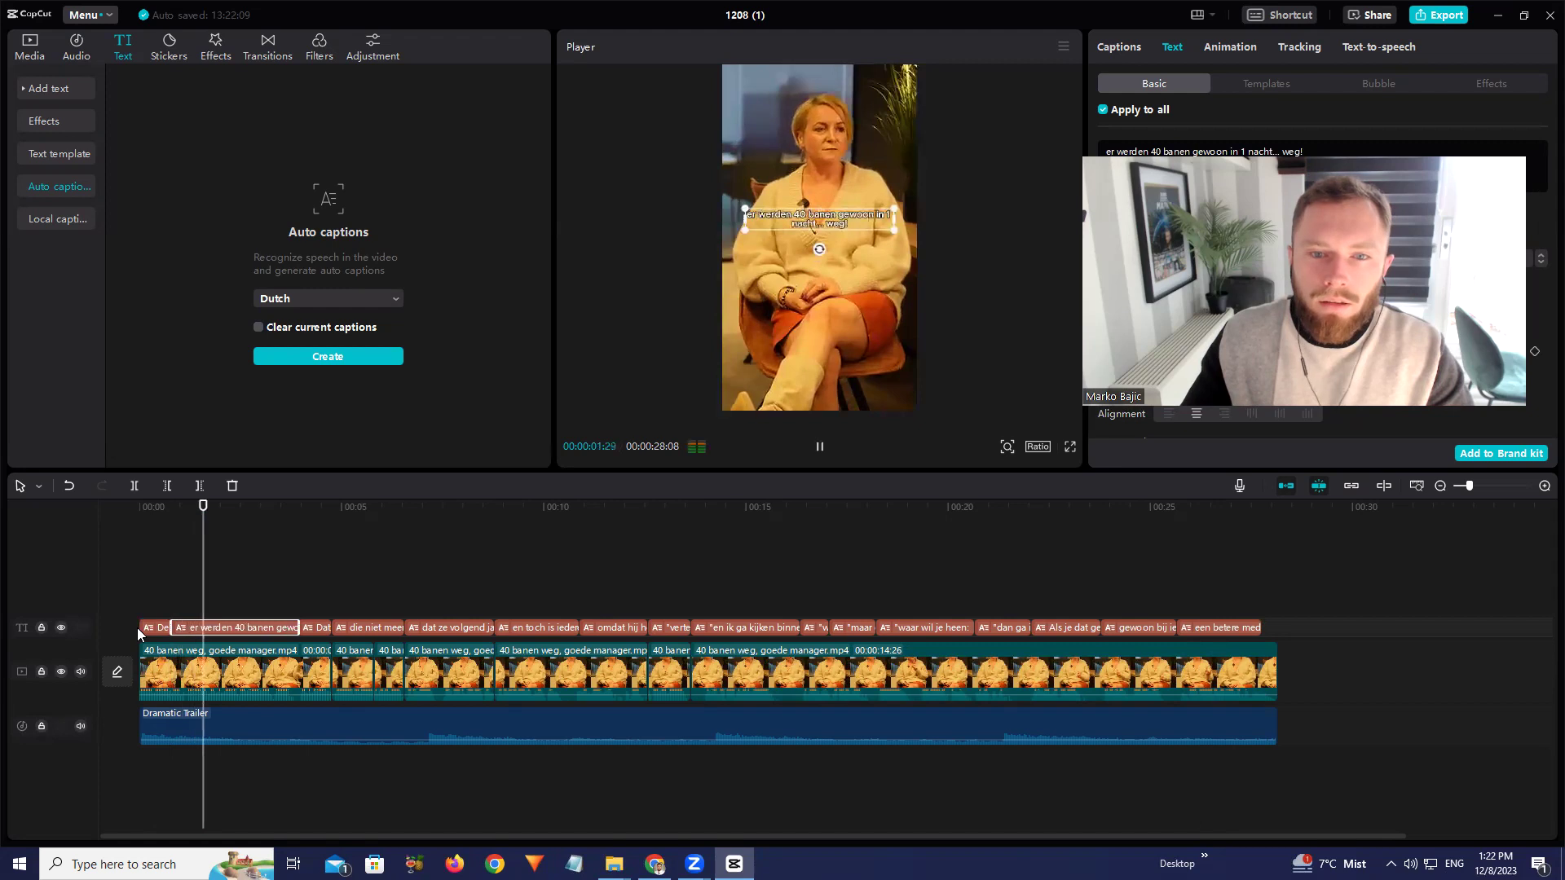
key(space)
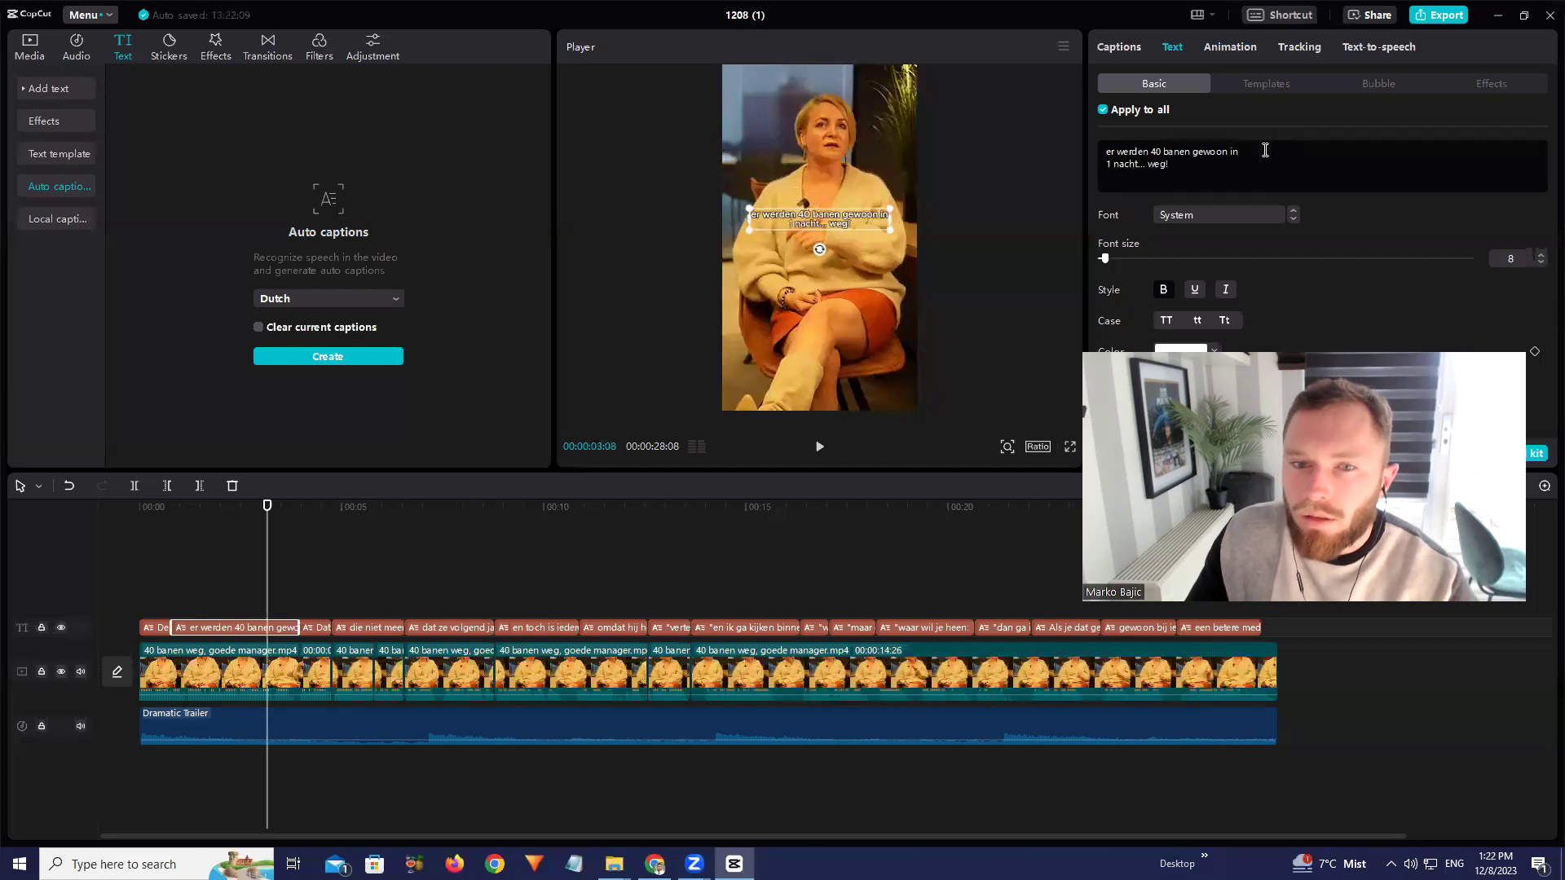
Play the rest of the video to check the captions, rechecking the "vertel me wat jij wil" caption on the way
key(space)
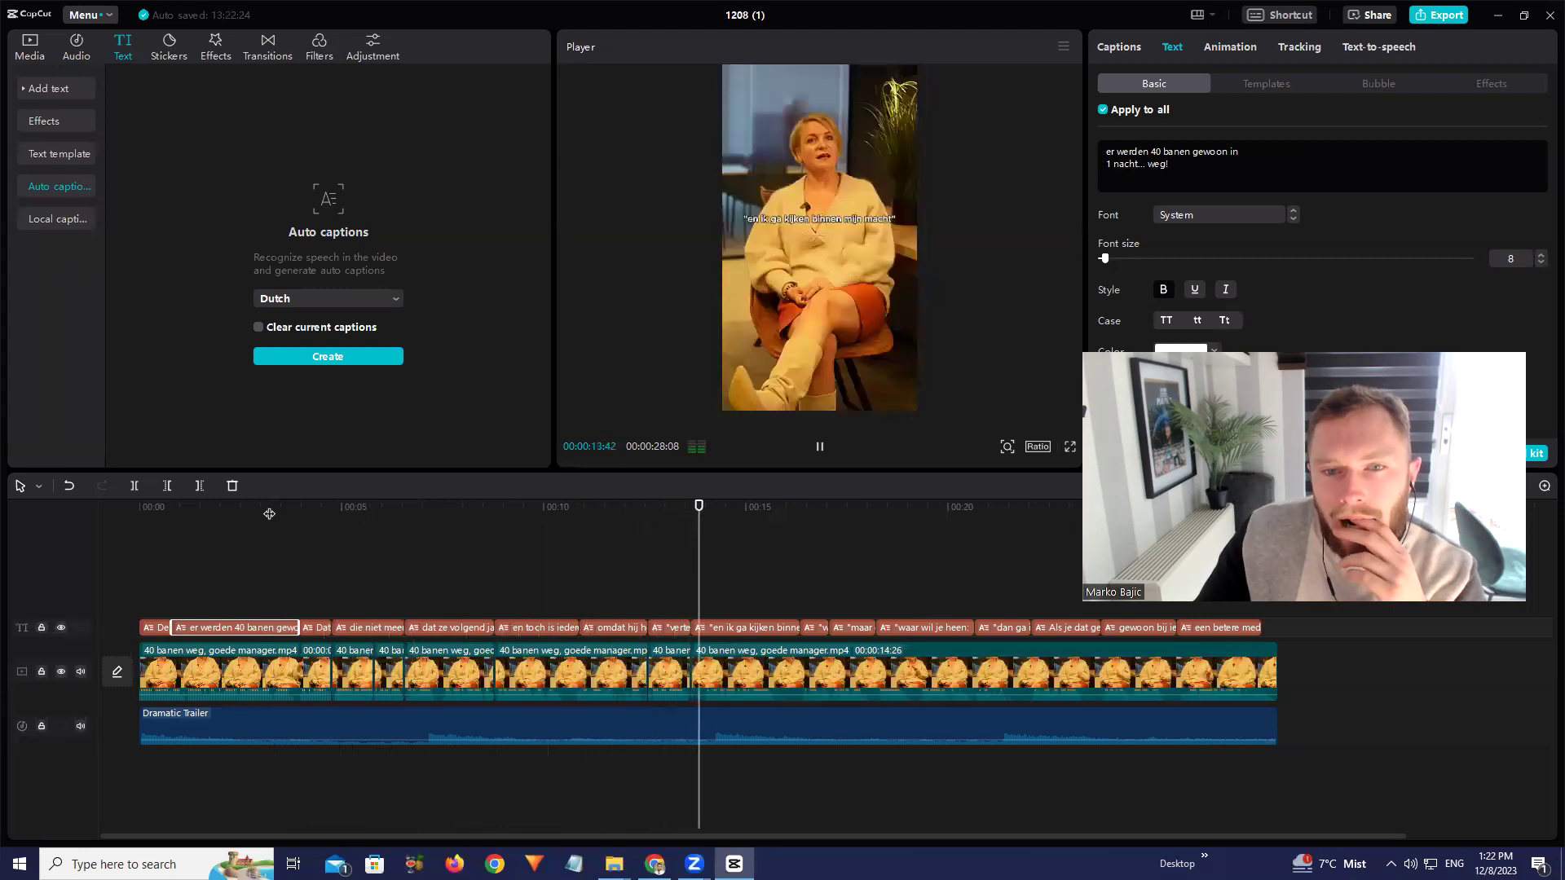
click(680, 509)
key(space)
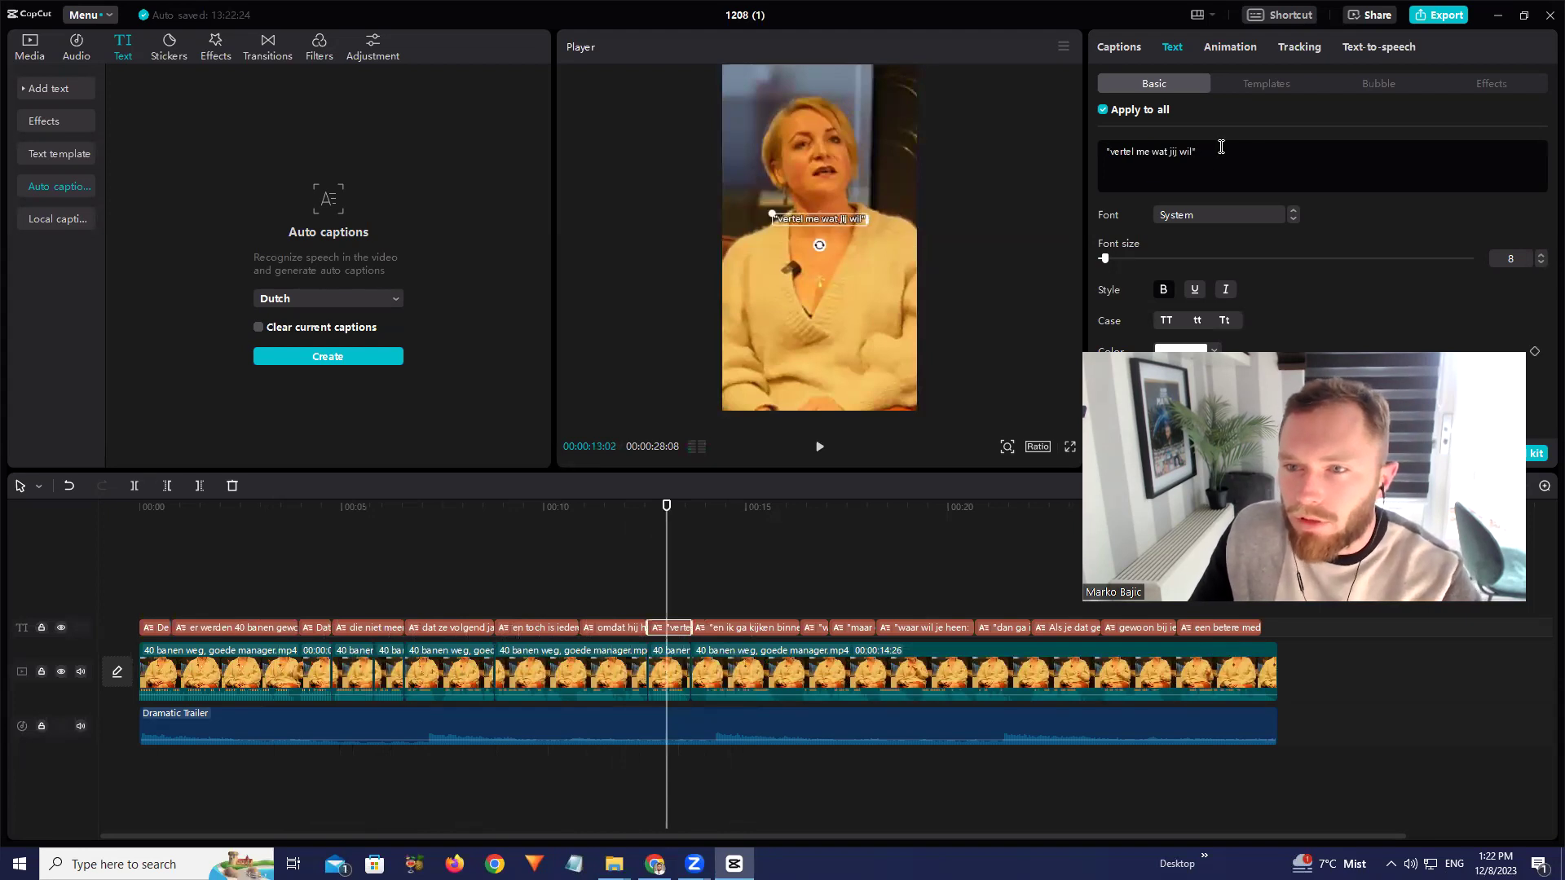
key(space)
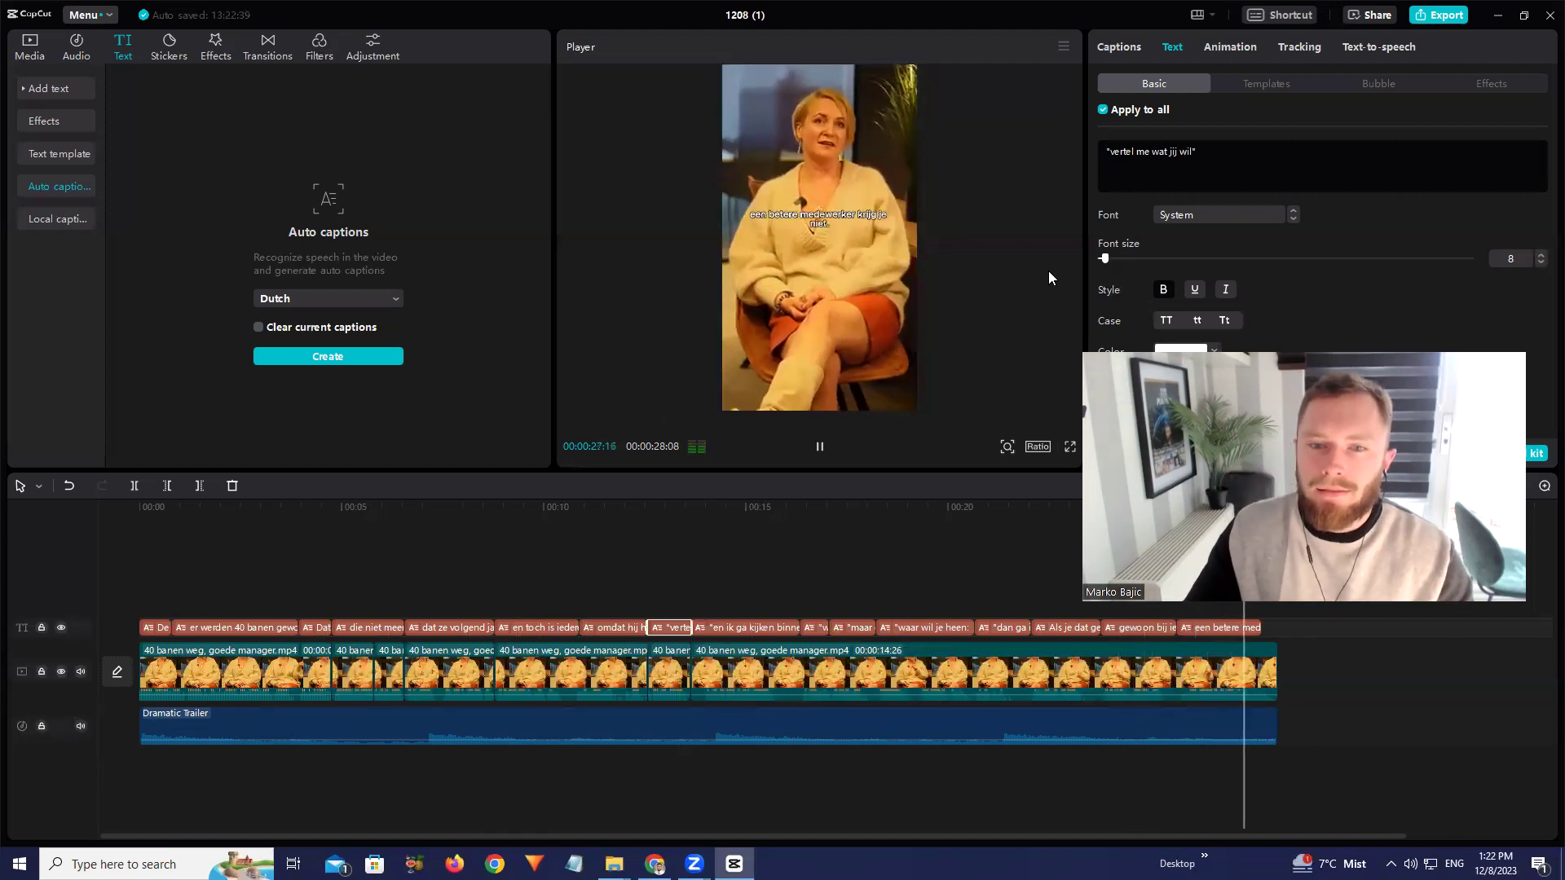
Switch to Chrome and search Google in a new tab for "is binnenbrengen een woord", rechecking the "gewoon bij iemand" caption in CapCut on the way
key(alt+Tab)
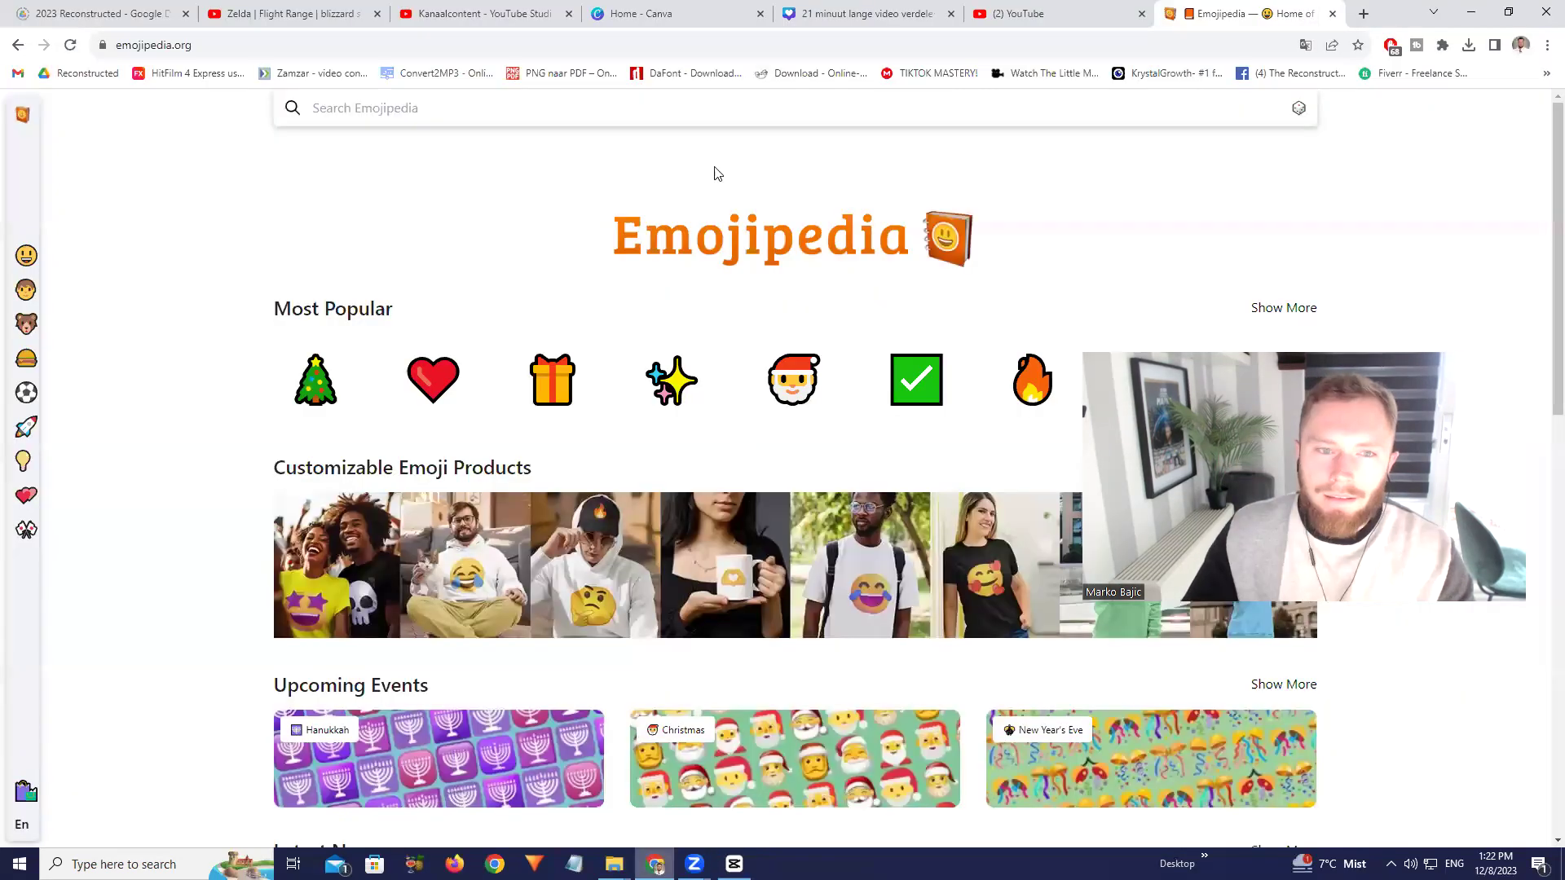
click(1365, 16)
text(google.com)
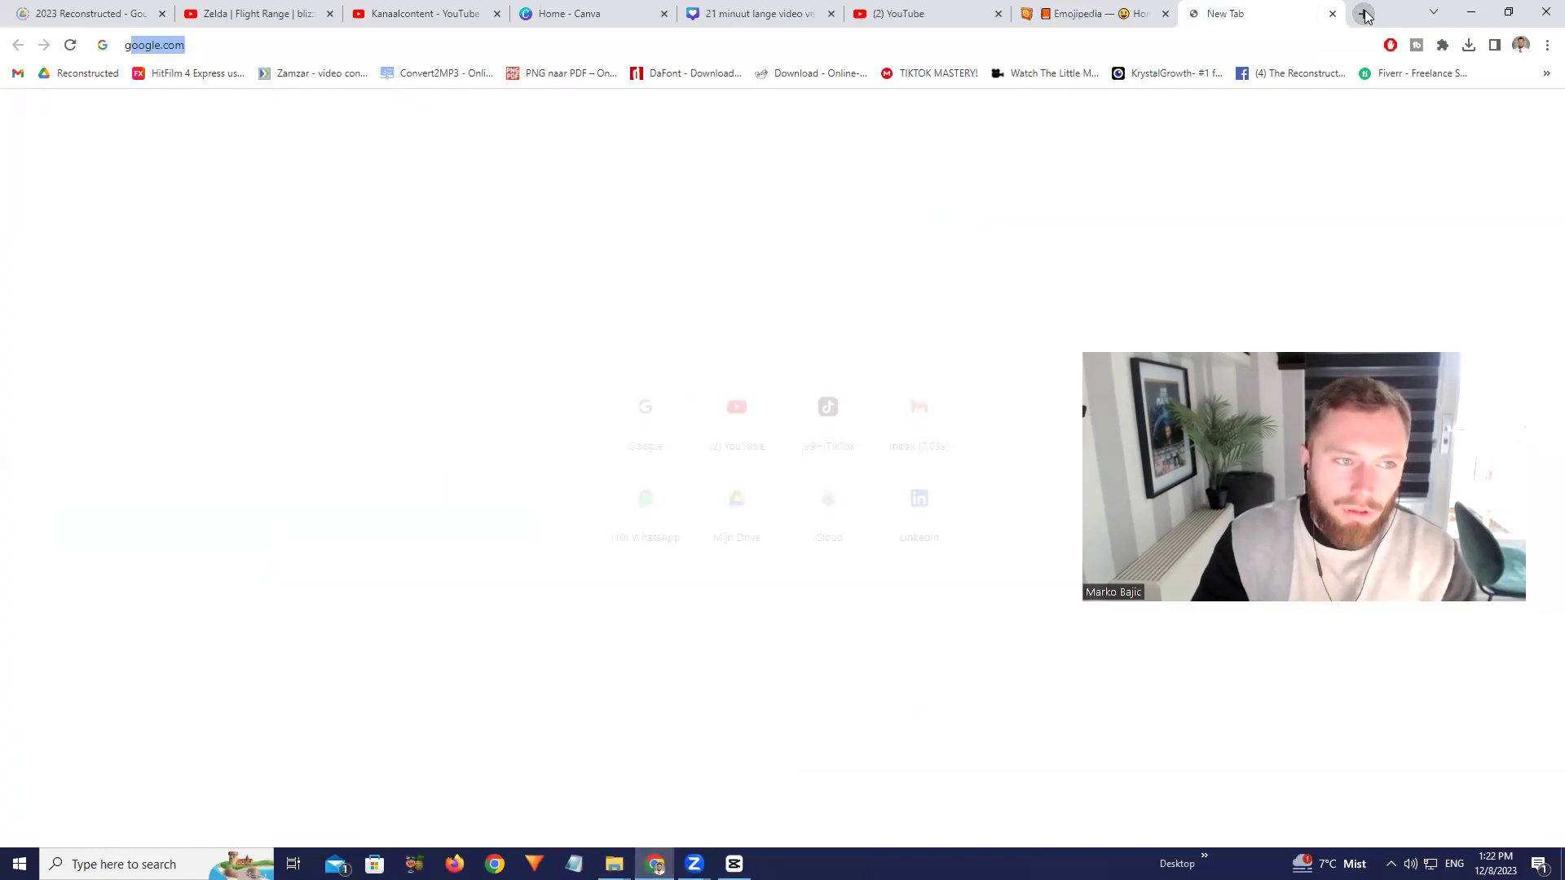
key(Return)
key(alt+Tab)
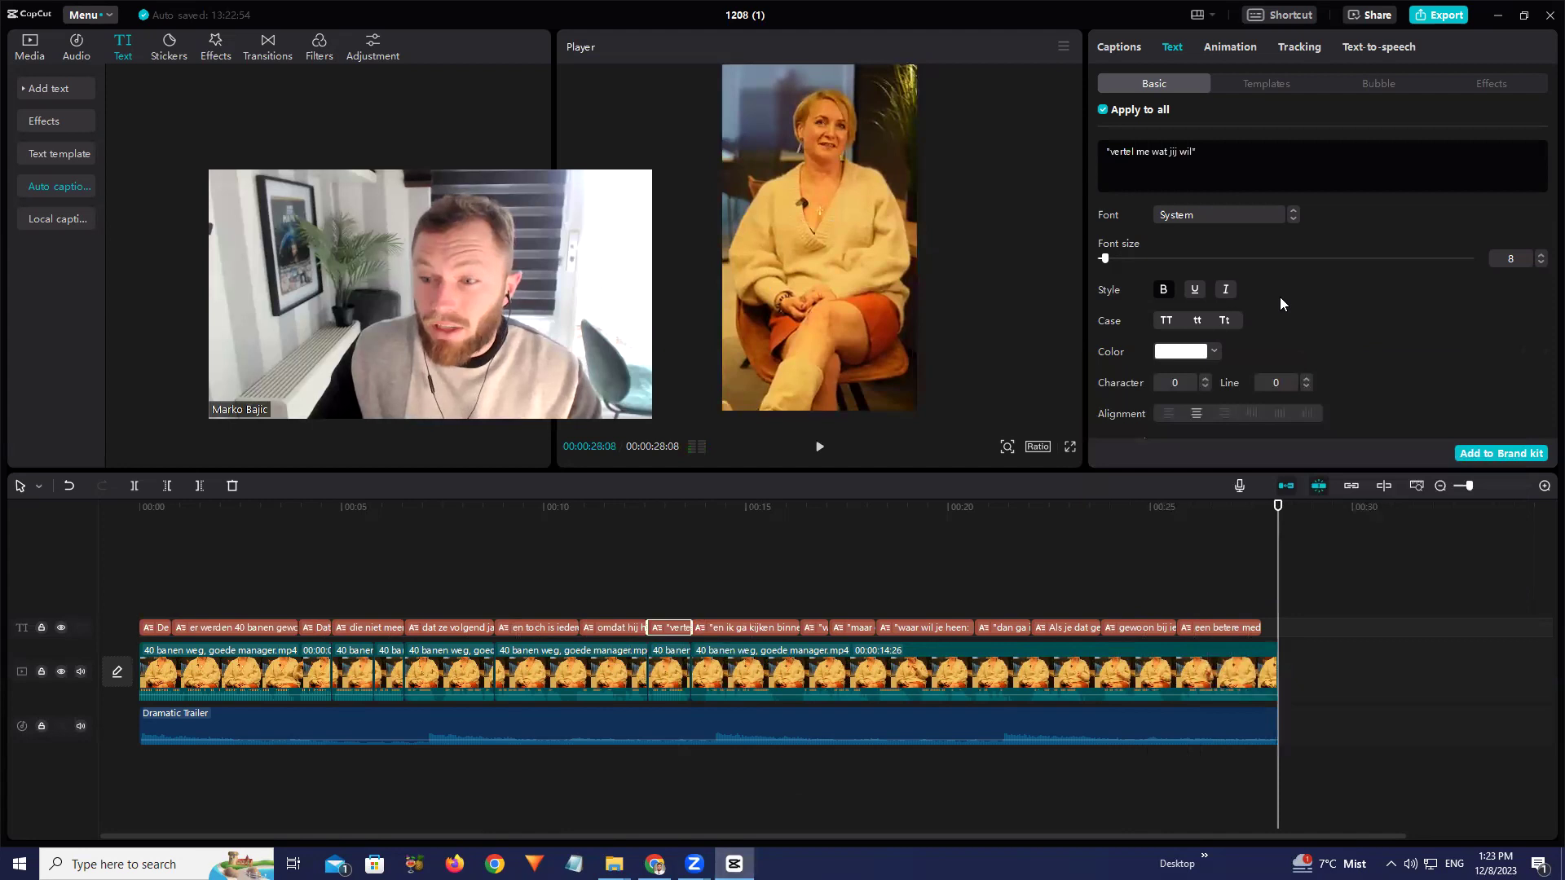
drag(1278, 505, 1137, 509)
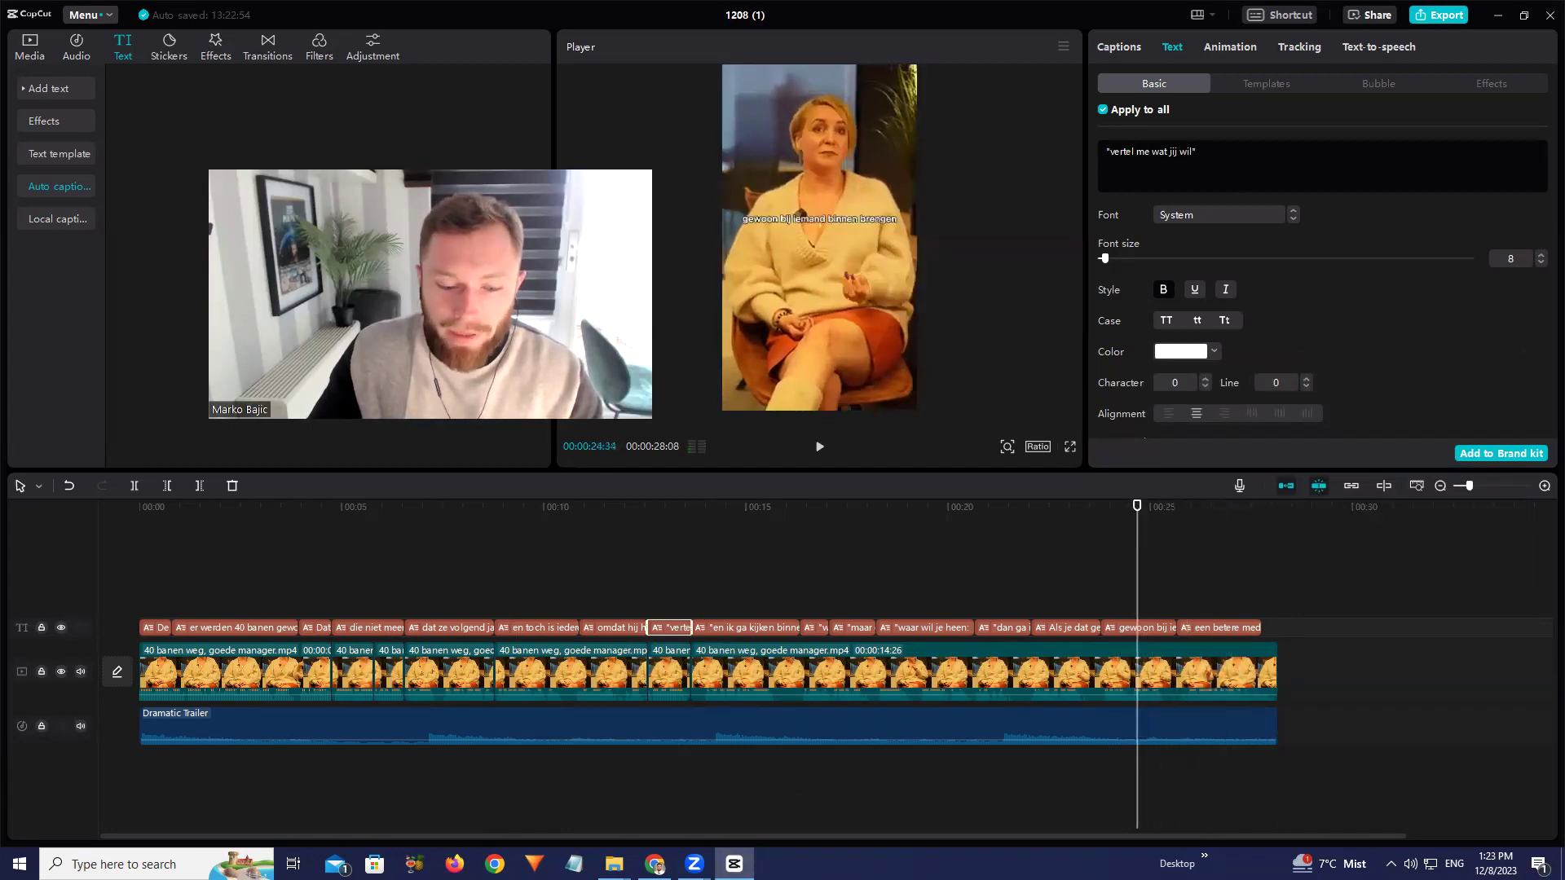
key(alt+Tab)
click(737, 408)
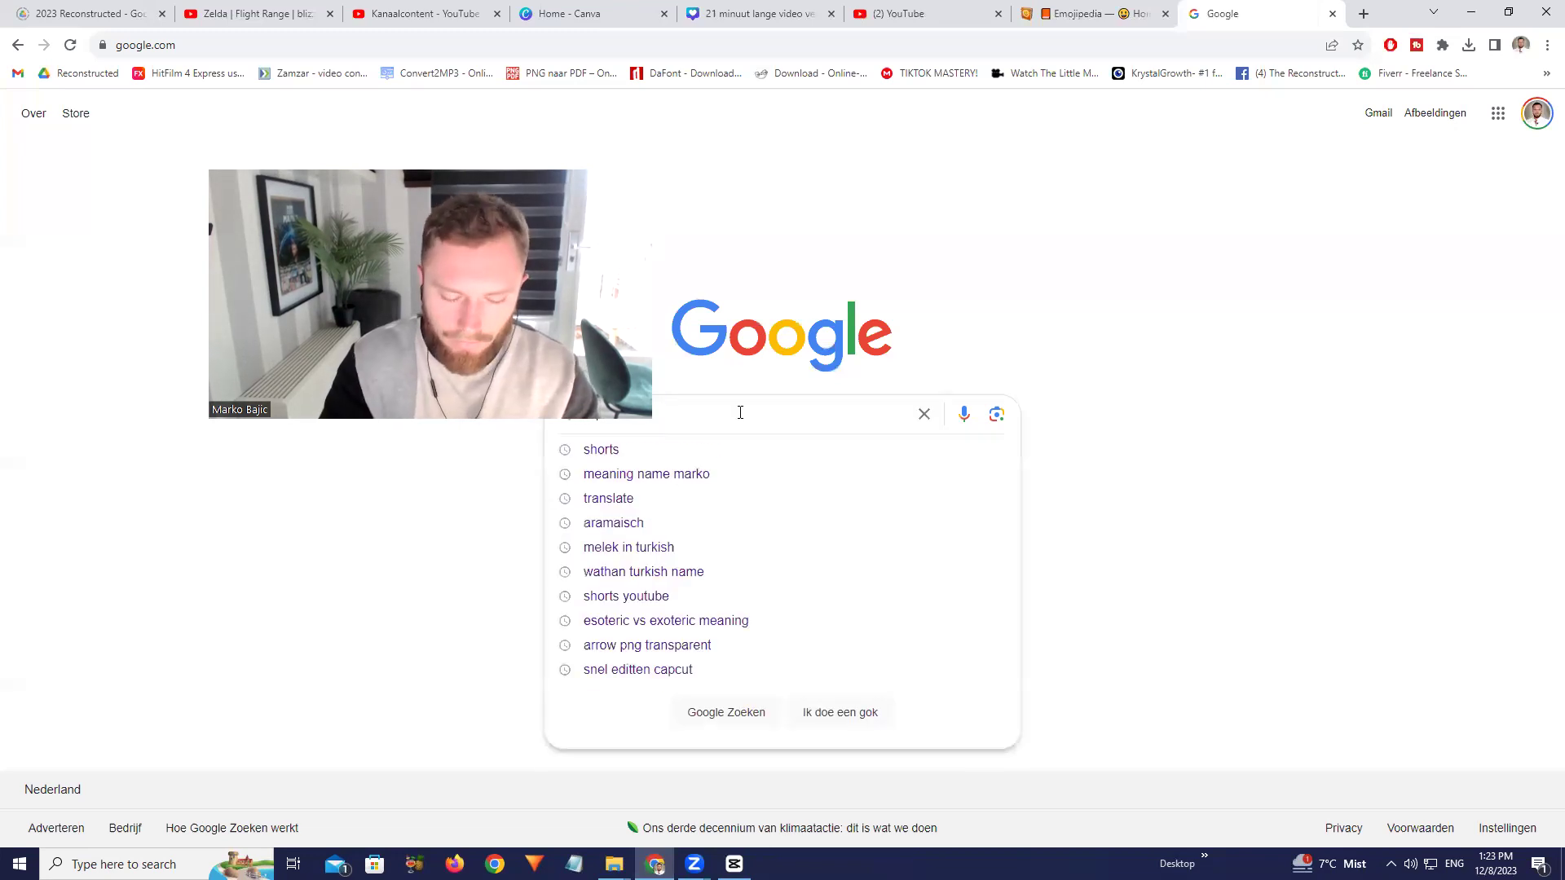
text(is binnenbrengen )
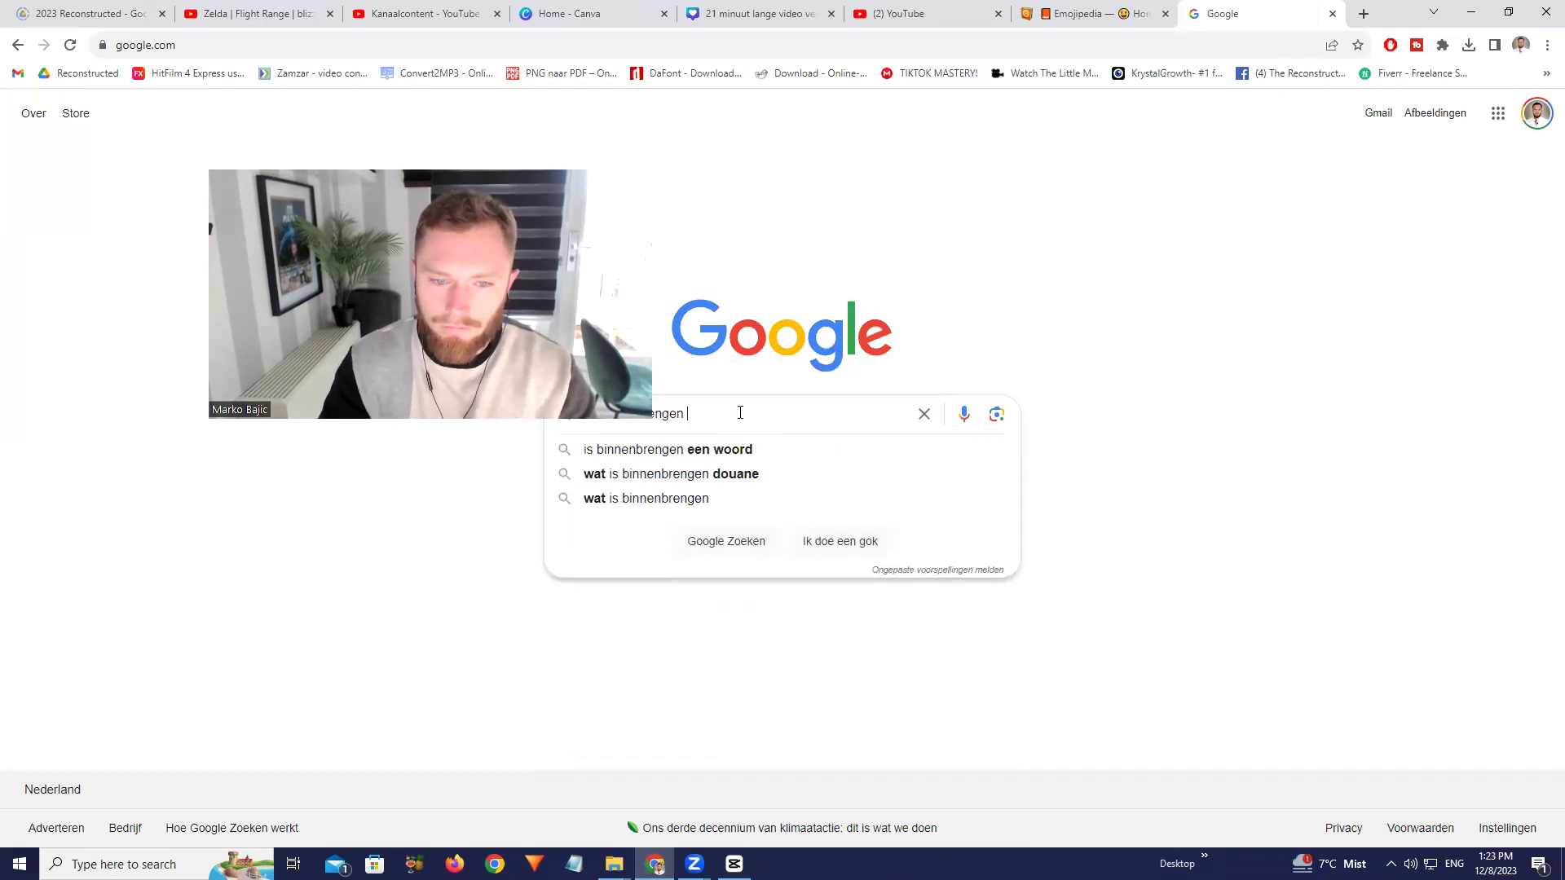
text(een woord)
key(Return)
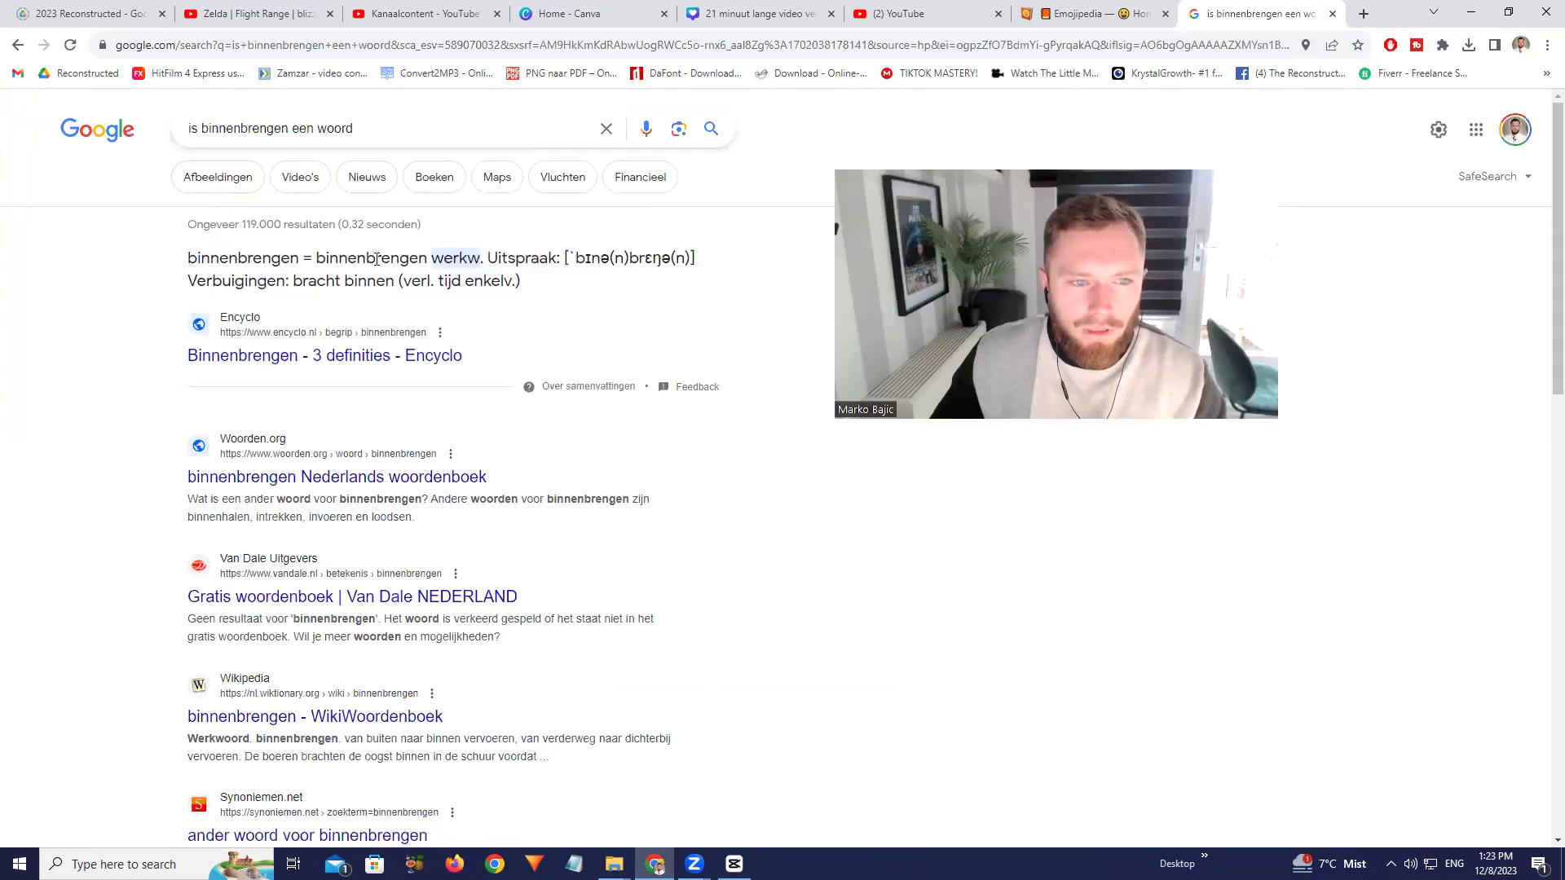
Return to CapCut and change the "gewoon bij iemand" caption to read "gewoon bij iemand binnenbrengen"
key(alt+Tab)
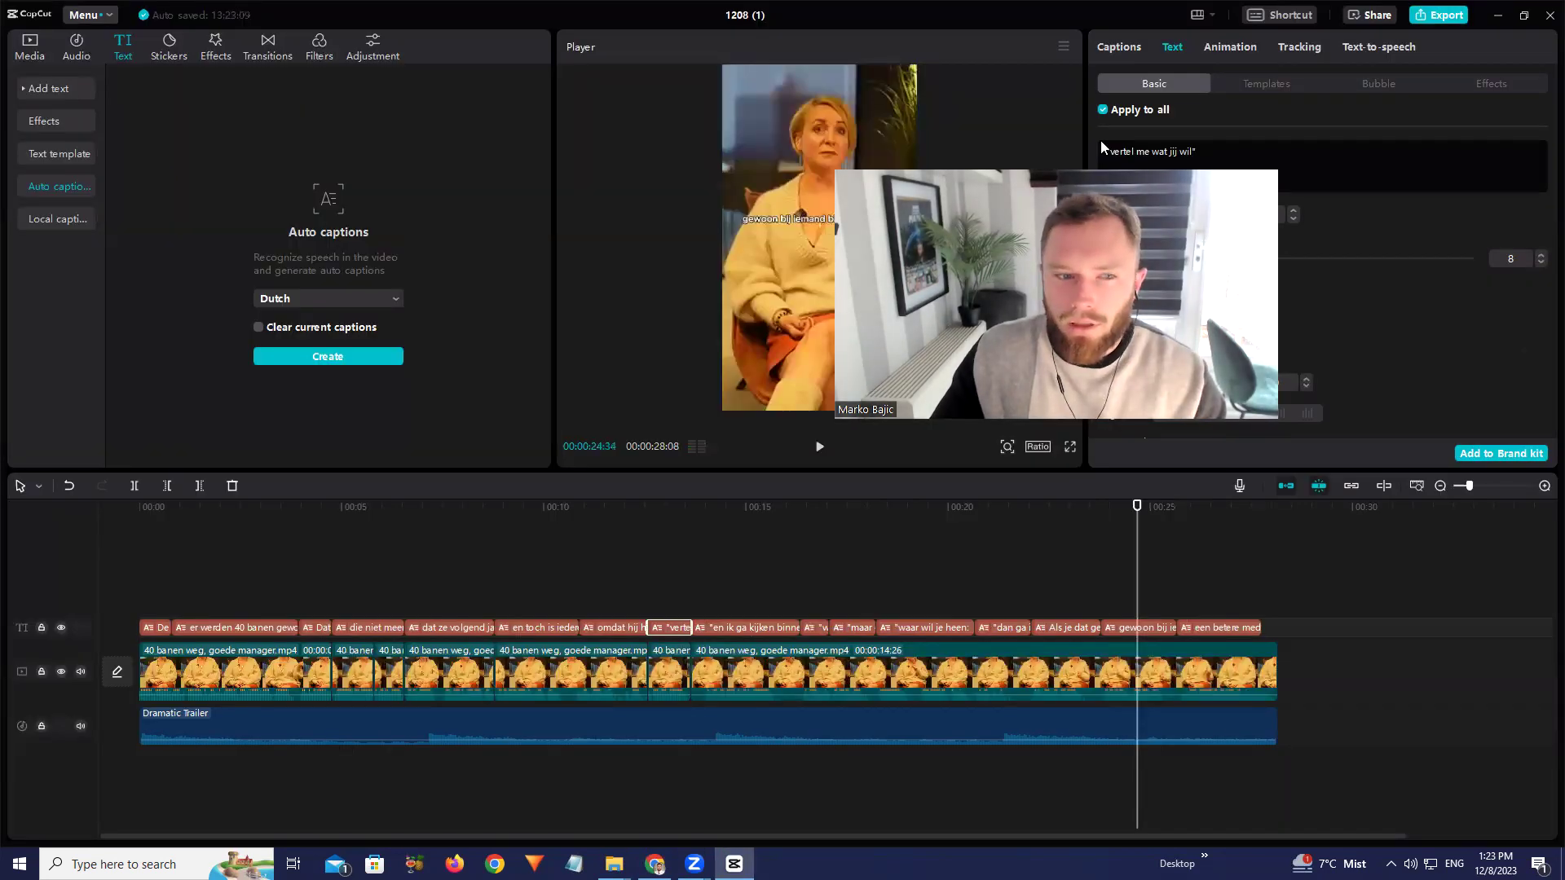
click(1146, 626)
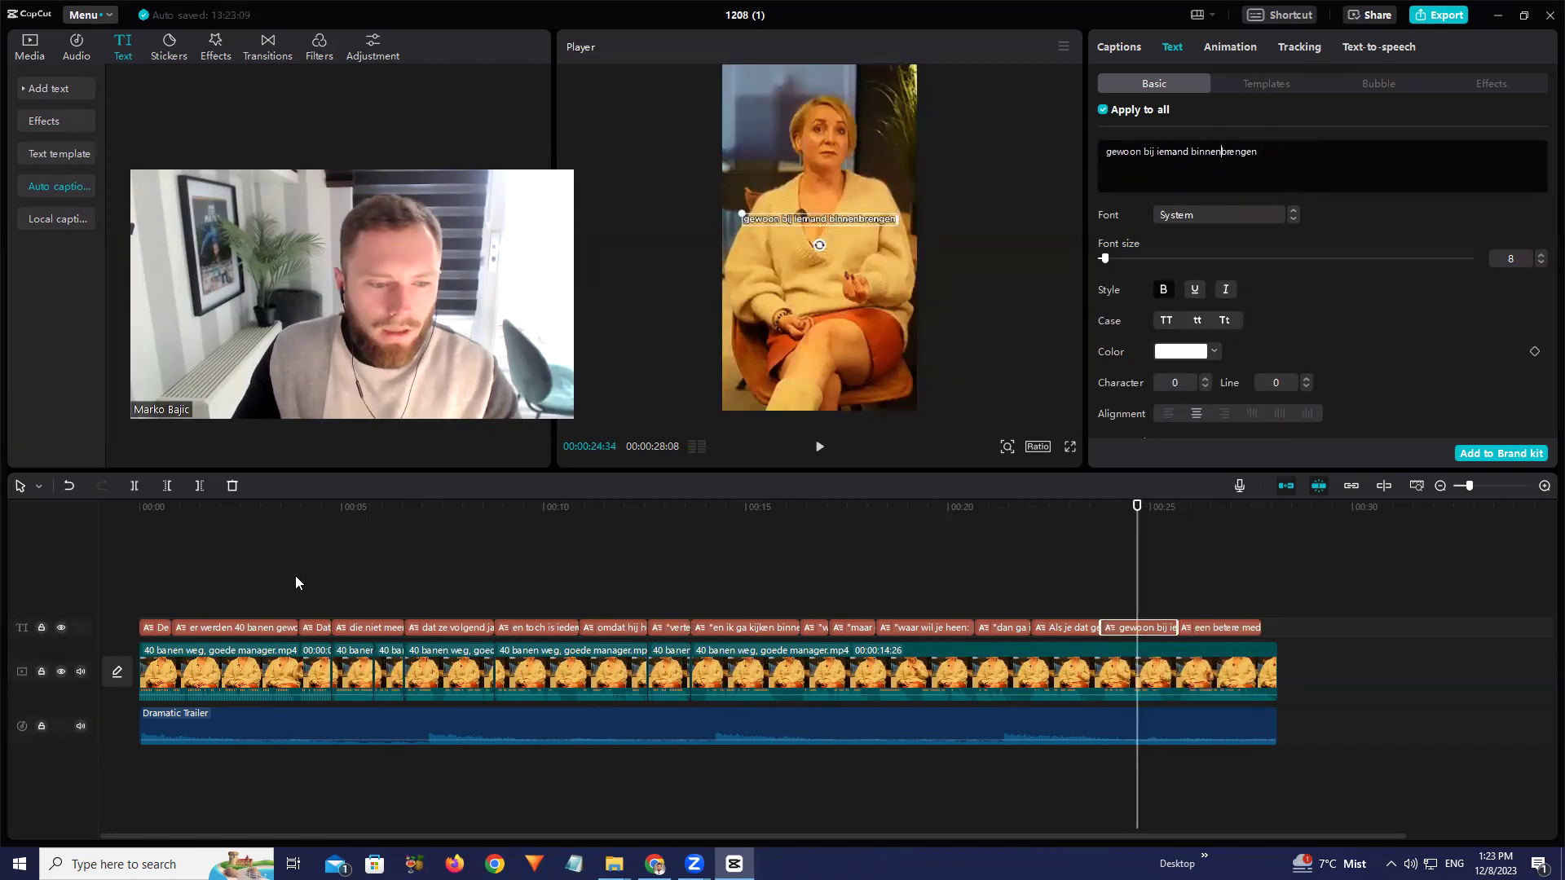
Play the opening captions from the start of the video and return to the first caption
drag(327, 506, 41, 508)
key(space)
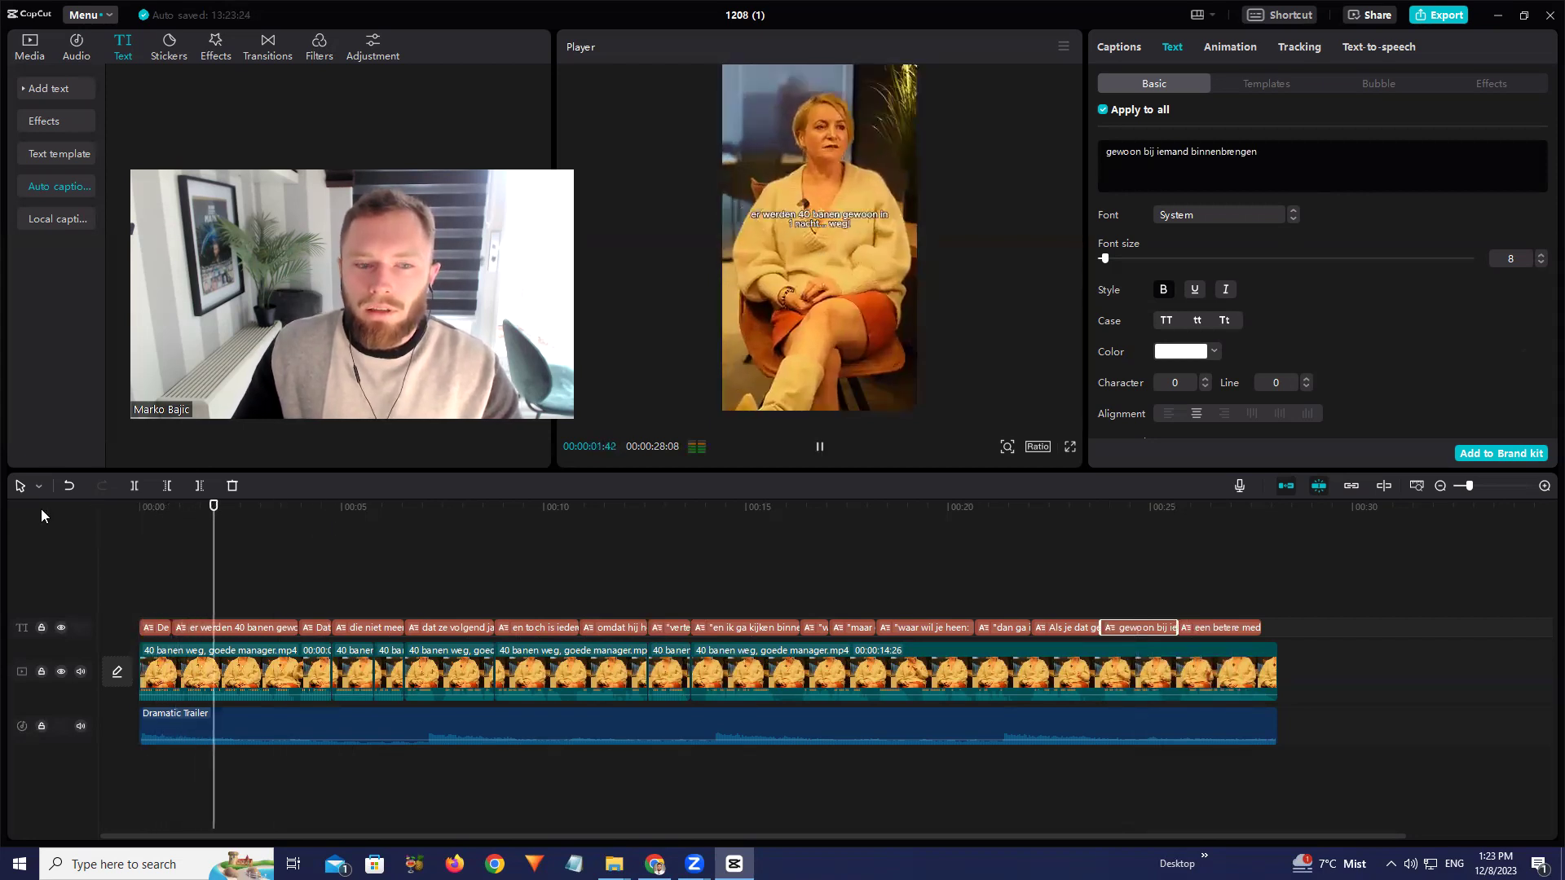
key(space)
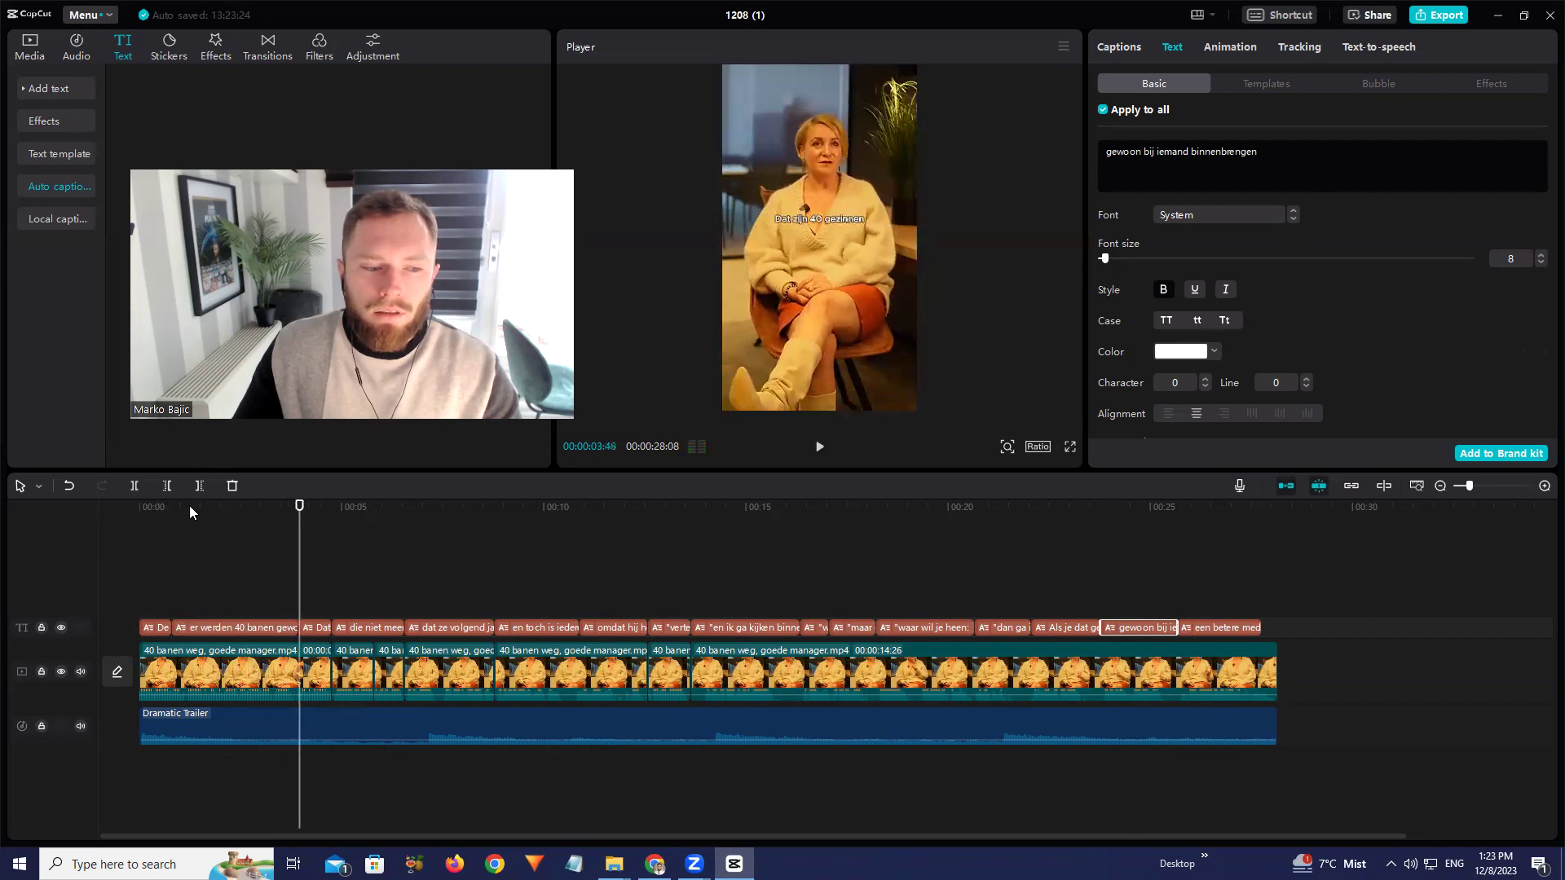
drag(189, 507, 148, 508)
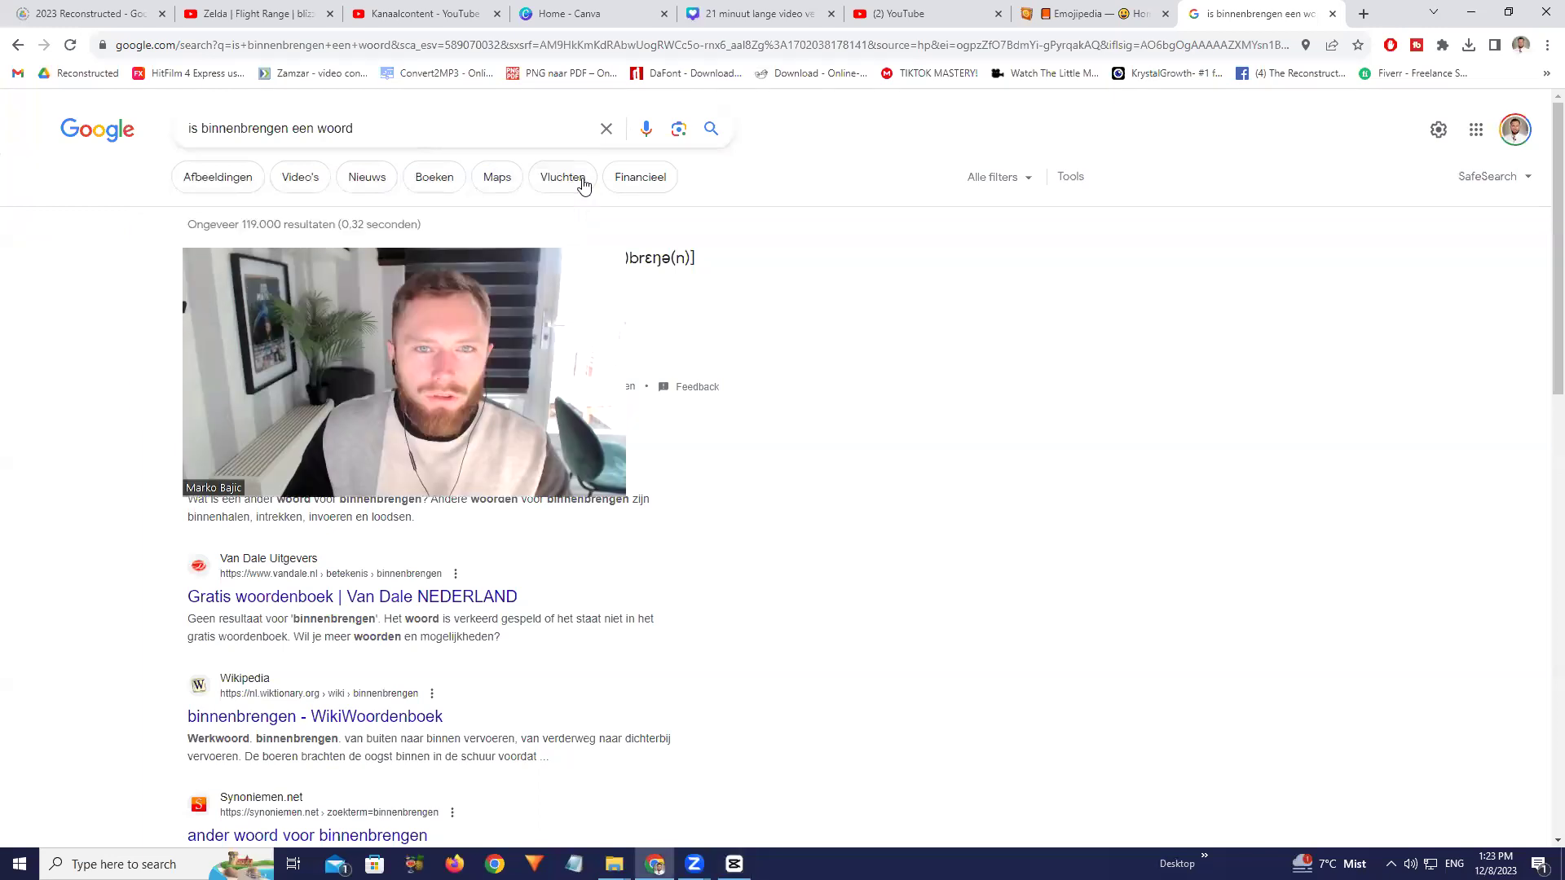
Switch to Emojipedia in Chrome, search for "shock" and open the Anguished Face emoji
key(ctrl+shift+Tab)
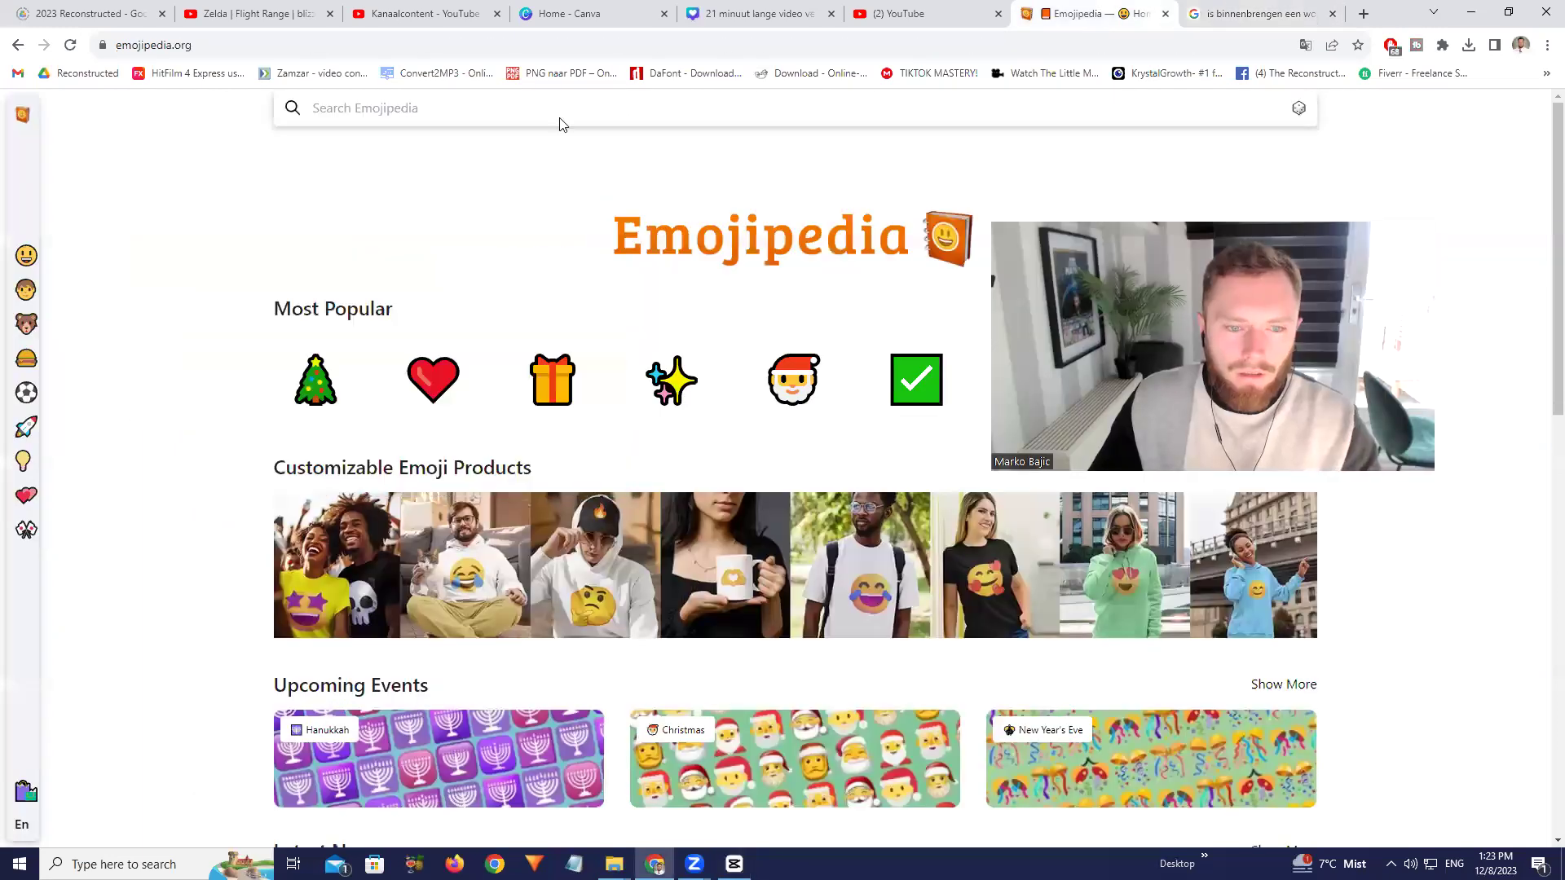
click(541, 108)
text(shock)
key(Return)
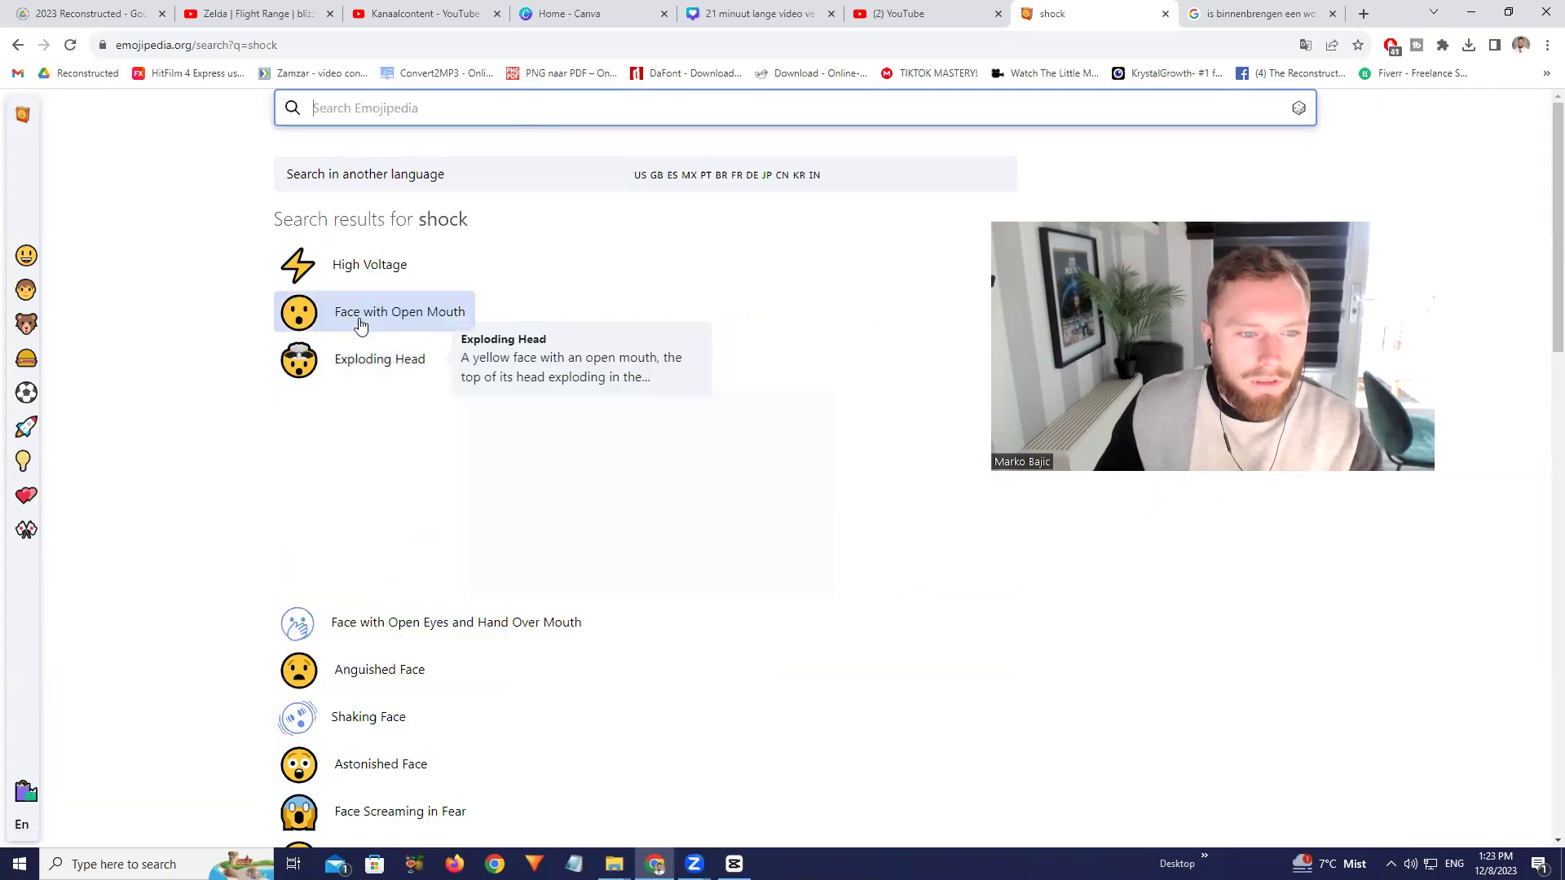
scroll(391, 383, down, 2)
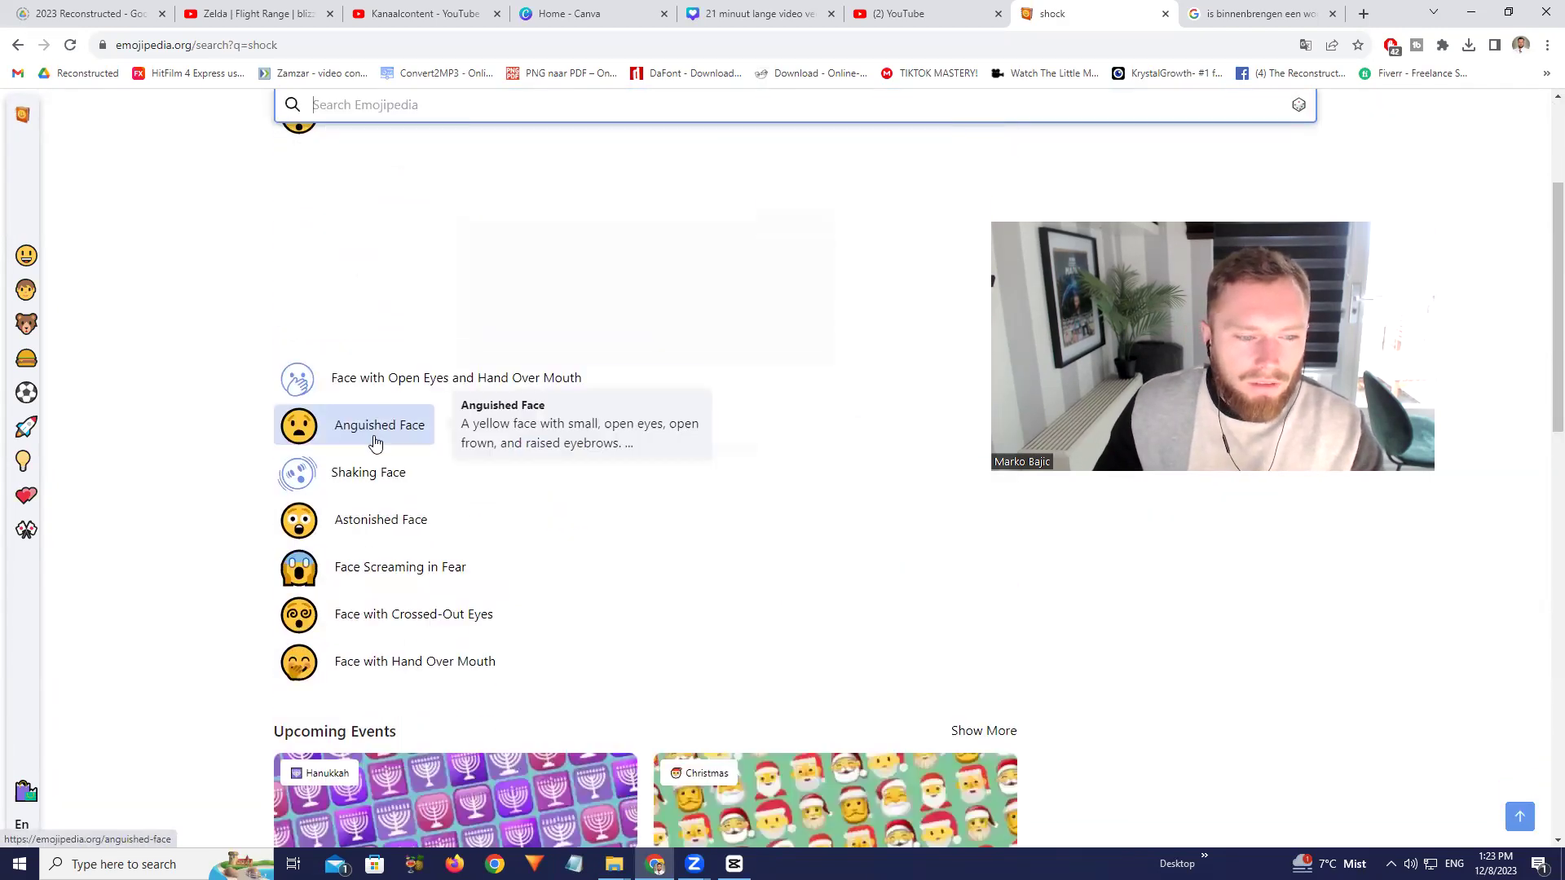
click(380, 442)
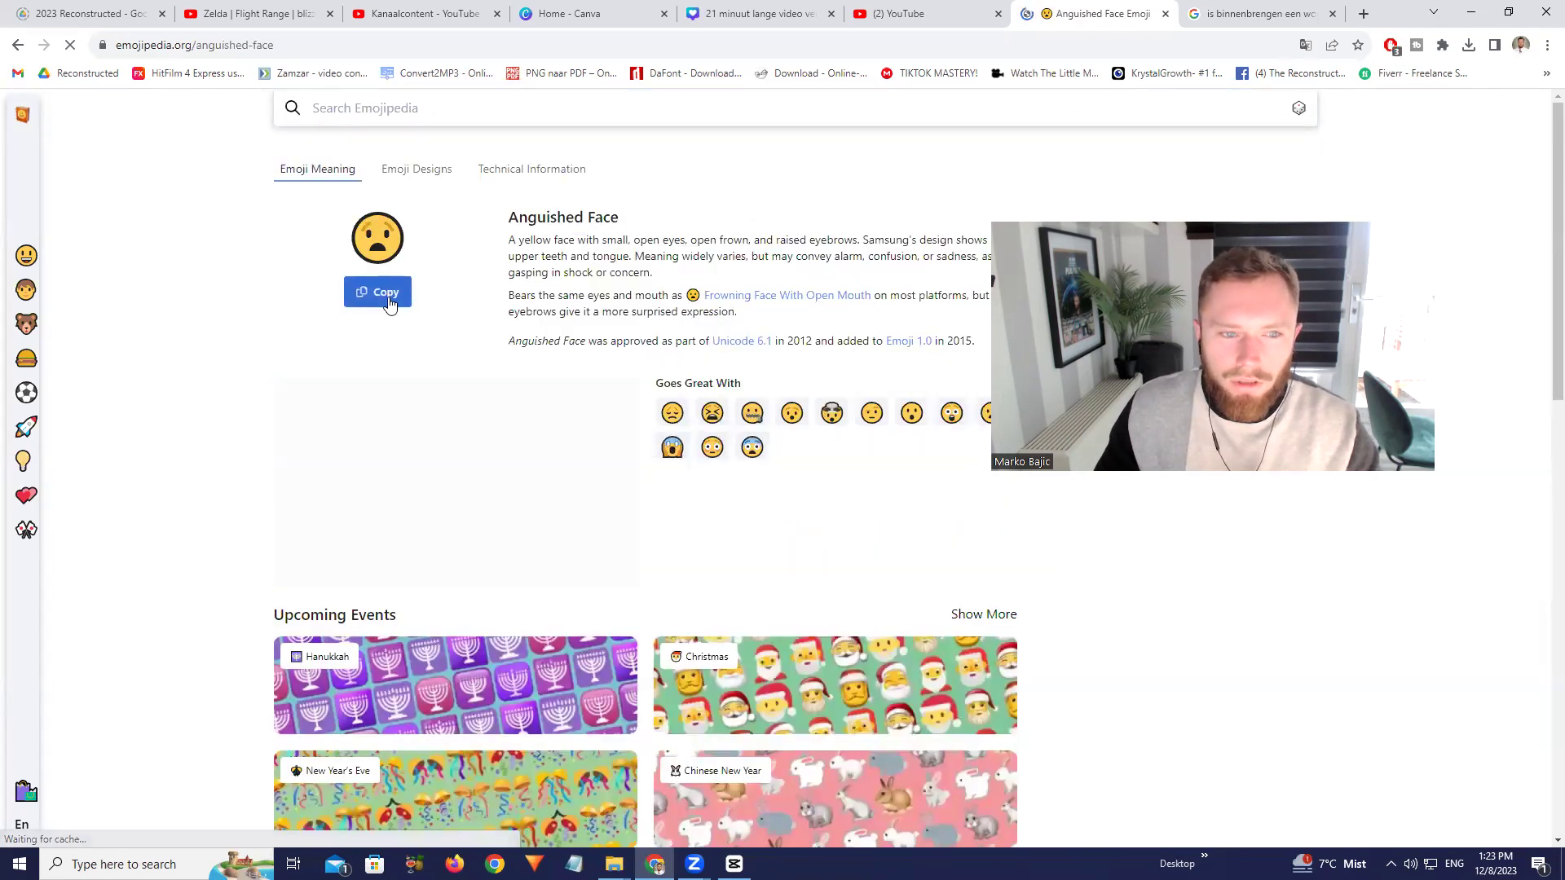
Select the first caption in CapCut, return to Chrome and pause AdBlock once on emojipedia.org to clear the ad notice
key(alt+Tab)
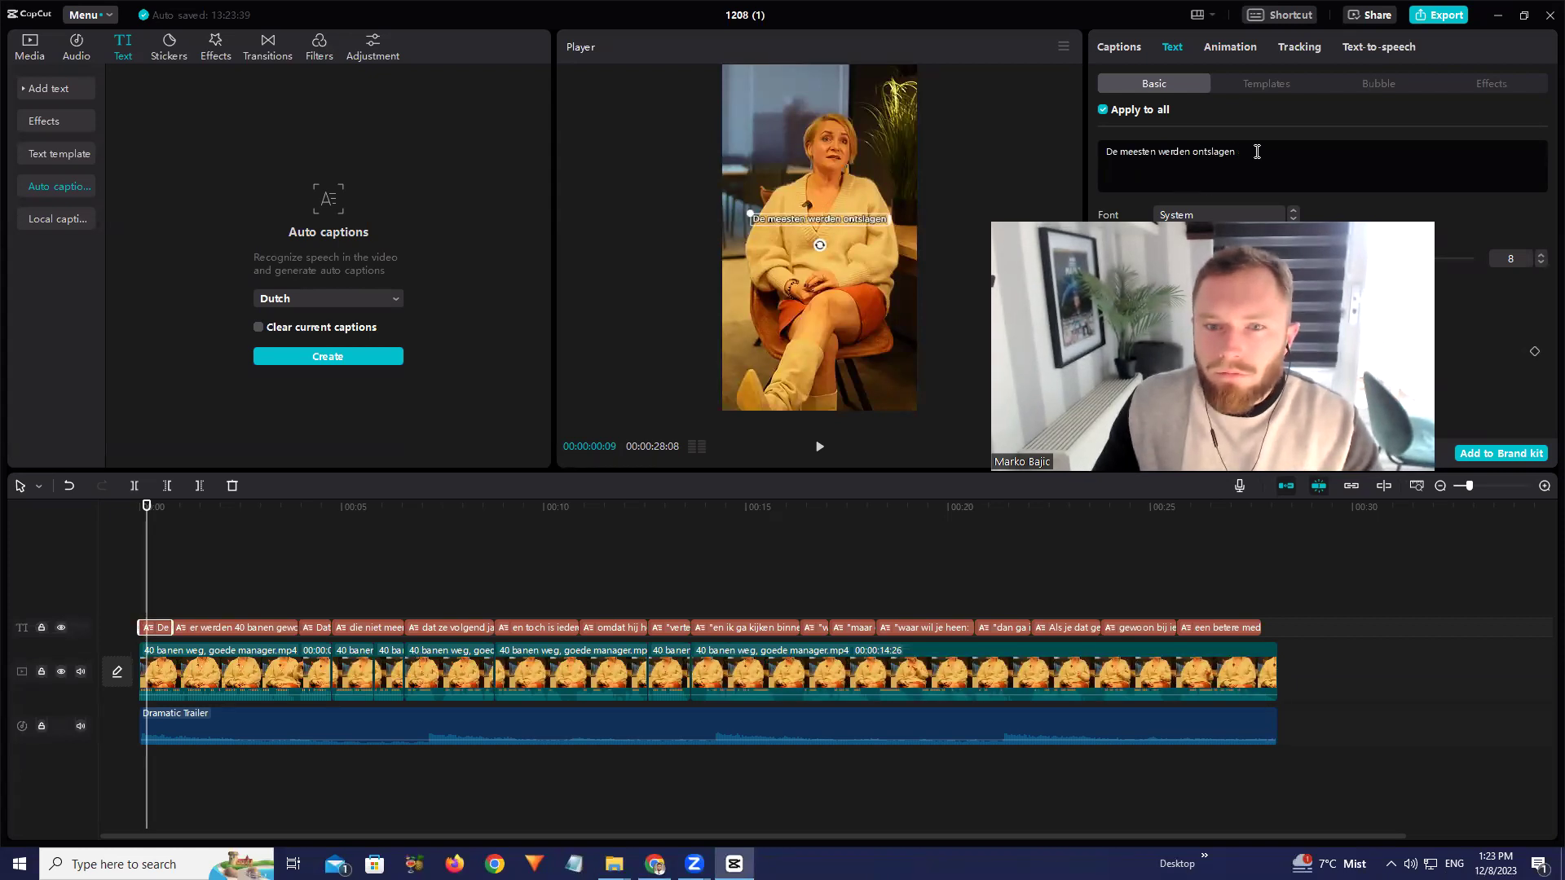
key(alt+Tab)
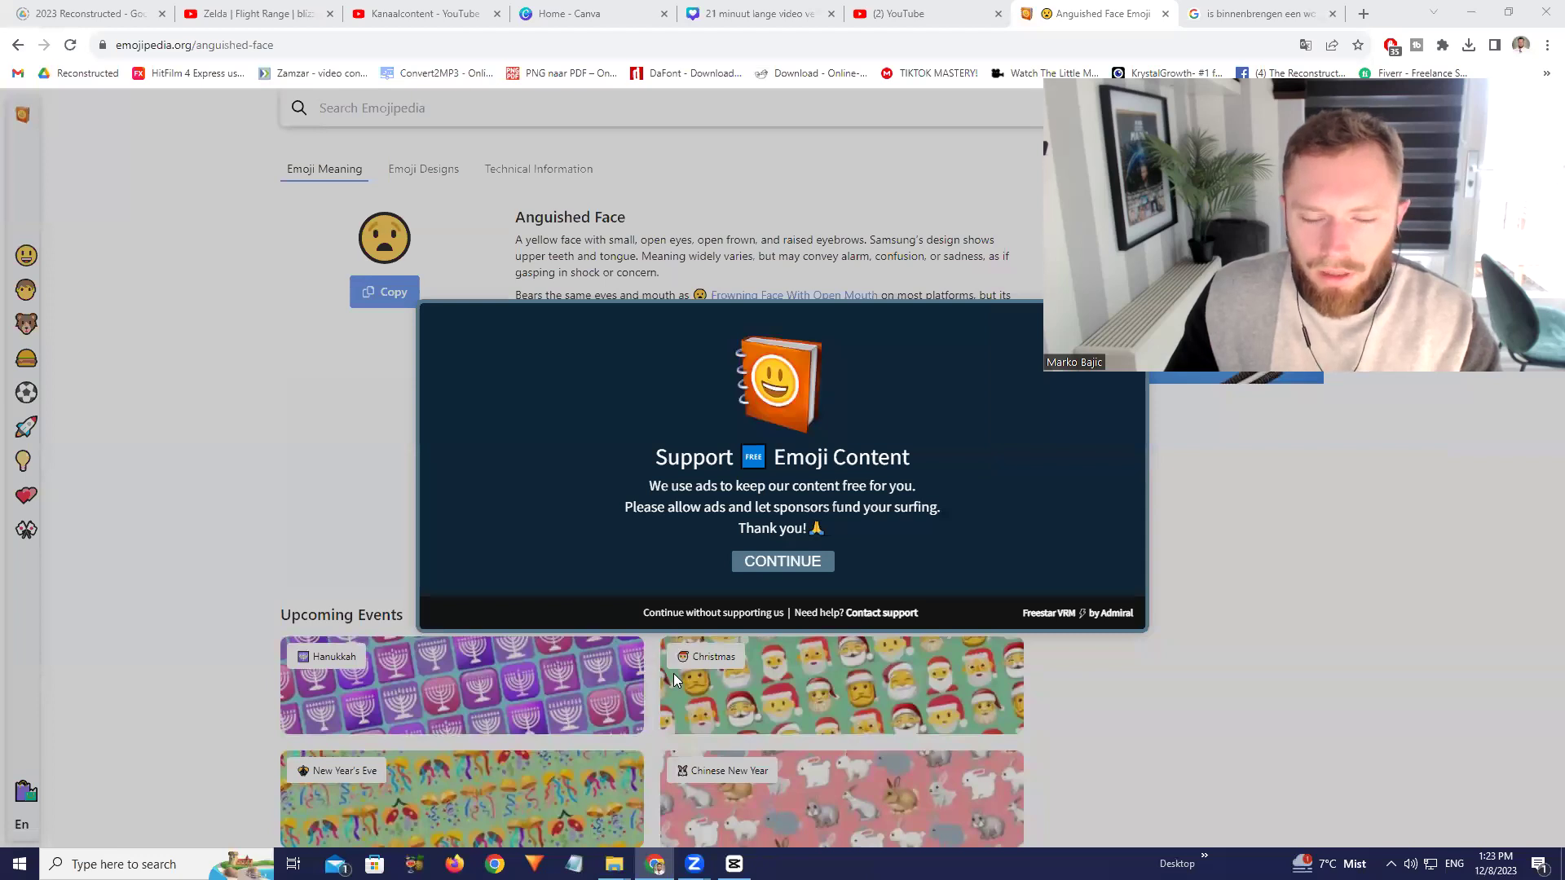
click(784, 563)
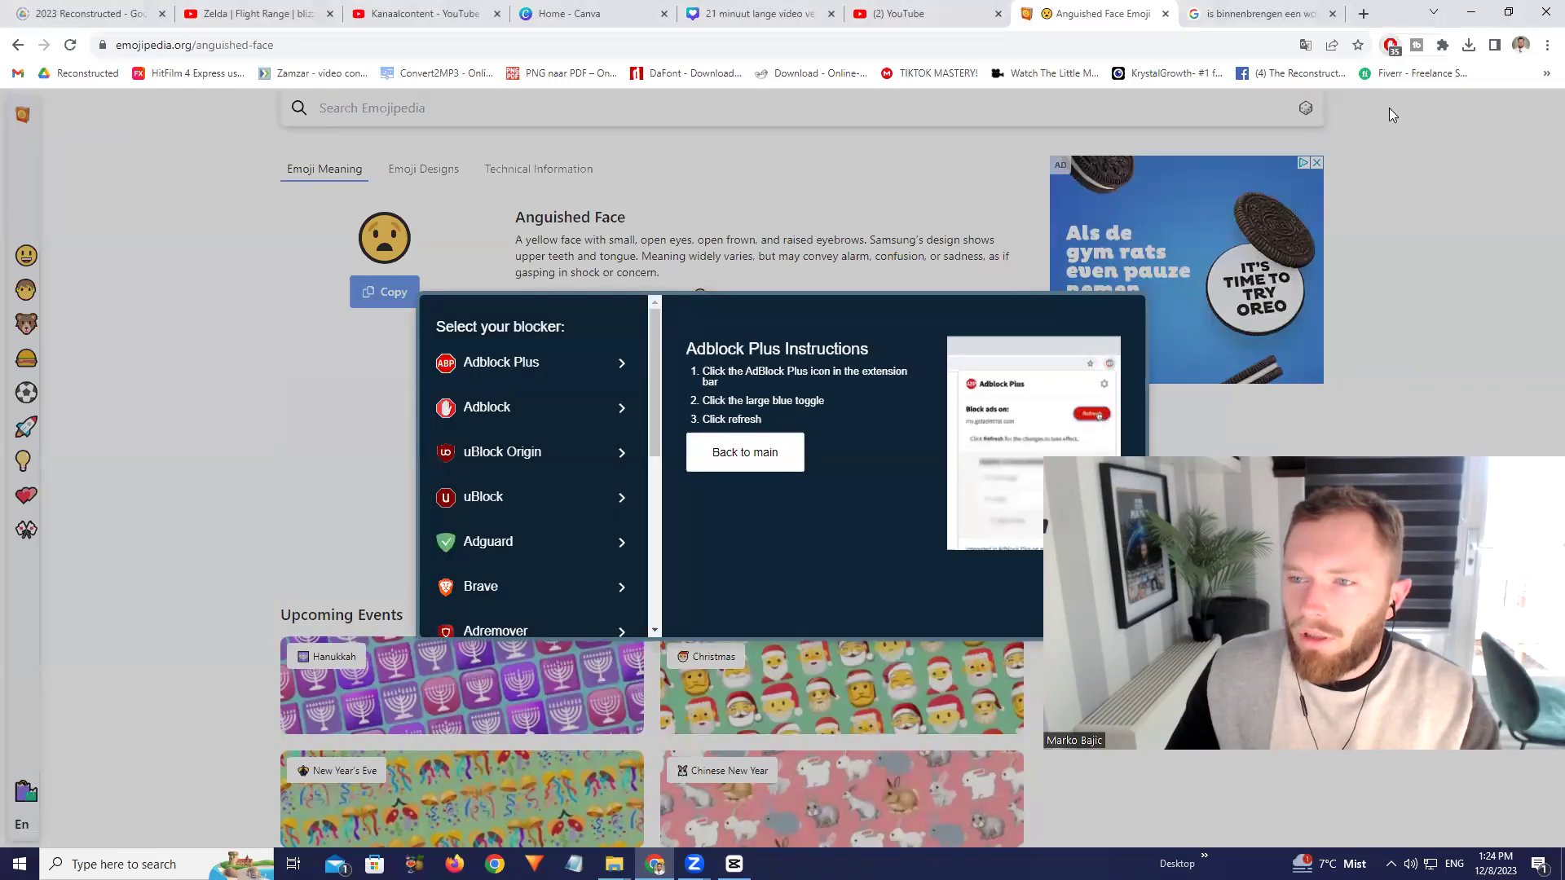
click(1390, 46)
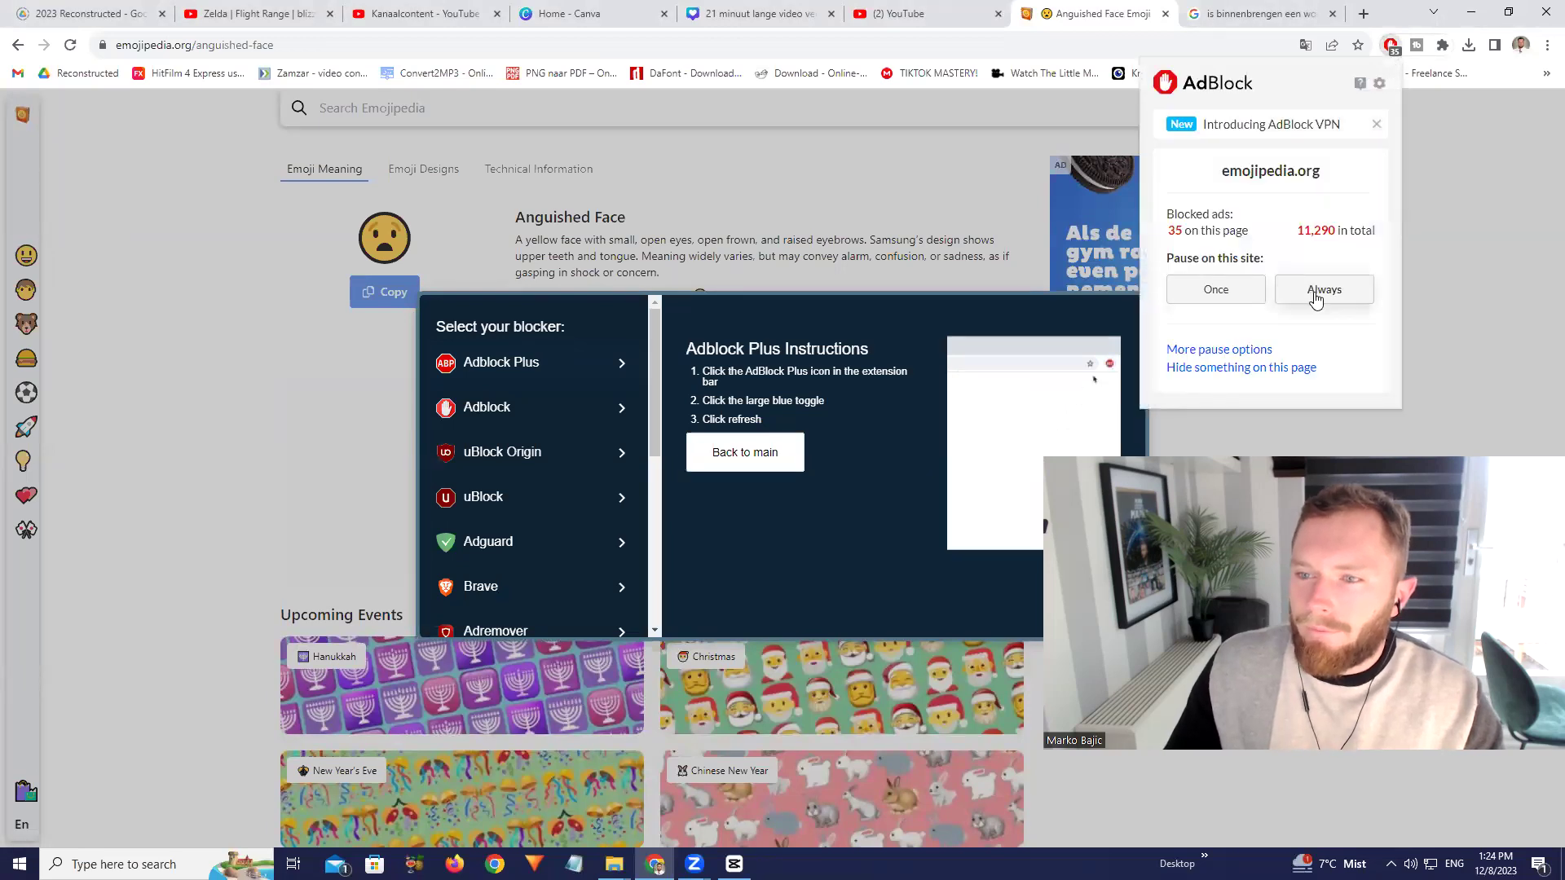
click(1235, 293)
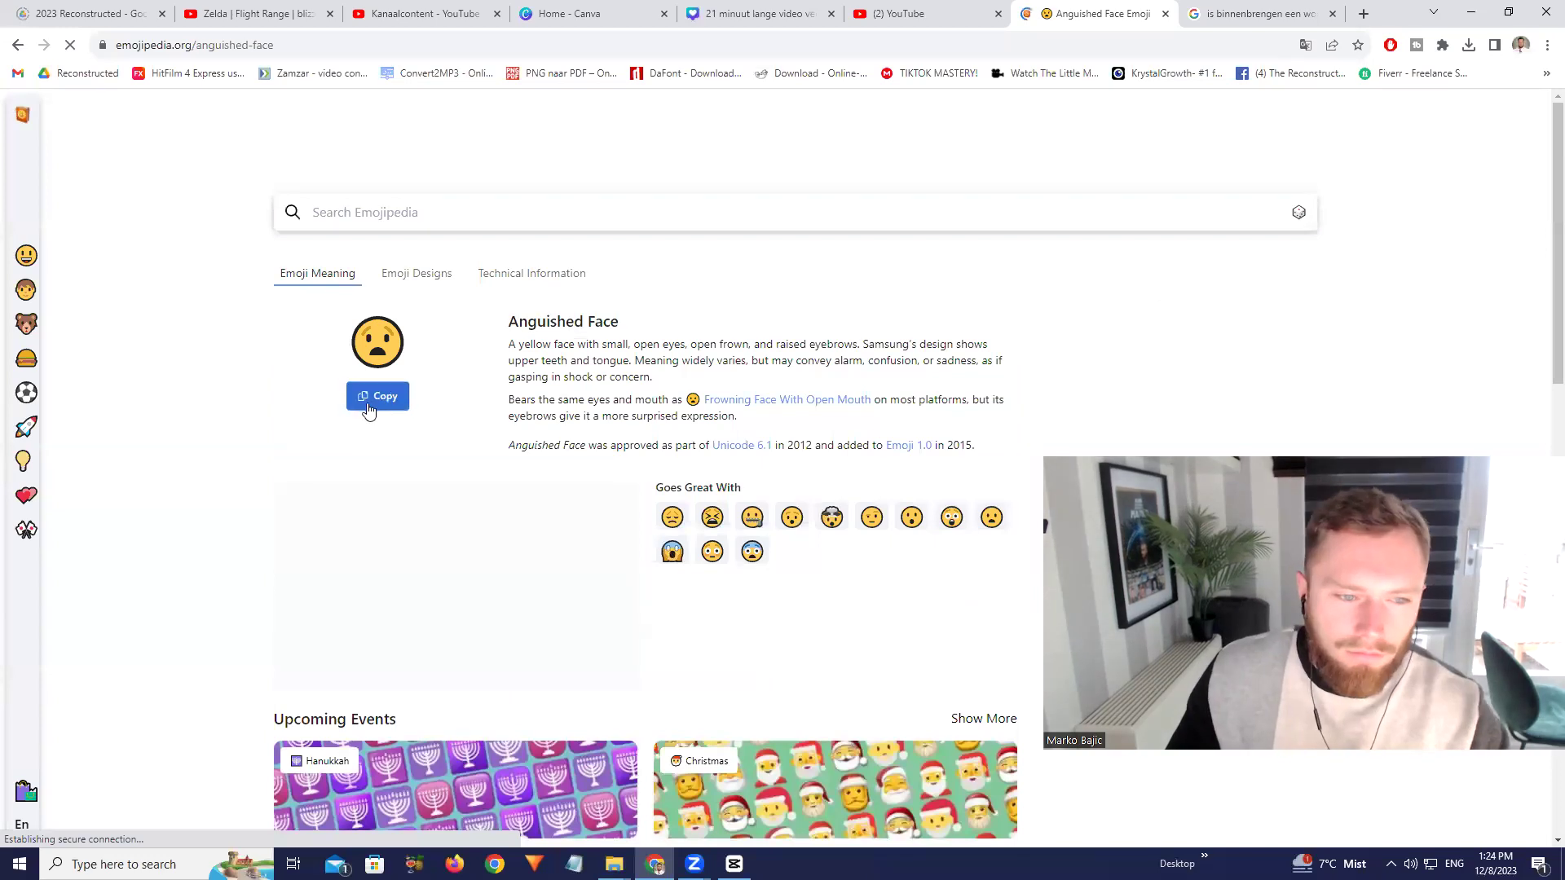
Copy the Anguished Face emoji, add it after "De meesten werden ontslagen" in CapCut's first caption and play on to the second caption
click(369, 406)
click(733, 864)
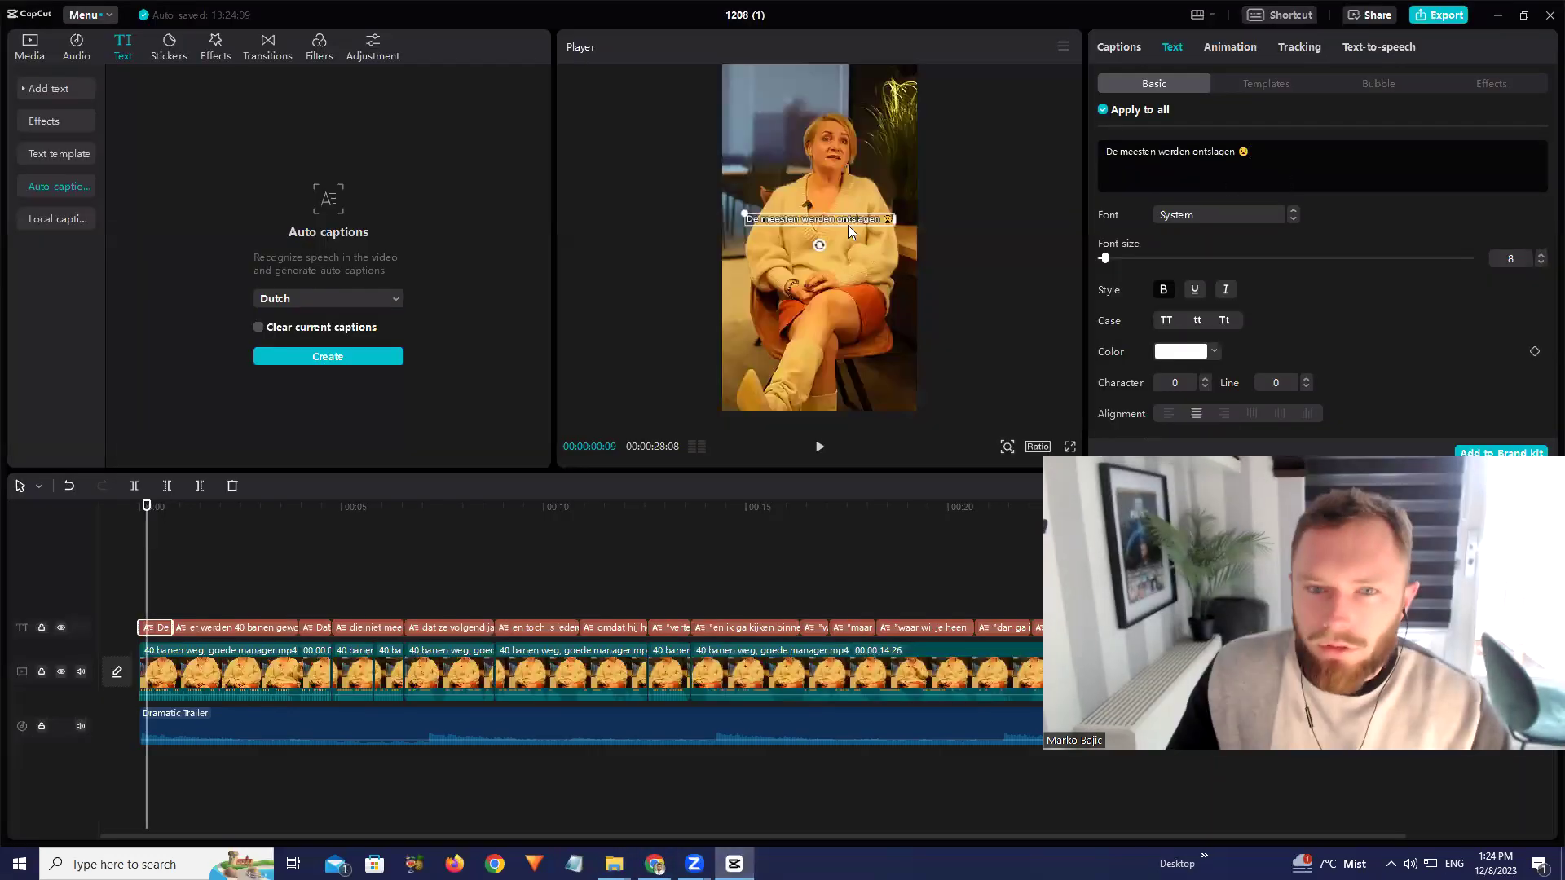
key(space)
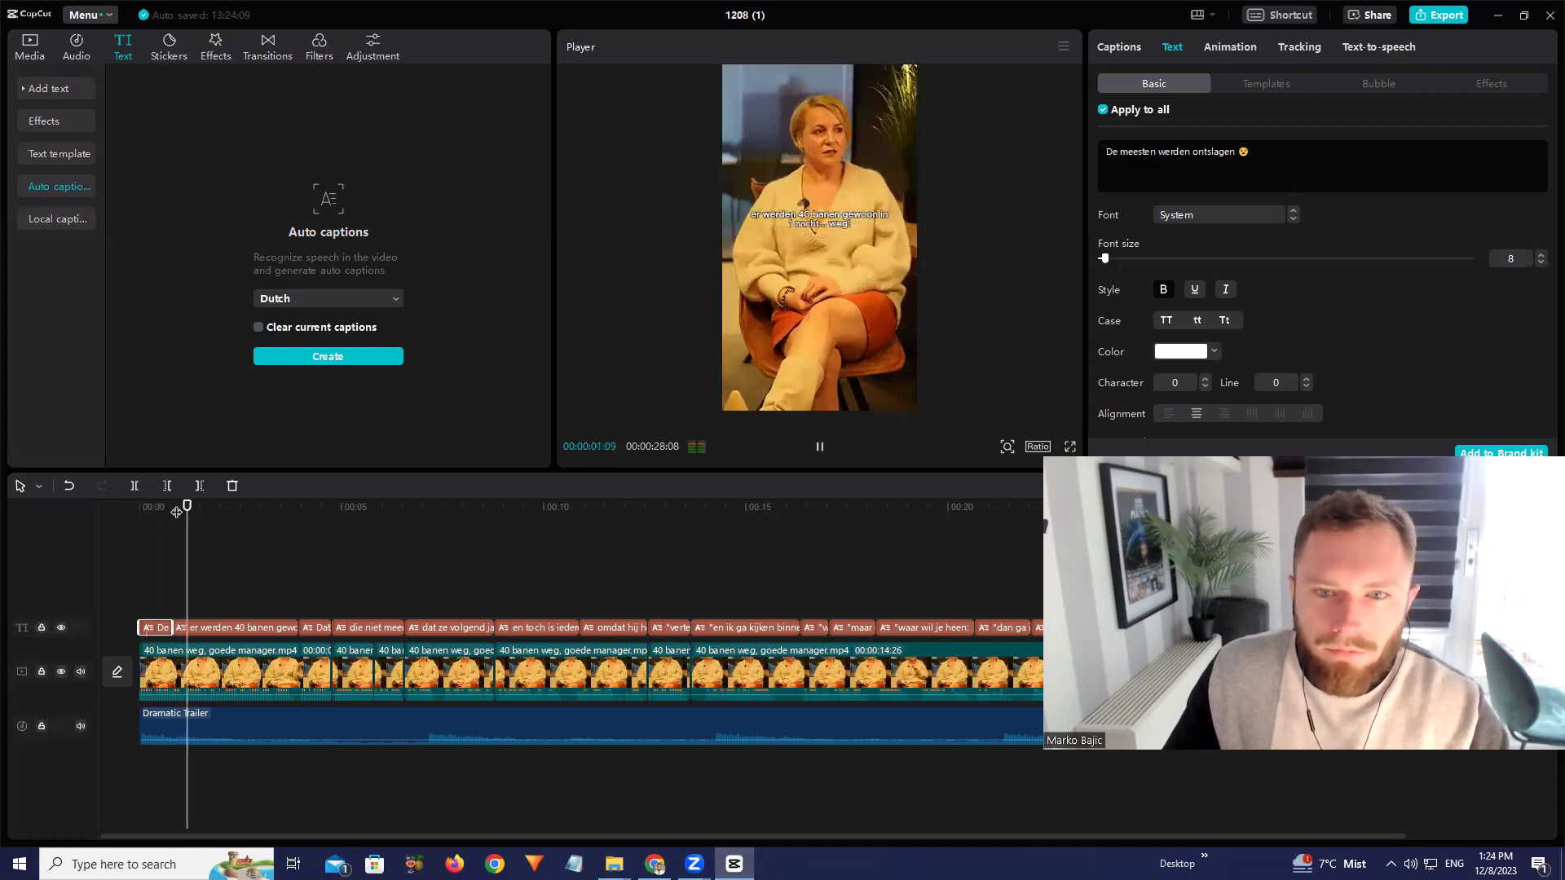
Switch to Chrome, search Emojipedia for "smoke" and look through the results for a fitting emoji
key(alt+Tab)
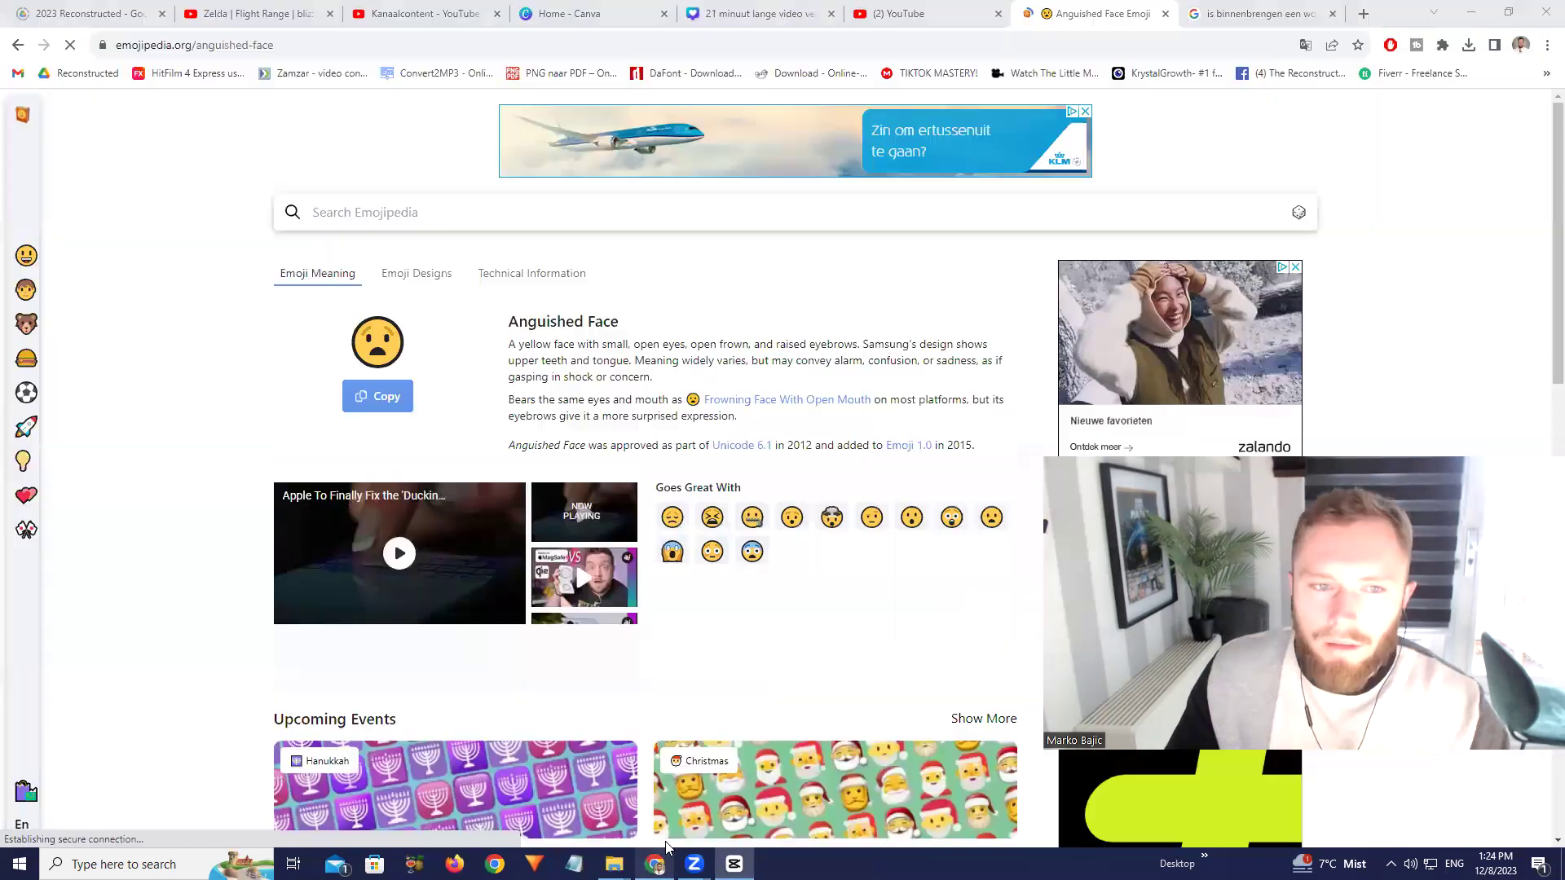
click(436, 214)
text(smoke)
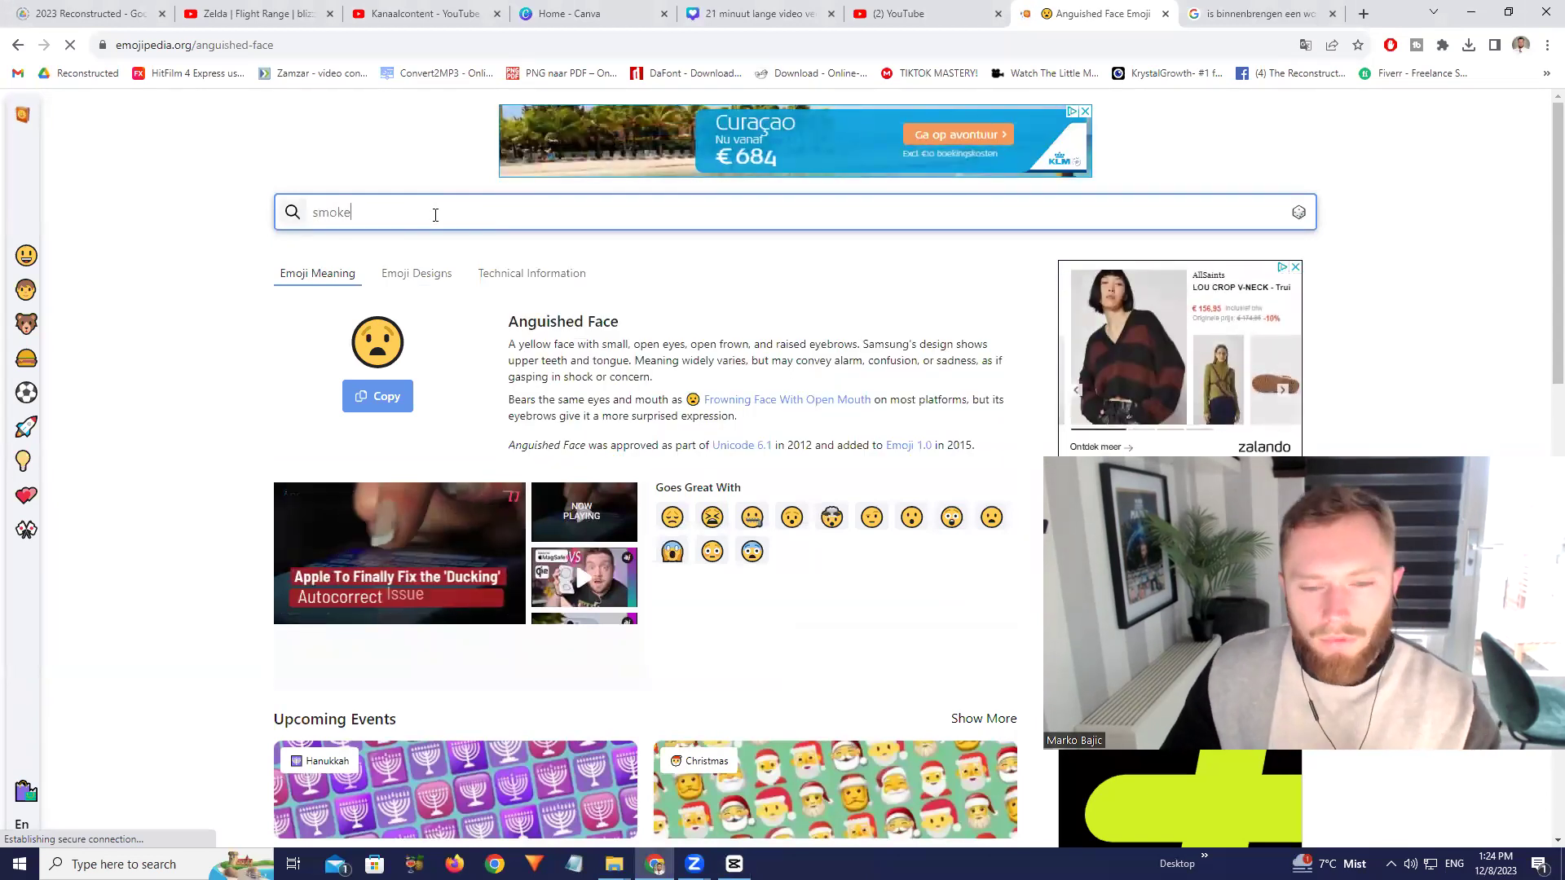
key(Return)
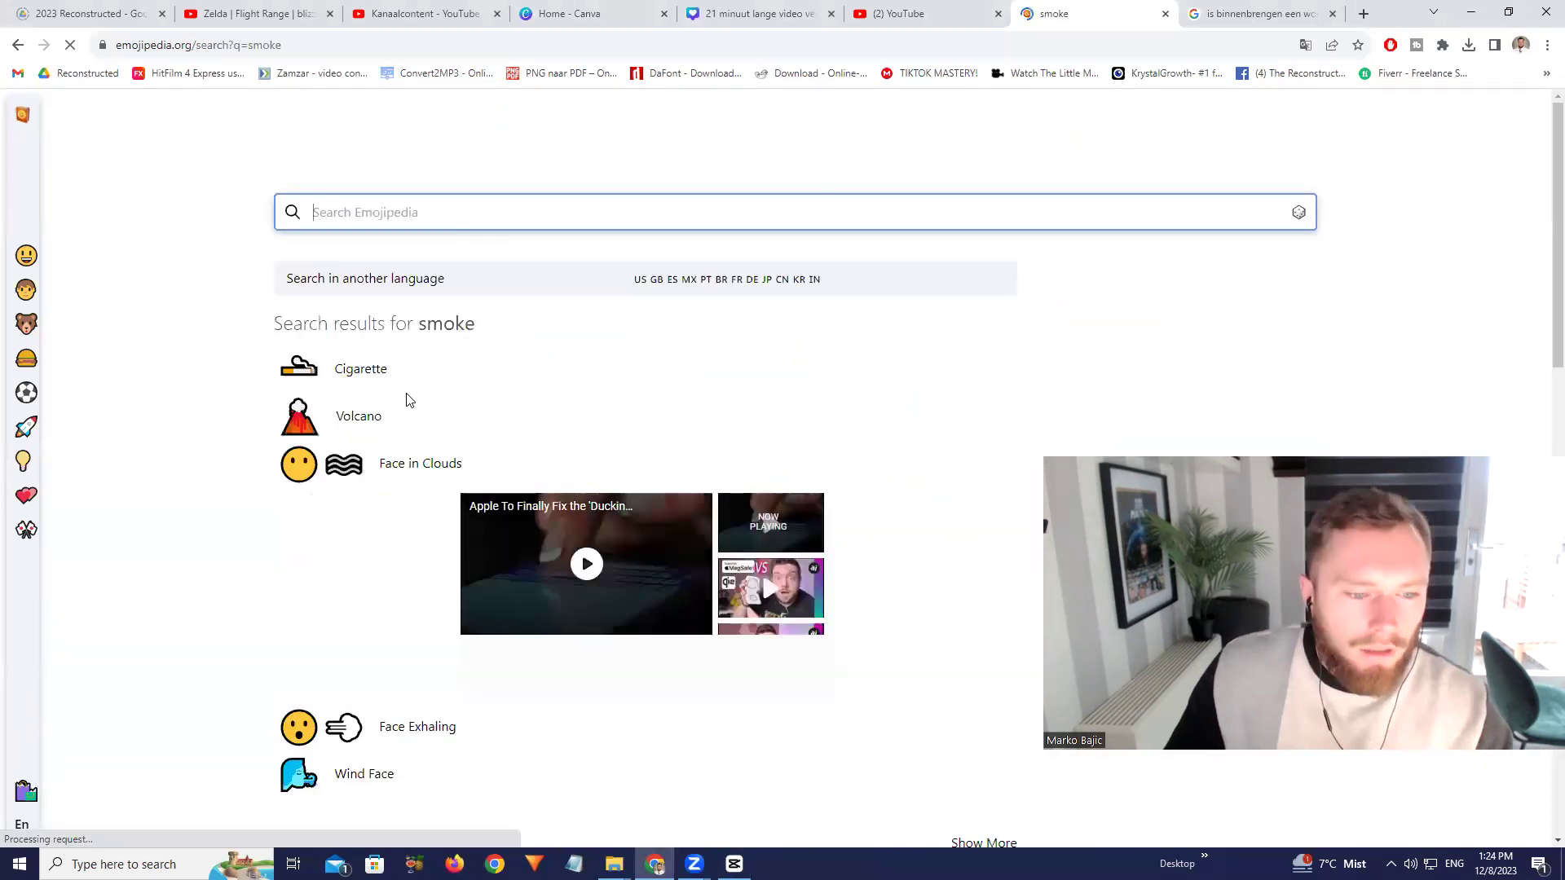
scroll(444, 496, down, 4)
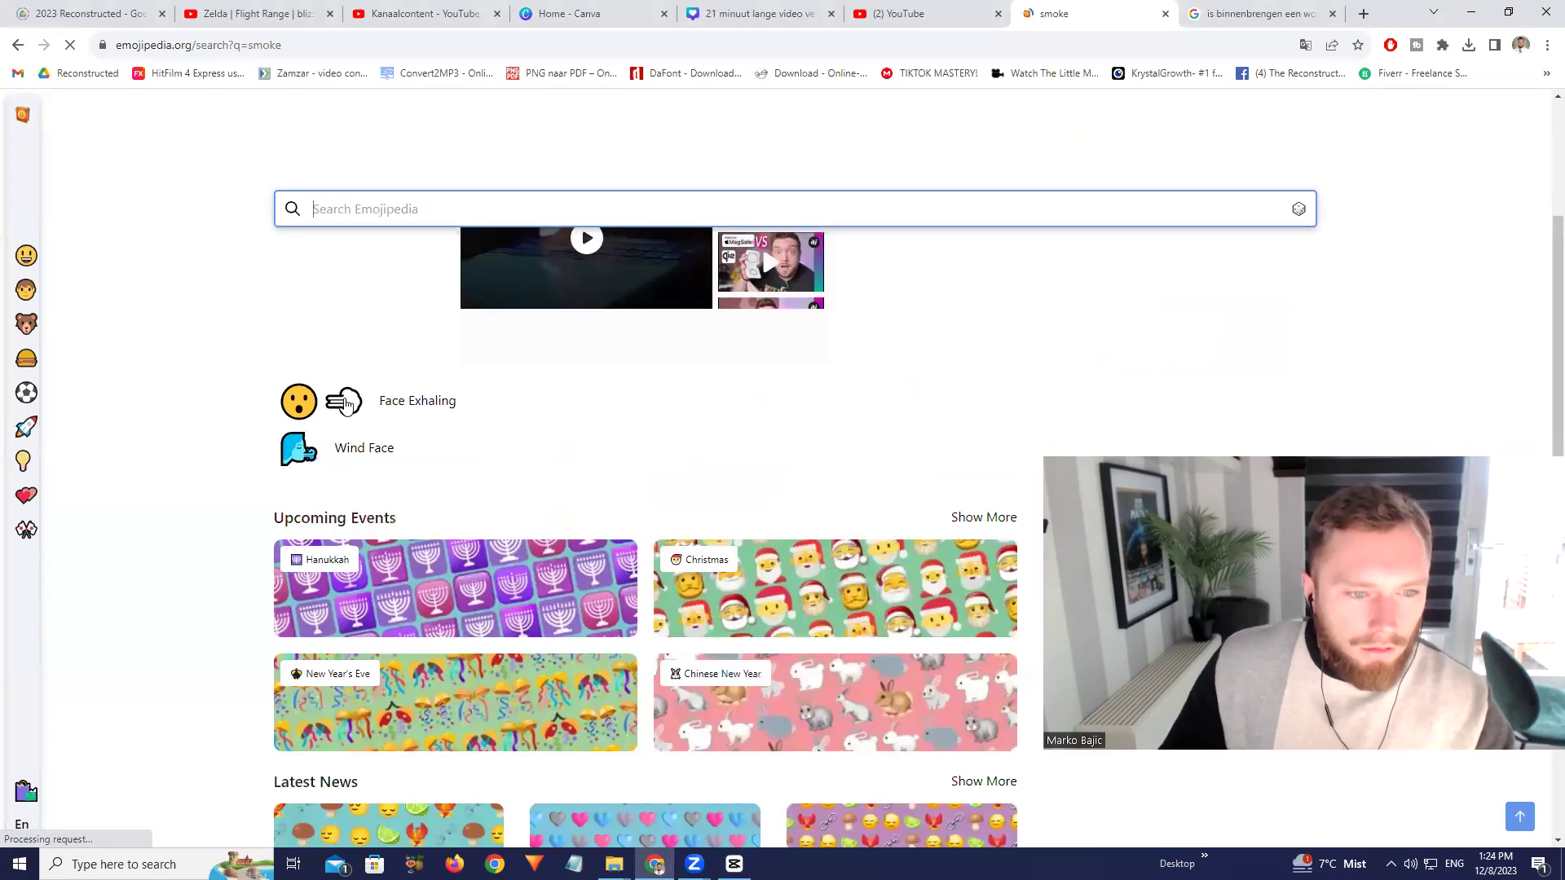
scroll(388, 452, down, 8)
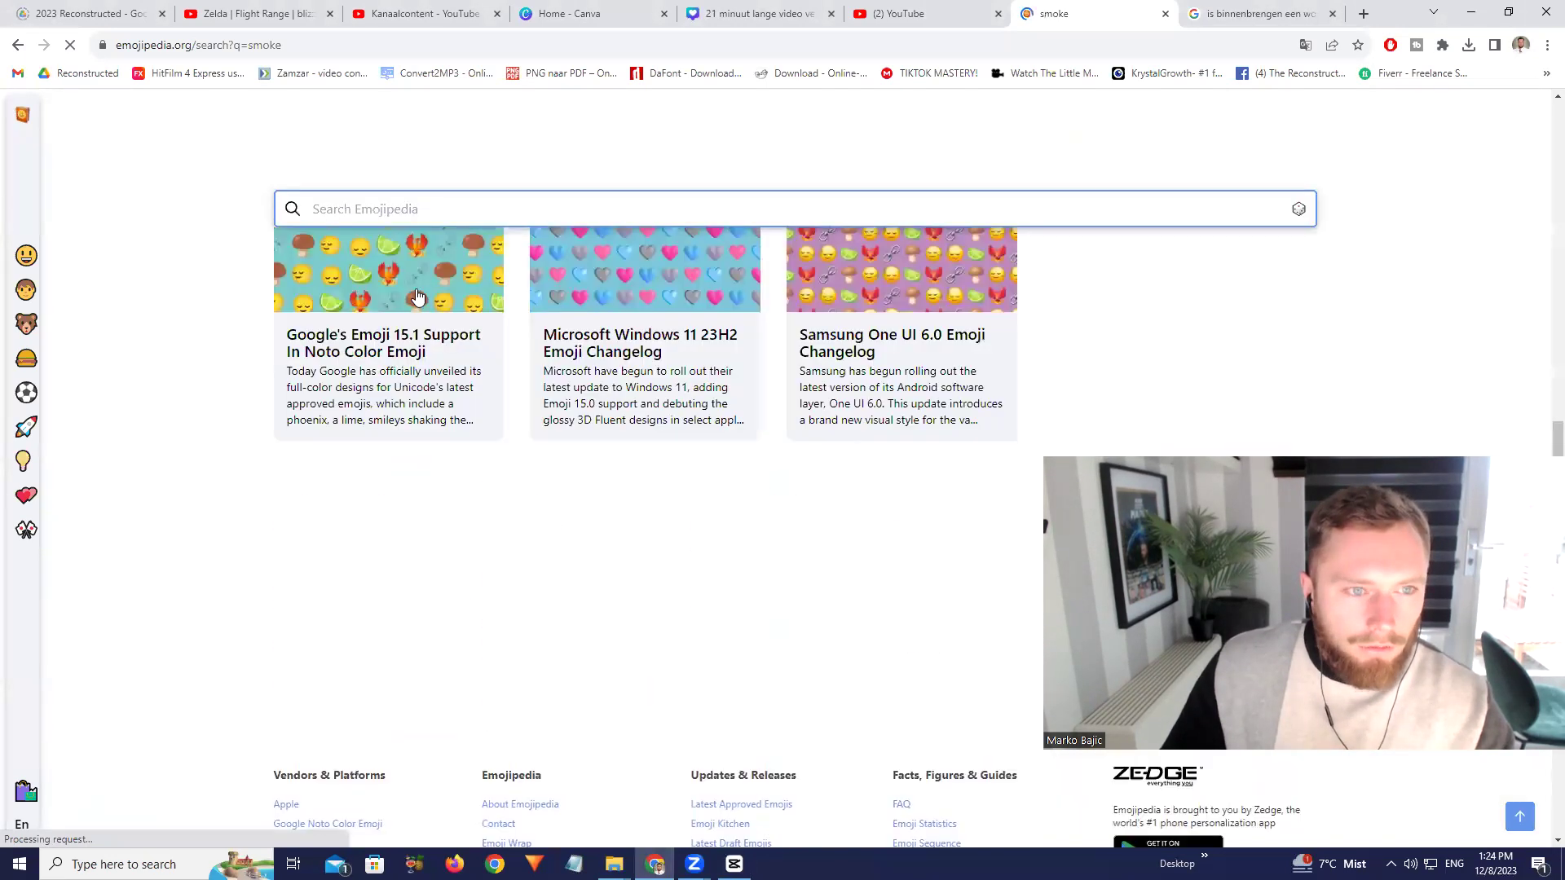
scroll(416, 296, up, 11)
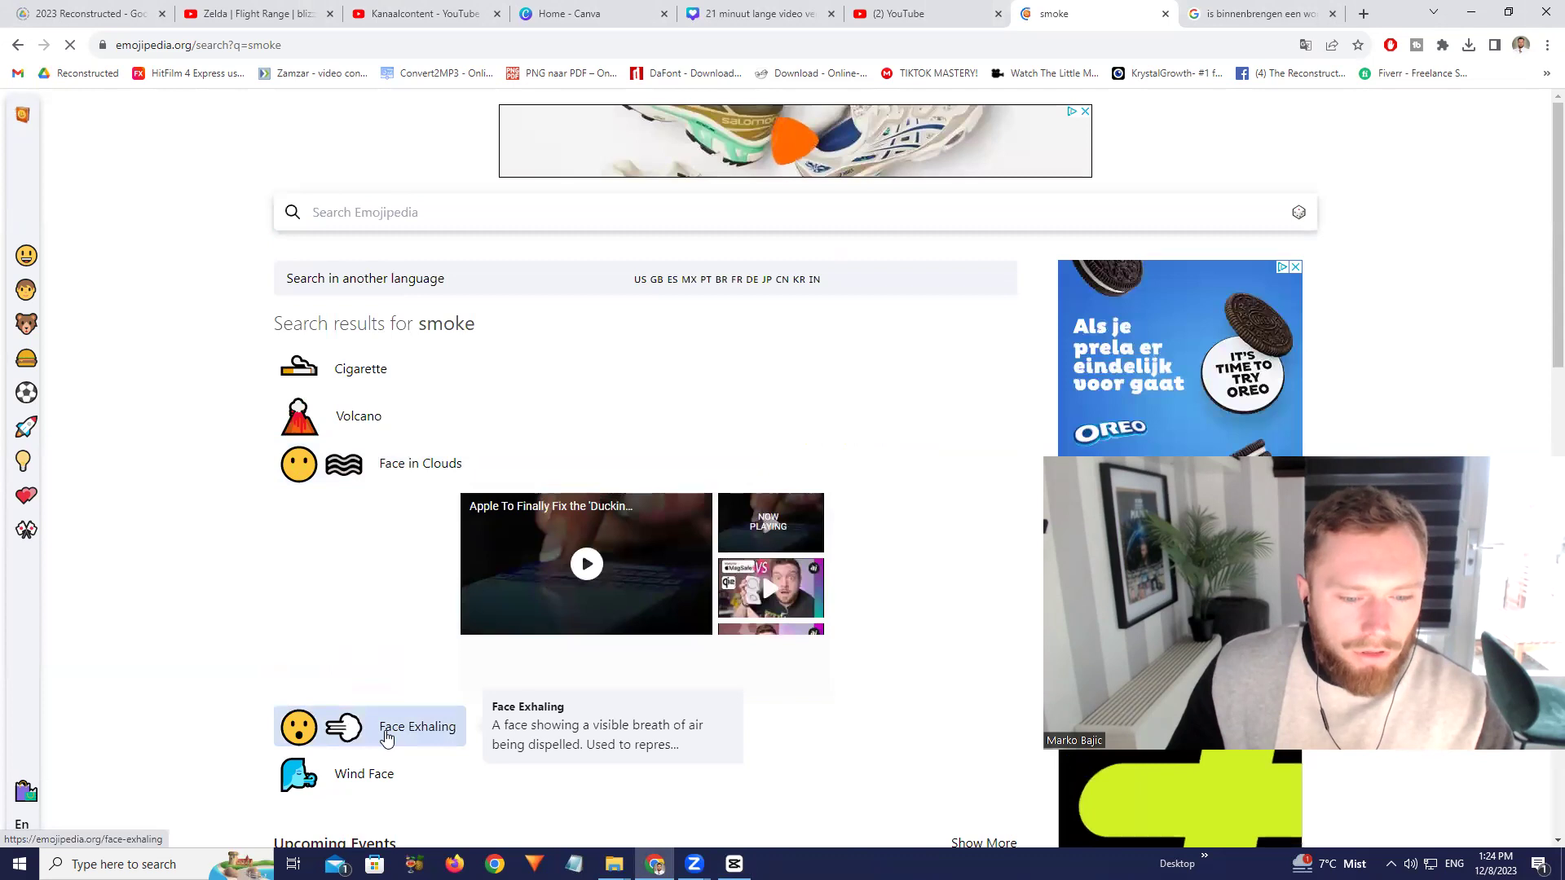
Copy the Face Exhaling emoji and add it after "1 nacht... weg!" in CapCut's second caption
click(400, 706)
scroll(458, 453, down, 5)
scroll(458, 450, up, 4)
click(383, 318)
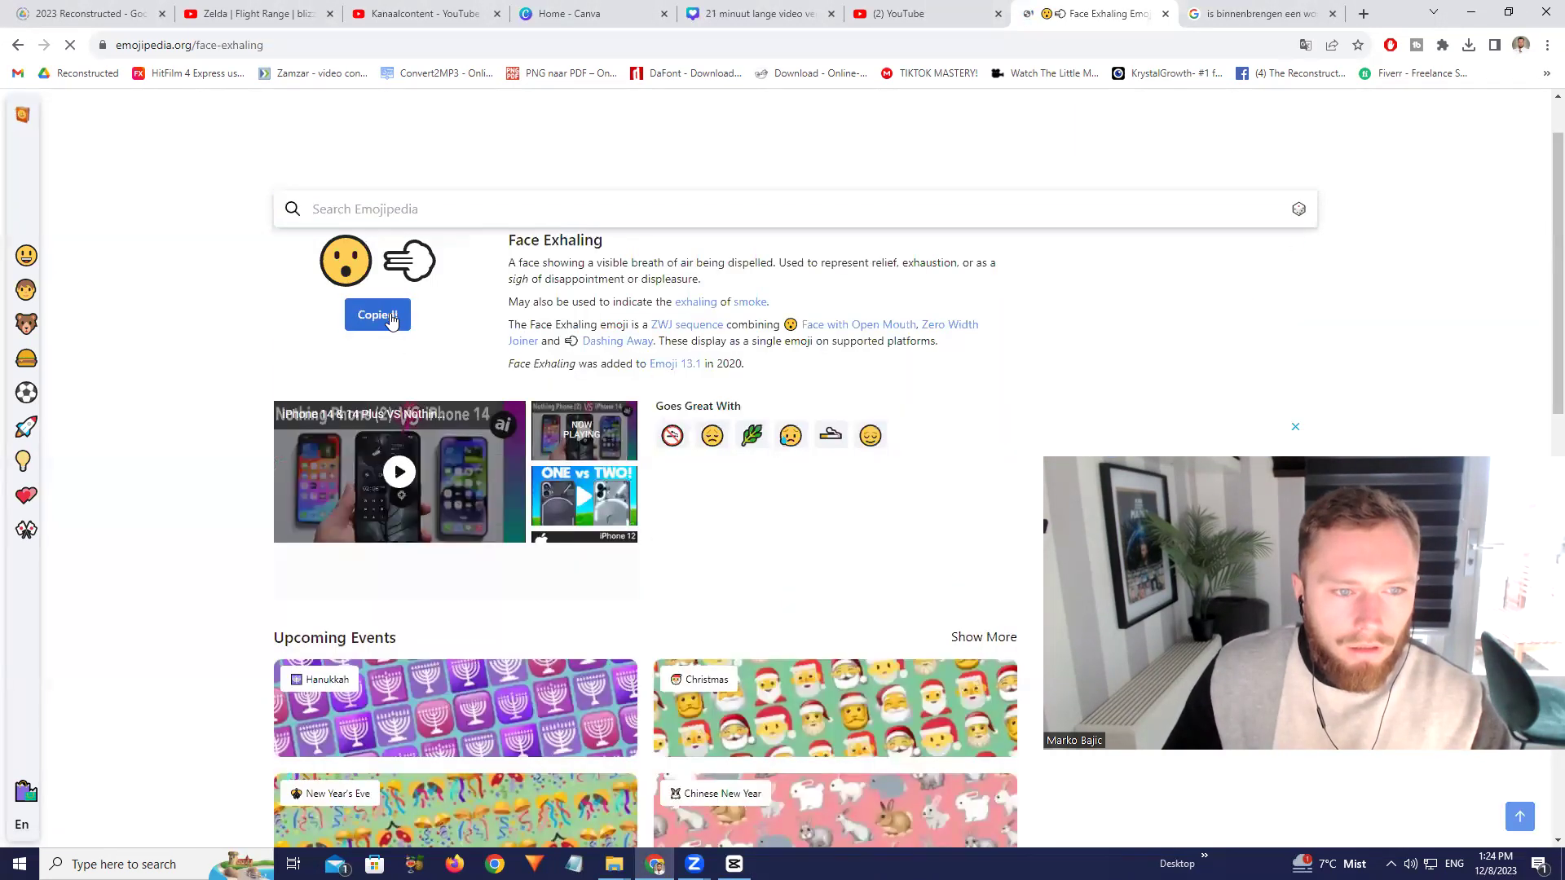
key(alt+Tab)
click(216, 626)
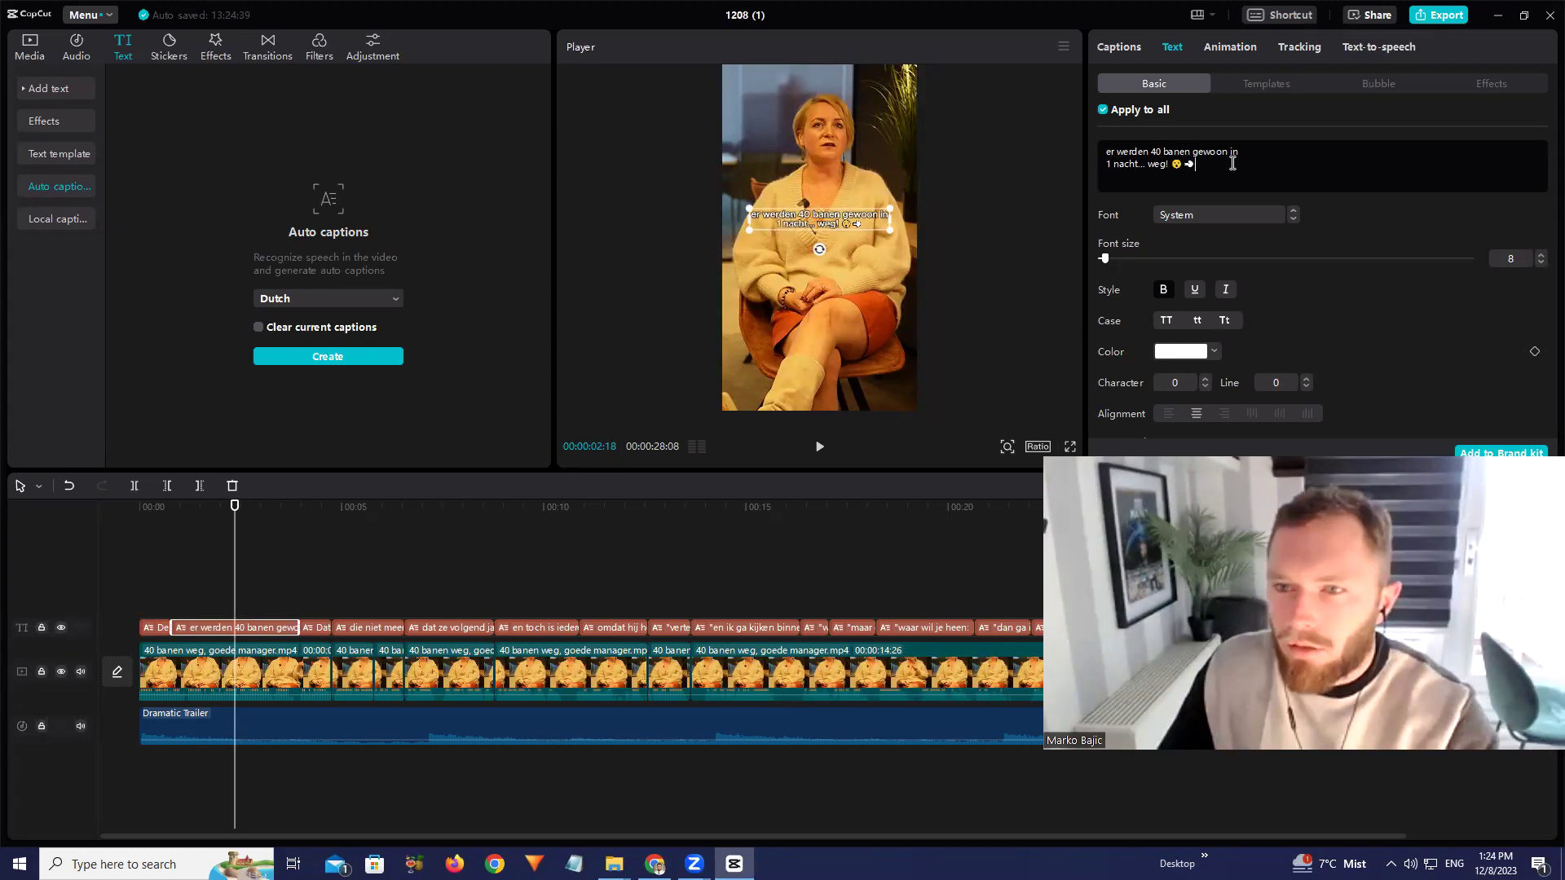
Switch to Chrome, search Emojipedia for "air" and look through the results for a fitting emoji
key(alt+Tab)
click(404, 212)
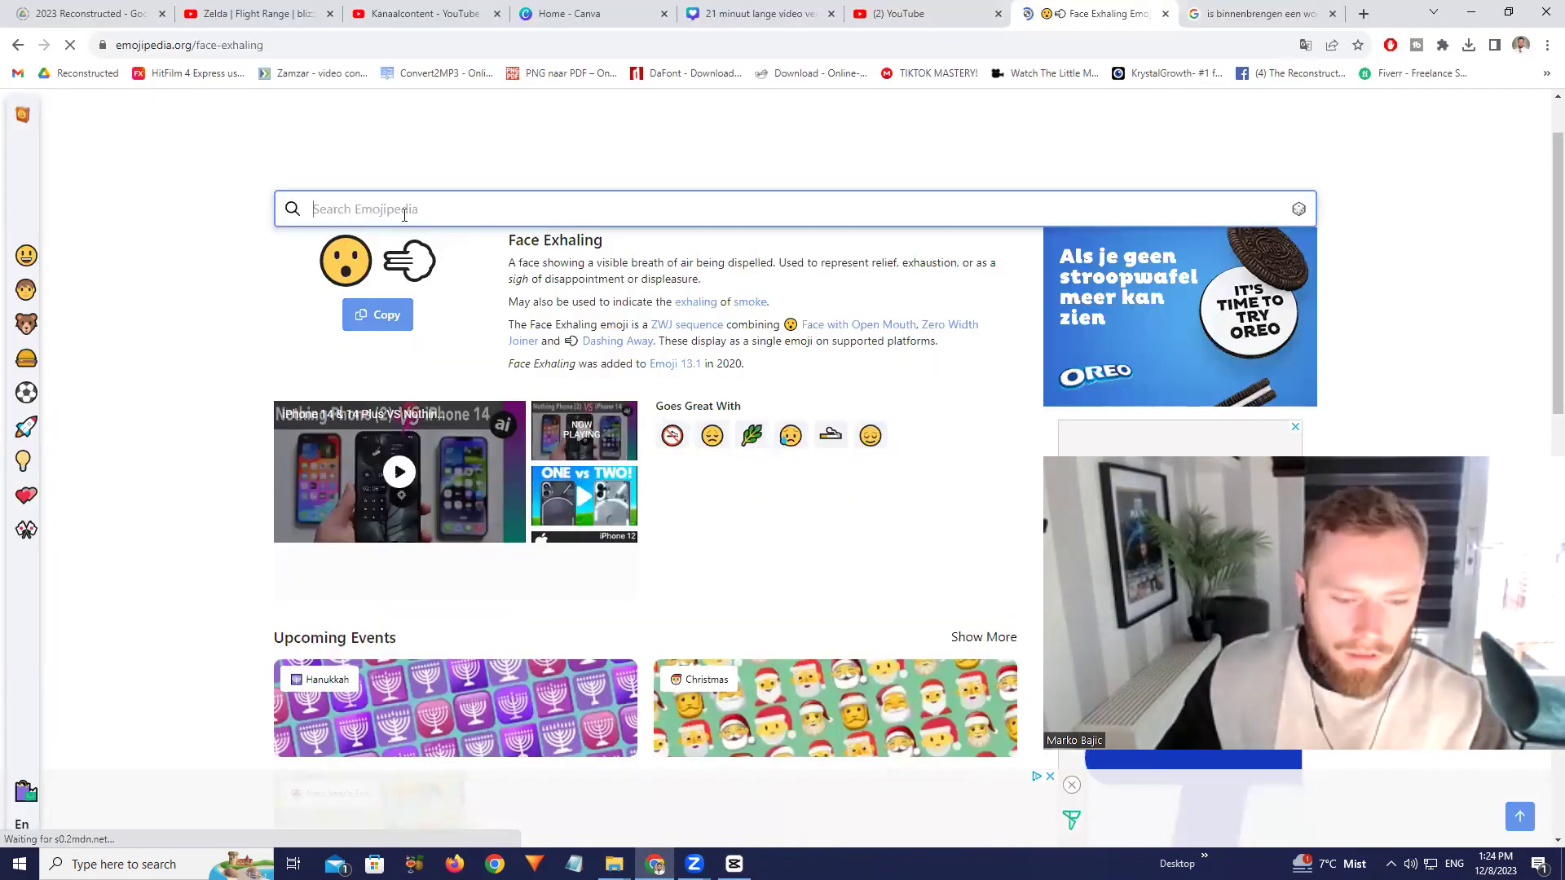
text(air)
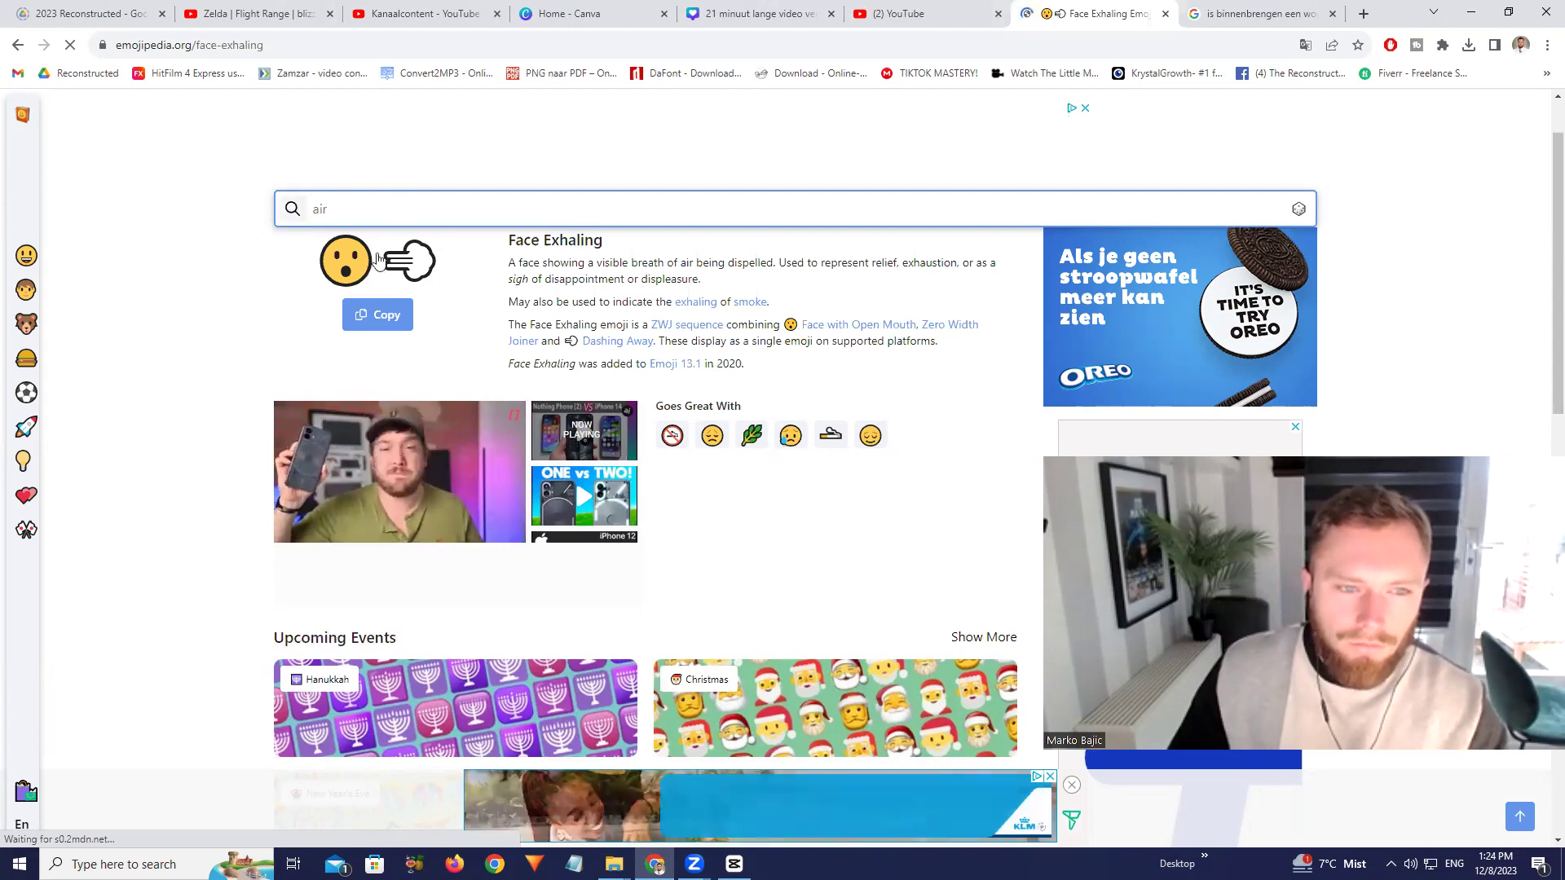
key(Return)
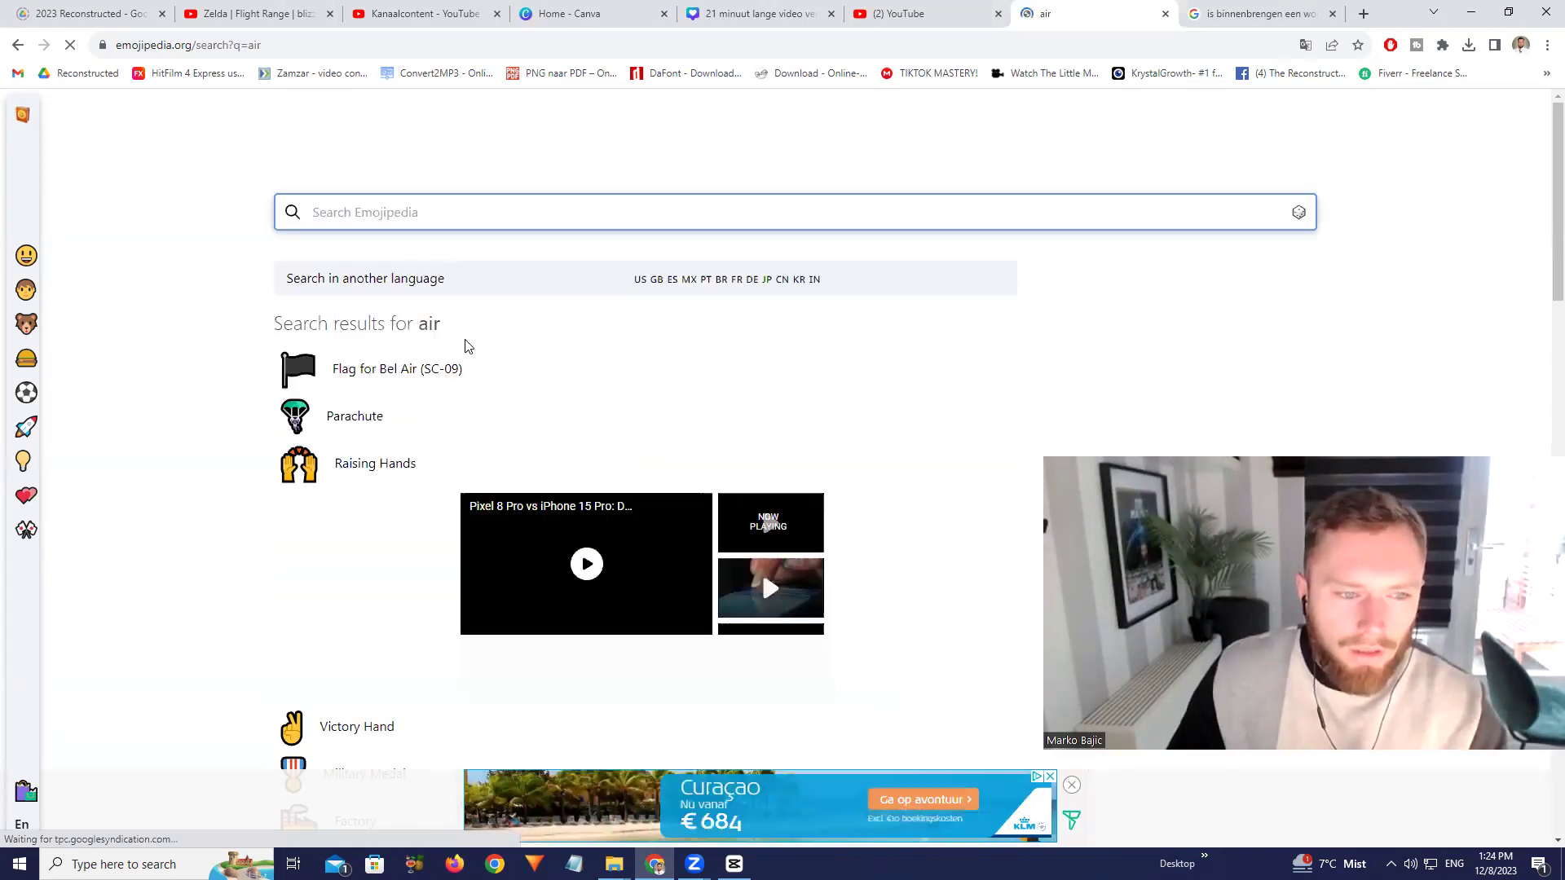
scroll(469, 347, down, 6)
scroll(466, 347, down, 12)
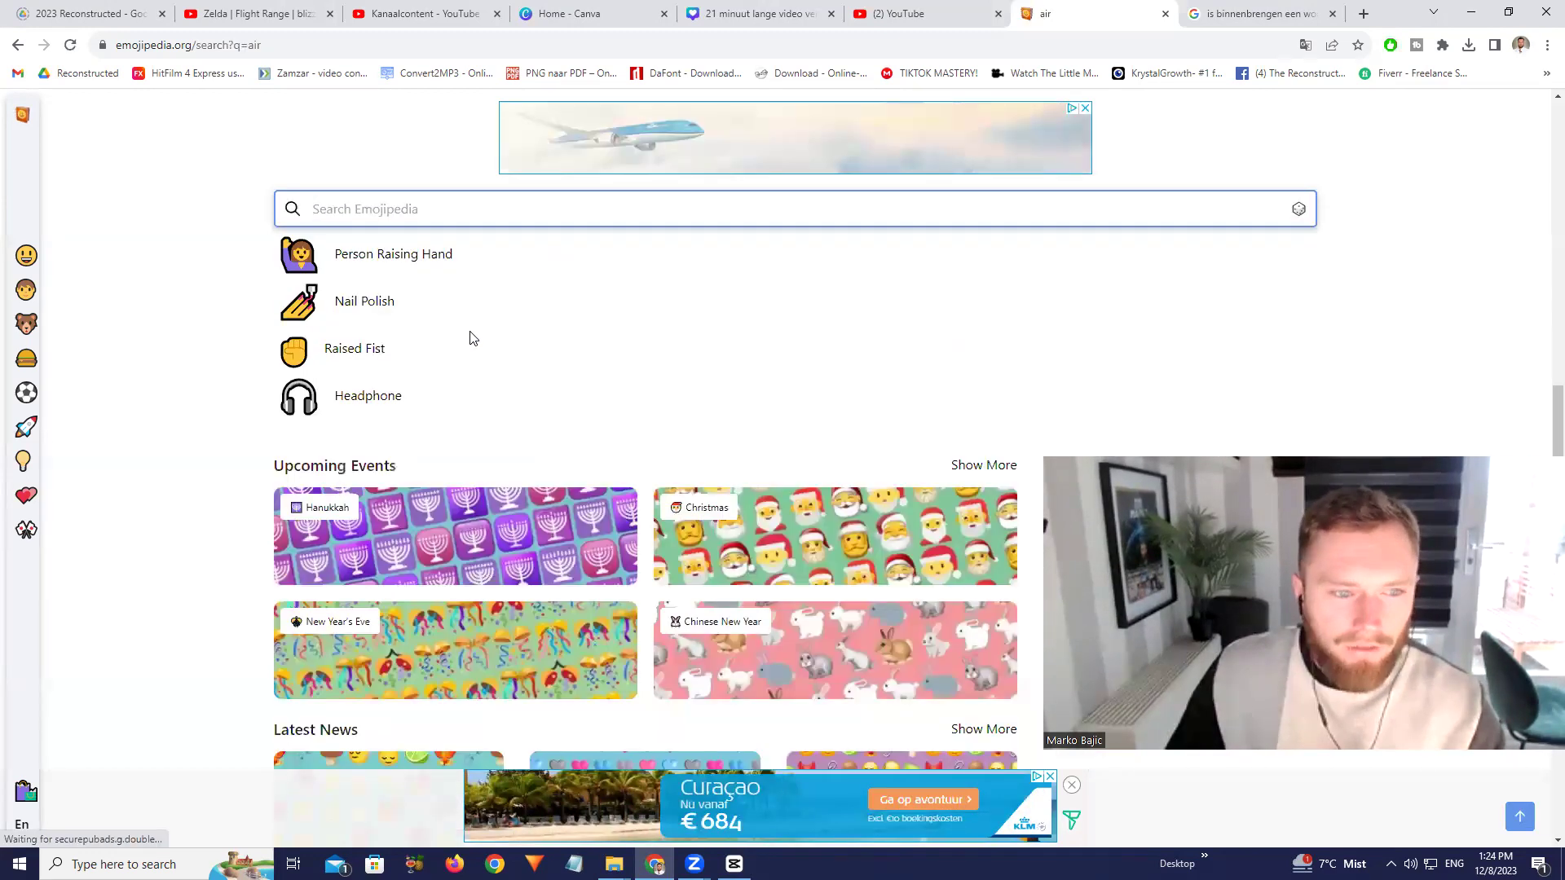
scroll(467, 346, down, 10)
Search Google for "smoke emoji", copy the Dashing Away emoji and use it to replace the Face Exhaling emoji in CapCut's second caption
click(1259, 13)
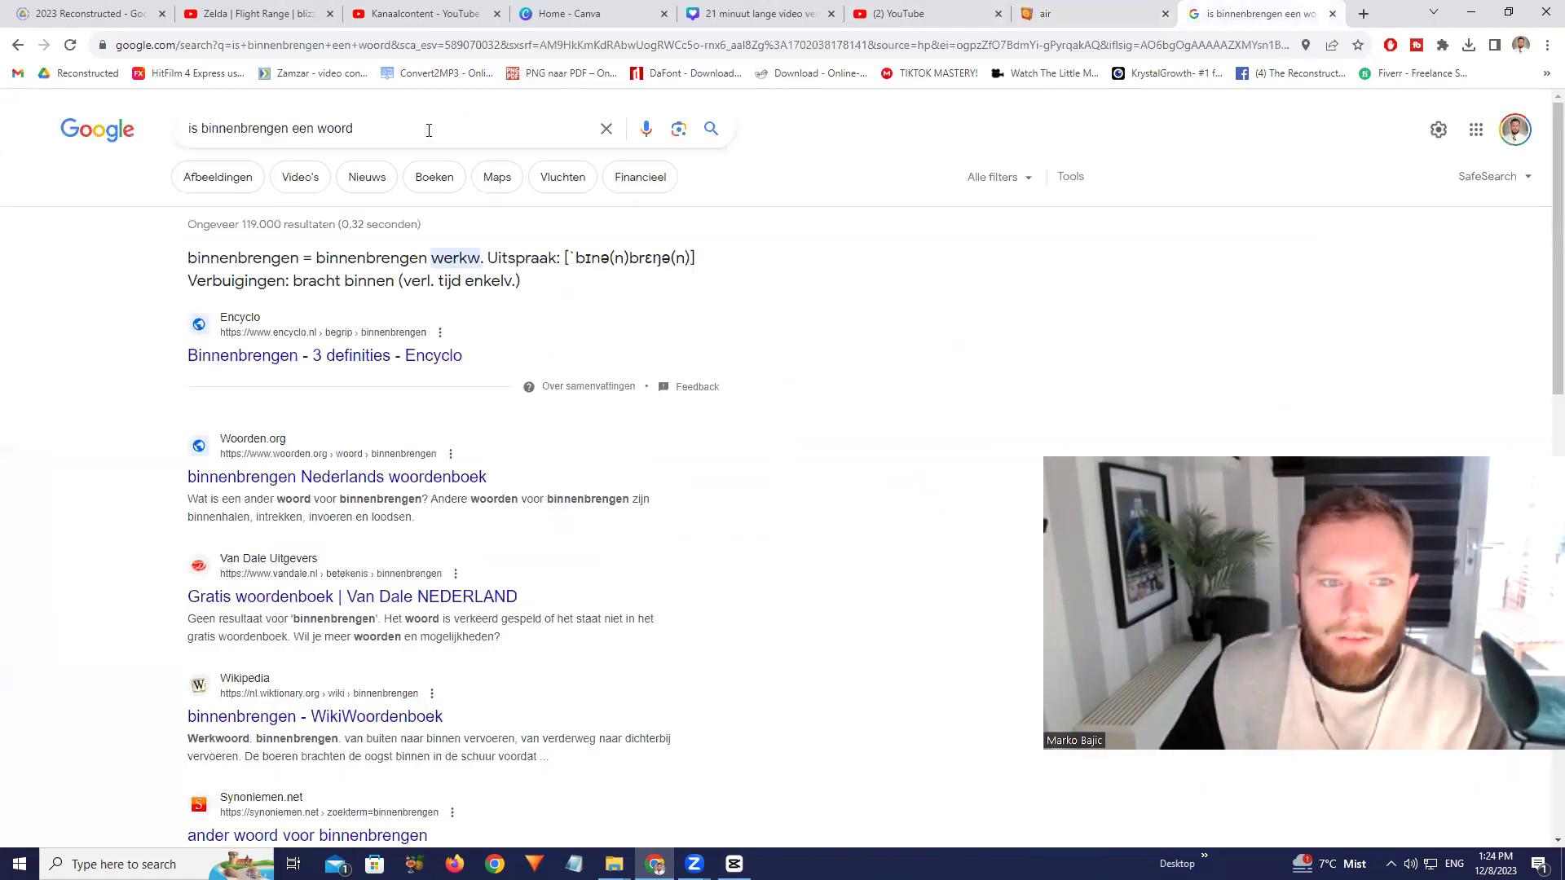
triple_click(429, 131)
text(smoke emoji)
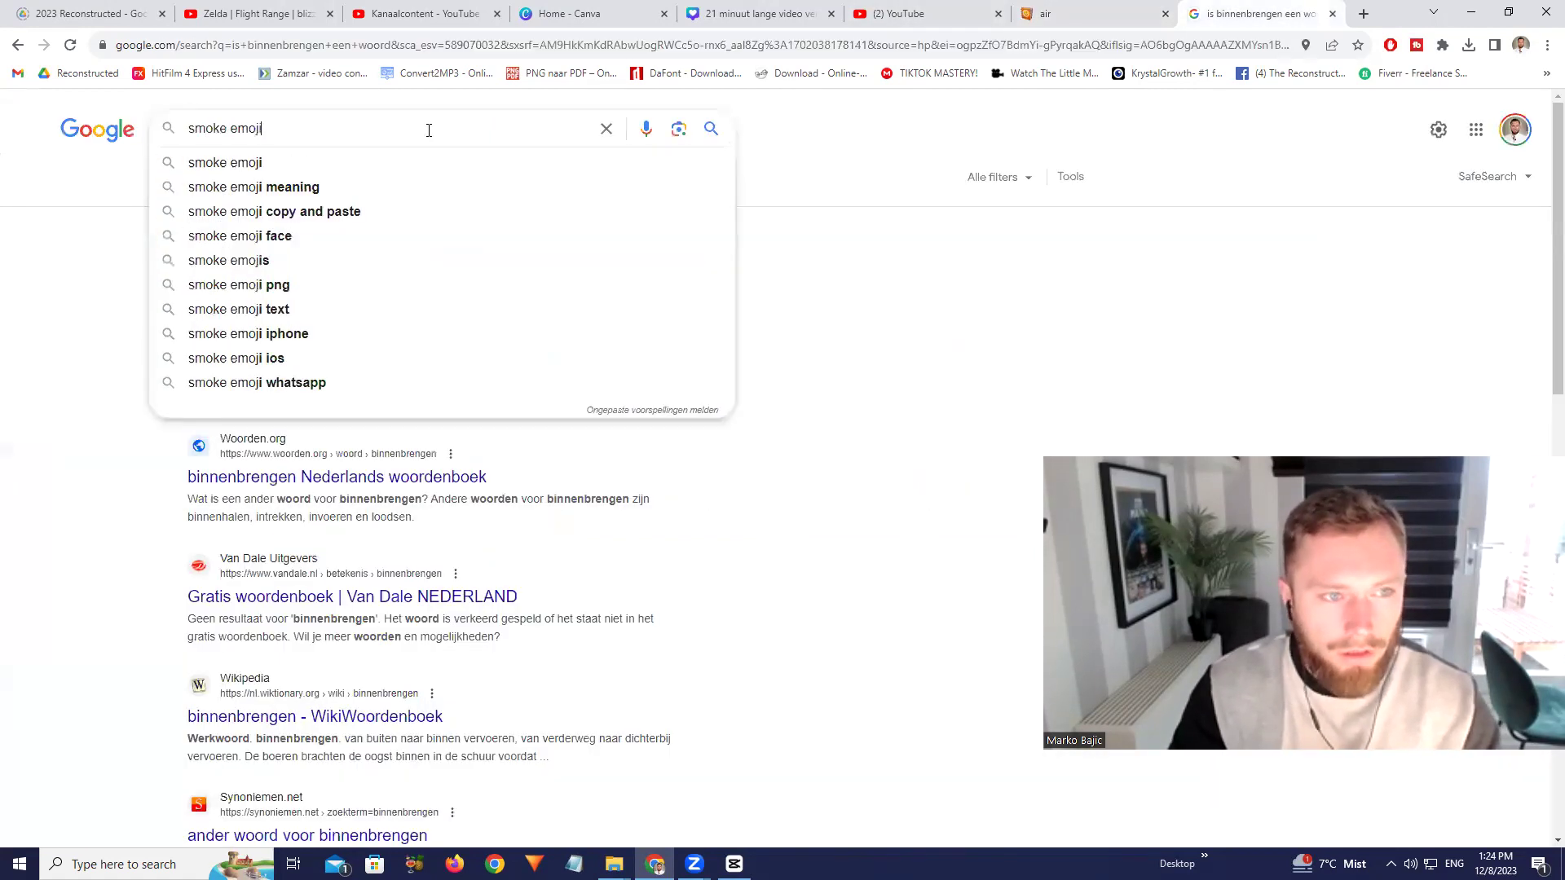
key(Return)
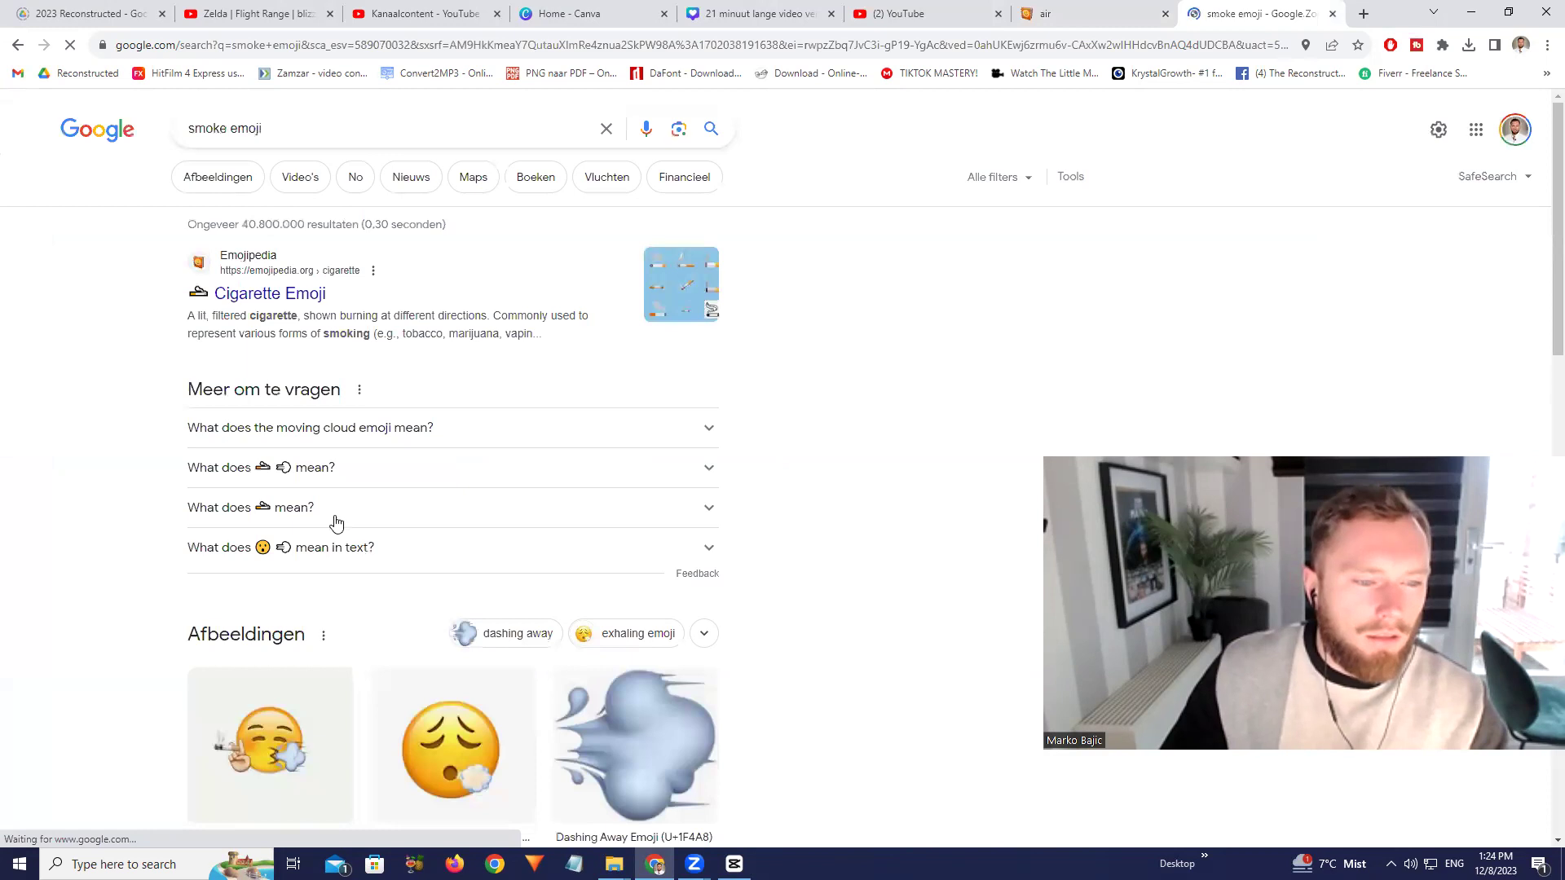
scroll(336, 522, down, 6)
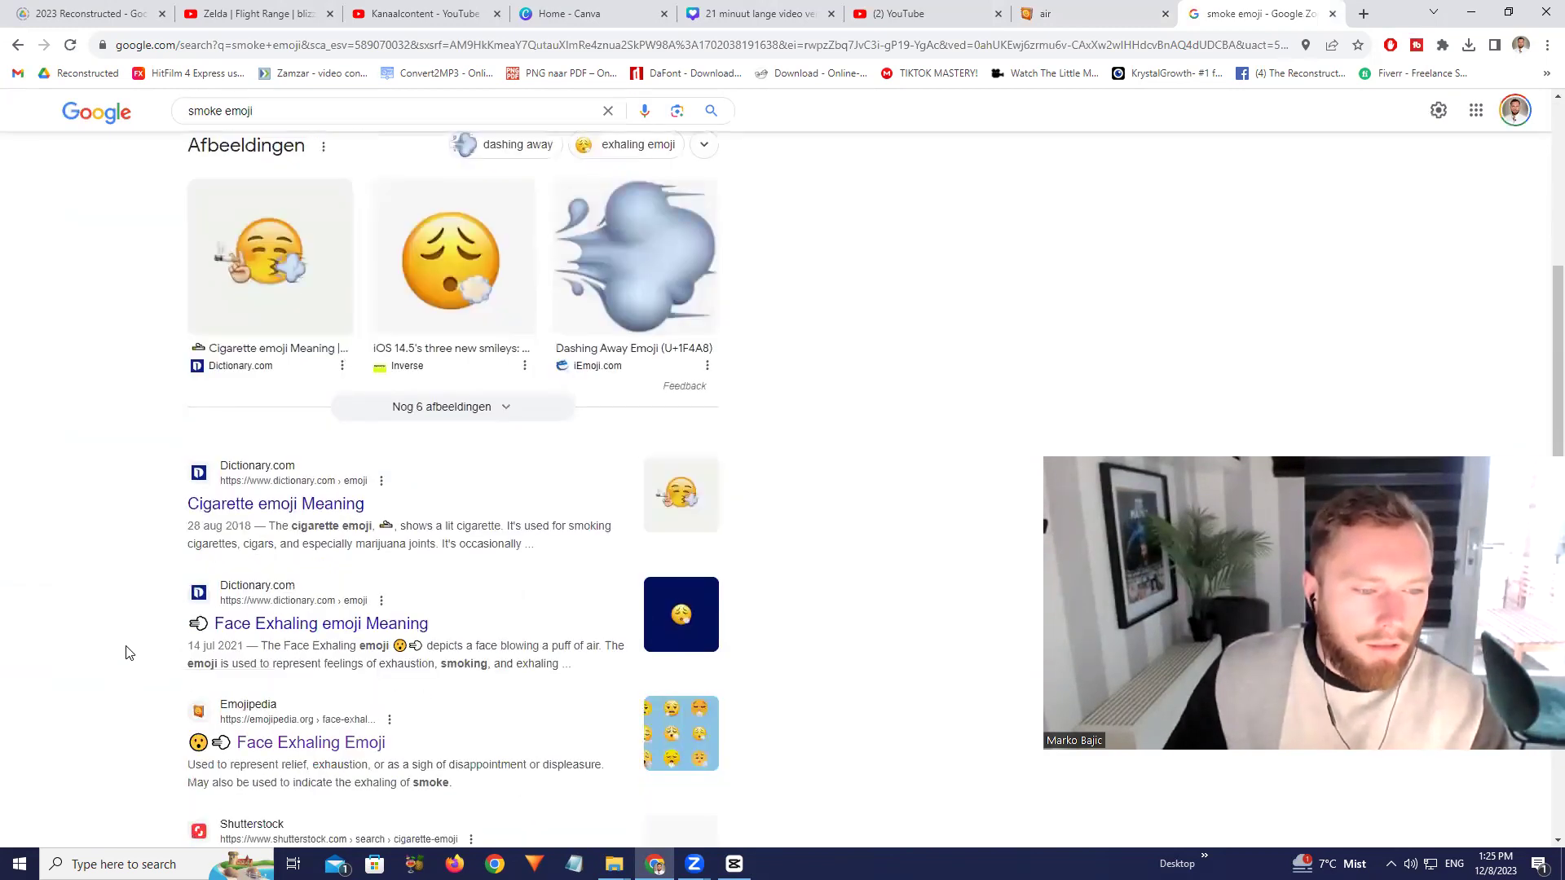
drag(176, 629, 207, 628)
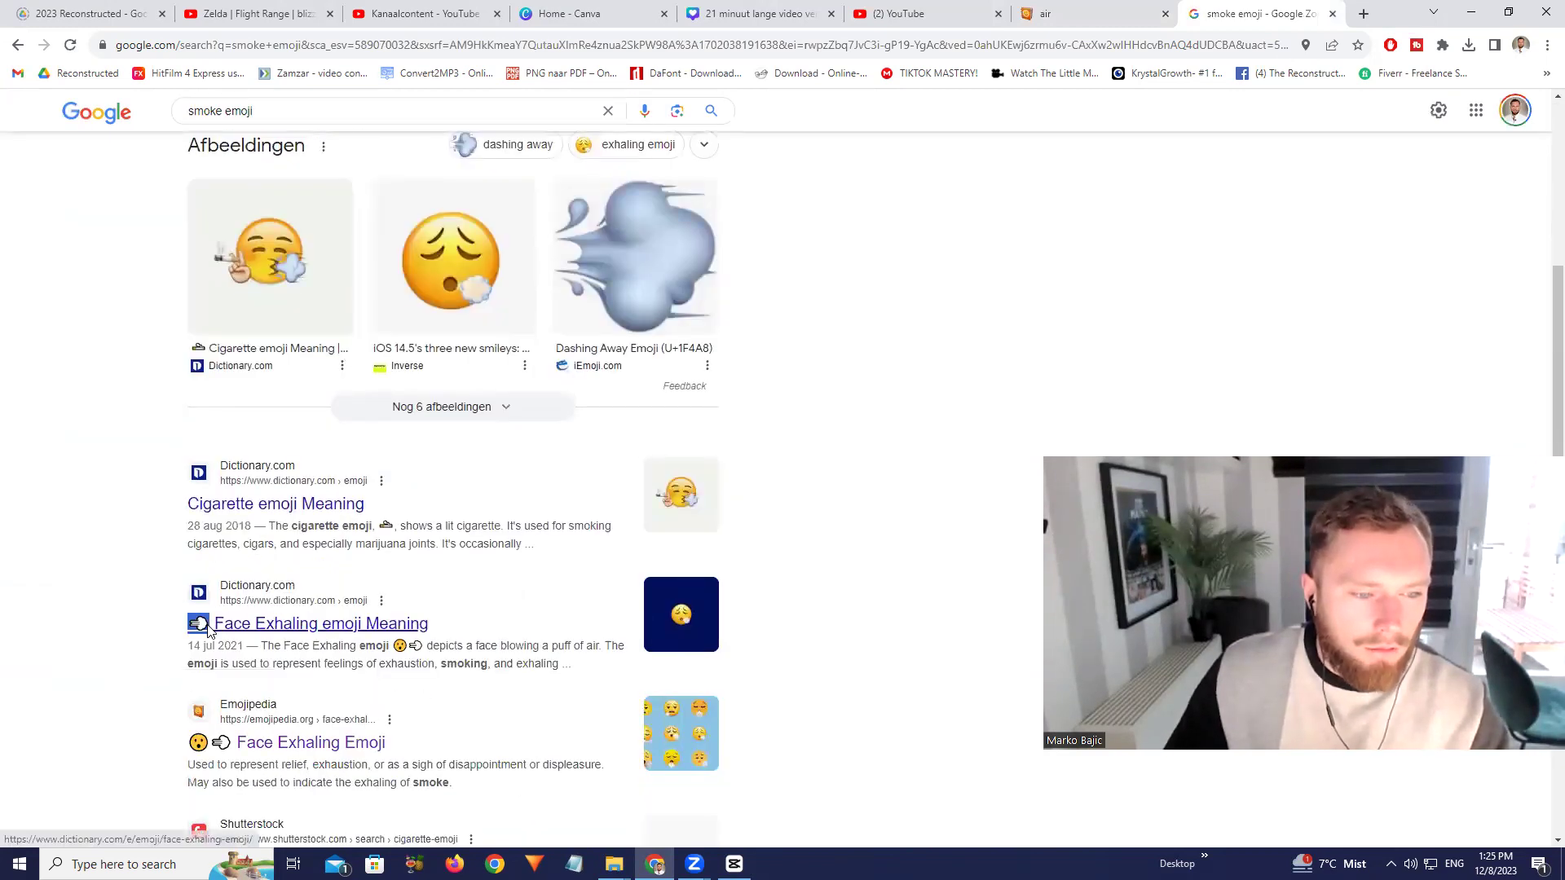
click(277, 47)
text(💨)
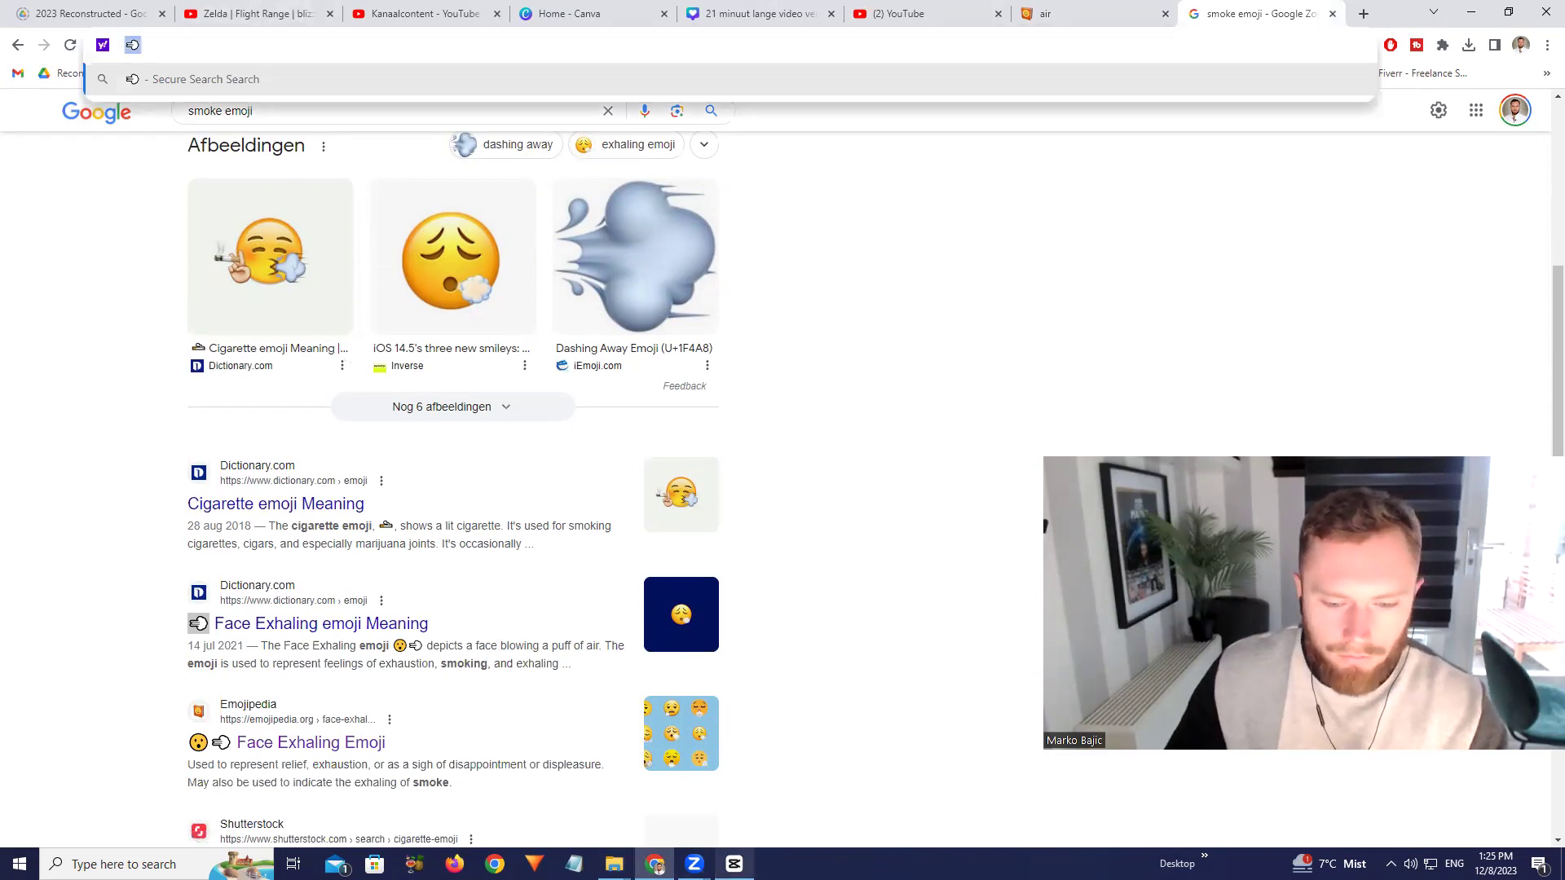
click(733, 864)
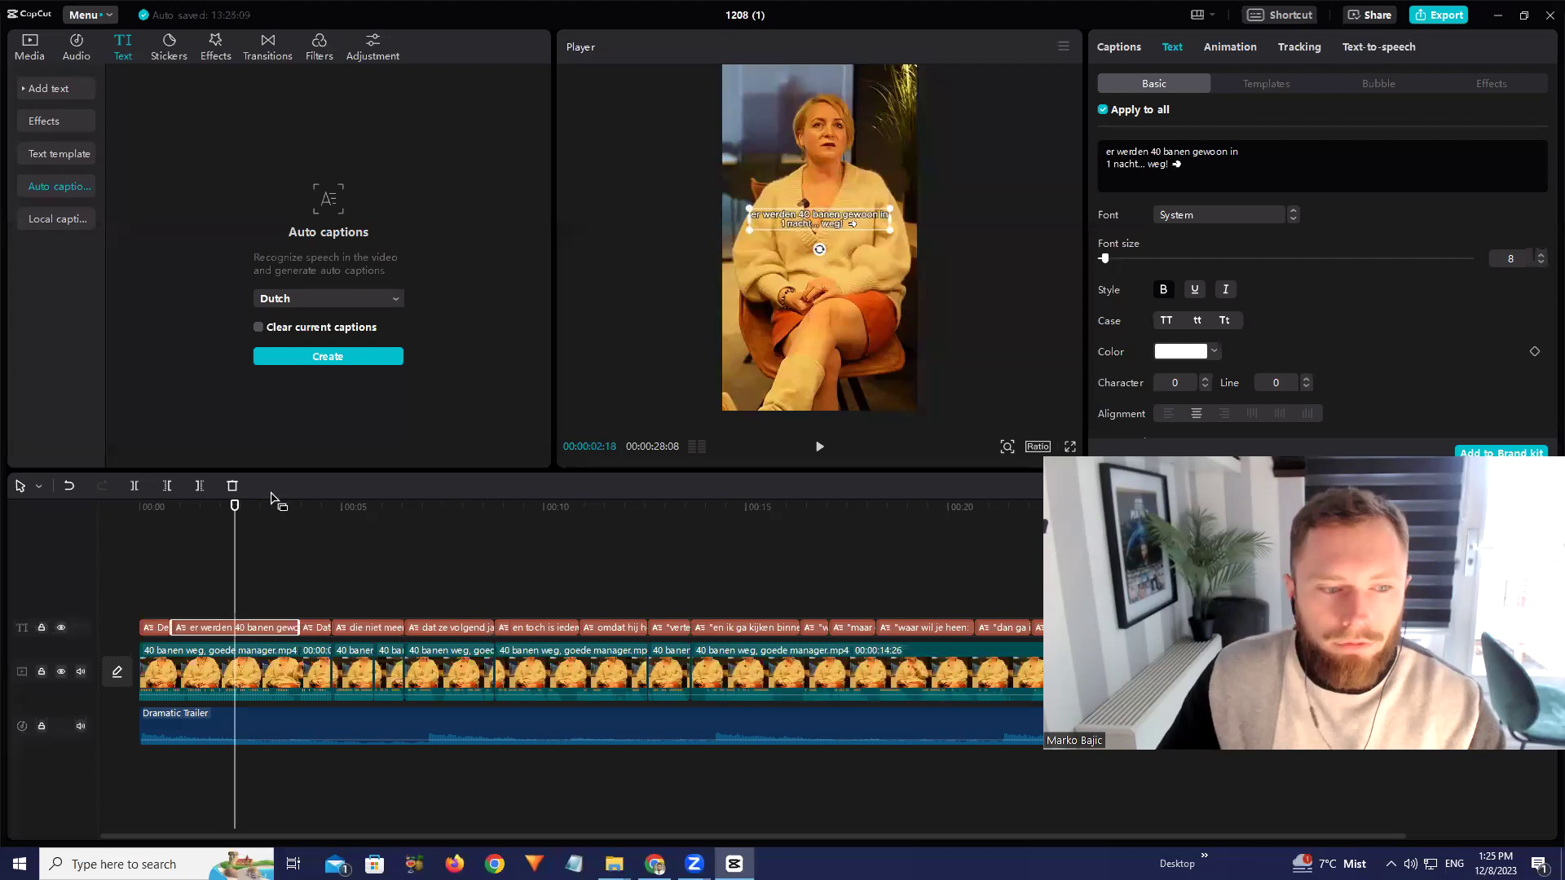
Play on from the second caption and place the playhead at the start of the third caption
click(269, 506)
key(space)
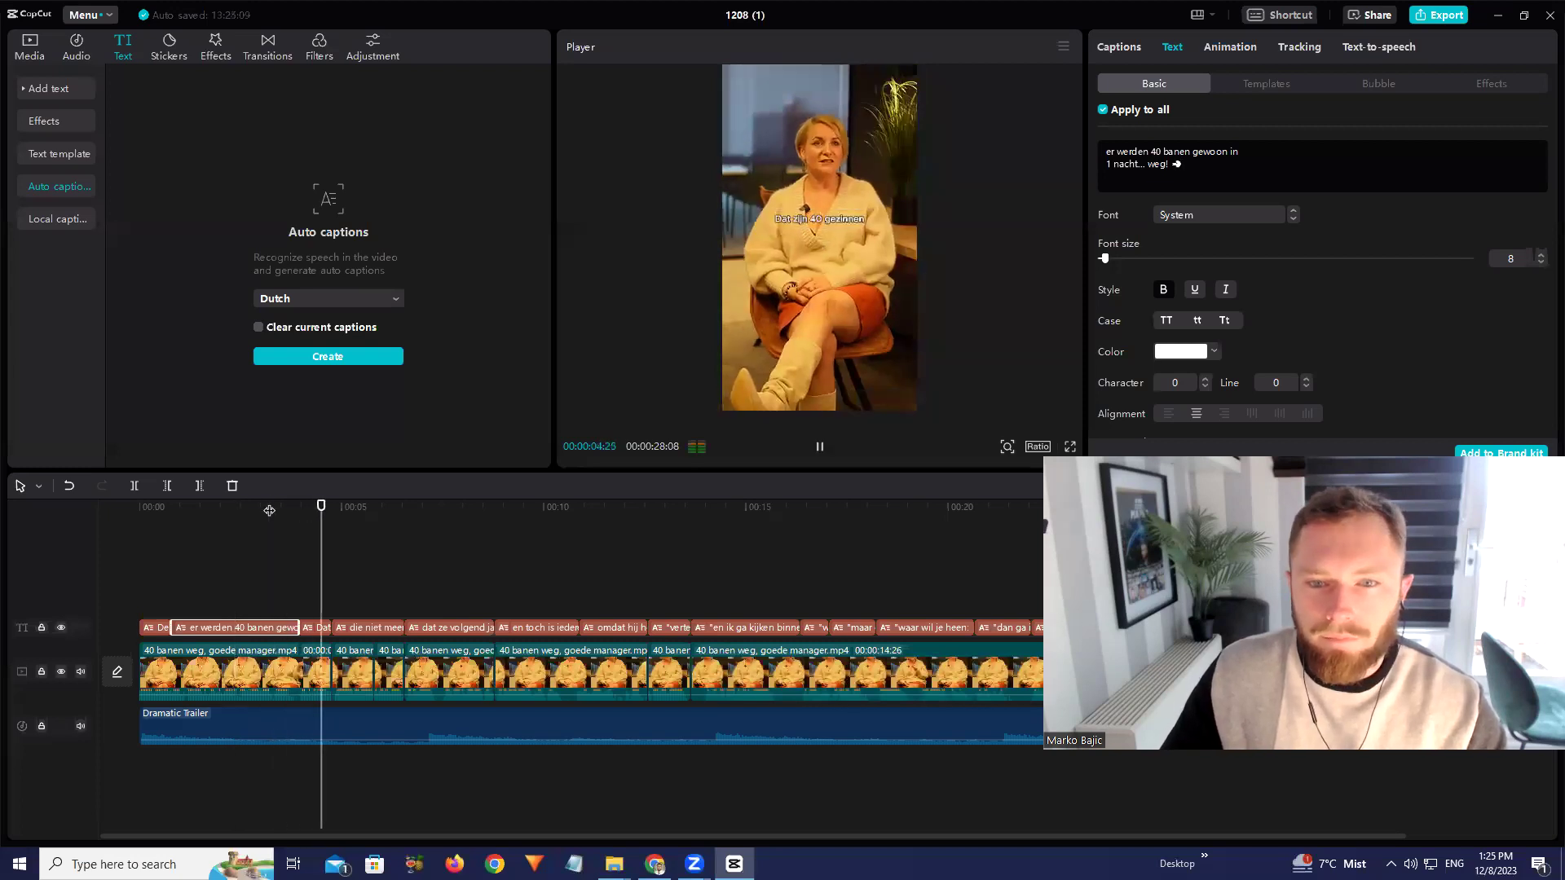
click(308, 507)
Search Google in Chrome for "family emoji", copy the Family emoji and add it after "Dat zijn 40 gezinnen" in CapCut's third caption
key(alt+Tab)
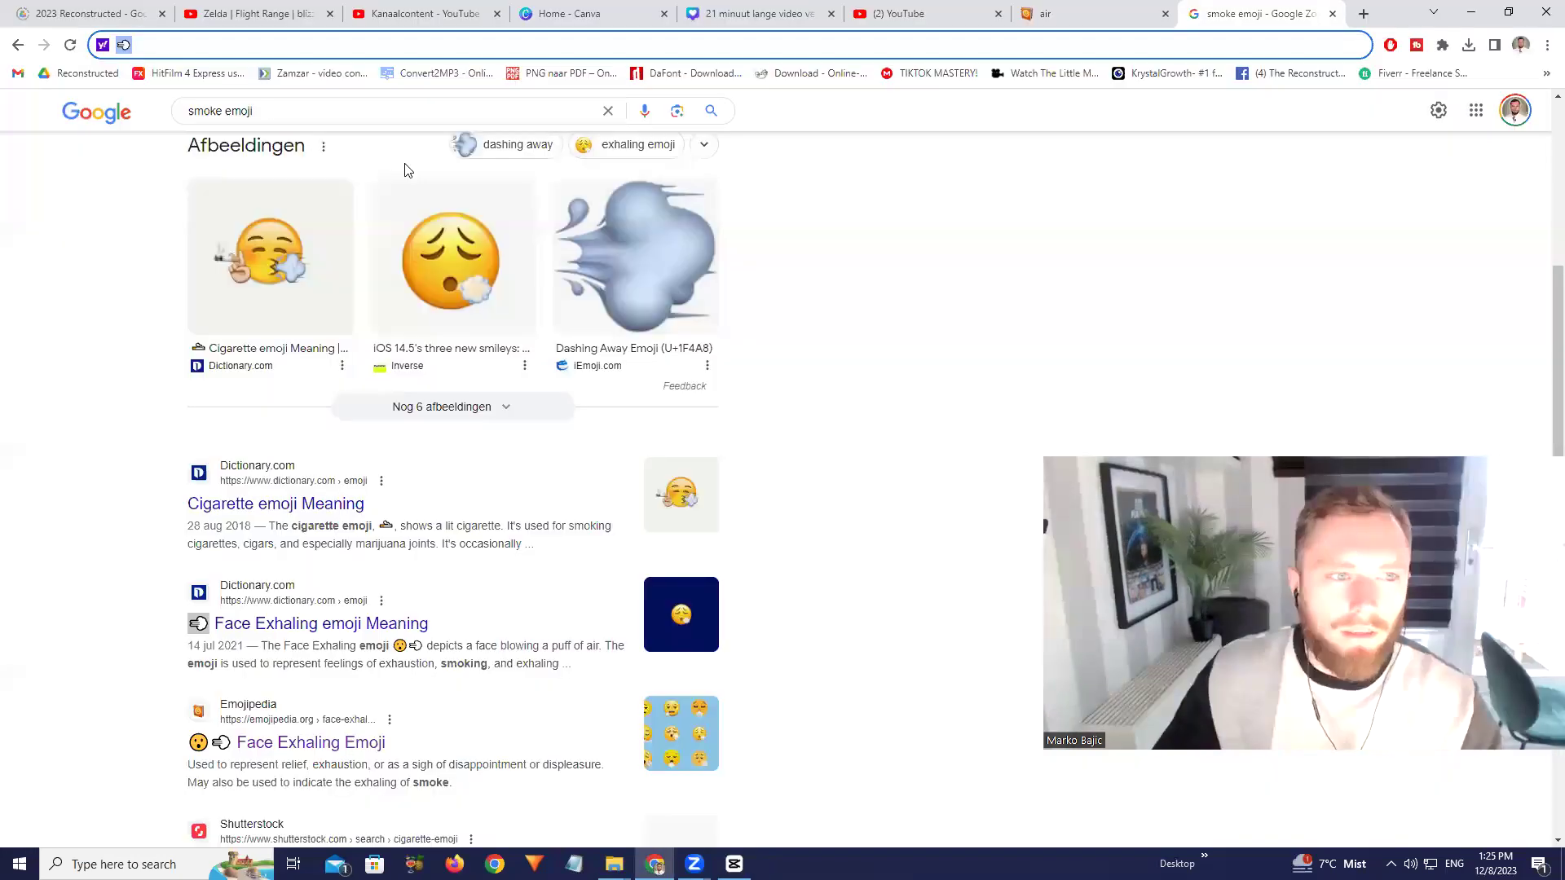
click(271, 109)
text(family emoji)
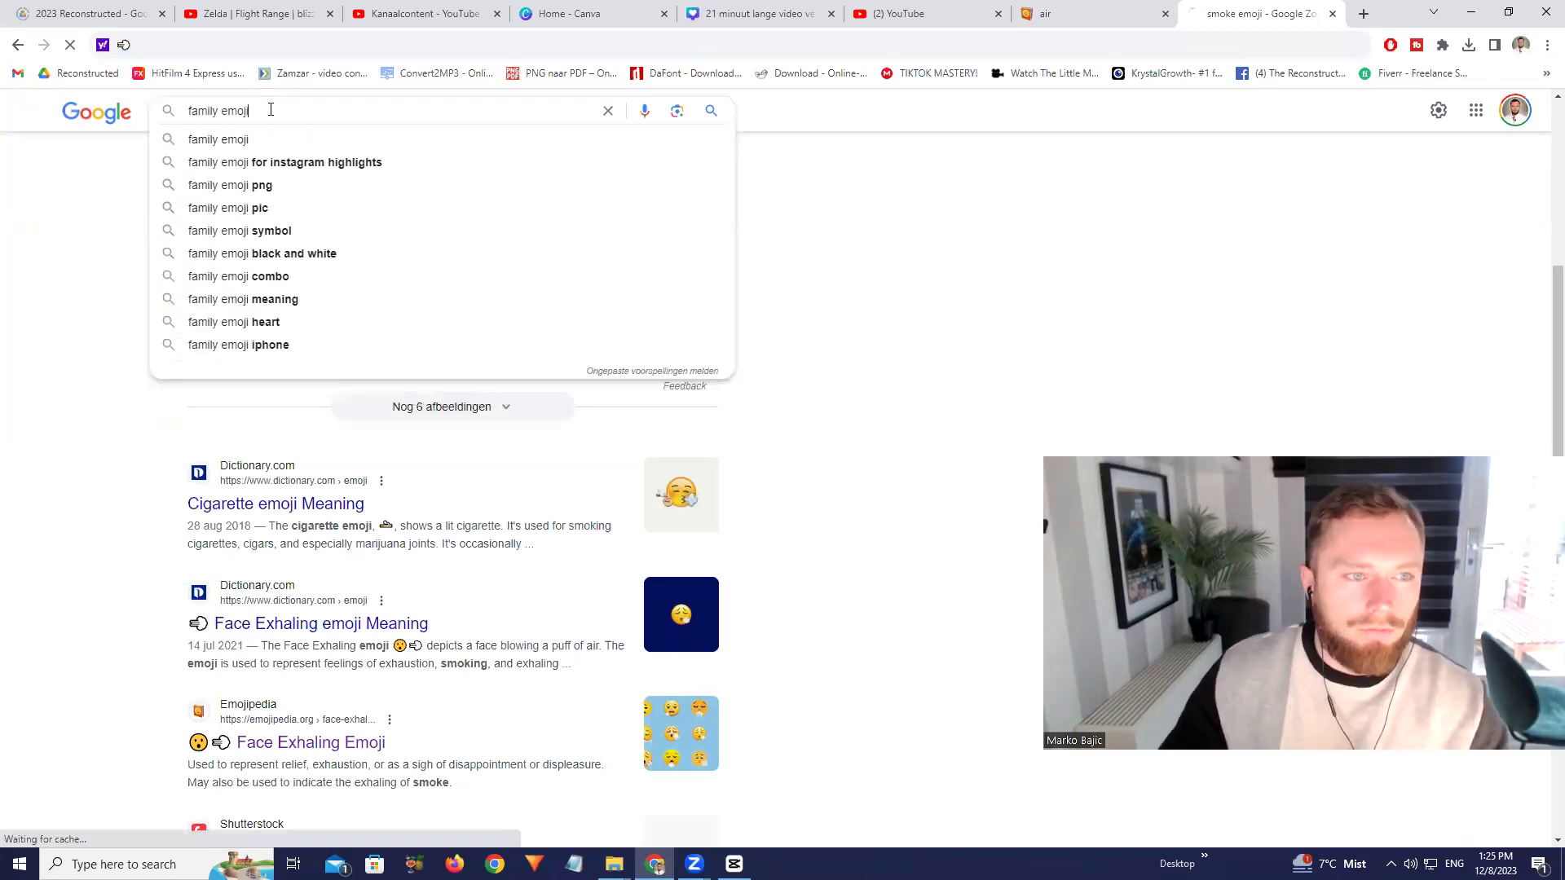
key(Return)
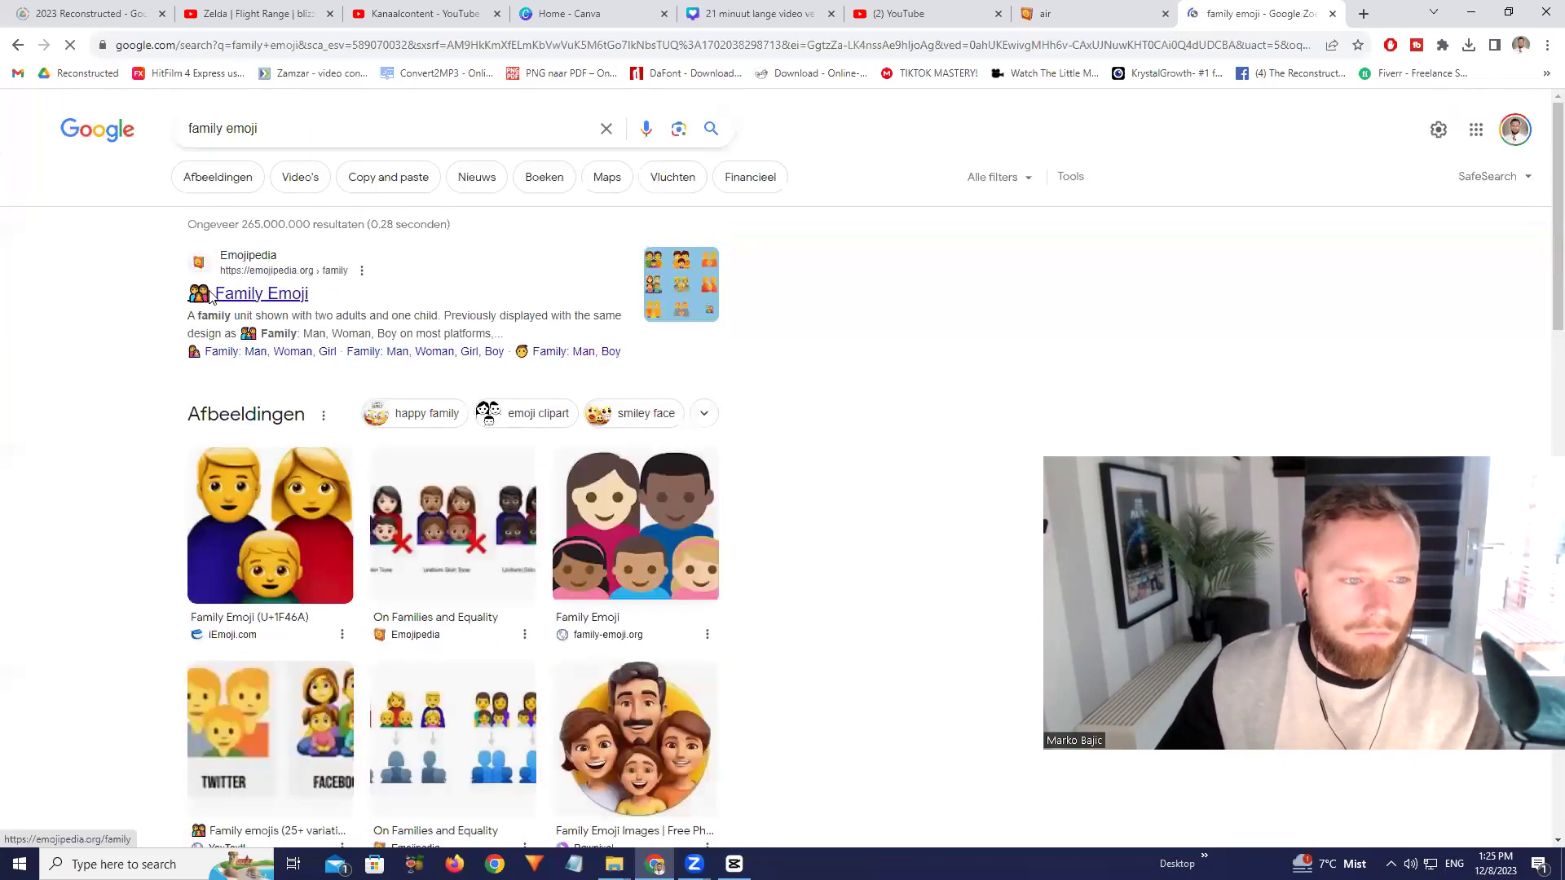
click(236, 44)
text(👪)
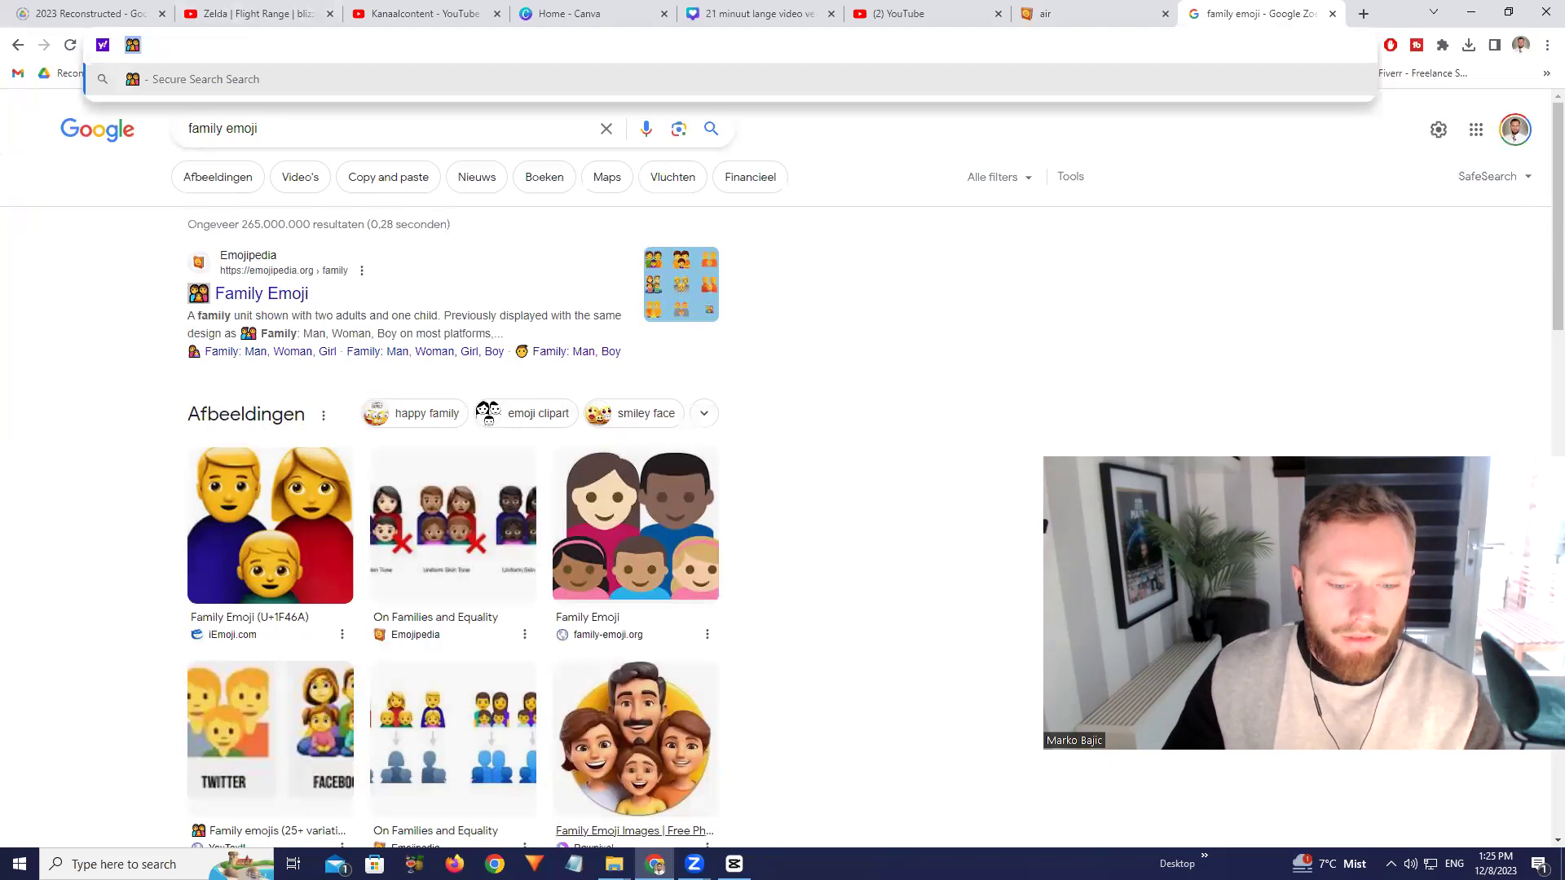
key(alt+Tab)
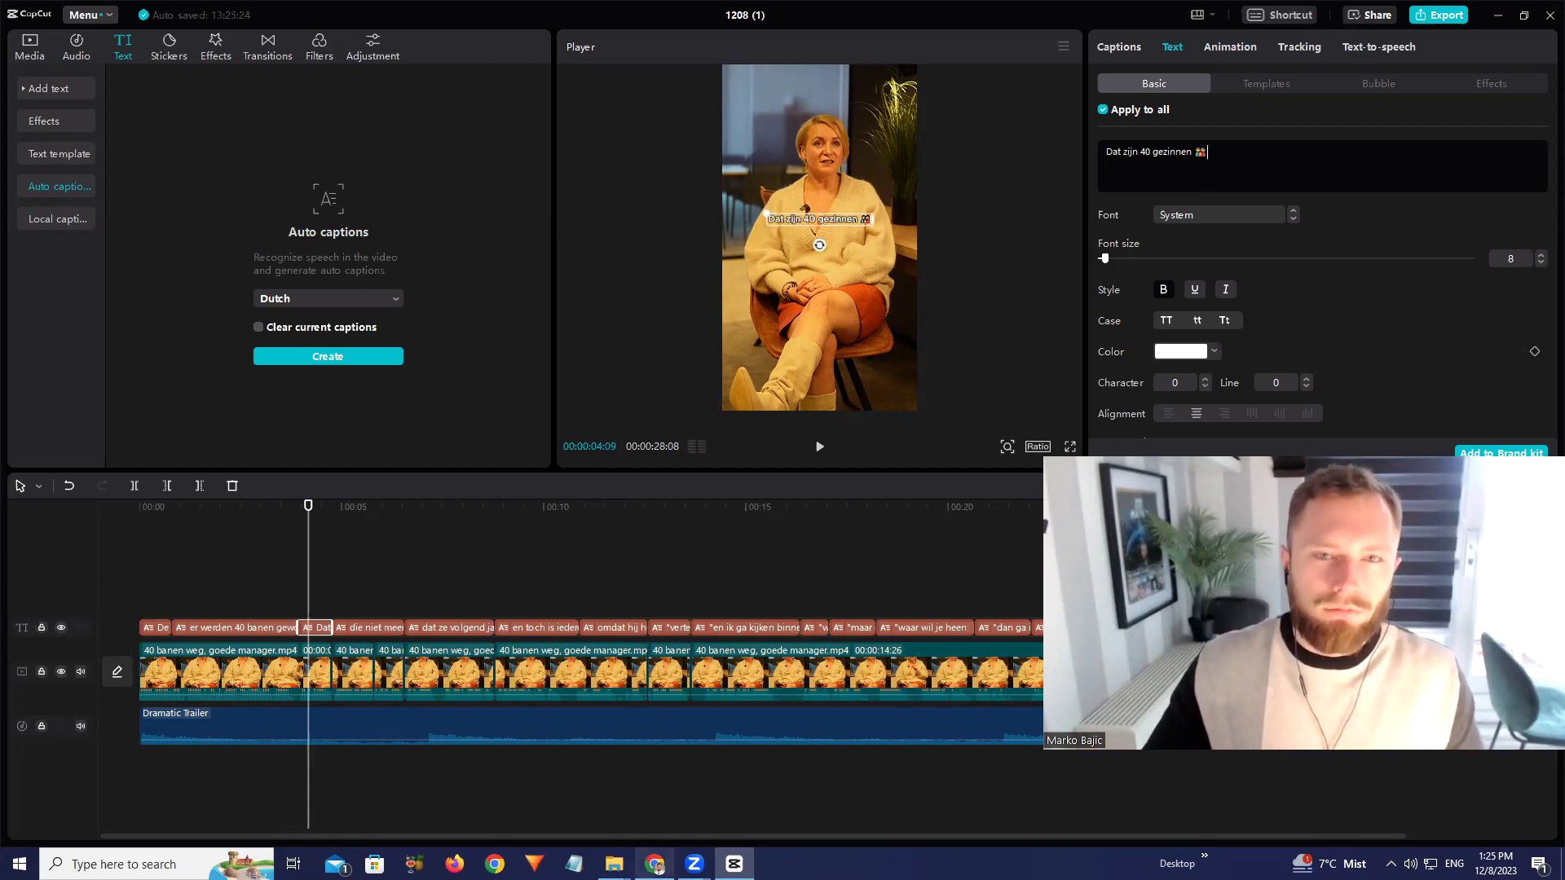
Switch to Chrome and open the stock footage site pexels.com in the Google results tab
mouse_move(655, 864)
click(654, 795)
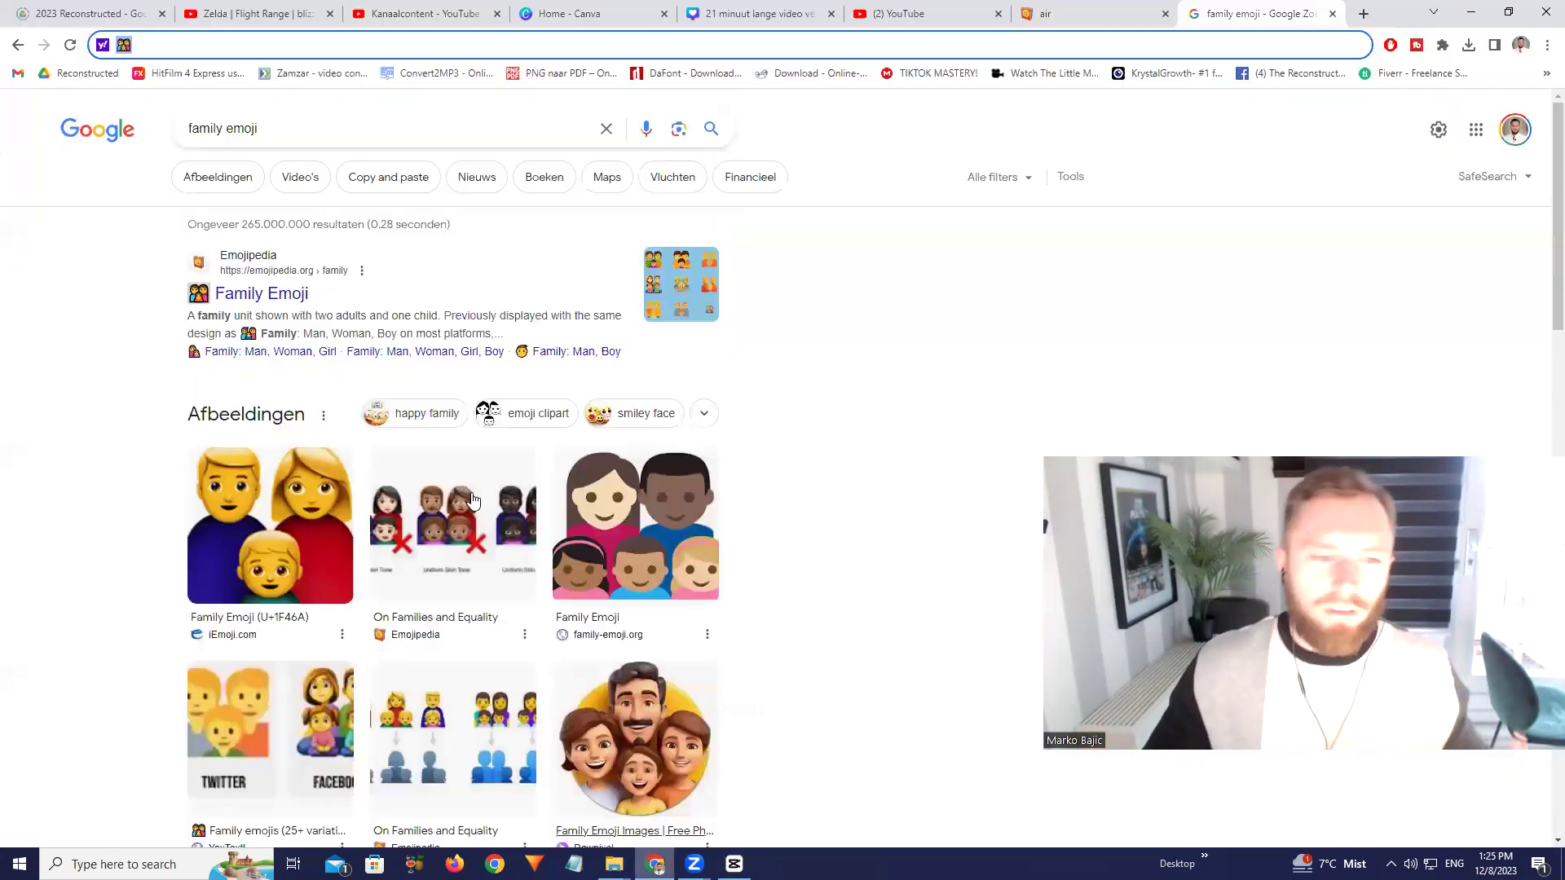
click(305, 128)
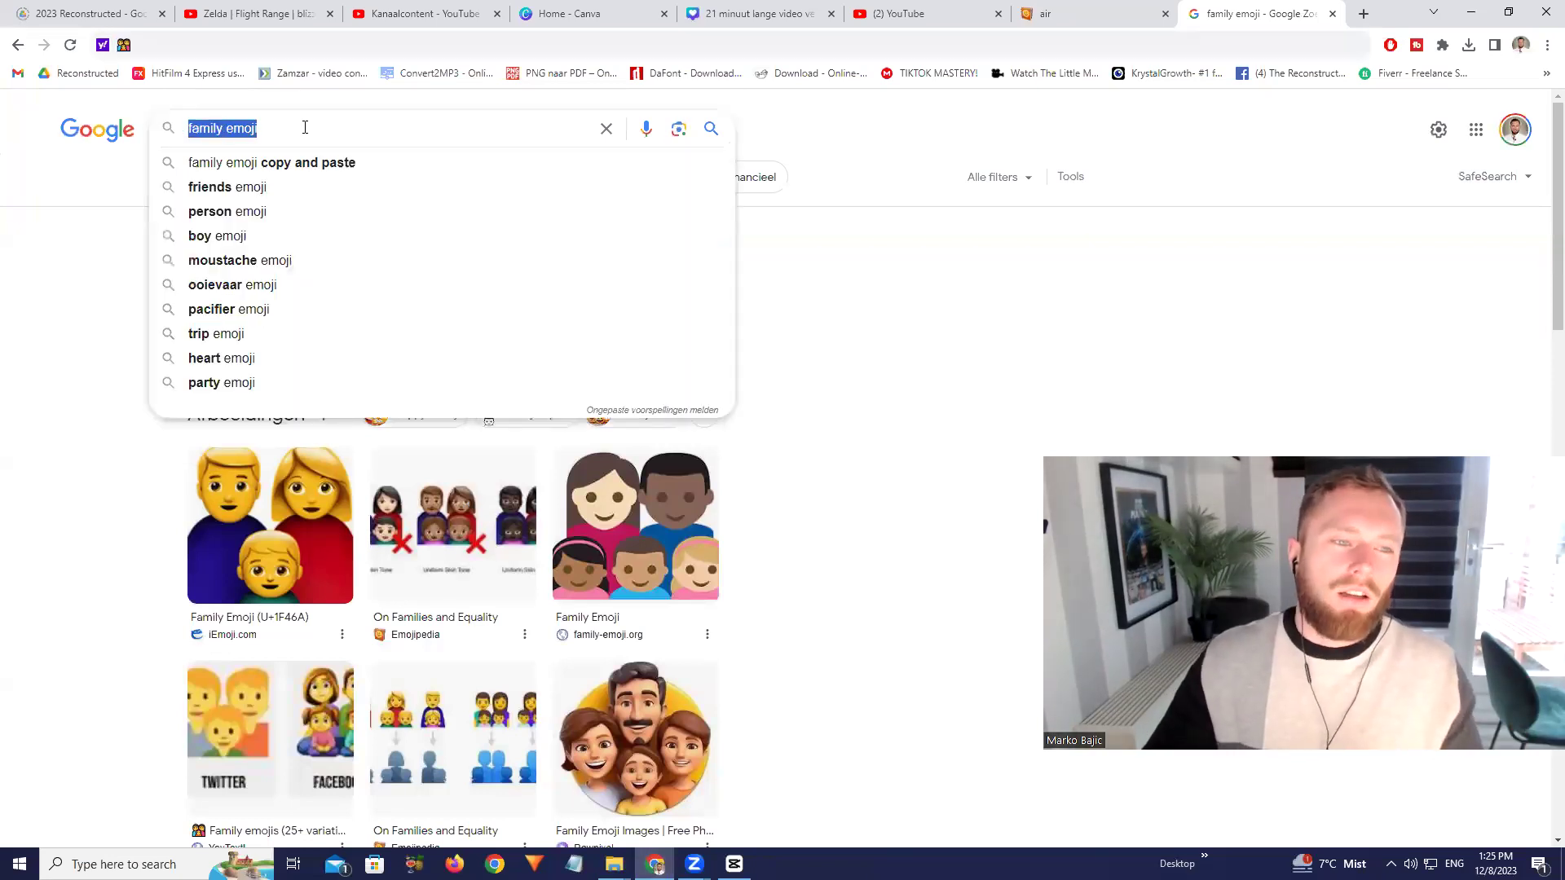
click(336, 43)
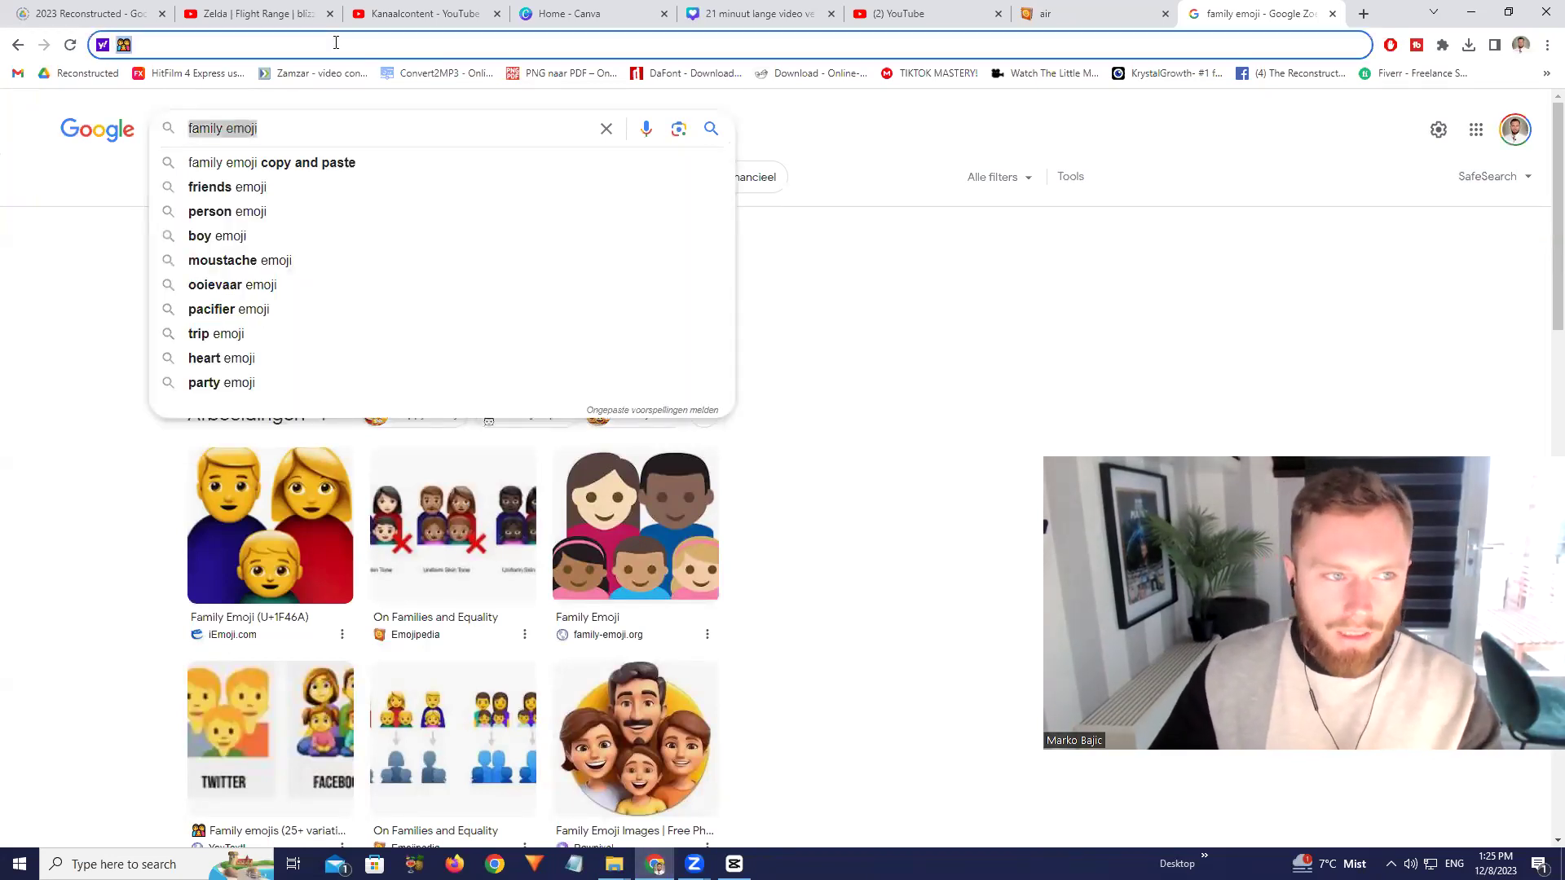
text(pexels.com)
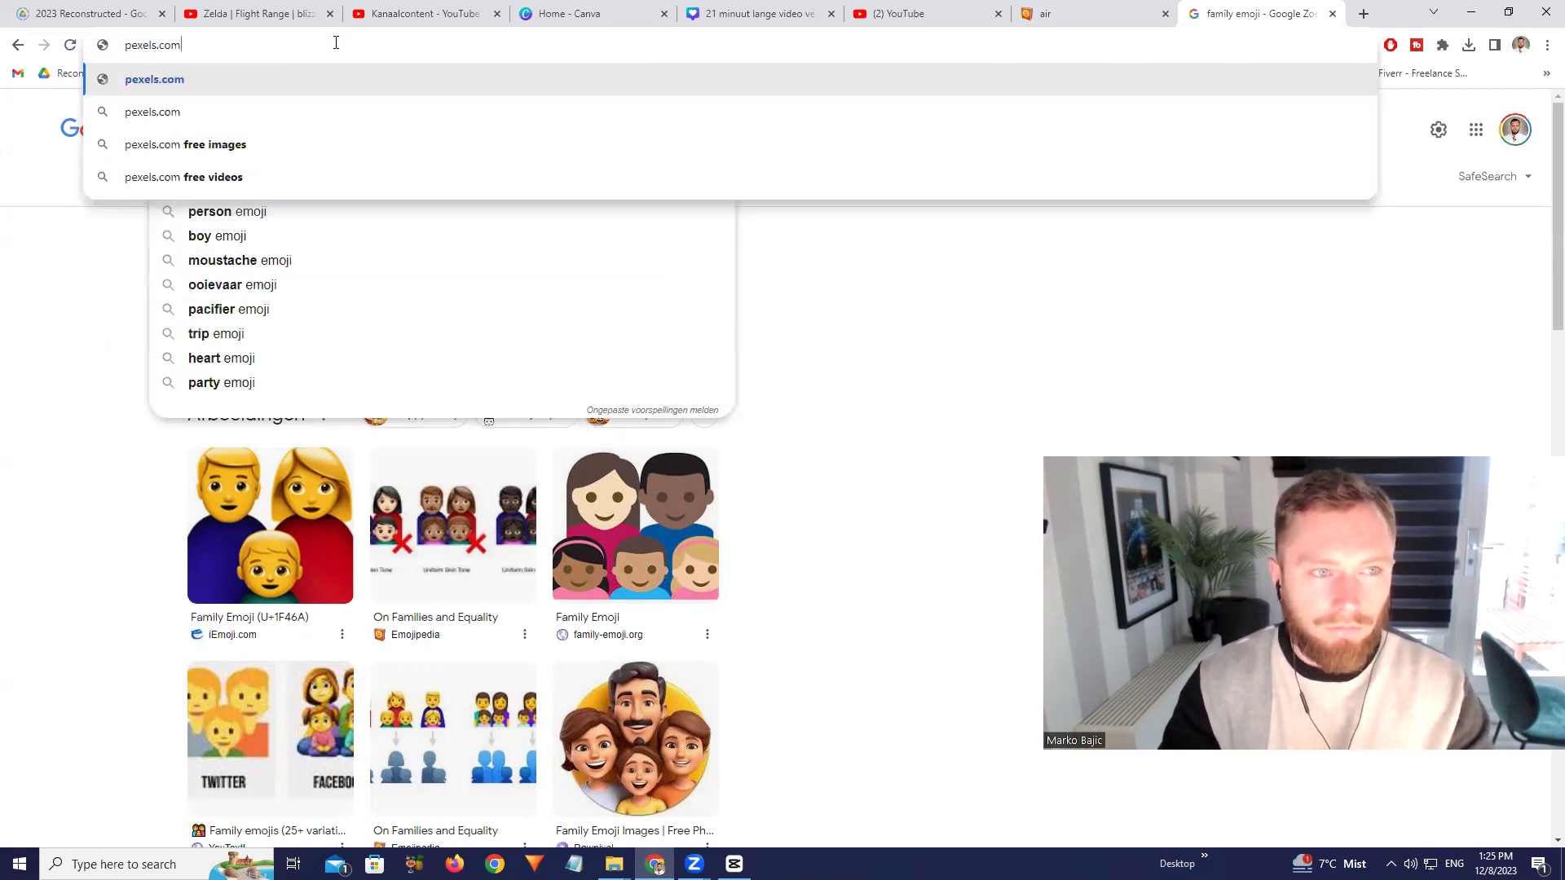
key(Return)
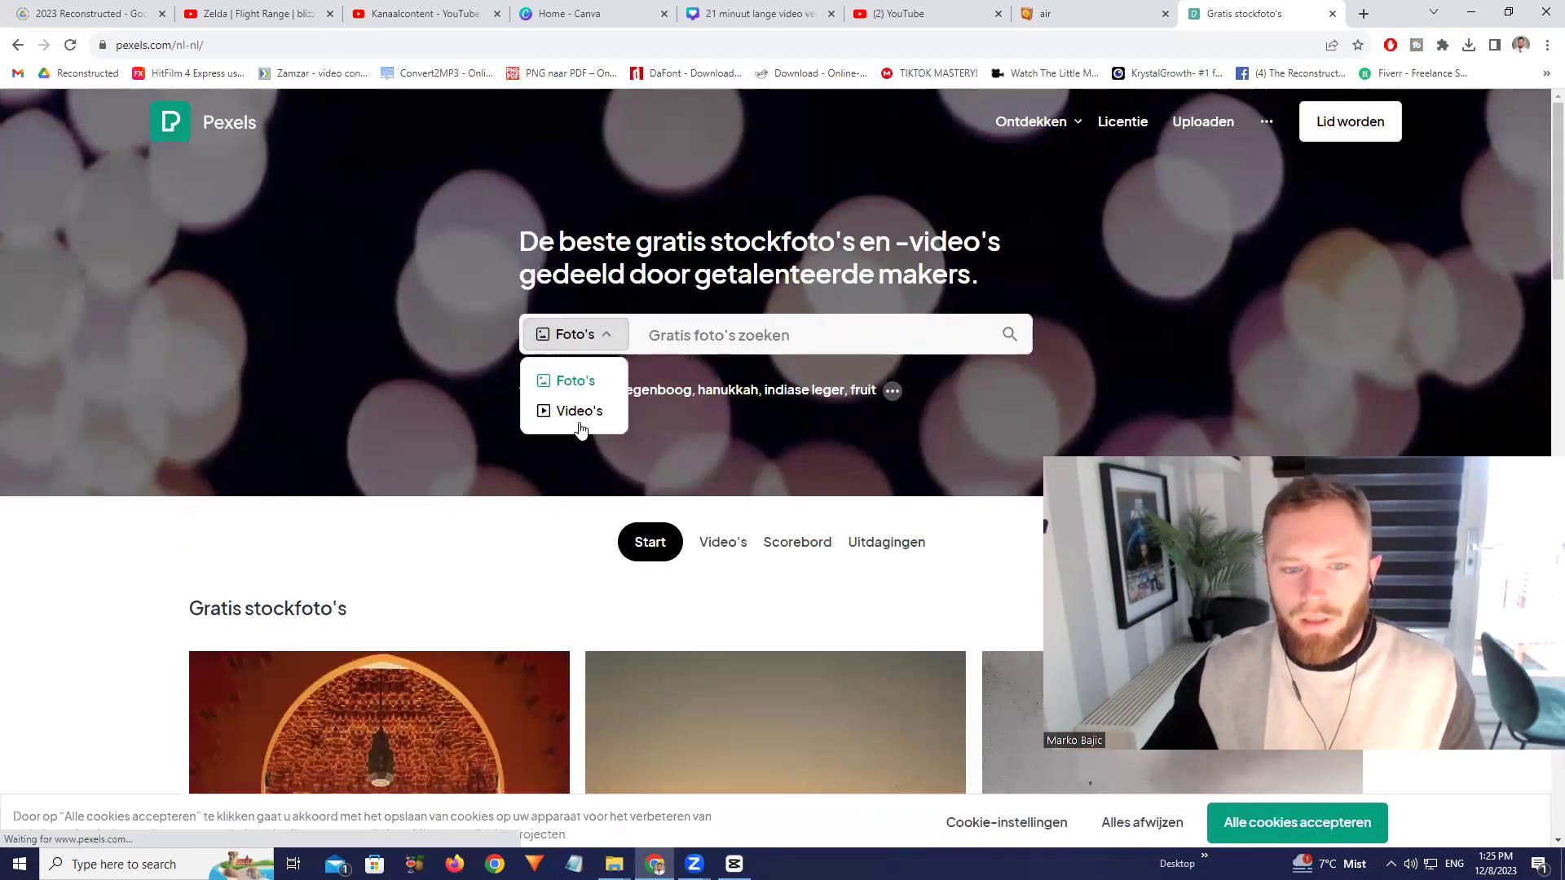
Set the Pexels search to videos and search for "family"
click(577, 412)
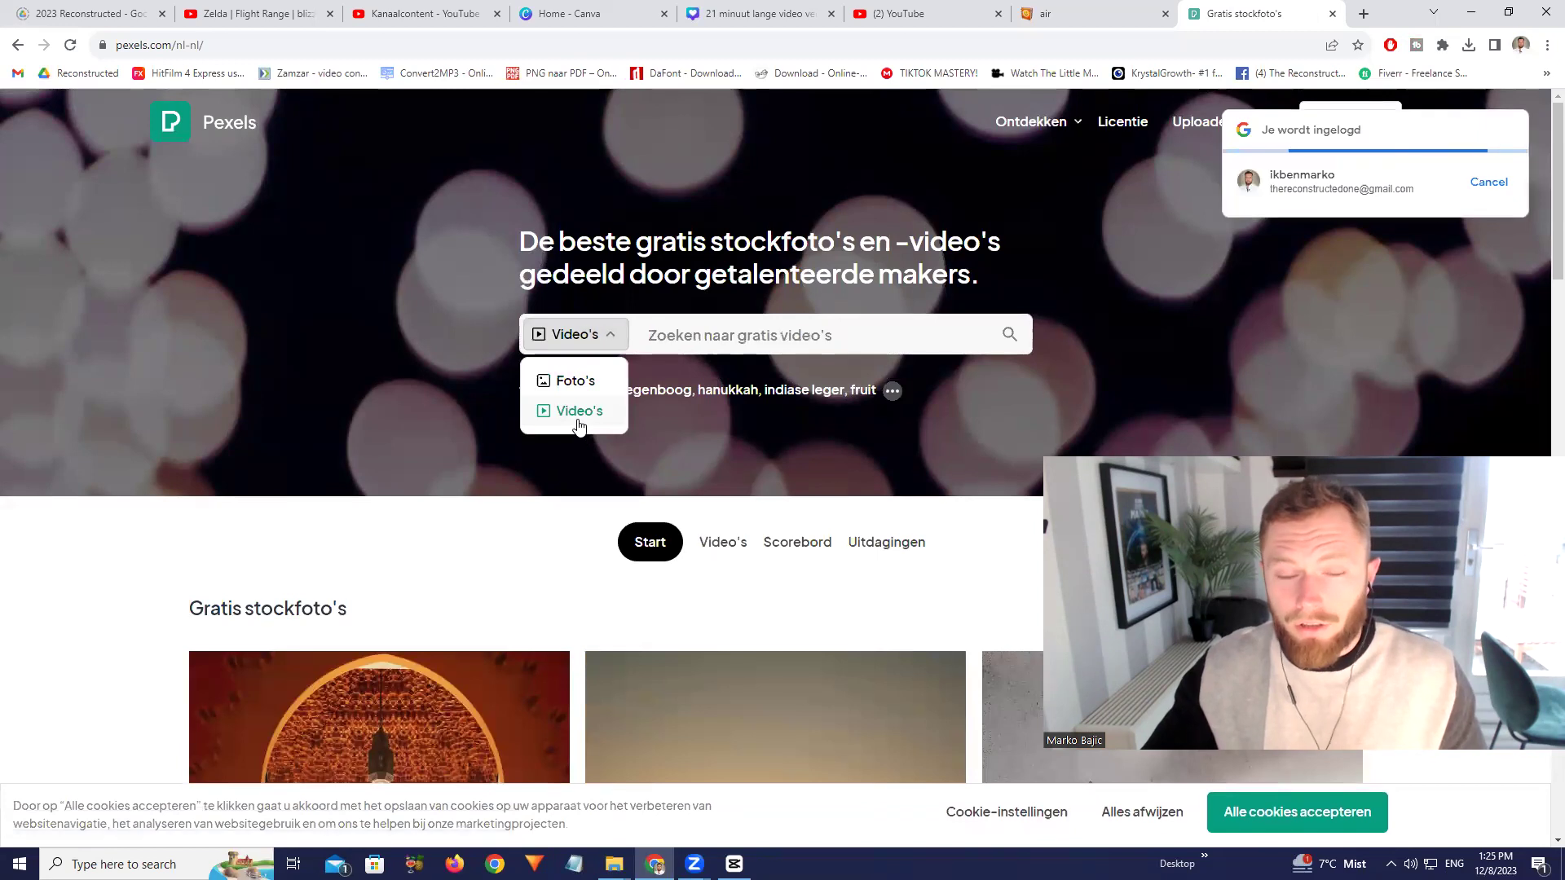
click(683, 339)
text(family)
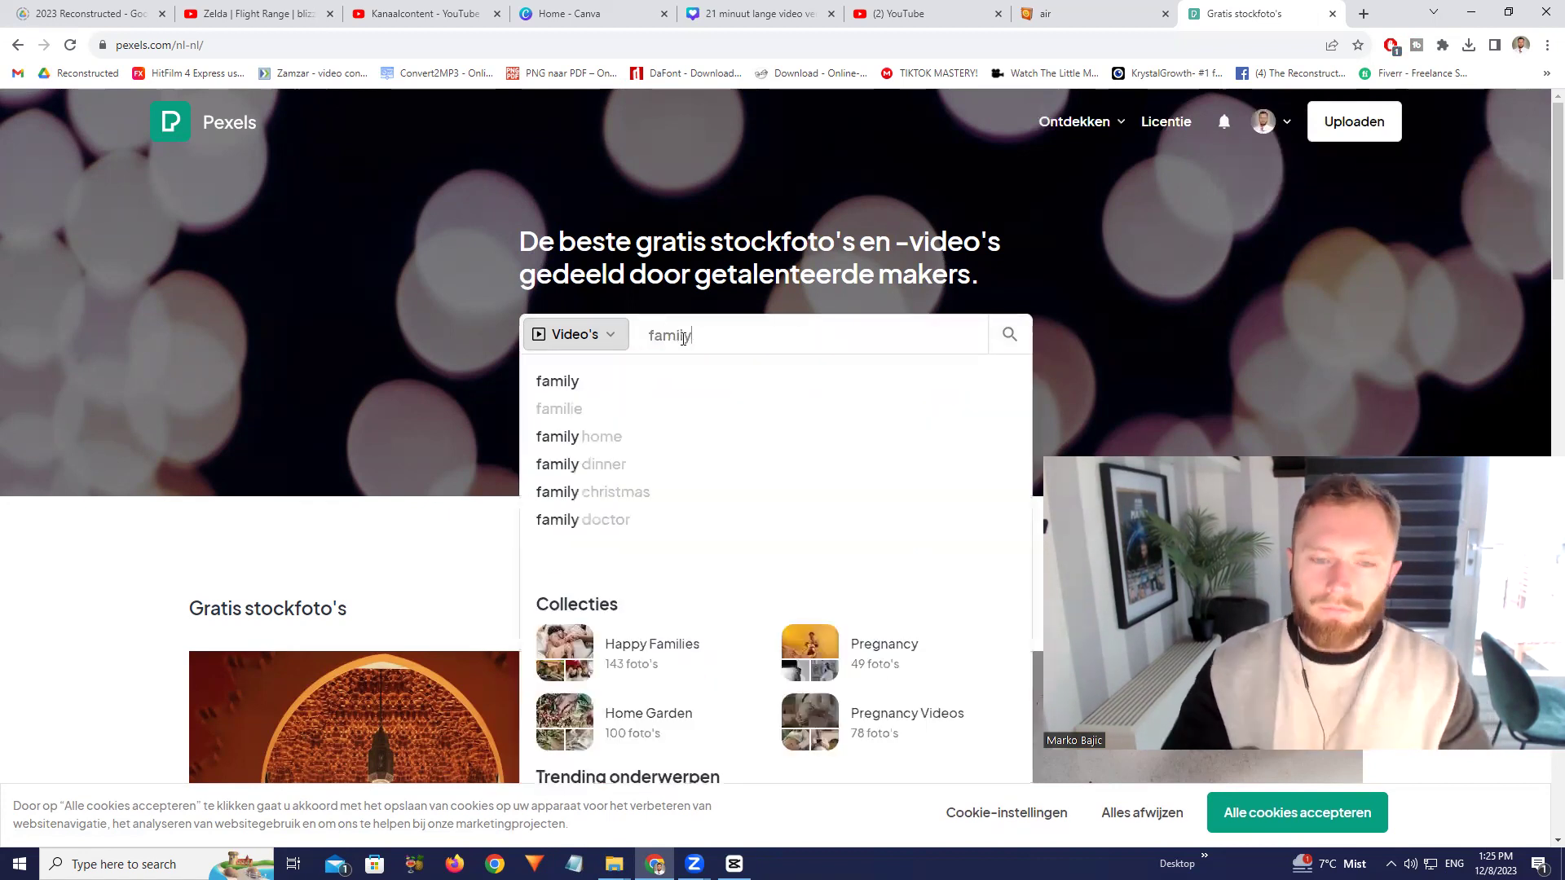
key(Return)
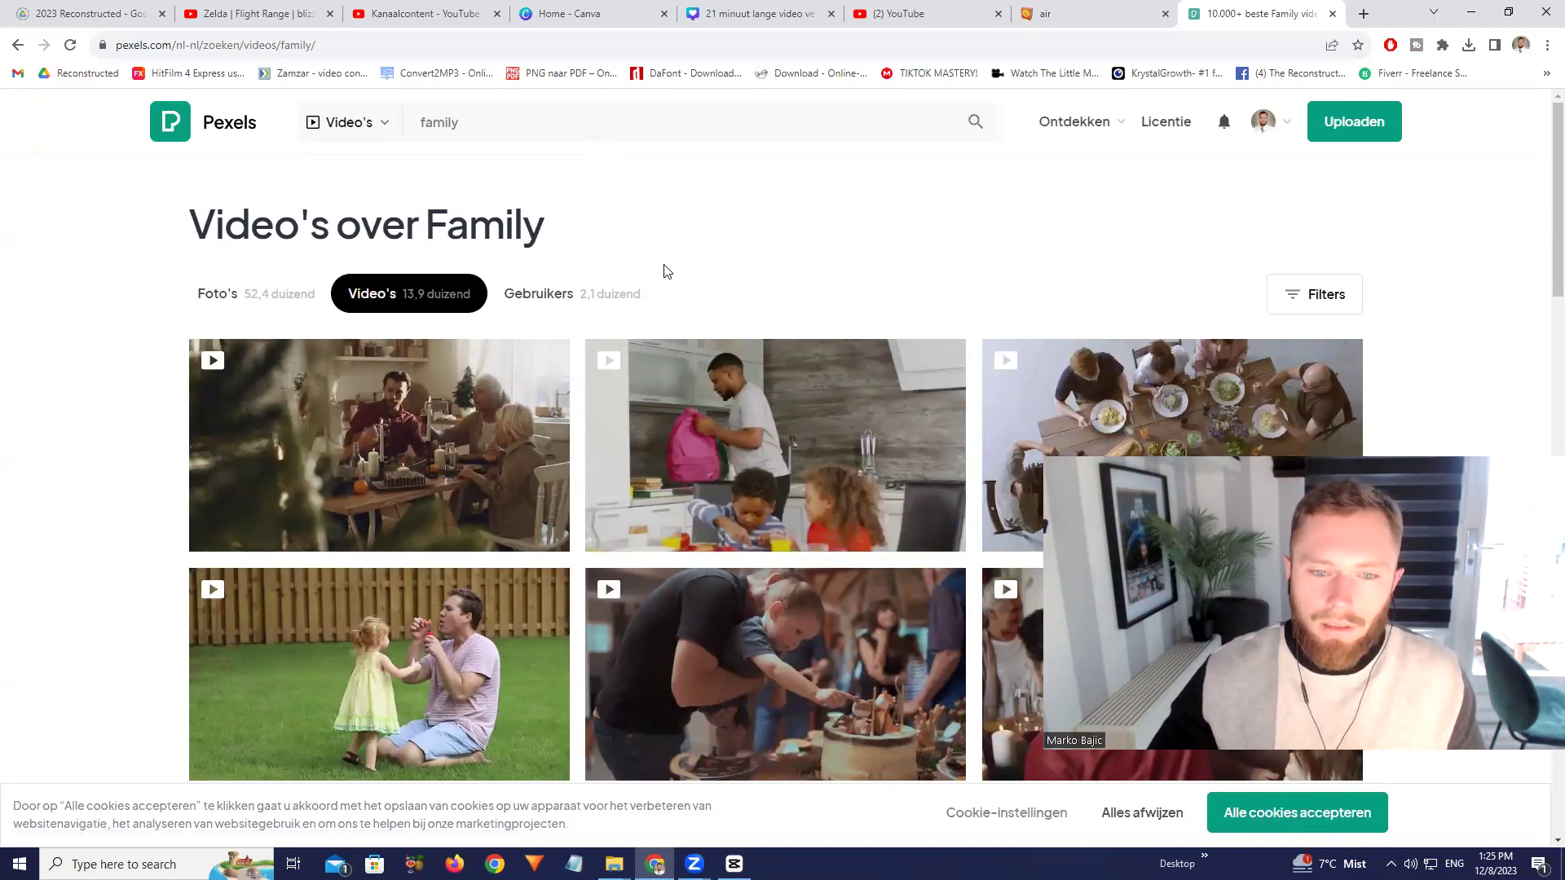
Look through the family videos and download the clip of a family eating together at a bright dining table
scroll(665, 269, down, 3)
scroll(664, 272, down, 2)
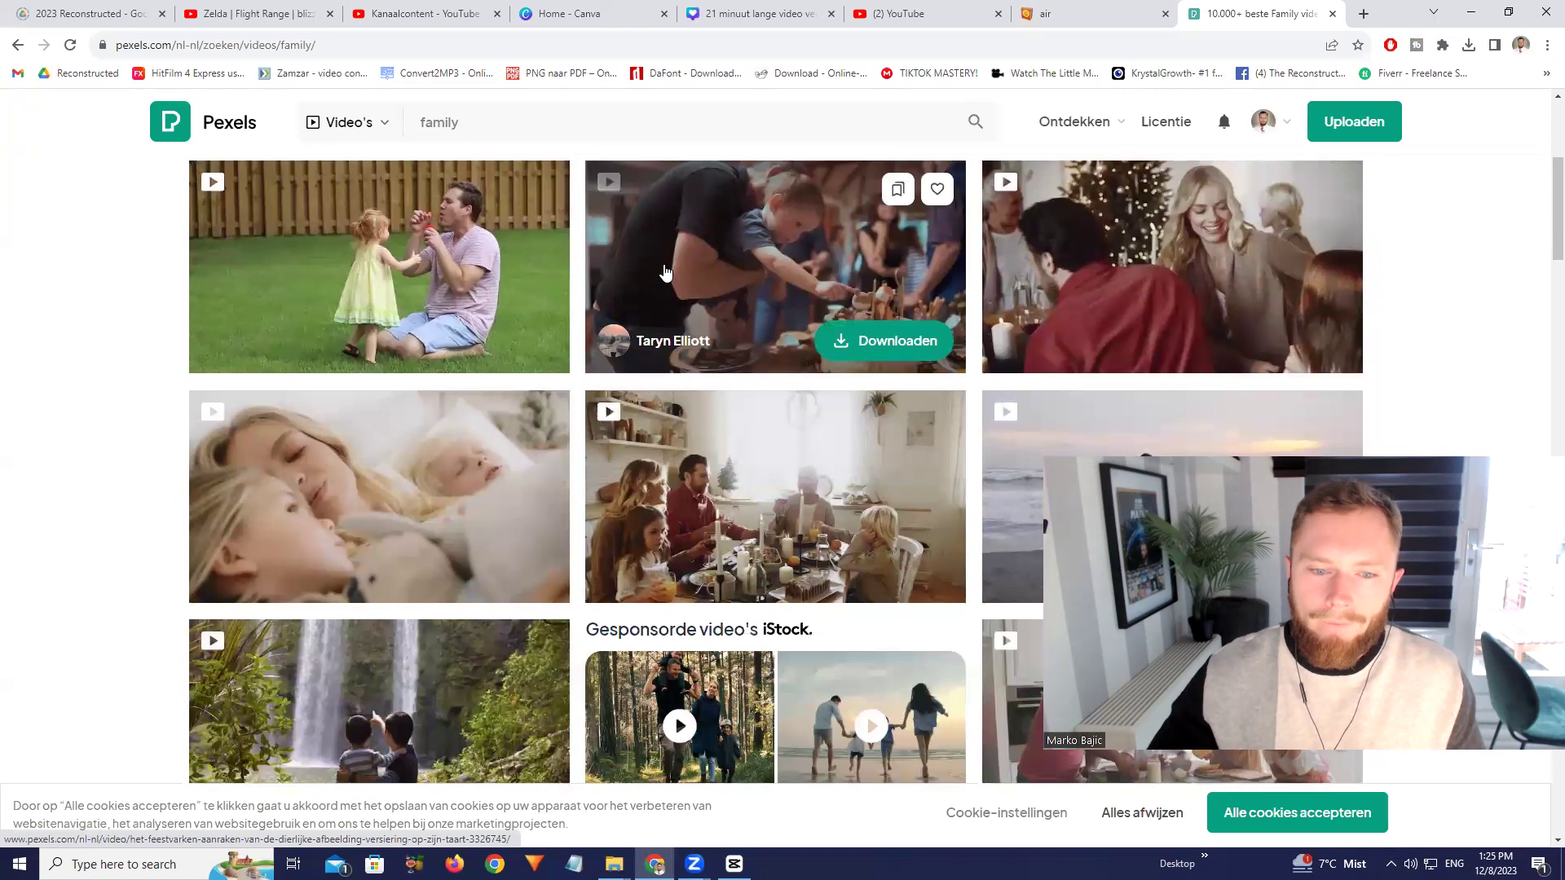
scroll(665, 272, down, 2)
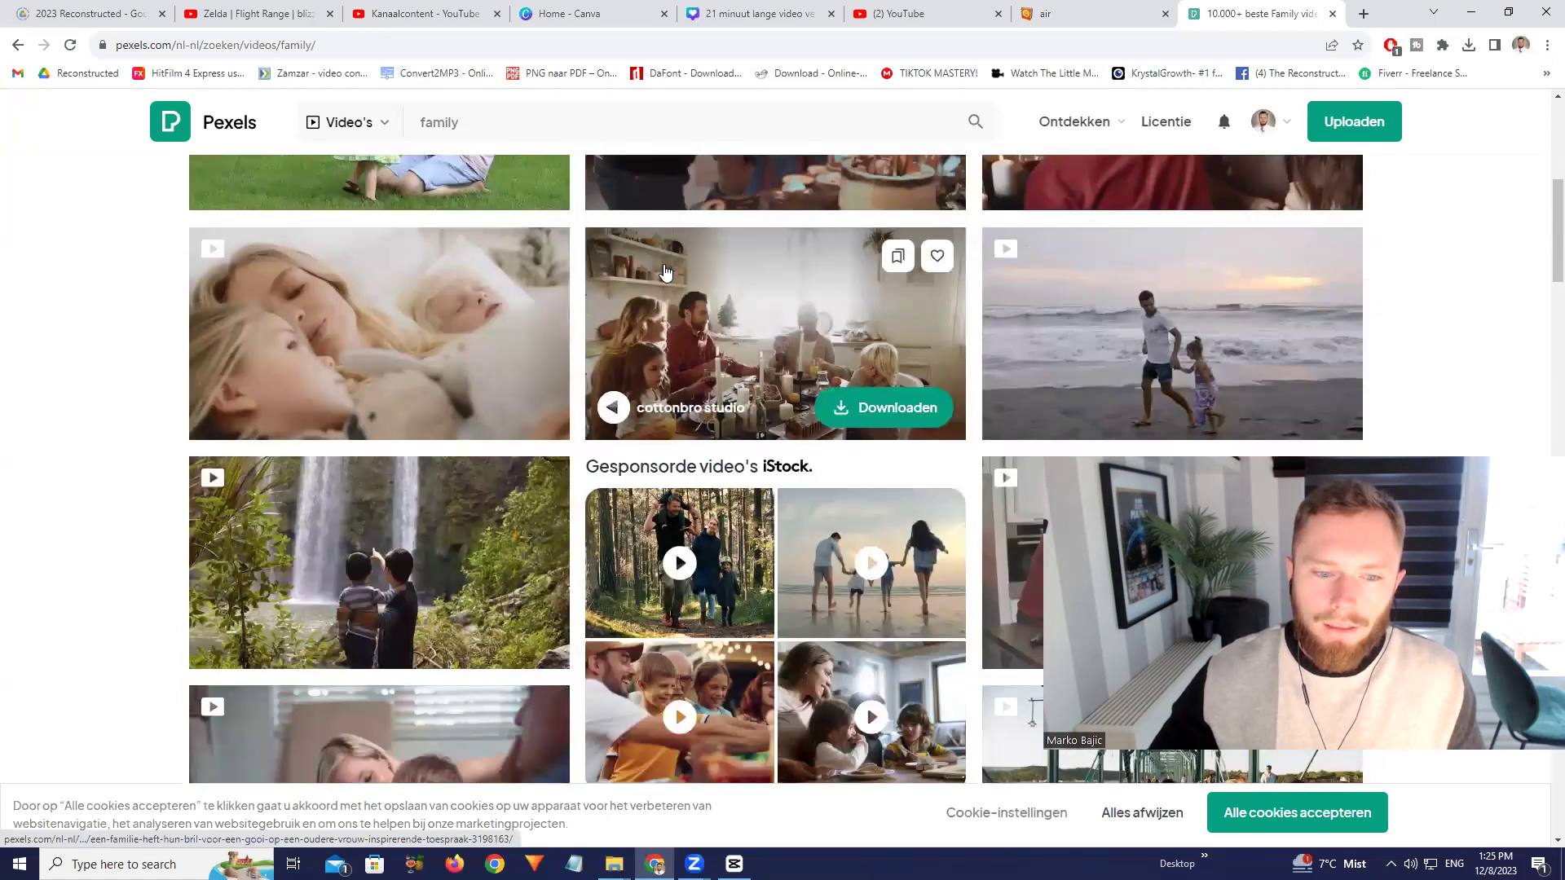
scroll(664, 271, down, 3)
scroll(658, 268, down, 3)
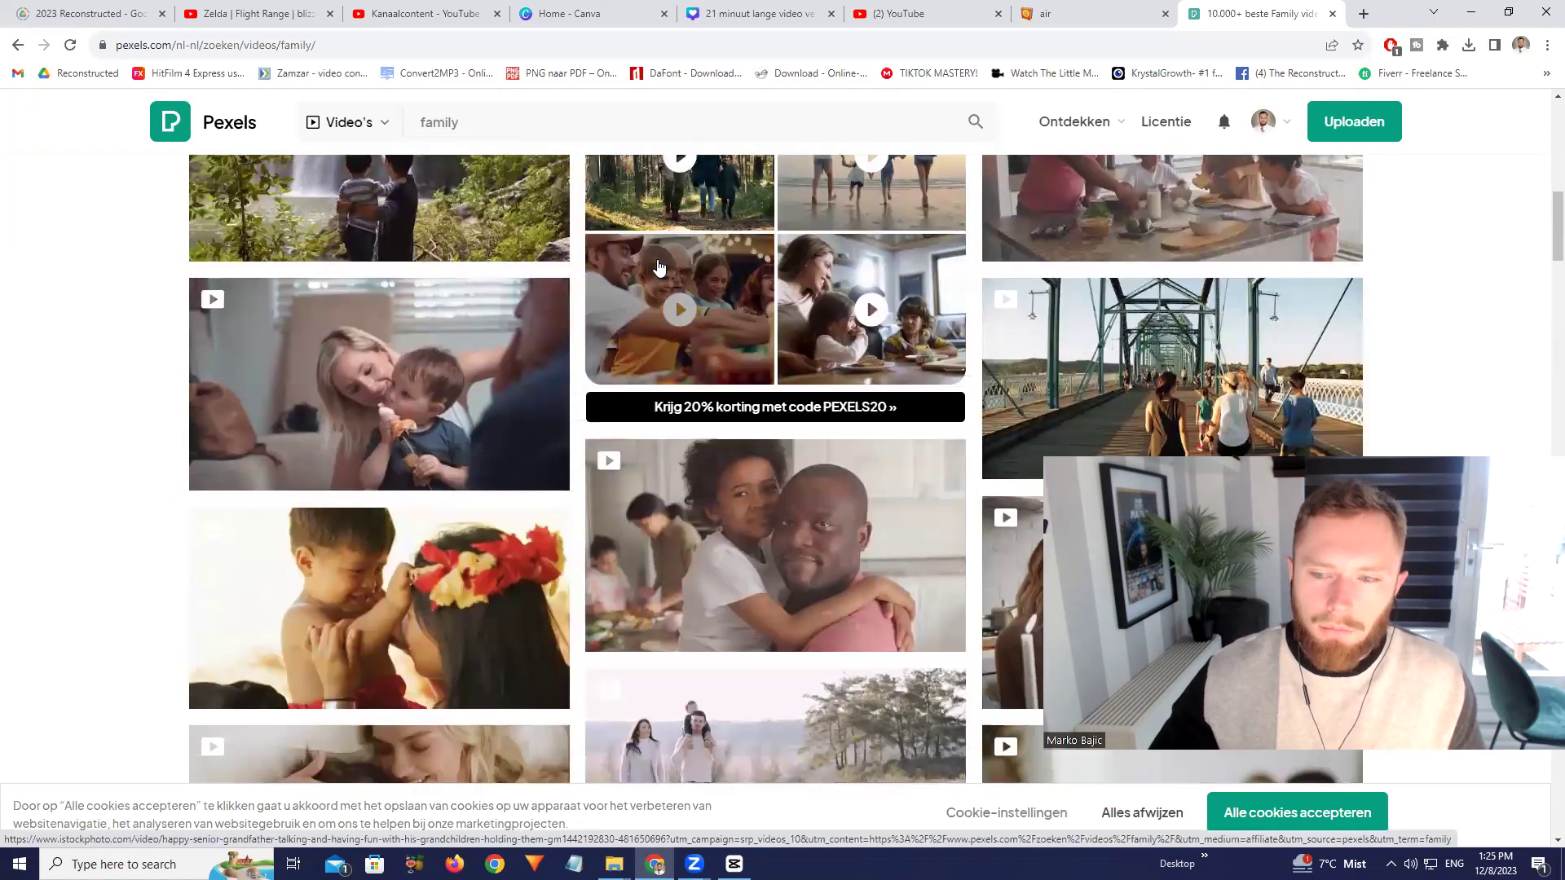
scroll(658, 267, up, 6)
scroll(659, 267, up, 5)
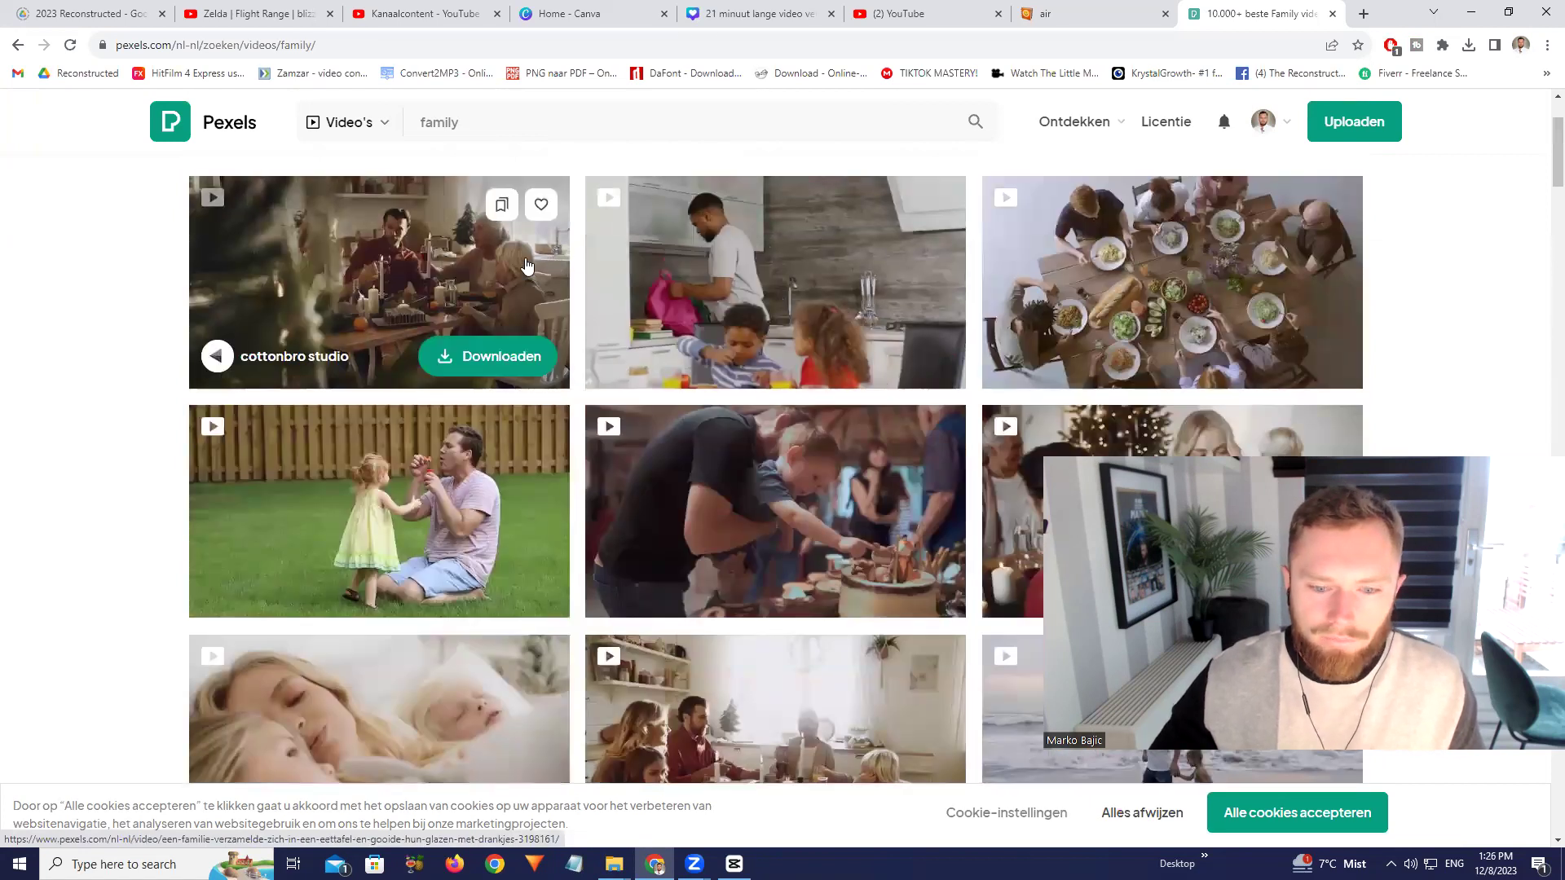
scroll(526, 265, down, 5)
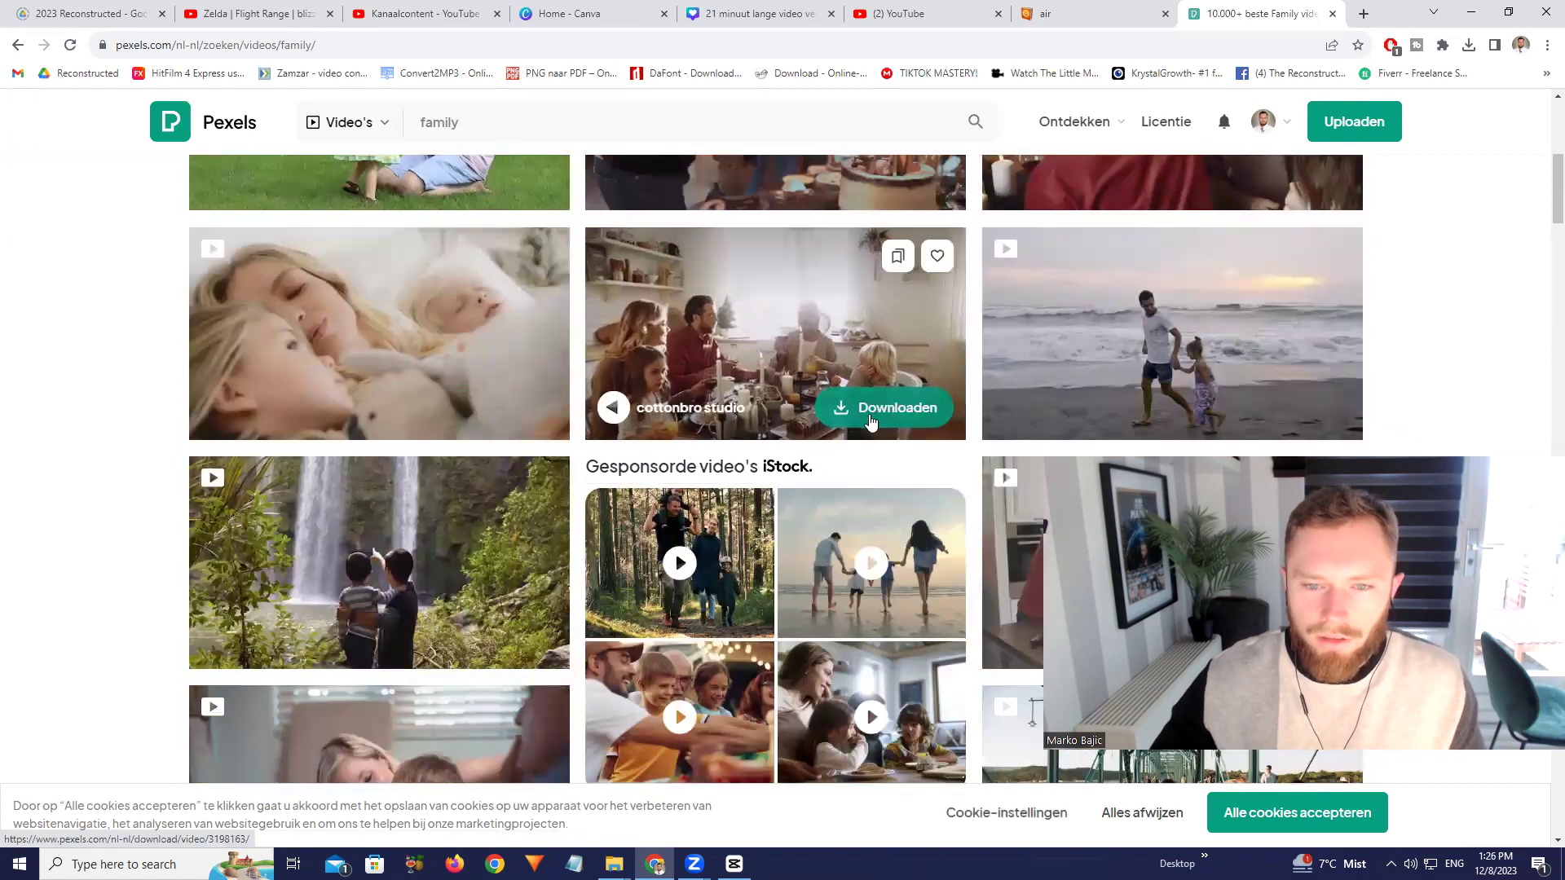
click(871, 420)
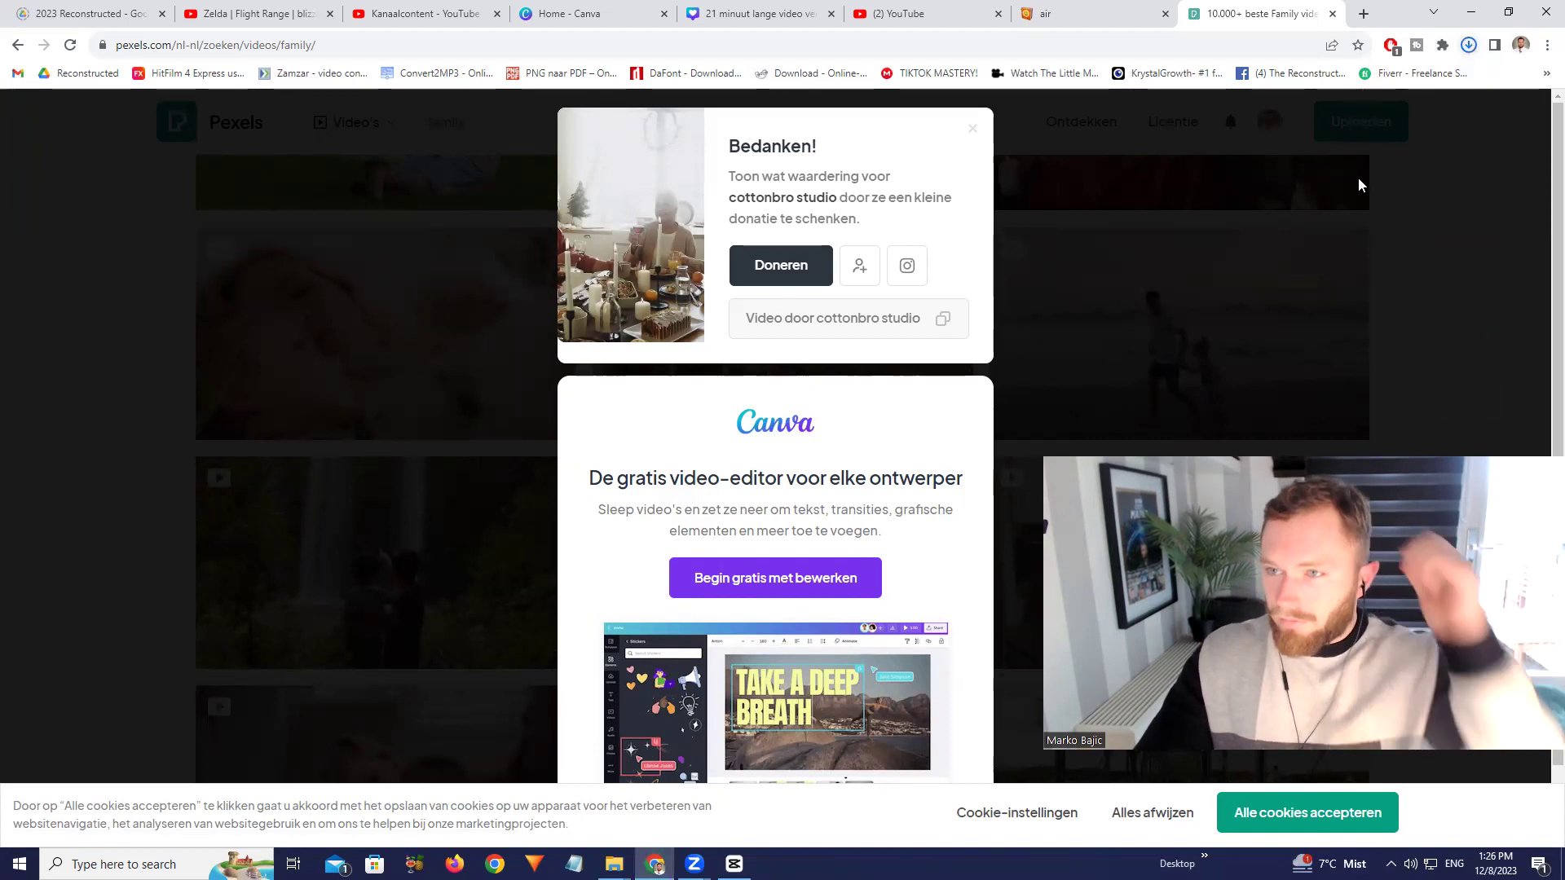
Show the downloaded "video (1080p).mp4" in its Downloads folder and switch back to CapCut
click(1469, 45)
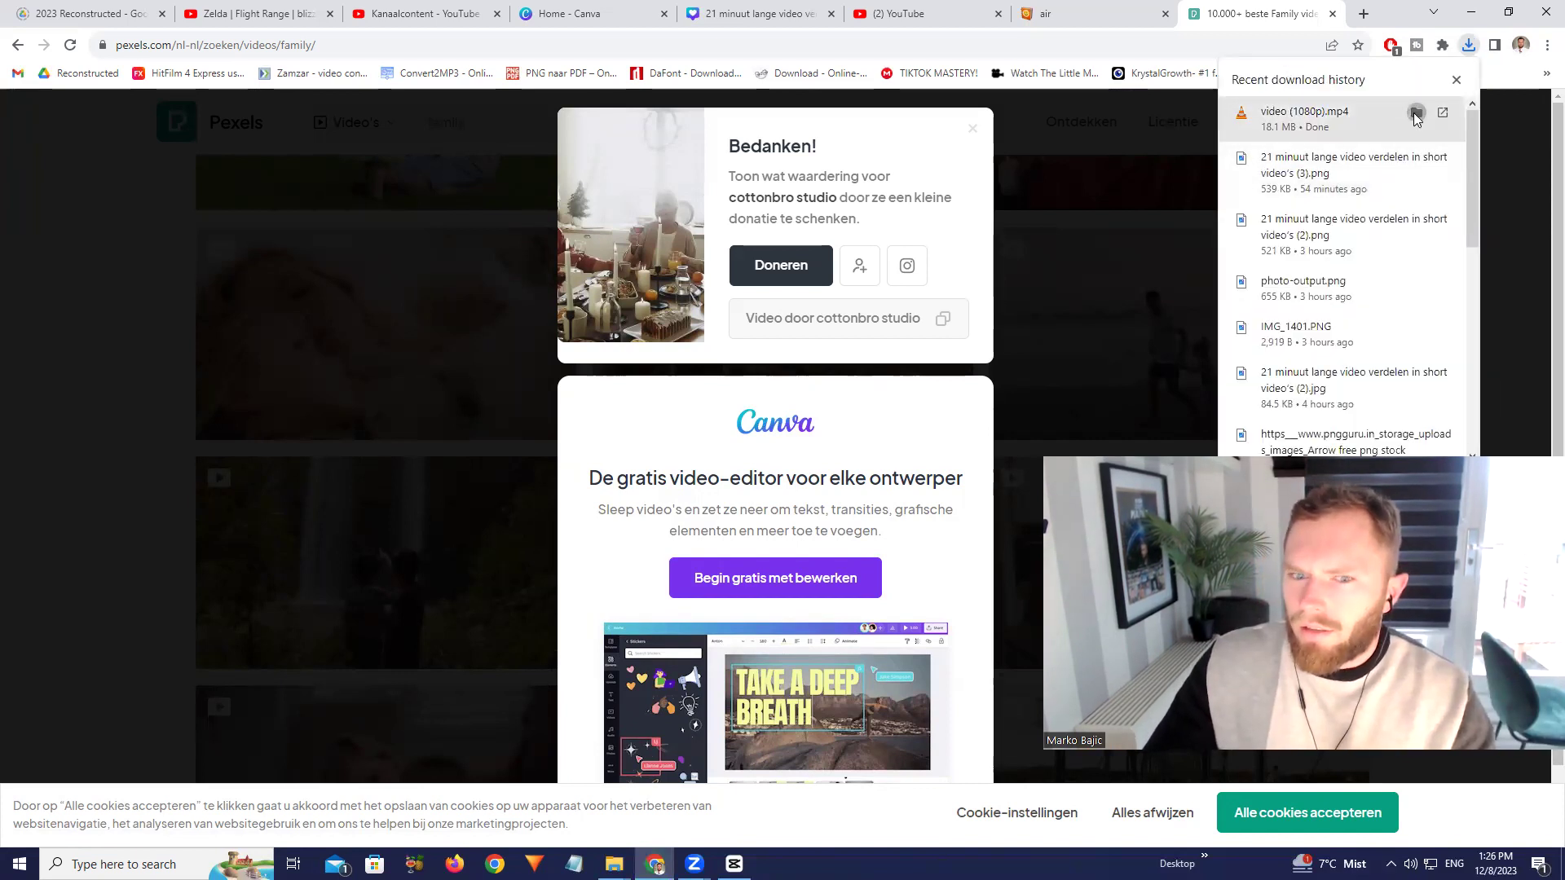
click(1415, 114)
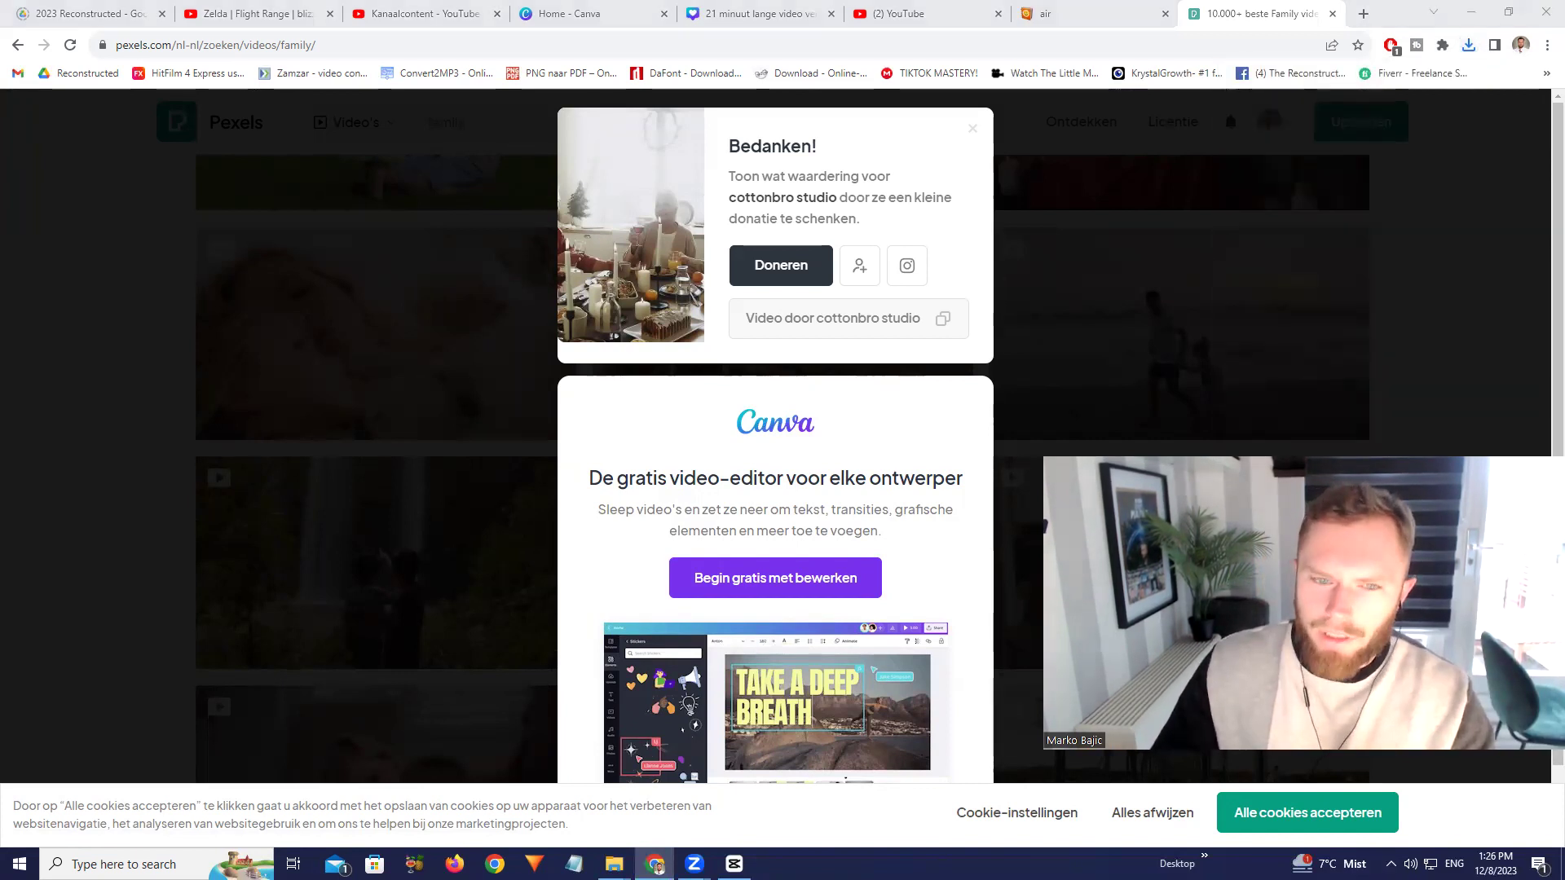
mouse_move(734, 864)
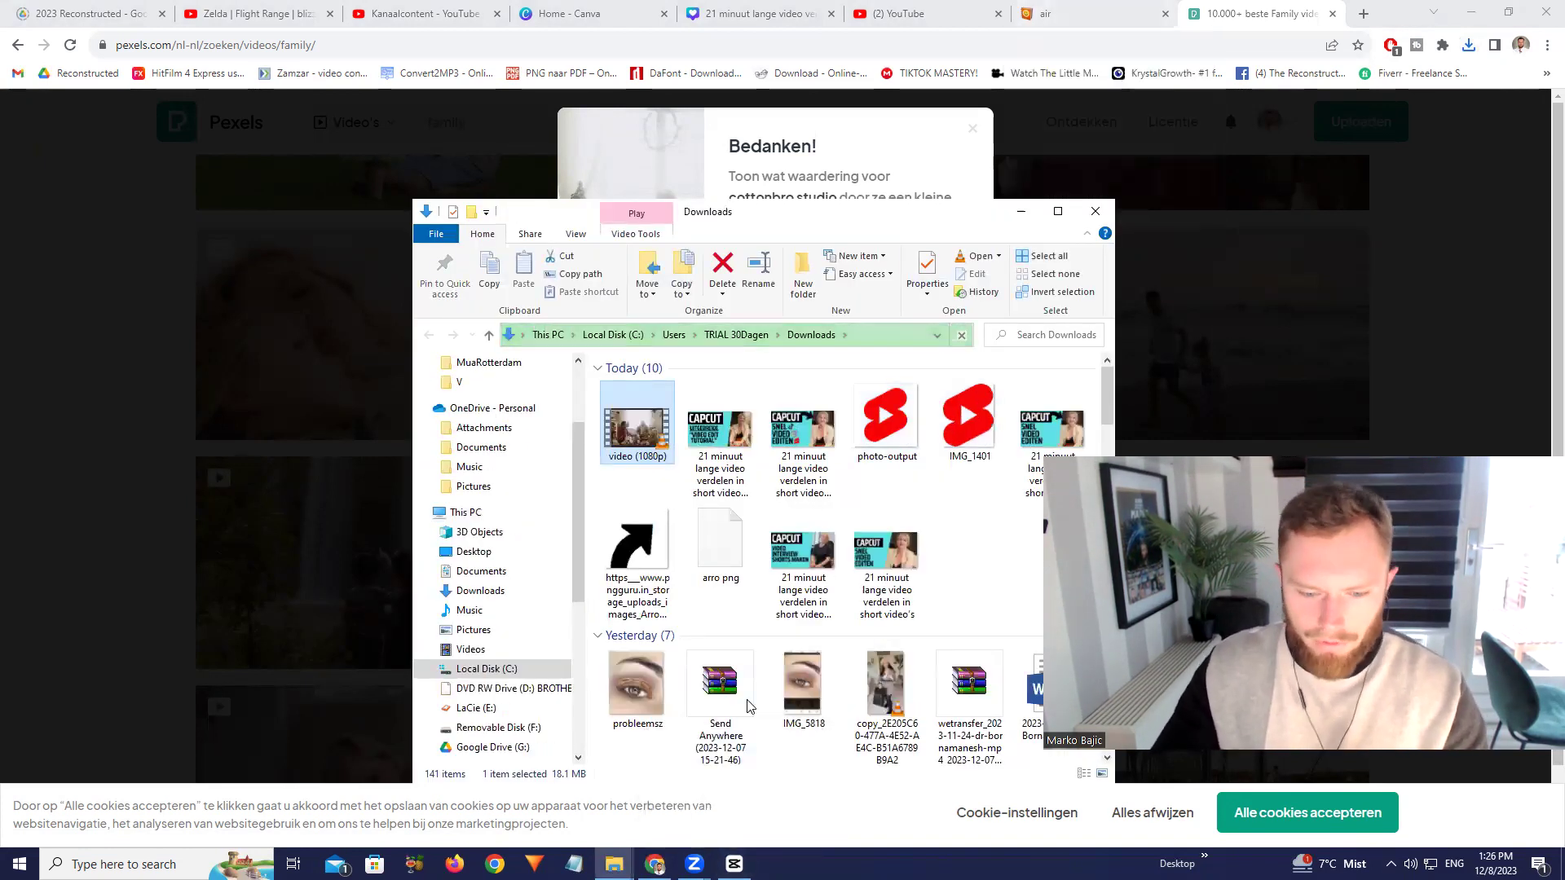
click(734, 864)
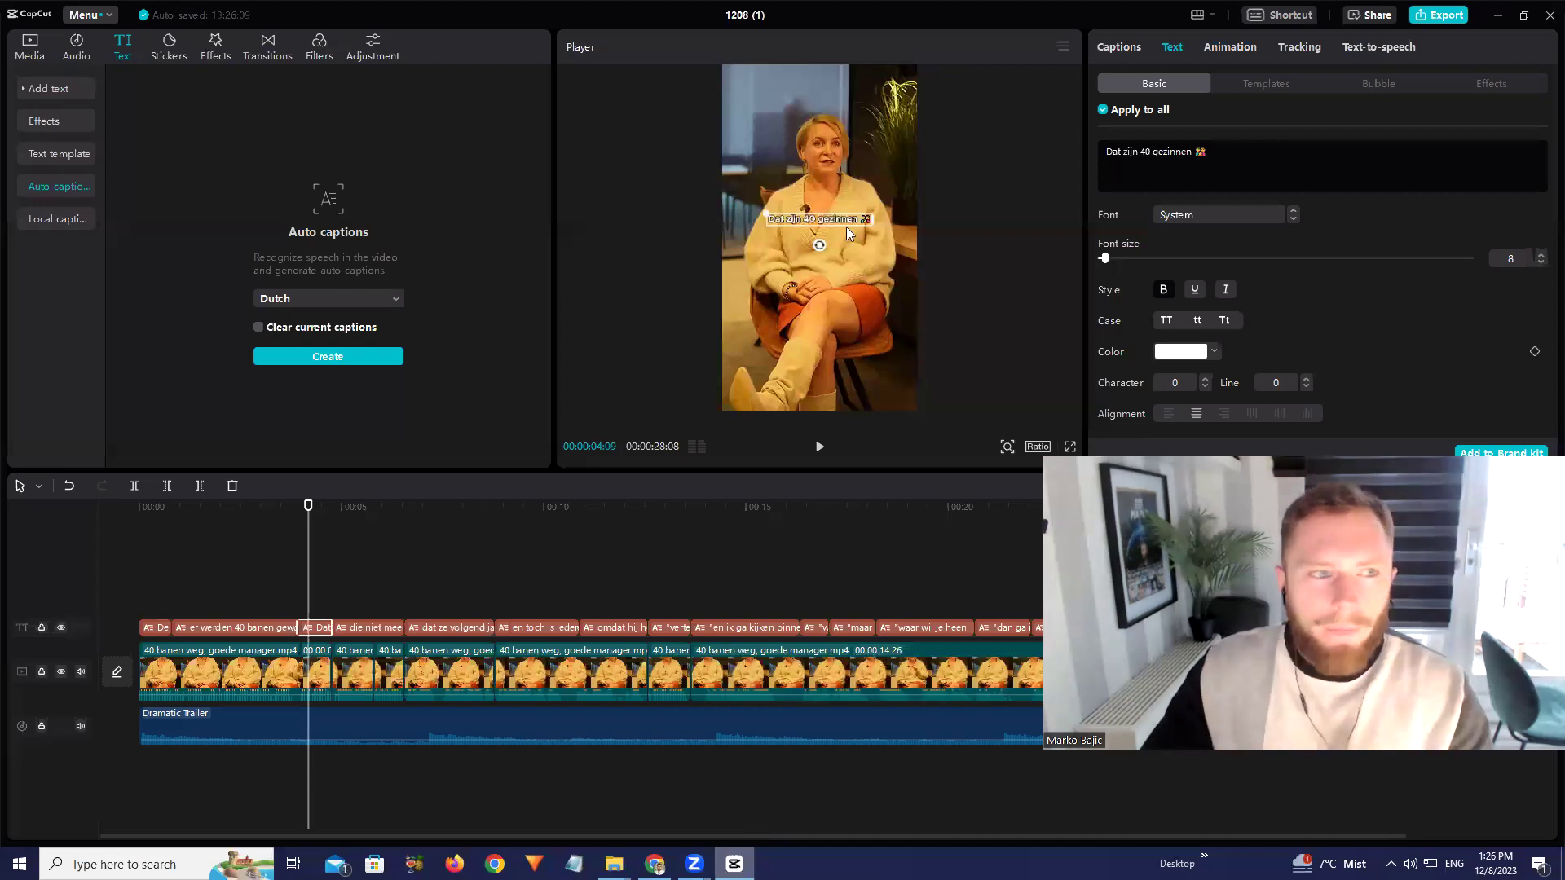
Import the downloaded "video (1080p).mp4" from File Explorer into the project's media
click(30, 47)
click(614, 864)
drag(636, 424, 255, 328)
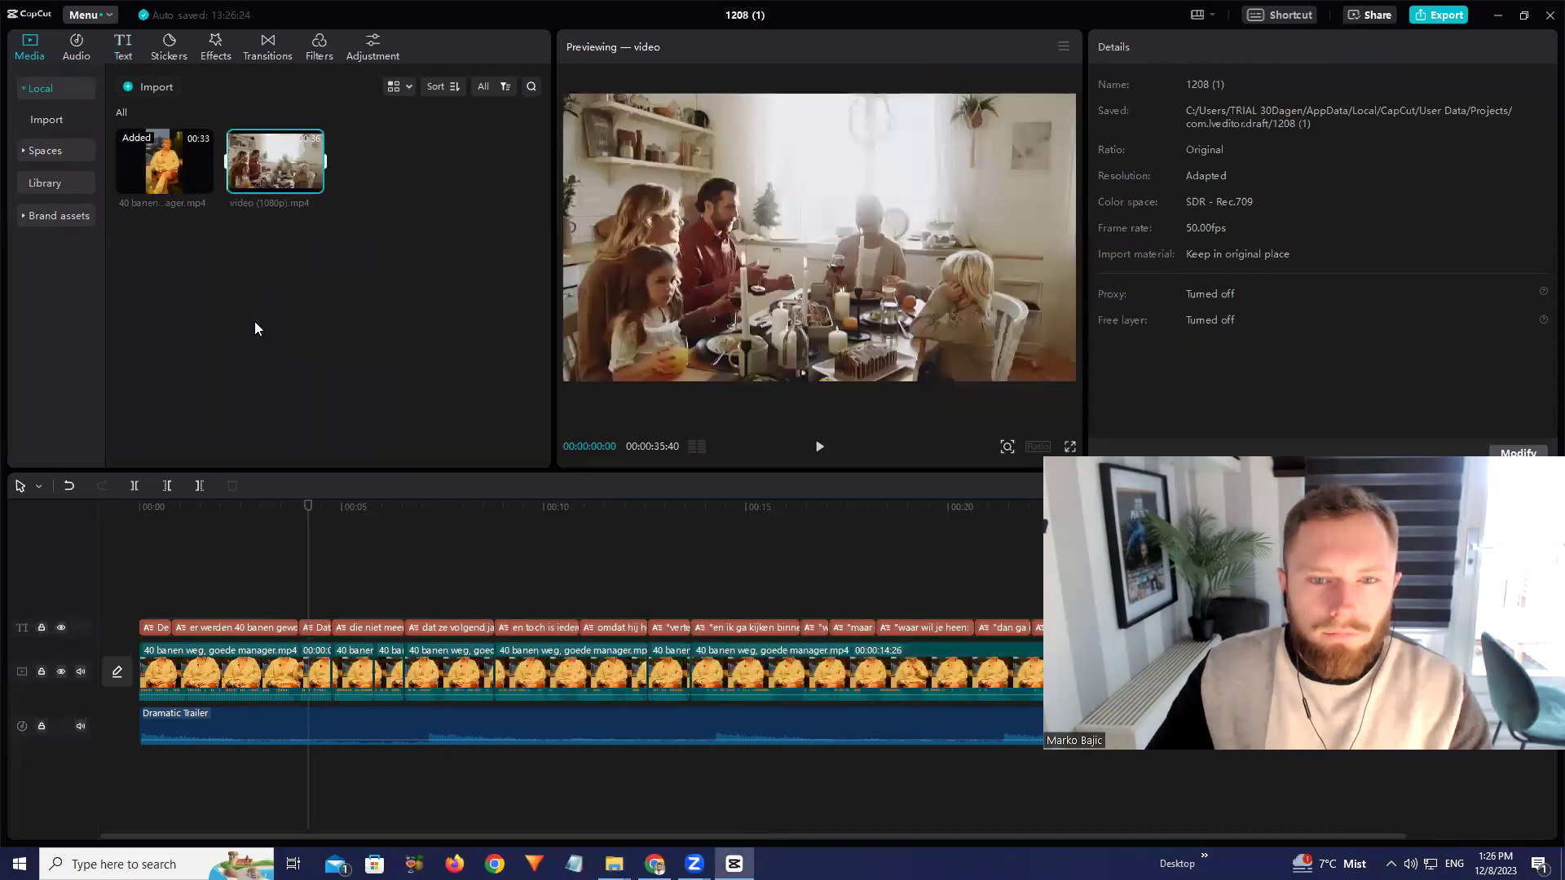
Place the family clip above the interview at the start of the "Dat zijn 40 gezinnen" caption, scale it to 316% and set X to 1505
mouse_move(309, 510)
mouse_down()
mouse_move(332, 511)
mouse_move(298, 509)
mouse_up()
drag(298, 181, 303, 590)
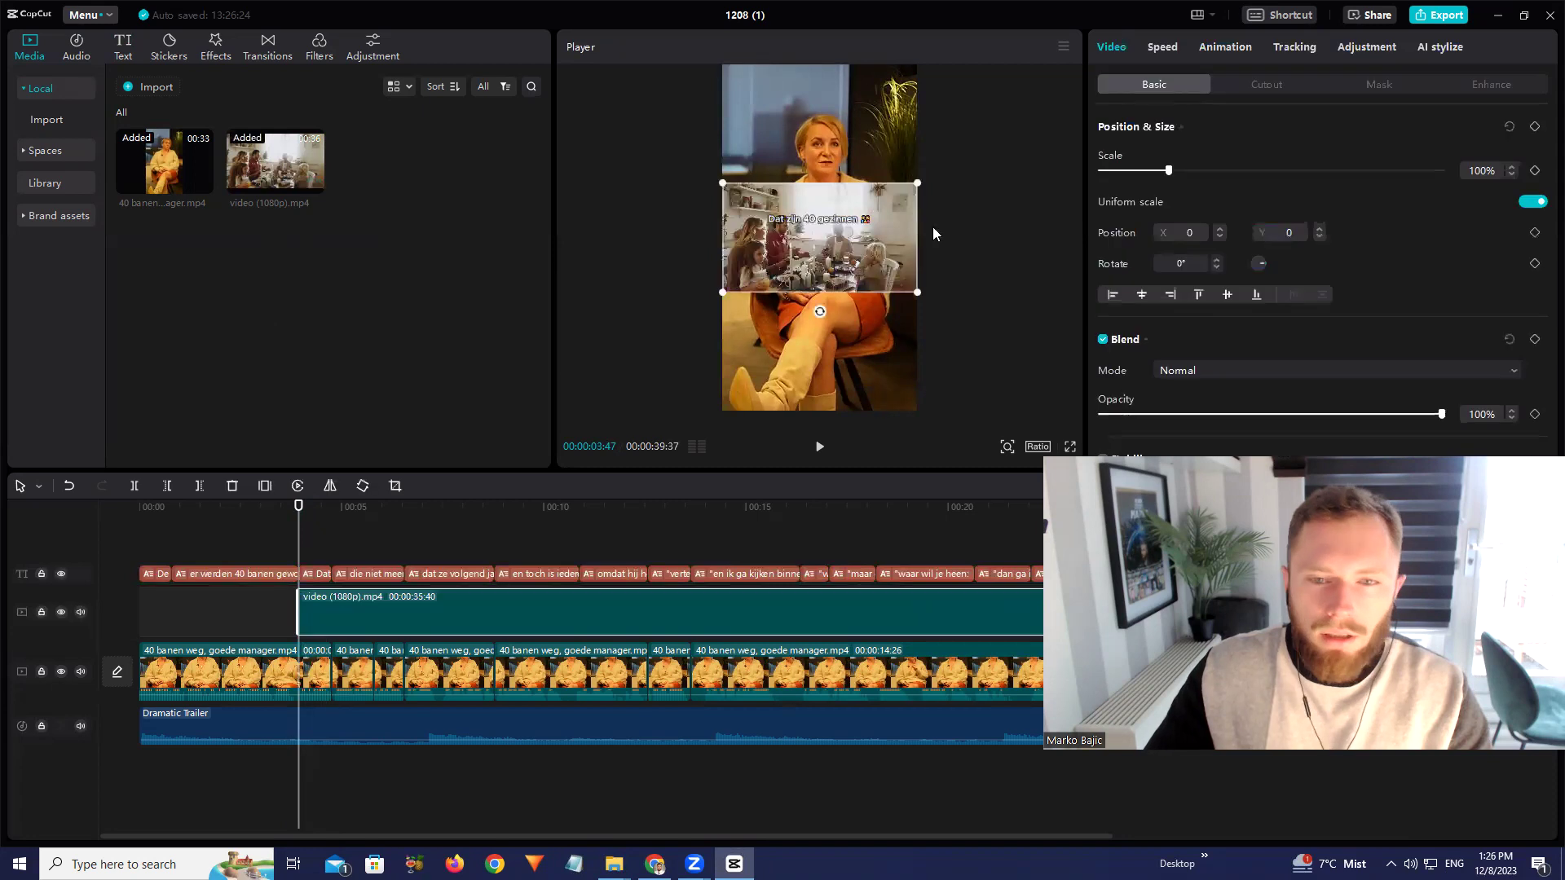
drag(926, 294, 1068, 429)
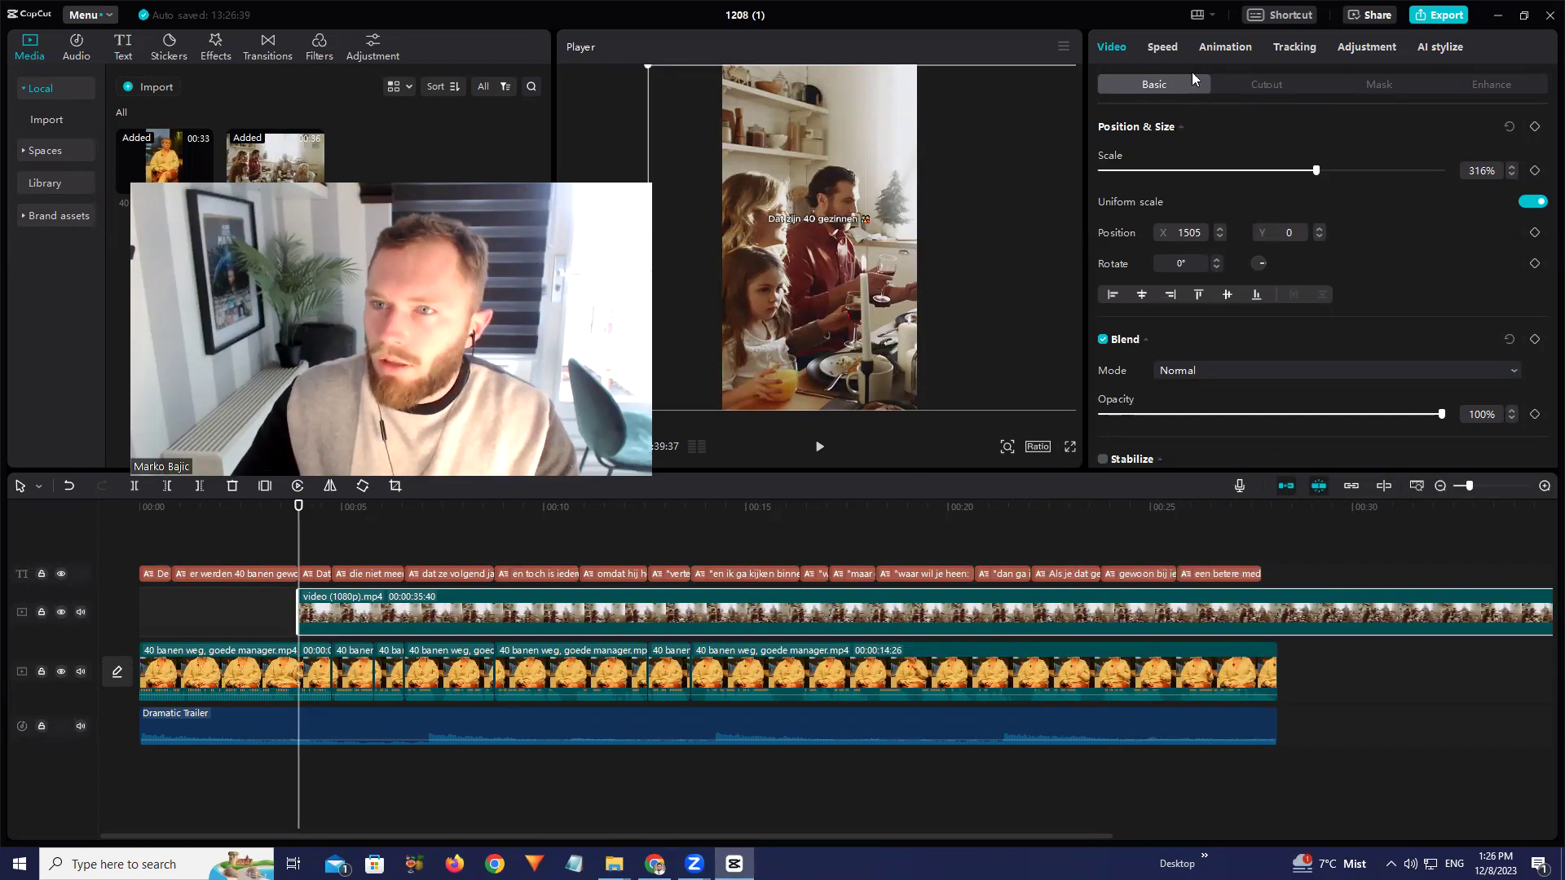
Cut the family clip where the "Dat zijn 40 gezinnen" caption ends and delete the remainder
key(space)
key(space)
key(space)
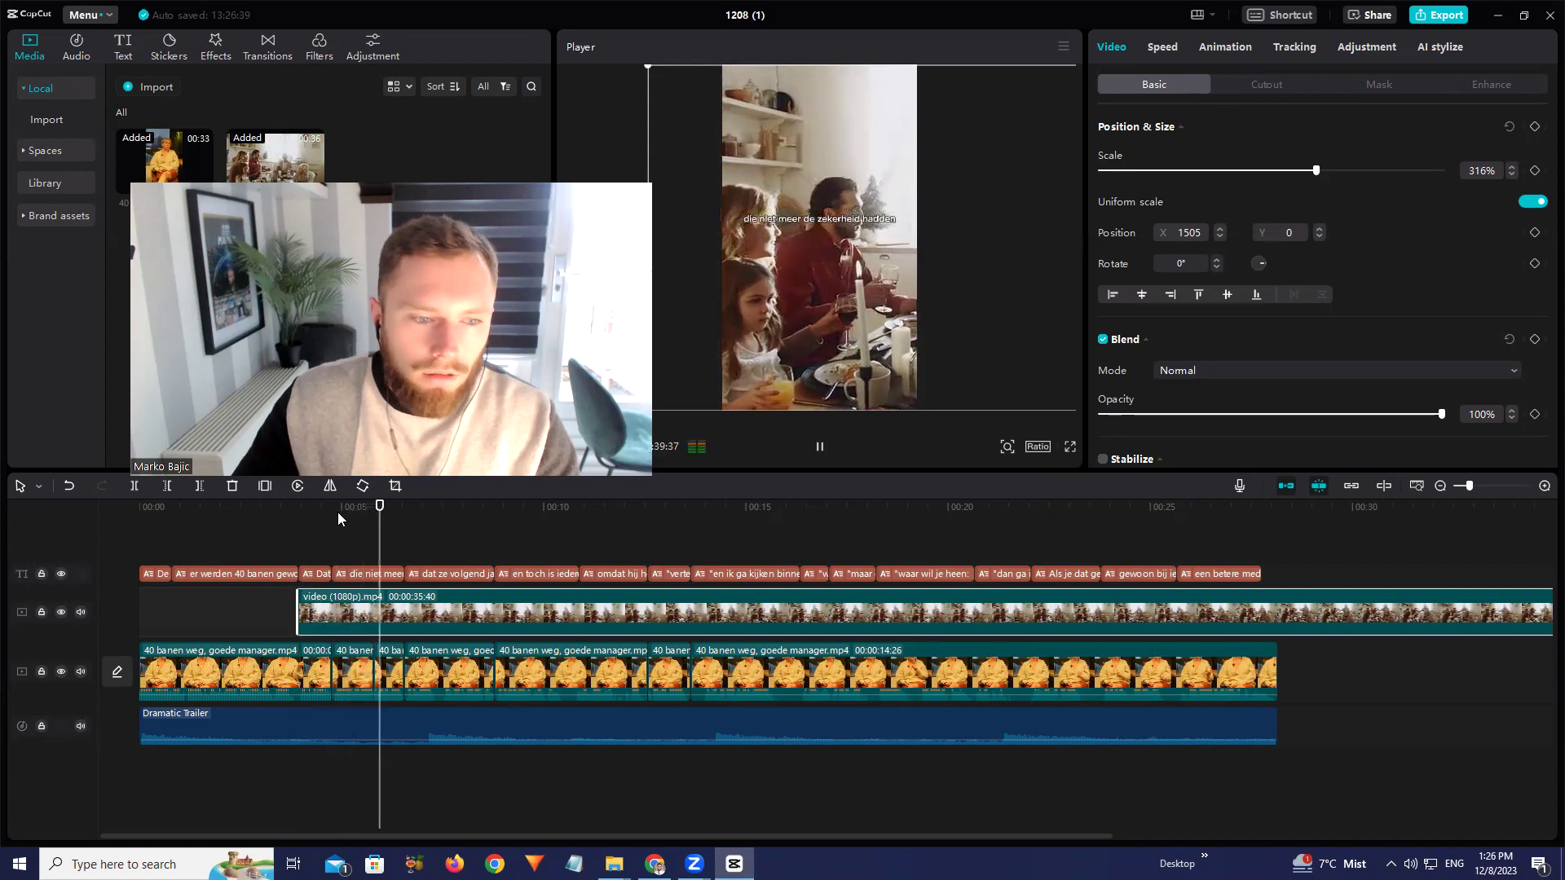
key(space)
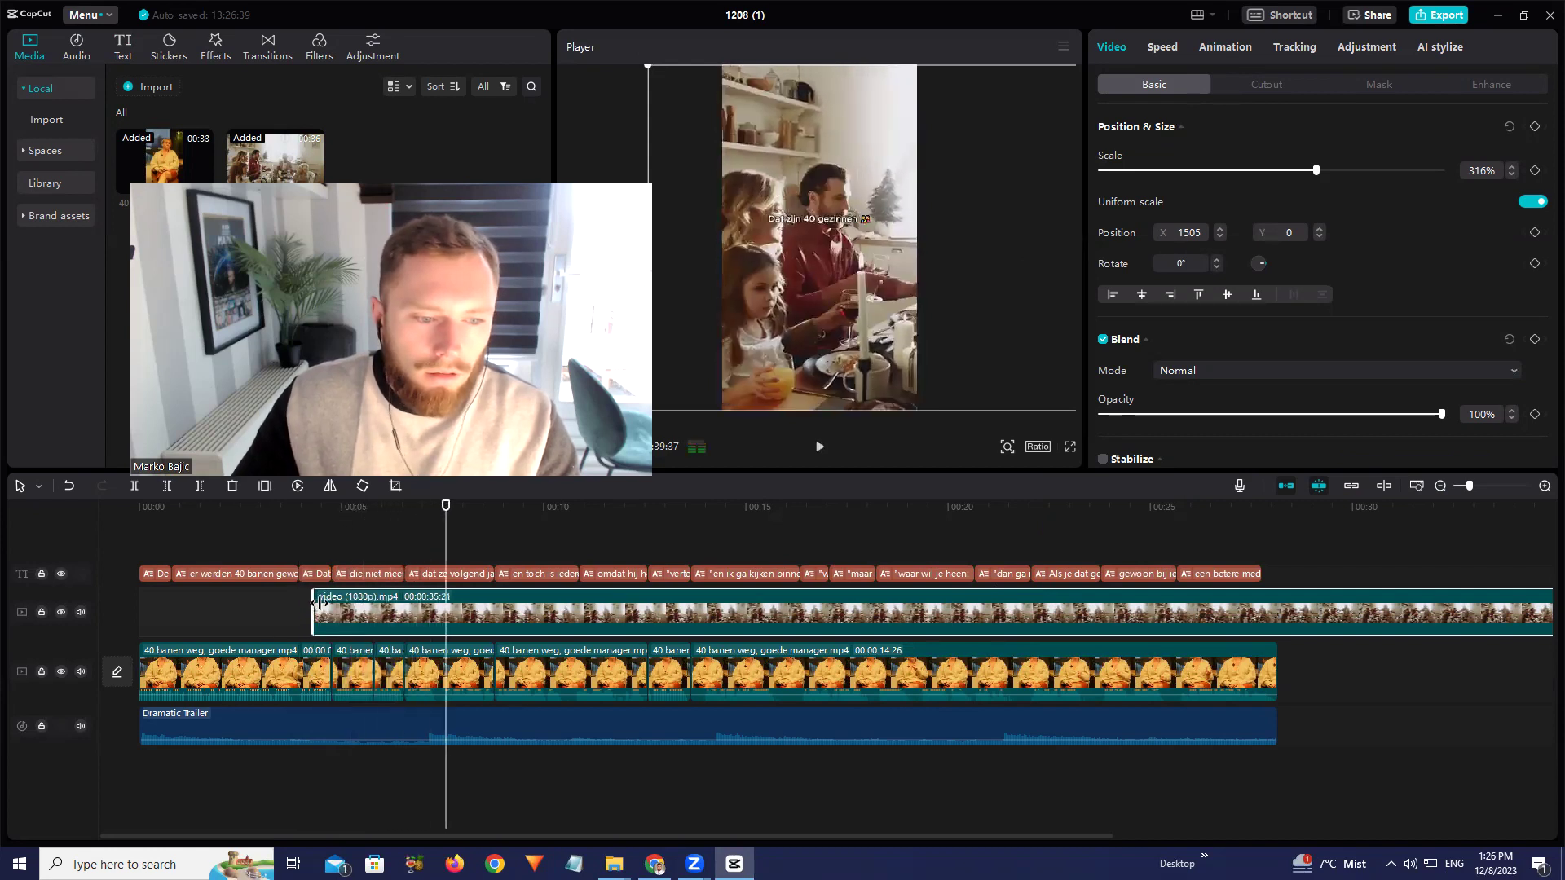
click(332, 510)
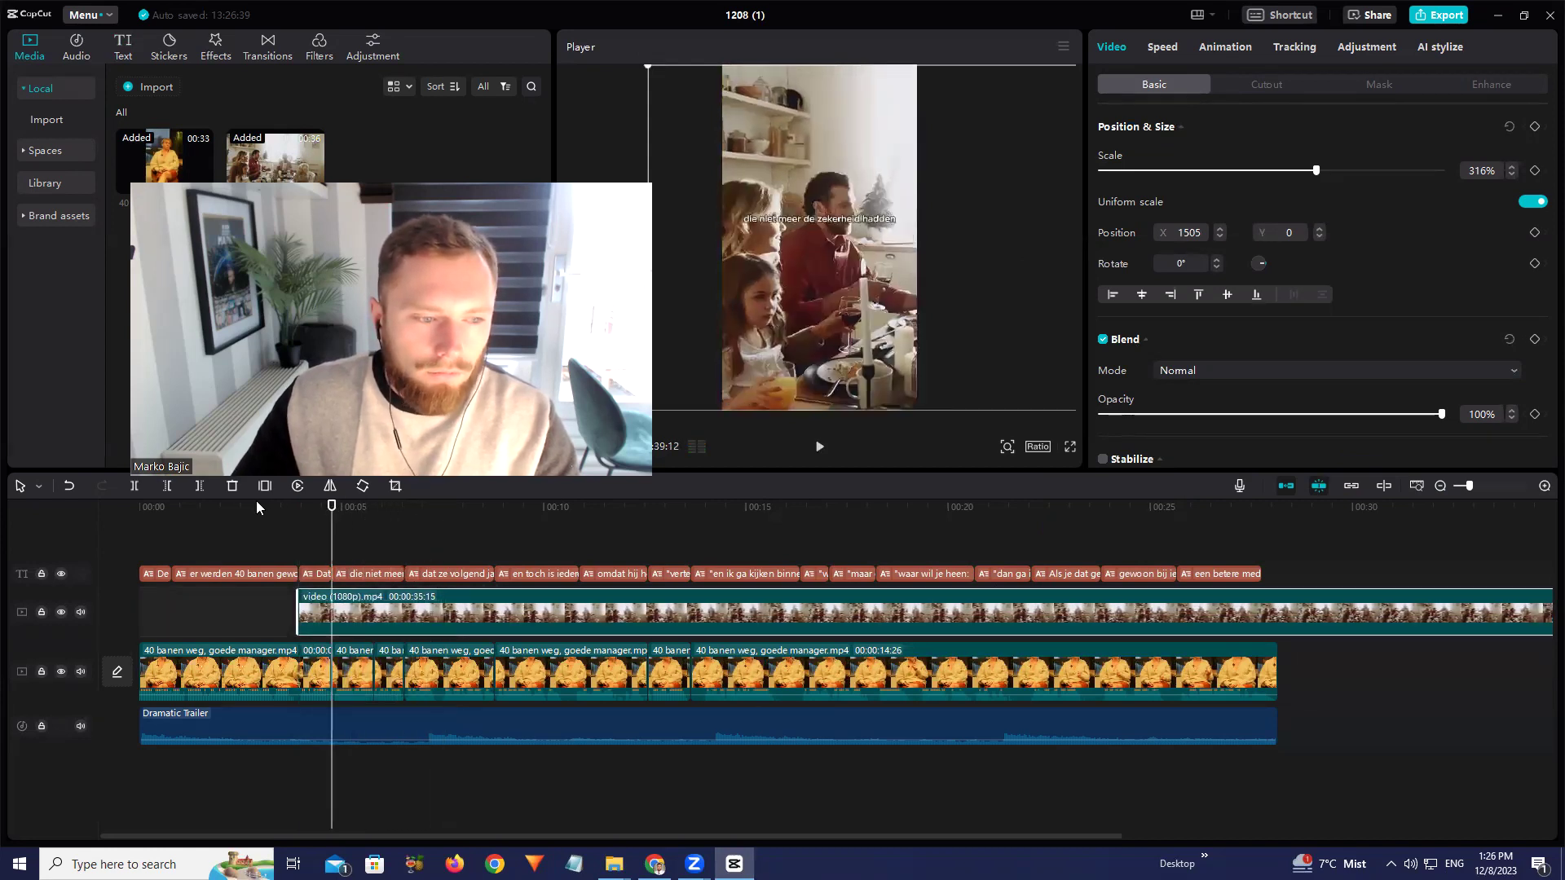
click(135, 487)
key(Delete)
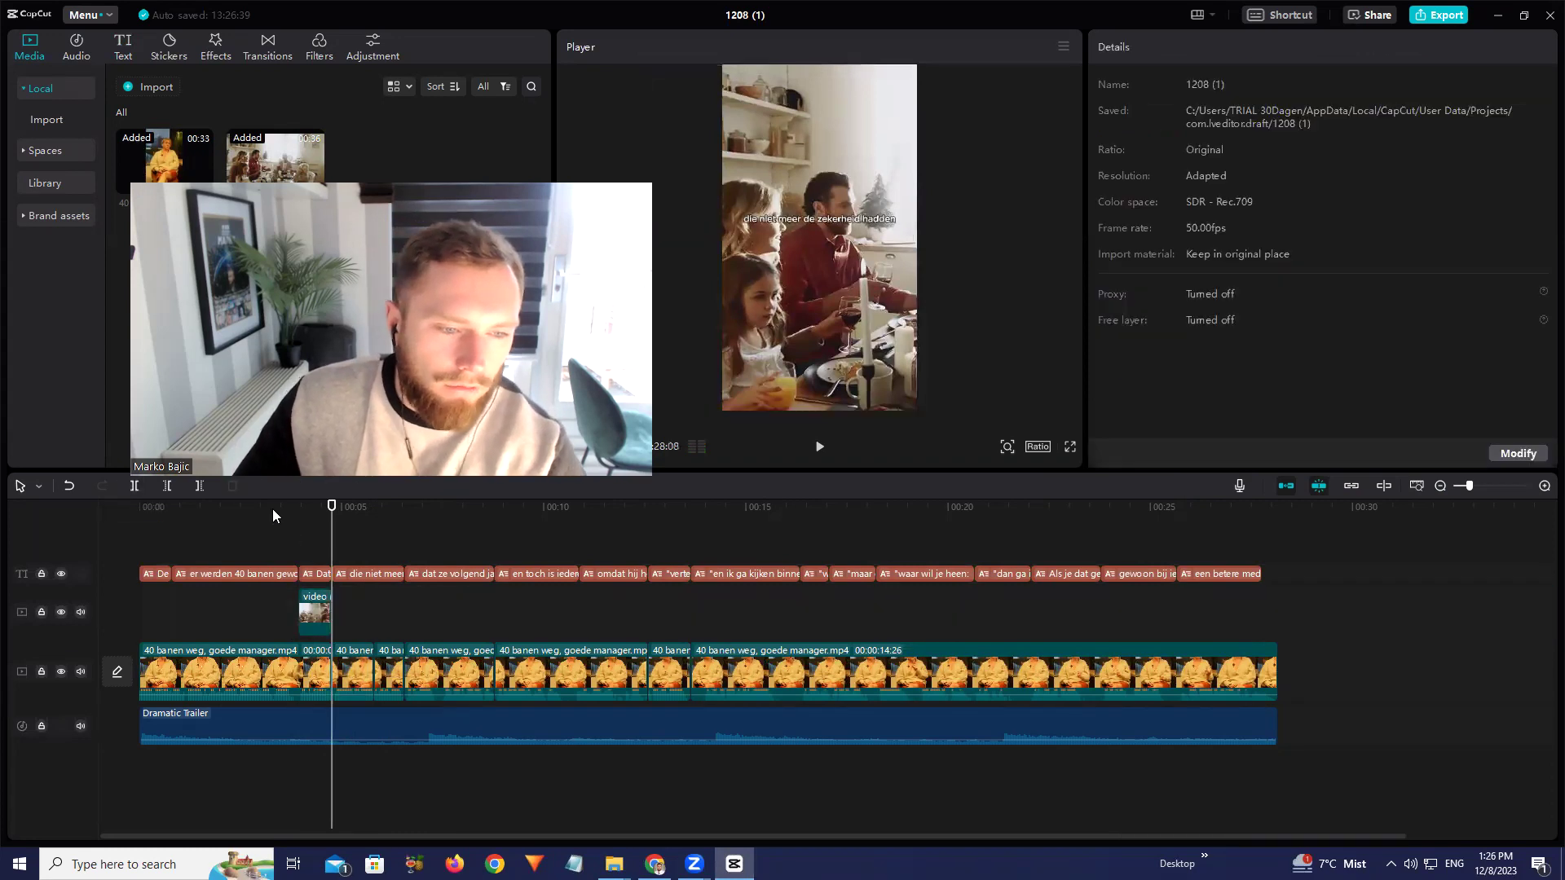
Play the video from shortly before the family clip to check its timing
click(273, 512)
key(space)
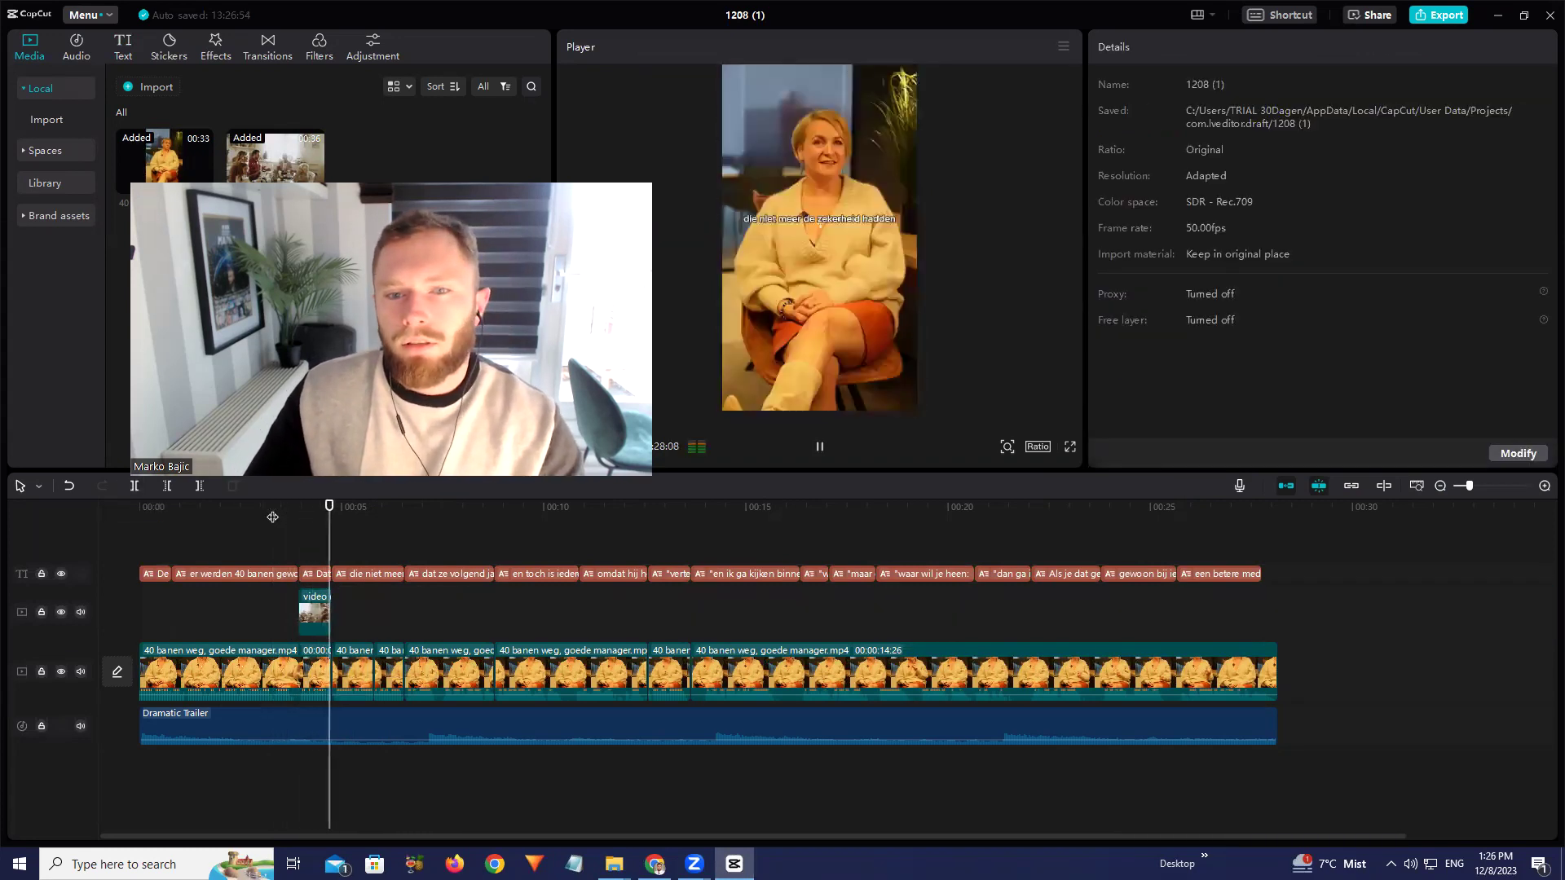
click(264, 512)
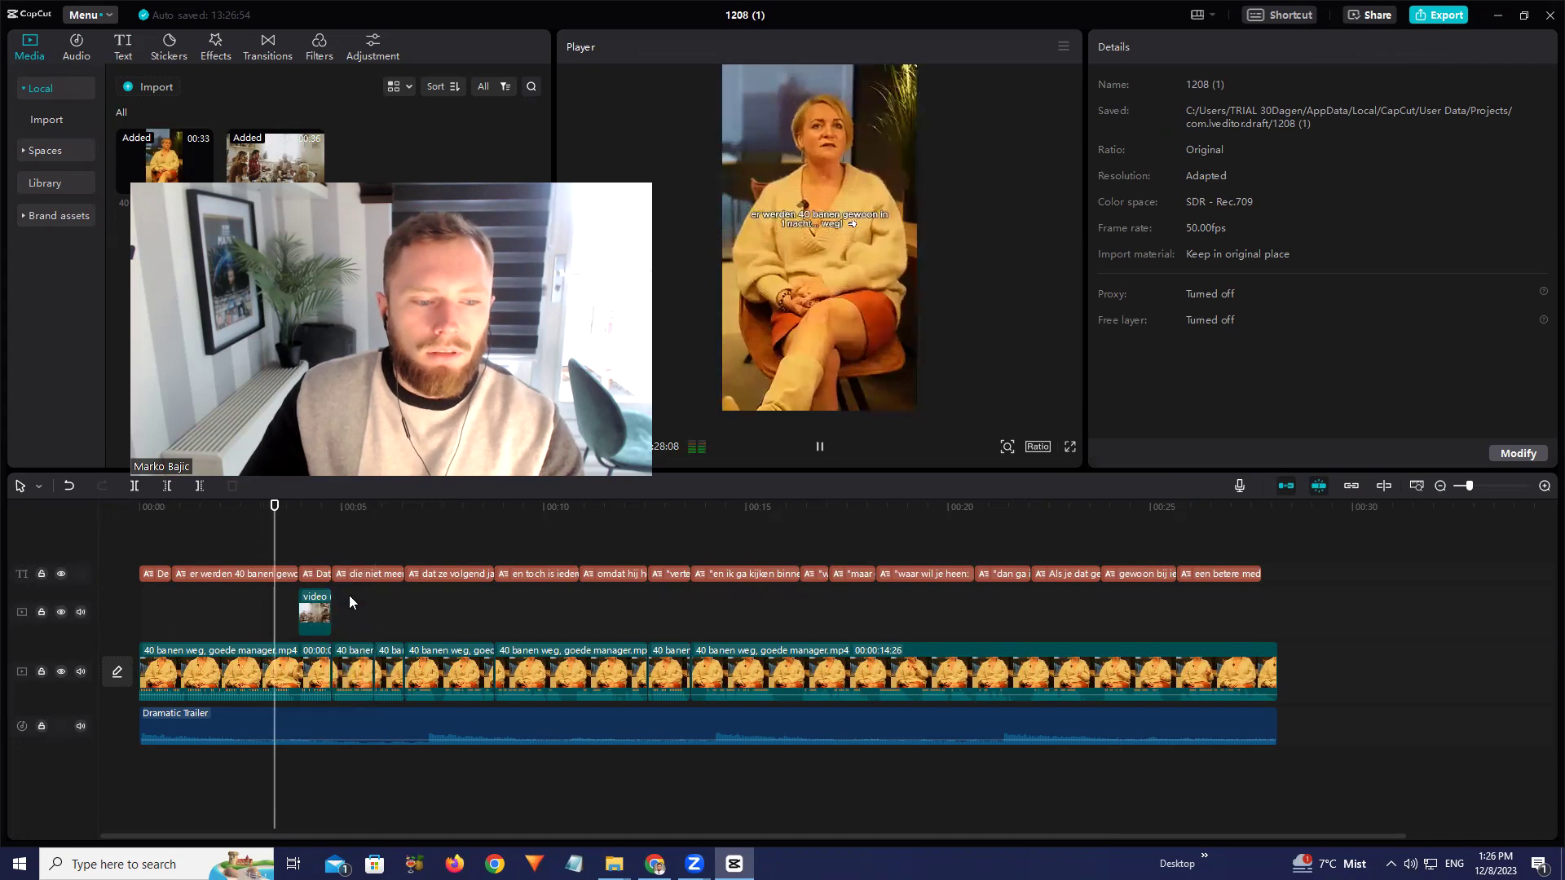
key(space)
Enlarge the family clip to 368%, reposition it at X 2079, Y 245 and play the section back
click(318, 615)
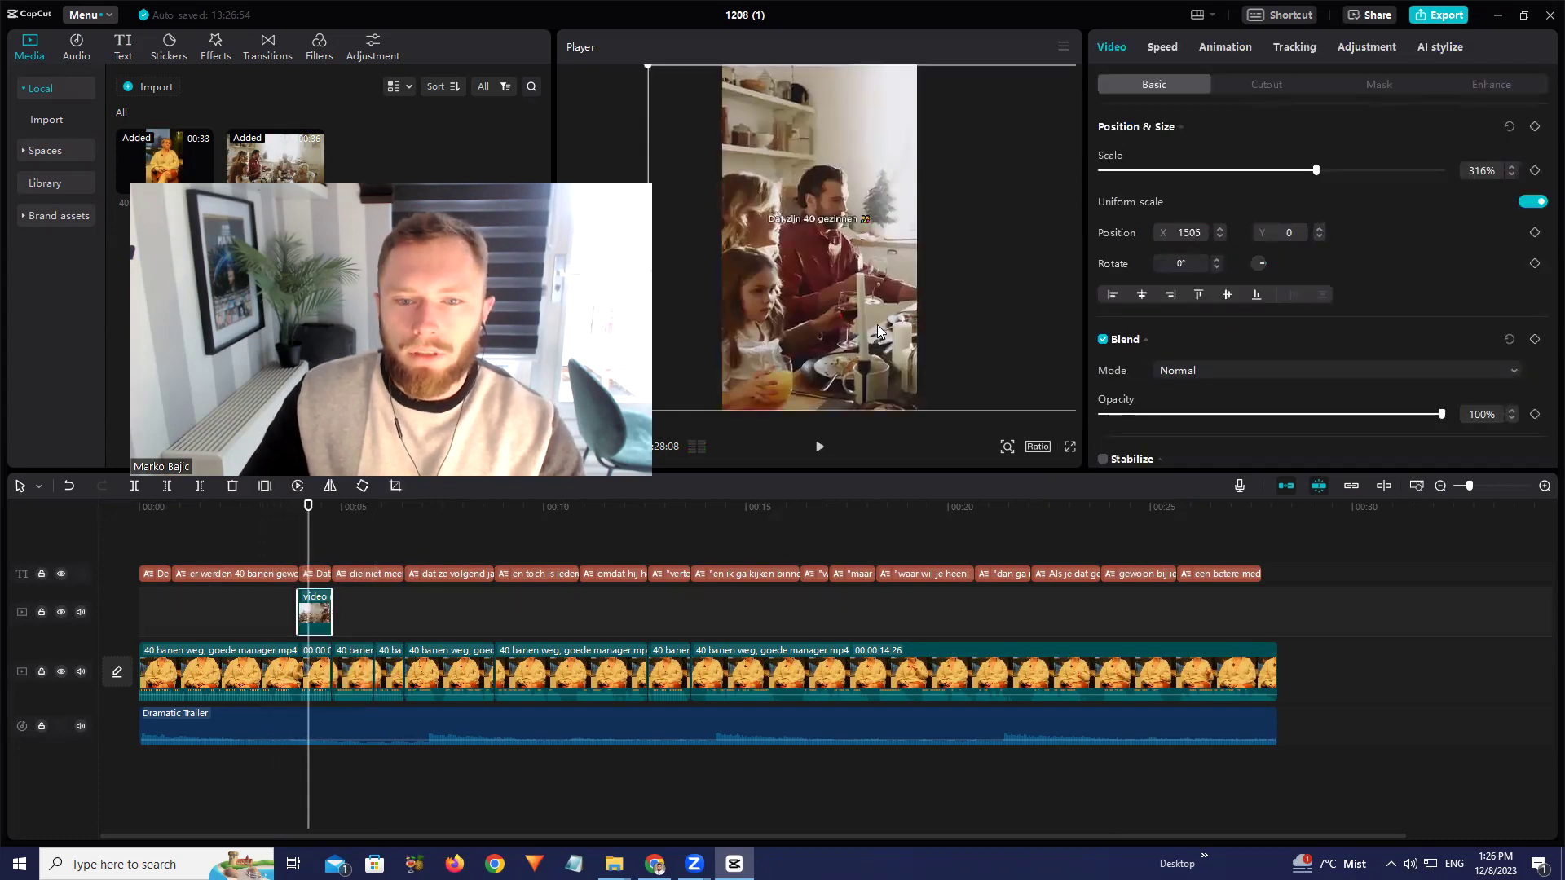
click(877, 325)
drag(699, 119, 692, 81)
drag(896, 152, 903, 152)
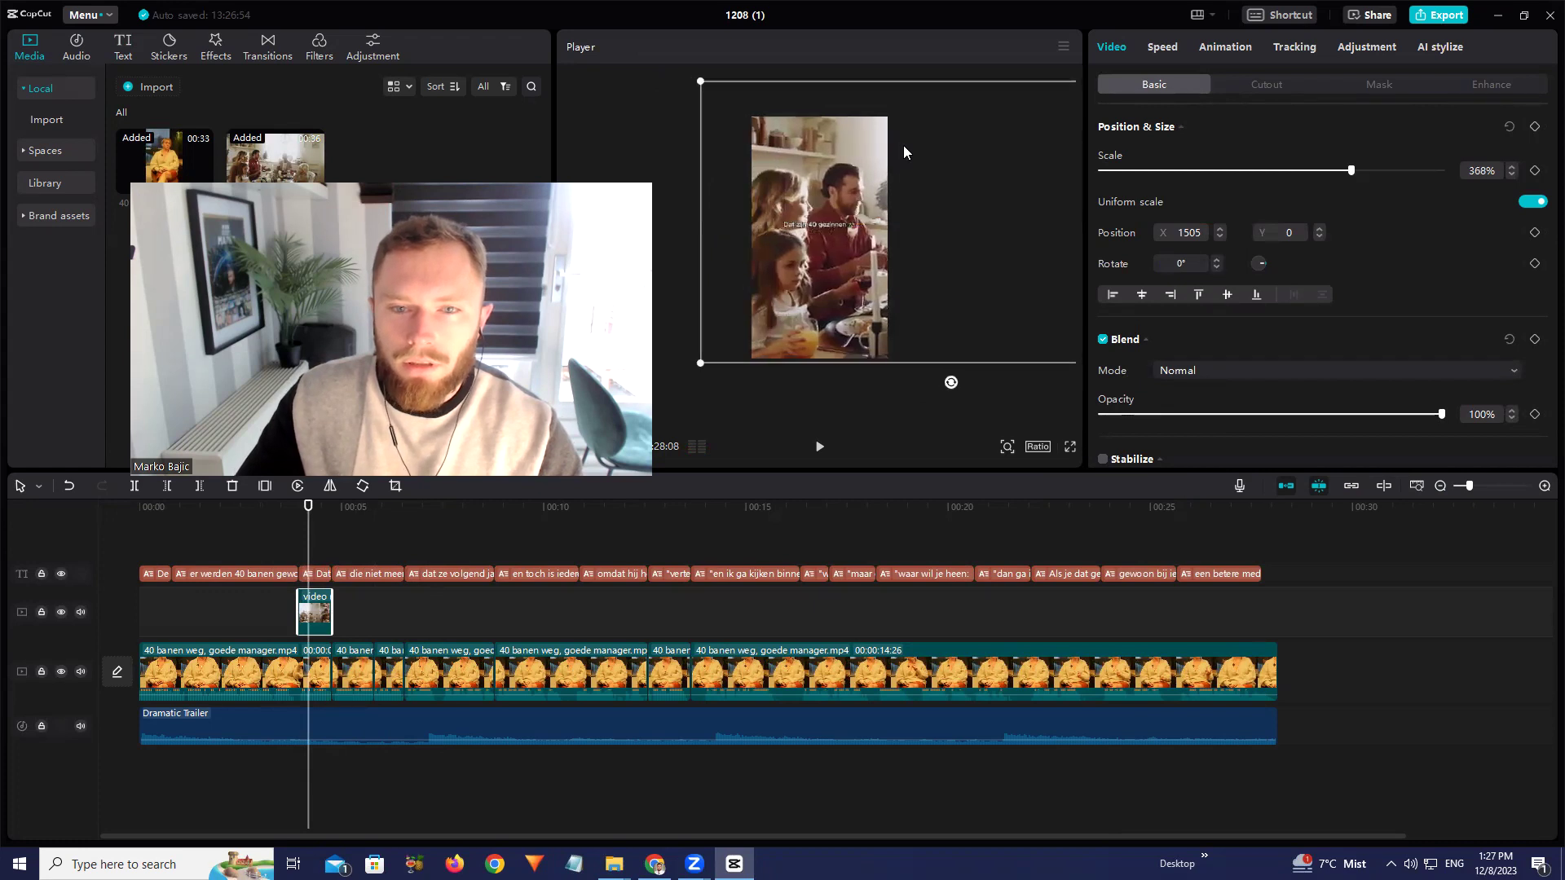
click(281, 521)
key(space)
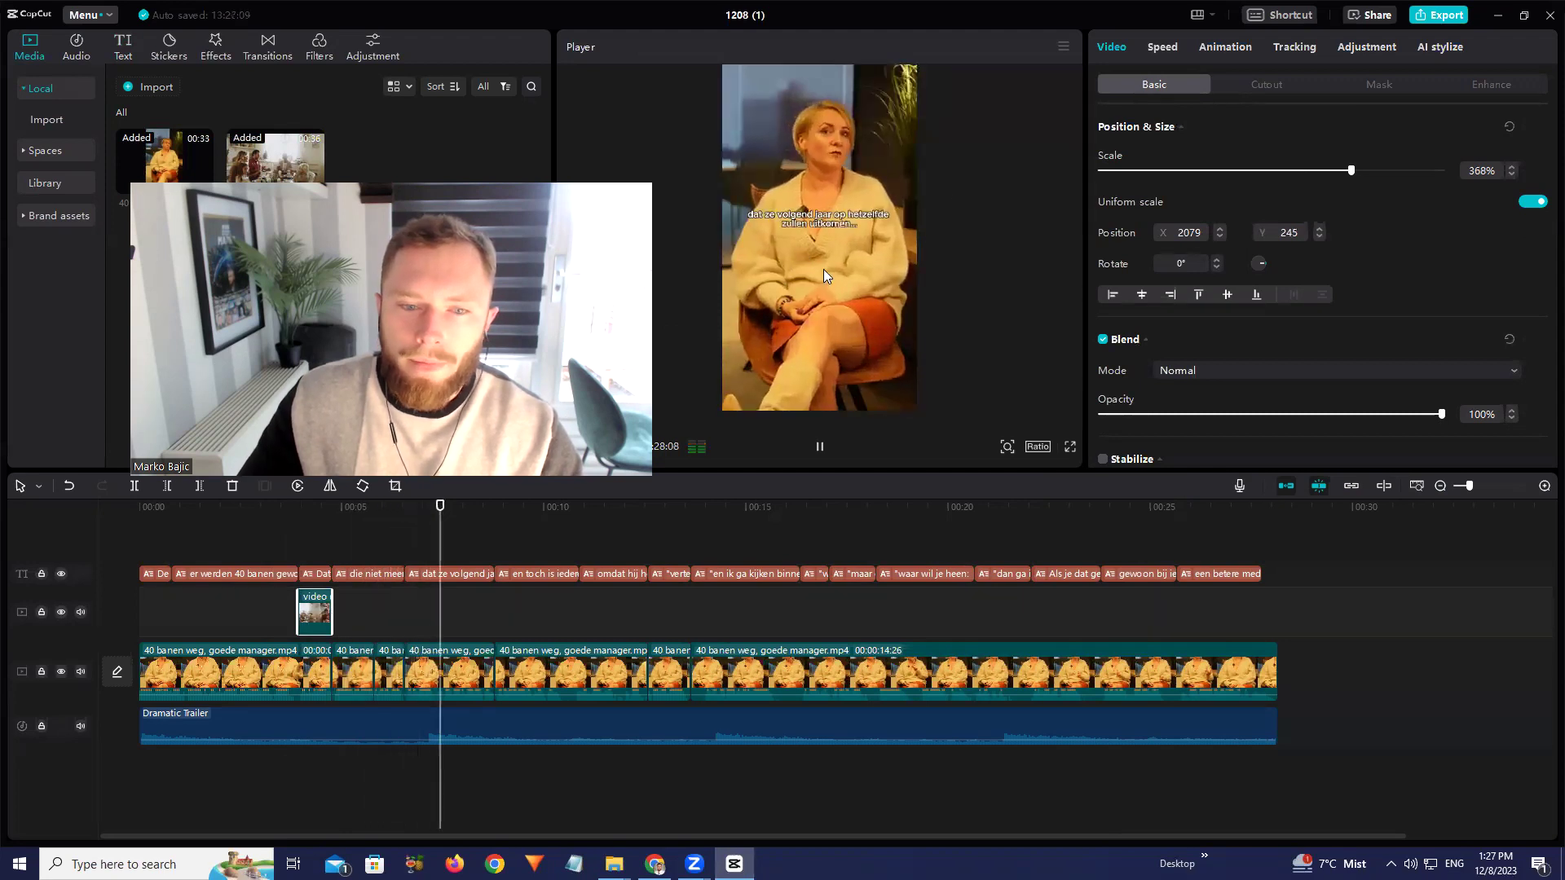
key(space)
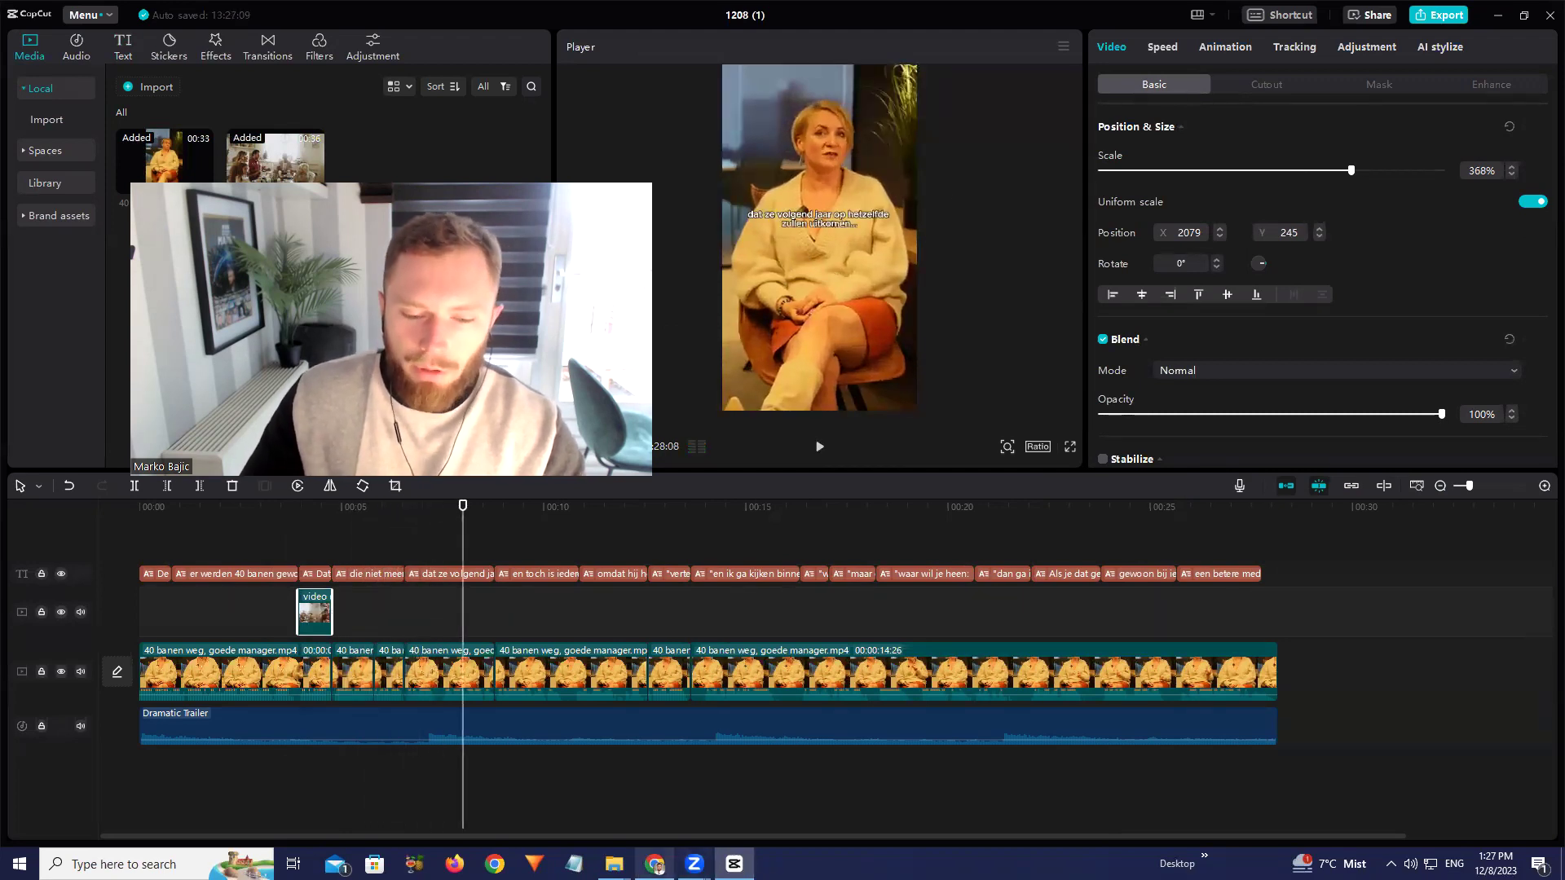
Switch to Chrome and search Google for "b rolling"
key(alt+Tab)
click(1212, 41)
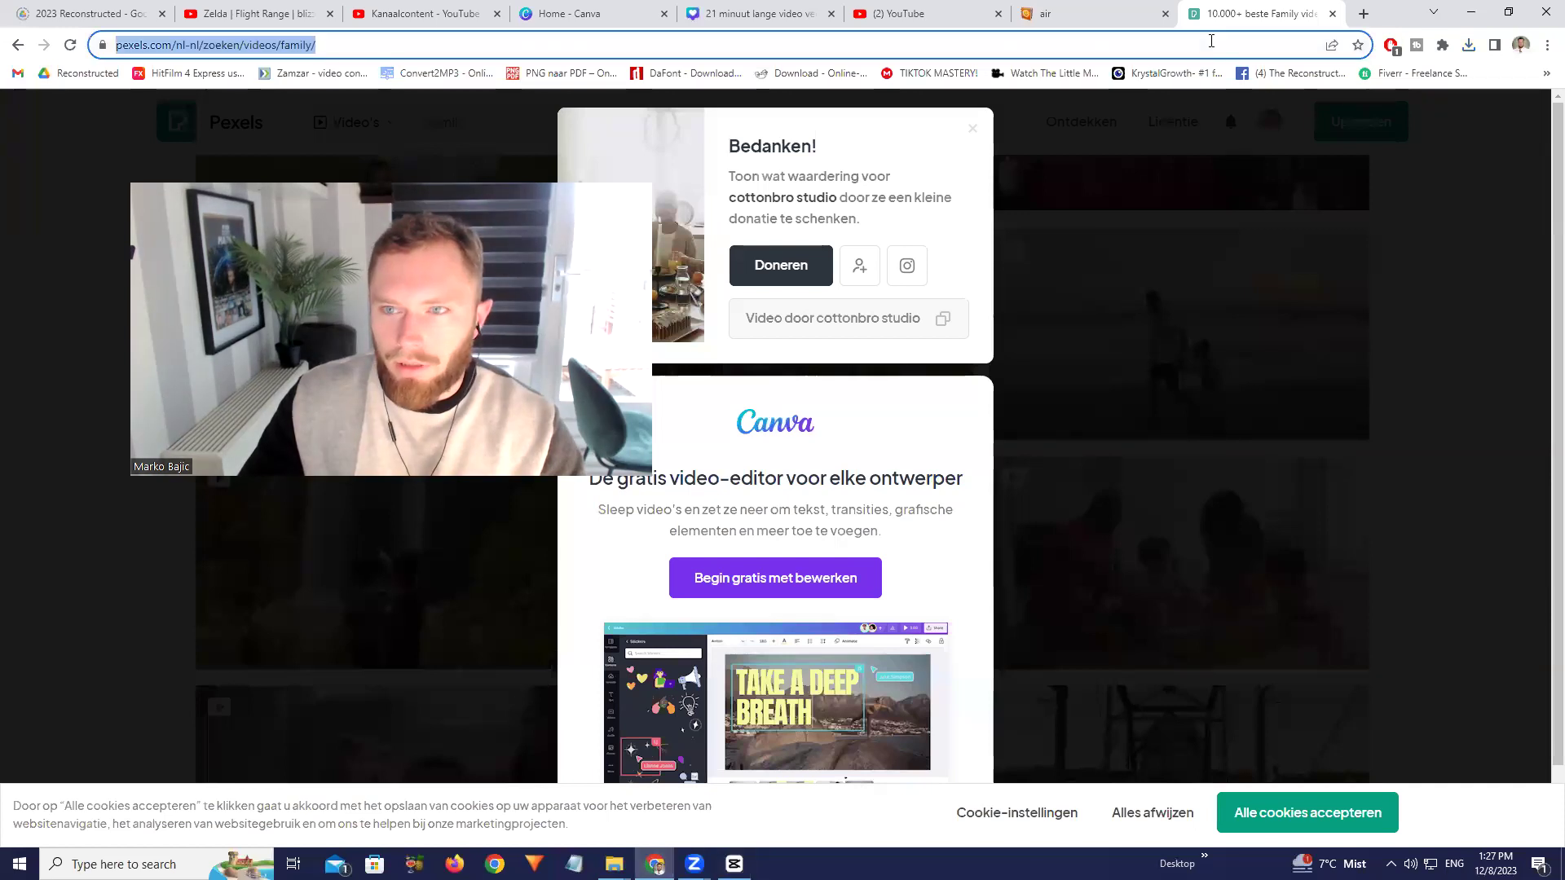
text(google.com)
key(Return)
text(b rolling)
key(Return)
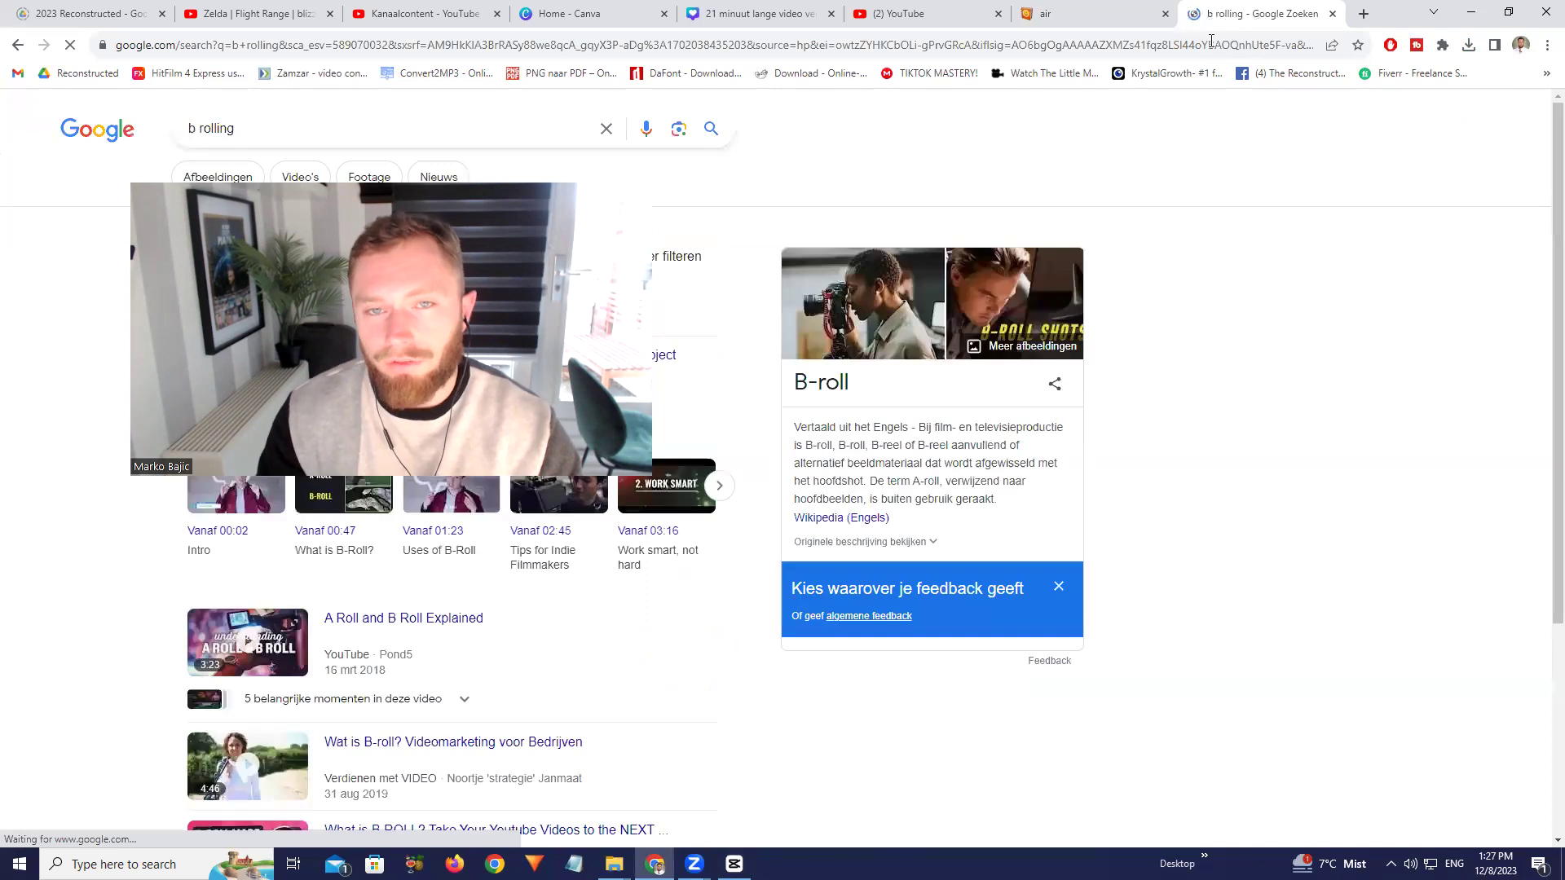
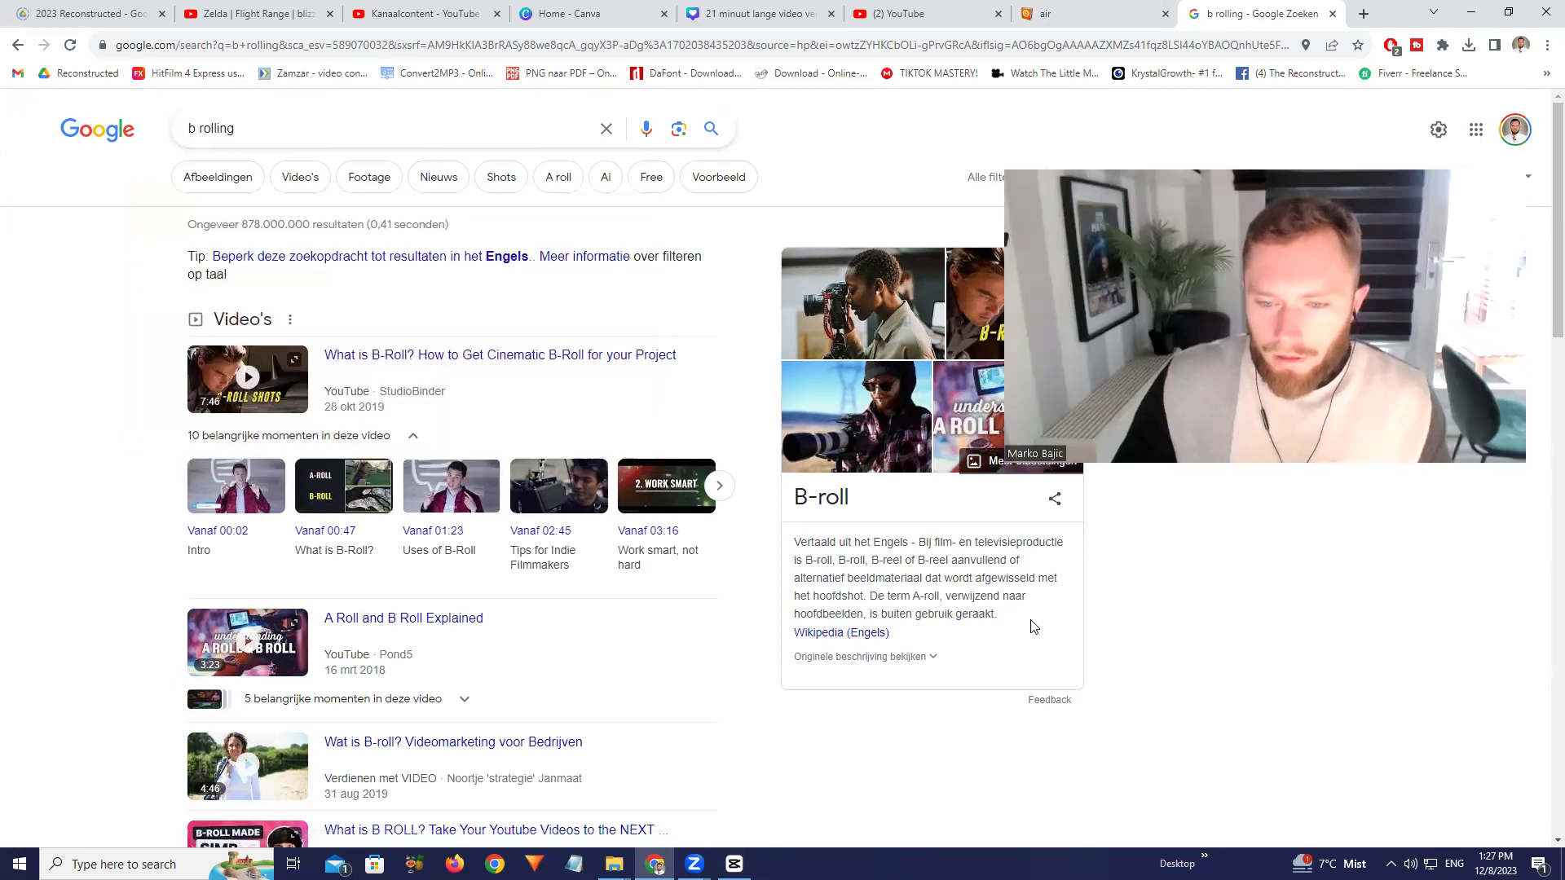
Read the B-roll definition in the search results, highlighting its key phrases
drag(1061, 542, 829, 559)
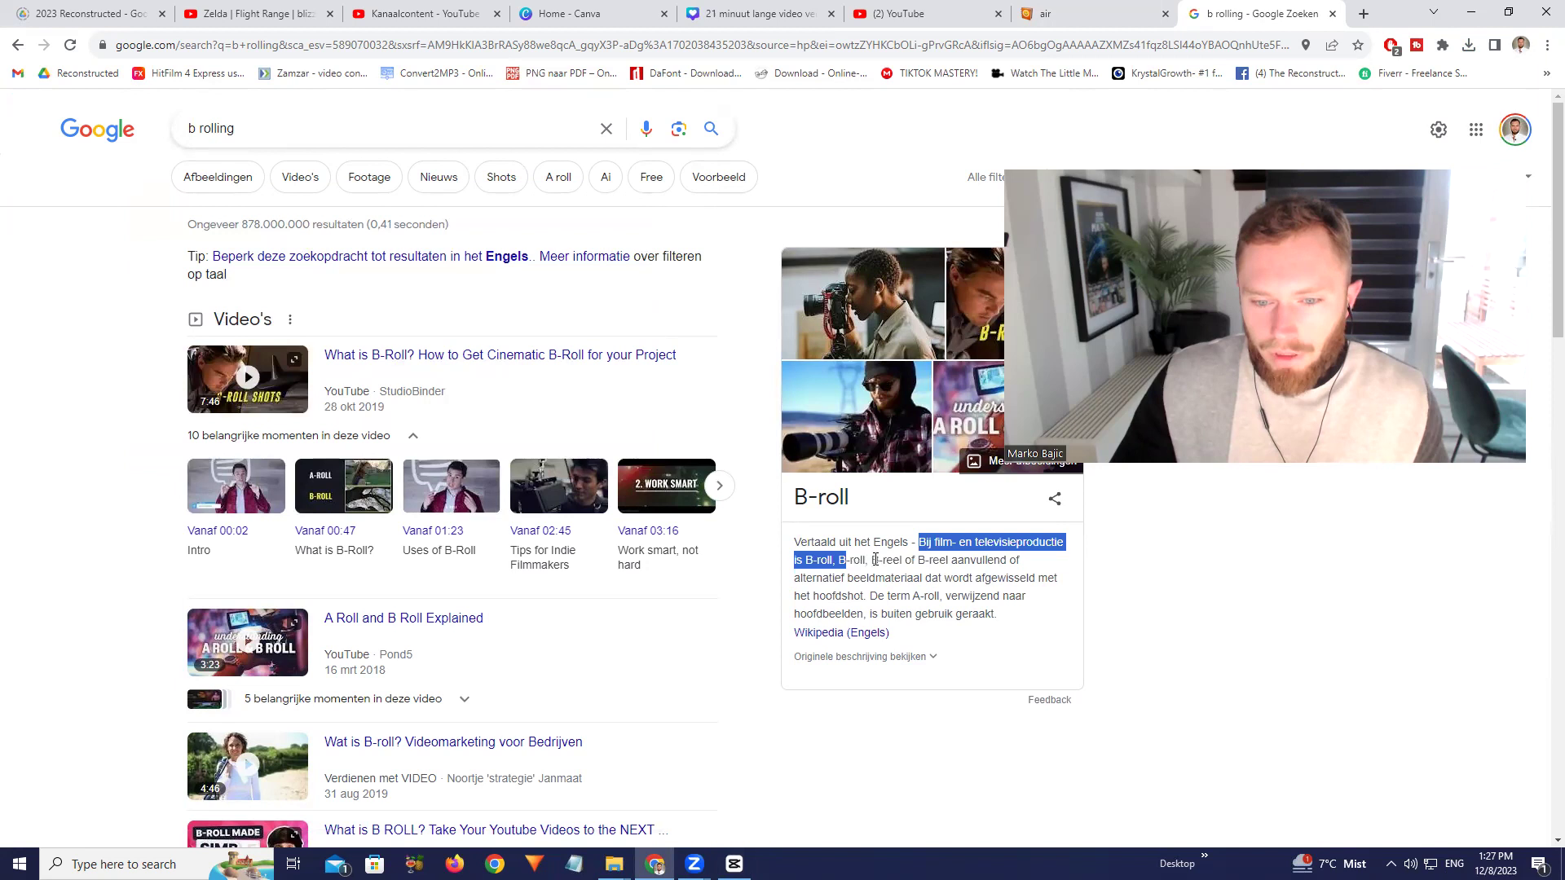
drag(977, 568, 1012, 598)
drag(907, 590, 924, 574)
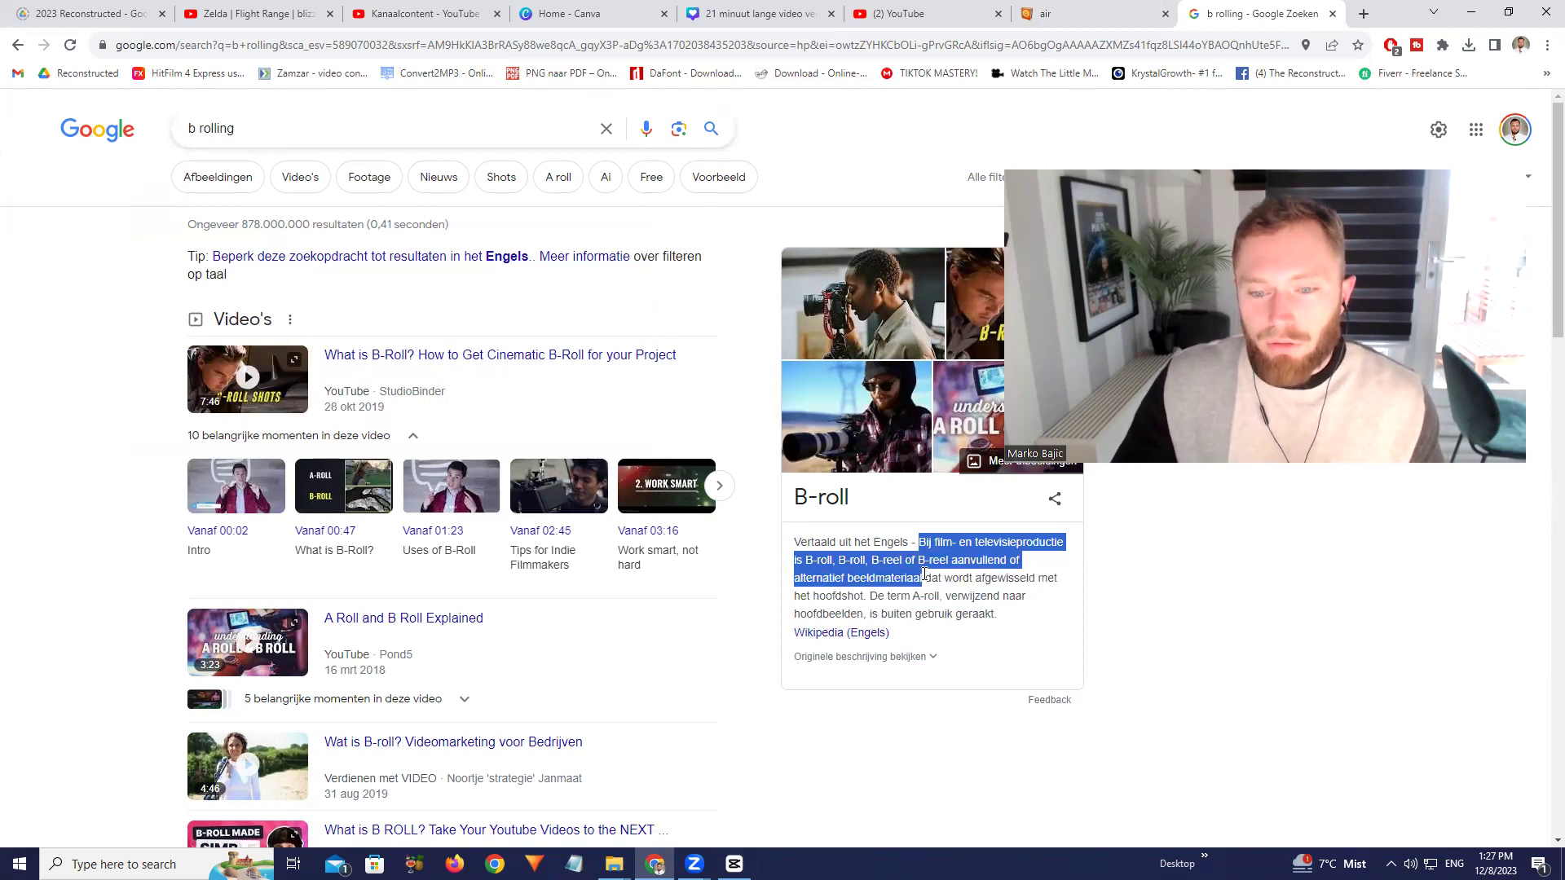
drag(1052, 592, 1063, 601)
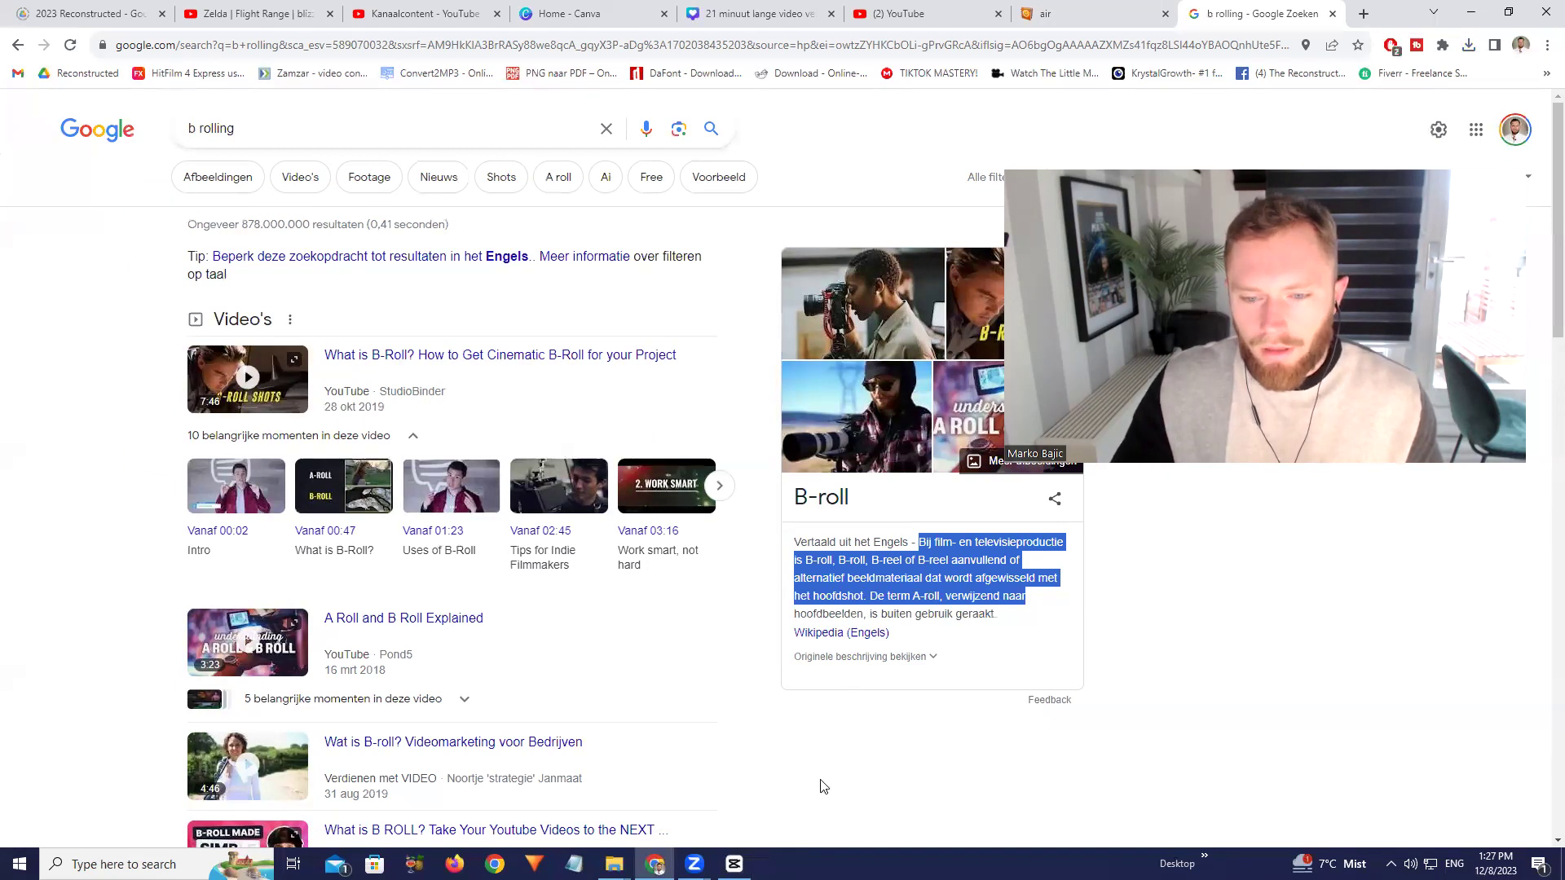
click(936, 599)
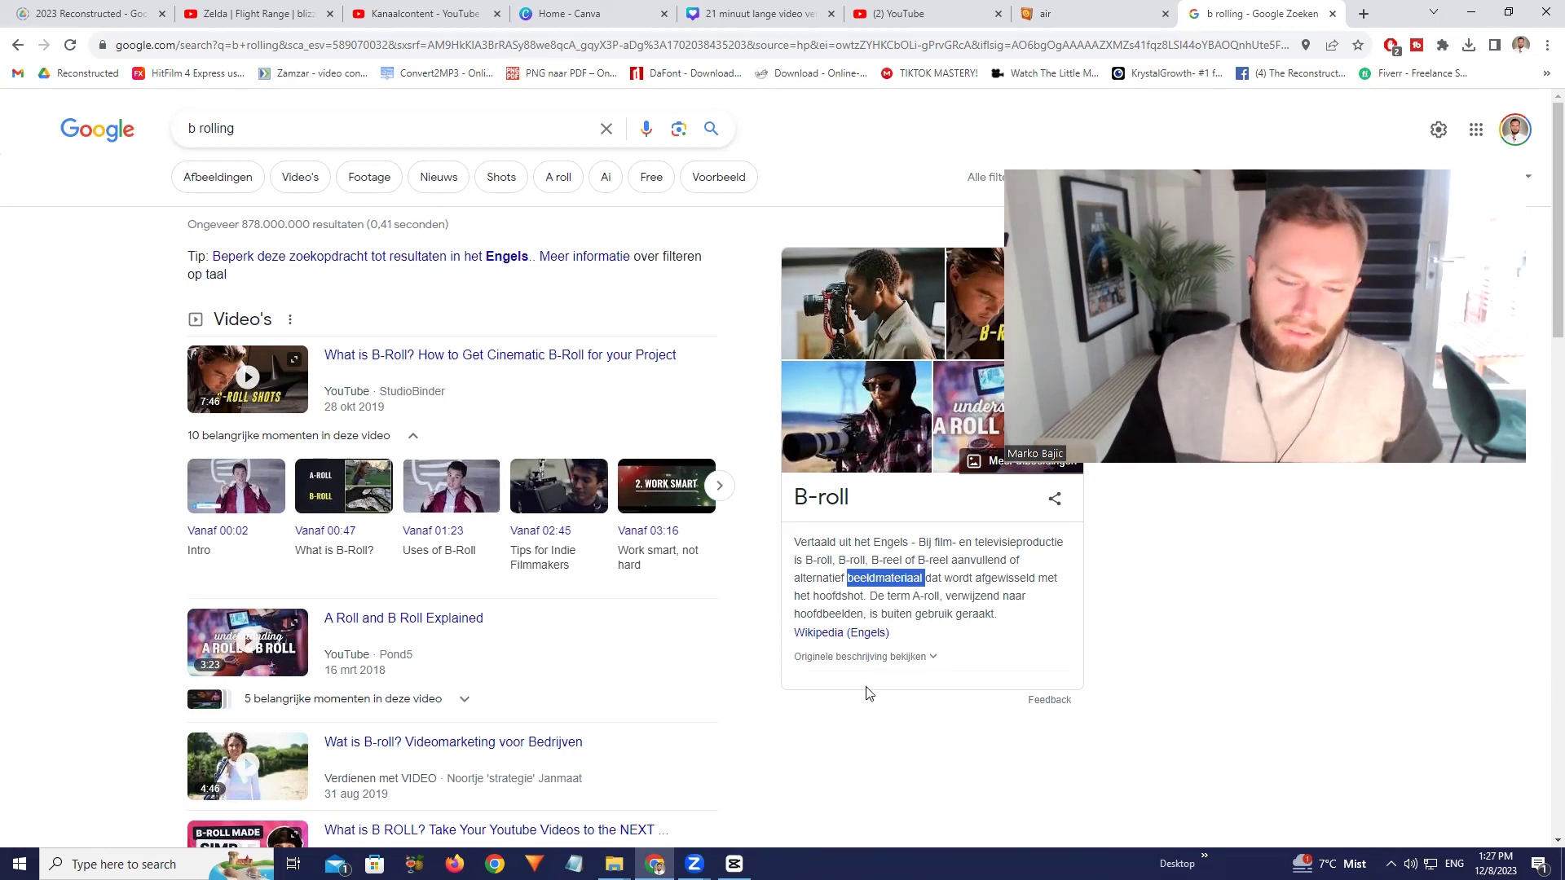
Switch back to CapCut, delete the family clip from the timeline and undo the deletion
key(alt+Tab)
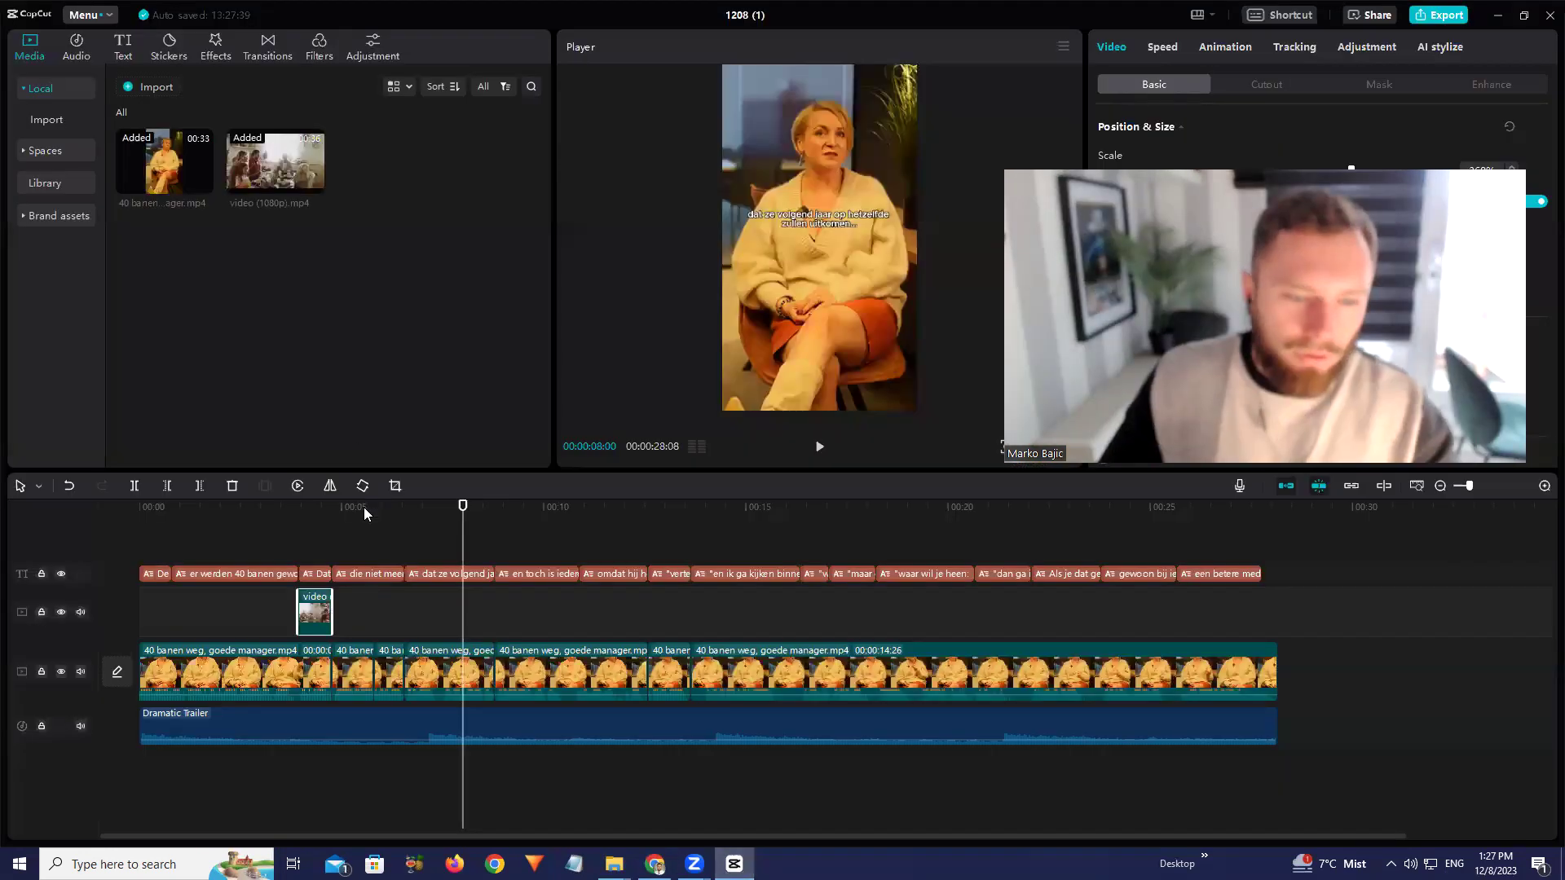
drag(357, 511, 310, 538)
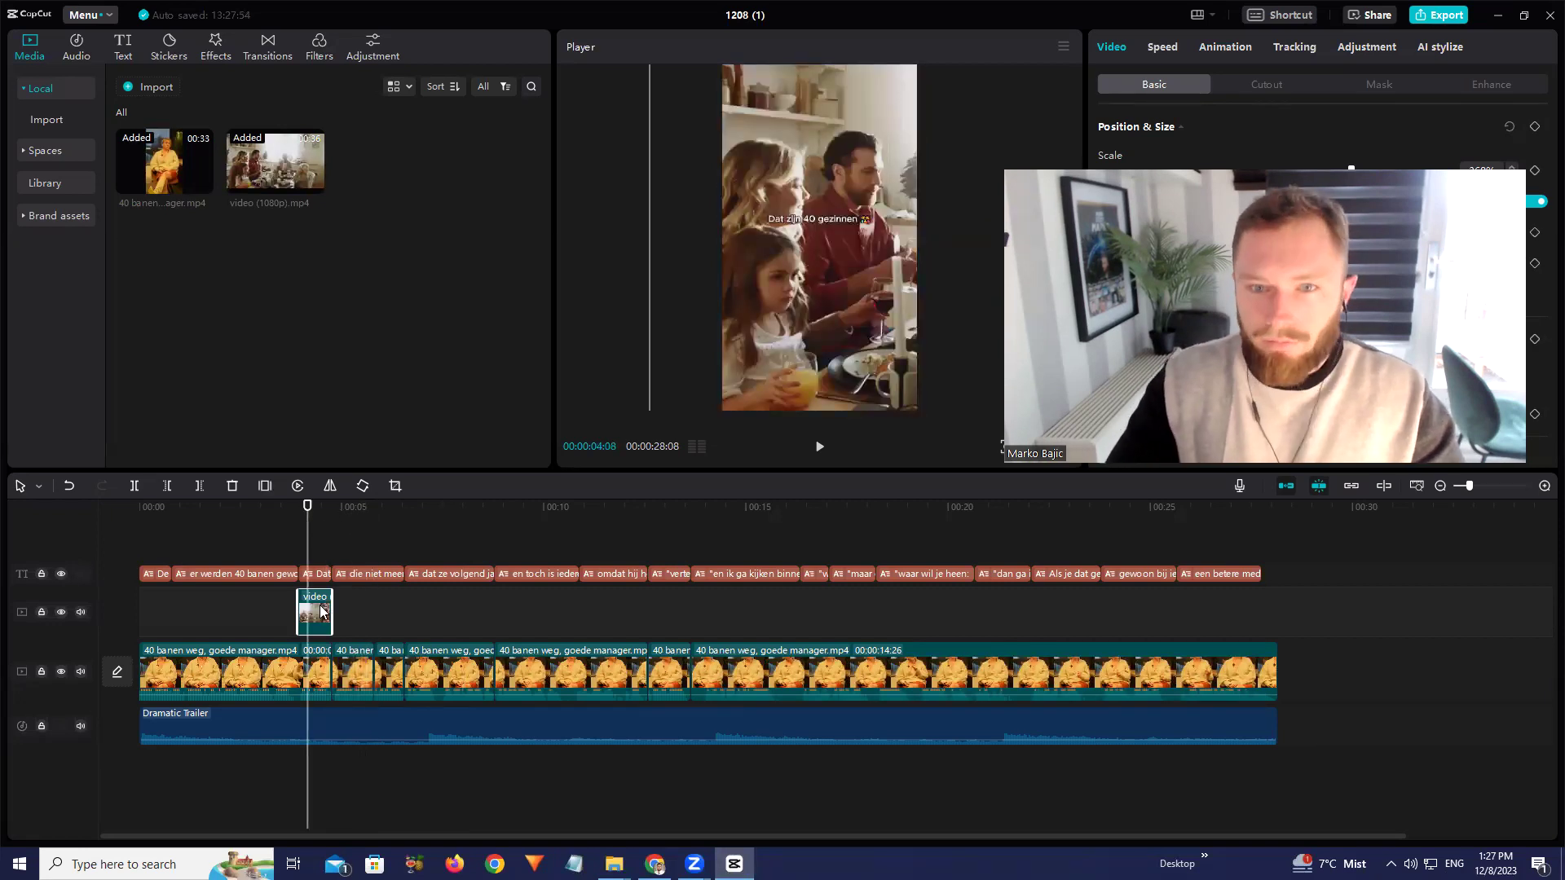
key(Delete)
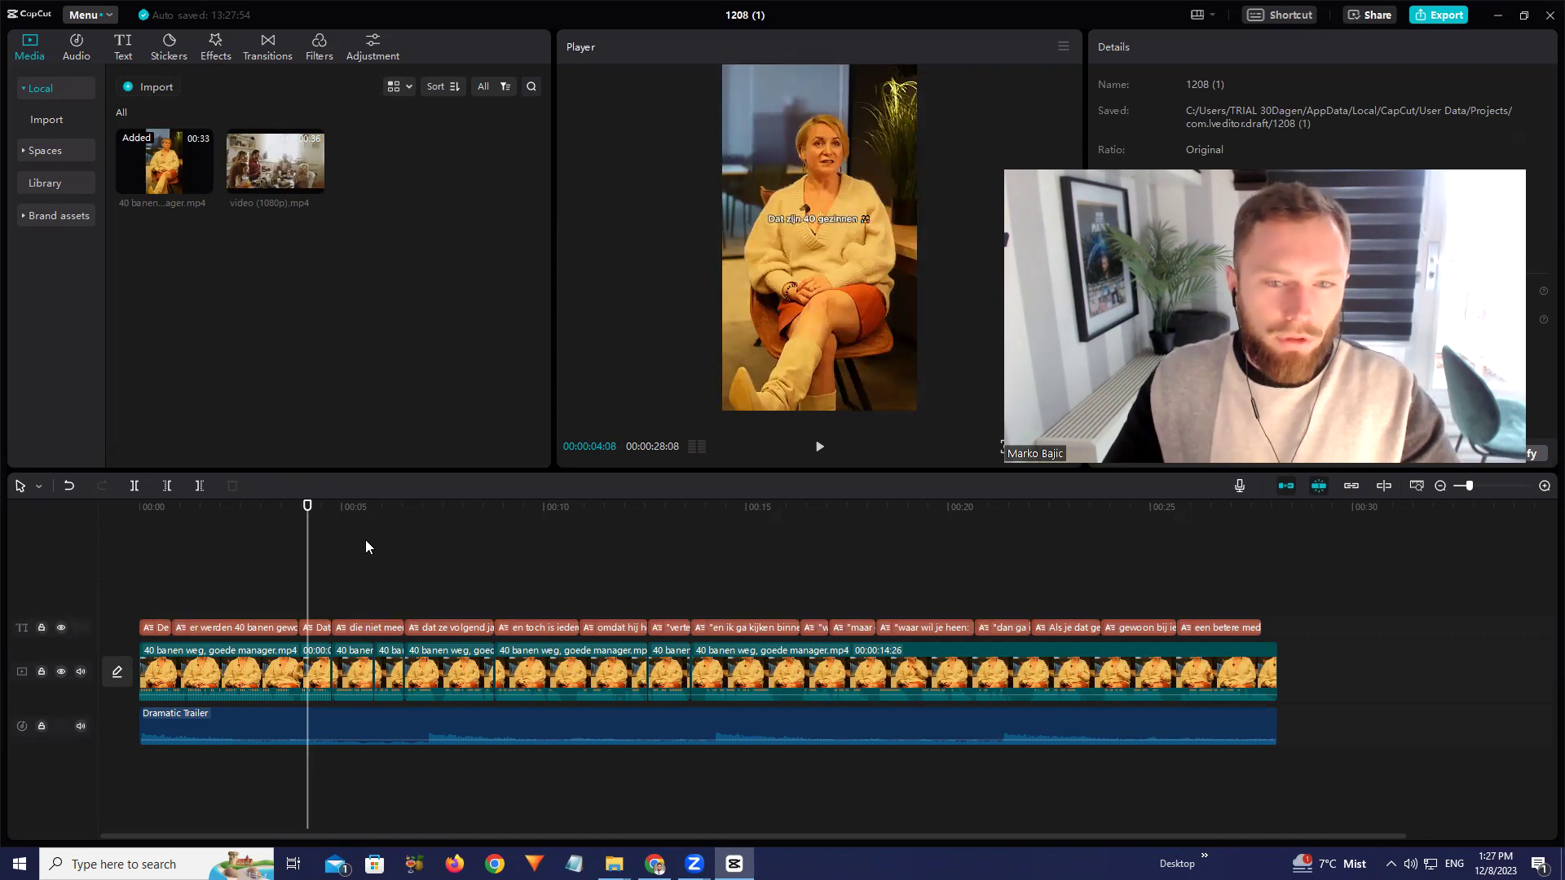
key(ctrl+z)
Play the video from before the family clip and stop at the caption "dat ze volgend jaar op hetzelfde zullen uitkomen..."
click(270, 512)
key(space)
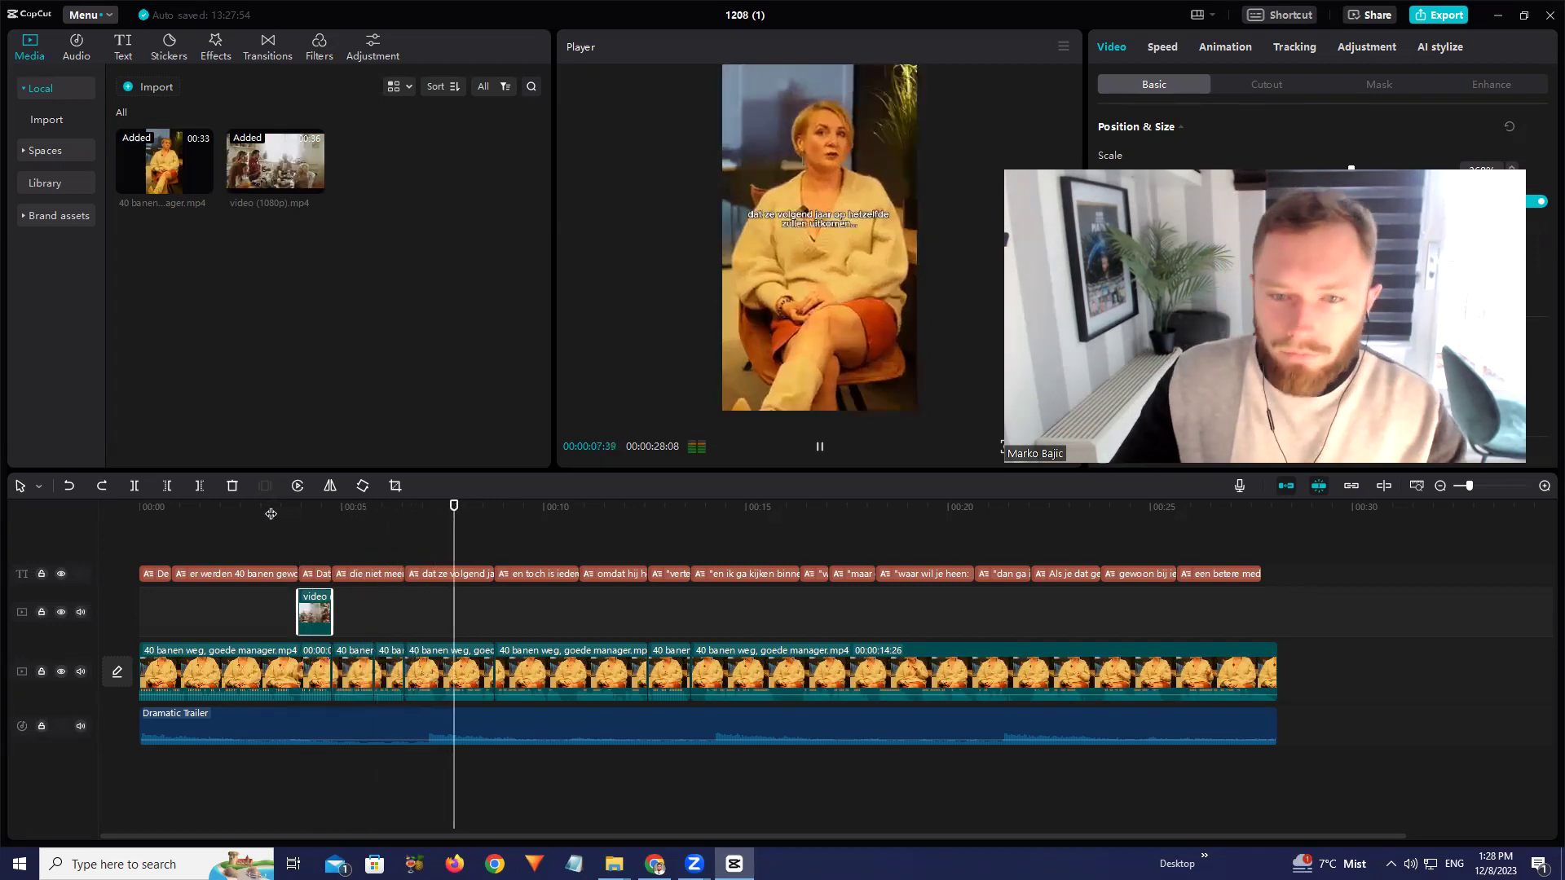
key(space)
click(457, 507)
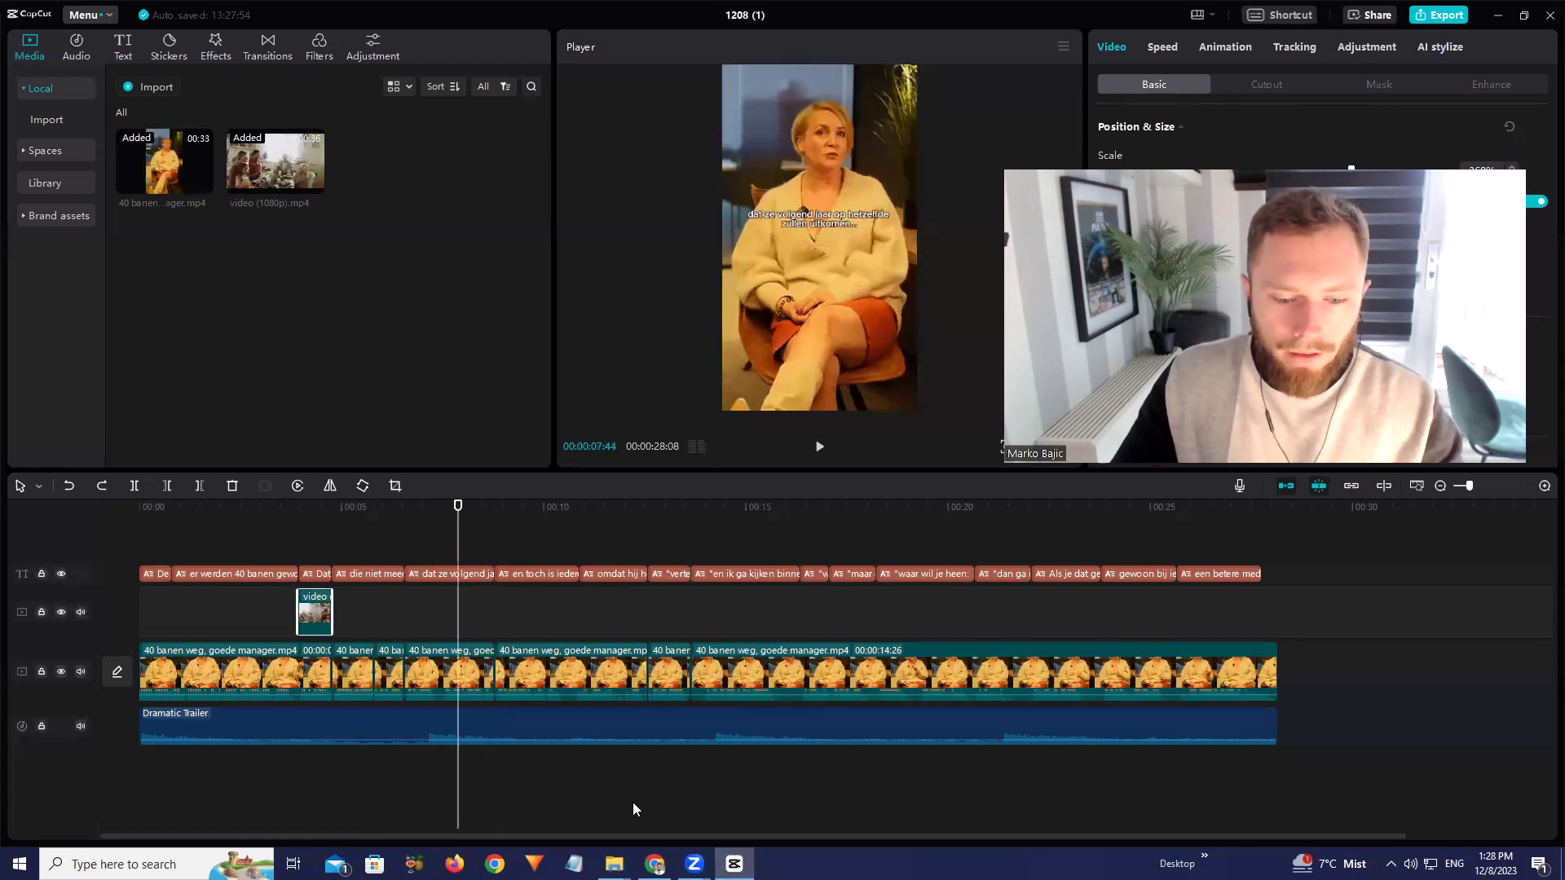
Switch to Chrome and search Google for "money emoji"
click(655, 864)
click(391, 122)
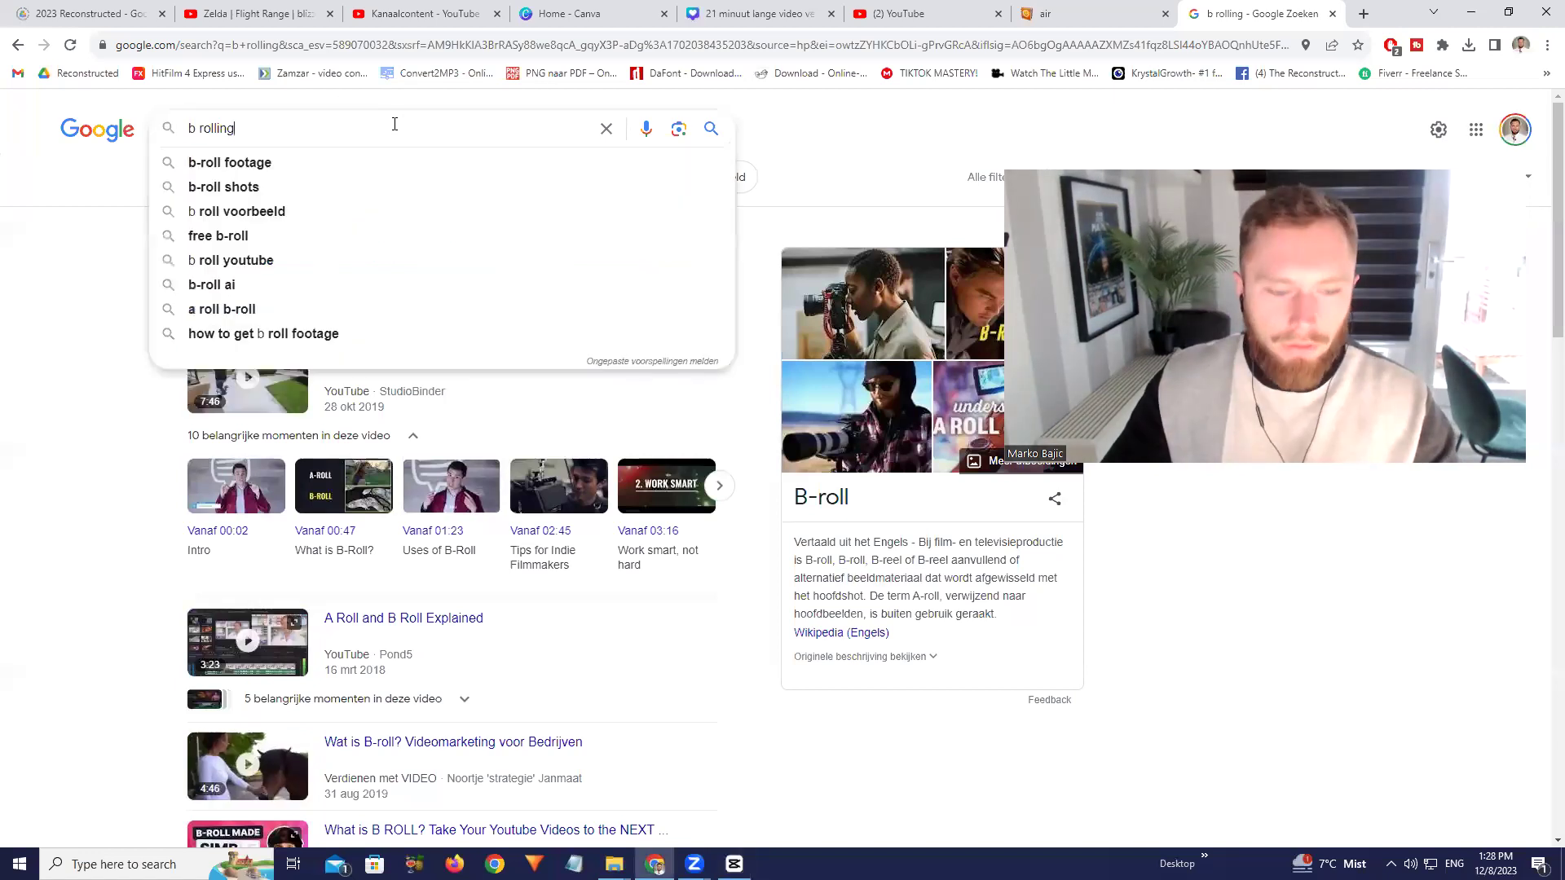
text(euro)
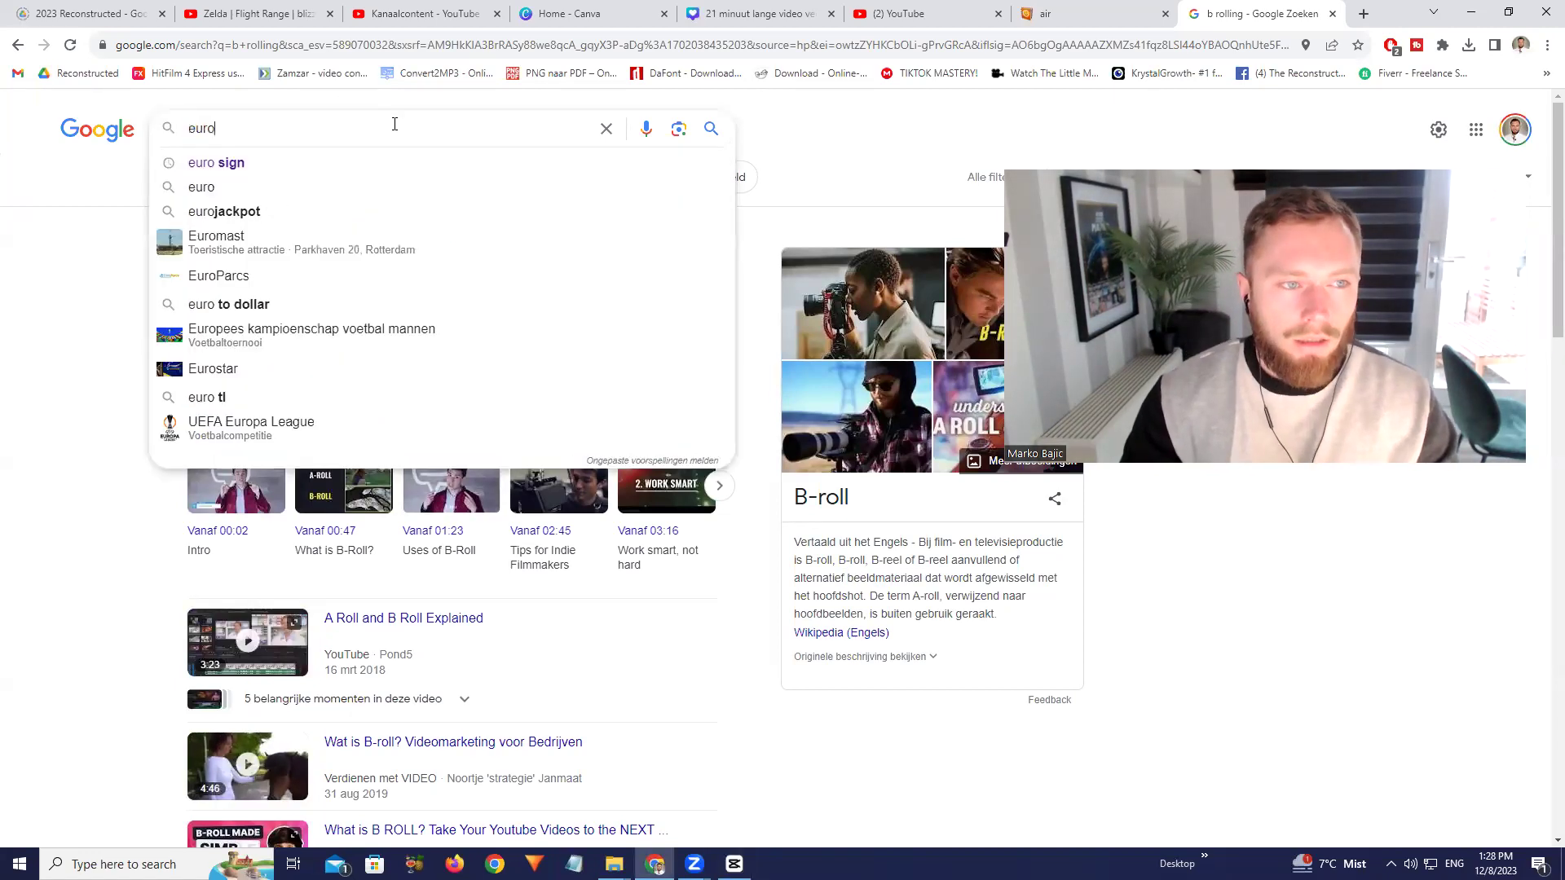
key(BackSpace)
key(BackSpace)
key(BackSpace)
key(BackSpace)
text(money emoji)
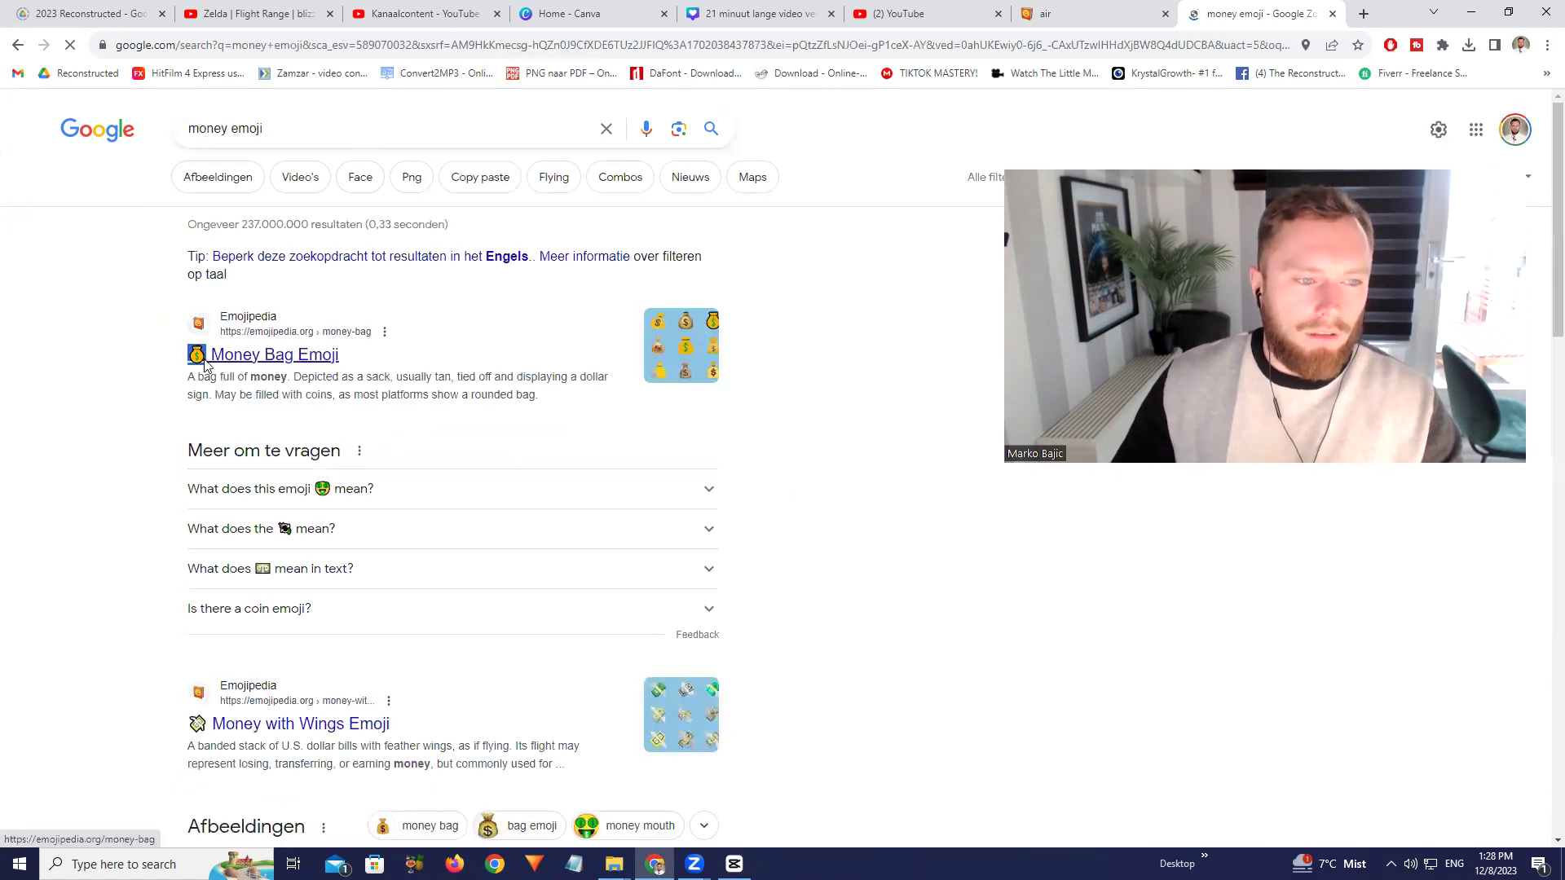
Copy the money bag emoji and add it in CapCut to the end of the caption "dat ze volgend jaar op hetzelfde zullen uitkomen..."
drag(176, 362, 204, 355)
drag(197, 354, 230, 47)
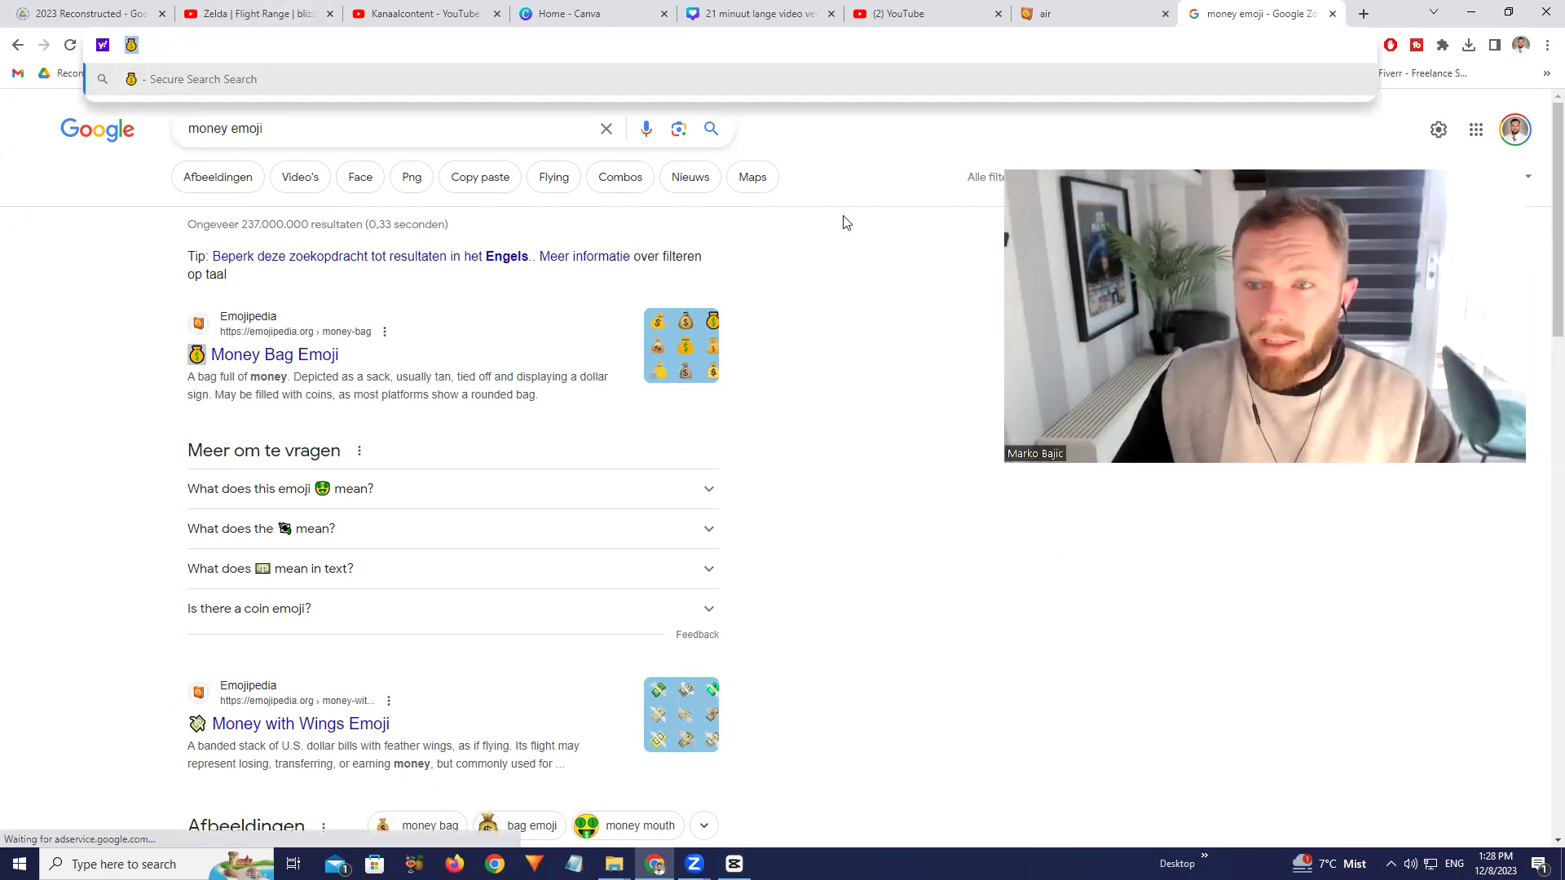
key(alt+Tab)
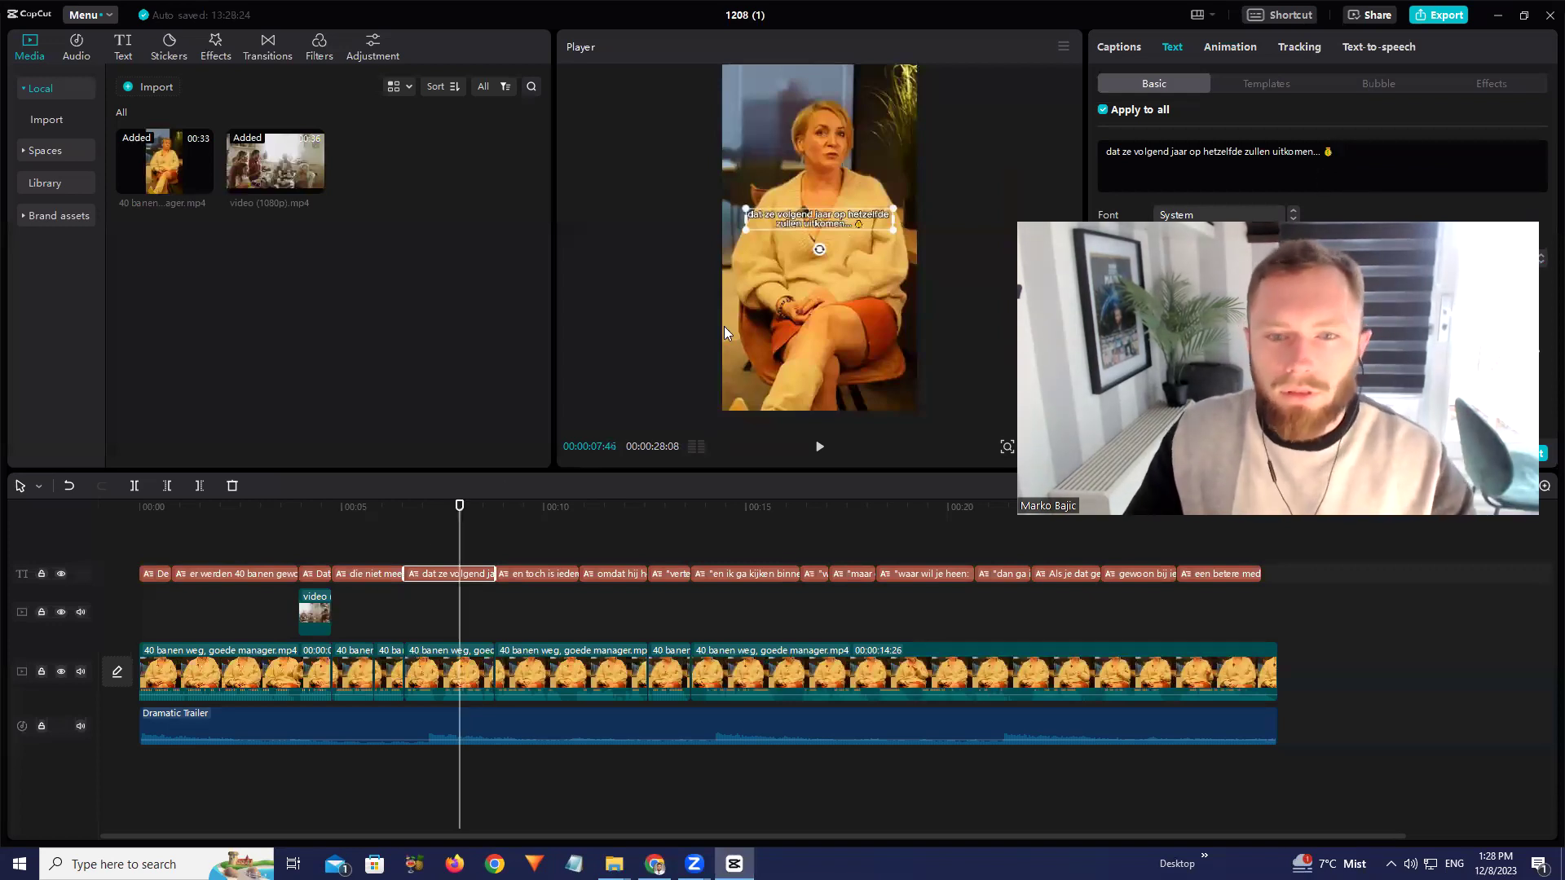
scroll(867, 222, up, 3)
scroll(892, 214, down, 3)
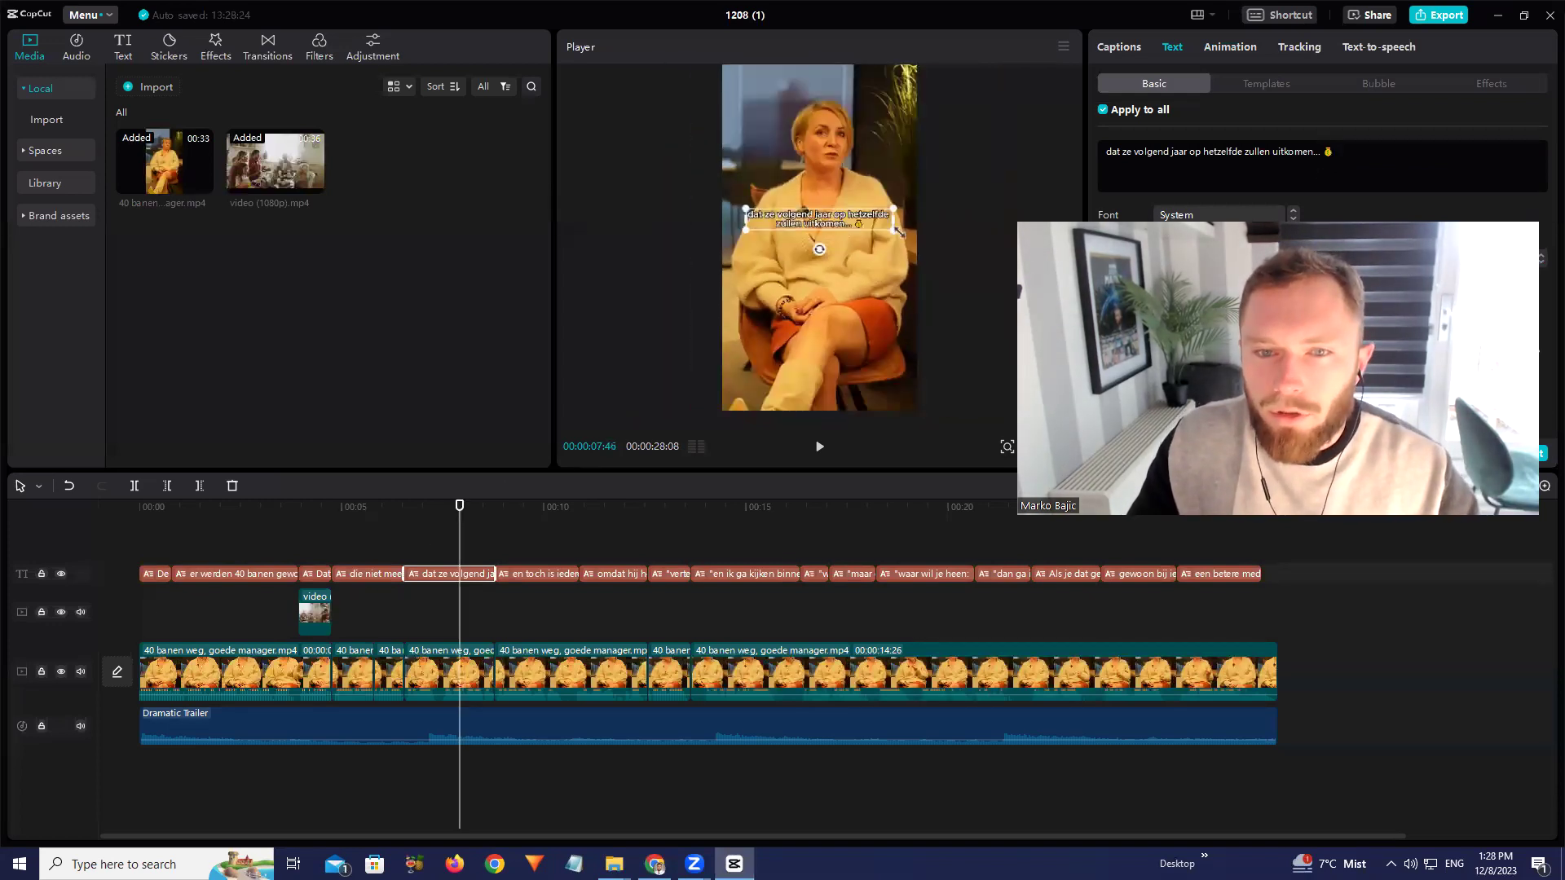
Play on to the caption "omdat hij heeft gevraagd", then search Google in Chrome for "questioning person emoji" and look through the results
key(space)
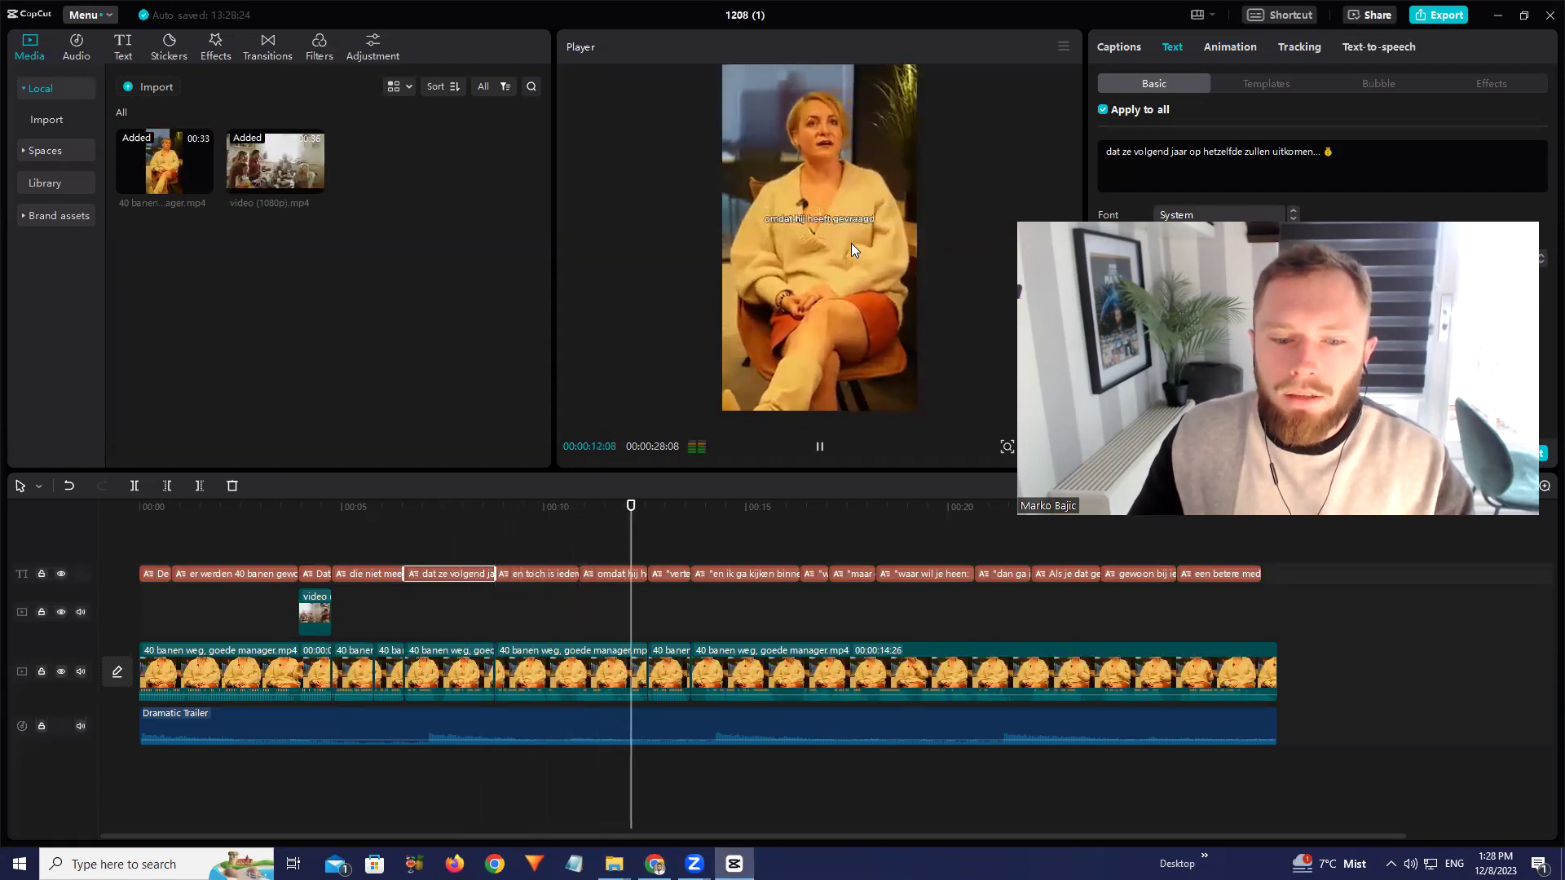
click(621, 517)
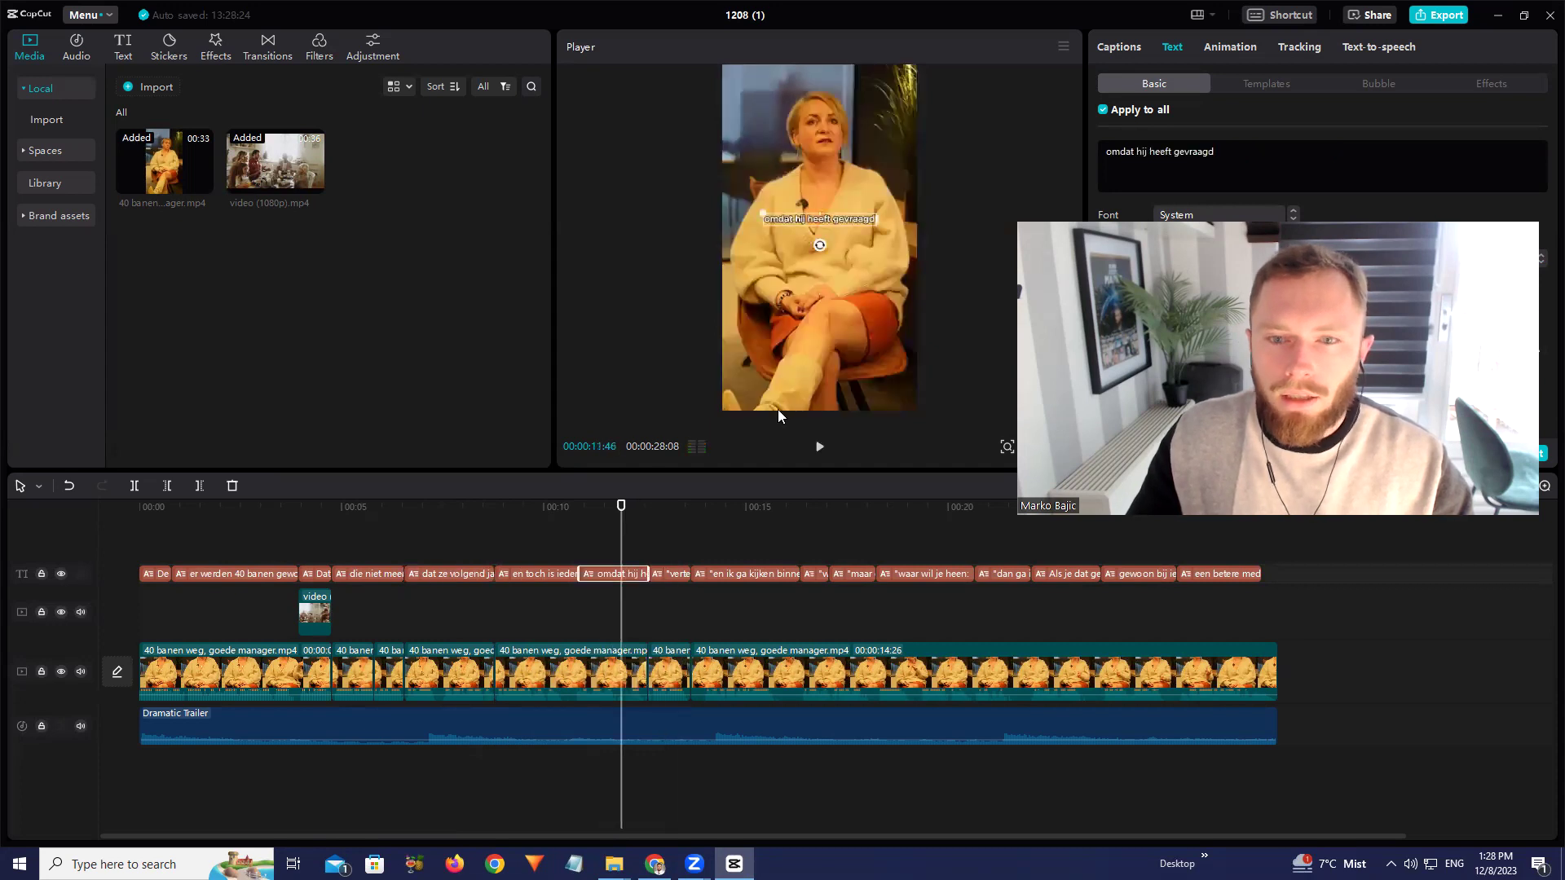
key(alt+Tab)
click(378, 126)
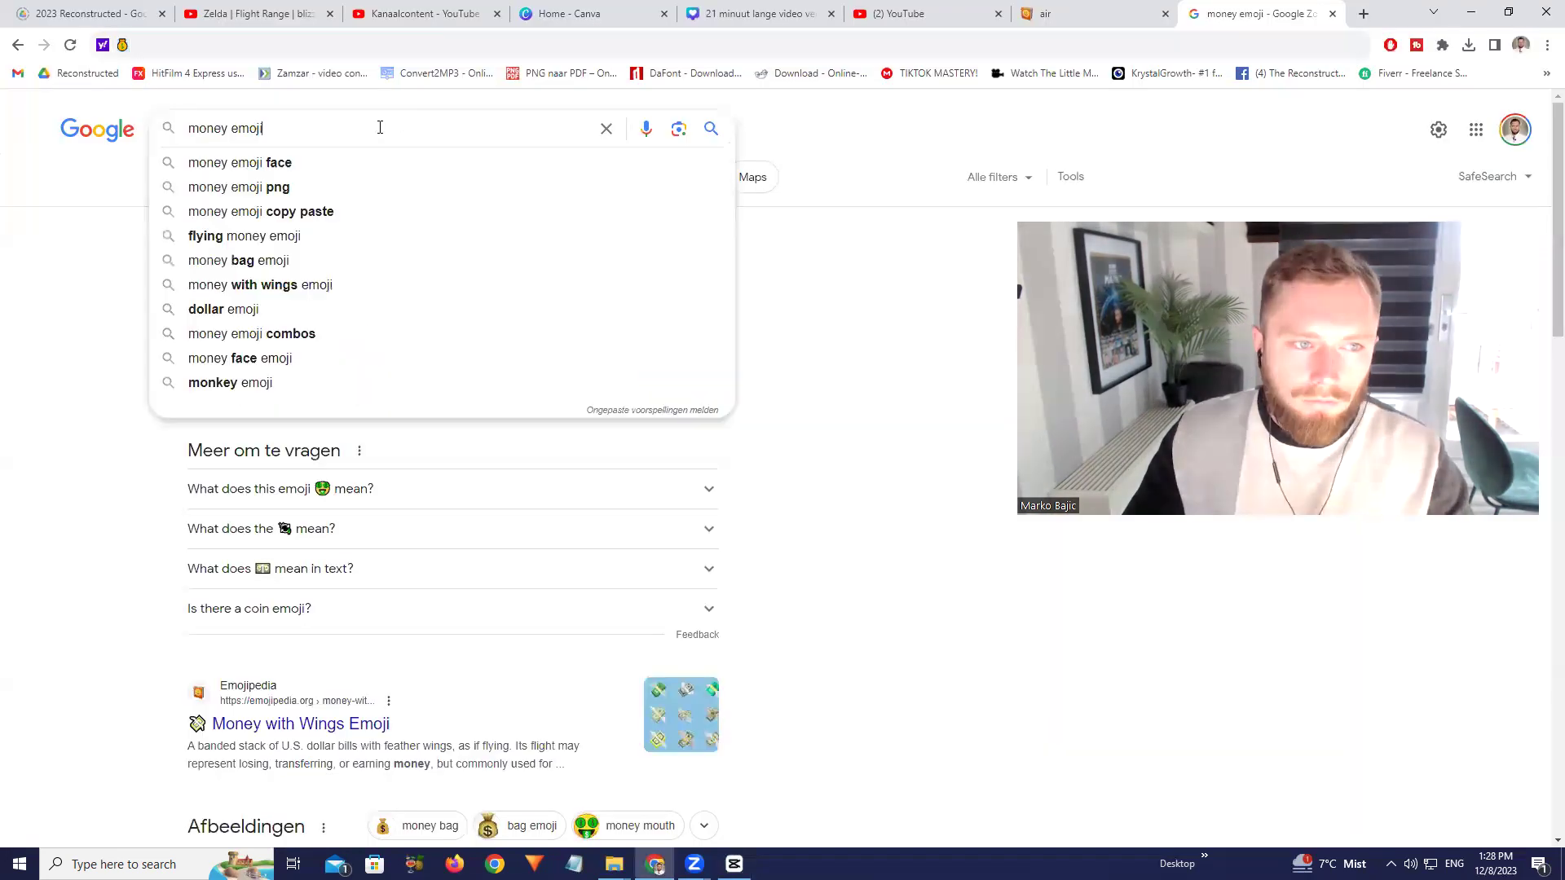
triple_click(379, 126)
text(question)
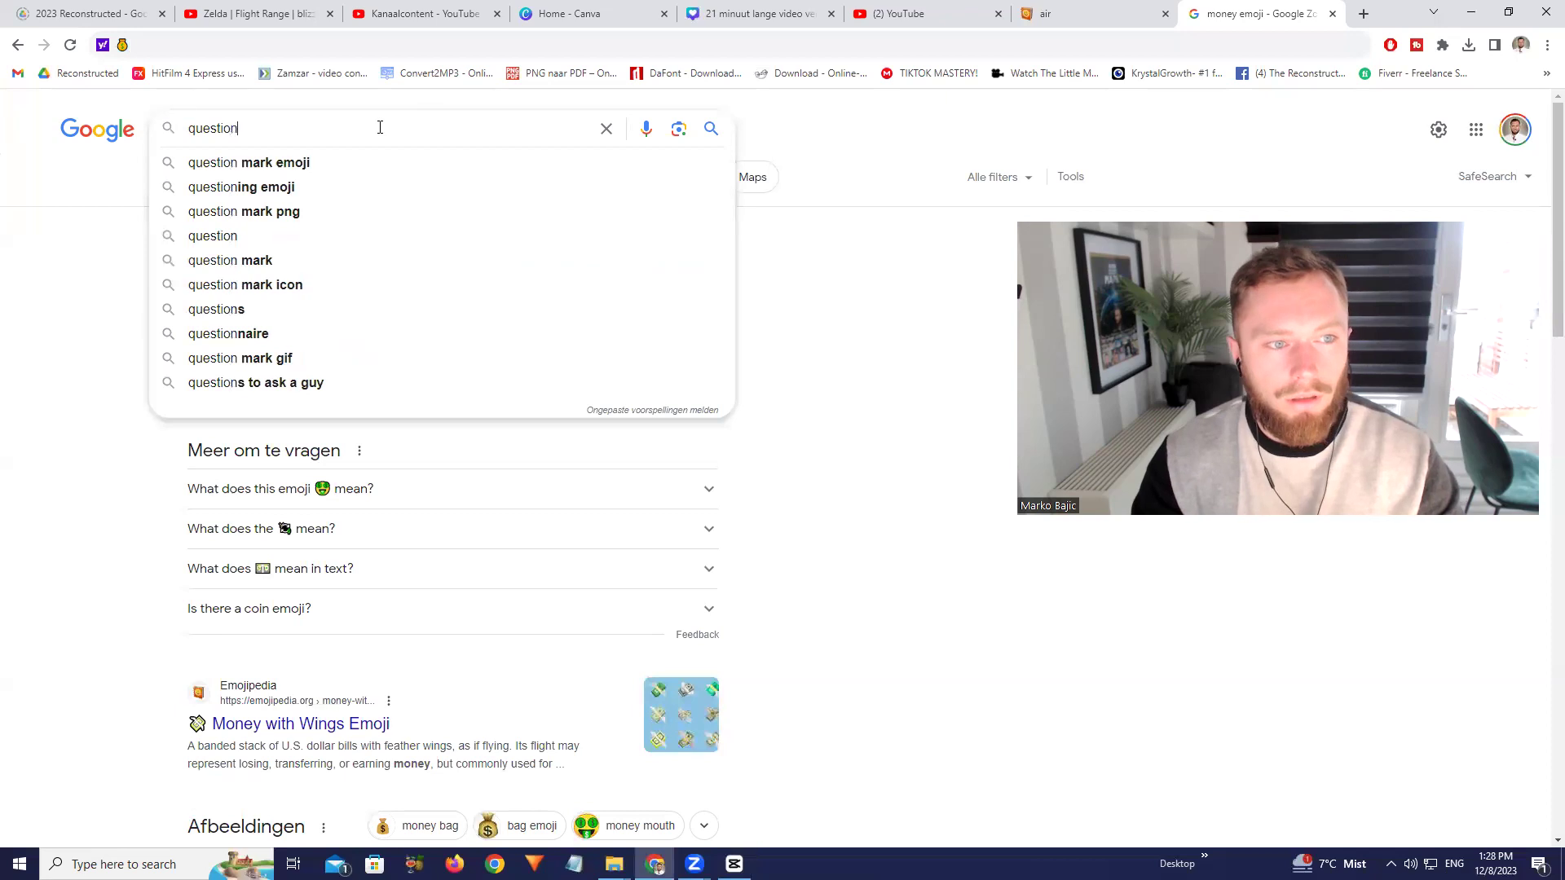
text(ing person emoji)
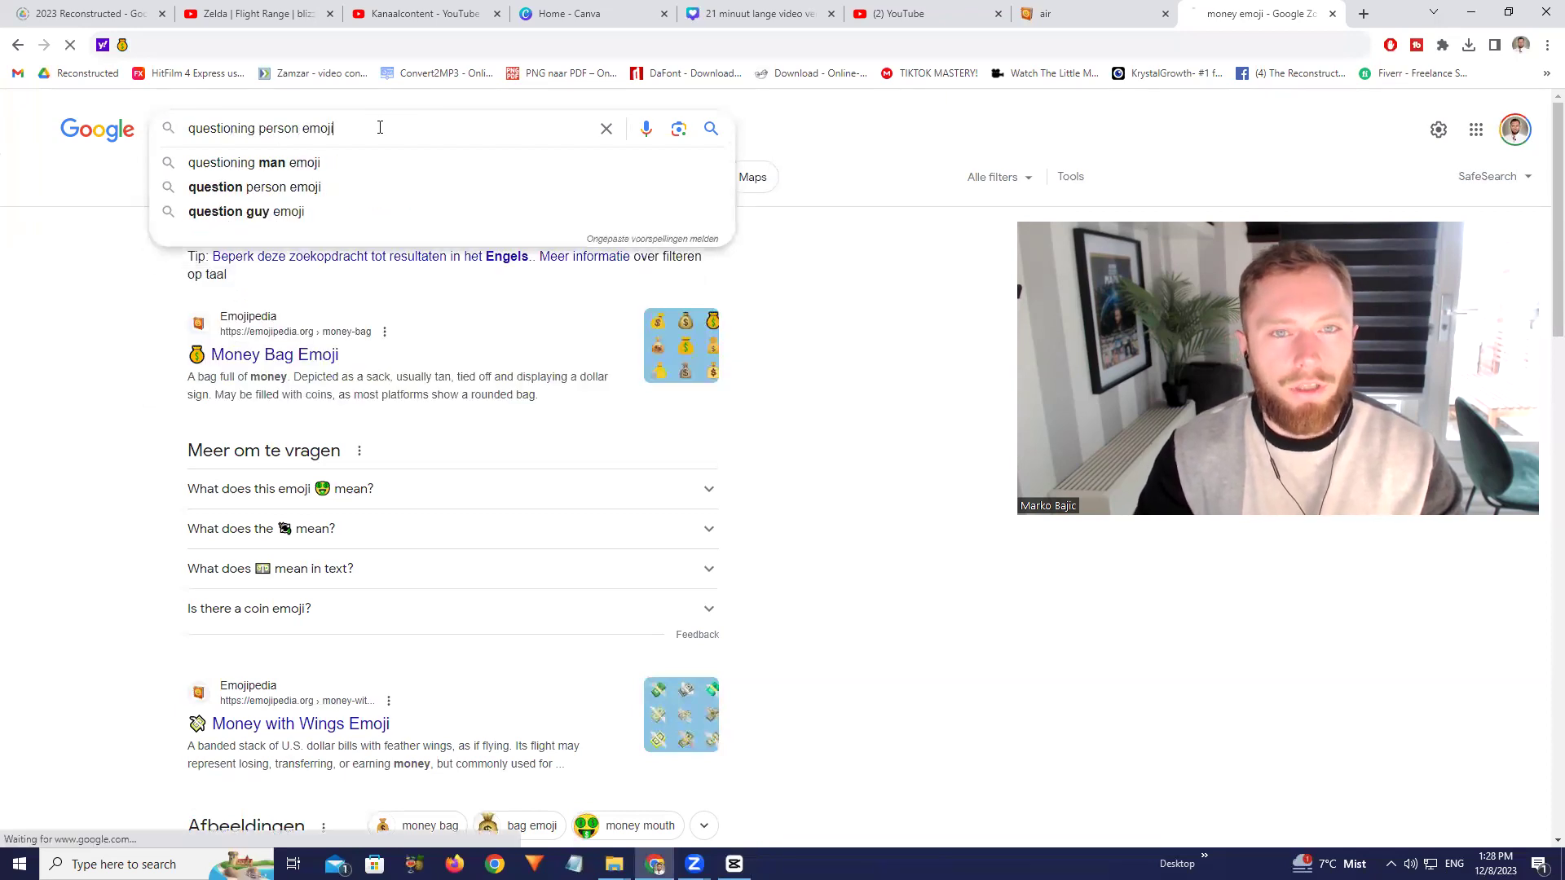
key(Return)
scroll(225, 308, down, 8)
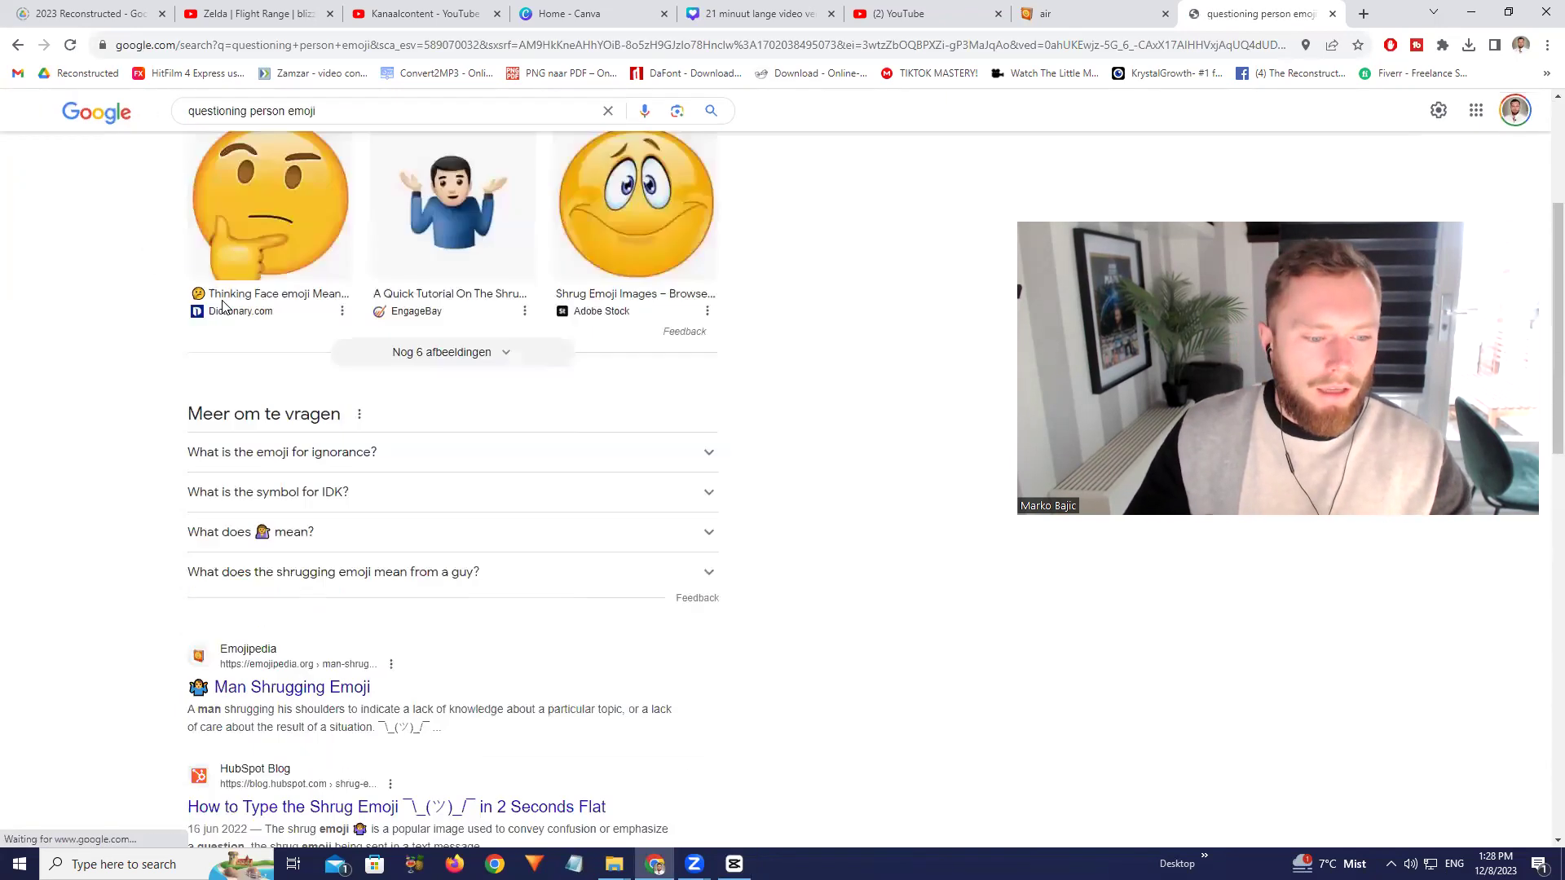
scroll(232, 318, down, 8)
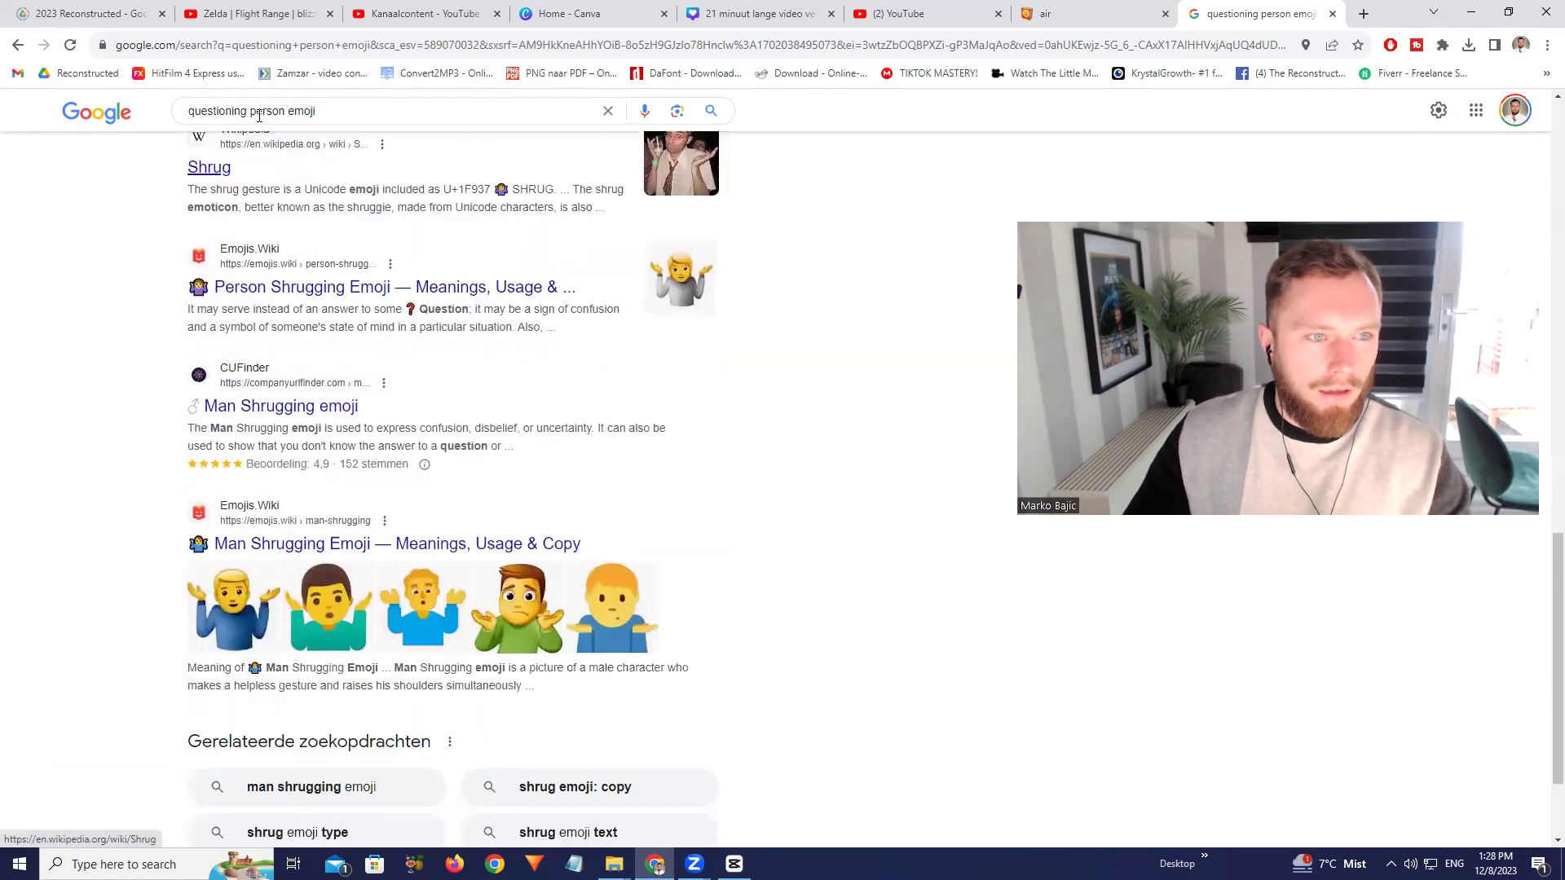
Search Google for "raising hand emoji" and look through Emojipedia's Person Raising Hand page
click(242, 111)
text(raising hand emoji)
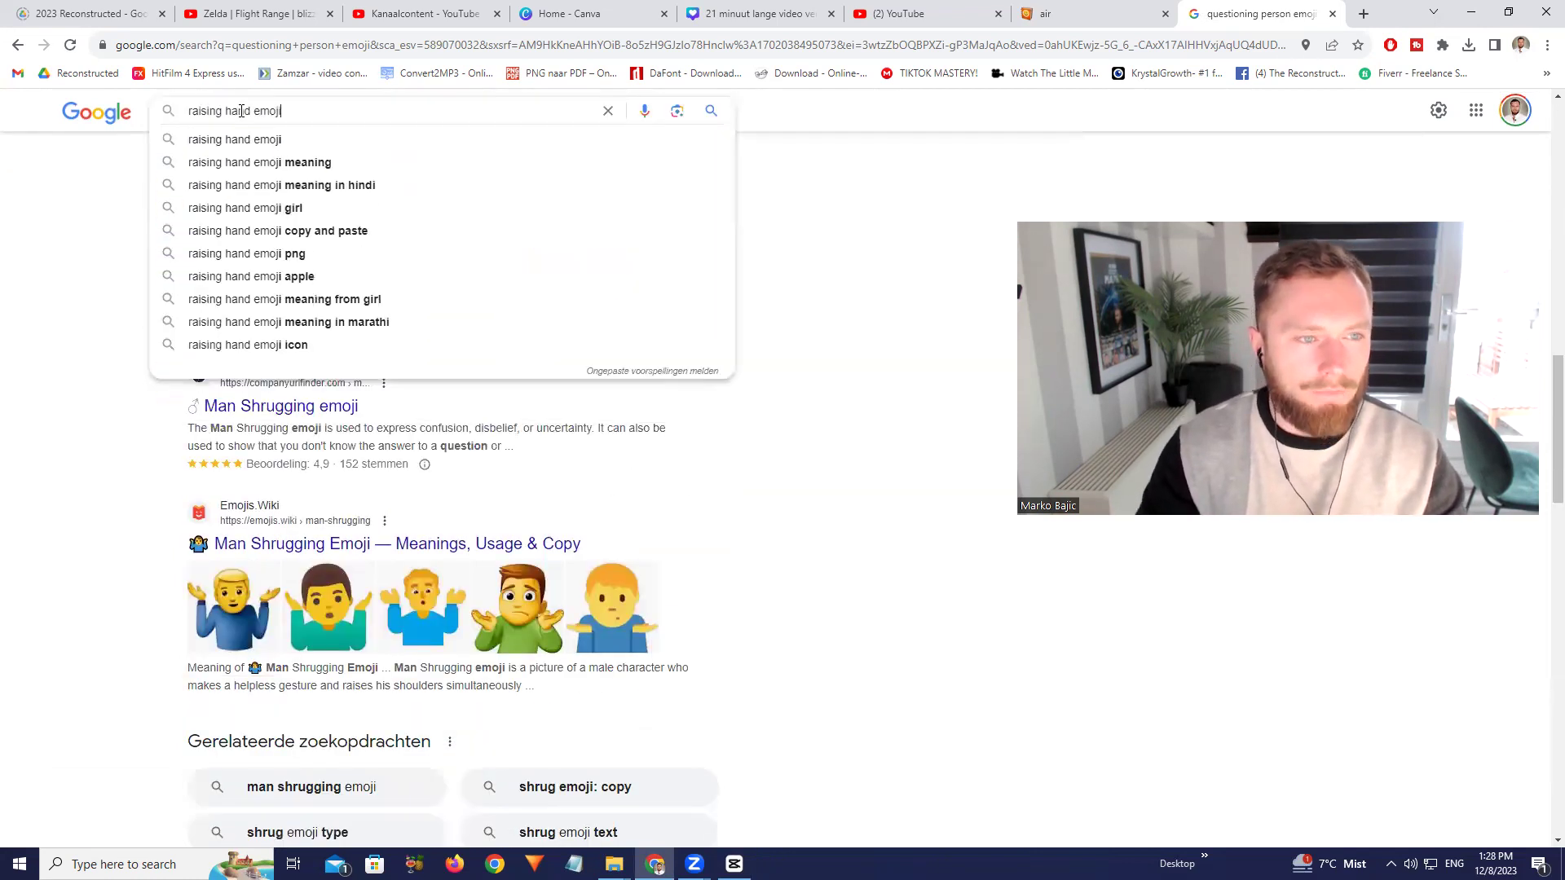
key(Return)
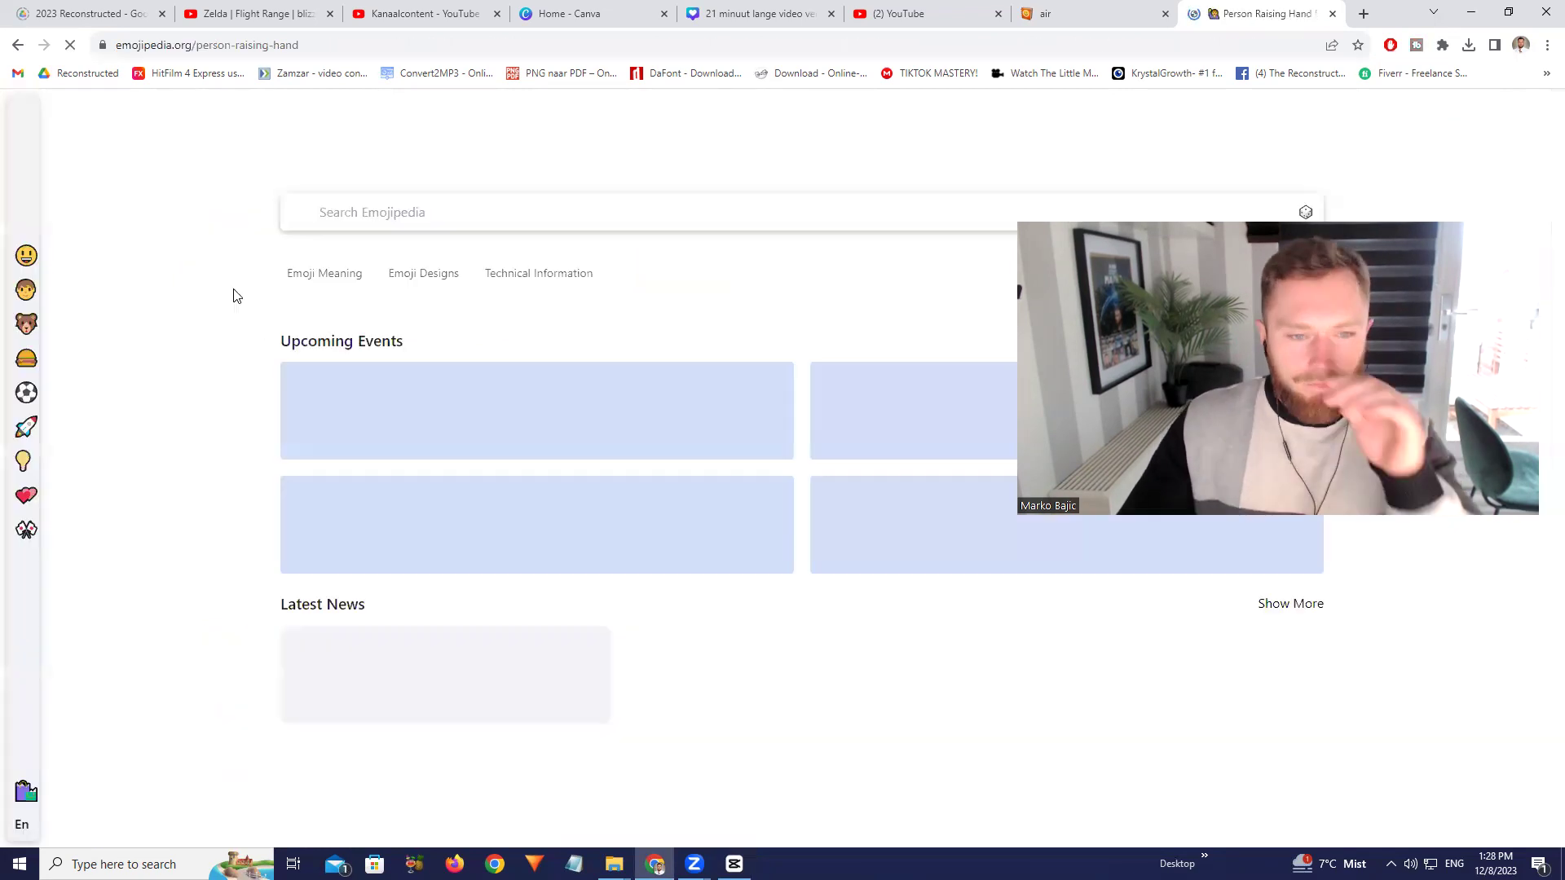
scroll(514, 359, down, 3)
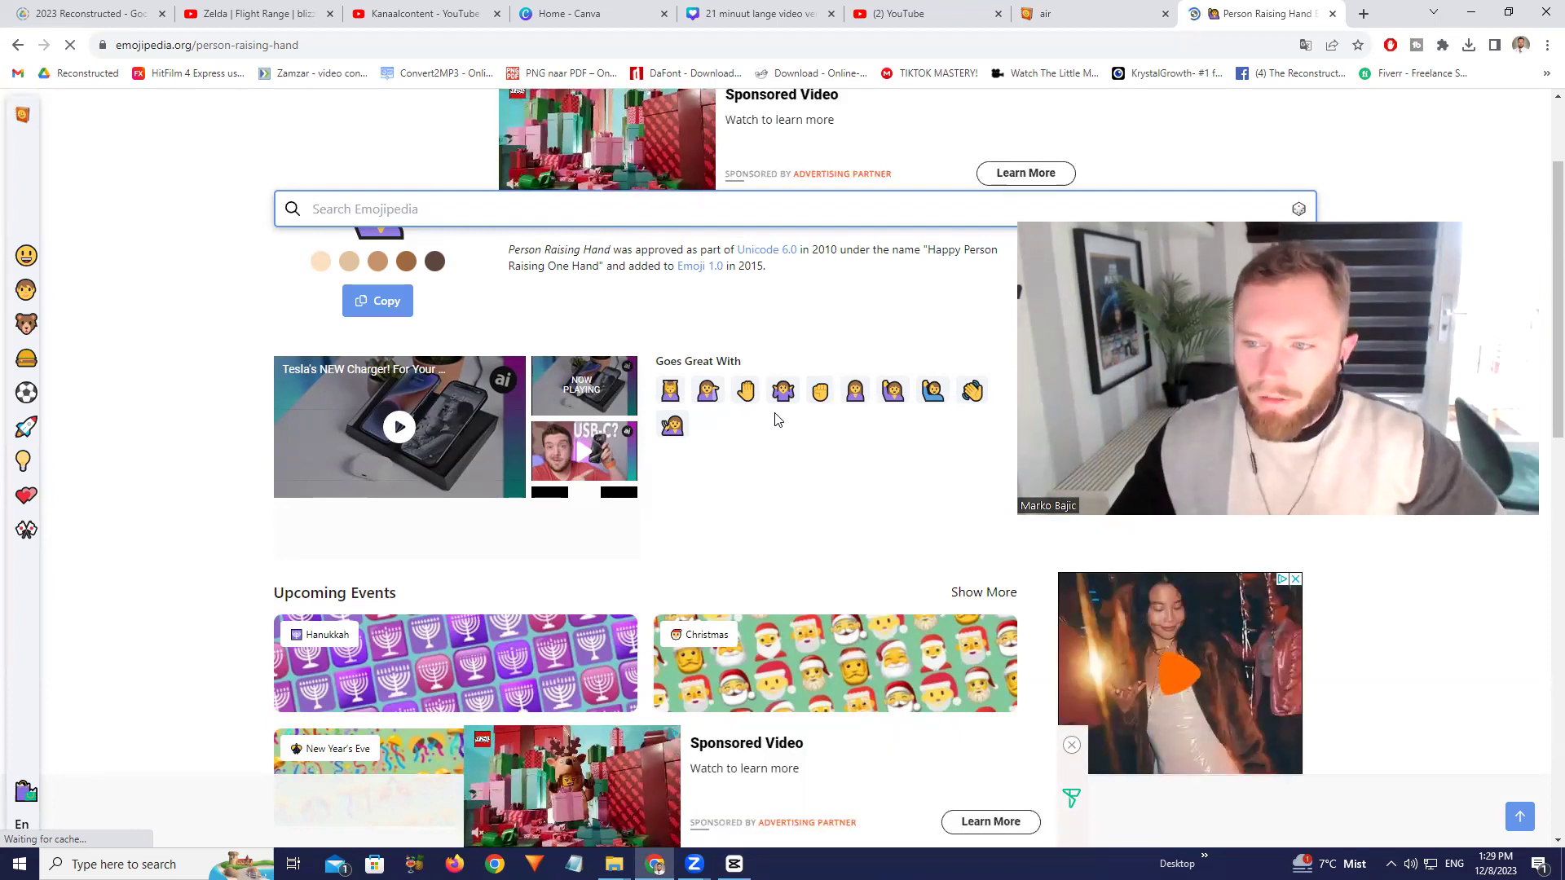
key(alt+Tab)
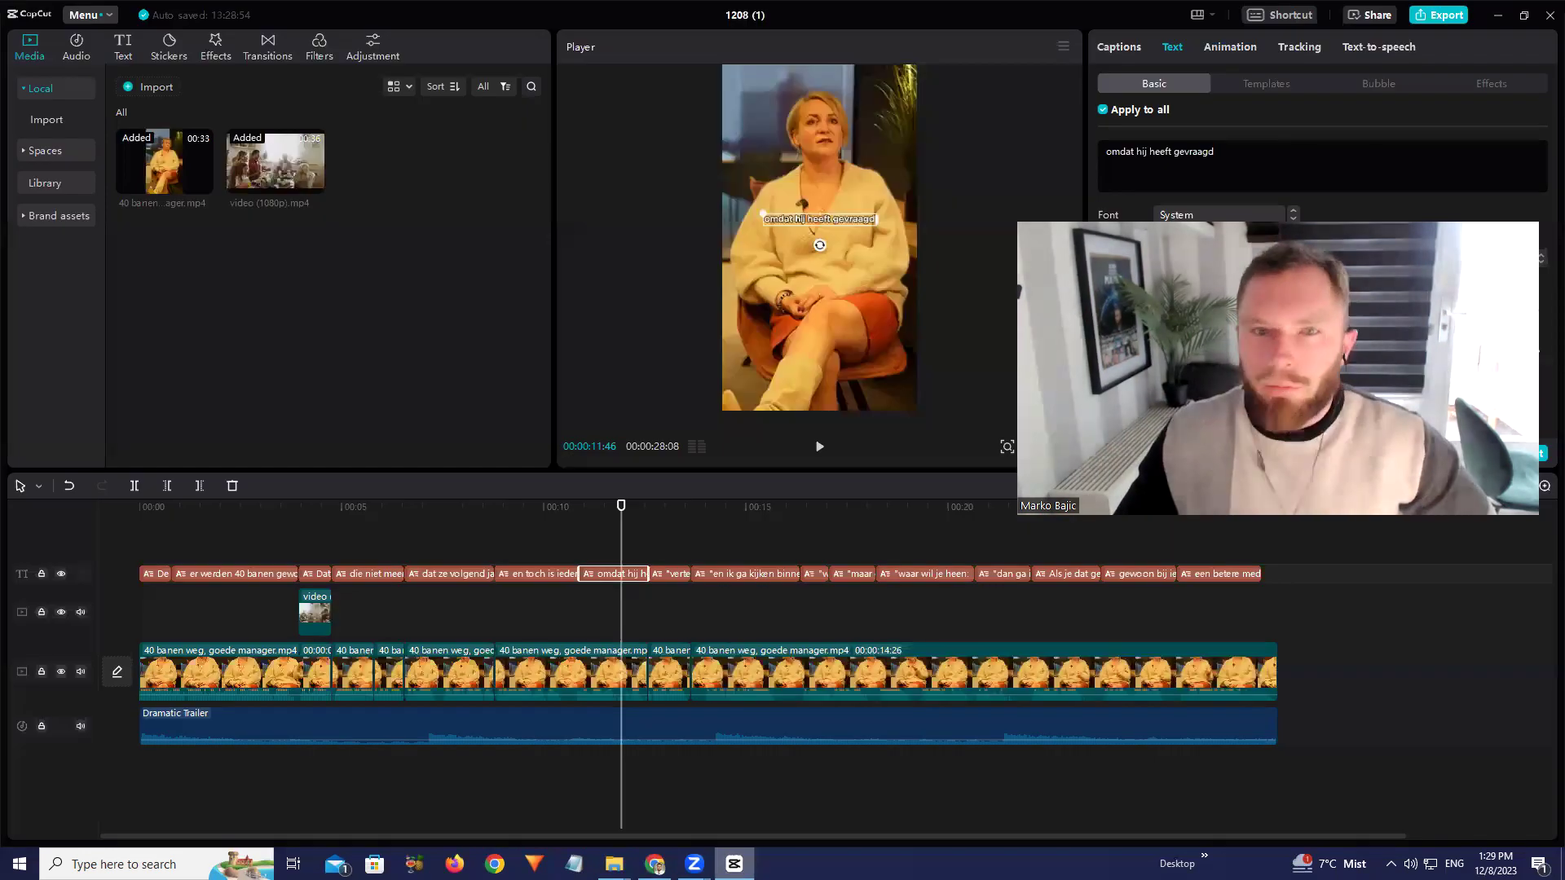
click(655, 864)
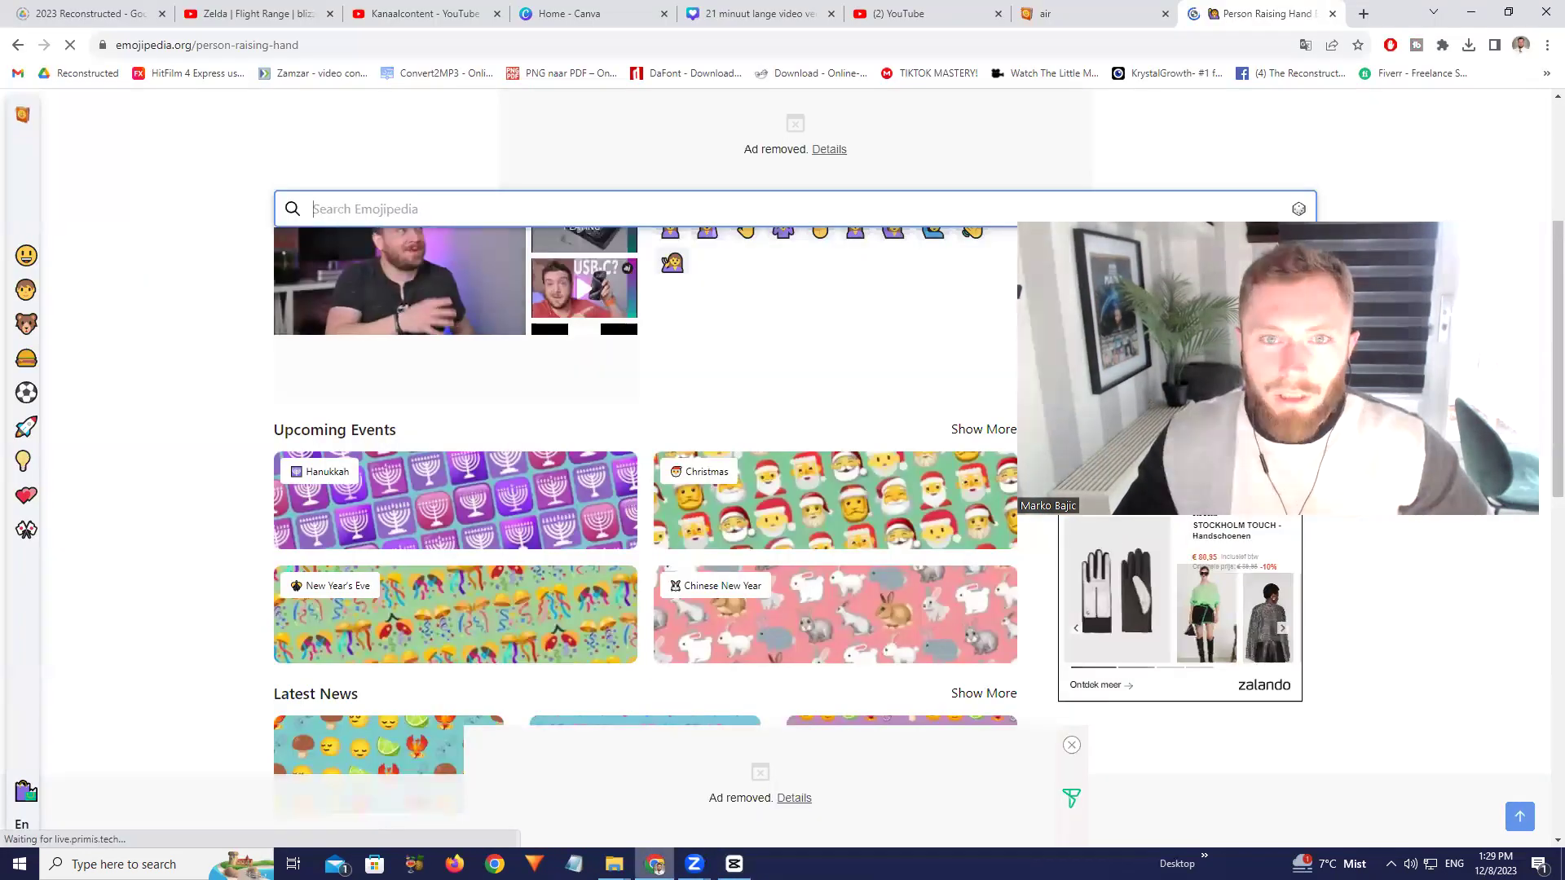
scroll(666, 689, down, 5)
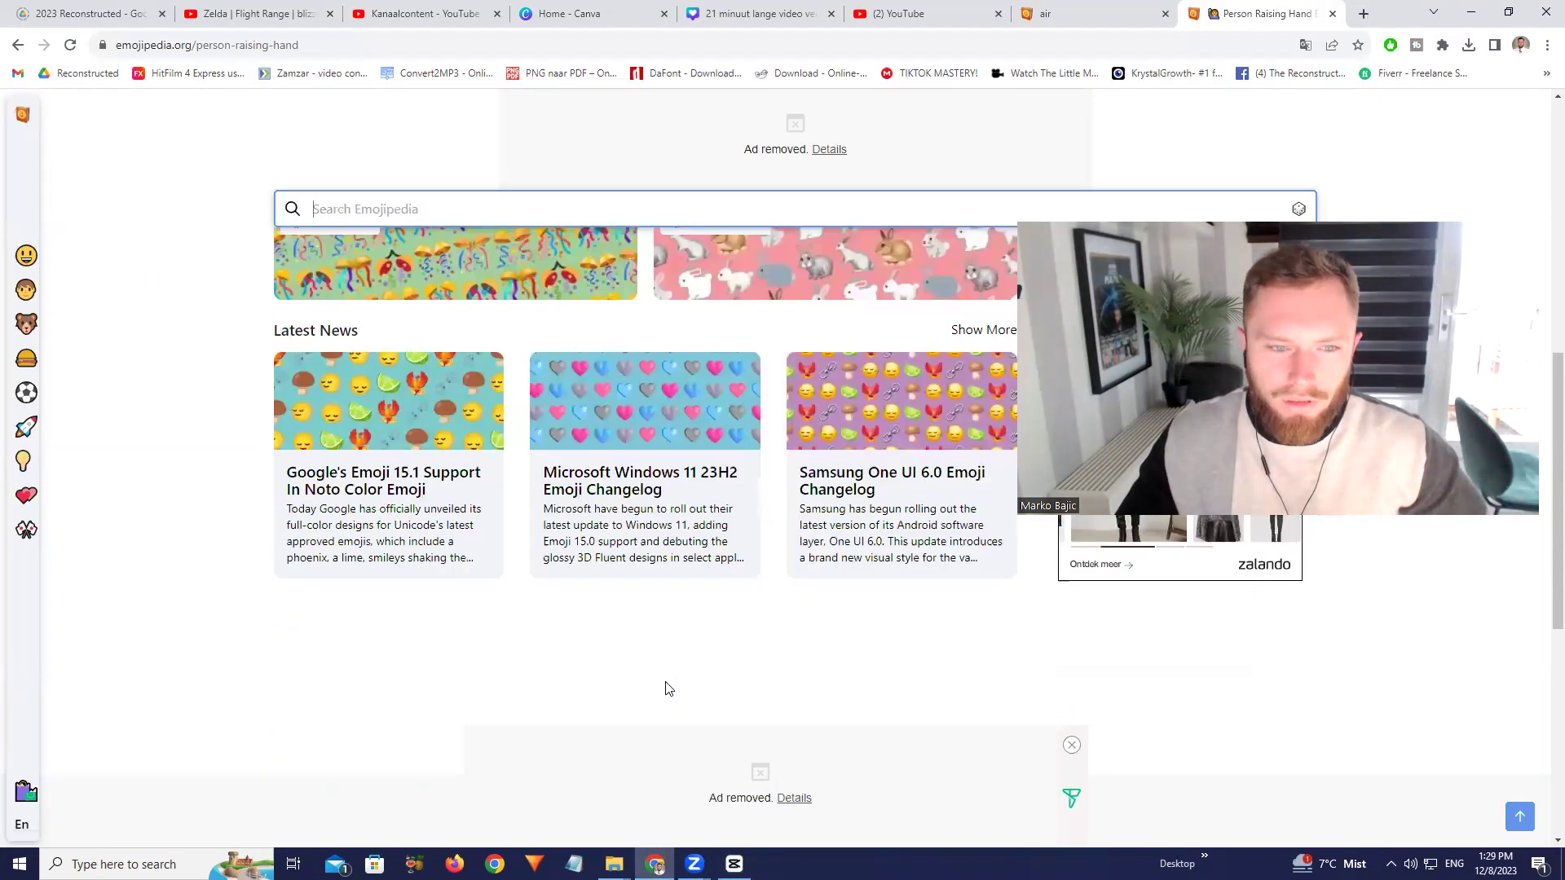
scroll(669, 688, up, 9)
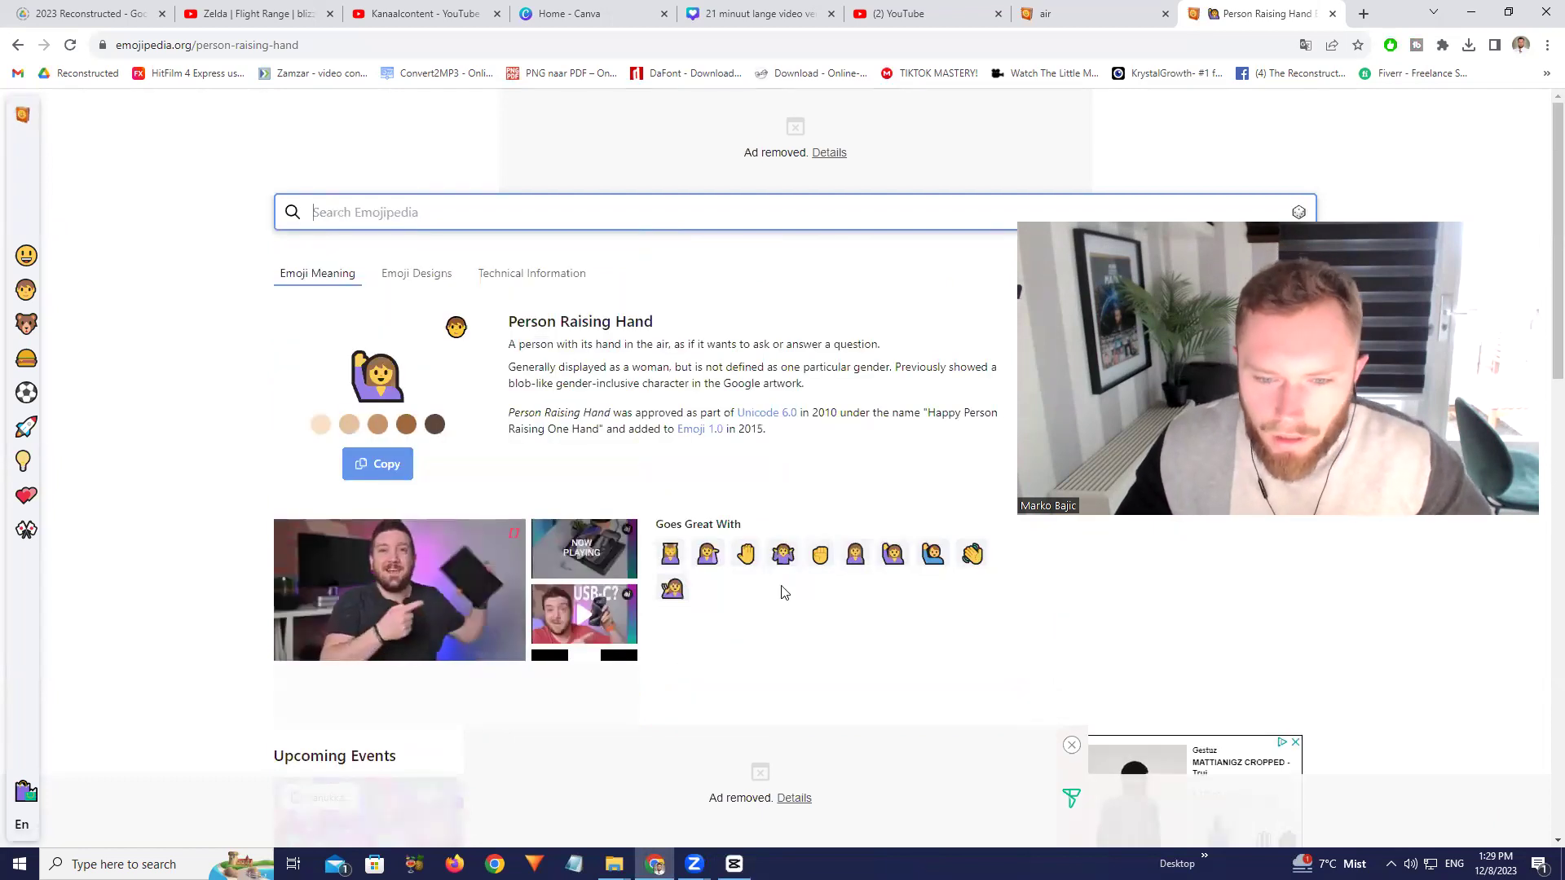
Copy Emojipedia's Man Raising Hand emoji, add it in CapCut before the caption "omdat hij heeft gevraagd" and end that caption with a colon
click(929, 558)
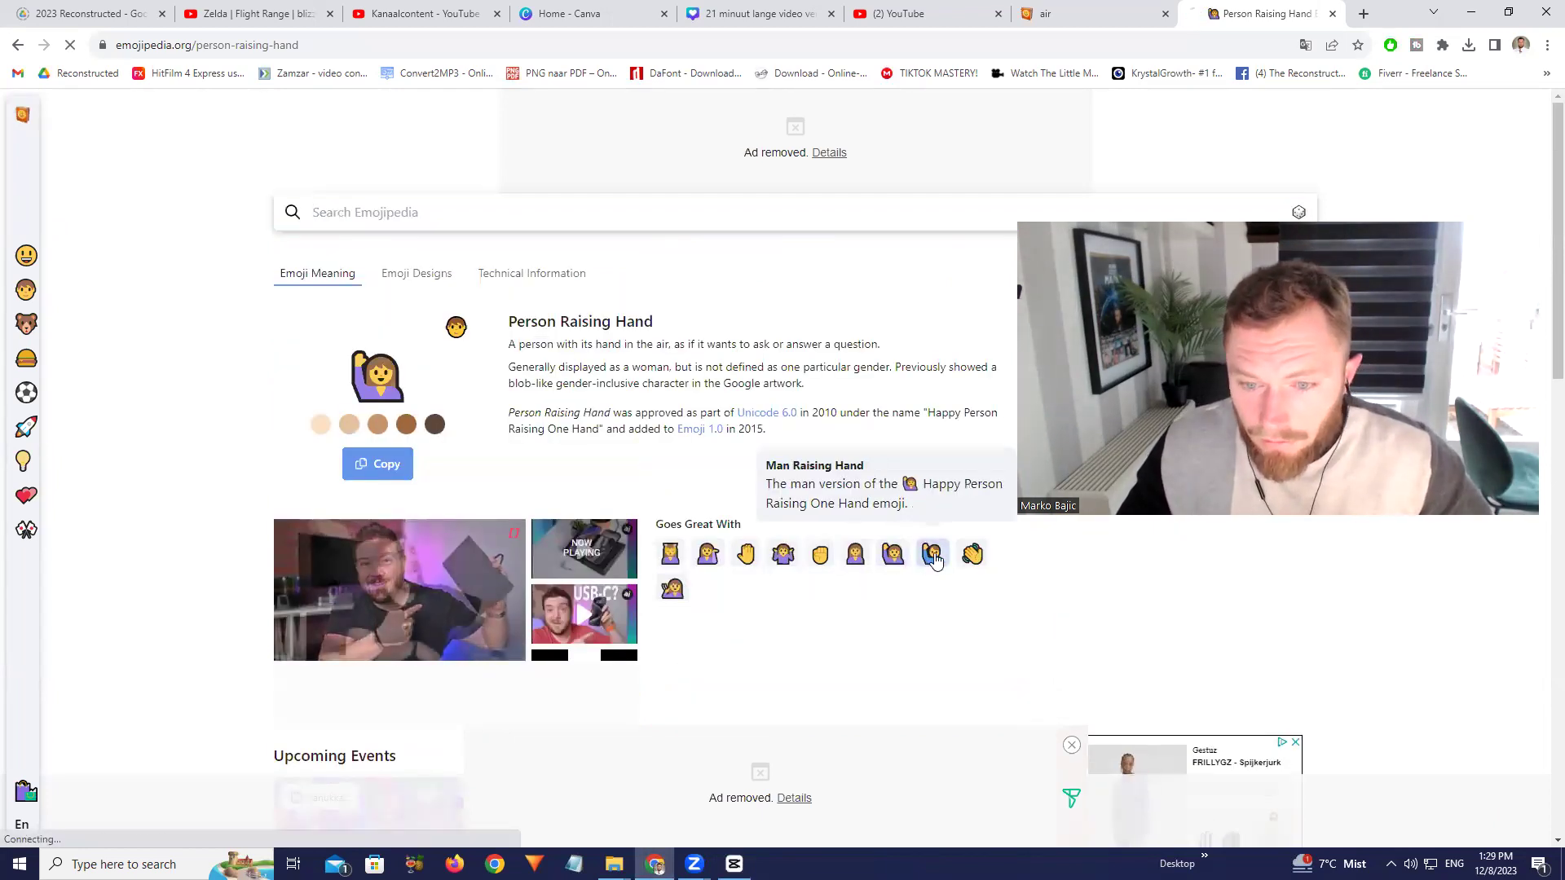
click(387, 417)
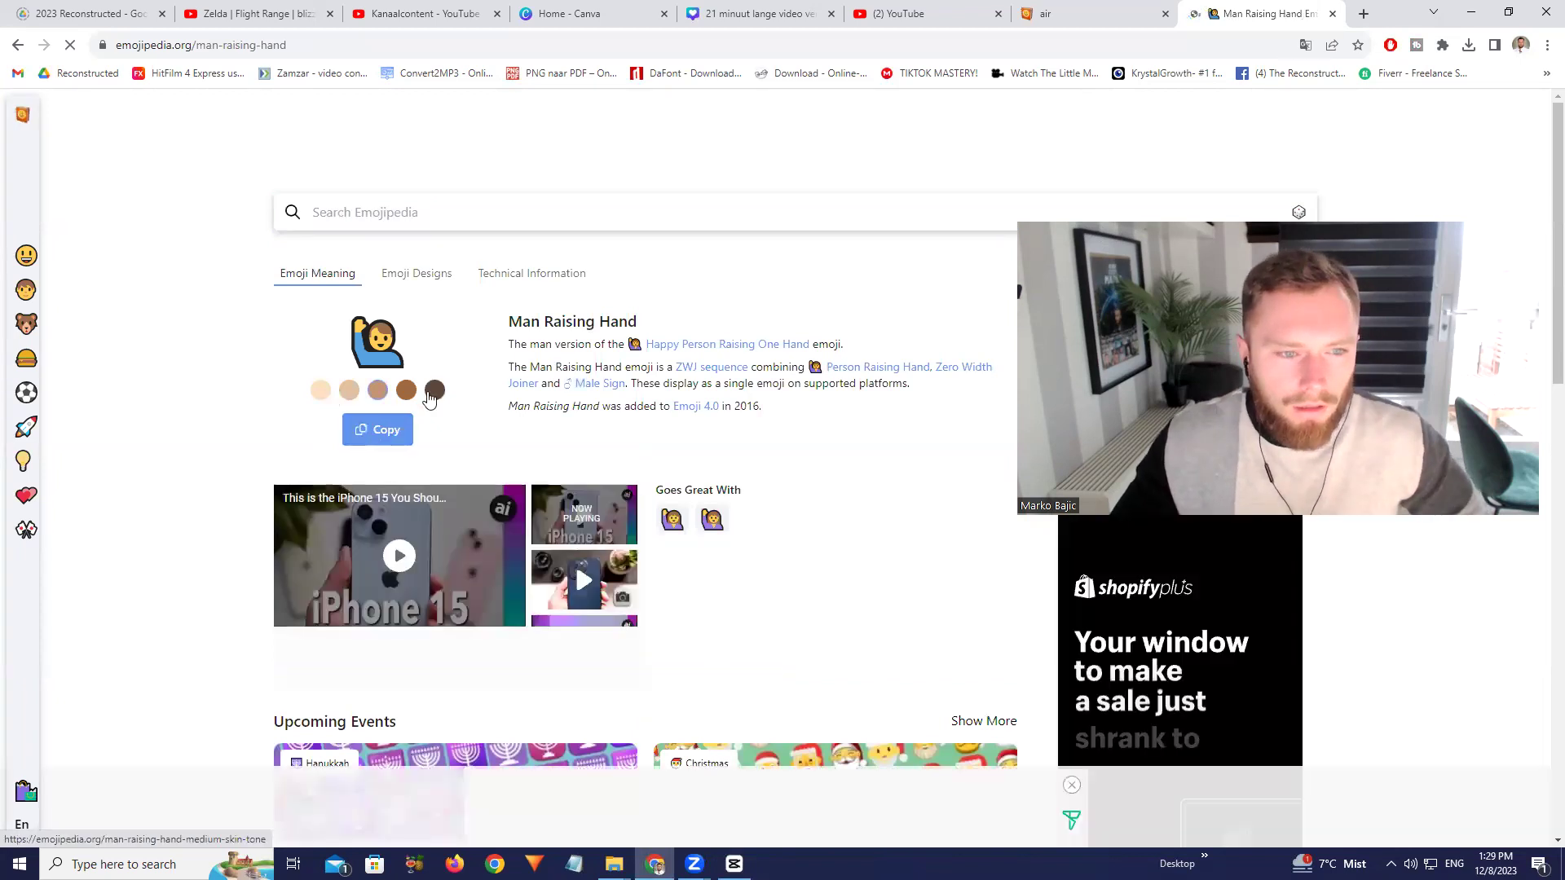
click(734, 863)
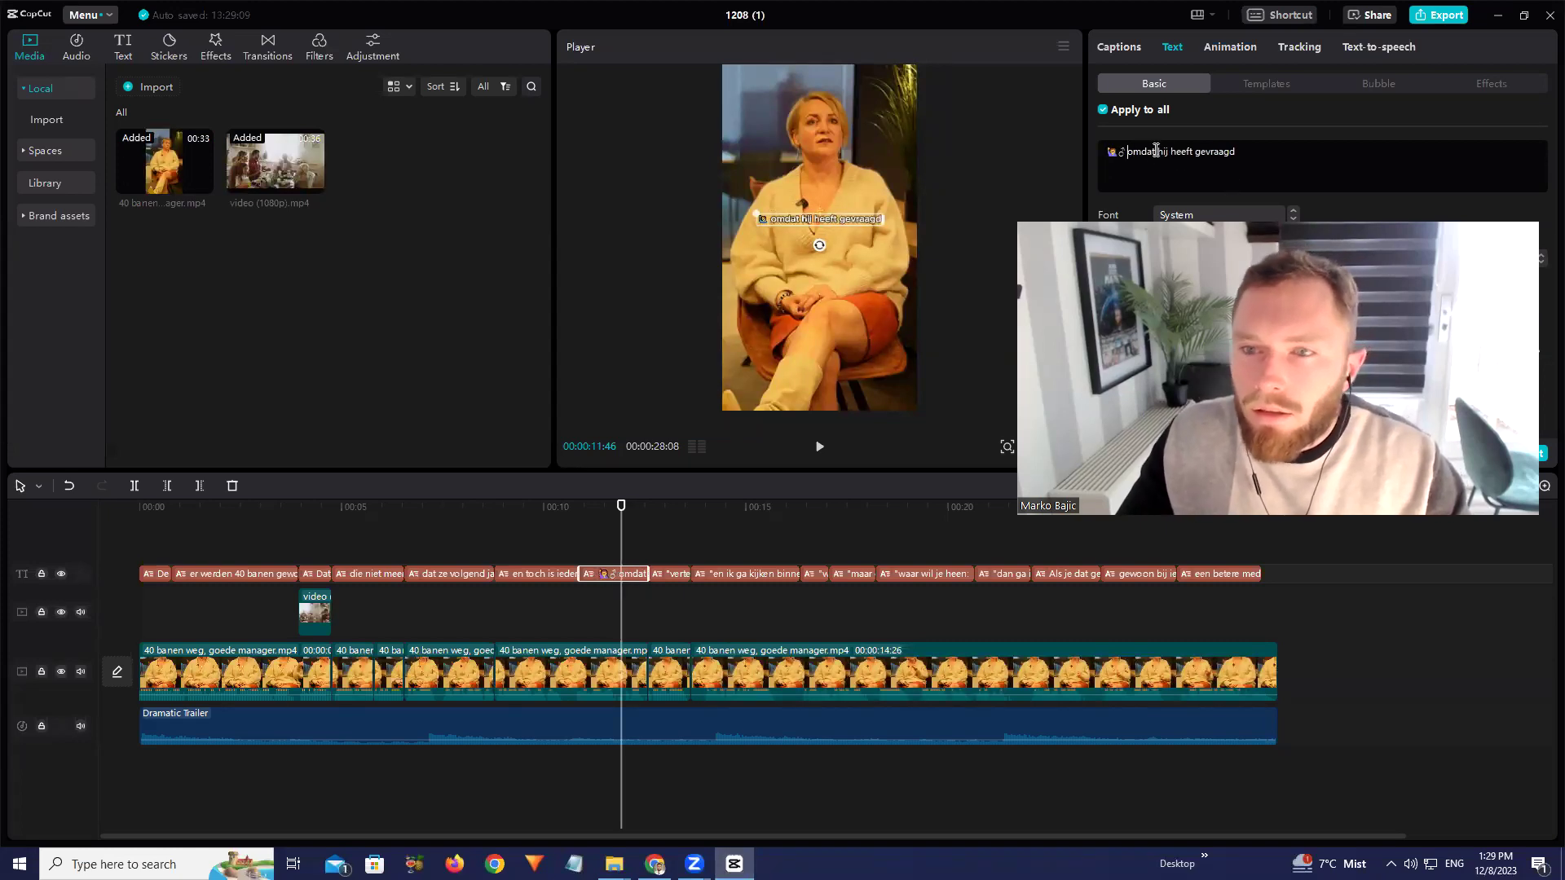
scroll(737, 215, up, 5)
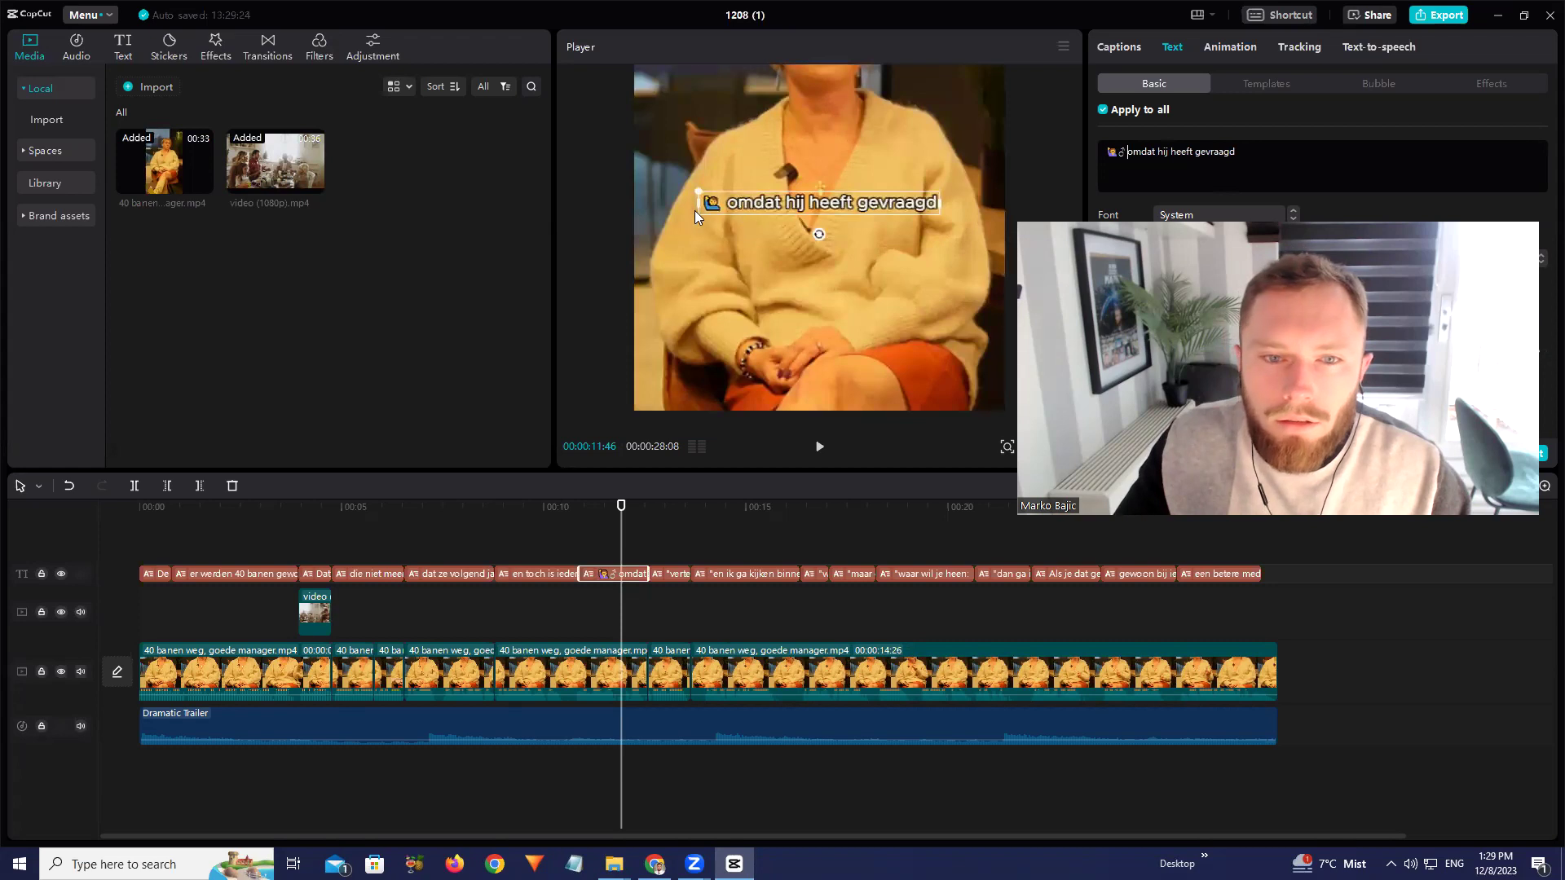
scroll(879, 229, down, 2)
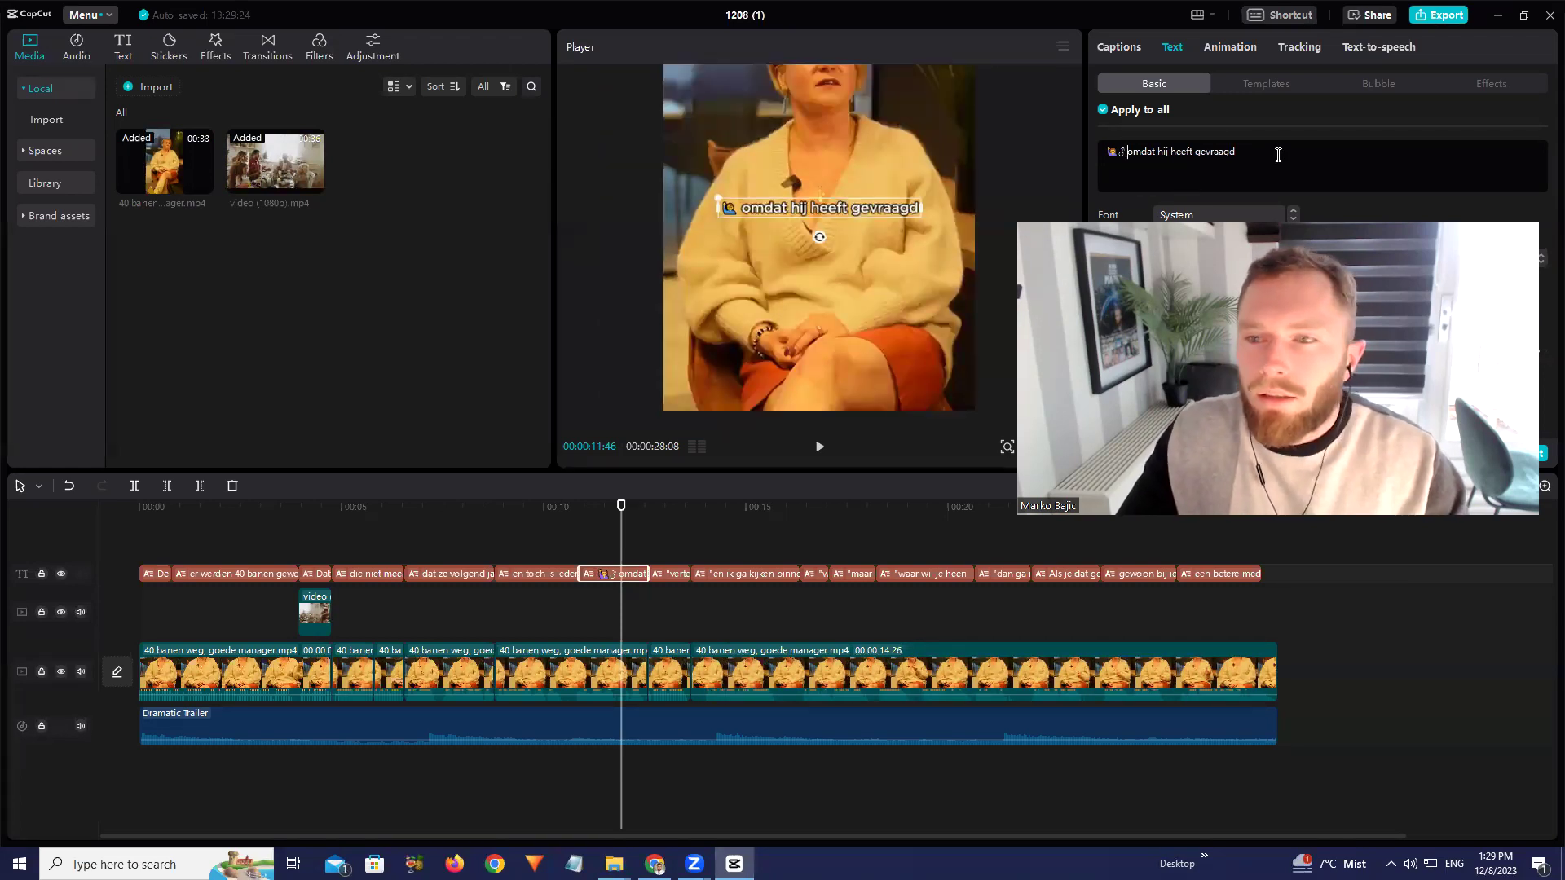
text(:)
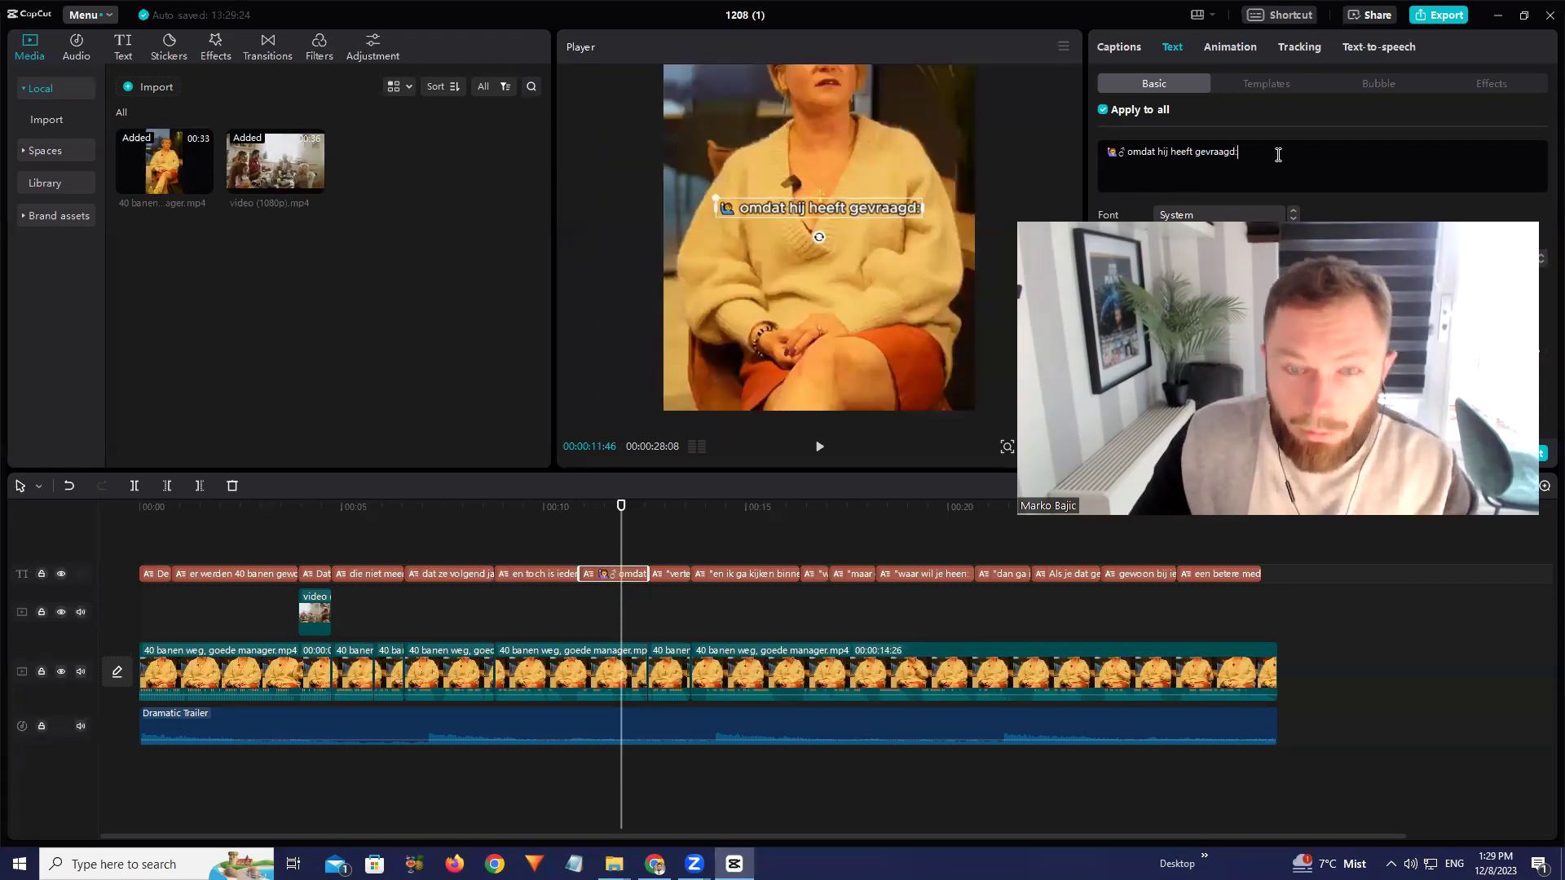
Play the video from the family clip, continue from the raising-hand caption and stop at the caption "waar wil je heen"
drag(520, 509, 300, 523)
key(space)
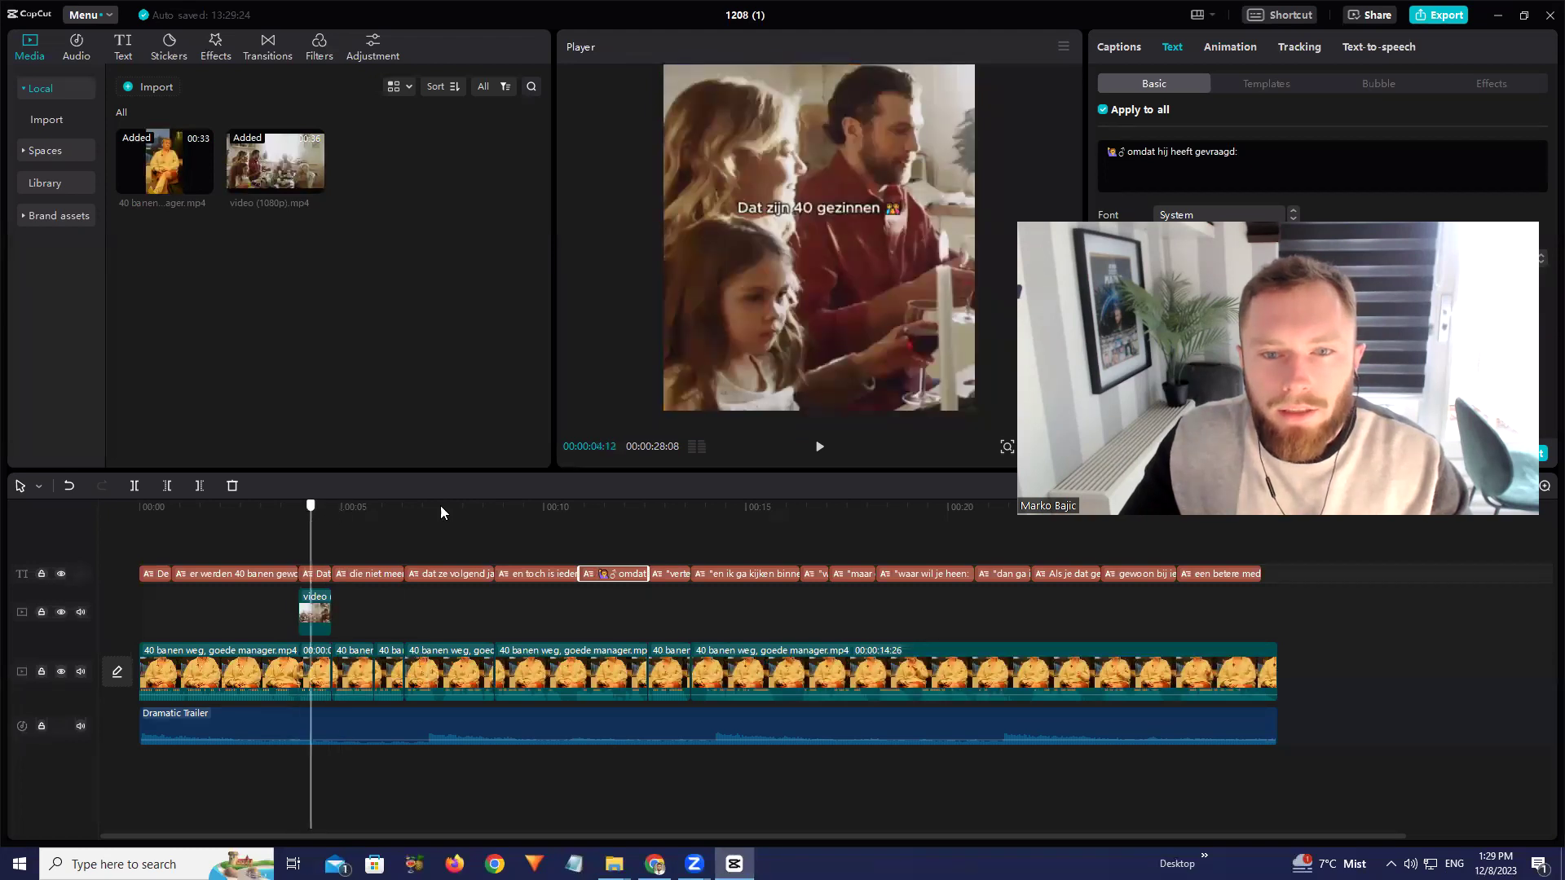
click(634, 512)
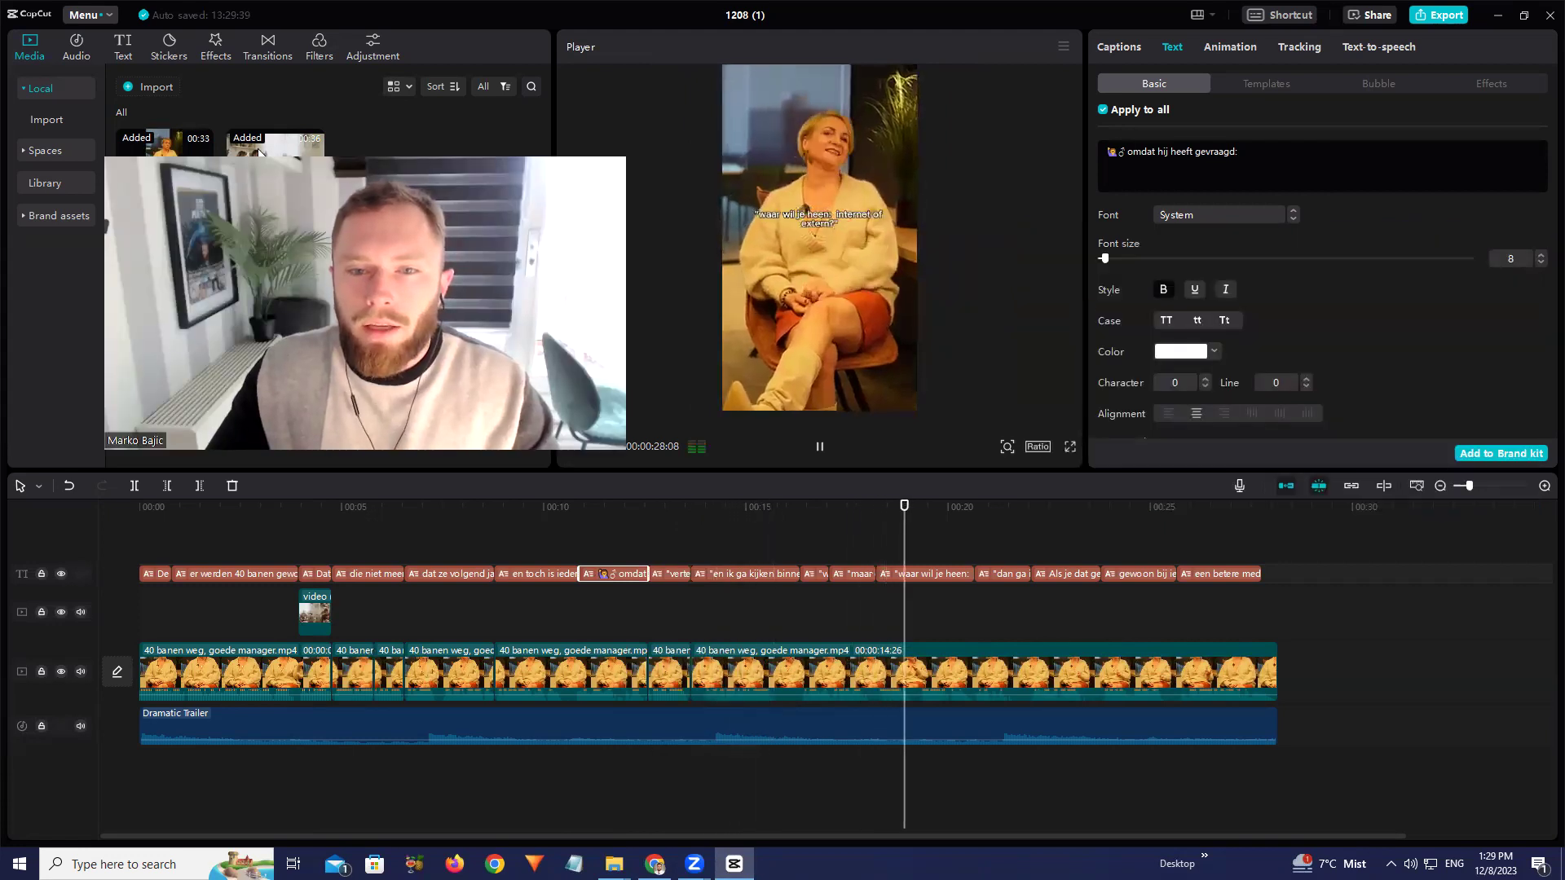
key(space)
Correct the caption "waar wil je heen:" so it continues with "intern of extern?", separated by a blank line
click(956, 574)
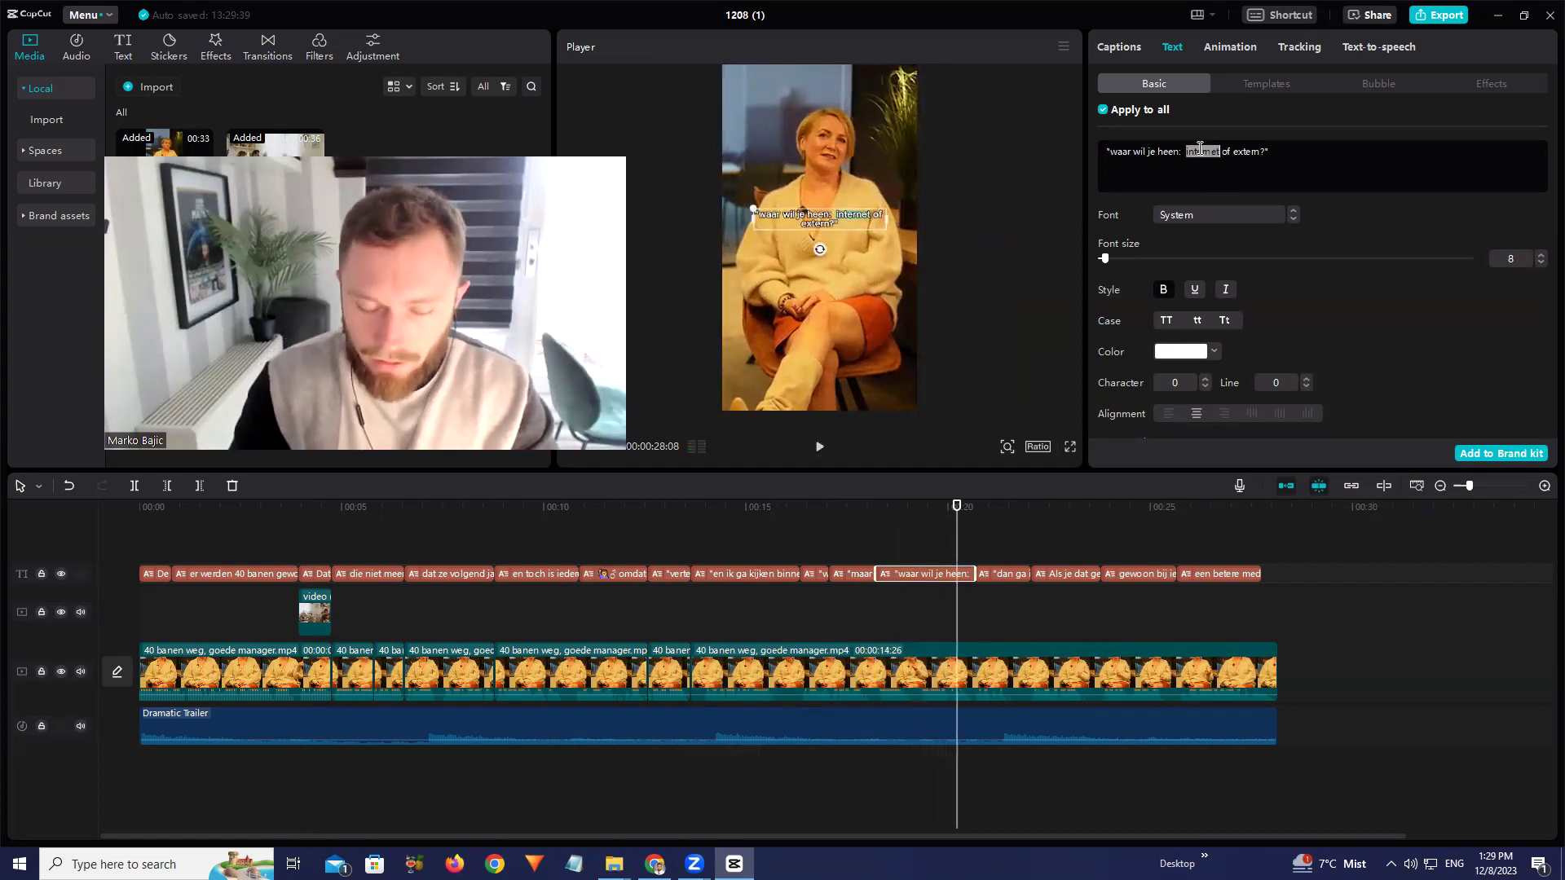
text(intern)
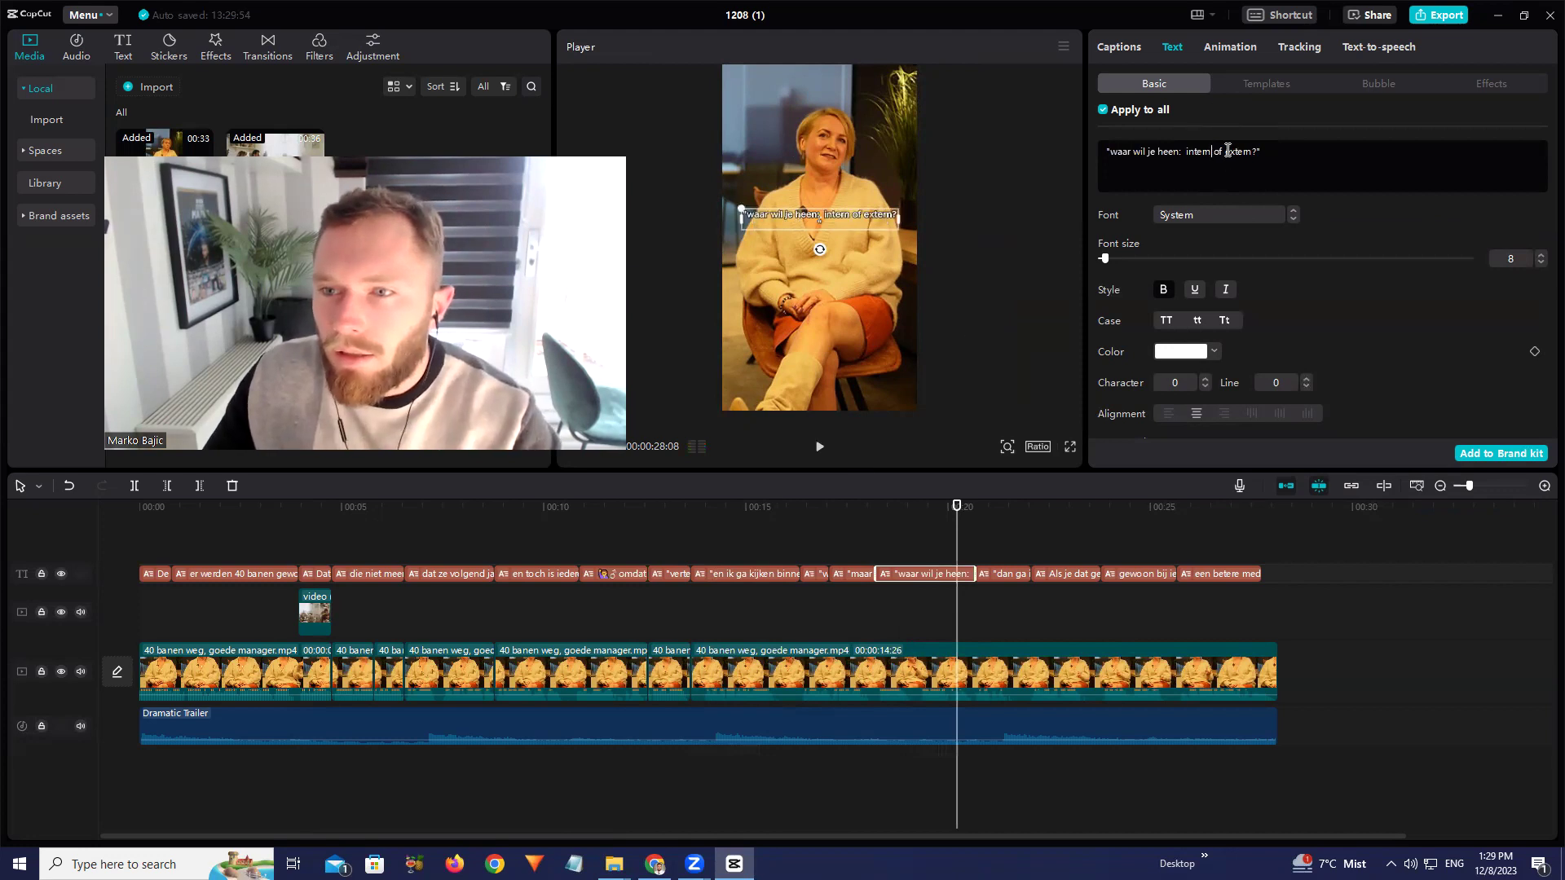
key(Return)
click(1188, 151)
key(Return)
key(BackSpace)
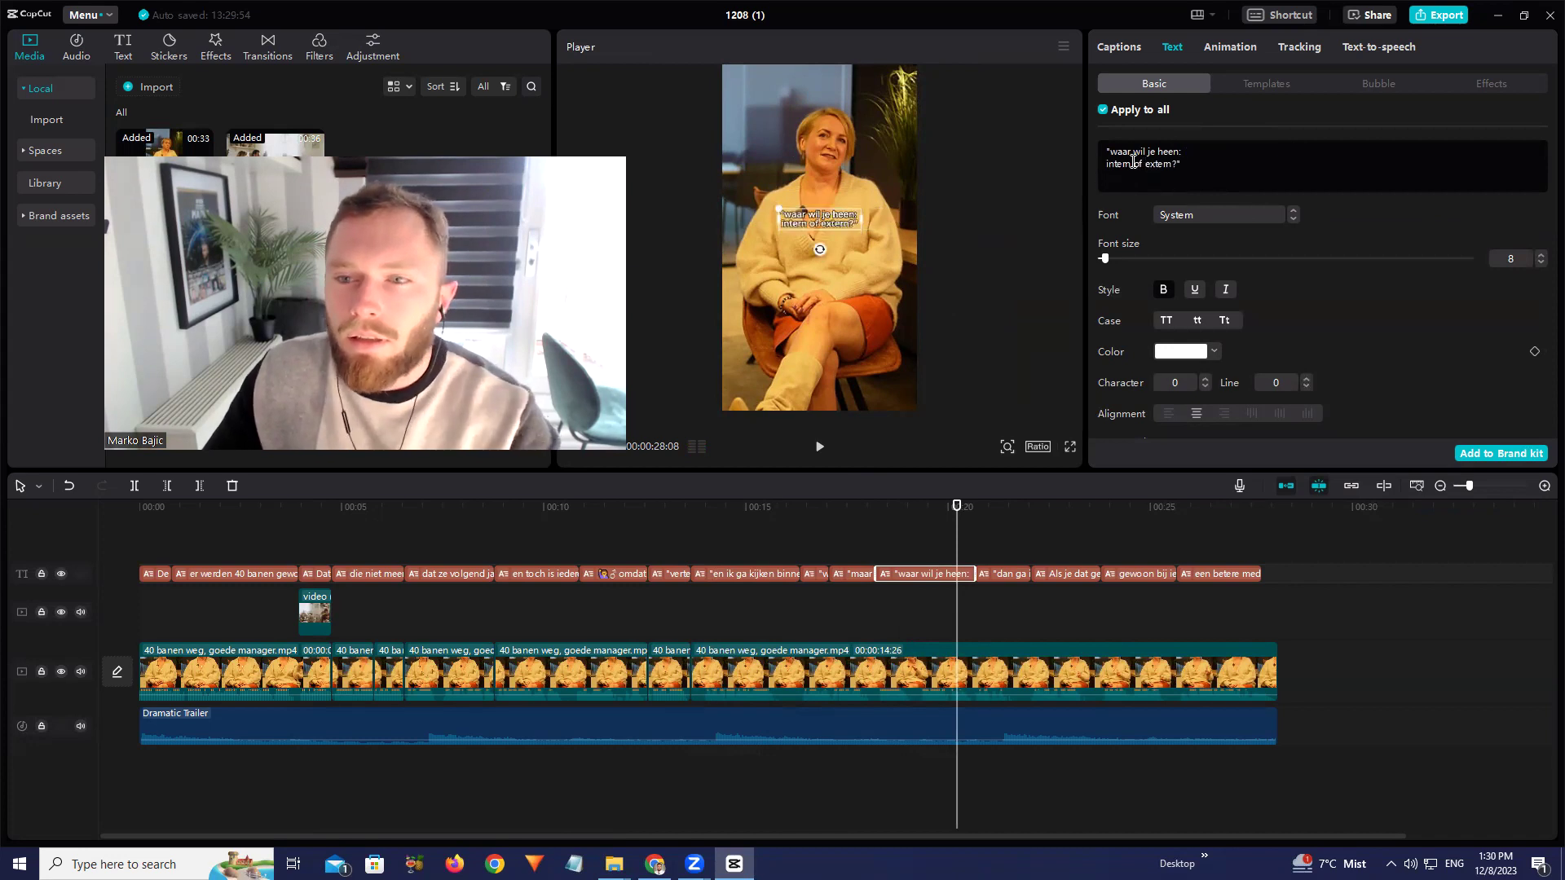
key(Return)
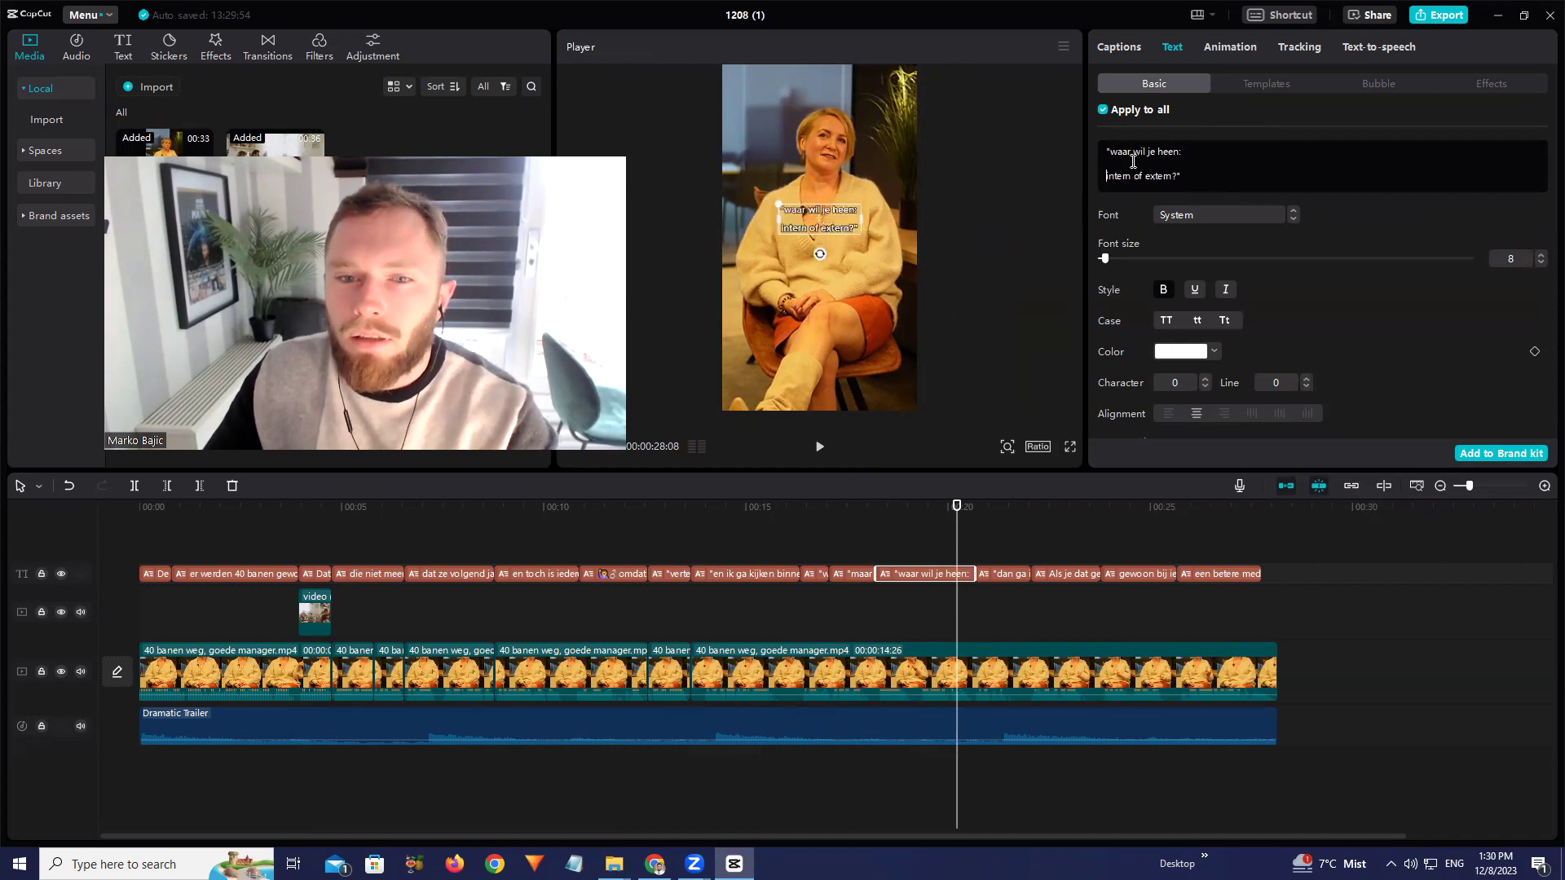
Play the video from just before the caption "waar wil je heen:" through to the final caption
click(855, 512)
key(space)
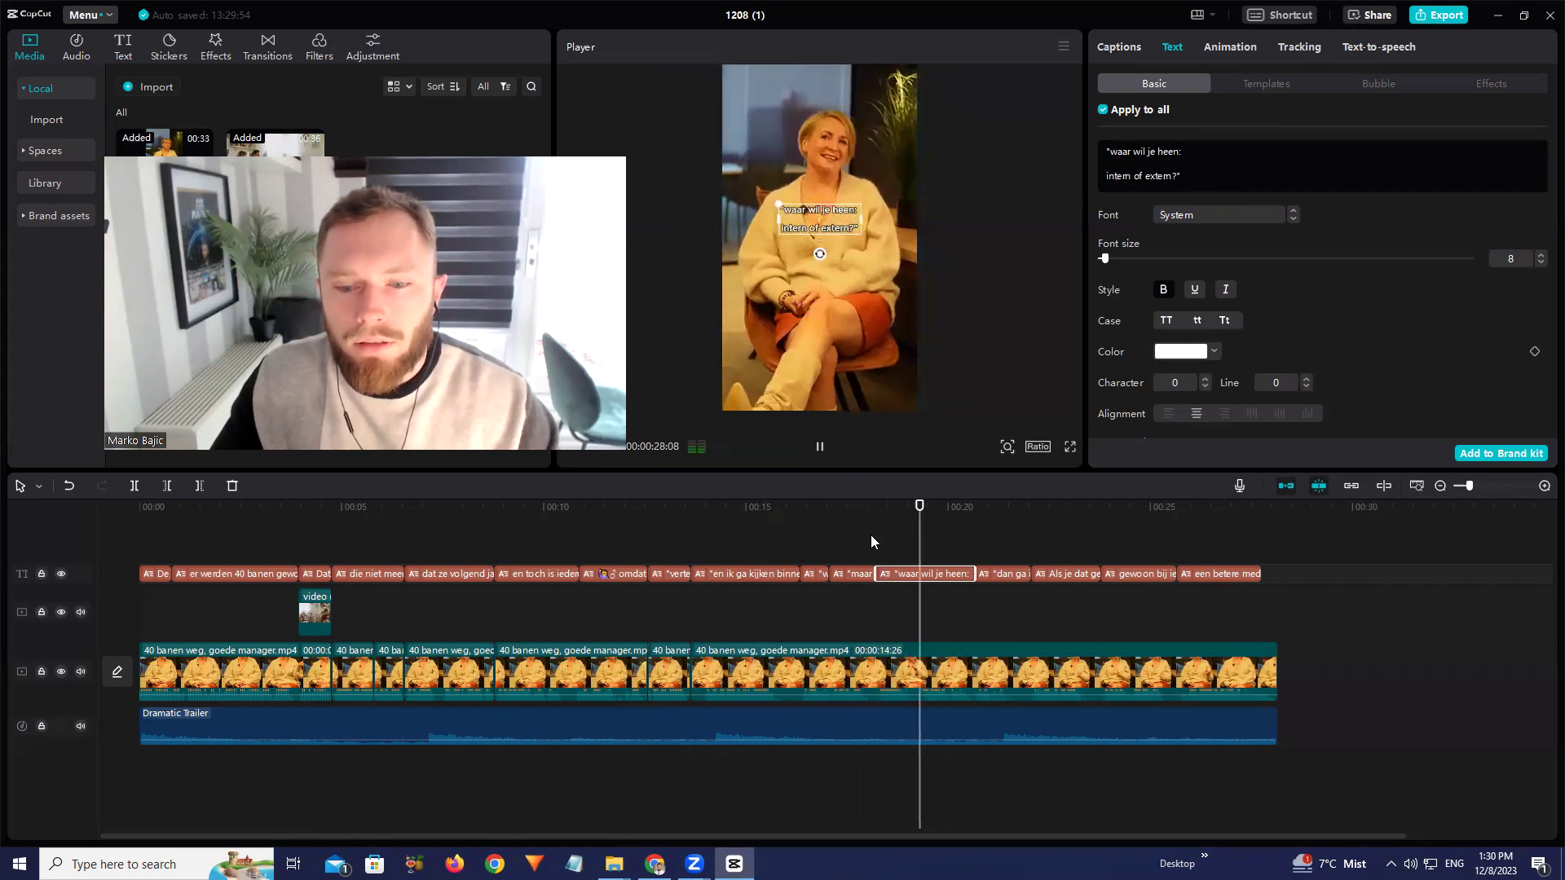
click(872, 542)
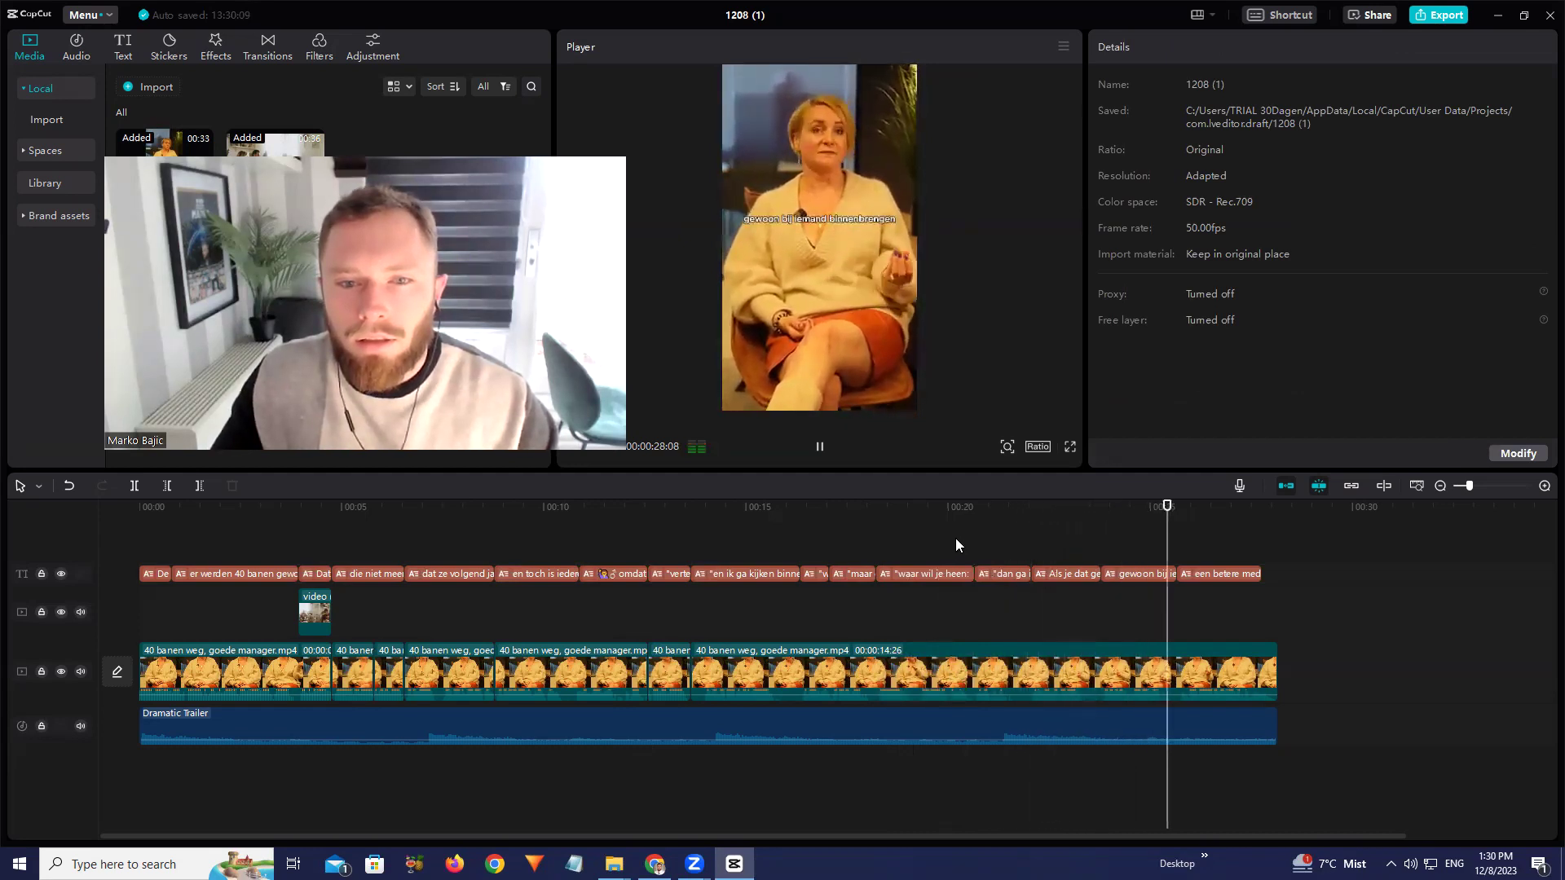
key(space)
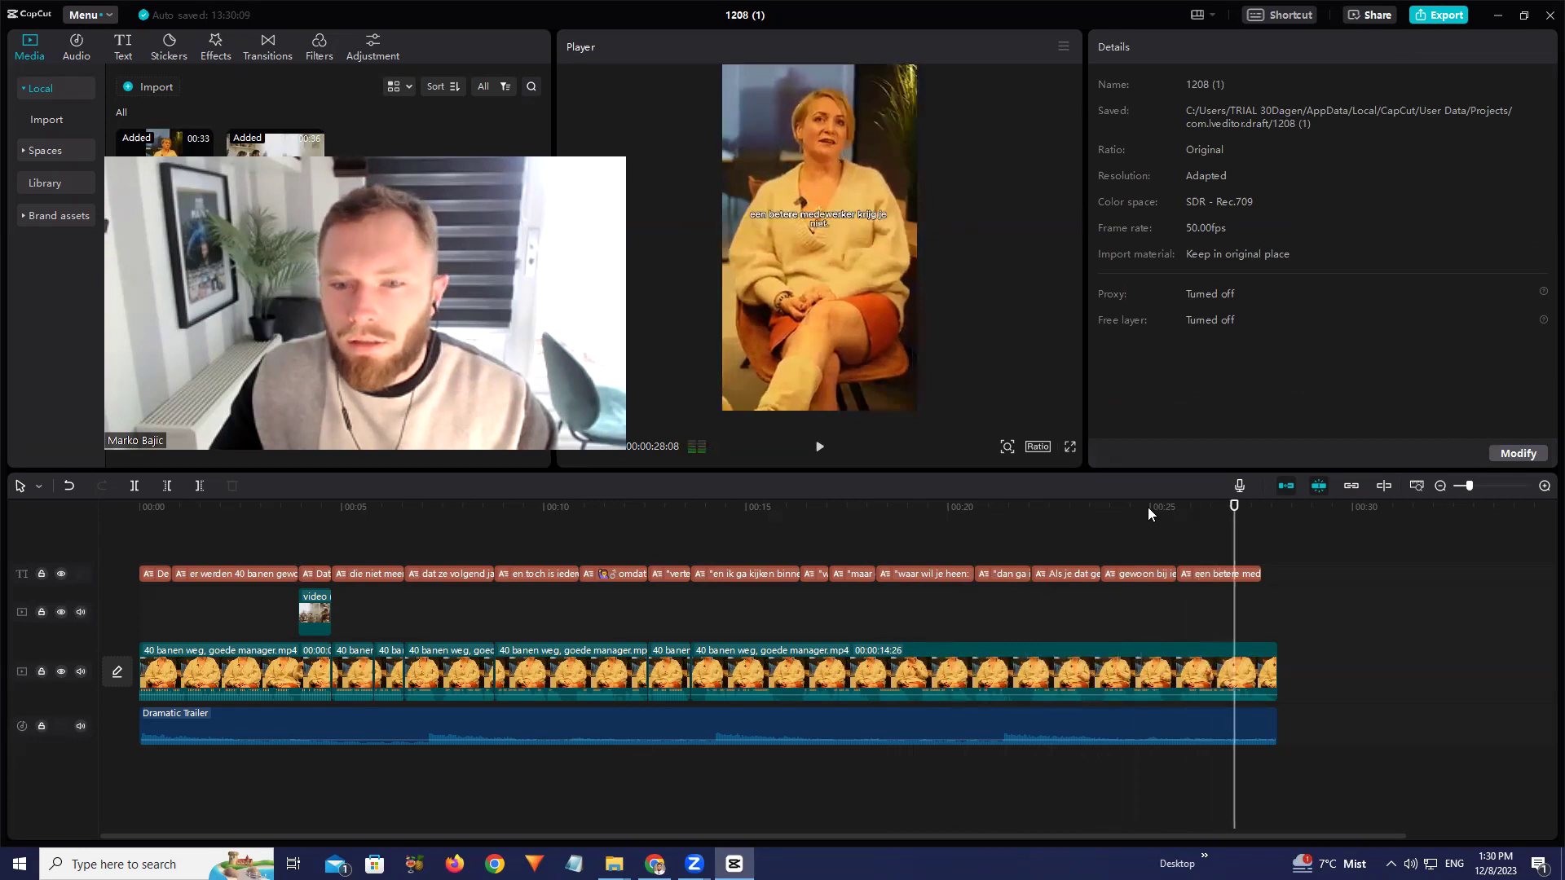
Add "..." to the end of the caption "gewoon bij iemand binnenbrengen"
click(1147, 507)
click(840, 217)
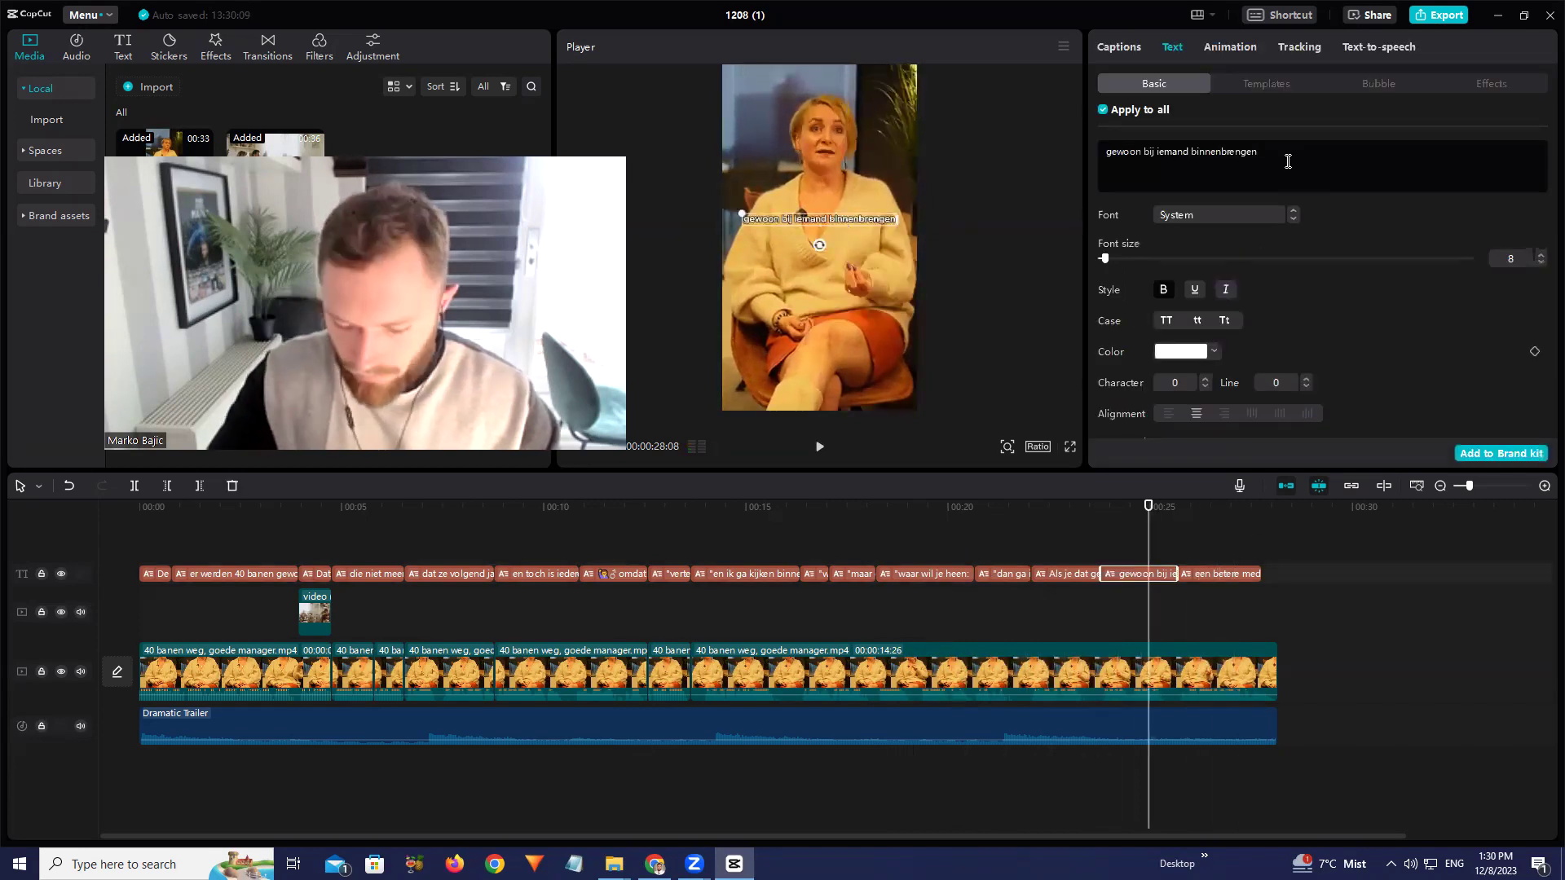
text(...)
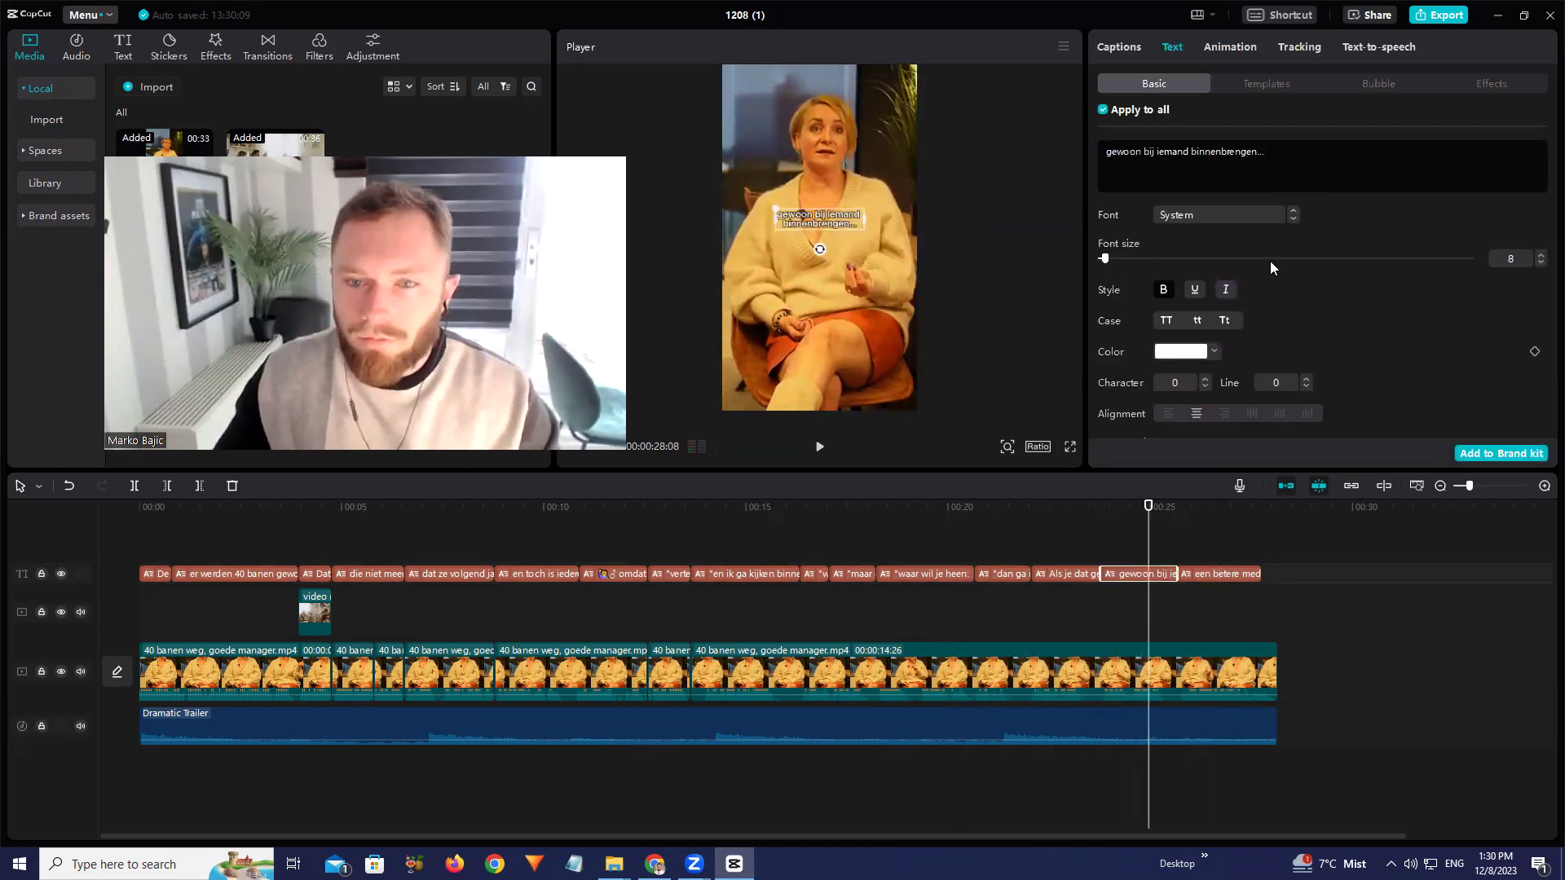
Play the caption "gewoon bij iemand binnenbrengen...", then remove the final zoom-out keyframe from the last interview clip
click(1157, 507)
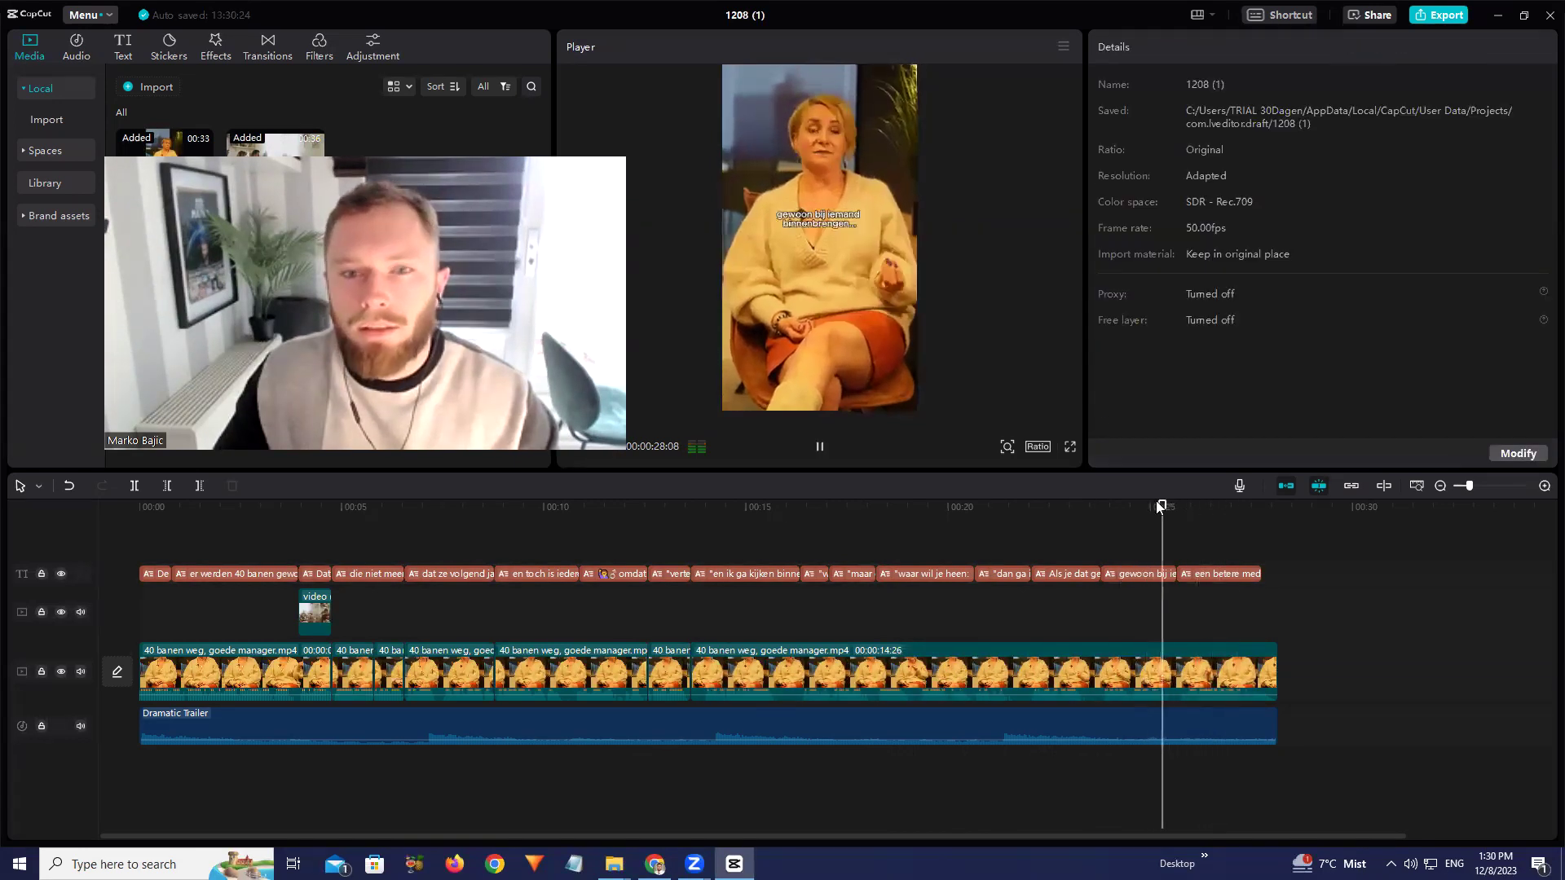
click(1155, 507)
click(1202, 648)
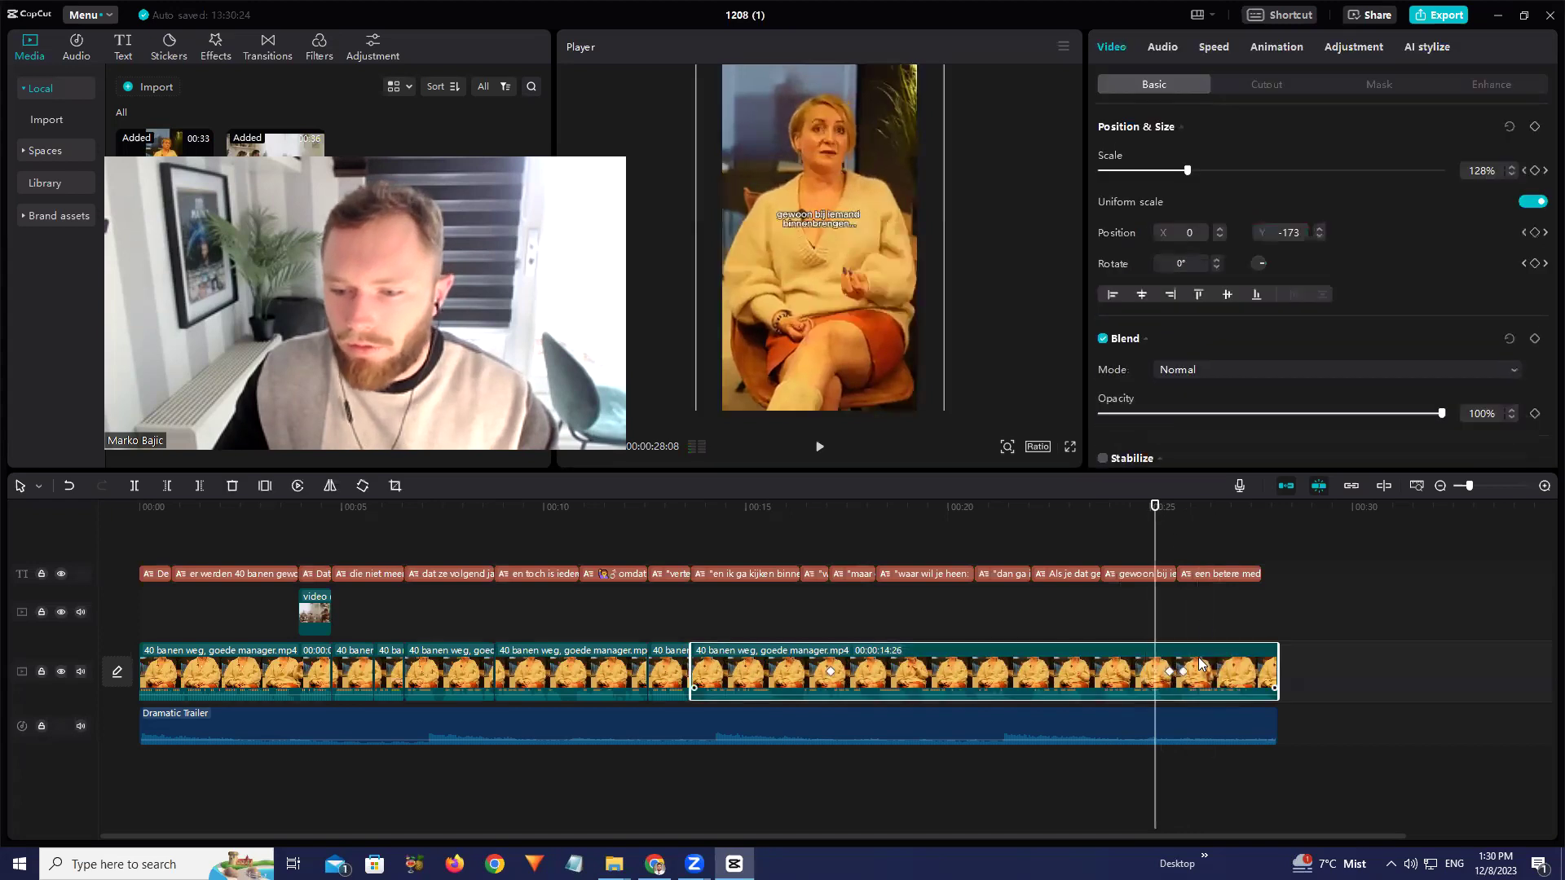
drag(1155, 514, 1182, 517)
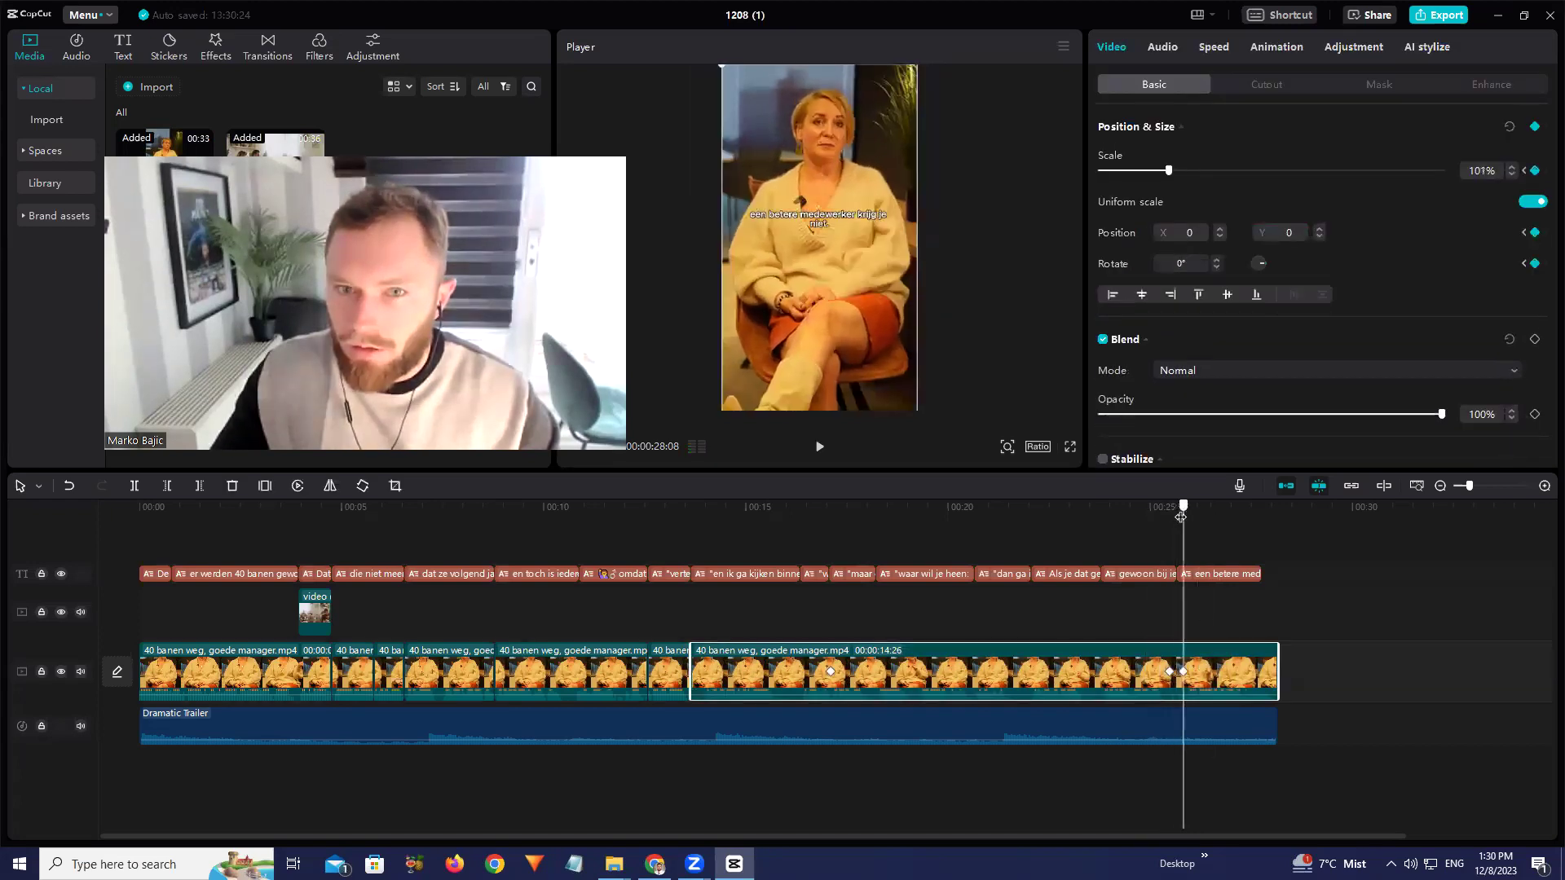
click(1538, 128)
Try a slightly earlier zoom-out keyframe on the last interview clip, with scale 101% and position 0, 0, and play it back
drag(1181, 515, 1174, 510)
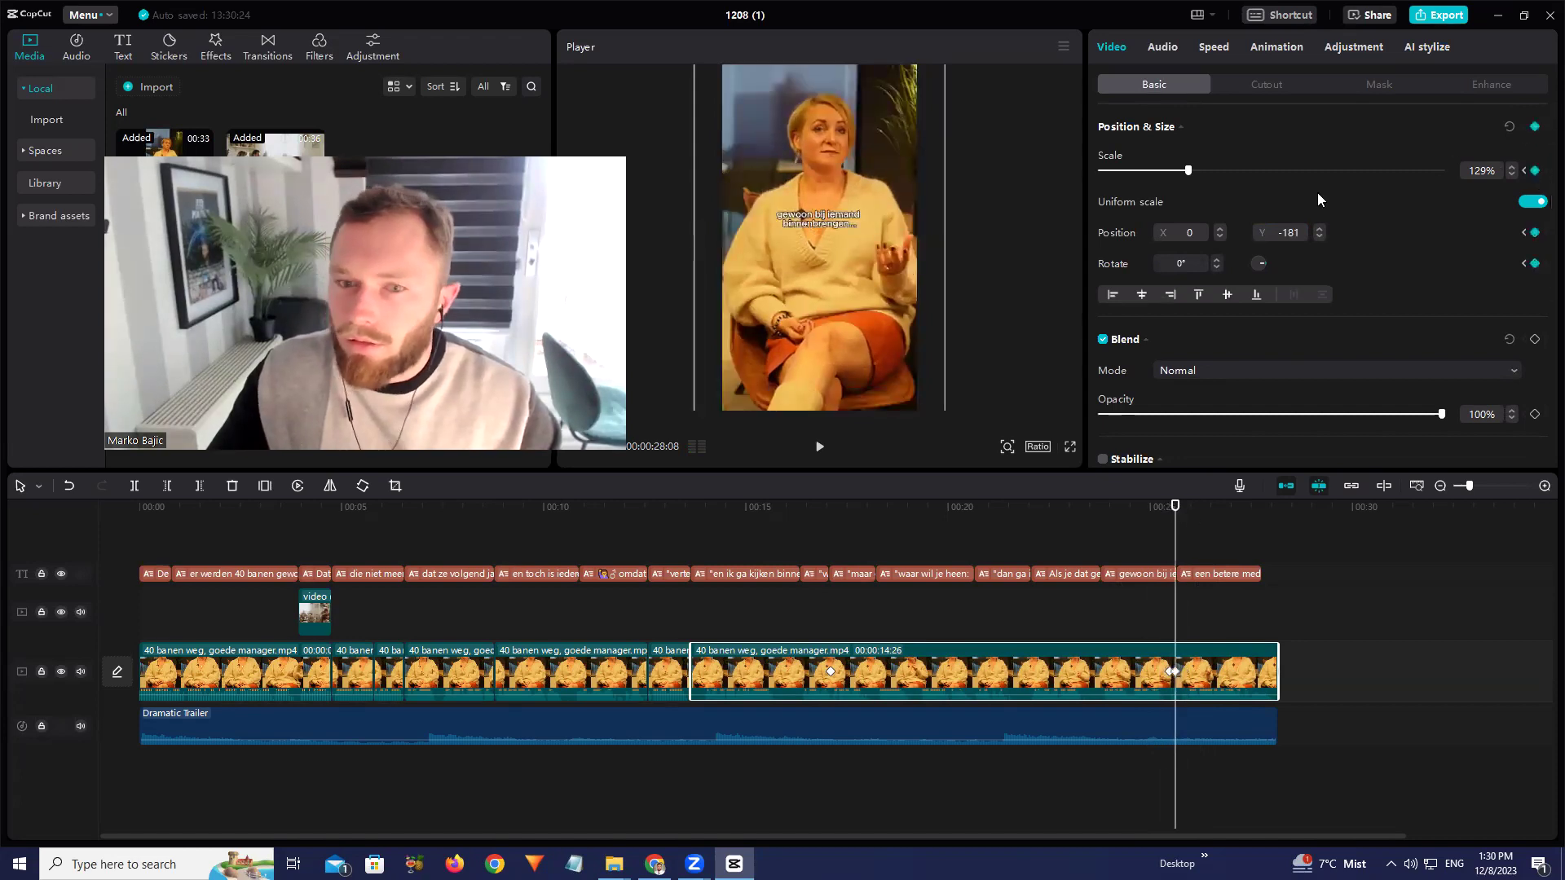
drag(730, 93, 778, 137)
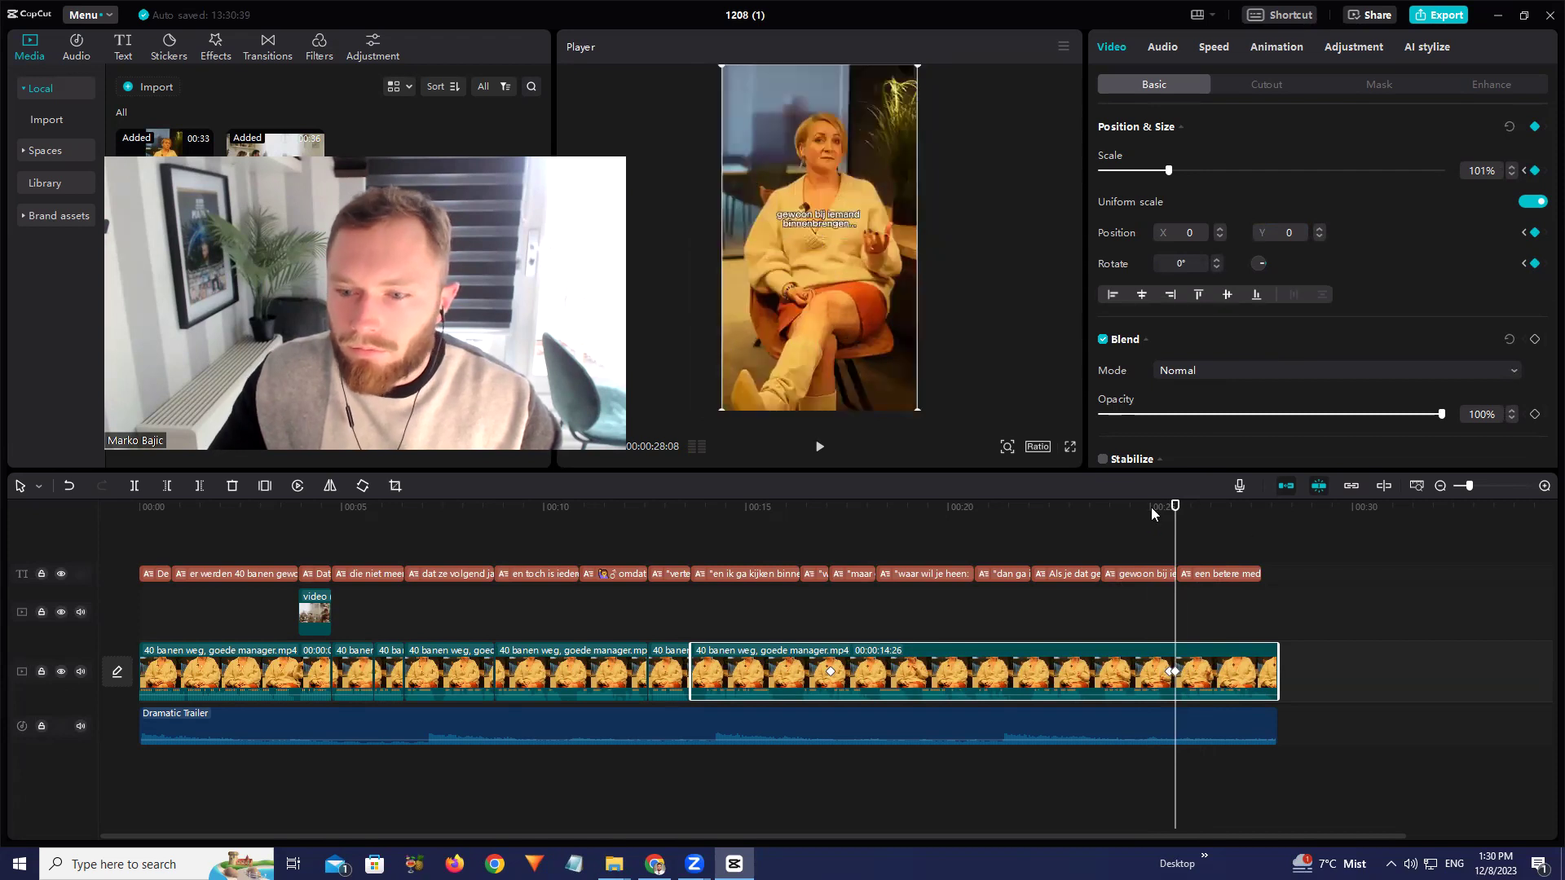
key(space)
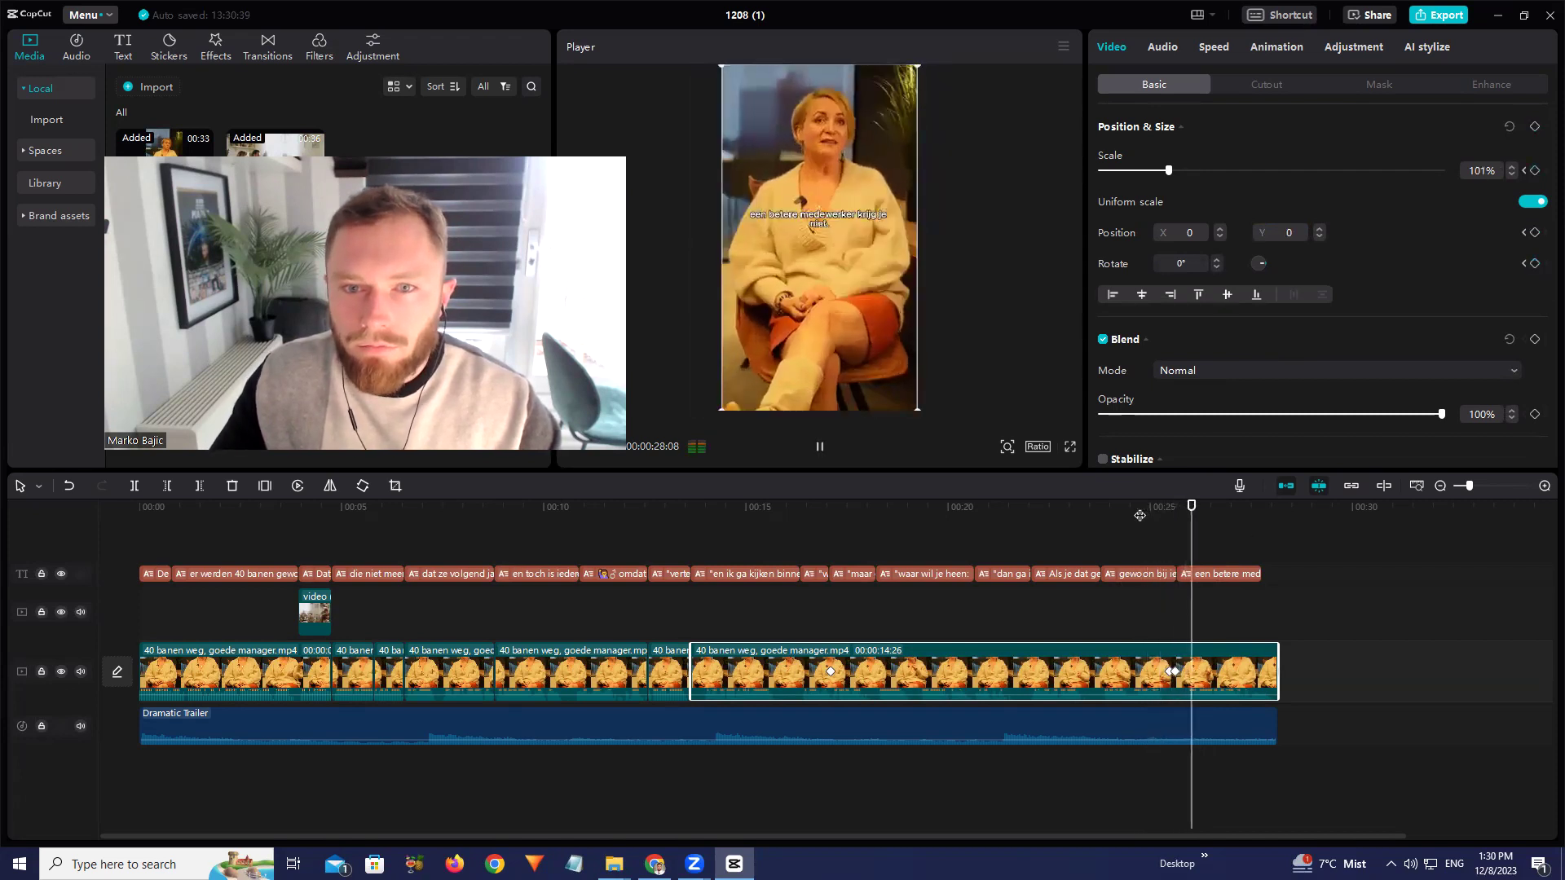
click(1144, 520)
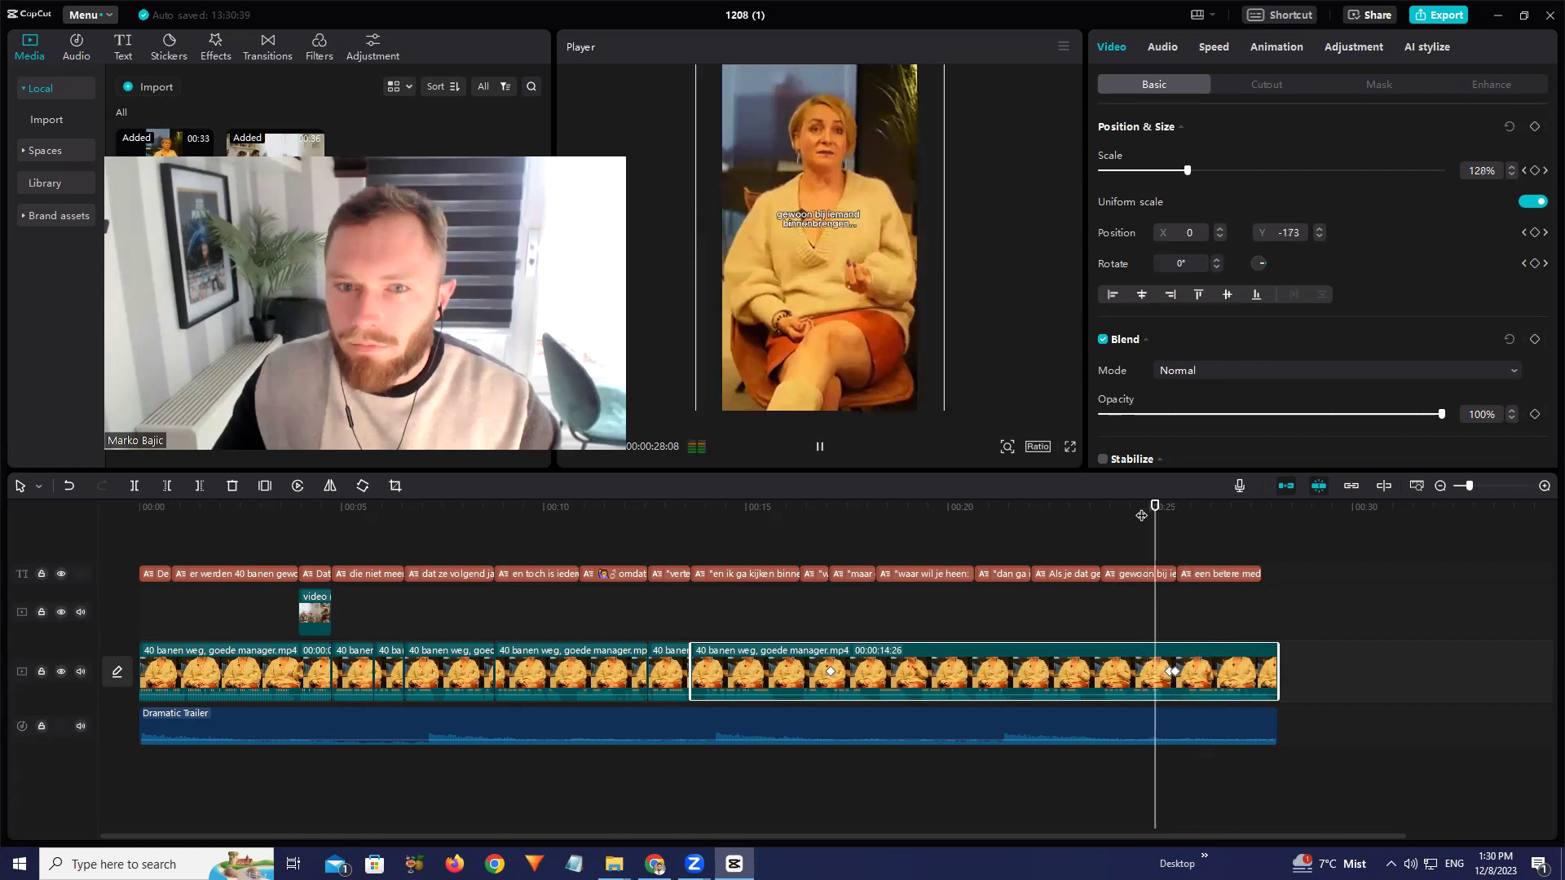
Delete the two adjacent zoom keyframes near the end of the last interview clip, including their scale and position keyframes
drag(1163, 503, 1170, 509)
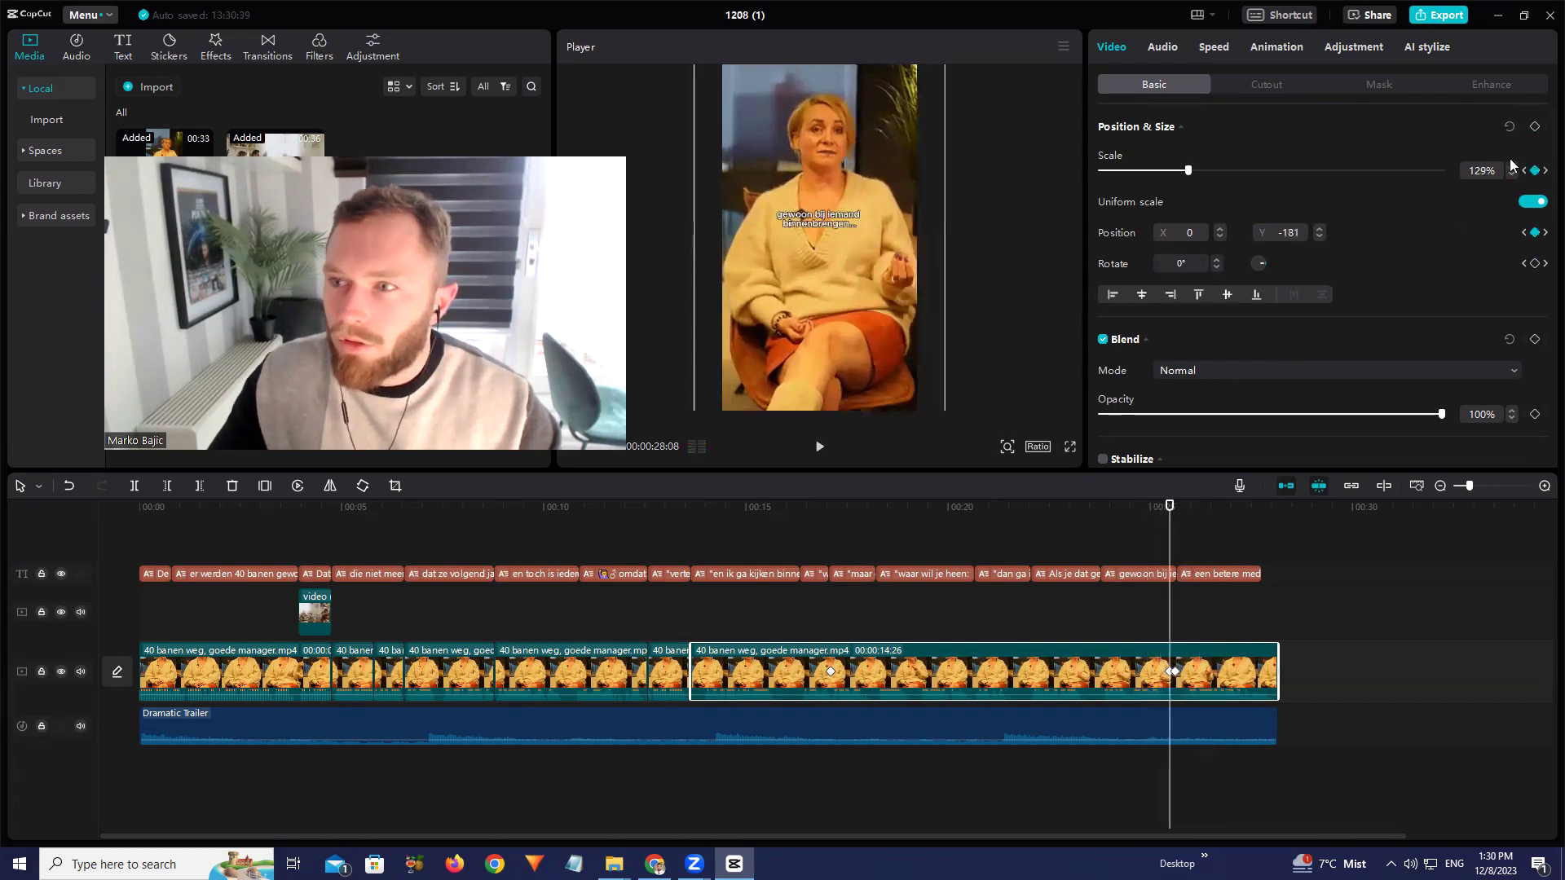
click(1172, 673)
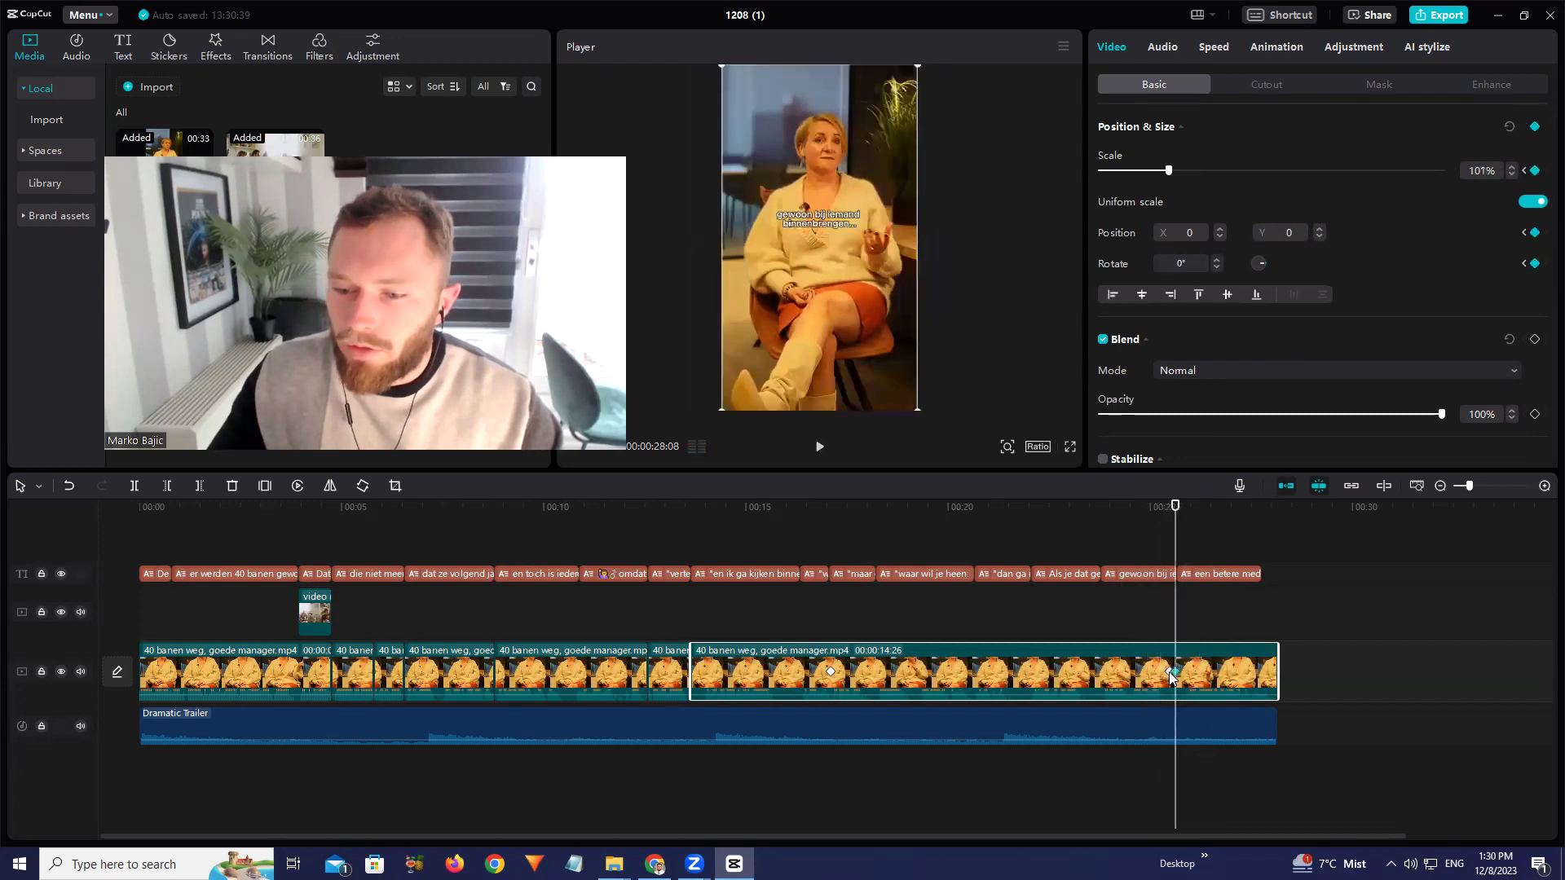
click(1168, 510)
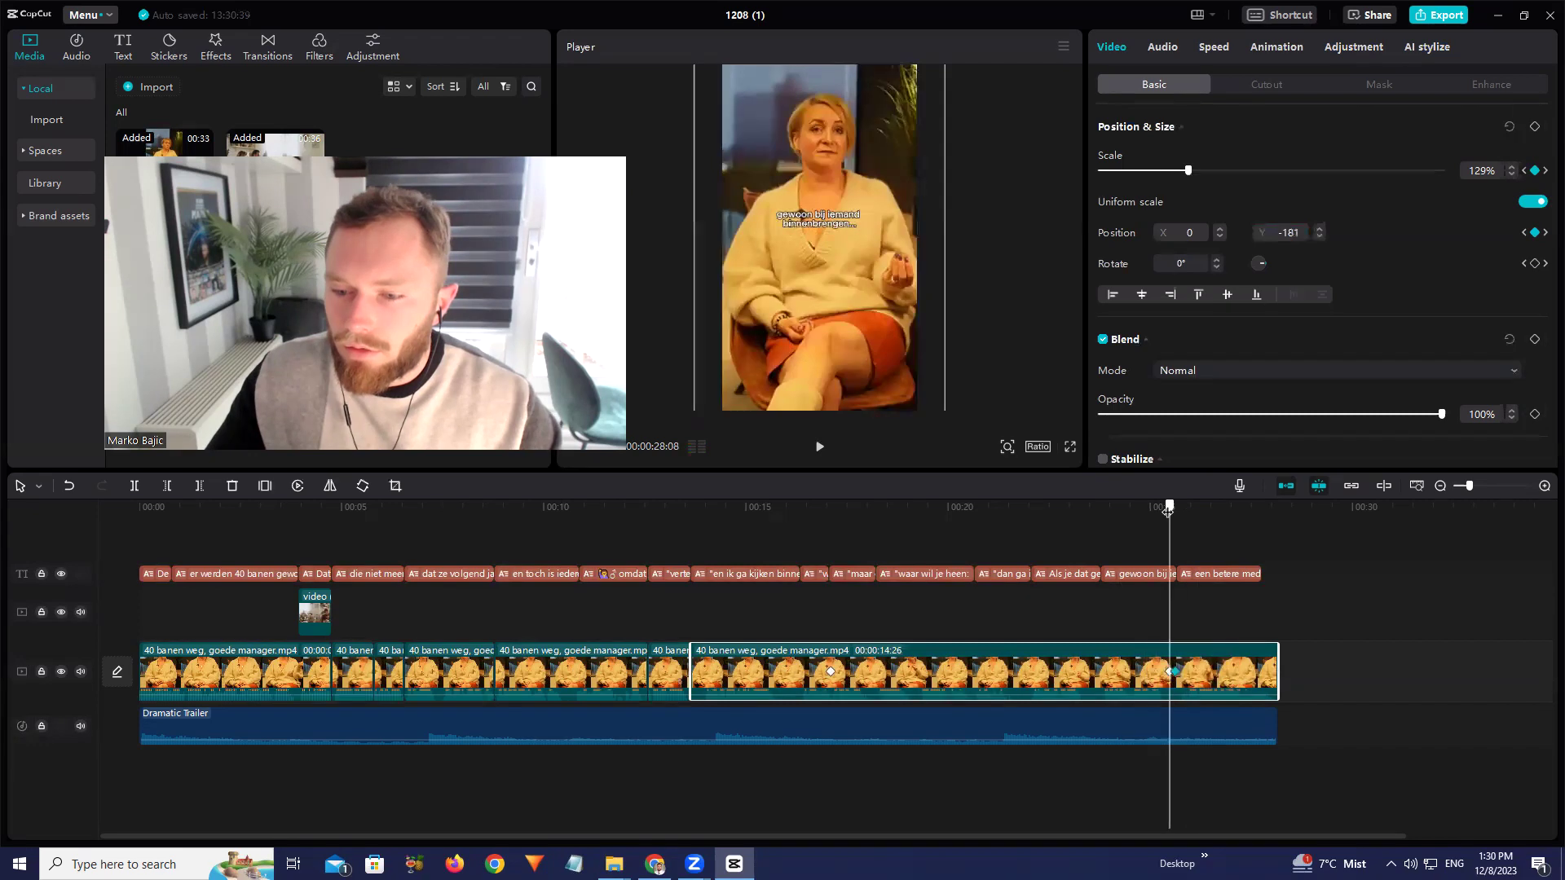
click(1534, 173)
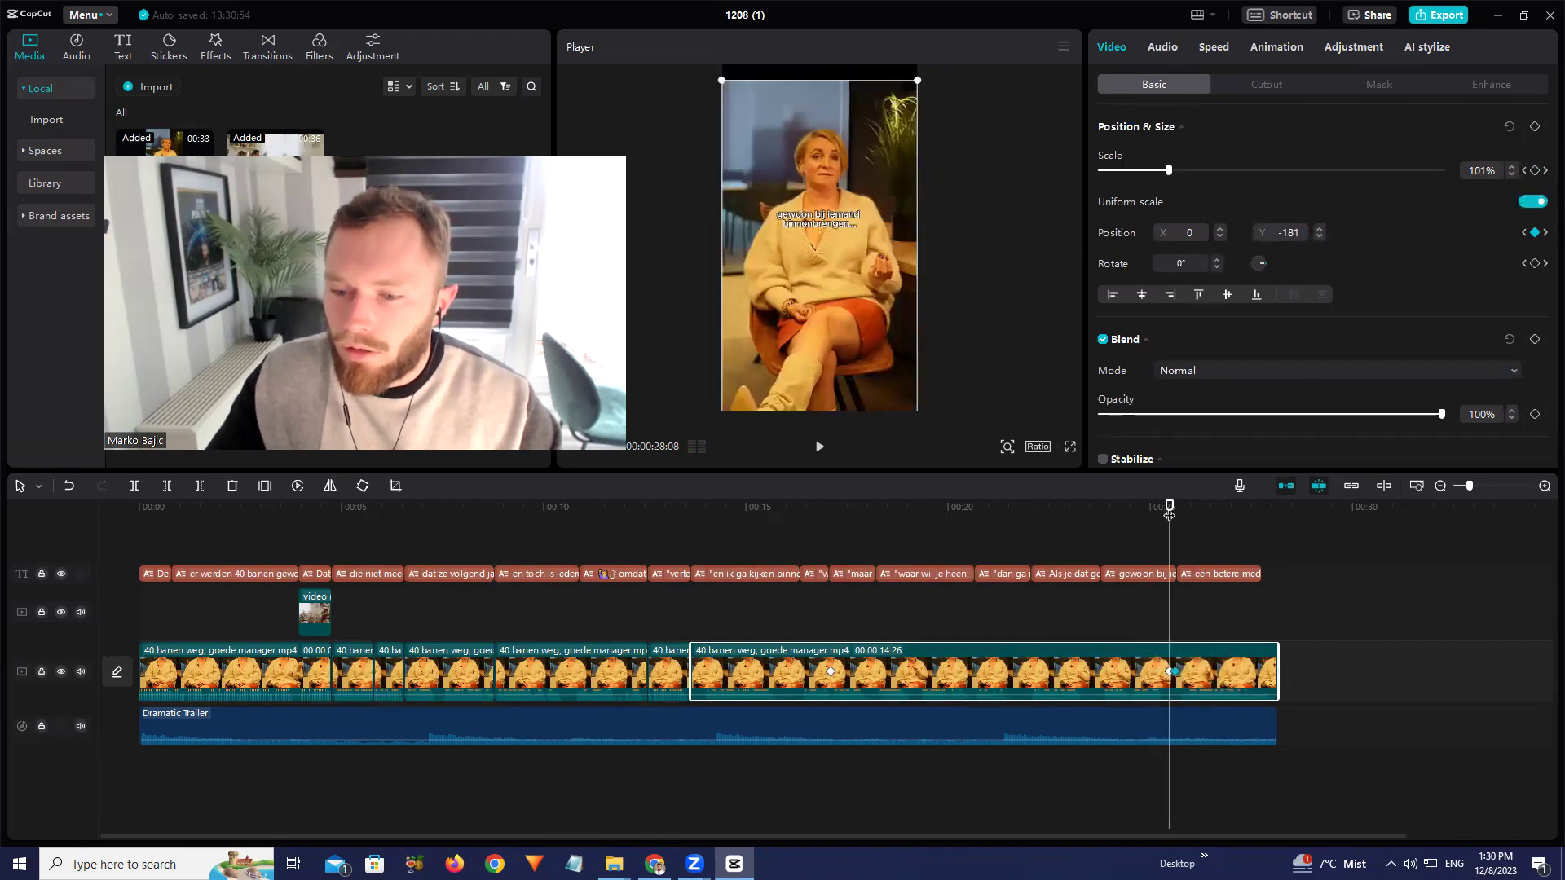
drag(1169, 513, 1175, 519)
click(1535, 128)
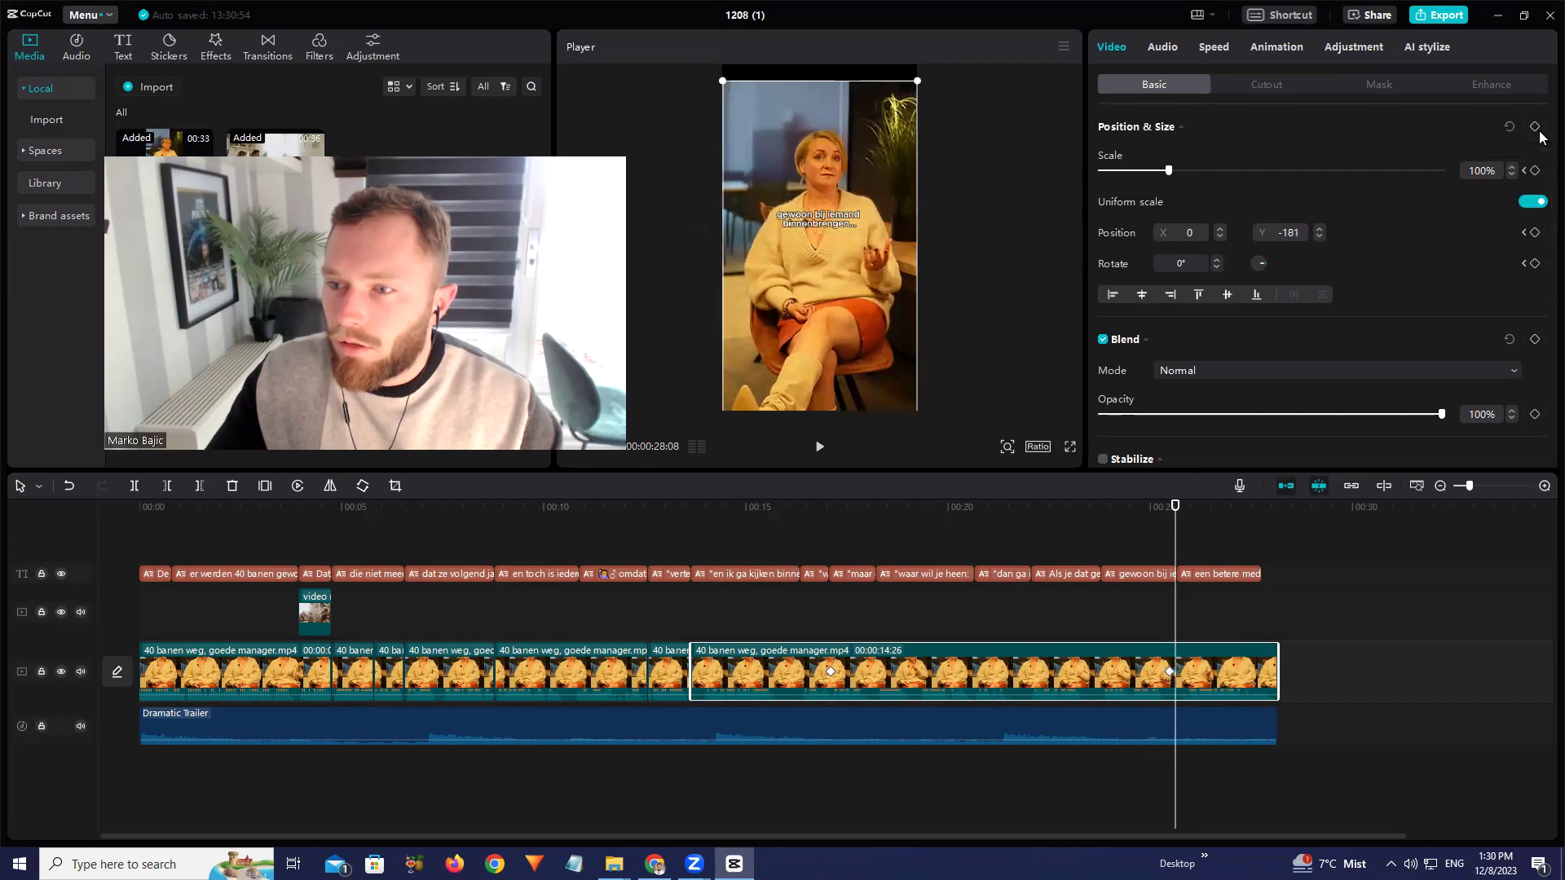
click(1169, 507)
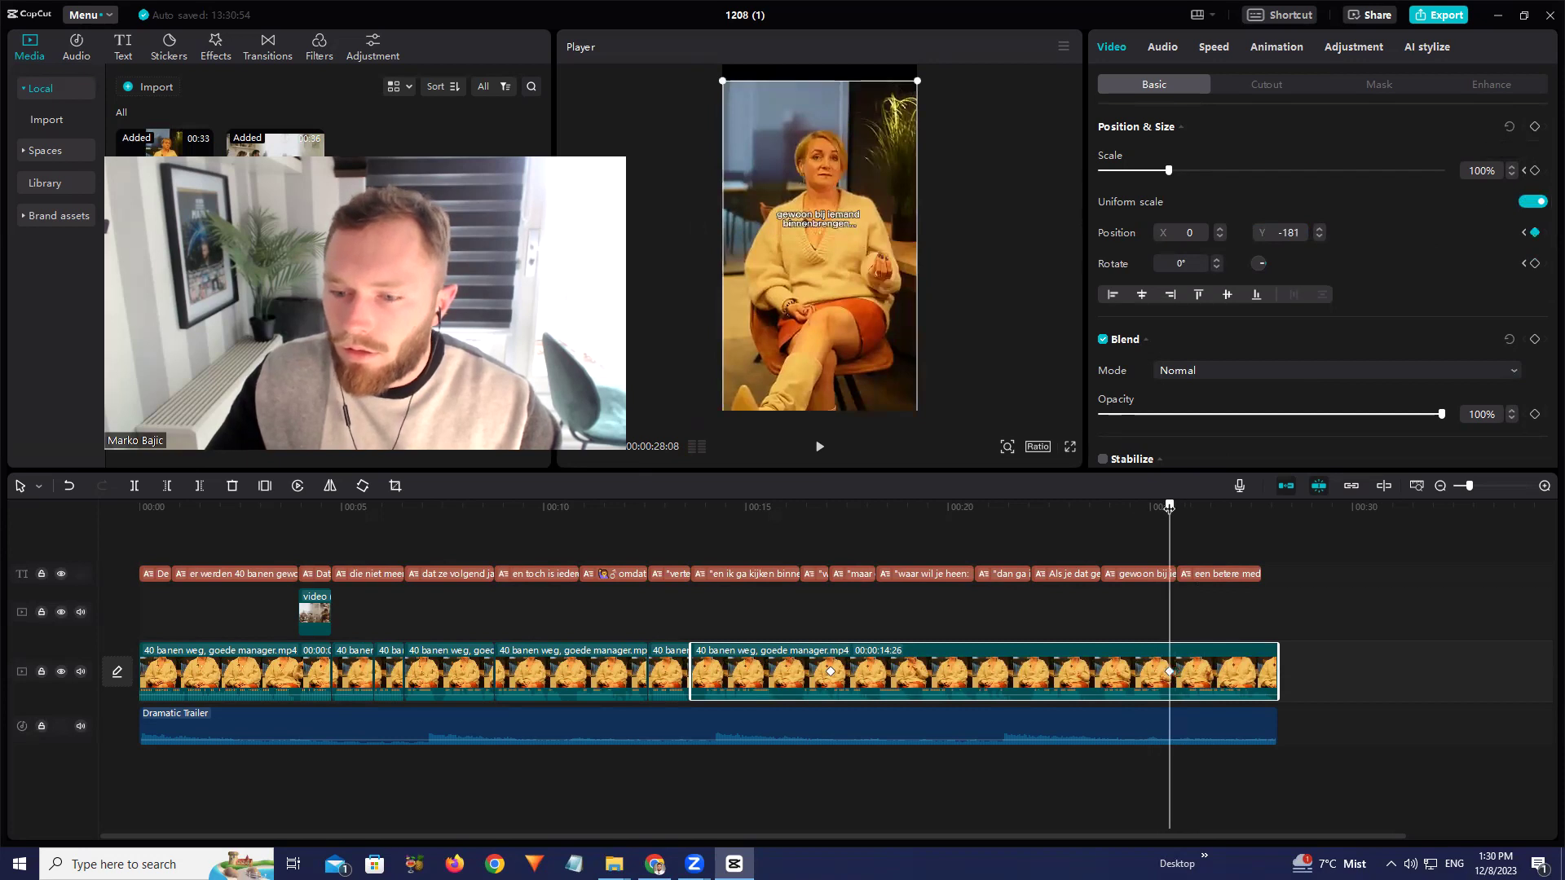
click(1537, 128)
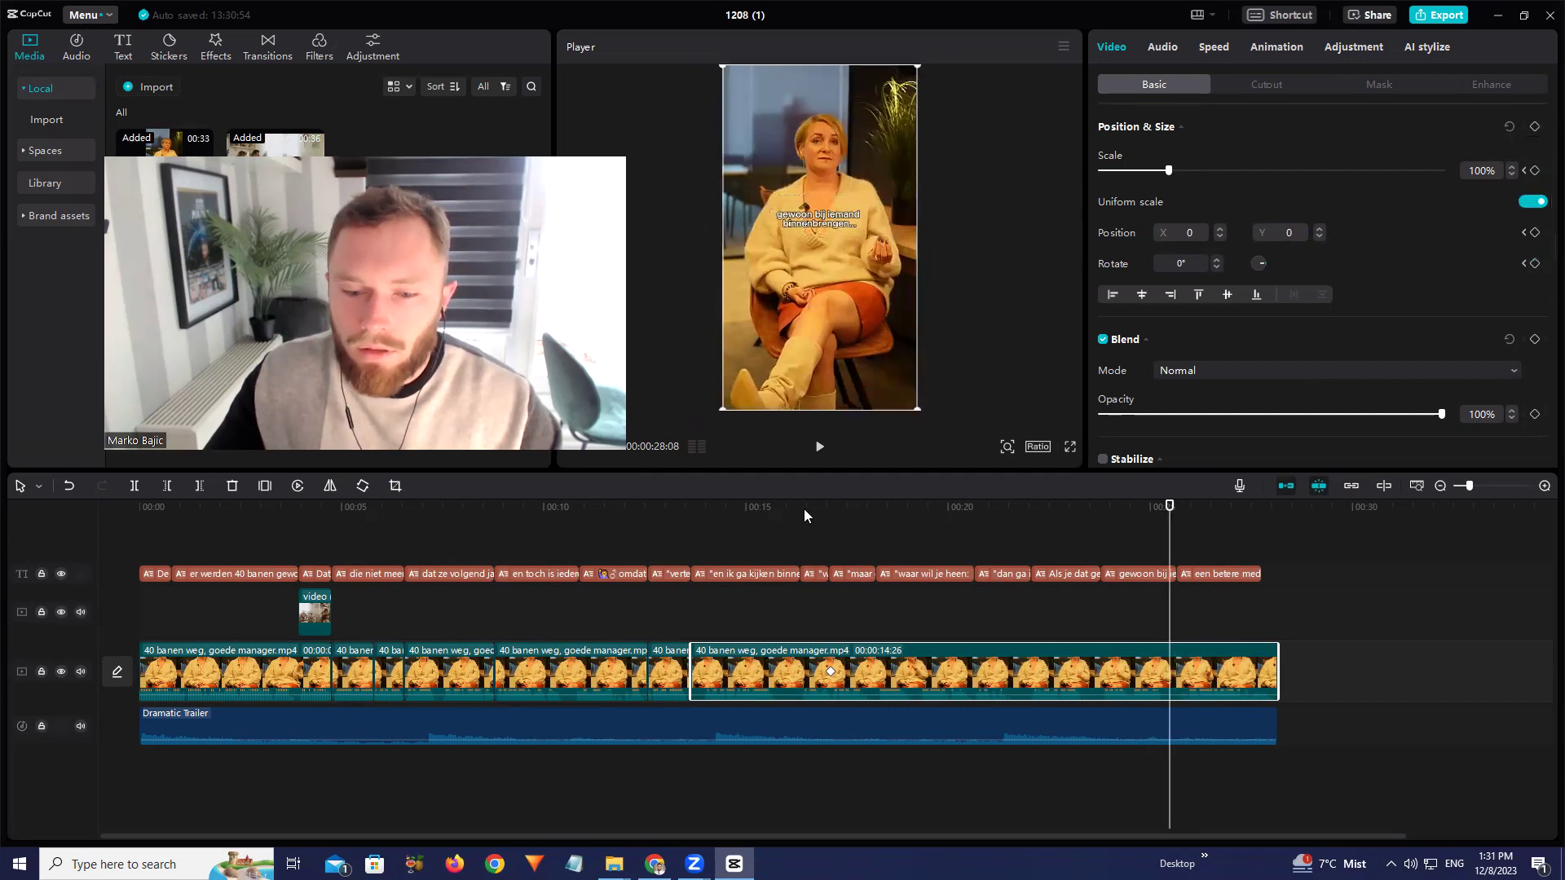
Add a zoom-in keyframe to the last interview clip at about 24 seconds, with scale about 121% and vertical position about -99
drag(1166, 508, 1128, 509)
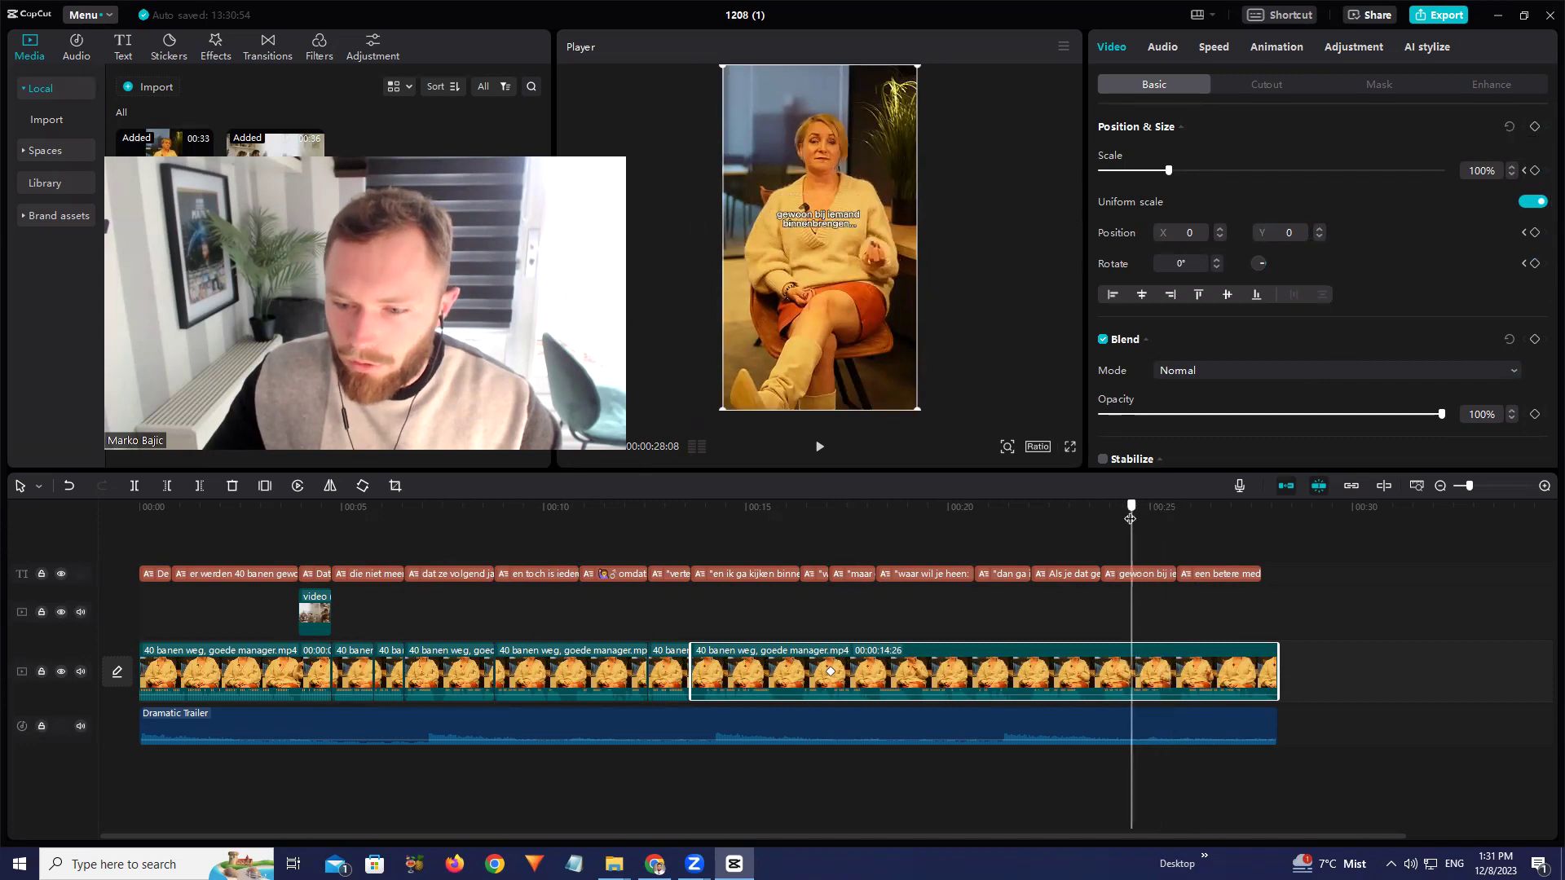
drag(919, 408, 954, 407)
drag(868, 354, 867, 354)
Add a zoom-out keyframe at about 25 seconds with scale 101% and position 0, 0, and play the clip's ending
key(space)
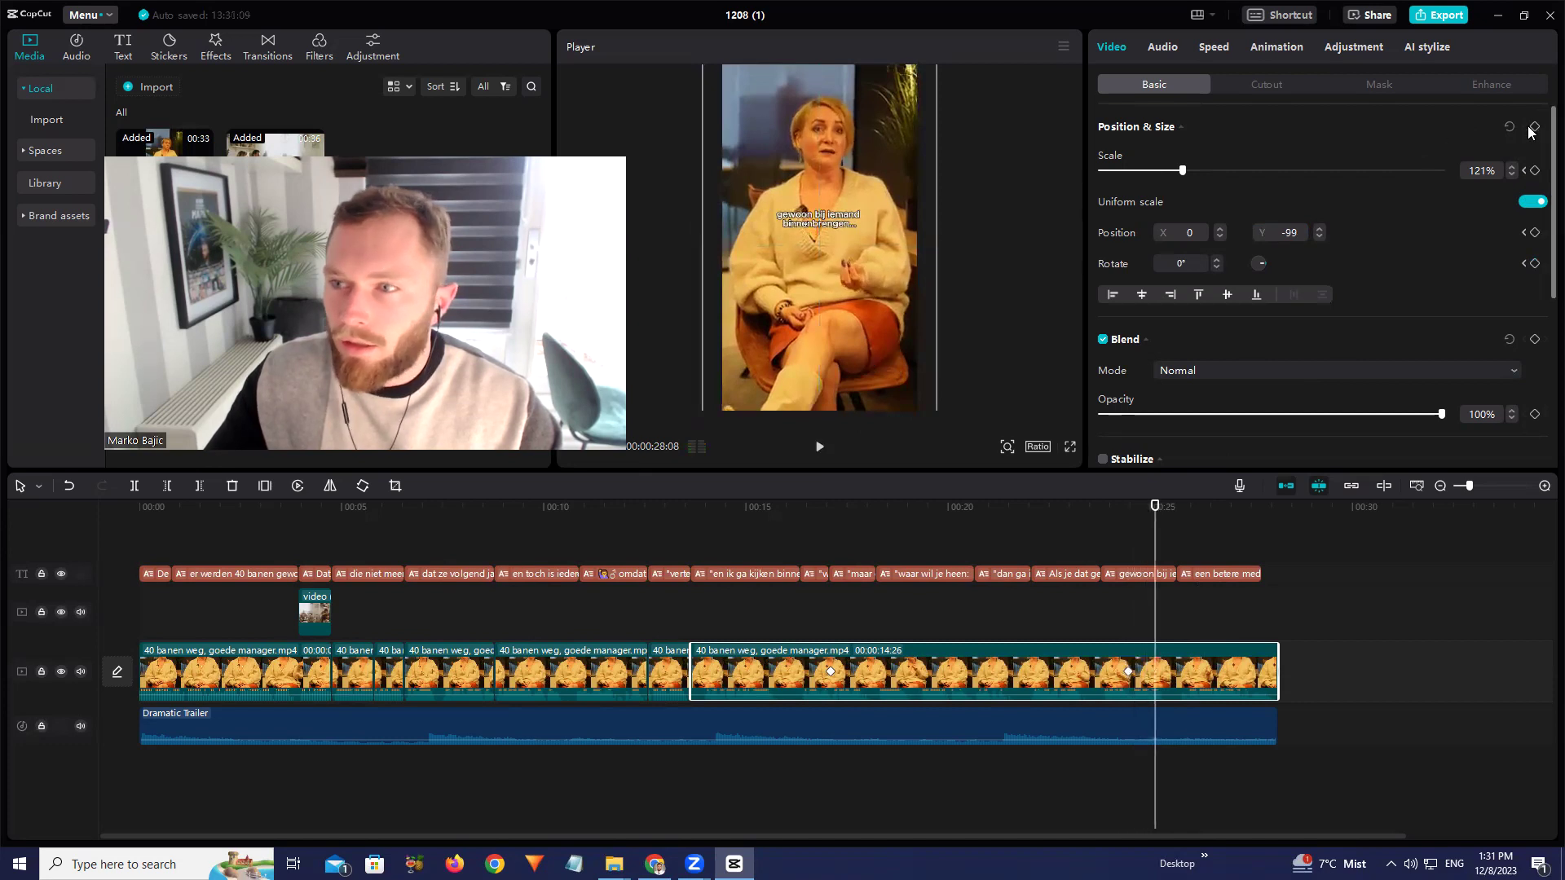
key(space)
drag(904, 390, 853, 301)
key(space)
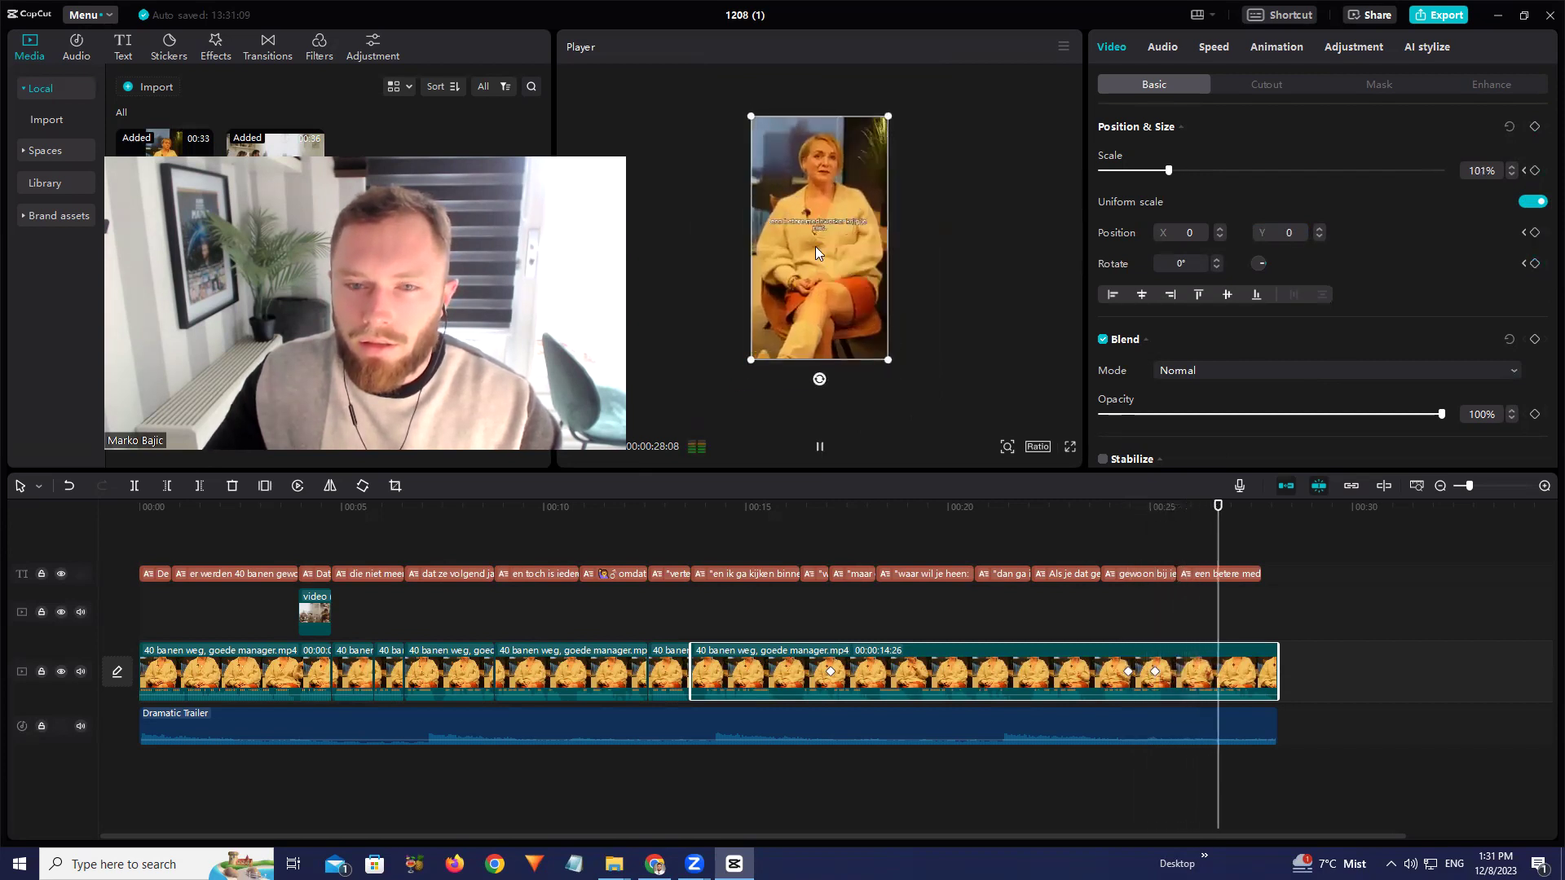
key(space)
drag(1107, 507, 1308, 536)
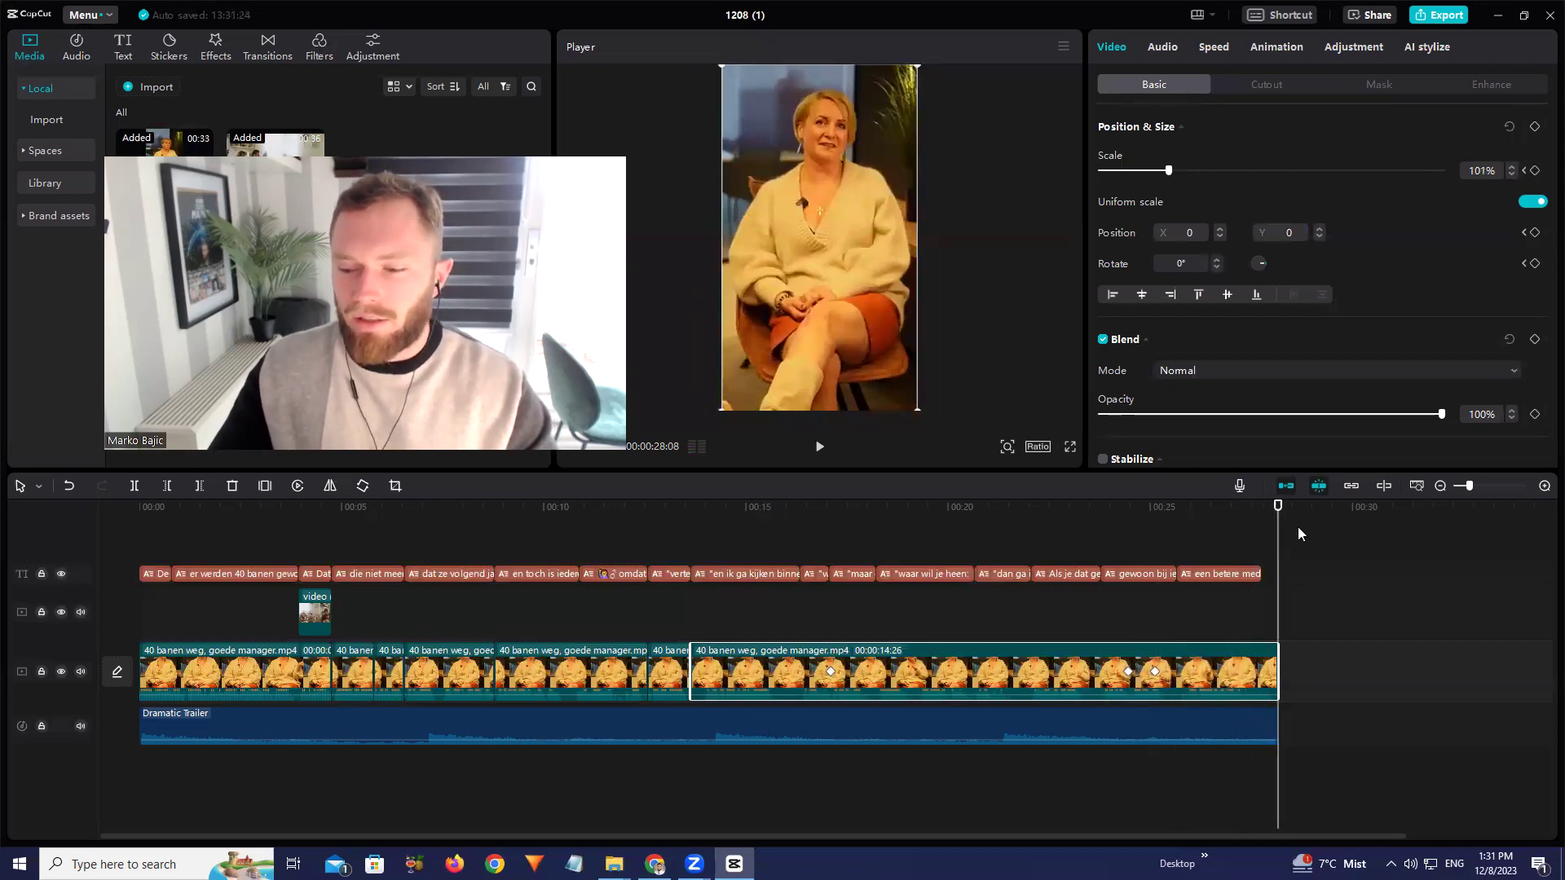
Play the video's opening, then start the second caption slightly later and extend the first caption up to it
key(space)
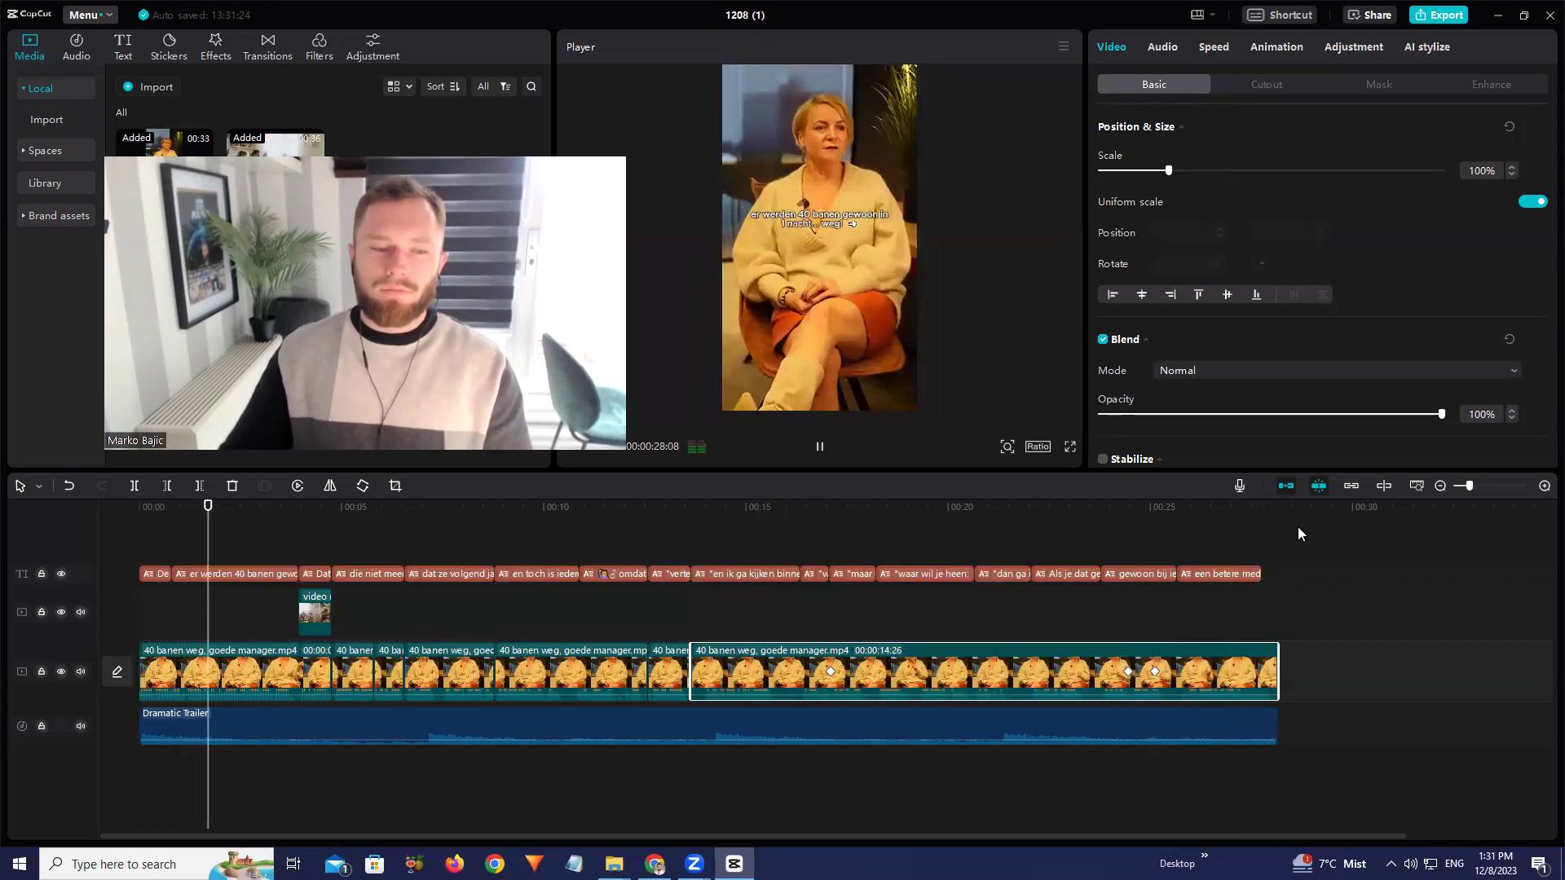
click(156, 509)
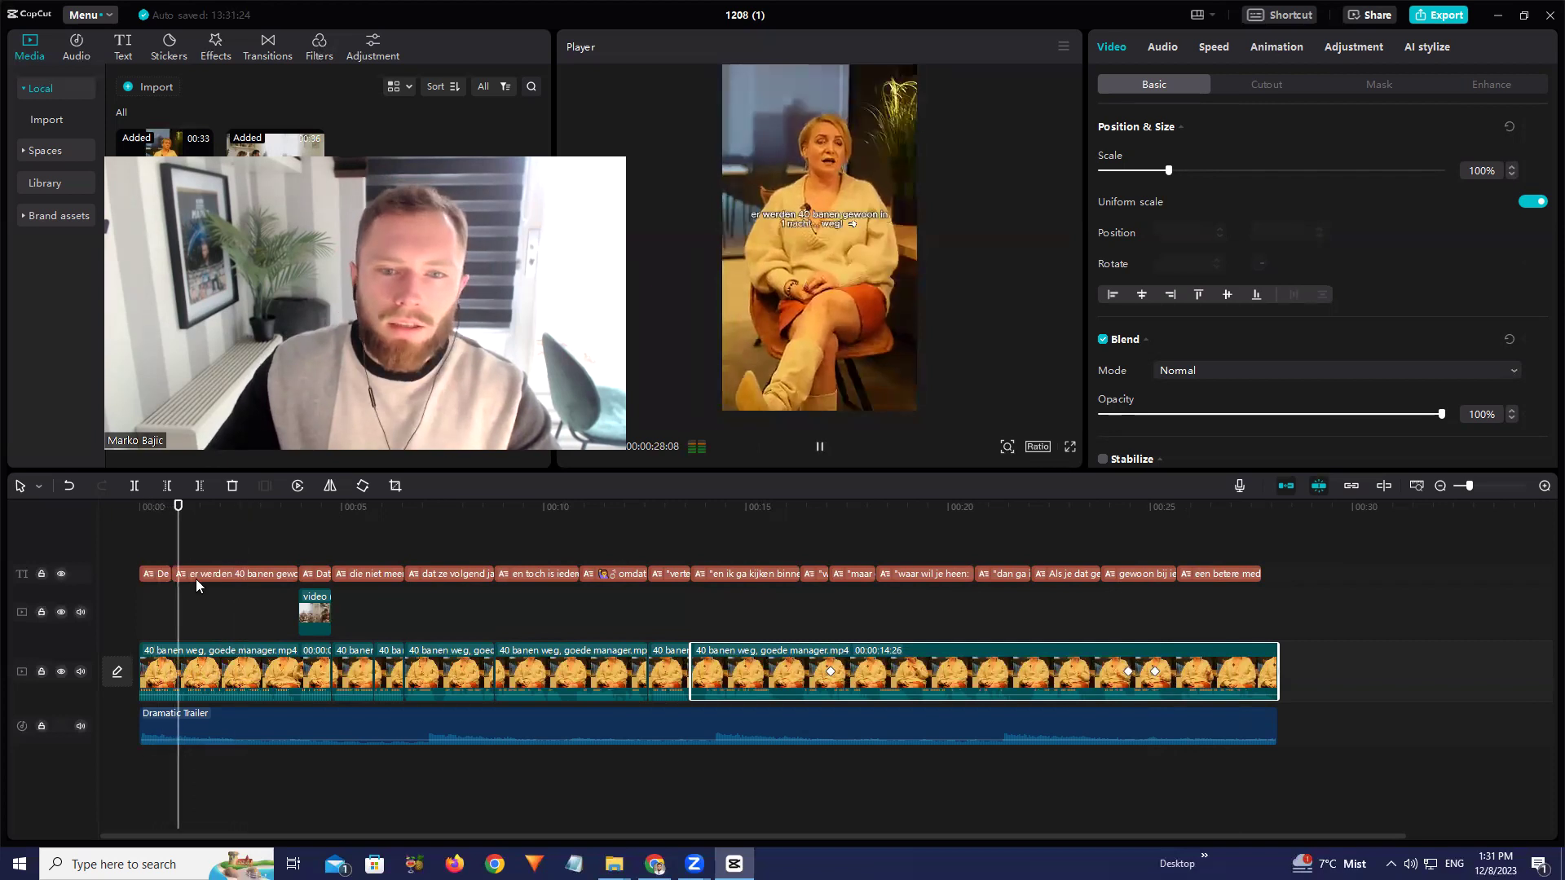
click(171, 571)
click(163, 574)
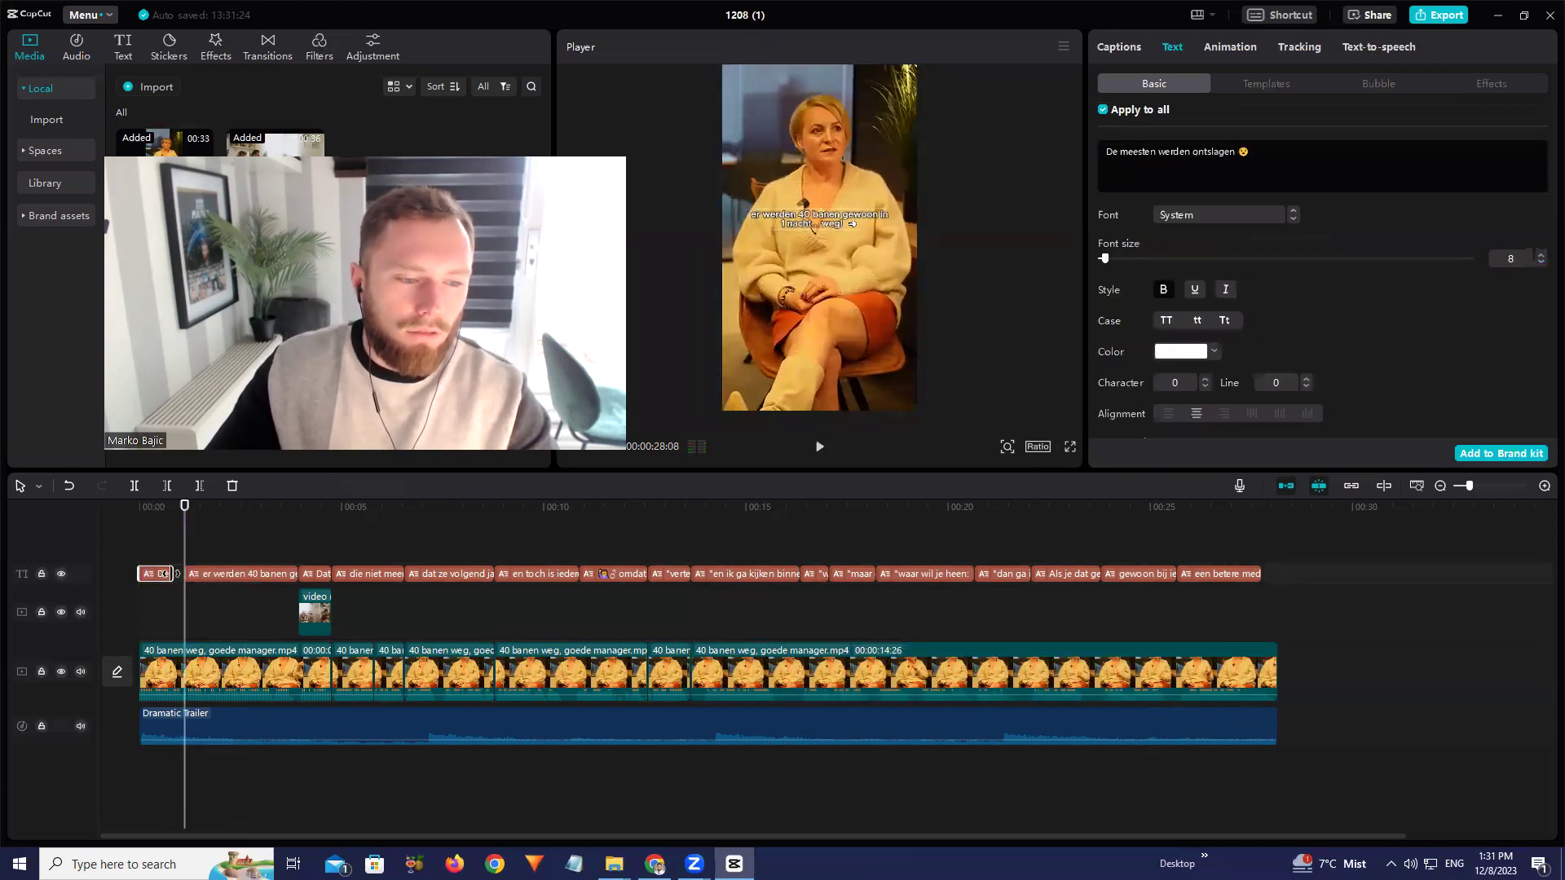
Play the whole video from the start to the final caption, then return to the caption "gewoon bij iemand binnenbrengen..."
drag(157, 509, 45, 512)
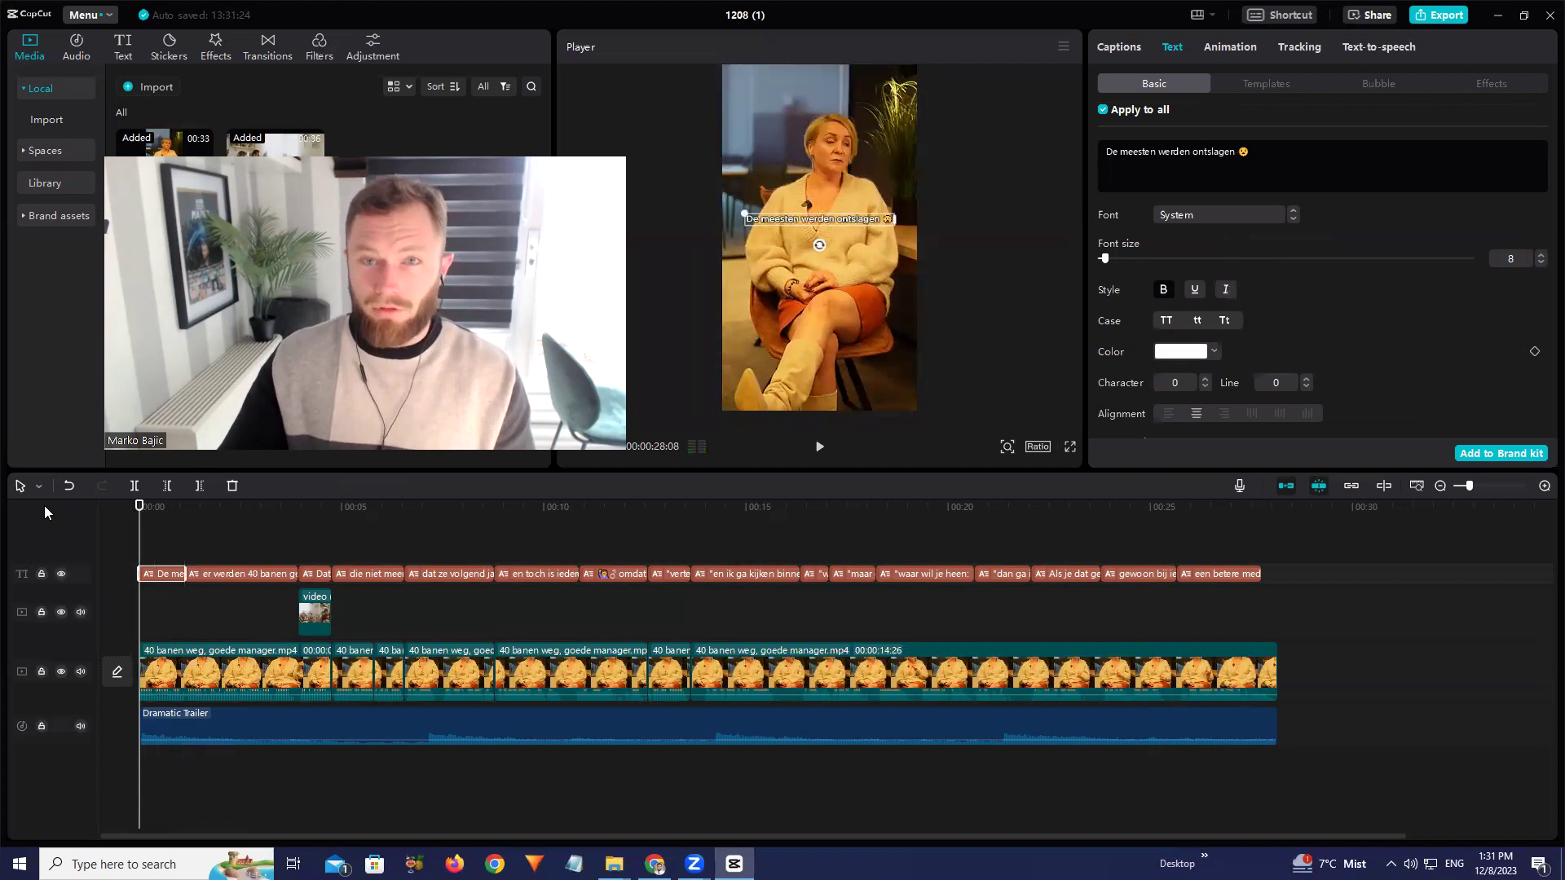
key(space)
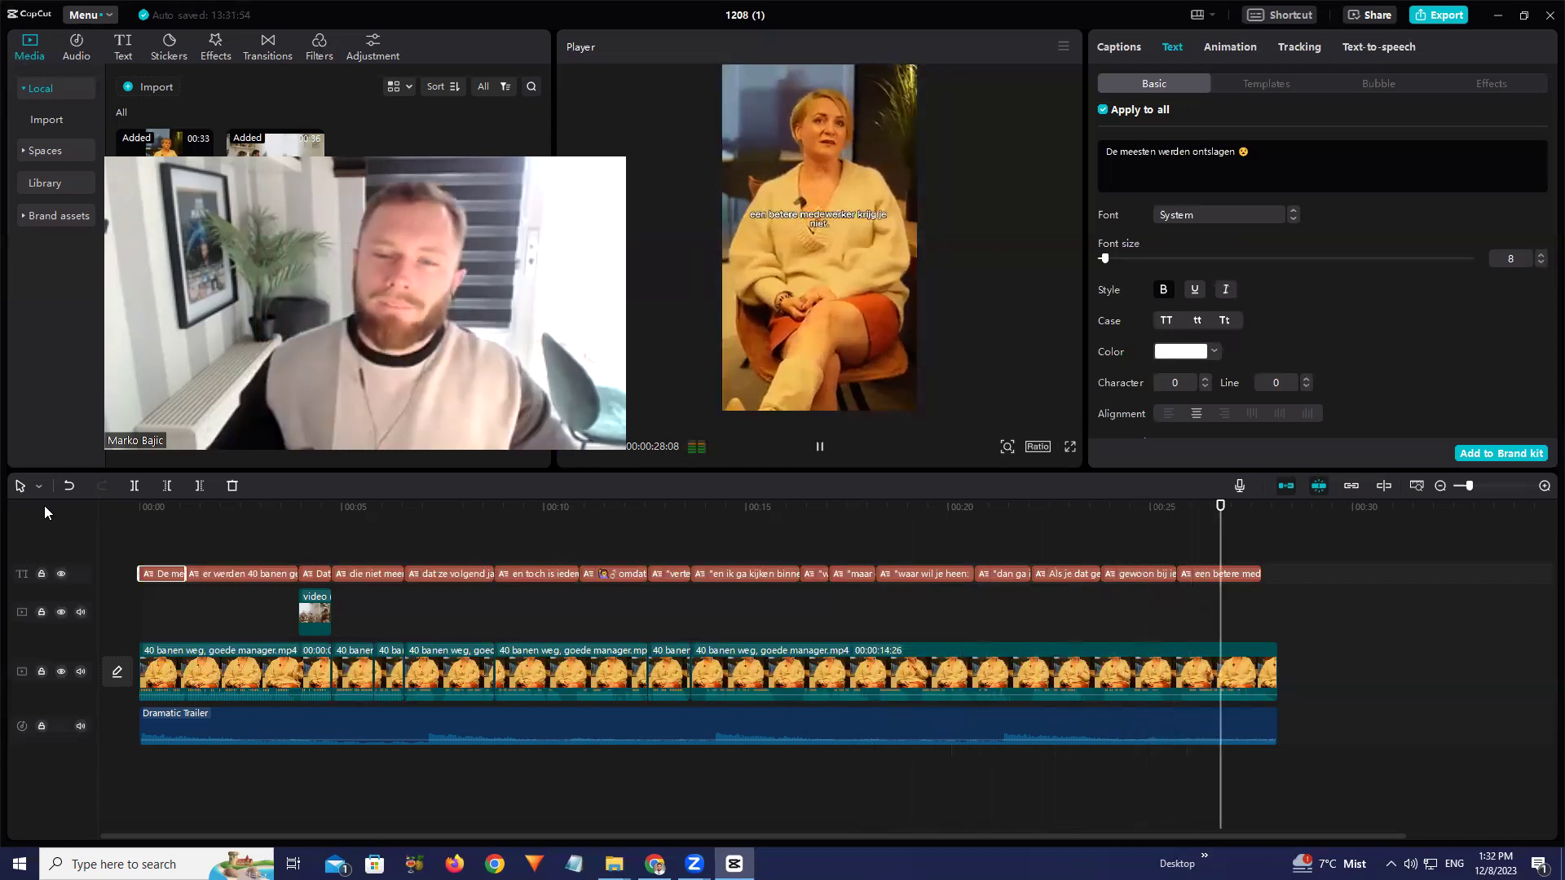
click(1157, 509)
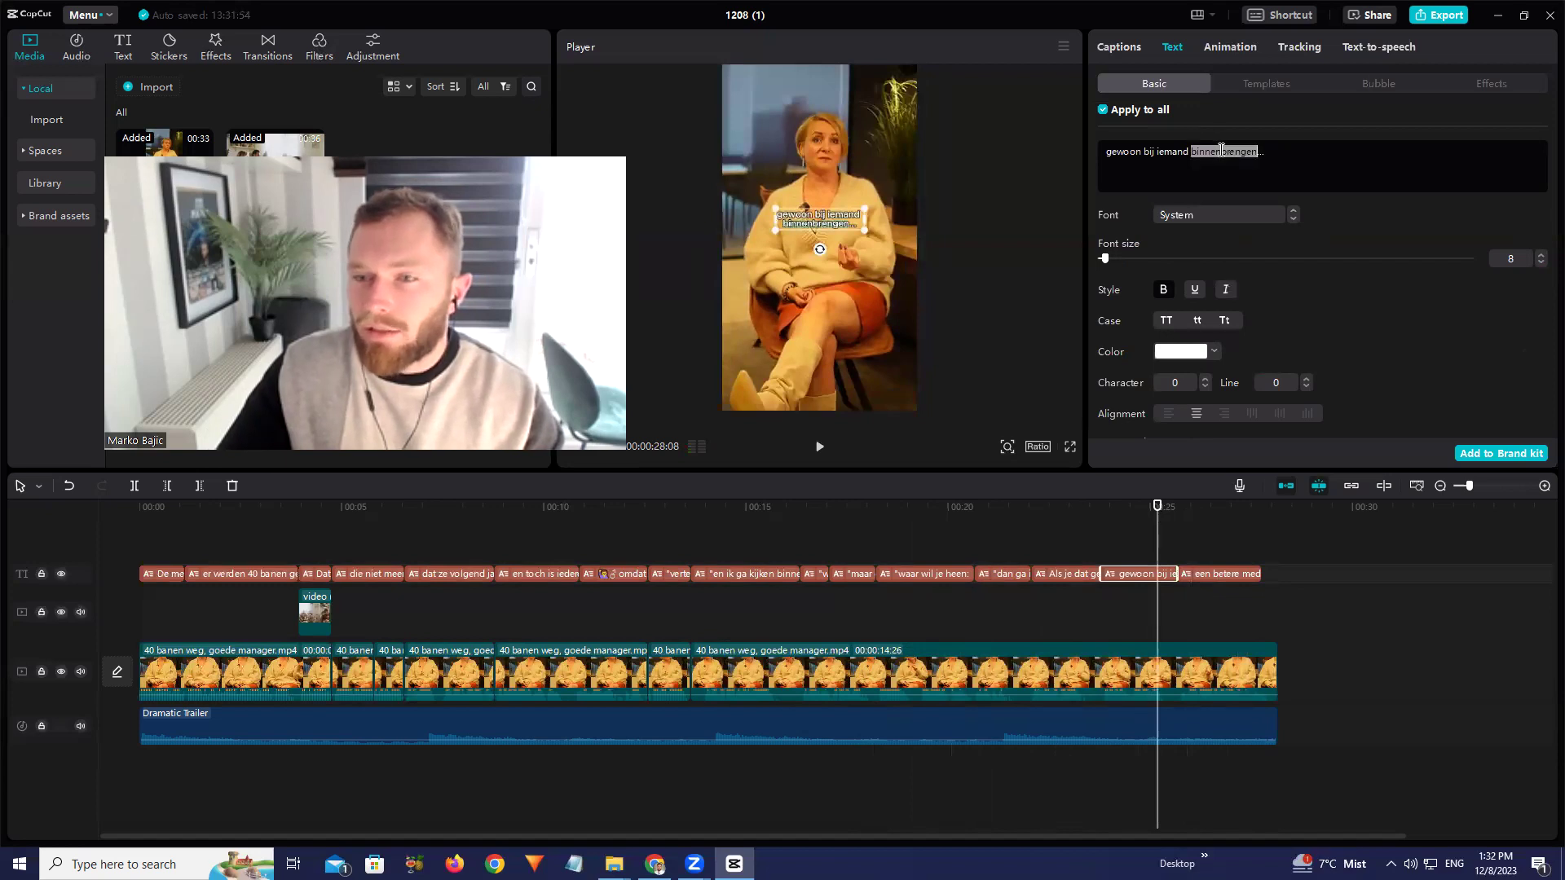
Switch to Chrome and open google.com in a new tab
key(alt+Tab)
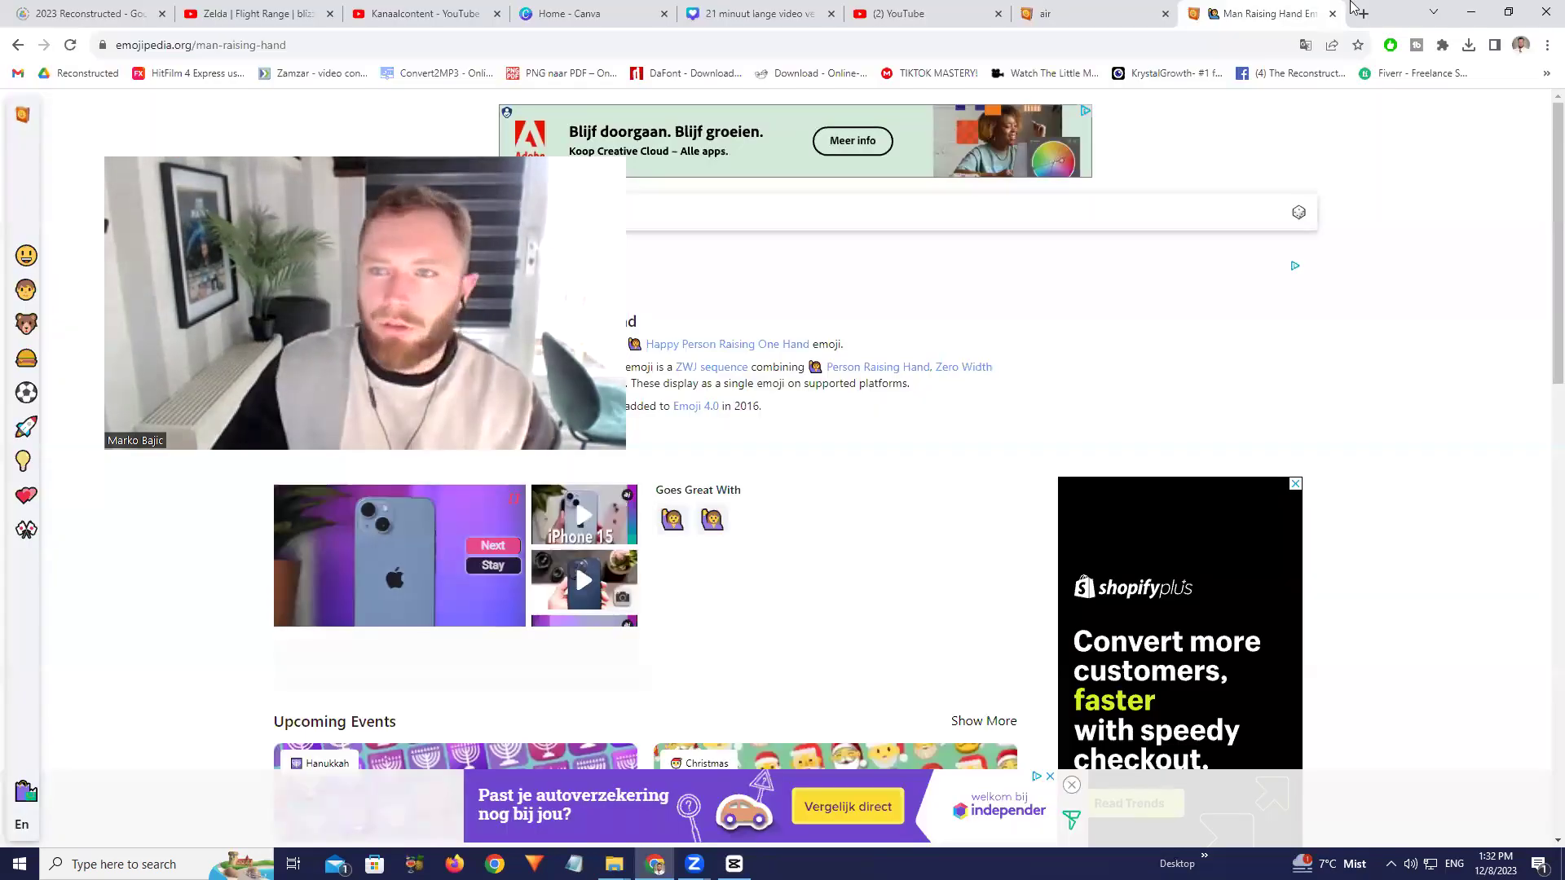
click(1366, 16)
text(google.com)
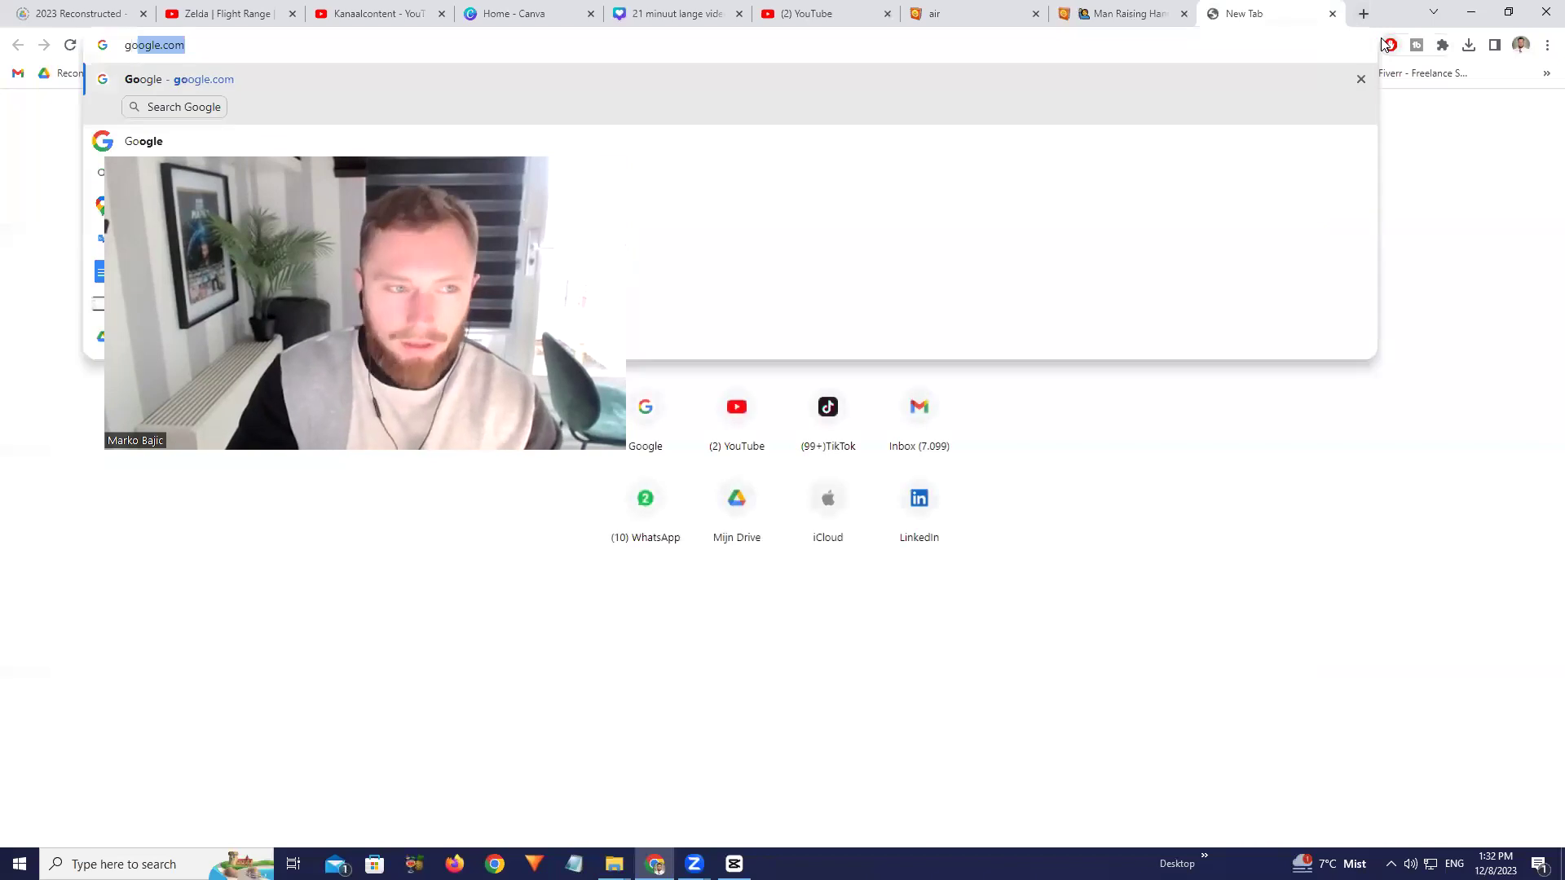
key(Return)
Search Google for "een gevoel binennbrengen of overbrengen" and examine the results for the correct Dutch verb
text(b)
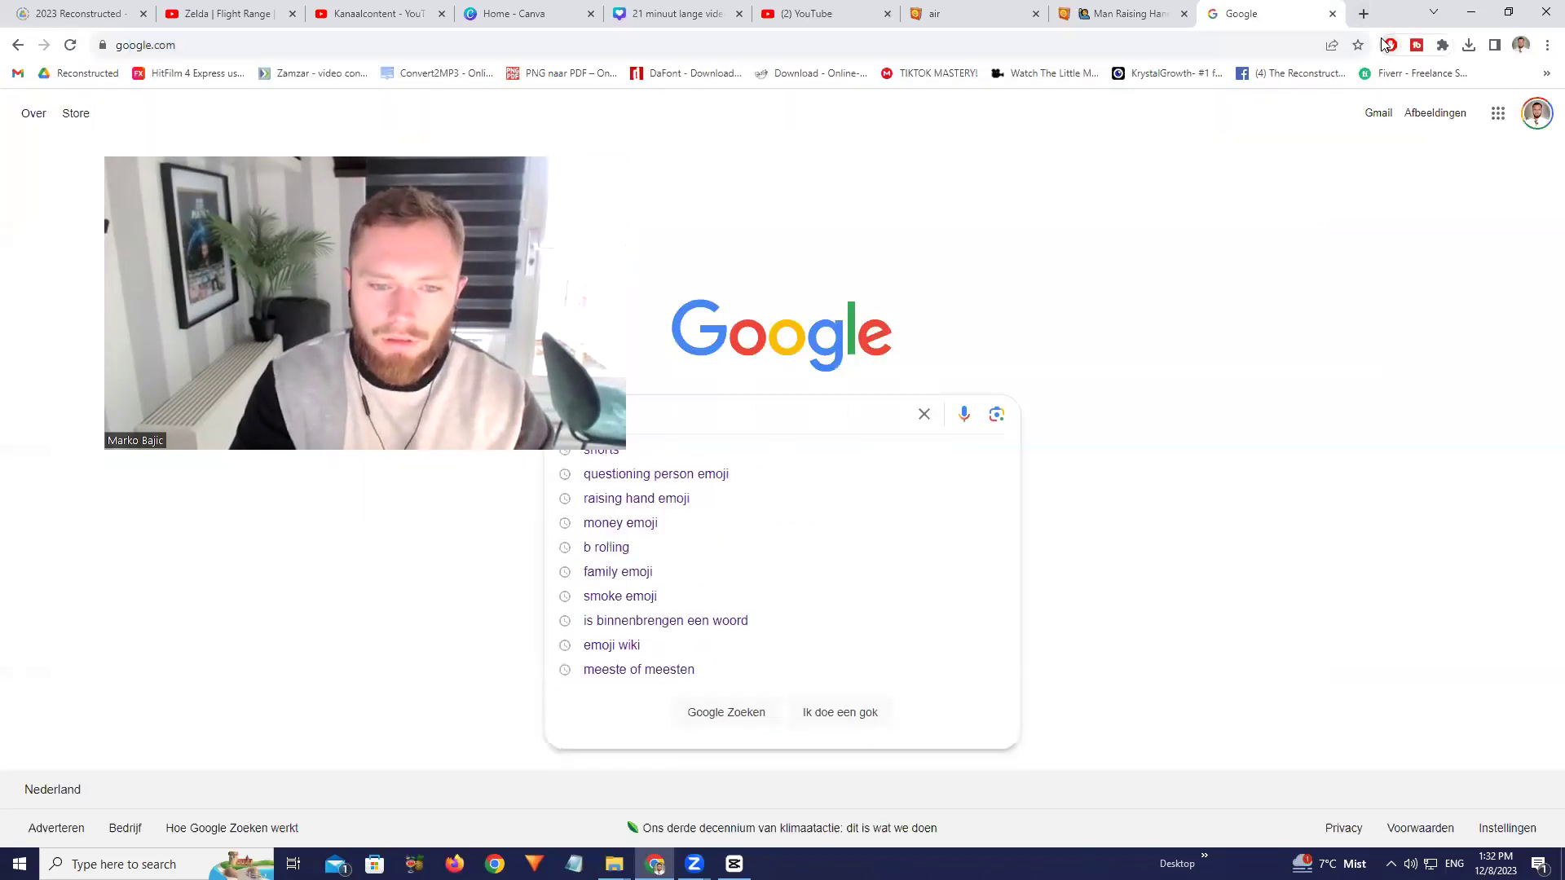
text(innendringen)
key(ctrl+a)
text(gev)
key(ctrl+a)
text(een gevoel )
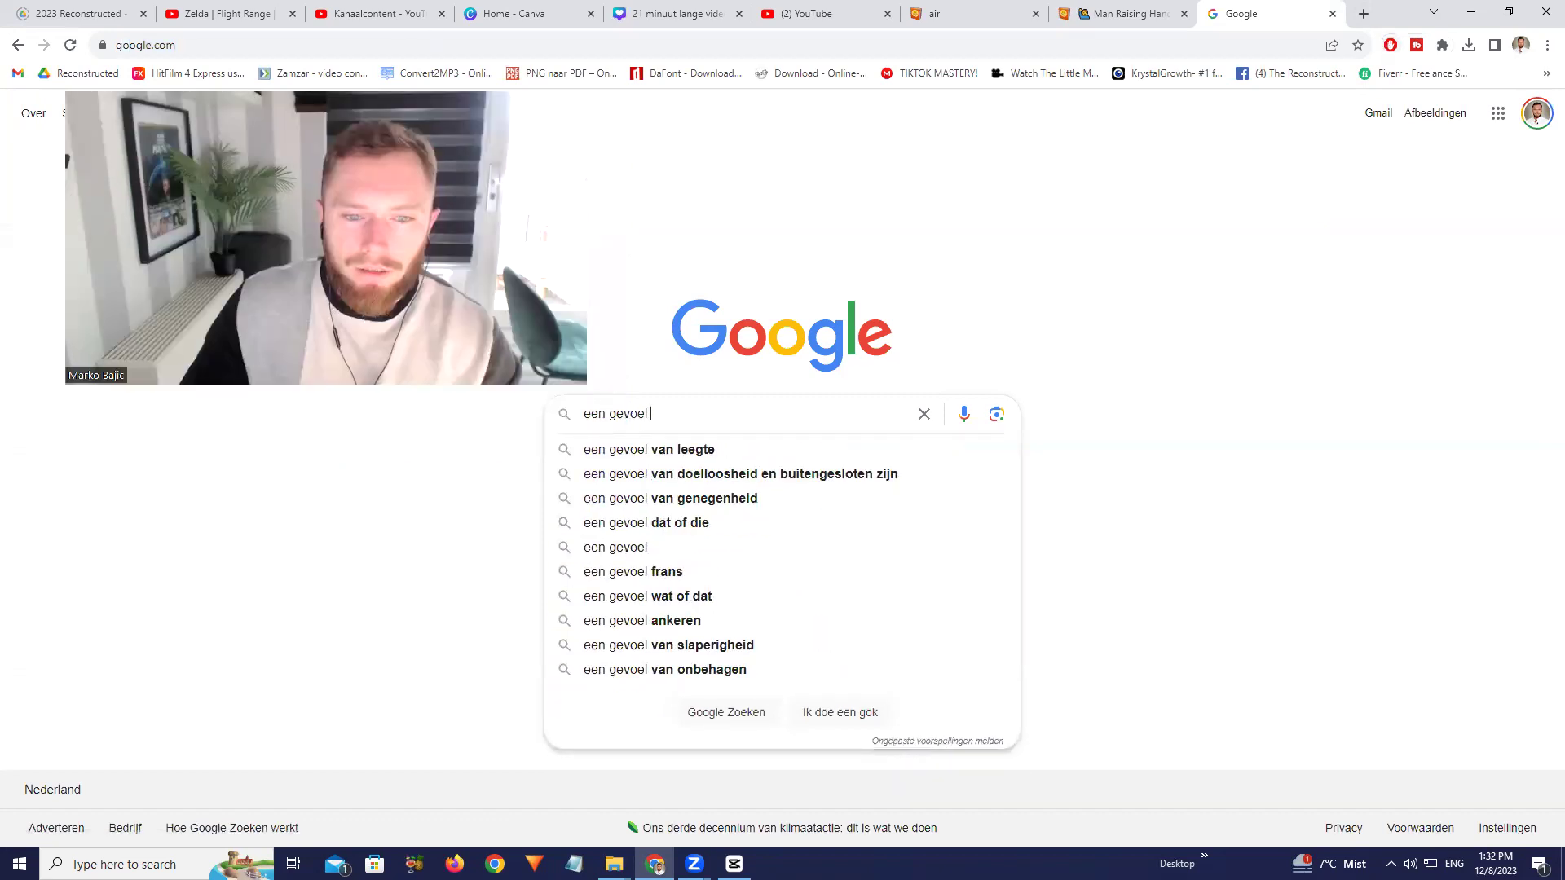
text(bin)
text(gen of overbrengen)
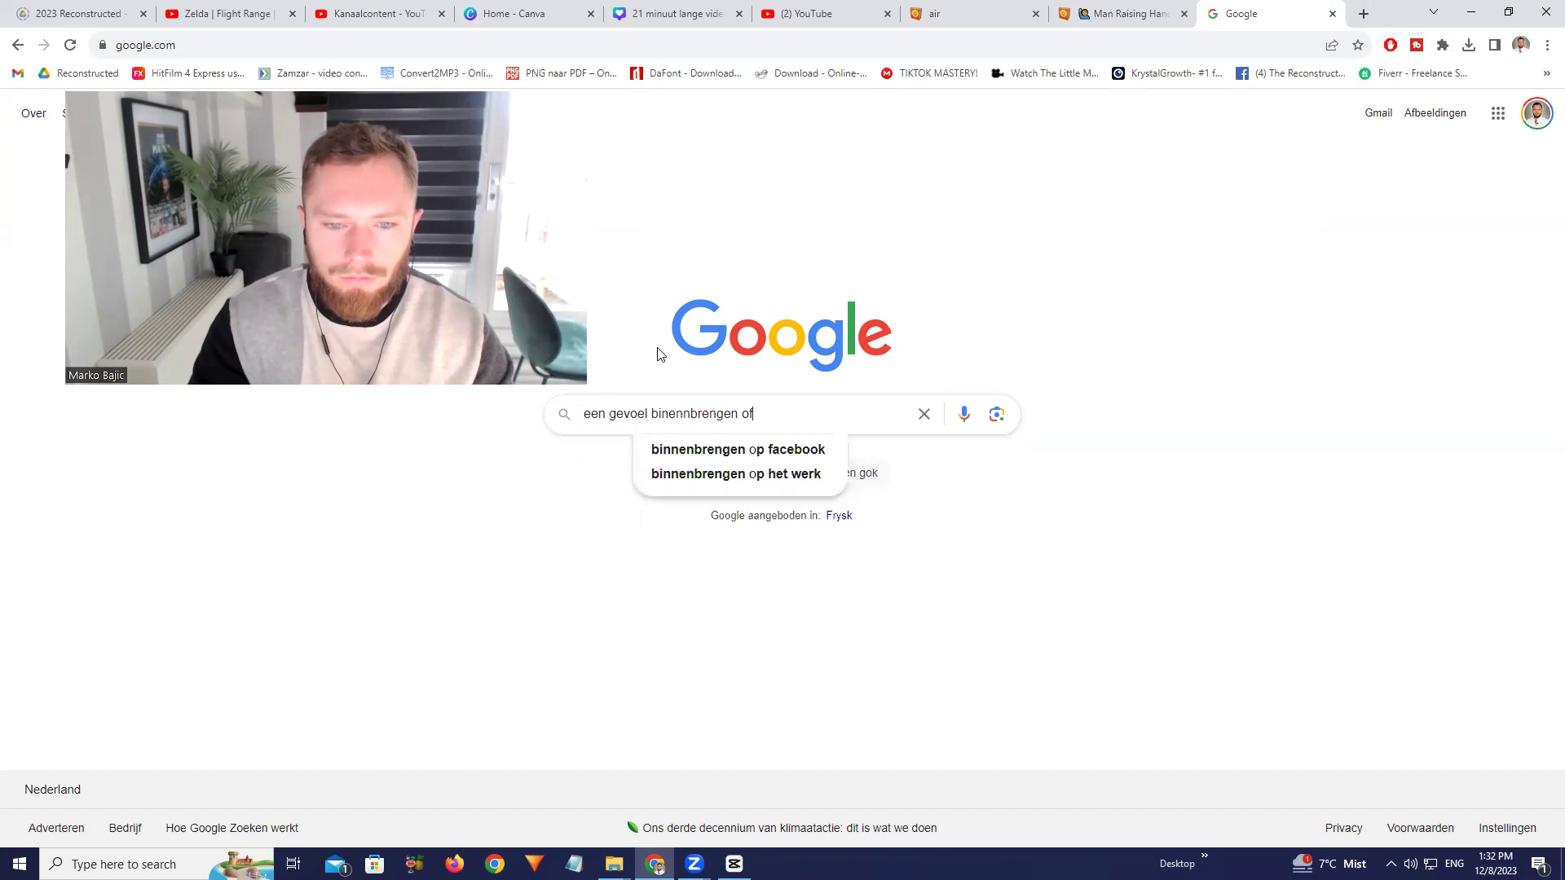
key(Return)
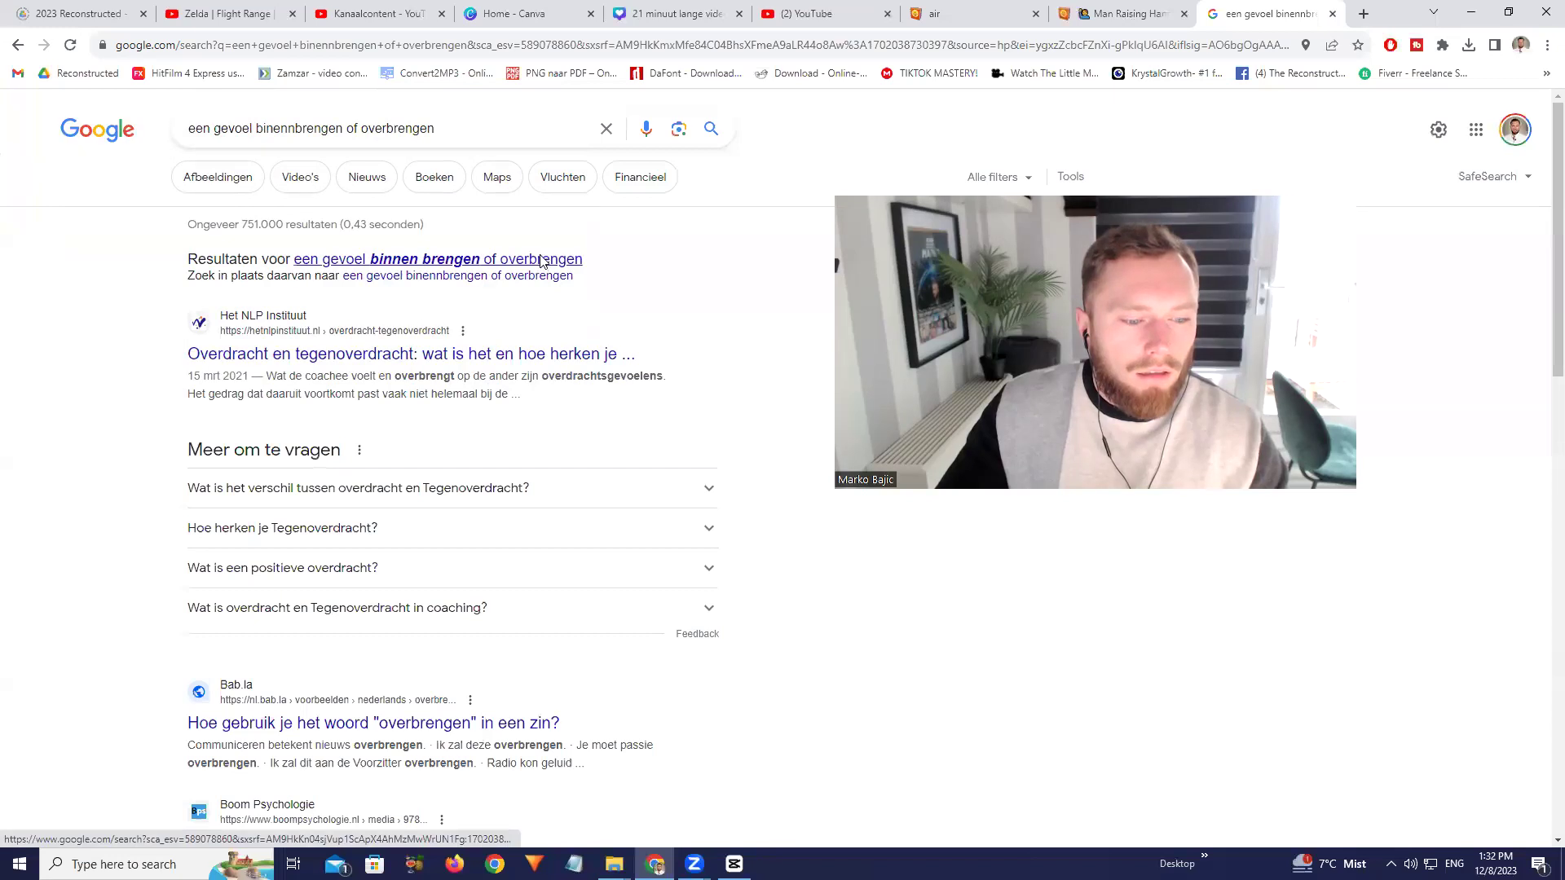
scroll(541, 261, down, 5)
scroll(540, 261, down, 1)
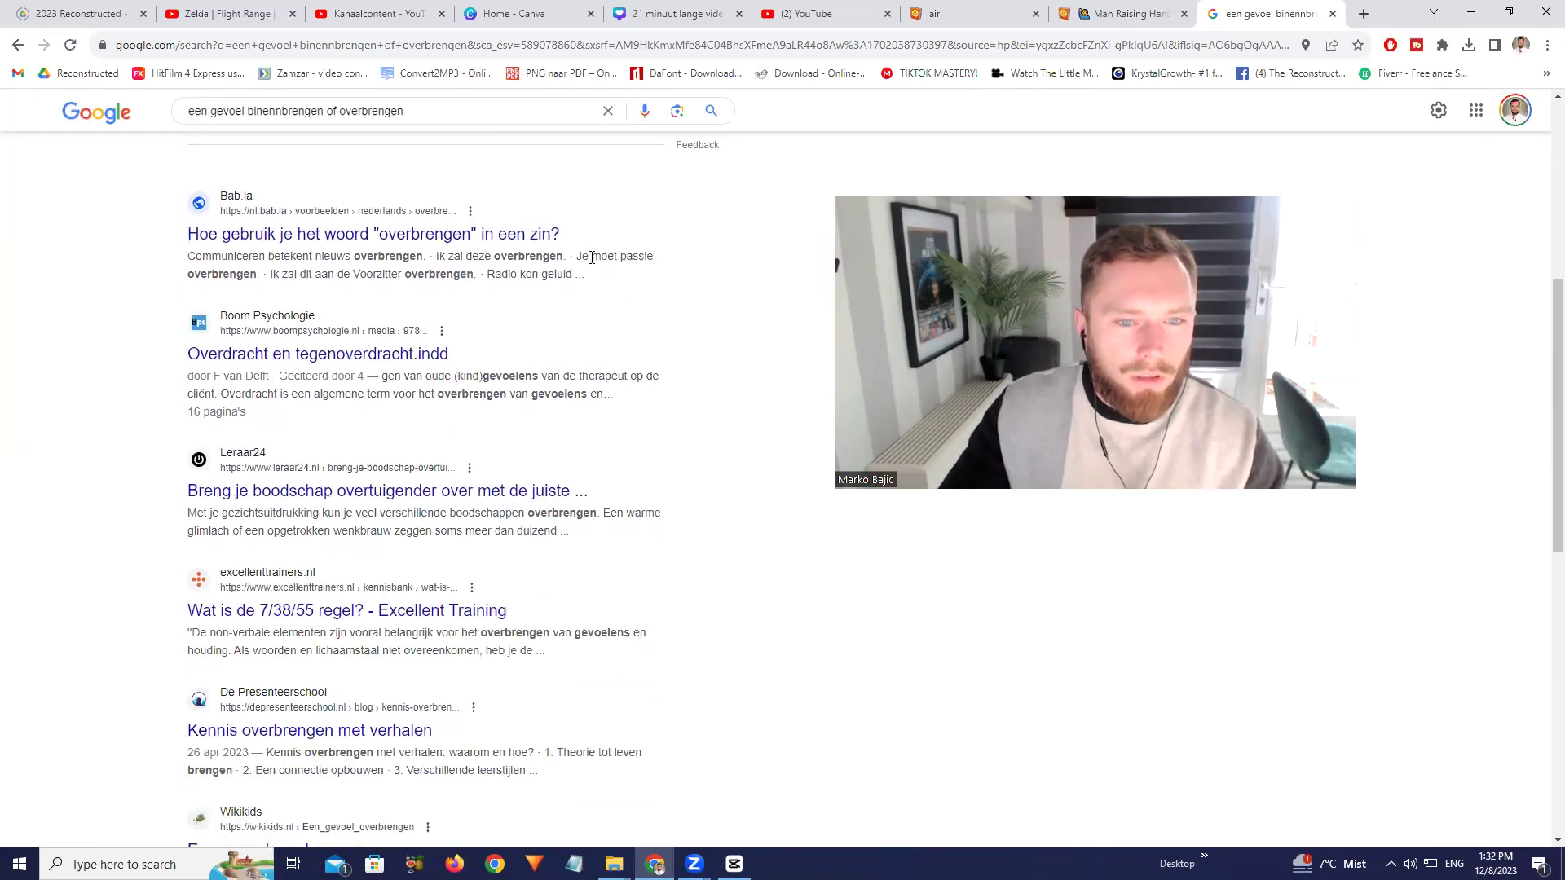
Return to CapCut, replace "binnenbrengen" with "overbrengen" in the caption "gewoon bij iemand binnenbrengen..." and play it back
key(alt+Tab)
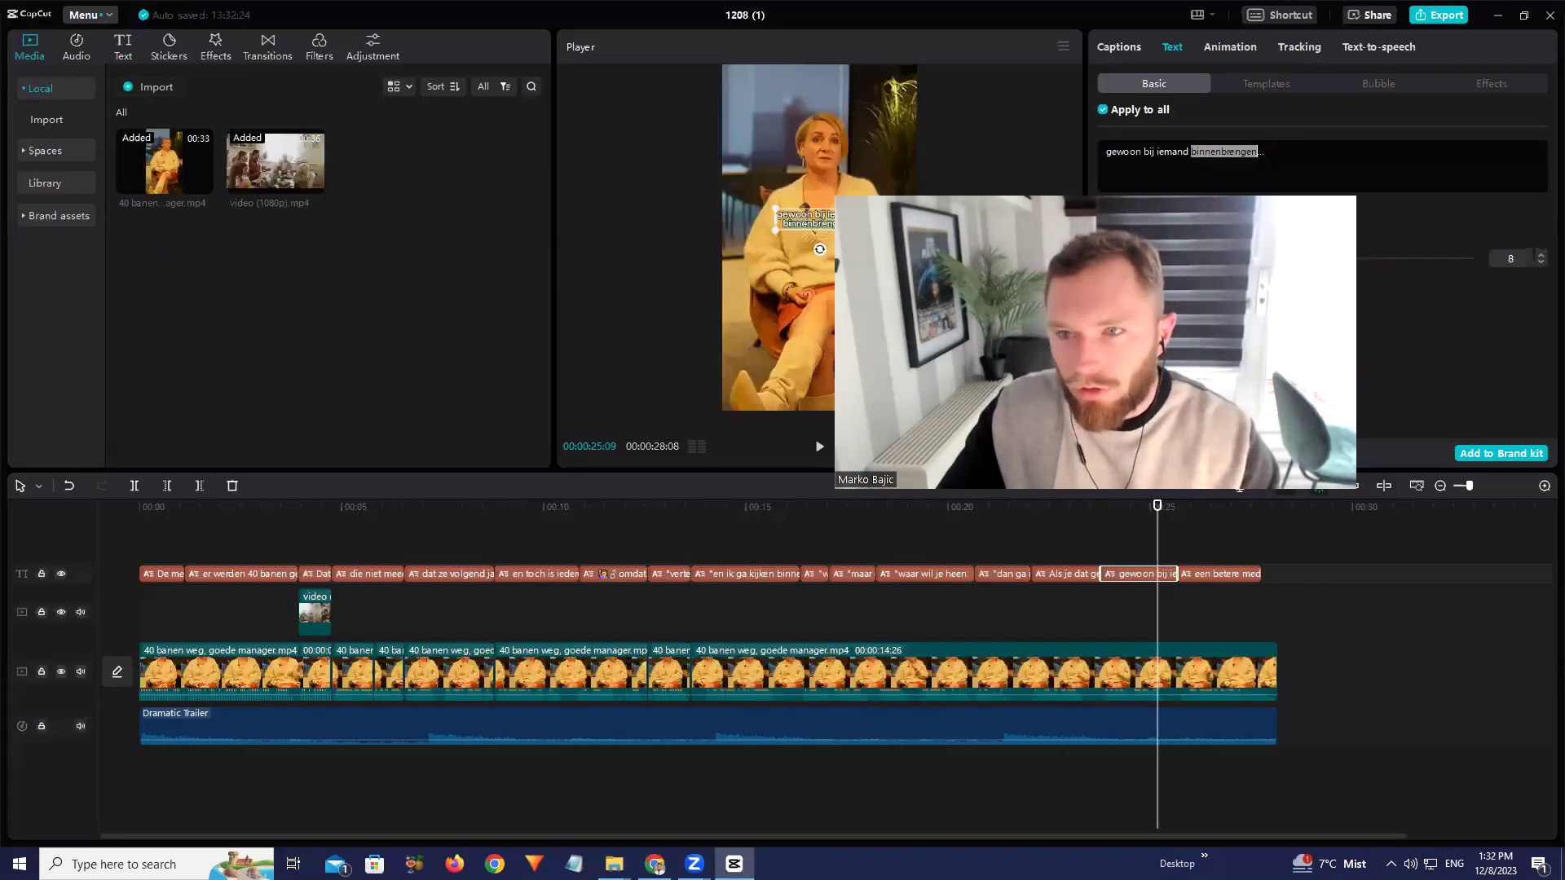
text(overbr)
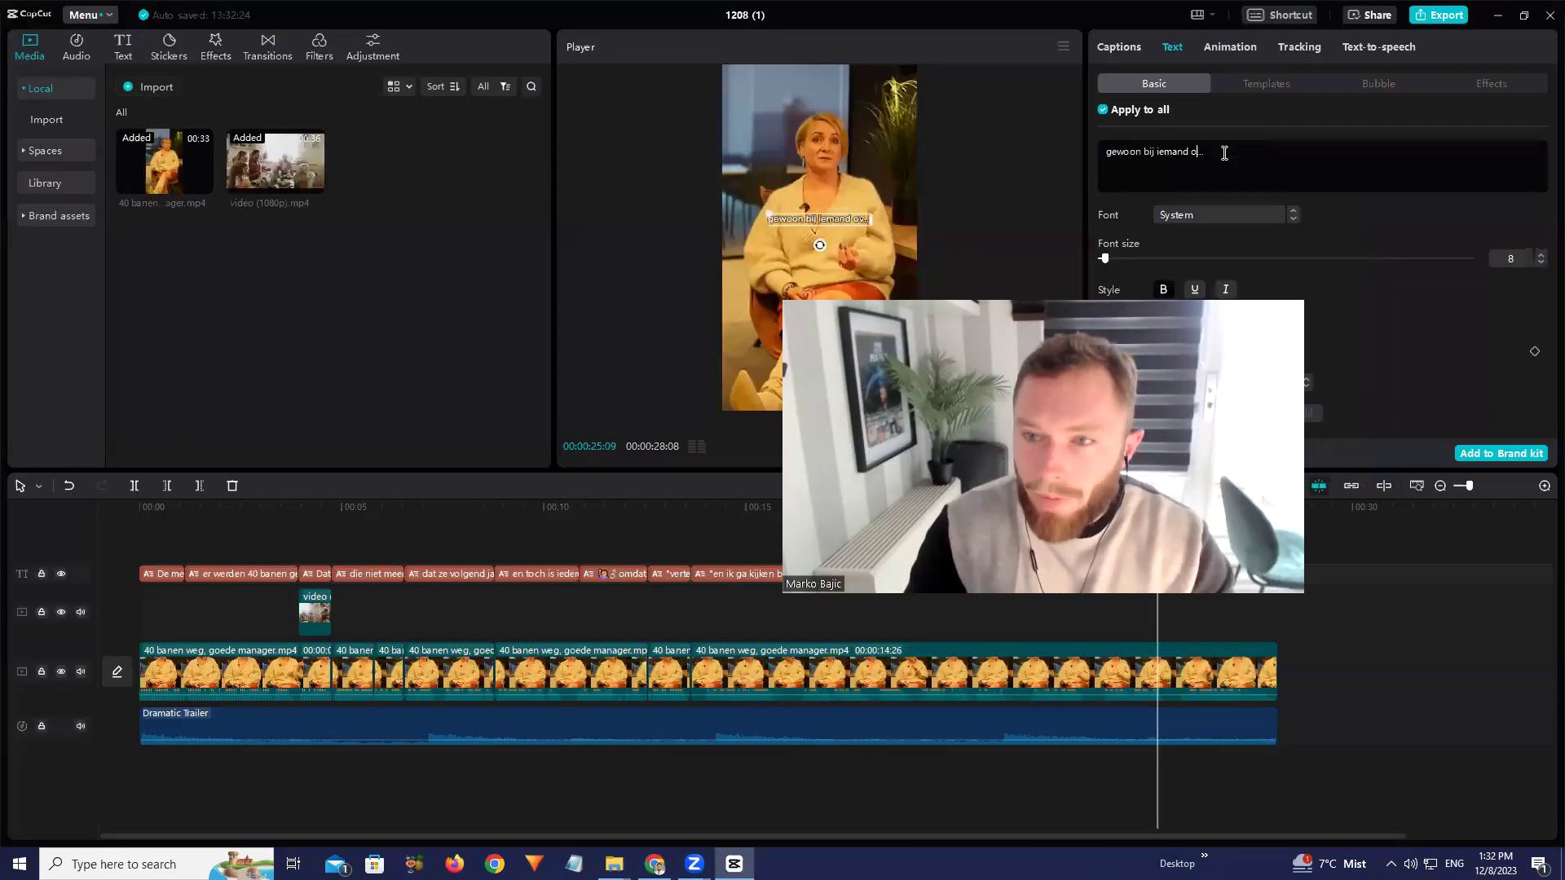
text(engen...)
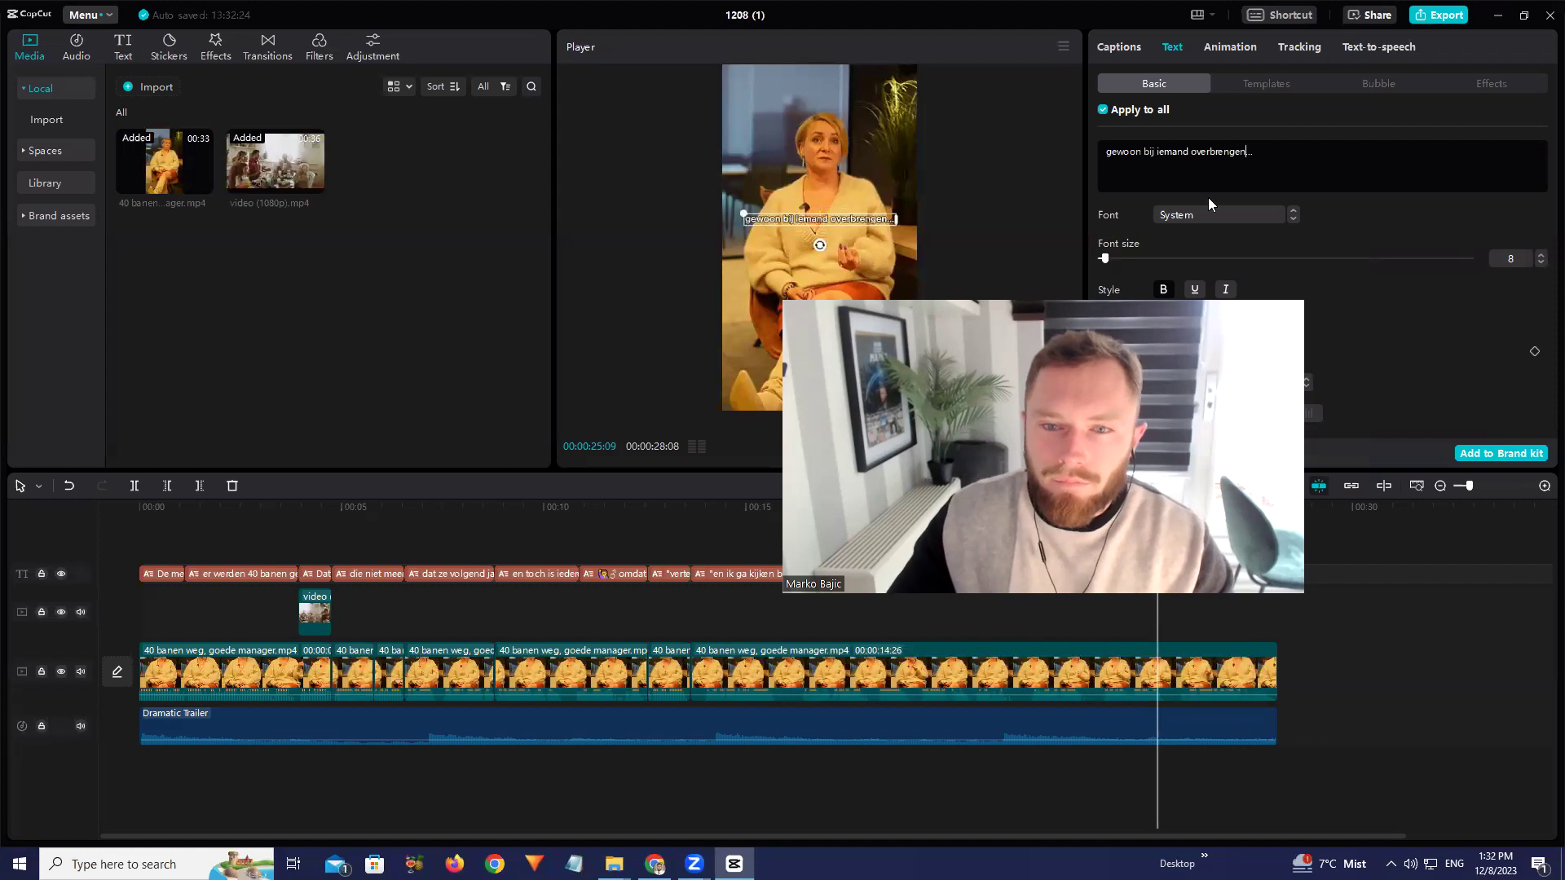
key(space)
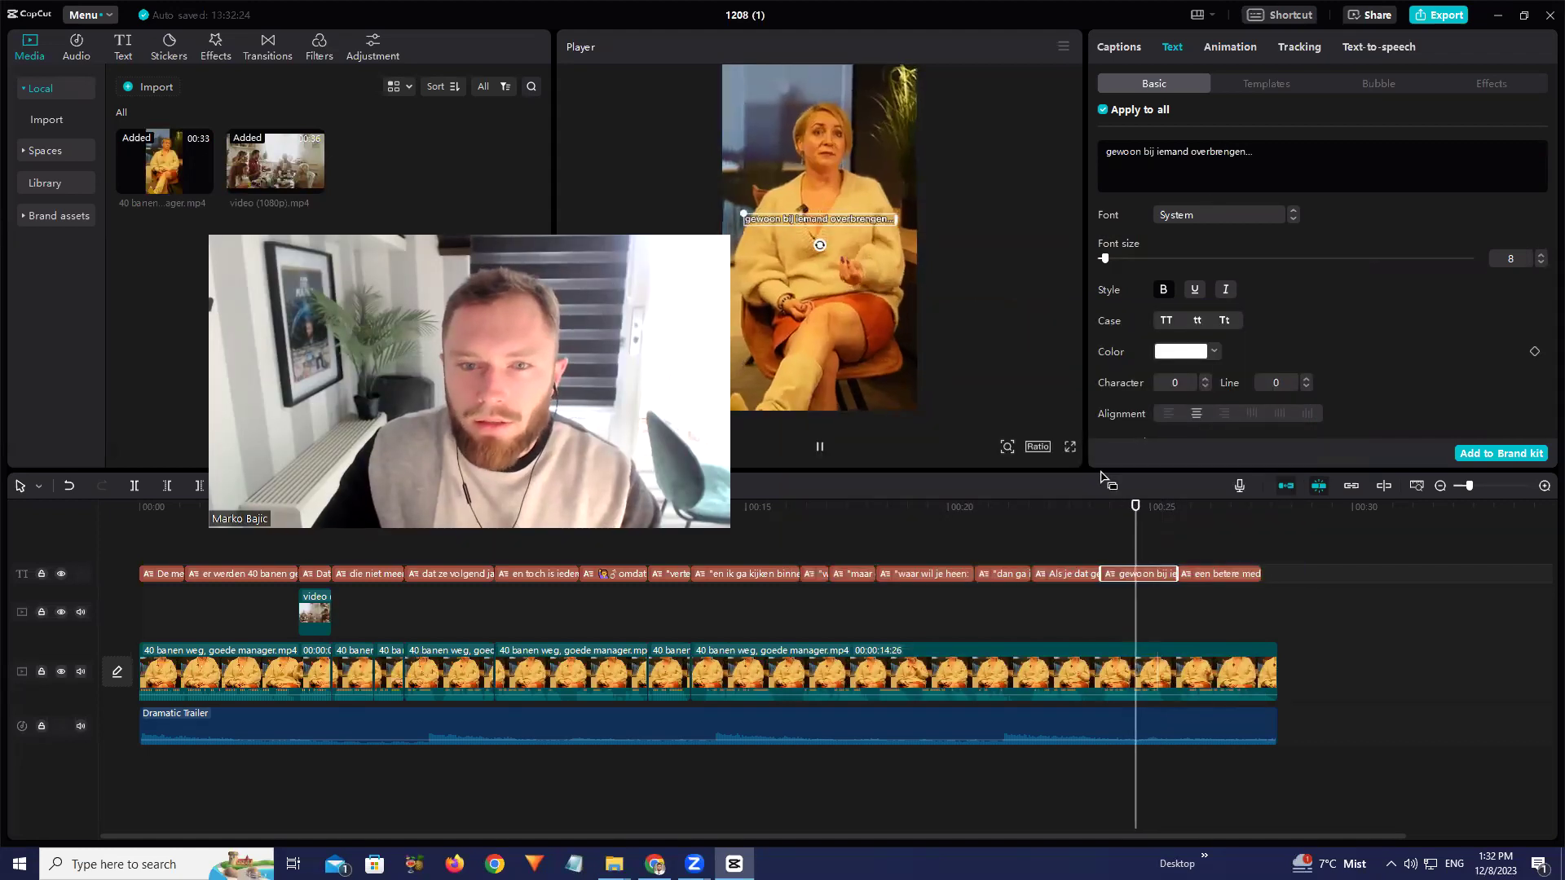
Add "..." before the last caption, "een betere medewerker krijg je niet.", and extend that caption to the end of the video
click(872, 228)
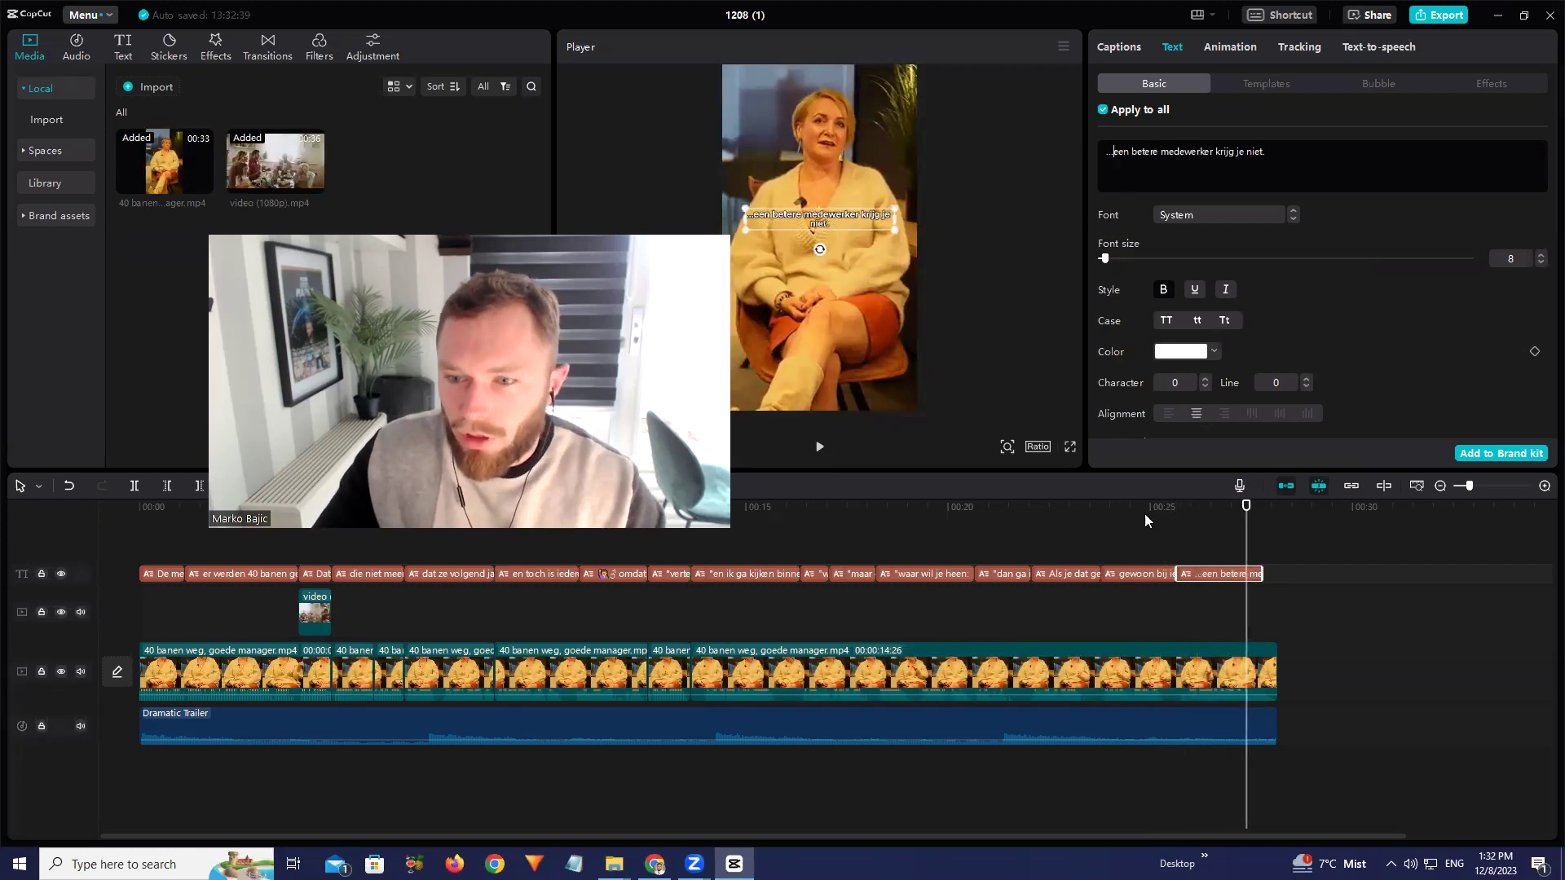
mouse_move(1152, 508)
mouse_down()
mouse_move(1197, 512)
mouse_move(1158, 510)
mouse_up()
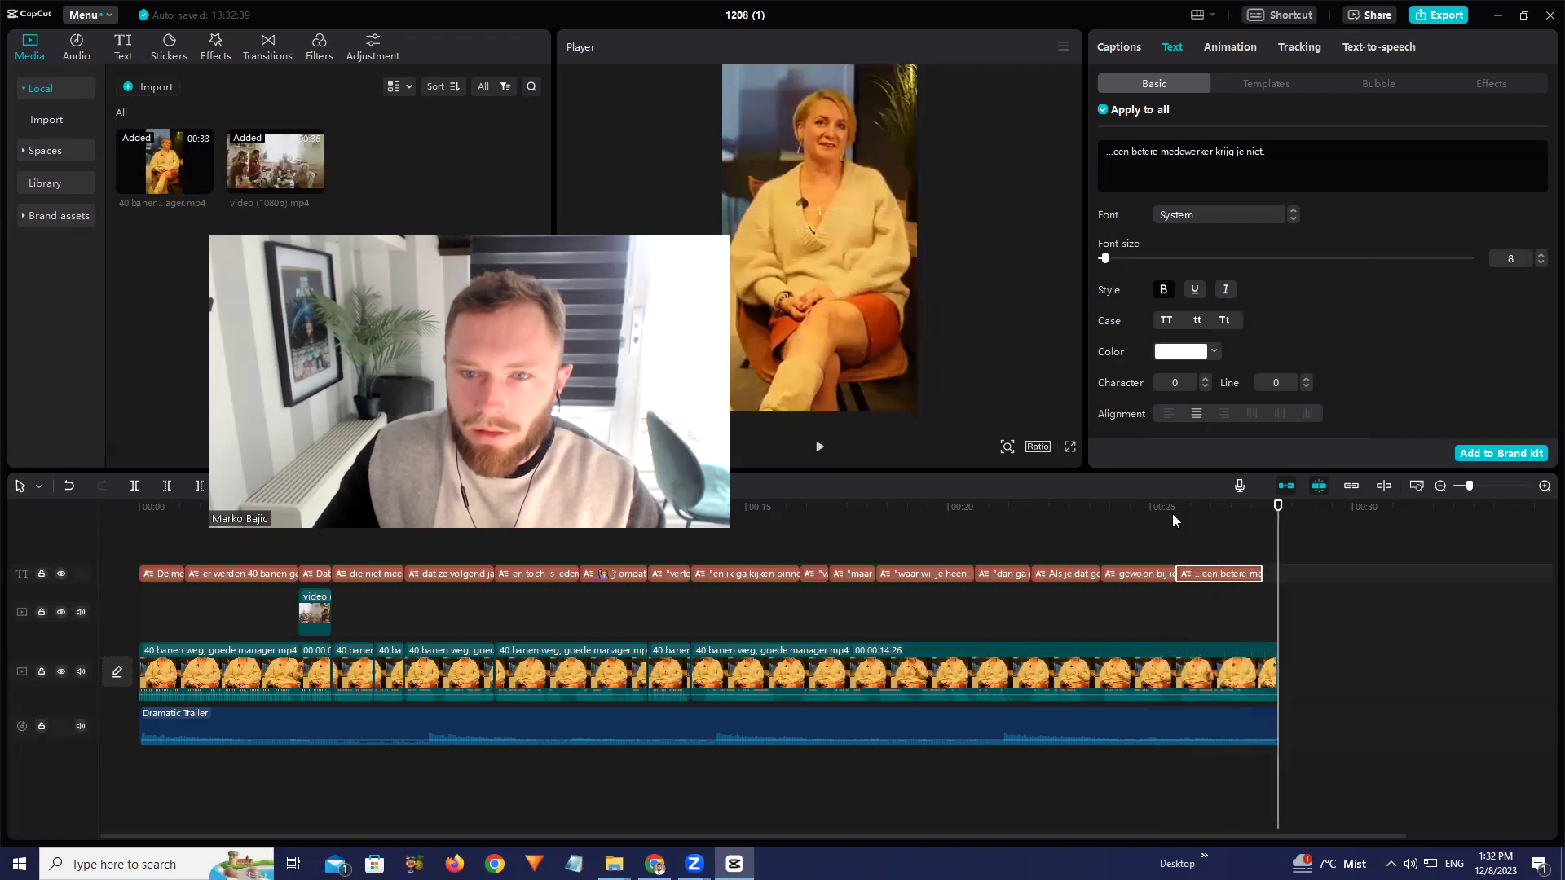
key(space)
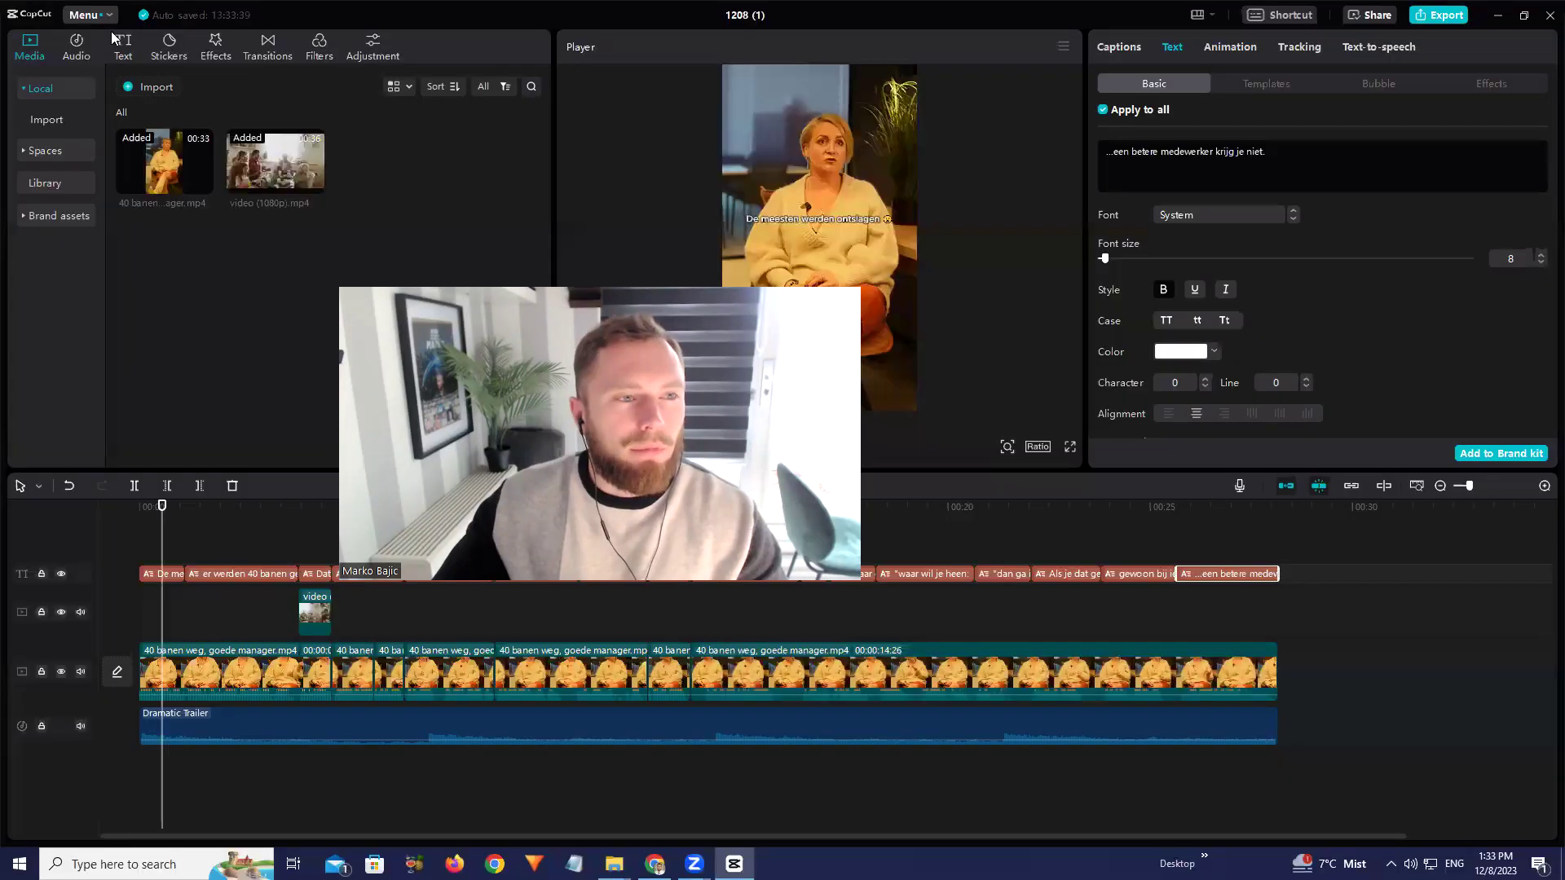
Export the video with the title "Fully edited 40 MAN ONTSLAGEN"
click(84, 14)
mouse_move(81, 39)
key(ctrl+e)
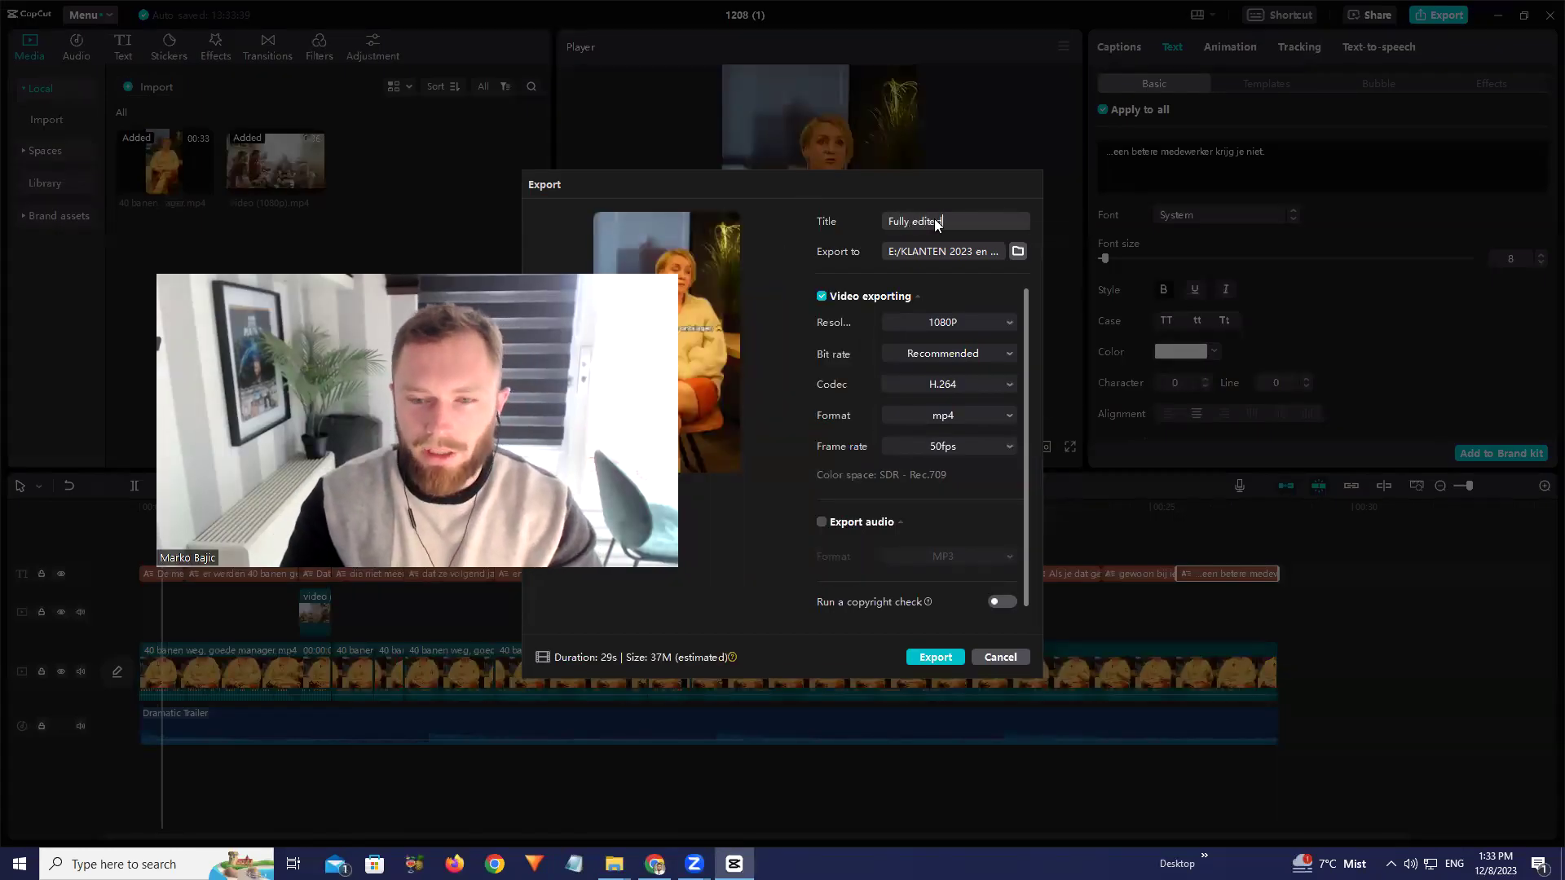
click(934, 219)
text(Fully edited 40 MAN ONTSLAGEN)
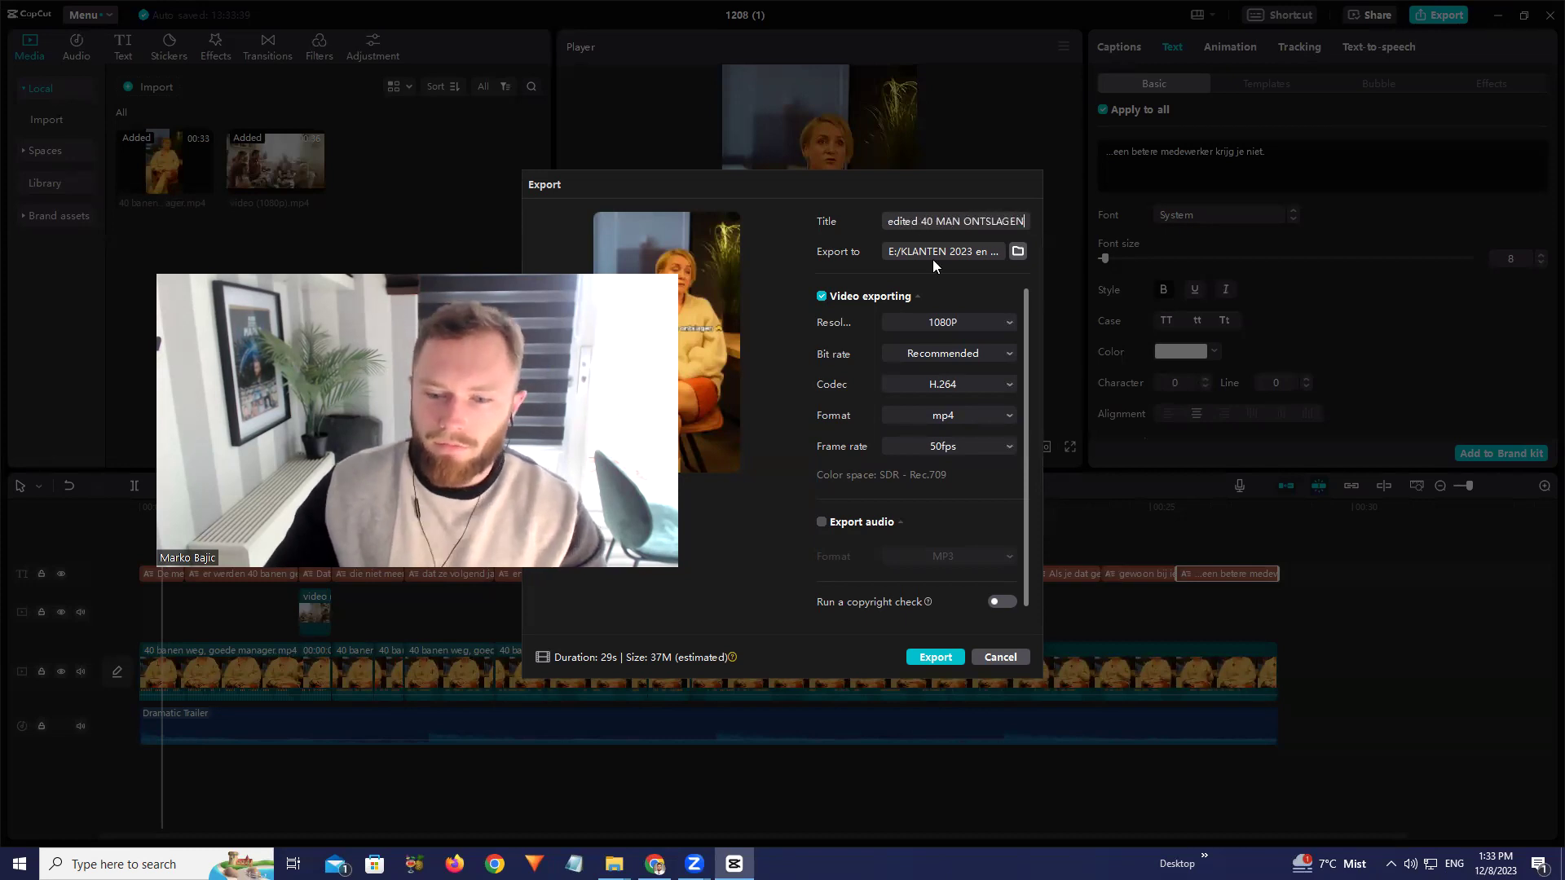
click(941, 653)
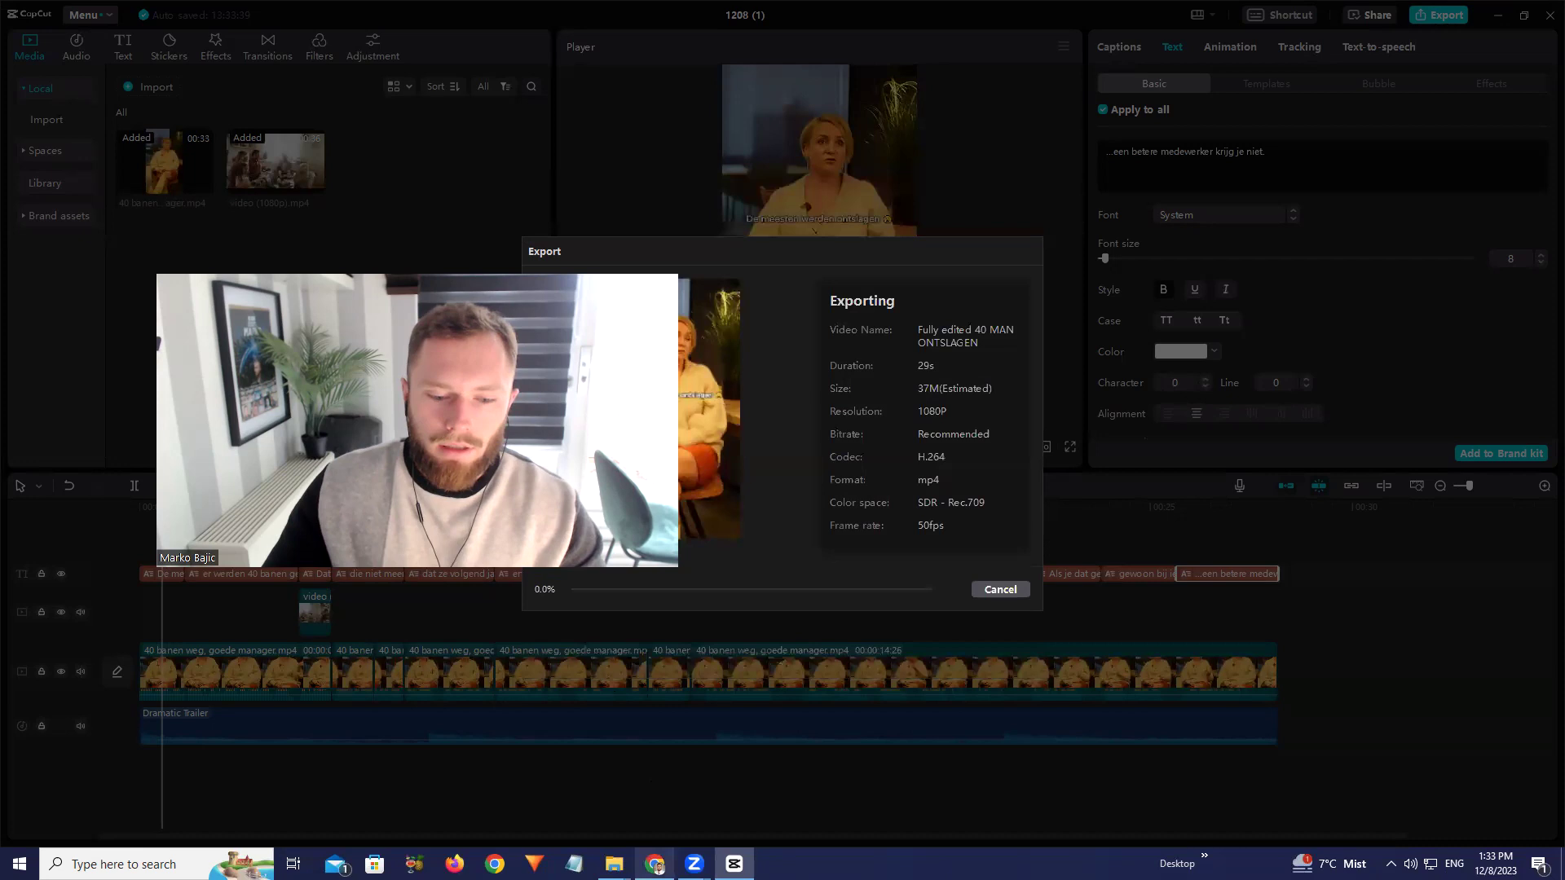
Switch to the Bewerkt folder in File Explorer, move its window clear of the webcam image and check the files with smaller thumbnails
mouse_move(614, 864)
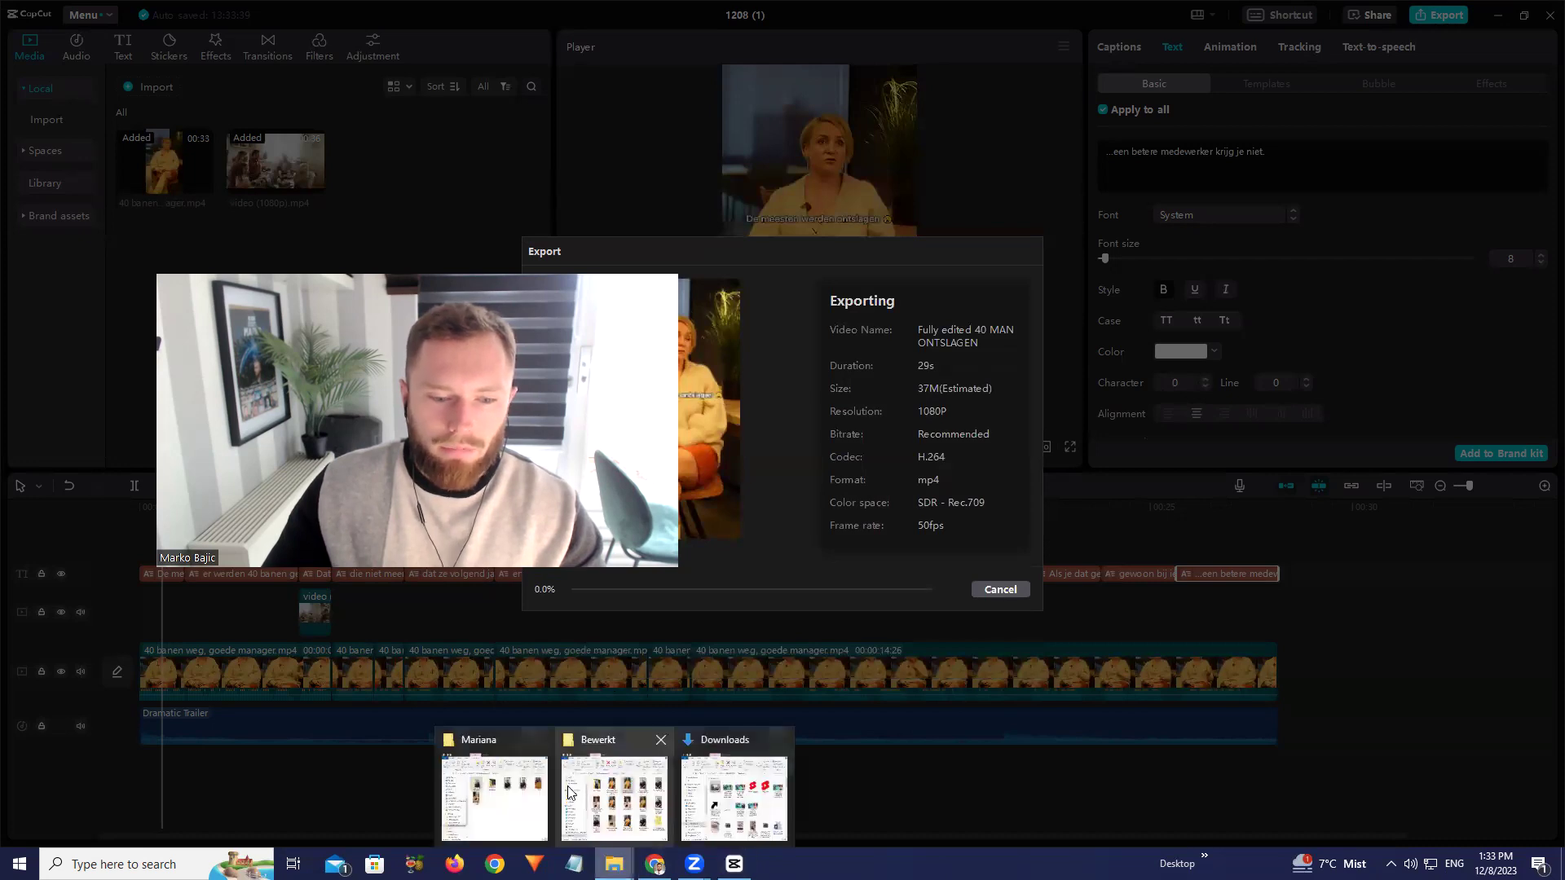
click(624, 792)
drag(904, 213, 1190, 121)
click(1211, 343)
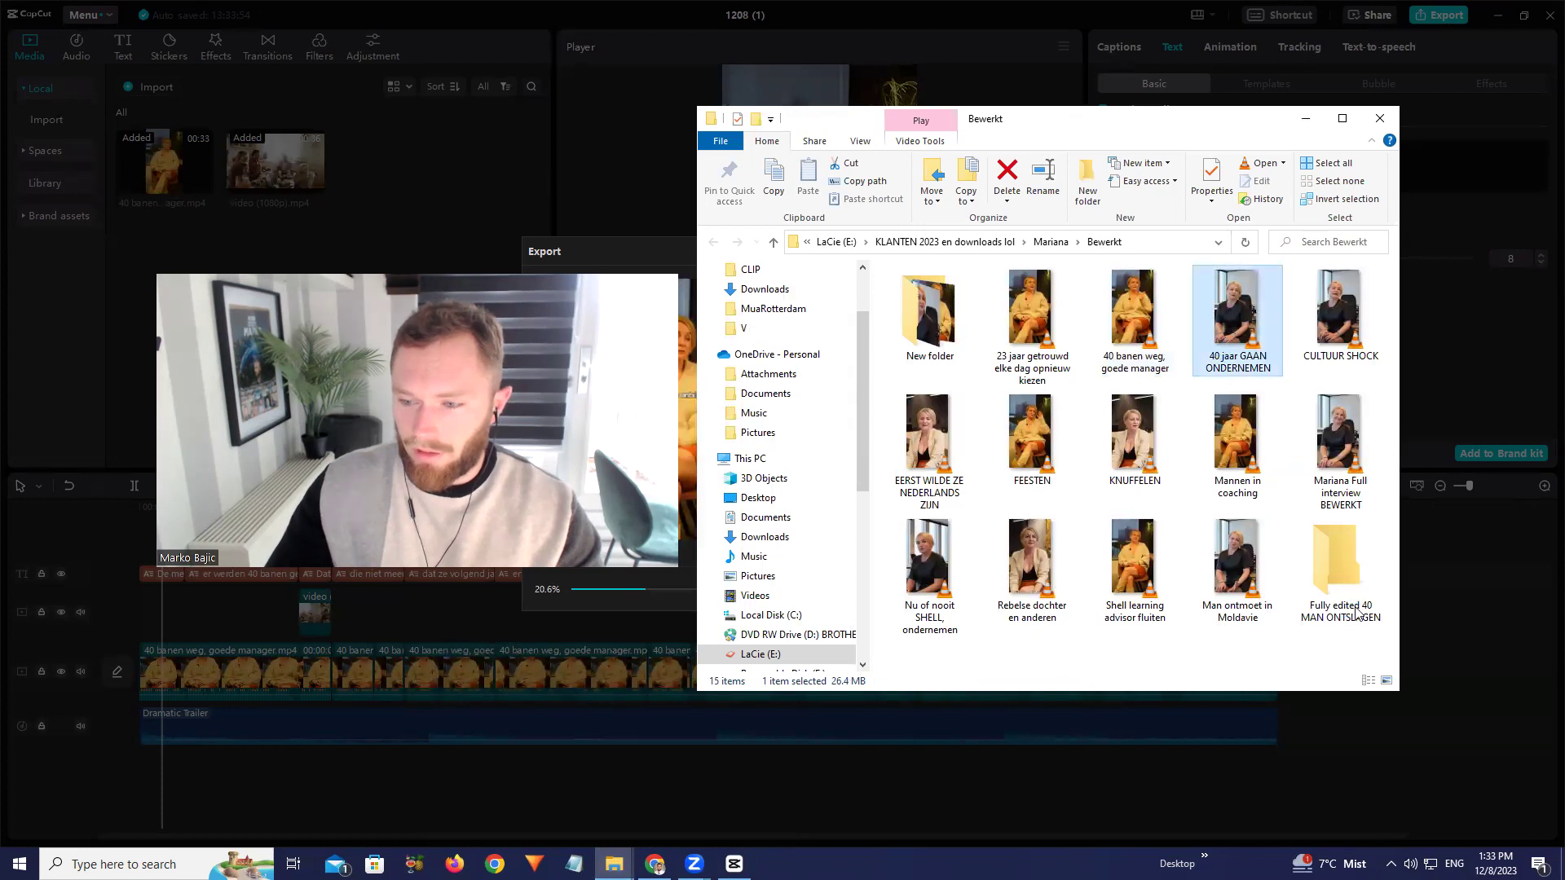
ctrl+scroll(1357, 613, down, 1)
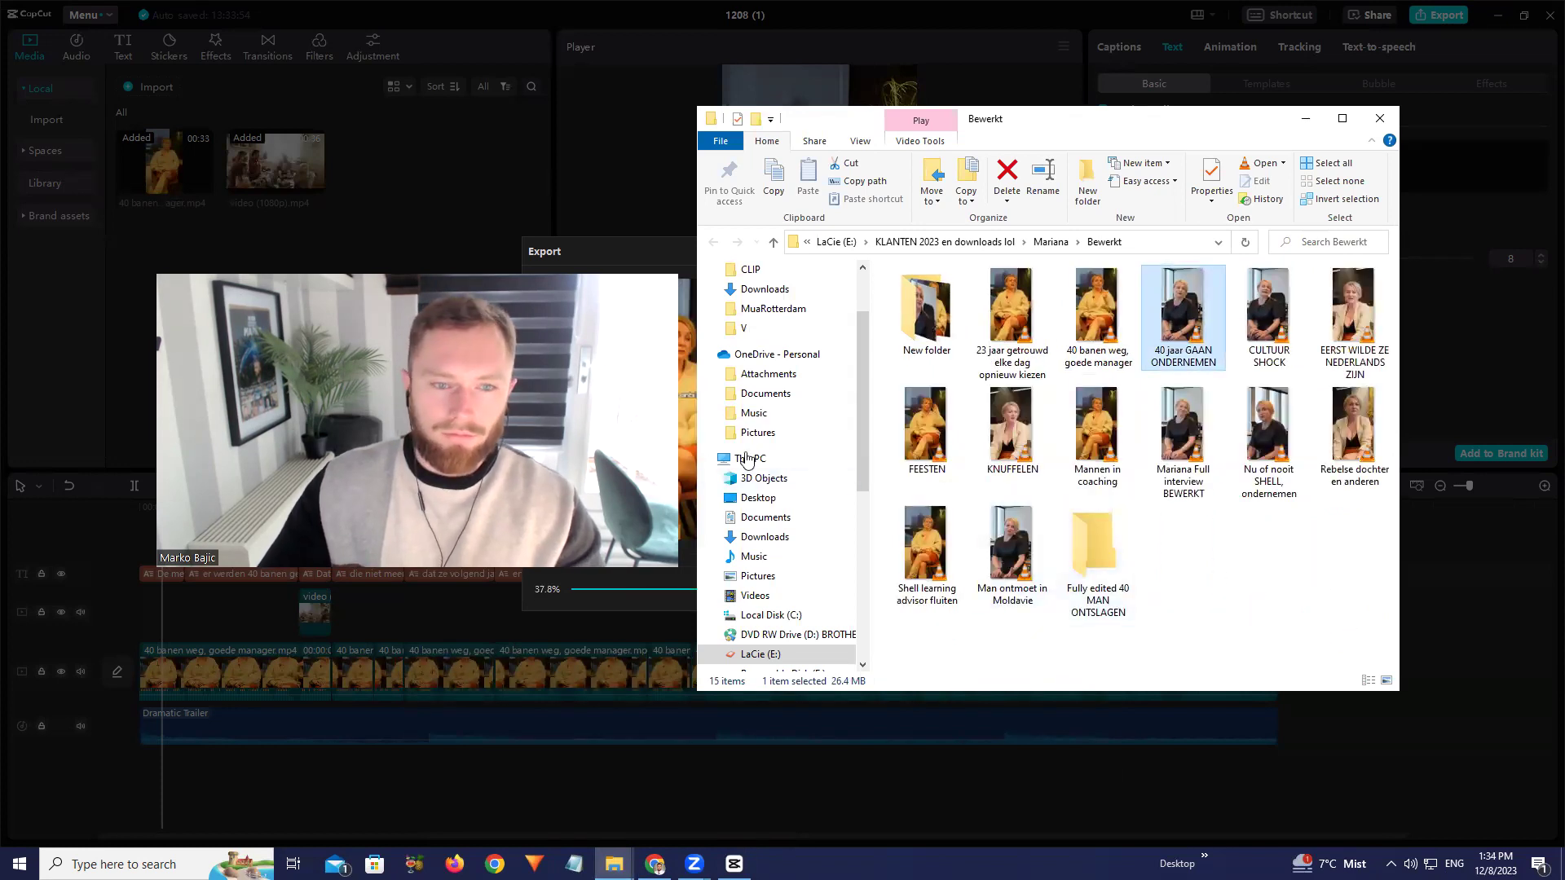